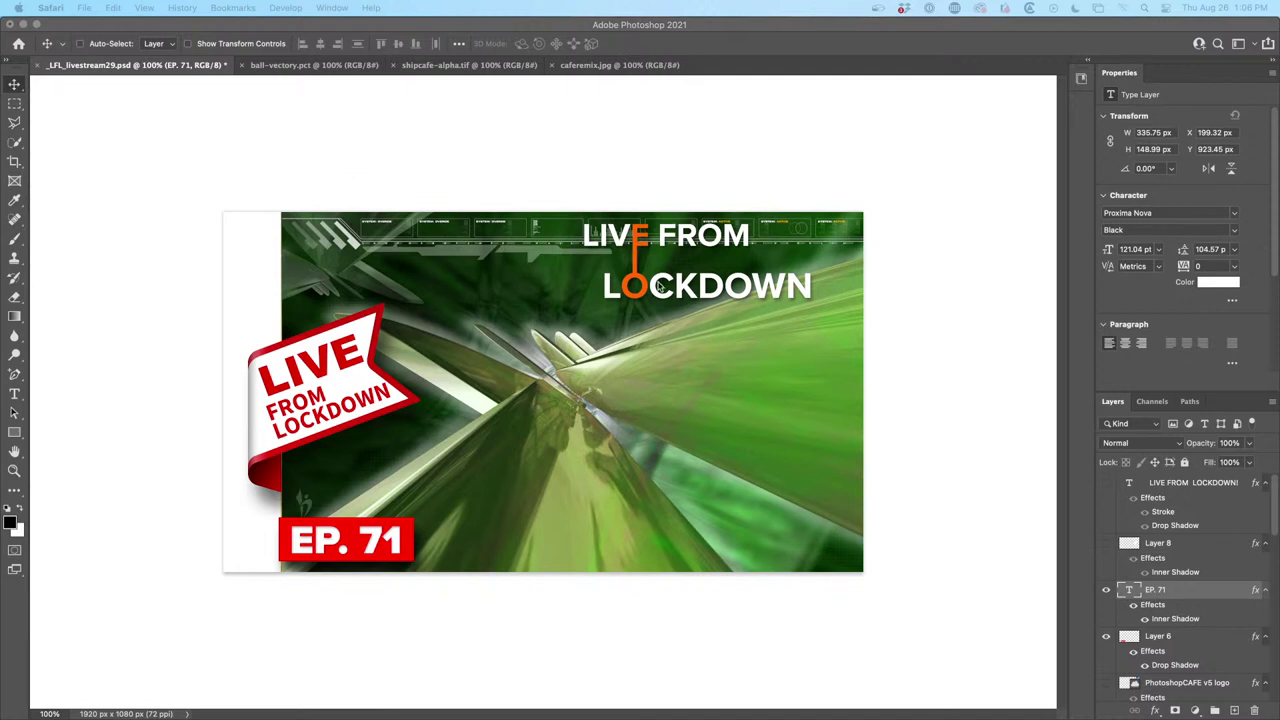
Switch to the caferemix.jpg document, fit it to the window and remove its two horizontal guides
{"action": "left_click", "coordinate": [567, 69]}
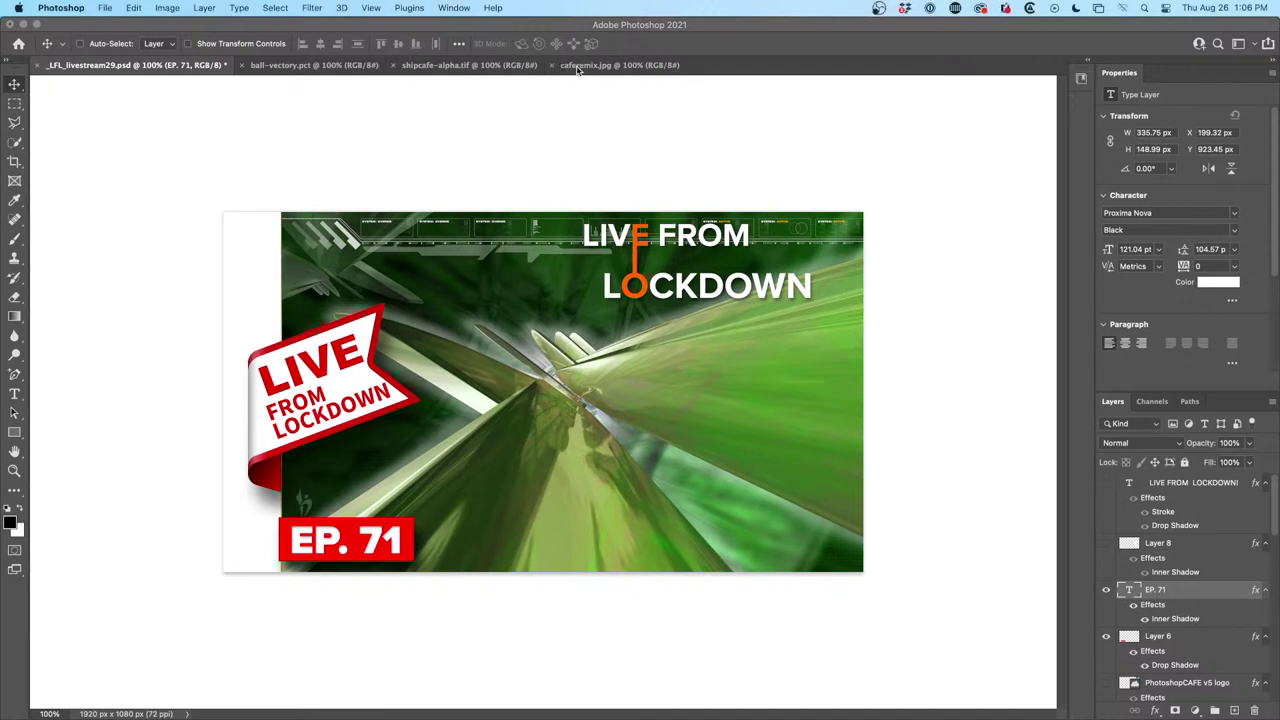
{"action": "left_click", "coordinate": [645, 65]}
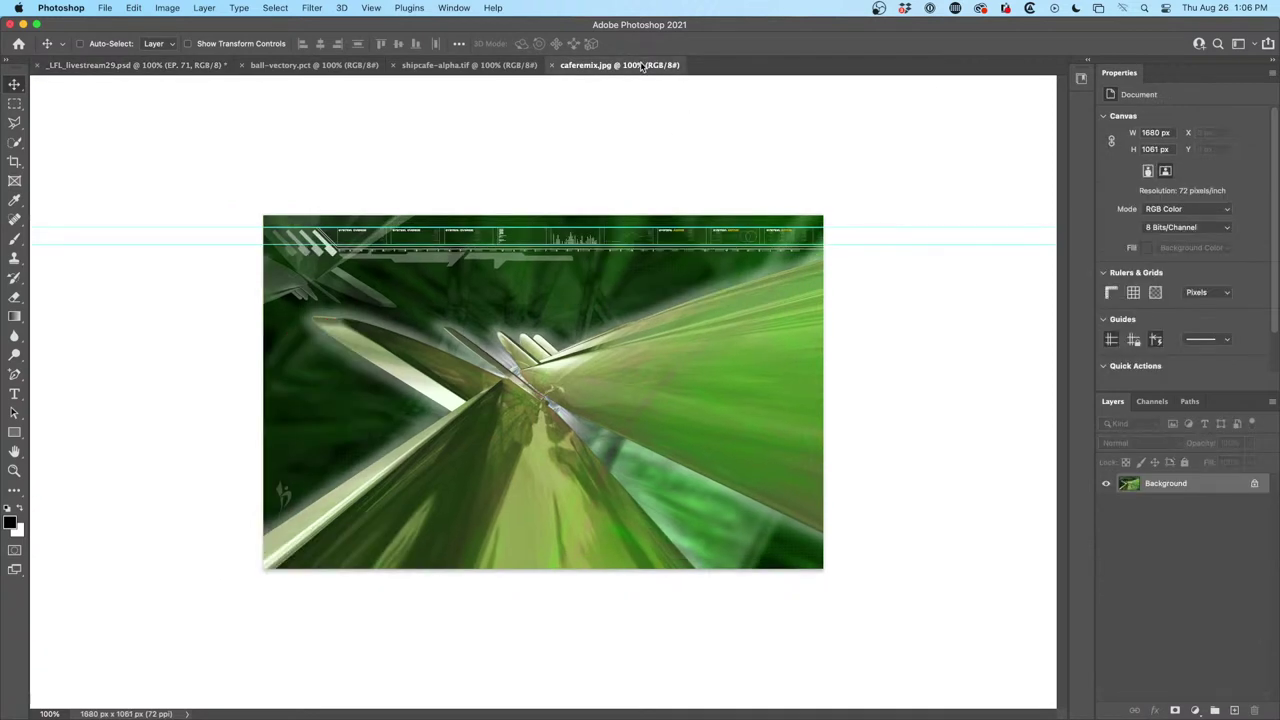
{"action": "key", "text": "super+0"}
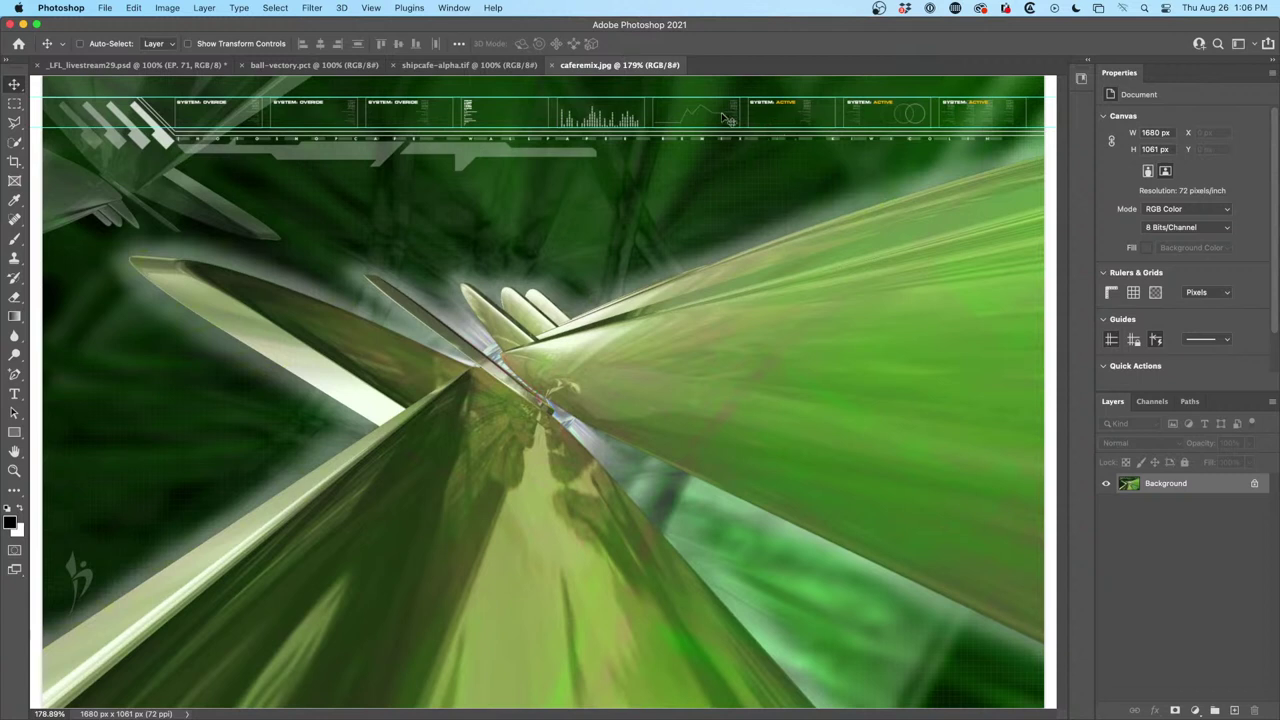
{"action": "left_click_drag", "start_coordinate": [732, 96], "coordinate": [742, 52]}
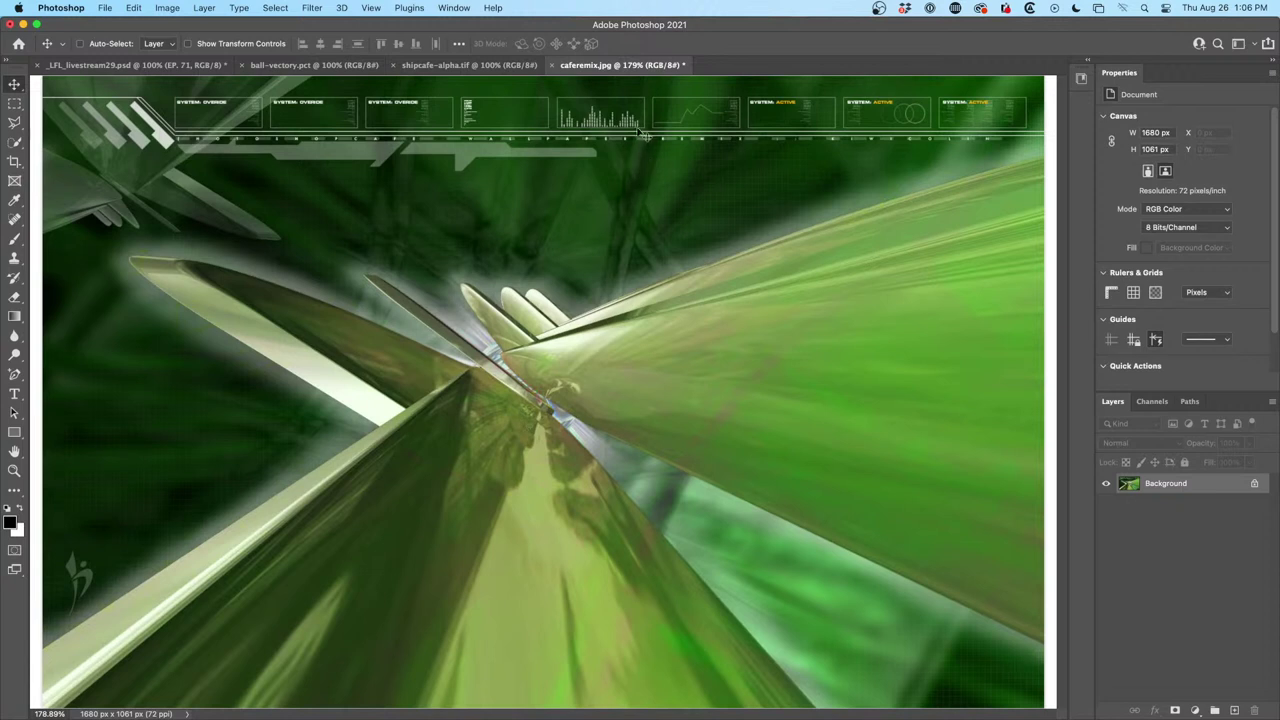
View the shipcafe-alpha.tif artwork, then the ball-vectory.pct artwork
{"action": "left_click", "coordinate": [300, 65]}
{"action": "left_click", "coordinate": [463, 64]}
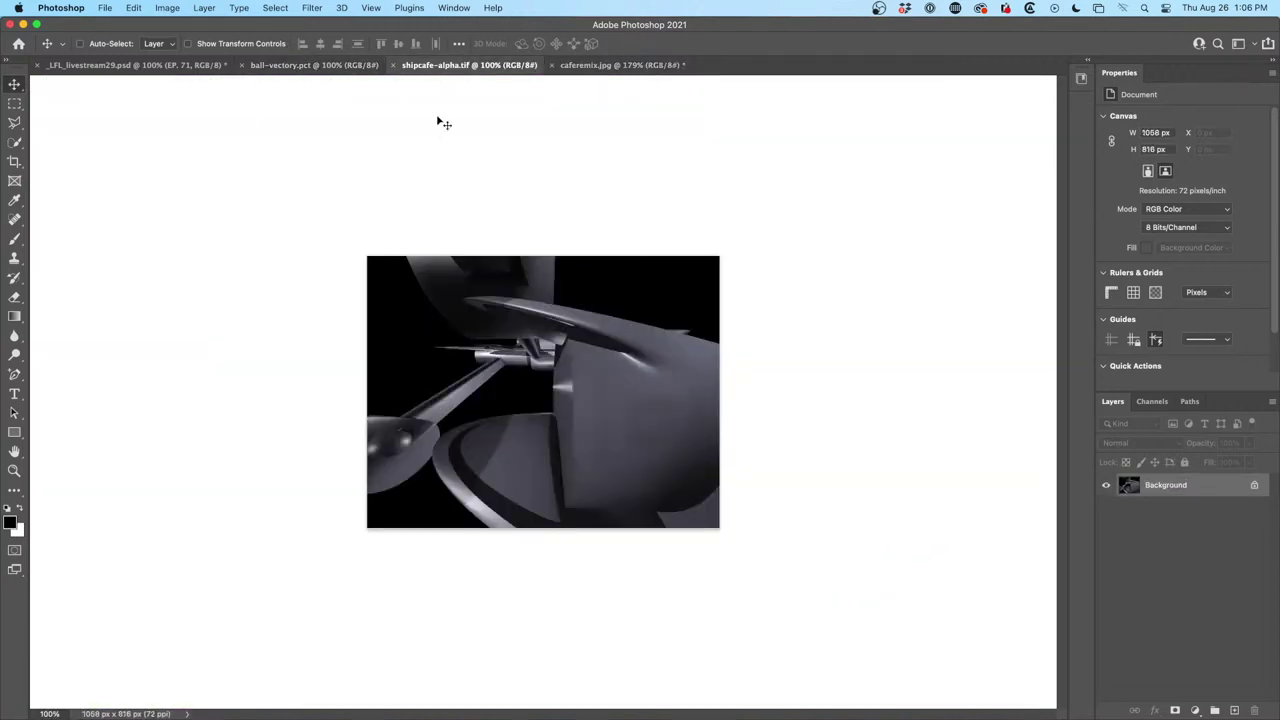
{"action": "left_click", "coordinate": [266, 64]}
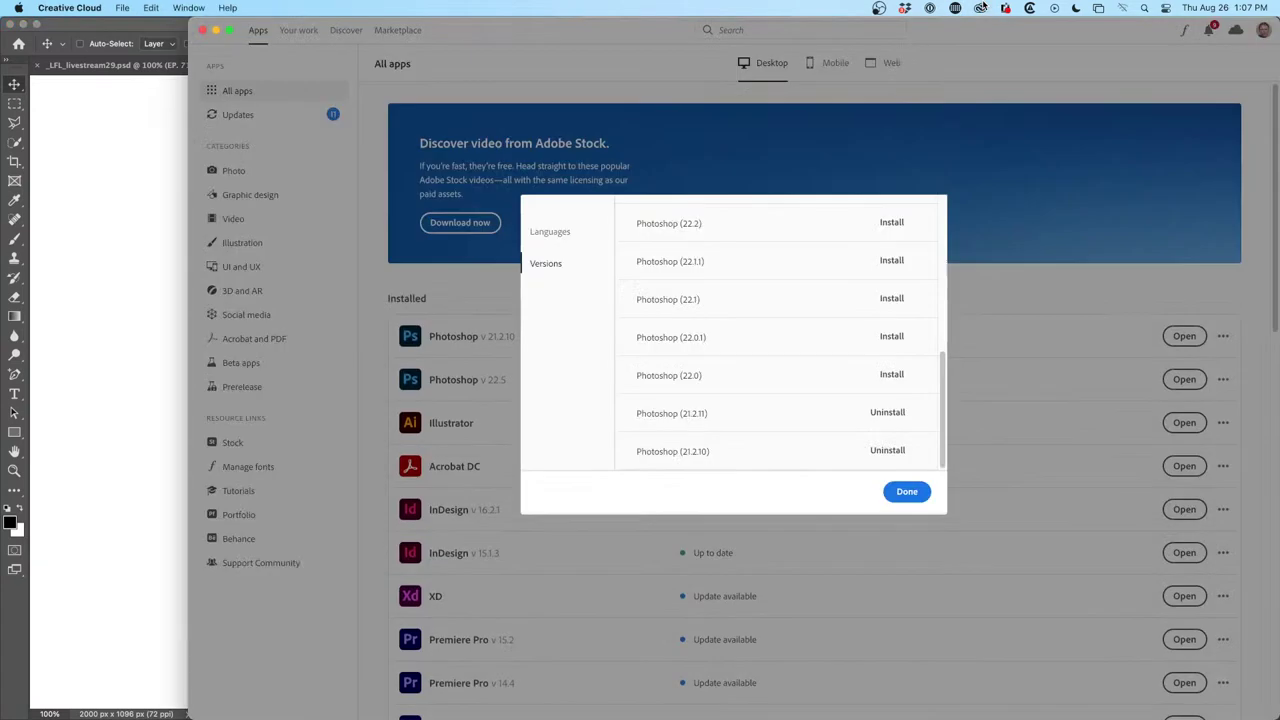
Close the Photoshop versions list in Creative Cloud and examine the apps offered in the 3D and AR category
{"action": "left_click", "coordinate": [907, 492]}
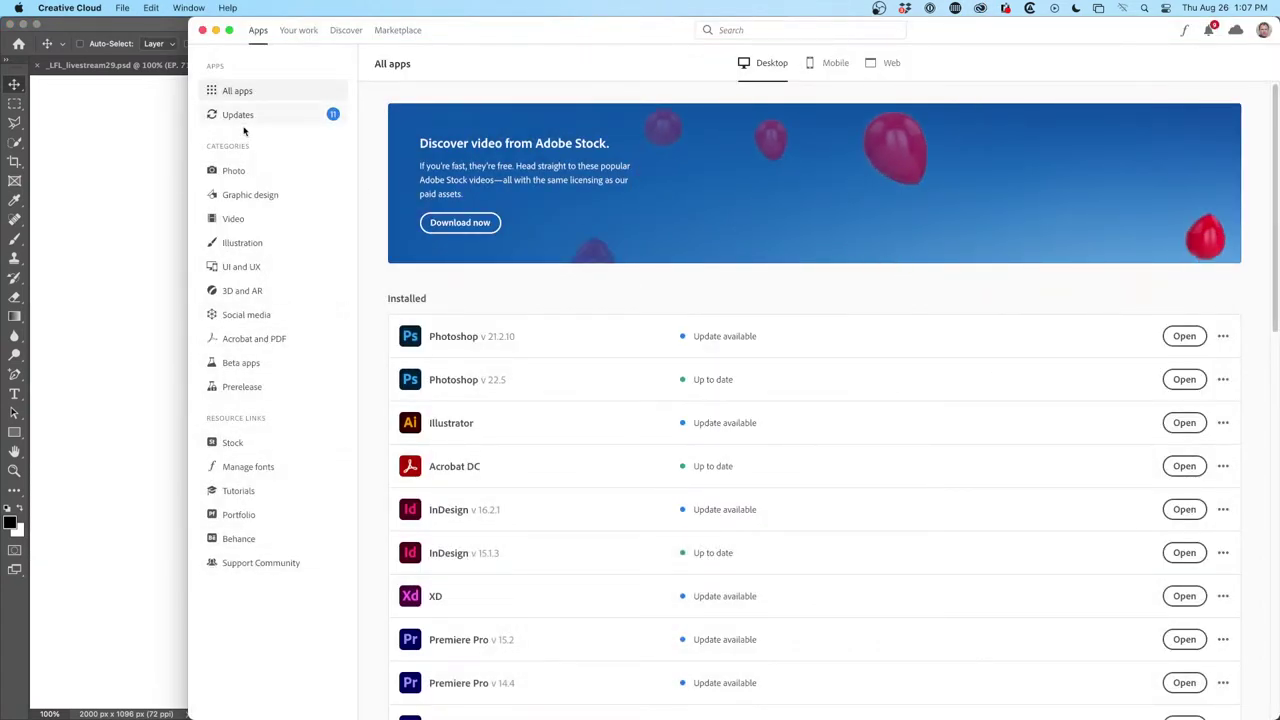
{"action": "left_click", "coordinate": [235, 290]}
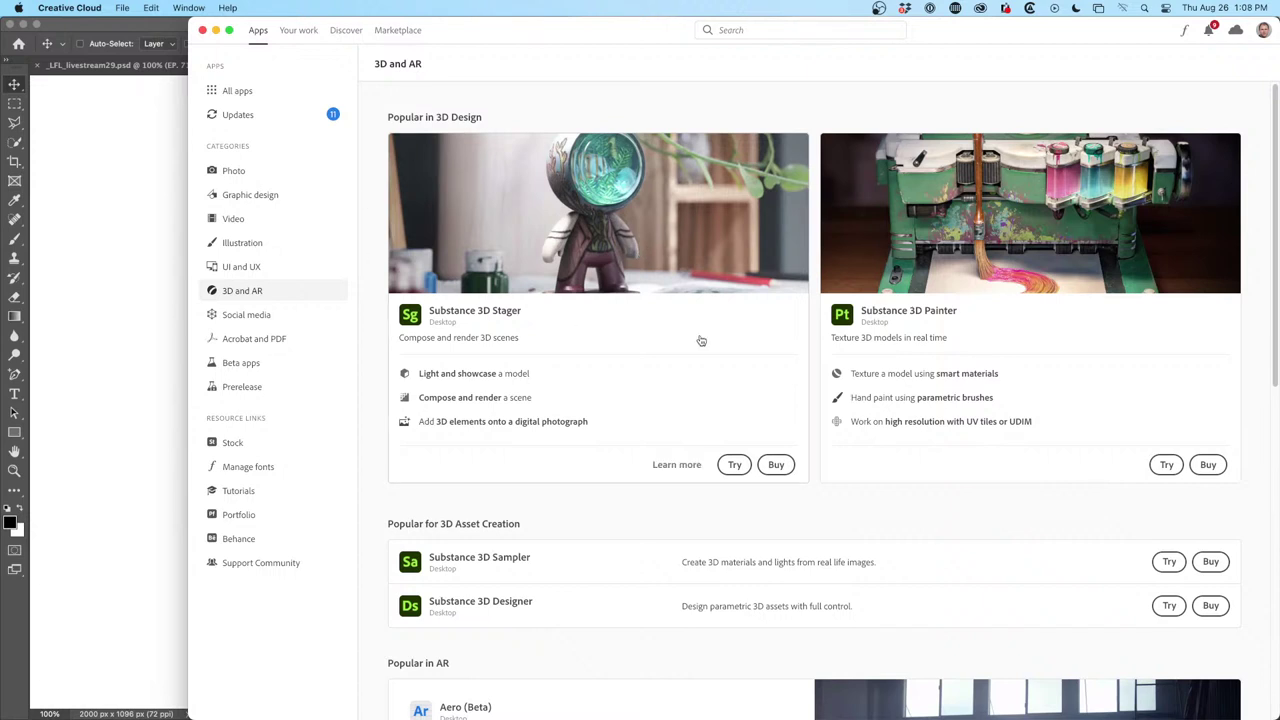
{"action": "mouse_move", "coordinate": [699, 701]}
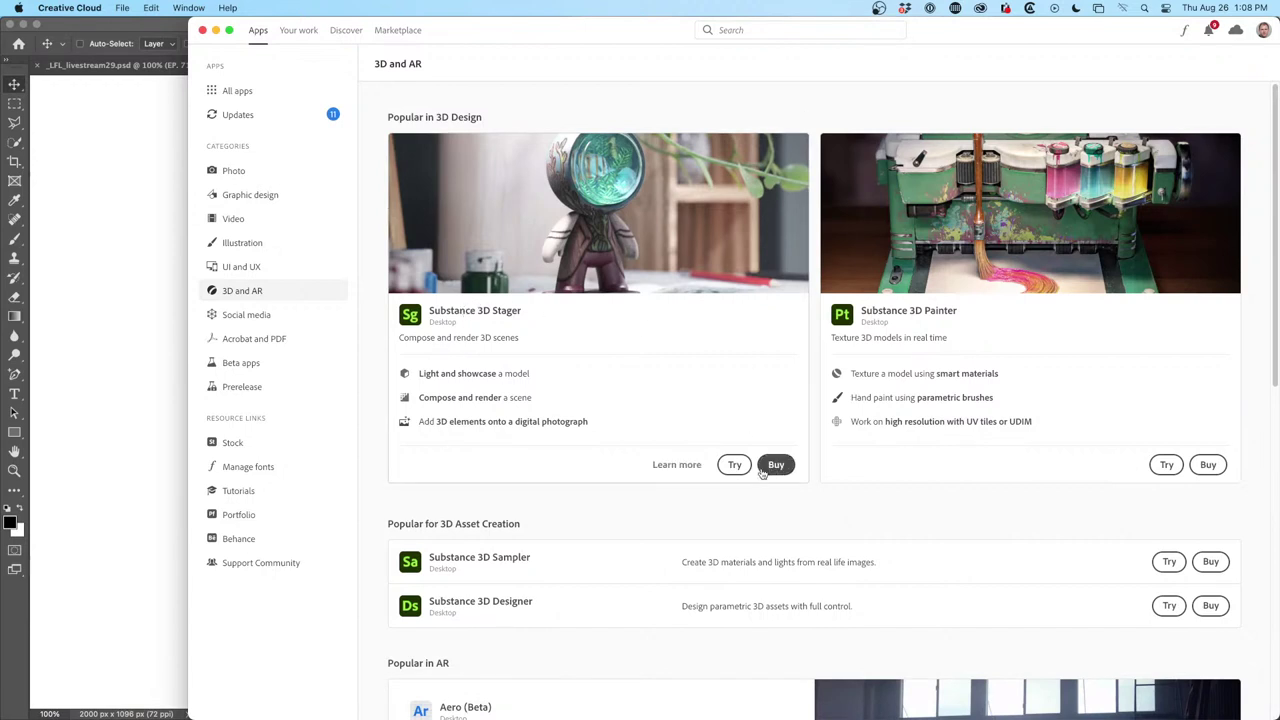
{"action": "scroll", "coordinate": [1118, 384], "scroll_direction": "down", "scroll_amount": 2}
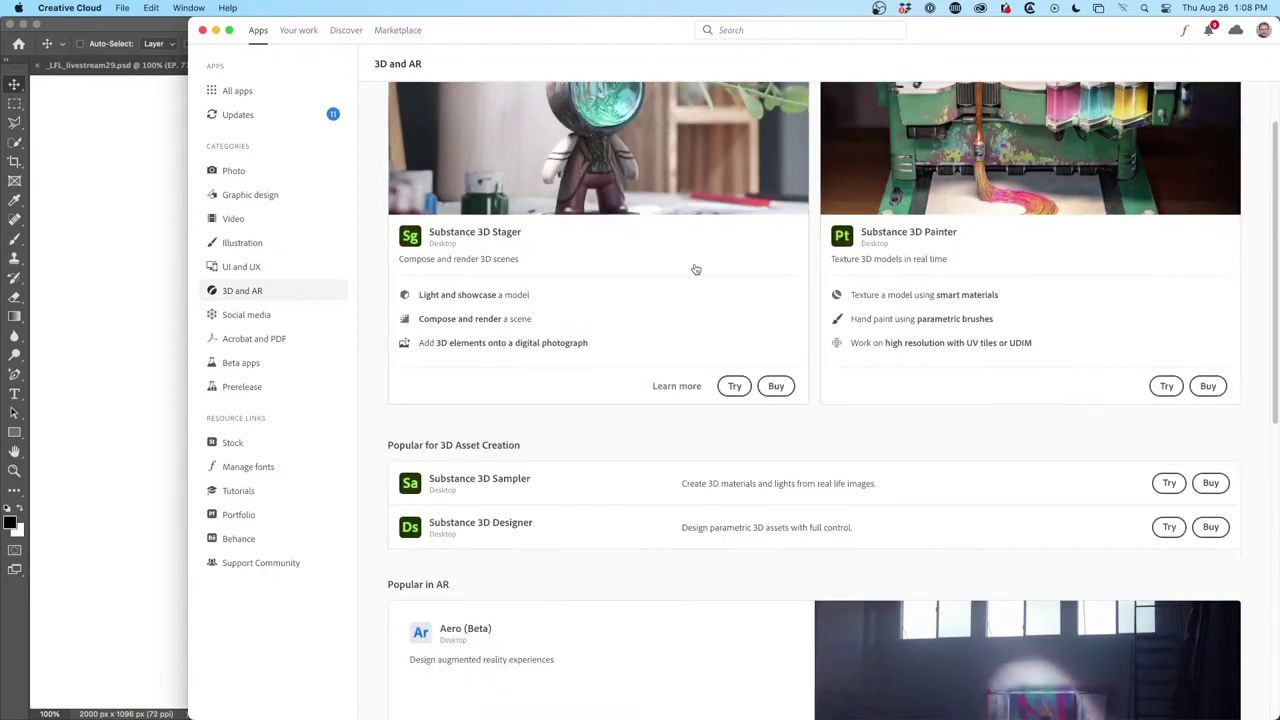
{"action": "scroll", "coordinate": [874, 323], "scroll_direction": "down", "scroll_amount": 10}
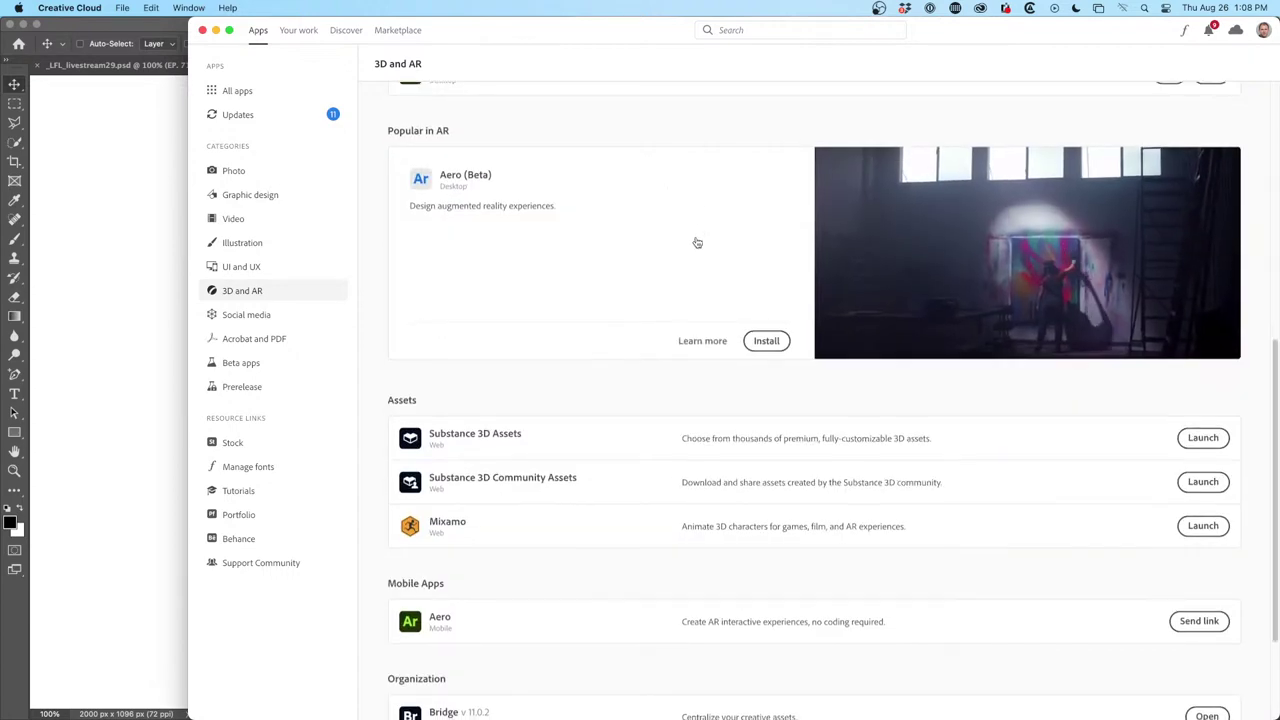
{"action": "scroll", "coordinate": [694, 242], "scroll_direction": "up", "scroll_amount": 10}
{"action": "scroll", "coordinate": [605, 187], "scroll_direction": "up", "scroll_amount": 2}
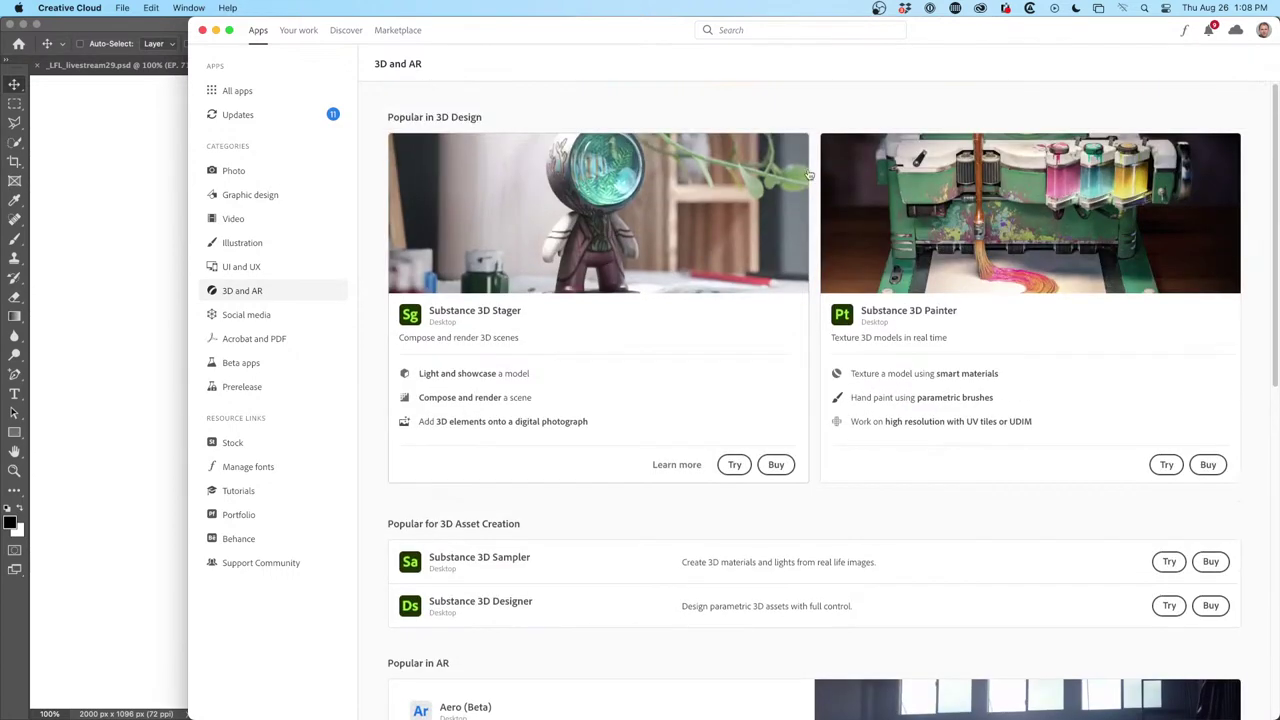
{"action": "scroll", "coordinate": [784, 260], "scroll_direction": "down", "scroll_amount": 7}
{"action": "scroll", "coordinate": [784, 260], "scroll_direction": "down", "scroll_amount": 8}
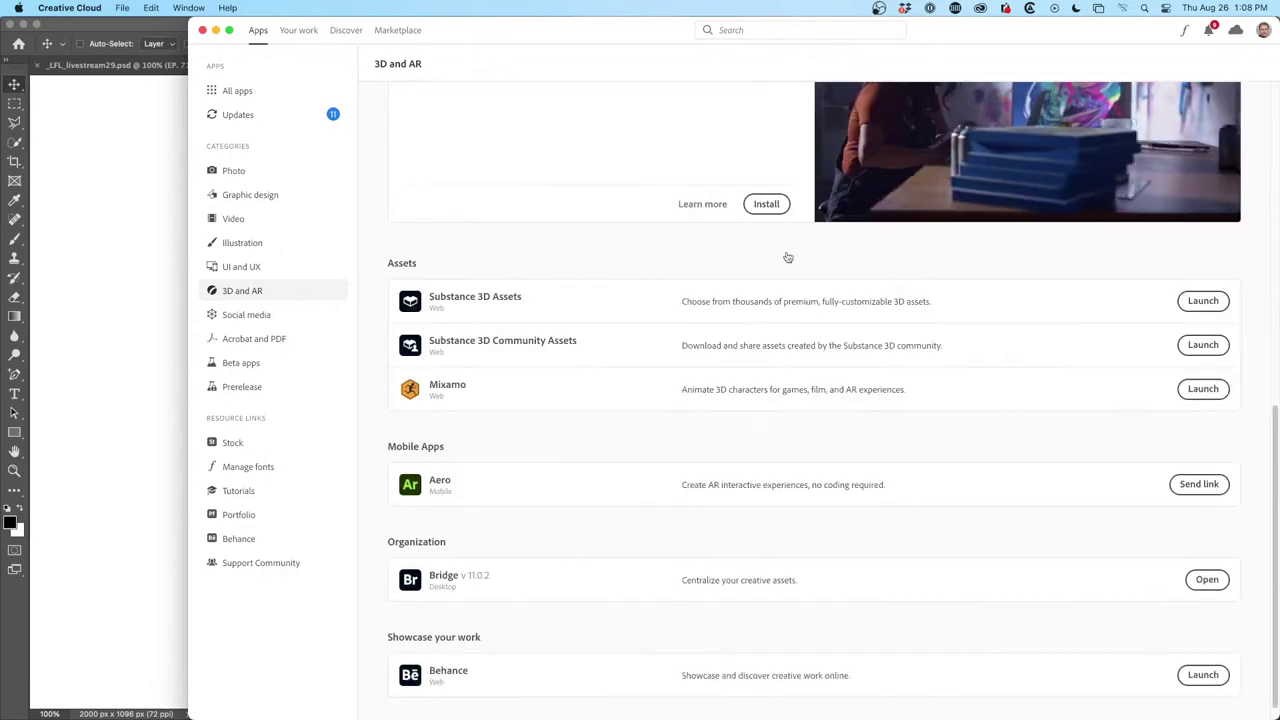
{"action": "scroll", "coordinate": [800, 260], "scroll_direction": "up", "scroll_amount": 15}
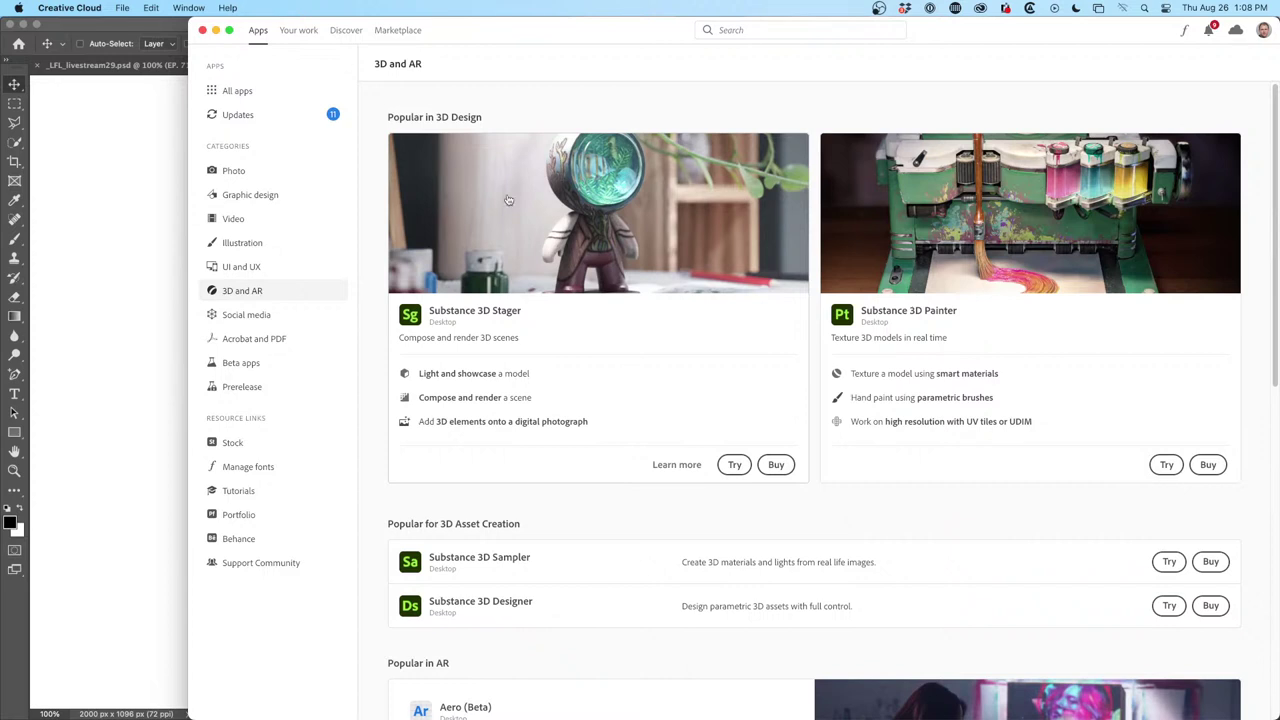
{"action": "mouse_move", "coordinate": [632, 703]}
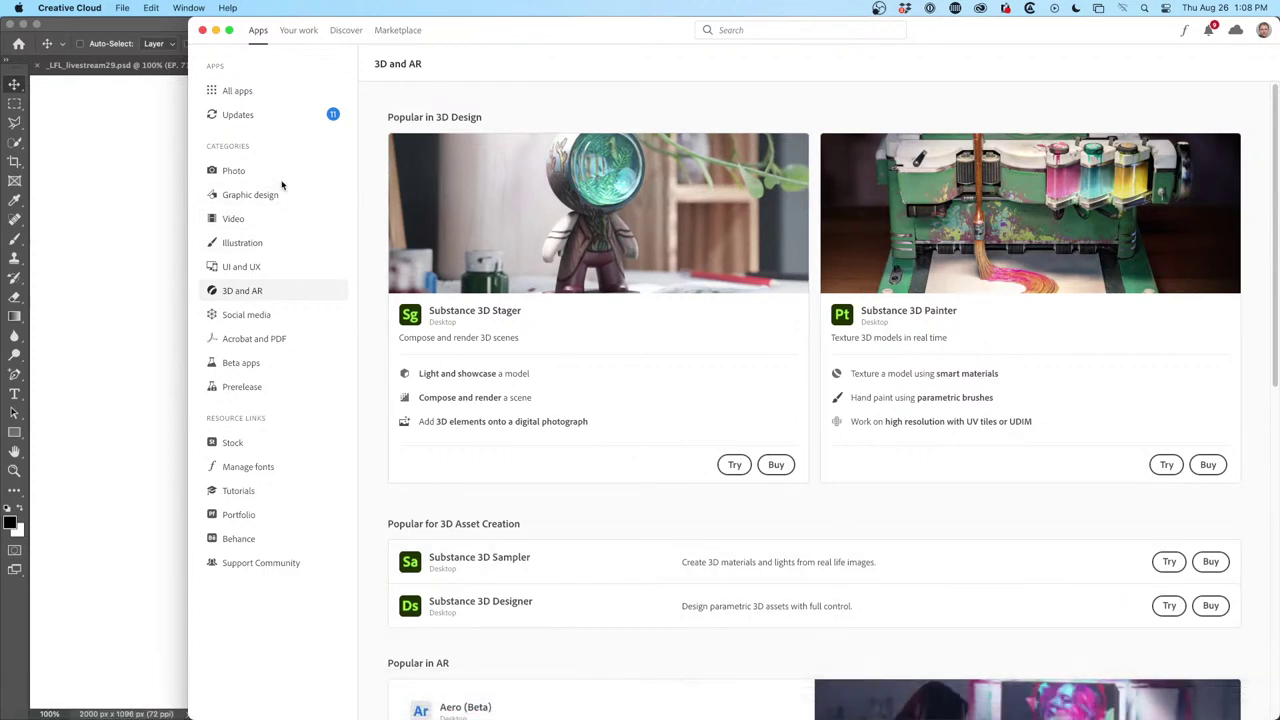
{"action": "scroll", "coordinate": [820, 450], "scroll_direction": "down", "scroll_amount": 1}
{"action": "scroll", "coordinate": [820, 450], "scroll_direction": "up", "scroll_amount": 1}
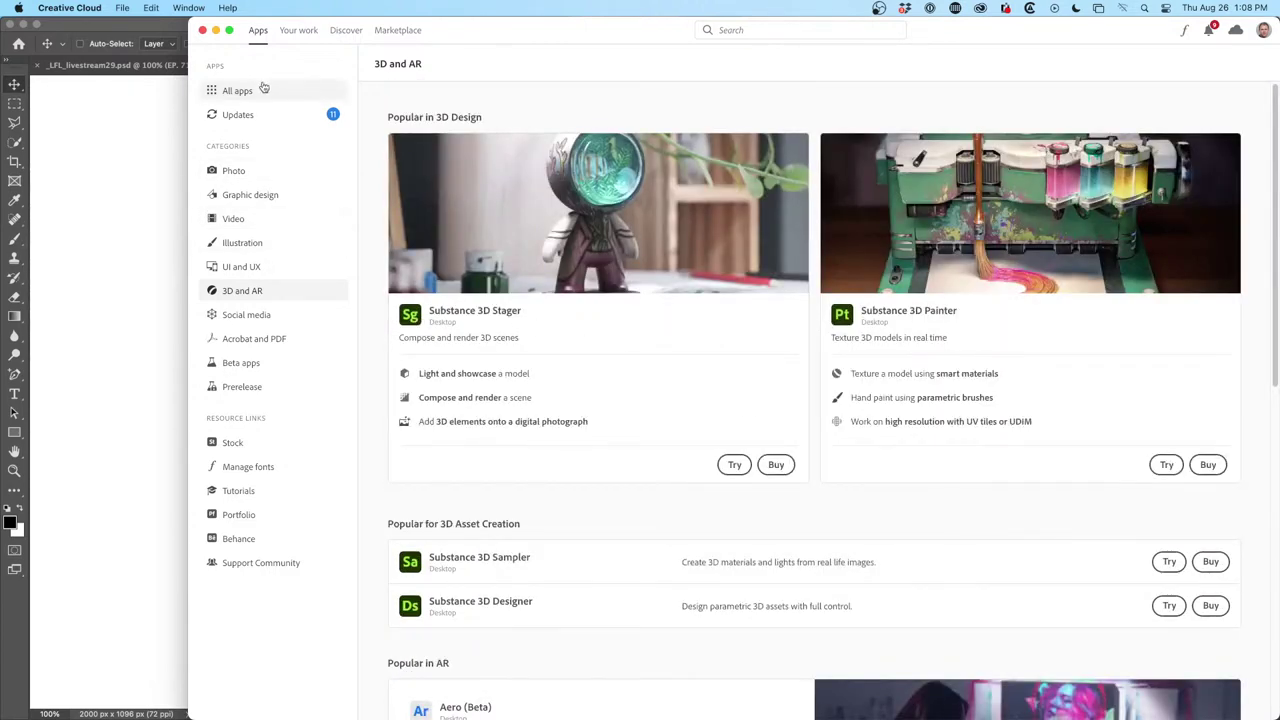
Return to Photoshop and compare the shipcafe-alpha.tif and ball-vectory.pct artworks again
{"action": "left_click", "coordinate": [164, 175]}
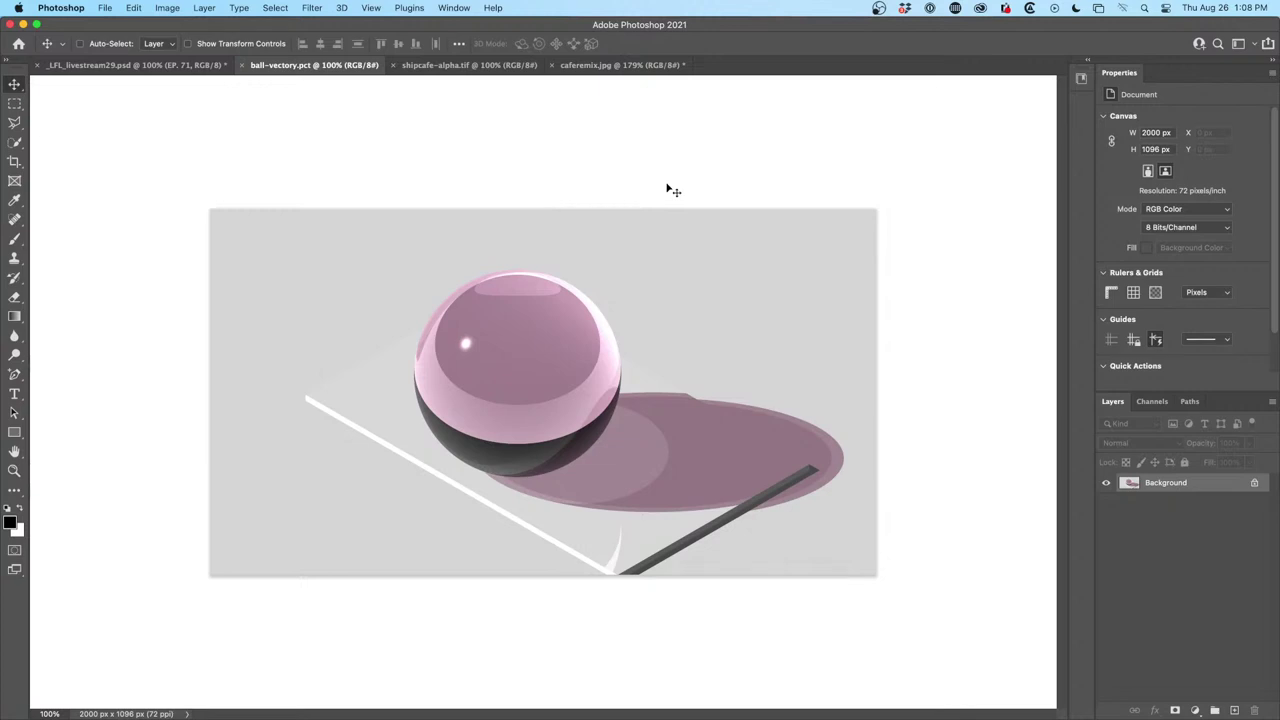
{"action": "left_click", "coordinate": [496, 68]}
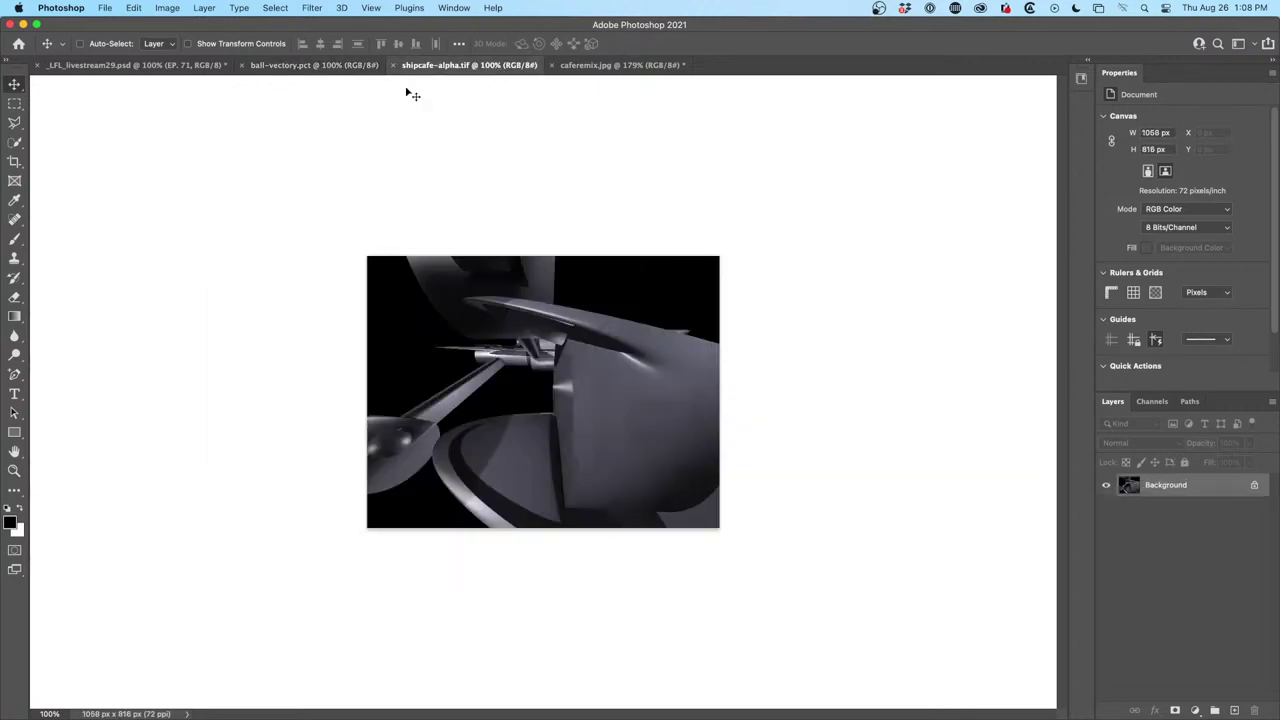
{"action": "left_click", "coordinate": [298, 65]}
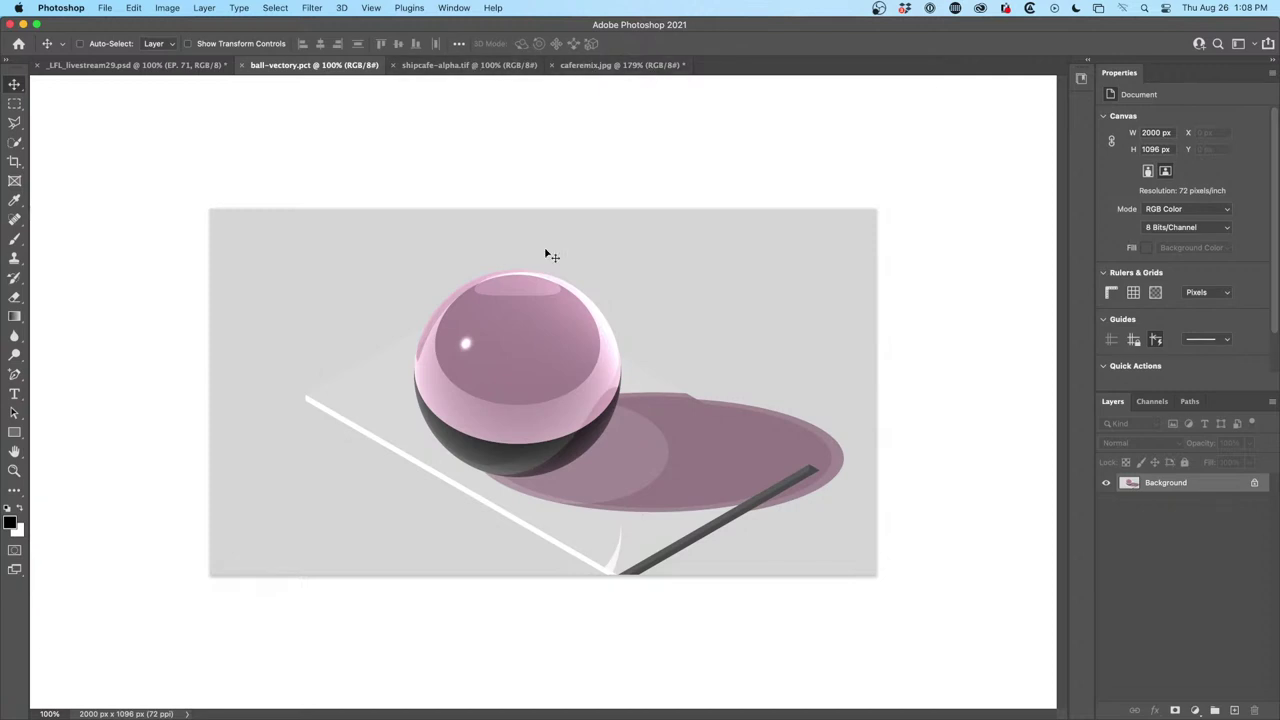
Switch to Lightroom Classic and enlarge its window to fill most of the screen
{"action": "mouse_move", "coordinate": [591, 716]}
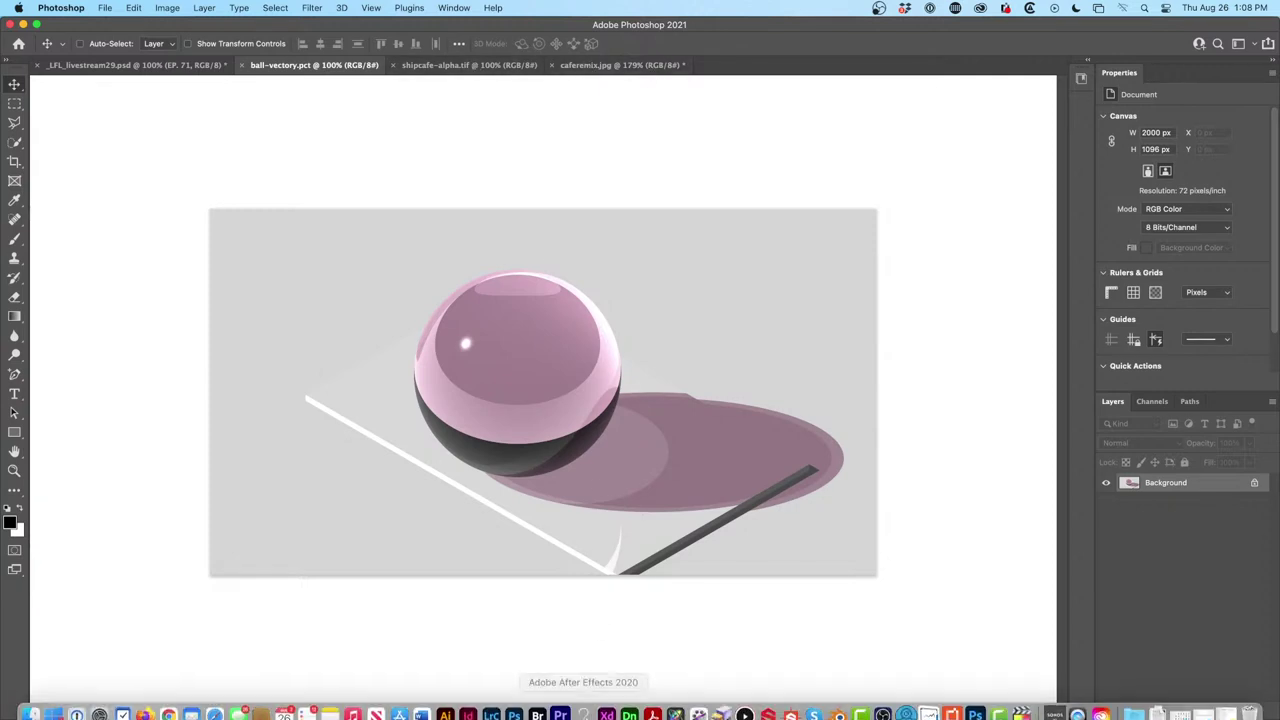
{"action": "left_click", "coordinate": [491, 701]}
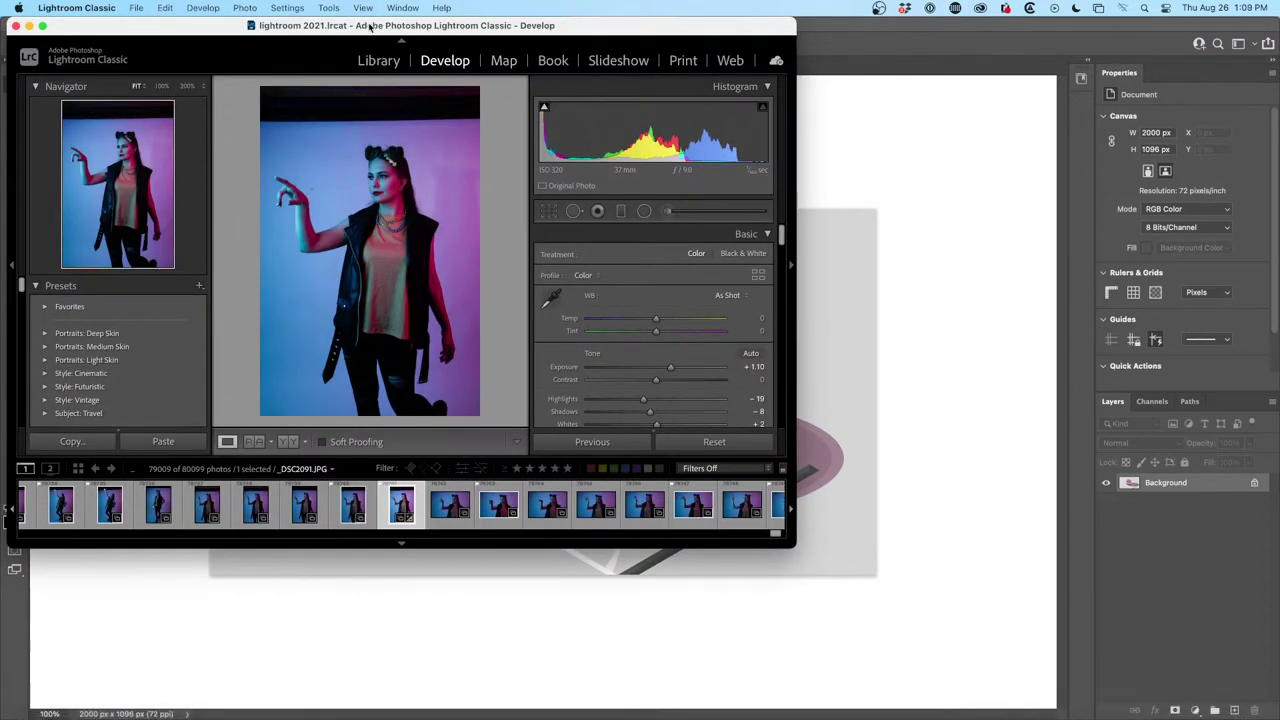
{"action": "left_click_drag", "start_coordinate": [365, 27], "coordinate": [389, 27]}
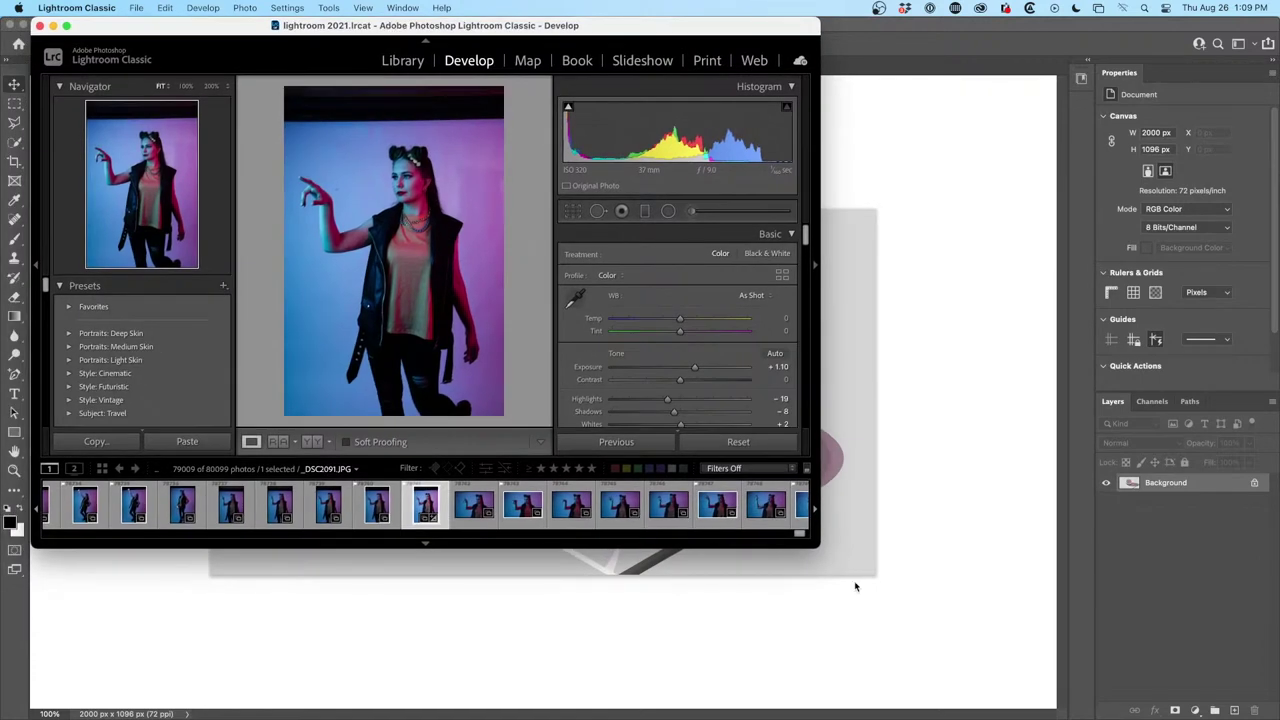
{"action": "left_click_drag", "start_coordinate": [813, 541], "coordinate": [1197, 710]}
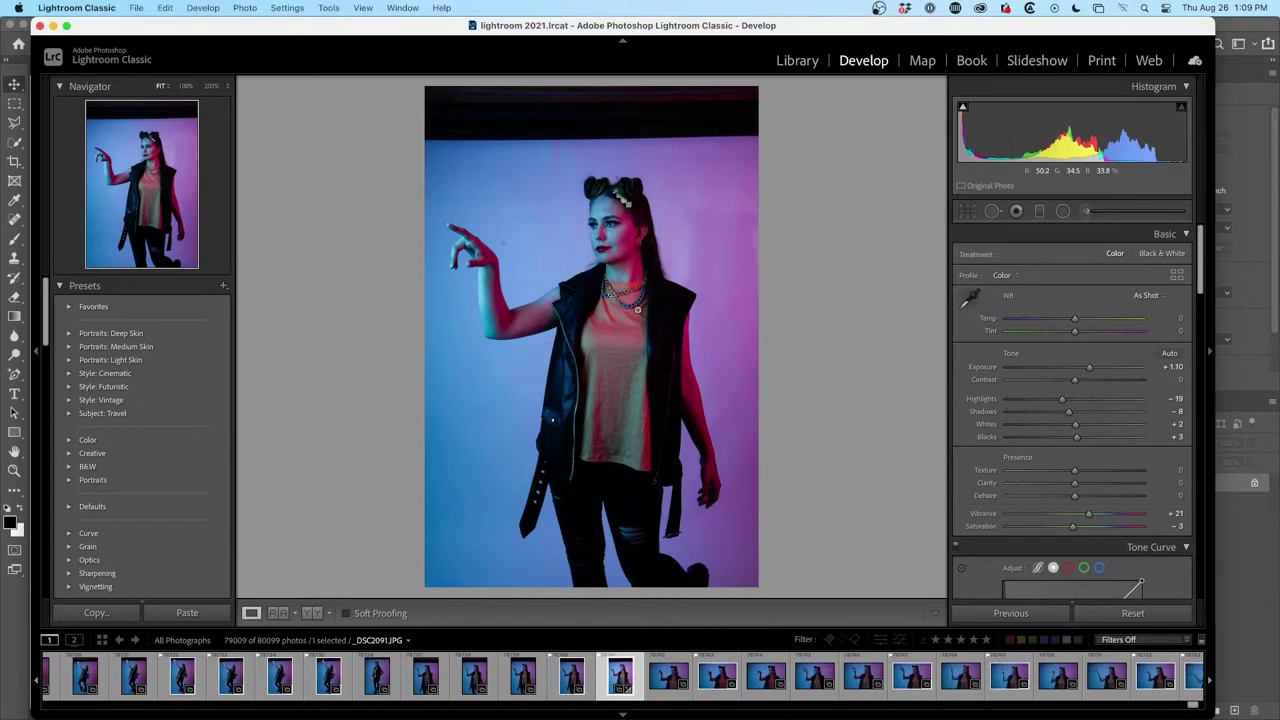
Browse the photo library as a thumbnail grid and open the portrait _DSC2091.JPG in the large single-photo view
{"action": "key", "text": "g"}
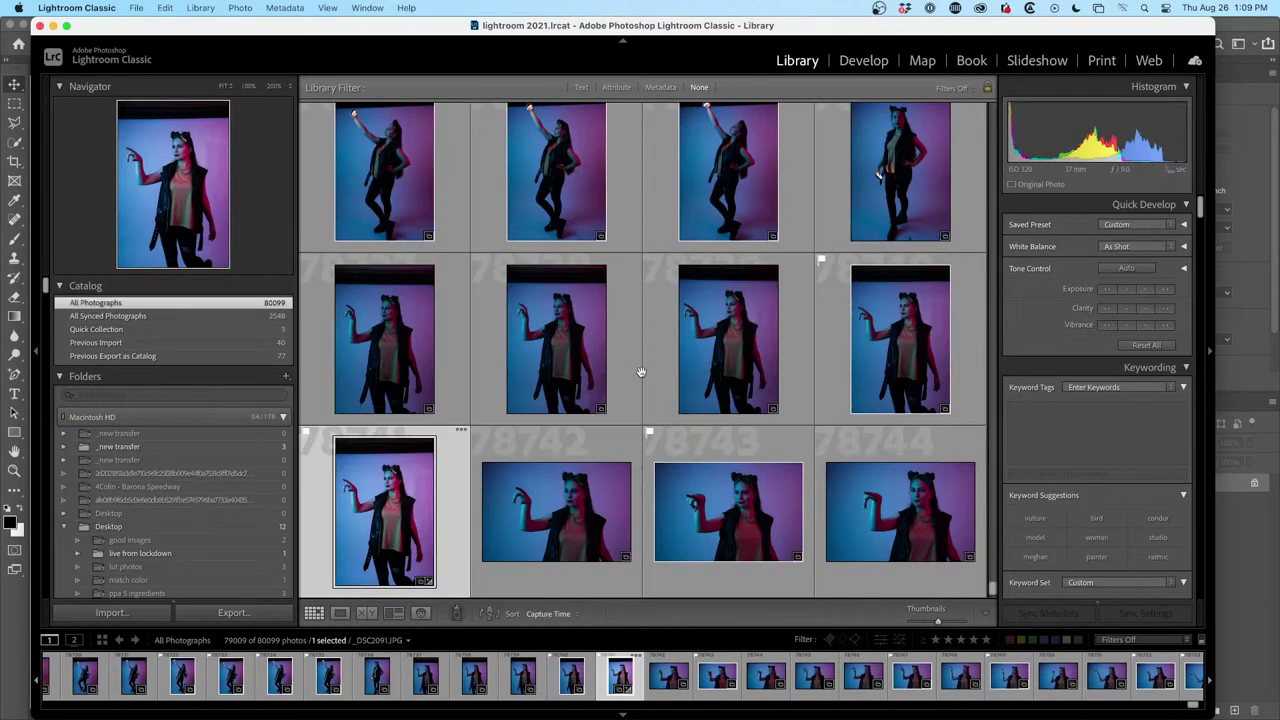
{"action": "scroll", "coordinate": [650, 372], "scroll_direction": "up", "scroll_amount": 2}
{"action": "scroll", "coordinate": [670, 372], "scroll_direction": "down", "scroll_amount": 2}
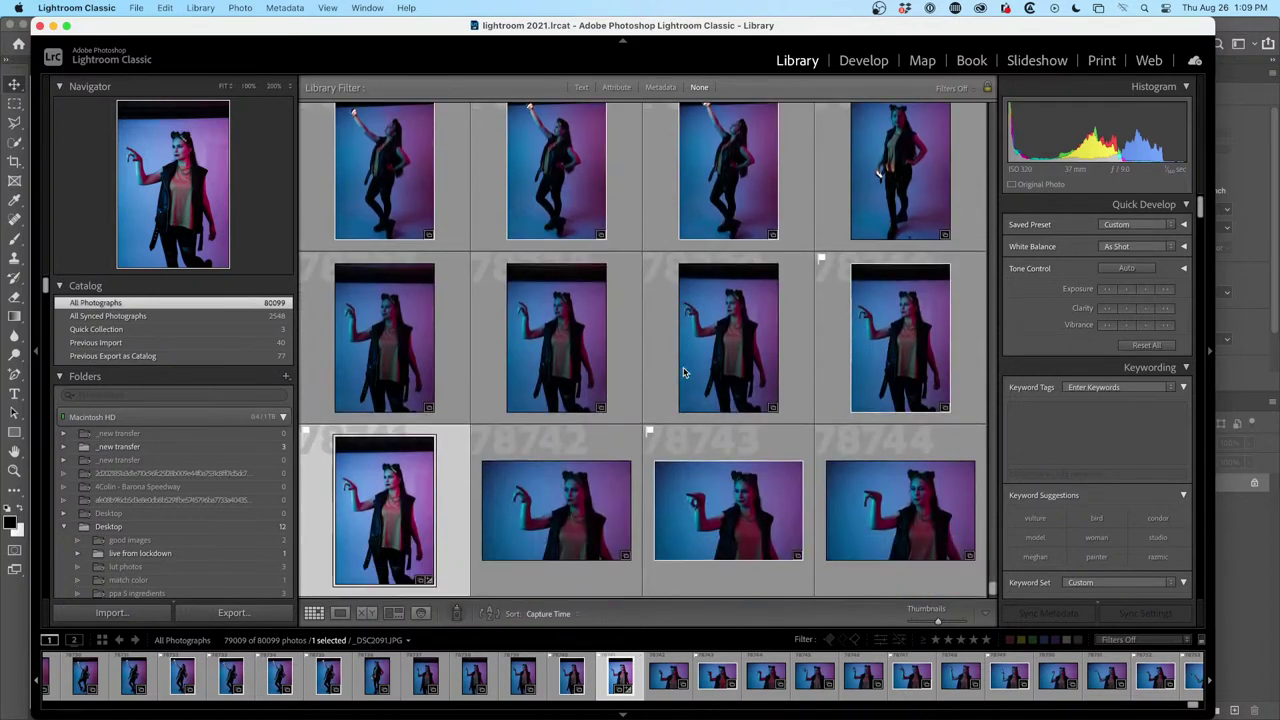
{"action": "scroll", "coordinate": [684, 373], "scroll_direction": "down", "scroll_amount": 2}
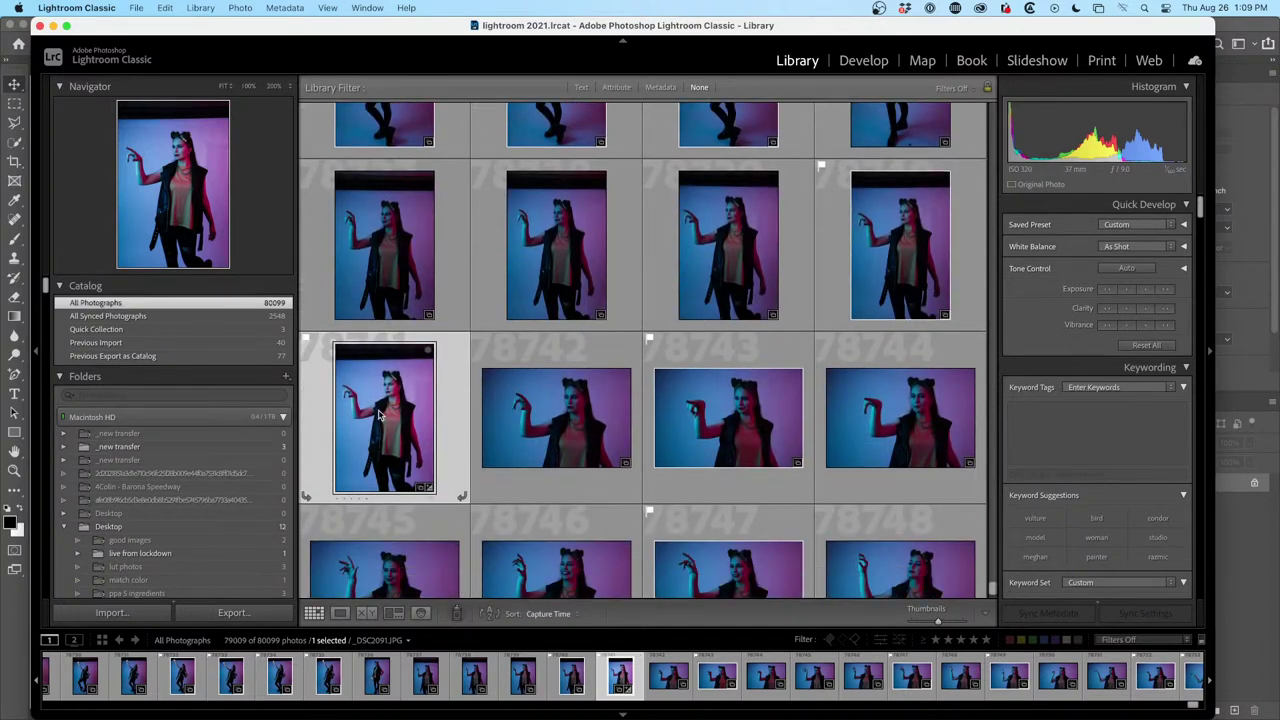
{"action": "double_click", "coordinate": [380, 415]}
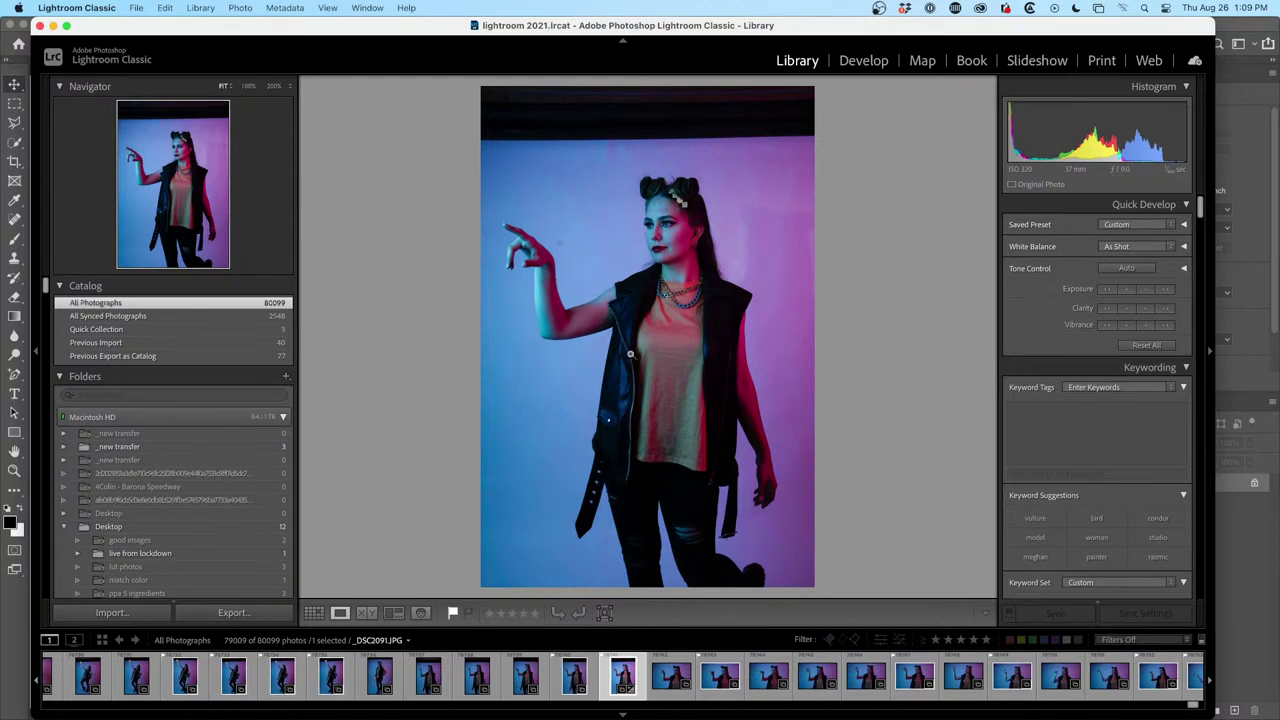
Send the photo to Adobe Photoshop 2021 for editing as a copy with Lightroom adjustments
{"action": "right_click", "coordinate": [588, 203]}
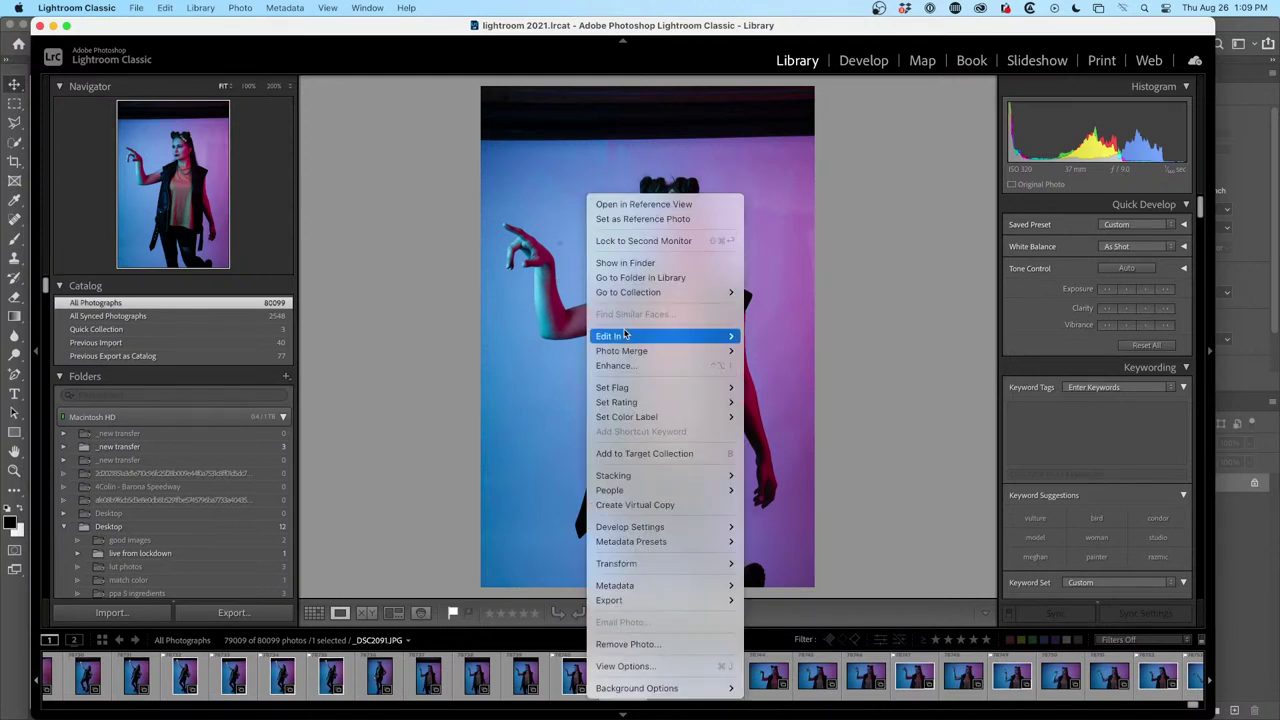
{"action": "mouse_move", "coordinate": [703, 338]}
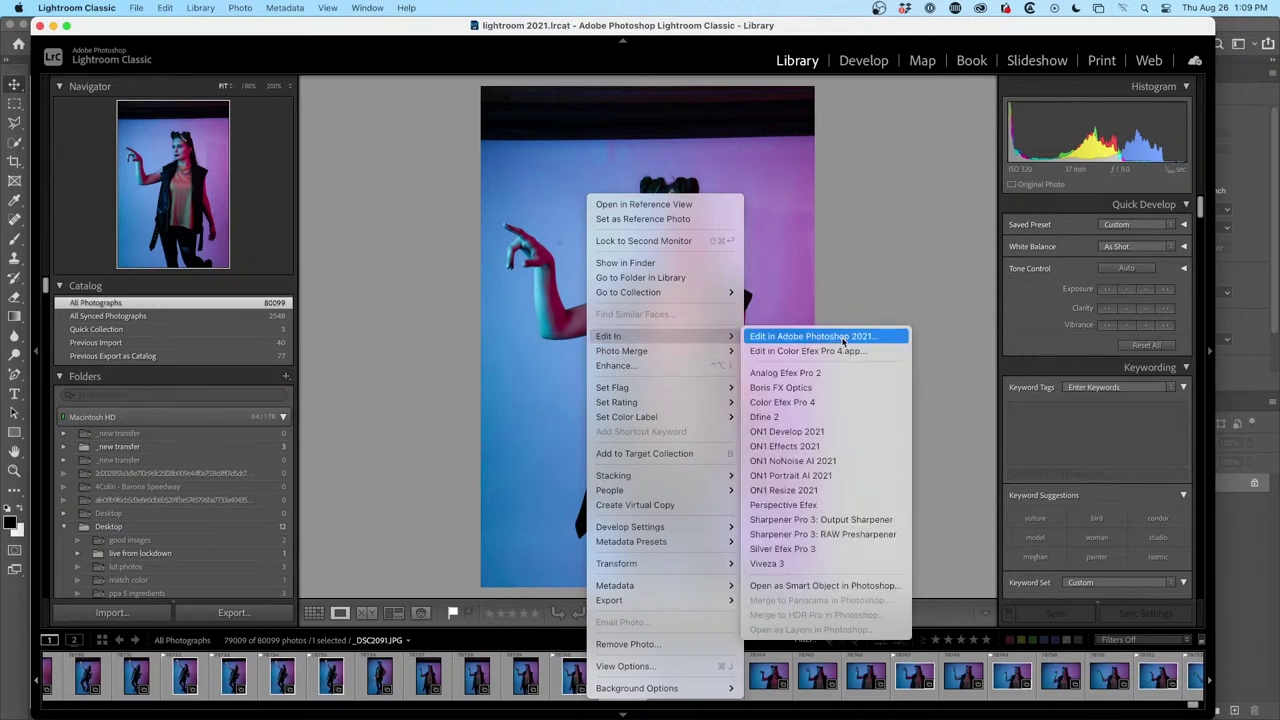
{"action": "left_click", "coordinate": [843, 338]}
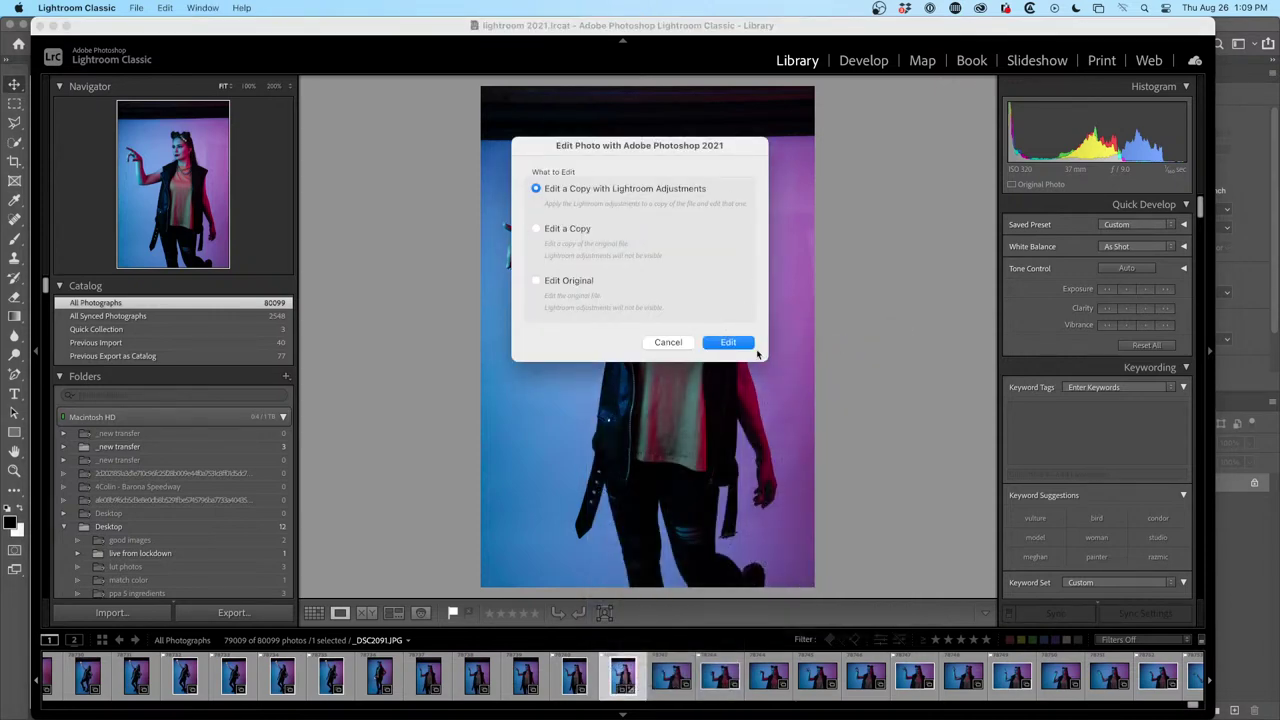
{"action": "left_click", "coordinate": [746, 345]}
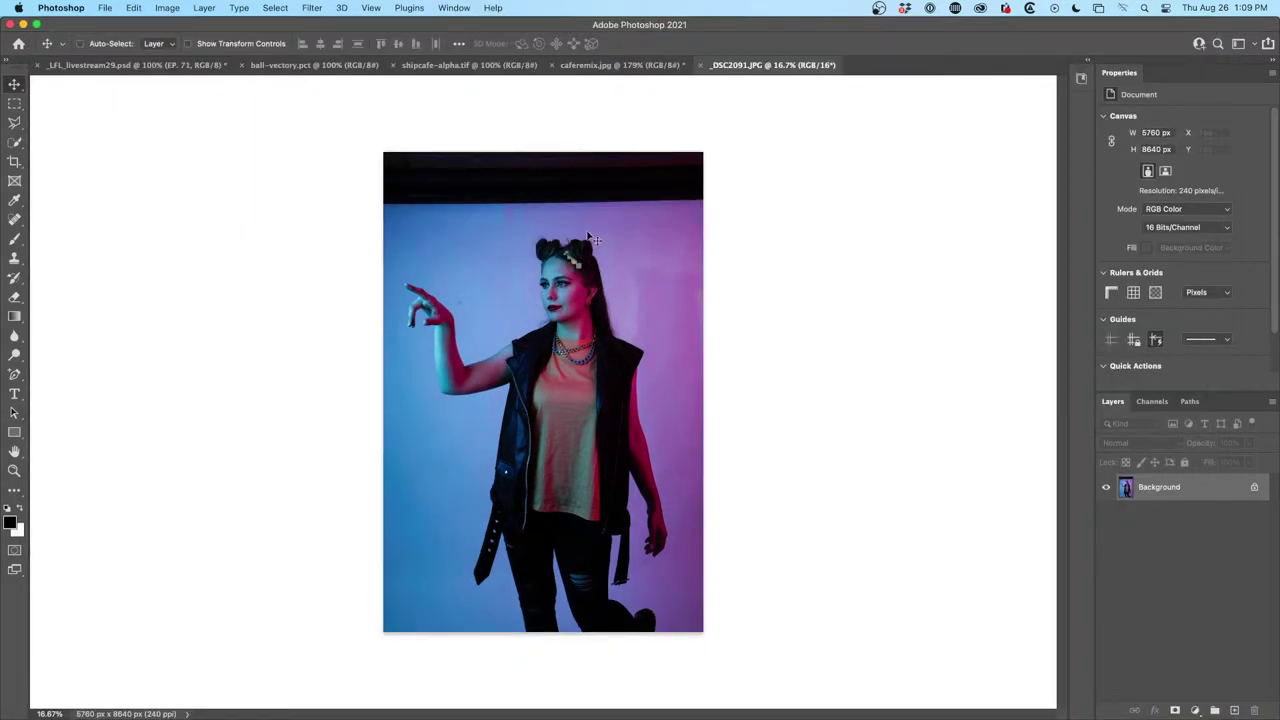
Select the woman in the photo with Select Subject and hide the background with a layer mask
{"action": "left_click", "coordinate": [14, 142]}
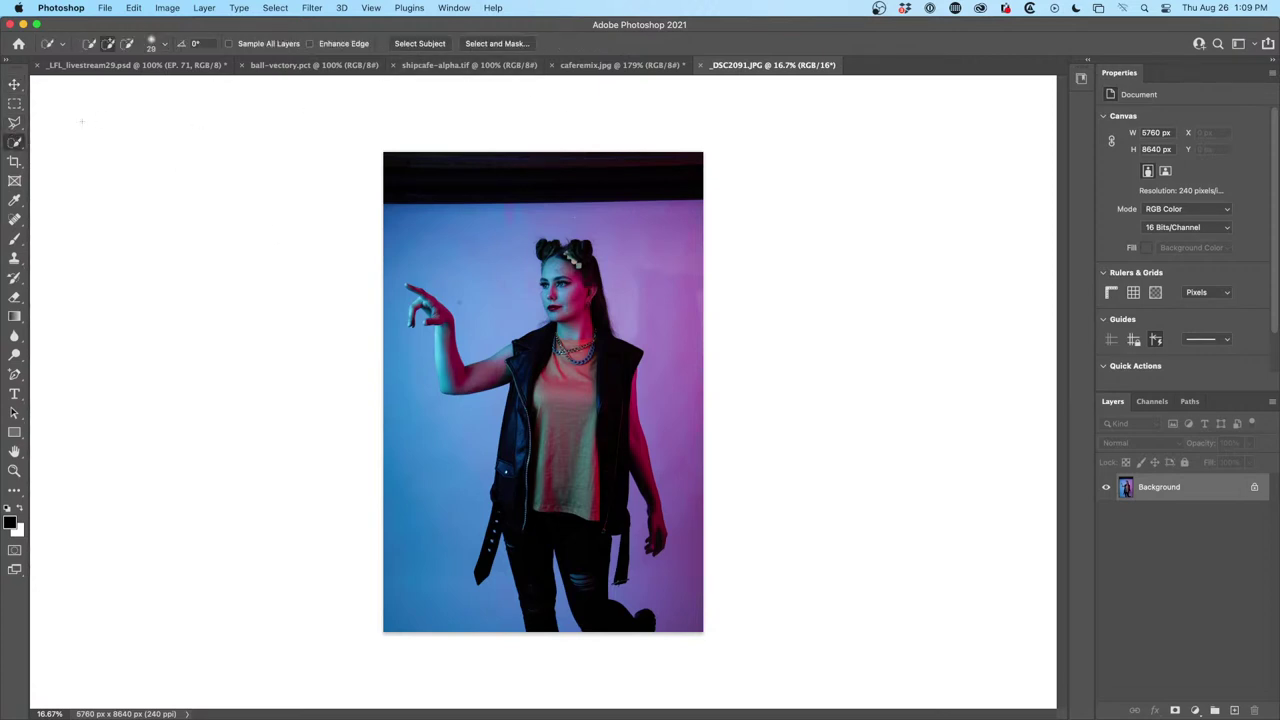
{"action": "left_click", "coordinate": [415, 42]}
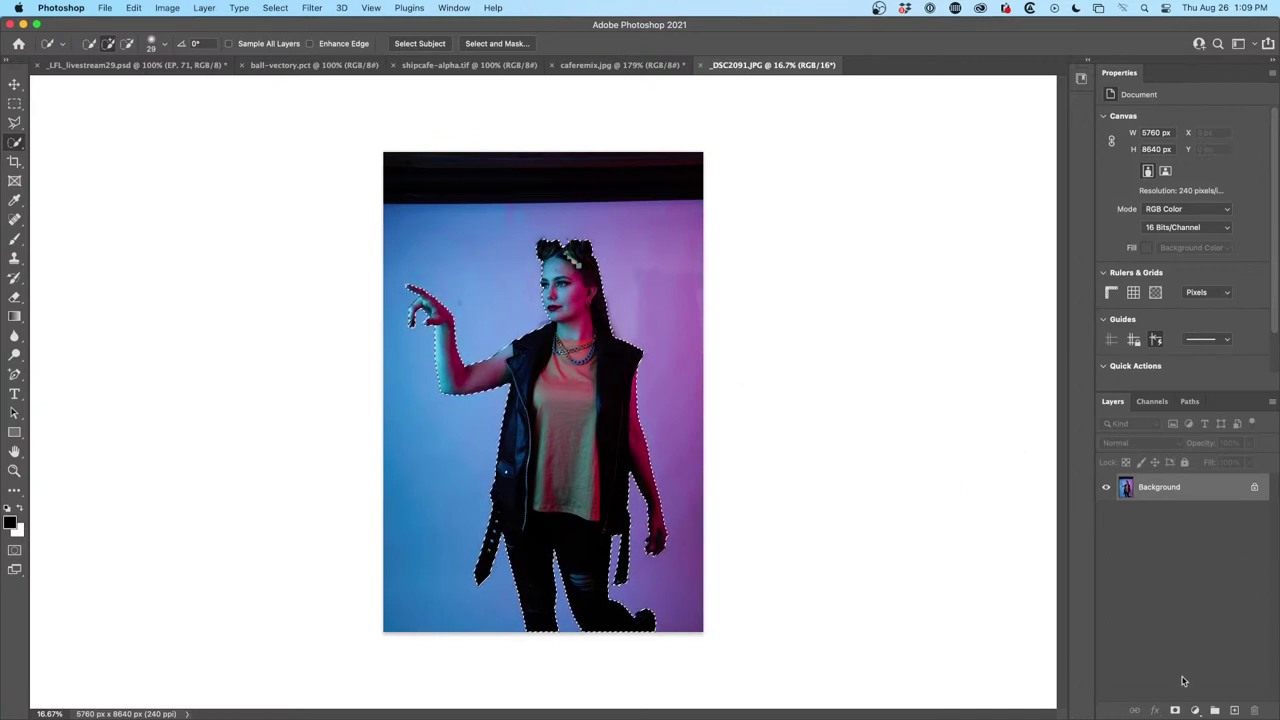
{"action": "left_click", "coordinate": [1175, 710]}
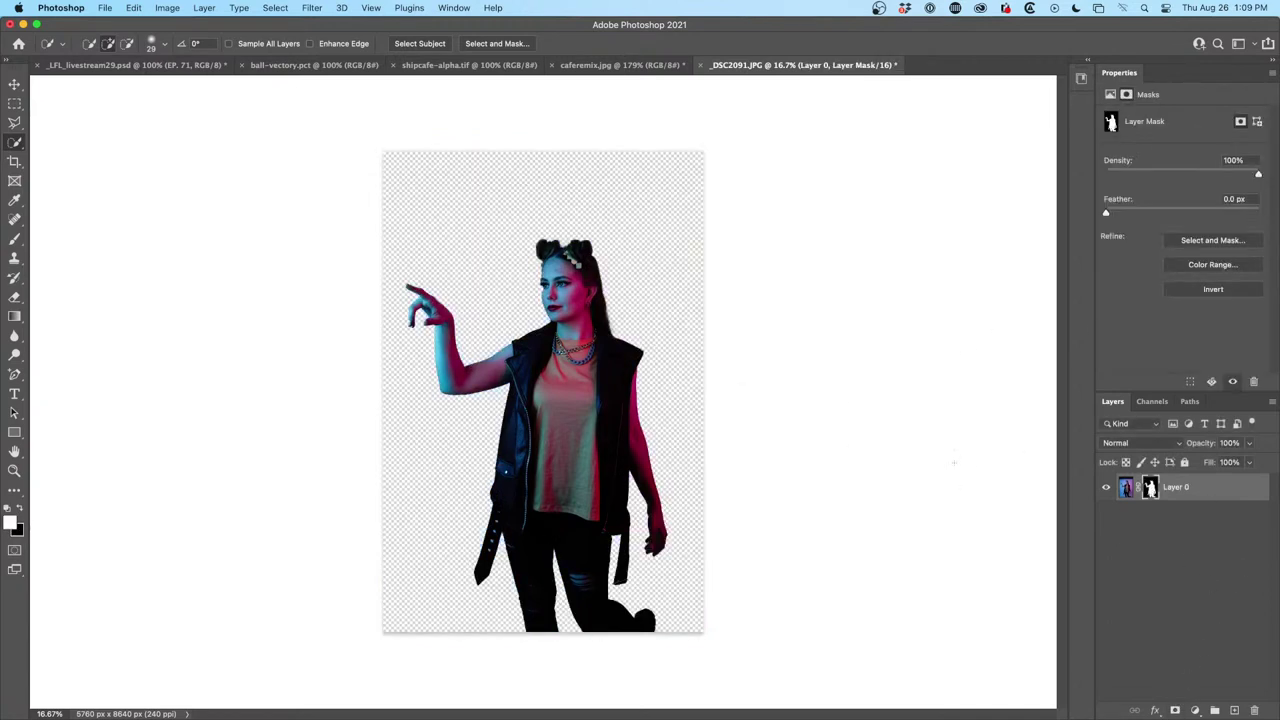
{"action": "left_click", "coordinate": [14, 470]}
{"action": "left_click", "coordinate": [560, 360]}
{"action": "left_click", "coordinate": [566, 355]}
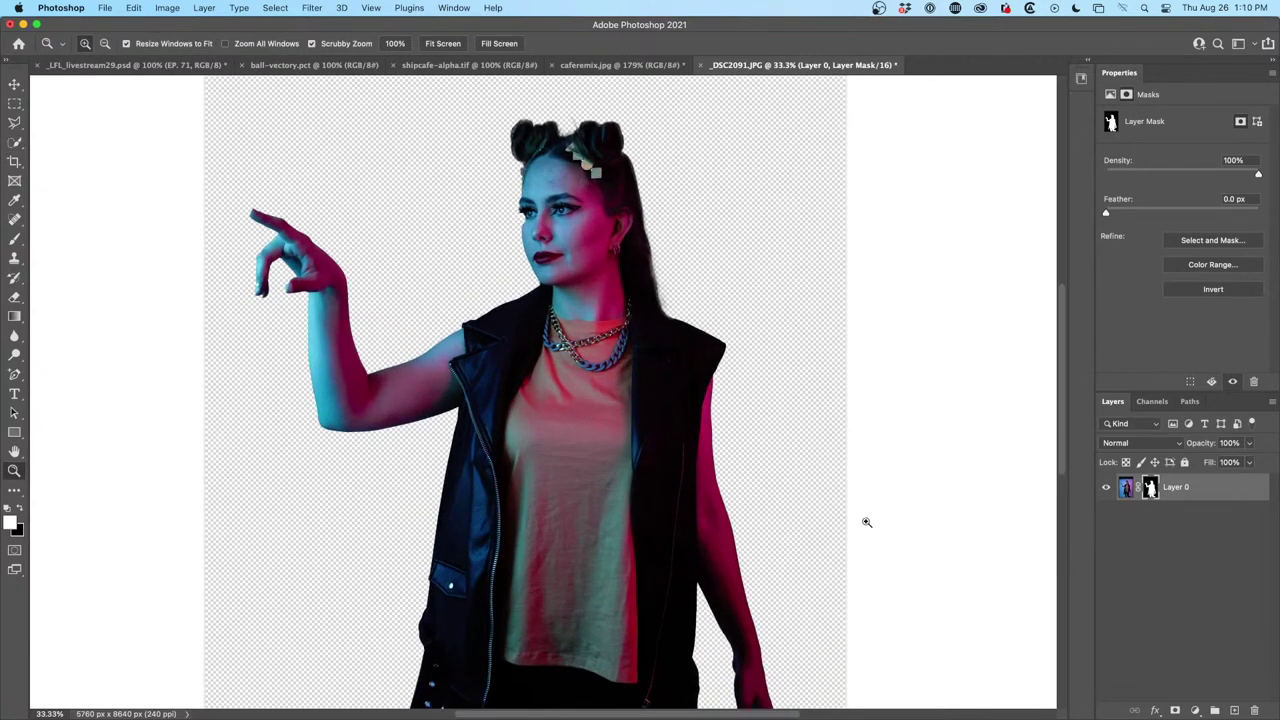
Undo the layer mask, bring the woman's selection into Select and Mask, and set the preview opacity to 100%
{"action": "key", "text": "super+z"}
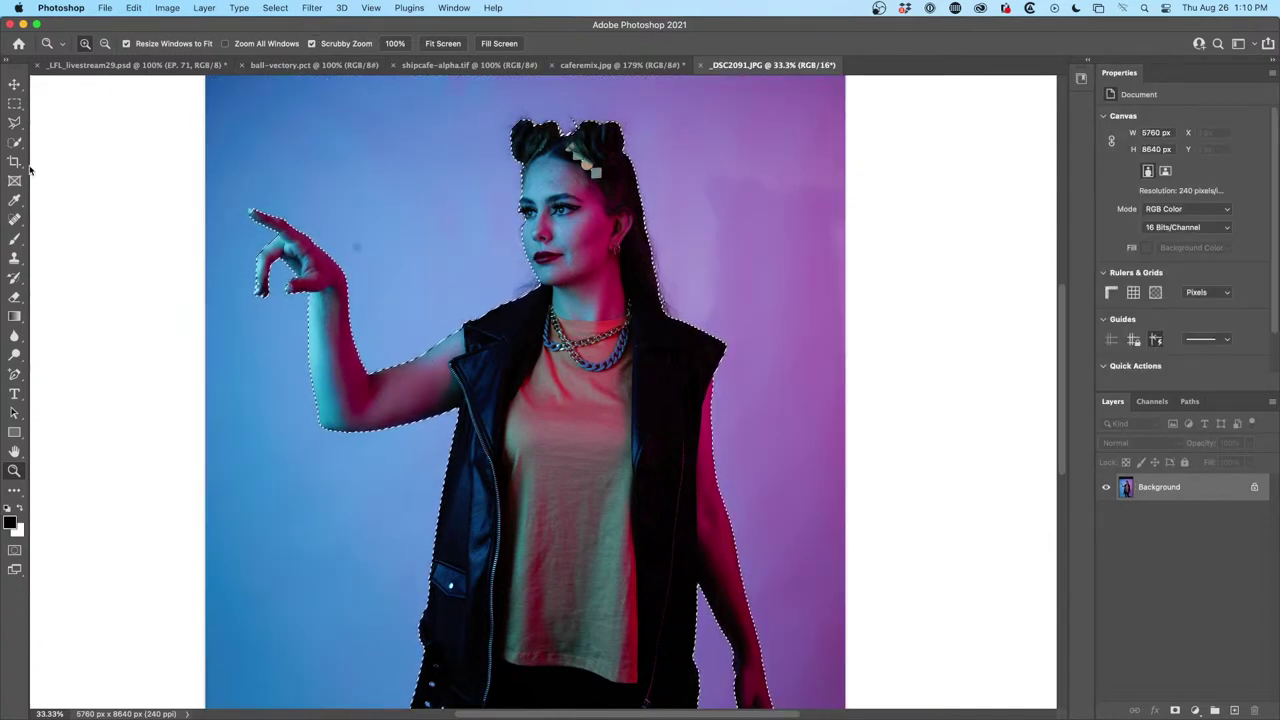
{"action": "left_click", "coordinate": [15, 84]}
{"action": "left_click", "coordinate": [15, 121]}
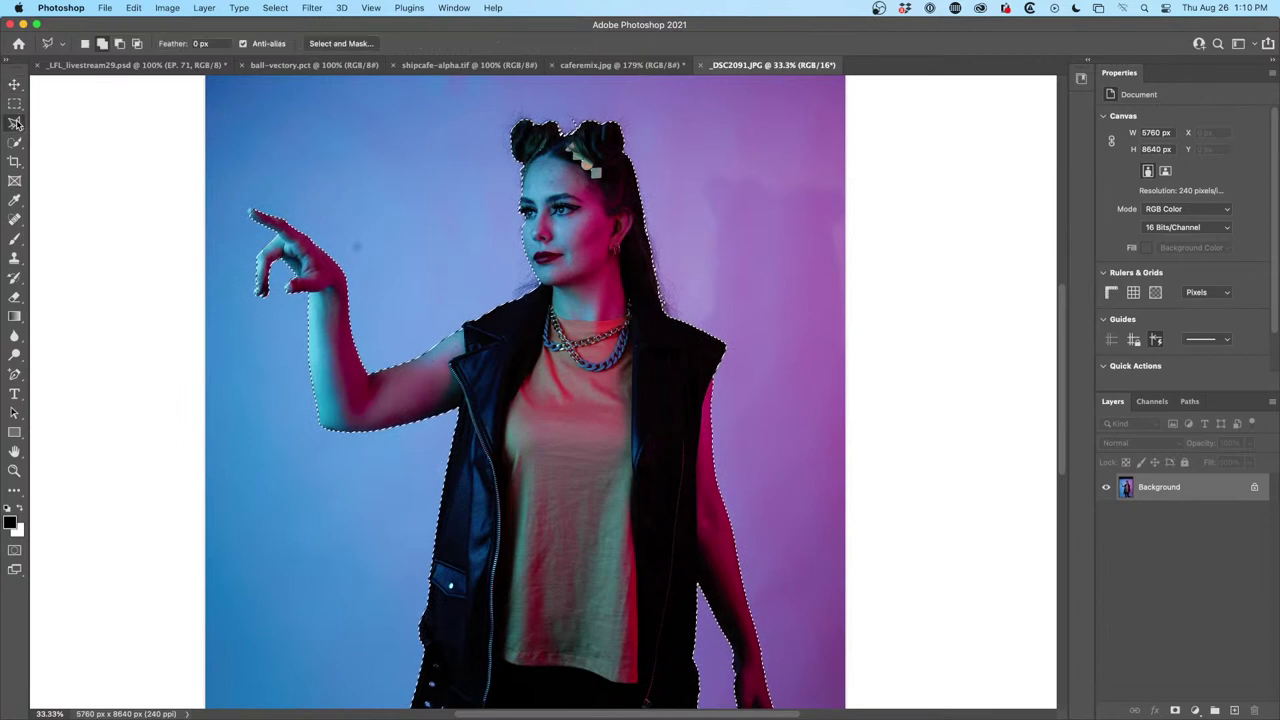
{"action": "left_click", "coordinate": [342, 43]}
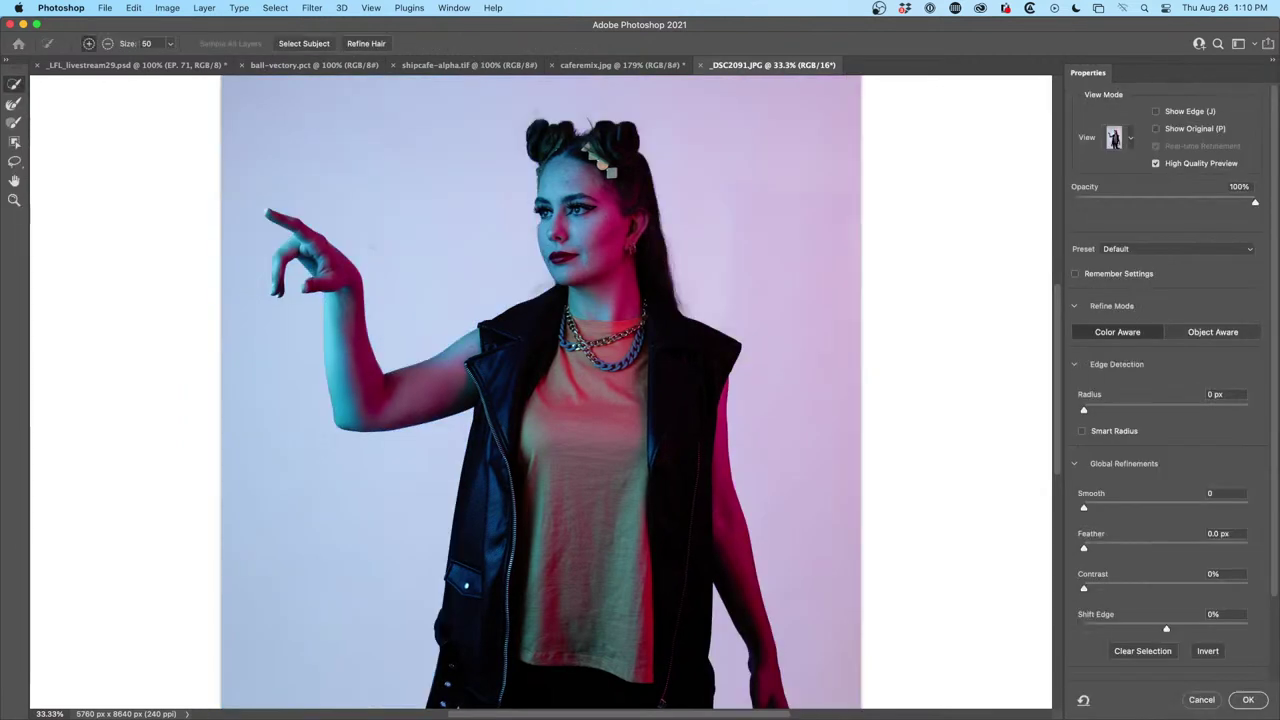
{"action": "left_click", "coordinate": [1261, 204]}
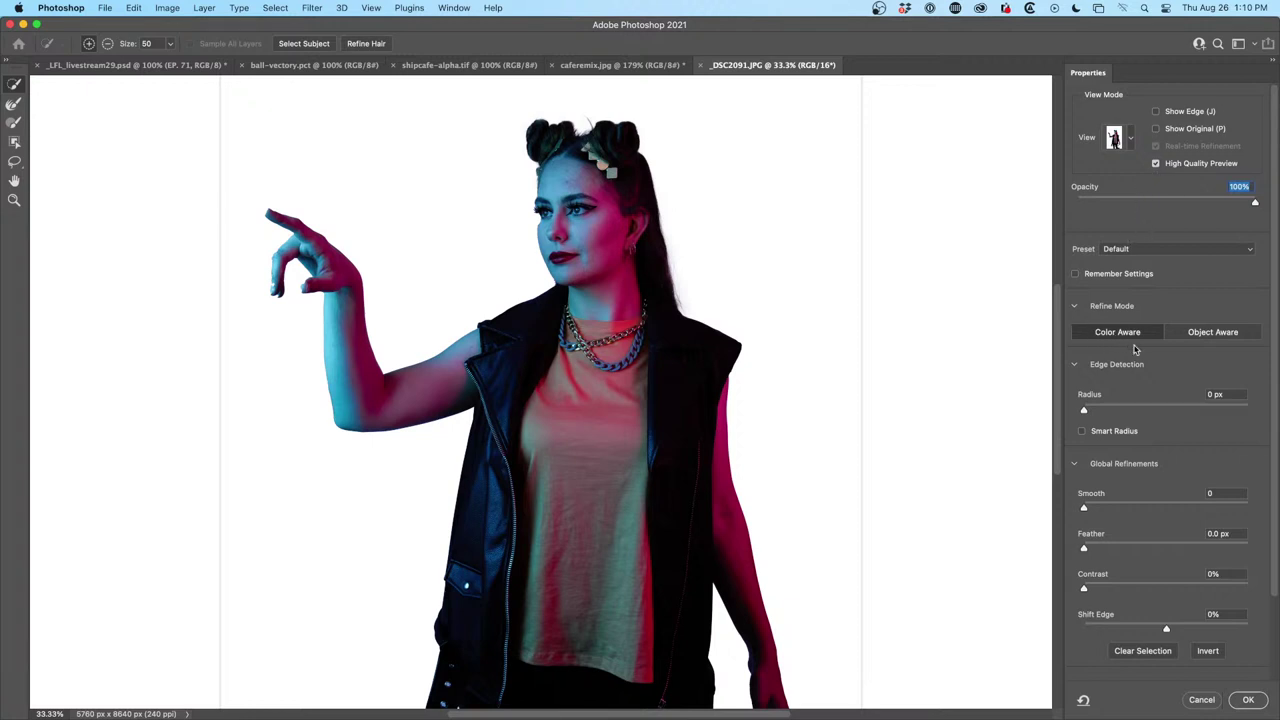
Set the edge detection radius to 1 px and the output to New Layer with Layer Mask
{"action": "left_click", "coordinate": [1213, 394]}
{"action": "key", "text": "Up"}
{"action": "scroll", "coordinate": [1270, 200], "scroll_direction": "down", "scroll_amount": 5}
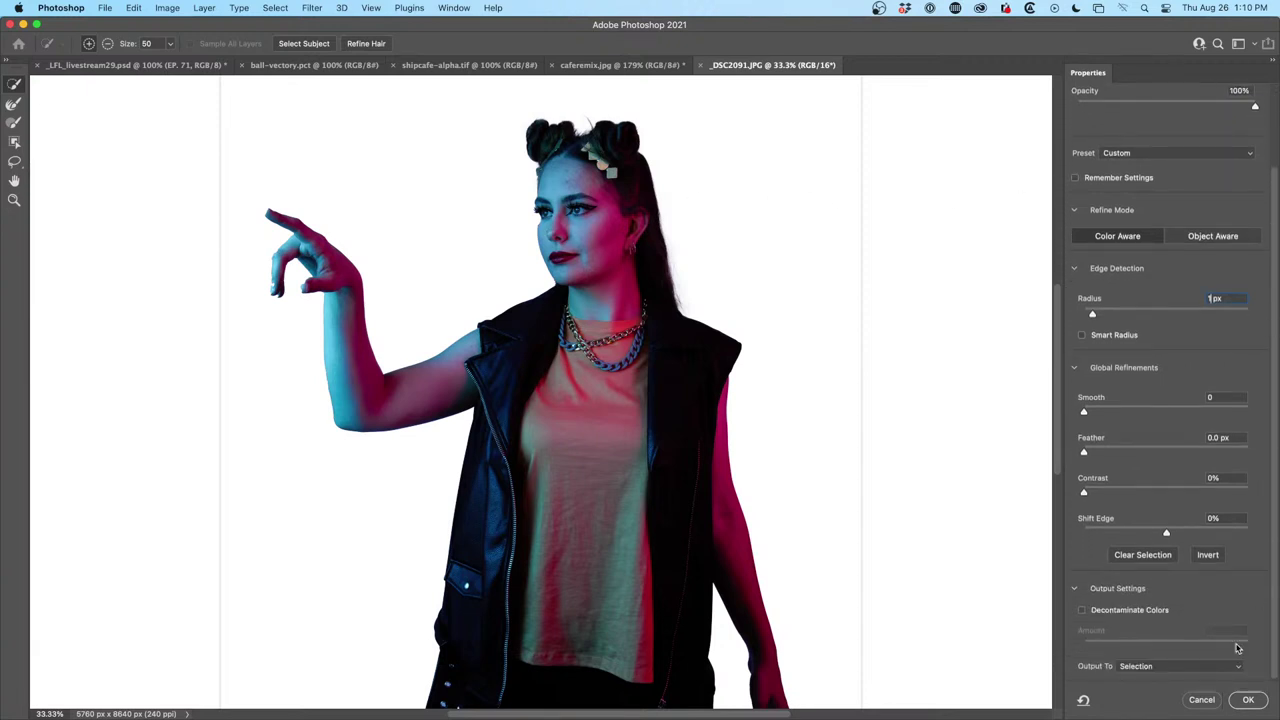
{"action": "left_click", "coordinate": [1164, 666]}
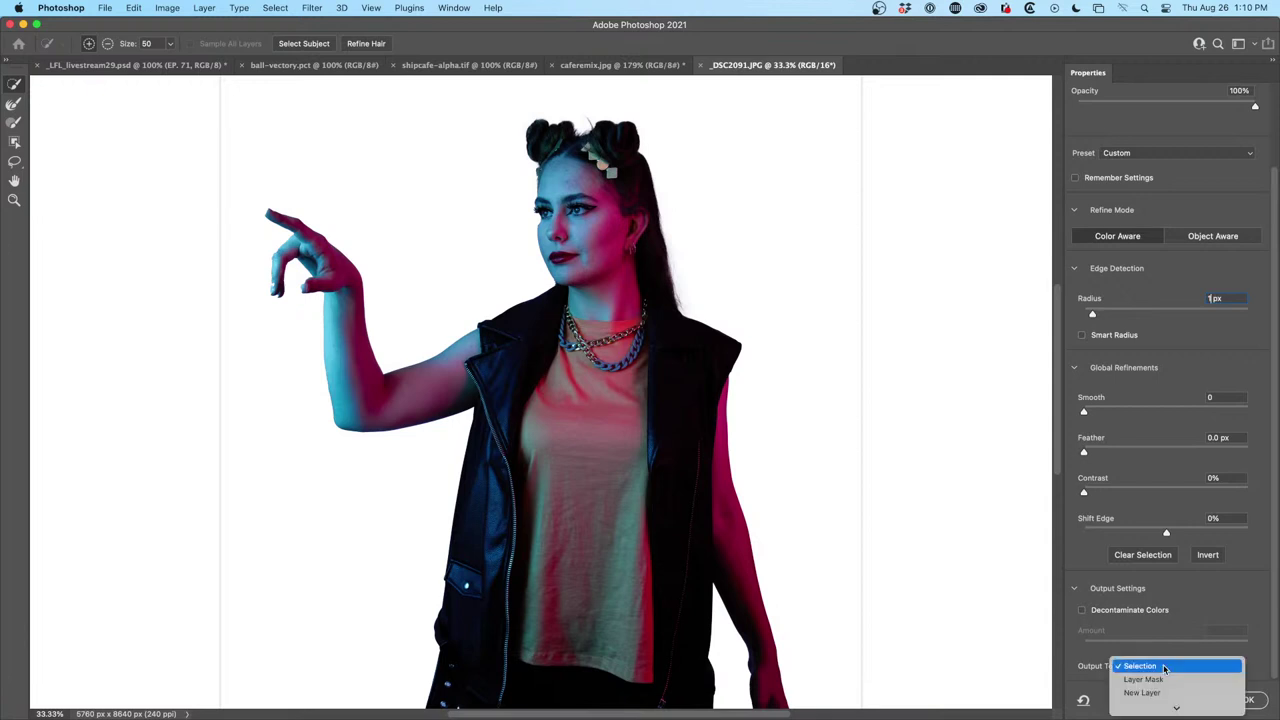
{"action": "mouse_move", "coordinate": [1176, 706]}
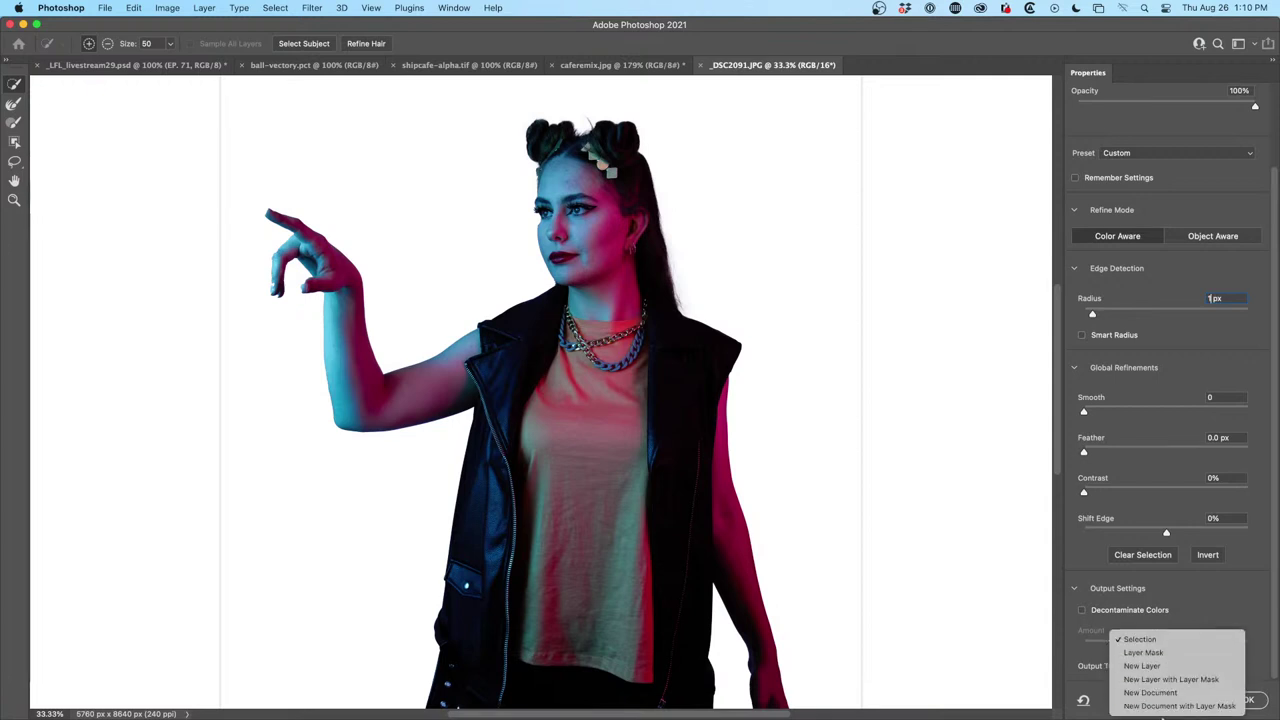
{"action": "left_click", "coordinate": [1172, 680]}
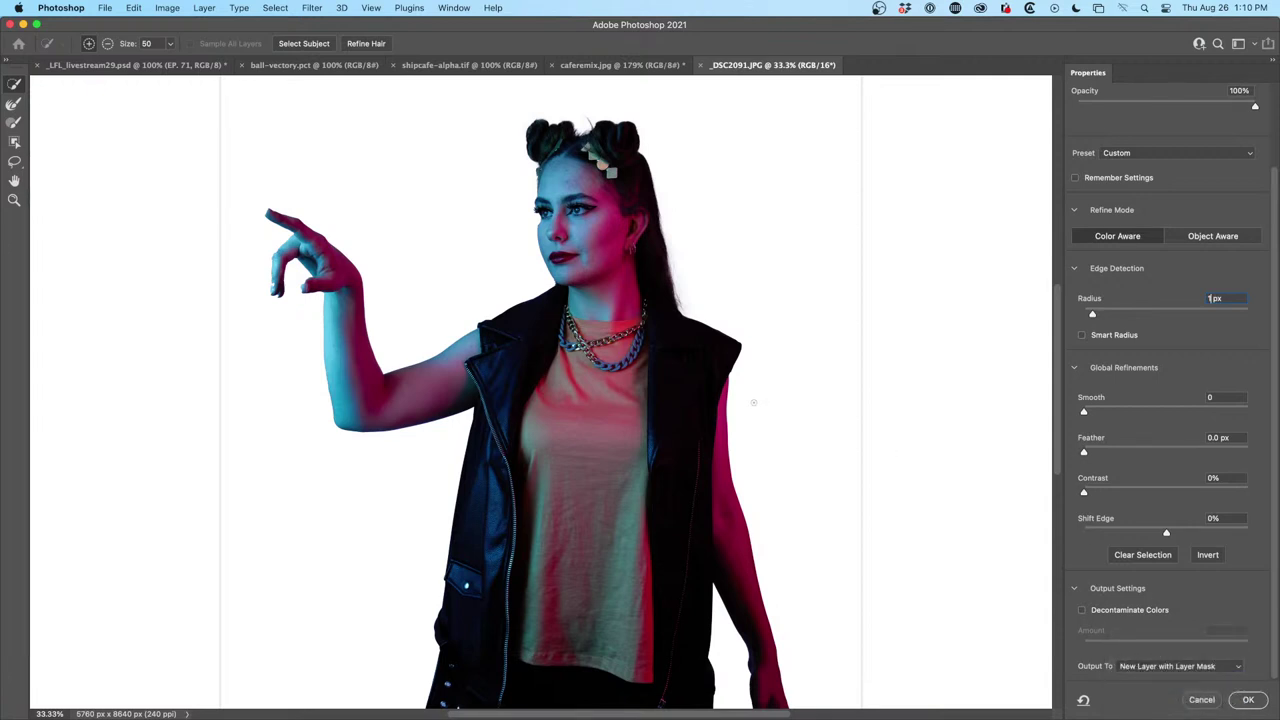
Refine the cutout's edges with an enlarged Refine Edge Brush and output the result as a masked layer
{"action": "left_click", "coordinate": [14, 103]}
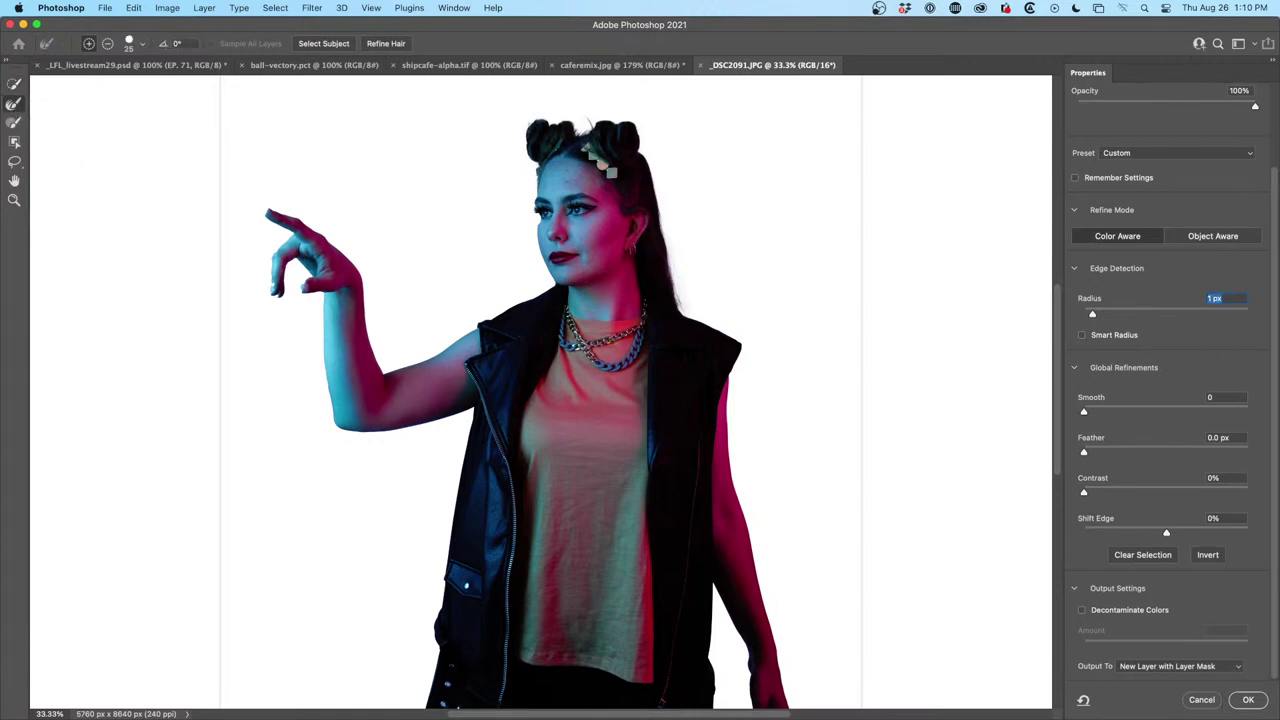
{"action": "key", "text": "bracketright"}
{"action": "key", "text": "bracketright"}
{"action": "left_click", "coordinate": [1248, 699]}
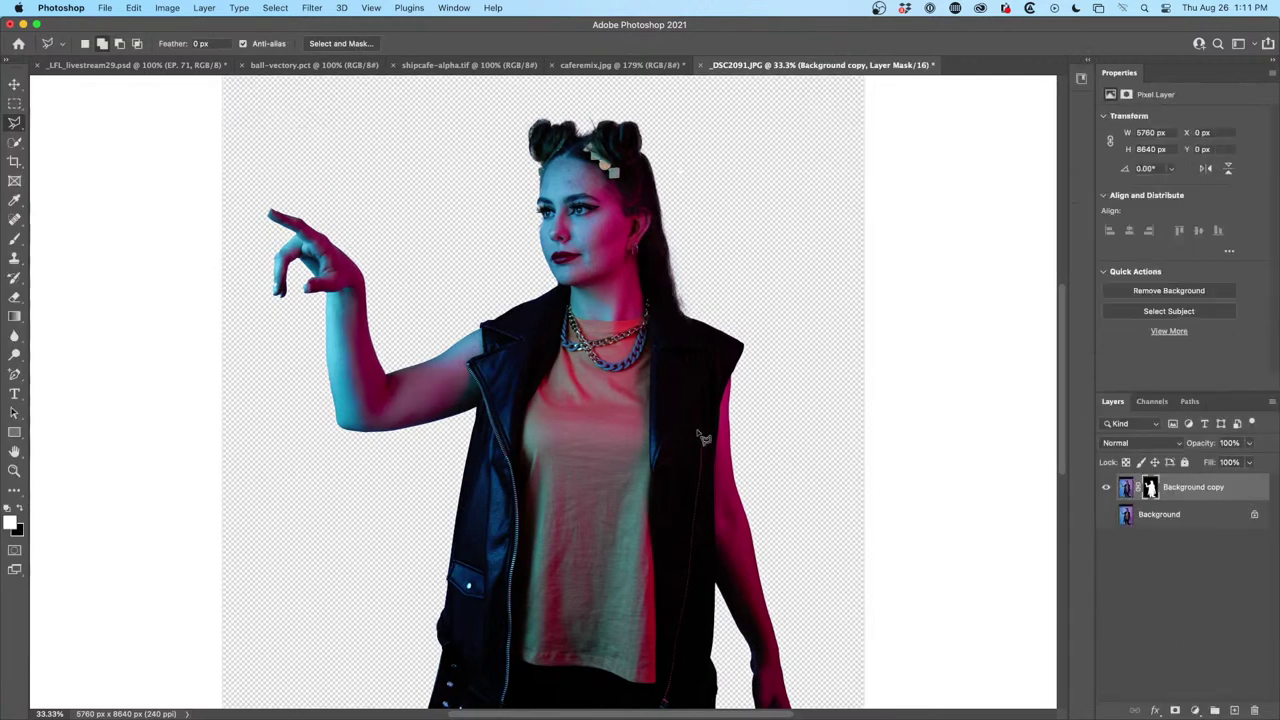
Target the Background copy layer's mask with a 50 px Brush and turn off Transfer in the brush settings
{"action": "left_click", "coordinate": [1150, 487]}
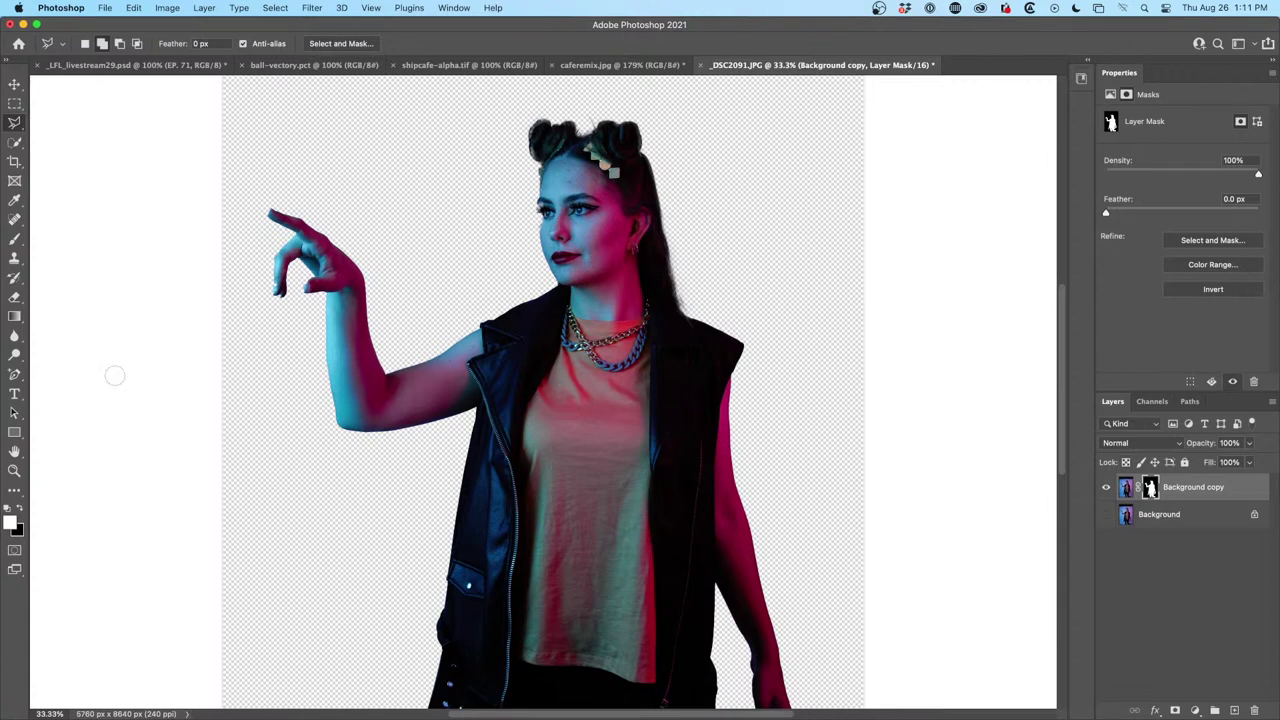
{"action": "key", "text": "b"}
{"action": "key", "text": "bracketright"}
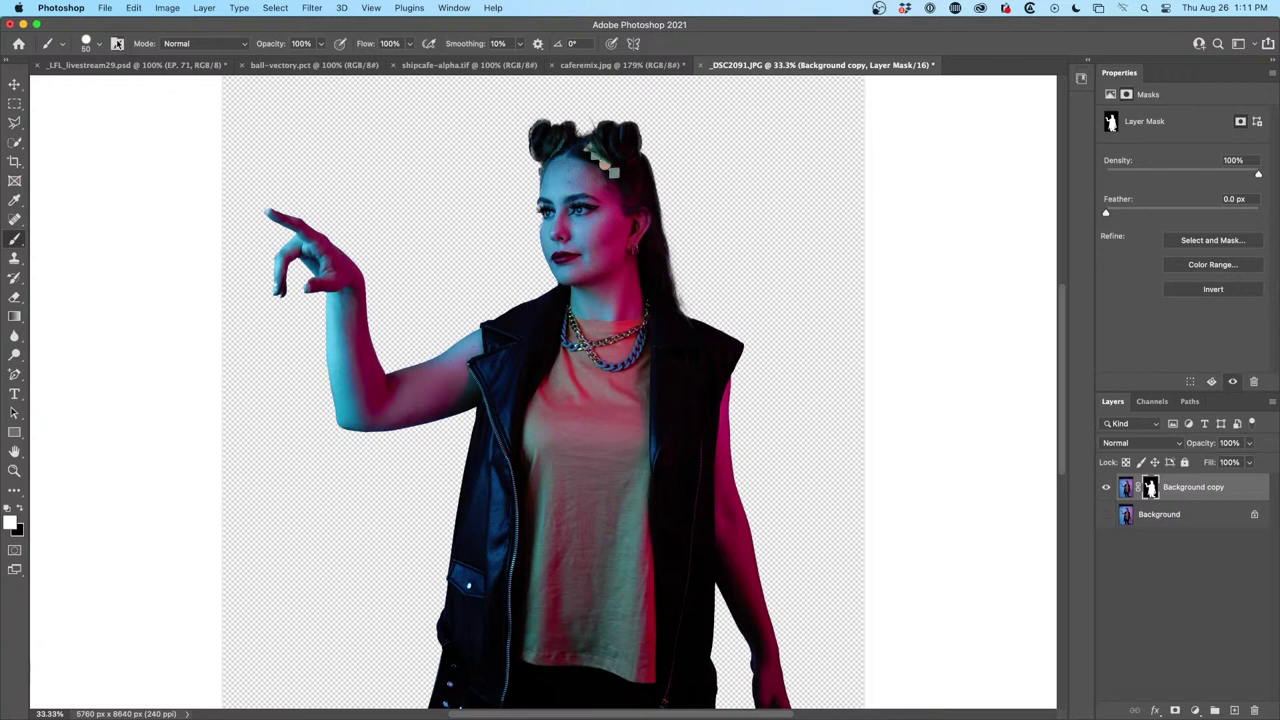
{"action": "left_click", "coordinate": [117, 43]}
{"action": "left_click", "coordinate": [1065, 217]}
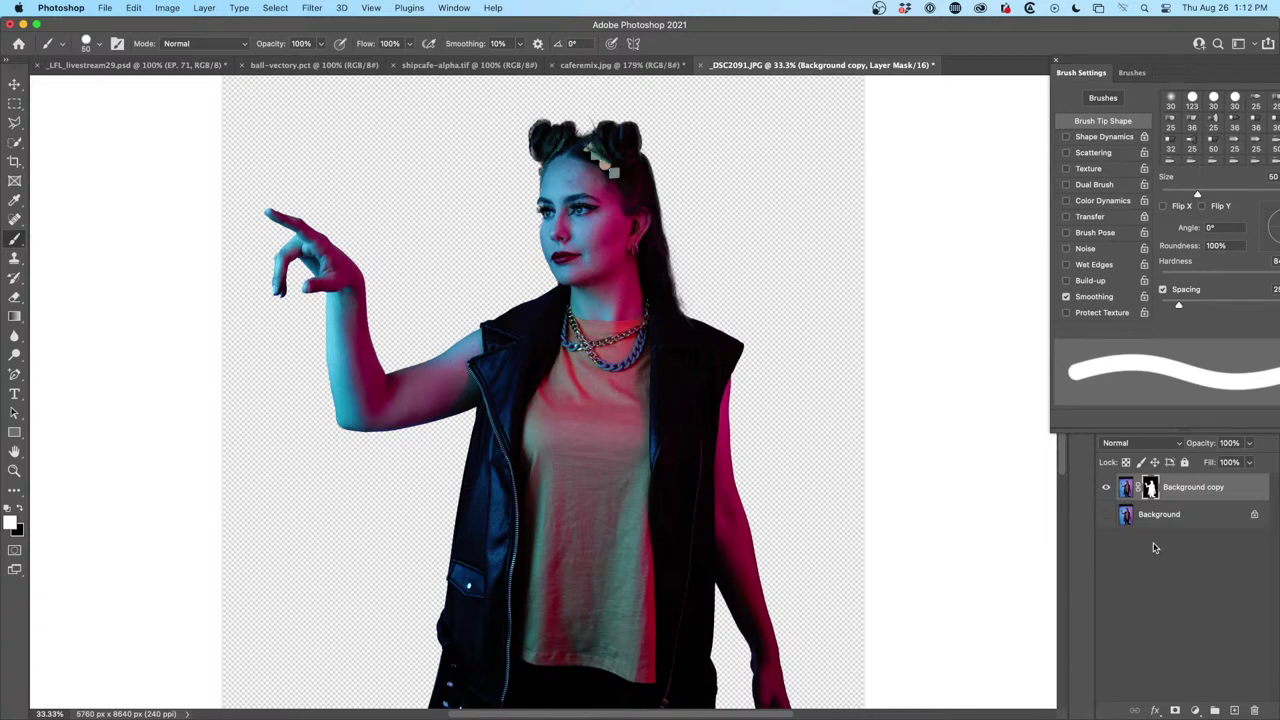
Add a new layer above the Background copy and name it spot
{"action": "left_click", "coordinate": [1235, 710]}
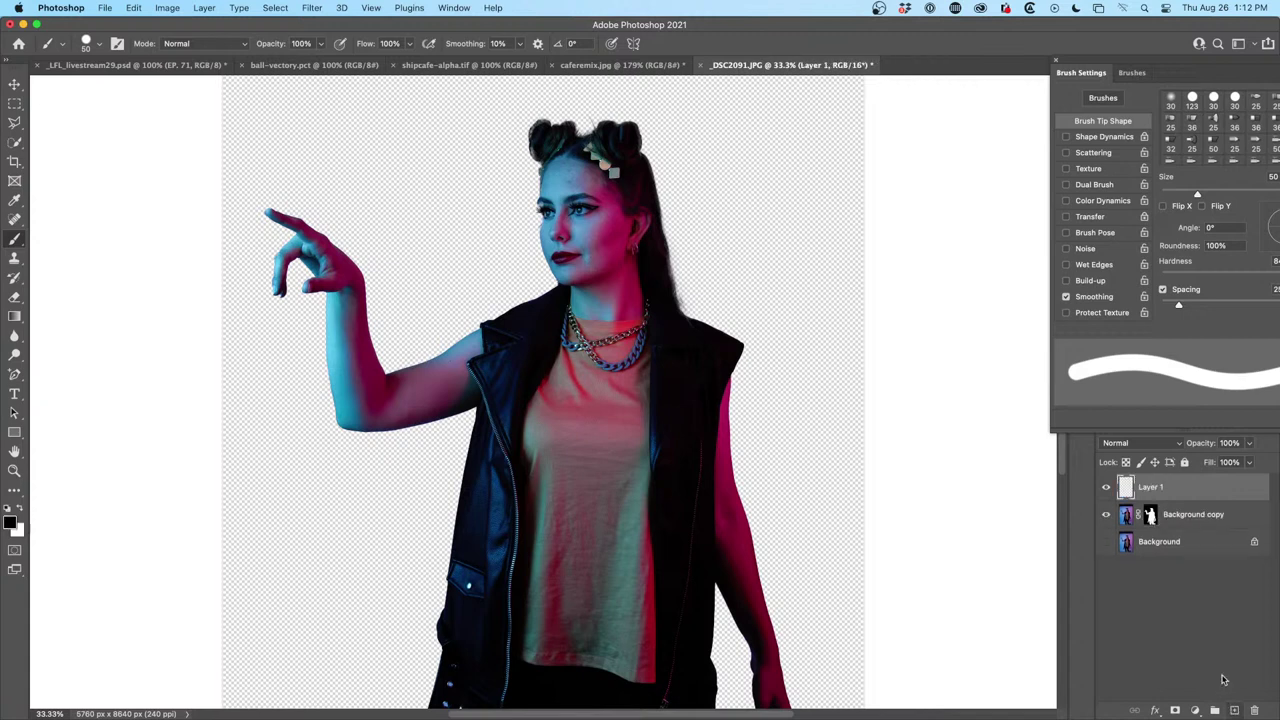
{"action": "double_click", "coordinate": [1153, 487]}
{"action": "type", "text": "spot"}
{"action": "key", "text": "Return"}
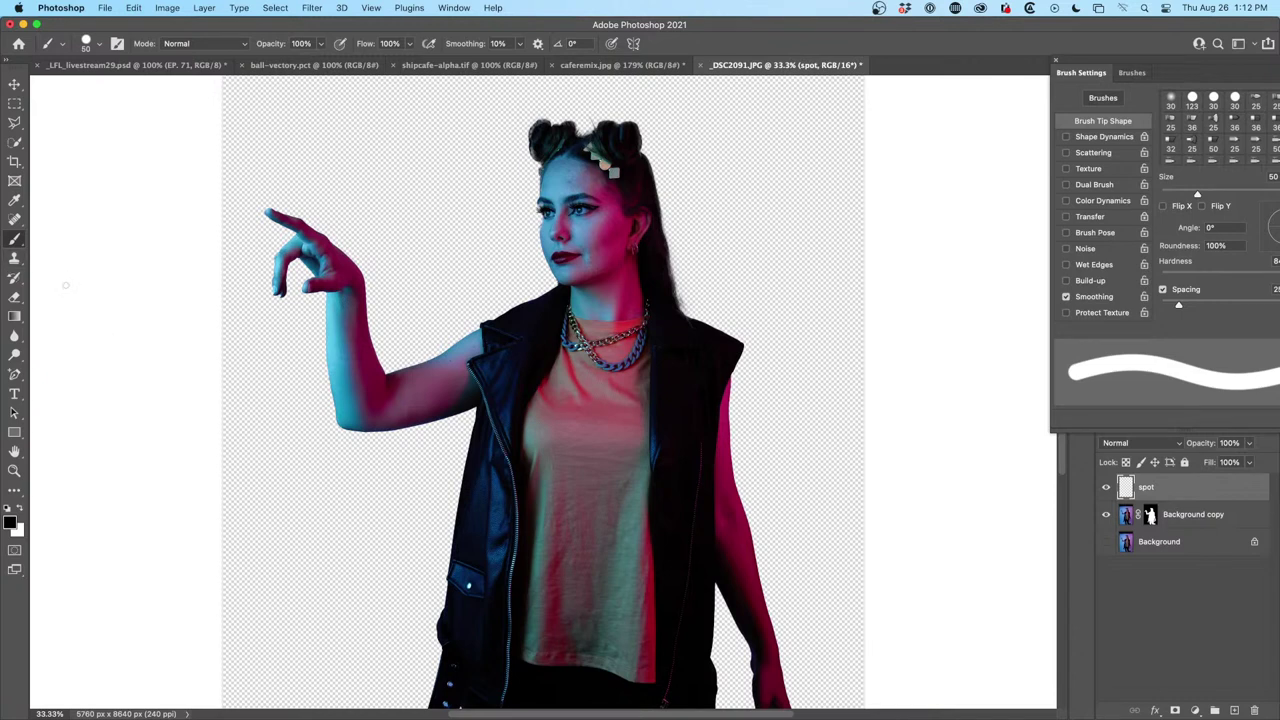
Target the Background copy layer's mask and set the Brush to 22% hardness and 30 px size
{"action": "left_click", "coordinate": [14, 470]}
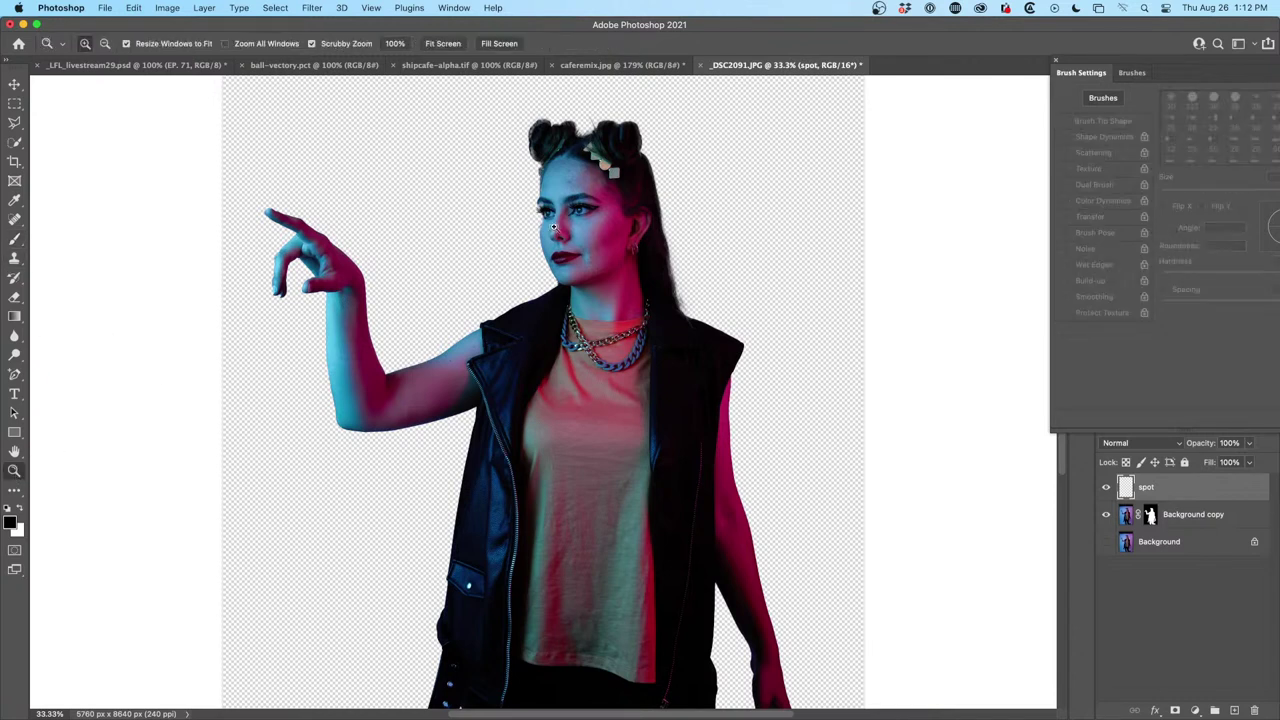
{"action": "left_click", "coordinate": [575, 205]}
{"action": "left_click", "coordinate": [590, 190]}
{"action": "scroll", "coordinate": [622, 231], "scroll_direction": "up", "scroll_amount": 2}
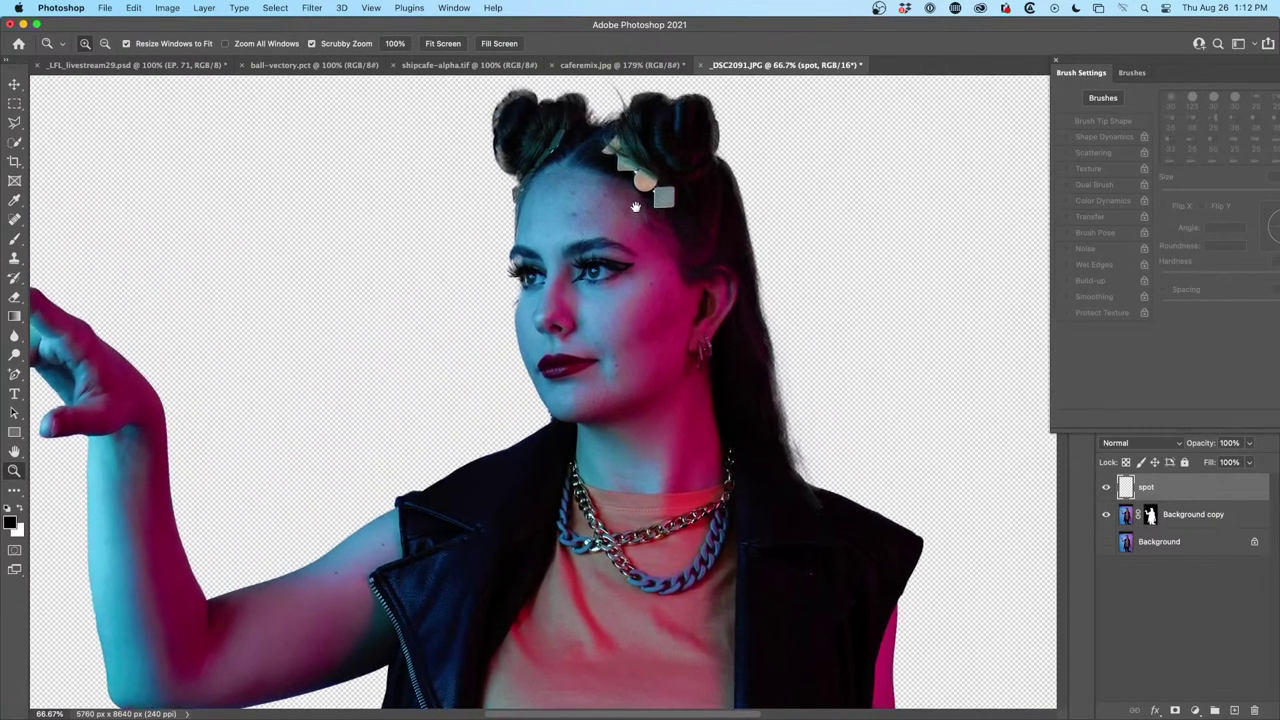
{"action": "left_click", "coordinate": [622, 231]}
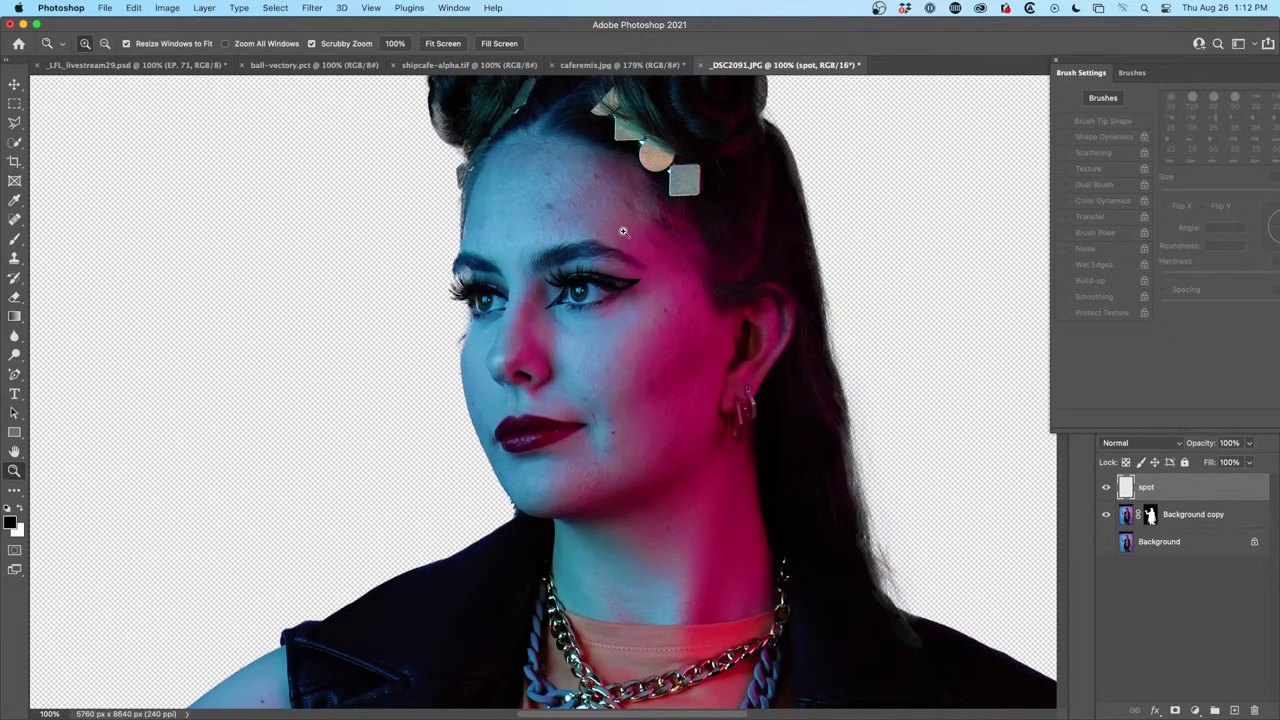
{"action": "left_click", "coordinate": [1150, 515]}
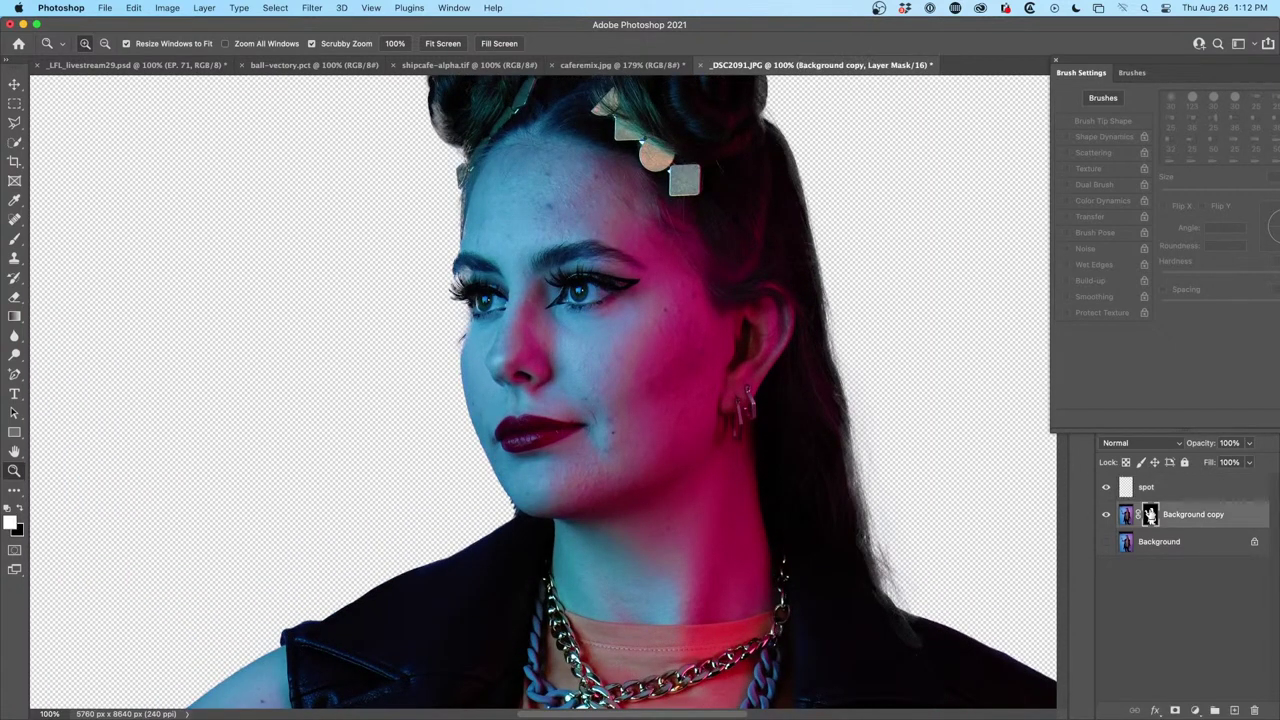
{"action": "key", "text": "b"}
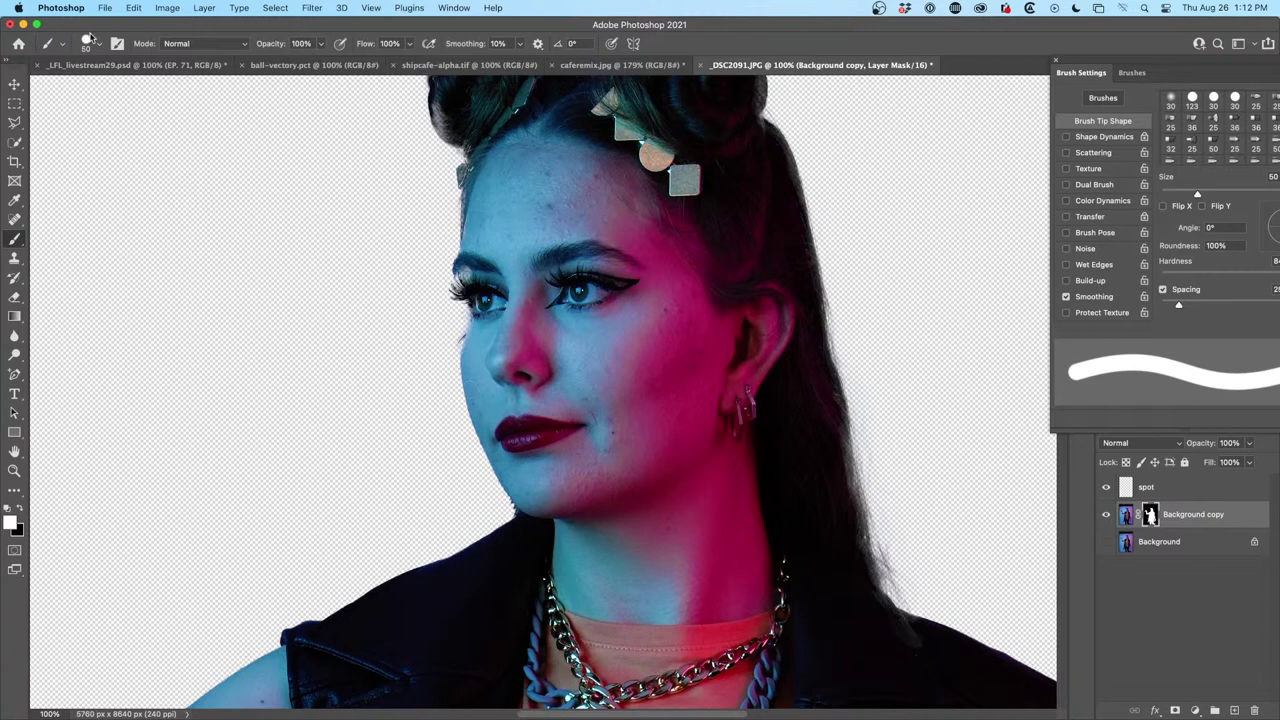
{"action": "left_click", "coordinate": [95, 44]}
{"action": "left_click_drag", "start_coordinate": [144, 84], "coordinate": [93, 86]}
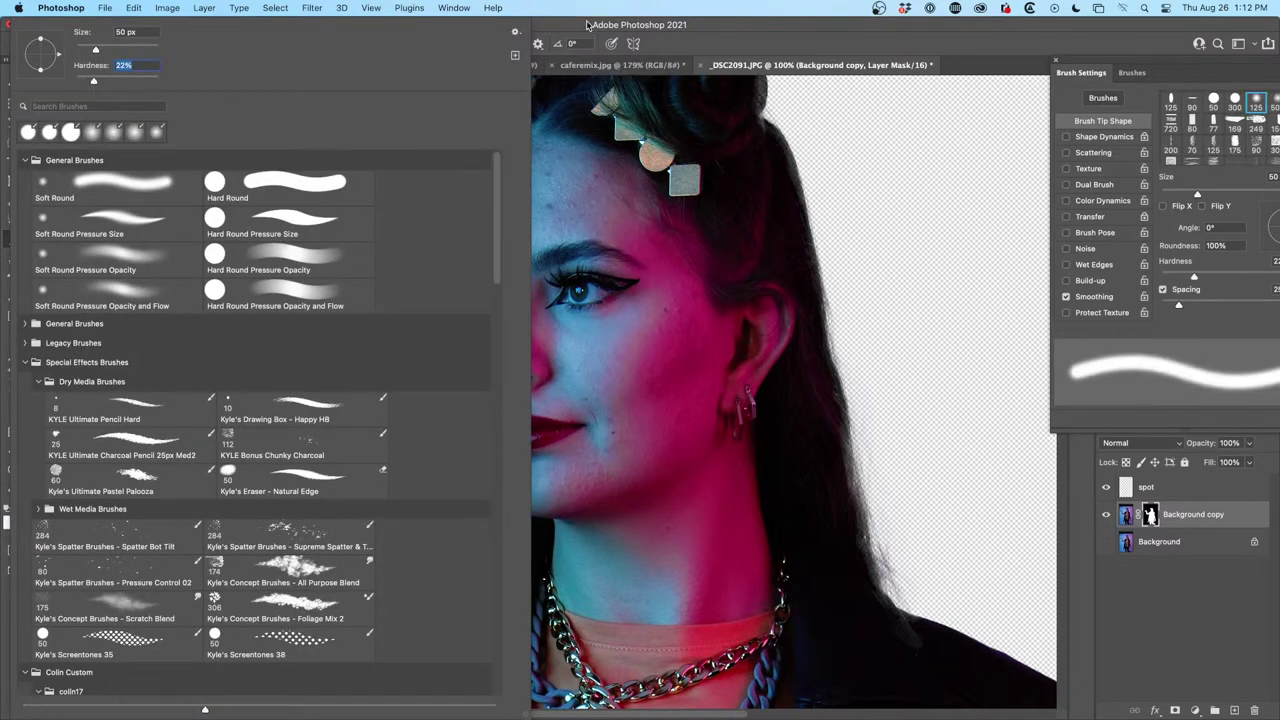
{"action": "left_click", "coordinate": [593, 28]}
{"action": "key", "text": "bracketleft"}
{"action": "key", "text": "bracketleft"}
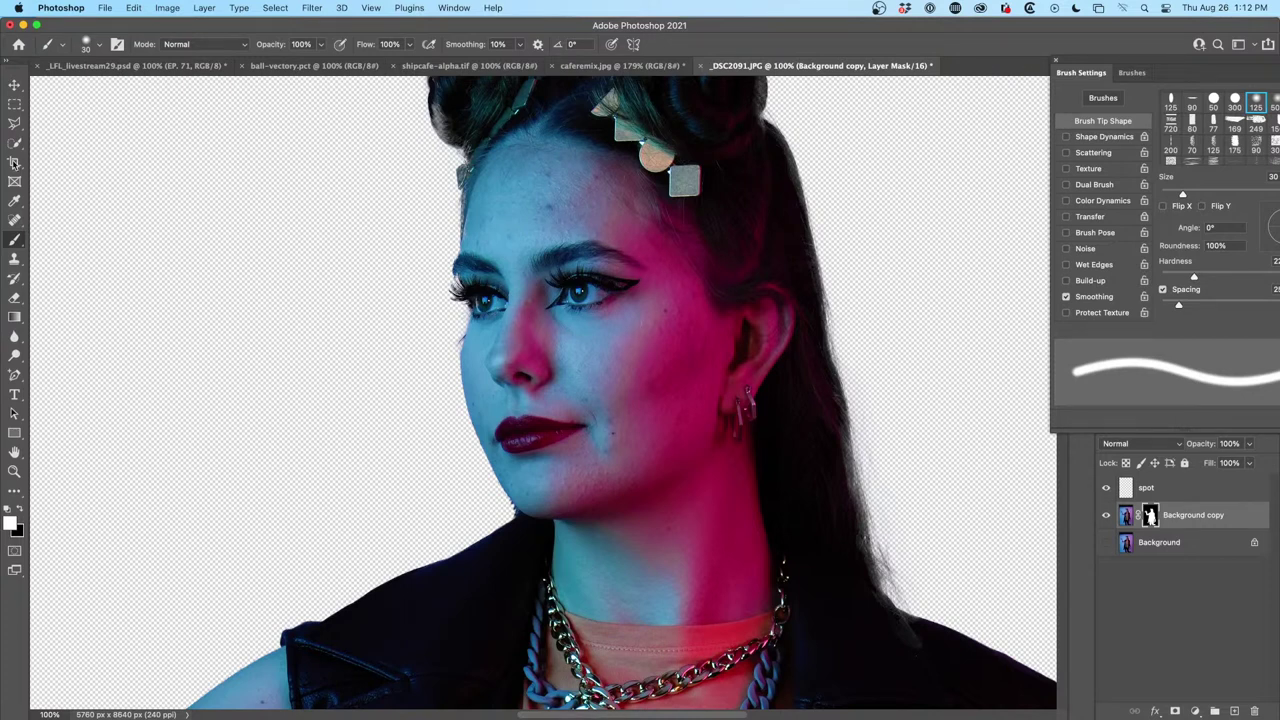
Switch to the Spot Healing Brush and make the spot layer active, sampling all layers
{"action": "left_click", "coordinate": [15, 240]}
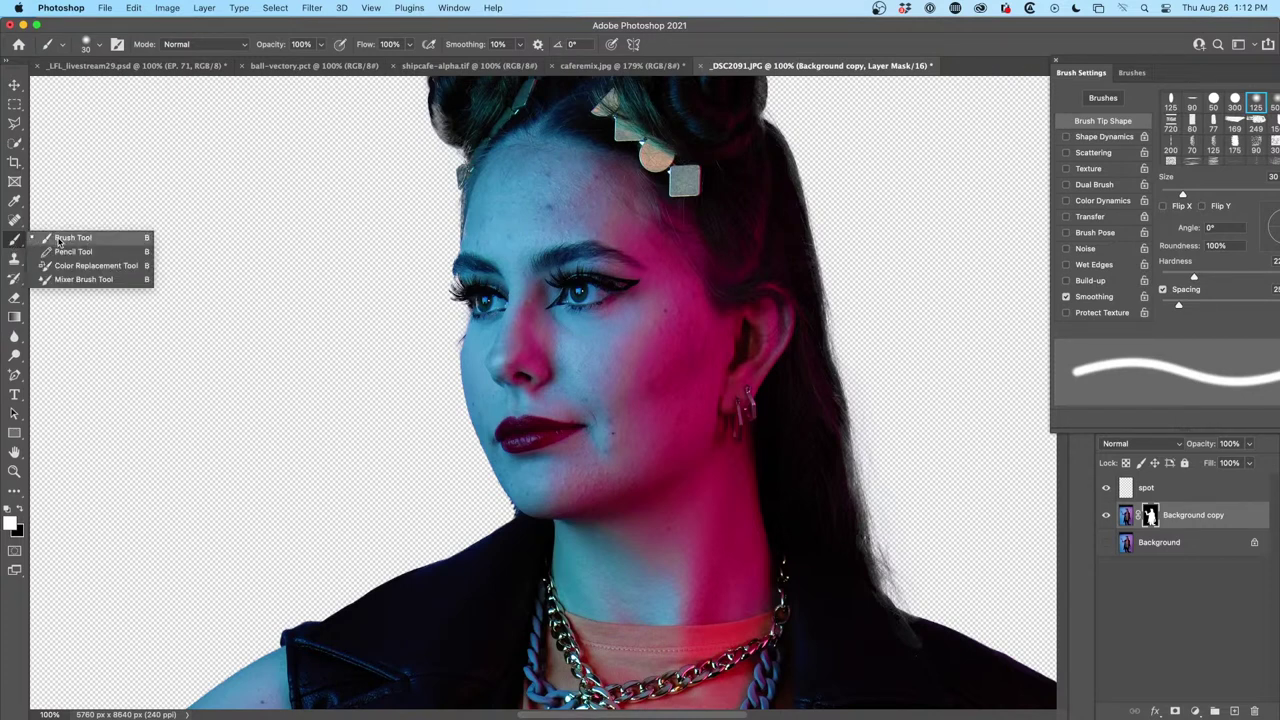
{"action": "left_click", "coordinate": [16, 240]}
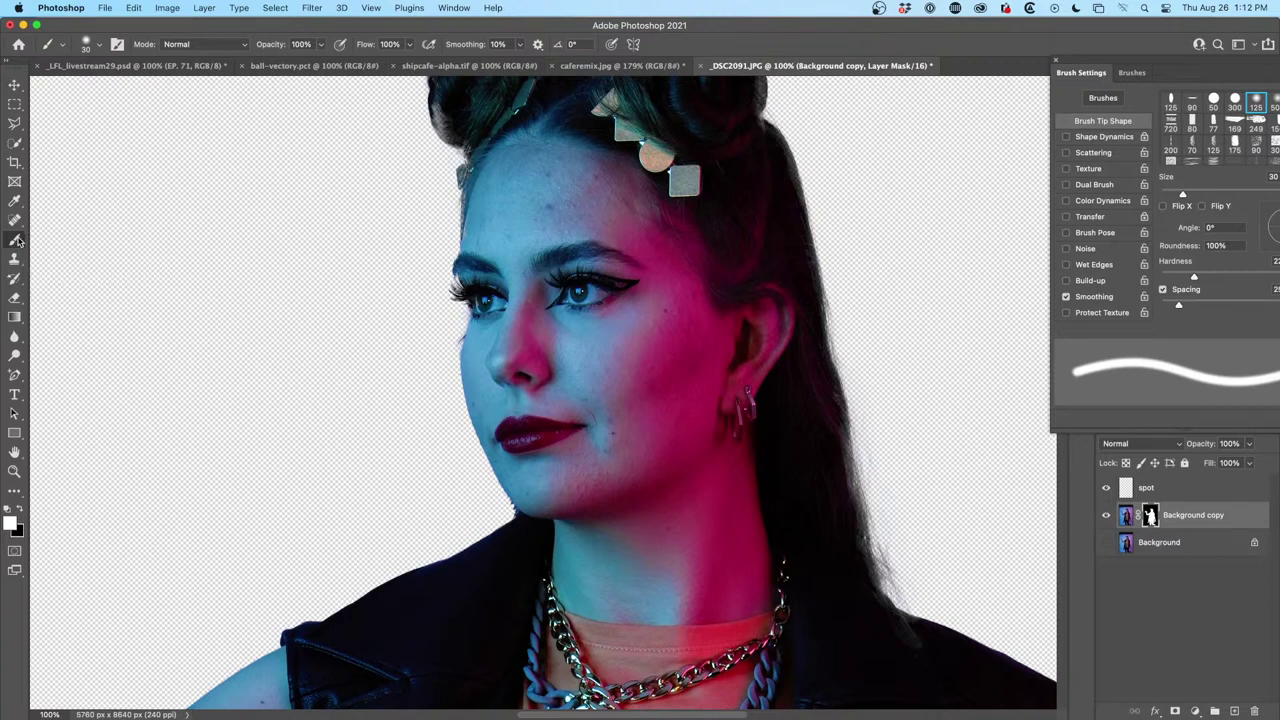
{"action": "left_click", "coordinate": [16, 143]}
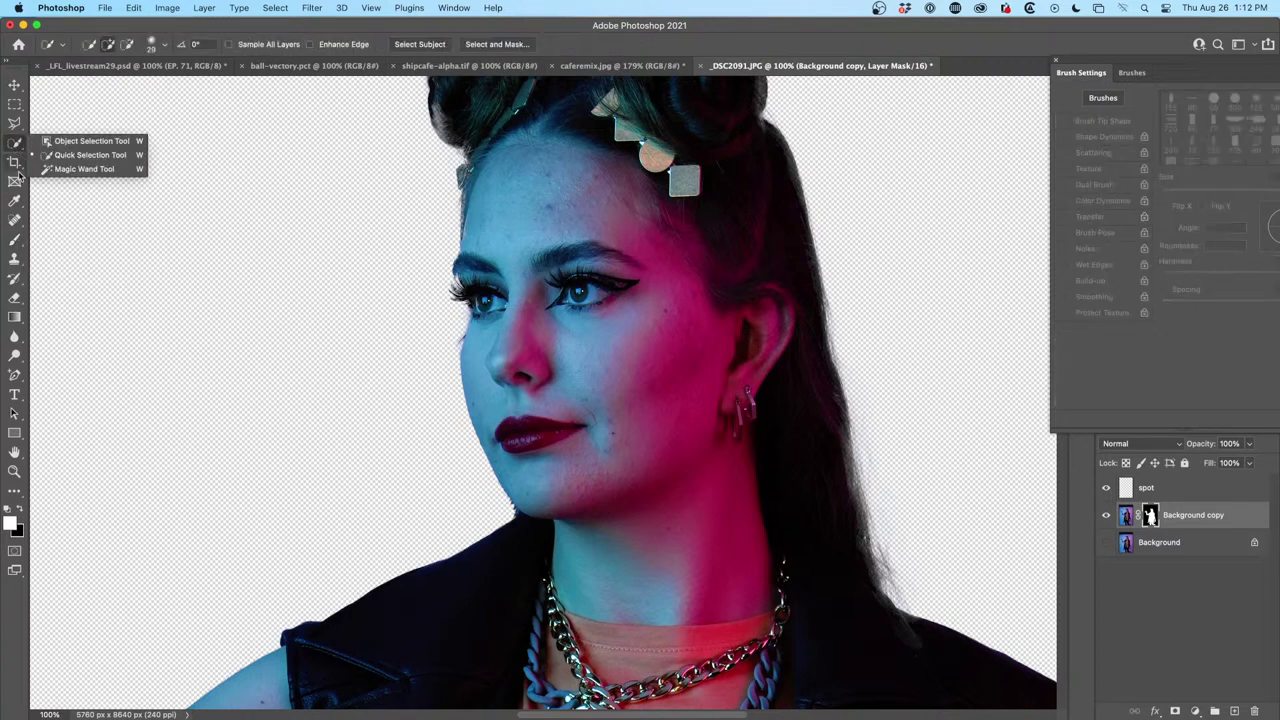
{"action": "left_click", "coordinate": [16, 220]}
{"action": "left_click", "coordinate": [64, 220]}
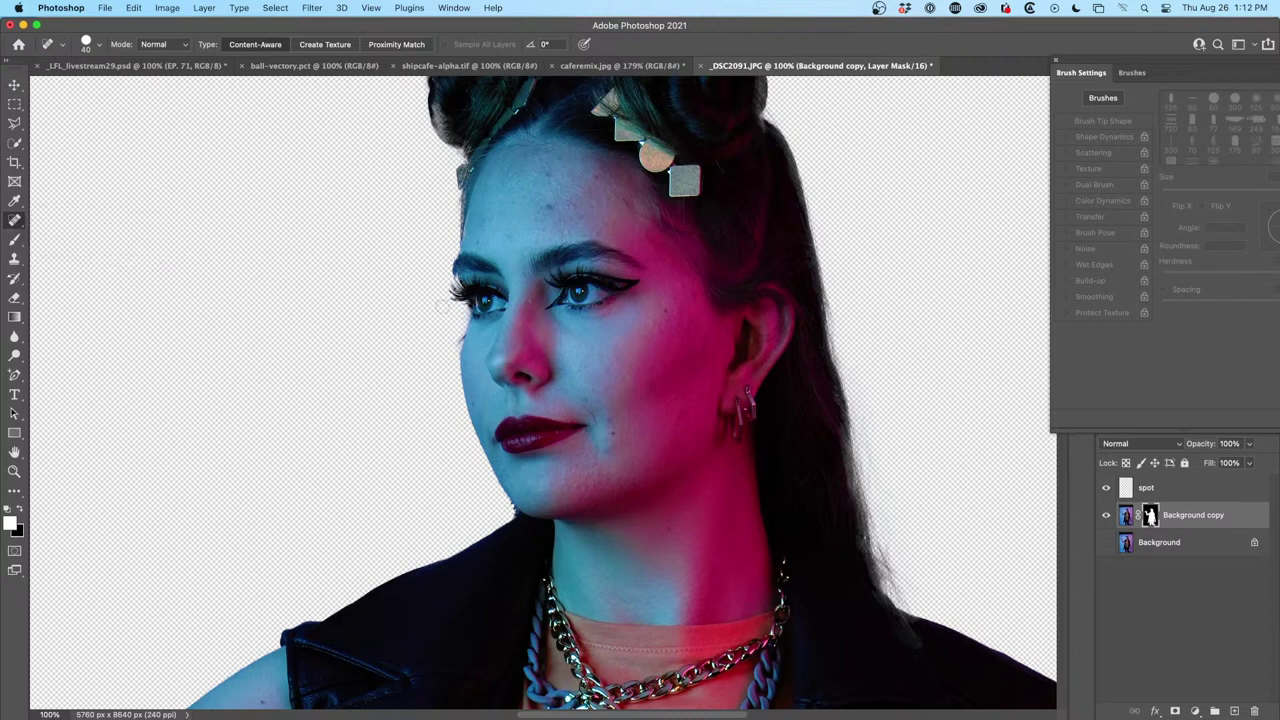
{"action": "left_click", "coordinate": [1160, 492]}
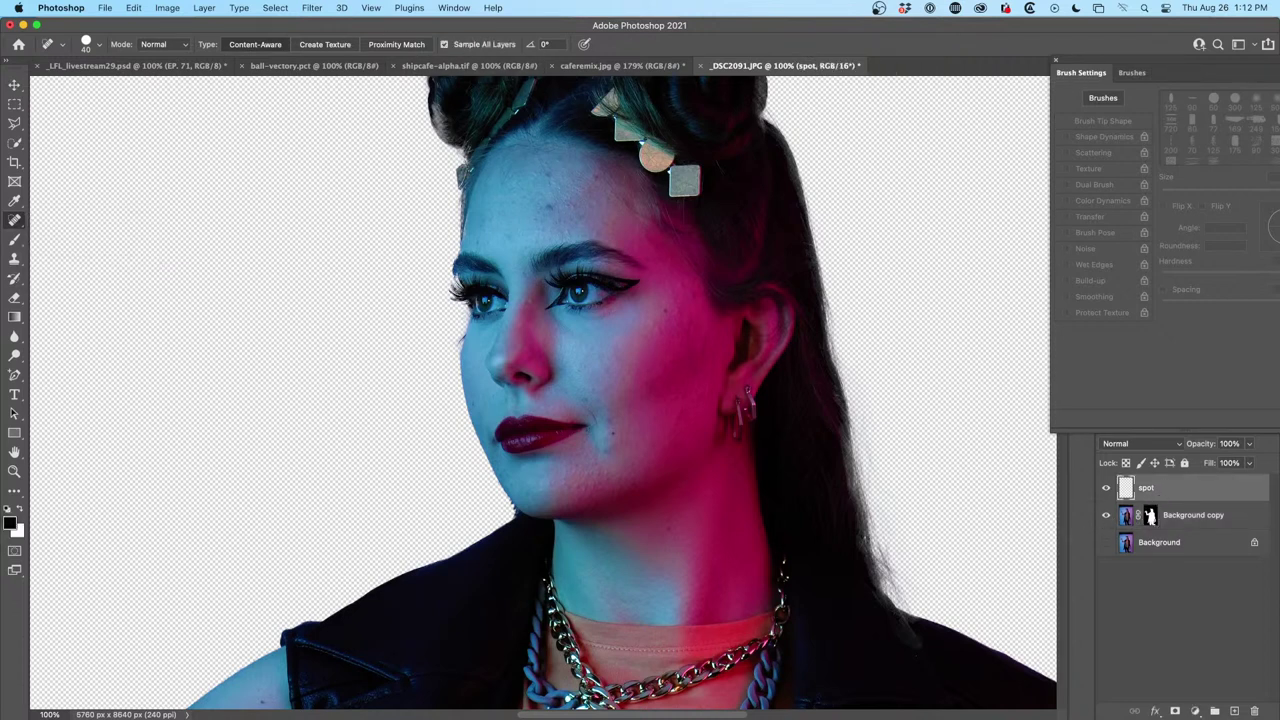
Heal the blemishes on the woman's forehead, cheek and beside her mouth with the 40 px Spot Healing Brush
{"action": "left_click", "coordinate": [551, 176]}
{"action": "left_click", "coordinate": [596, 180]}
{"action": "left_click", "coordinate": [572, 209]}
{"action": "left_click", "coordinate": [570, 202]}
{"action": "left_click", "coordinate": [549, 210]}
{"action": "left_click", "coordinate": [669, 310]}
{"action": "left_click", "coordinate": [689, 352]}
{"action": "left_click", "coordinate": [703, 356]}
{"action": "left_click", "coordinate": [581, 366]}
{"action": "left_click", "coordinate": [598, 401]}
{"action": "left_click", "coordinate": [578, 393]}
{"action": "left_click", "coordinate": [616, 434]}
{"action": "left_click", "coordinate": [622, 443]}
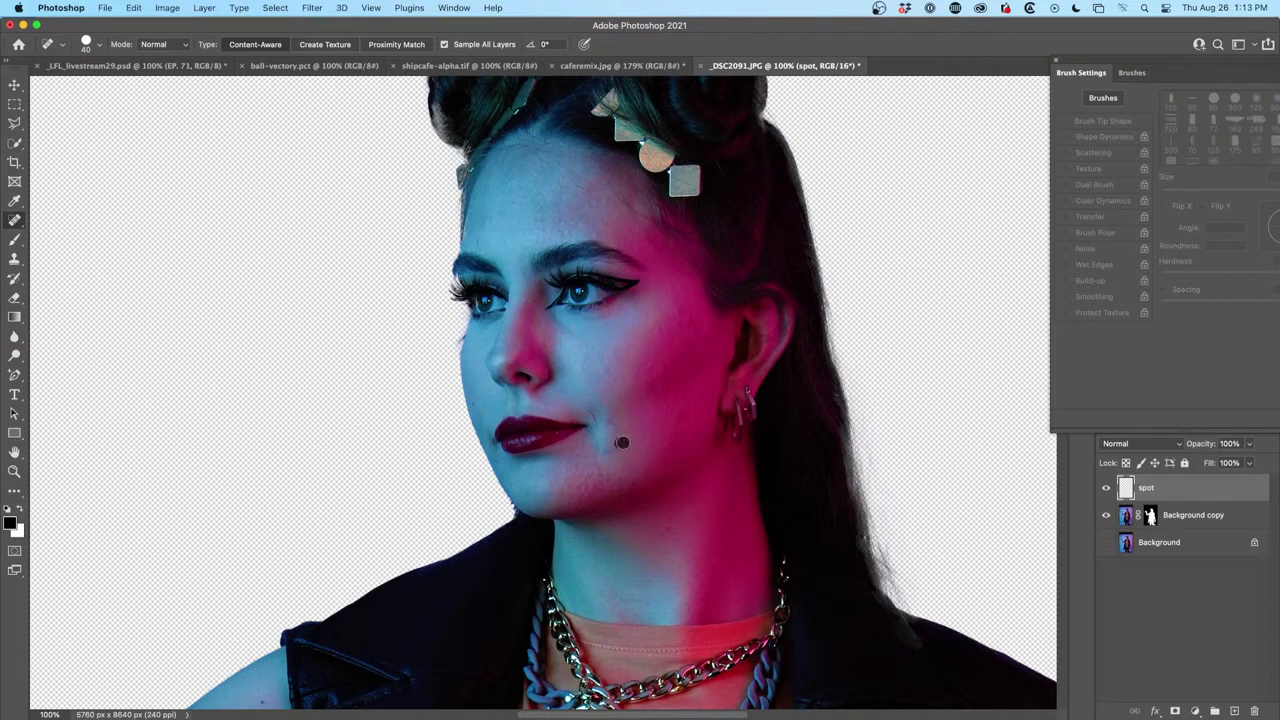
Heal the remaining small spots between the eyes, across the forehead and on the cheek beside the lips
{"action": "left_click", "coordinate": [525, 304]}
{"action": "left_click", "coordinate": [531, 299]}
{"action": "left_click", "coordinate": [536, 230]}
{"action": "left_click", "coordinate": [480, 233]}
{"action": "left_click", "coordinate": [483, 224]}
{"action": "left_click", "coordinate": [495, 218]}
{"action": "left_click", "coordinate": [479, 237]}
{"action": "left_click", "coordinate": [489, 245]}
{"action": "left_click", "coordinate": [477, 407]}
{"action": "left_click", "coordinate": [493, 399]}
Reduce the Spot Healing Brush to 20 px and heal the fine spots on the chin, jaw, lower cheek and neck
{"action": "key", "text": "bracketleft"}
{"action": "left_click", "coordinate": [527, 494]}
{"action": "left_click", "coordinate": [505, 471]}
{"action": "left_click", "coordinate": [611, 420]}
{"action": "left_click", "coordinate": [668, 531]}
{"action": "left_click", "coordinate": [591, 474]}
{"action": "left_click", "coordinate": [570, 502]}
{"action": "left_click", "coordinate": [568, 489]}
{"action": "left_click", "coordinate": [576, 502]}
{"action": "left_click", "coordinate": [563, 491]}
{"action": "left_click", "coordinate": [606, 369]}
{"action": "left_click", "coordinate": [616, 478]}
{"action": "left_click", "coordinate": [559, 511]}
{"action": "left_click", "coordinate": [595, 474]}
{"action": "left_click", "coordinate": [644, 457]}
Paint white on the Background copy layer's mask with the 30 px Brush along the hair buns and the long hair's outer edge
{"action": "left_click_drag", "start_coordinate": [700, 600], "coordinate": [714, 385]}
{"action": "scroll", "coordinate": [714, 385], "scroll_direction": "down", "scroll_amount": 10}
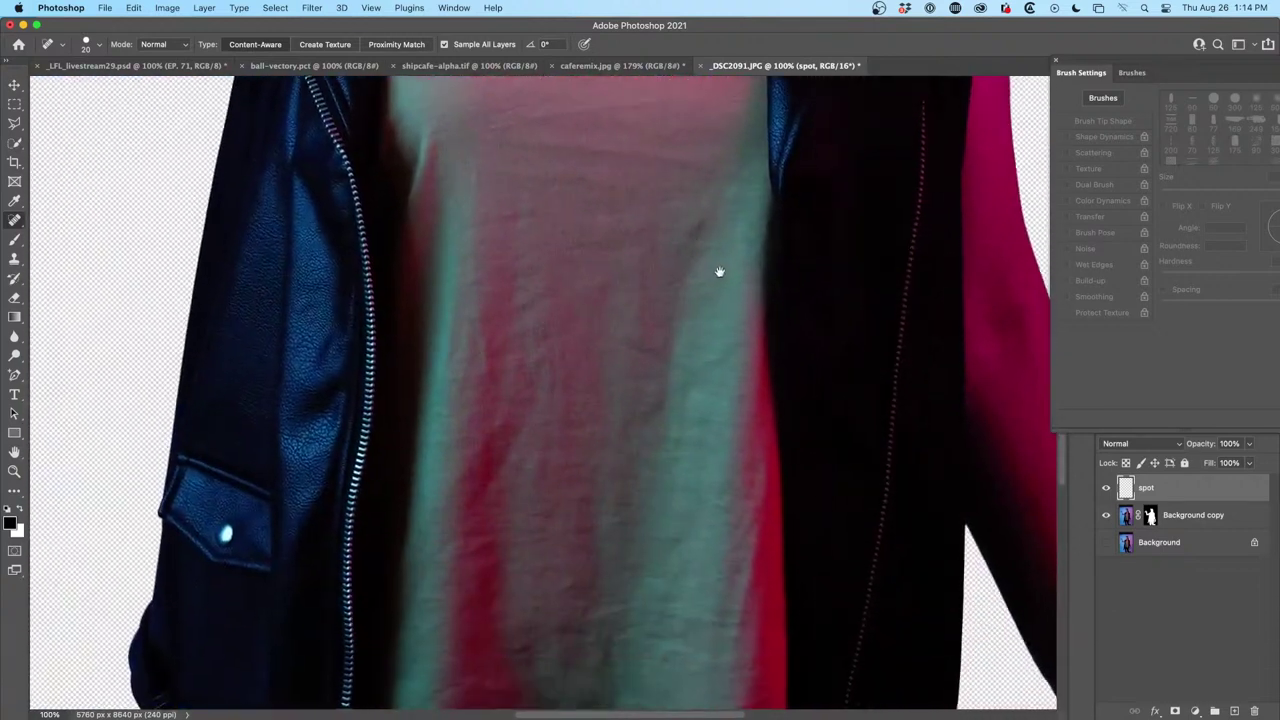
{"action": "scroll", "coordinate": [726, 269], "scroll_direction": "up", "scroll_amount": 3}
{"action": "scroll", "coordinate": [774, 374], "scroll_direction": "down", "scroll_amount": 5}
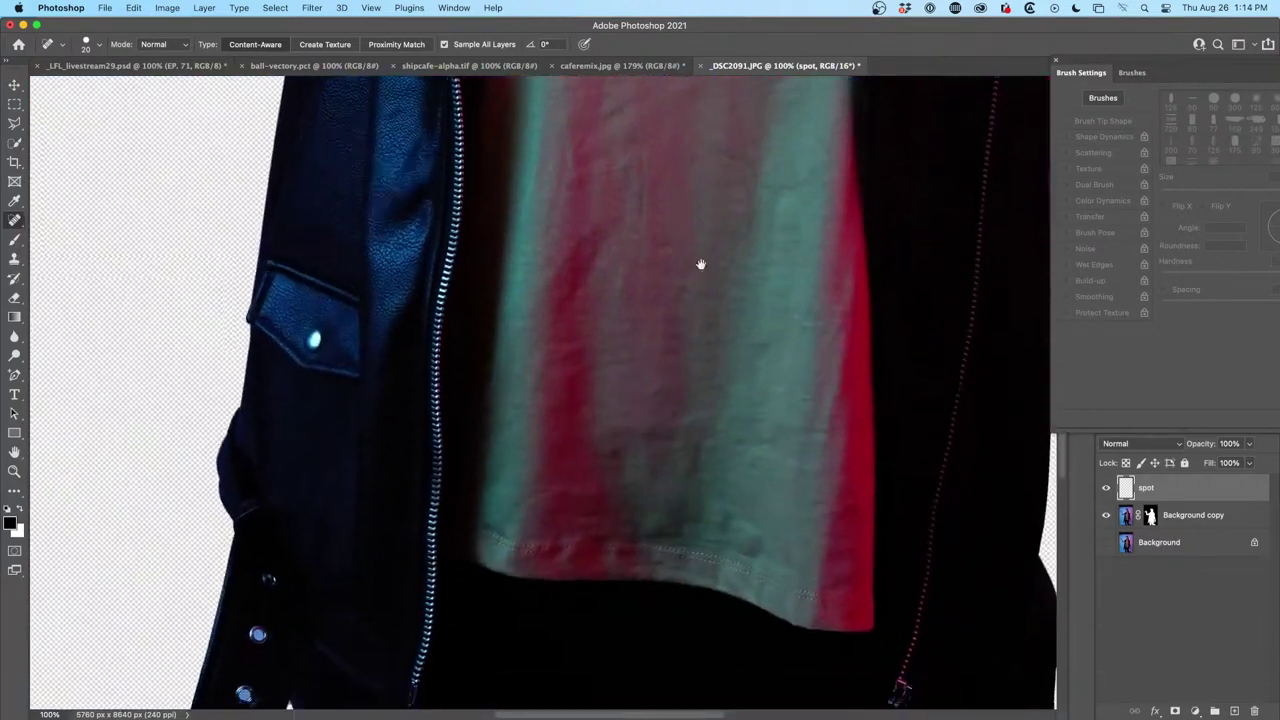
{"action": "scroll", "coordinate": [694, 269], "scroll_direction": "up", "scroll_amount": 8}
{"action": "scroll", "coordinate": [668, 415], "scroll_direction": "up", "scroll_amount": 10}
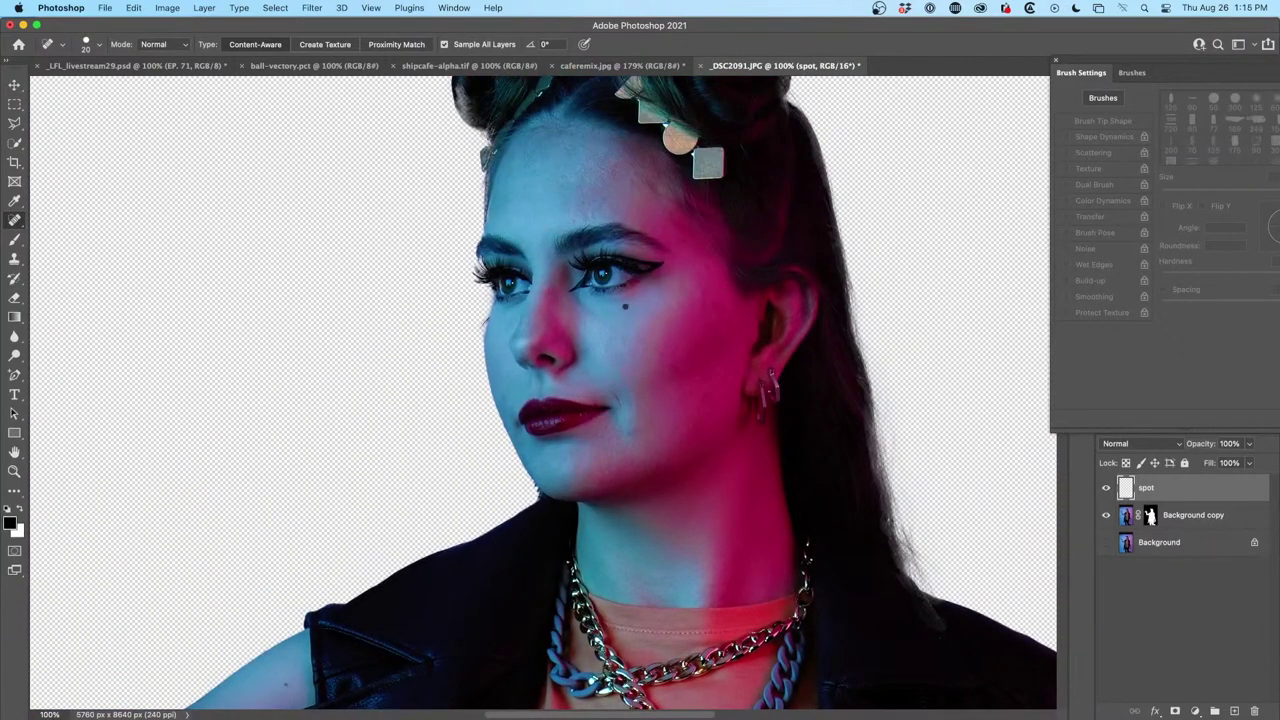
{"action": "scroll", "coordinate": [678, 320], "scroll_direction": "up", "scroll_amount": 5}
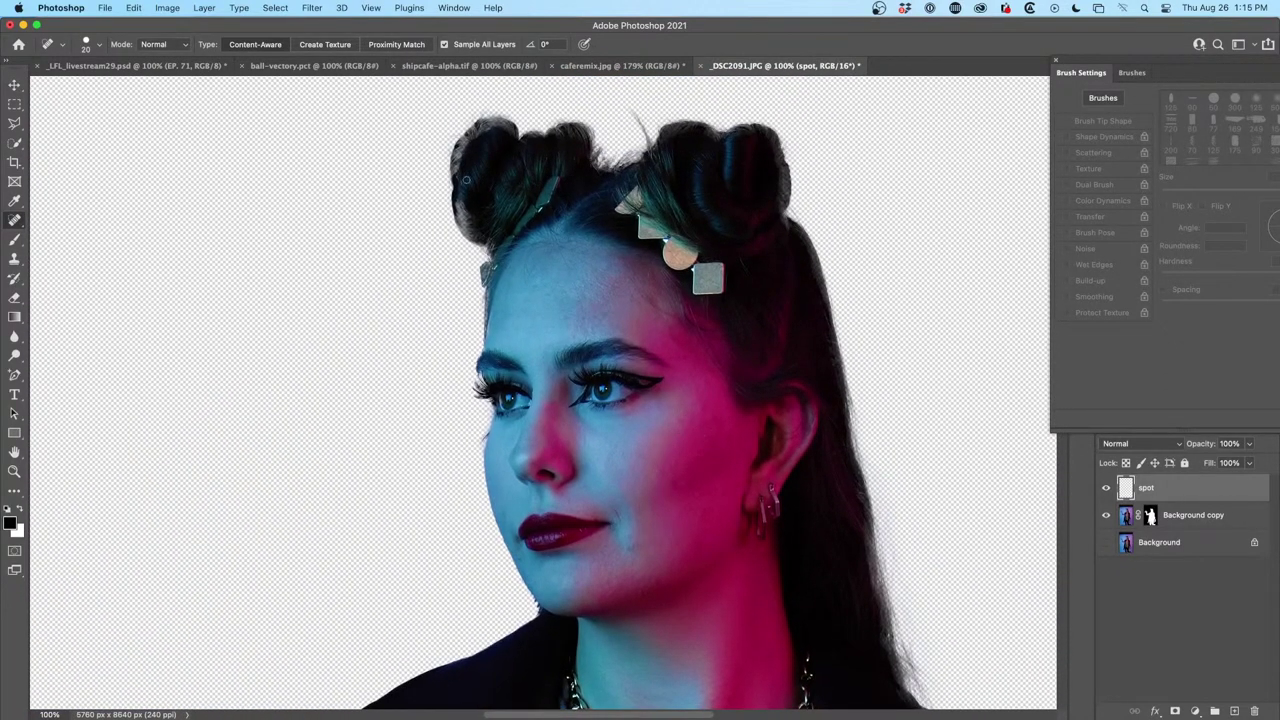
{"action": "left_click", "coordinate": [1150, 516]}
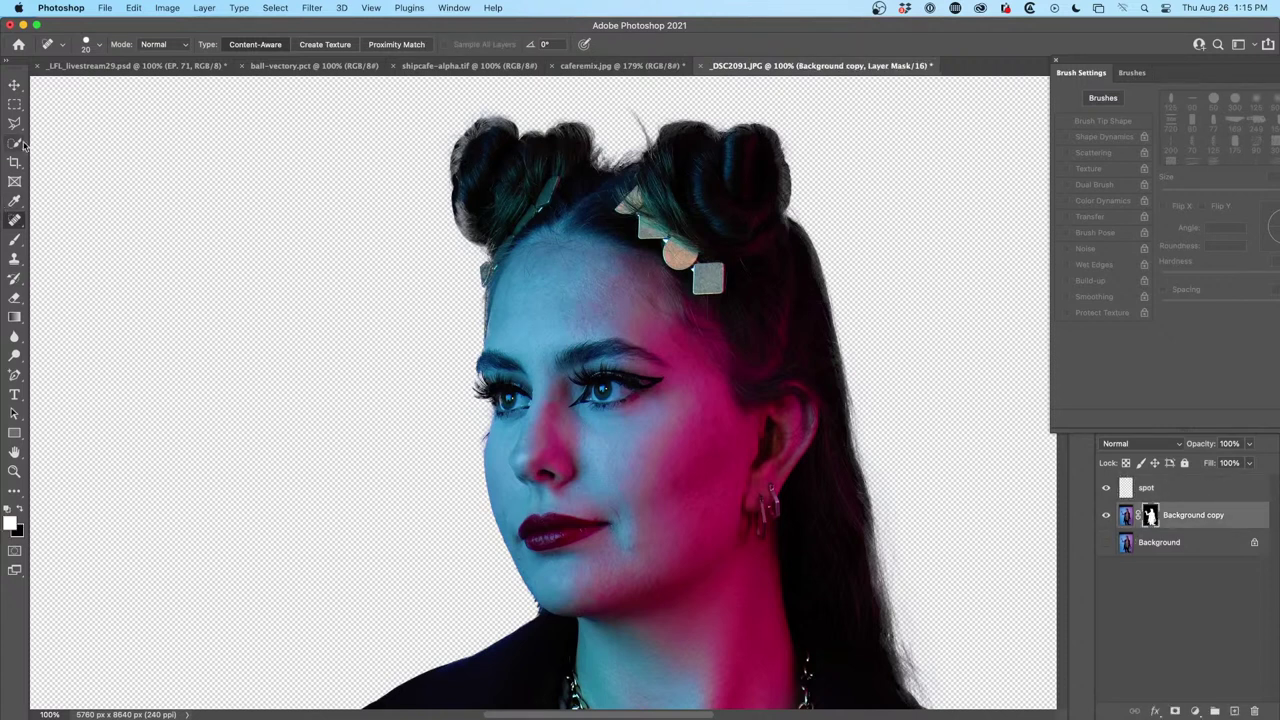
{"action": "left_click", "coordinate": [14, 240]}
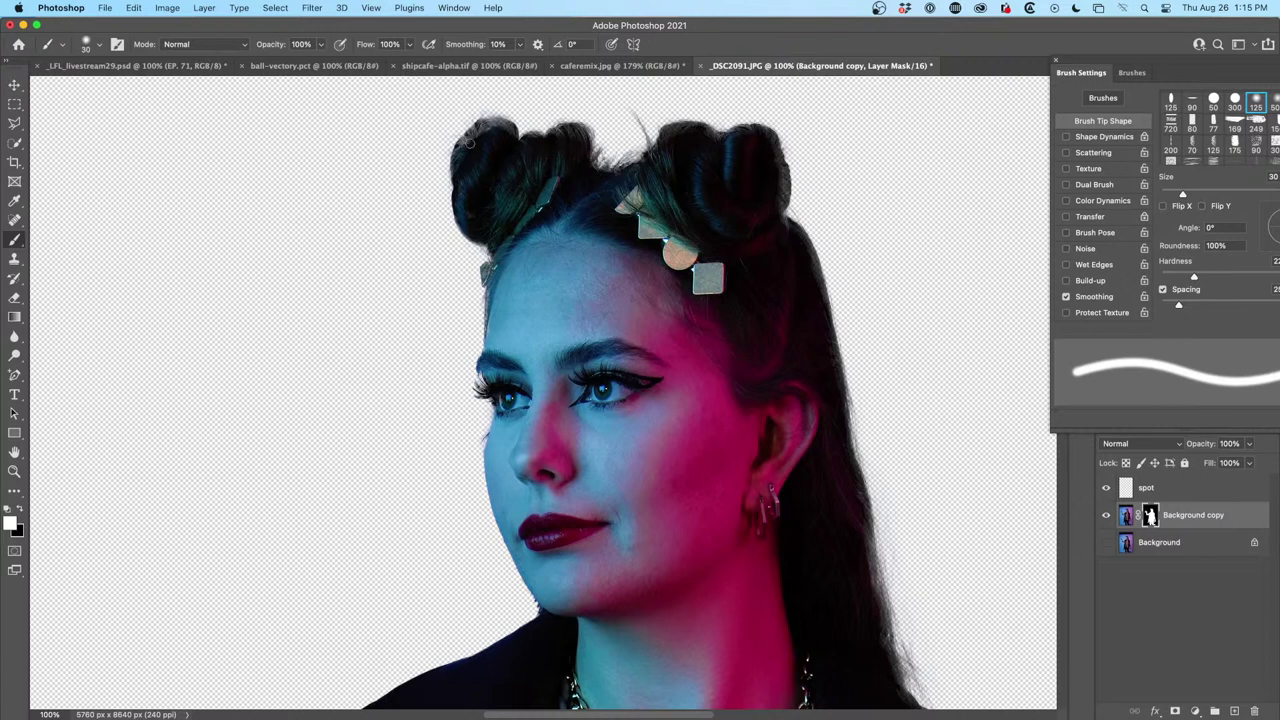
{"action": "mouse_move", "coordinate": [462, 146]}
{"action": "left_mouse_down"}
{"action": "mouse_move", "coordinate": [478, 126]}
{"action": "mouse_move", "coordinate": [505, 128]}
{"action": "mouse_move", "coordinate": [492, 124]}
{"action": "mouse_move", "coordinate": [512, 139]}
{"action": "mouse_move", "coordinate": [482, 133]}
{"action": "mouse_move", "coordinate": [504, 140]}
{"action": "mouse_move", "coordinate": [572, 130]}
{"action": "mouse_move", "coordinate": [615, 175]}
{"action": "mouse_move", "coordinate": [675, 128]}
{"action": "mouse_move", "coordinate": [756, 146]}
{"action": "mouse_move", "coordinate": [745, 130]}
{"action": "mouse_move", "coordinate": [731, 138]}
{"action": "mouse_move", "coordinate": [777, 152]}
{"action": "mouse_move", "coordinate": [773, 215]}
{"action": "mouse_move", "coordinate": [782, 208]}
{"action": "mouse_move", "coordinate": [847, 432]}
{"action": "left_mouse_up"}
{"action": "mouse_move", "coordinate": [826, 491]}
{"action": "left_mouse_down"}
{"action": "mouse_move", "coordinate": [822, 376]}
{"action": "mouse_move", "coordinate": [885, 595]}
{"action": "left_mouse_up"}
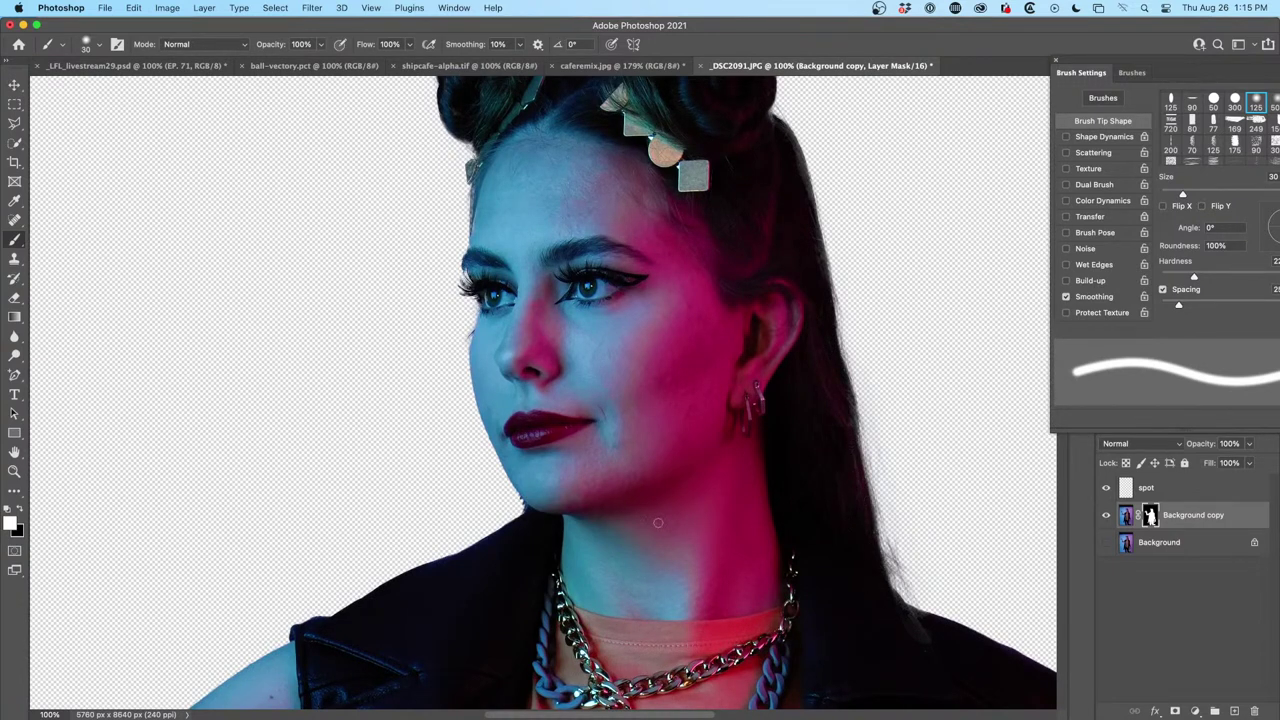
Merge the spot layer and the masked Background copy layer into a single cutout layer
{"action": "left_click_drag", "start_coordinate": [594, 471], "coordinate": [606, 393]}
{"action": "scroll", "coordinate": [606, 393], "scroll_direction": "down", "scroll_amount": 5}
{"action": "scroll", "coordinate": [670, 345], "scroll_direction": "up", "scroll_amount": 1}
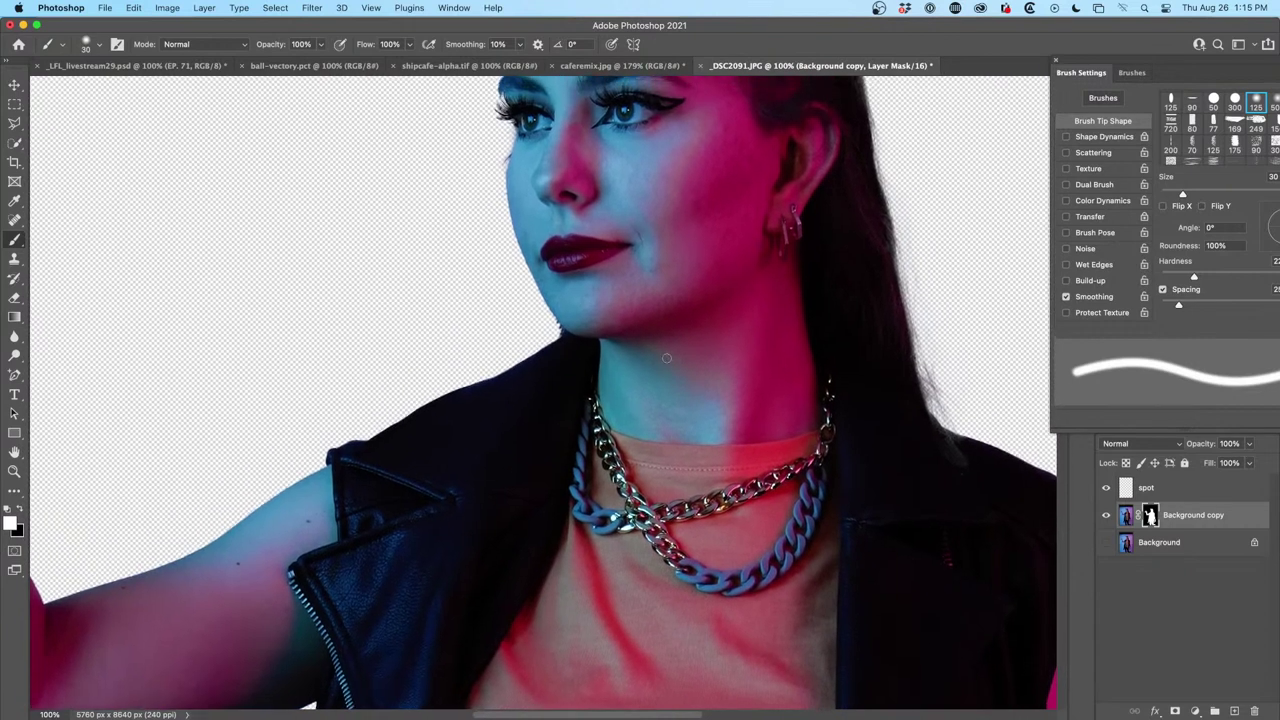
{"action": "key", "text": "super+0"}
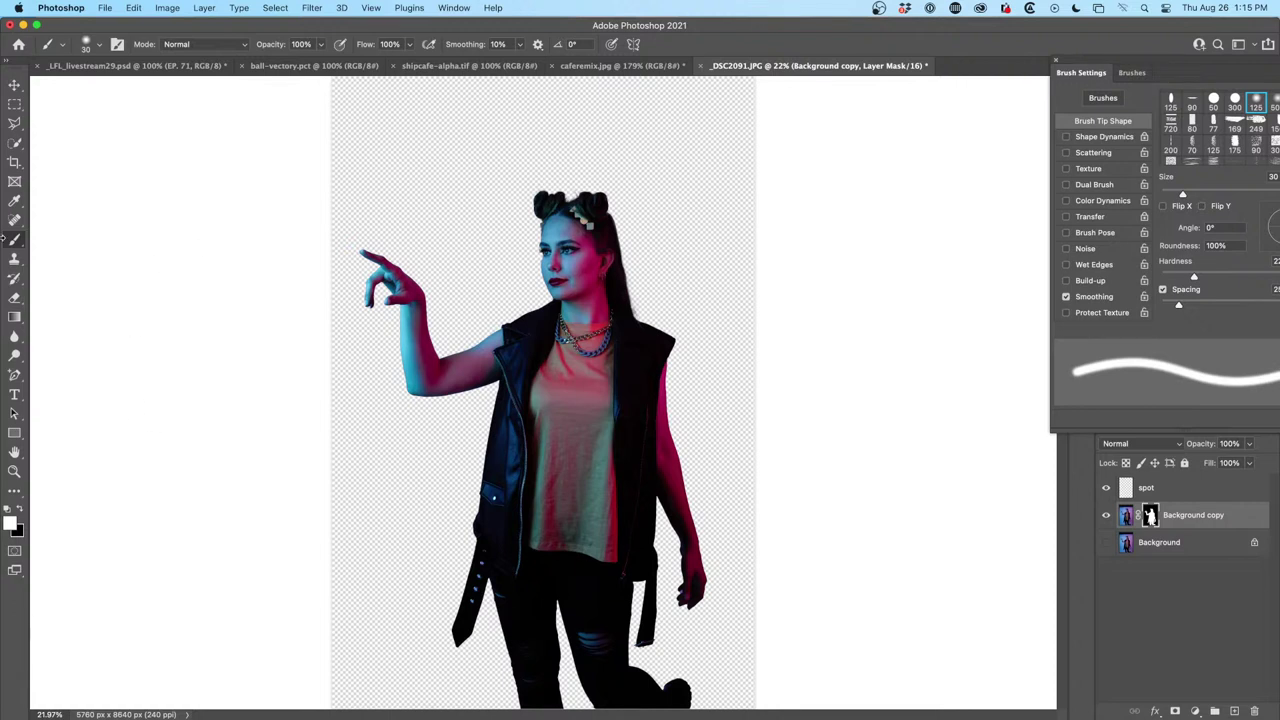
{"action": "left_click", "coordinate": [14, 471]}
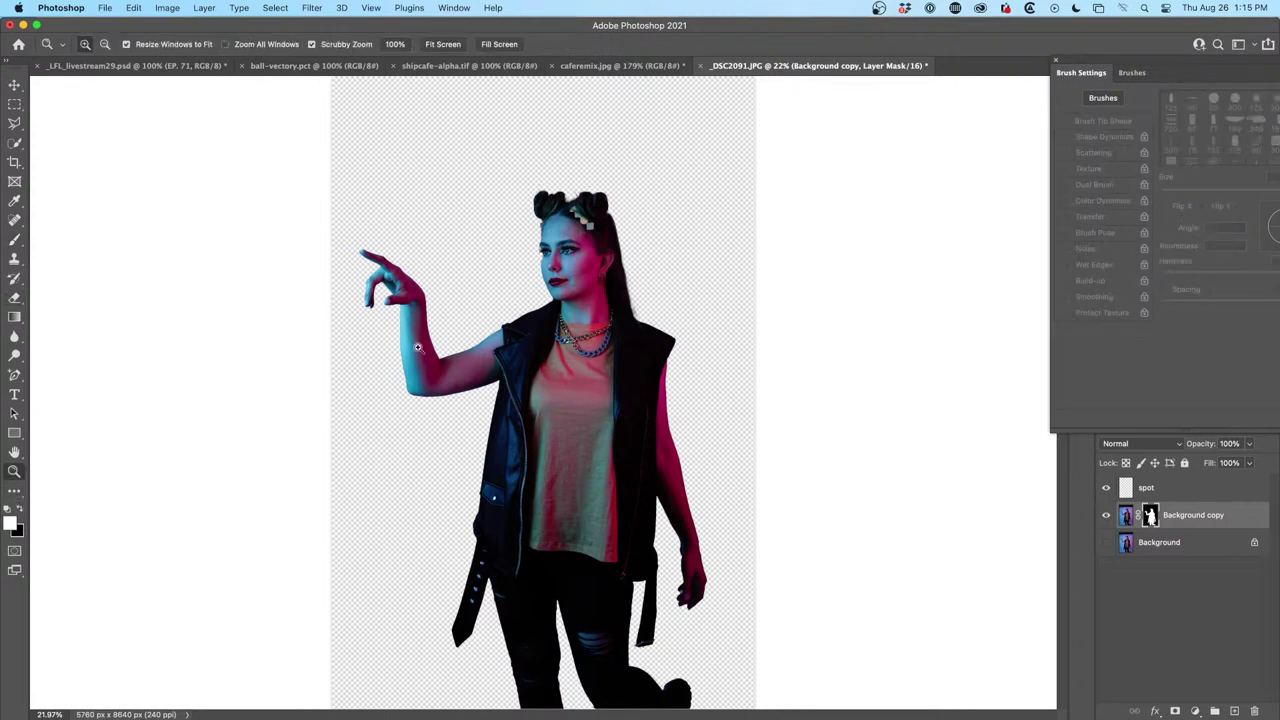
{"action": "left_click", "coordinate": [527, 241]}
{"action": "left_click", "coordinate": [577, 254]}
{"action": "left_click", "coordinate": [577, 254]}
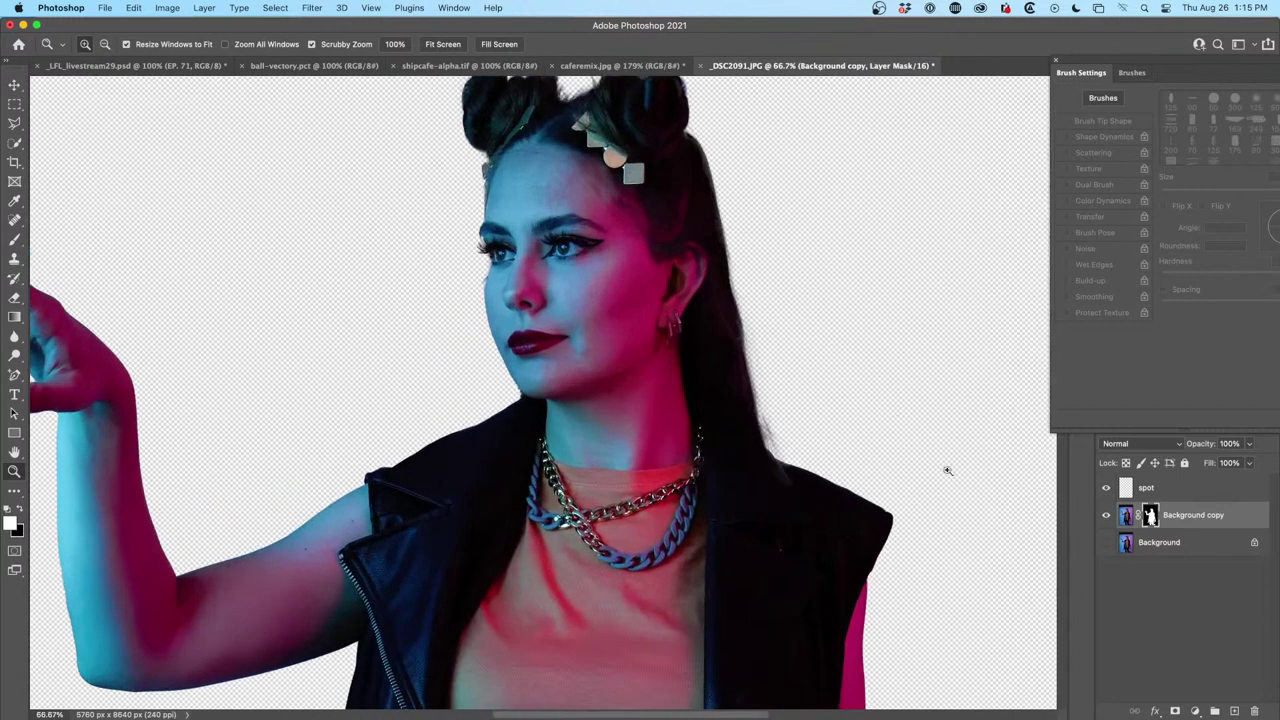
{"action": "left_click", "coordinate": [1206, 495]}
{"action": "left_click", "coordinate": [1212, 518], "text": "shift"}
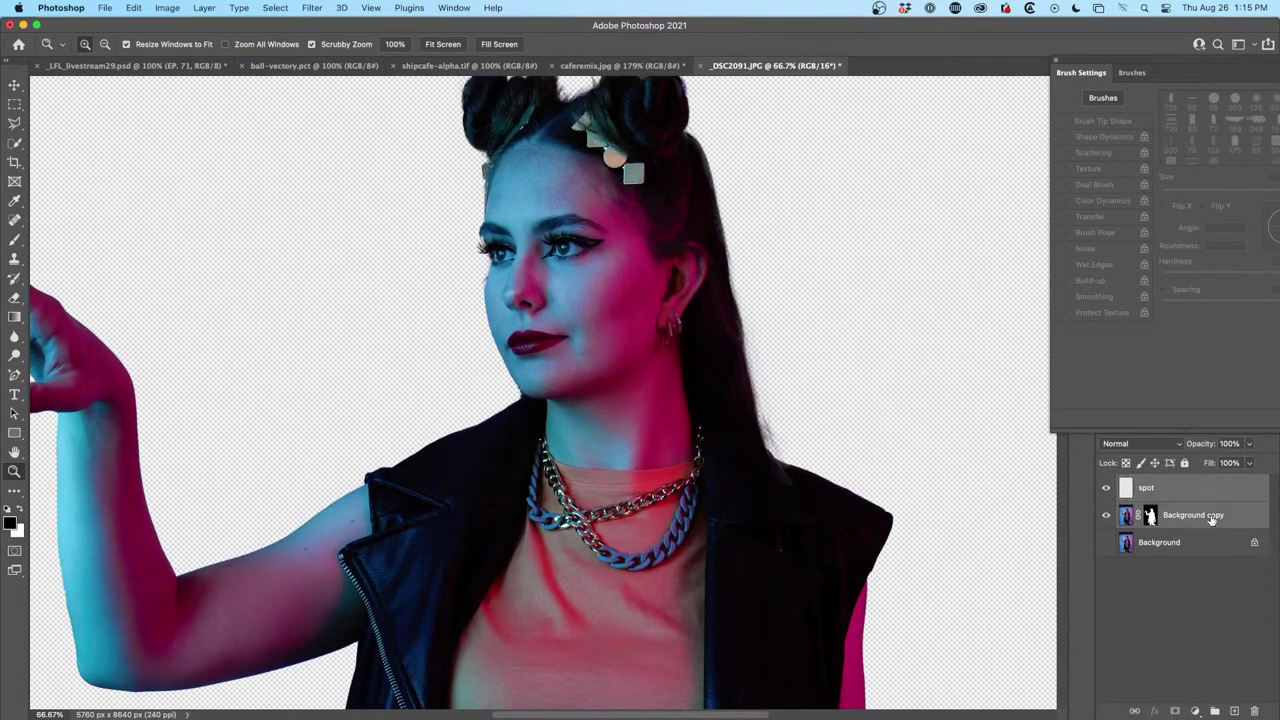
{"action": "key", "text": "super+e"}
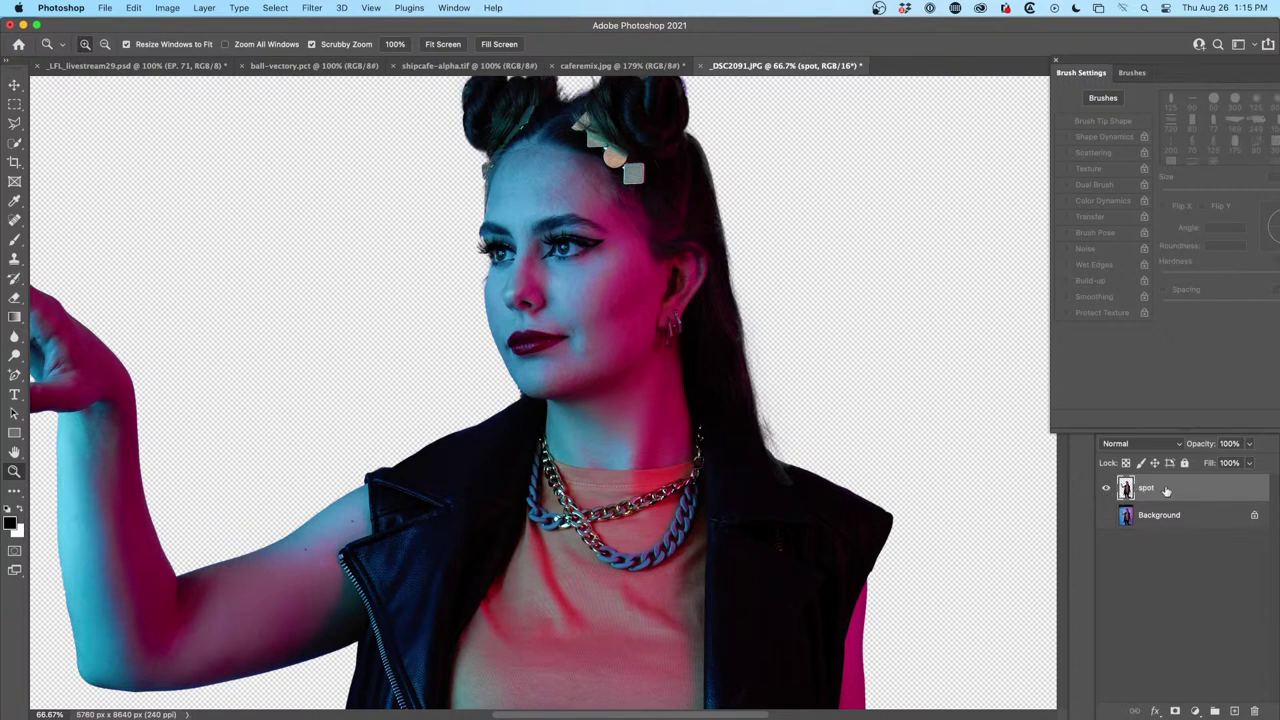
Duplicate the merged spot layer twice and group the two copies under the name FS
{"action": "key", "text": "super+j"}
{"action": "key", "text": "super+j"}
{"action": "left_click", "coordinate": [1153, 514], "text": "shift"}
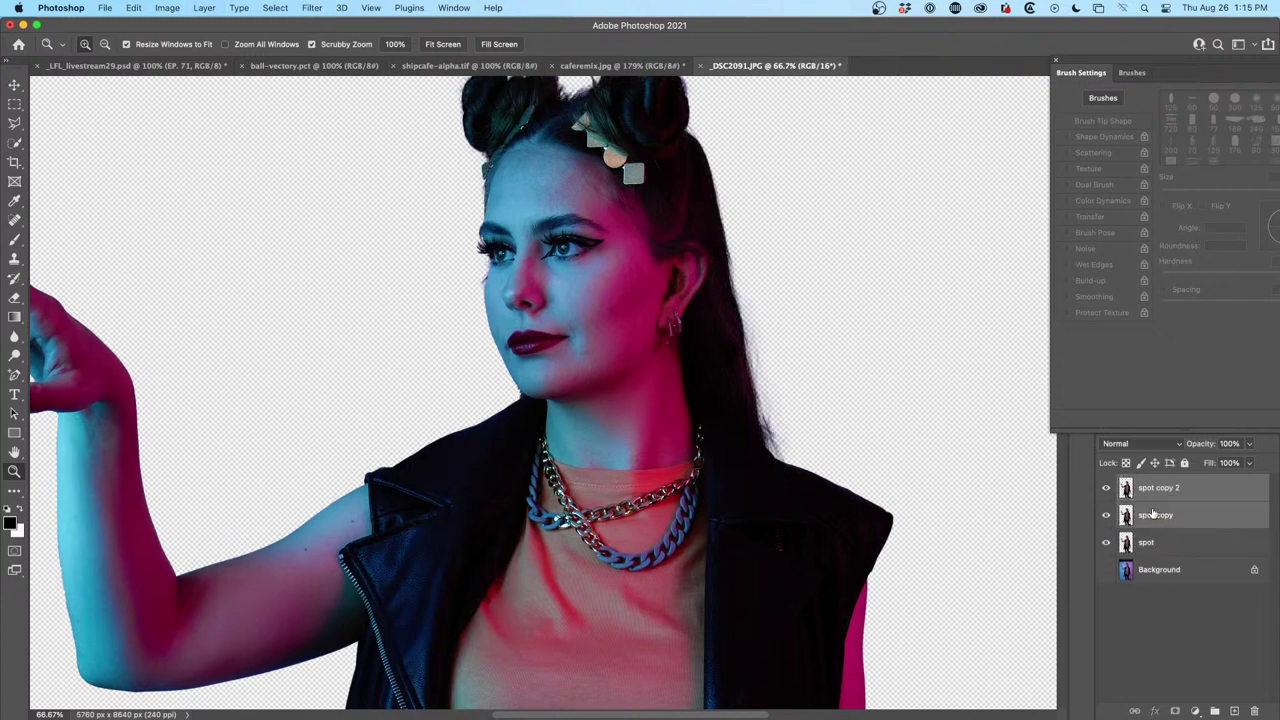
{"action": "key", "text": "super+e"}
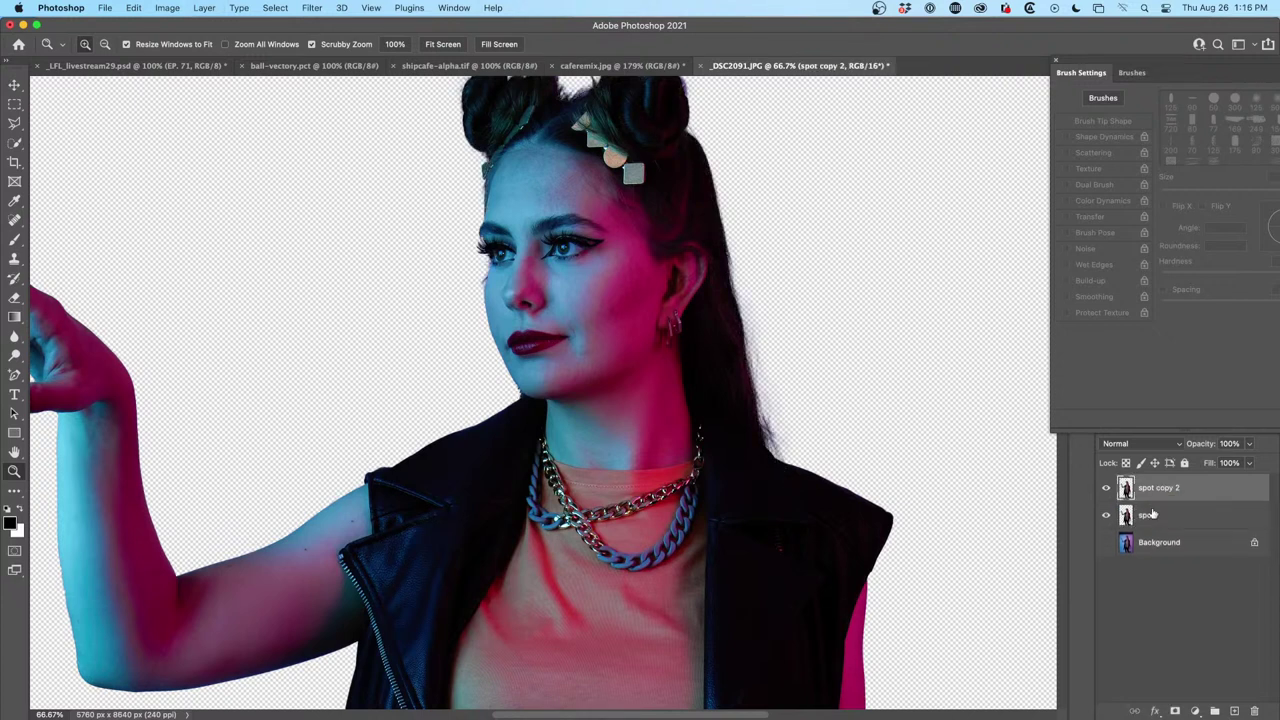
{"action": "key", "text": "super+z"}
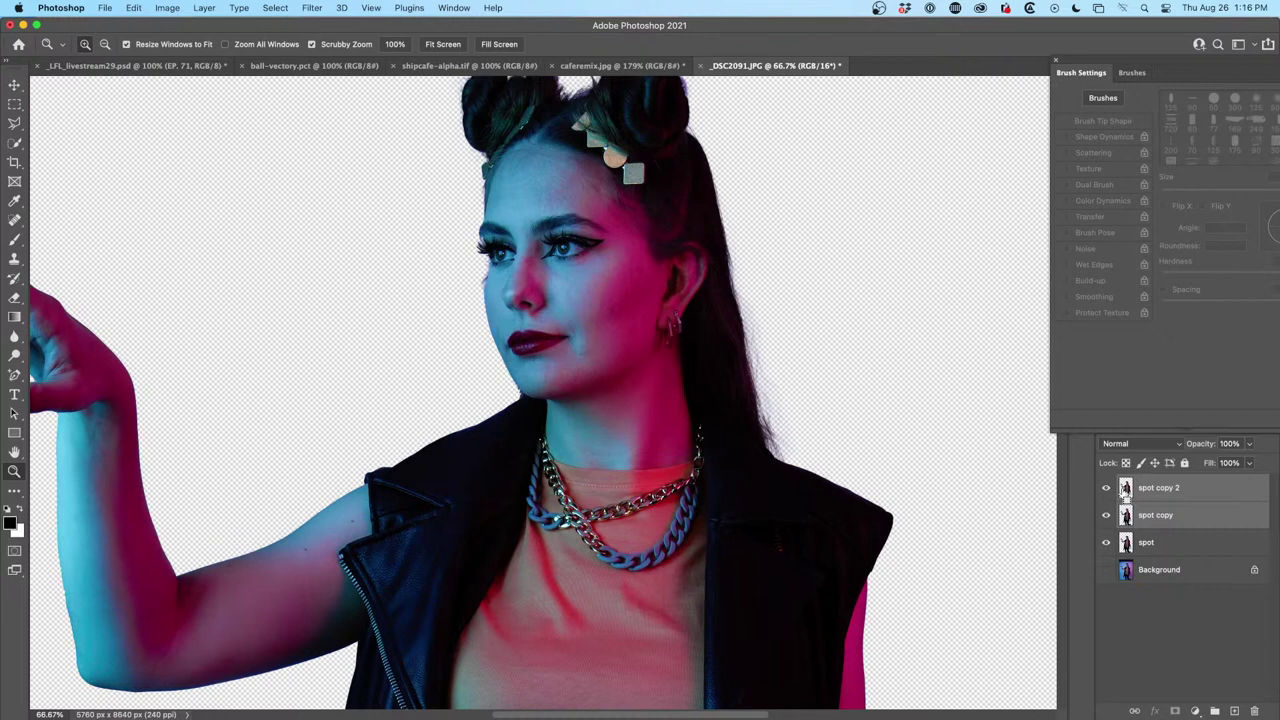
{"action": "key", "text": "super+g"}
{"action": "double_click", "coordinate": [1157, 483]}
{"action": "type", "text": "FS"}
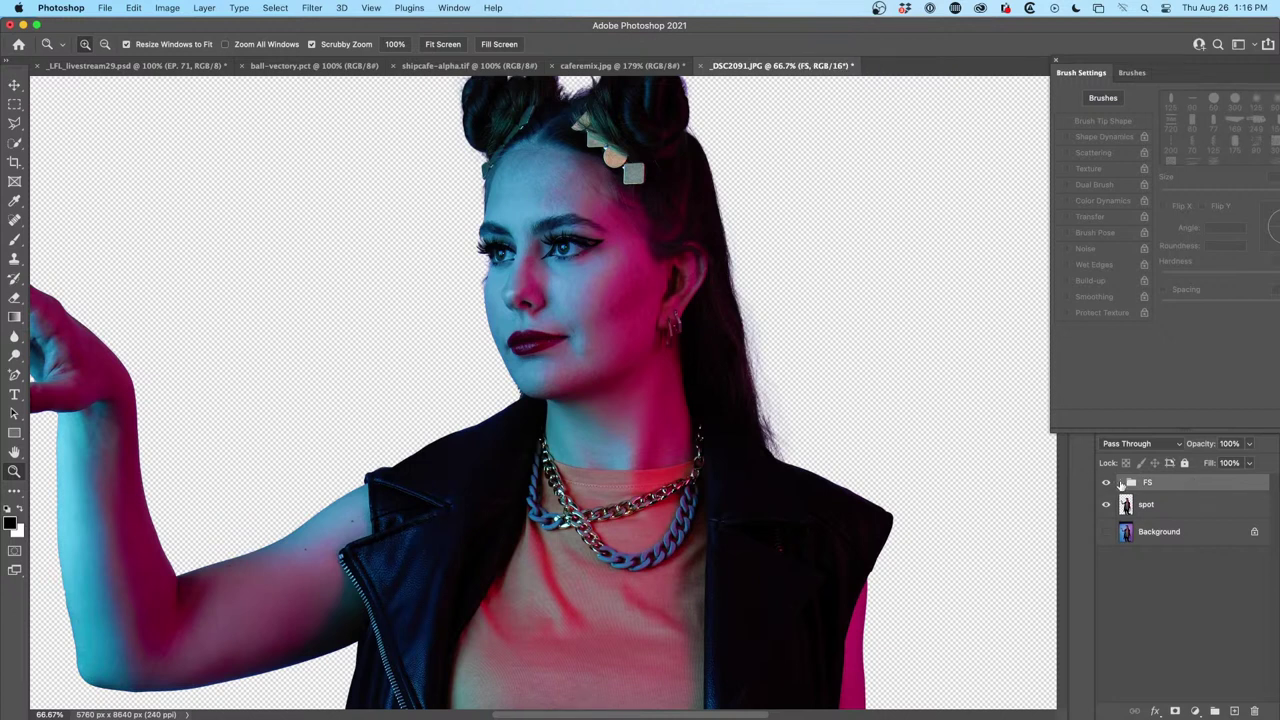
Hide spot copy 2 in the FS group and apply a 2.6-pixel Gaussian Blur to the spot copy layer
{"action": "left_click", "coordinate": [1120, 482]}
{"action": "left_click", "coordinate": [1166, 536]}
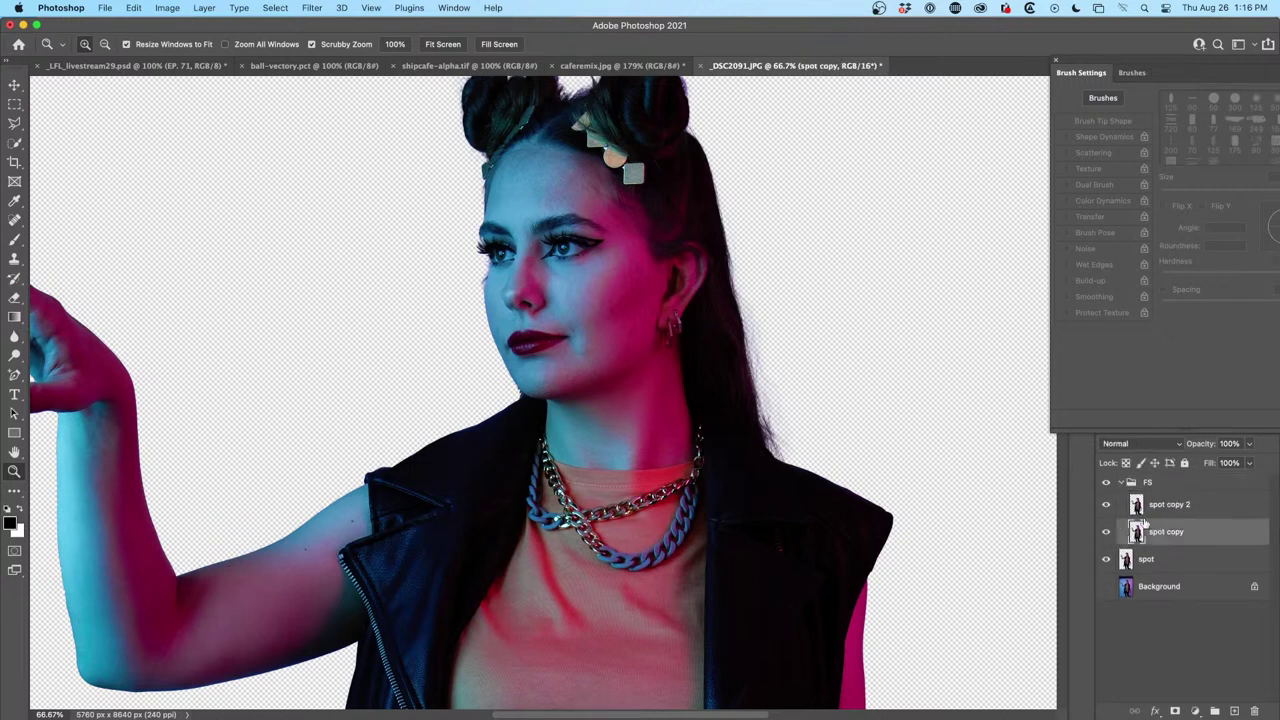
{"action": "left_click", "coordinate": [1106, 505]}
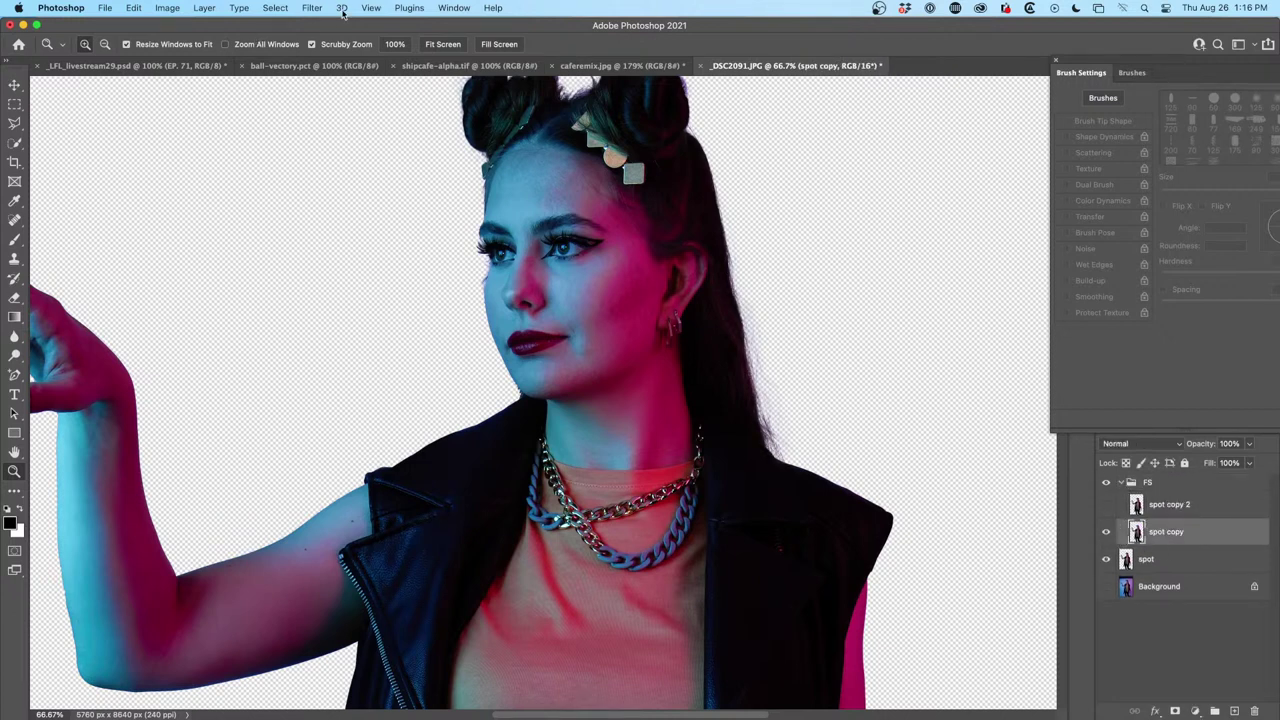
{"action": "left_click", "coordinate": [300, 8]}
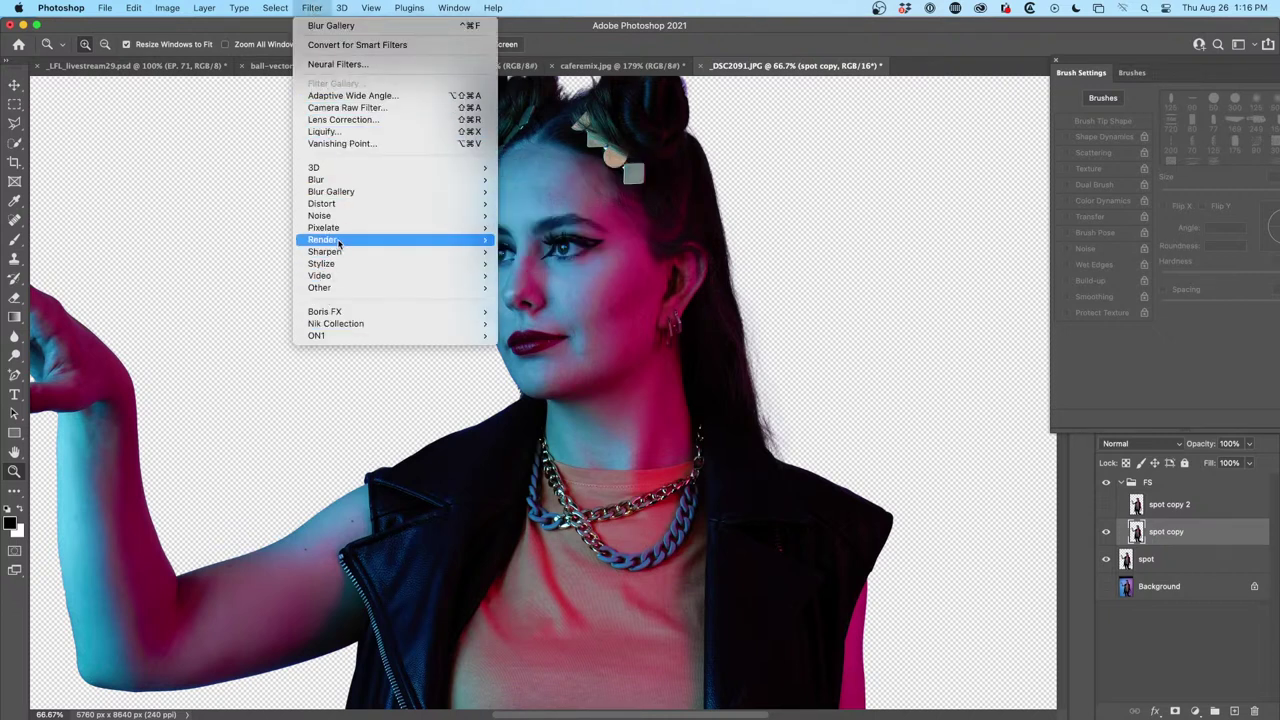
{"action": "mouse_move", "coordinate": [332, 184]}
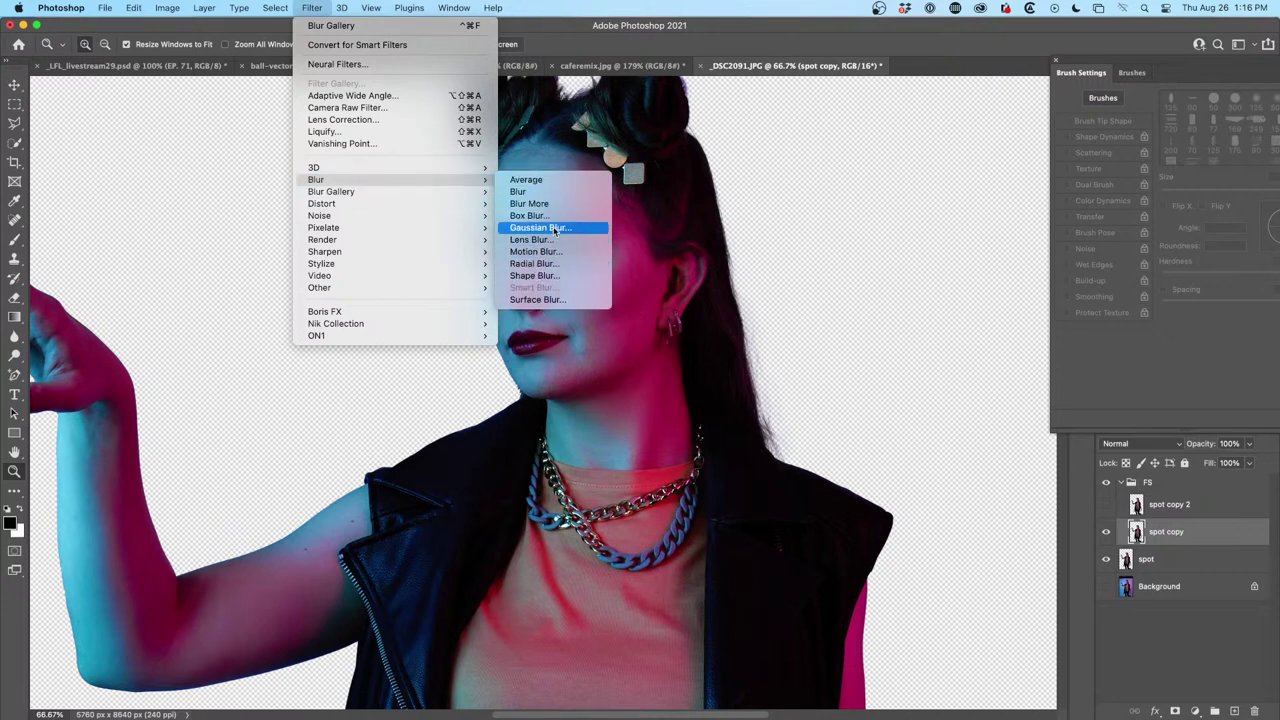
{"action": "left_click", "coordinate": [556, 228]}
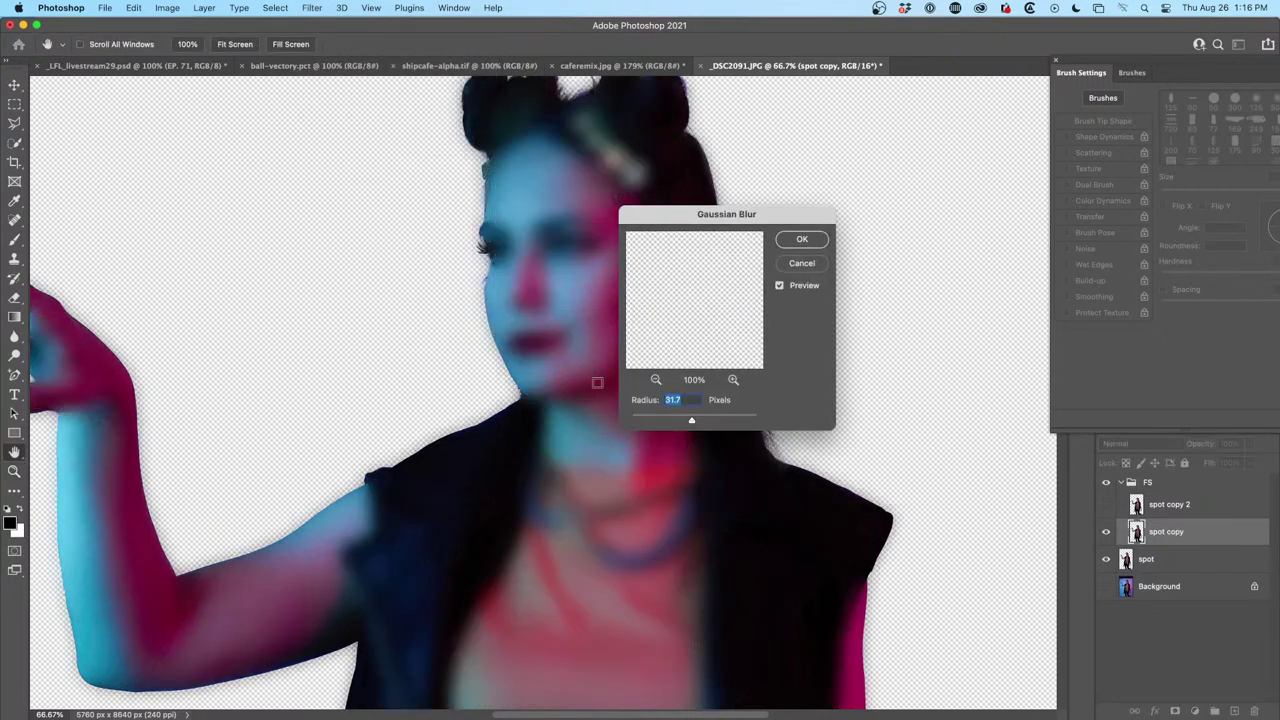
{"action": "left_click_drag", "start_coordinate": [691, 420], "coordinate": [648, 424]}
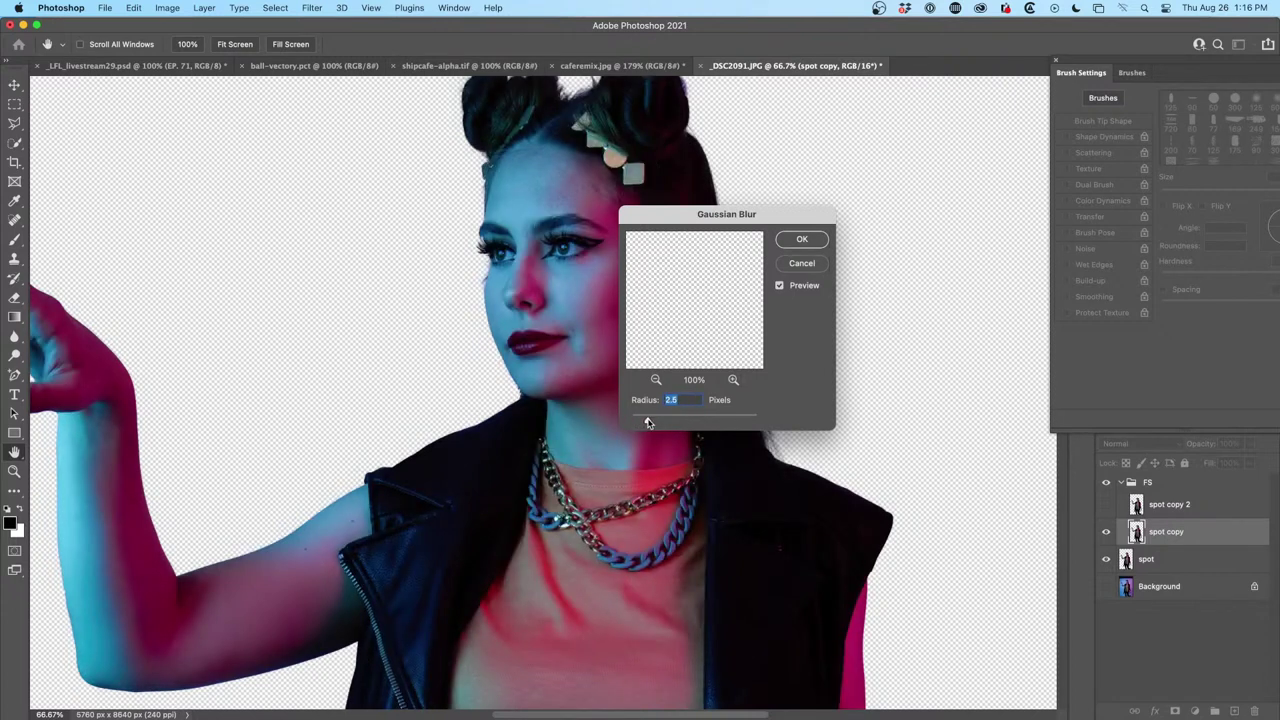
{"action": "left_click", "coordinate": [802, 240]}
Show the spot copy 2 layer again and open Apply Image on it with spot copy as the source layer
{"action": "left_click", "coordinate": [1106, 504]}
{"action": "left_click", "coordinate": [1192, 504]}
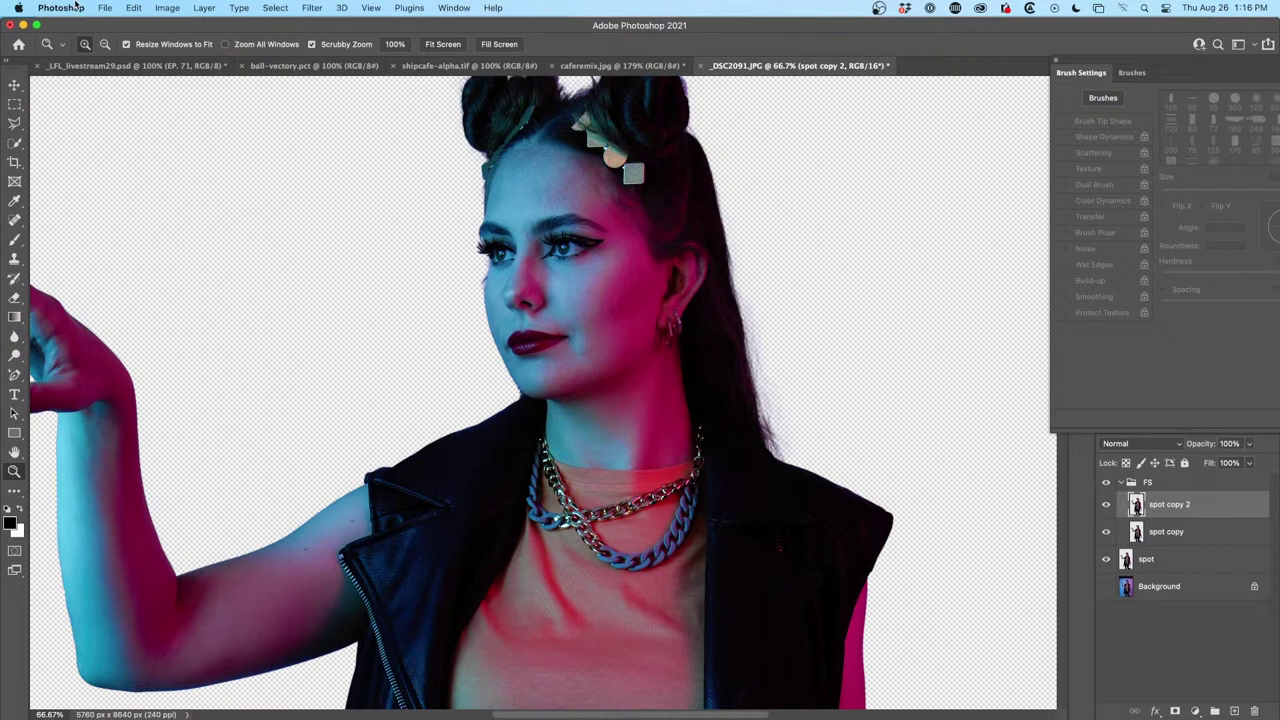
{"action": "left_click", "coordinate": [167, 8]}
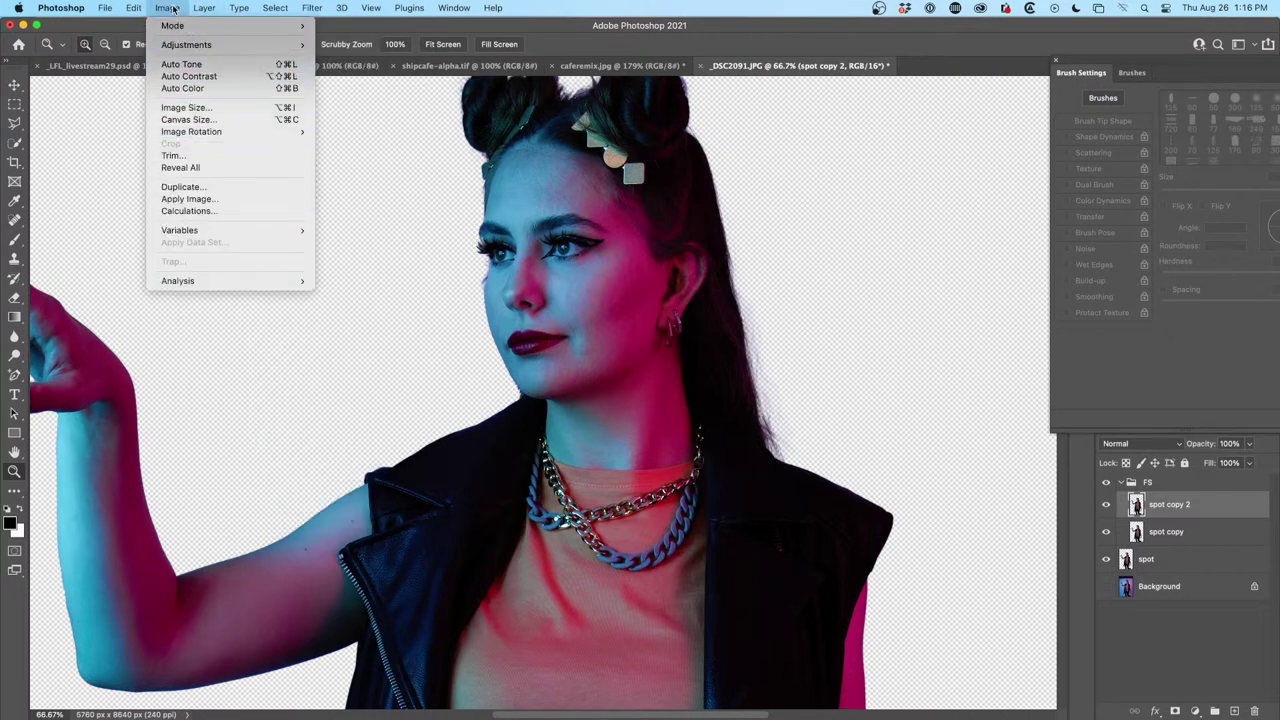
{"action": "left_click", "coordinate": [200, 199]}
{"action": "left_click_drag", "start_coordinate": [380, 462], "coordinate": [896, 108]}
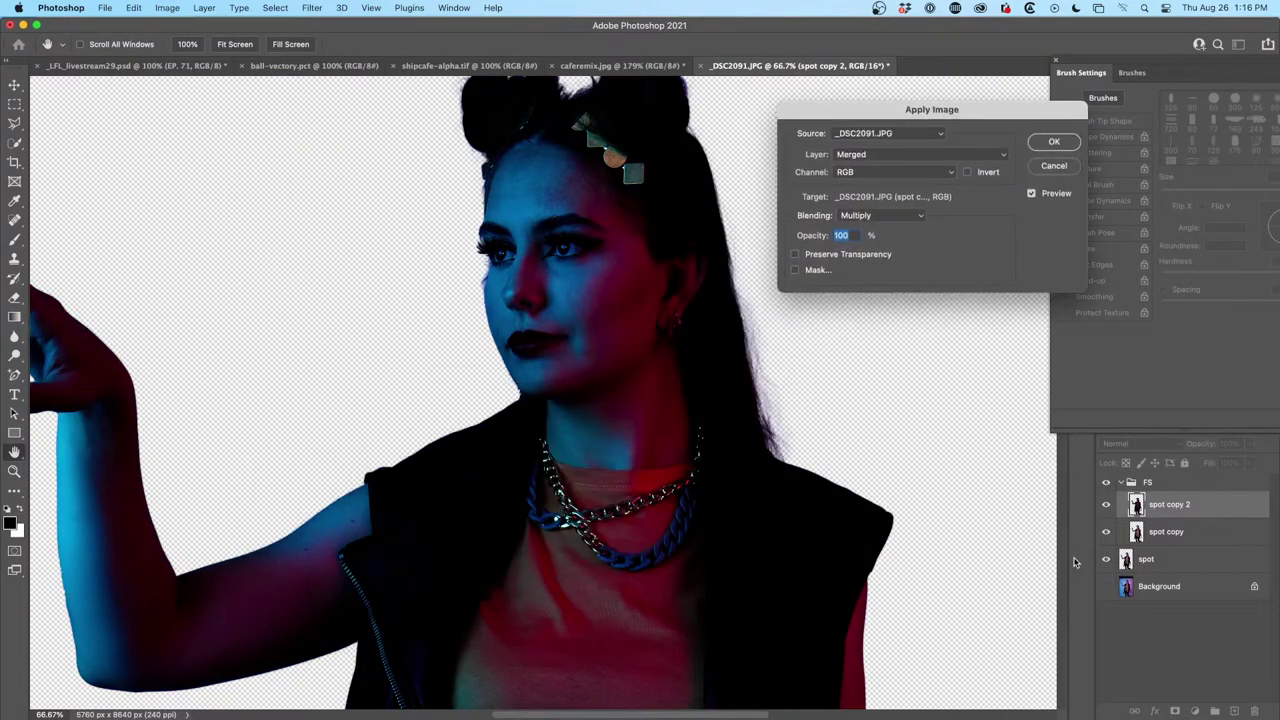
{"action": "left_click", "coordinate": [876, 156]}
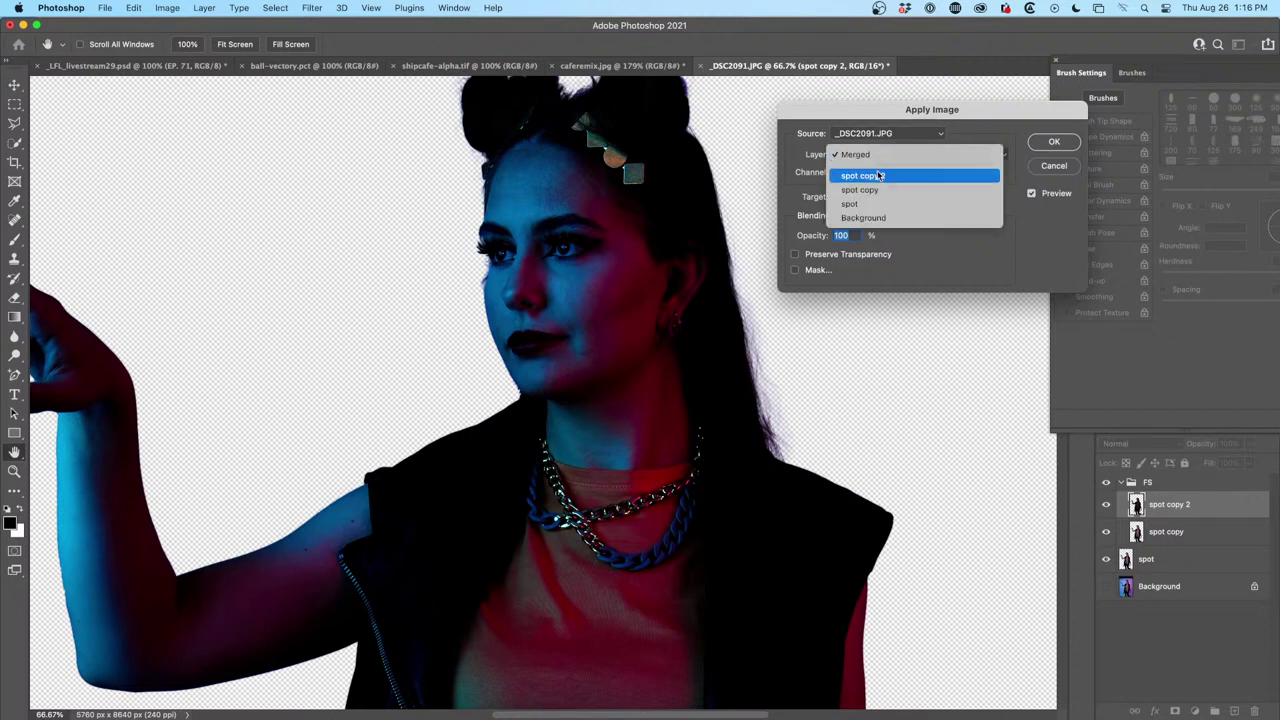
{"action": "left_click", "coordinate": [879, 186]}
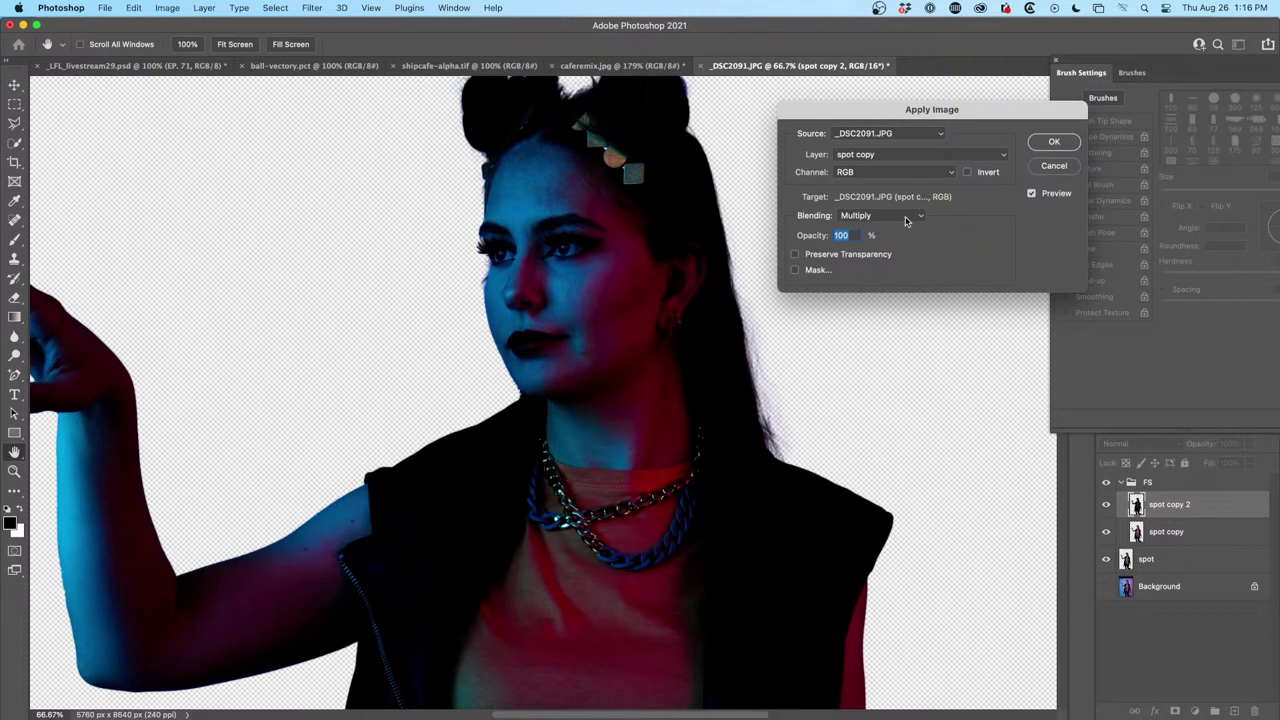
Apply the image with Subtract blending, scale 2, offset 128 and Invert off
{"action": "left_click", "coordinate": [908, 219]}
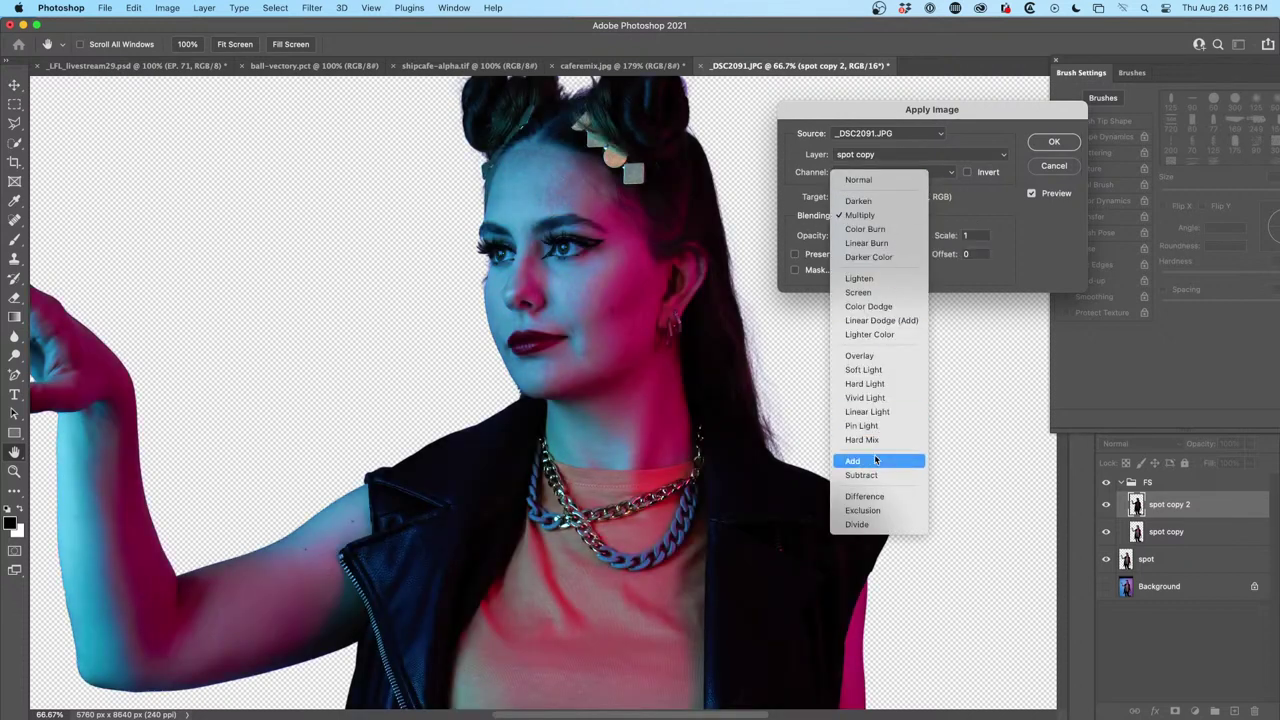
{"action": "left_click", "coordinate": [875, 460]}
{"action": "left_click", "coordinate": [893, 216]}
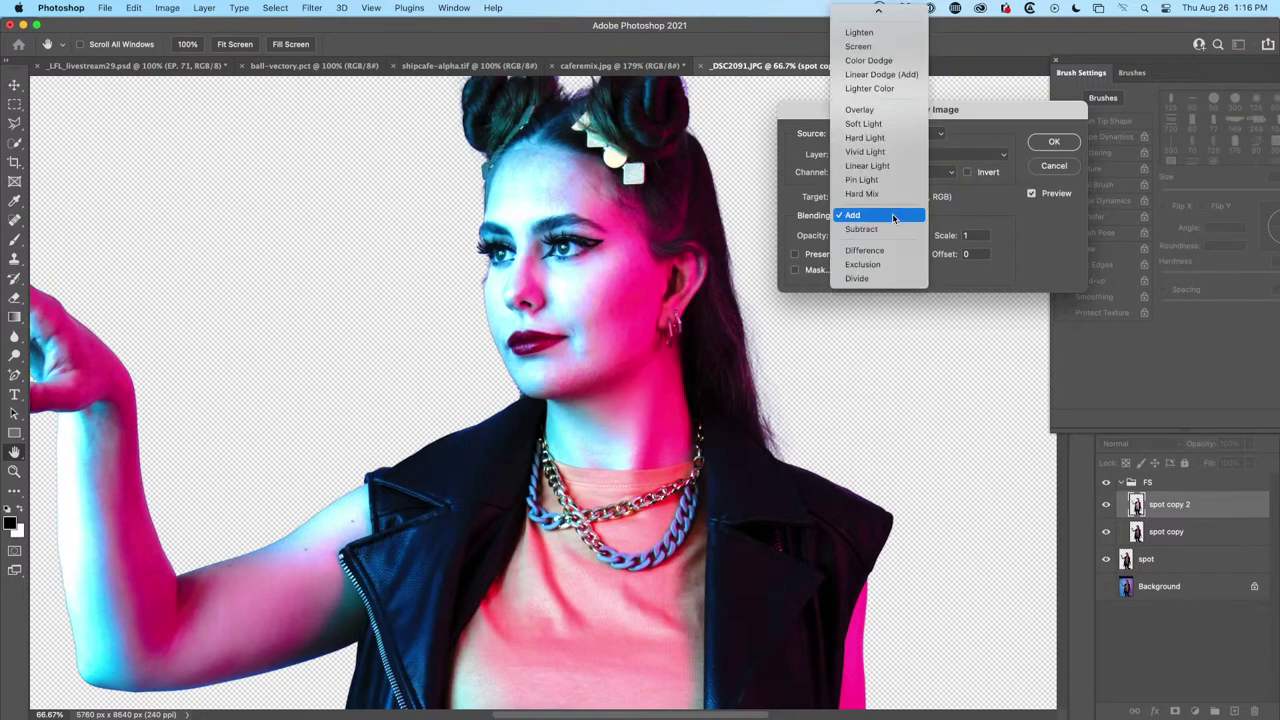
{"action": "left_click", "coordinate": [890, 227]}
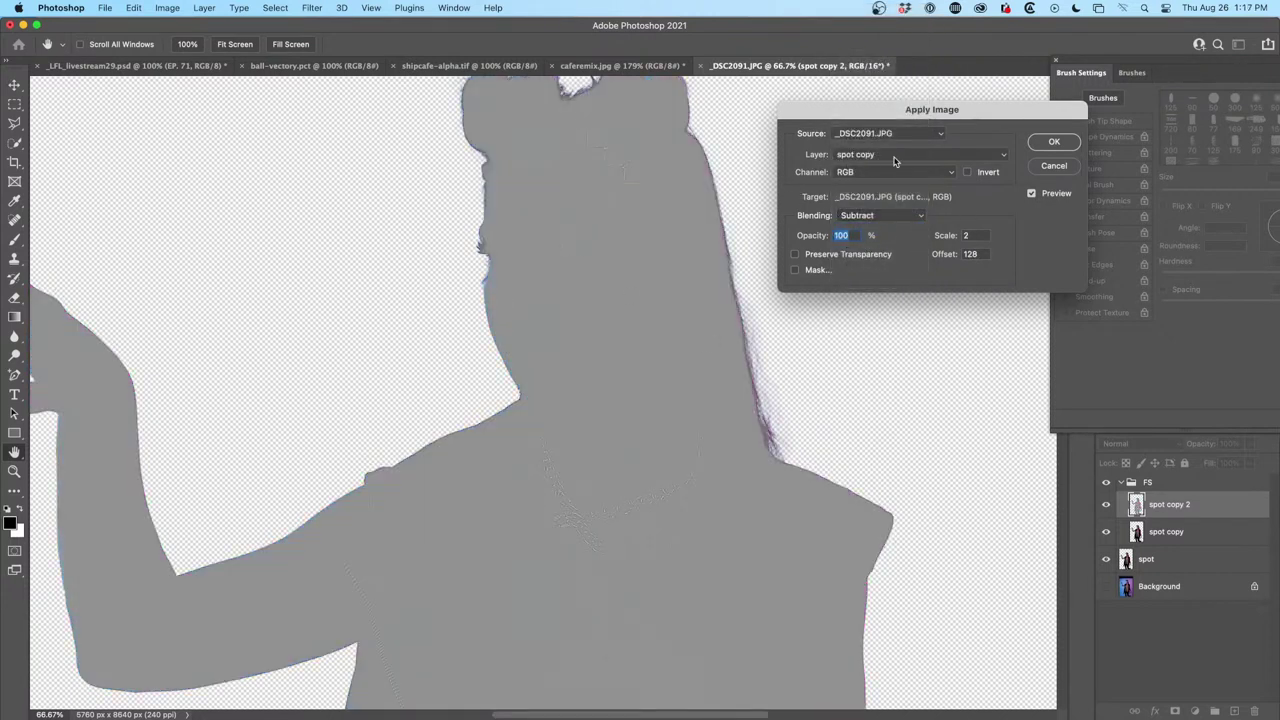
{"action": "left_click", "coordinate": [967, 172]}
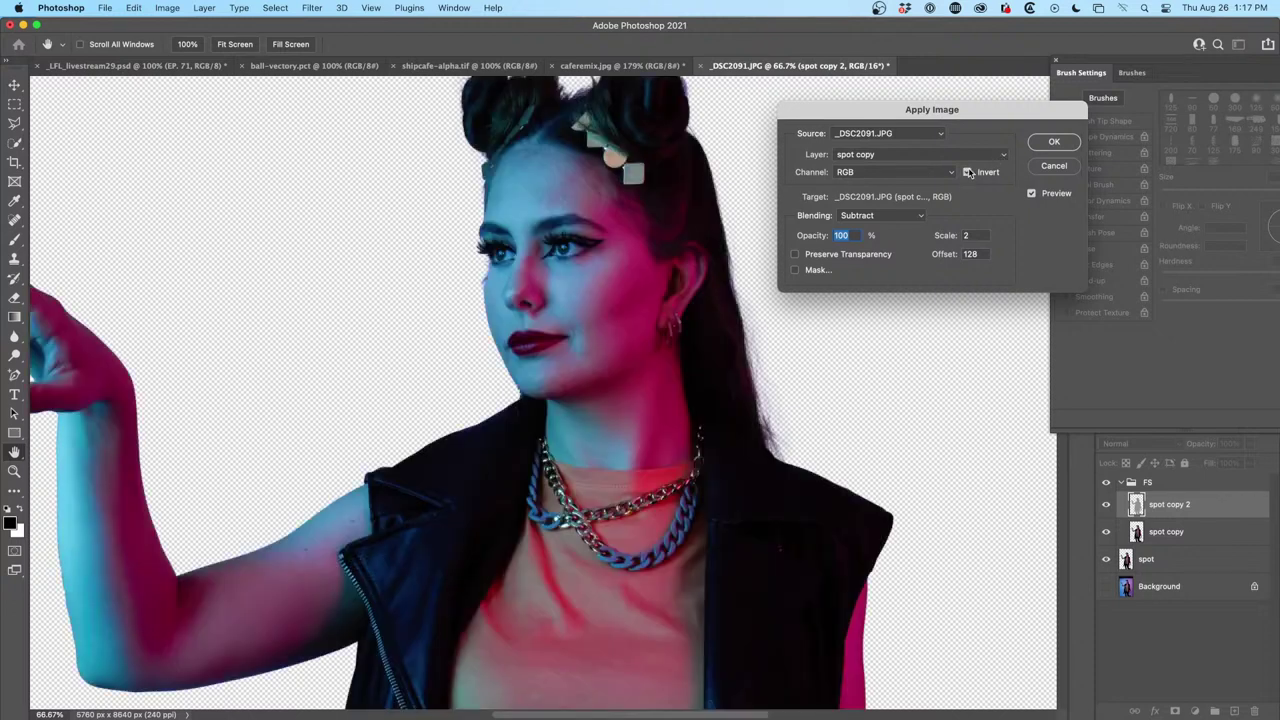
{"action": "left_click", "coordinate": [967, 172]}
{"action": "left_click", "coordinate": [1046, 140]}
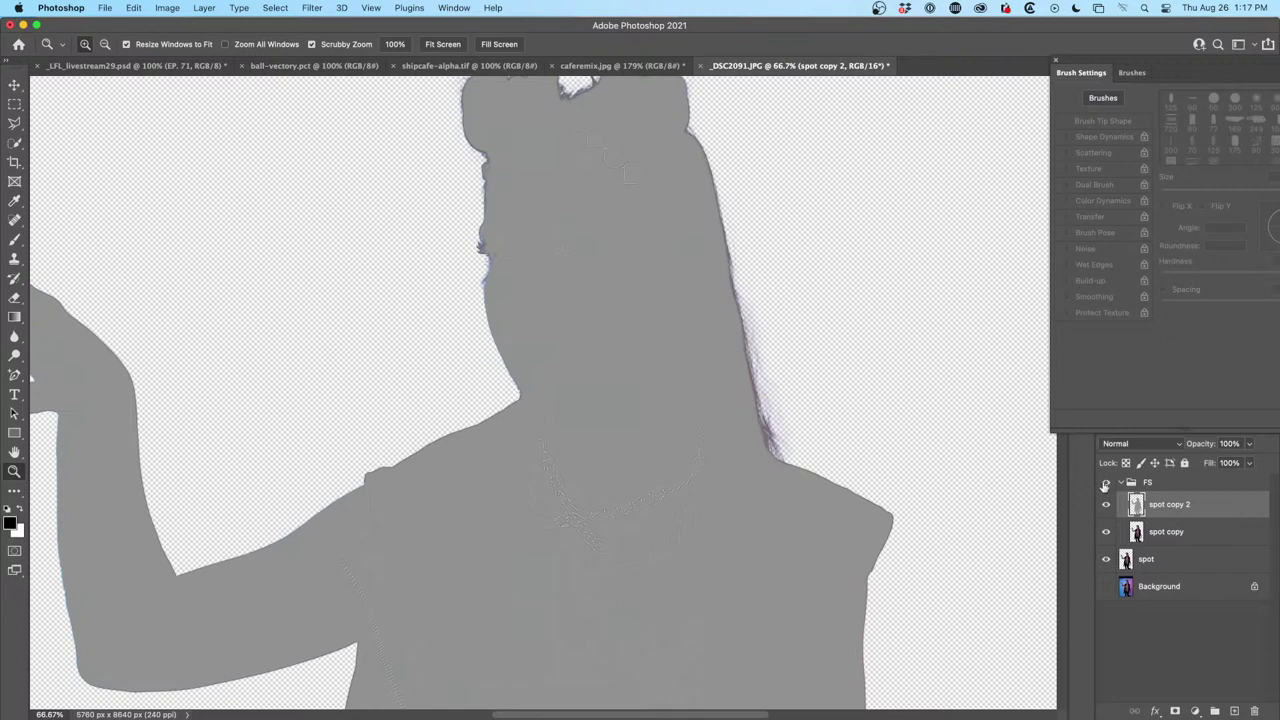
Set the spot copy 2 layer's blend mode to Linear Light and compare the portrait with the FS group hidden and shown
{"action": "left_click", "coordinate": [1145, 446]}
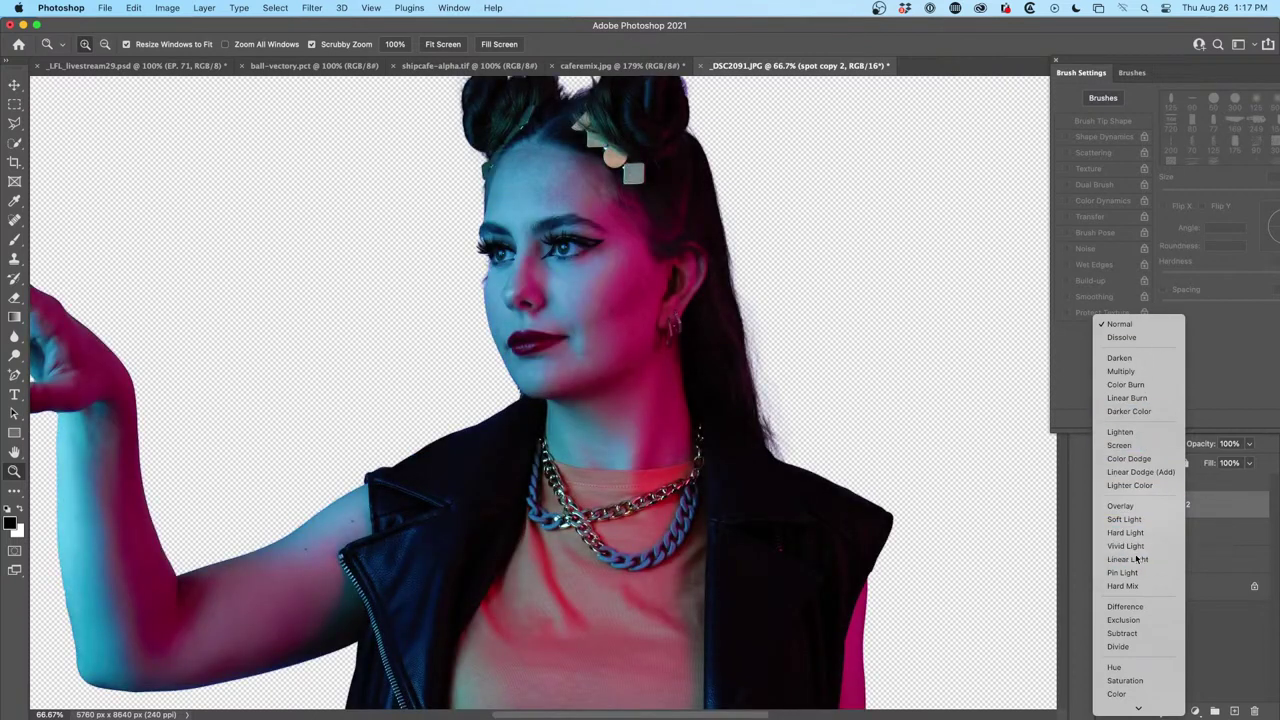
{"action": "left_click", "coordinate": [1137, 559]}
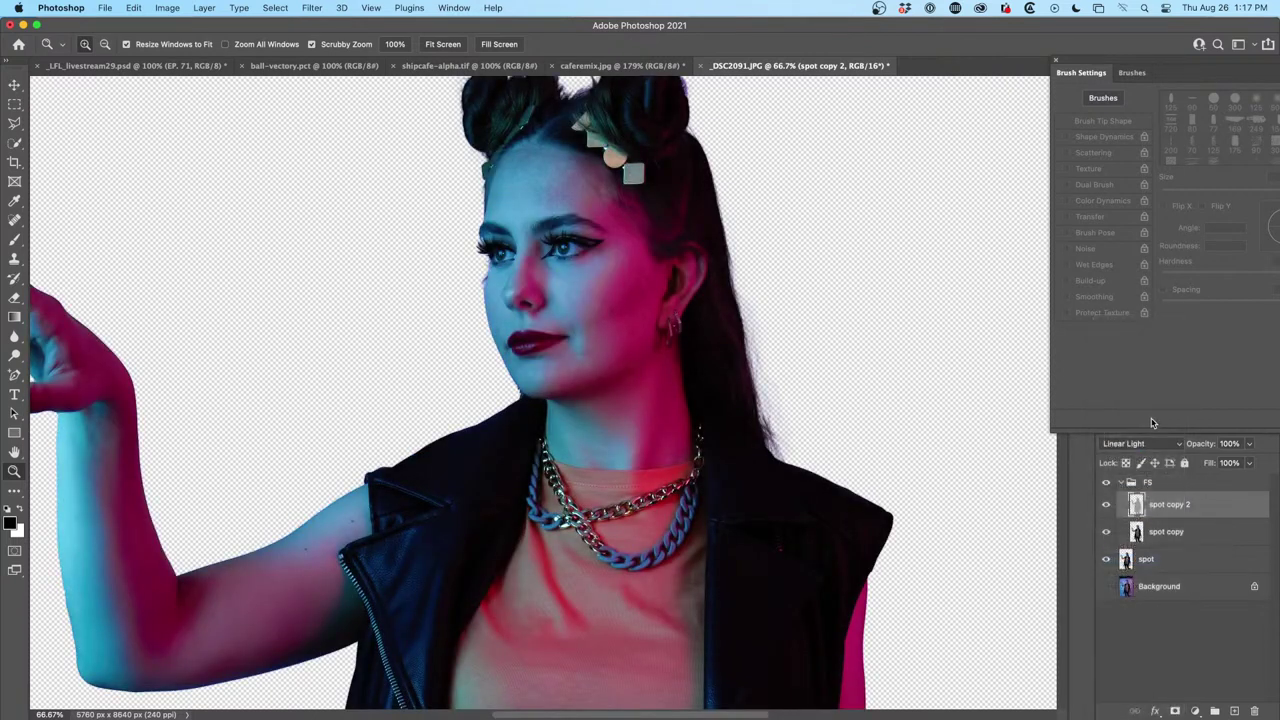
{"action": "left_click", "coordinate": [1106, 483]}
{"action": "left_click", "coordinate": [1106, 483]}
{"action": "left_click", "coordinate": [1106, 483]}
{"action": "left_click", "coordinate": [1106, 483]}
{"action": "left_click", "coordinate": [1106, 483]}
Enter Quick Mask mode on the spot copy layer and set the Brush to 0% hardness
{"action": "left_click", "coordinate": [1186, 532]}
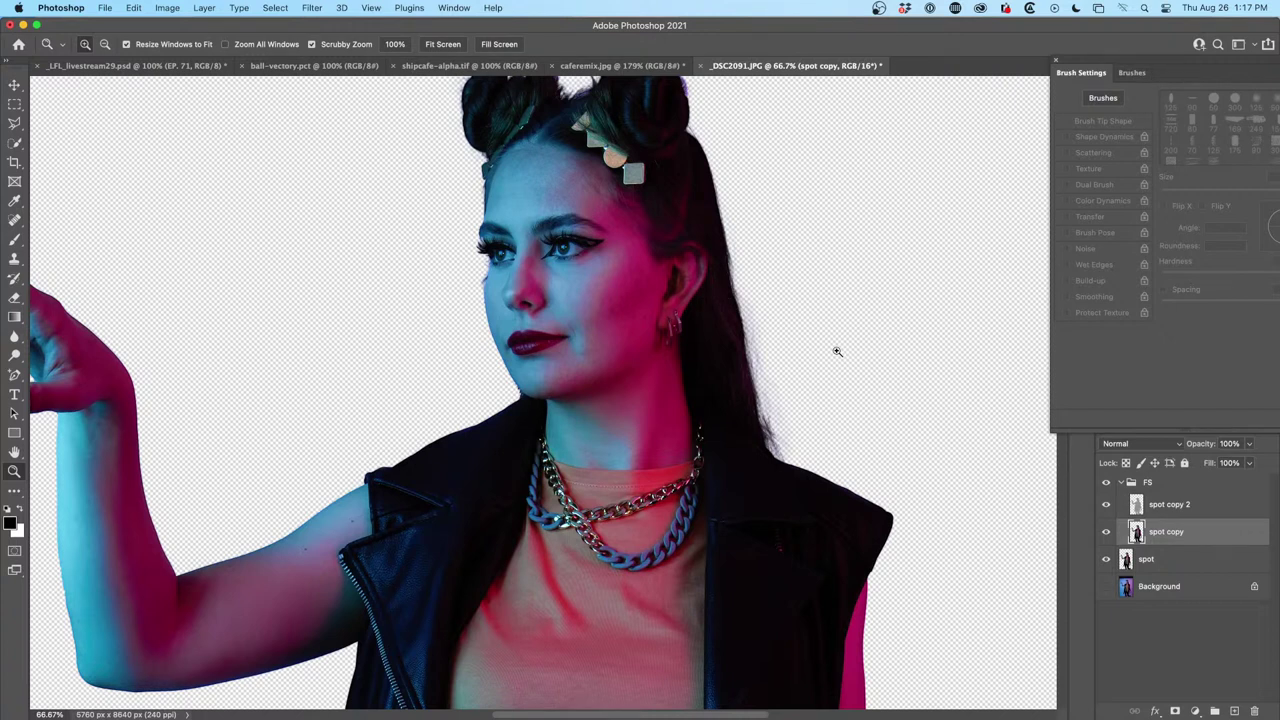
{"action": "key", "text": "q"}
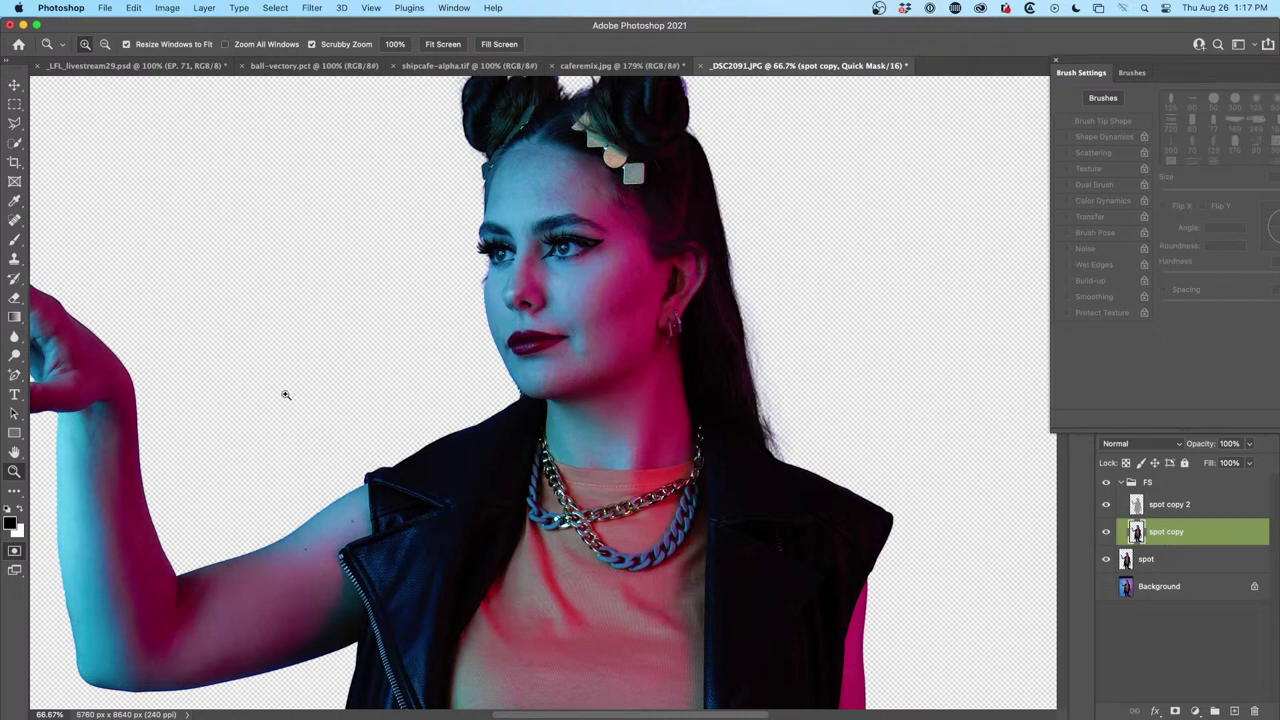
{"action": "key", "text": "b"}
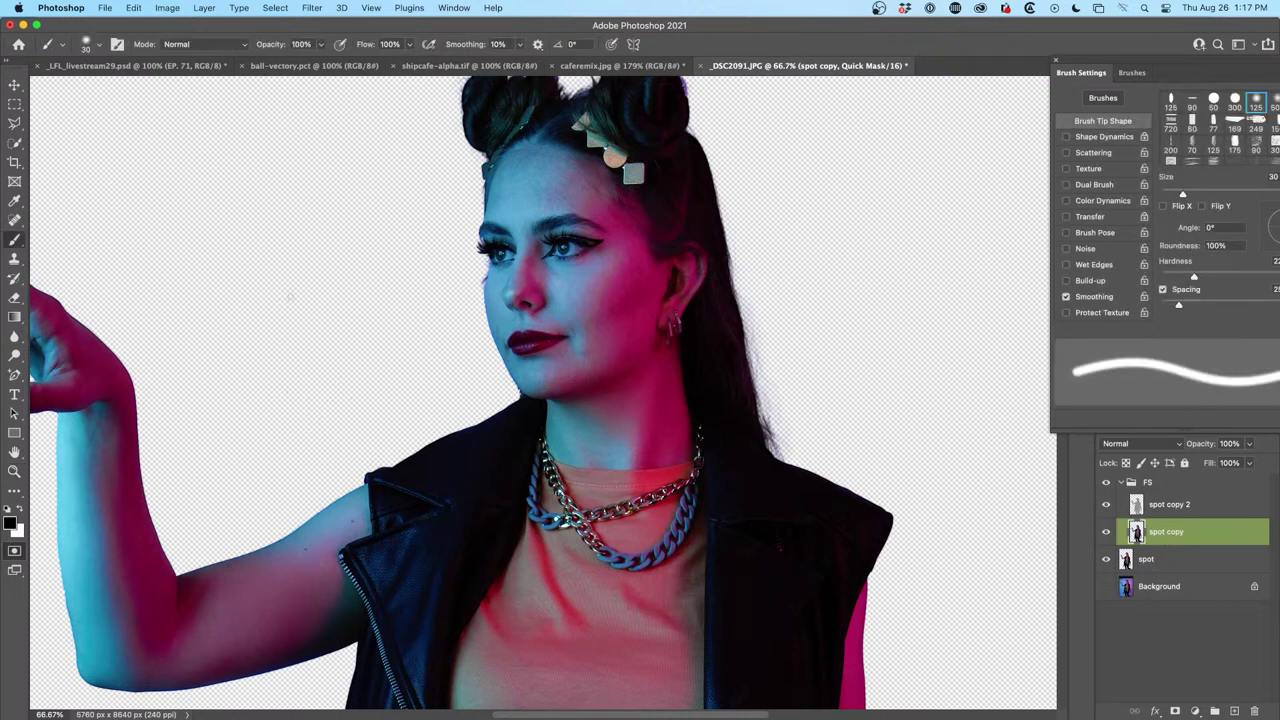
{"action": "key", "text": "bracketright"}
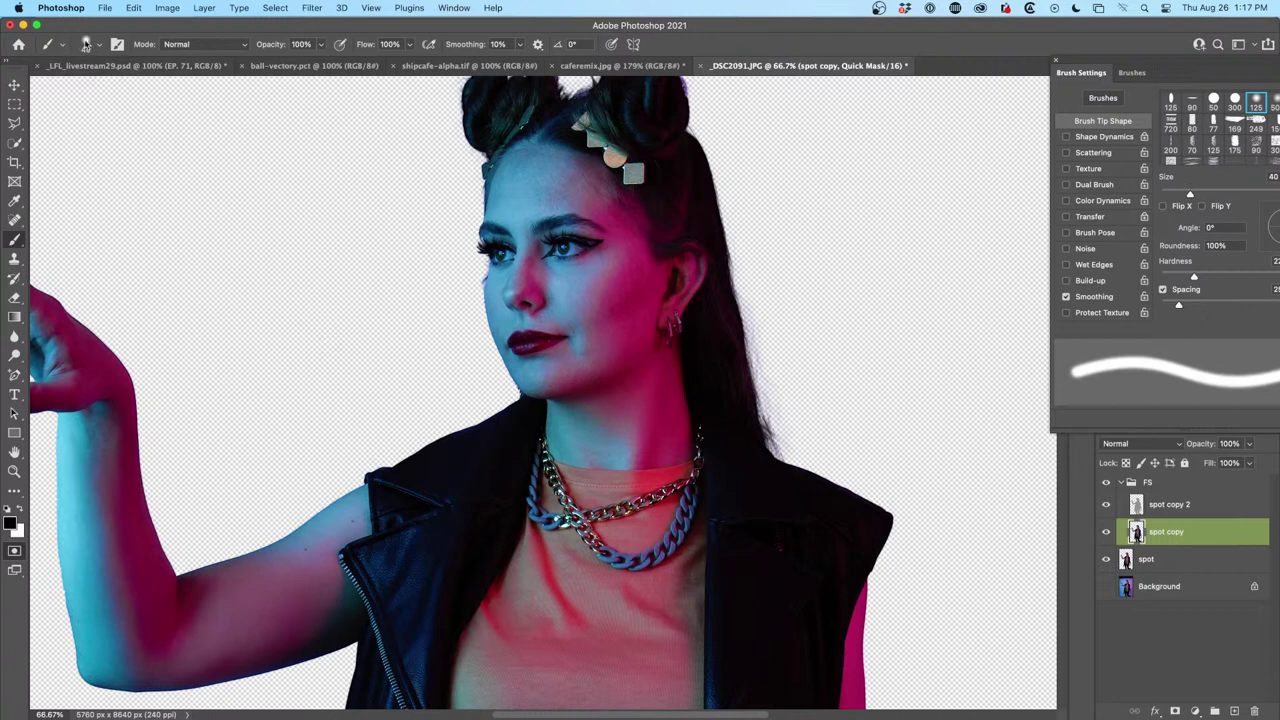
{"action": "left_click", "coordinate": [99, 46]}
{"action": "left_click_drag", "start_coordinate": [95, 77], "coordinate": [72, 78]}
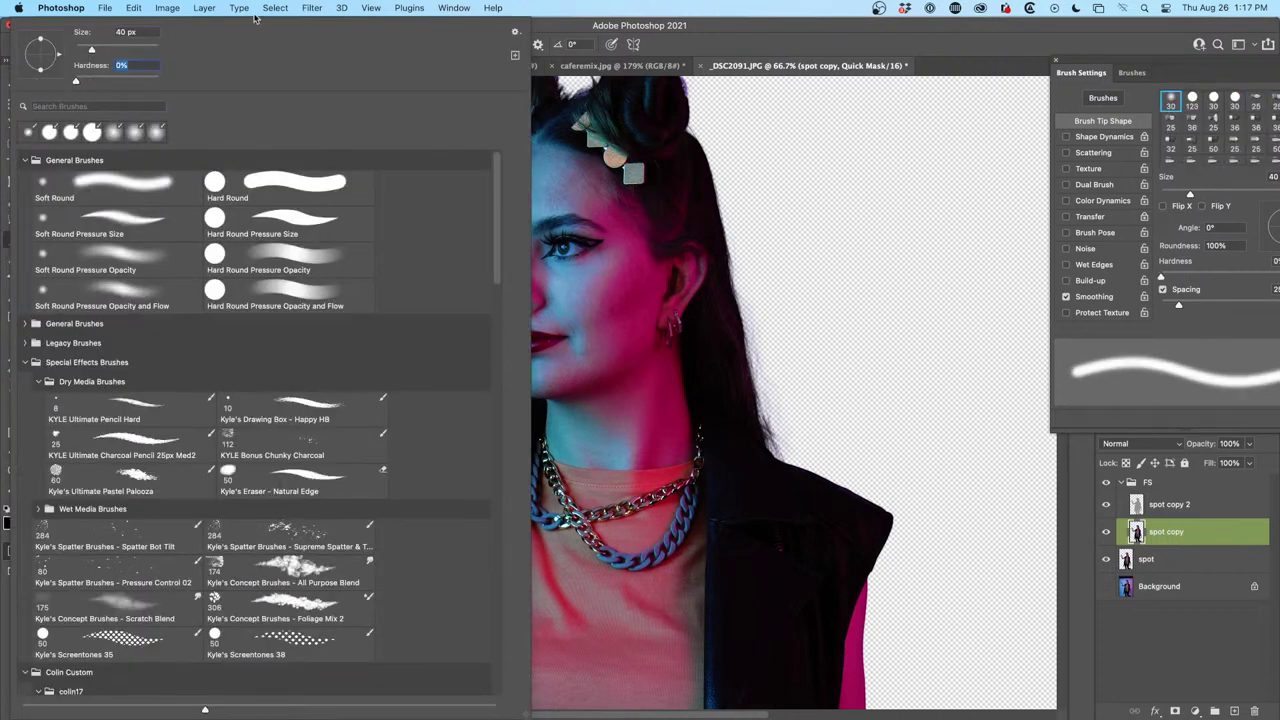
{"action": "left_click", "coordinate": [578, 27]}
Enlarge the soft Brush to 100 px and leave Quick Mask mode
{"action": "key", "text": "bracketright"}
{"action": "key", "text": "bracketright"}
{"action": "key", "text": "bracketright"}
{"action": "key", "text": "bracketright"}
{"action": "key", "text": "bracketright"}
{"action": "key", "text": "bracketright"}
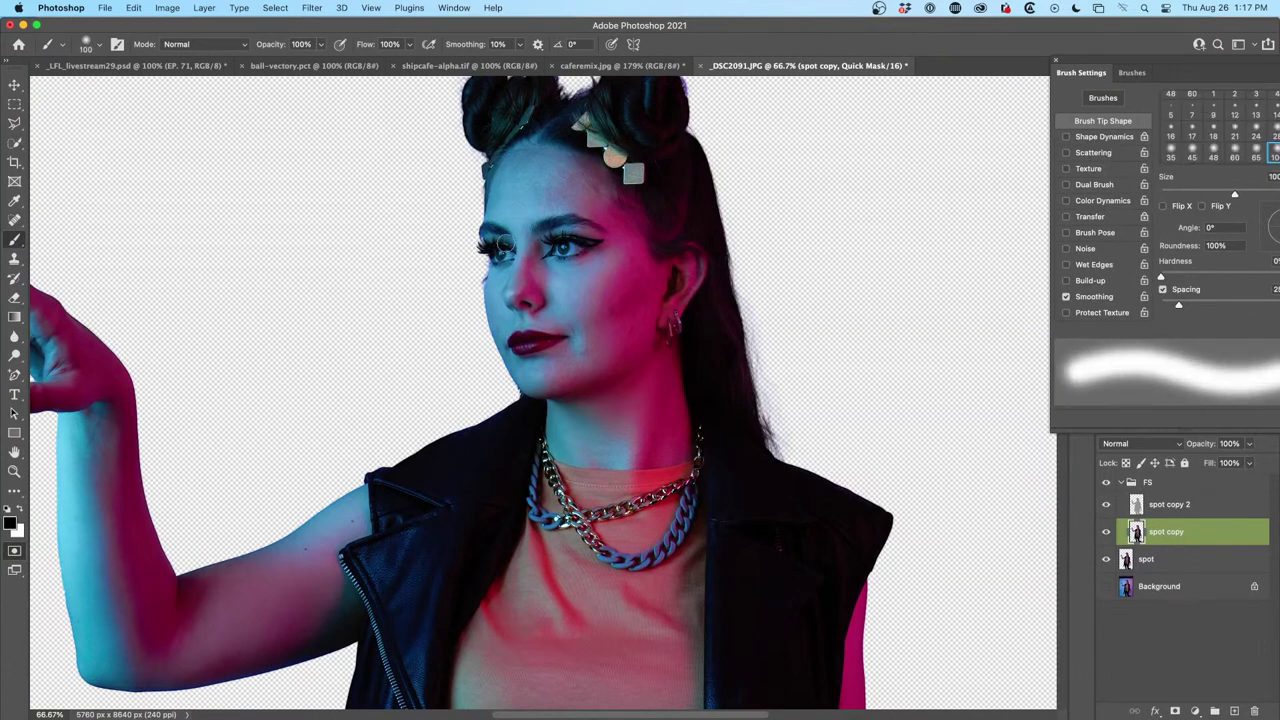
{"action": "key", "text": "q"}
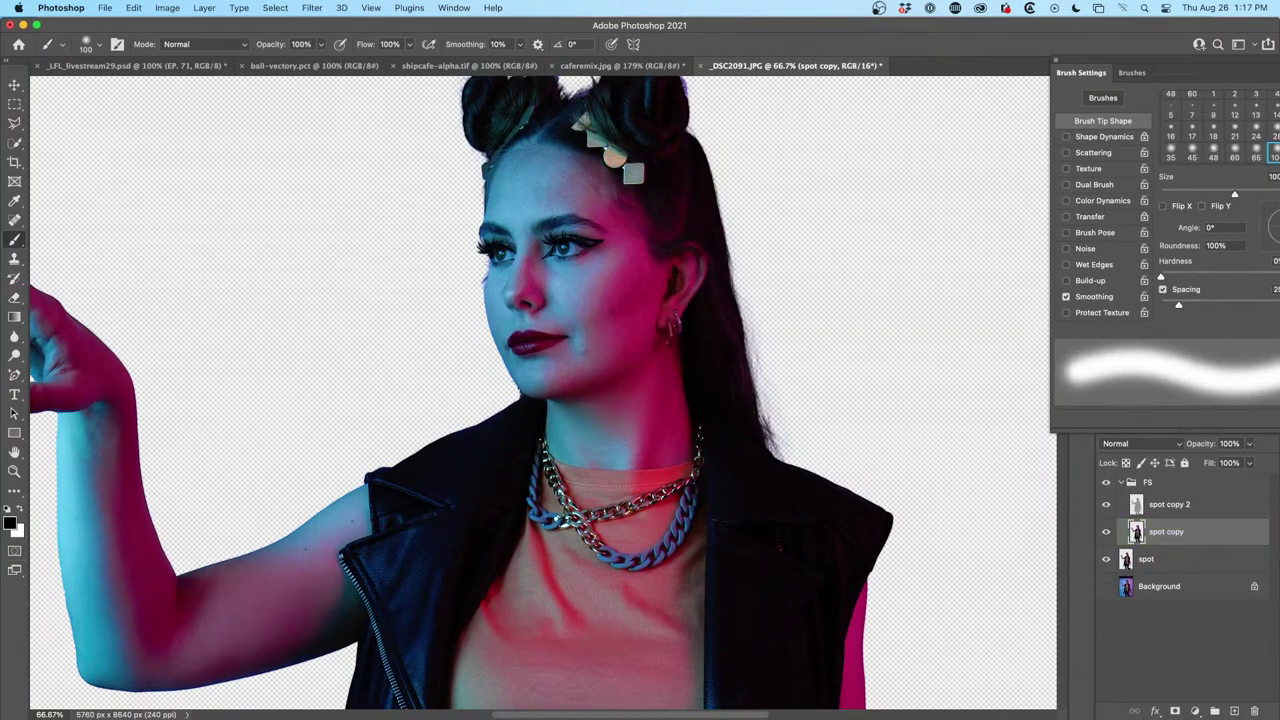
Enter Quick Mask mode on the spot copy layer and paint initial patches over the cheeks, chin, neck and forehead
{"action": "key", "text": "q"}
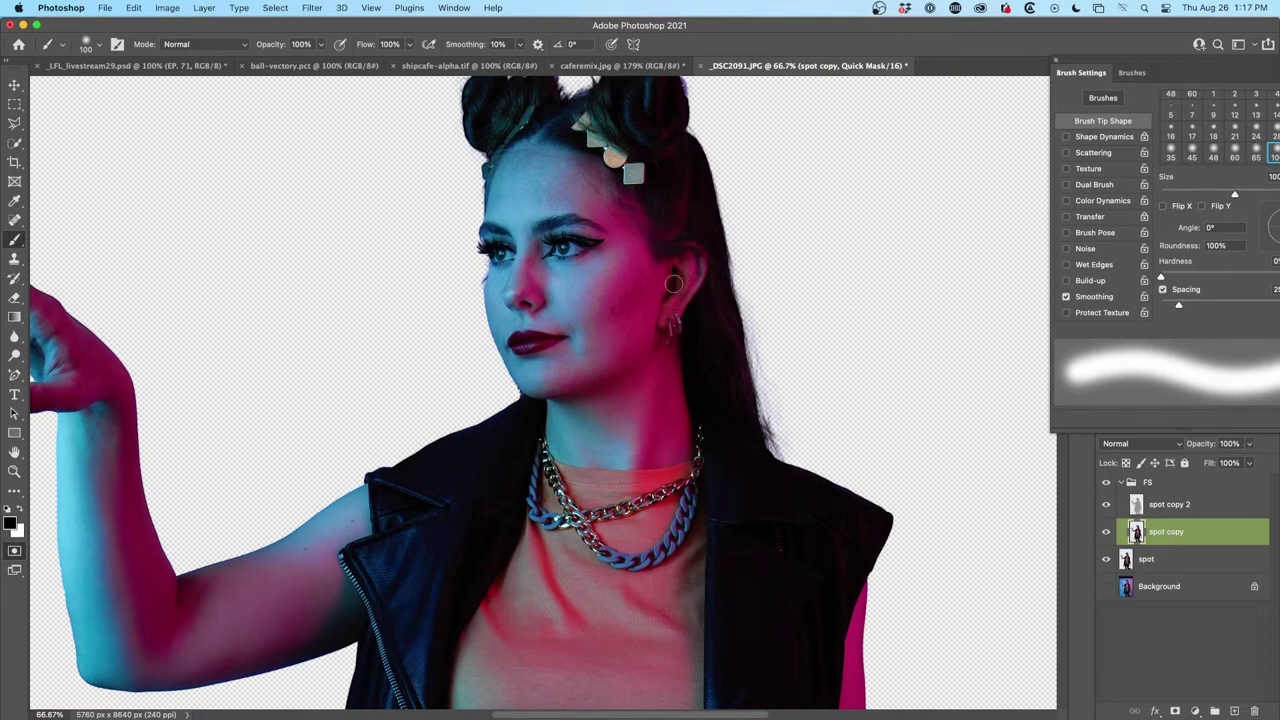
{"action": "left_click", "coordinate": [620, 262]}
{"action": "mouse_move", "coordinate": [620, 262]}
{"action": "left_mouse_down"}
{"action": "mouse_move", "coordinate": [584, 347]}
{"action": "mouse_move", "coordinate": [555, 370]}
{"action": "mouse_move", "coordinate": [625, 428]}
{"action": "left_mouse_up"}
{"action": "left_click", "coordinate": [538, 380]}
{"action": "left_click_drag", "start_coordinate": [540, 200], "coordinate": [582, 170]}
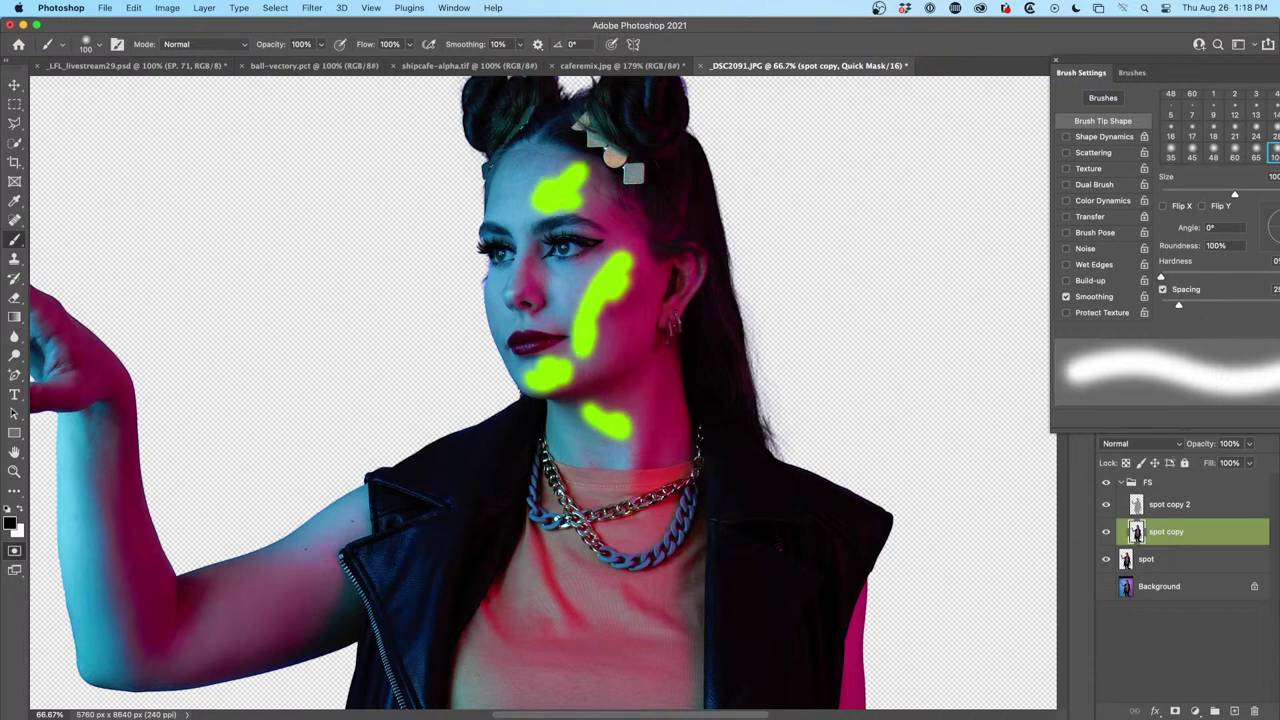
{"action": "left_click_drag", "start_coordinate": [497, 310], "coordinate": [504, 328]}
{"action": "mouse_move", "coordinate": [550, 278]}
{"action": "left_mouse_down"}
{"action": "mouse_move", "coordinate": [629, 329]}
{"action": "mouse_move", "coordinate": [610, 323]}
{"action": "mouse_move", "coordinate": [626, 303]}
{"action": "mouse_move", "coordinate": [541, 284]}
{"action": "mouse_move", "coordinate": [568, 315]}
{"action": "left_mouse_up"}
Mask the nose with a 70 px soft Brush and fill in the forehead with the Brush enlarged to 125 px
{"action": "key", "text": "bracketleft"}
{"action": "key", "text": "bracketleft"}
{"action": "key", "text": "bracketleft"}
{"action": "key", "text": "bracketleft"}
{"action": "key", "text": "bracketleft"}
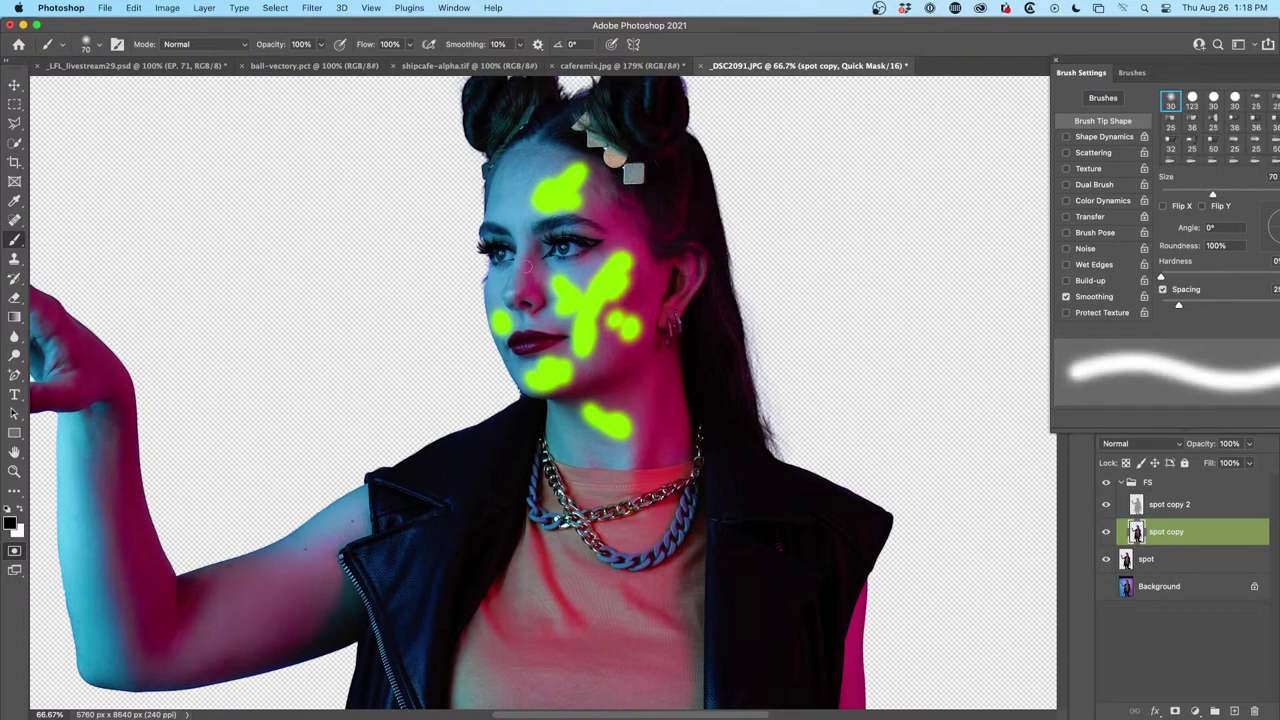
{"action": "mouse_move", "coordinate": [527, 255]}
{"action": "left_mouse_down"}
{"action": "mouse_move", "coordinate": [518, 285]}
{"action": "mouse_move", "coordinate": [522, 165]}
{"action": "mouse_move", "coordinate": [530, 180]}
{"action": "mouse_move", "coordinate": [548, 160]}
{"action": "mouse_move", "coordinate": [510, 200]}
{"action": "mouse_move", "coordinate": [537, 218]}
{"action": "mouse_move", "coordinate": [509, 217]}
{"action": "mouse_move", "coordinate": [535, 153]}
{"action": "left_mouse_up"}
{"action": "left_click", "coordinate": [527, 219]}
{"action": "key", "text": "bracketright"}
{"action": "key", "text": "bracketright"}
{"action": "key", "text": "bracketright"}
{"action": "key", "text": "bracketright"}
{"action": "key", "text": "bracketright"}
{"action": "key", "text": "bracketright"}
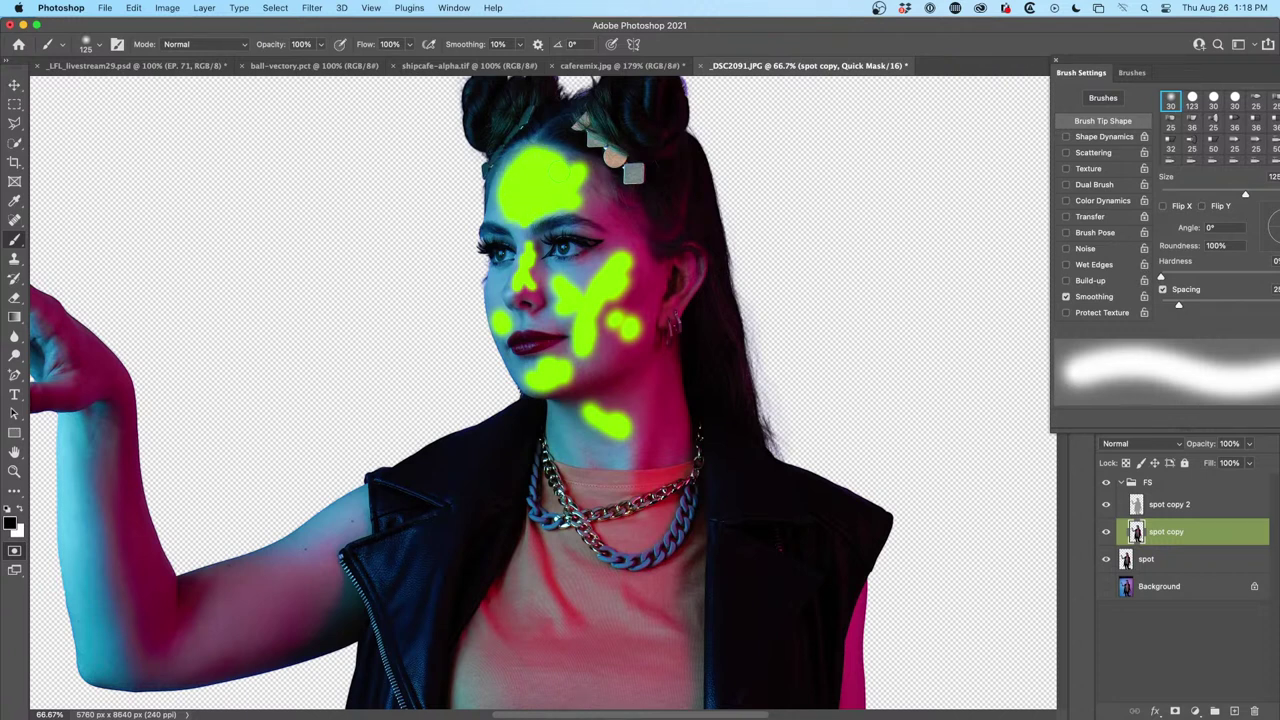
Reduce the Brush to 70 px and extend the mask over the temple, both cheeks and the front of the neck
{"action": "key", "text": "bracketleft"}
{"action": "key", "text": "bracketleft"}
{"action": "key", "text": "bracketleft"}
{"action": "key", "text": "bracketleft"}
{"action": "mouse_move", "coordinate": [590, 193]}
{"action": "left_mouse_down"}
{"action": "mouse_move", "coordinate": [646, 285]}
{"action": "mouse_move", "coordinate": [634, 305]}
{"action": "mouse_move", "coordinate": [646, 320]}
{"action": "mouse_move", "coordinate": [613, 313]}
{"action": "mouse_move", "coordinate": [636, 268]}
{"action": "mouse_move", "coordinate": [605, 338]}
{"action": "mouse_move", "coordinate": [585, 266]}
{"action": "left_mouse_up"}
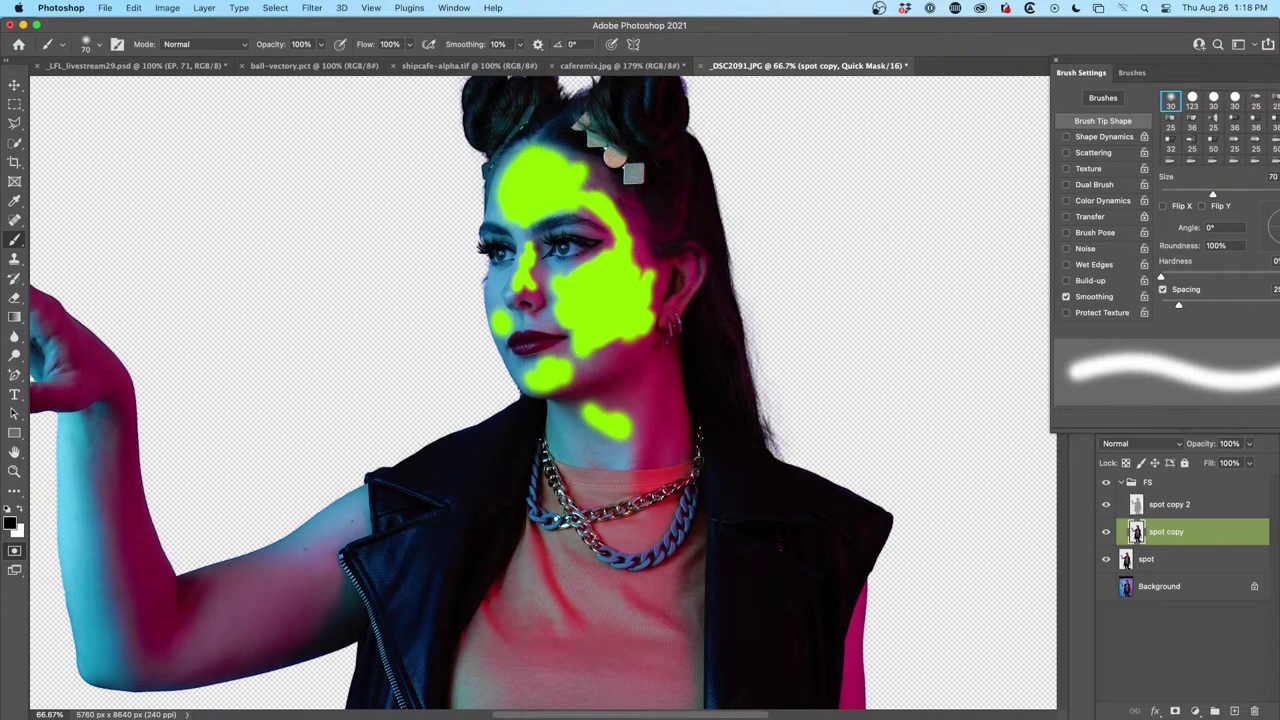
{"action": "left_click_drag", "start_coordinate": [494, 300], "coordinate": [516, 347]}
{"action": "mouse_move", "coordinate": [644, 456]}
{"action": "left_mouse_down"}
{"action": "mouse_move", "coordinate": [630, 436]}
{"action": "mouse_move", "coordinate": [578, 445]}
{"action": "mouse_move", "coordinate": [592, 453]}
{"action": "mouse_move", "coordinate": [562, 418]}
{"action": "mouse_move", "coordinate": [628, 452]}
{"action": "mouse_move", "coordinate": [614, 462]}
{"action": "left_mouse_up"}
{"action": "left_click_drag", "start_coordinate": [564, 420], "coordinate": [566, 405]}
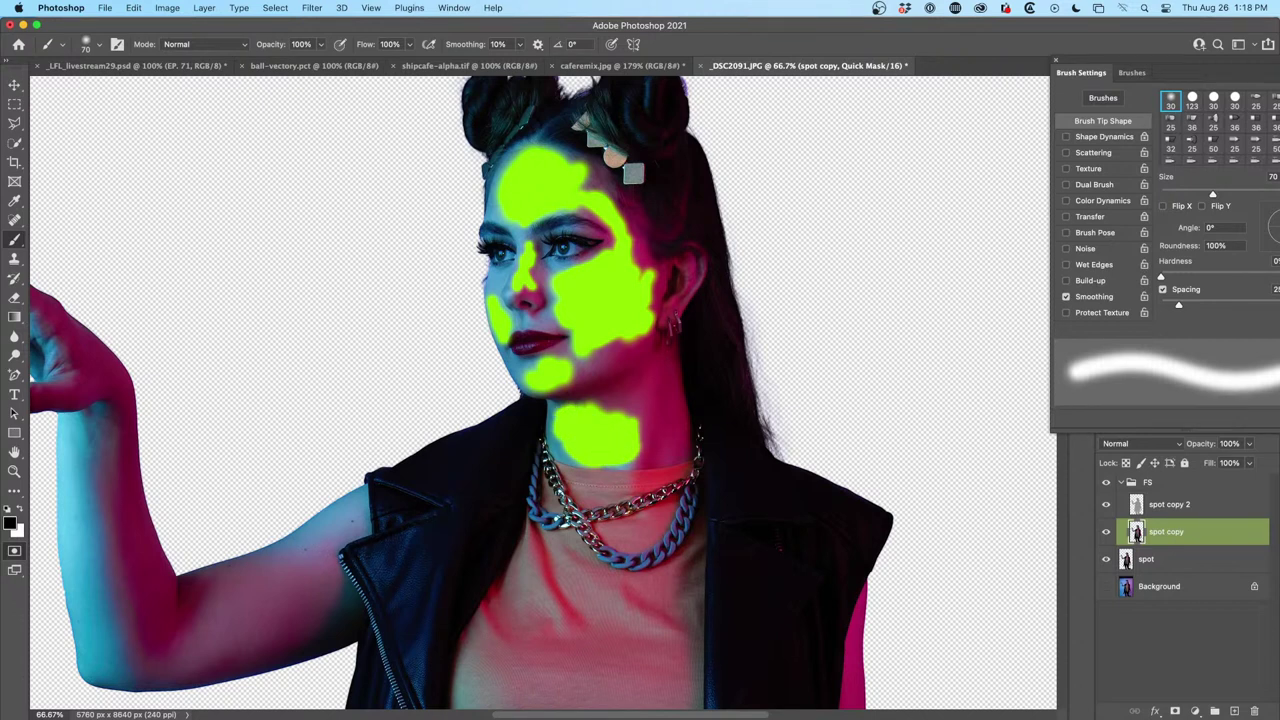
Mask the skin along the raised forearm and upper arm, and turn the Quick Mask into a selection
{"action": "mouse_move", "coordinate": [302, 543]}
{"action": "left_mouse_down"}
{"action": "mouse_move", "coordinate": [362, 522]}
{"action": "mouse_move", "coordinate": [280, 555]}
{"action": "mouse_move", "coordinate": [330, 558]}
{"action": "left_mouse_up"}
{"action": "mouse_move", "coordinate": [102, 448]}
{"action": "left_mouse_down"}
{"action": "mouse_move", "coordinate": [100, 425]}
{"action": "mouse_move", "coordinate": [80, 462]}
{"action": "mouse_move", "coordinate": [100, 465]}
{"action": "mouse_move", "coordinate": [134, 648]}
{"action": "mouse_move", "coordinate": [80, 468]}
{"action": "mouse_move", "coordinate": [106, 460]}
{"action": "mouse_move", "coordinate": [140, 672]}
{"action": "mouse_move", "coordinate": [204, 645]}
{"action": "left_mouse_up"}
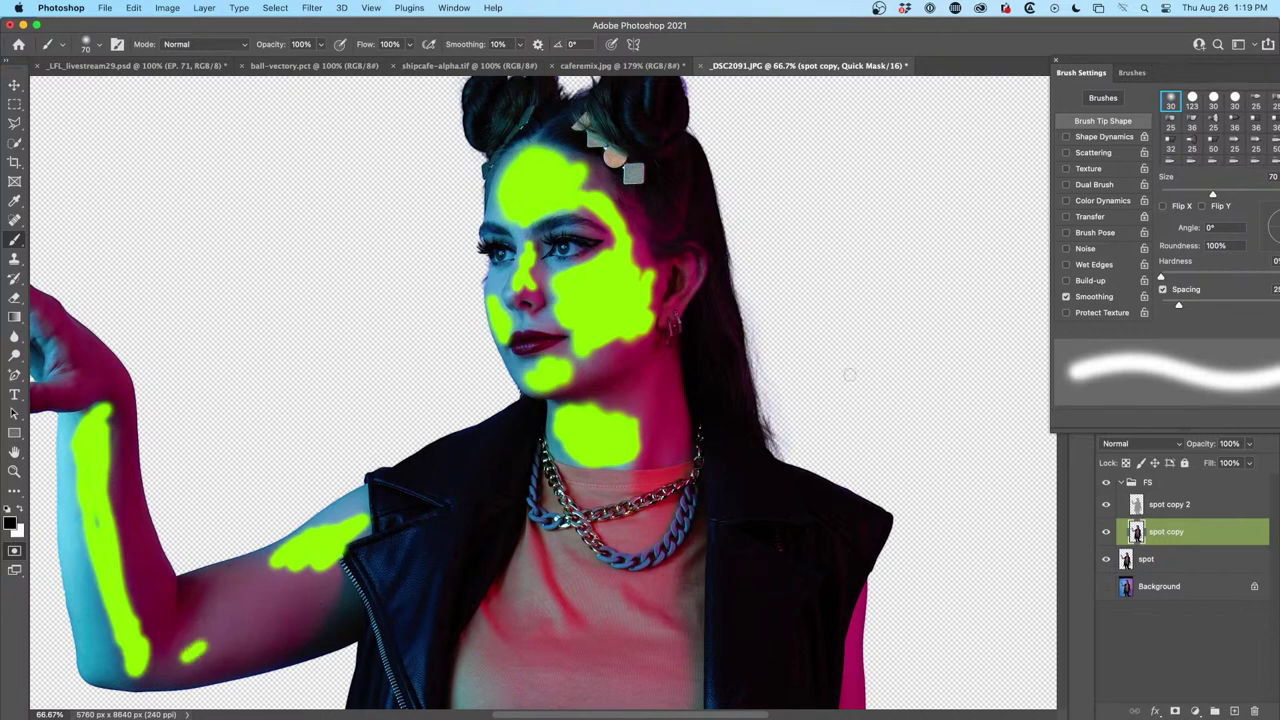
{"action": "key", "text": "q"}
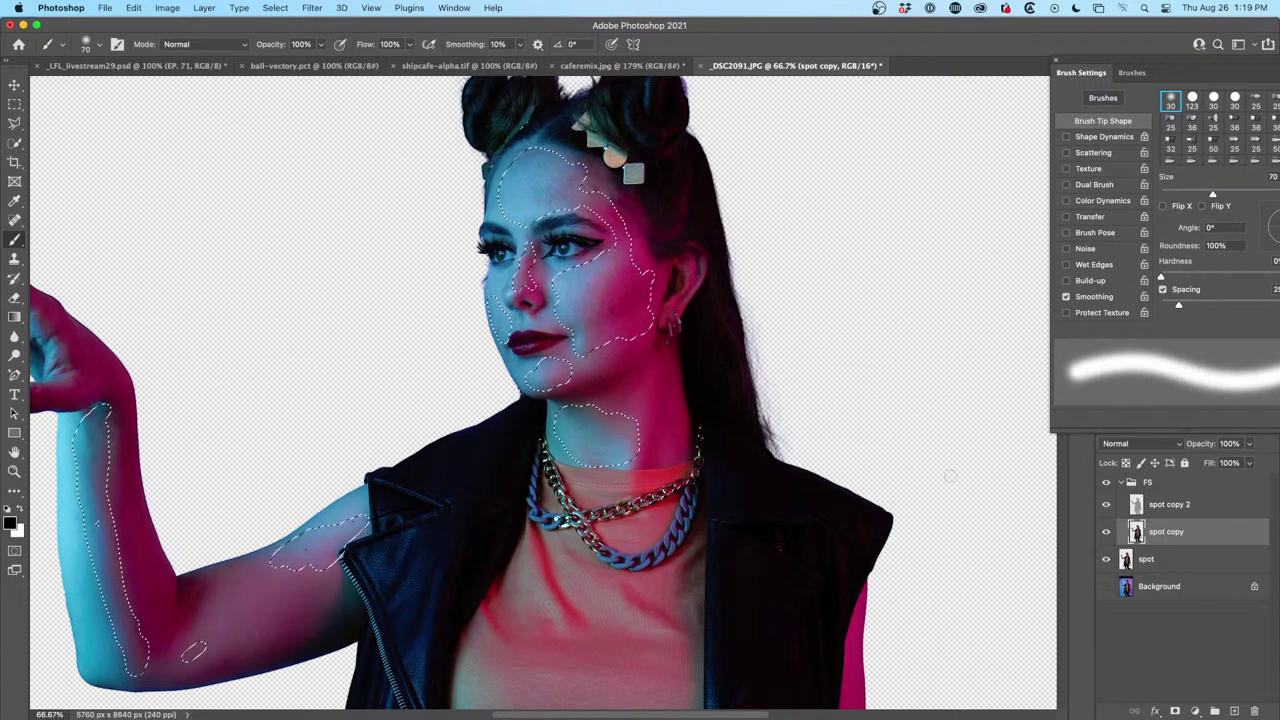
Apply a Gaussian Blur with a 3.7-pixel radius to the selected skin on the spot copy layer and deselect
{"action": "left_click", "coordinate": [312, 8]}
{"action": "mouse_move", "coordinate": [480, 180]}
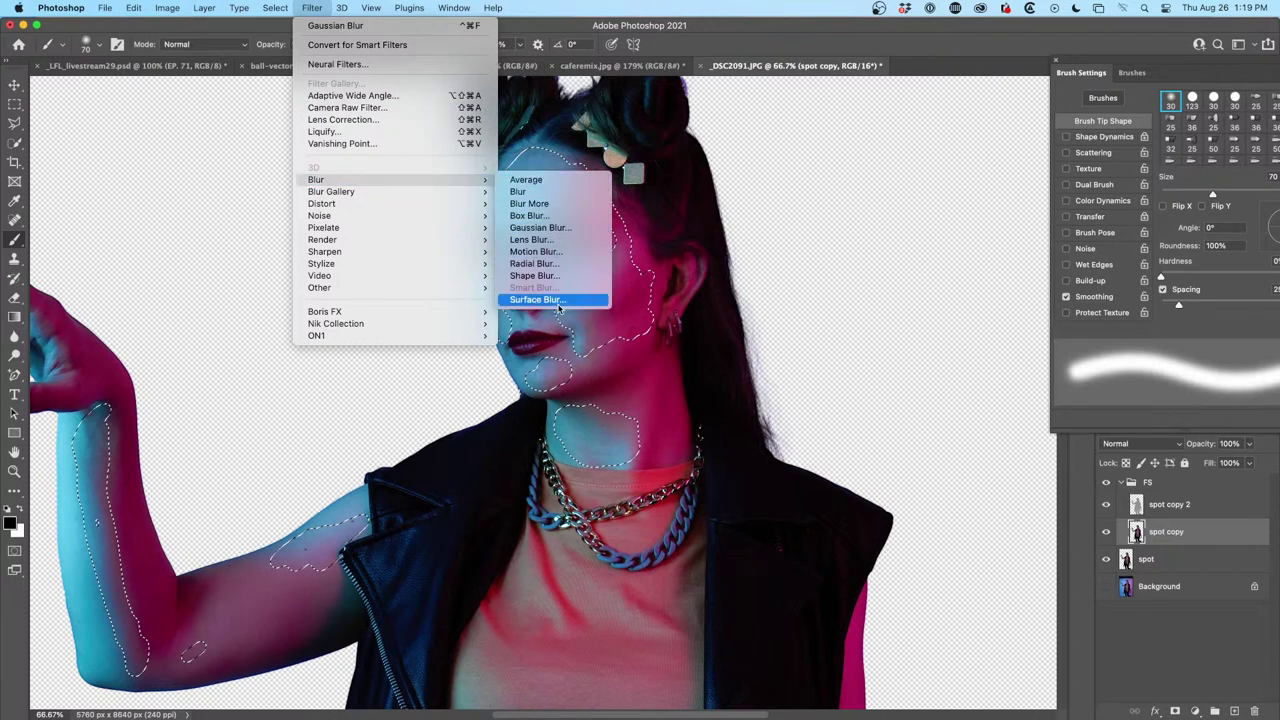
{"action": "left_click", "coordinate": [567, 230]}
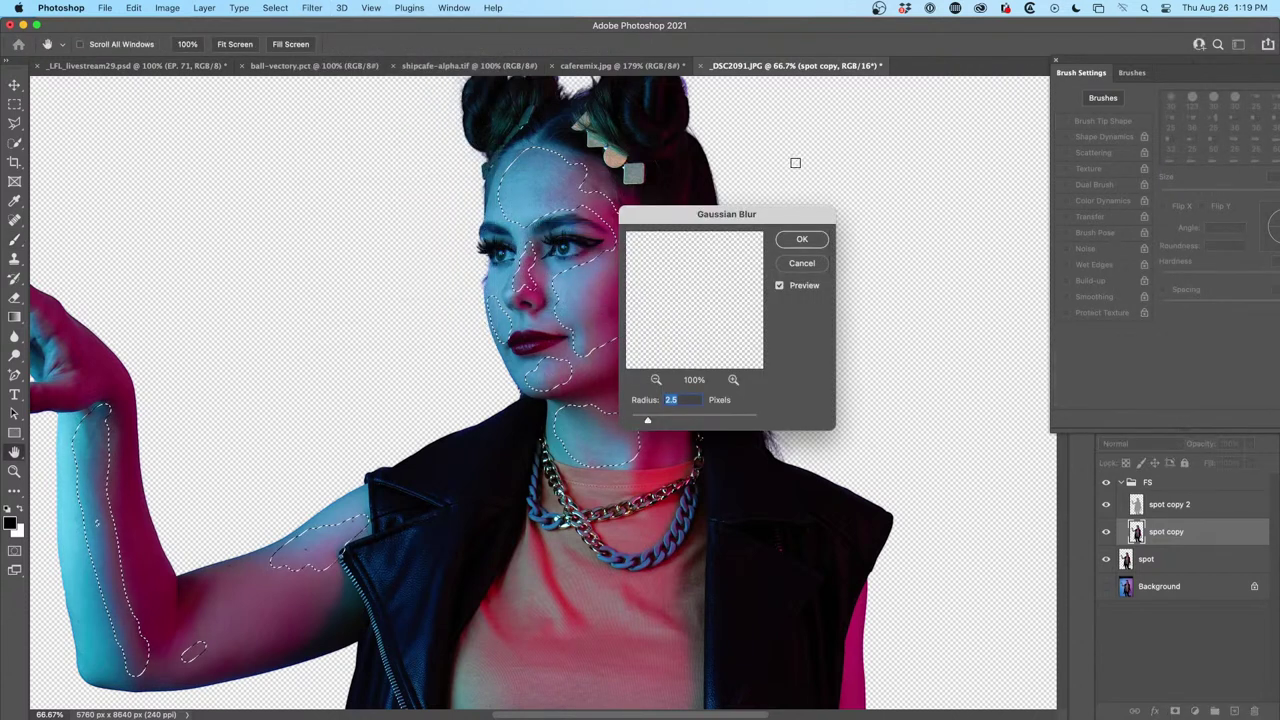
{"action": "left_click_drag", "start_coordinate": [731, 193], "coordinate": [834, 120]}
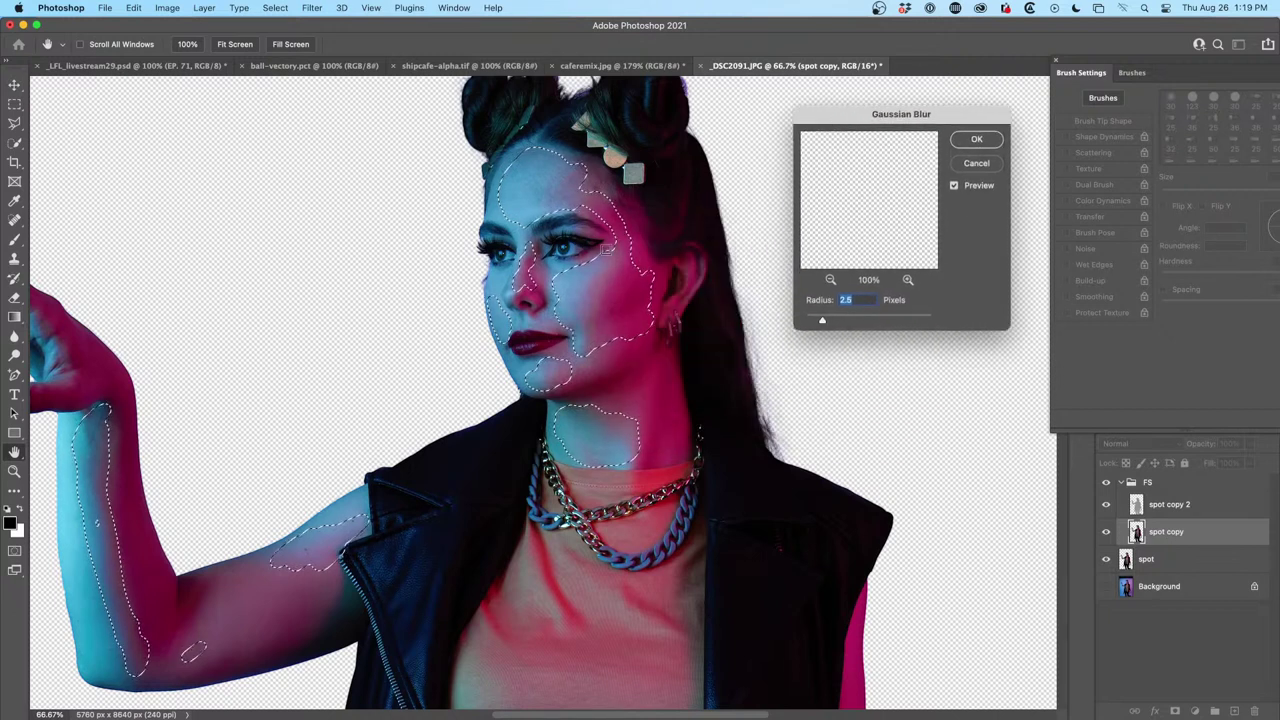
{"action": "left_click", "coordinate": [954, 186]}
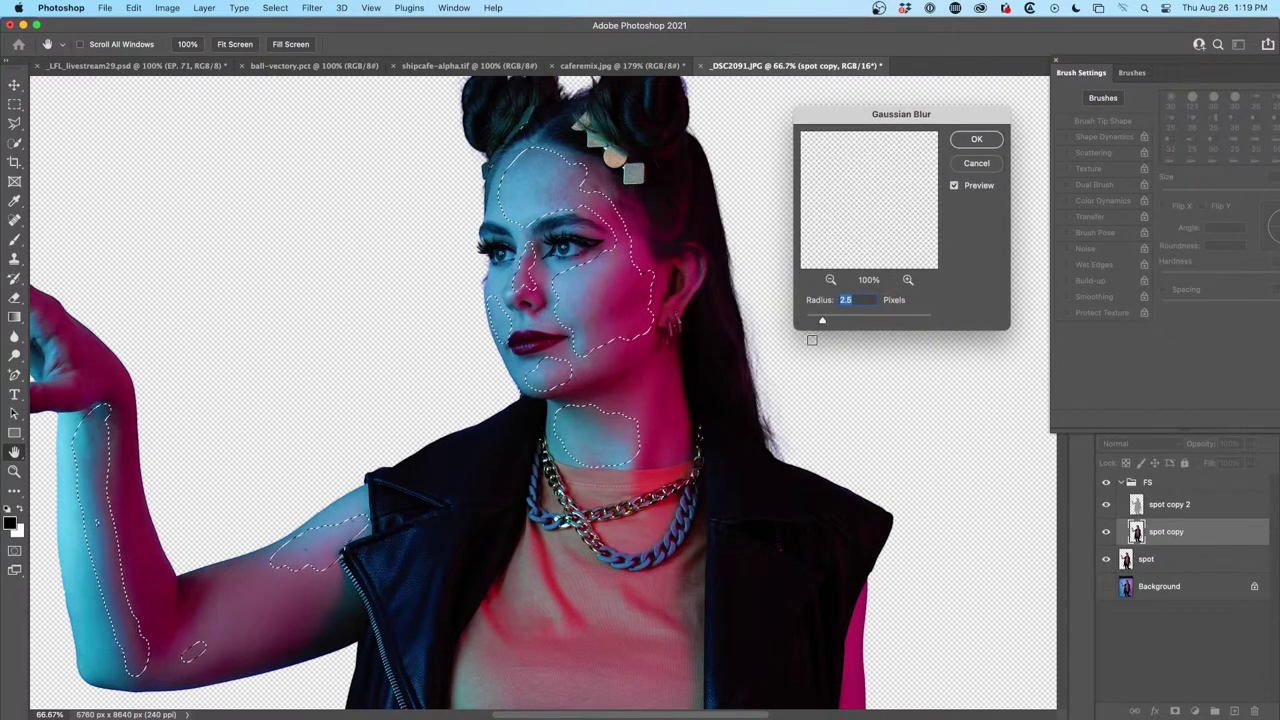
{"action": "left_click_drag", "start_coordinate": [821, 324], "coordinate": [760, 318]}
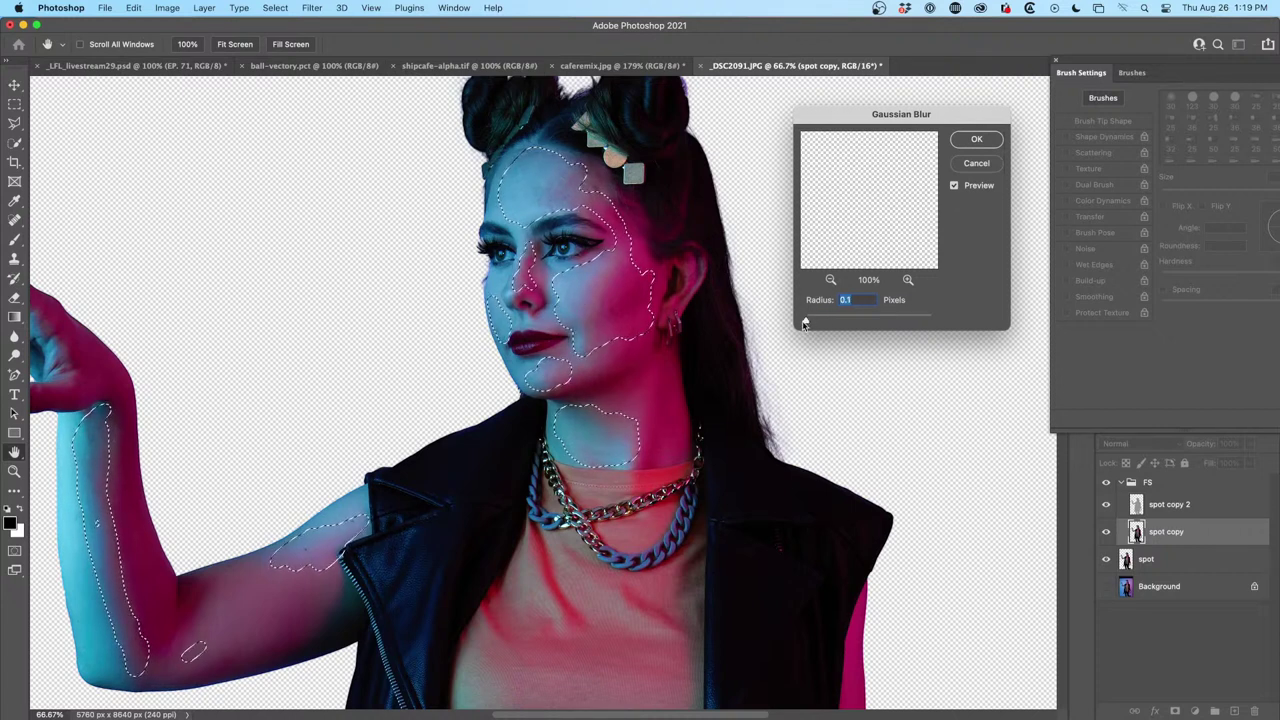
{"action": "left_click_drag", "start_coordinate": [806, 323], "coordinate": [817, 323]}
{"action": "mouse_move", "coordinate": [820, 323]}
{"action": "left_mouse_down"}
{"action": "mouse_move", "coordinate": [832, 323]}
{"action": "mouse_move", "coordinate": [807, 323]}
{"action": "mouse_move", "coordinate": [829, 318]}
{"action": "left_mouse_up"}
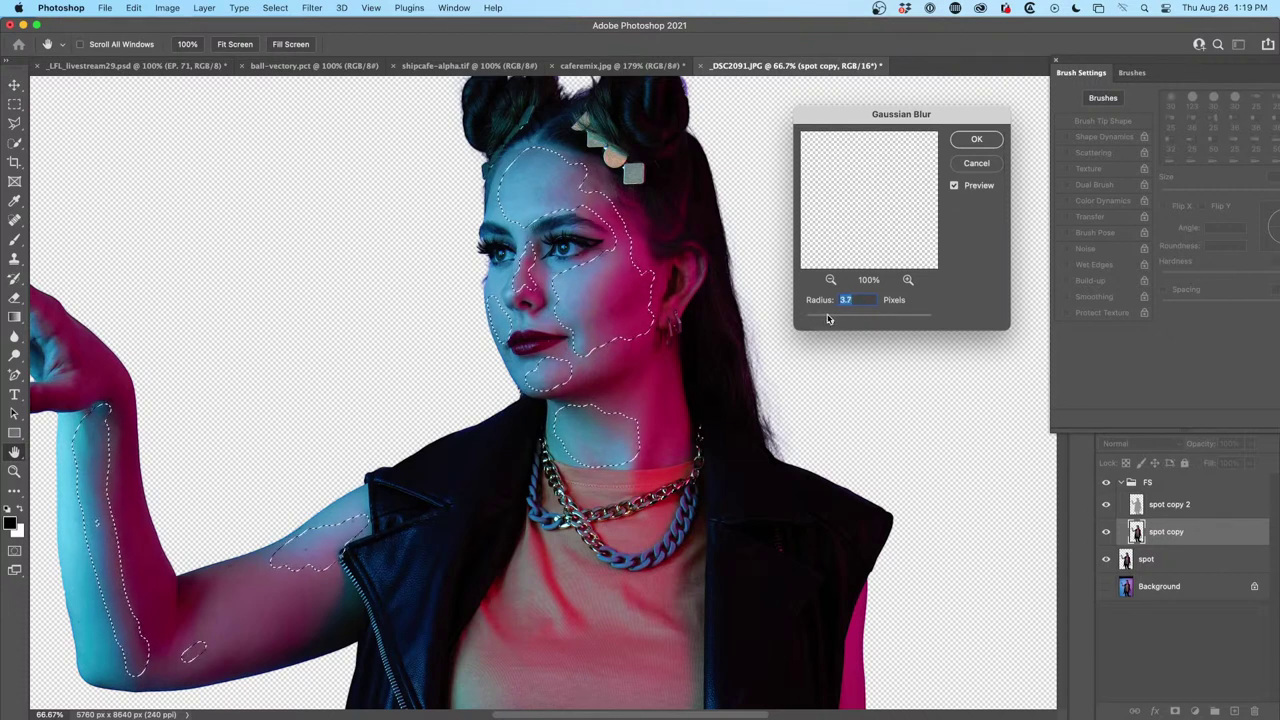
{"action": "left_click", "coordinate": [975, 139]}
{"action": "key", "text": "b"}
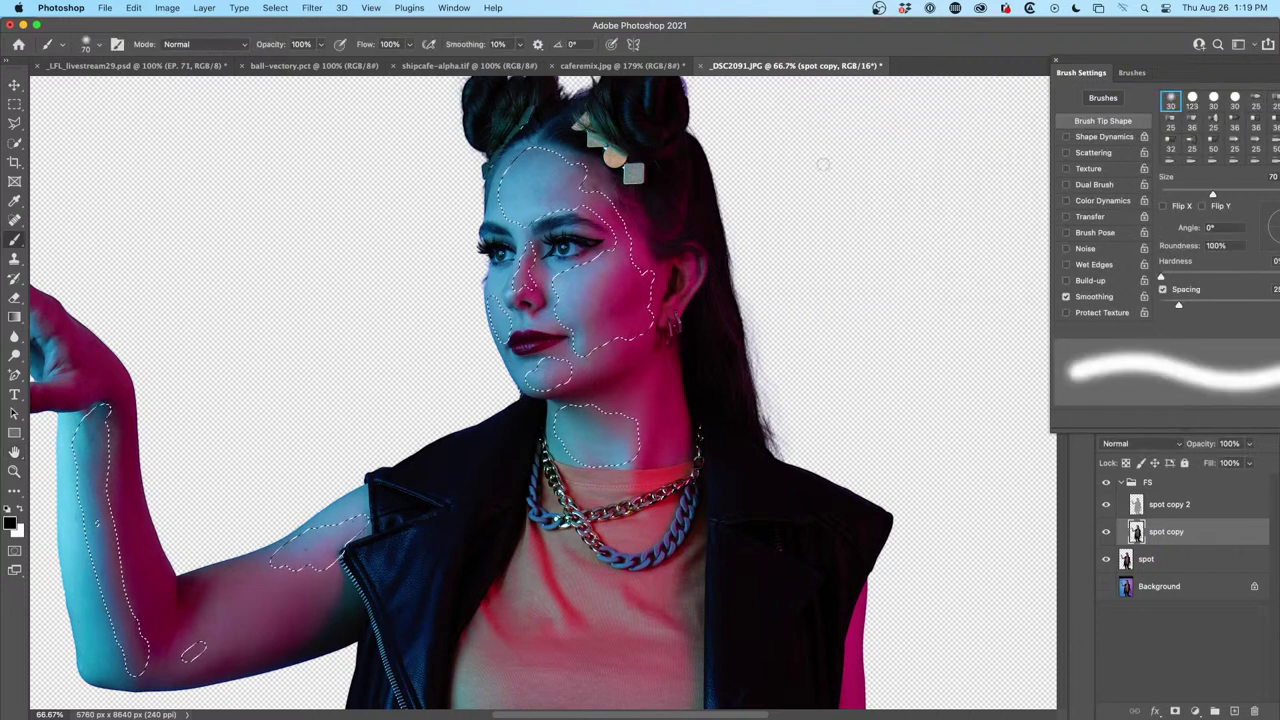
{"action": "key", "text": "ctrl+d"}
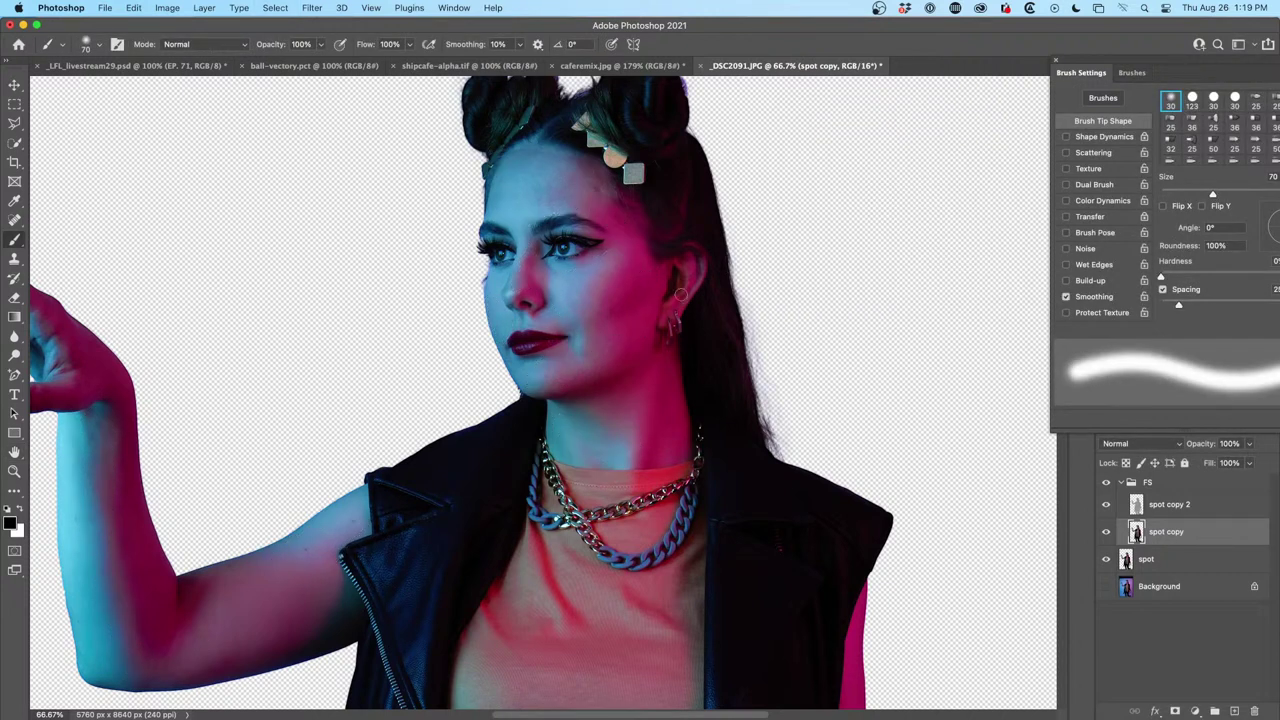
Compare the portrait with the FS group hidden and shown, and inspect the retouch at full-figure and close-up scale
{"action": "left_click", "coordinate": [1106, 482]}
{"action": "left_click", "coordinate": [1106, 482]}
{"action": "scroll", "coordinate": [631, 364], "scroll_direction": "down", "scroll_amount": 6}
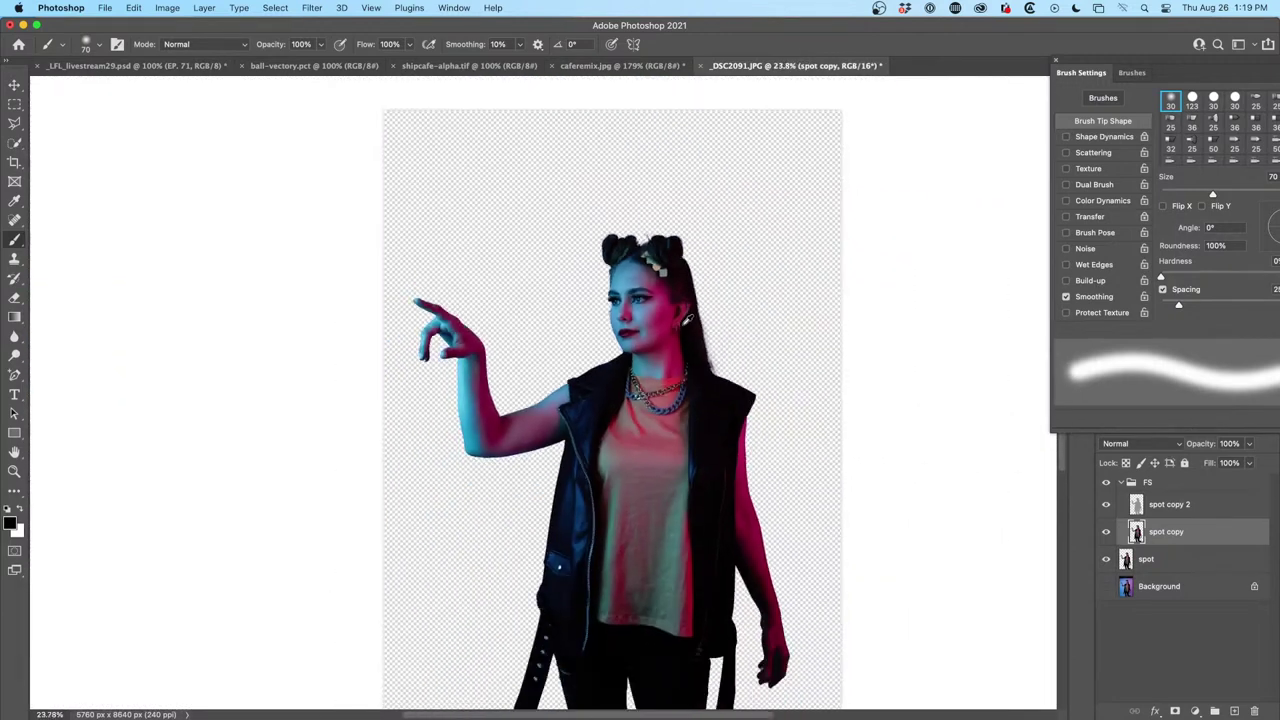
{"action": "scroll", "coordinate": [686, 318], "scroll_direction": "up", "scroll_amount": 3}
{"action": "scroll", "coordinate": [686, 318], "scroll_direction": "down", "scroll_amount": 5}
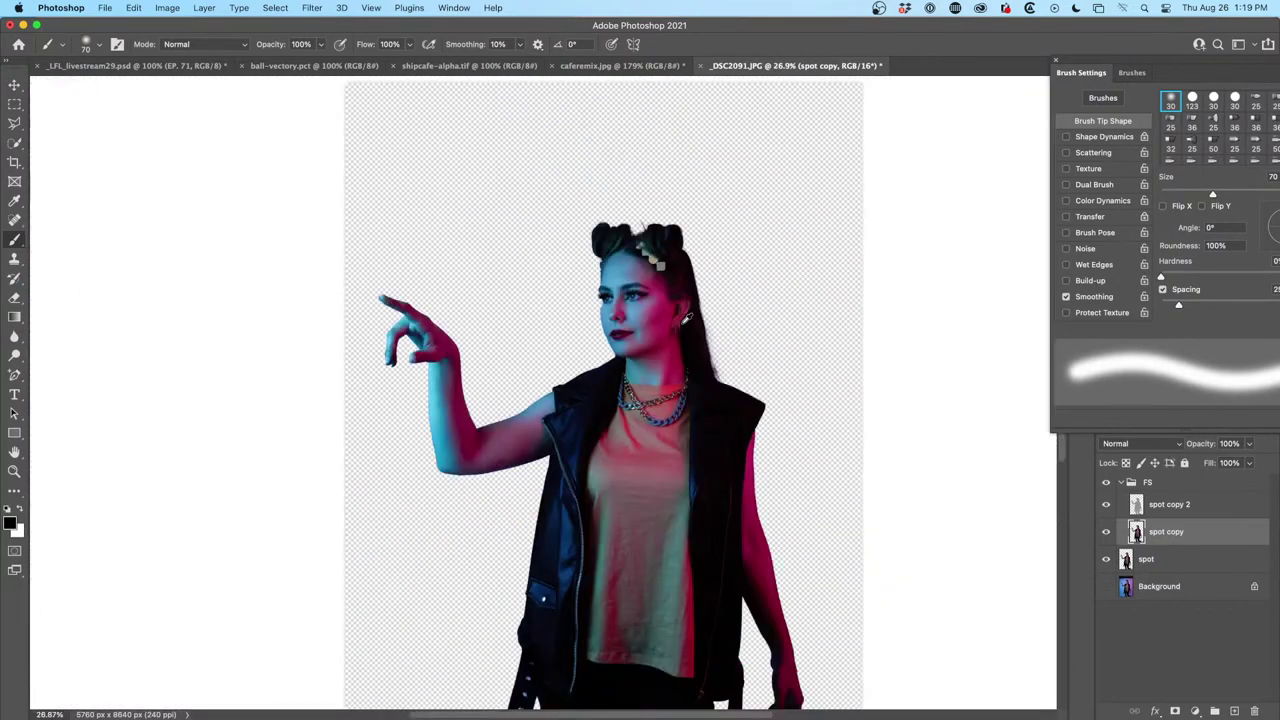
{"action": "scroll", "coordinate": [686, 318], "scroll_direction": "up", "scroll_amount": 5}
{"action": "scroll", "coordinate": [686, 318], "scroll_direction": "up", "scroll_amount": 3}
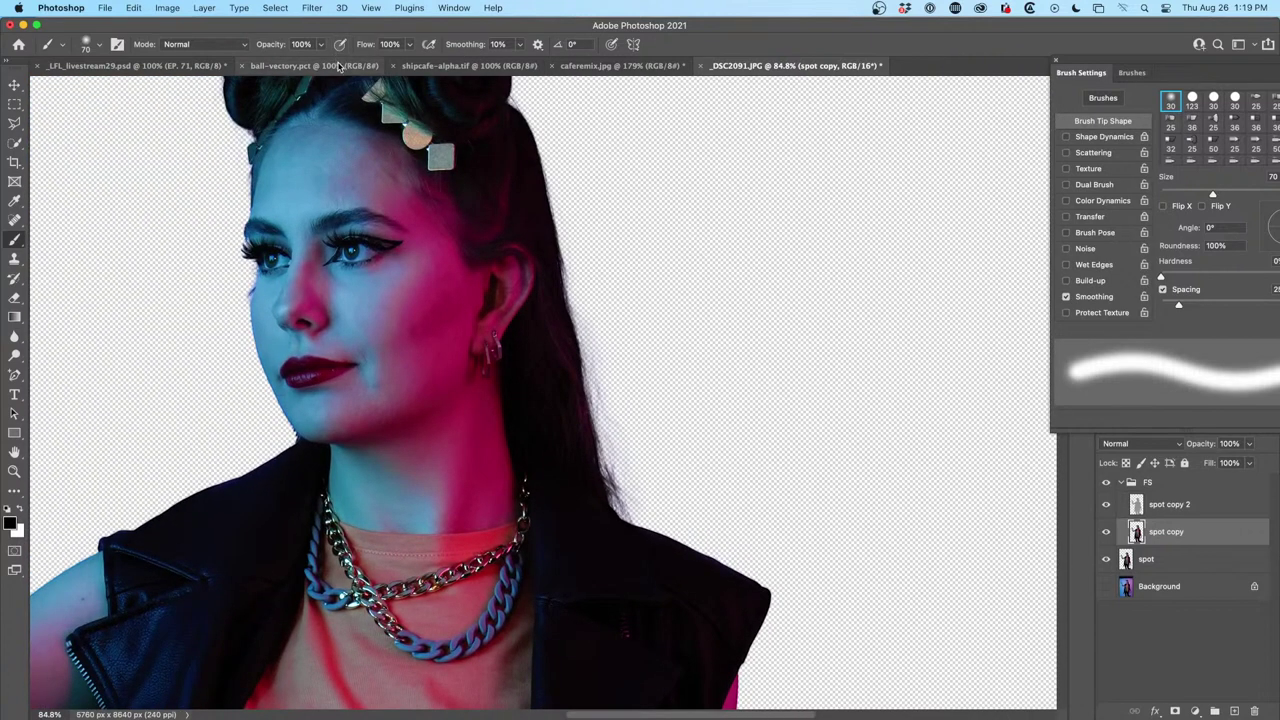
Switch to the ball-vectory.pct document and open the Free Stock Search Pro extension
{"action": "left_click", "coordinate": [340, 66]}
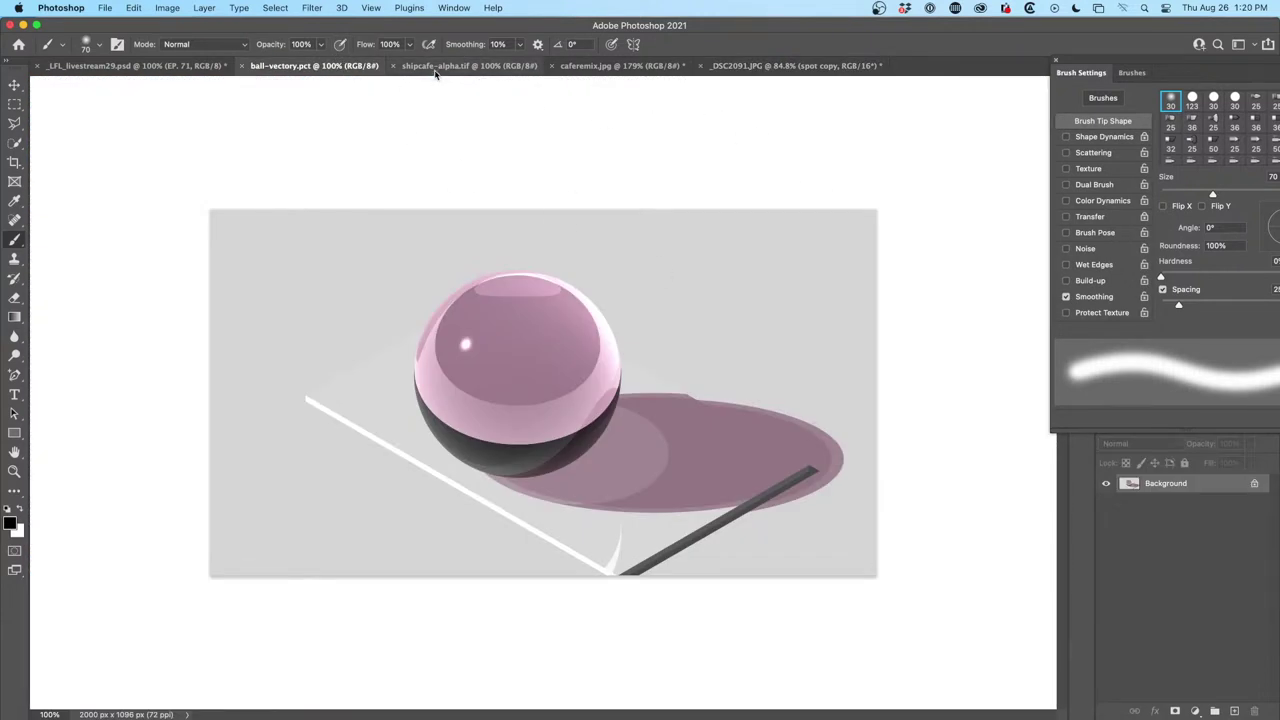
{"action": "left_click", "coordinate": [470, 66]}
{"action": "left_click", "coordinate": [290, 66]}
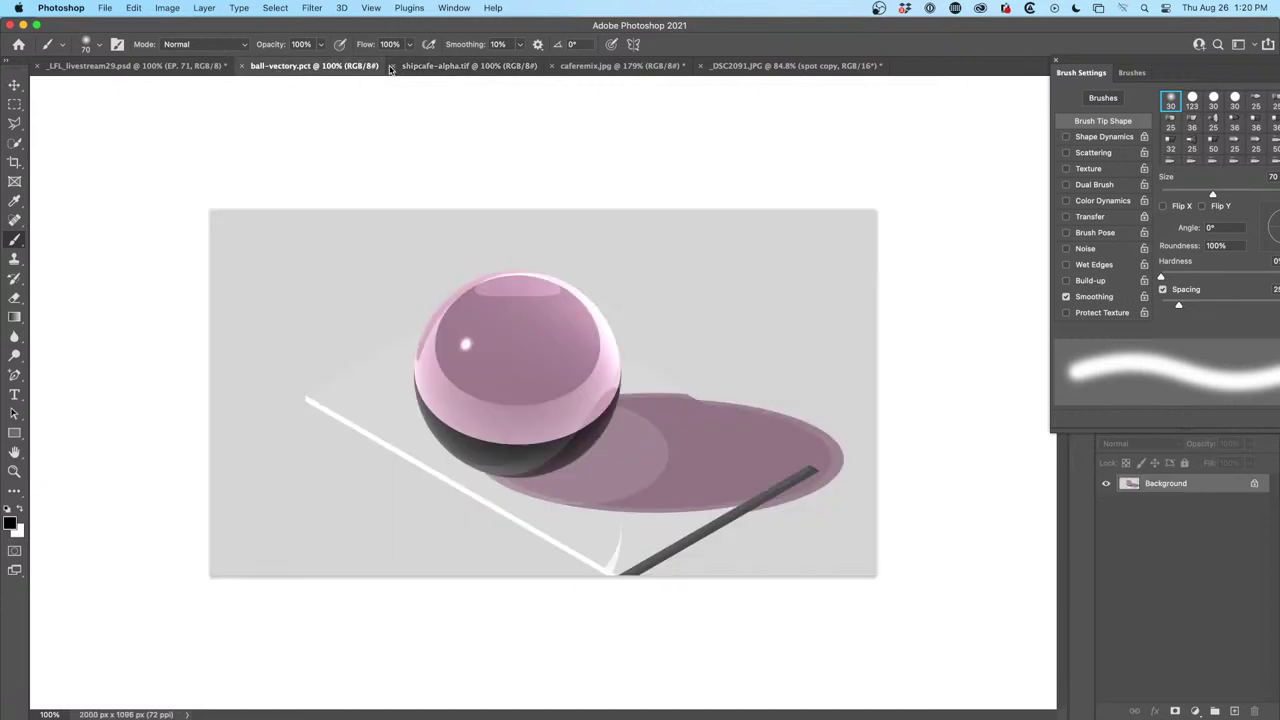
{"action": "left_click", "coordinate": [467, 7]}
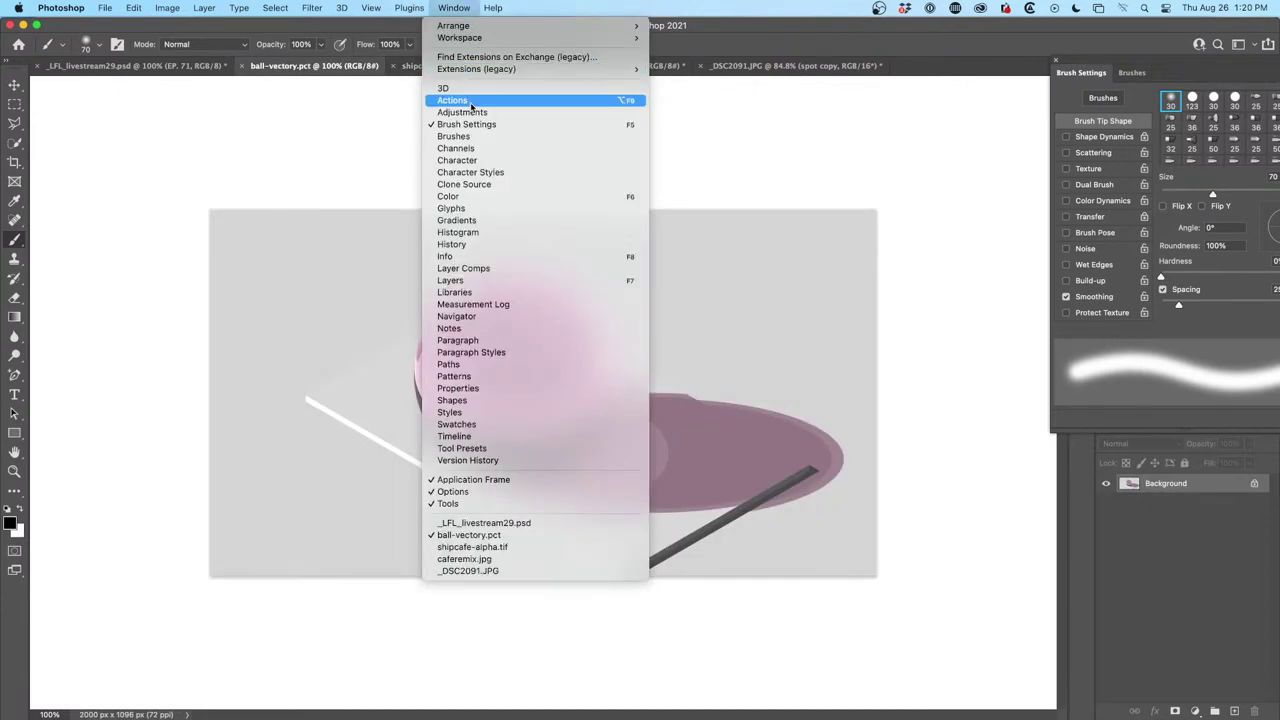
{"action": "mouse_move", "coordinate": [485, 38]}
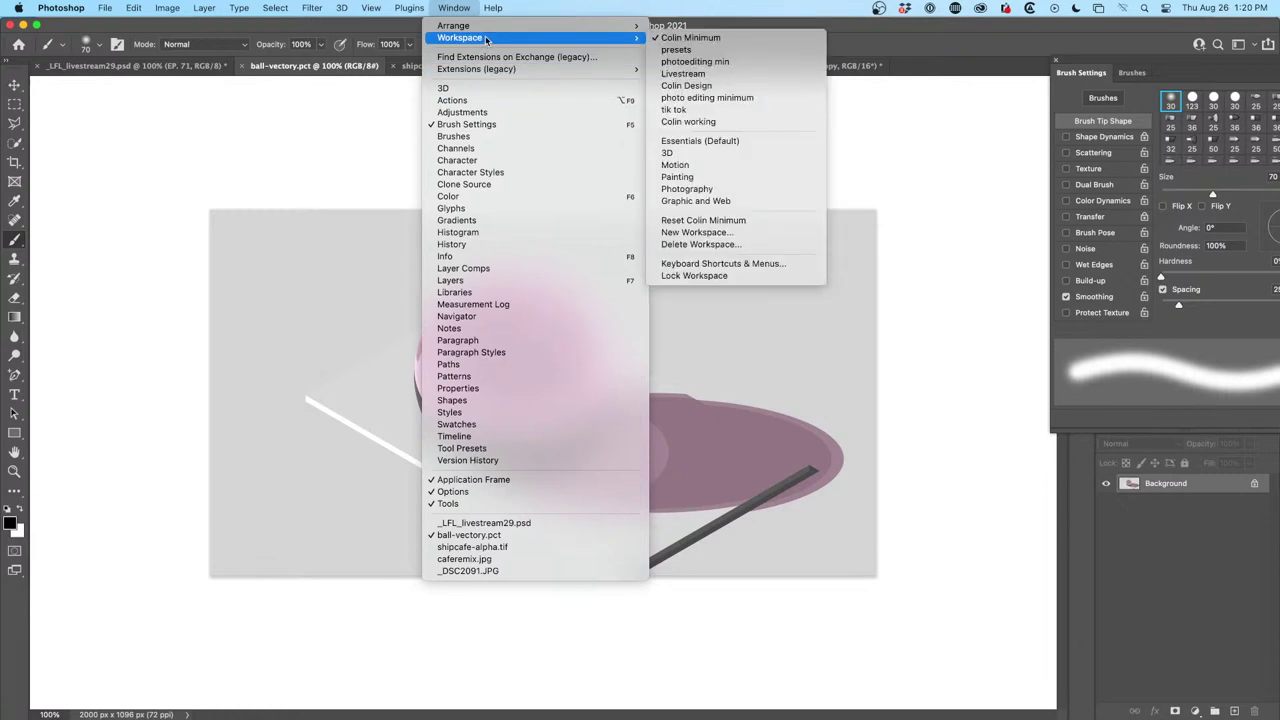
{"action": "mouse_move", "coordinate": [520, 70]}
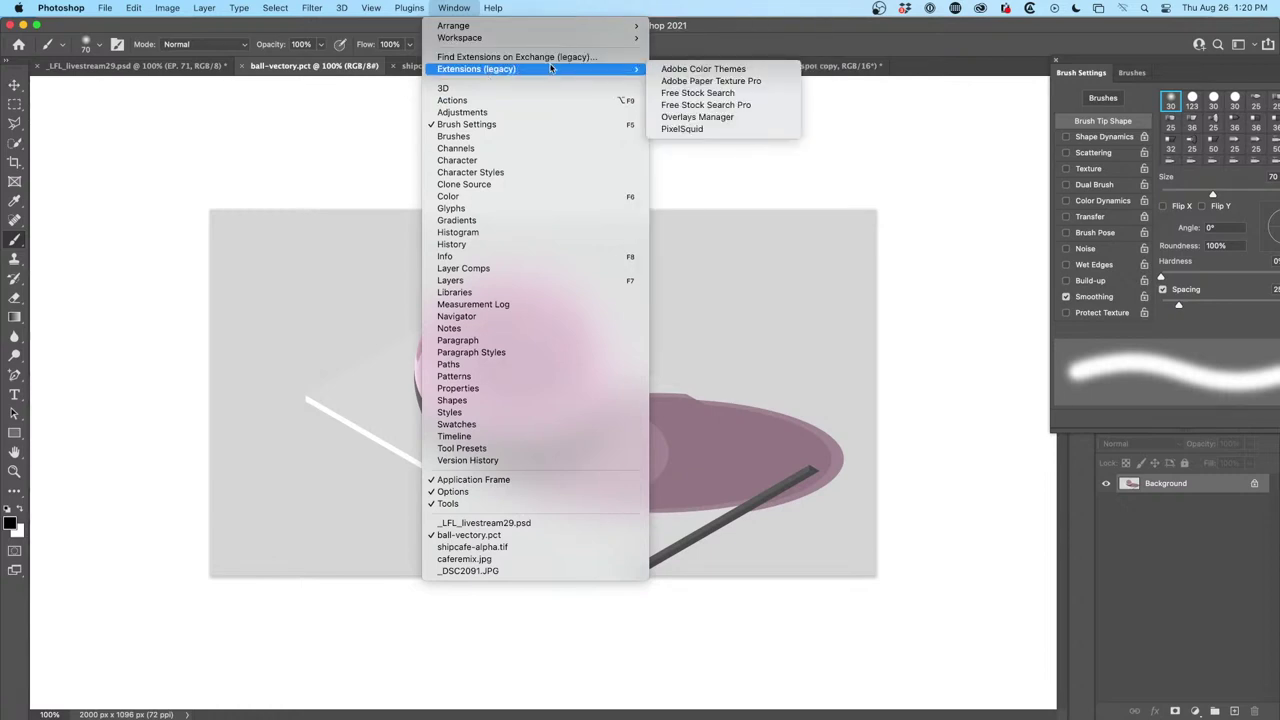
{"action": "left_click", "coordinate": [706, 105]}
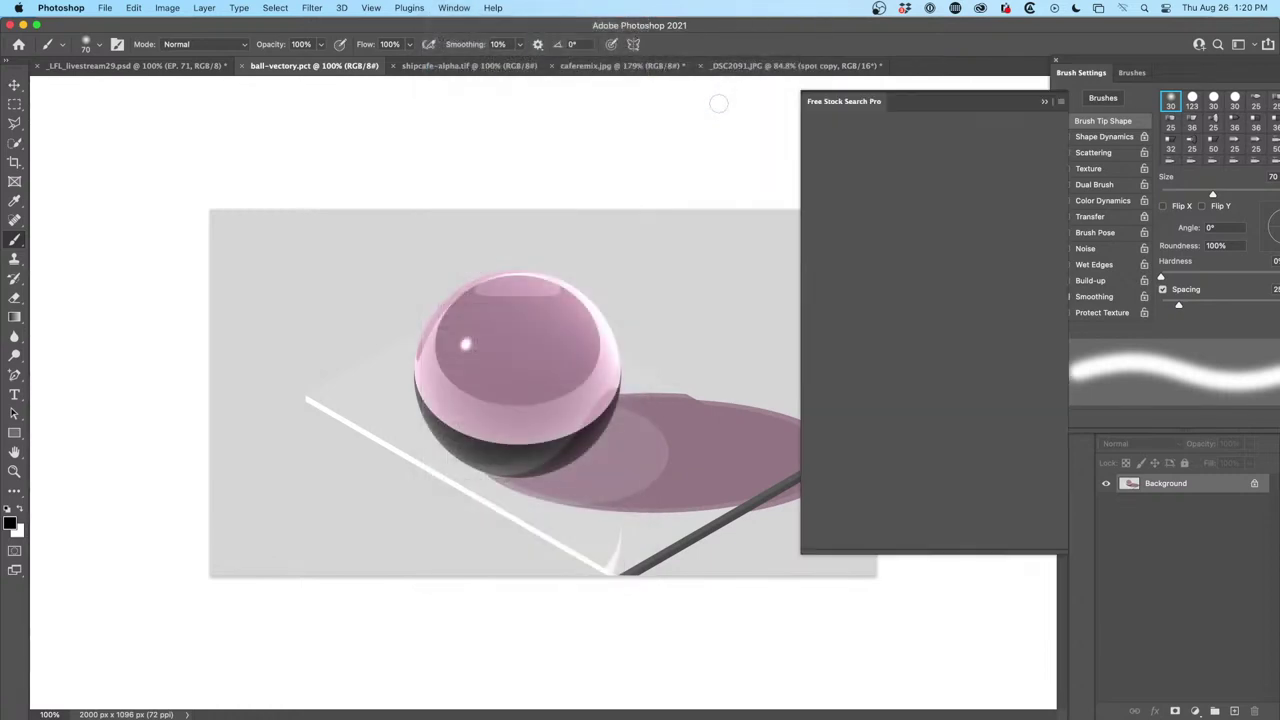
Search the stock photos for "lab", enlarge the extension window and browse for a laboratory background
{"action": "left_click", "coordinate": [873, 120]}
{"action": "type", "text": "lab"}
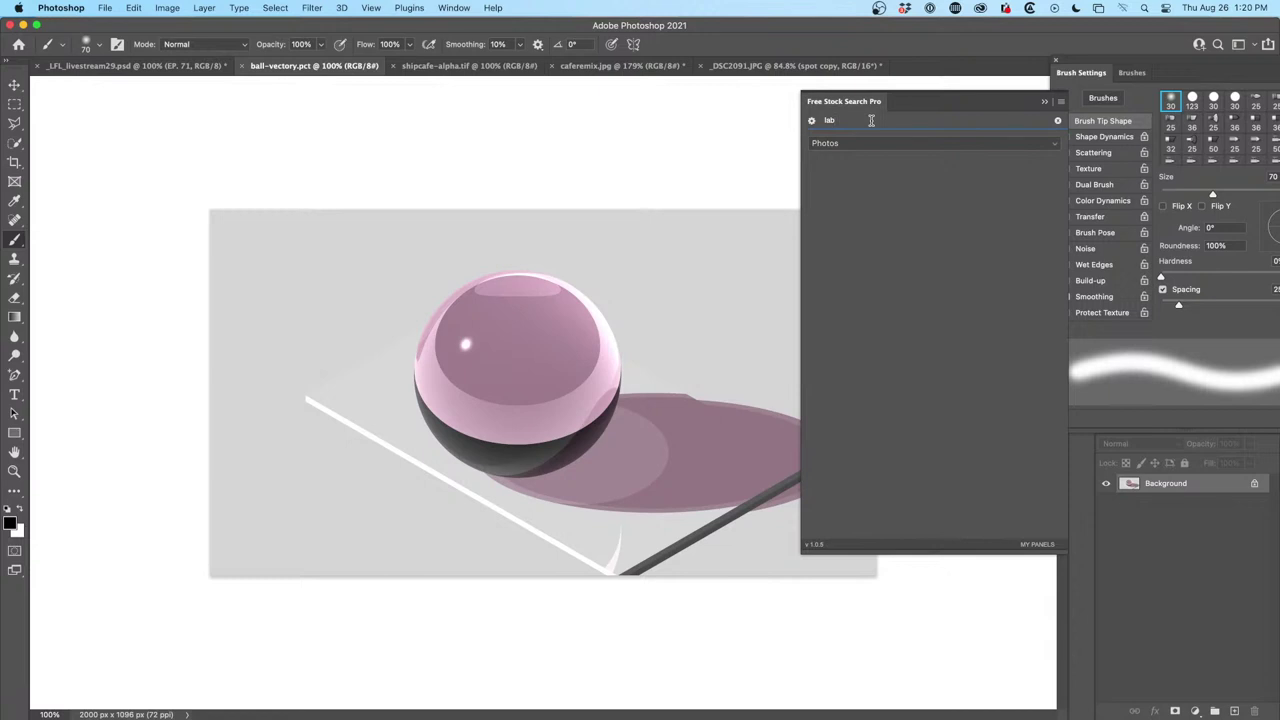
{"action": "key", "text": "Return"}
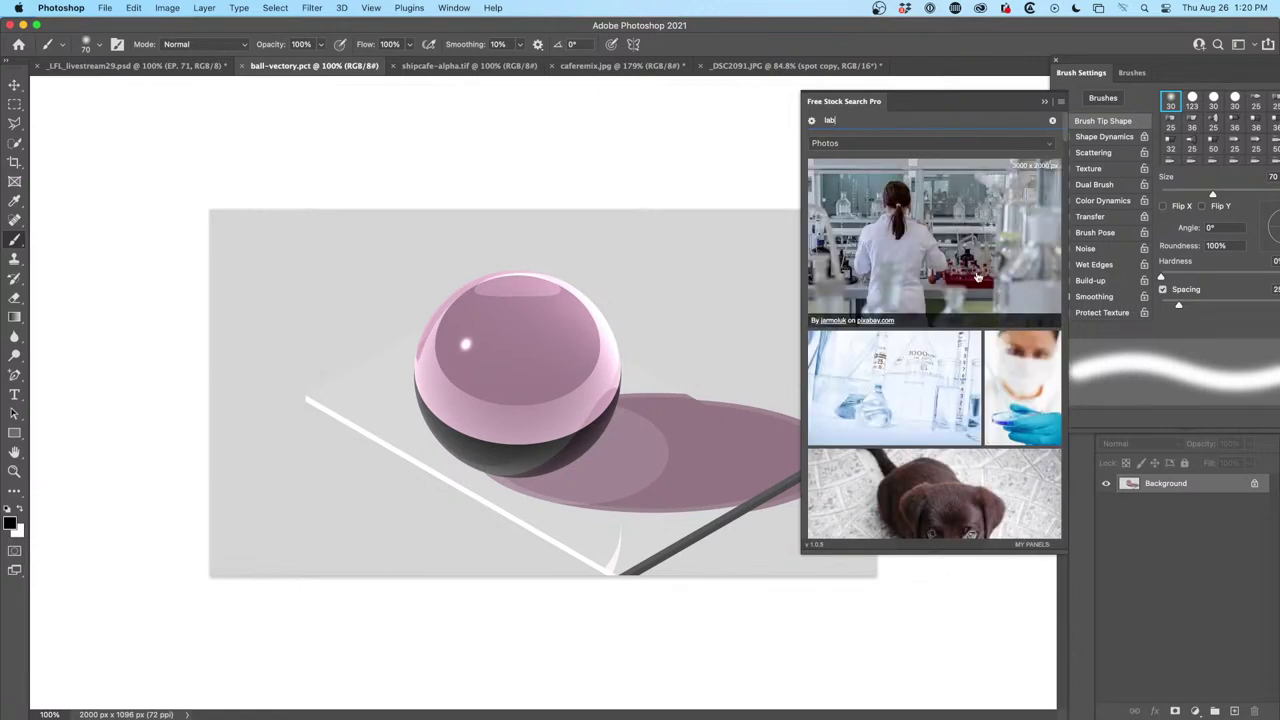
{"action": "scroll", "coordinate": [993, 238], "scroll_direction": "down", "scroll_amount": 10}
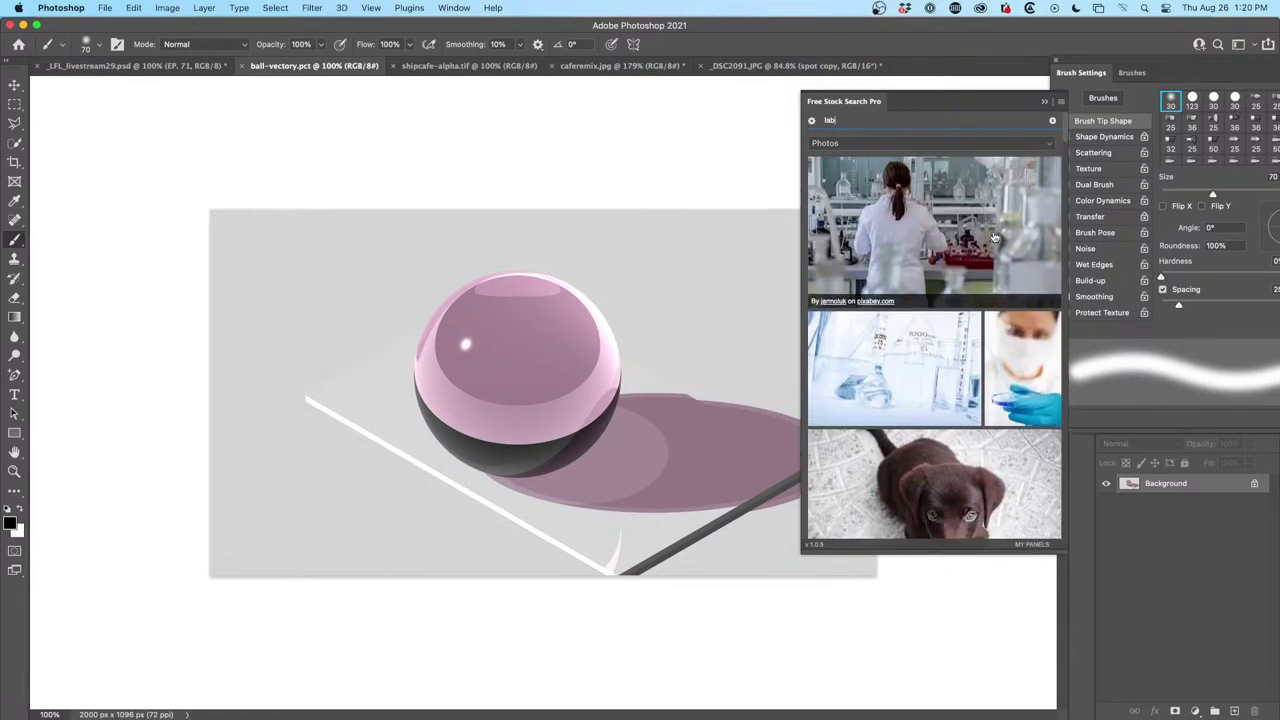
{"action": "scroll", "coordinate": [993, 238], "scroll_direction": "down", "scroll_amount": 12}
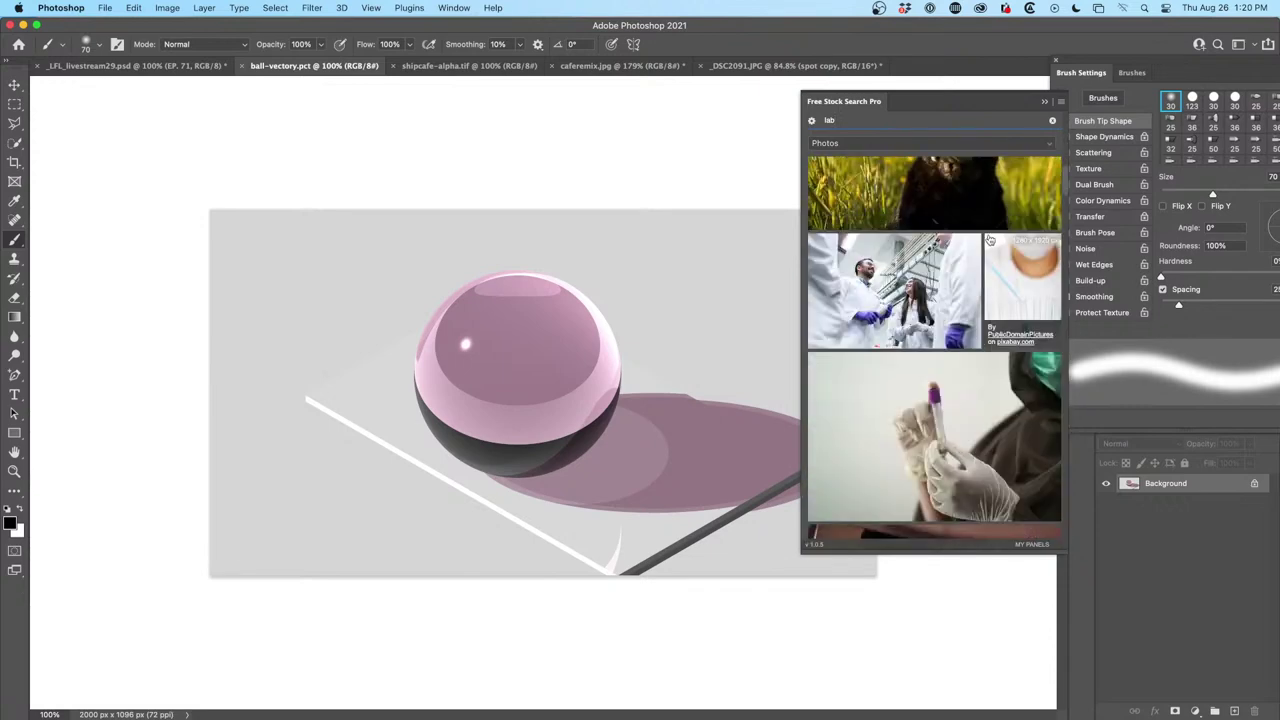
{"action": "scroll", "coordinate": [990, 240], "scroll_direction": "down", "scroll_amount": 12}
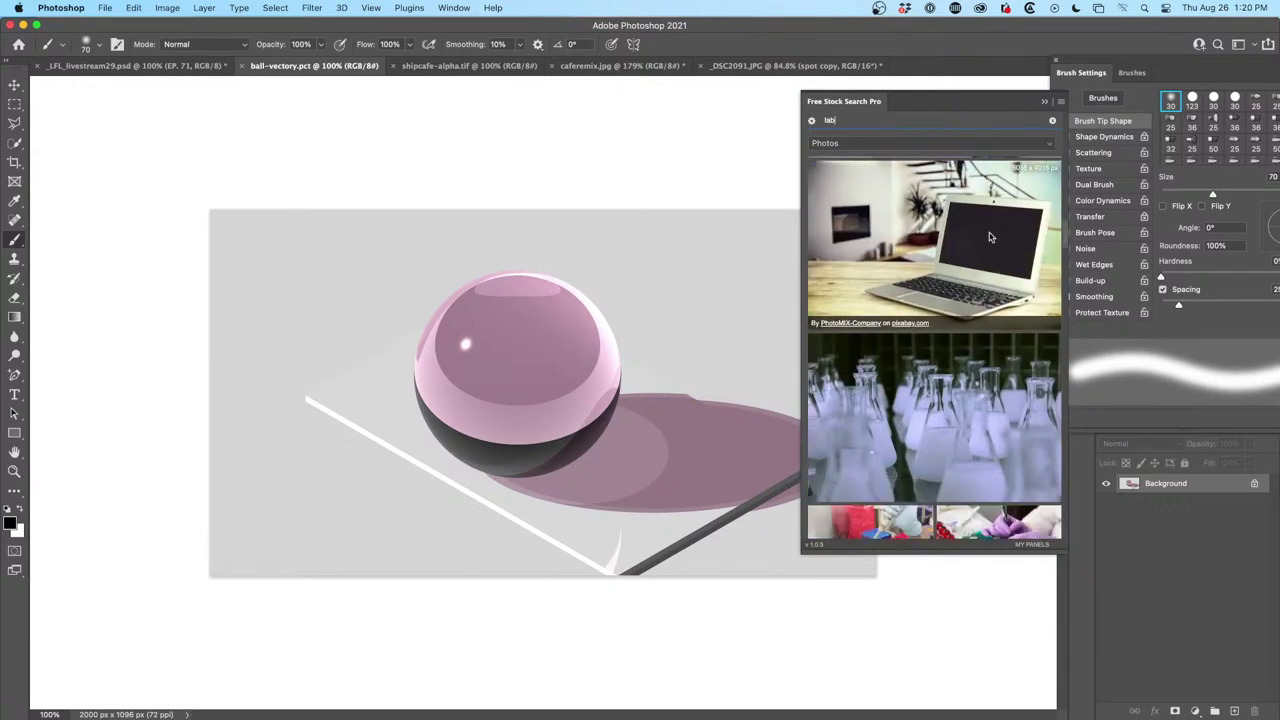
{"action": "left_click_drag", "start_coordinate": [800, 551], "coordinate": [123, 673]}
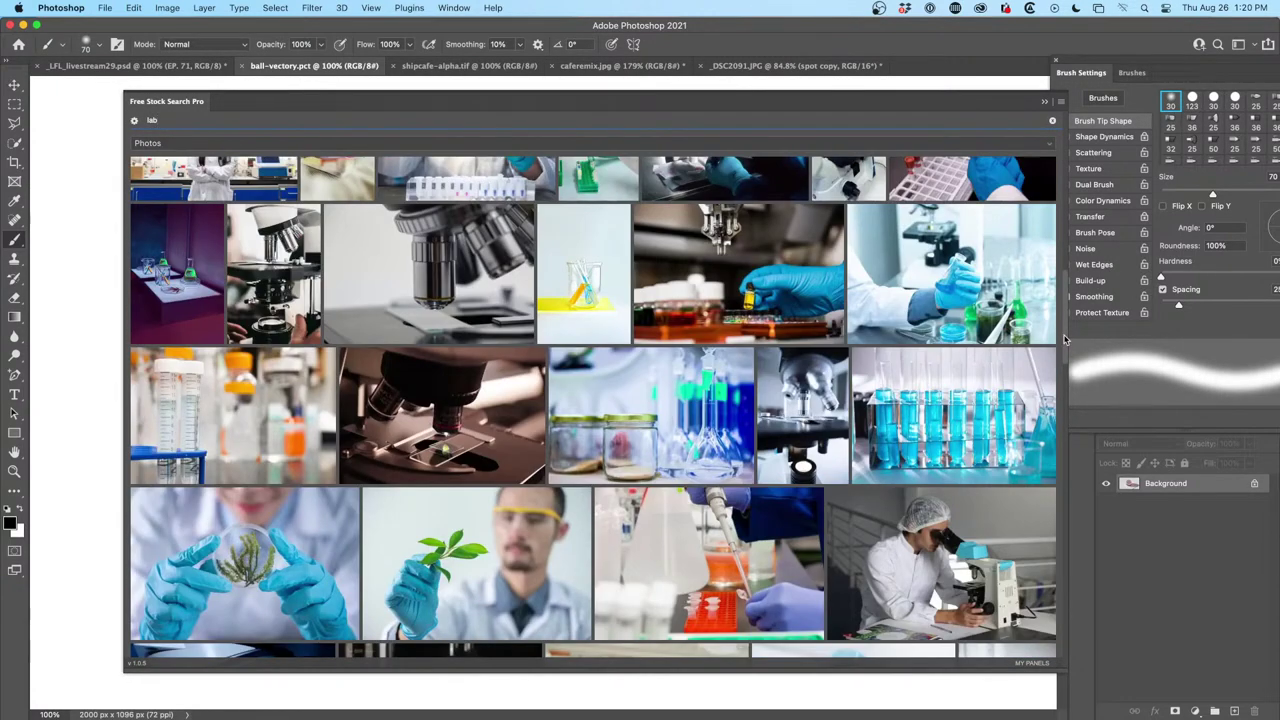
{"action": "left_click_drag", "start_coordinate": [1064, 340], "coordinate": [1056, 545]}
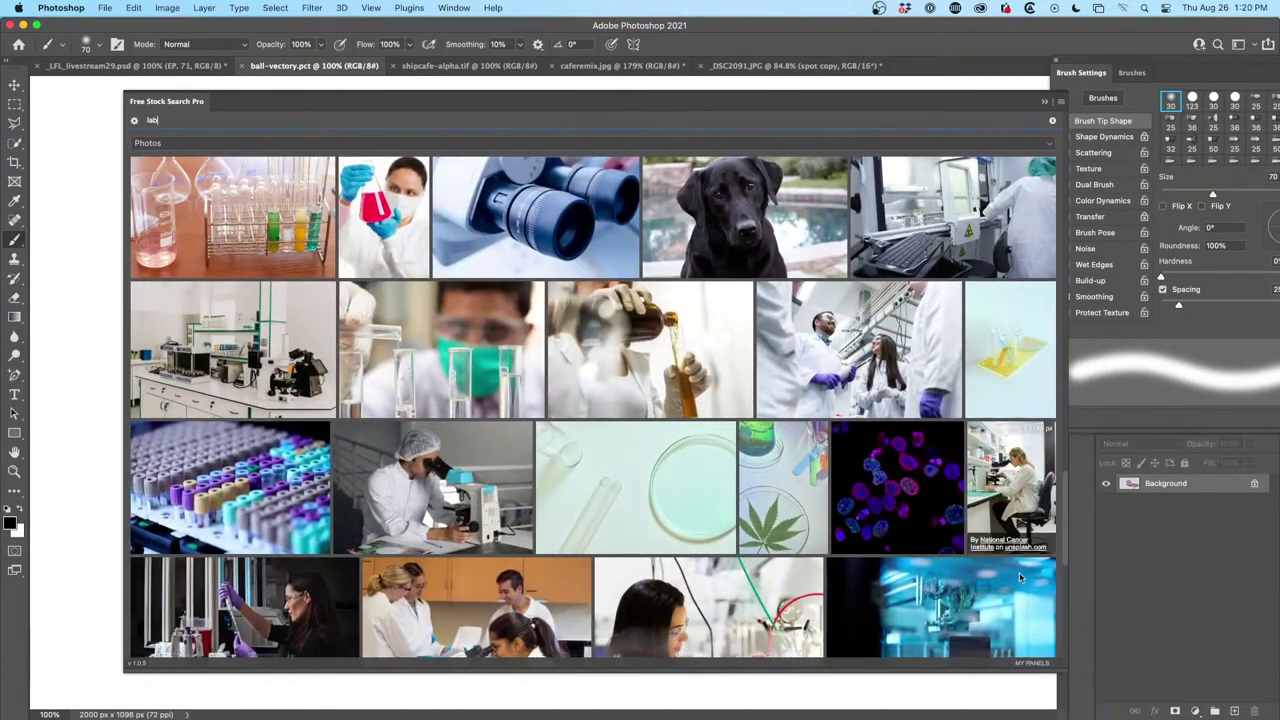
Place the photo of the empty lab with microscopes on a white bench, saving its JPG to the Desktop, and collapse the stock search
{"action": "left_click", "coordinate": [240, 321]}
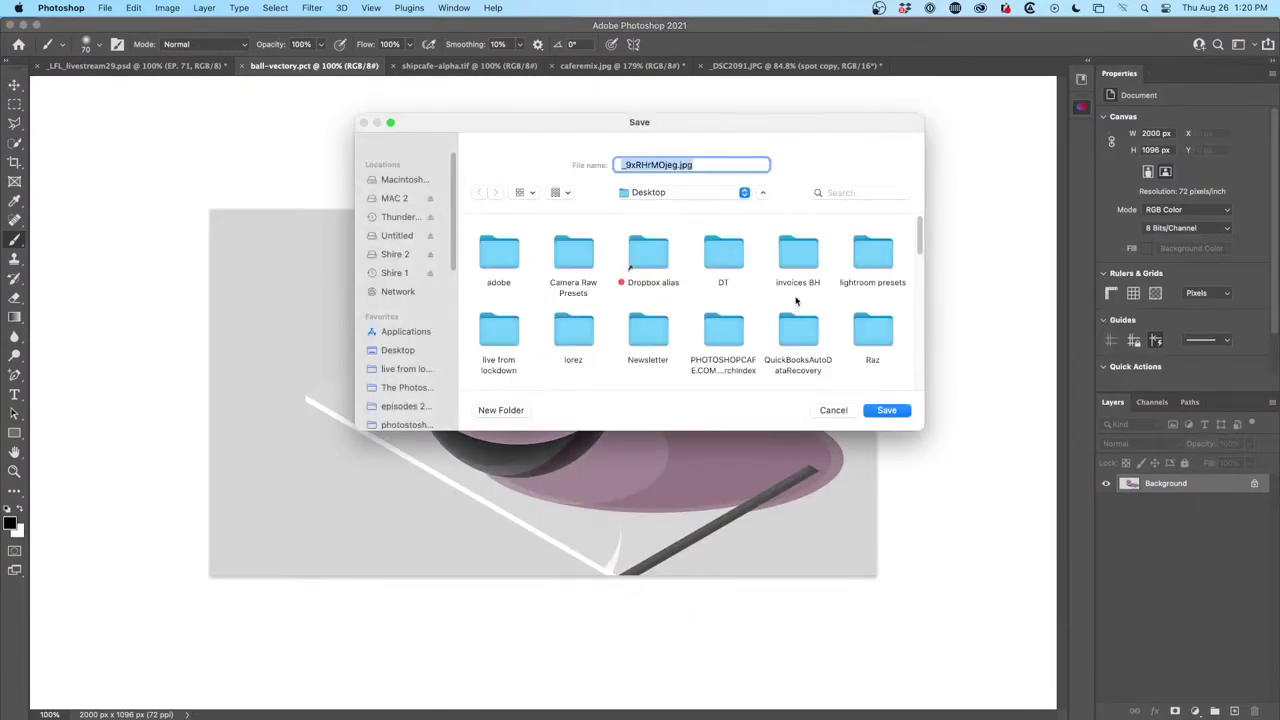
{"action": "left_click", "coordinate": [888, 411]}
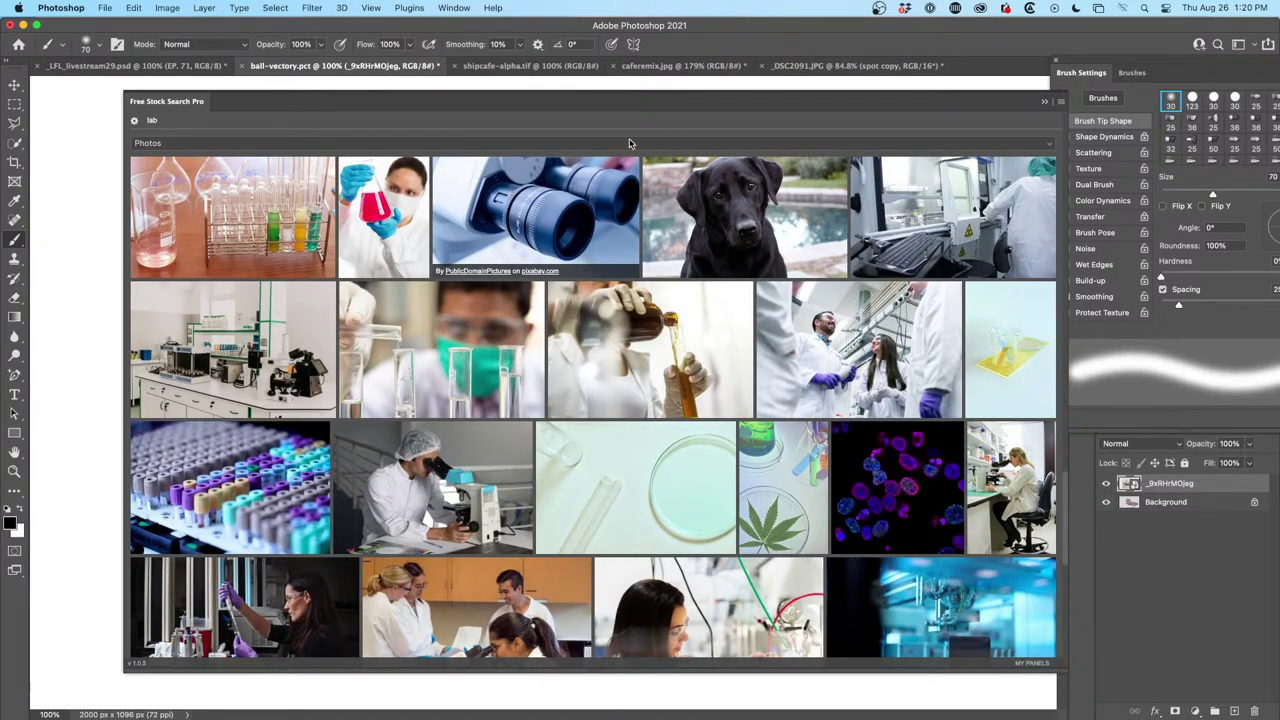
{"action": "left_click", "coordinate": [1045, 102]}
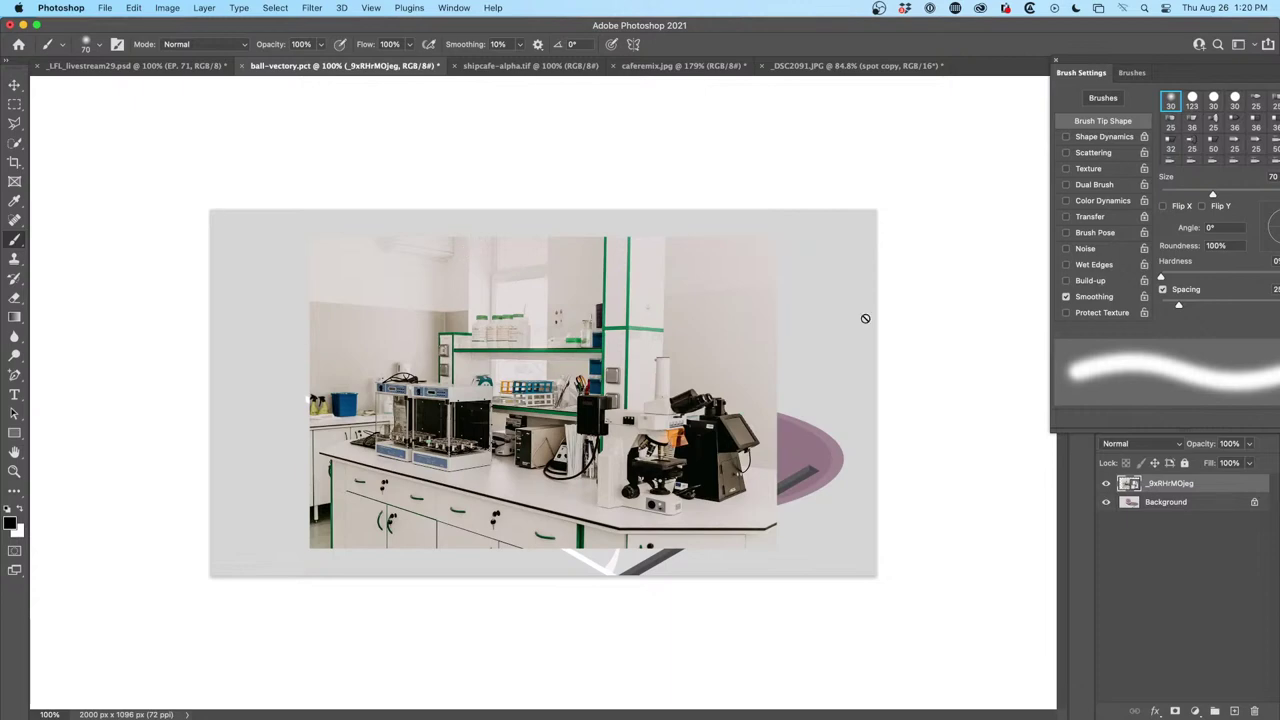
Copy the lab photo layer into the _DSC2091.JPG portrait document with the Move tool, accepting the differing bit depth
{"action": "left_click", "coordinate": [15, 85]}
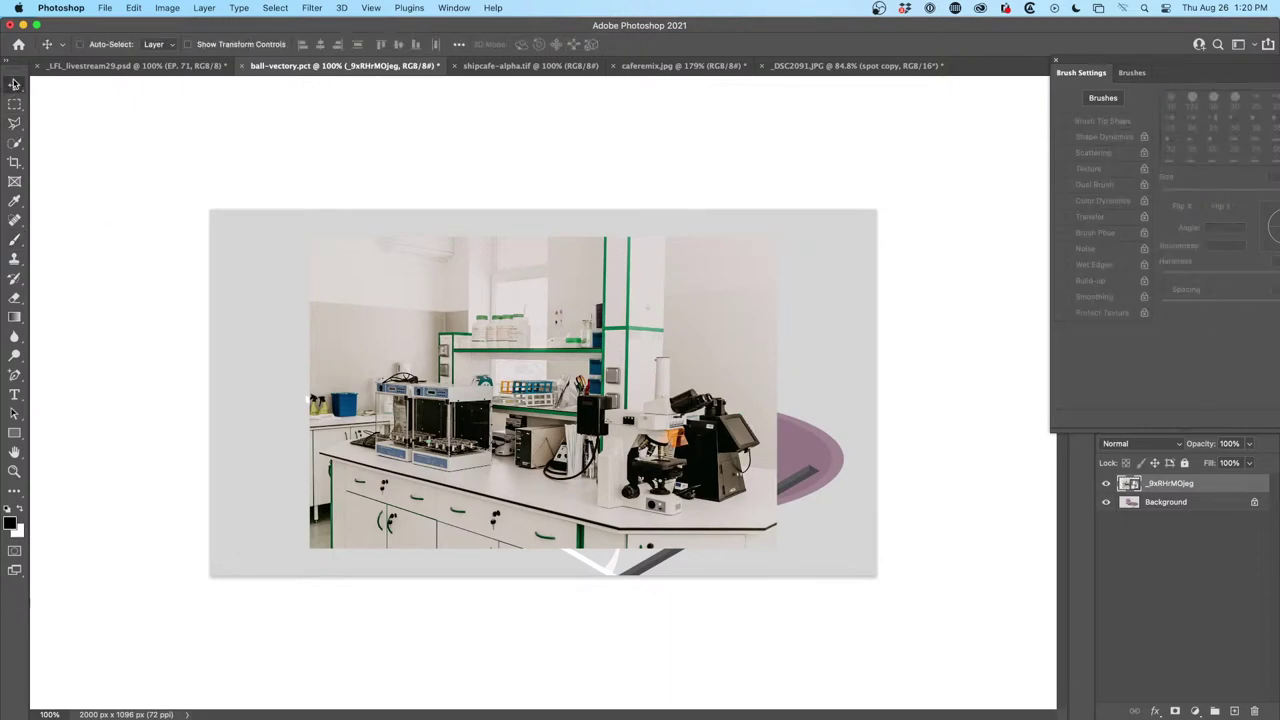
{"action": "left_click_drag", "start_coordinate": [506, 412], "coordinate": [808, 65]}
{"action": "left_click_drag", "start_coordinate": [354, 326], "coordinate": [518, 386]}
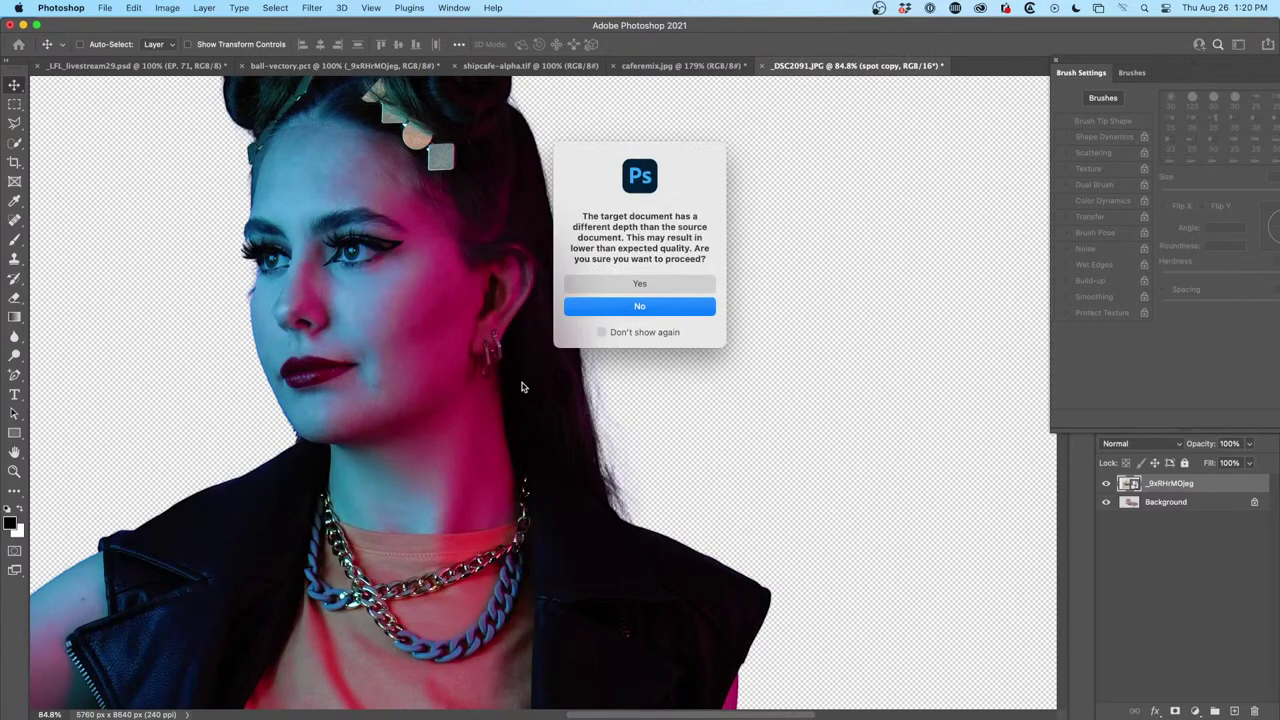
{"action": "left_click", "coordinate": [680, 281]}
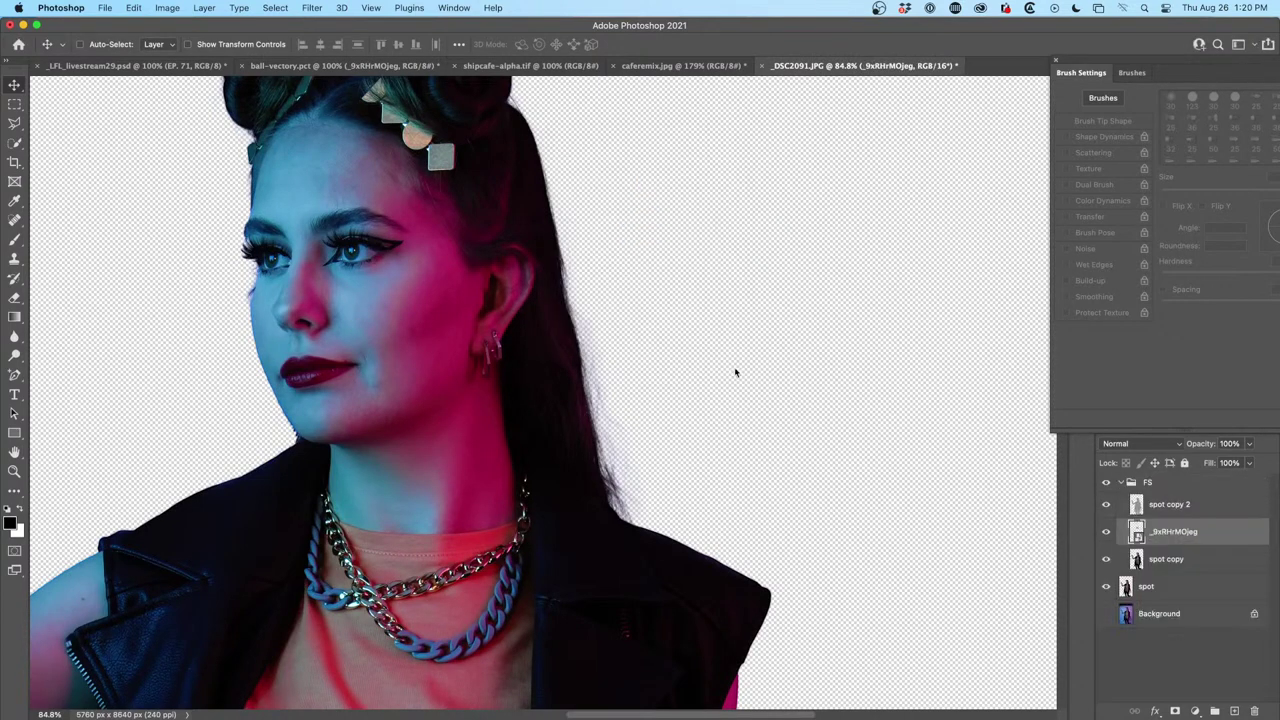
{"action": "key", "text": "super+0"}
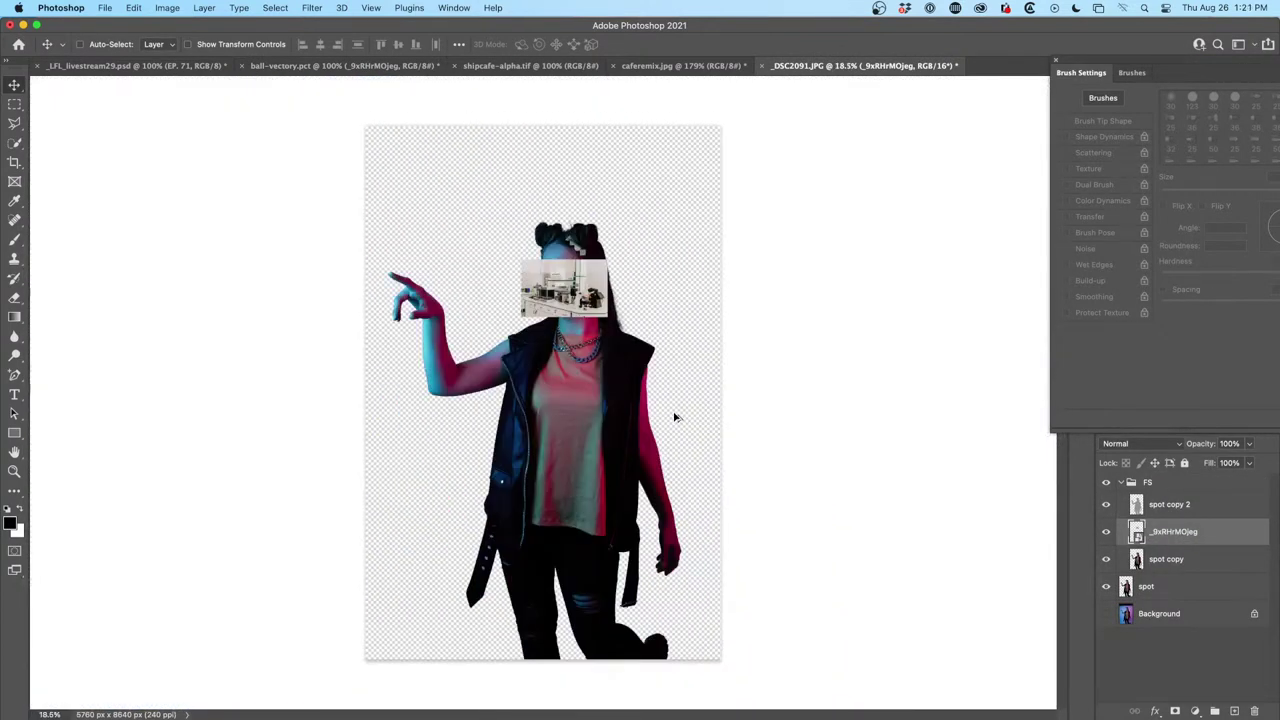
Scale the lab photo to about 182.67% so it extends past both sides of the portrait's canvas, aligned with its upper edge
{"action": "key", "text": "super+0"}
{"action": "key", "text": "super+t"}
{"action": "left_click_drag", "start_coordinate": [538, 256], "coordinate": [358, 100]}
{"action": "left_click_drag", "start_coordinate": [443, 147], "coordinate": [823, 494]}
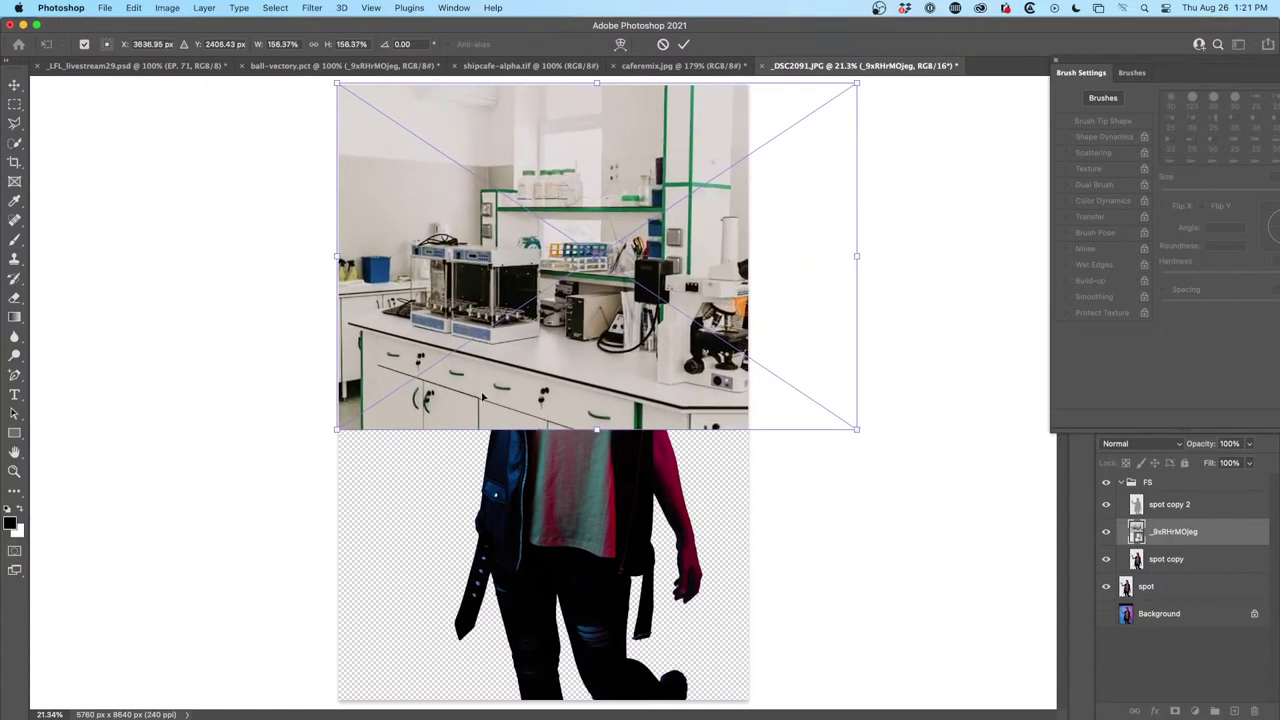
{"action": "left_click_drag", "start_coordinate": [336, 429], "coordinate": [249, 487]}
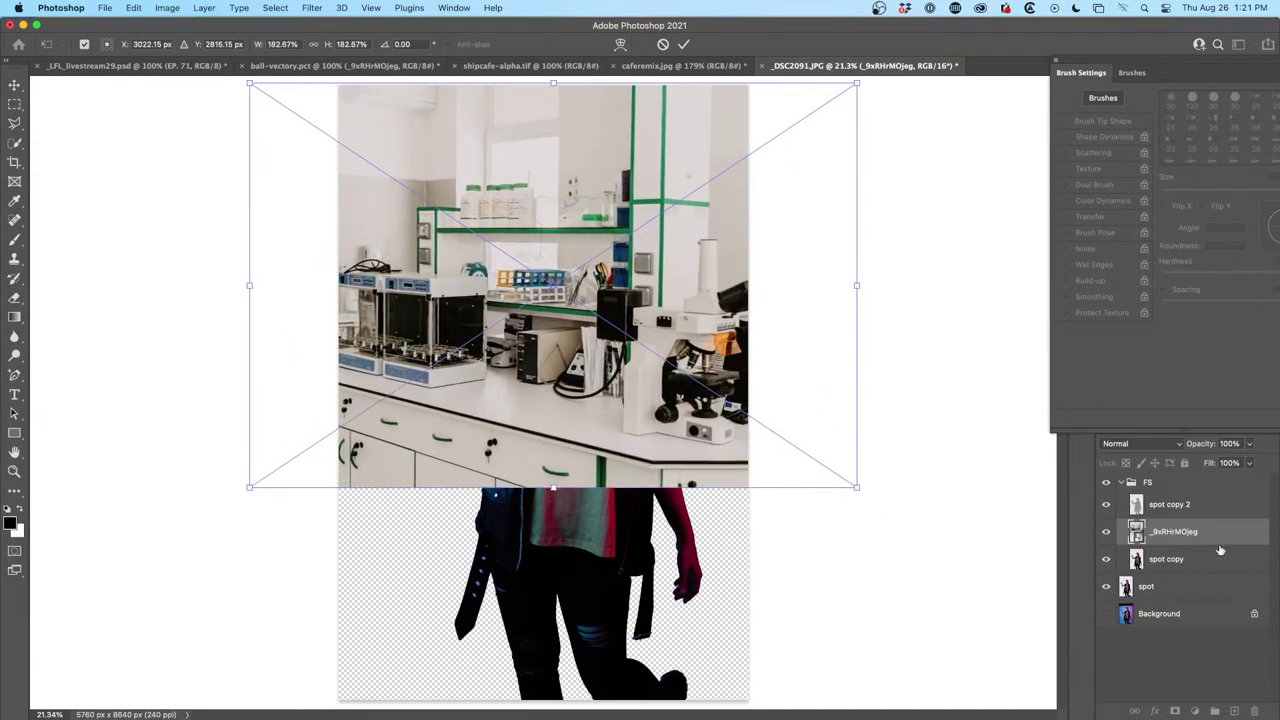
{"action": "key", "text": "Return"}
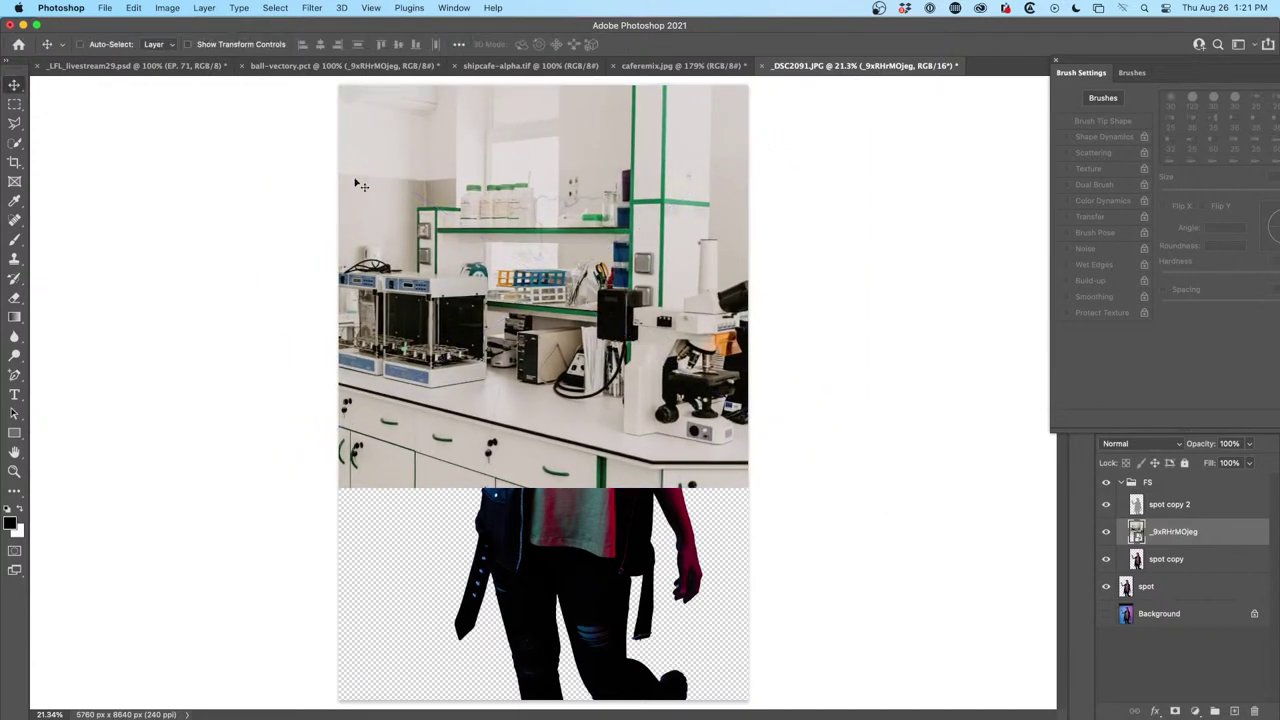
Crop the canvas without a fixed ratio to a landscape frame around the lab photo, about 8554 x 5633 px, keeping cropped pixels
{"action": "left_click", "coordinate": [14, 164]}
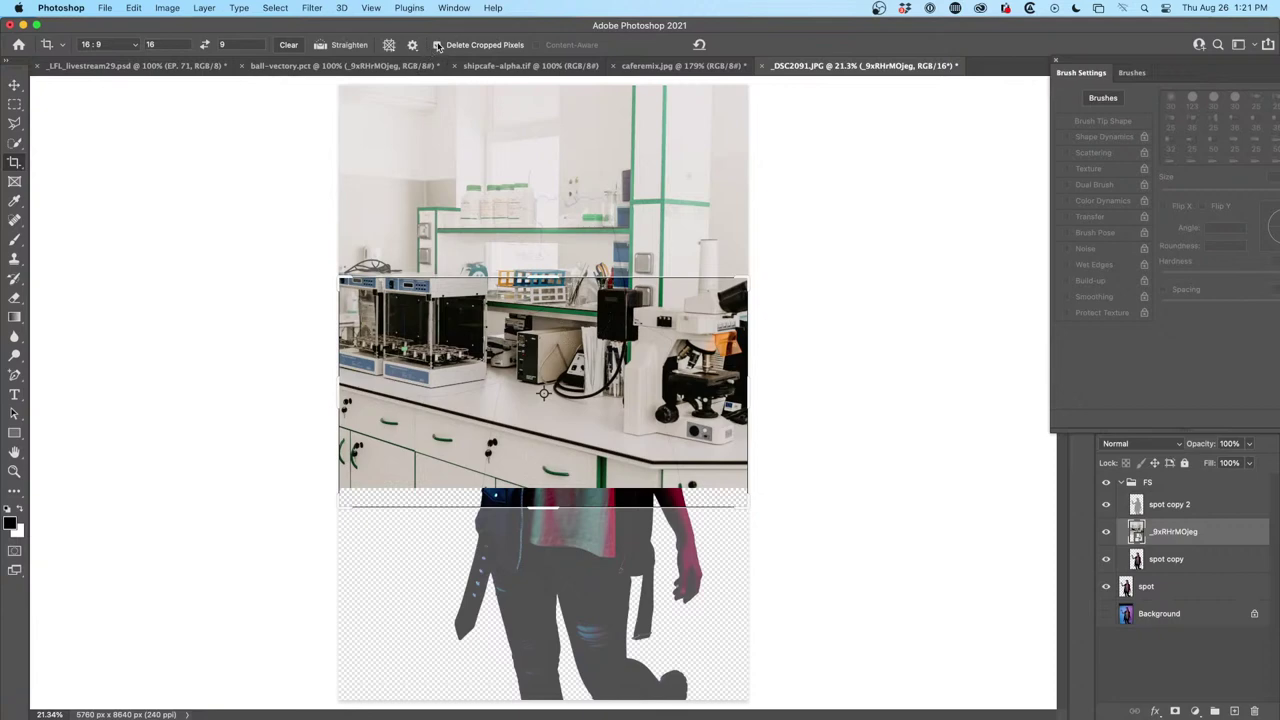
{"action": "left_click_drag", "start_coordinate": [553, 272], "coordinate": [561, 181]}
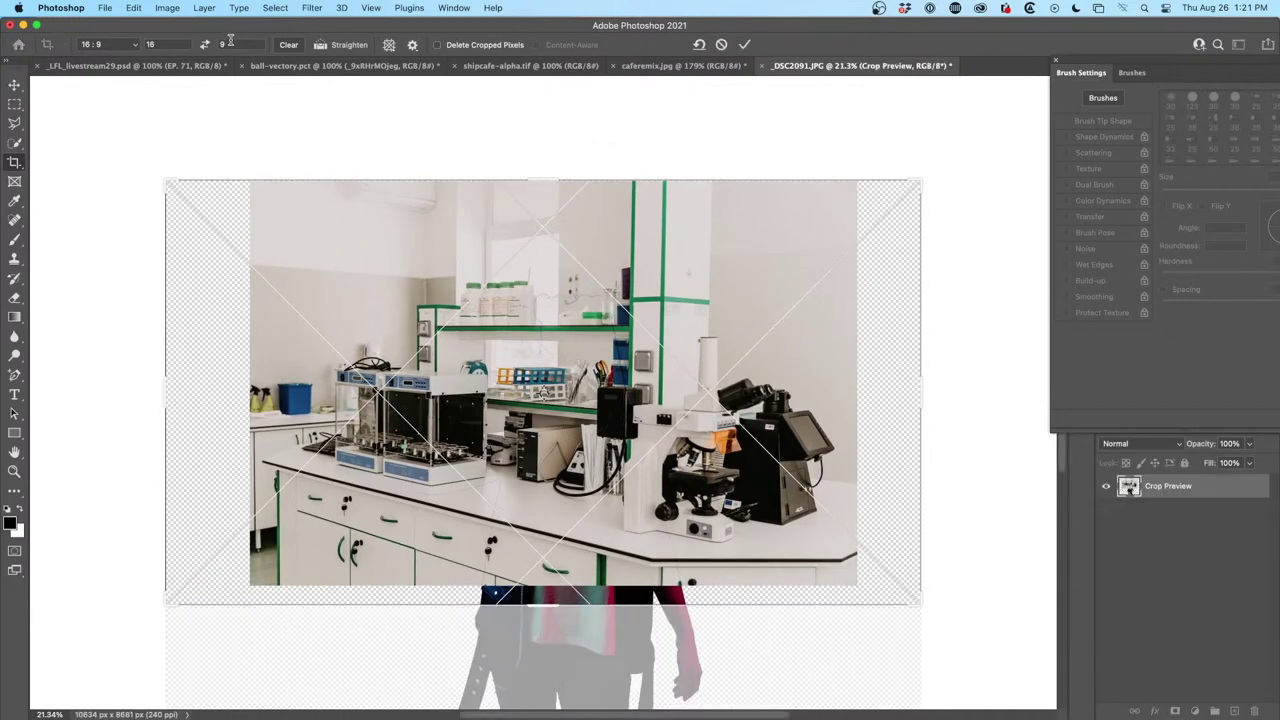
{"action": "left_click", "coordinate": [288, 46]}
{"action": "left_click_drag", "start_coordinate": [160, 392], "coordinate": [208, 392]}
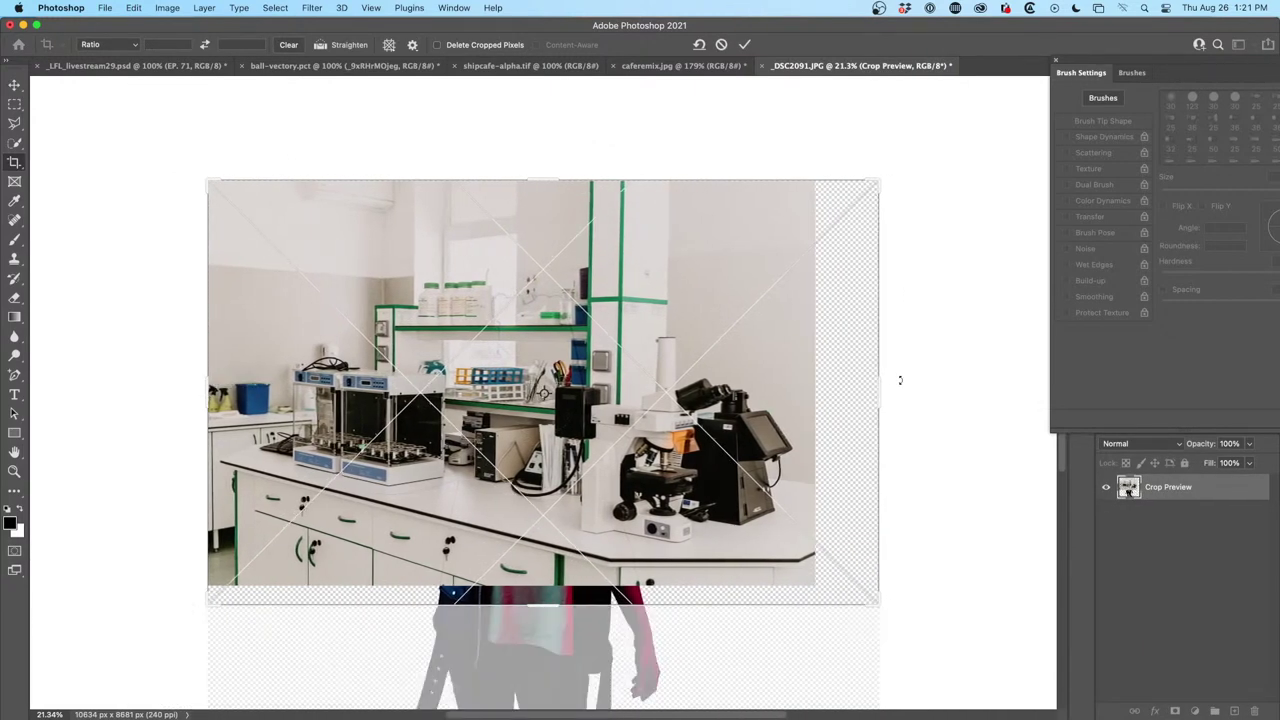
{"action": "left_click_drag", "start_coordinate": [878, 380], "coordinate": [849, 380]}
{"action": "left_click_drag", "start_coordinate": [553, 606], "coordinate": [550, 592]}
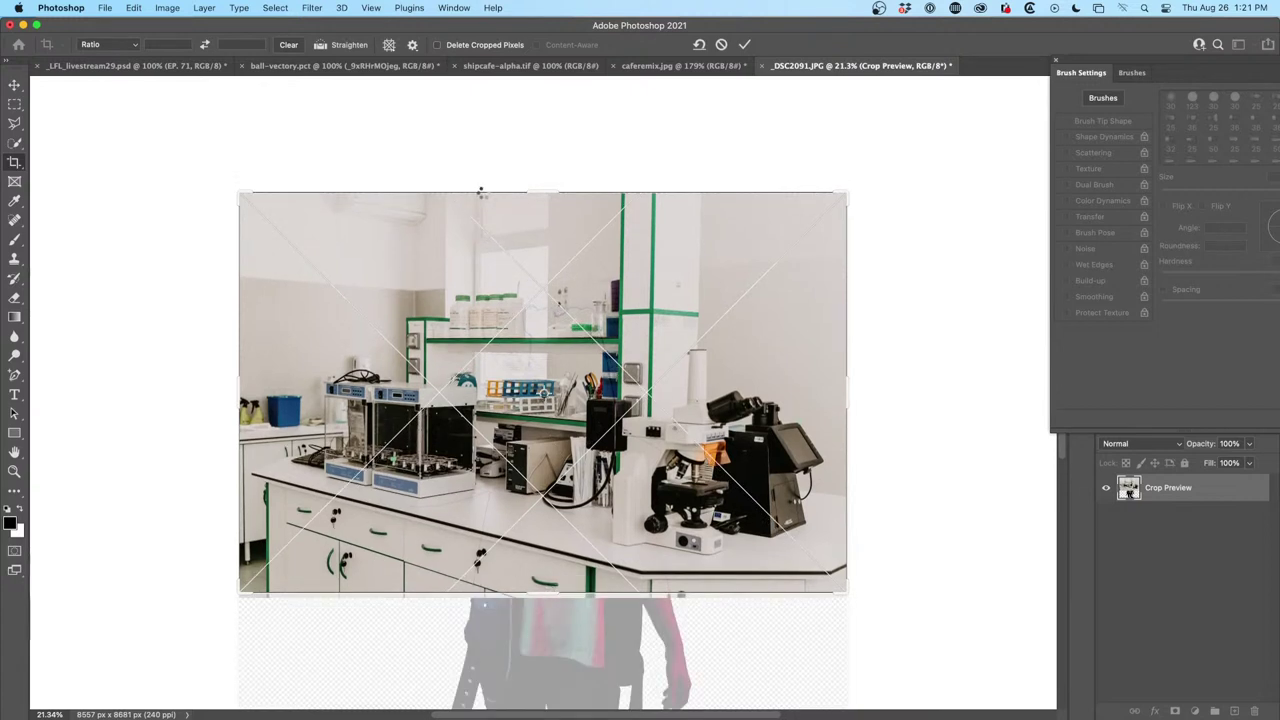
{"action": "key", "text": "Return"}
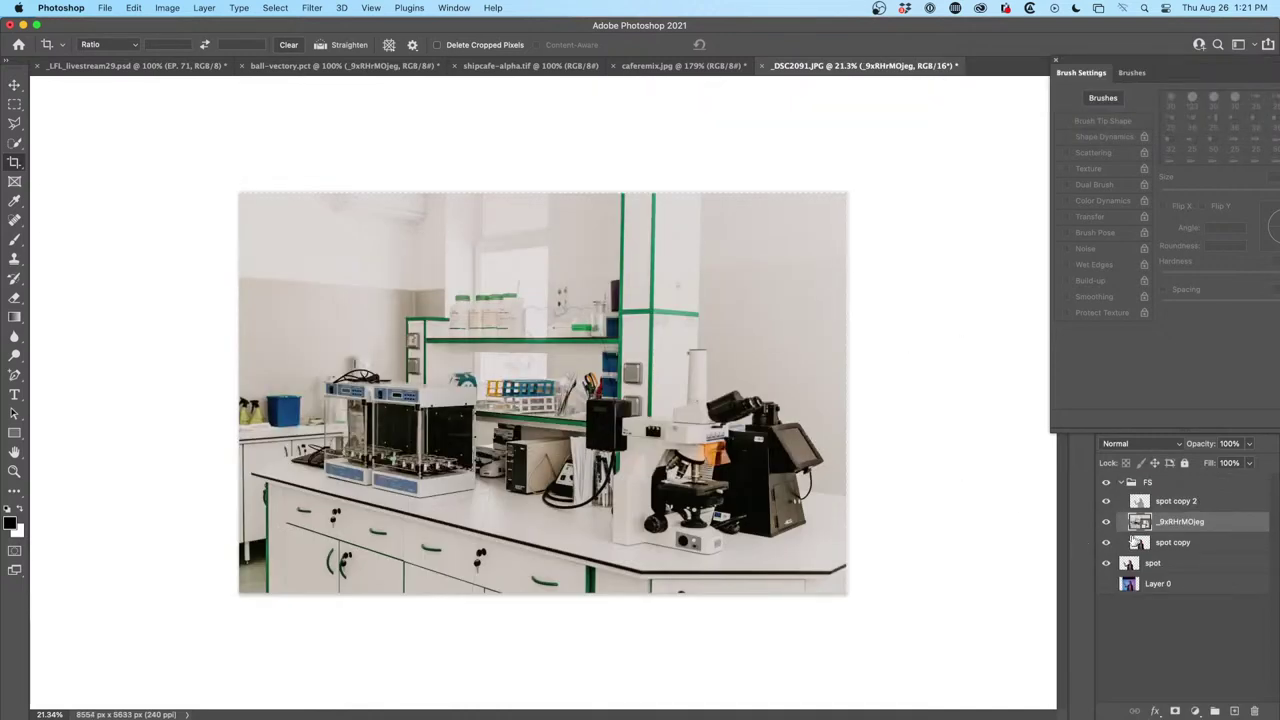
Place the lab photo layer beneath the spot layer and apply a Gaussian Blur with a radius of 117.8 pixels
{"action": "left_click_drag", "start_coordinate": [1190, 522], "coordinate": [1195, 569]}
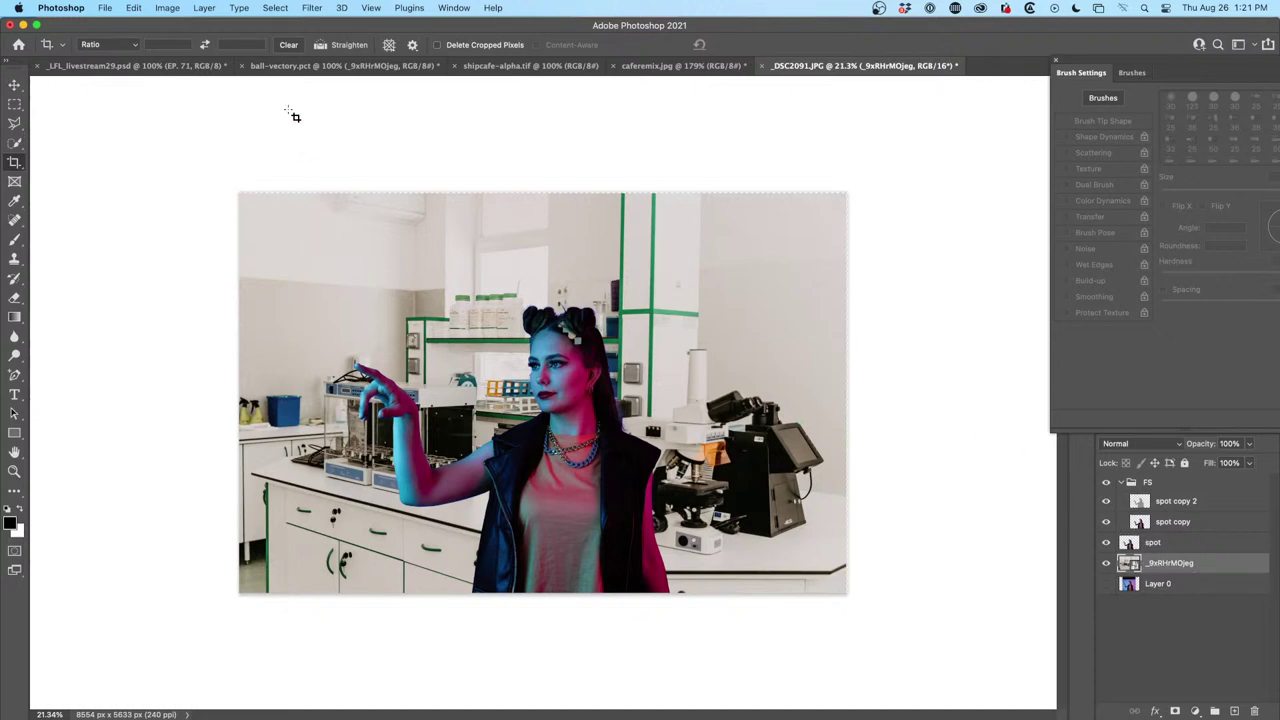
{"action": "left_click", "coordinate": [311, 7]}
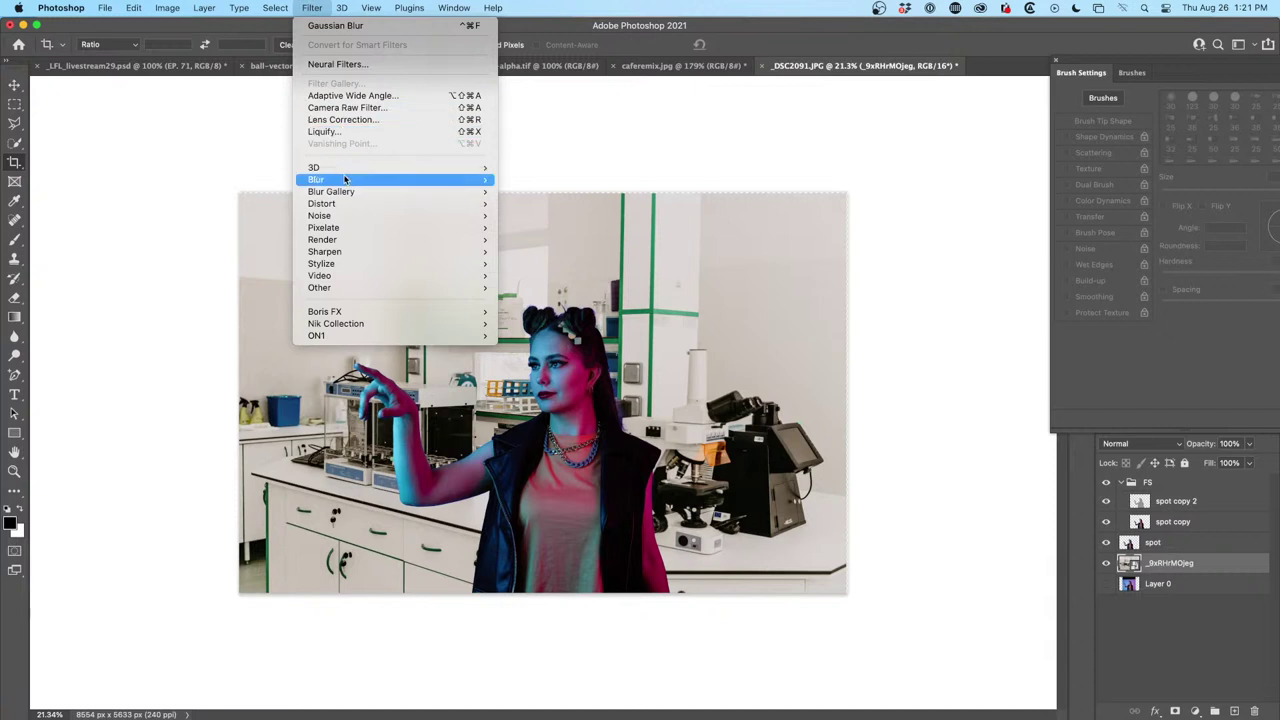
{"action": "mouse_move", "coordinate": [455, 180]}
{"action": "left_click", "coordinate": [547, 228]}
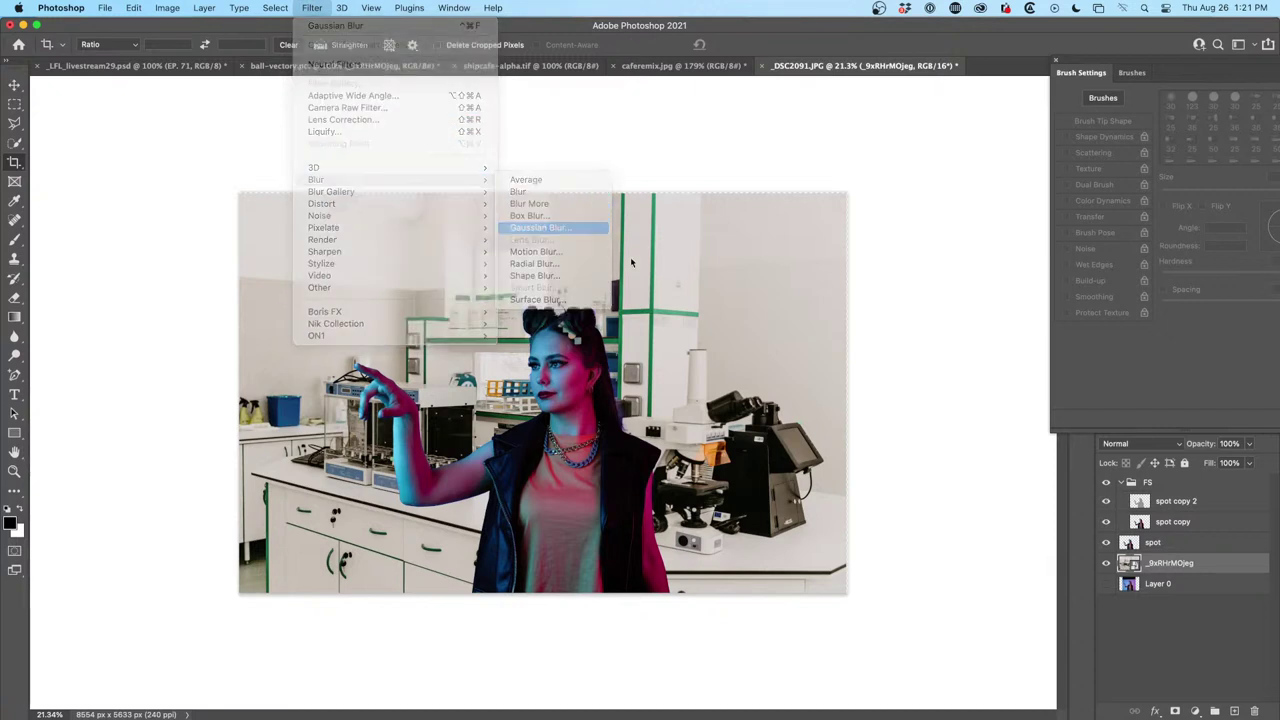
{"action": "left_click_drag", "start_coordinate": [829, 322], "coordinate": [891, 318]}
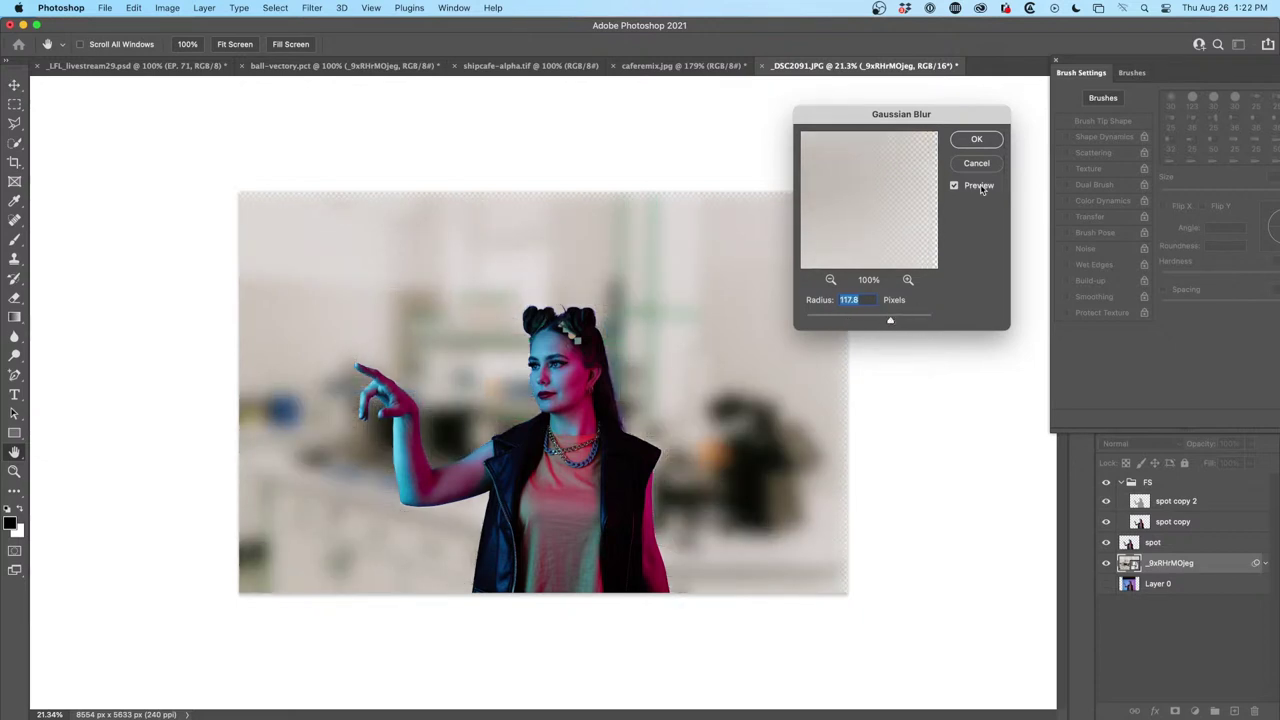
{"action": "left_click", "coordinate": [982, 145]}
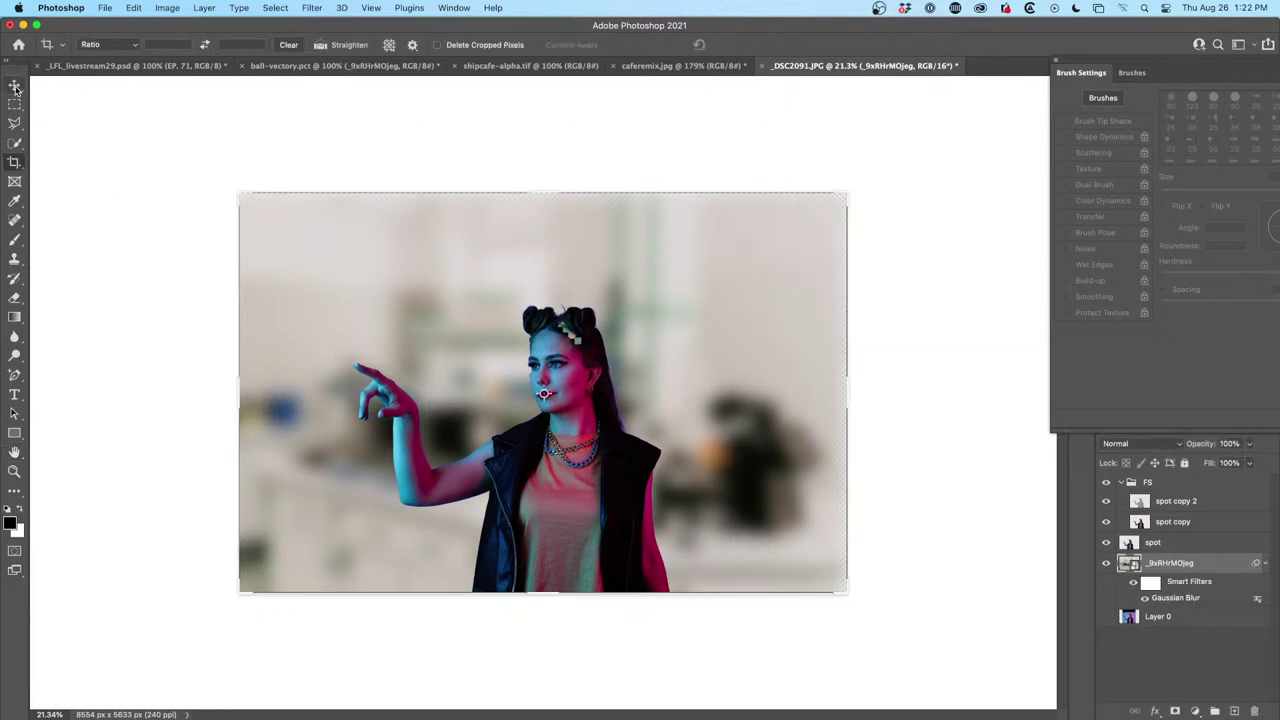
Enlarge the blurred lab photo to about 194.4% so its soft edges fall outside the canvas
{"action": "key", "text": "super+t"}
{"action": "left_click", "coordinate": [692, 287]}
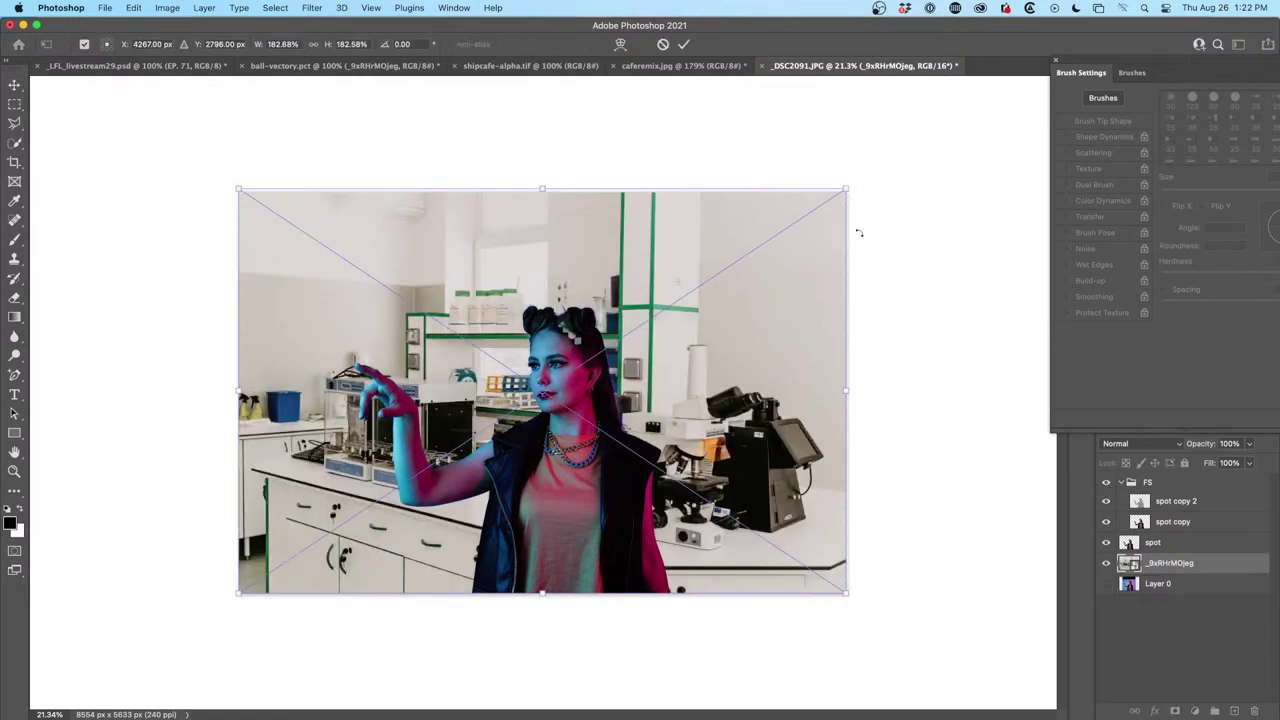
{"action": "left_click_drag", "start_coordinate": [850, 186], "coordinate": [886, 158]}
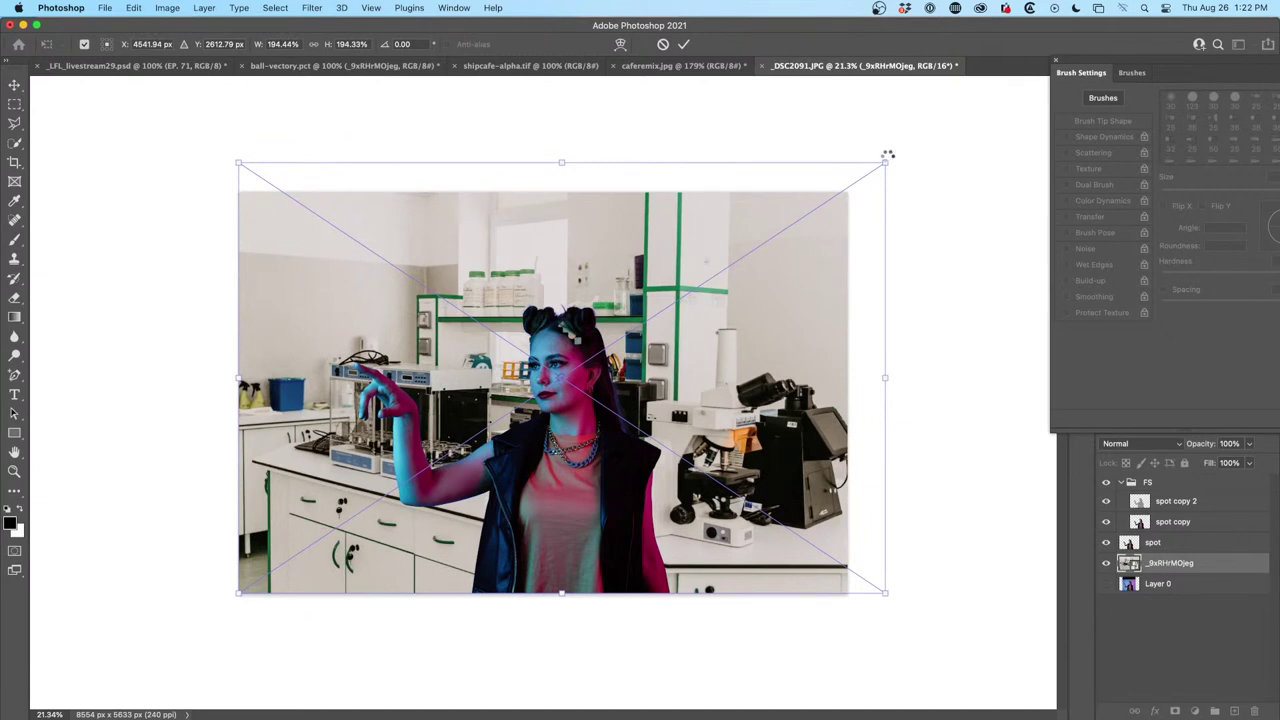
{"action": "key", "text": "Return"}
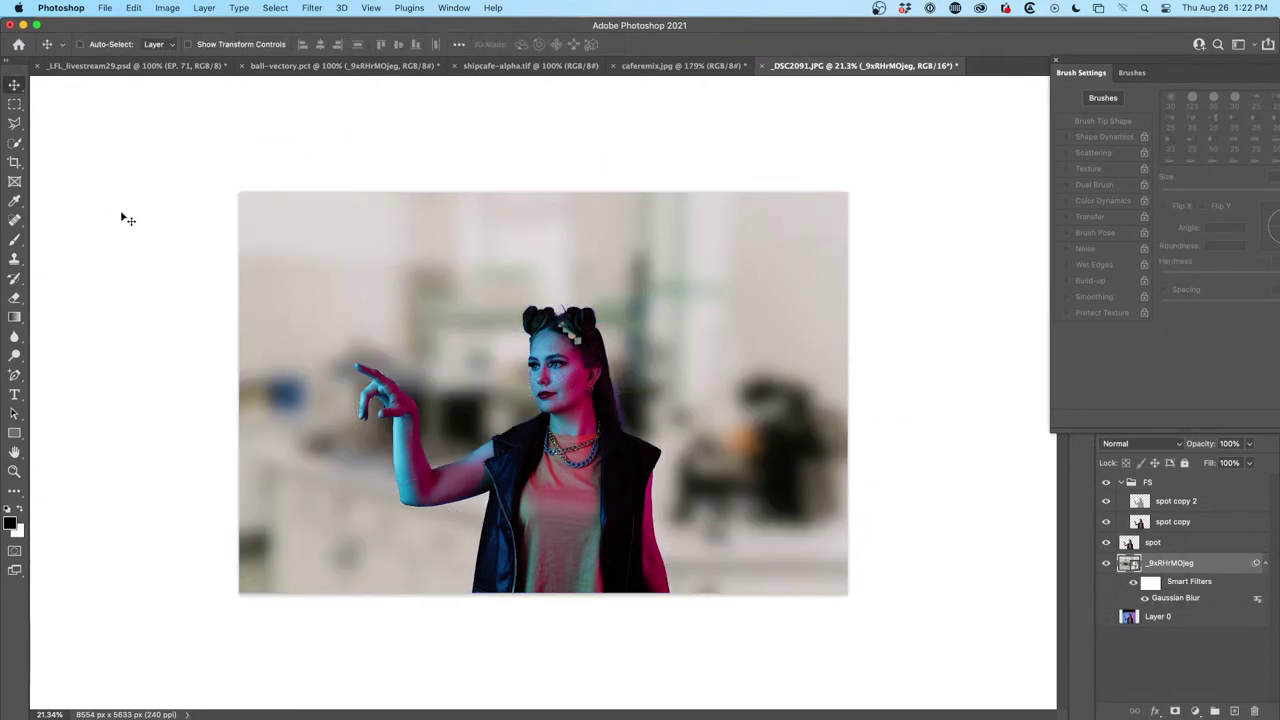
Group the FS group and the spot layer together and name the new group hero
{"action": "left_click", "coordinate": [575, 368], "text": "super"}
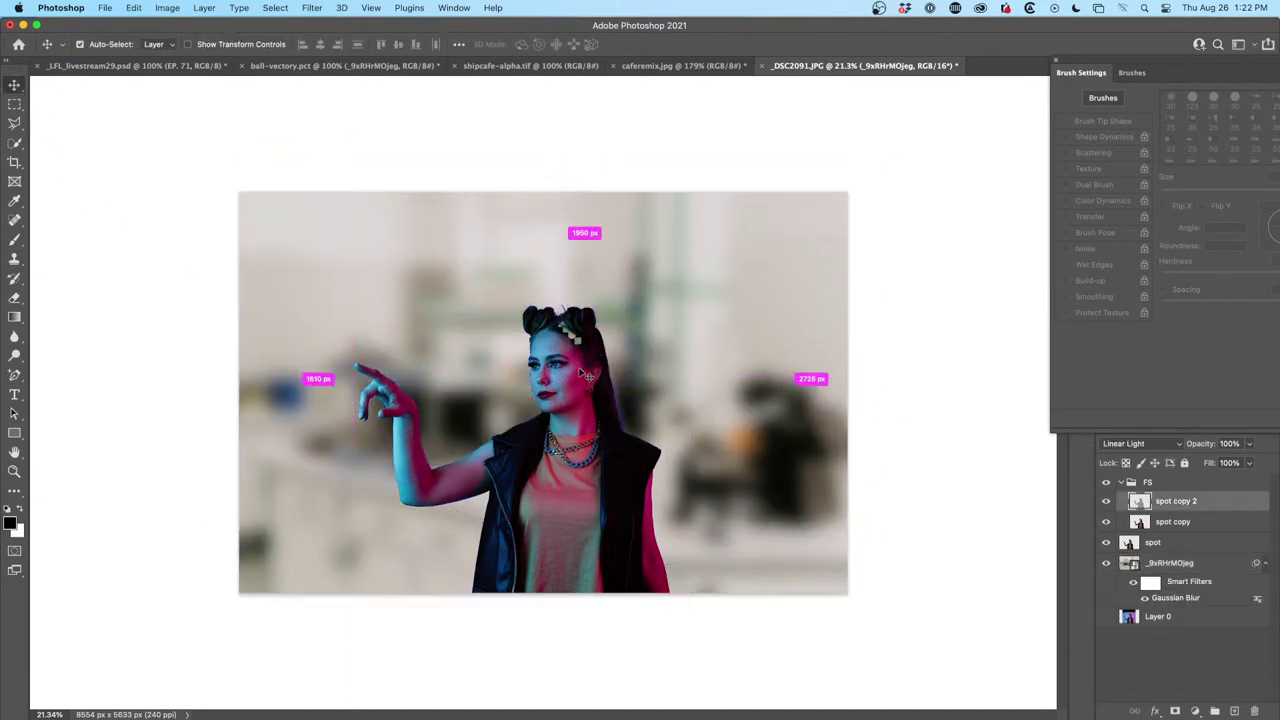
{"action": "mouse_move", "coordinate": [561, 376]}
{"action": "left_mouse_down"}
{"action": "mouse_move", "coordinate": [644, 318]}
{"action": "mouse_move", "coordinate": [666, 363]}
{"action": "mouse_move", "coordinate": [1145, 513]}
{"action": "left_mouse_up"}
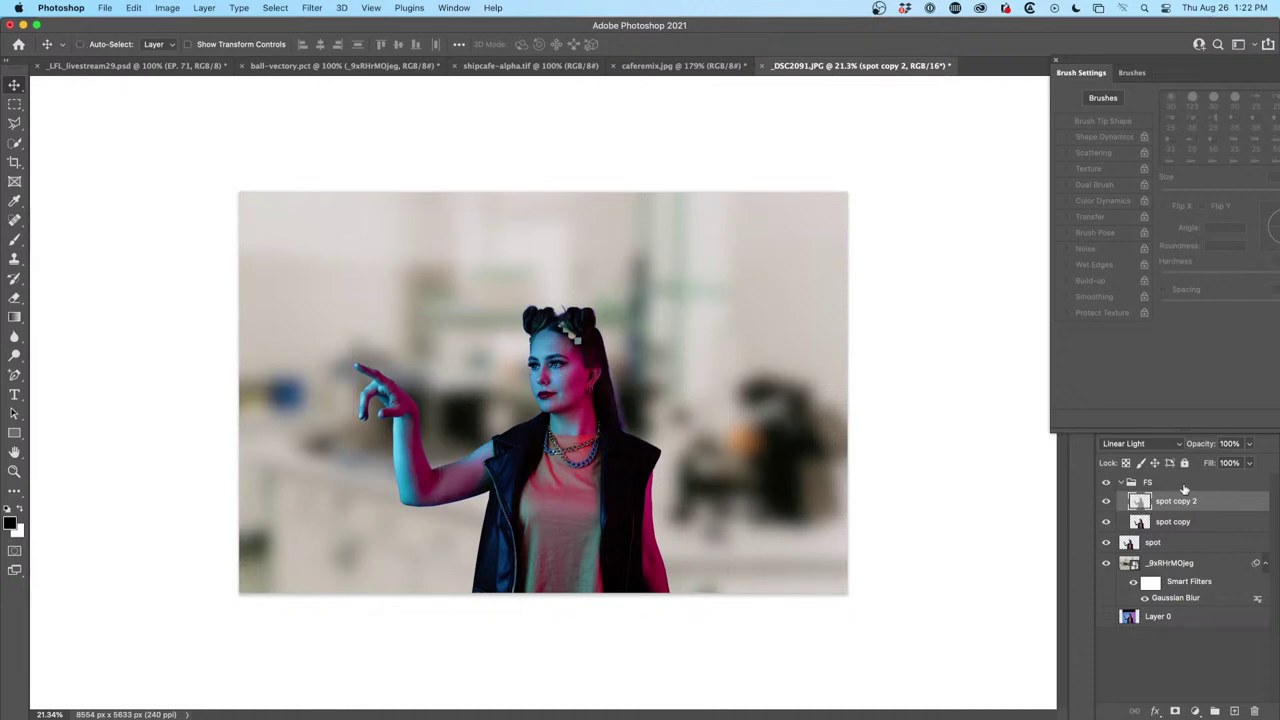
{"action": "left_click", "coordinate": [1186, 484]}
{"action": "left_click", "coordinate": [1192, 542], "text": "shift"}
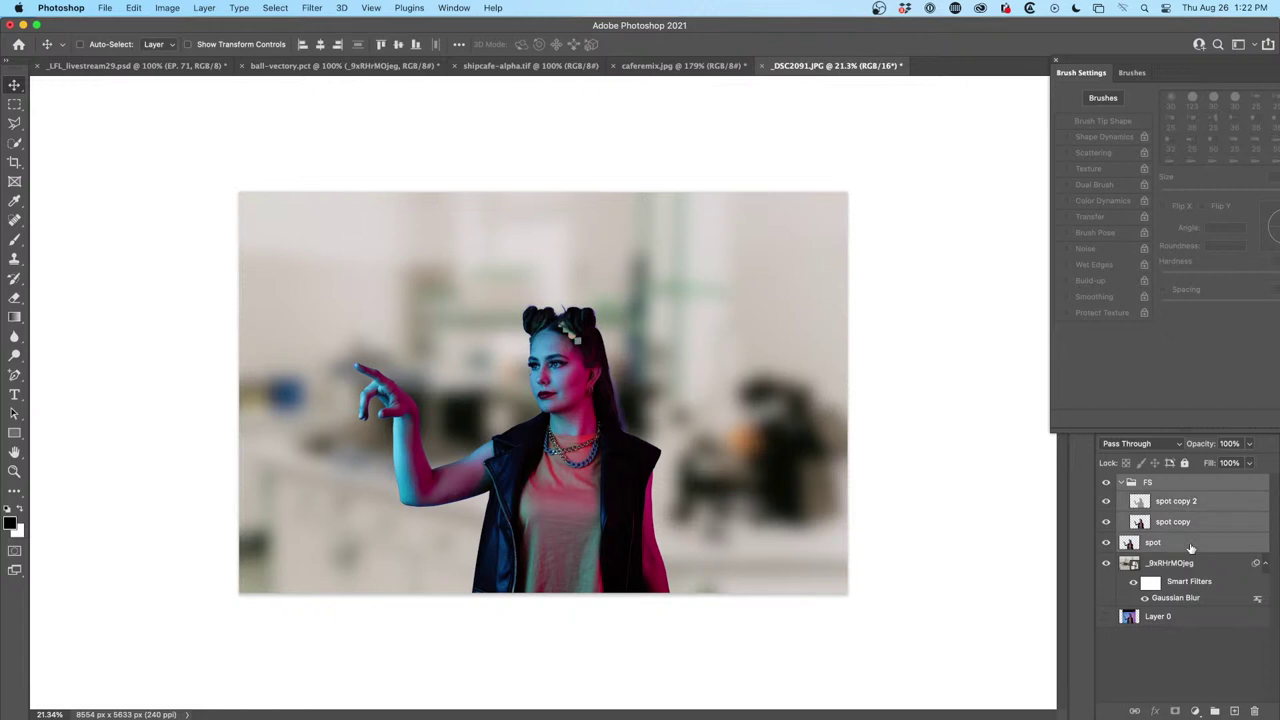
{"action": "key", "text": "ctrl+g"}
{"action": "double_click", "coordinate": [1158, 482]}
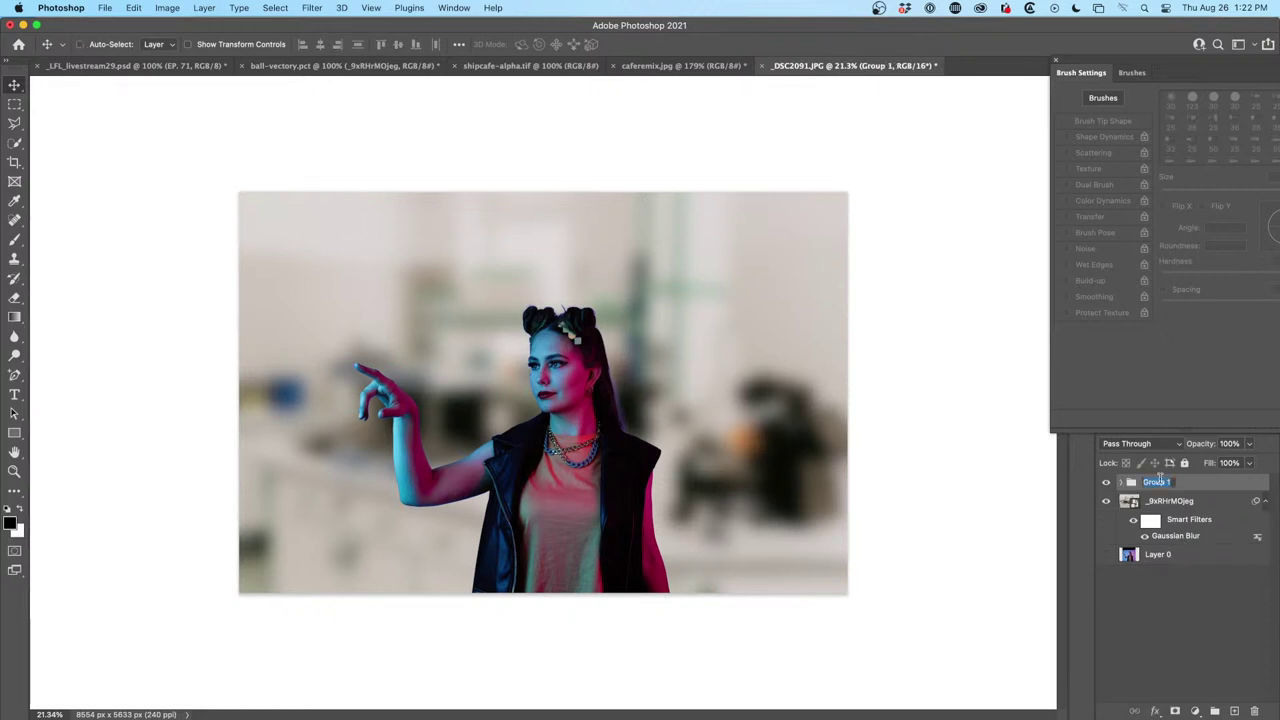
{"action": "type", "text": "hero"}
{"action": "key", "text": "Return"}
Move the hero group right and slightly up so the woman stands right of centre against the blurred lab
{"action": "left_click_drag", "start_coordinate": [557, 404], "coordinate": [657, 373]}
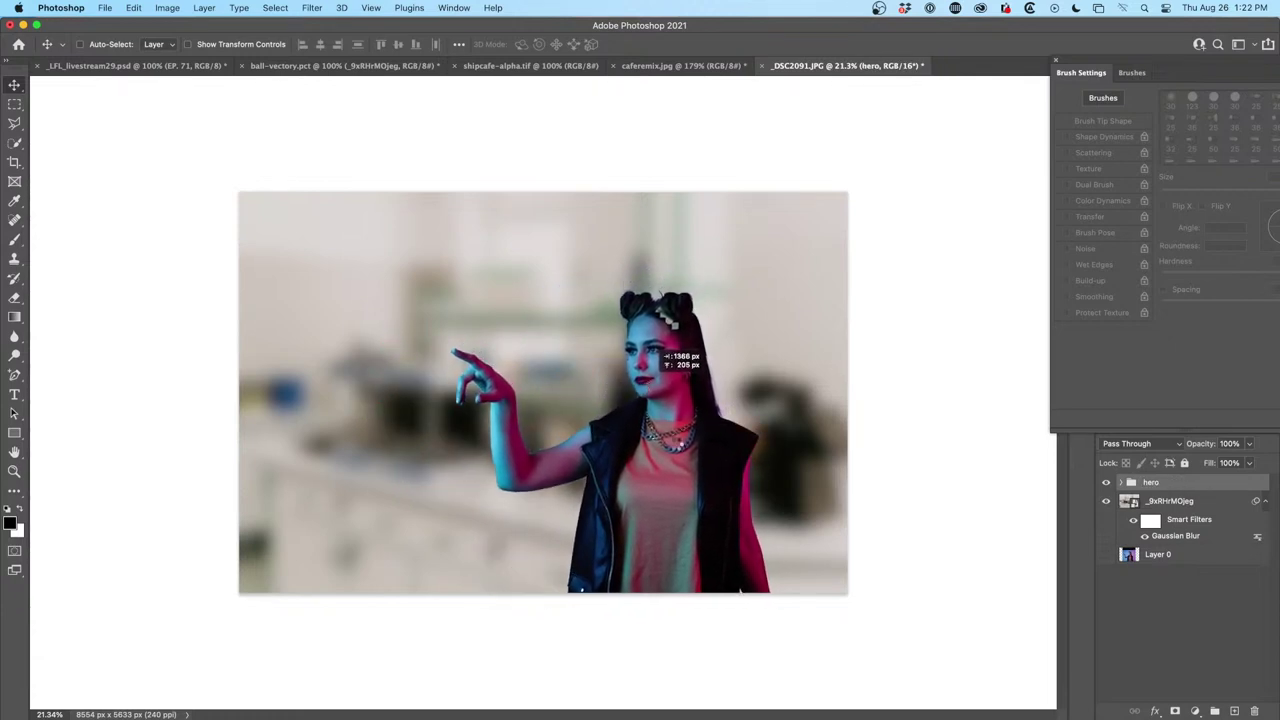
{"action": "left_click_drag", "start_coordinate": [660, 472], "coordinate": [654, 473]}
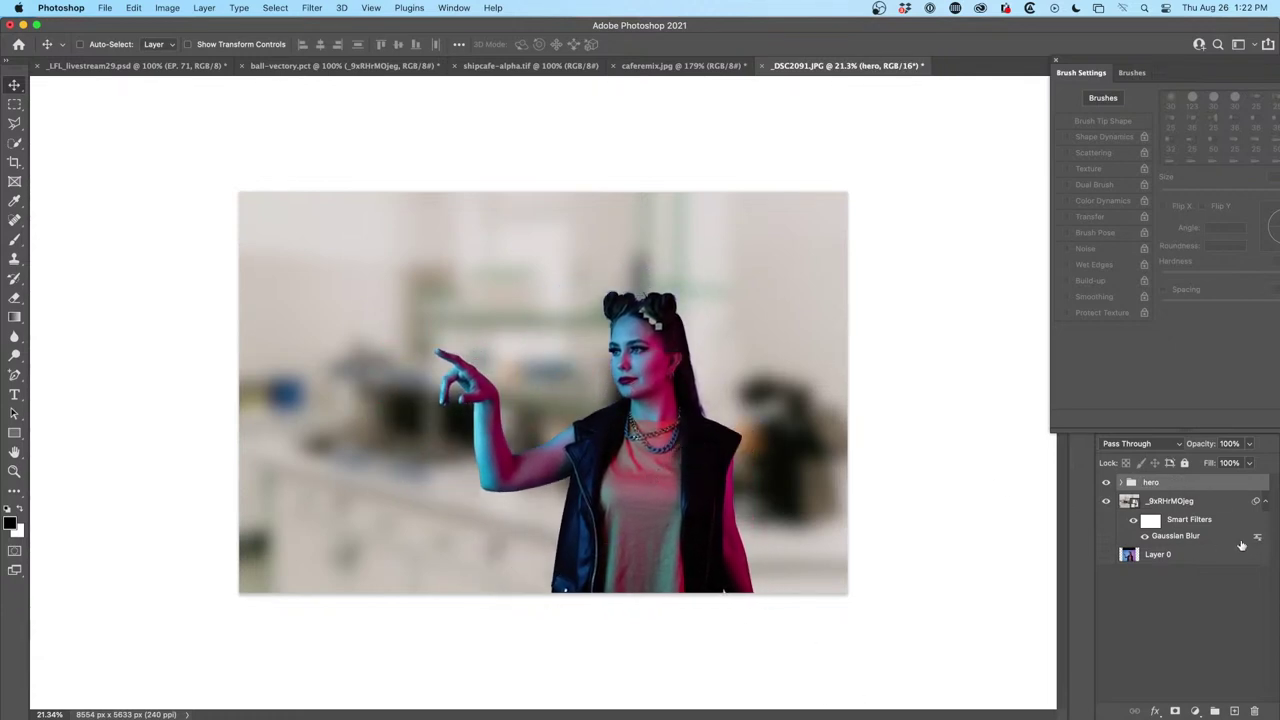
{"action": "left_click_drag", "start_coordinate": [755, 340], "coordinate": [757, 342]}
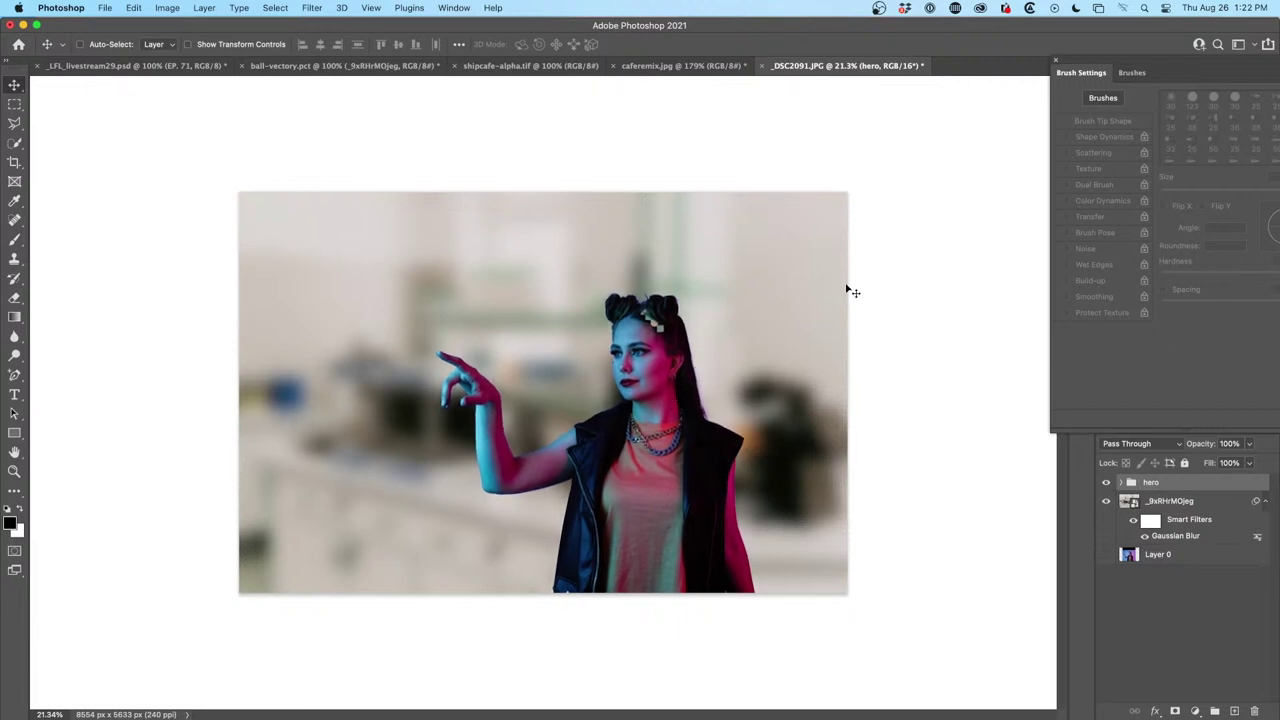
Add a Curves adjustment clipped to the hero group that brightens it, raising input 65 to output 84, and compare it hidden and shown
{"action": "left_click", "coordinate": [1195, 711]}
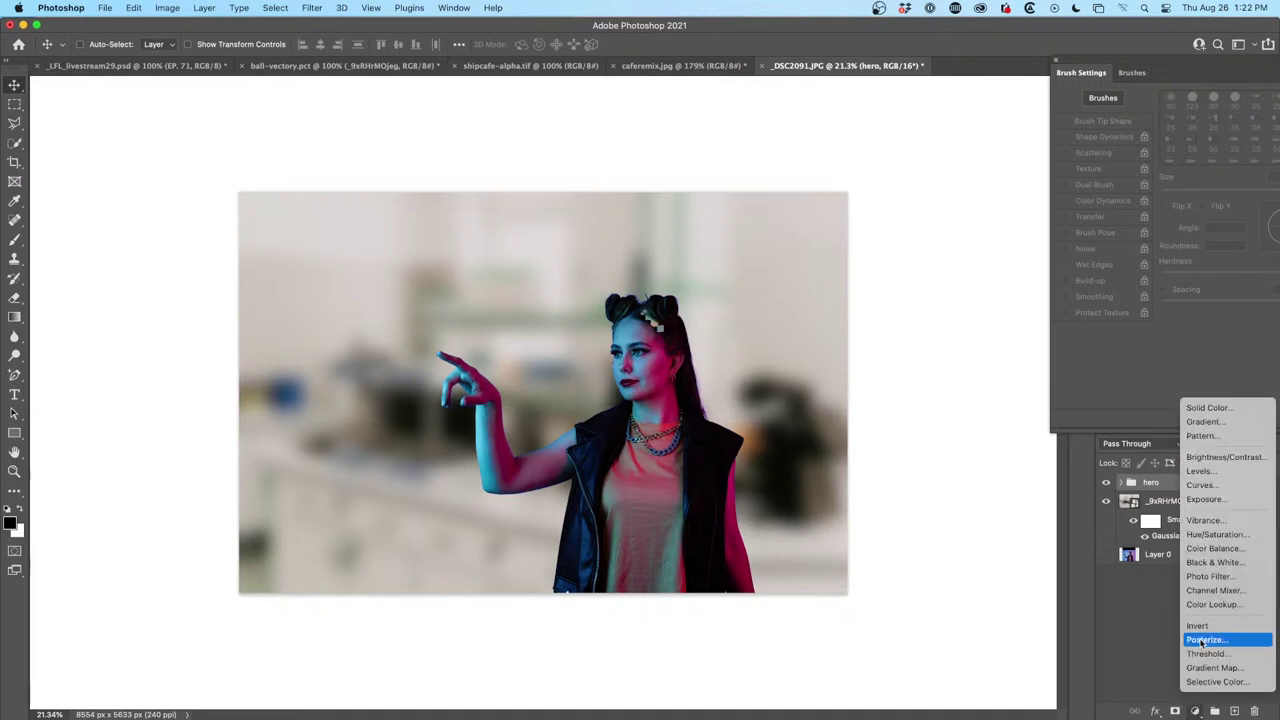
{"action": "left_click", "coordinate": [1216, 485]}
{"action": "mouse_move", "coordinate": [1140, 72]}
{"action": "left_mouse_down"}
{"action": "mouse_move", "coordinate": [856, 100]}
{"action": "mouse_move", "coordinate": [870, 96]}
{"action": "left_mouse_up"}
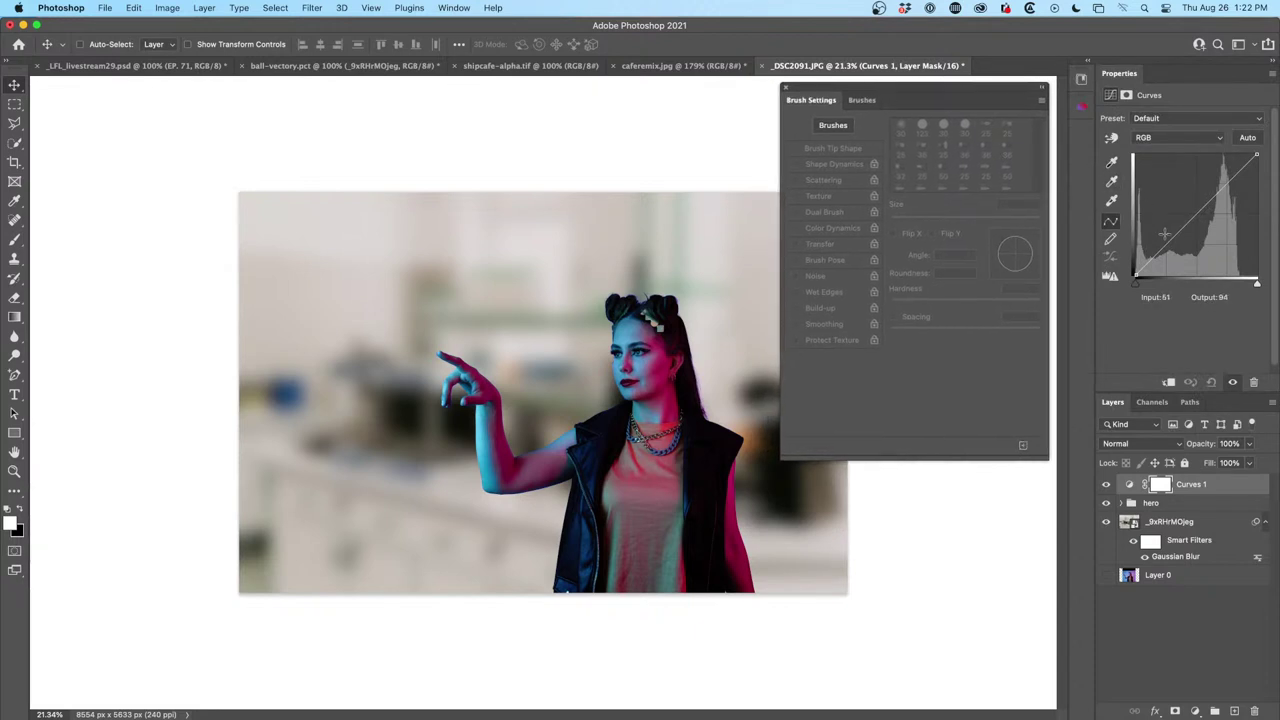
{"action": "left_click_drag", "start_coordinate": [1199, 210], "coordinate": [1212, 182]}
{"action": "mouse_move", "coordinate": [1172, 233]}
{"action": "left_mouse_down"}
{"action": "mouse_move", "coordinate": [1164, 256]}
{"action": "mouse_move", "coordinate": [1166, 236]}
{"action": "left_mouse_up"}
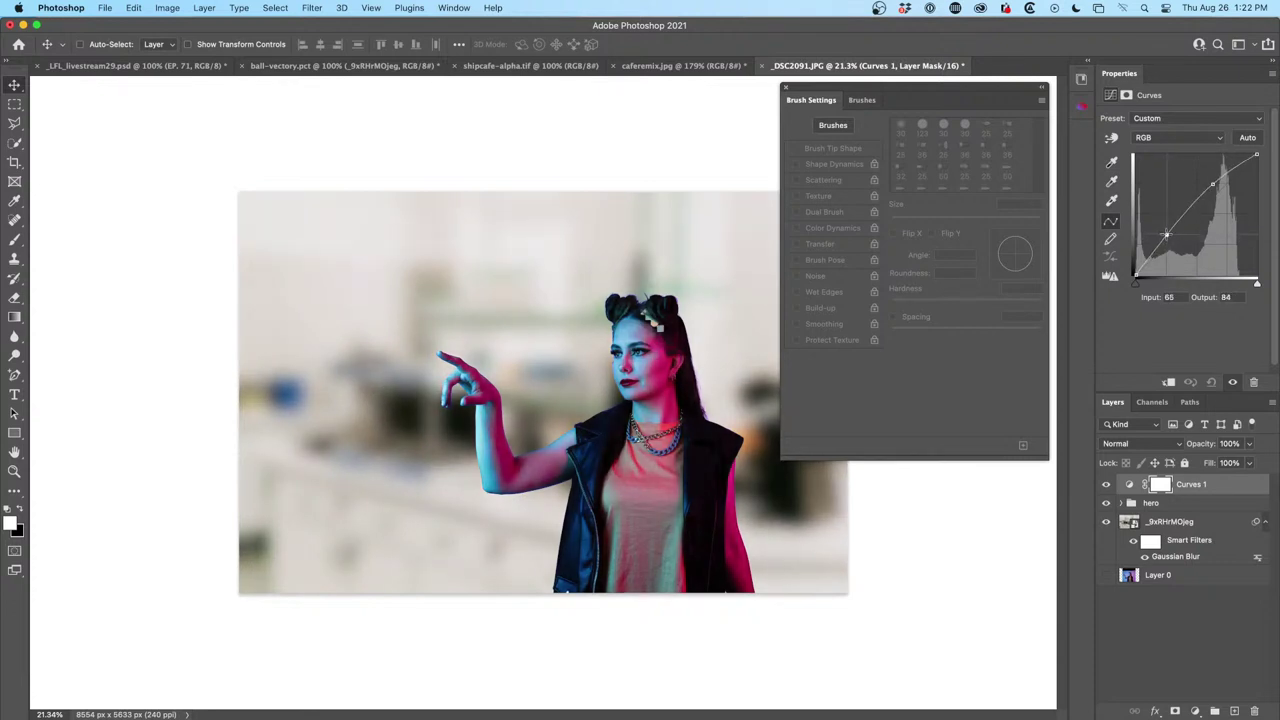
{"action": "left_click", "coordinate": [1161, 491], "text": "alt"}
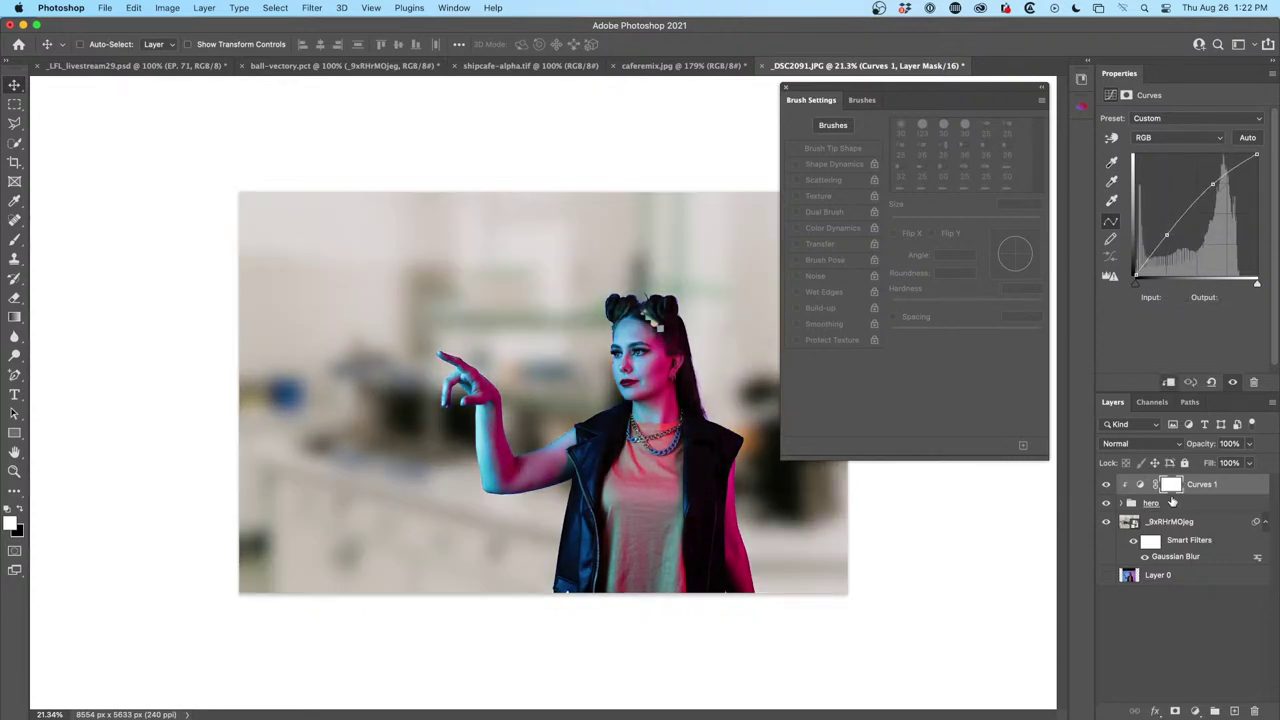
{"action": "left_click", "coordinate": [1107, 484]}
{"action": "left_click", "coordinate": [1107, 484]}
Reposition the floating Brush Settings panel next to the Properties panel and select the Curves 1 layer
{"action": "left_click", "coordinate": [1206, 504]}
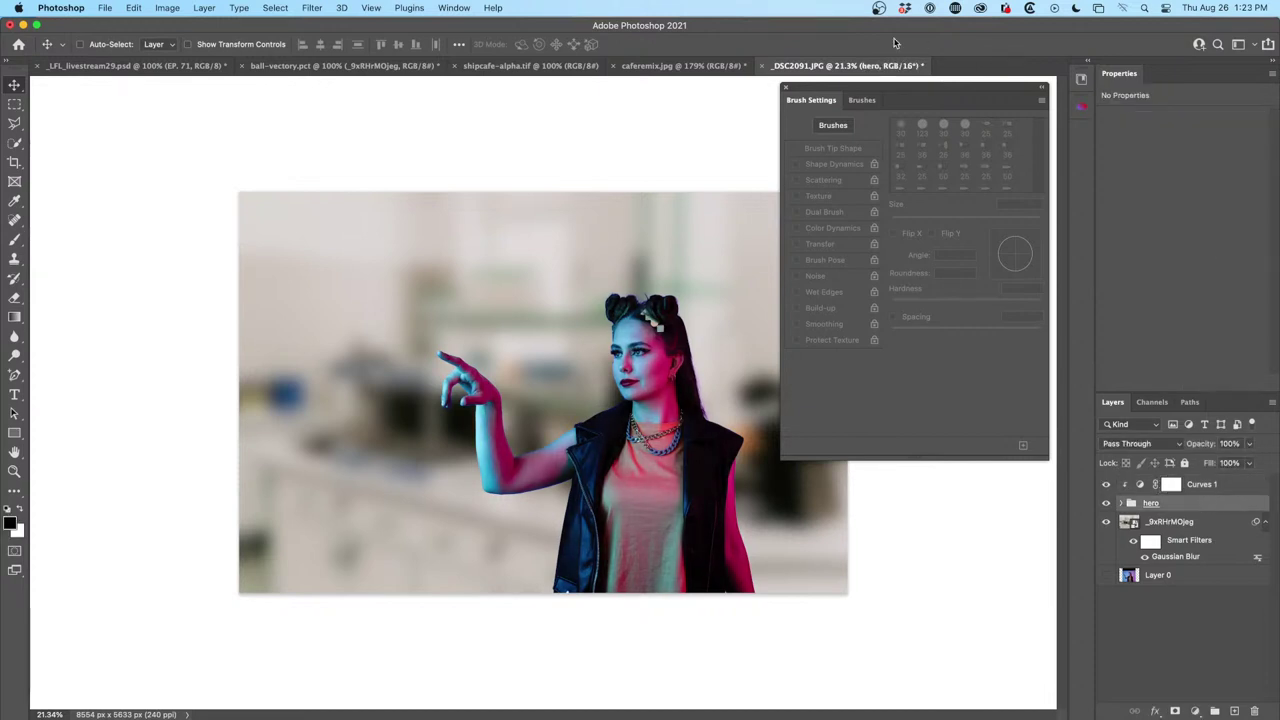
{"action": "left_click_drag", "start_coordinate": [879, 90], "coordinate": [898, 65]}
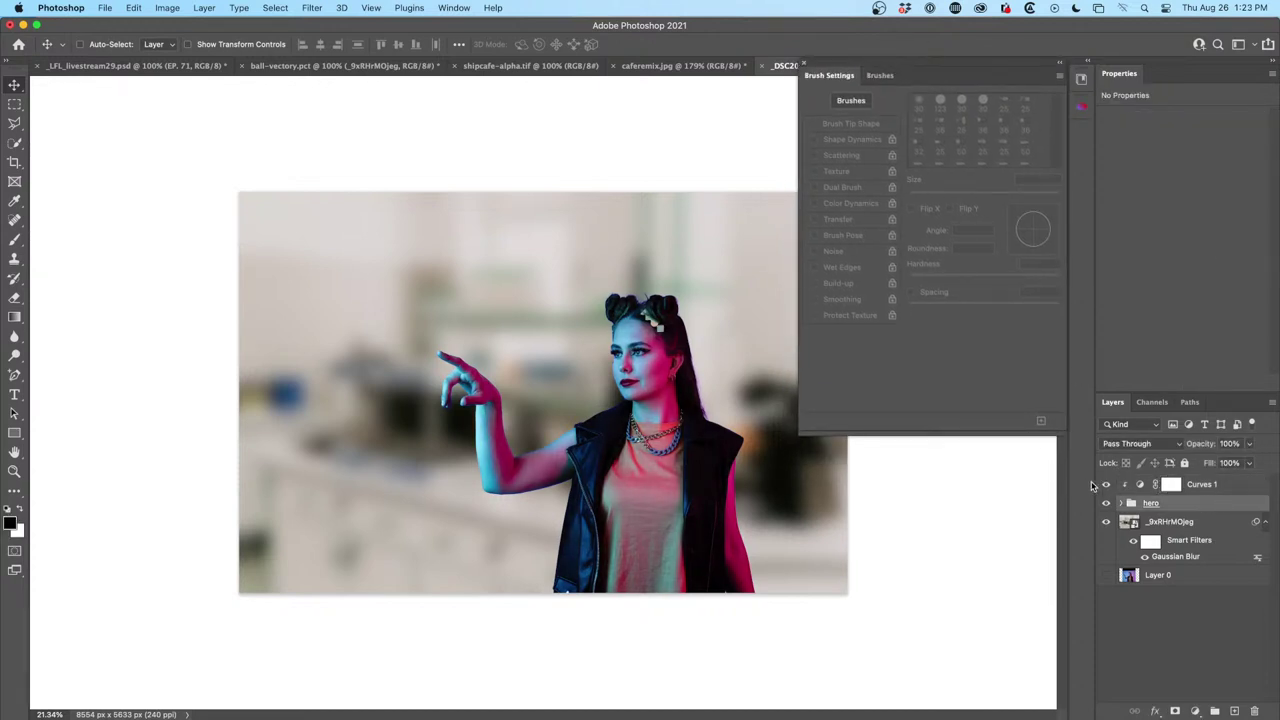
{"action": "left_click", "coordinate": [1204, 484]}
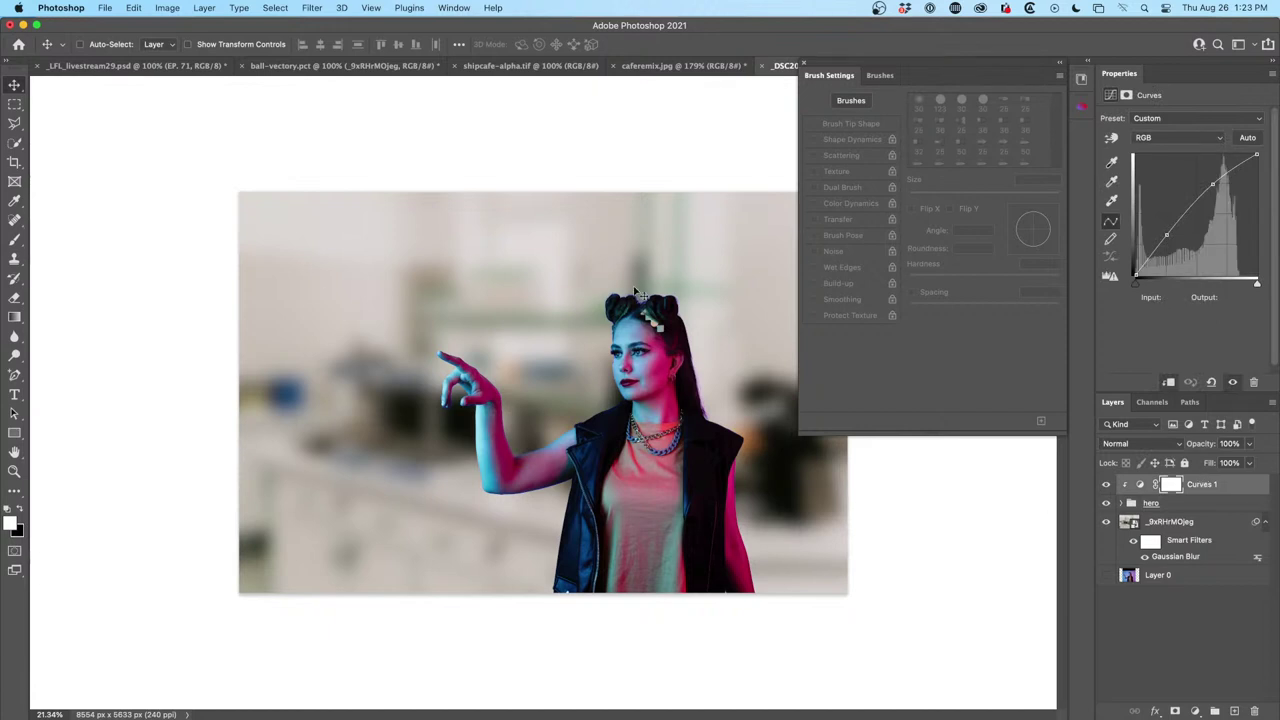
{"action": "left_click_drag", "start_coordinate": [967, 64], "coordinate": [991, 70]}
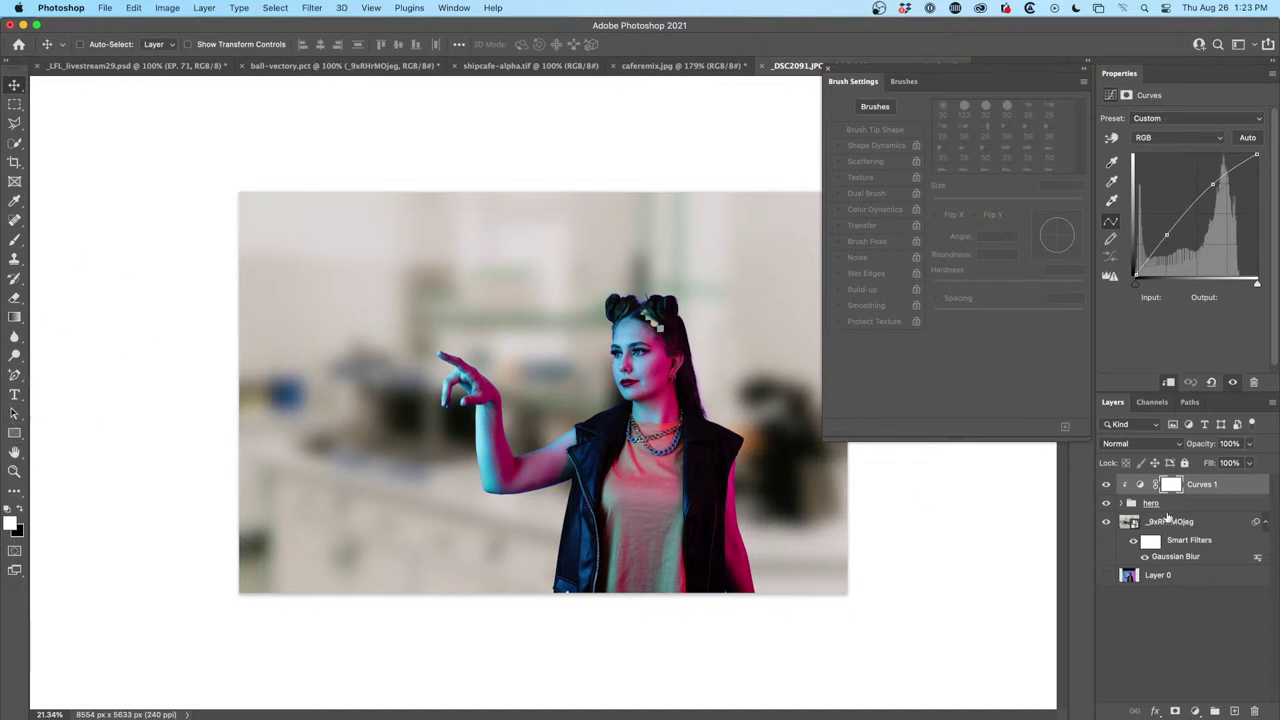
Group all the composite's layers together and name the new group Plte
{"action": "left_click", "coordinate": [1208, 575]}
{"action": "key", "text": "super+g"}
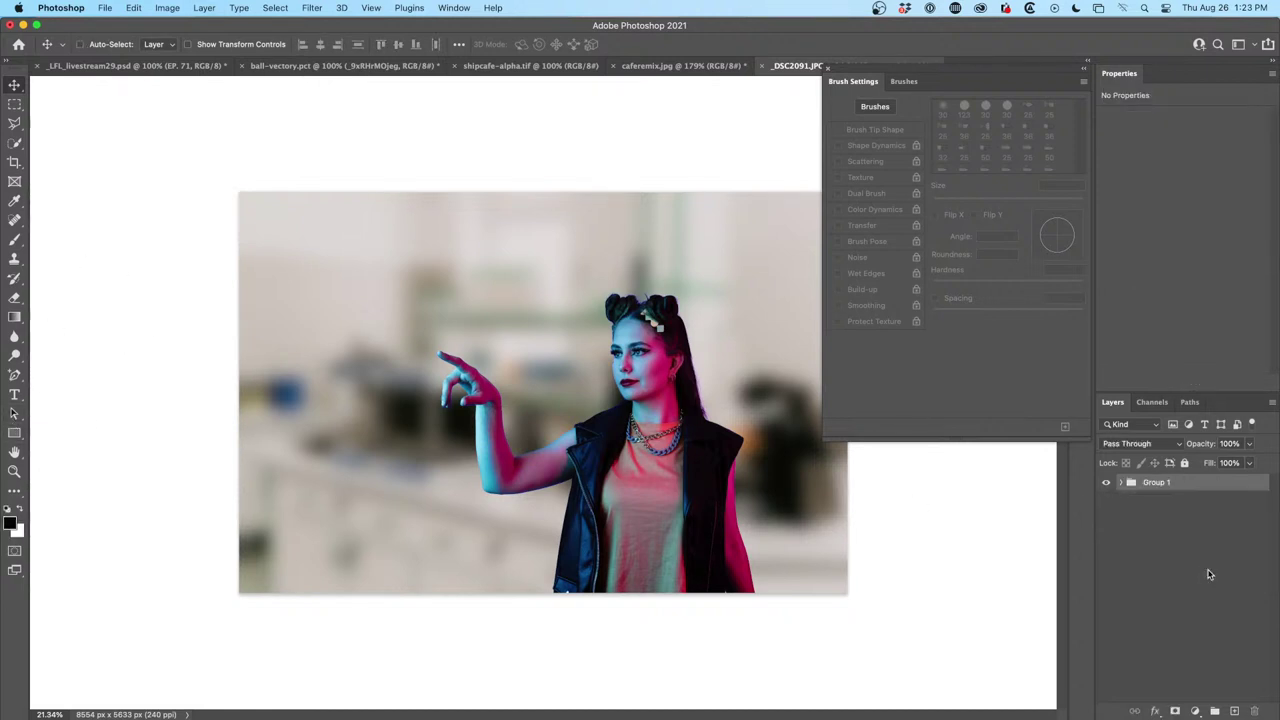
{"action": "double_click", "coordinate": [1164, 487]}
{"action": "type", "text": "Pite"}
{"action": "key", "text": "Return"}
On a new layer, draw a rectangle about 888 × 838 px above-left of the raised hand, rounding its corners 169 px except a square lower-left one
{"action": "left_click", "coordinate": [1232, 708]}
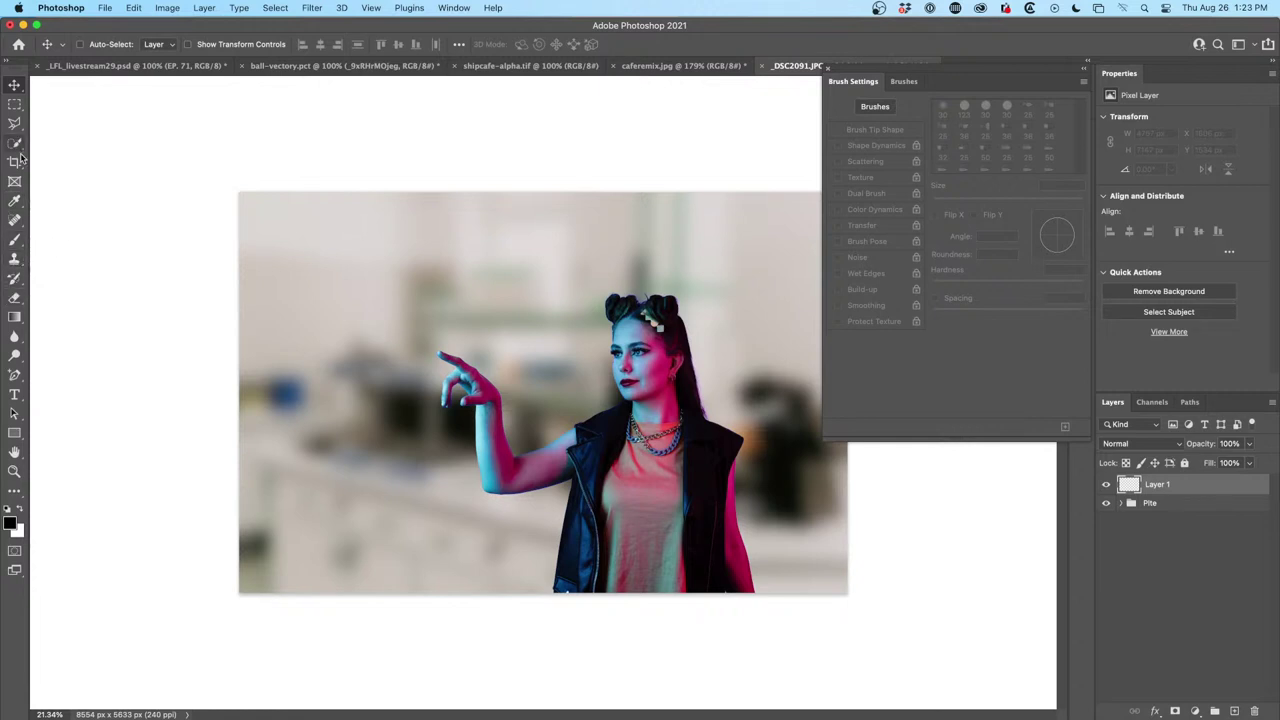
{"action": "left_click_drag", "start_coordinate": [15, 432], "coordinate": [45, 431]}
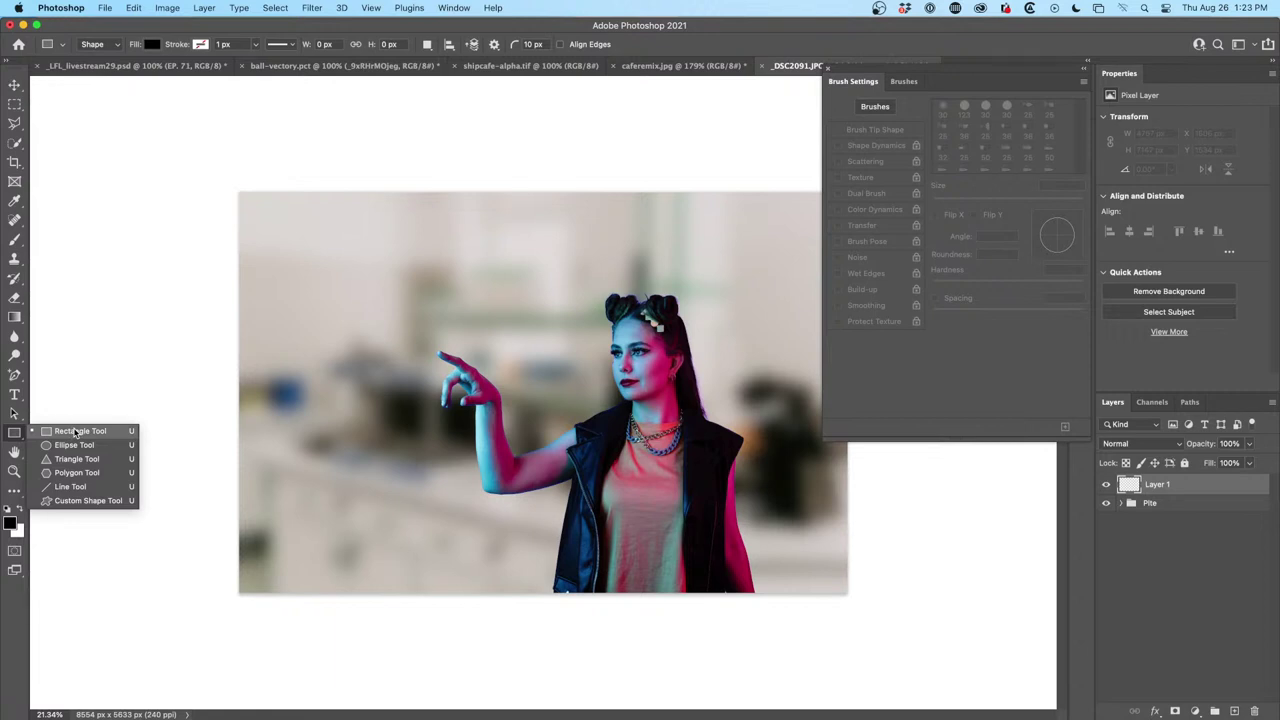
{"action": "left_click", "coordinate": [75, 432]}
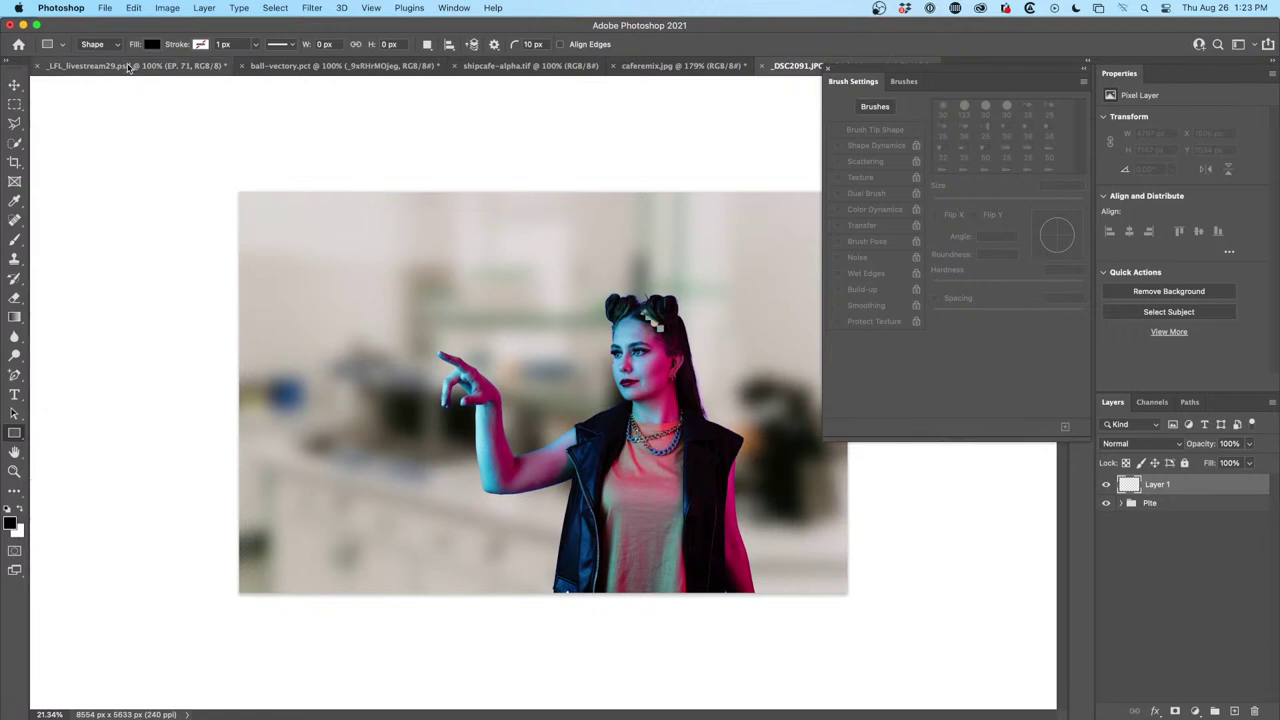
{"action": "left_click_drag", "start_coordinate": [328, 290], "coordinate": [392, 349]}
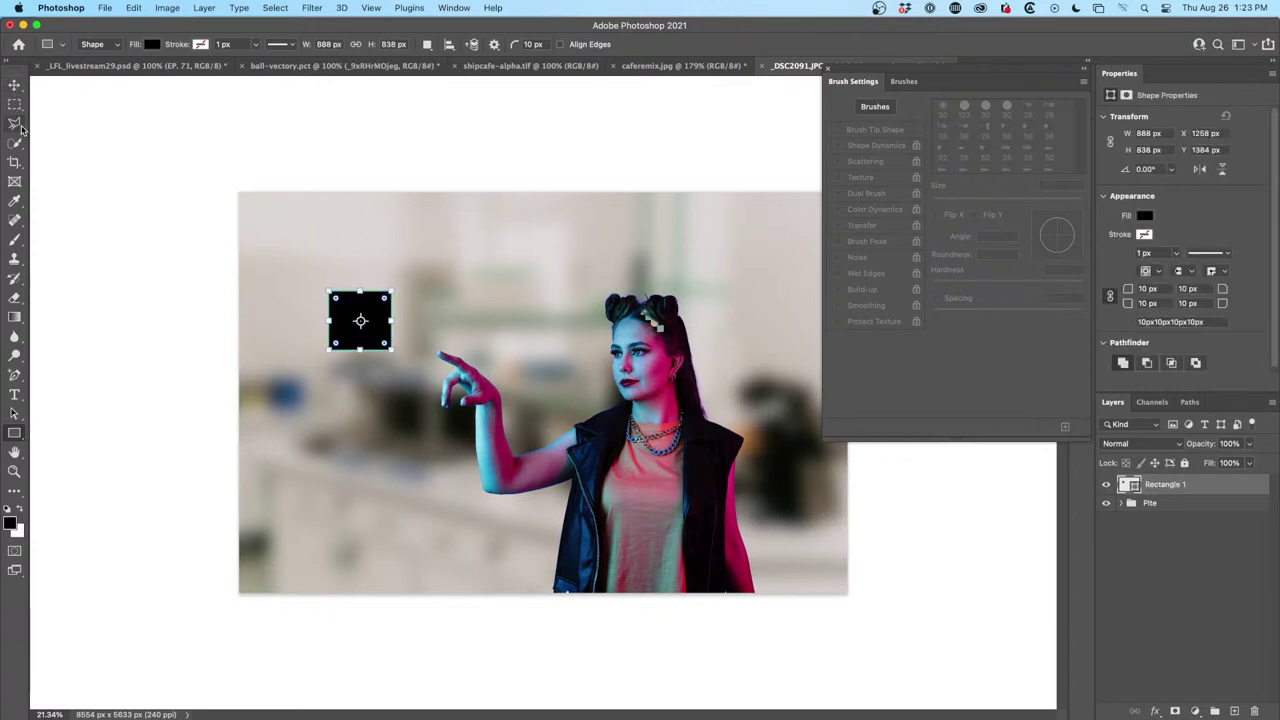
{"action": "left_click_drag", "start_coordinate": [387, 346], "coordinate": [379, 341]}
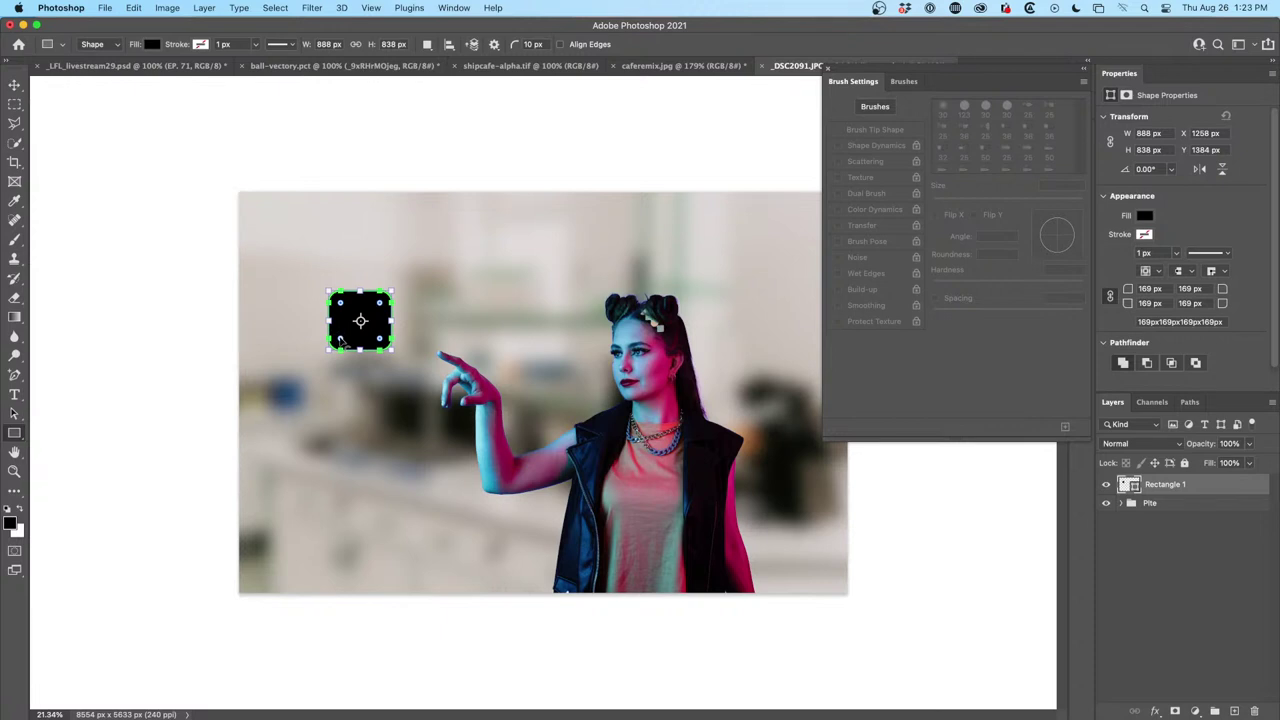
{"action": "left_click_drag", "start_coordinate": [339, 340], "coordinate": [322, 363]}
Change the rectangle's fill colour to white
{"action": "left_click", "coordinate": [152, 44]}
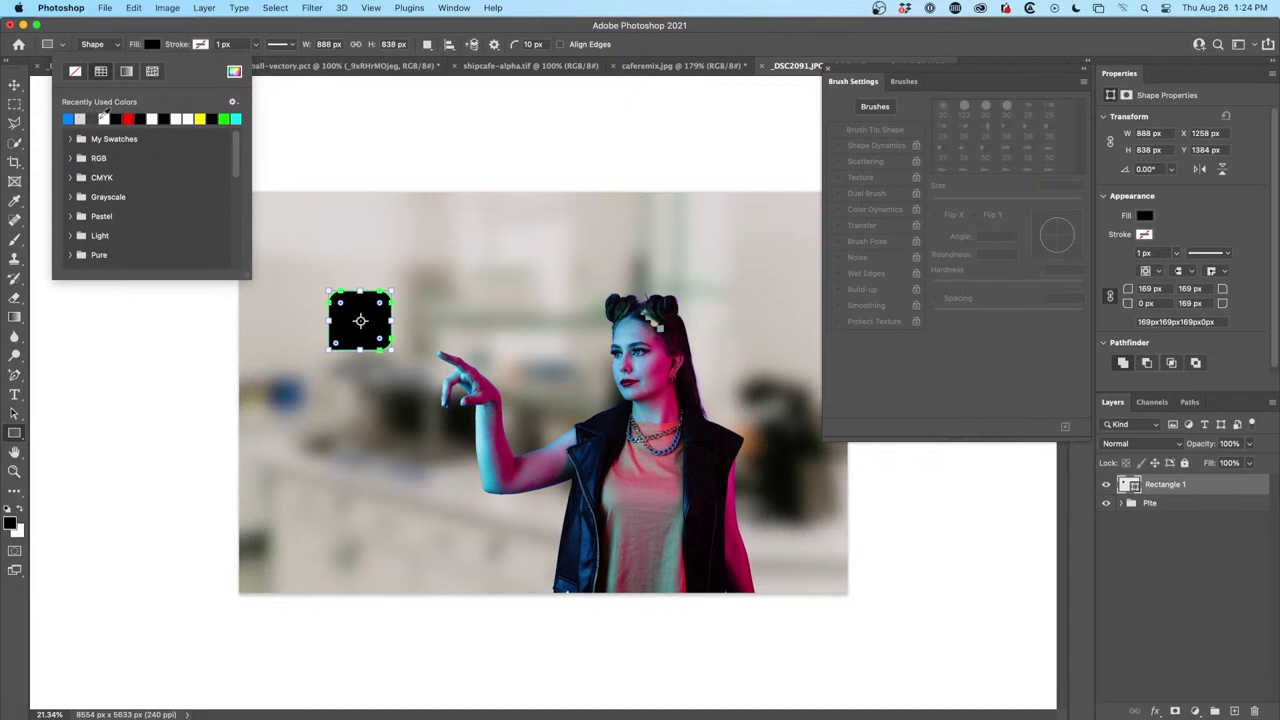
{"action": "left_click", "coordinate": [104, 117]}
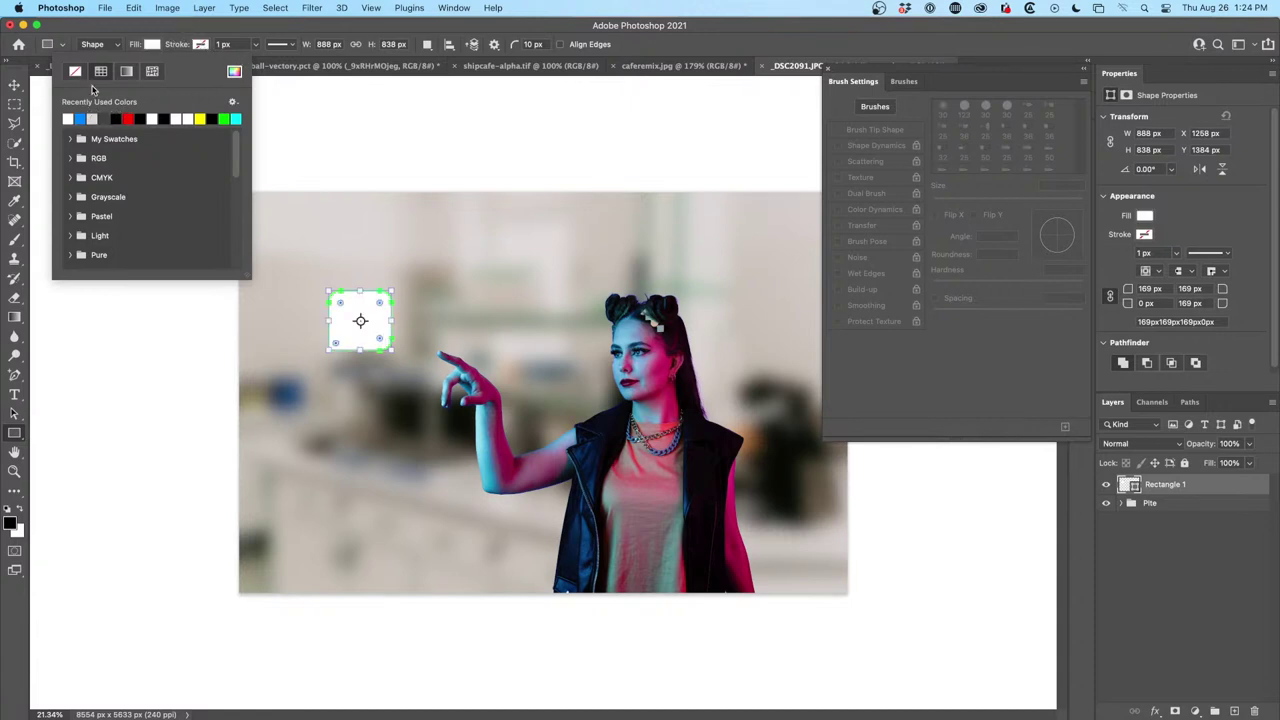
{"action": "left_click", "coordinate": [190, 32]}
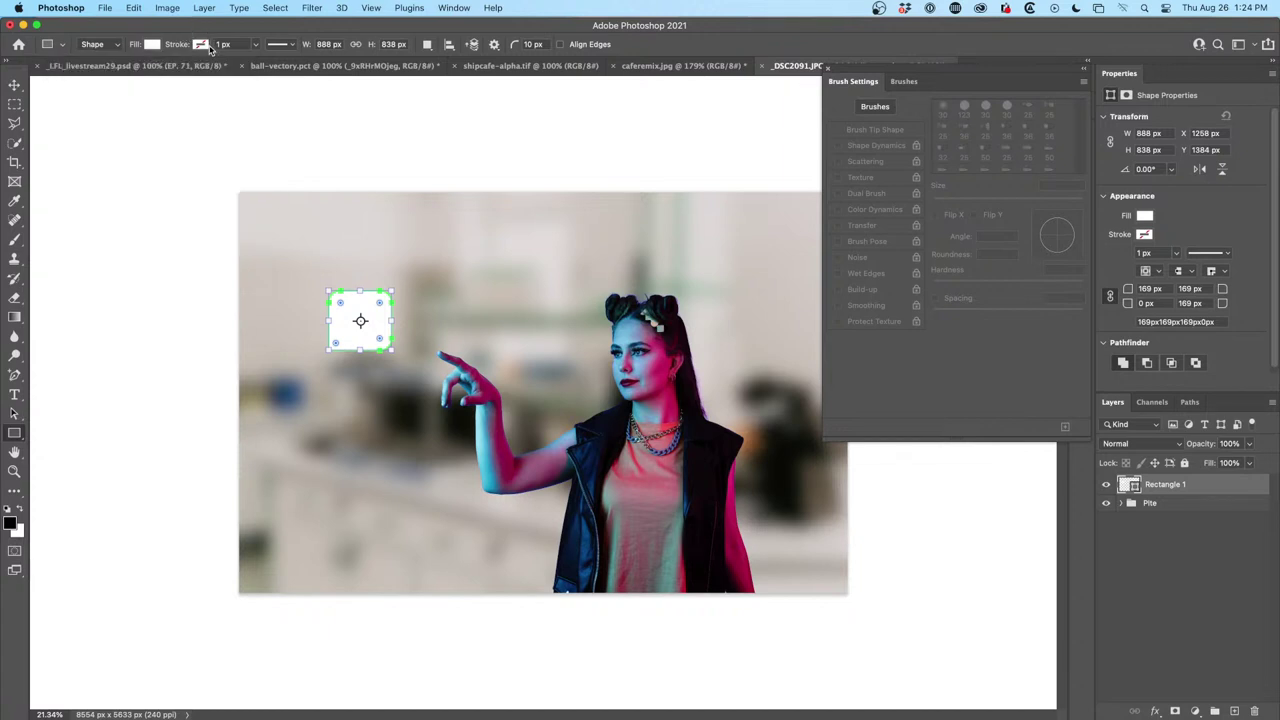
{"action": "left_click", "coordinate": [202, 46]}
{"action": "left_click", "coordinate": [117, 118]}
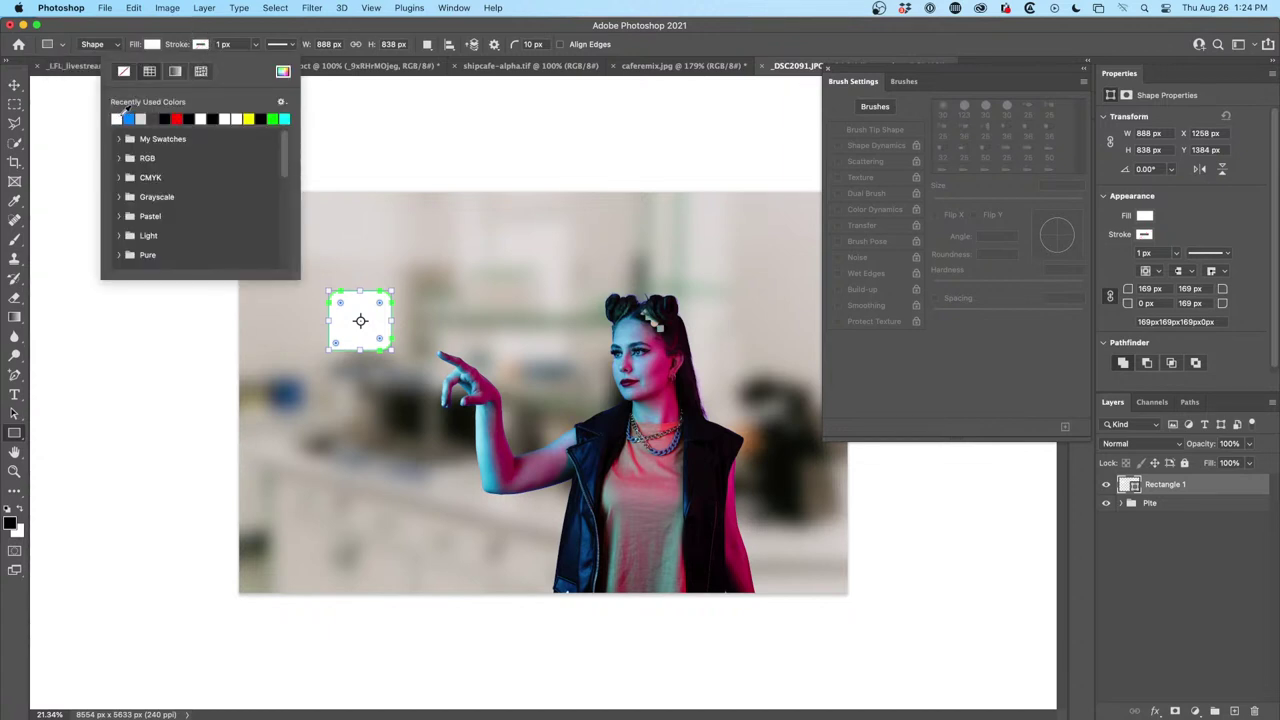
{"action": "left_click", "coordinate": [222, 32]}
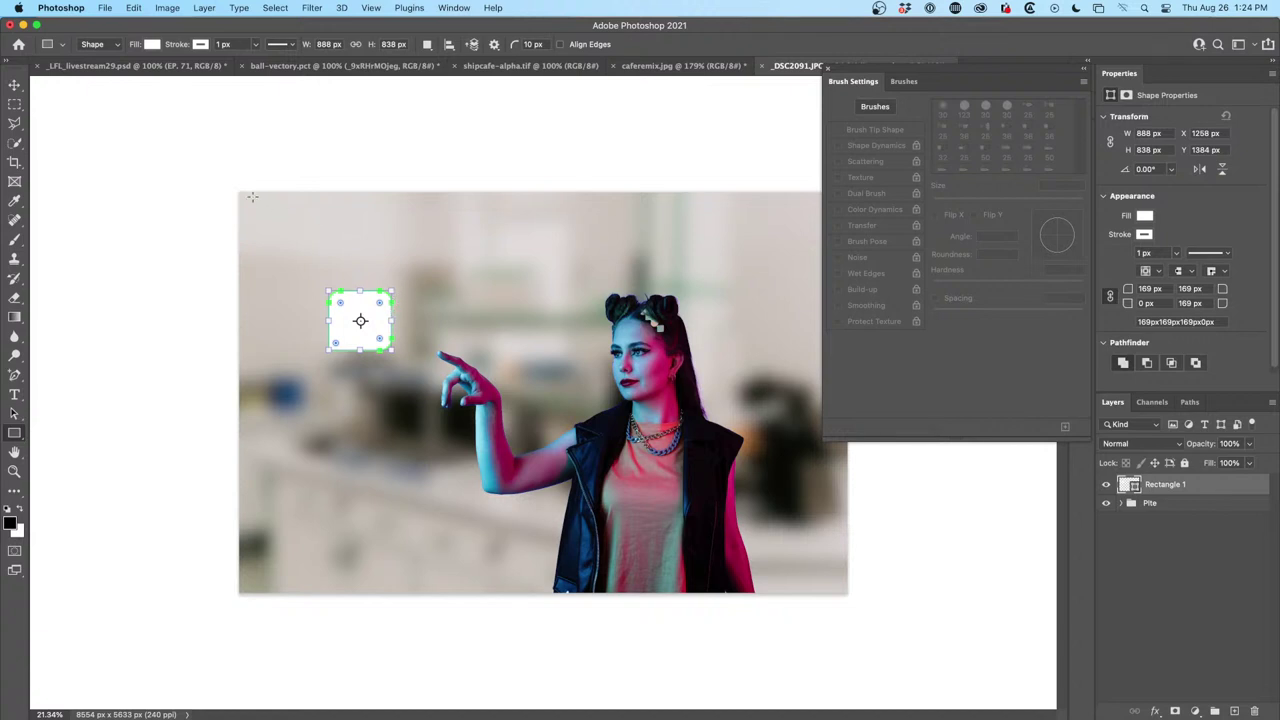
{"action": "left_click", "coordinate": [151, 44]}
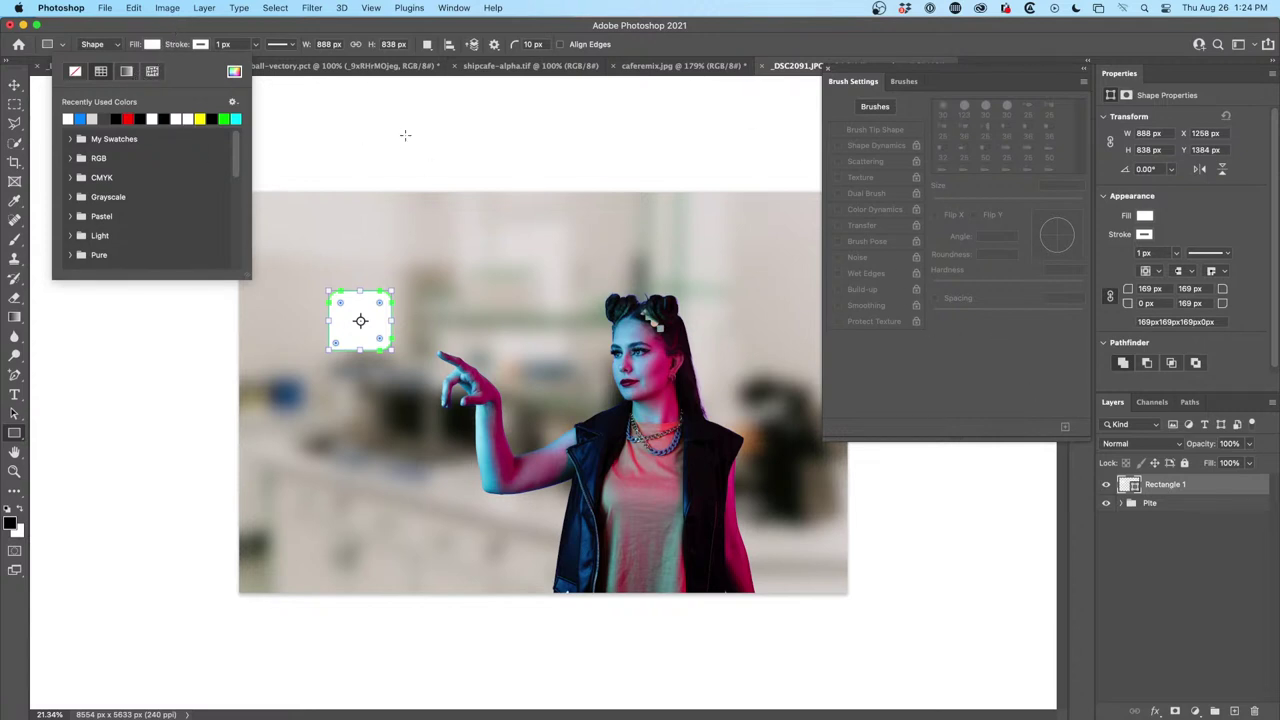
{"action": "left_click", "coordinate": [201, 45]}
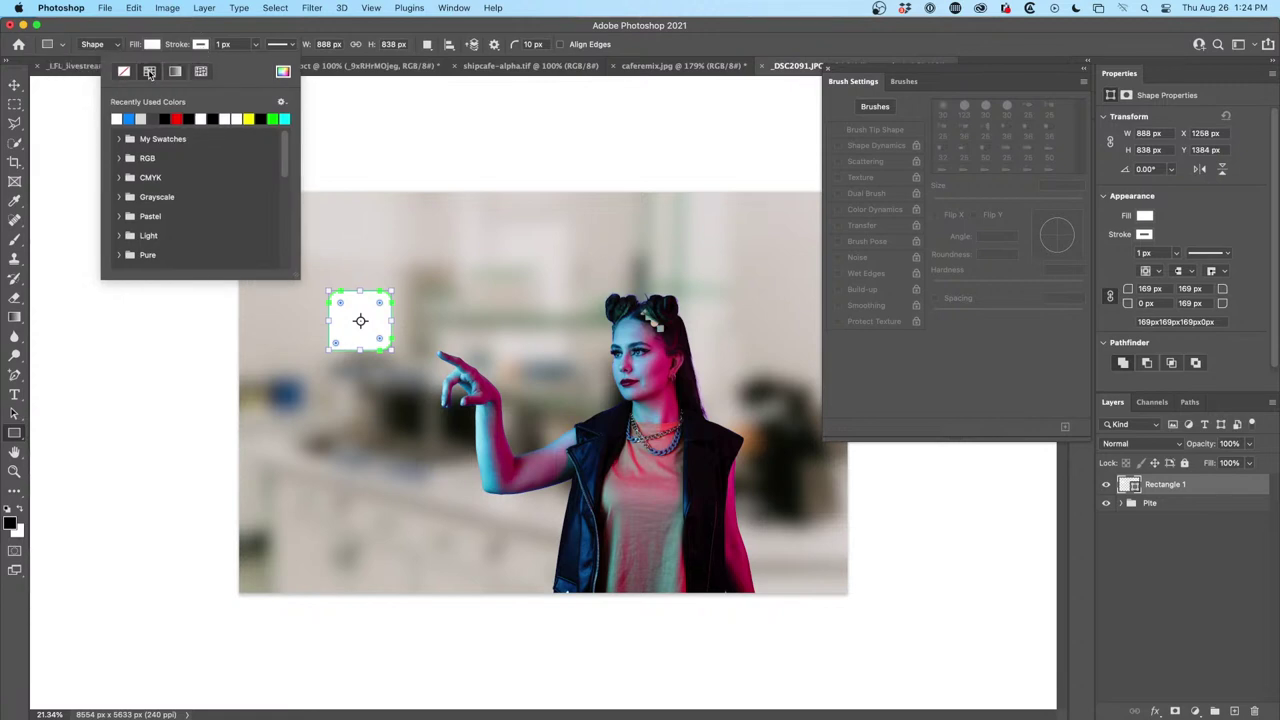
{"action": "left_click", "coordinate": [123, 71]}
Set the white rectangle layer's blend mode to Lighten and its opacity to 33%
{"action": "left_click", "coordinate": [1140, 444]}
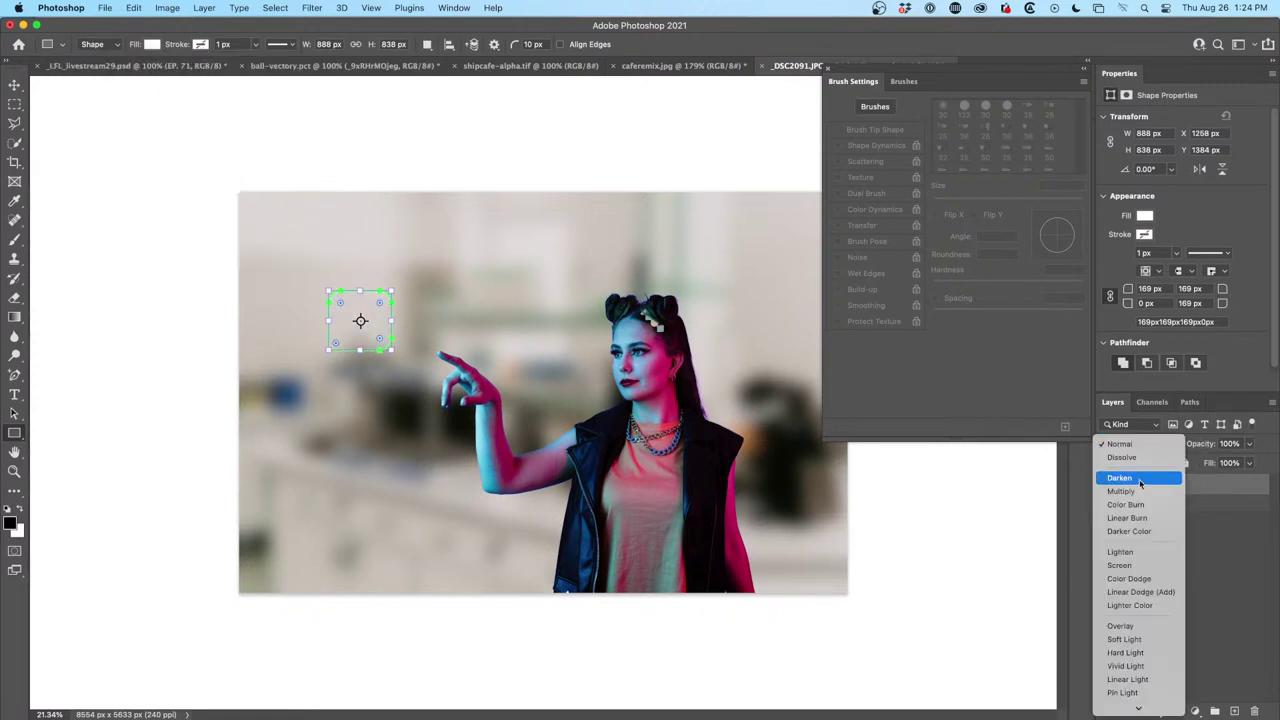
{"action": "left_click", "coordinate": [1122, 552]}
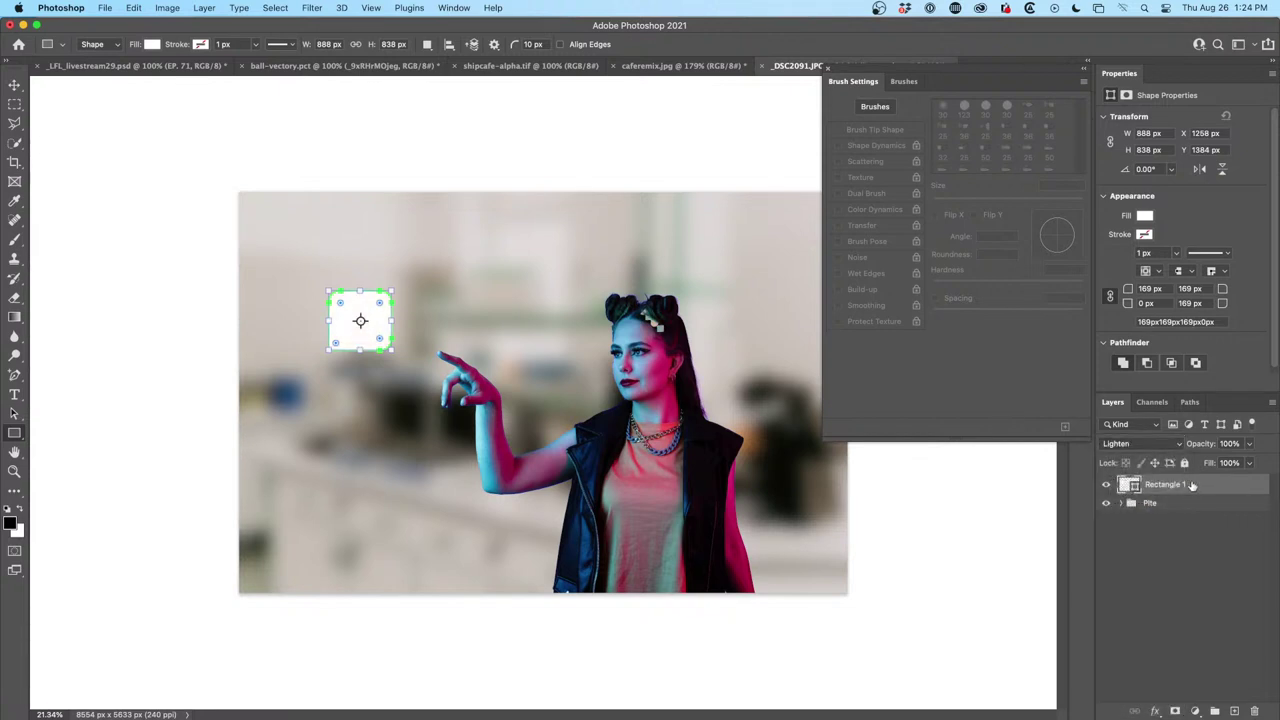
{"action": "left_click_drag", "start_coordinate": [1204, 449], "coordinate": [1161, 451]}
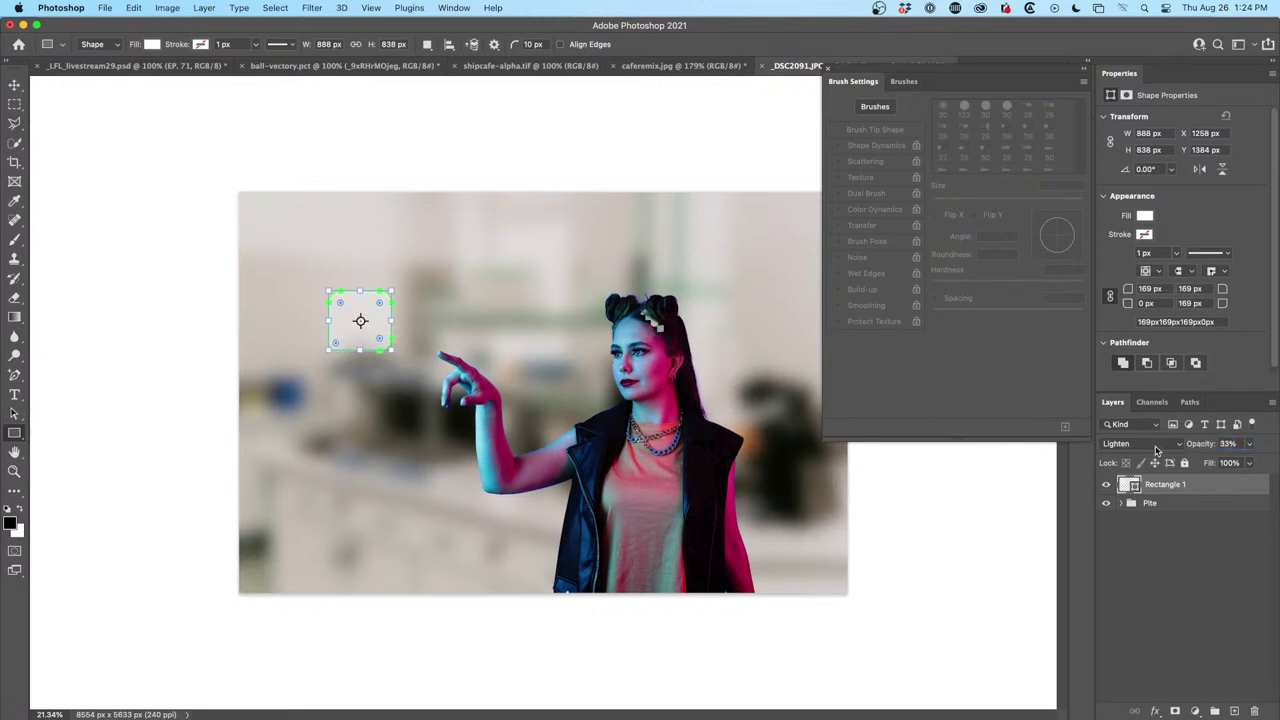
Duplicate the rectangle layer and turn the copy into a white stroke with no fill at 100% opacity
{"action": "key", "text": "super+j"}
{"action": "left_click_drag", "start_coordinate": [1190, 443], "coordinate": [1236, 444]}
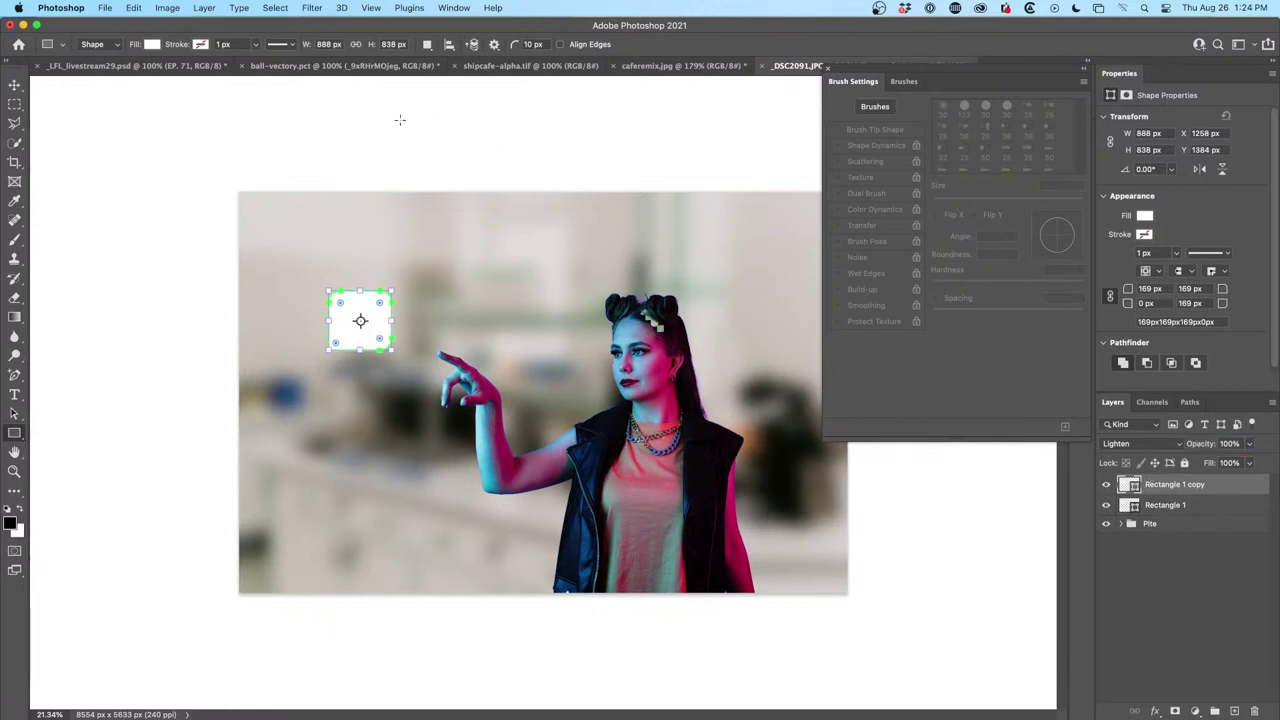
{"action": "left_click", "coordinate": [153, 44]}
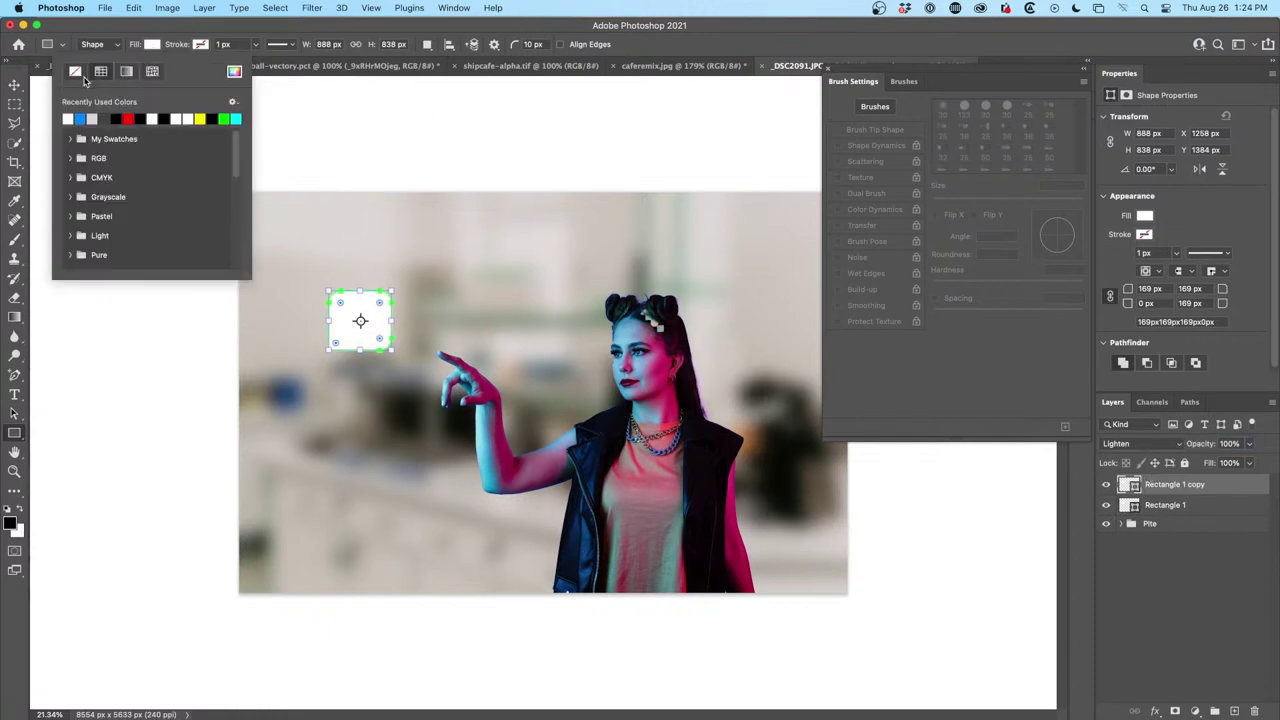
{"action": "left_click", "coordinate": [73, 75]}
{"action": "left_click", "coordinate": [201, 44]}
{"action": "left_click", "coordinate": [121, 118]}
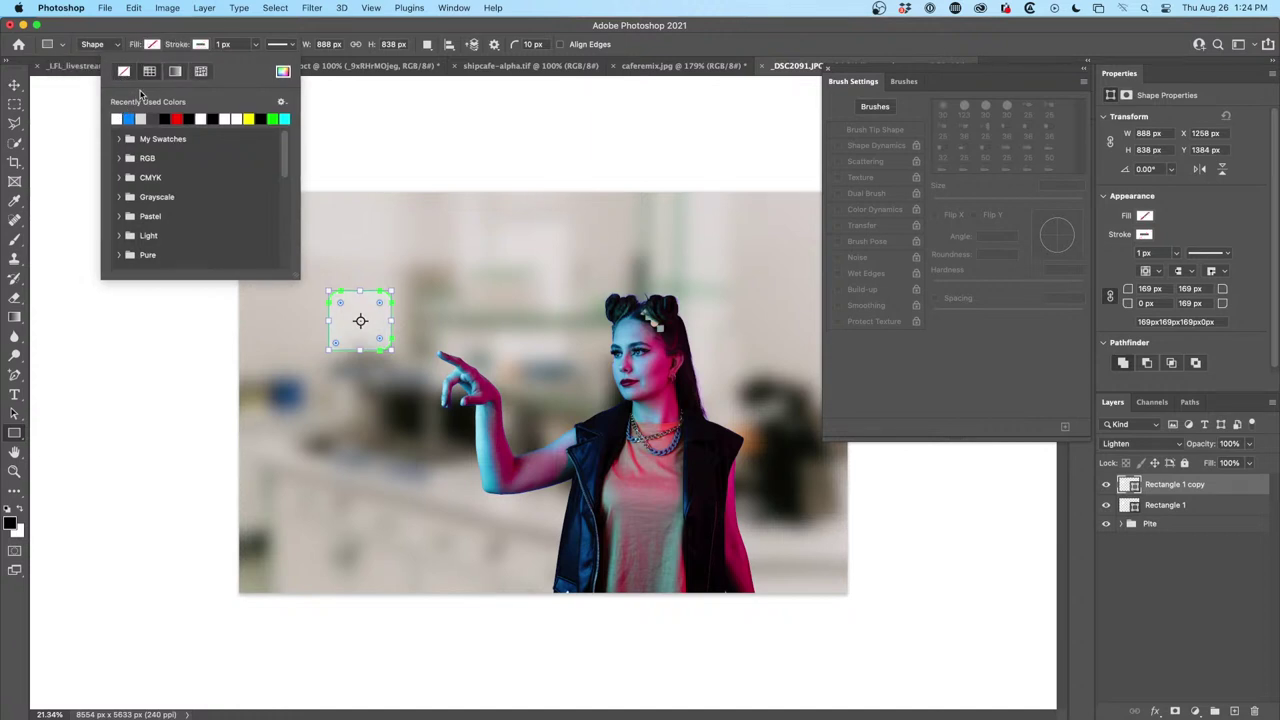
{"action": "left_click", "coordinate": [256, 30]}
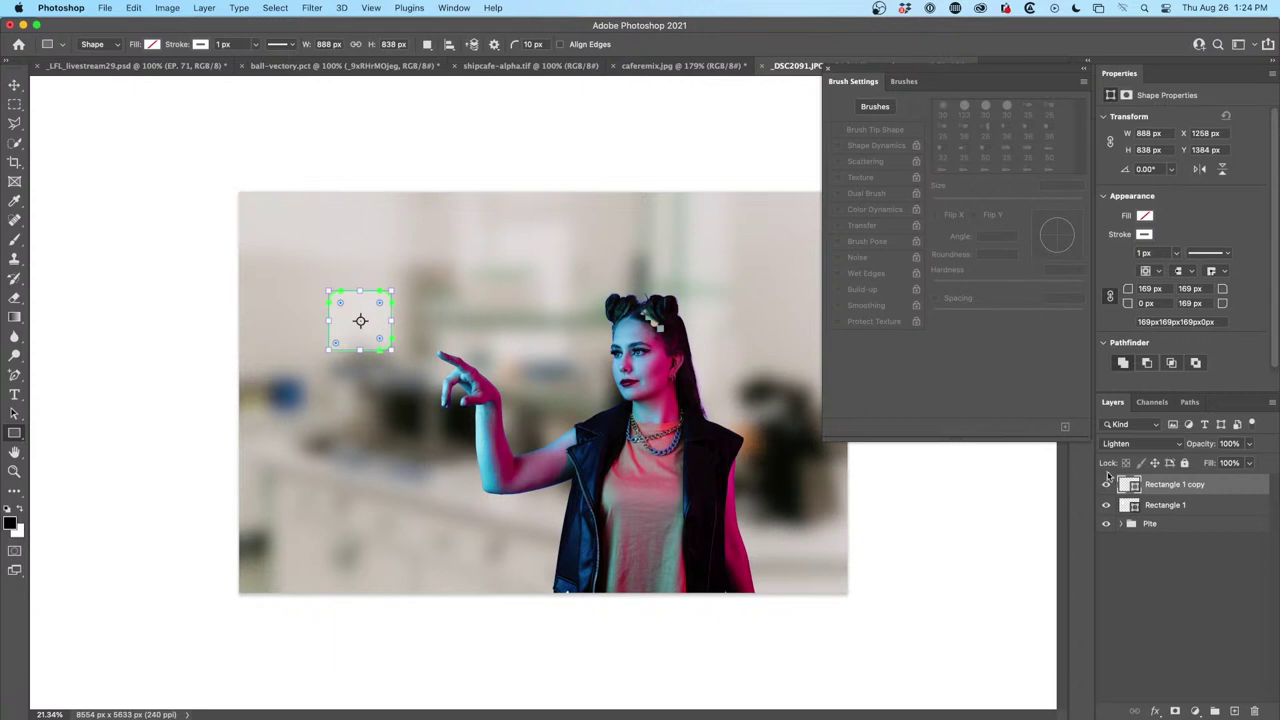
Set the blend mode of the Rectangle 1 copy layer to Normal
{"action": "left_click", "coordinate": [1178, 540]}
{"action": "left_click", "coordinate": [1180, 487]}
{"action": "left_click", "coordinate": [1160, 445]}
{"action": "left_click", "coordinate": [1160, 337]}
{"action": "left_click", "coordinate": [1212, 548]}
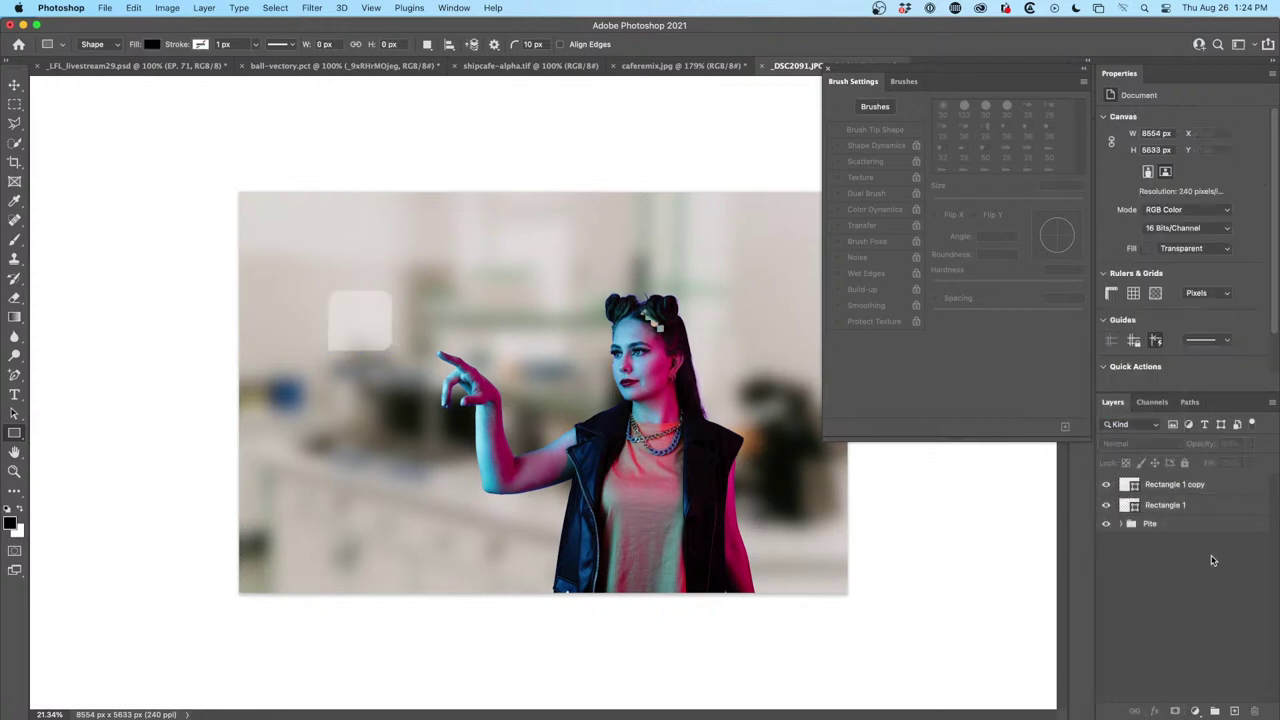
Thicken the white stroke of the Rectangle 1 copy layer to 27.92 px
{"action": "left_click", "coordinate": [1135, 487]}
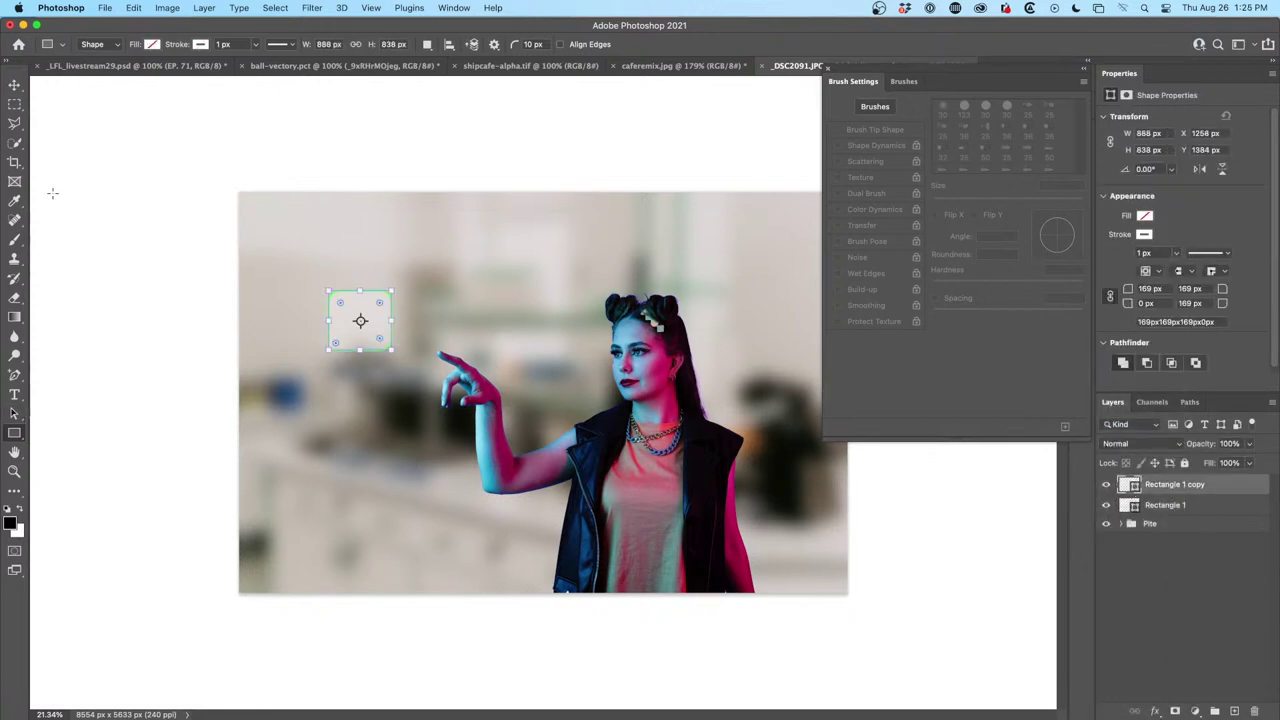
{"action": "left_click", "coordinate": [203, 45]}
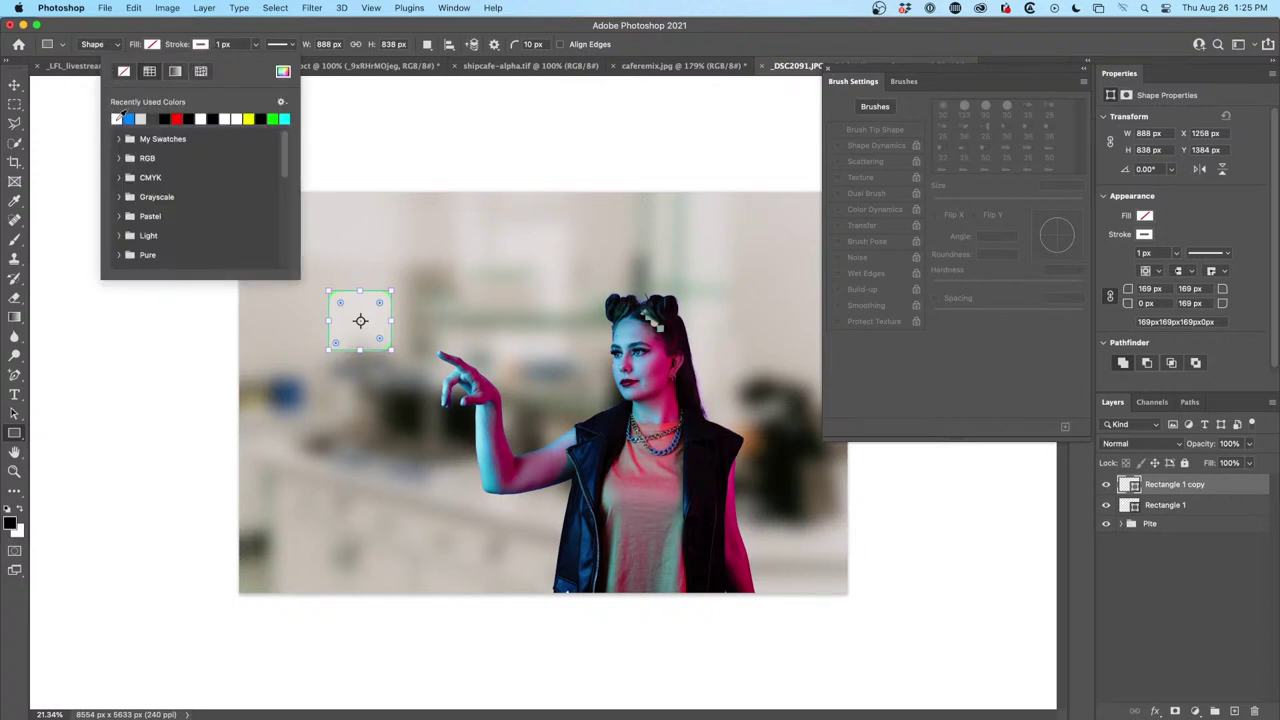
{"action": "key", "text": "super+Tab"}
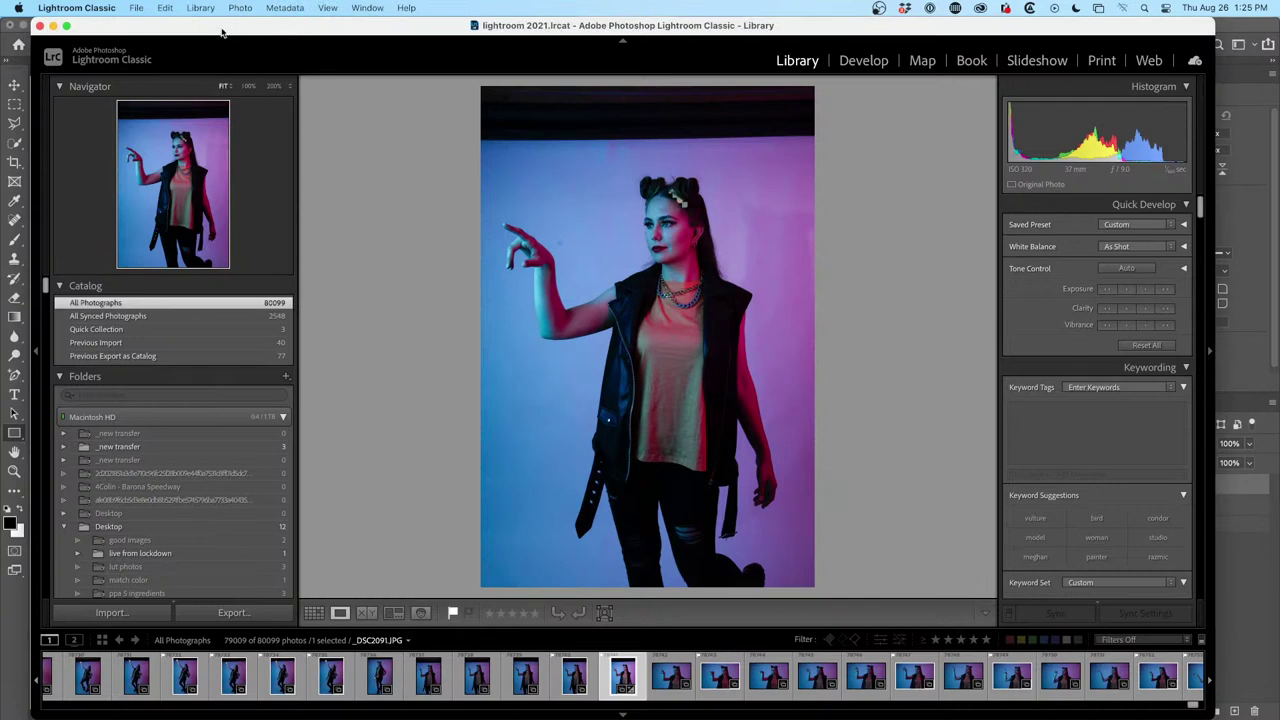
{"action": "key", "text": "super+Tab"}
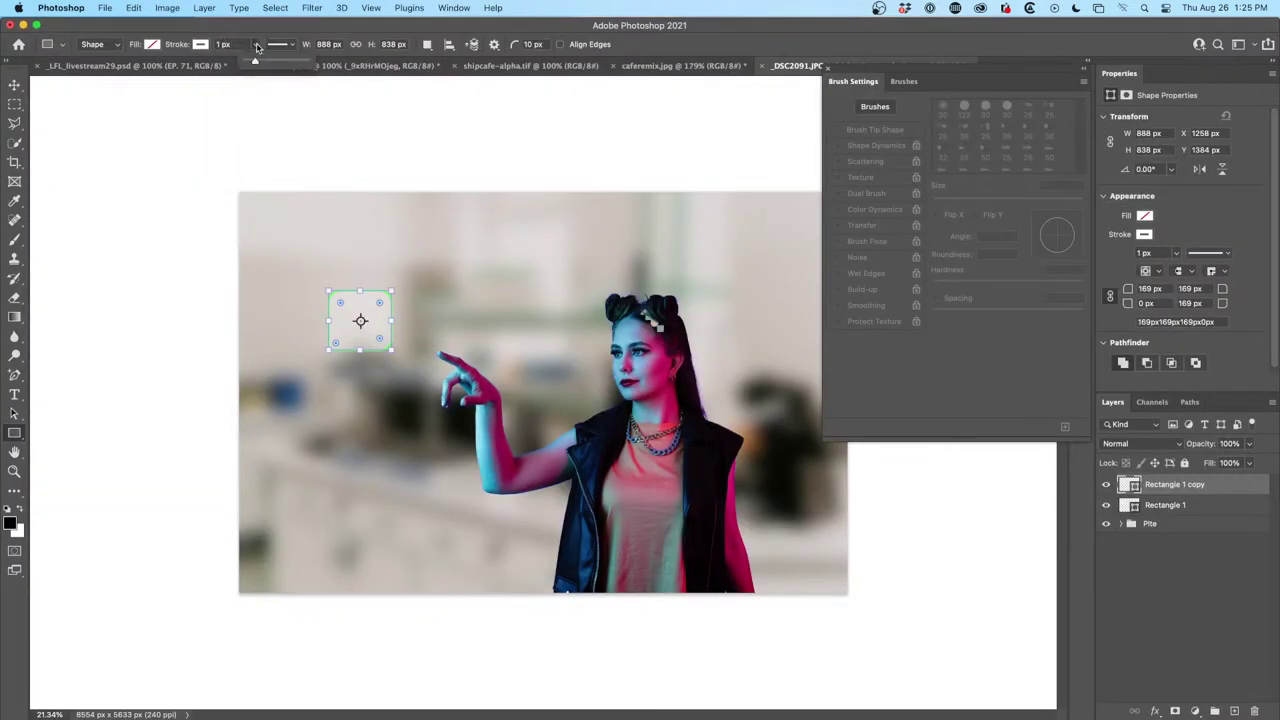
{"action": "left_click_drag", "start_coordinate": [255, 64], "coordinate": [264, 66]}
{"action": "key", "text": "Return"}
{"action": "left_click", "coordinate": [1222, 577]}
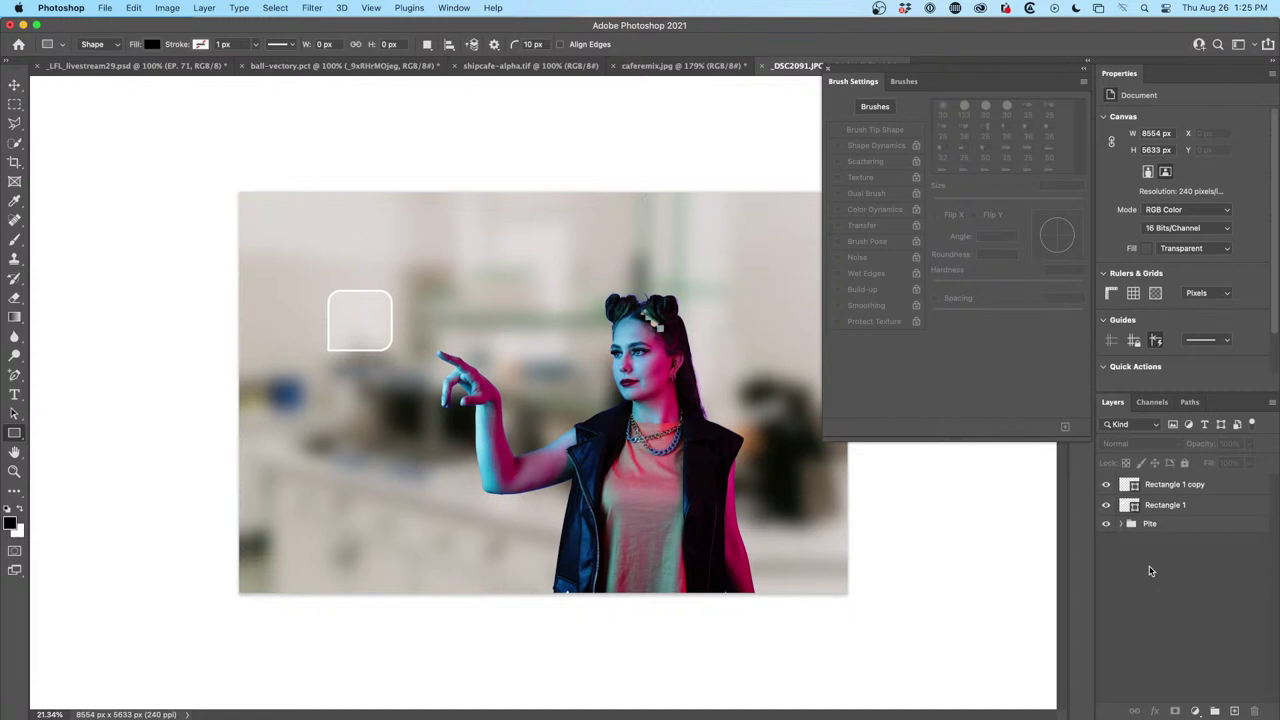
Group the two rectangle layers and move the group slightly down and right, closer to the pointing finger
{"action": "left_click", "coordinate": [1197, 487]}
{"action": "left_click", "coordinate": [1201, 505], "text": "shift"}
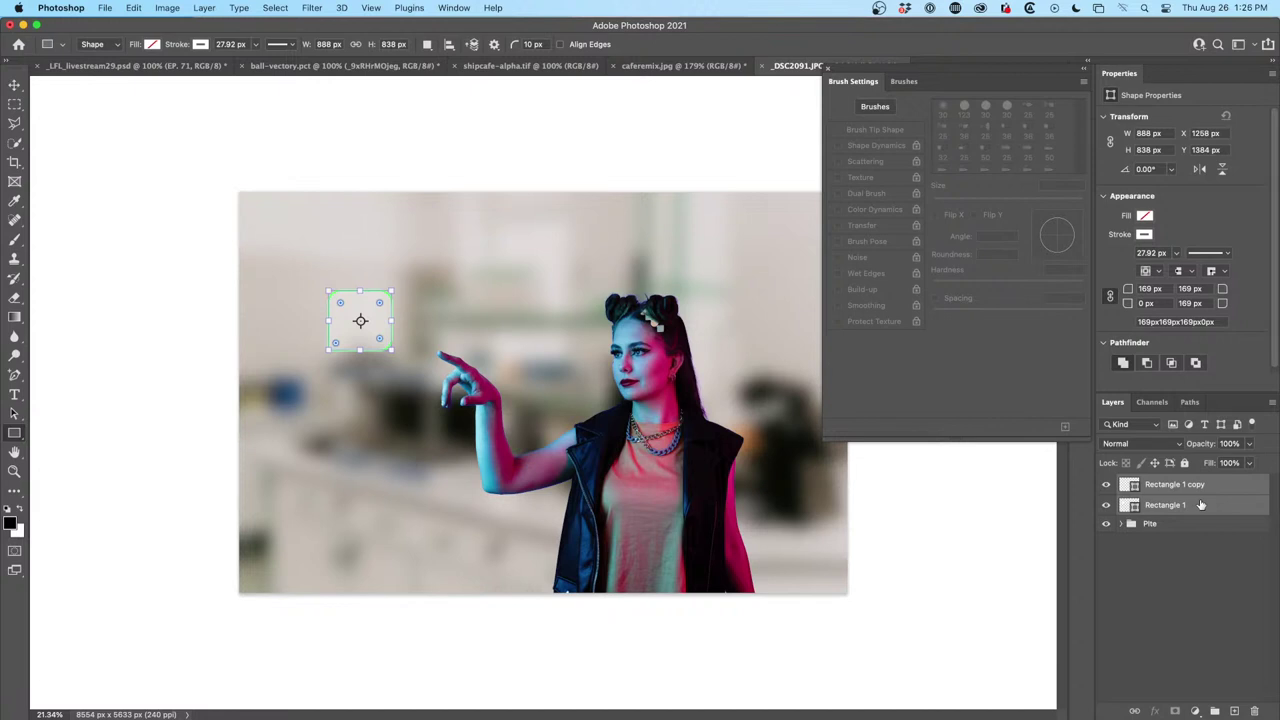
{"action": "key", "text": "super+g"}
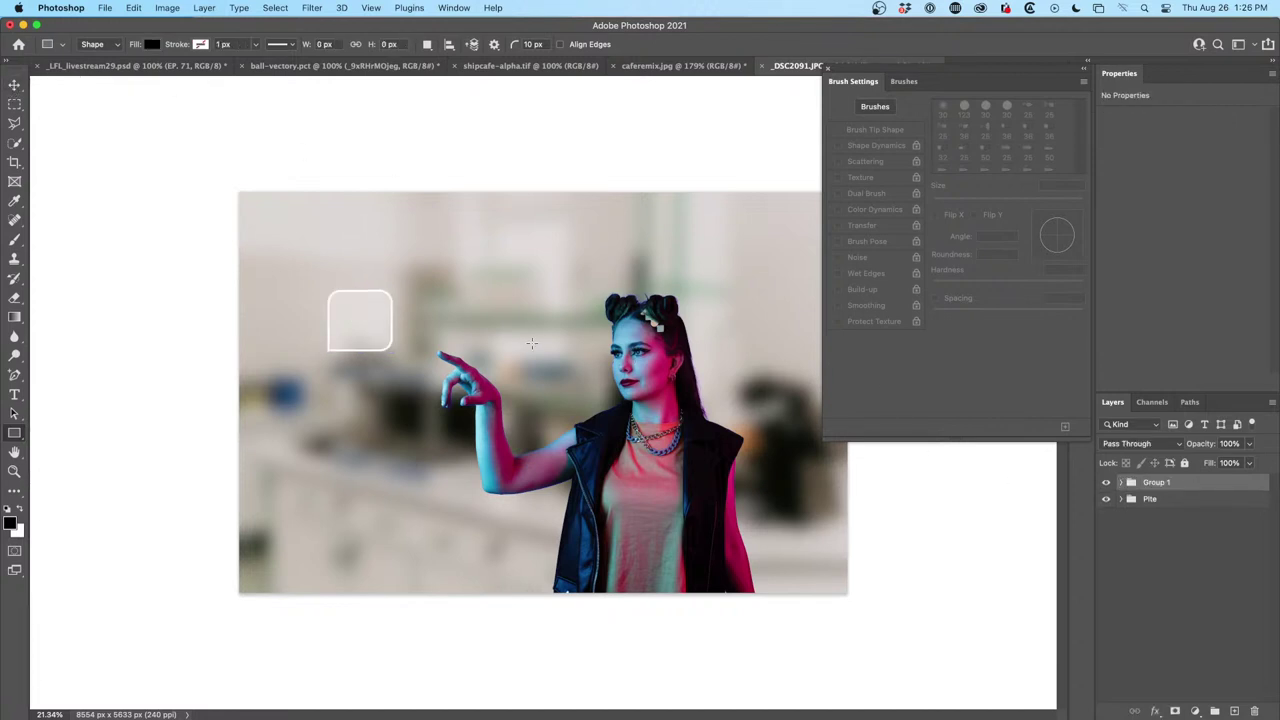
{"action": "key", "text": "v"}
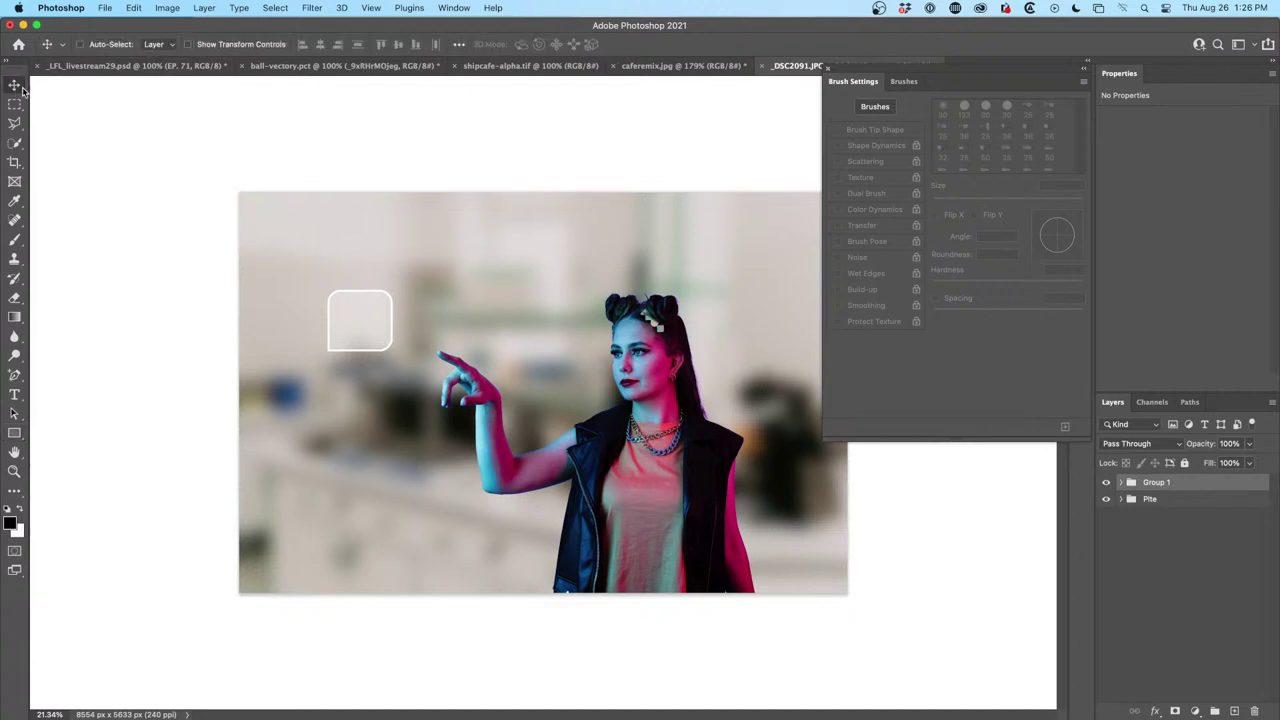
{"action": "left_click_drag", "start_coordinate": [353, 304], "coordinate": [352, 358]}
Rename the rectangle group as shape and duplicate it once above and once below the original, forming a vertical column
{"action": "double_click", "coordinate": [1160, 482]}
{"action": "type", "text": "s"}
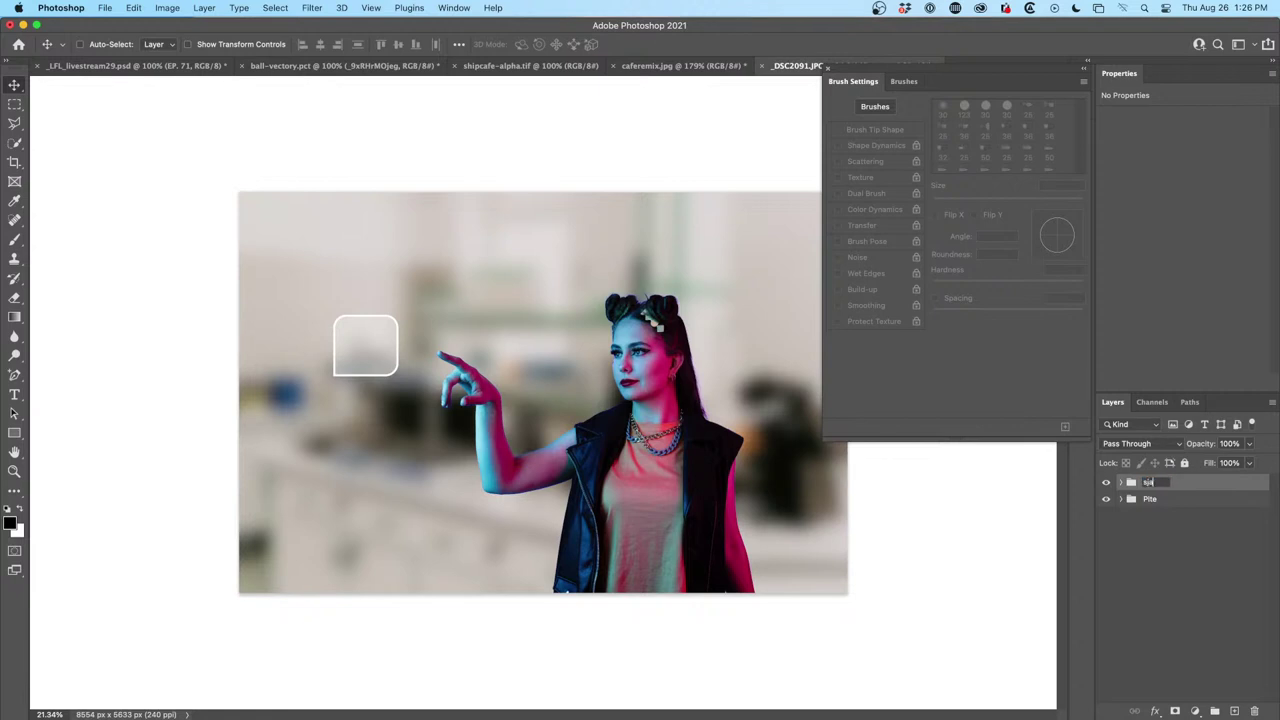
{"action": "type", "text": "hape"}
{"action": "key", "text": "Return"}
{"action": "left_click_drag", "start_coordinate": [375, 338], "coordinate": [377, 287]}
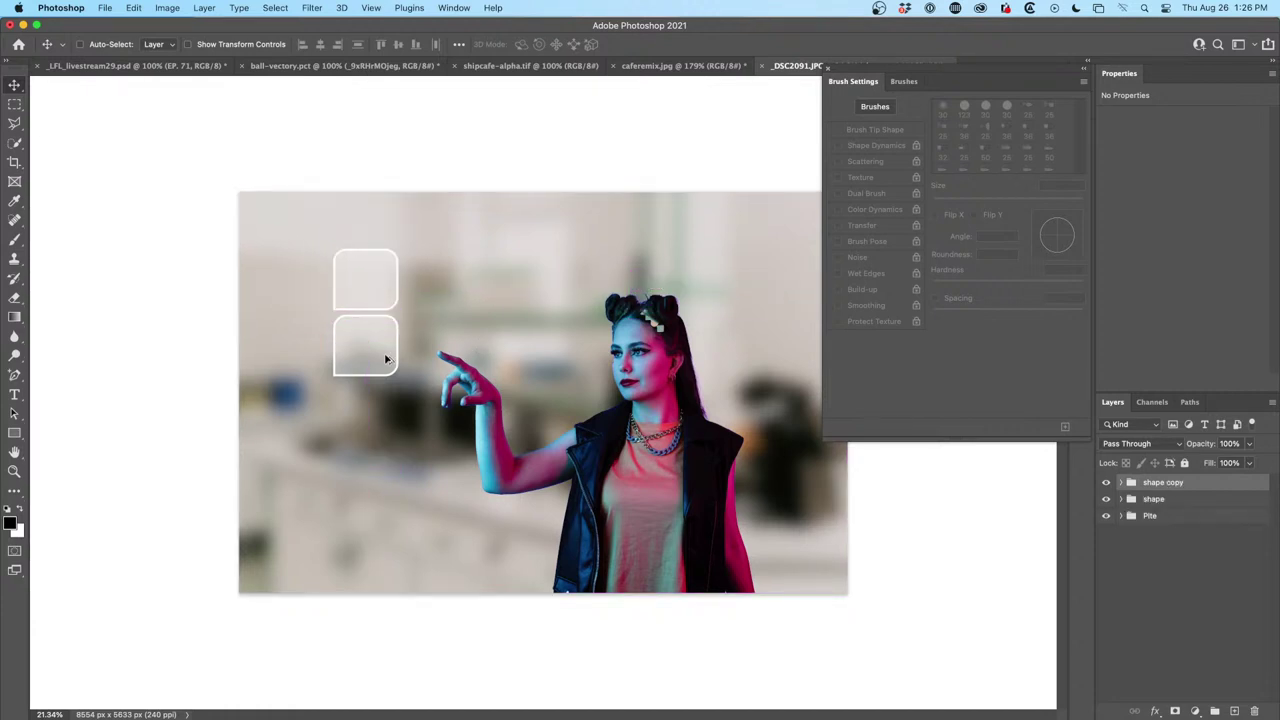
{"action": "left_click_drag", "start_coordinate": [370, 355], "coordinate": [358, 484]}
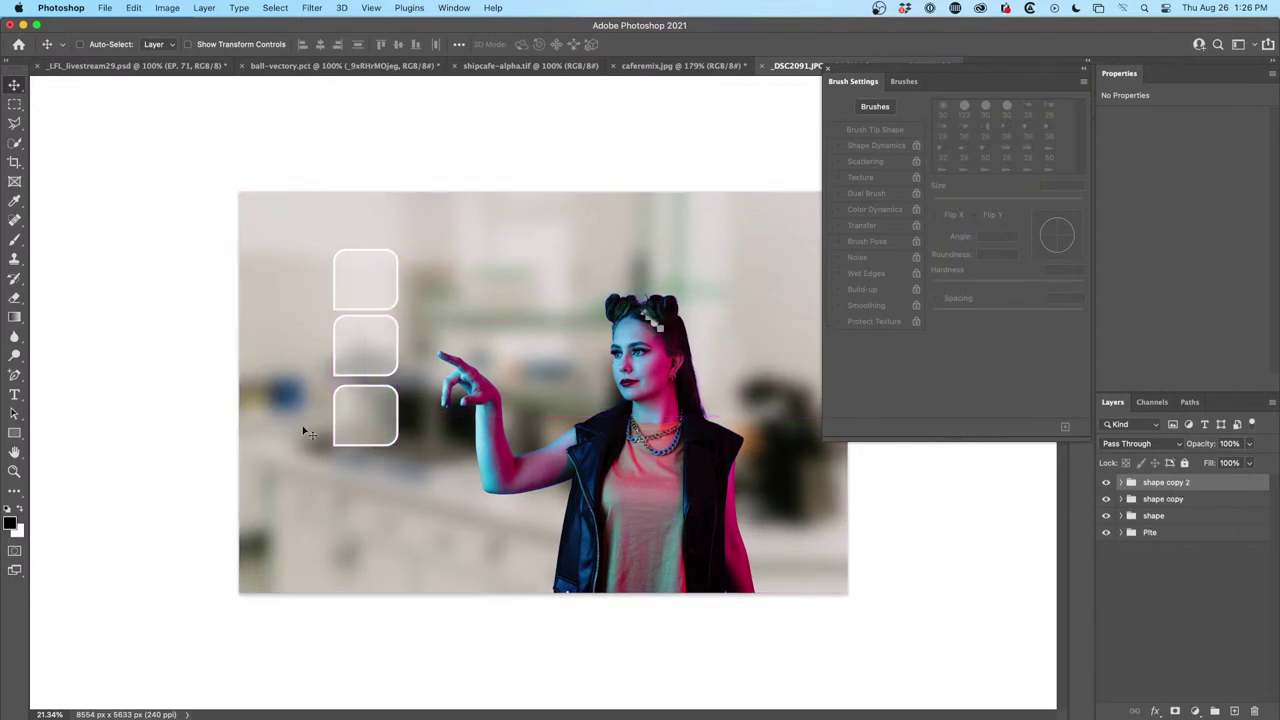
Distribute the three shape groups evenly in the vertical direction and check the spacing between them
{"action": "left_click", "coordinate": [1190, 516], "text": "shift"}
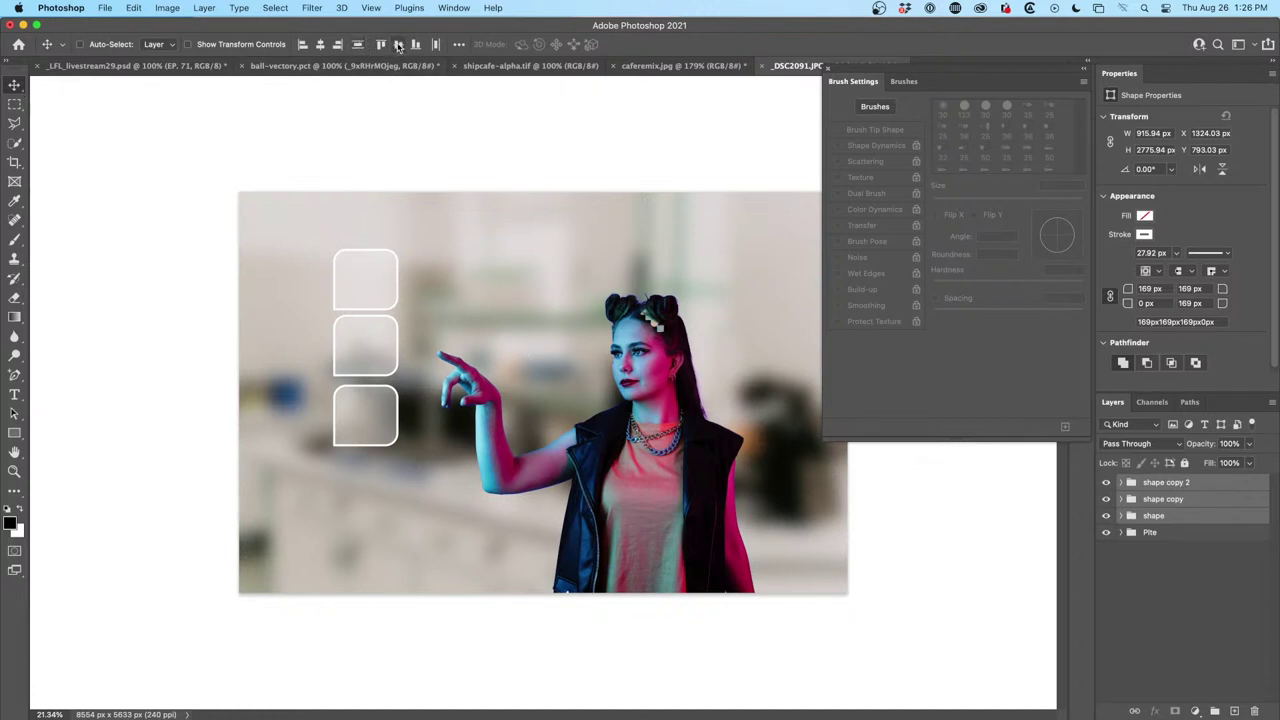
{"action": "left_click", "coordinate": [360, 46]}
{"action": "left_click", "coordinate": [362, 272]}
{"action": "left_click", "coordinate": [377, 290]}
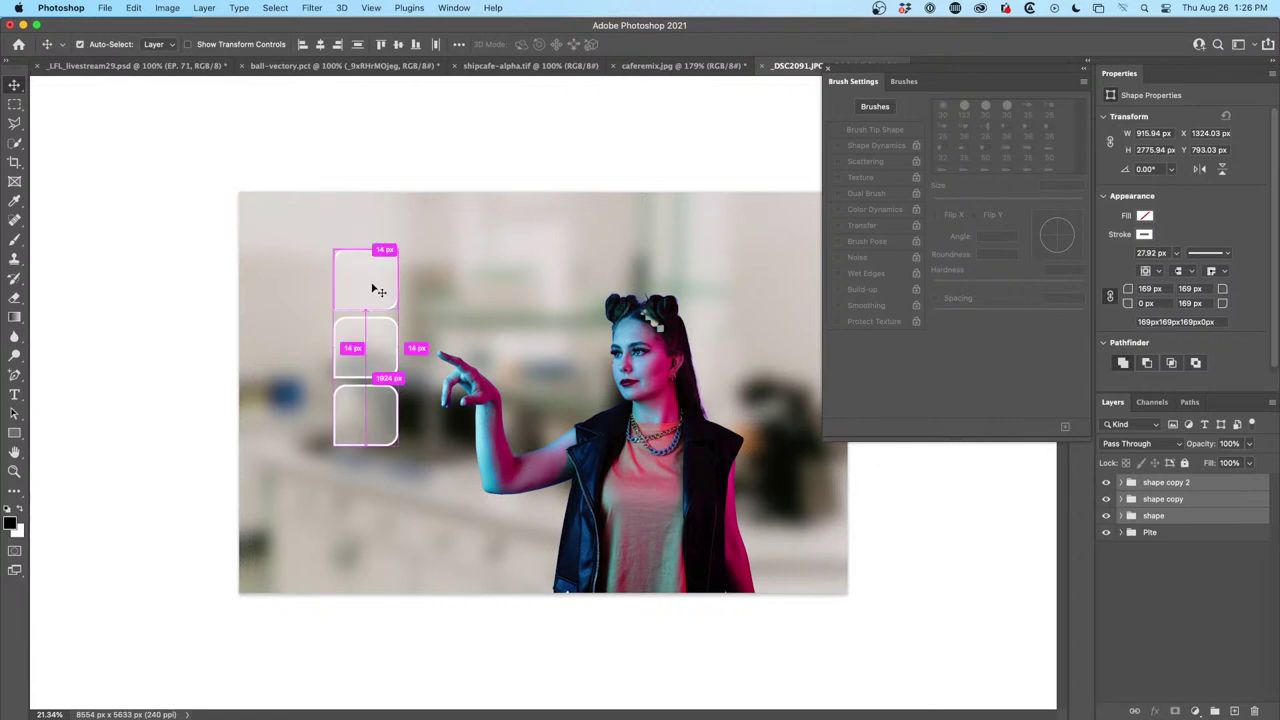
{"action": "key", "text": "super+t"}
{"action": "left_click", "coordinate": [1175, 634]}
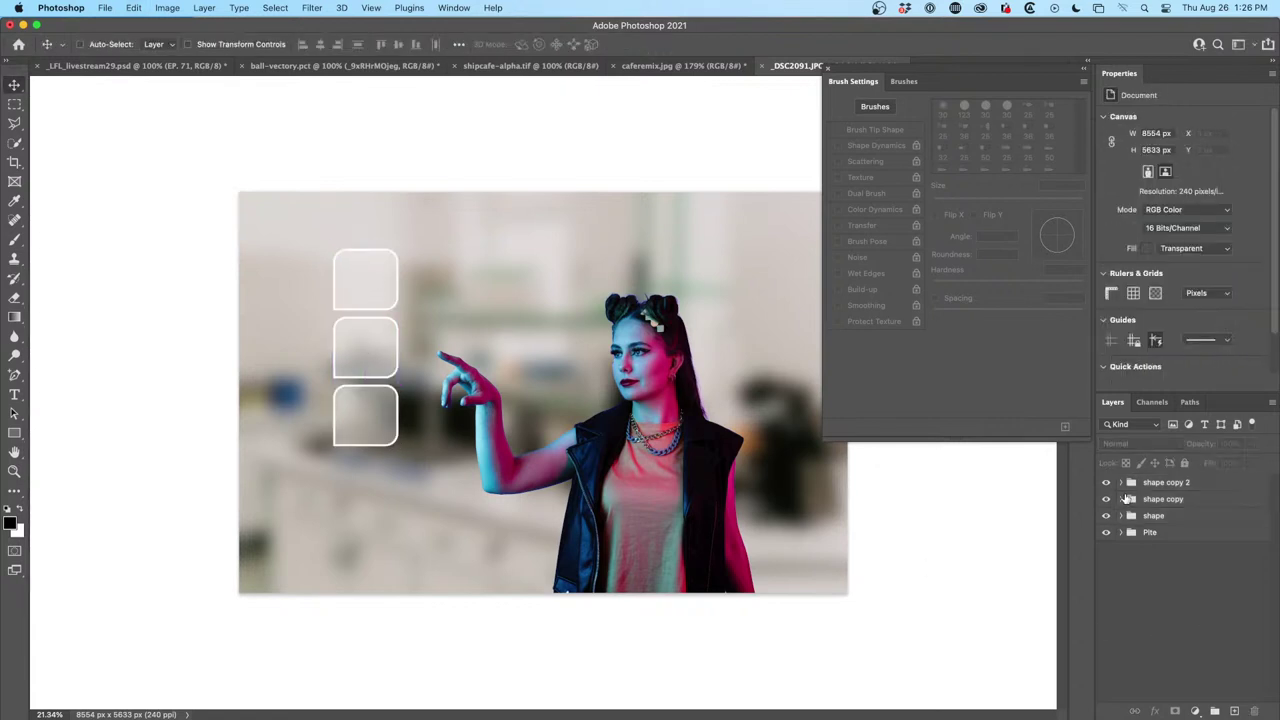
Rotate the lowest tile's group, shape copy 2, by 90 degrees so its square corner sits at the upper left
{"action": "left_click", "coordinate": [1160, 483]}
{"action": "key", "text": "super+t"}
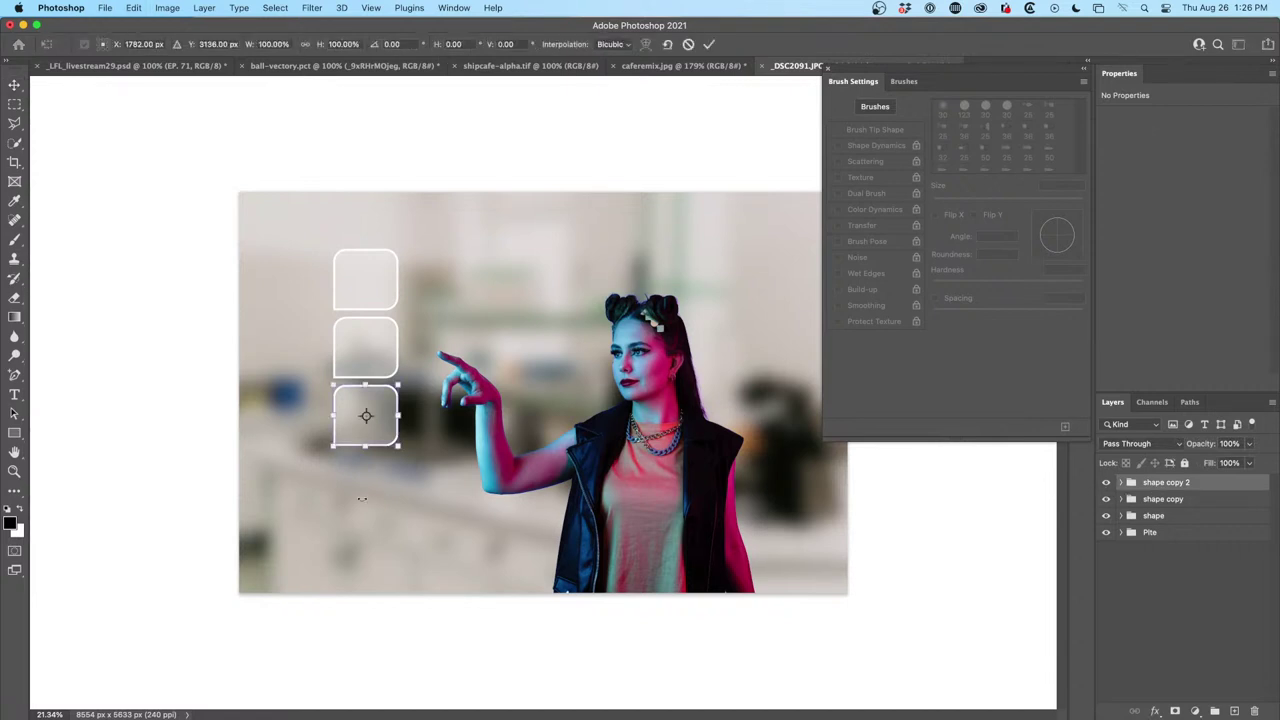
{"action": "left_click_drag", "start_coordinate": [412, 372], "coordinate": [426, 488]}
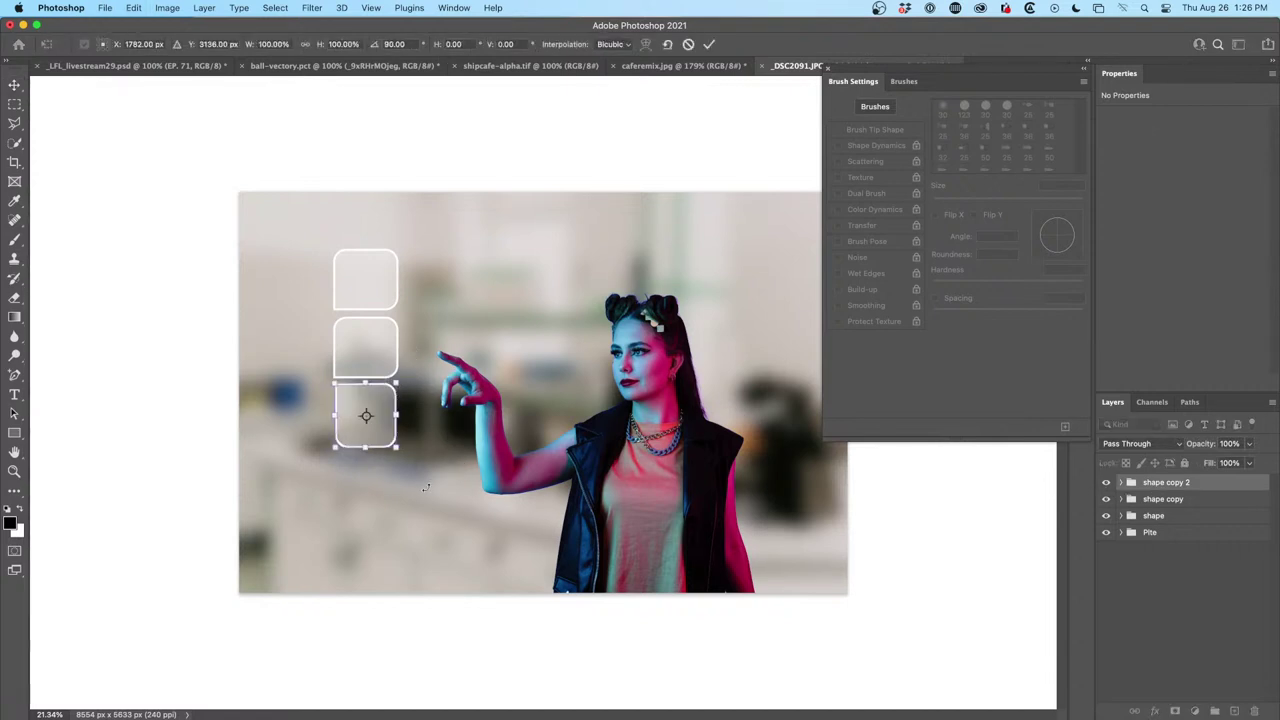
{"action": "left_click", "coordinate": [14, 84]}
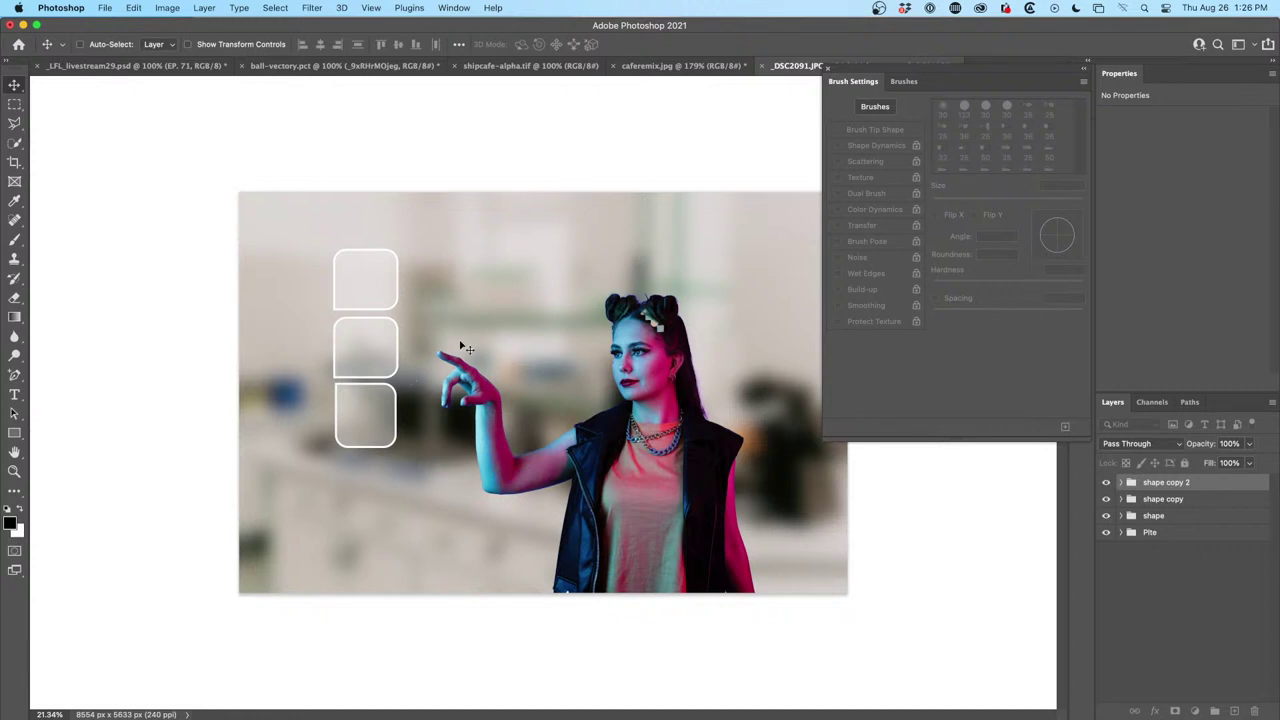
Set the upper-left corner radius of the middle tile's Rectangle 1 fill to 0 px, keeping the other corners
{"action": "left_click", "coordinate": [368, 342], "text": "super"}
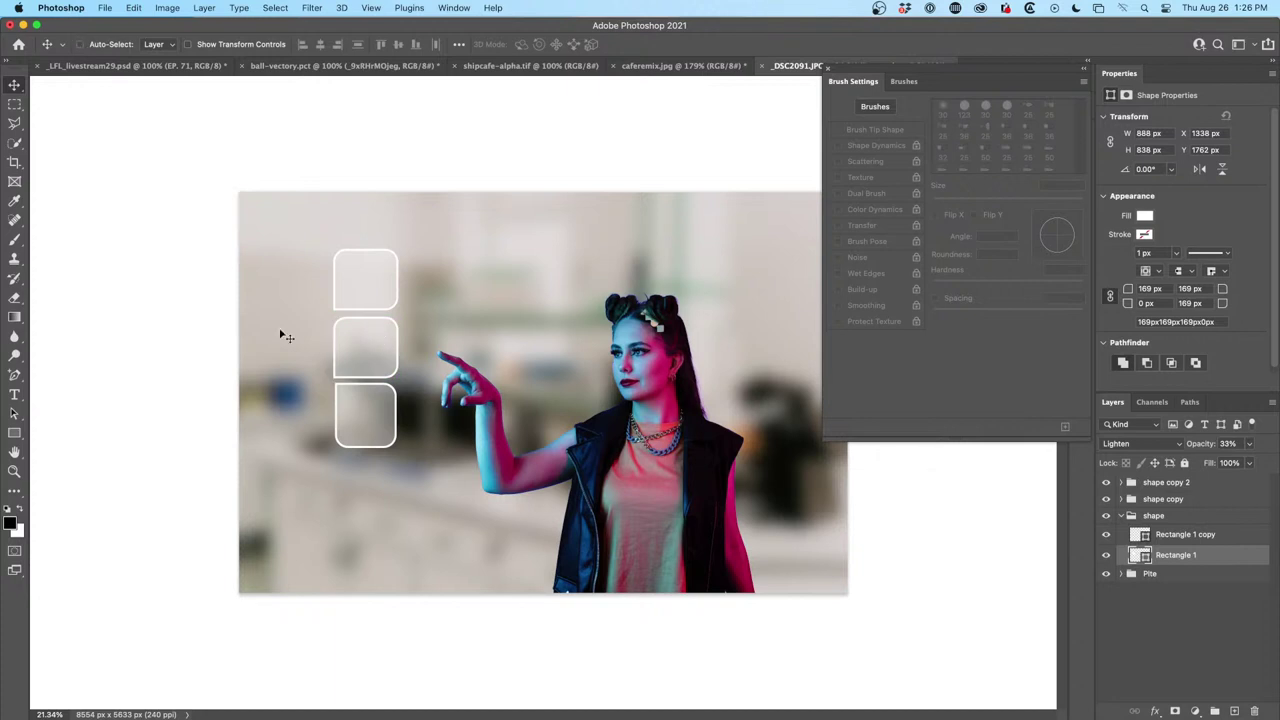
{"action": "left_click", "coordinate": [15, 433]}
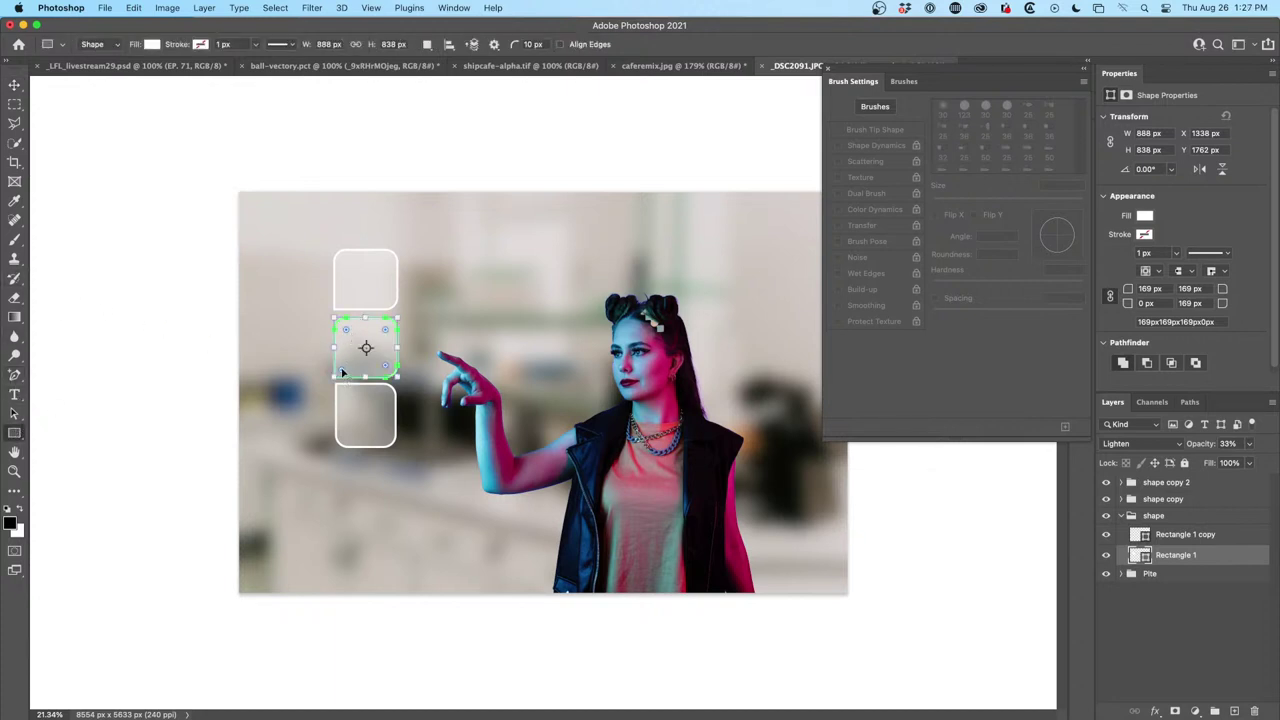
{"action": "left_click_drag", "start_coordinate": [341, 372], "coordinate": [349, 364]}
{"action": "left_click_drag", "start_coordinate": [348, 366], "coordinate": [326, 306]}
{"action": "left_click", "coordinate": [15, 85]}
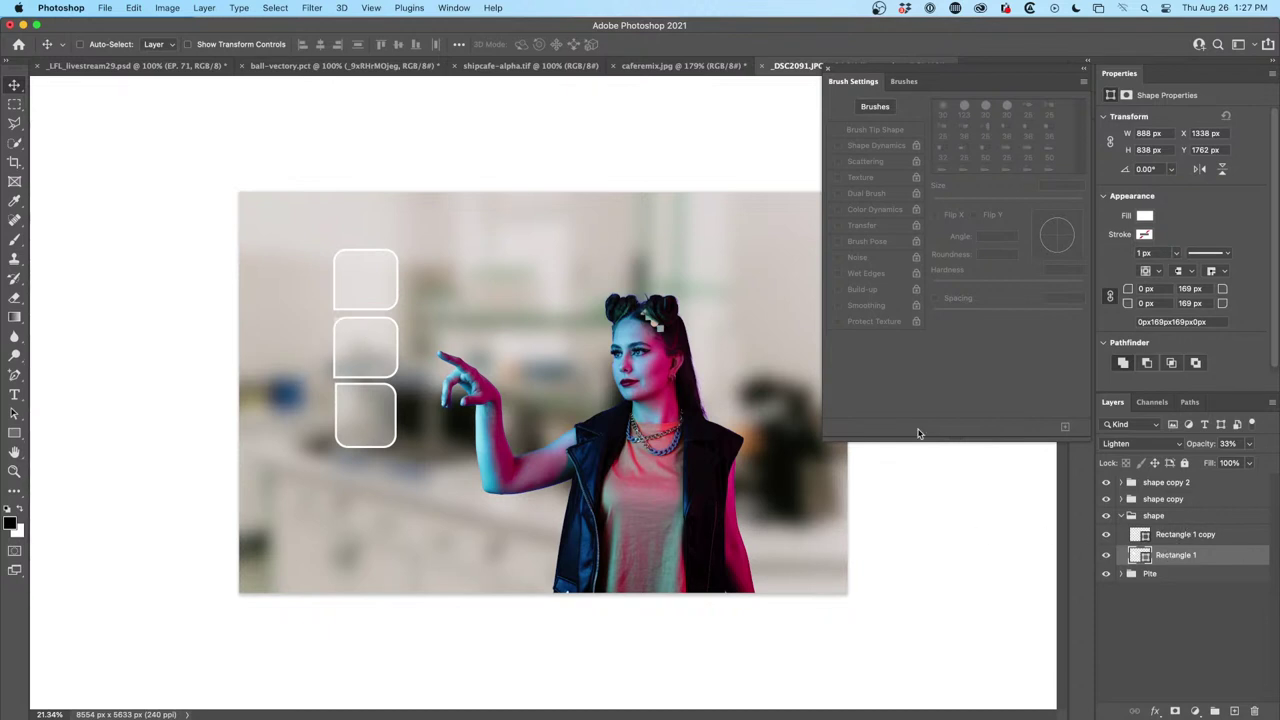
Square off the upper-left corner of the middle tile's Rectangle 1 copy outline to a 0 px radius
{"action": "left_click", "coordinate": [1106, 555]}
{"action": "left_click", "coordinate": [1106, 555]}
{"action": "left_click", "coordinate": [1150, 535]}
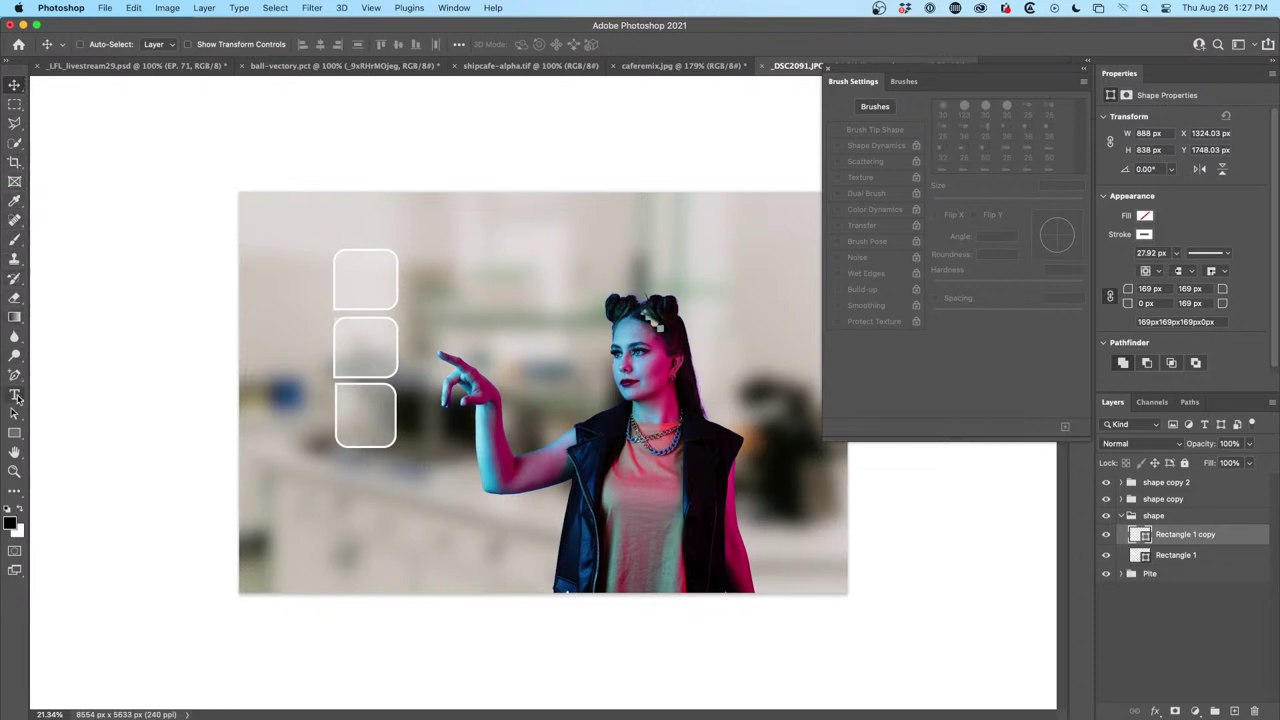
{"action": "left_click", "coordinate": [14, 433]}
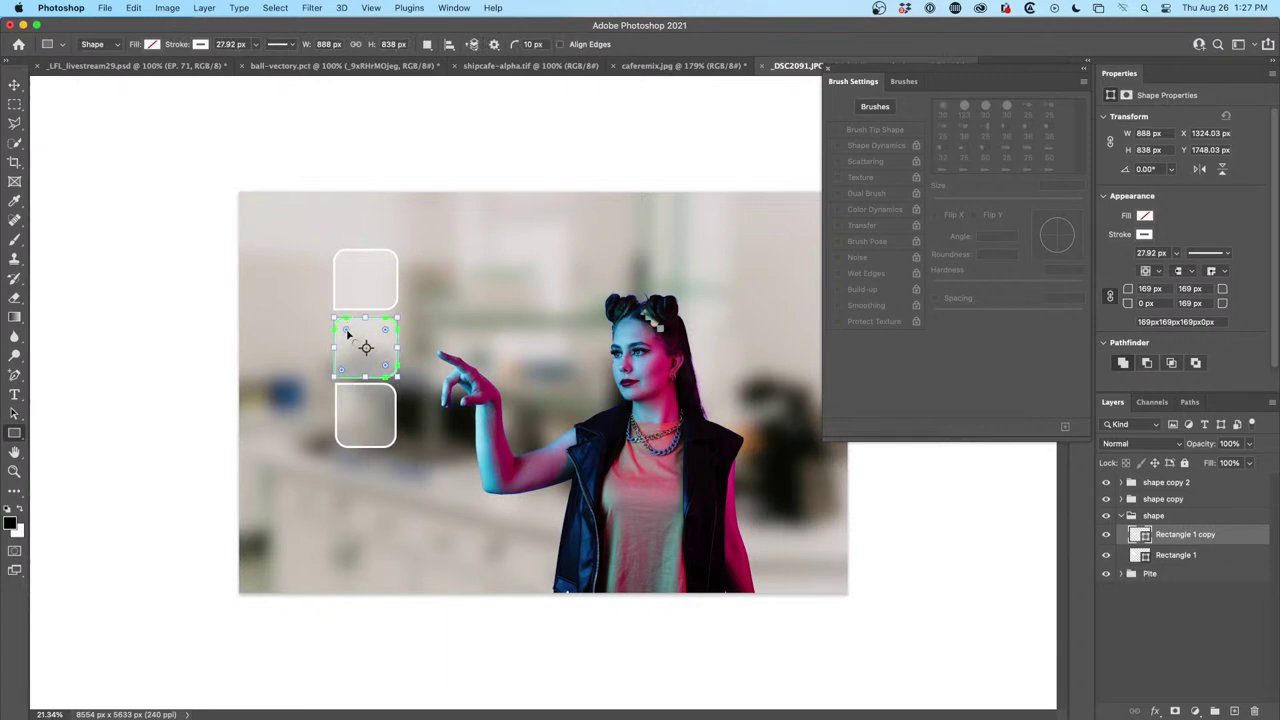
{"action": "left_click_drag", "start_coordinate": [347, 334], "coordinate": [314, 295]}
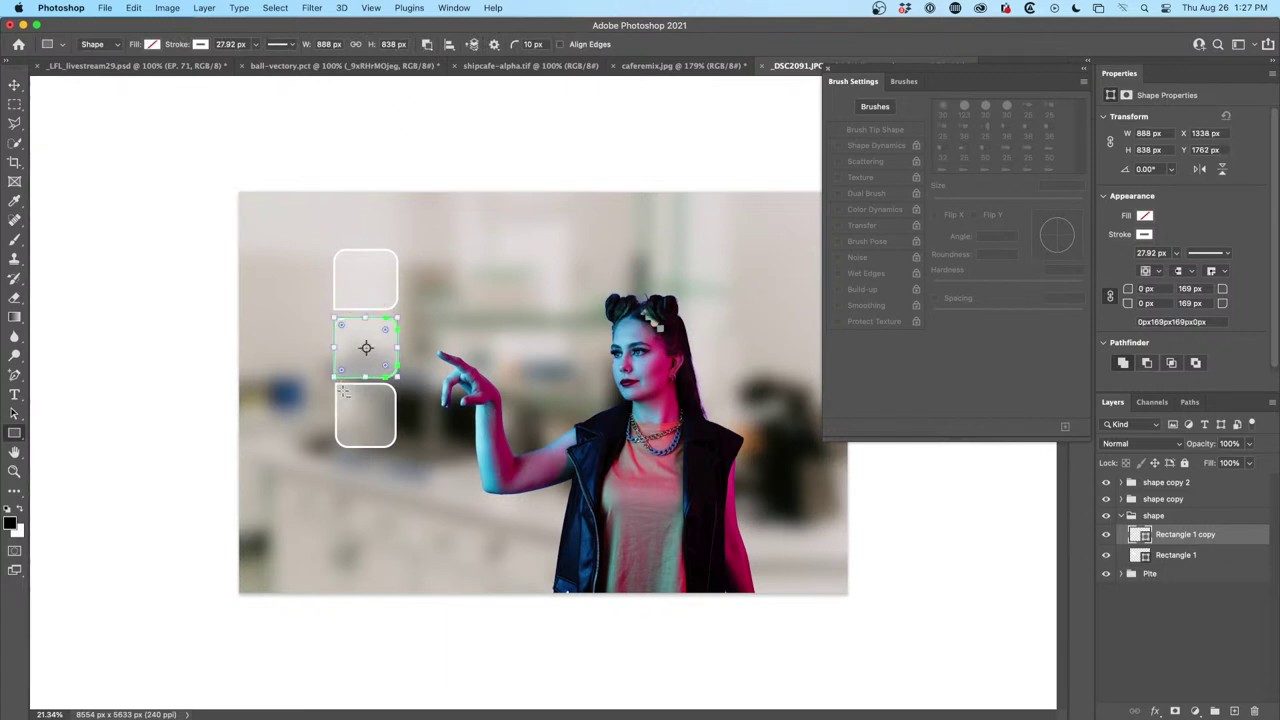
{"action": "left_click", "coordinate": [14, 85]}
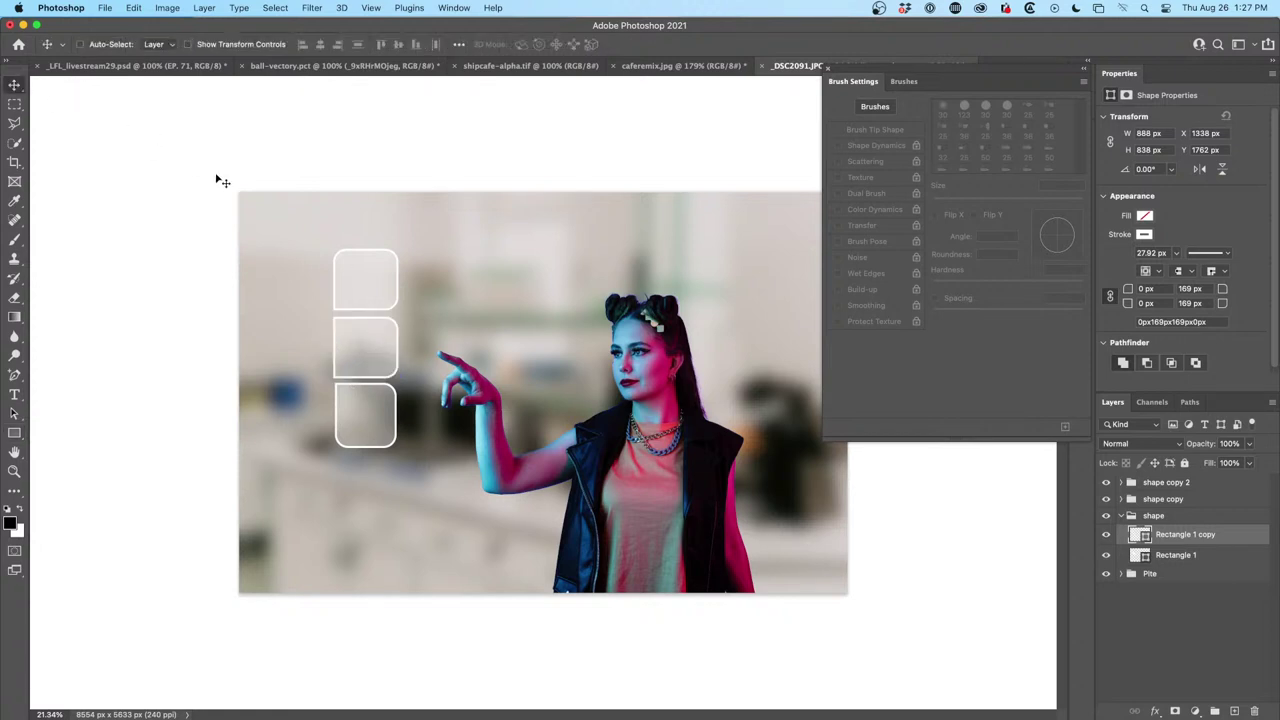
Duplicate the three shape groups, flip the copies horizontally and place them as a second column just left of the originals
{"action": "left_click", "coordinate": [1121, 516]}
{"action": "left_click", "coordinate": [1168, 484], "text": "shift"}
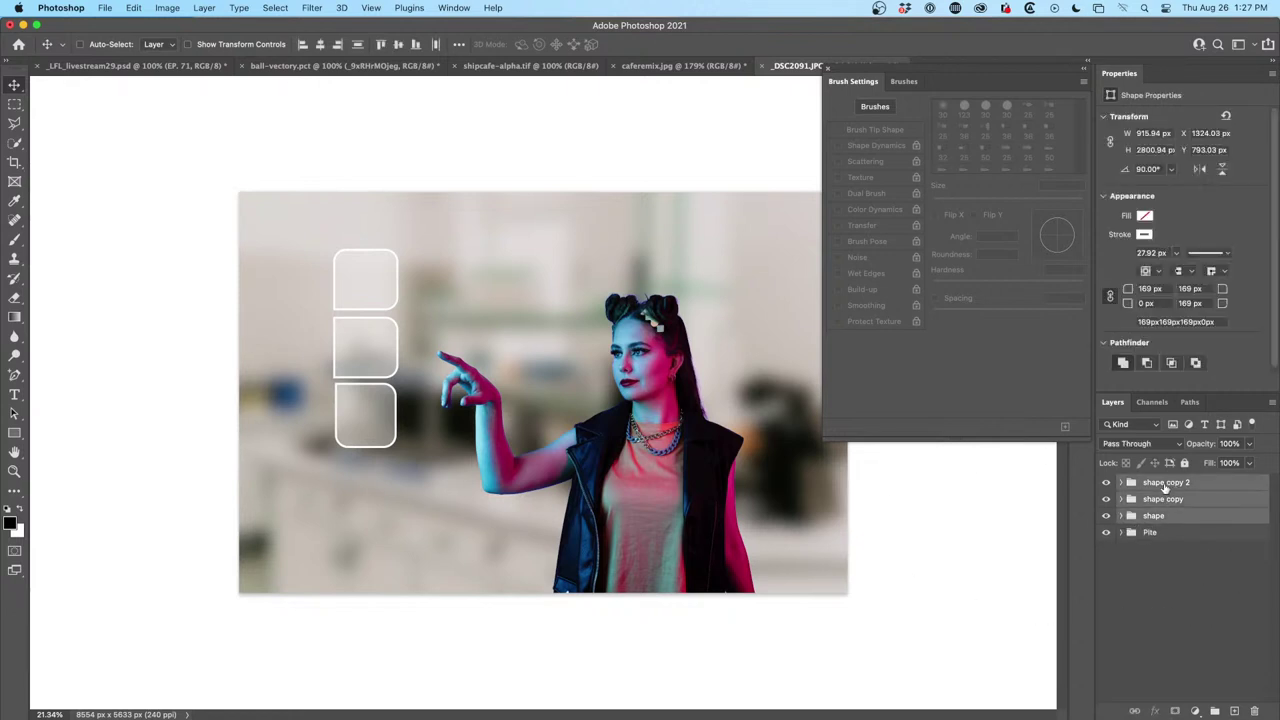
{"action": "mouse_move", "coordinate": [365, 335]}
{"action": "left_mouse_down"}
{"action": "mouse_move", "coordinate": [489, 344]}
{"action": "mouse_move", "coordinate": [371, 357]}
{"action": "mouse_move", "coordinate": [382, 353]}
{"action": "left_mouse_up"}
{"action": "key", "text": "super+t"}
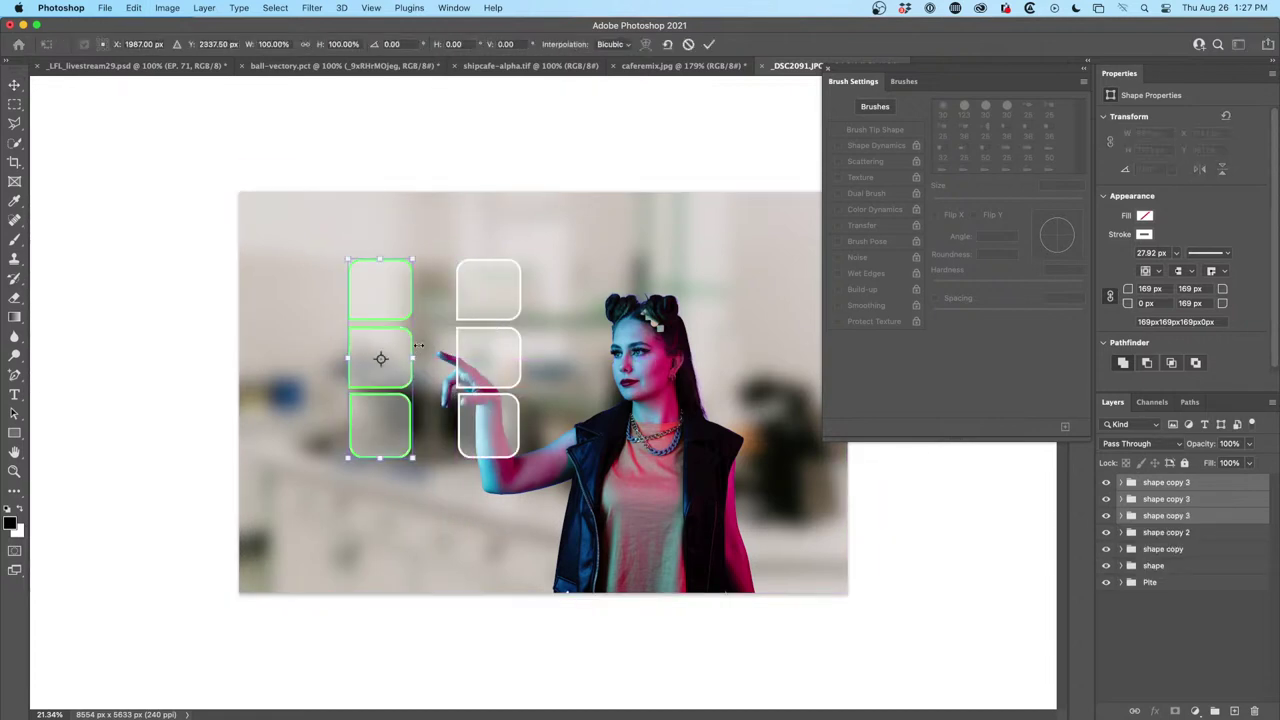
{"action": "right_click", "coordinate": [398, 303]}
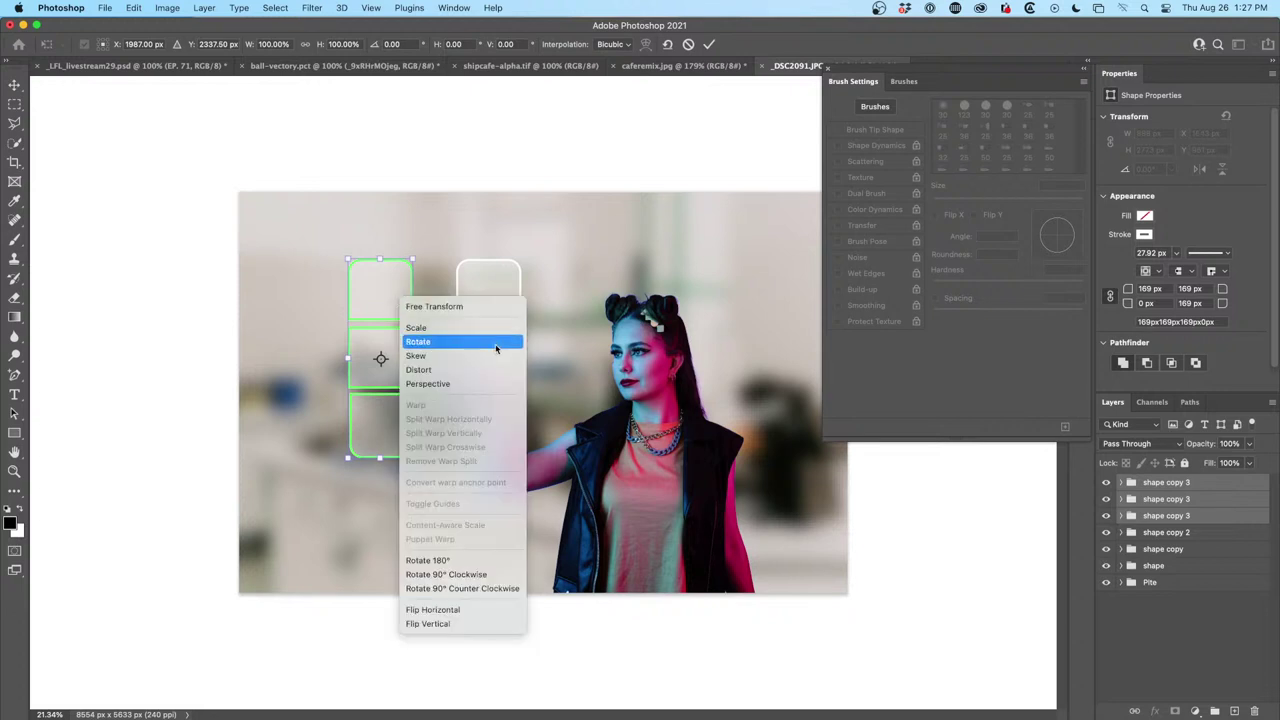
{"action": "left_click", "coordinate": [460, 609]}
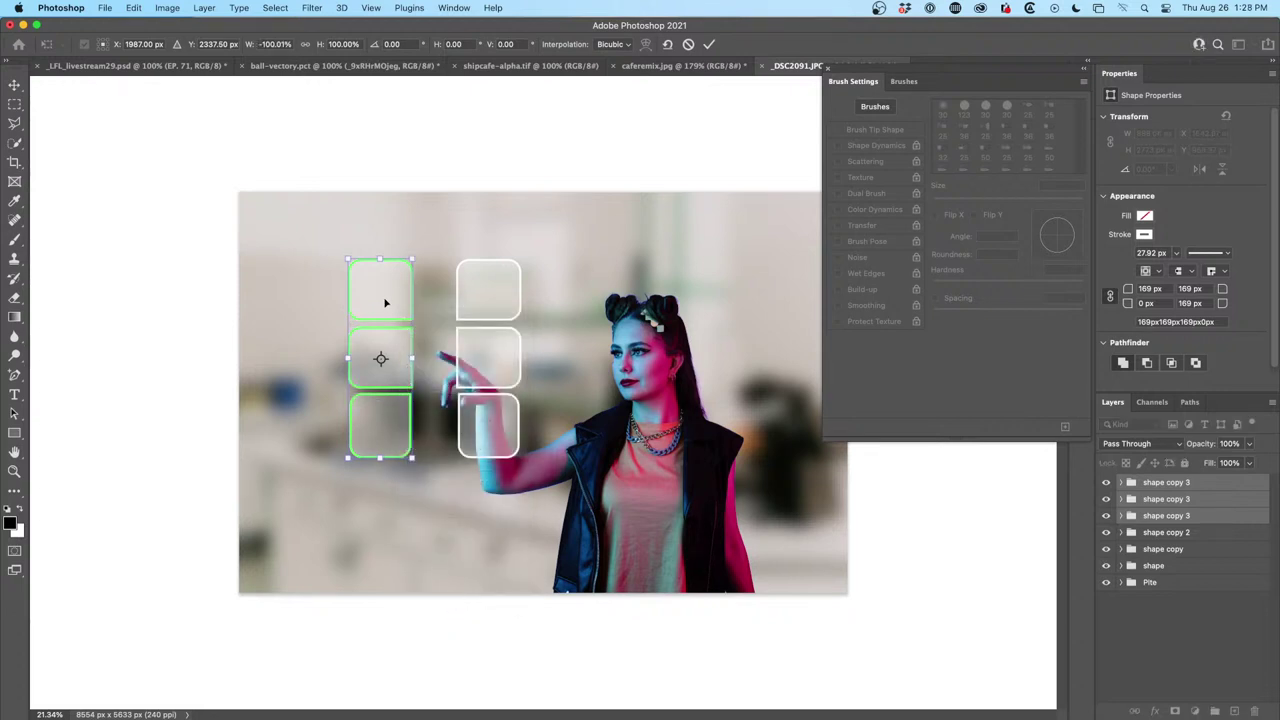
{"action": "left_click_drag", "start_coordinate": [391, 297], "coordinate": [432, 297]}
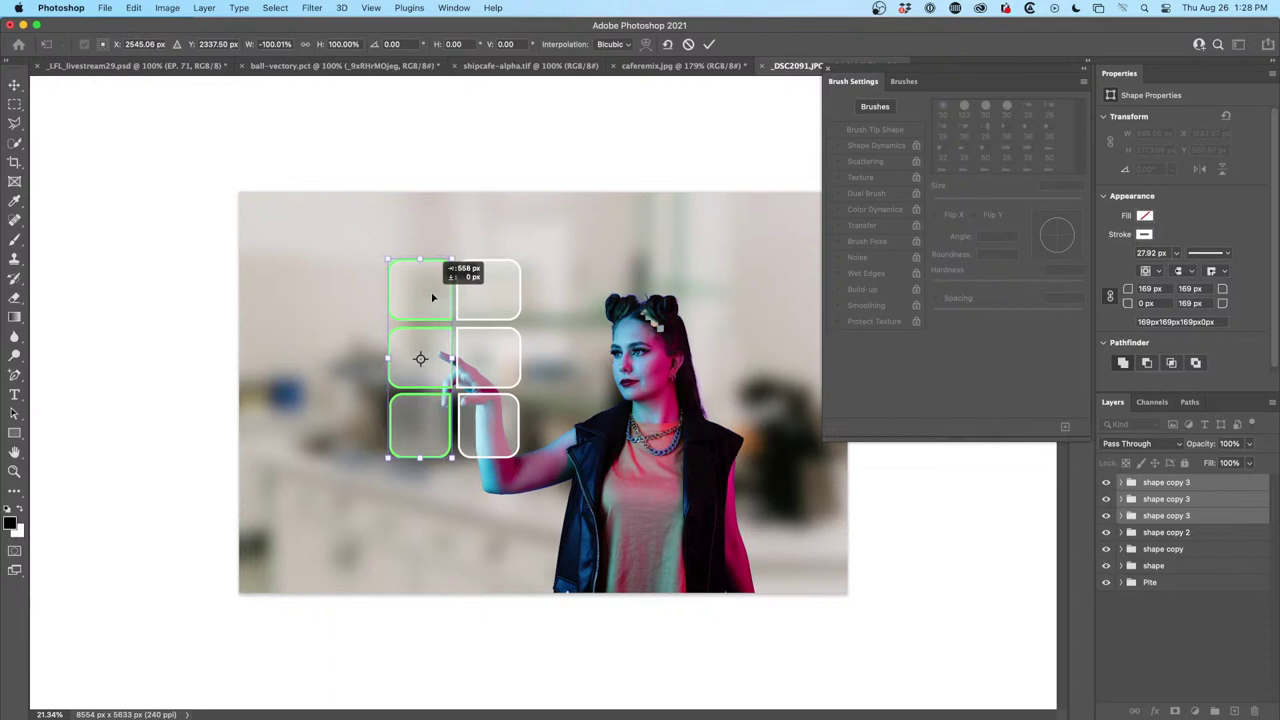
{"action": "key", "text": "Return"}
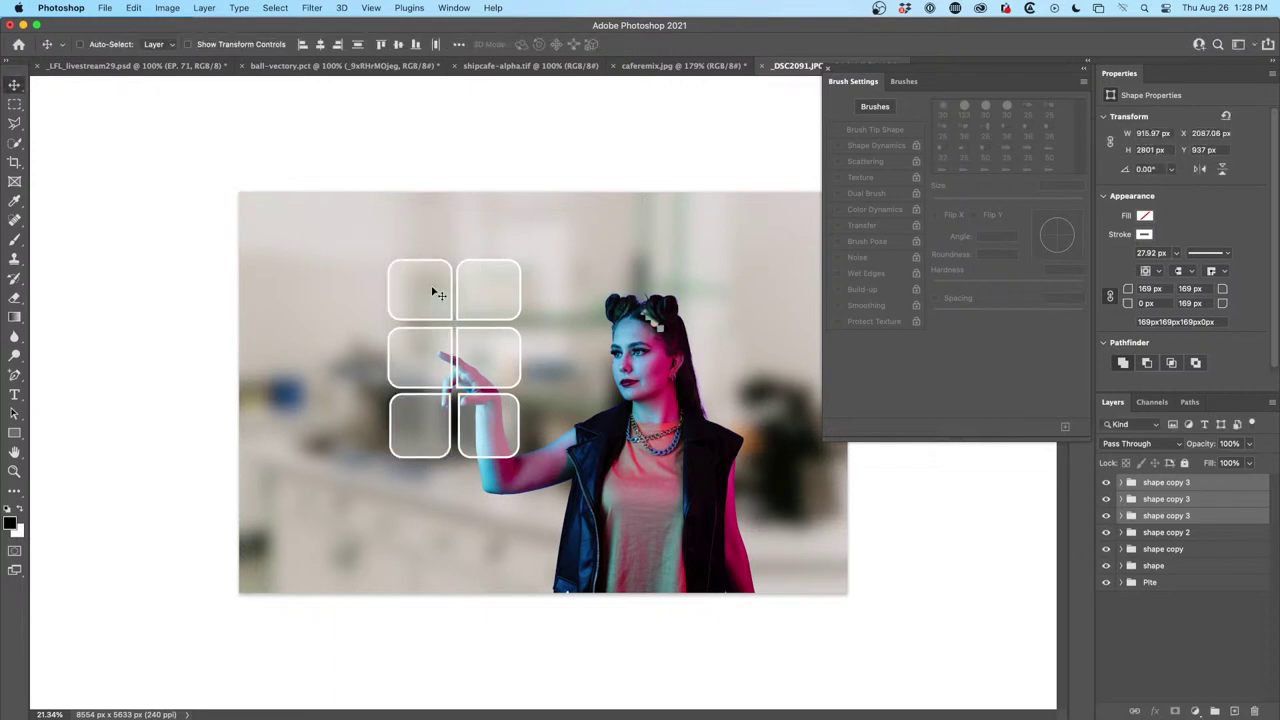
Group all six tile groups together and name the new group screen
{"action": "left_click", "coordinate": [1189, 556], "text": "shift"}
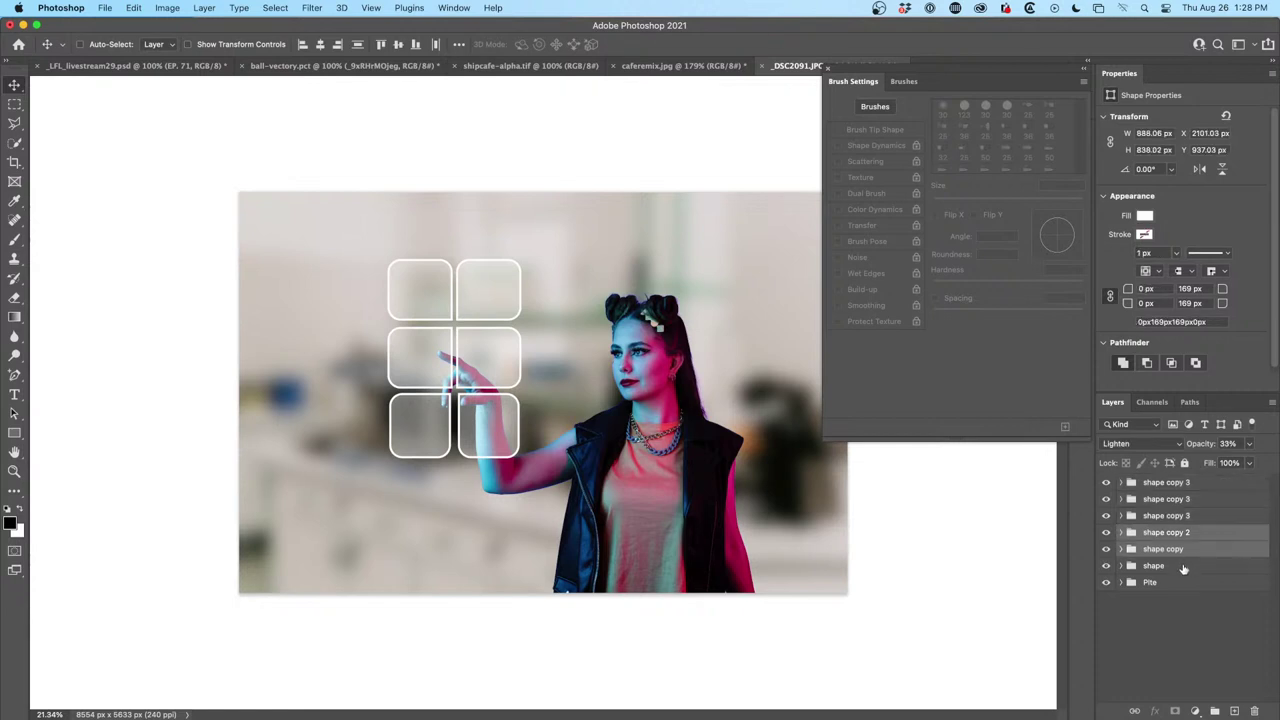
{"action": "left_click", "coordinate": [1183, 566]}
{"action": "left_click", "coordinate": [1202, 485], "text": "shift"}
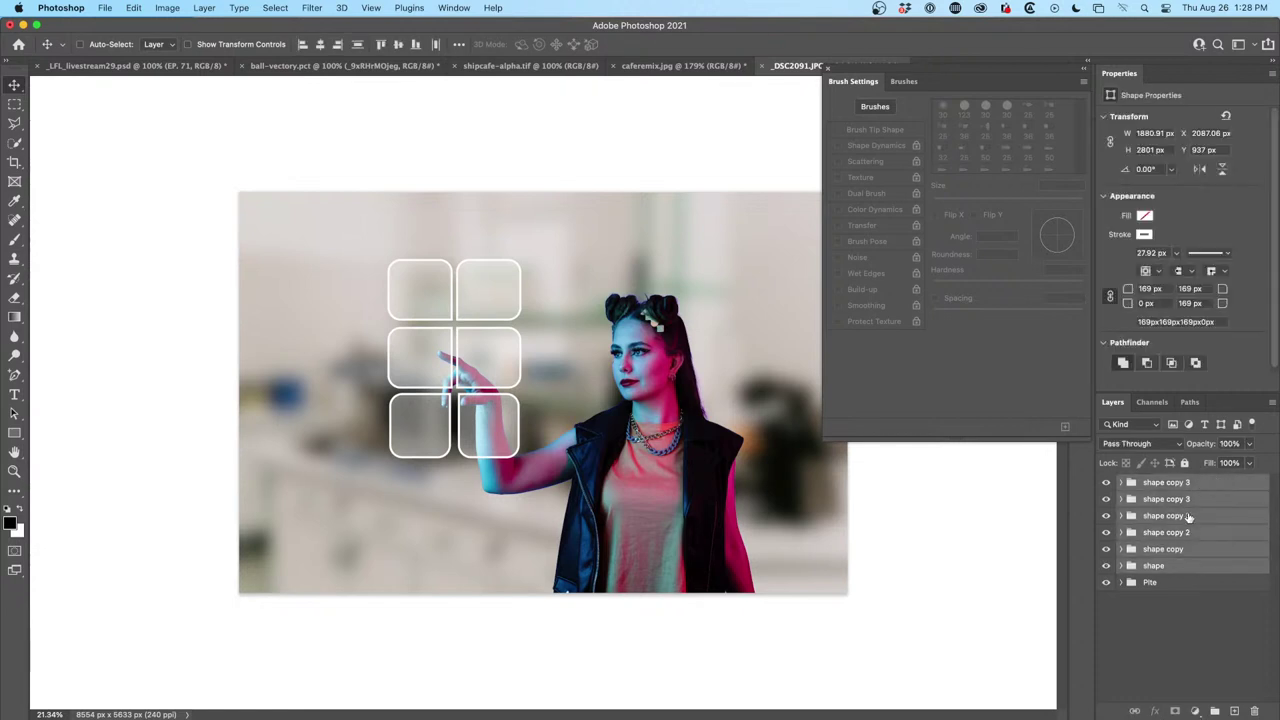
{"action": "key", "text": "super+g"}
{"action": "double_click", "coordinate": [1150, 482]}
{"action": "type", "text": "Icreen"}
{"action": "key", "text": "Return"}
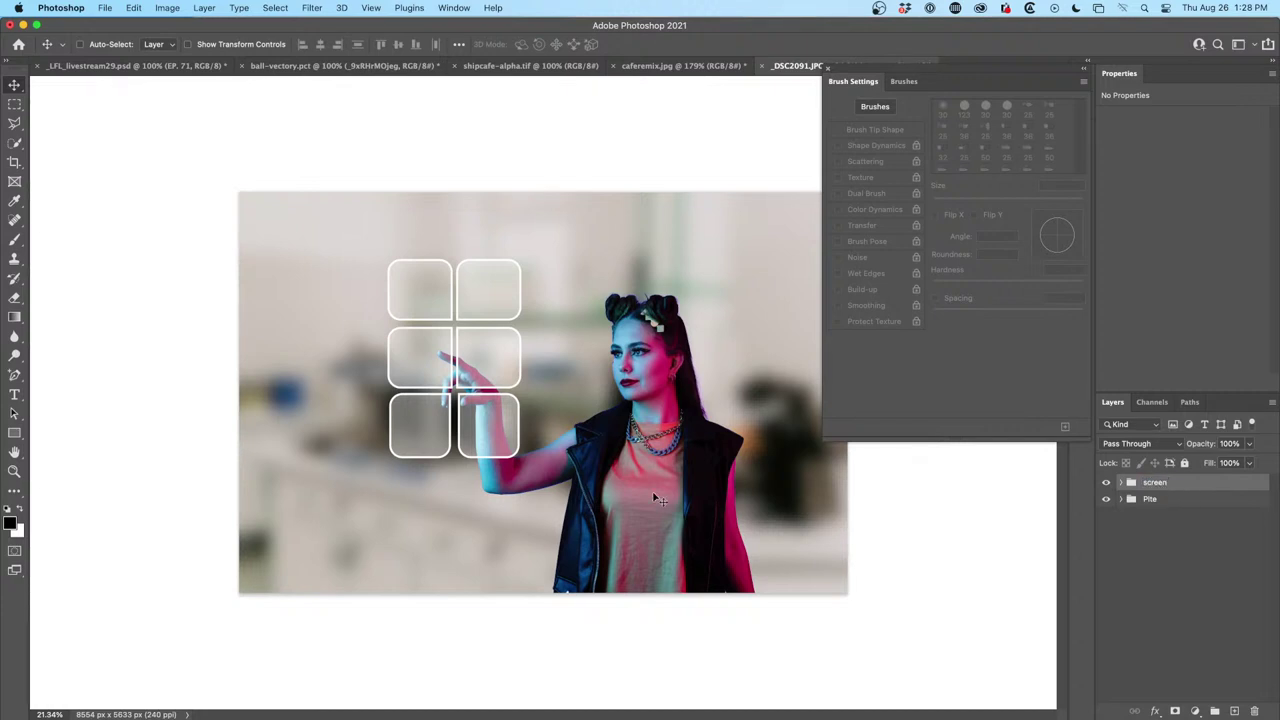
Distort the screen group into perspective, making its right edge taller and lowering its upper-left corner slightly
{"action": "key", "text": "super"}
{"action": "key", "text": "super+t"}
{"action": "right_click", "coordinate": [491, 286]}
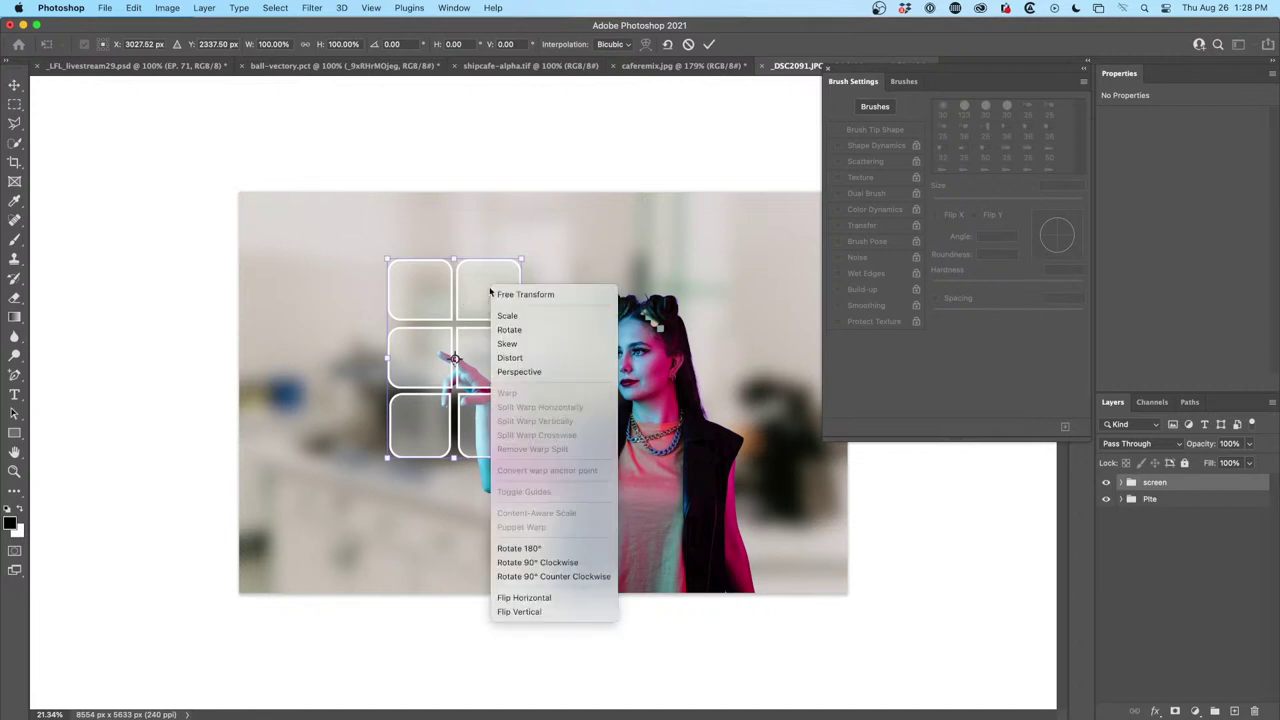
{"action": "left_click", "coordinate": [520, 358]}
{"action": "left_click_drag", "start_coordinate": [522, 458], "coordinate": [520, 477]}
{"action": "left_click_drag", "start_coordinate": [520, 258], "coordinate": [517, 251]}
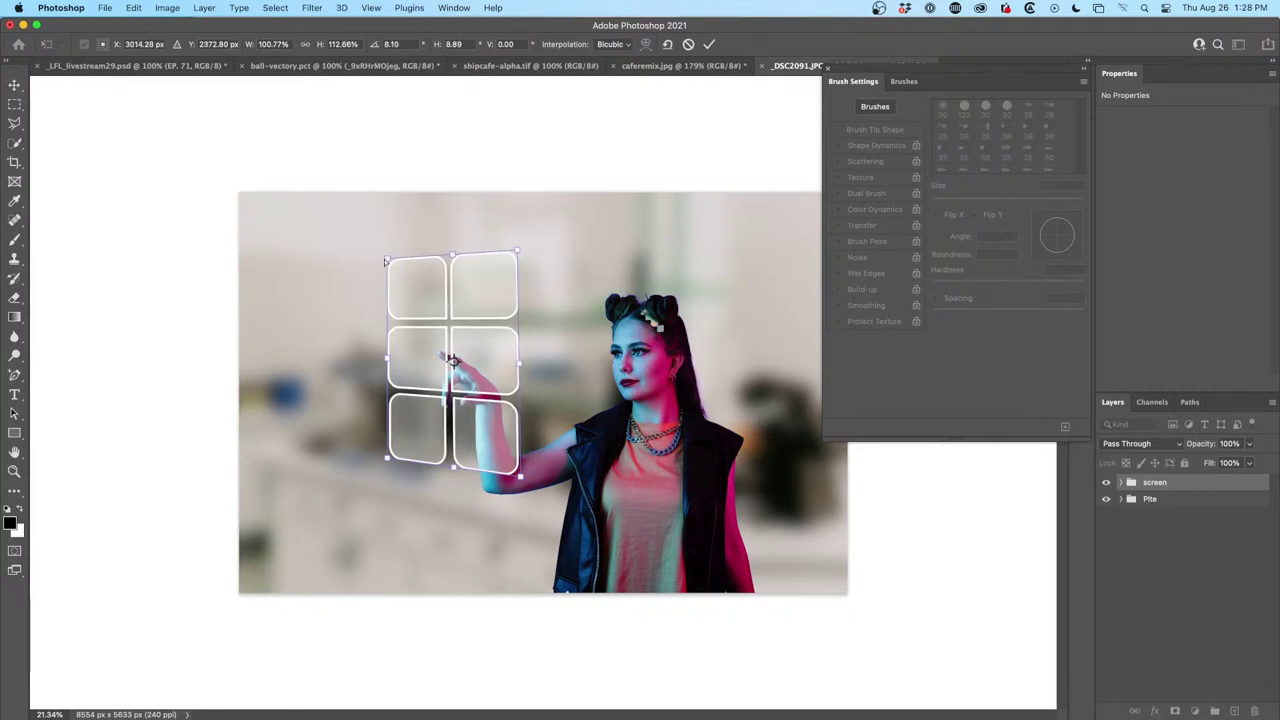
{"action": "left_click_drag", "start_coordinate": [387, 259], "coordinate": [387, 265]}
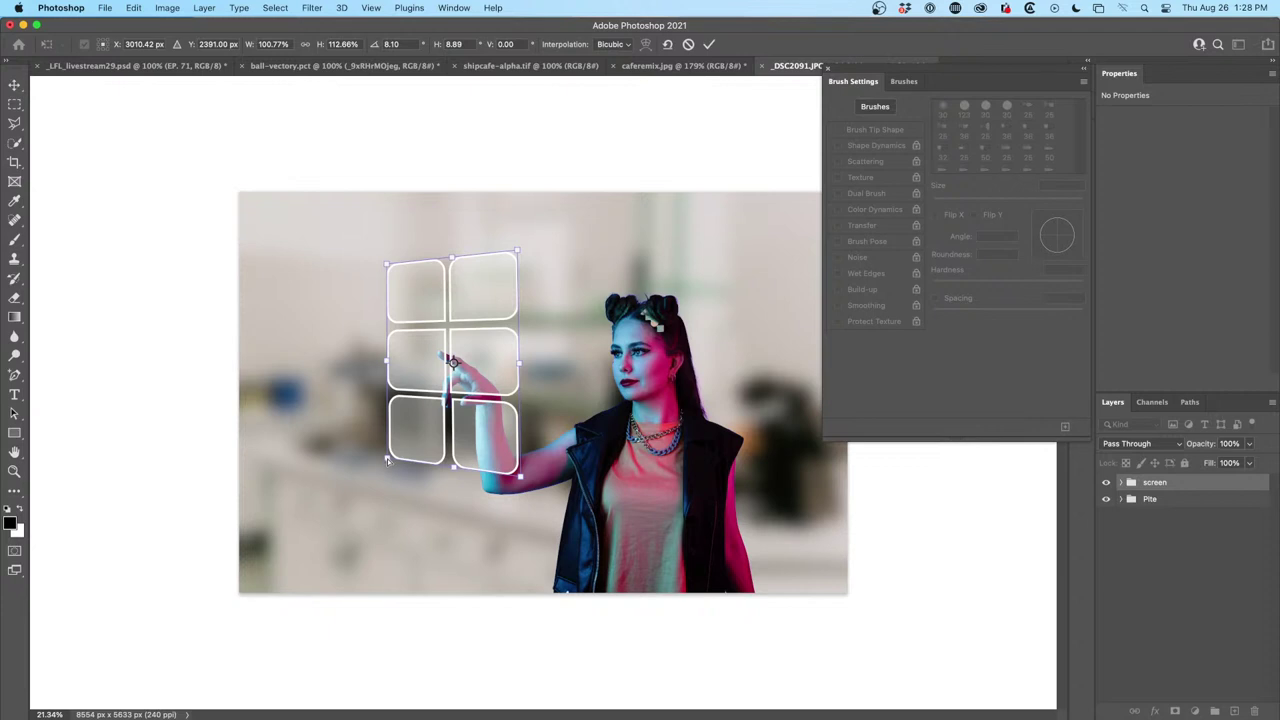
{"action": "key", "text": "Return"}
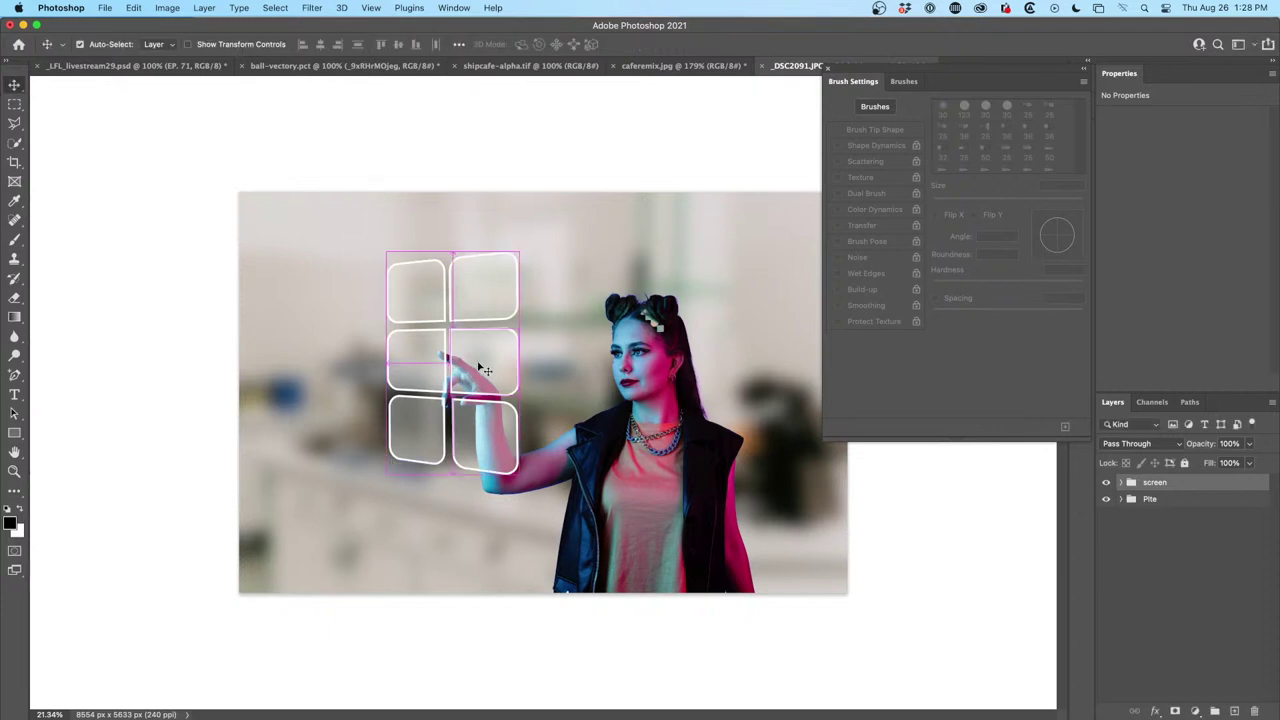
Move the whole screen group left until the pointing finger overlaps the middle tile of the right column
{"action": "left_click", "coordinate": [492, 358]}
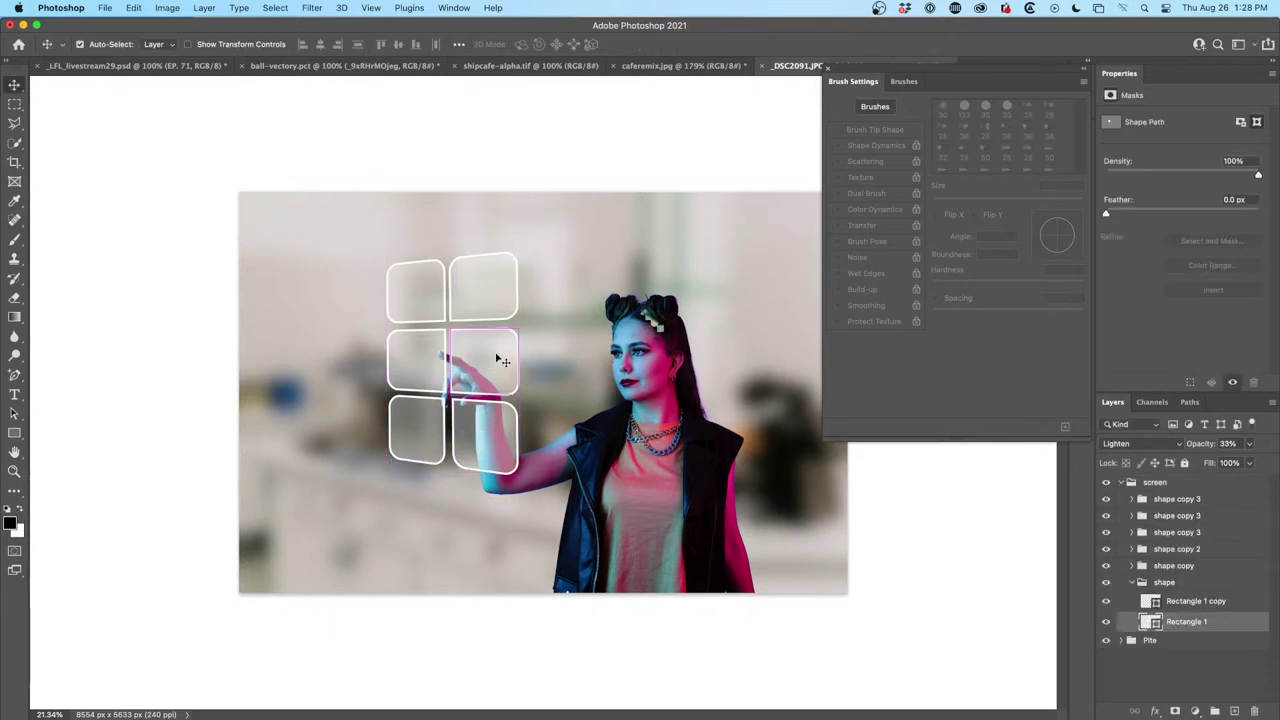
{"action": "left_click", "coordinate": [1180, 486]}
{"action": "left_click_drag", "start_coordinate": [523, 430], "coordinate": [471, 427]}
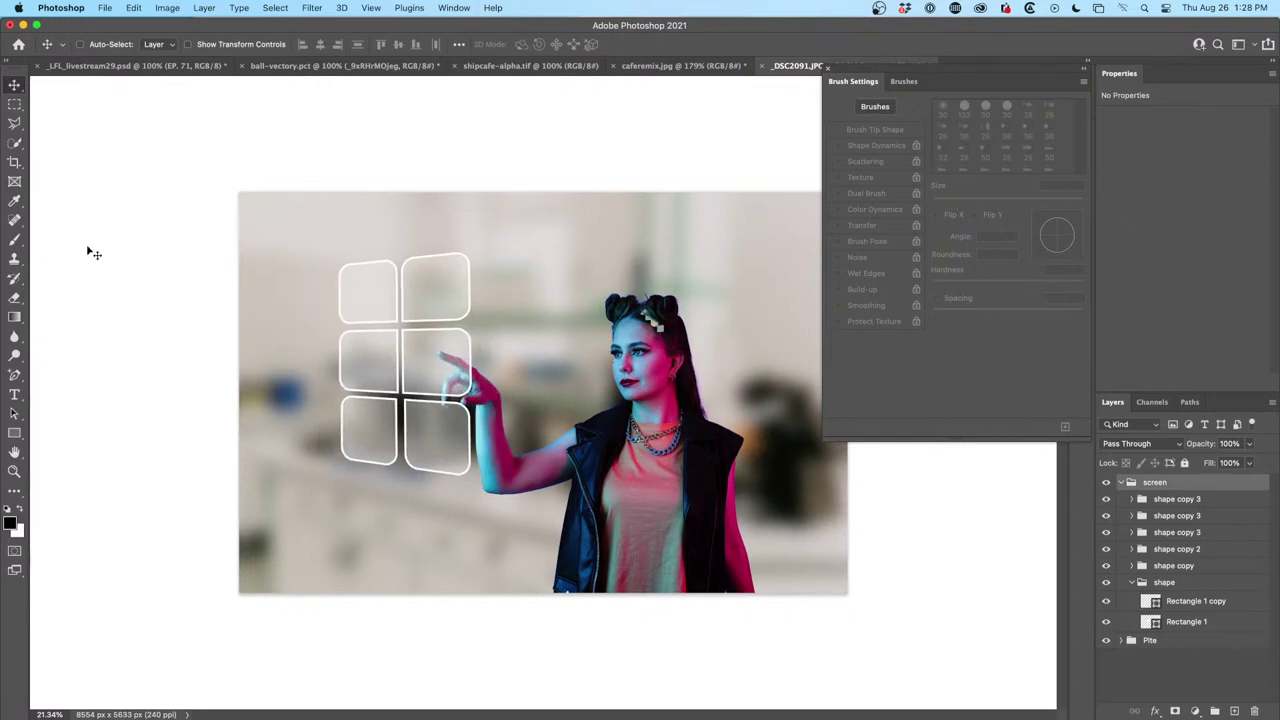
Crop both sides of the image to about 6271 x 5633 px around the tiles and the woman
{"action": "left_click", "coordinate": [14, 162]}
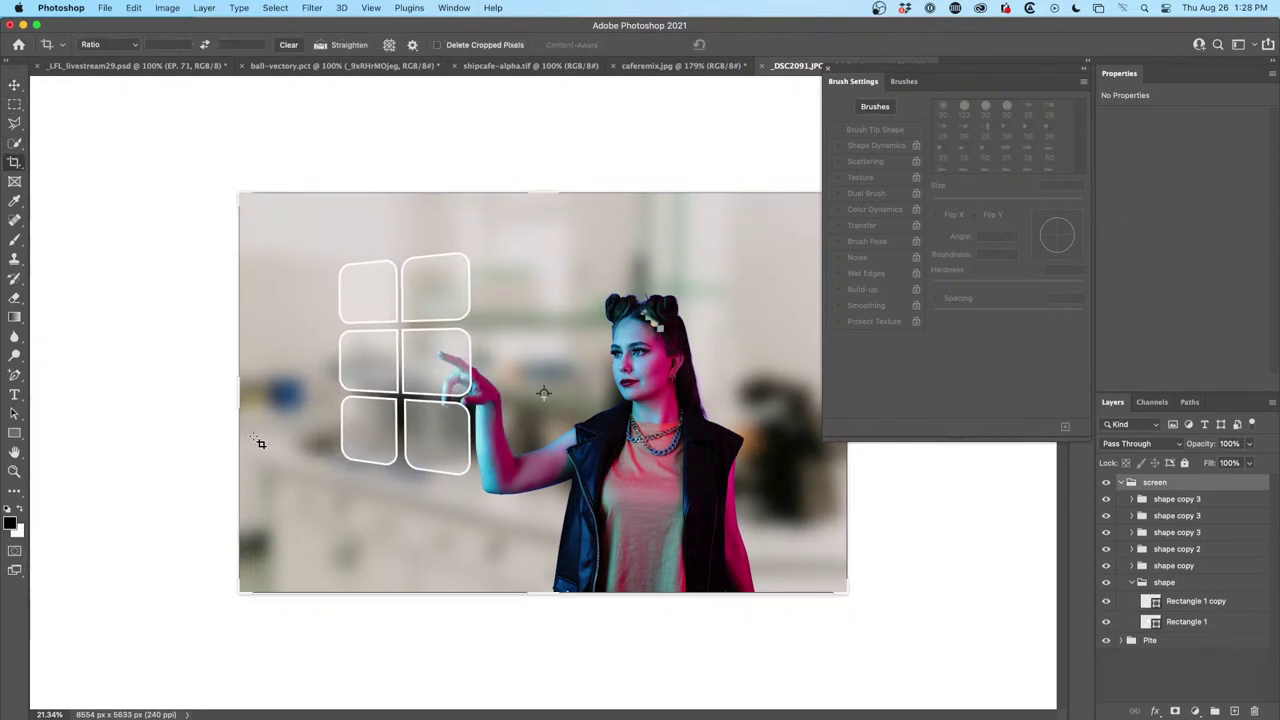
{"action": "left_click_drag", "start_coordinate": [243, 398], "coordinate": [452, 395]}
{"action": "key", "text": "Escape"}
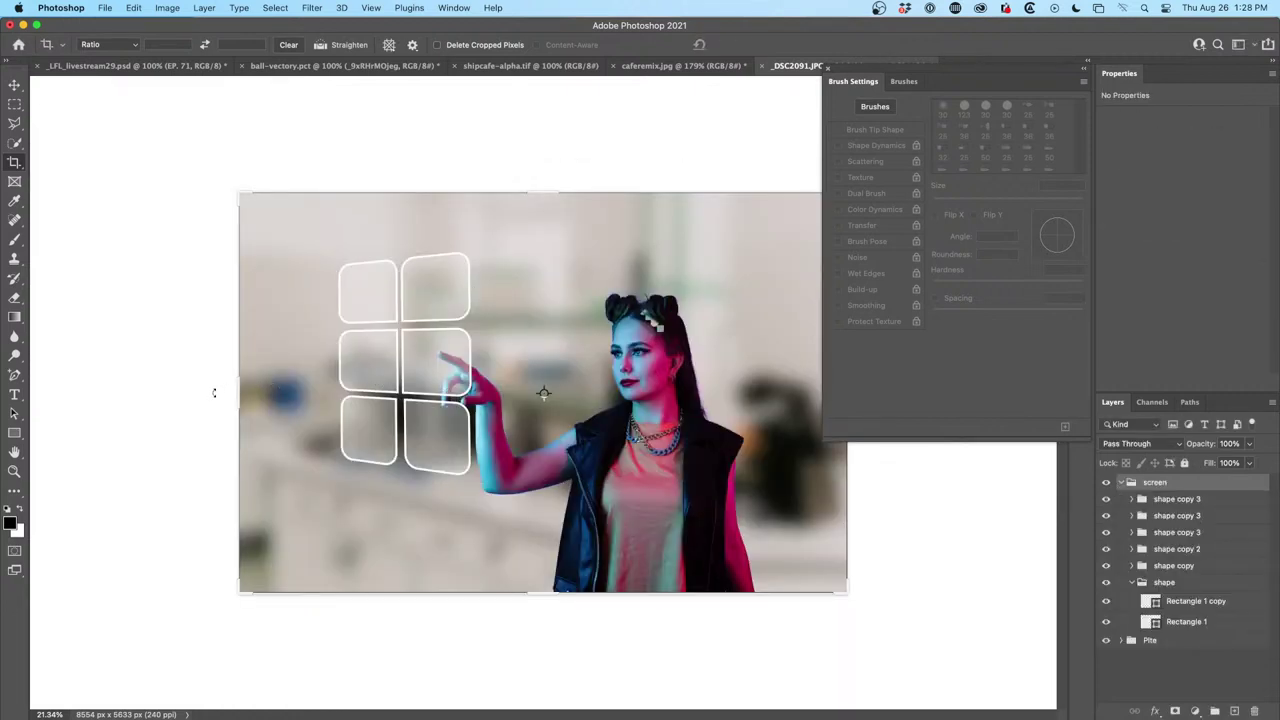
{"action": "mouse_move", "coordinate": [235, 386]}
{"action": "left_mouse_down"}
{"action": "mouse_move", "coordinate": [248, 388]}
{"action": "mouse_move", "coordinate": [234, 371]}
{"action": "mouse_move", "coordinate": [257, 370]}
{"action": "mouse_move", "coordinate": [245, 375]}
{"action": "left_mouse_up"}
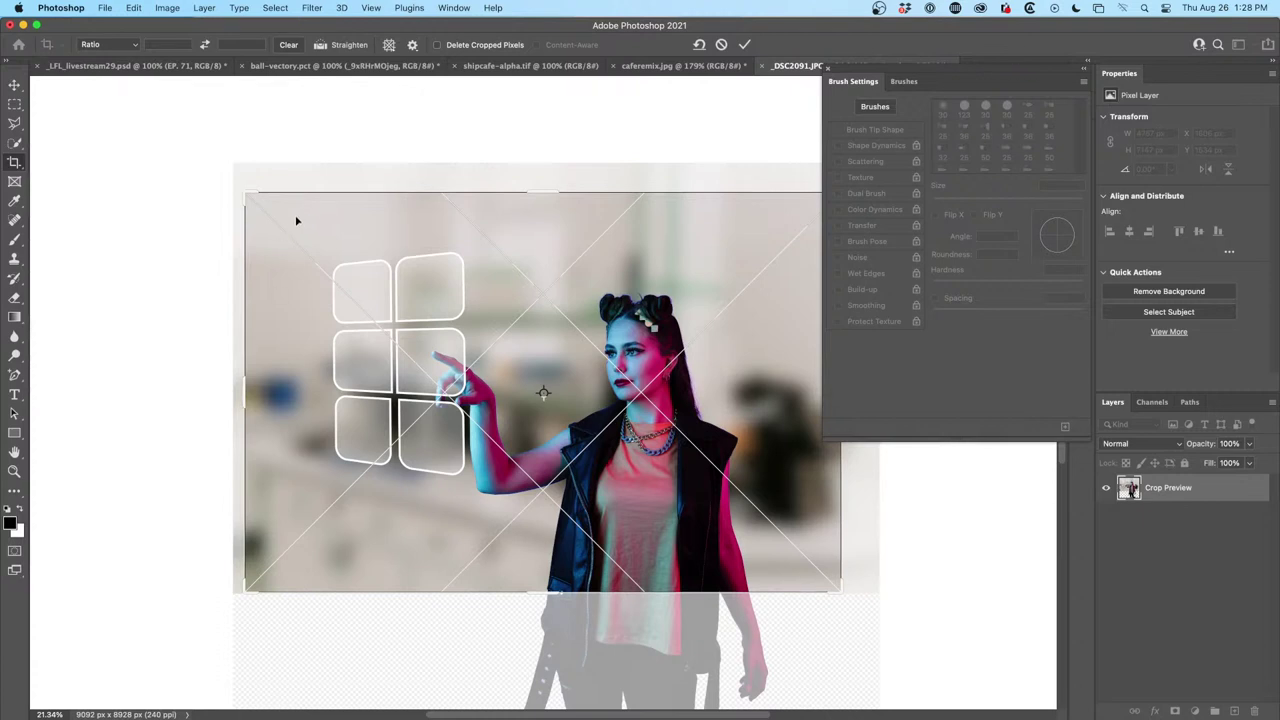
{"action": "left_click_drag", "start_coordinate": [243, 378], "coordinate": [268, 372]}
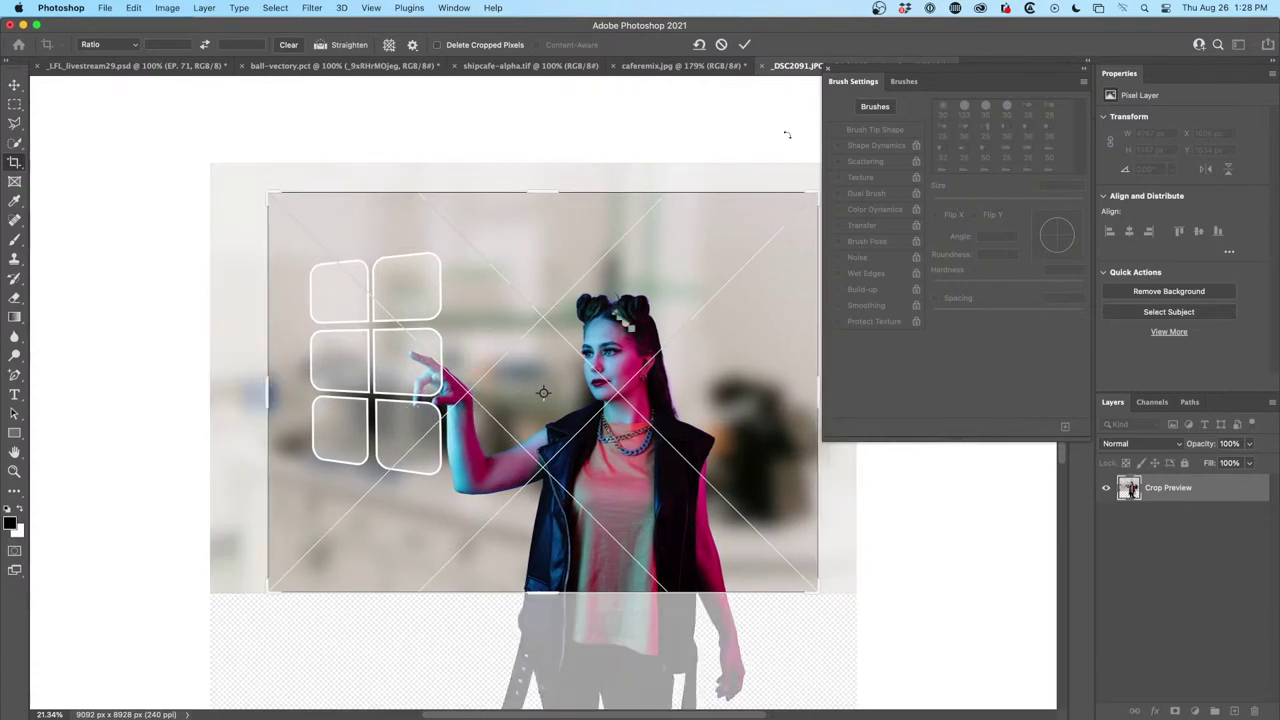
{"action": "left_click_drag", "start_coordinate": [817, 385], "coordinate": [764, 392]}
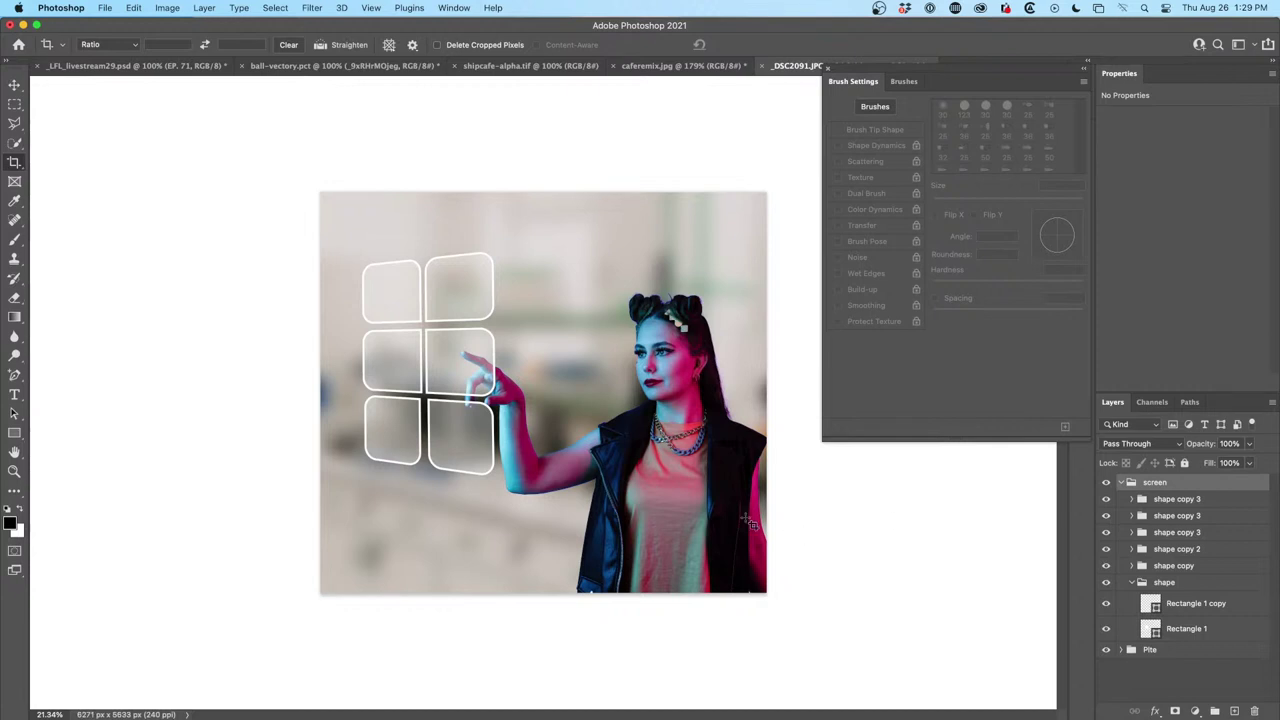
Brighten the tile under the finger by duplicating its Rectangle 1 fill layer twice
{"action": "key", "text": "super+equal"}
{"action": "scroll", "coordinate": [696, 512], "scroll_direction": "down", "scroll_amount": 1}
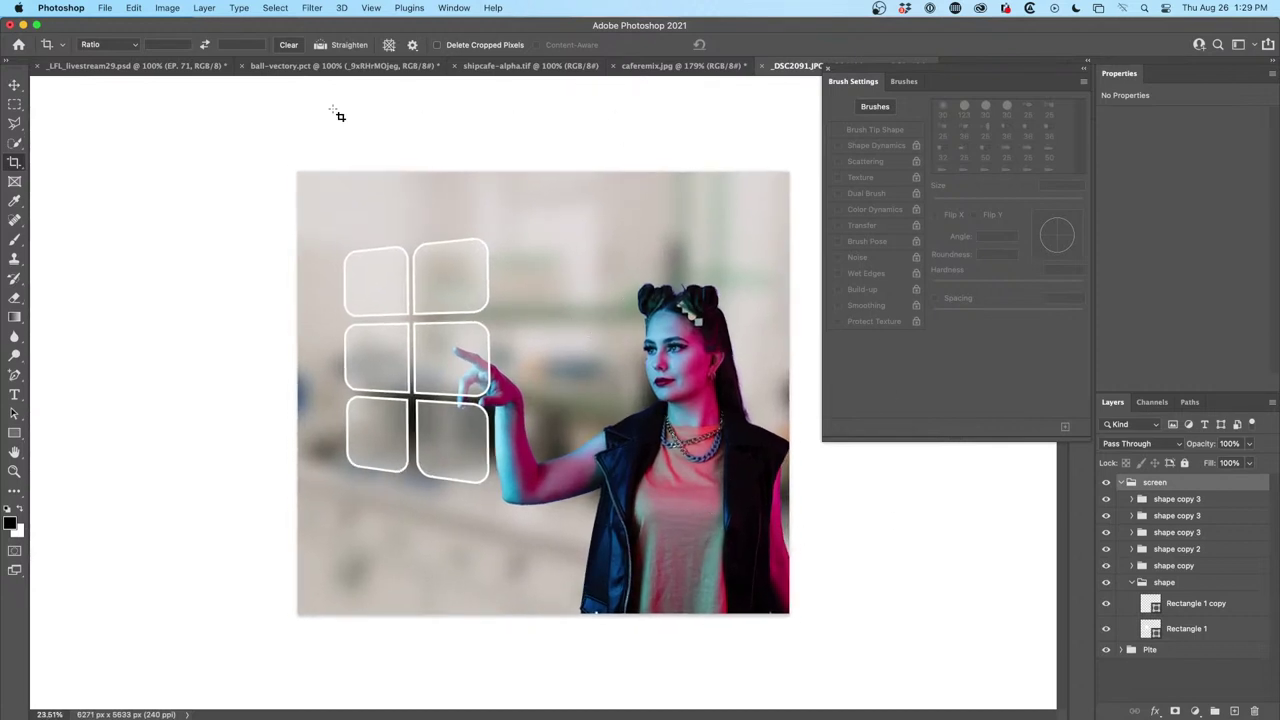
{"action": "left_click", "coordinate": [14, 85]}
{"action": "left_click", "coordinate": [490, 388]}
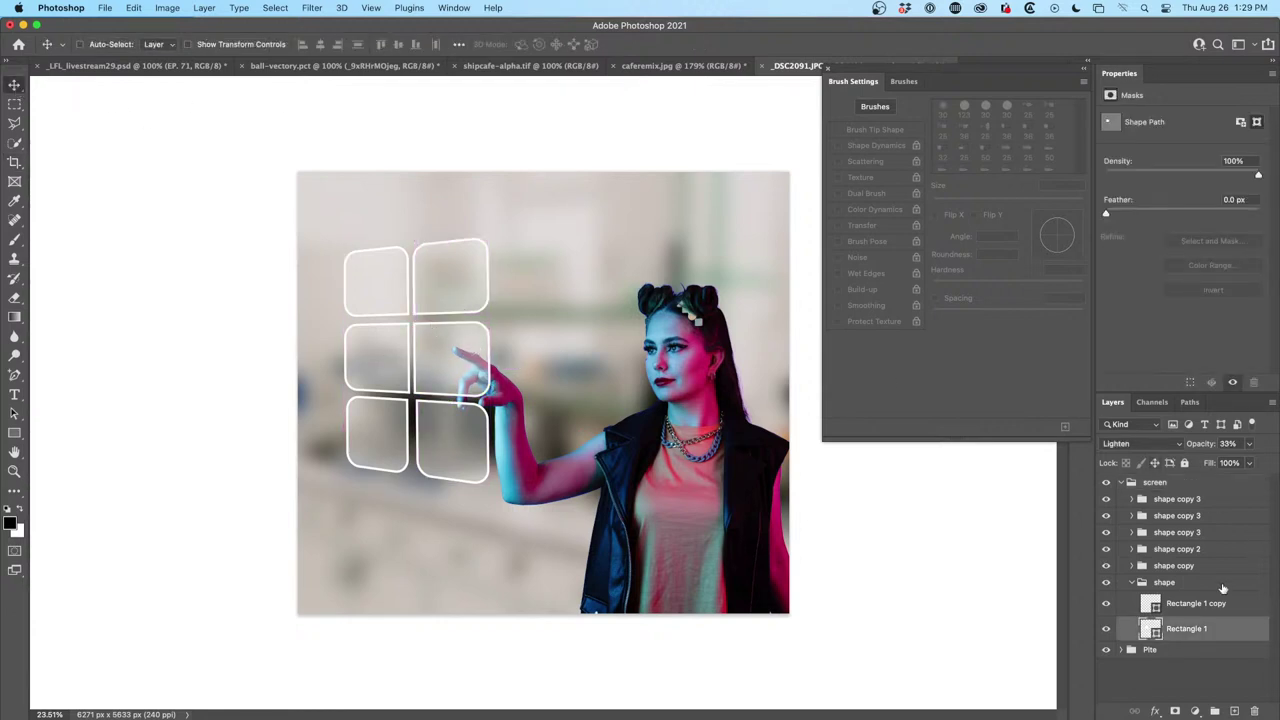
{"action": "left_click", "coordinate": [1106, 629]}
{"action": "left_click", "coordinate": [1106, 629]}
{"action": "left_click", "coordinate": [1106, 629]}
{"action": "left_click", "coordinate": [1106, 629]}
{"action": "key", "text": "super+j"}
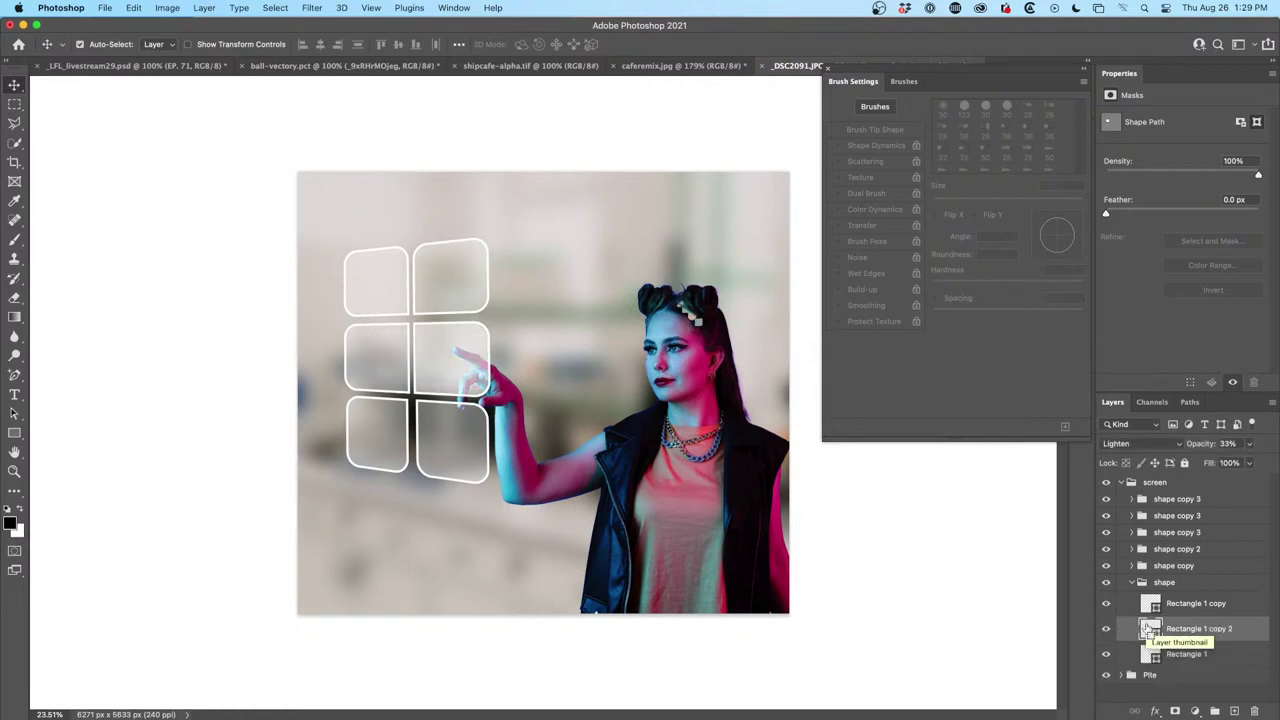
{"action": "key", "text": "super+j"}
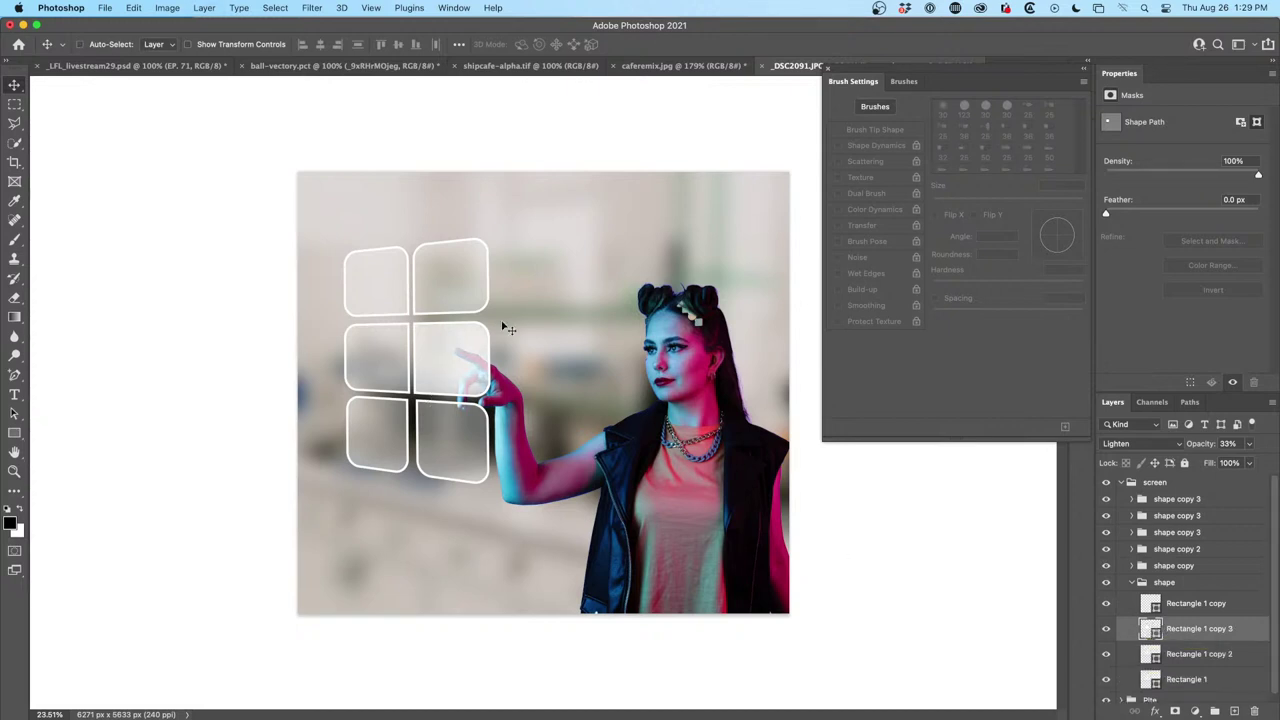
Try to merge the three stacked fill layers of the touched tile into one layer
{"action": "left_click", "coordinate": [1185, 678], "text": "shift"}
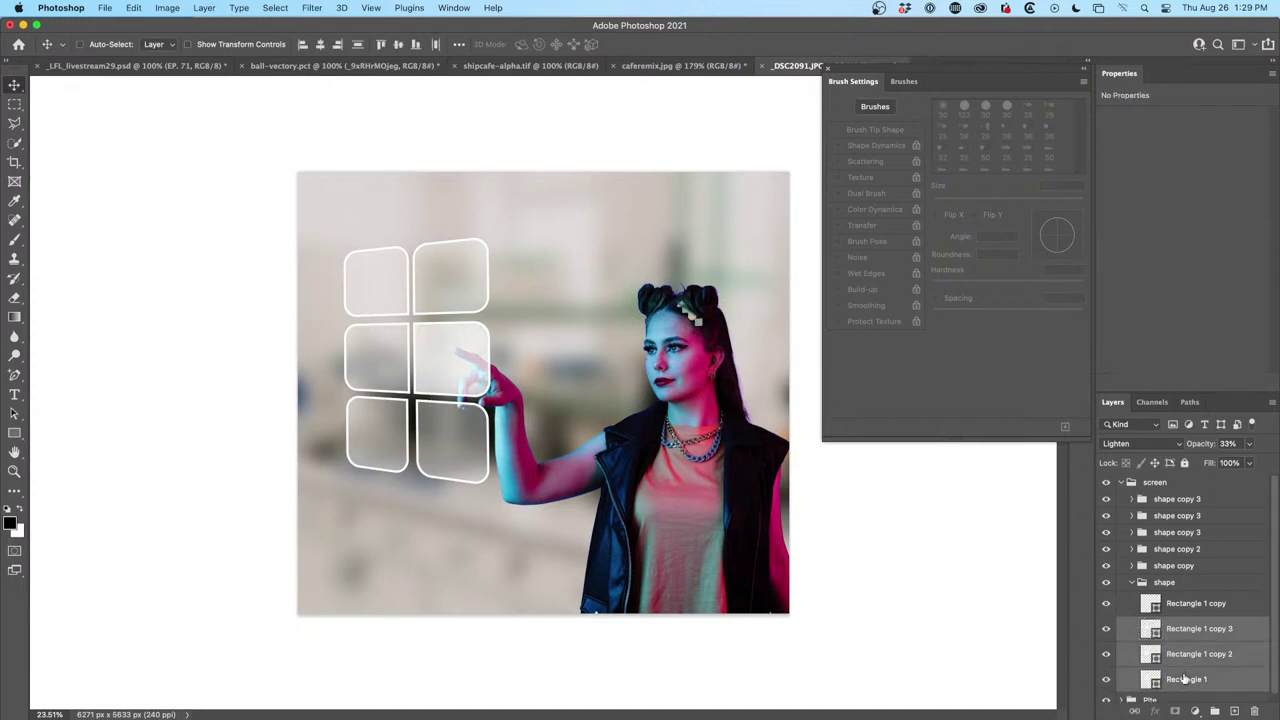
{"action": "key", "text": "super+e"}
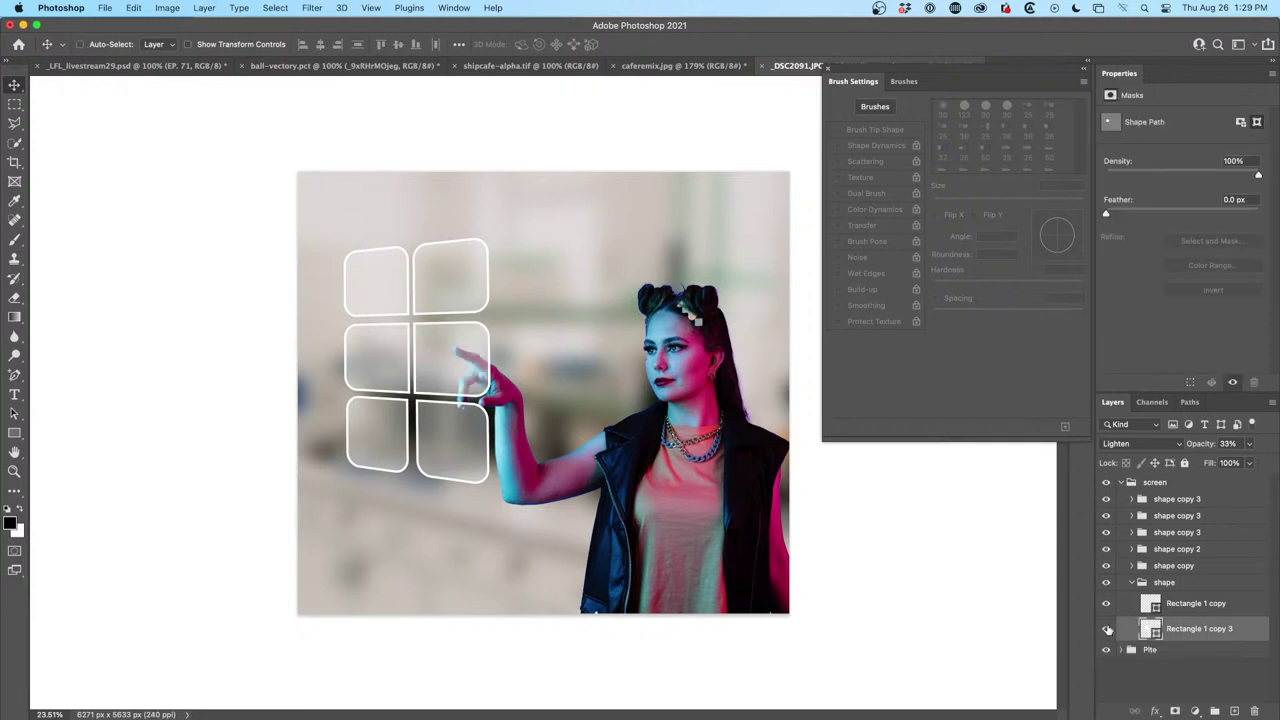
{"action": "left_click", "coordinate": [1106, 631]}
{"action": "left_click", "coordinate": [1106, 631]}
{"action": "key", "text": "super+z"}
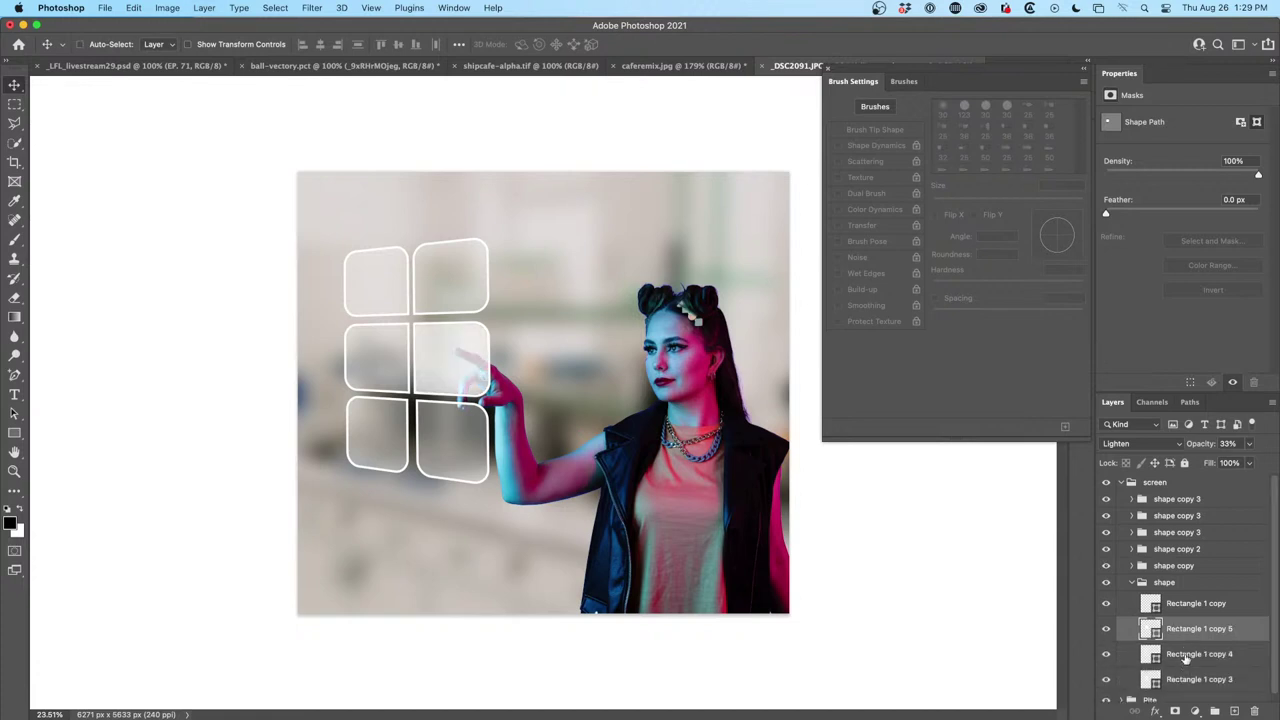
Merge the two lower fill layers of the touched tile and rasterize the merged layer
{"action": "left_click", "coordinate": [1186, 655]}
{"action": "left_click", "coordinate": [1188, 680], "text": "shift"}
{"action": "key", "text": "super+e"}
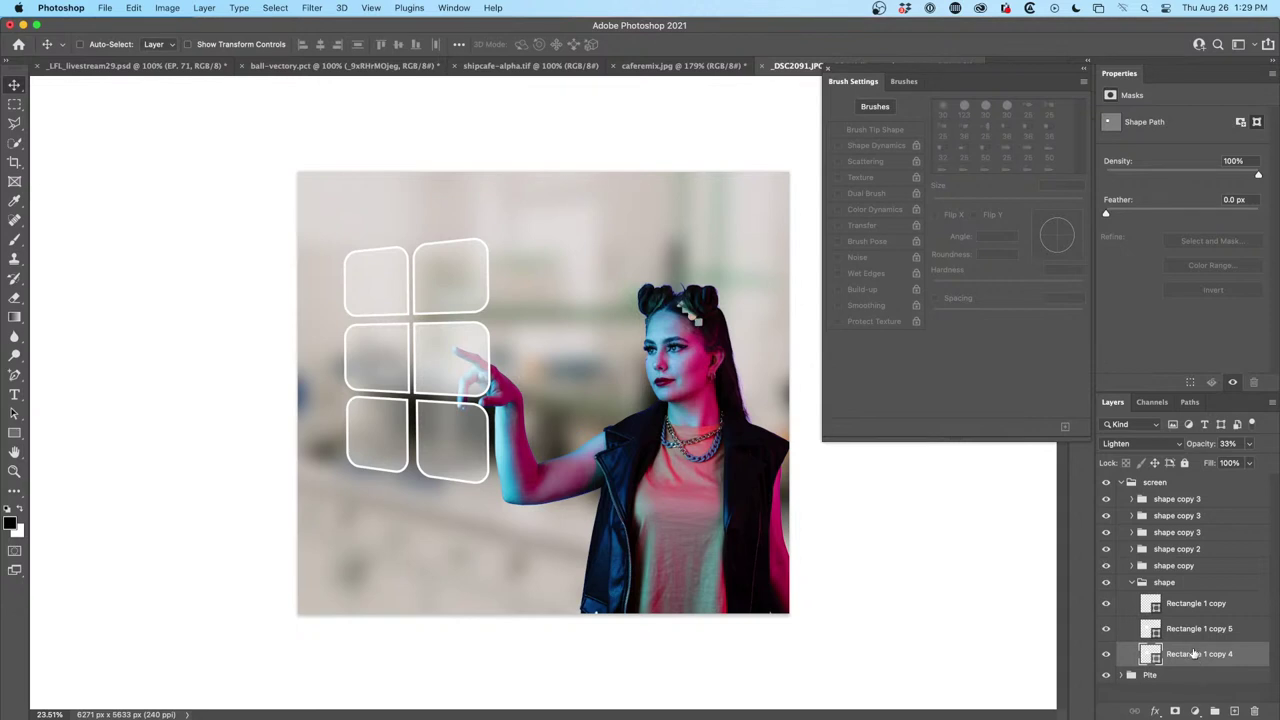
{"action": "right_click", "coordinate": [1193, 654]}
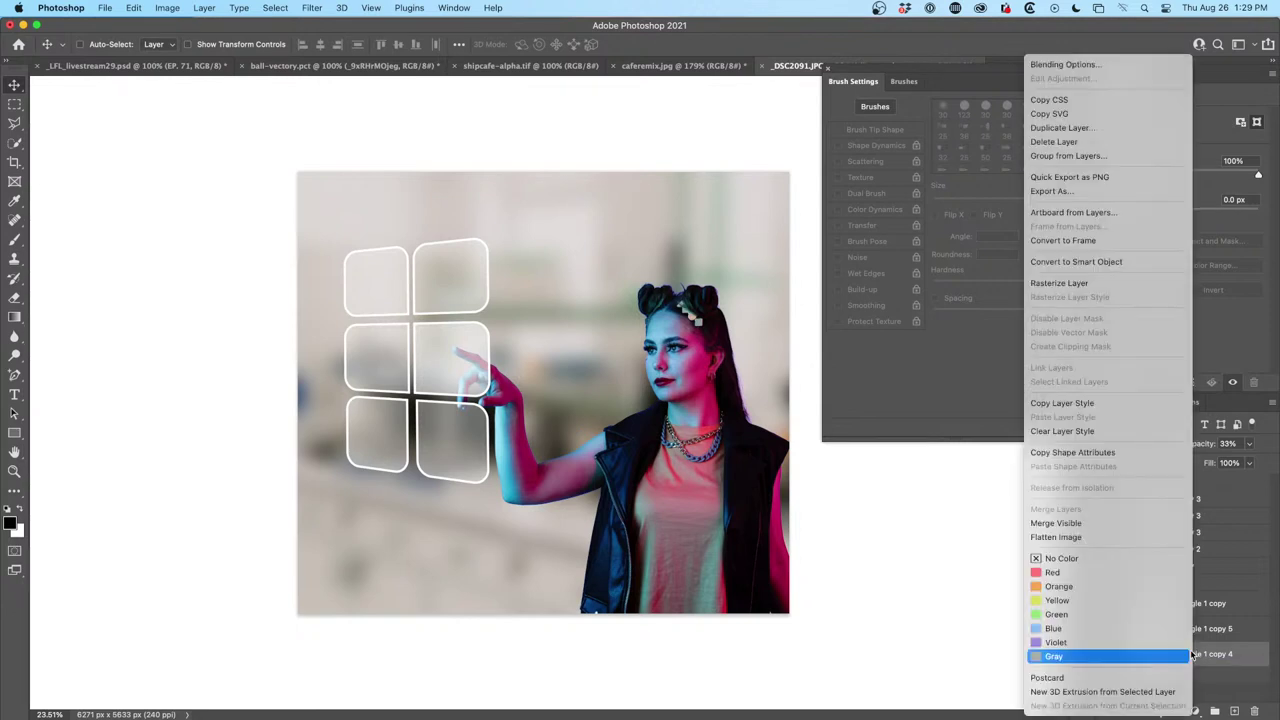
{"action": "left_click", "coordinate": [1080, 283]}
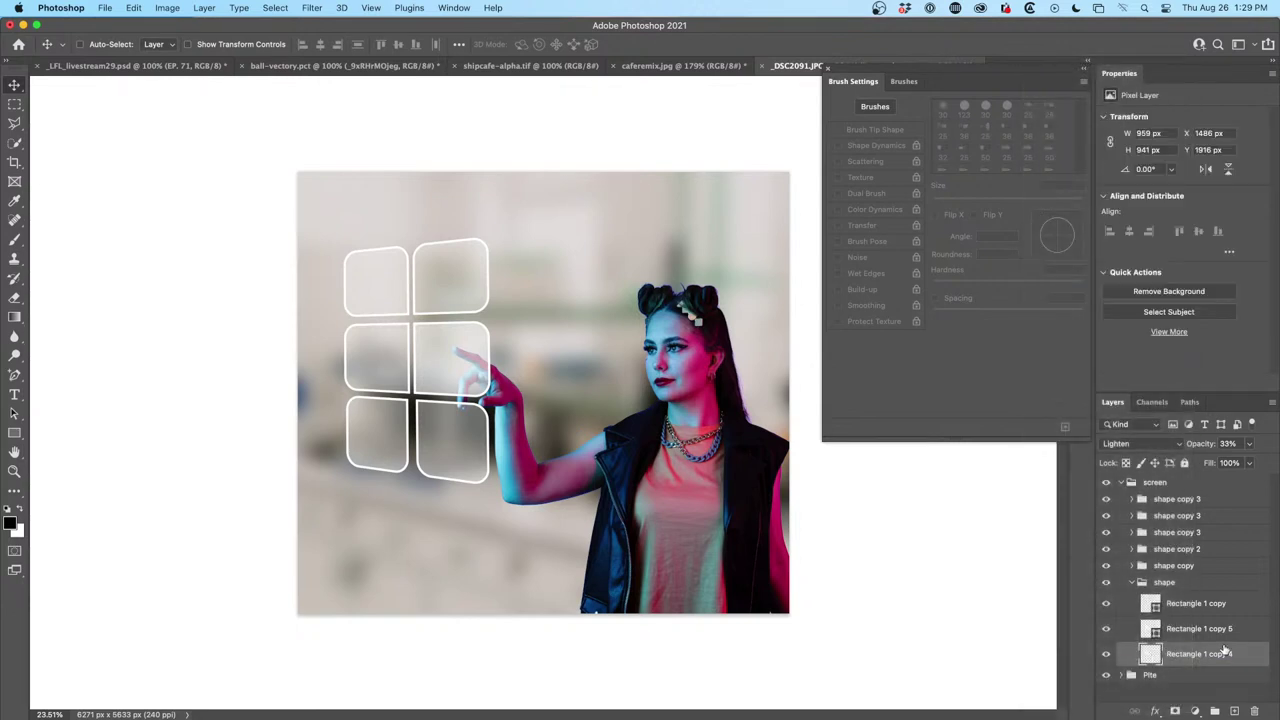
{"action": "left_click", "coordinate": [1218, 632]}
{"action": "key", "text": "super+w"}
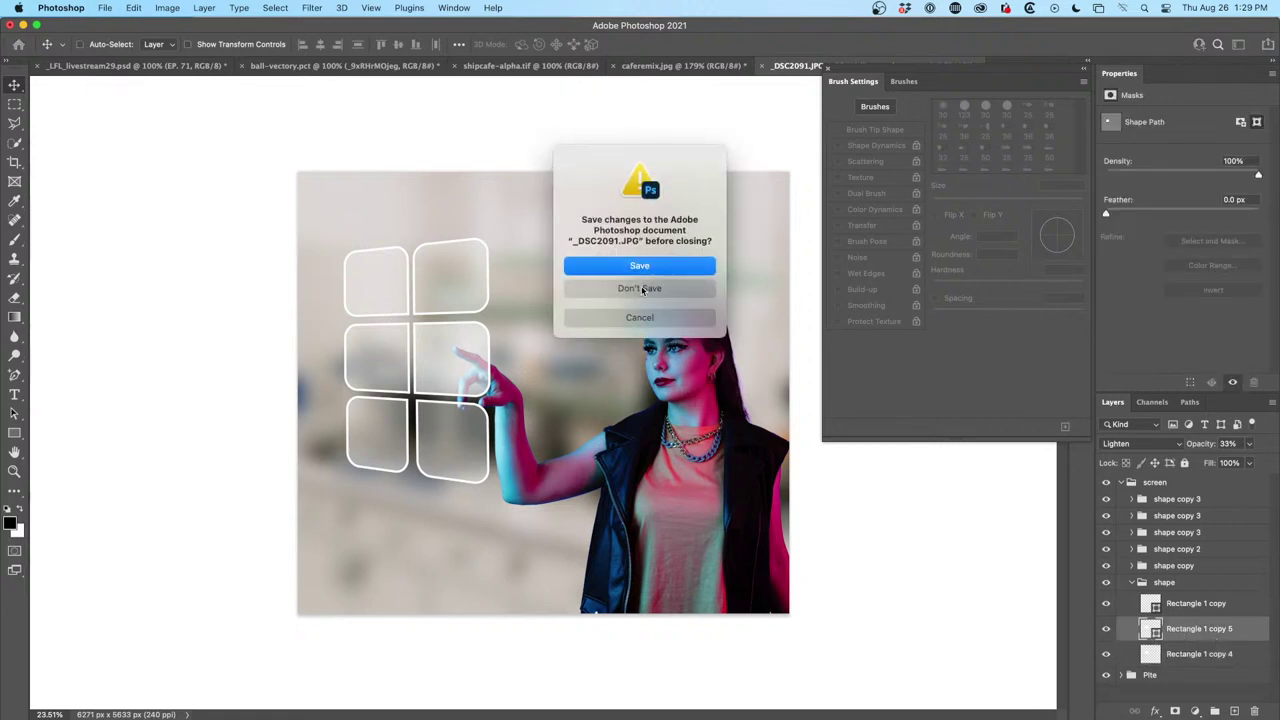
{"action": "left_click", "coordinate": [645, 316]}
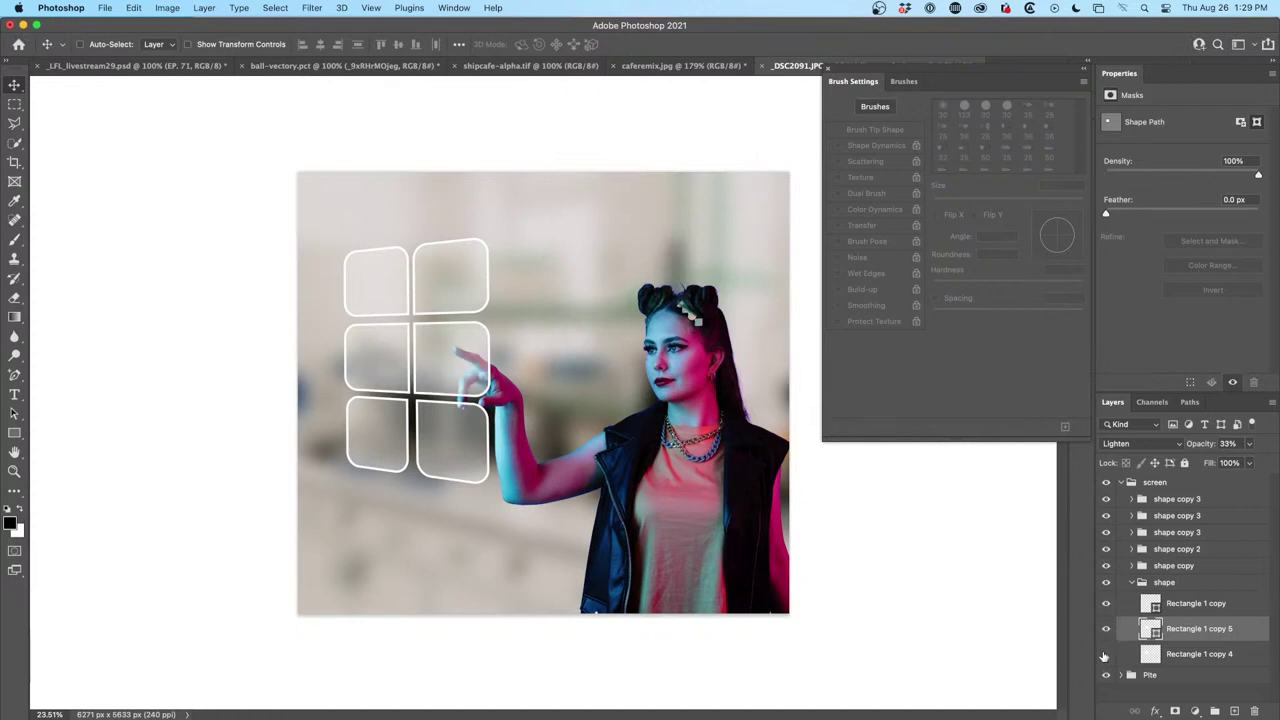
Duplicate the rasterized fill layer Rectangle 1 copy 4 and make the lower one active
{"action": "left_click", "coordinate": [1172, 654]}
{"action": "key", "text": "super+j"}
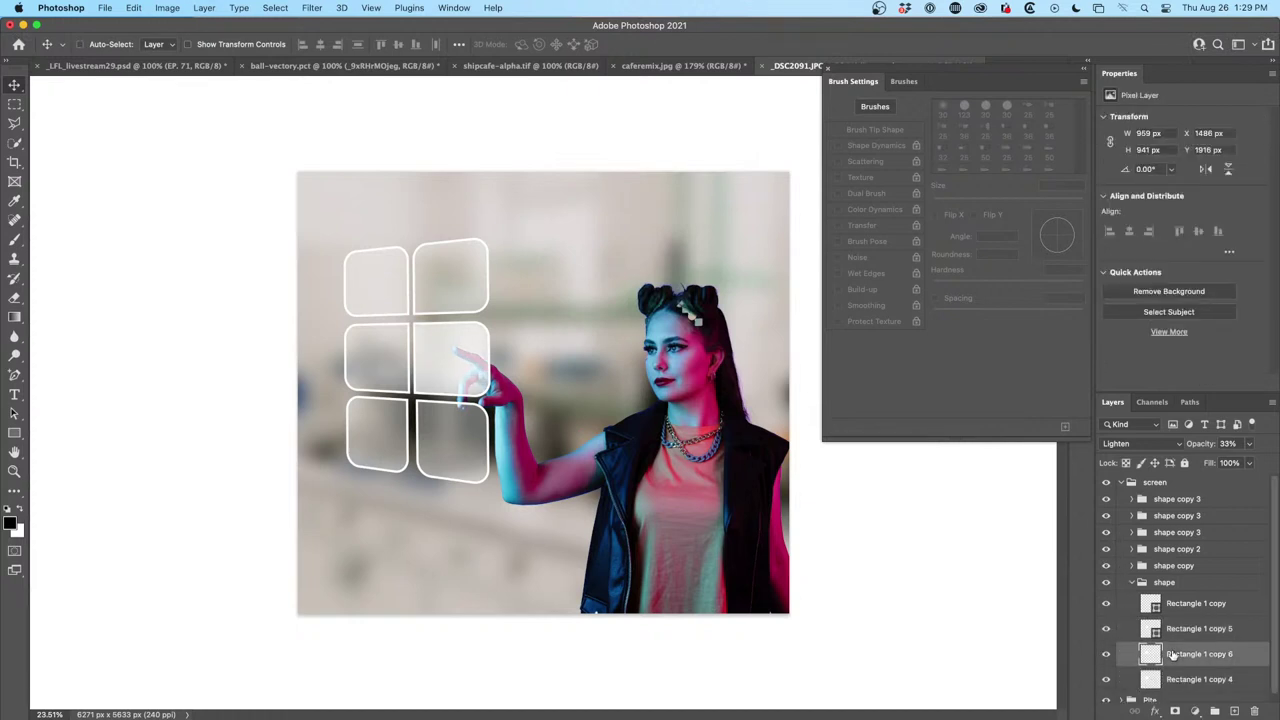
{"action": "left_click", "coordinate": [1182, 680], "text": "shift"}
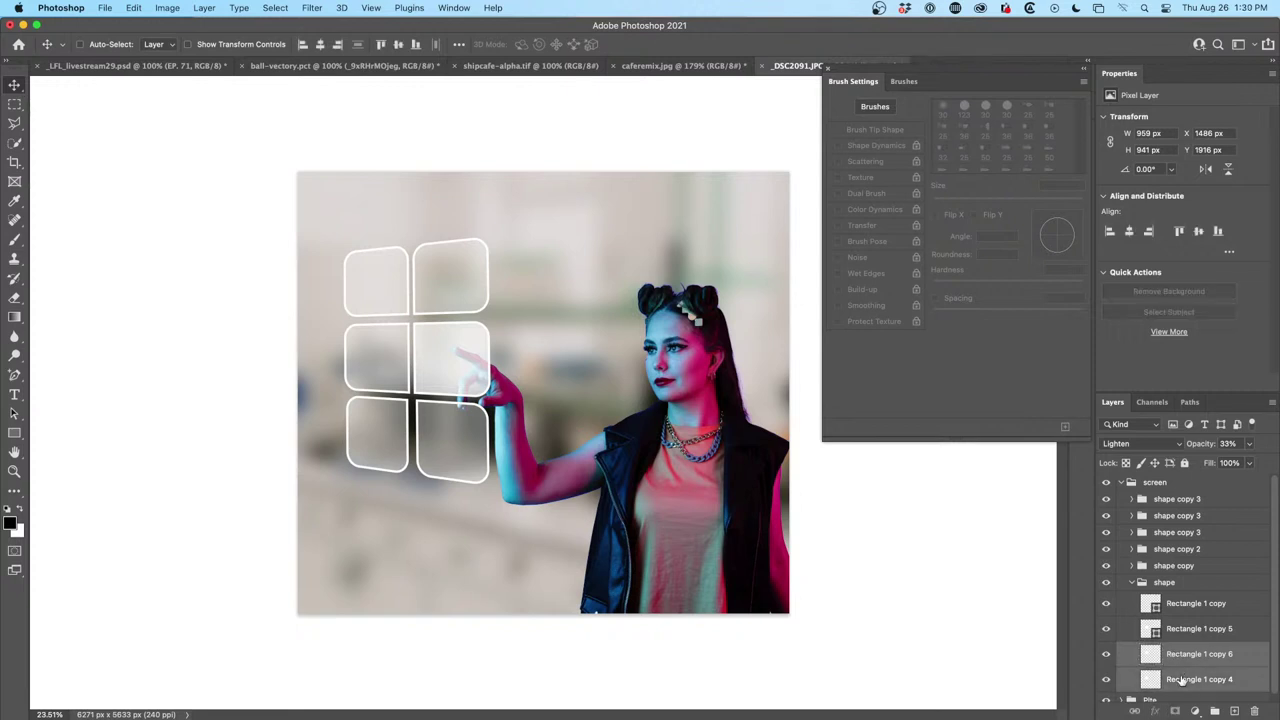
{"action": "left_click", "coordinate": [1171, 677]}
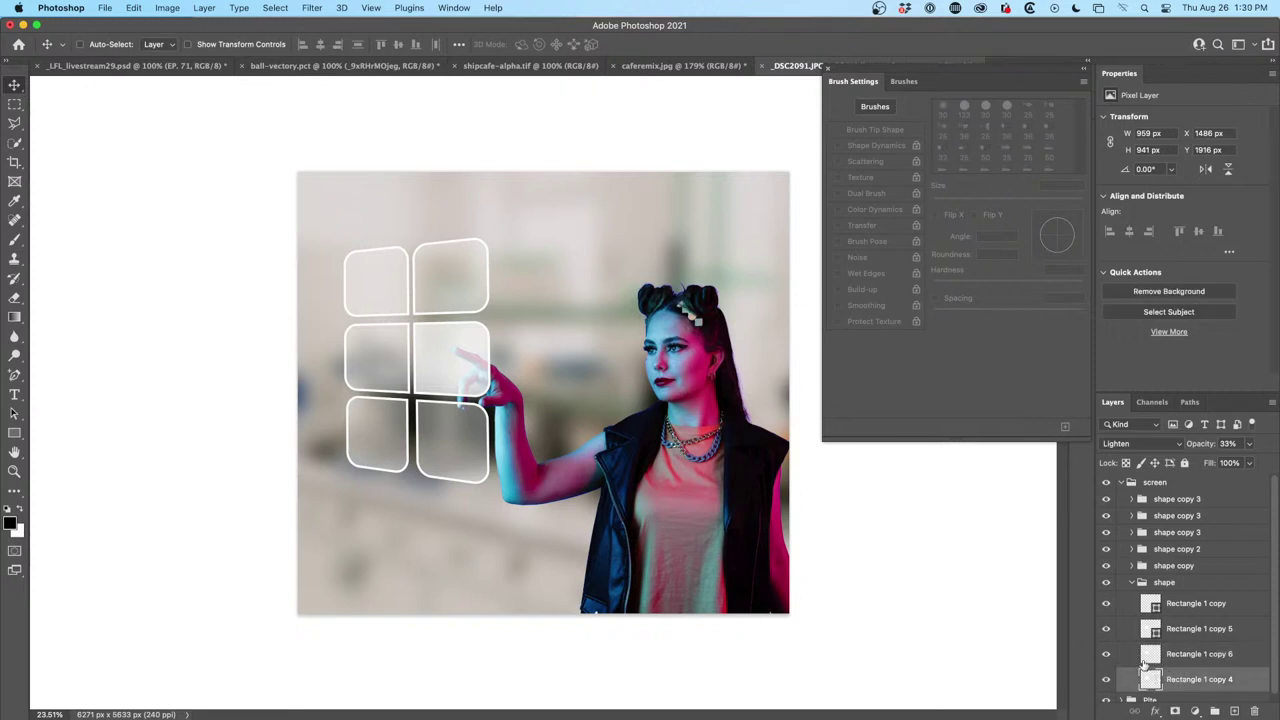
Apply a Gaussian Blur with a reduced radius to the lower rasterized fill layer for a soft halo around the tile
{"action": "left_click", "coordinate": [313, 7]}
{"action": "mouse_move", "coordinate": [338, 180]}
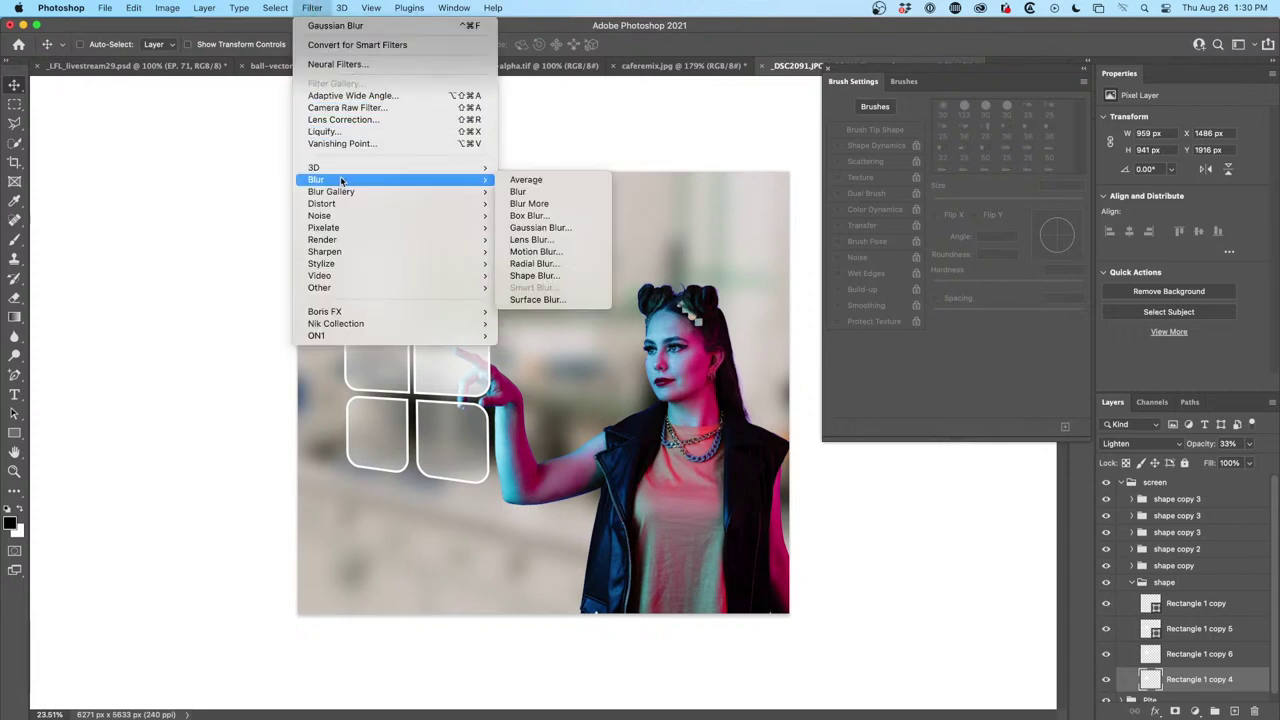
{"action": "left_click", "coordinate": [560, 227]}
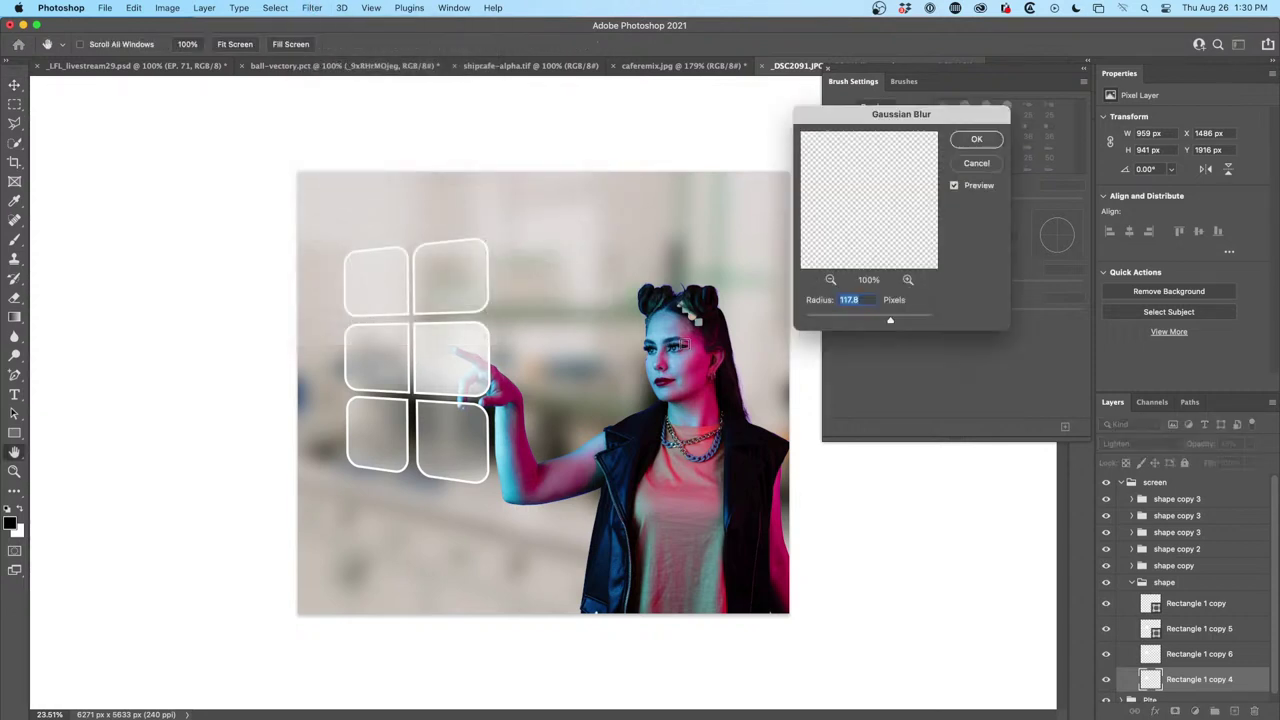
{"action": "mouse_move", "coordinate": [890, 322]}
{"action": "left_mouse_down"}
{"action": "mouse_move", "coordinate": [815, 320]}
{"action": "mouse_move", "coordinate": [870, 323]}
{"action": "left_mouse_up"}
{"action": "left_click", "coordinate": [985, 138]}
Merge the blurred fill layer with its sharp duplicate and compare the image with the merged layer hidden and shown
{"action": "left_click", "coordinate": [1196, 655], "text": "shift"}
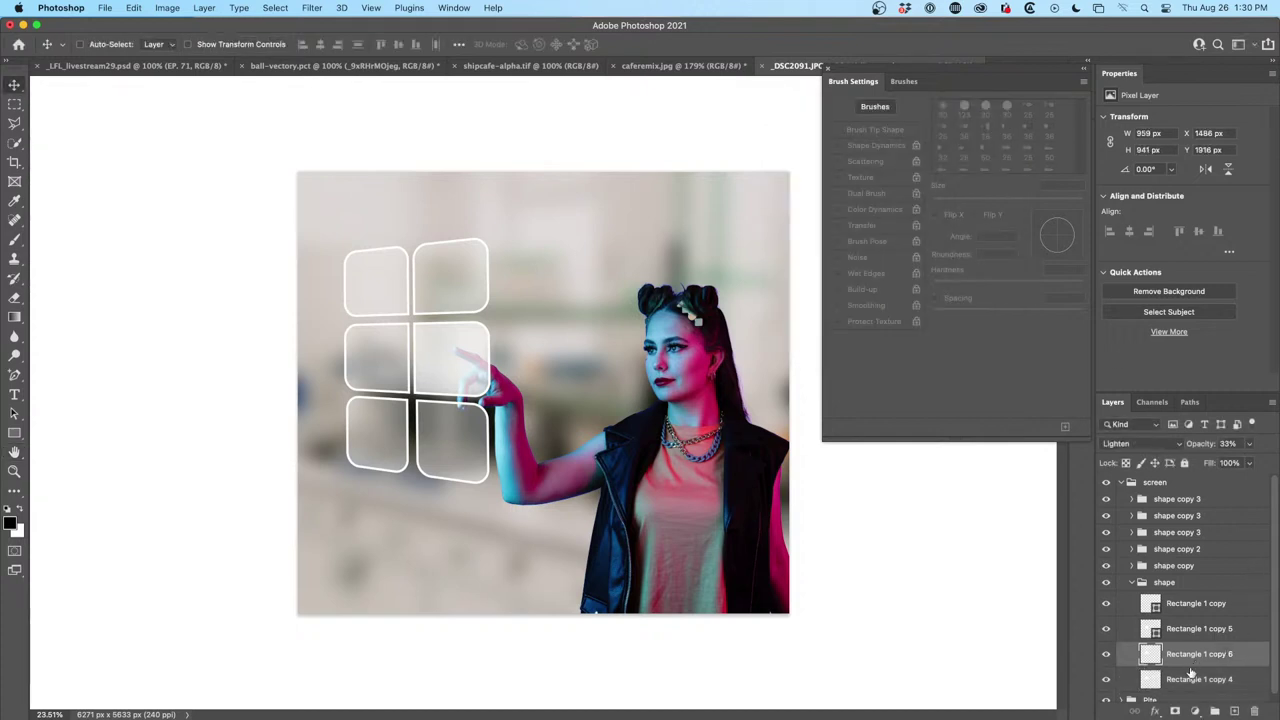
{"action": "key", "text": "super+e"}
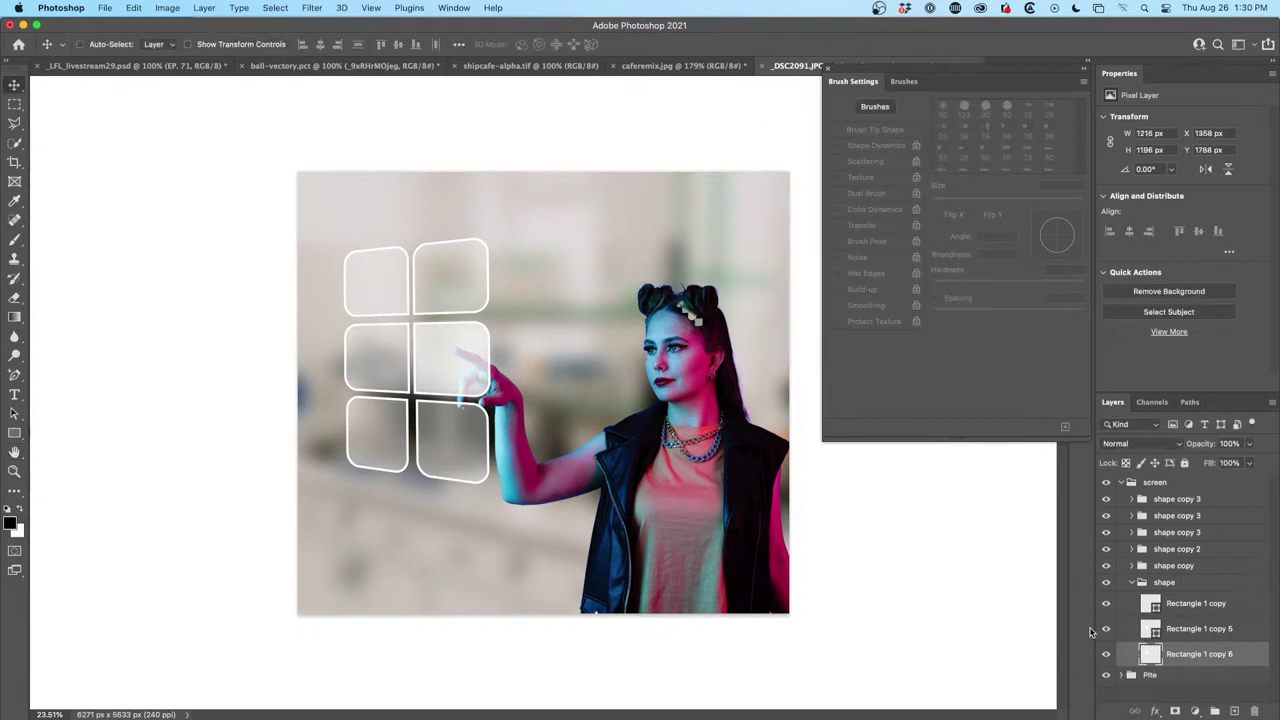
{"action": "left_click", "coordinate": [1106, 654]}
{"action": "left_click", "coordinate": [1106, 654]}
{"action": "left_click", "coordinate": [1150, 650]}
{"action": "left_click", "coordinate": [1150, 650]}
Duplicate the merged fill layer and apply a 120.7 px Gaussian Blur to the duplicate
{"action": "key", "text": "super"}
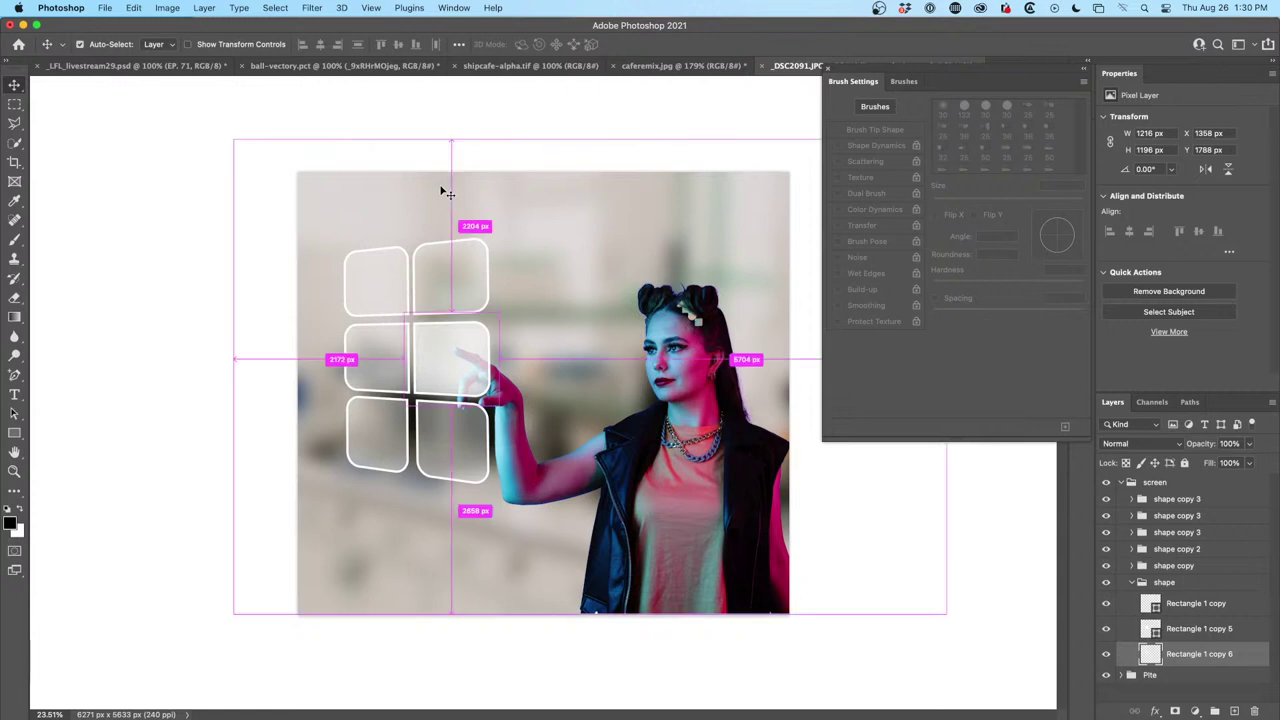
{"action": "key", "text": "super+j"}
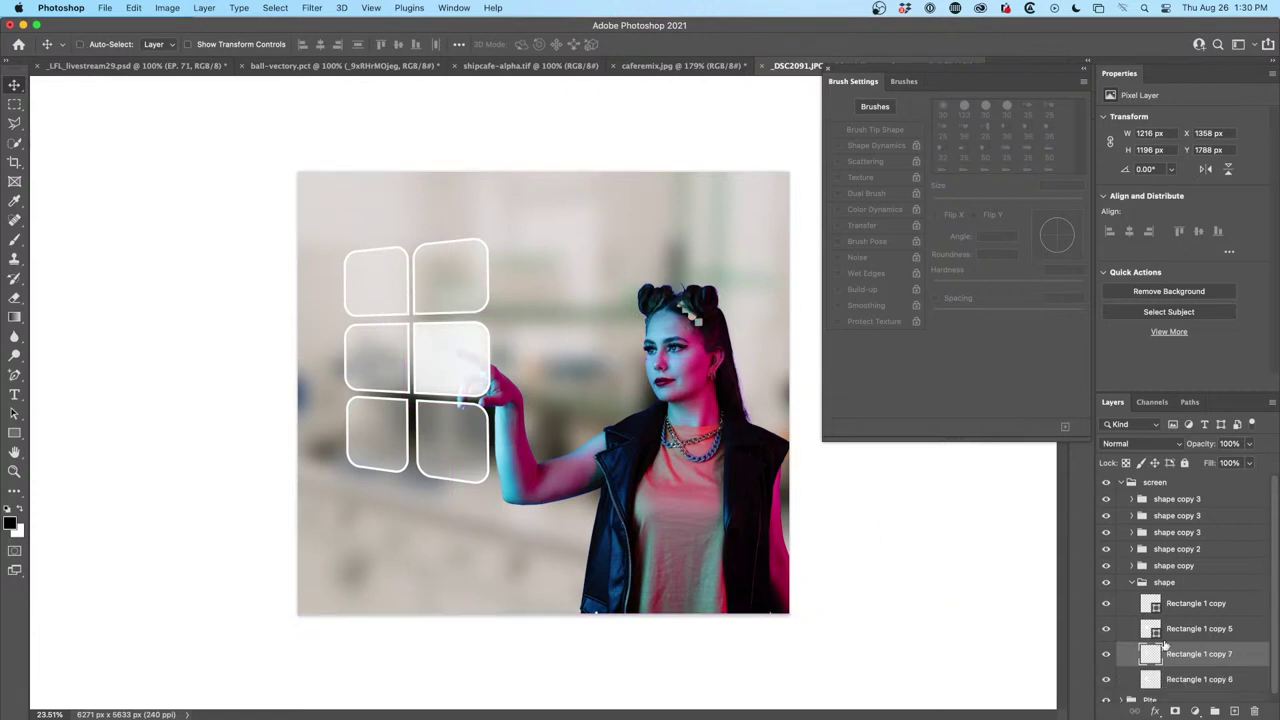
{"action": "left_click", "coordinate": [314, 7]}
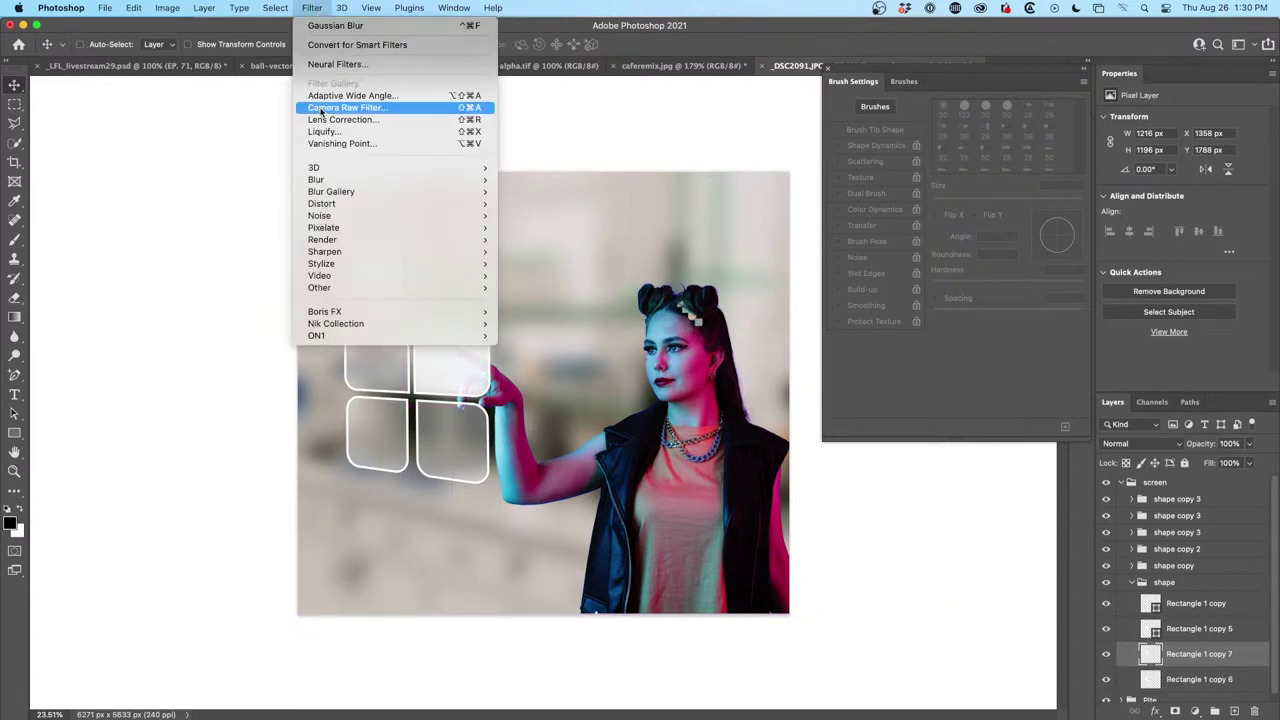
{"action": "mouse_move", "coordinate": [330, 179]}
{"action": "left_click", "coordinate": [565, 227]}
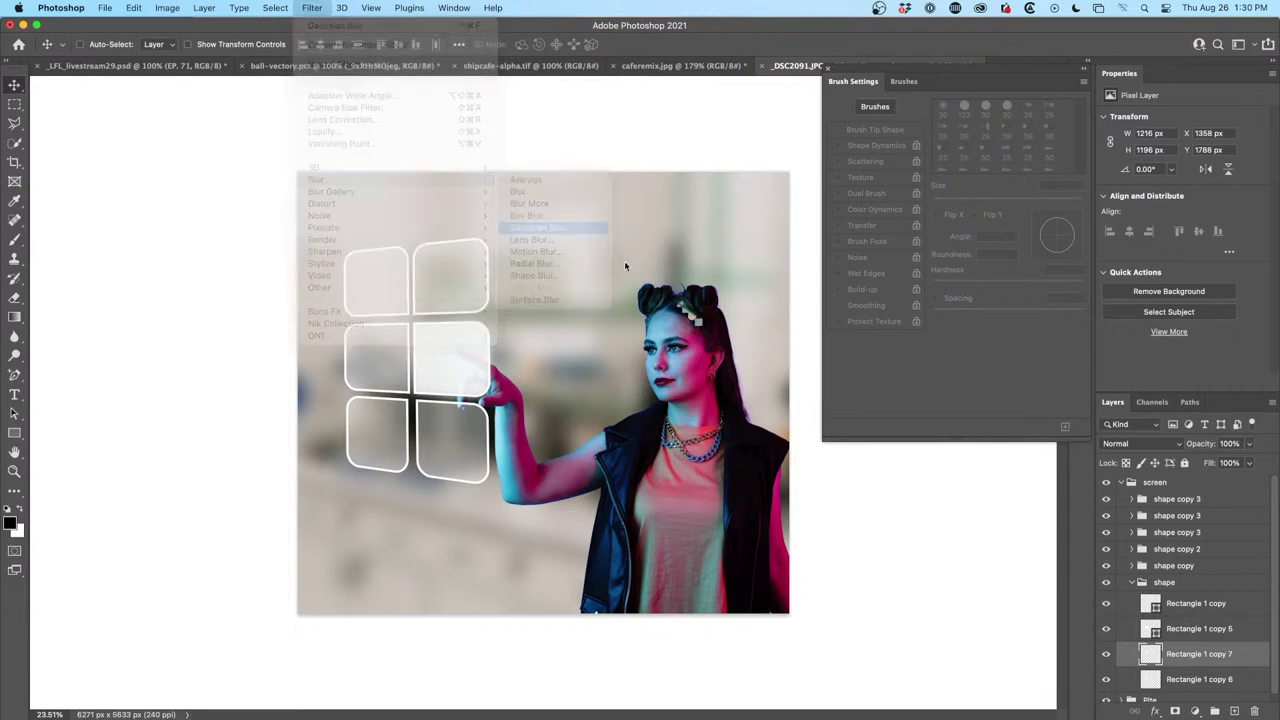
{"action": "mouse_move", "coordinate": [869, 322]}
{"action": "left_mouse_down"}
{"action": "mouse_move", "coordinate": [768, 314]}
{"action": "mouse_move", "coordinate": [893, 320]}
{"action": "left_mouse_up"}
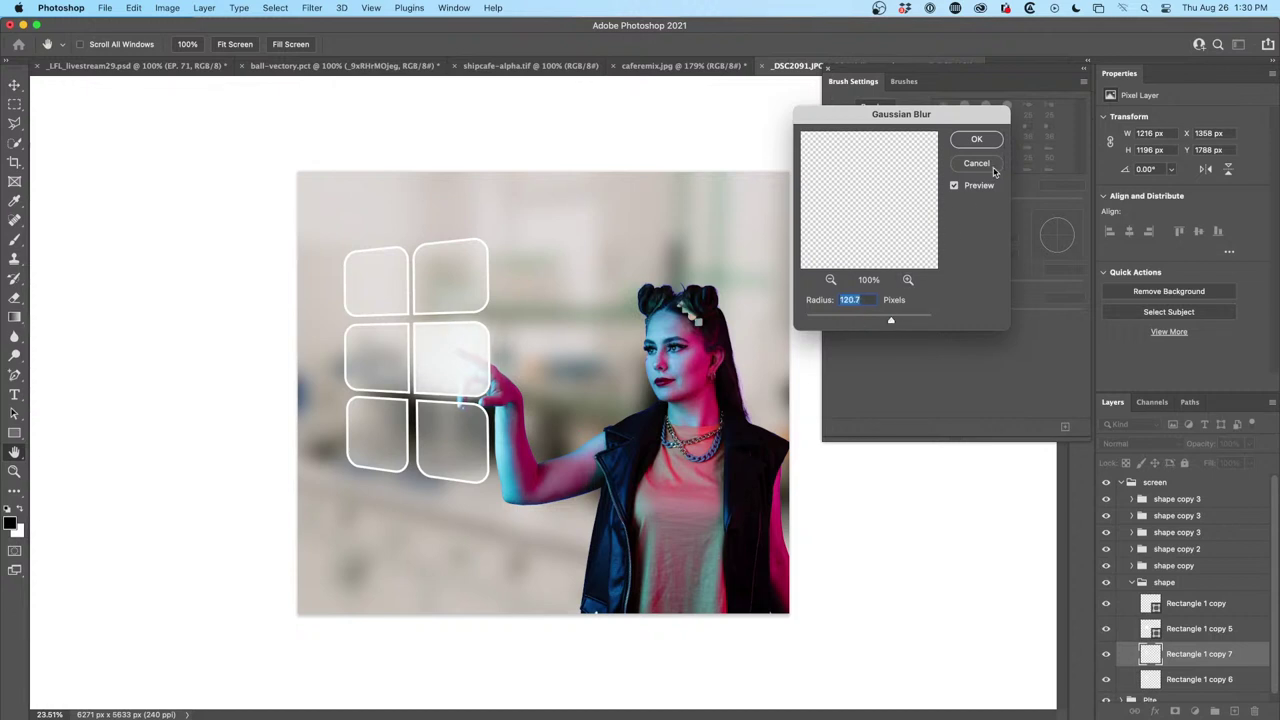
{"action": "left_click", "coordinate": [978, 139]}
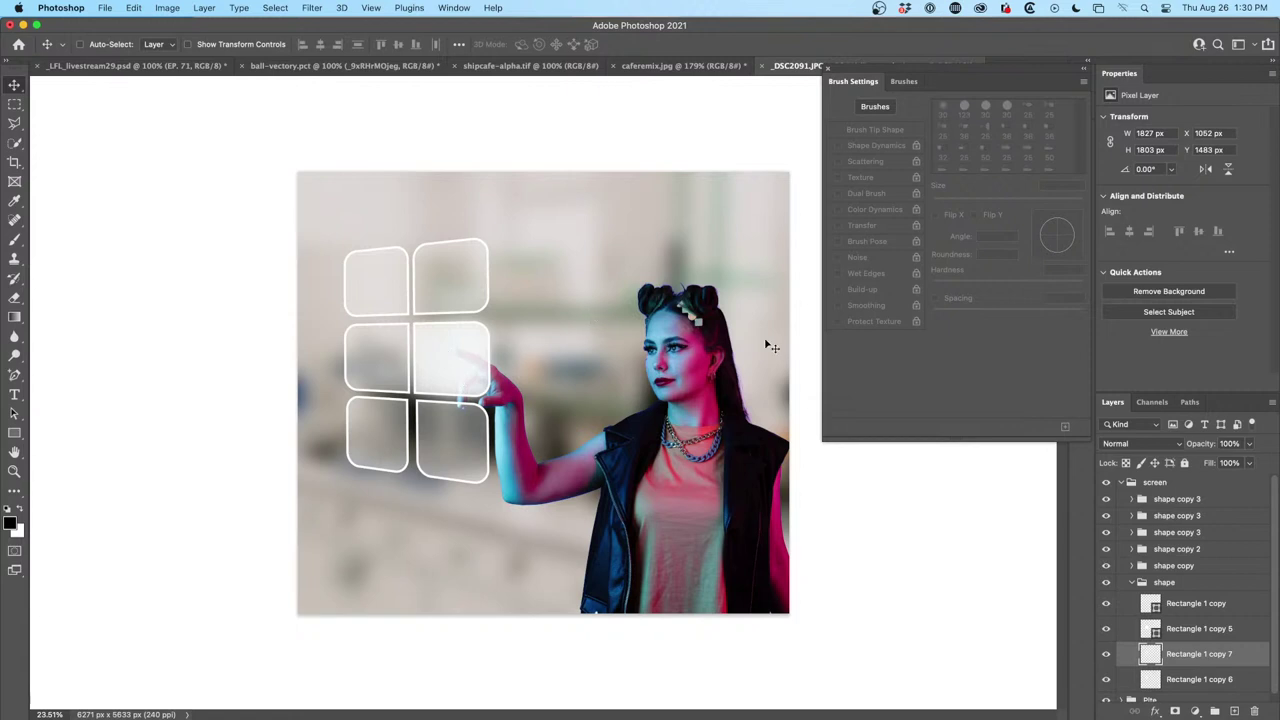
Add a white Outer Glow at about 50% opacity to the heavily blurred fill layer
{"action": "left_click", "coordinate": [1156, 711]}
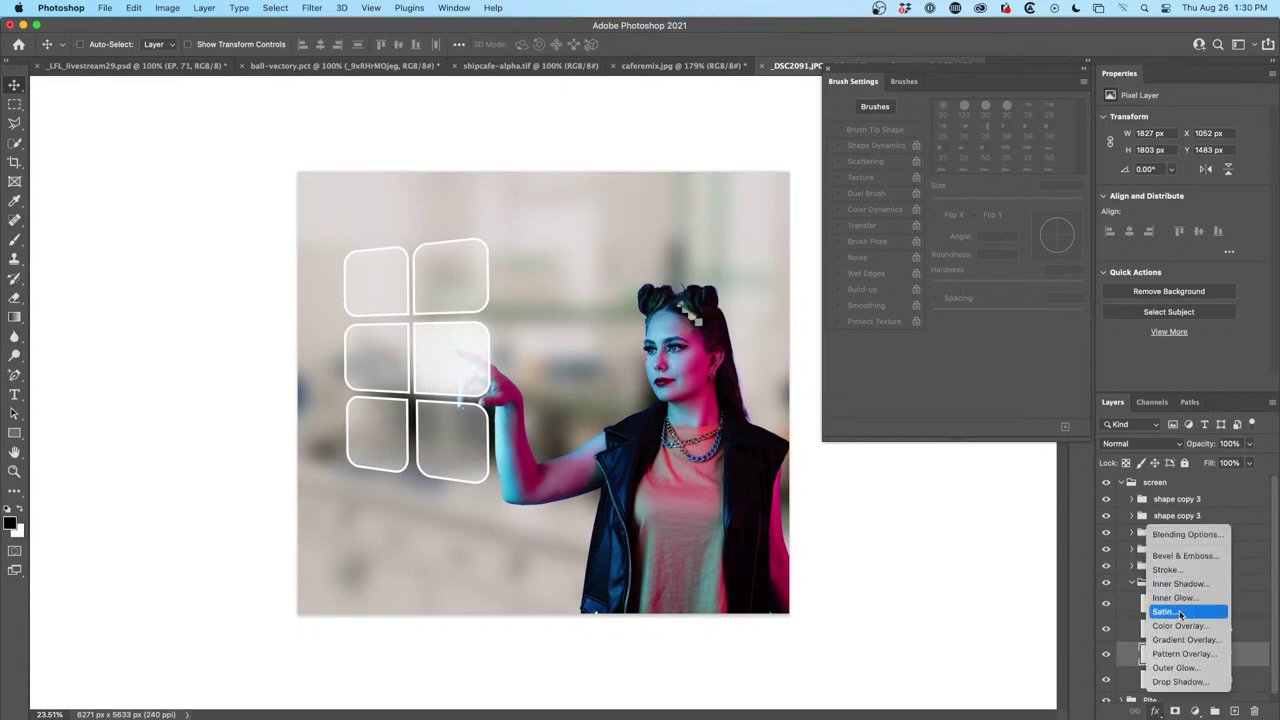
{"action": "left_click", "coordinate": [1175, 667]}
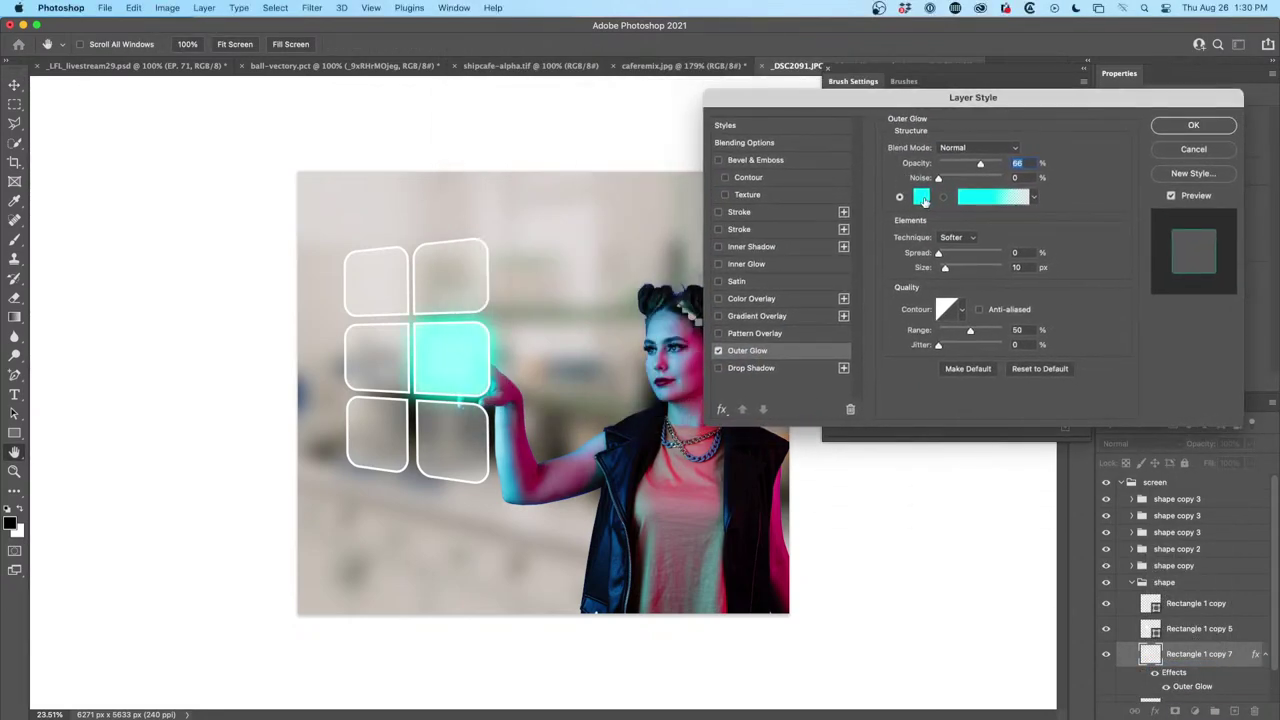
{"action": "left_click", "coordinate": [921, 197]}
{"action": "left_click", "coordinate": [932, 274]}
{"action": "left_click", "coordinate": [1234, 264]}
{"action": "mouse_move", "coordinate": [980, 165]}
{"action": "left_mouse_down"}
{"action": "mouse_move", "coordinate": [935, 170]}
{"action": "mouse_move", "coordinate": [990, 176]}
{"action": "mouse_move", "coordinate": [971, 177]}
{"action": "left_mouse_up"}
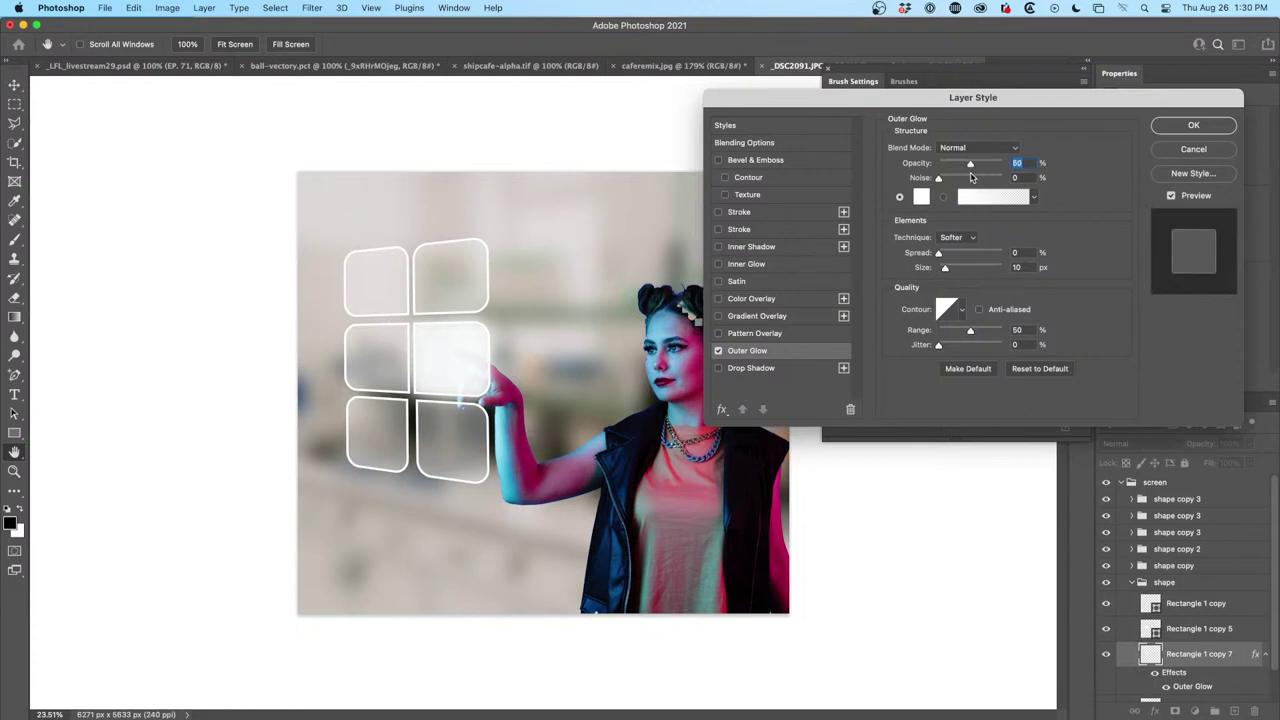
{"action": "left_click", "coordinate": [1194, 126]}
Adjust the opacity and fill of the glowing fill layer to tune the tile's brightness
{"action": "left_click_drag", "start_coordinate": [1210, 463], "coordinate": [965, 467]}
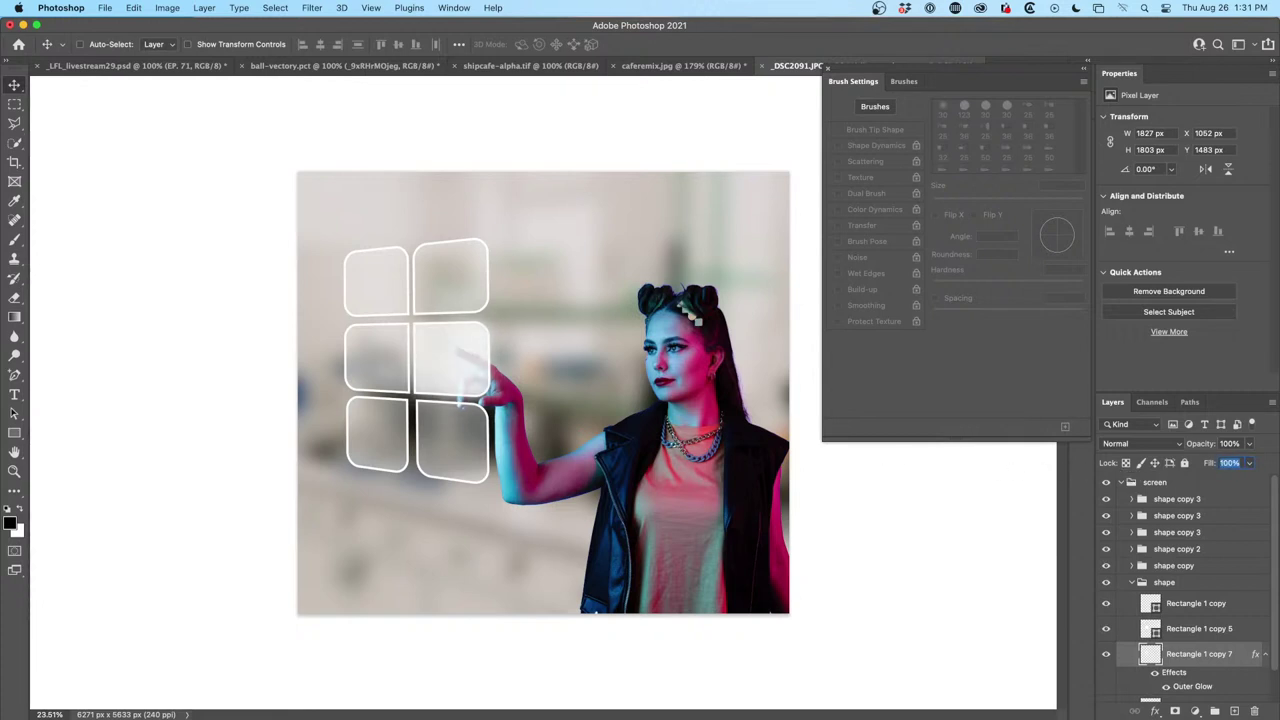
{"action": "left_click_drag", "start_coordinate": [1207, 447], "coordinate": [1150, 462]}
{"action": "key", "text": "Return"}
{"action": "left_click_drag", "start_coordinate": [1208, 463], "coordinate": [1050, 472]}
Add an empty layer at the top of the screen group and pick a bright cyan foreground color without the web-colors restriction
{"action": "left_click", "coordinate": [1201, 487]}
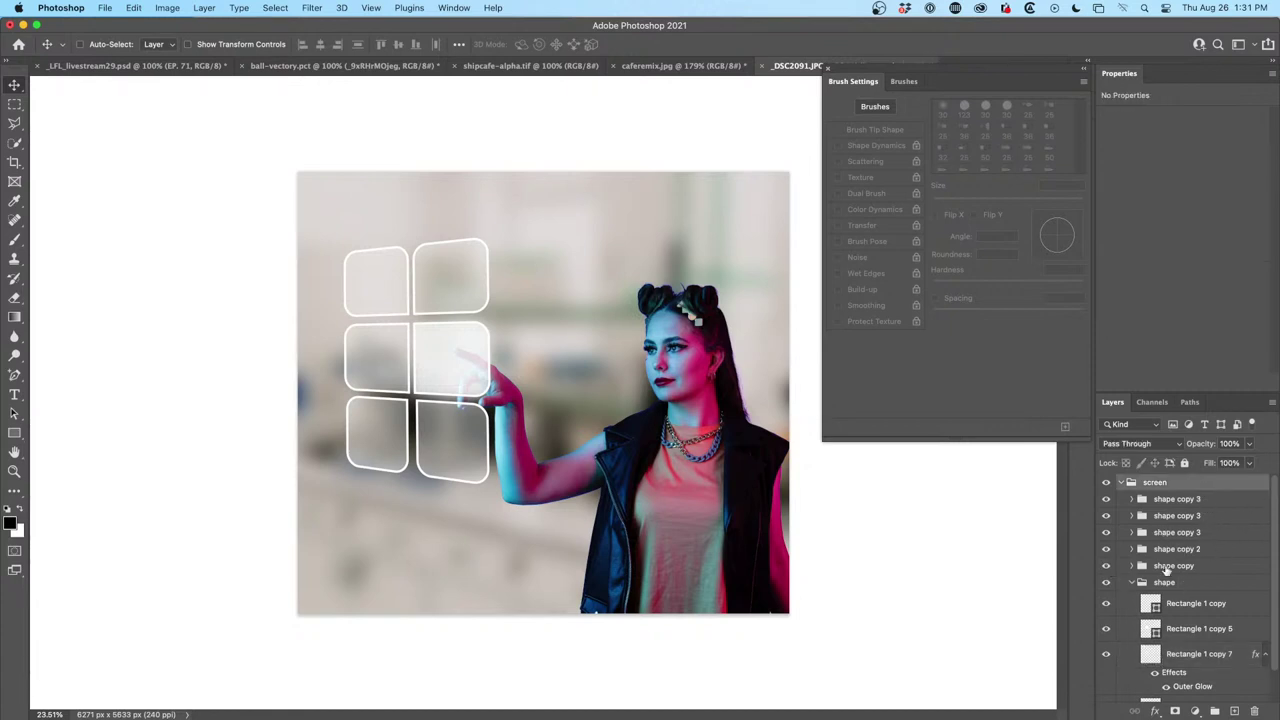
{"action": "left_click", "coordinate": [1235, 711]}
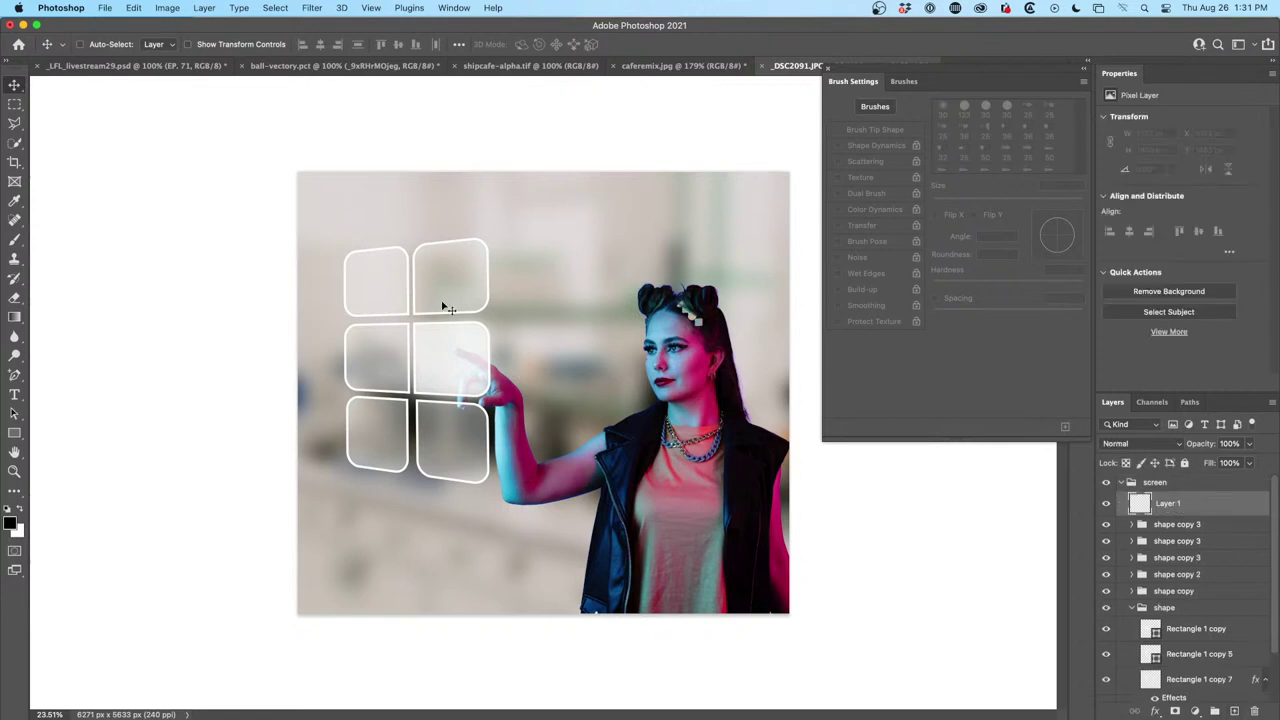
{"action": "left_click", "coordinate": [12, 522]}
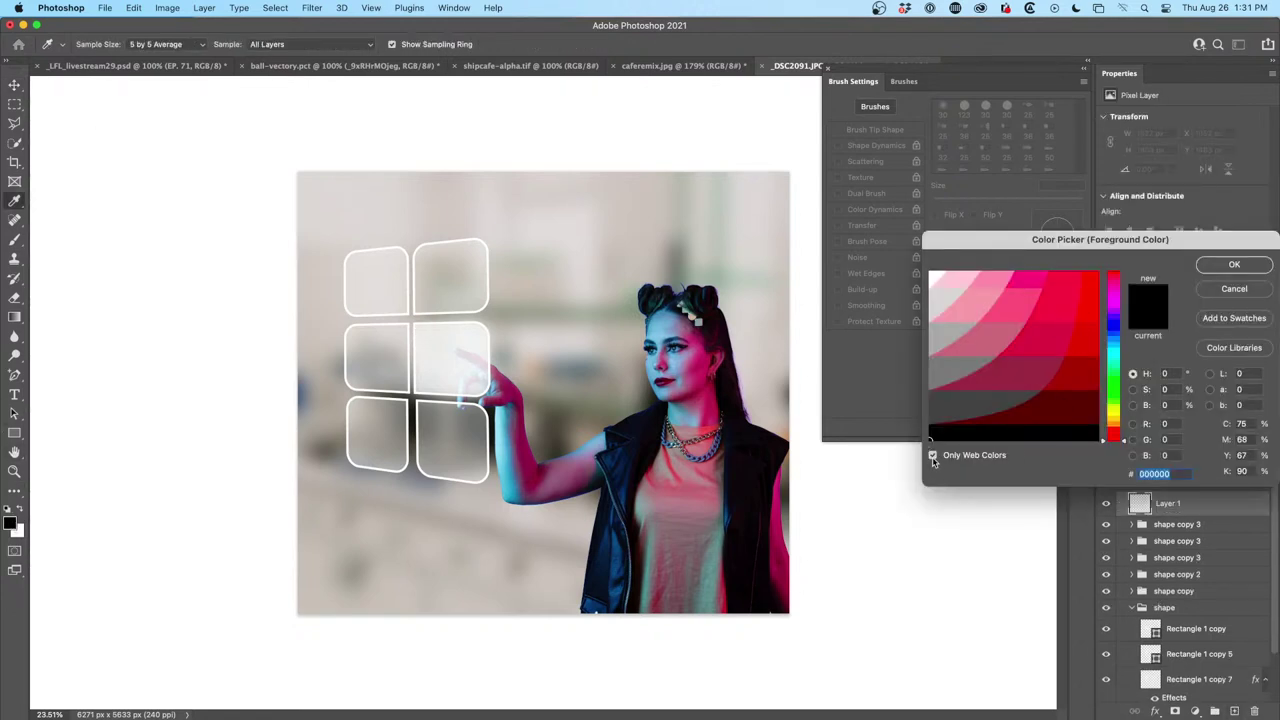
{"action": "left_click", "coordinate": [933, 456]}
{"action": "left_click", "coordinate": [1112, 340]}
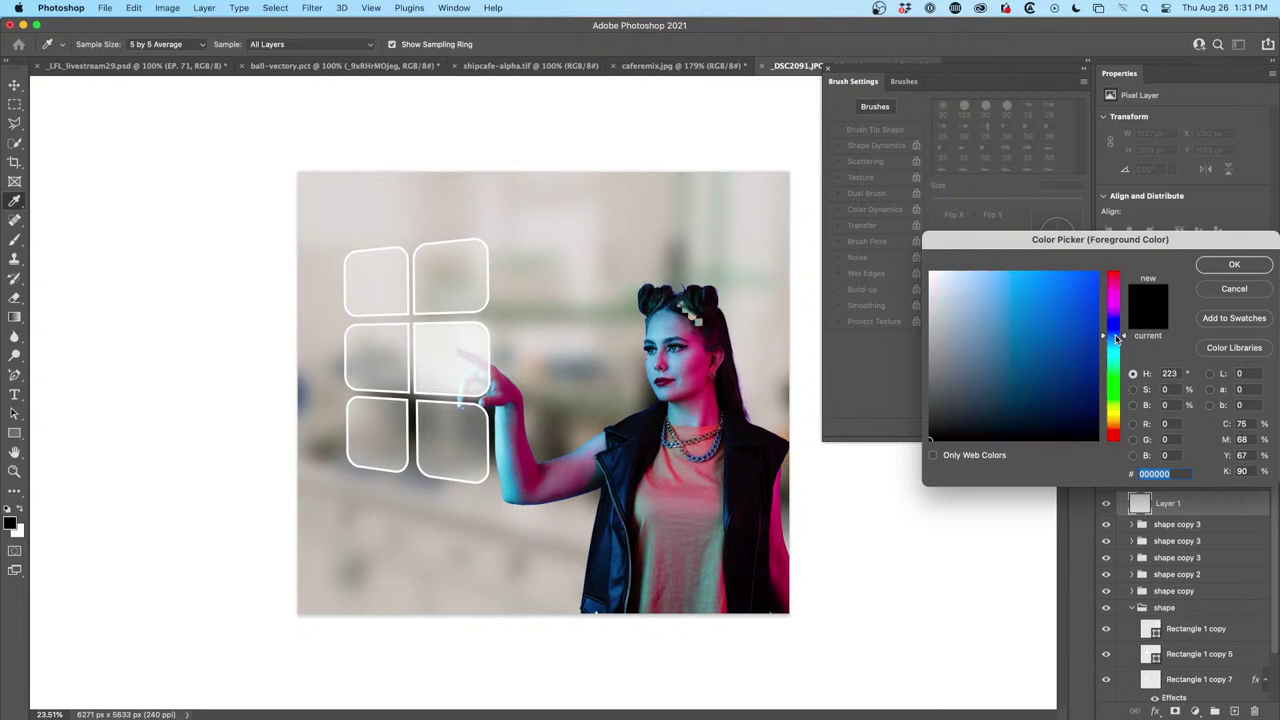
{"action": "left_click", "coordinate": [1049, 289]}
{"action": "left_click", "coordinate": [1234, 264]}
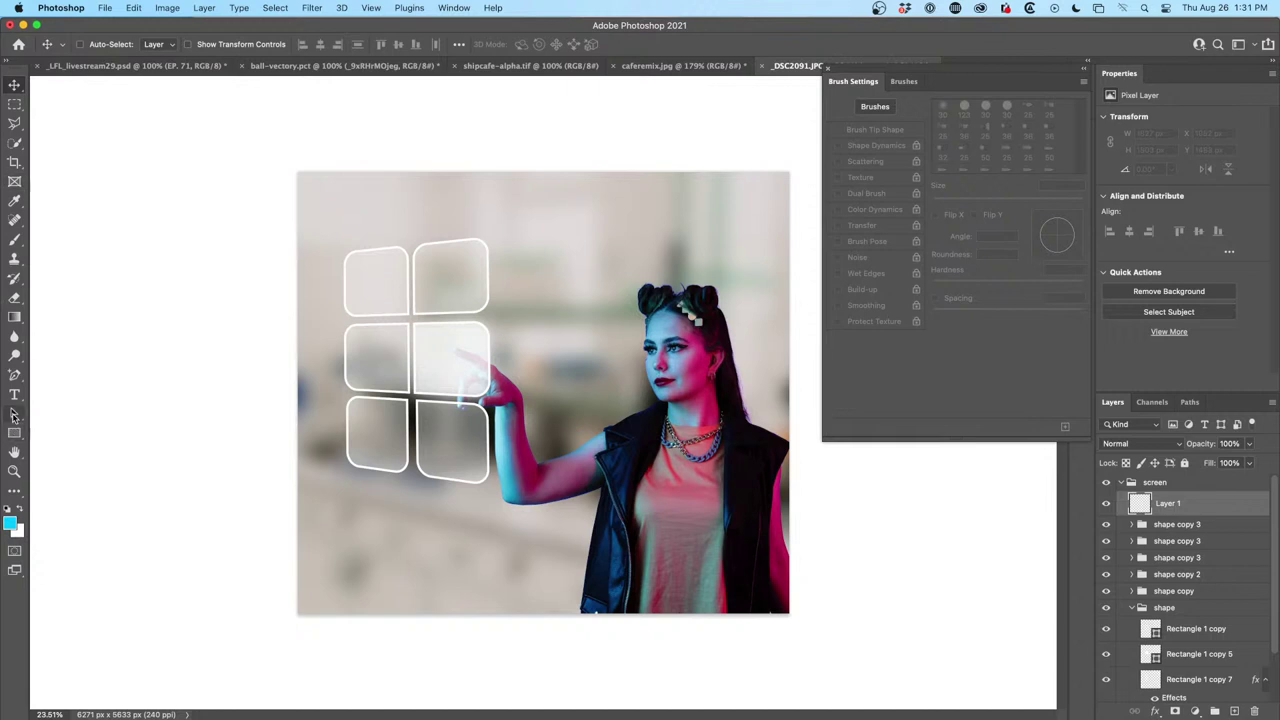
Draw a linear cyan-to-transparent gradient across the tiles from the image's left side on the new layer and blend it as Soft Light
{"action": "left_click", "coordinate": [14, 316]}
{"action": "left_click", "coordinate": [133, 45]}
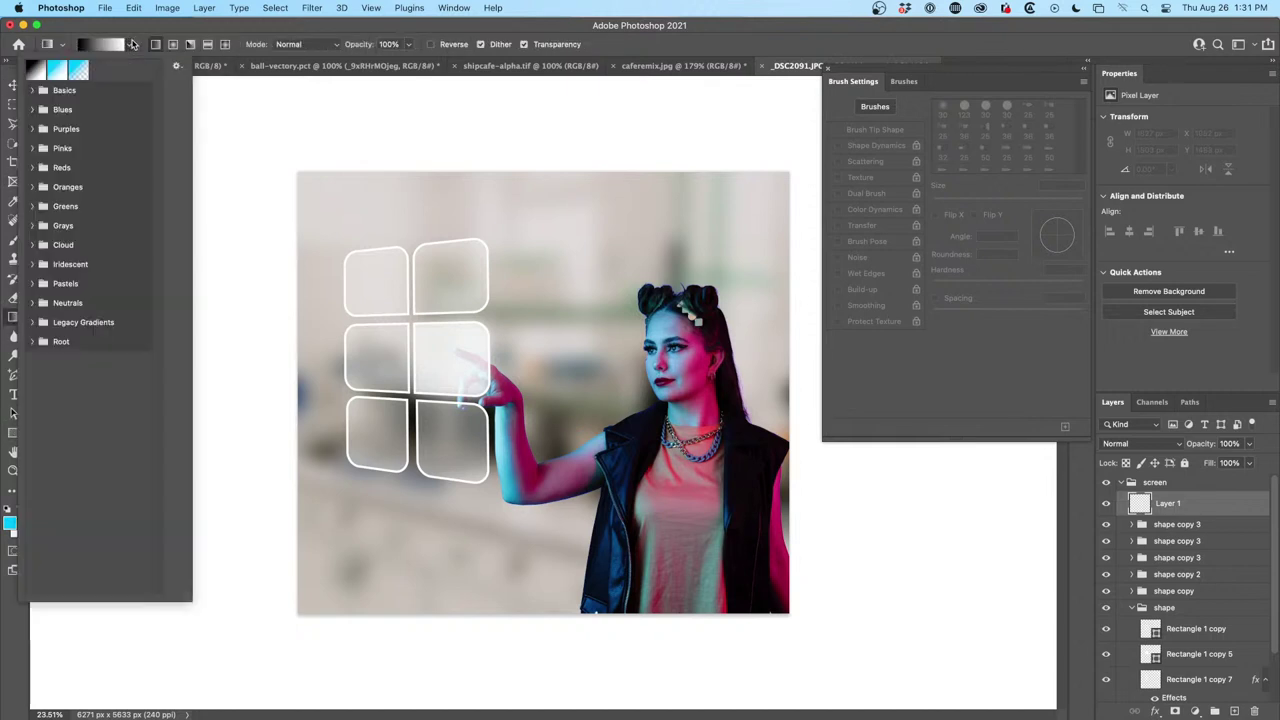
{"action": "left_click", "coordinate": [78, 70]}
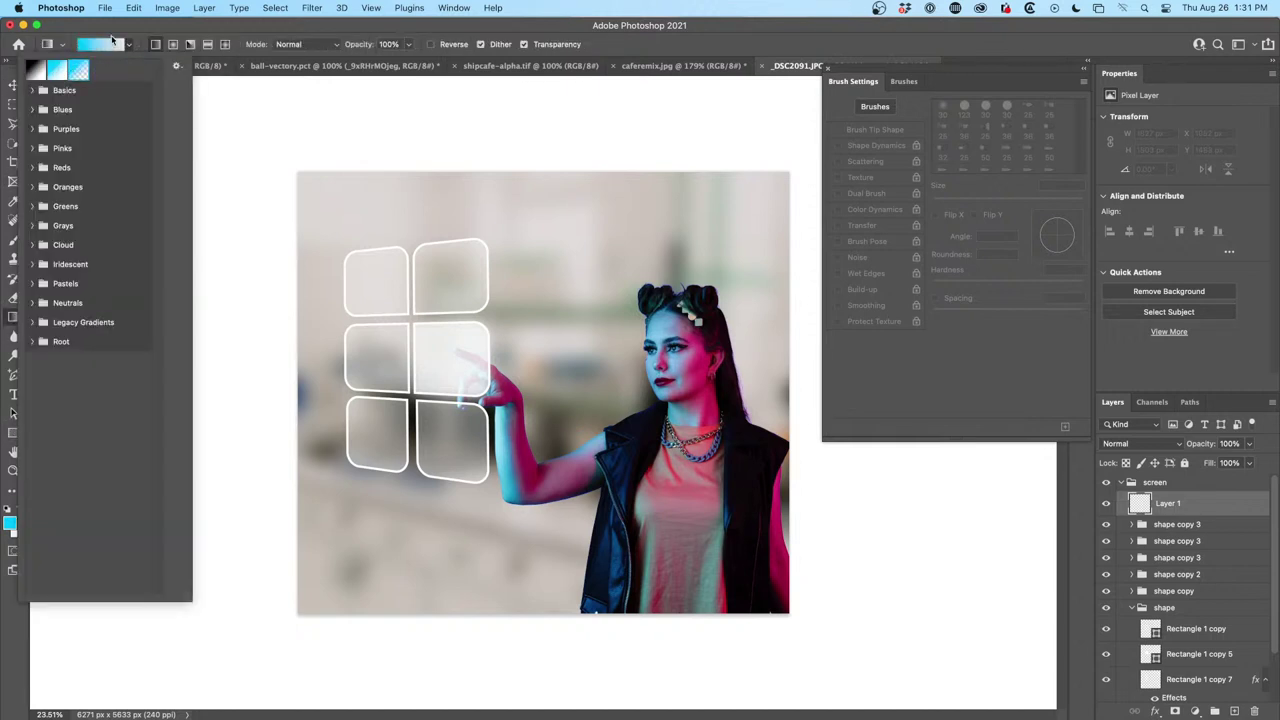
{"action": "left_click", "coordinate": [114, 40]}
{"action": "left_click_drag", "start_coordinate": [274, 258], "coordinate": [498, 340]}
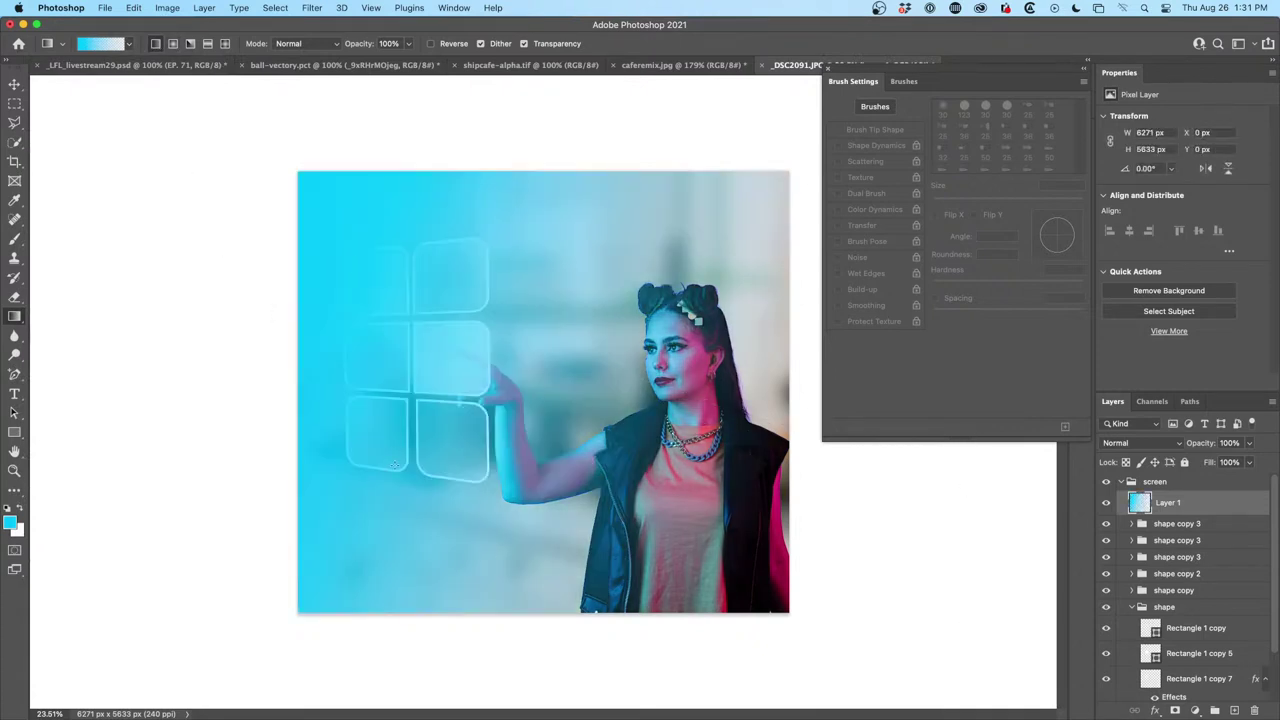
{"action": "left_click", "coordinate": [1154, 443]}
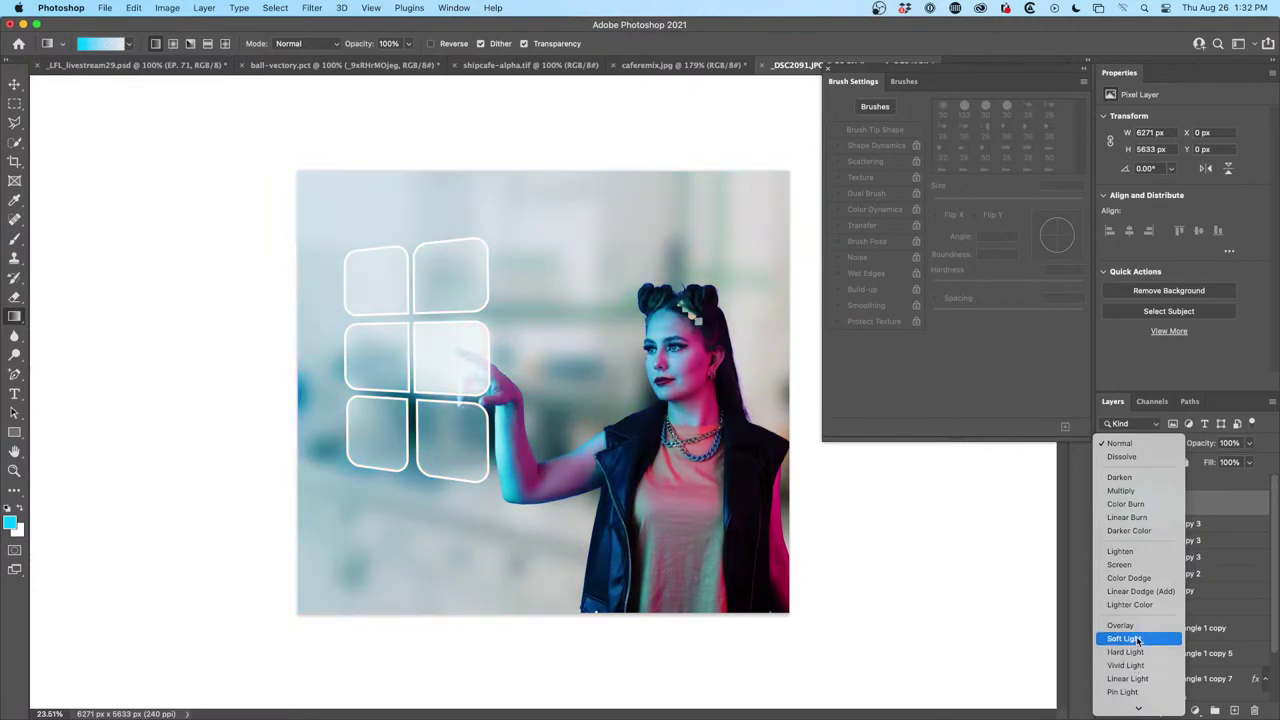
{"action": "left_click", "coordinate": [1132, 638]}
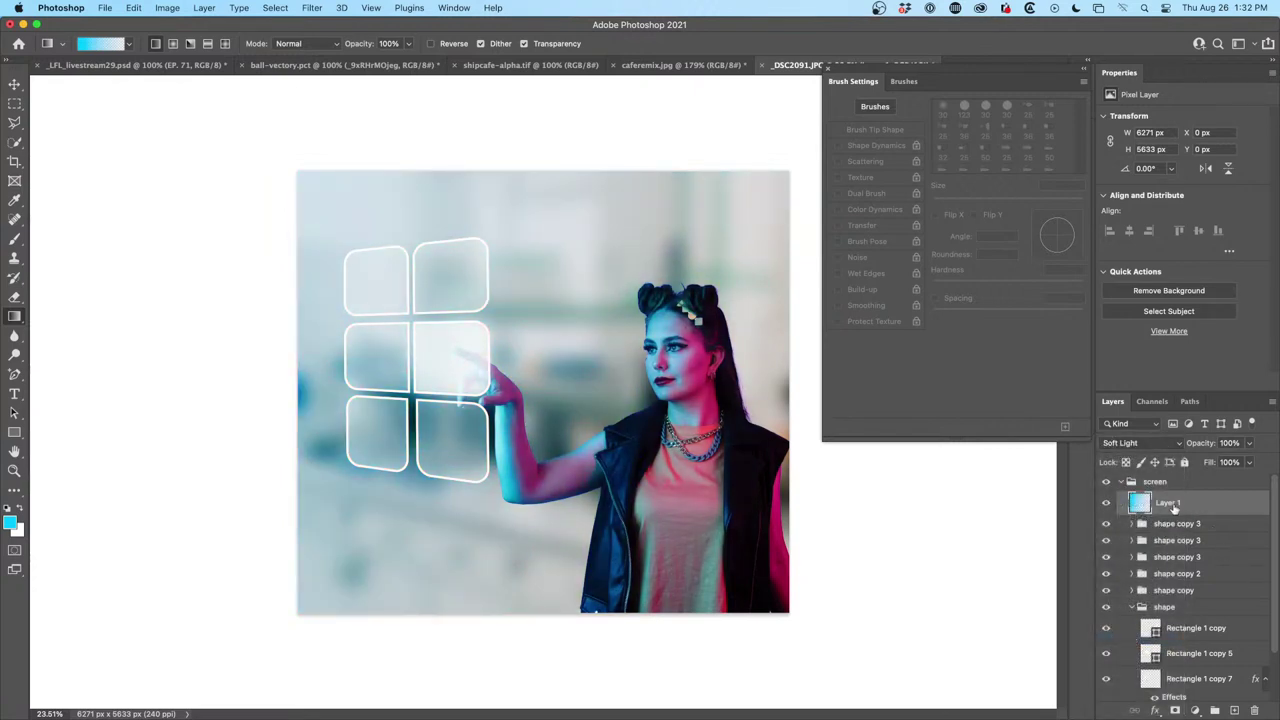
Add an empty layer above the cyan gradient layer and choose fully saturated magenta f600ff as the foreground color
{"action": "left_click", "coordinate": [1234, 710]}
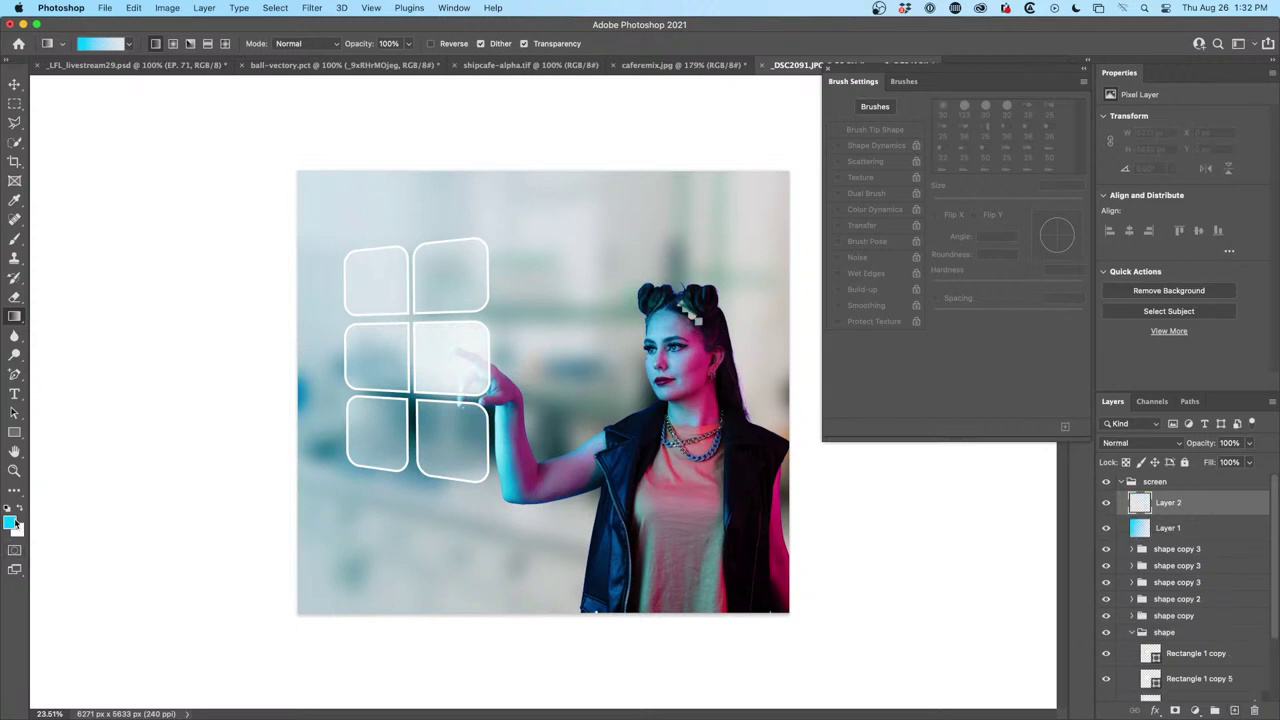
{"action": "left_click", "coordinate": [14, 520]}
{"action": "left_click", "coordinate": [1113, 300]}
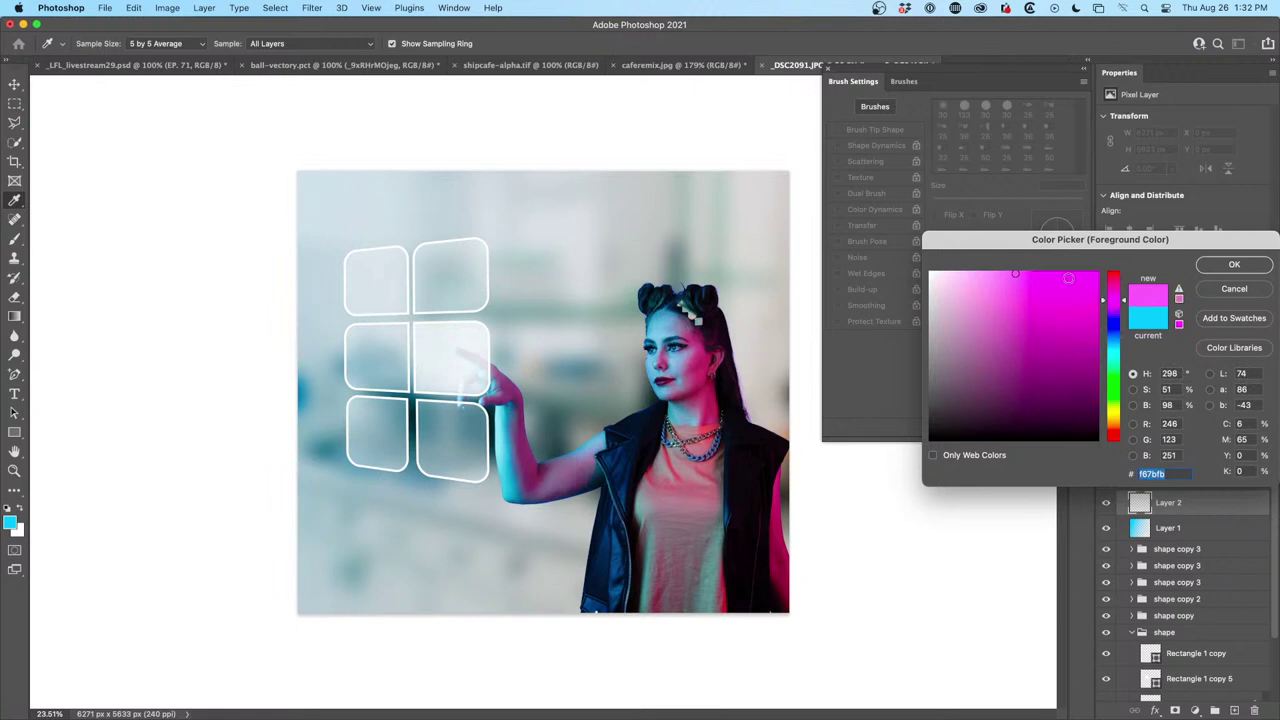
{"action": "left_click", "coordinate": [1098, 271]}
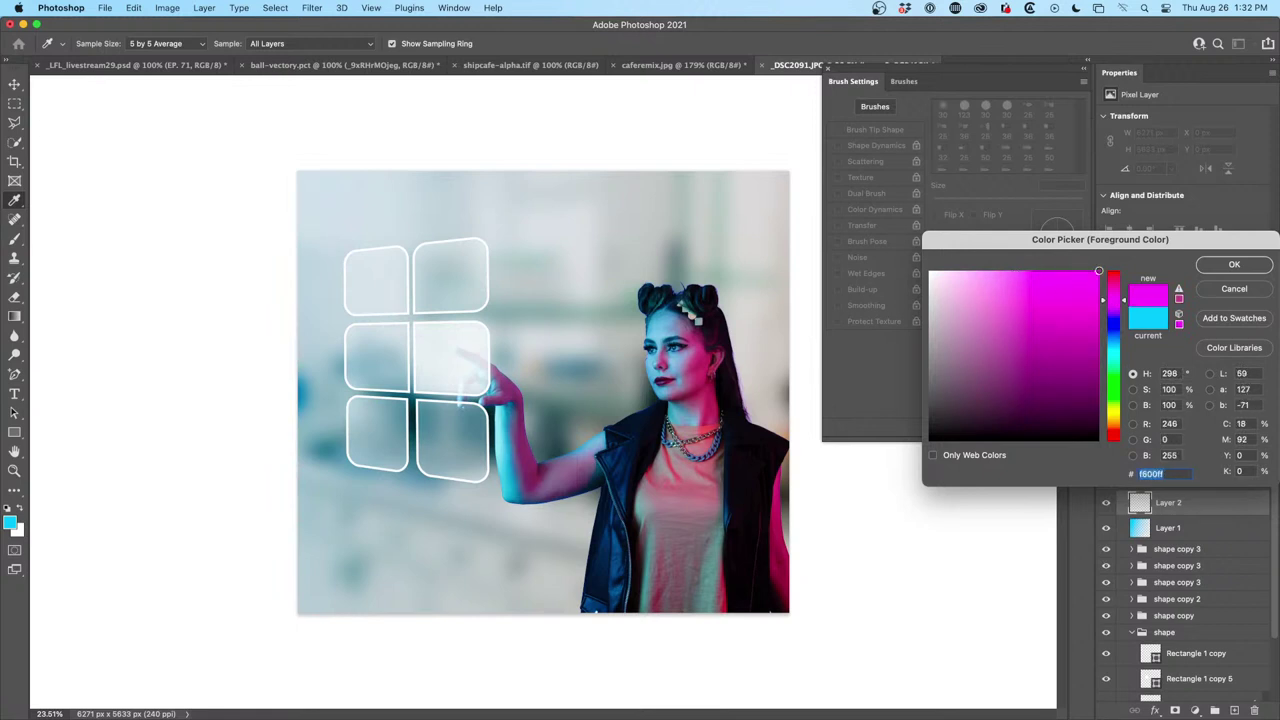
{"action": "left_click", "coordinate": [1225, 267]}
Draw a linear magenta-to-transparent gradient from the image's right edge inward across the woman, blended as Soft Light at 44% opacity
{"action": "key", "text": "g"}
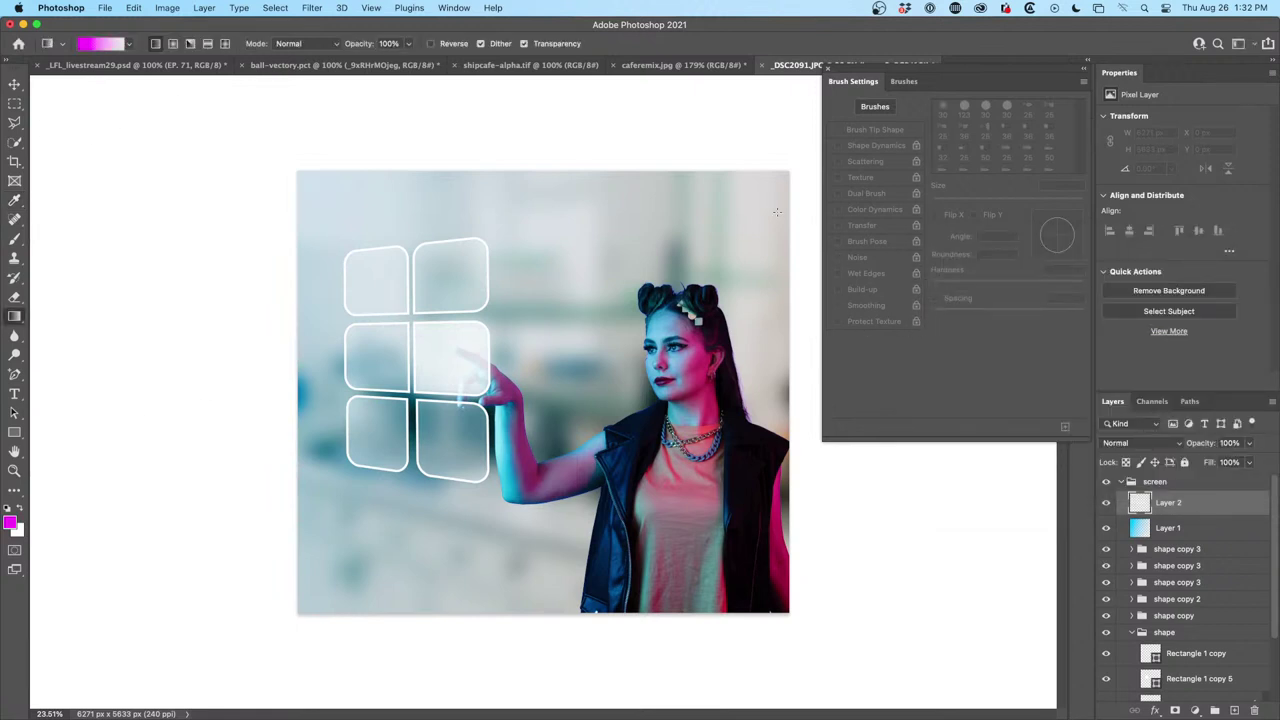
{"action": "left_click_drag", "start_coordinate": [800, 288], "coordinate": [530, 389]}
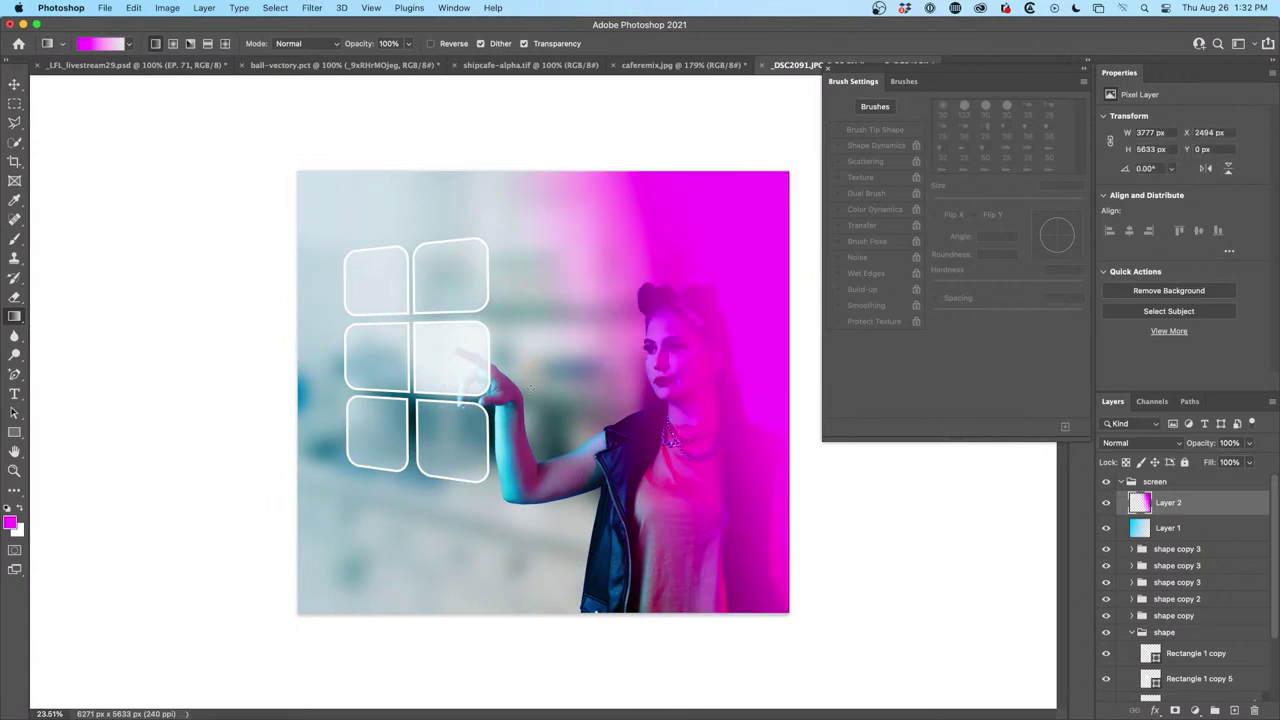
{"action": "left_click", "coordinate": [1160, 444]}
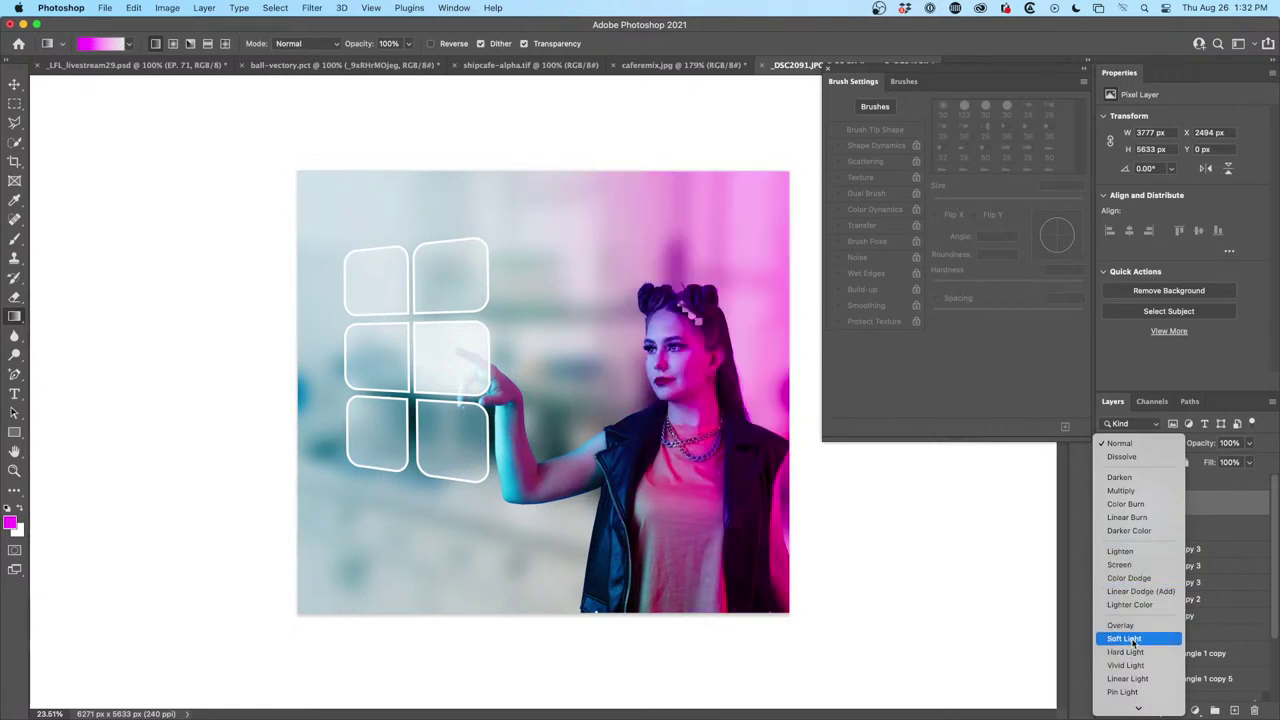
{"action": "scroll", "coordinate": [1133, 688], "scroll_direction": "down", "scroll_amount": 2}
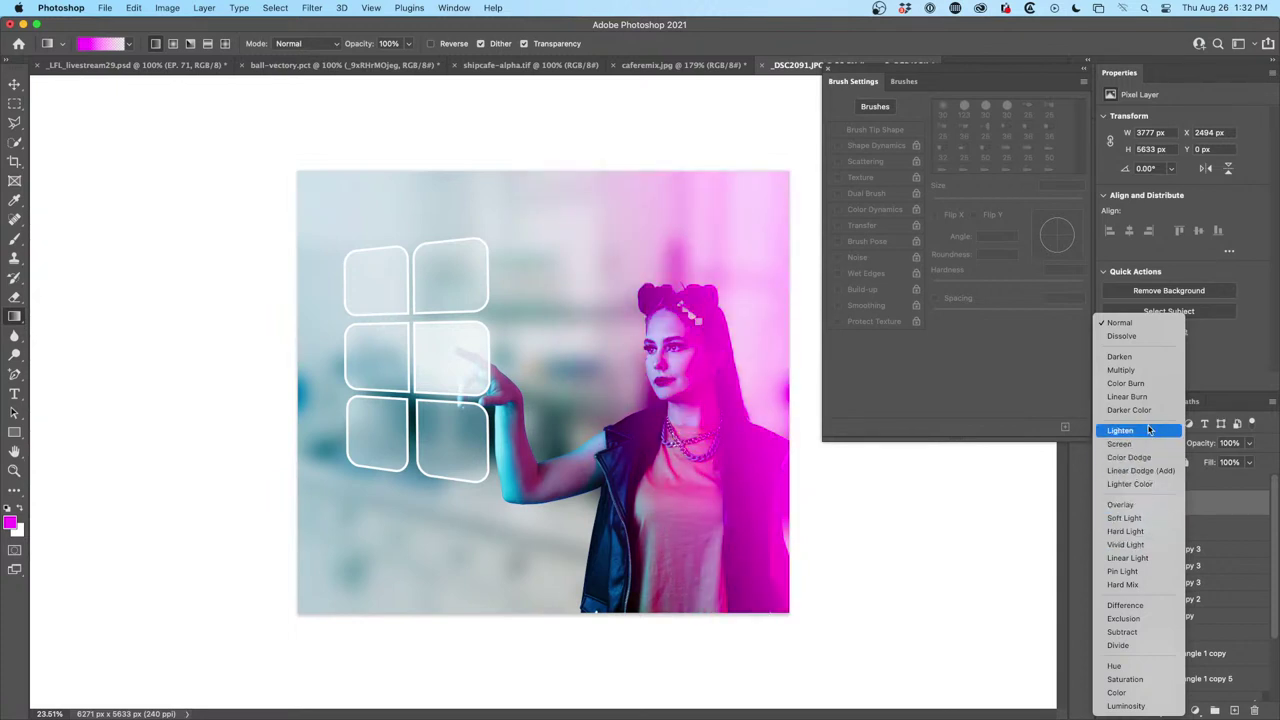
{"action": "left_click", "coordinate": [1141, 520]}
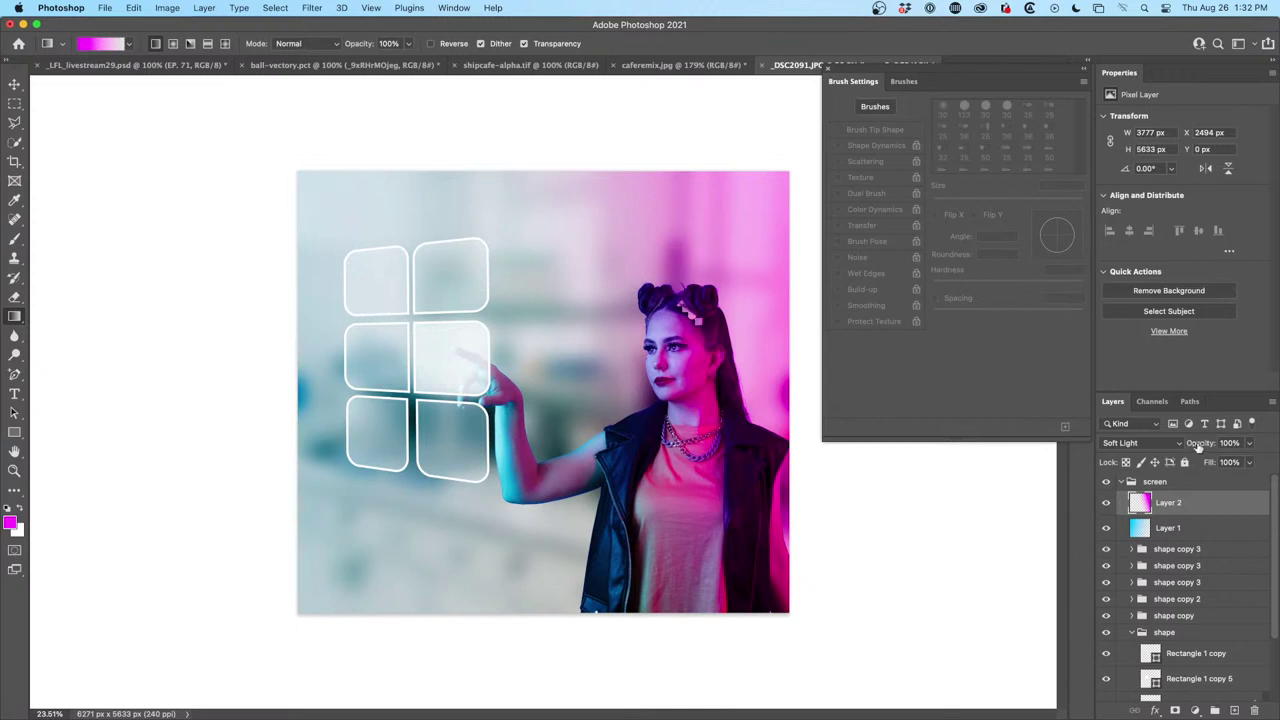
{"action": "left_click_drag", "start_coordinate": [1203, 447], "coordinate": [1083, 447]}
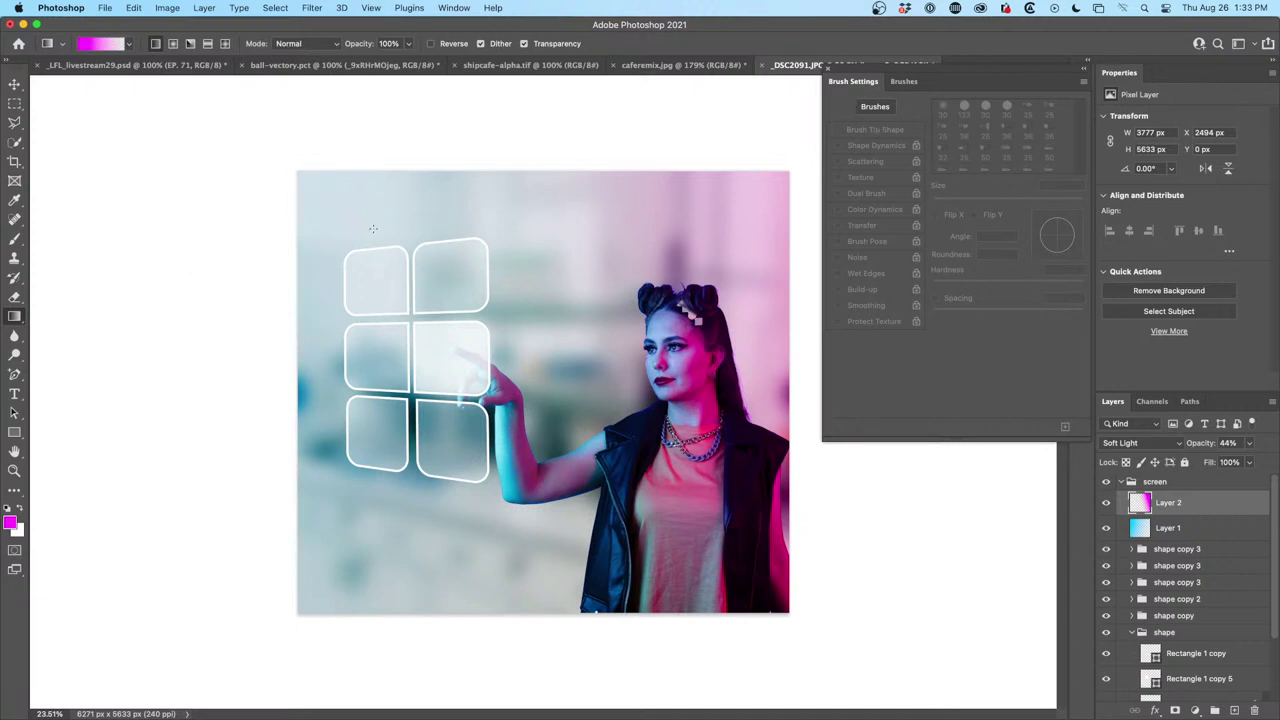
Toggle the Plte group's visibility off and back on, and expand it to examine the portrait and background layers inside
{"action": "left_click", "coordinate": [15, 84]}
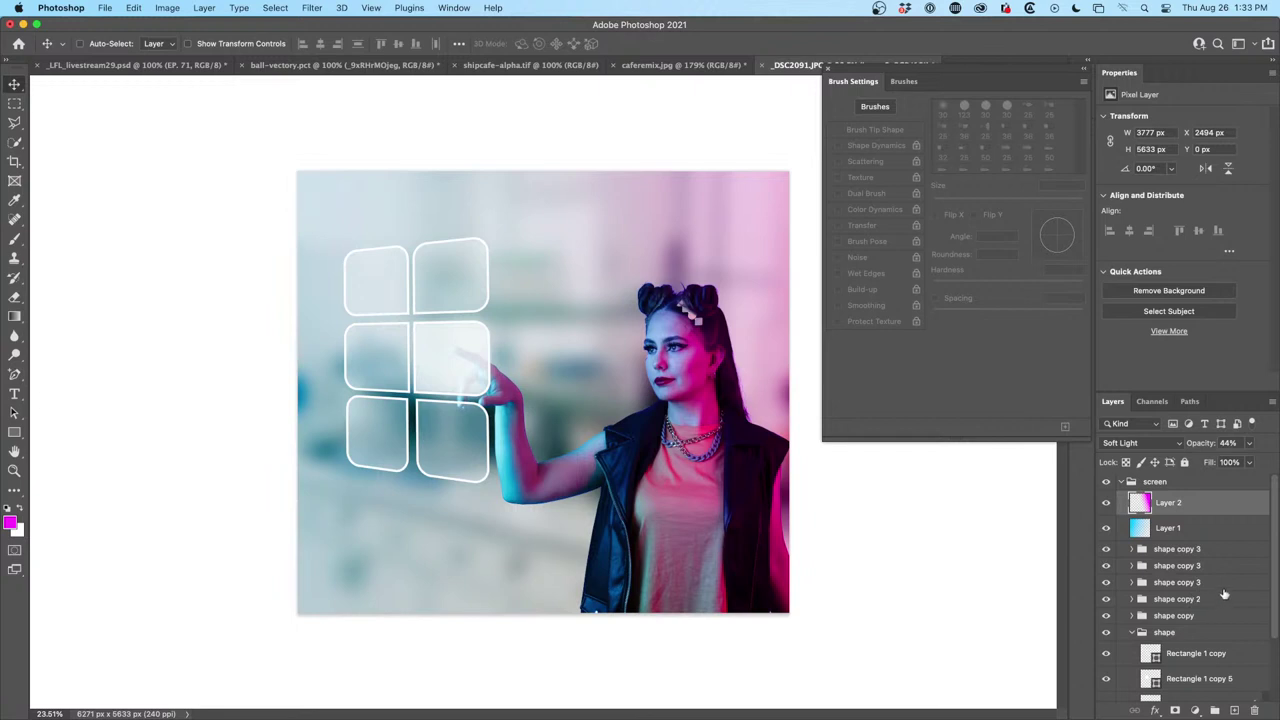
{"action": "scroll", "coordinate": [1274, 541], "scroll_direction": "down", "scroll_amount": 3}
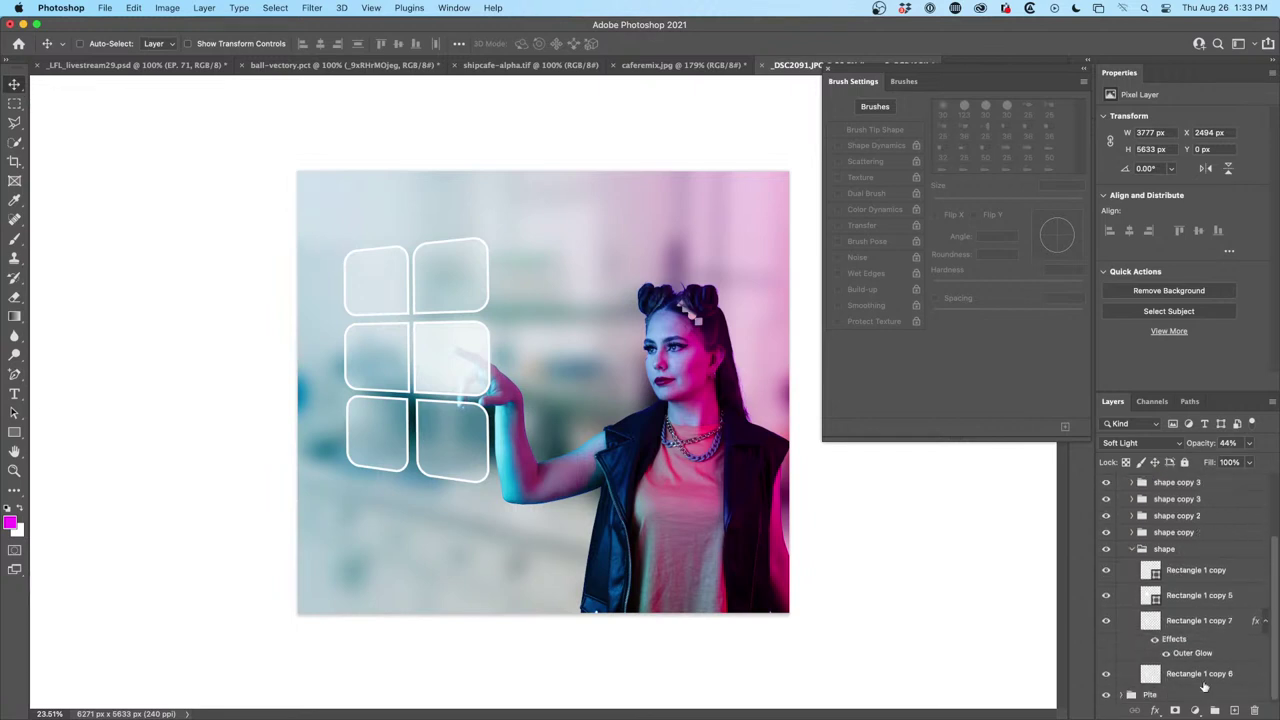
{"action": "left_click", "coordinate": [1107, 695]}
{"action": "left_click", "coordinate": [1107, 695]}
{"action": "left_click", "coordinate": [1121, 694]}
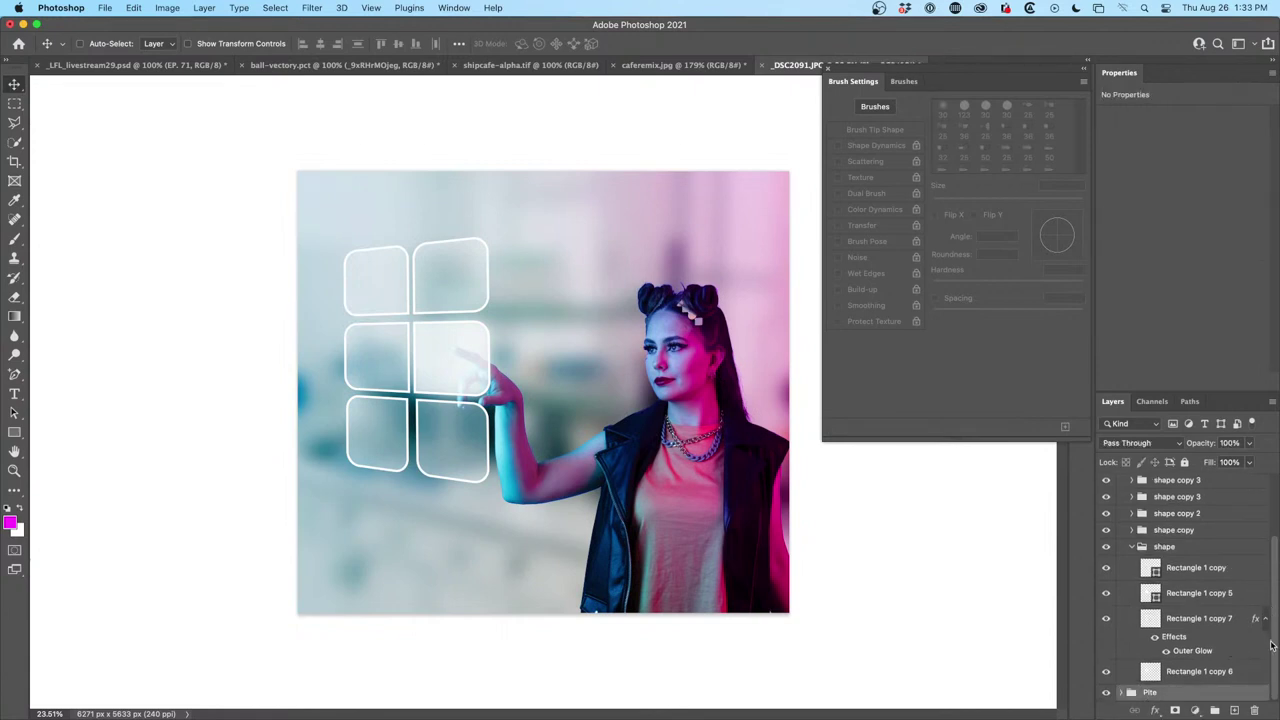
{"action": "left_click", "coordinate": [1121, 693]}
{"action": "scroll", "coordinate": [1178, 616], "scroll_direction": "down", "scroll_amount": 5}
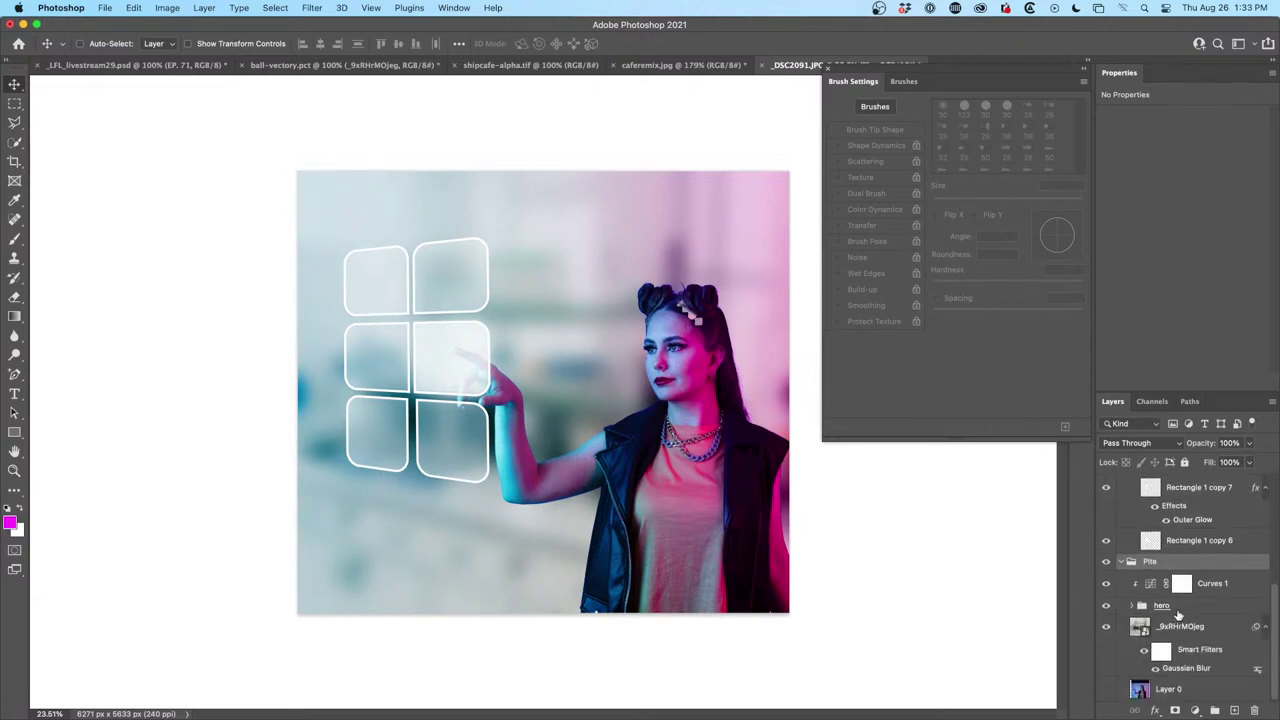
{"action": "scroll", "coordinate": [1170, 614], "scroll_direction": "up", "scroll_amount": 1}
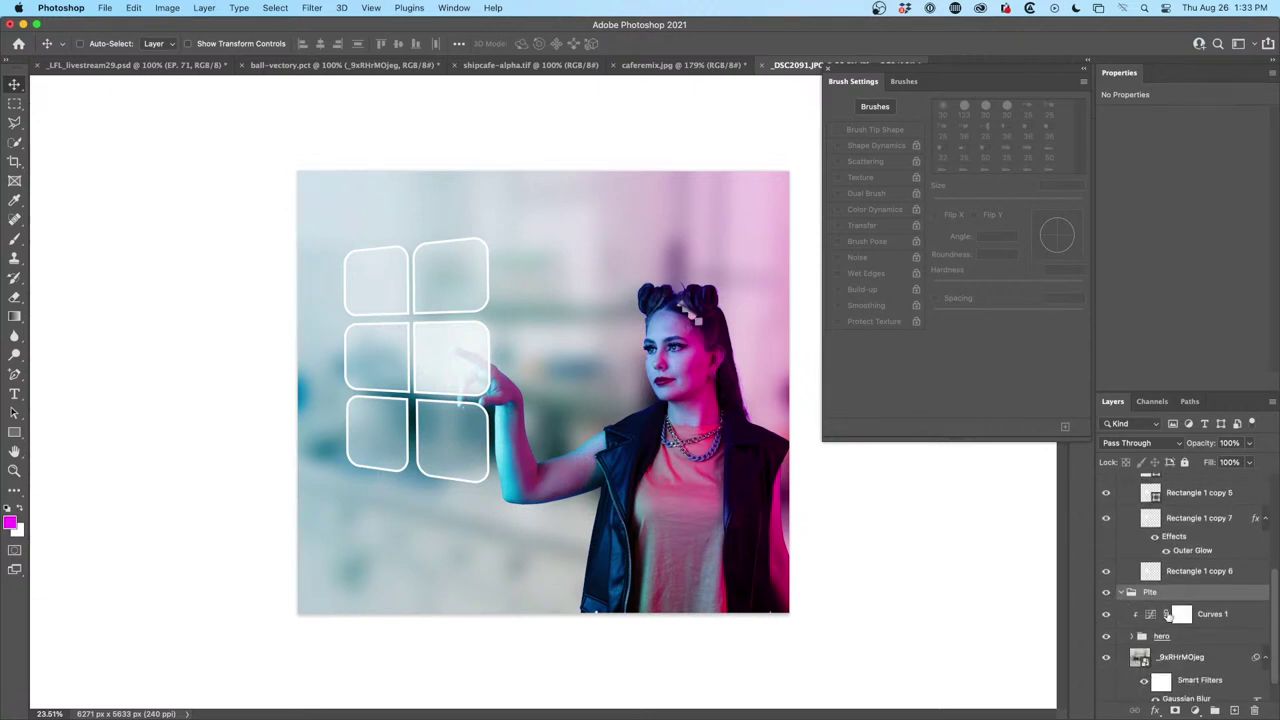
{"action": "scroll", "coordinate": [1219, 596], "scroll_direction": "up", "scroll_amount": 6}
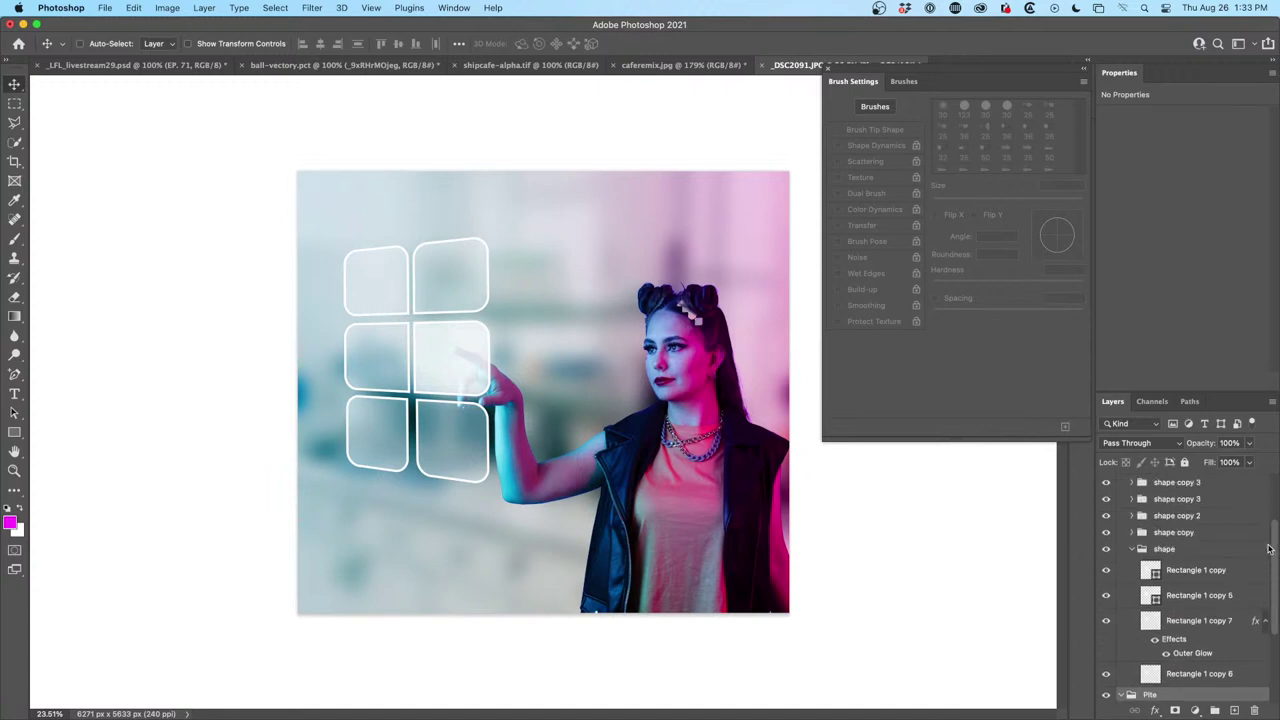
Undock Properties as a floating window to give the layer list full height, and activate the Polygonal Lasso tool
{"action": "left_click_drag", "start_coordinate": [1126, 77], "coordinate": [100, 107]}
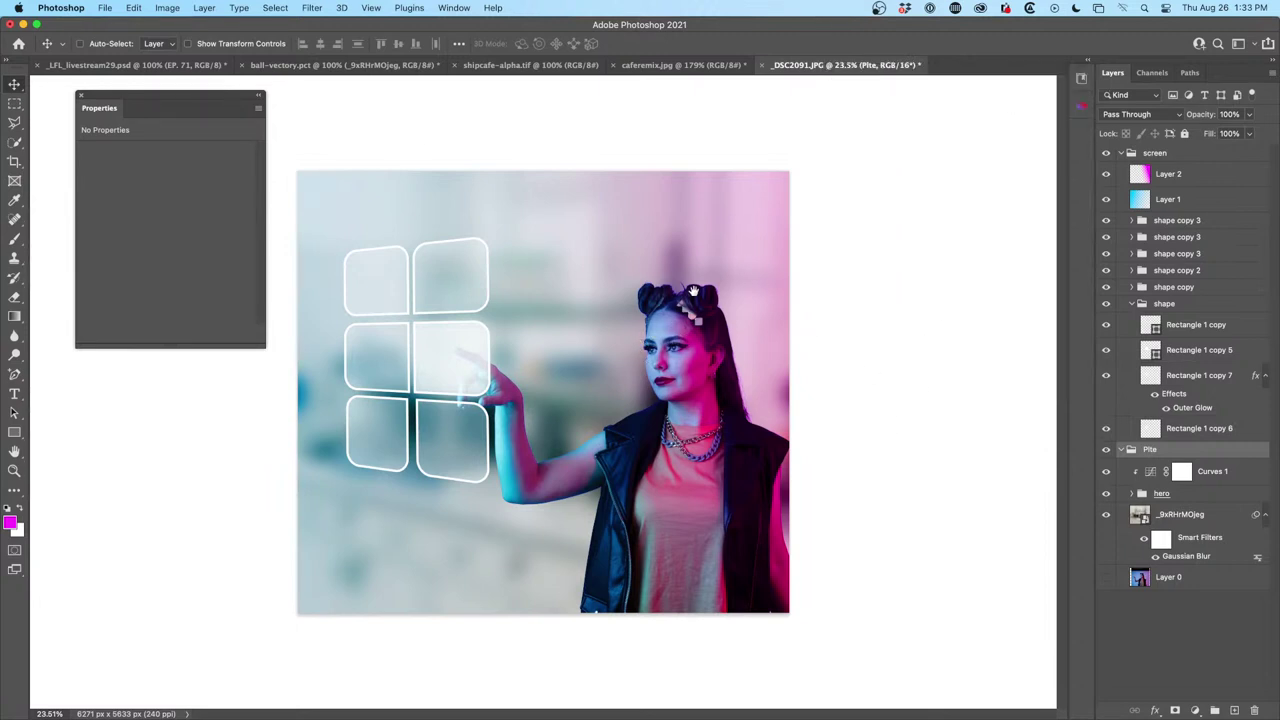
{"action": "left_click", "coordinate": [10, 122]}
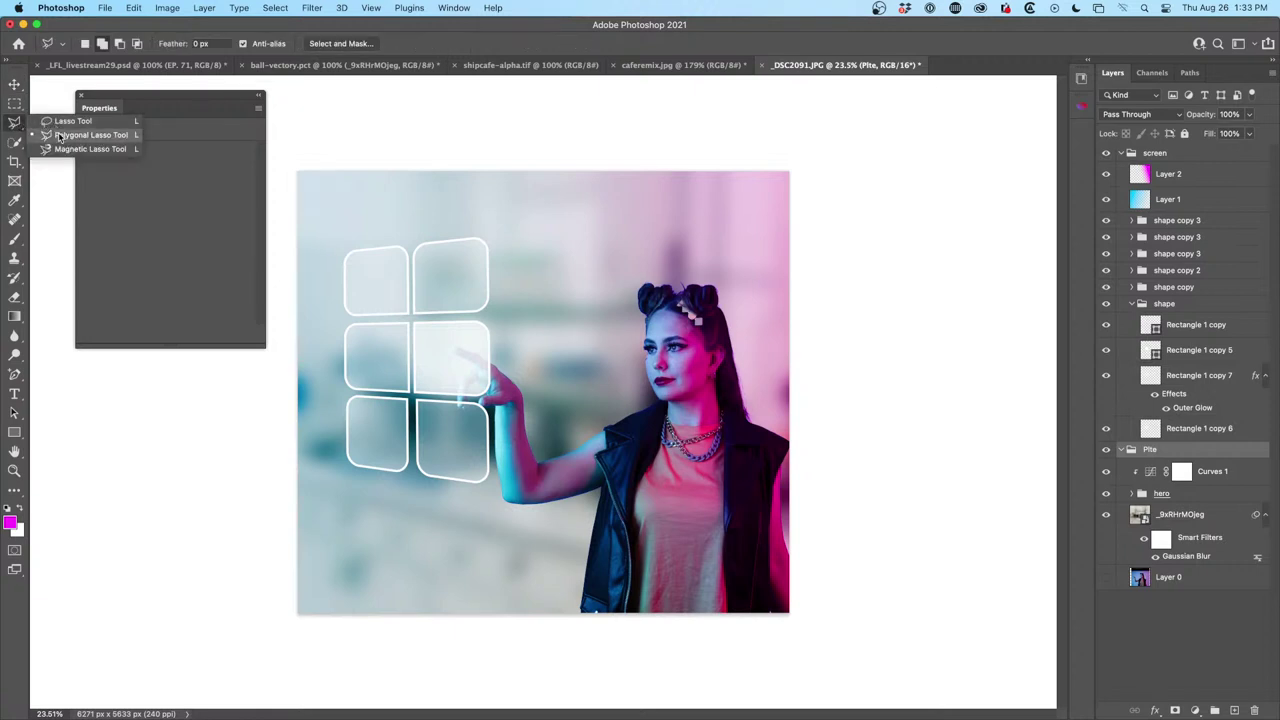
{"action": "left_click", "coordinate": [60, 136]}
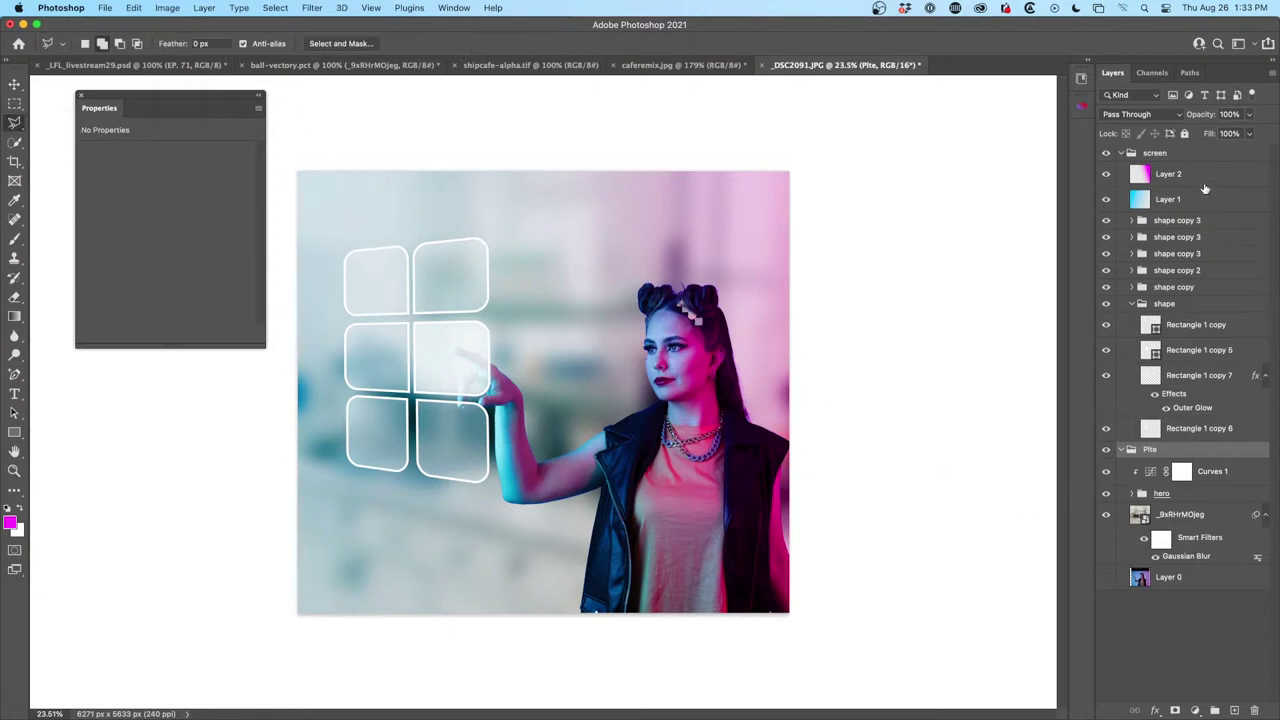
Create a layer group named things above the topmost shape copy 3 group and add an empty layer inside it
{"action": "left_click", "coordinate": [1198, 224]}
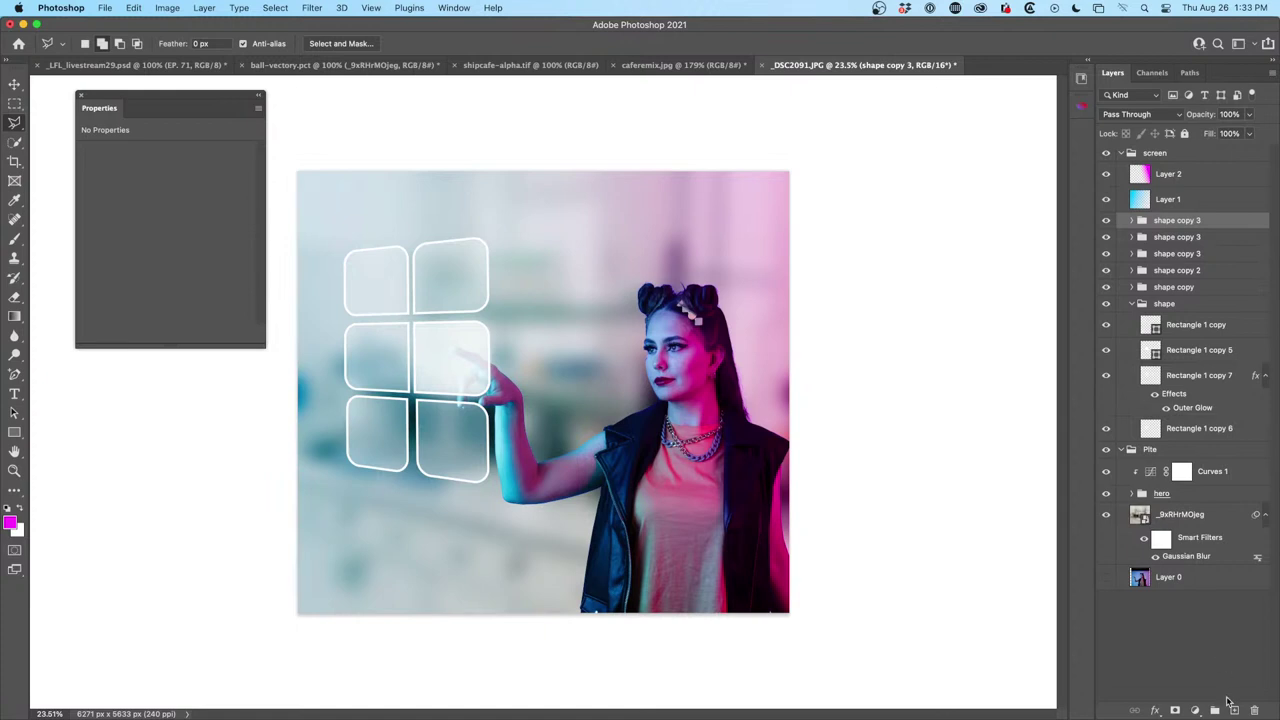
{"action": "left_click", "coordinate": [1215, 710]}
{"action": "double_click", "coordinate": [1167, 220]}
{"action": "type", "text": "things"}
{"action": "key", "text": "Return"}
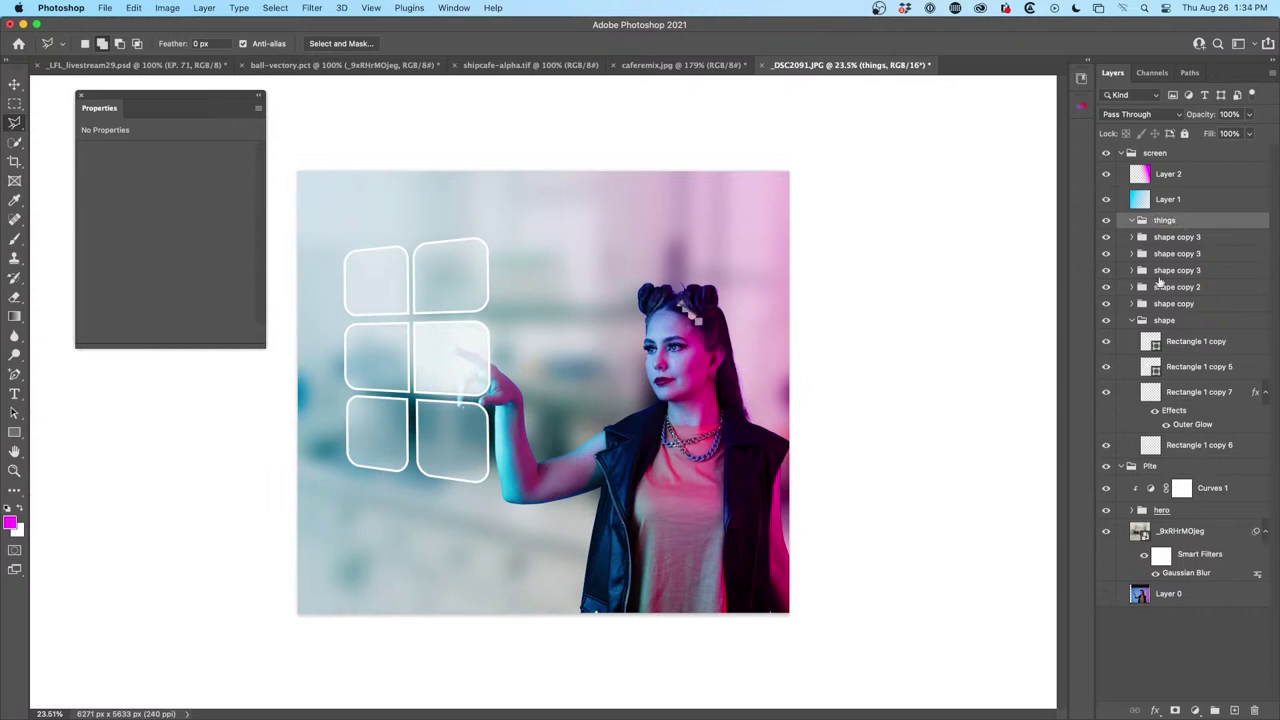
{"action": "left_click", "coordinate": [1234, 710]}
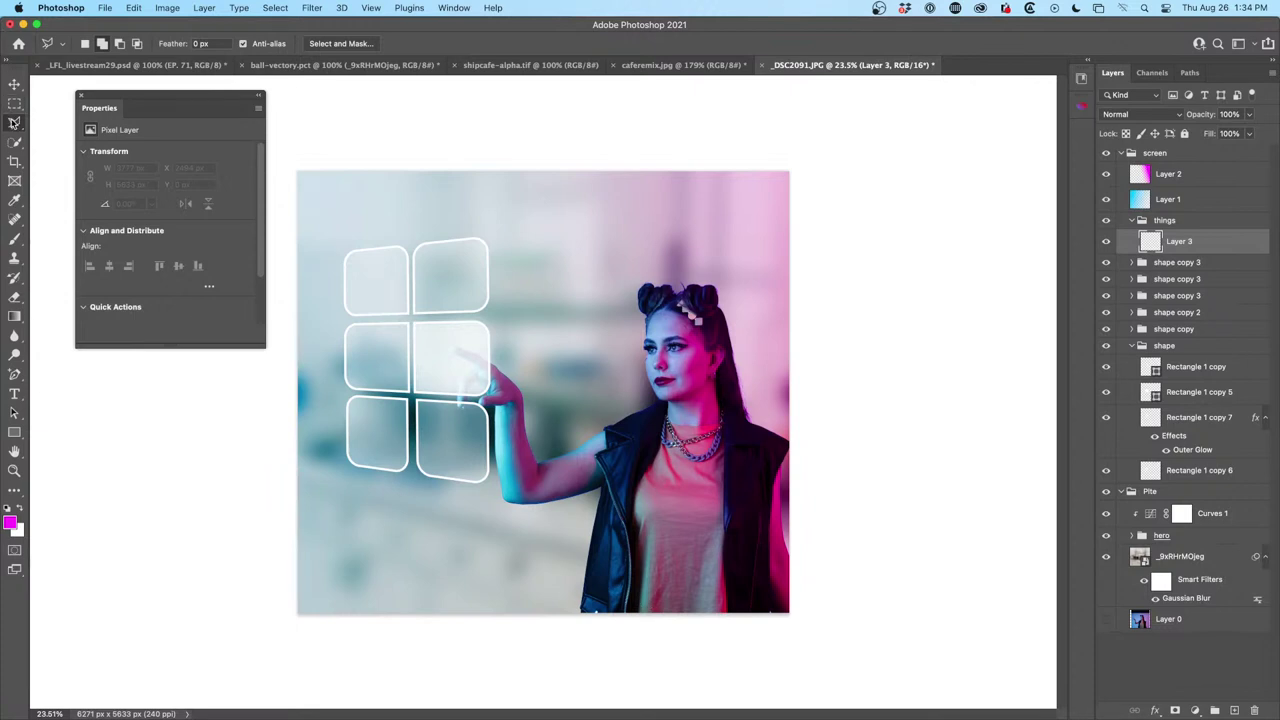
Outline an angular band about 6922 × 923 px across the lower image with the Polygonal Lasso tool and fill it with white
{"action": "left_click", "coordinate": [14, 122]}
{"action": "left_click", "coordinate": [62, 133]}
{"action": "left_click", "coordinate": [288, 489]}
{"action": "left_click", "coordinate": [361, 487]}
{"action": "left_click", "coordinate": [405, 530]}
{"action": "left_click", "coordinate": [720, 517]}
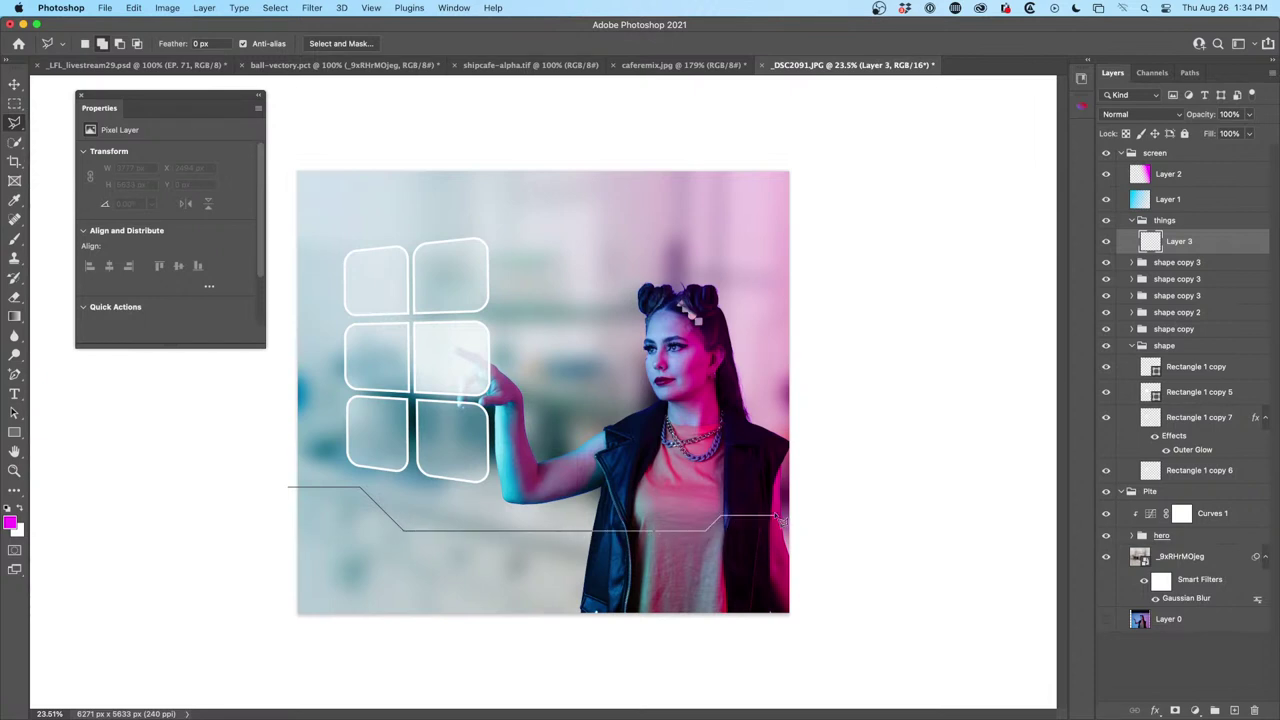
{"action": "left_click", "coordinate": [820, 517]}
{"action": "left_click", "coordinate": [820, 558]}
{"action": "left_click", "coordinate": [390, 558]}
{"action": "left_click", "coordinate": [333, 502]}
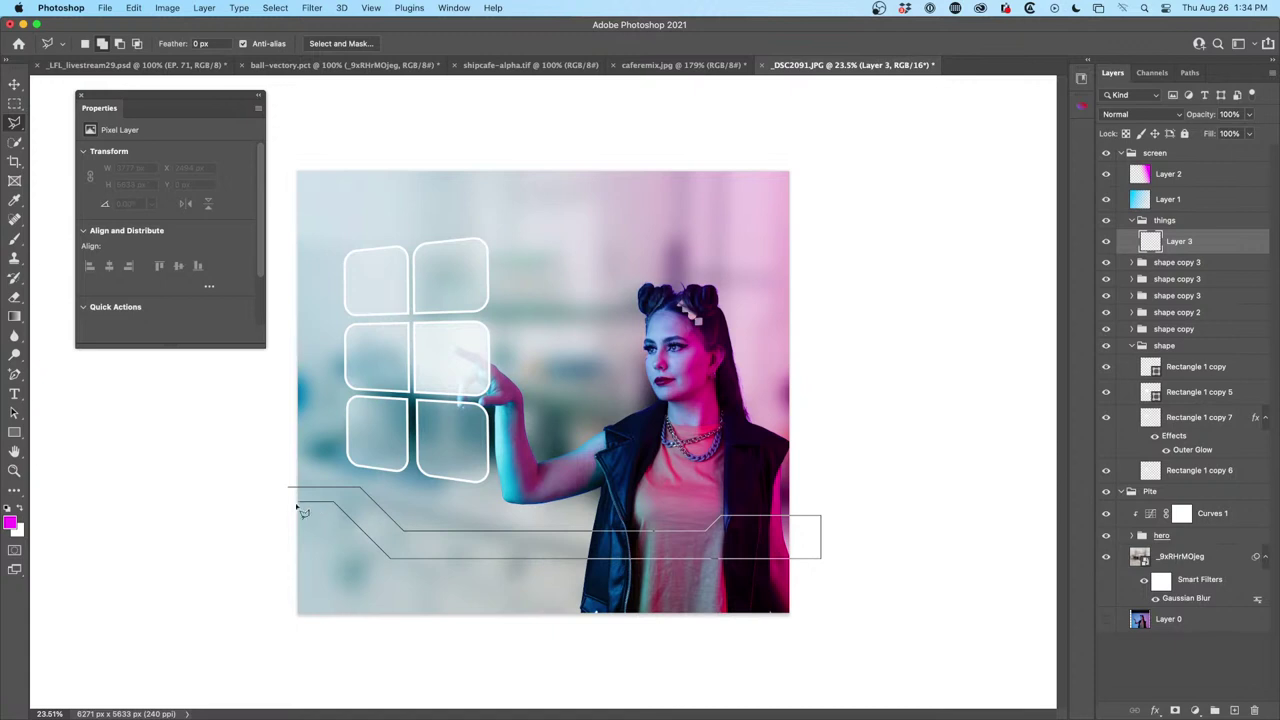
{"action": "left_click", "coordinate": [279, 501]}
{"action": "left_click", "coordinate": [291, 493]}
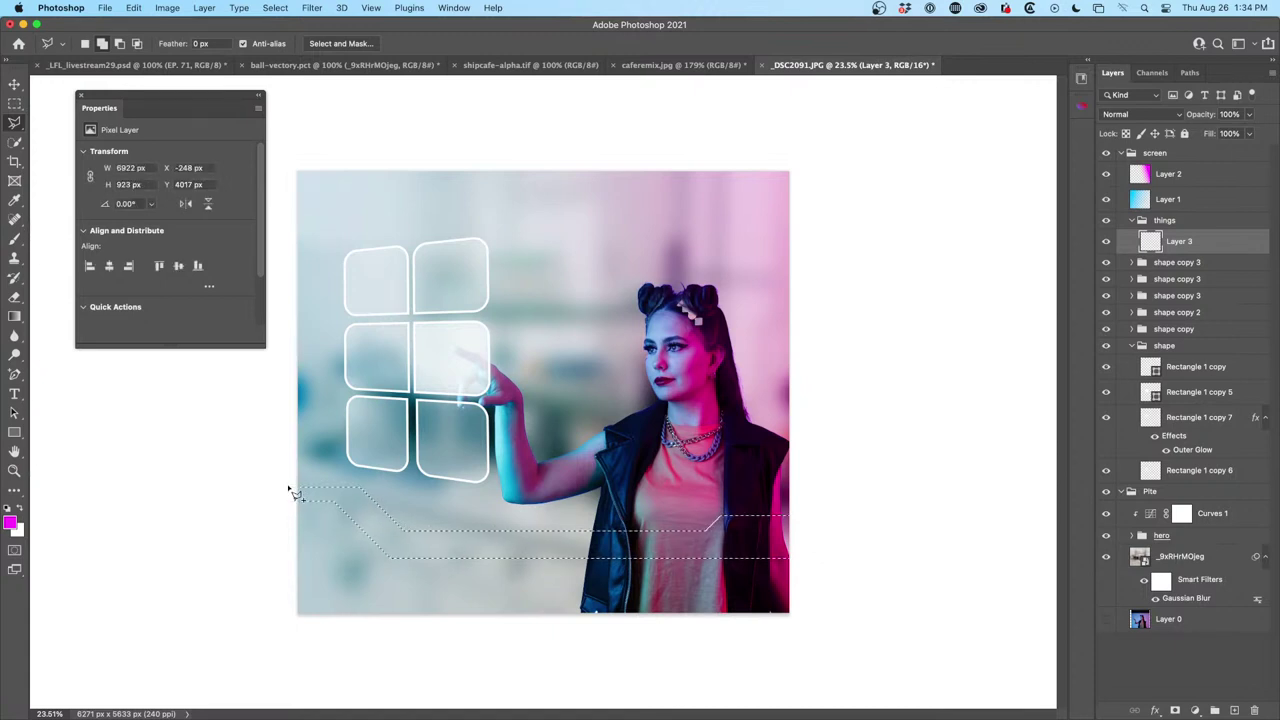
{"action": "key", "text": "x"}
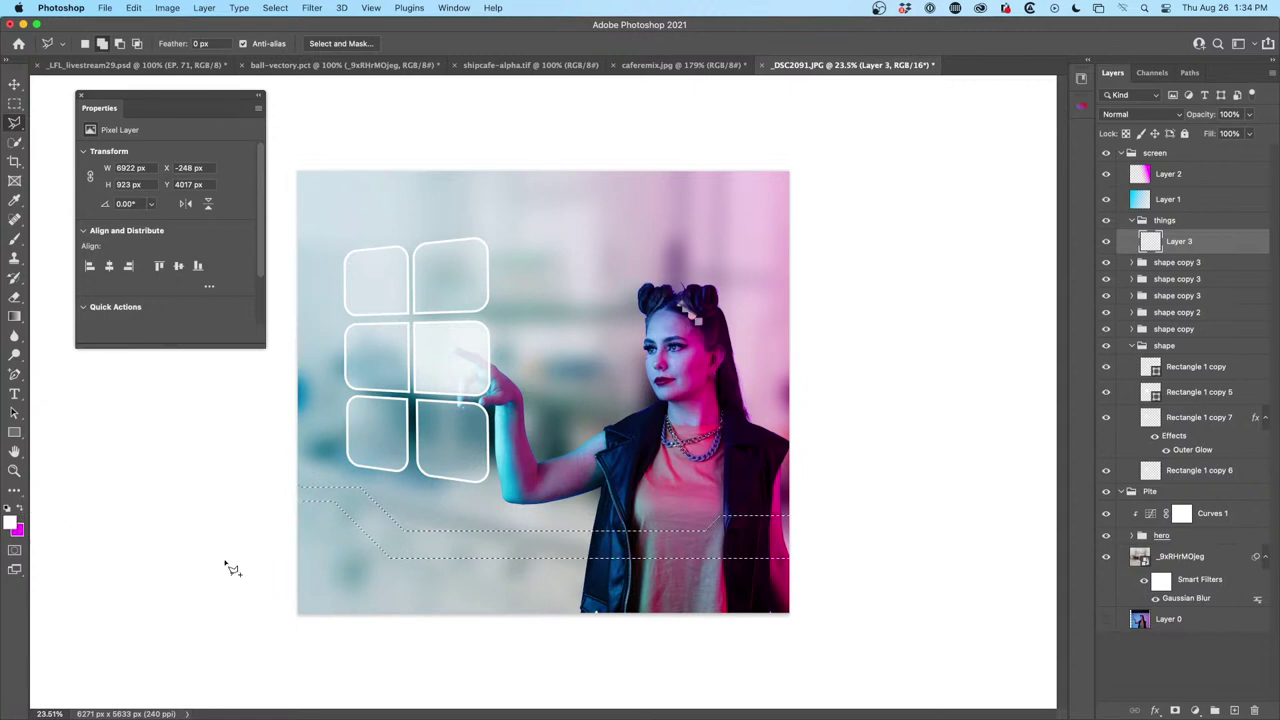
{"action": "key", "text": "alt+BackSpace"}
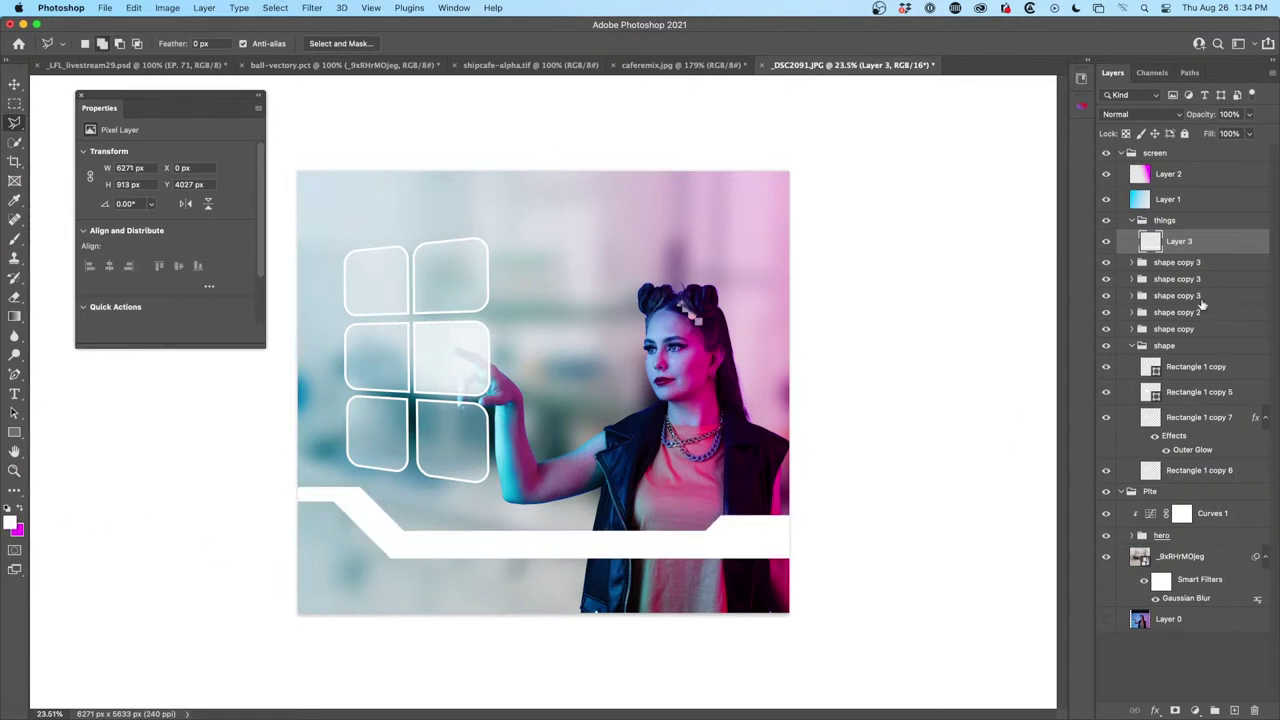
On a new layer, select a second angular band about 6542 × 516 px overlapping the white band with the Polygonal Lasso
{"action": "left_click", "coordinate": [1234, 710]}
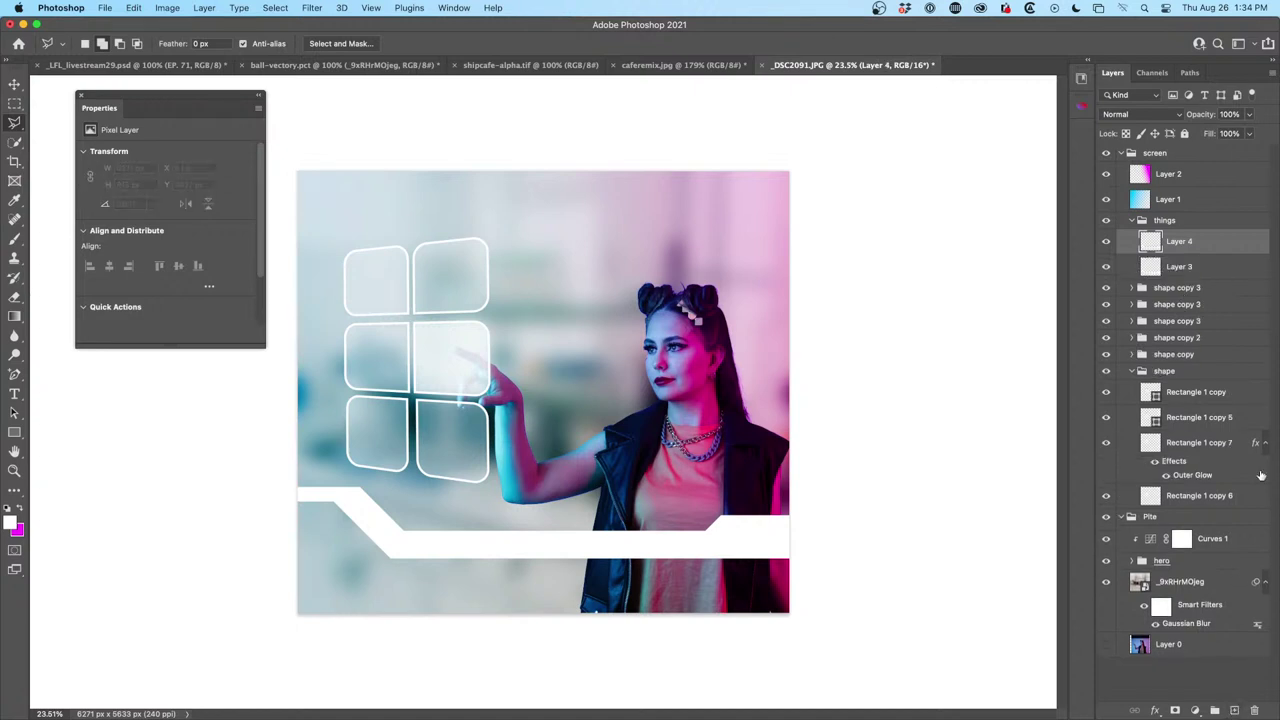
{"action": "left_click", "coordinate": [294, 497]}
{"action": "left_click", "coordinate": [504, 517]}
{"action": "left_click", "coordinate": [798, 518], "text": "shift"}
{"action": "left_click", "coordinate": [800, 537], "text": "shift"}
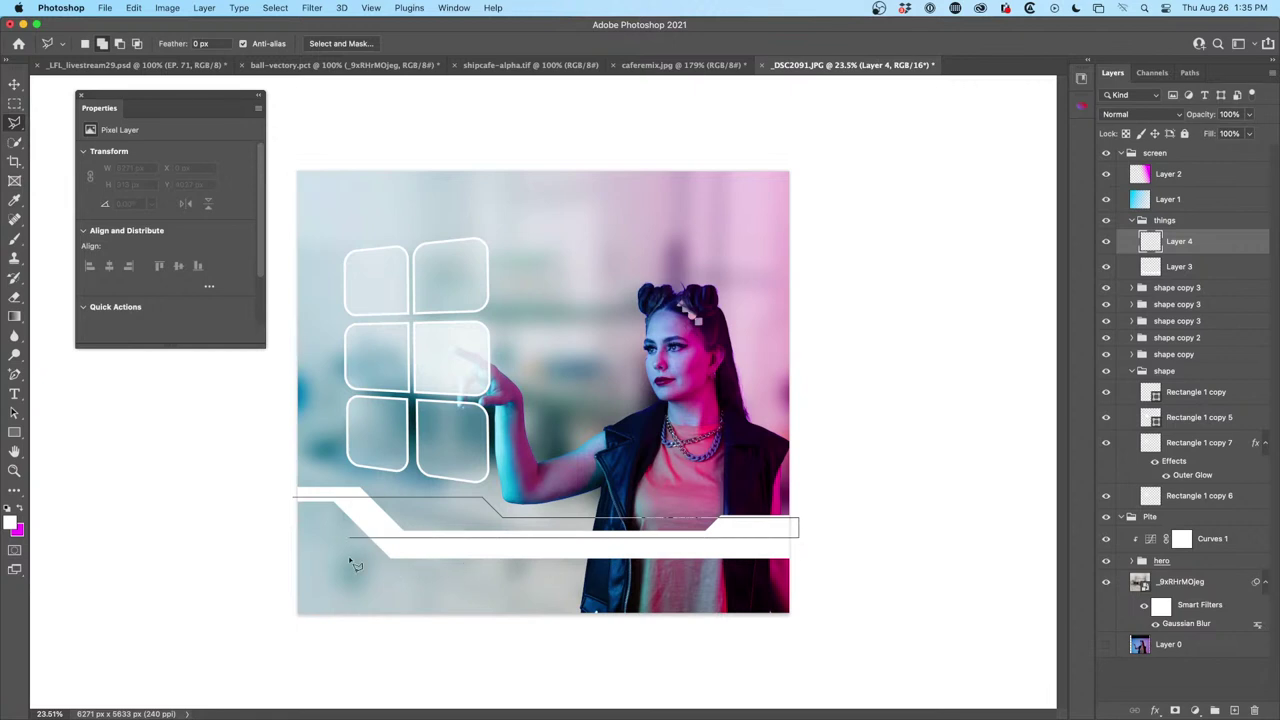
{"action": "left_click", "coordinate": [384, 537], "text": "shift"}
{"action": "left_click", "coordinate": [298, 502]}
Set the foreground color to light gray #b9b9b9 and fill the second band selection with it
{"action": "left_click", "coordinate": [11, 521]}
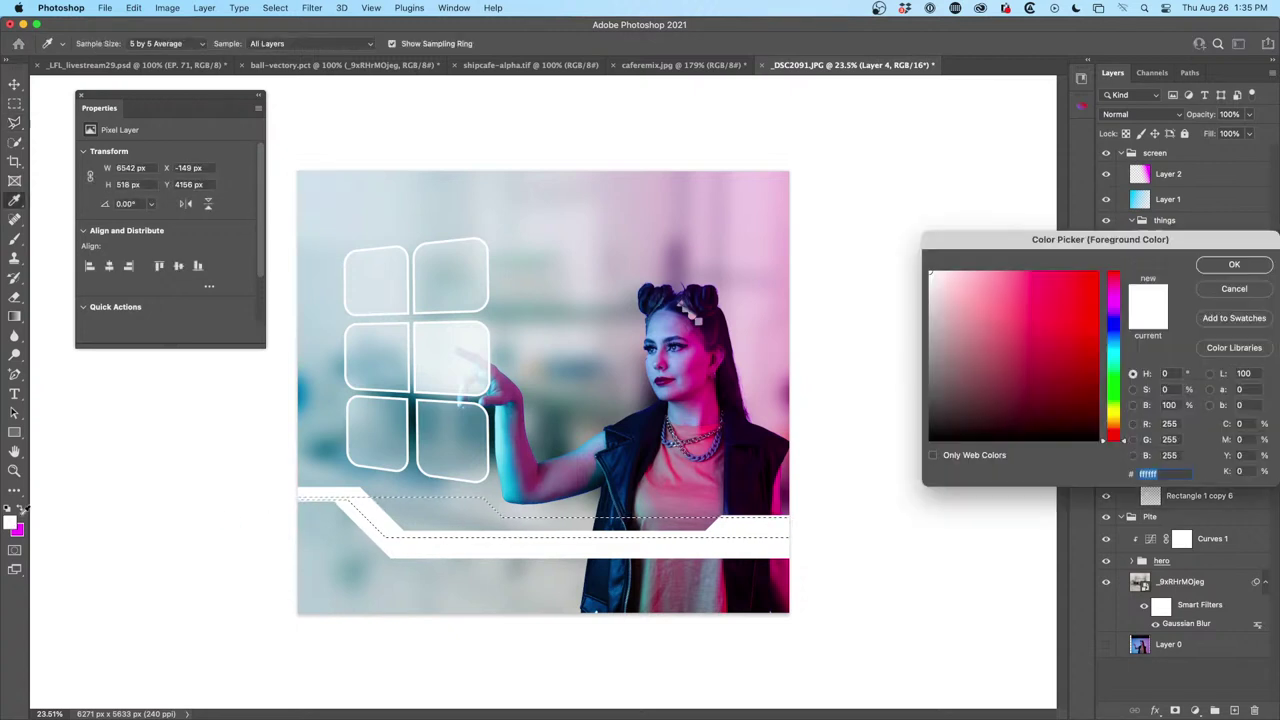
{"action": "left_click", "coordinate": [930, 317]}
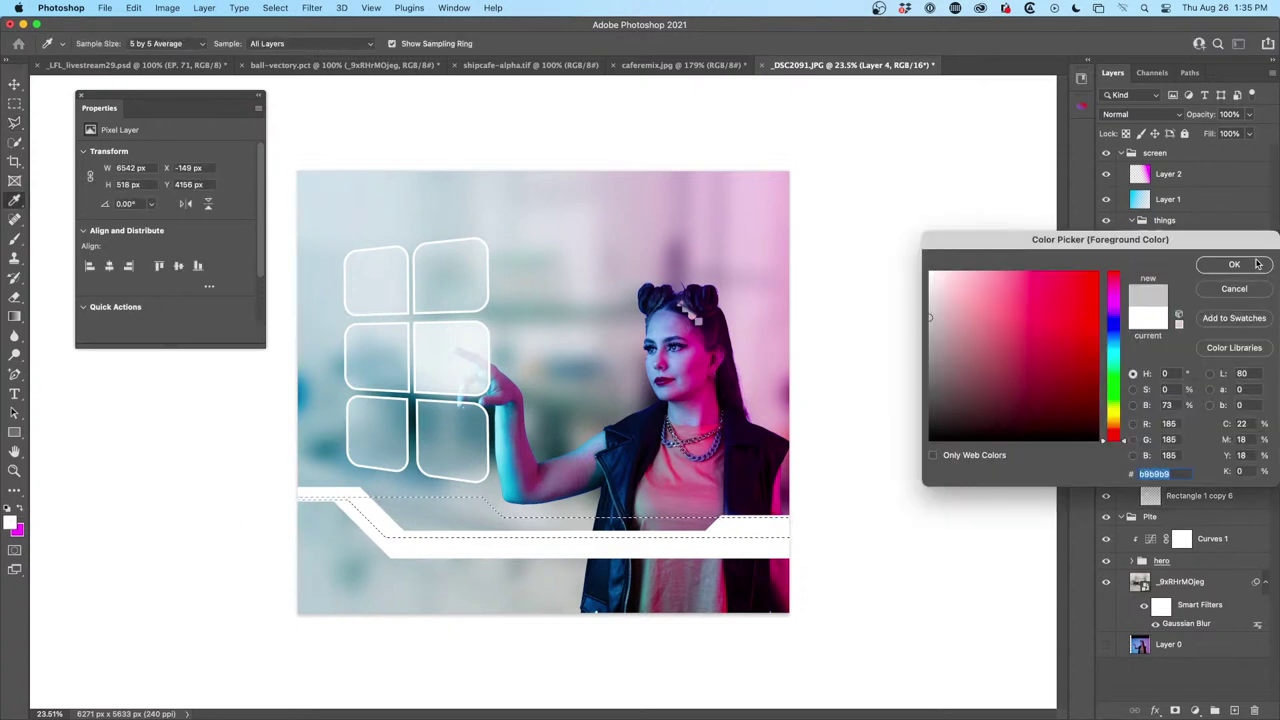
{"action": "left_click", "coordinate": [1258, 264]}
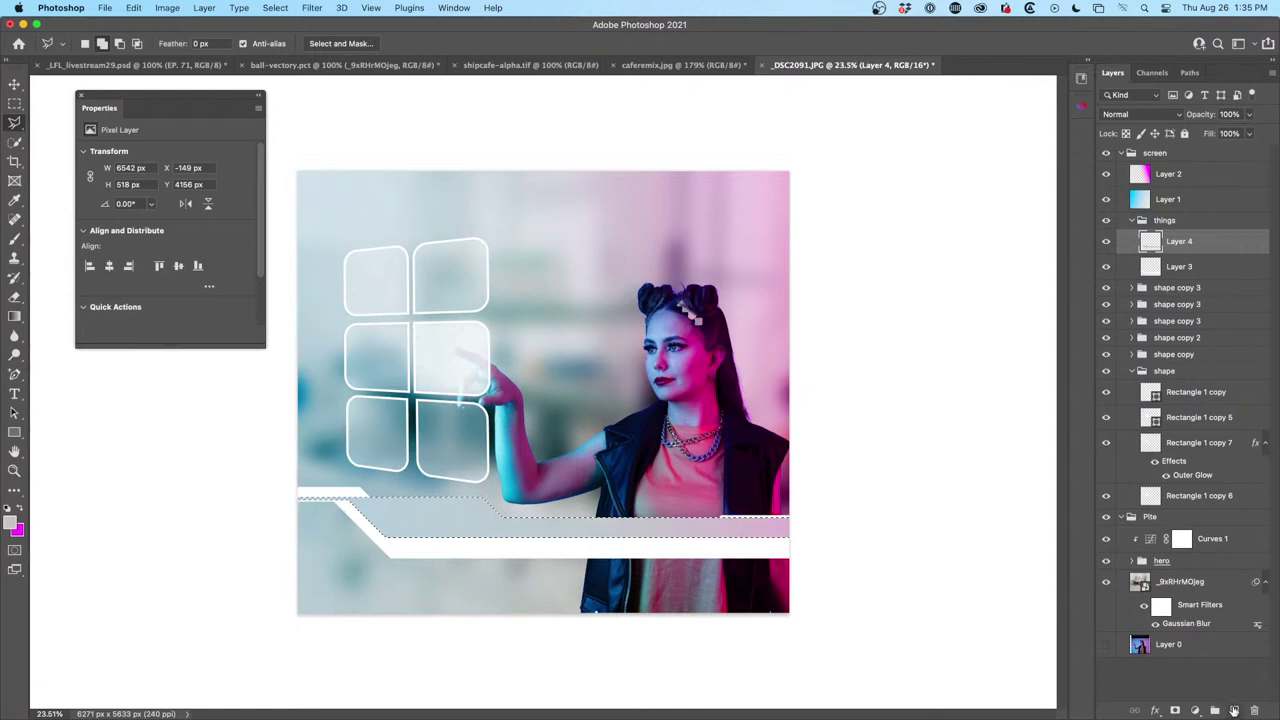
Add a new layer and extend the selection with a third angular band that dips below the white band near its left end
{"action": "left_click", "coordinate": [1234, 710]}
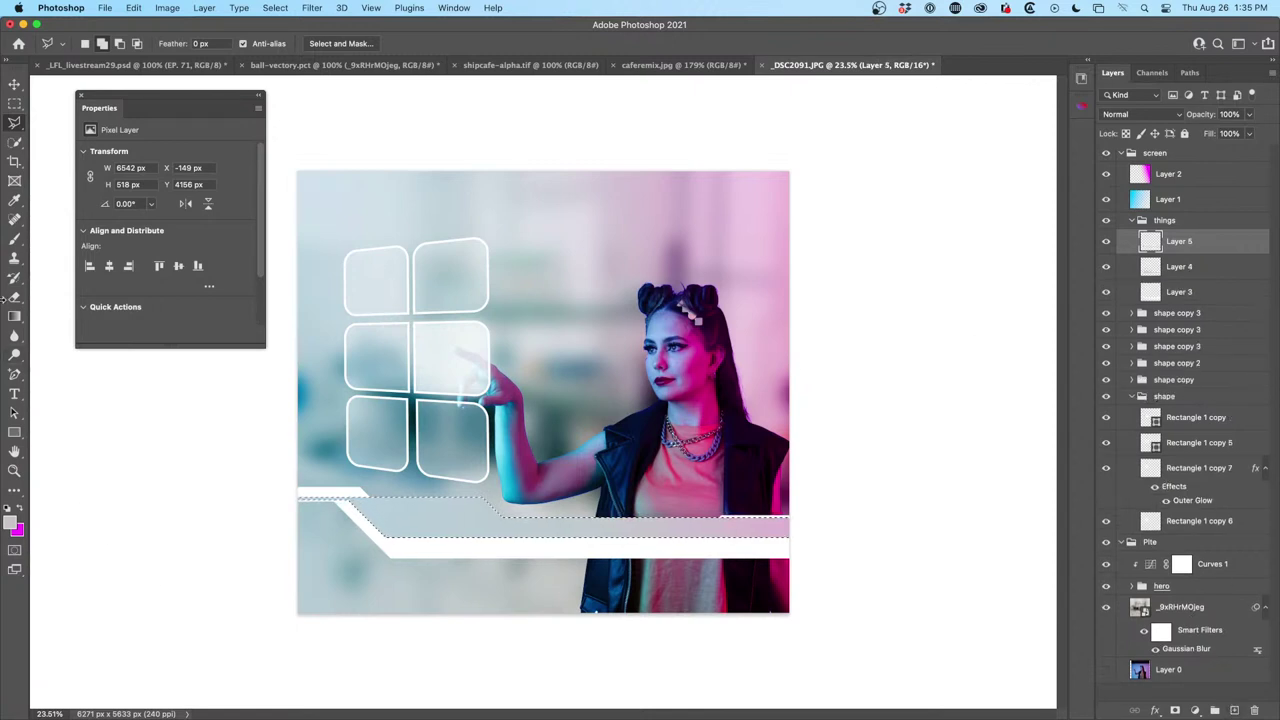
{"action": "left_click", "coordinate": [293, 546]}
{"action": "left_click", "coordinate": [334, 545]}
{"action": "left_click", "coordinate": [846, 506]}
{"action": "left_click", "coordinate": [846, 557]}
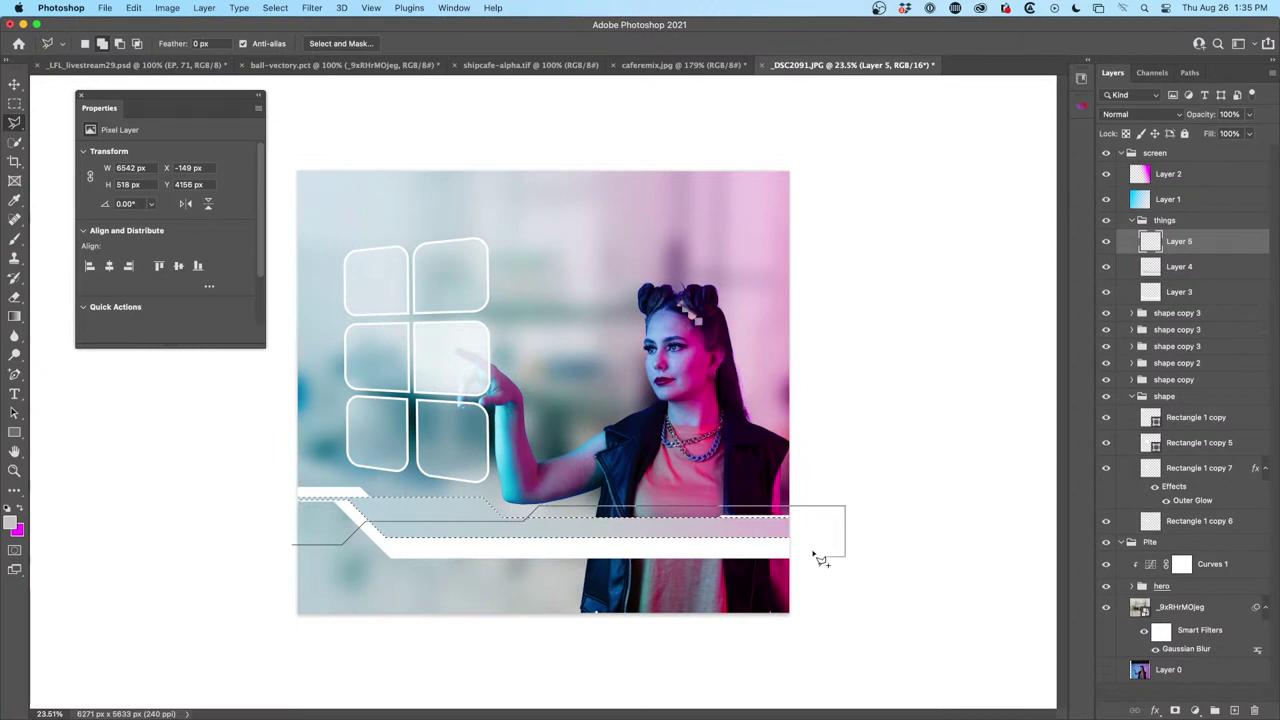
{"action": "left_click", "coordinate": [429, 556]}
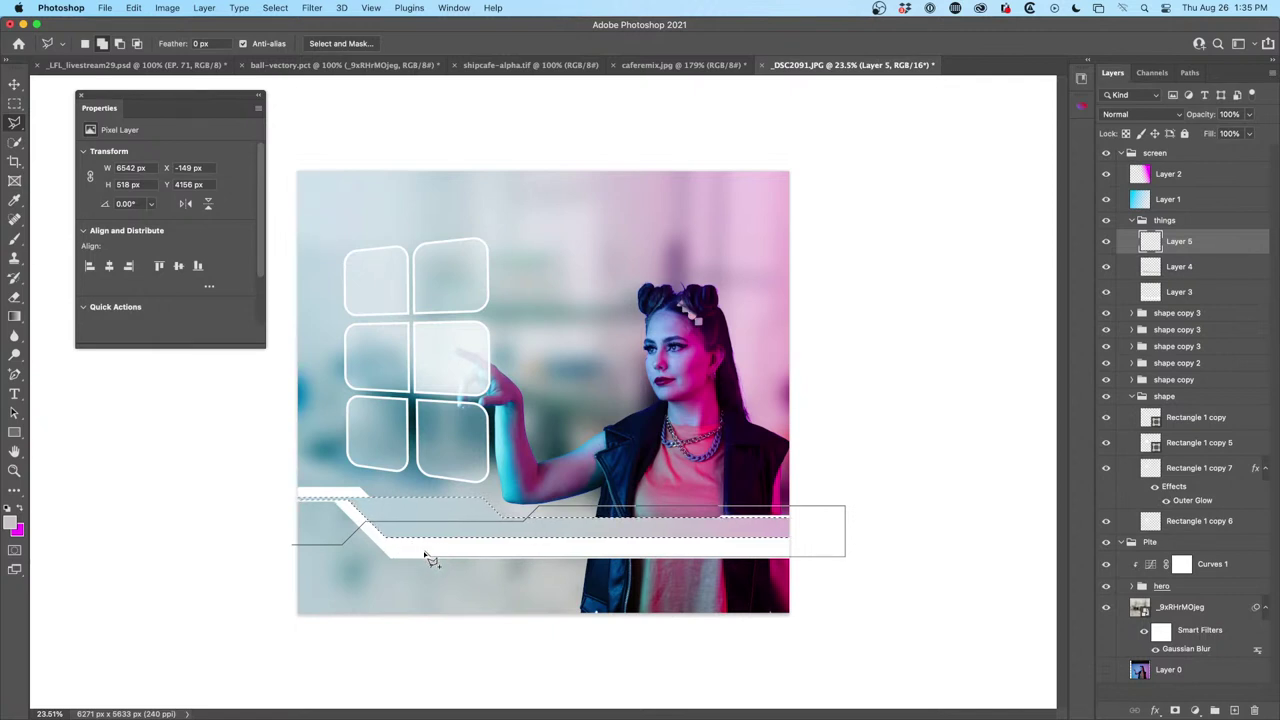
{"action": "left_click", "coordinate": [405, 583]}
{"action": "left_click", "coordinate": [344, 583]}
{"action": "left_click", "coordinate": [322, 558]}
{"action": "left_click", "coordinate": [286, 545]}
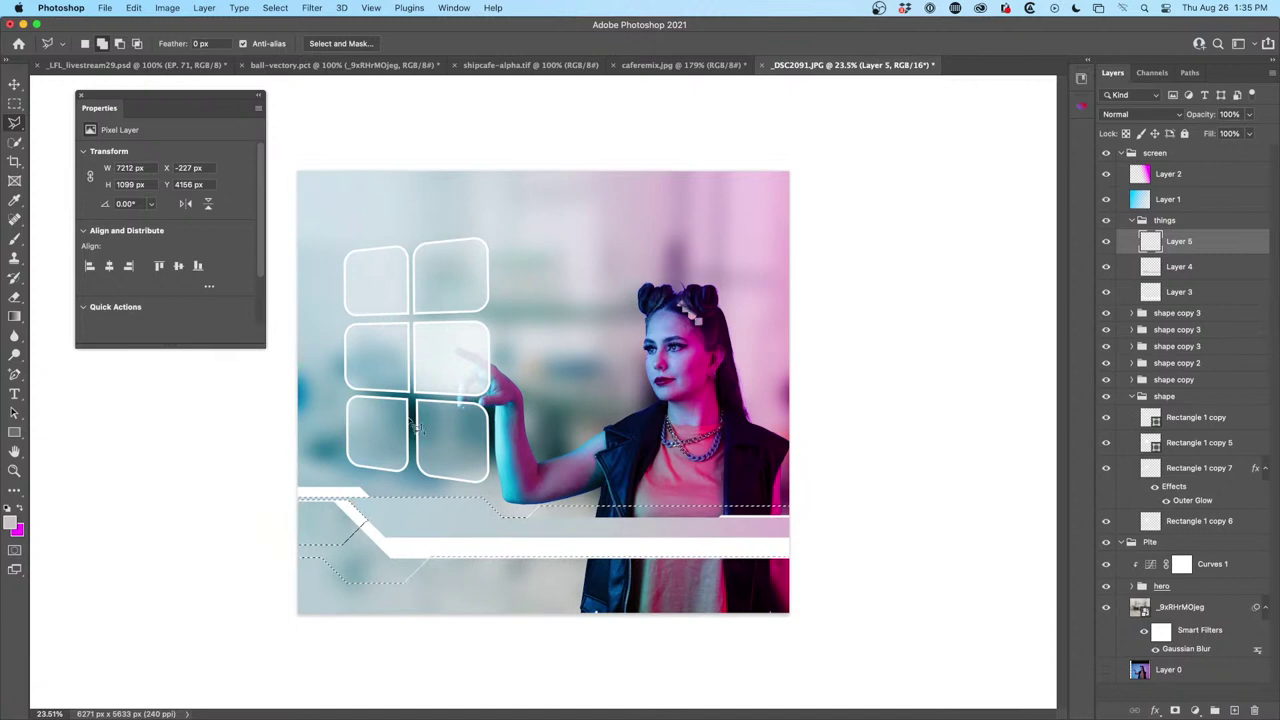
Fill the combined selection with a darker neutral gray and deselect it
{"action": "left_click", "coordinate": [12, 521]}
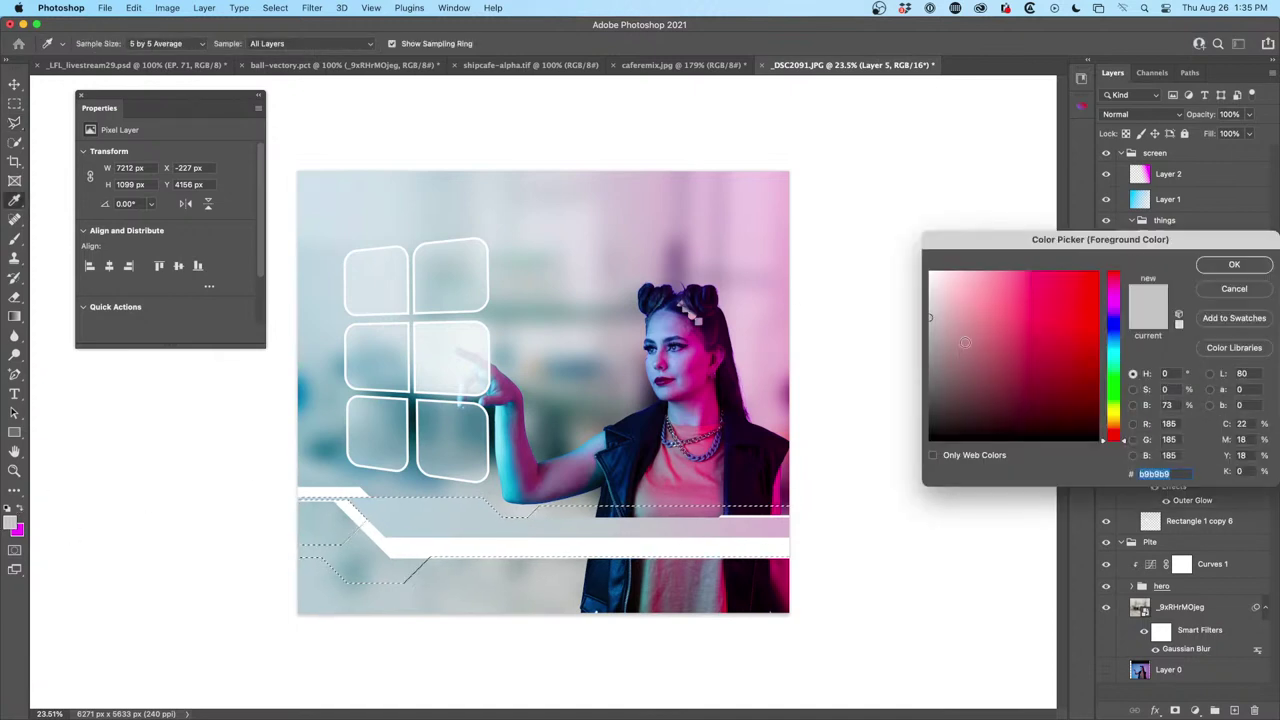
{"action": "left_click_drag", "start_coordinate": [930, 318], "coordinate": [930, 383]}
{"action": "left_click", "coordinate": [1230, 266]}
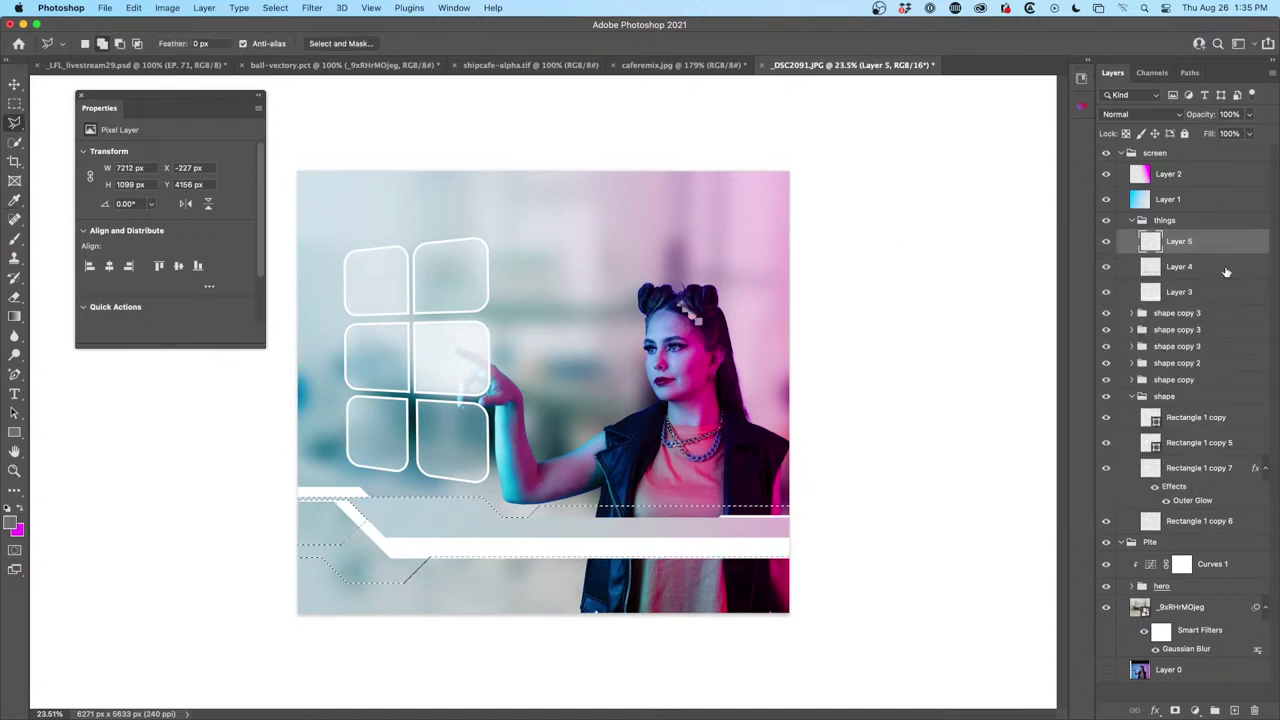
{"action": "key", "text": "alt+BackSpace"}
{"action": "key", "text": "super+d"}
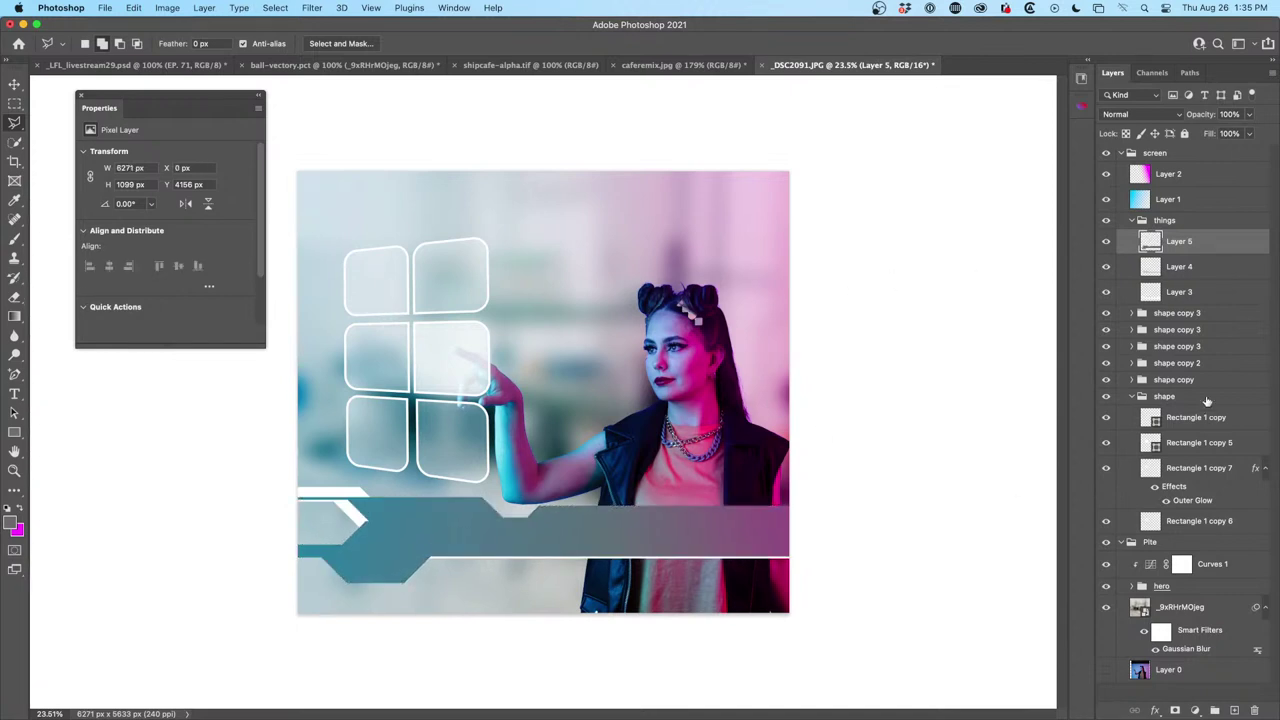
Restack the band layers as Layer 3, Layer 4, Layer 5 from top to bottom and move all three lower in the image
{"action": "left_click_drag", "start_coordinate": [1192, 245], "coordinate": [1188, 299]}
{"action": "left_click_drag", "start_coordinate": [1192, 240], "coordinate": [1190, 280]}
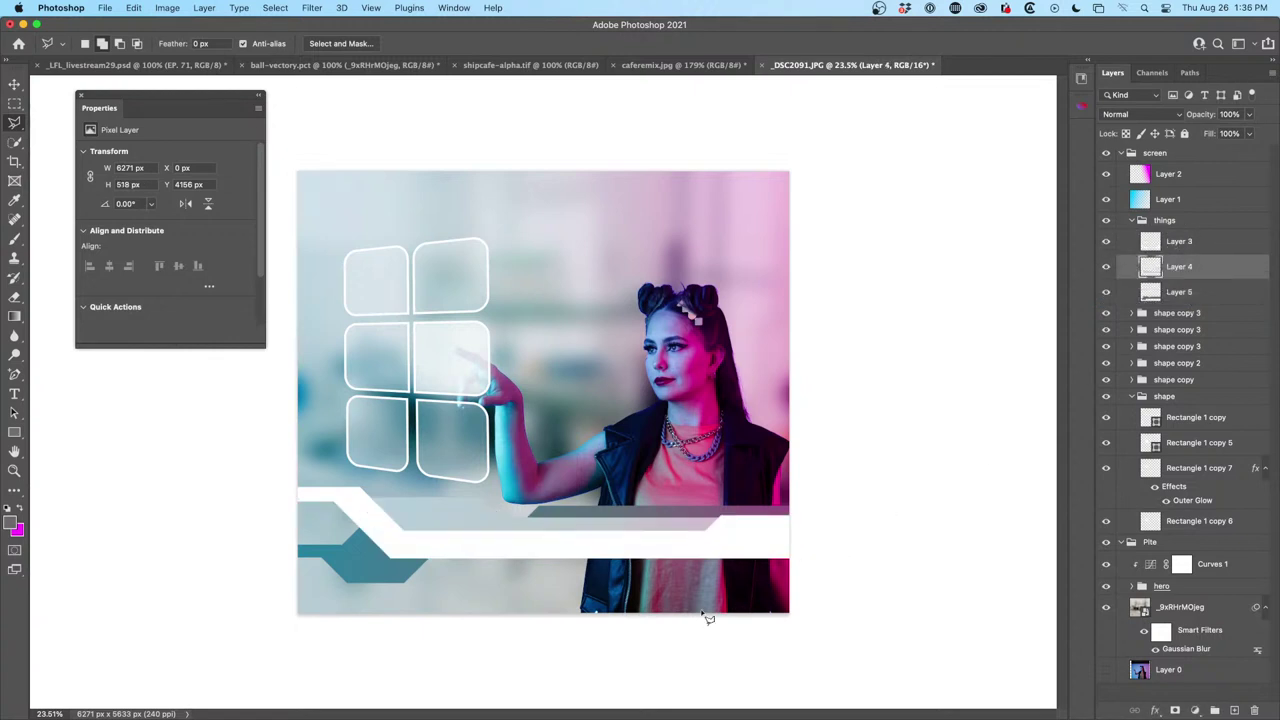
{"action": "left_click", "coordinate": [1209, 249]}
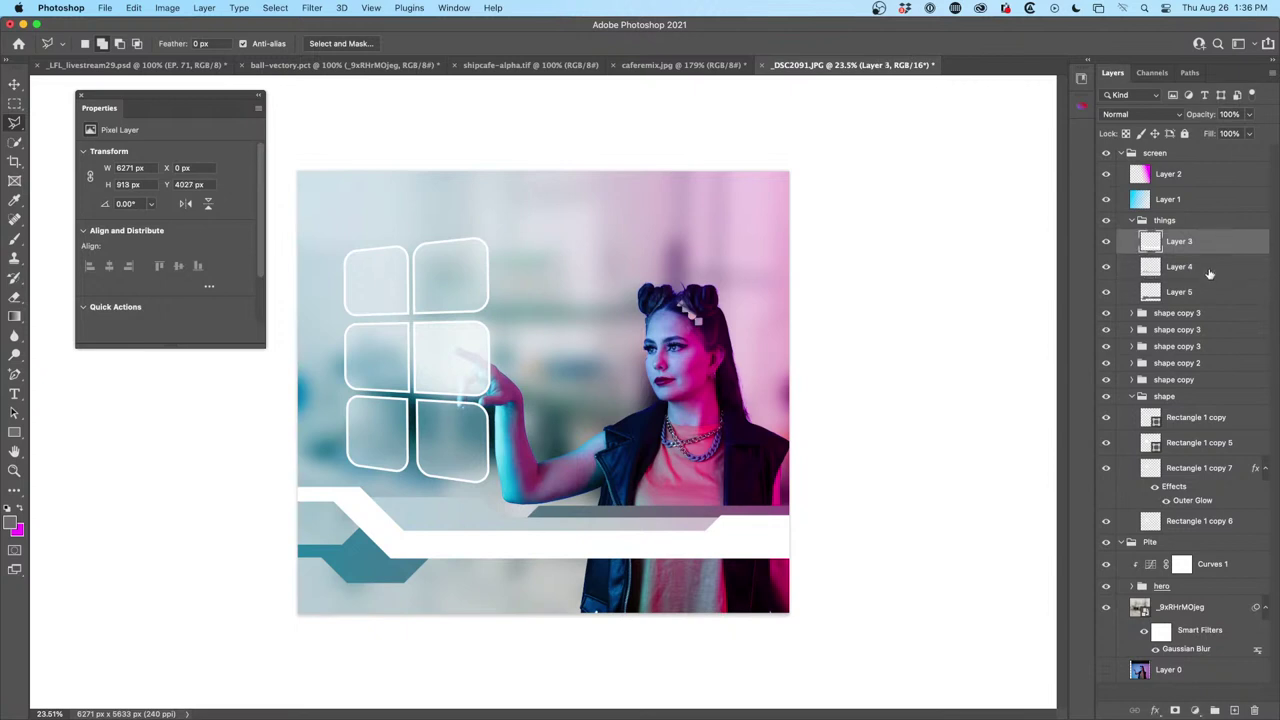
{"action": "left_click", "coordinate": [1212, 291], "text": "shift"}
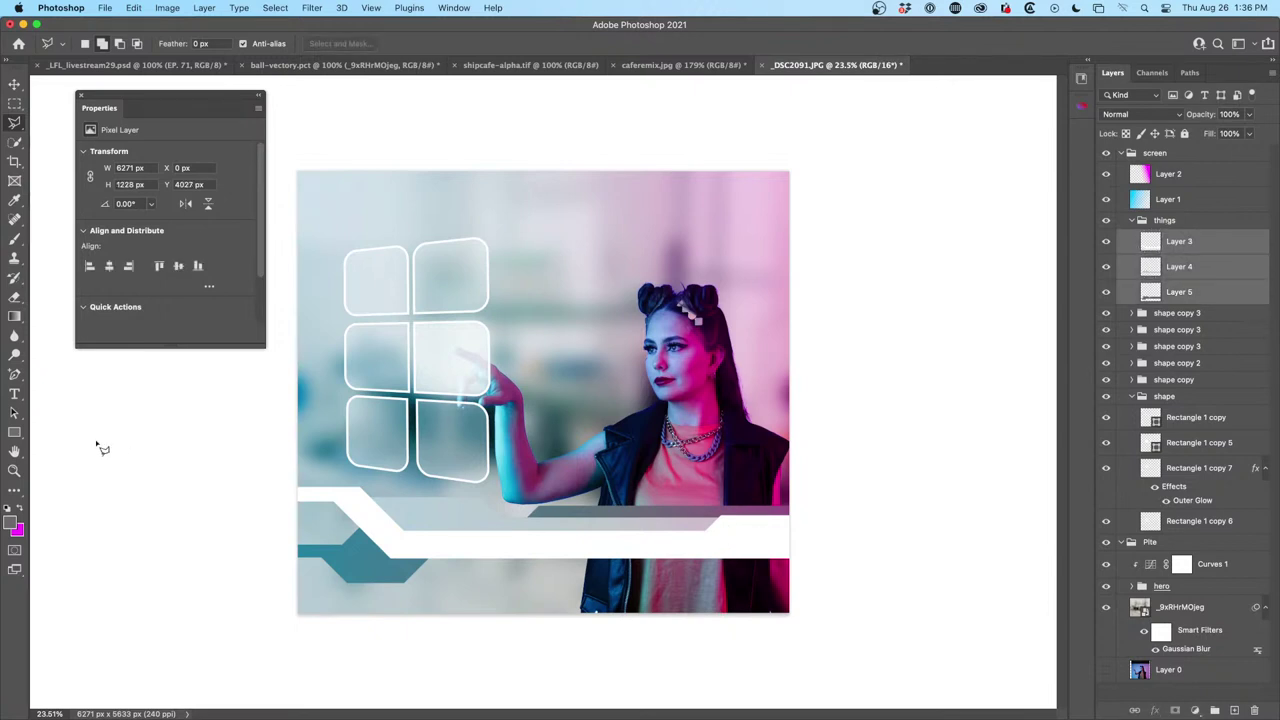
{"action": "left_click", "coordinate": [14, 84]}
{"action": "left_click_drag", "start_coordinate": [767, 542], "coordinate": [822, 545]}
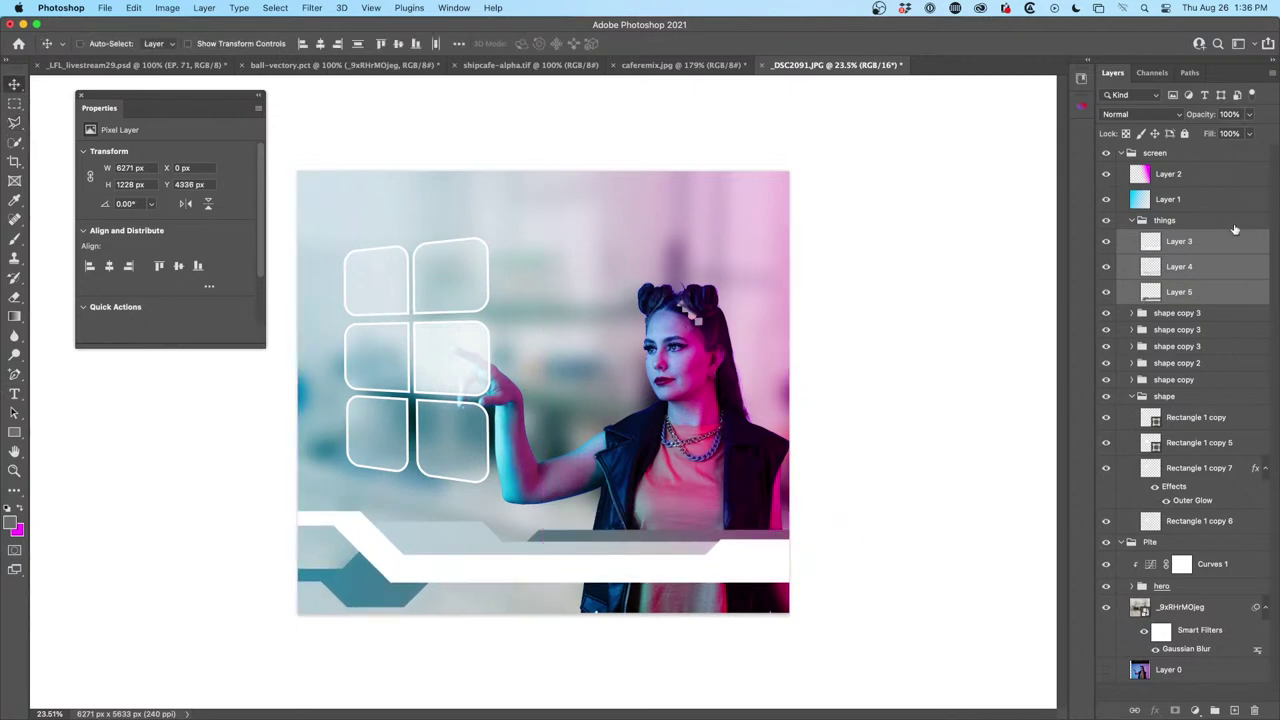
Try the Soft Light blend mode on the things group, and settle on Hard Light for it
{"action": "left_click", "coordinate": [1176, 220]}
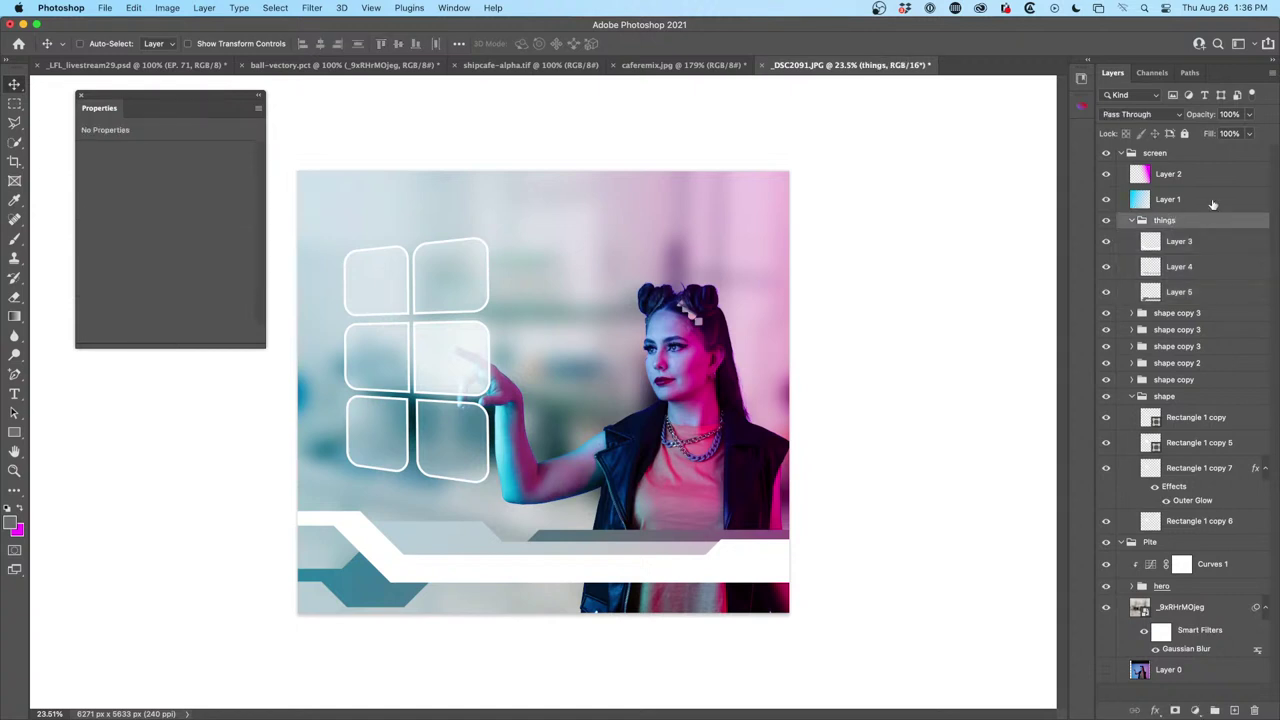
{"action": "left_click", "coordinate": [1155, 117]}
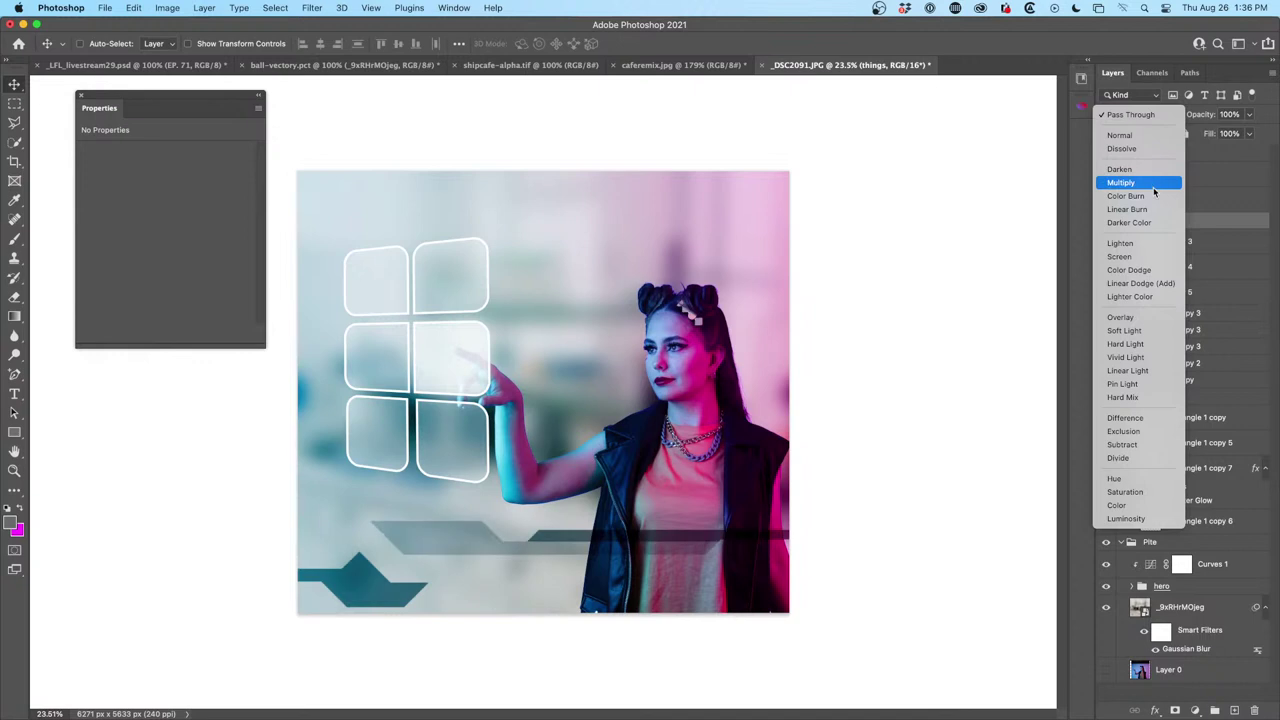
{"action": "left_click", "coordinate": [1151, 331]}
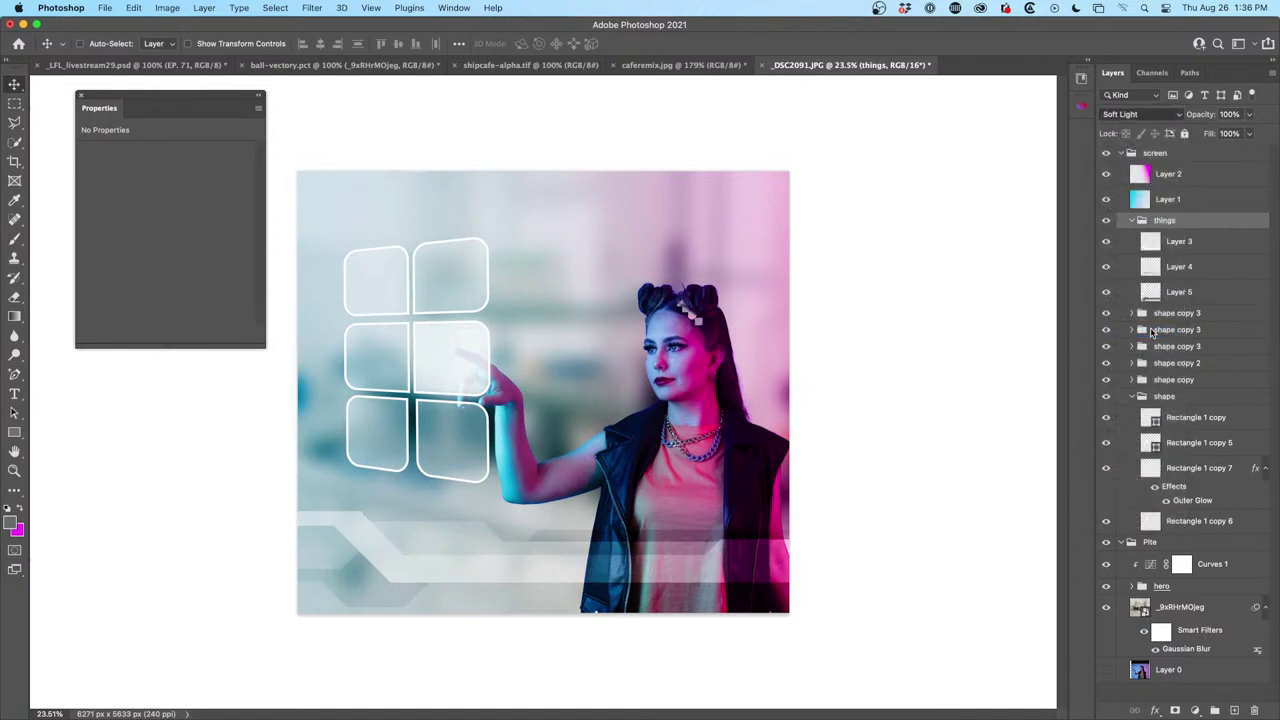
{"action": "left_click", "coordinate": [1157, 116]}
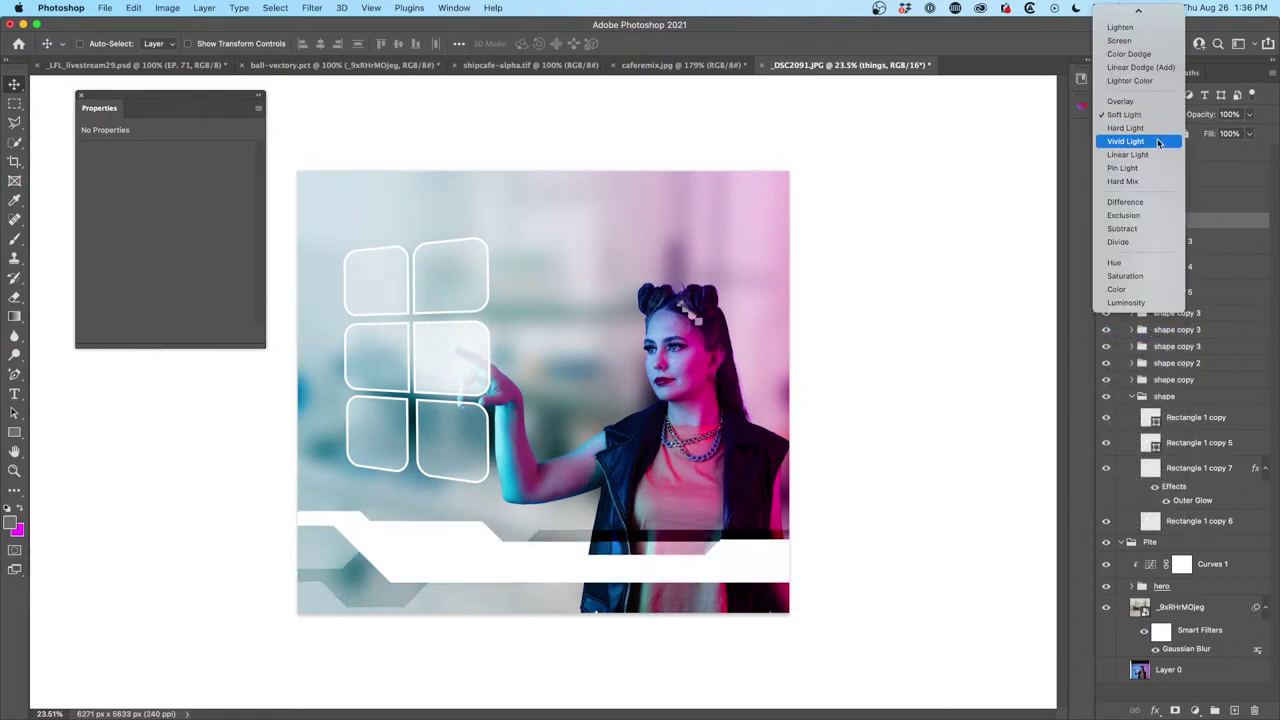
{"action": "left_click", "coordinate": [1155, 128]}
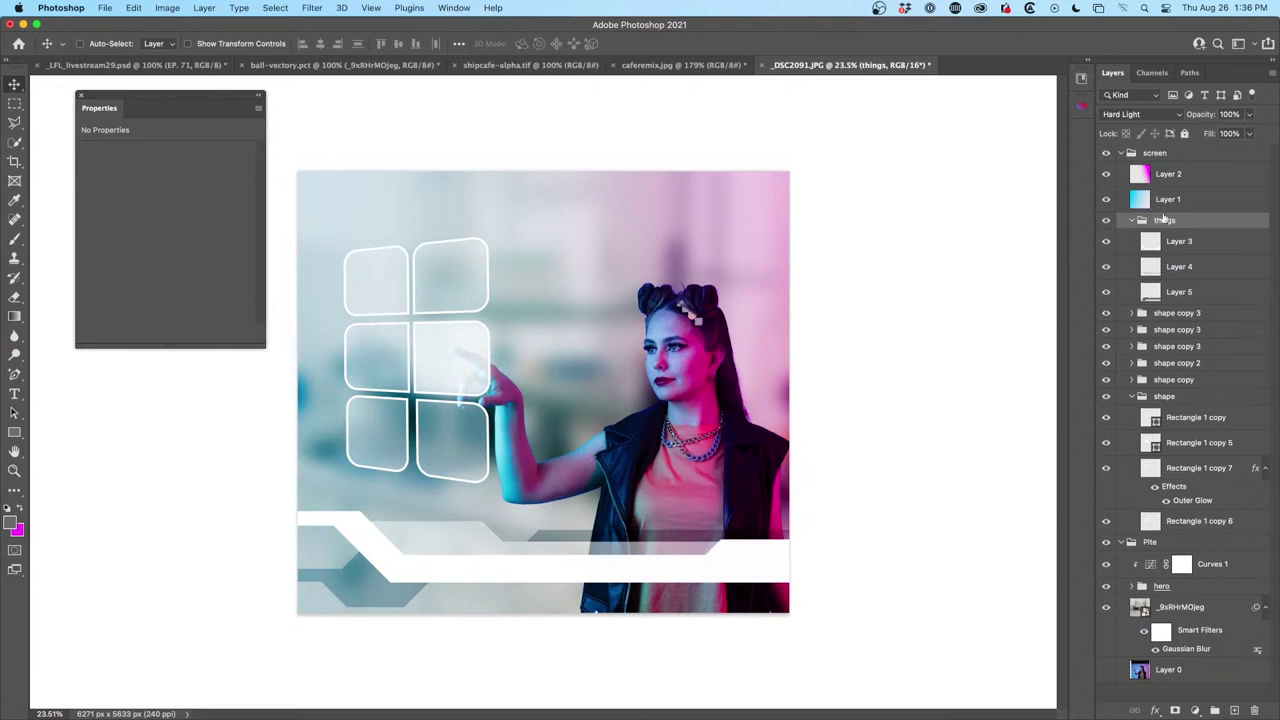
Set the blend mode of the white band on Layer 3 to Multiply
{"action": "left_click", "coordinate": [1178, 247]}
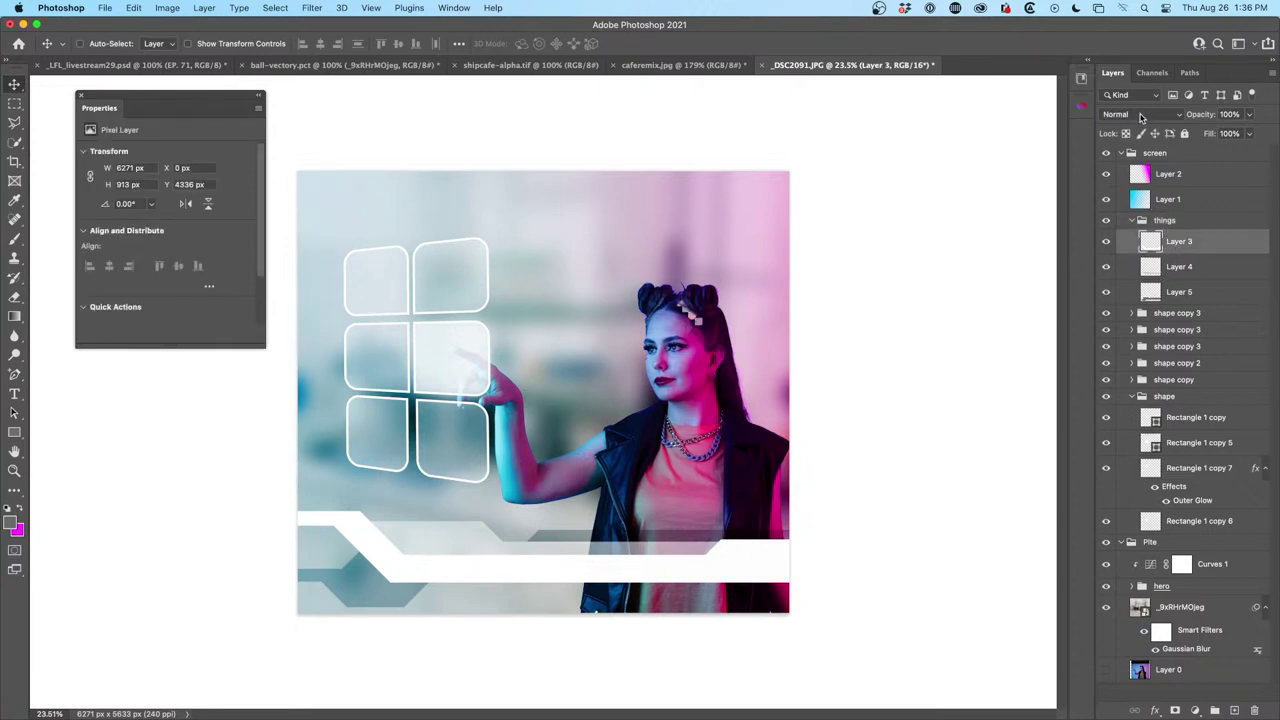
{"action": "left_click", "coordinate": [1141, 116]}
{"action": "left_click", "coordinate": [1131, 163]}
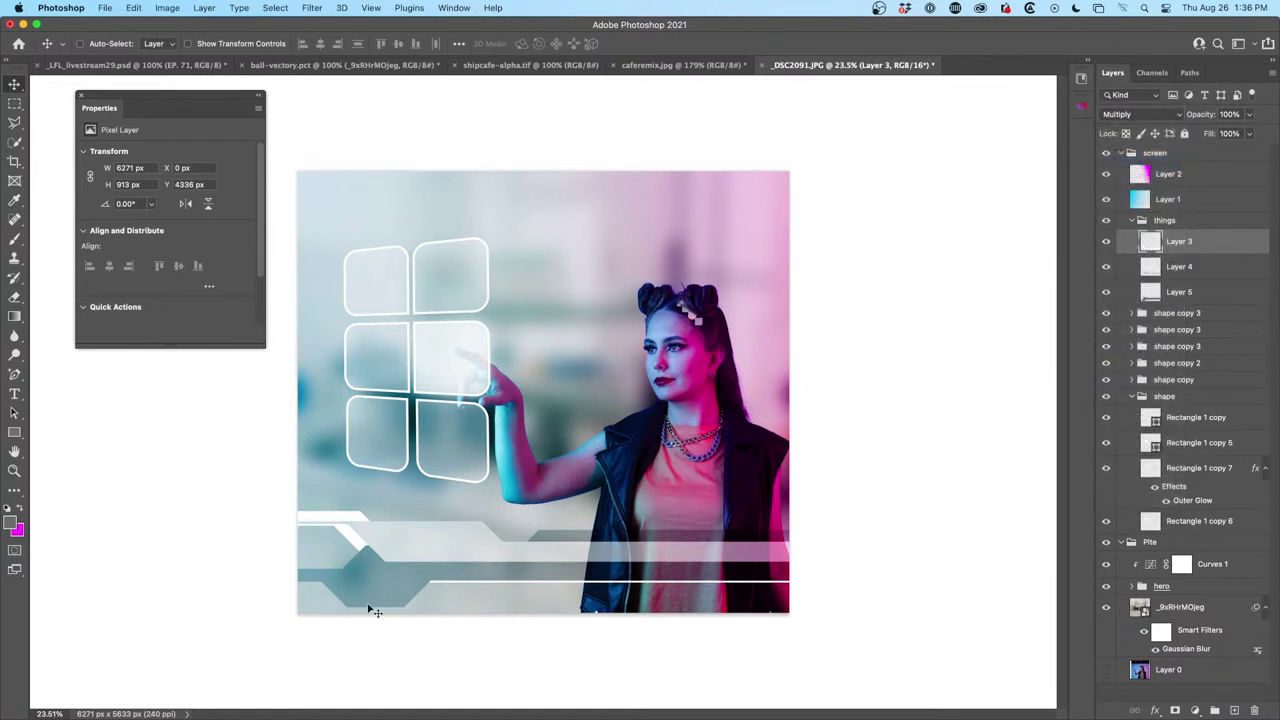
Duplicate the things group as a single merged layer placed directly beneath the original group
{"action": "left_click", "coordinate": [1187, 221]}
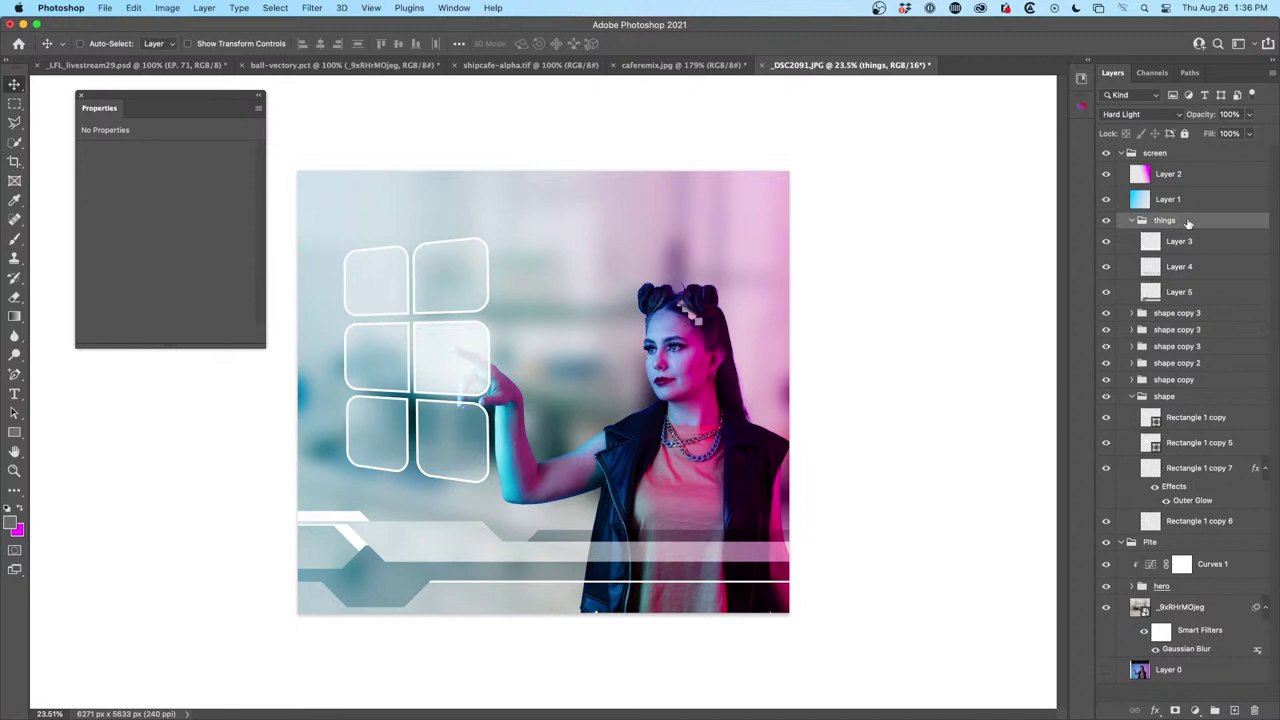
{"action": "key", "text": "super+j"}
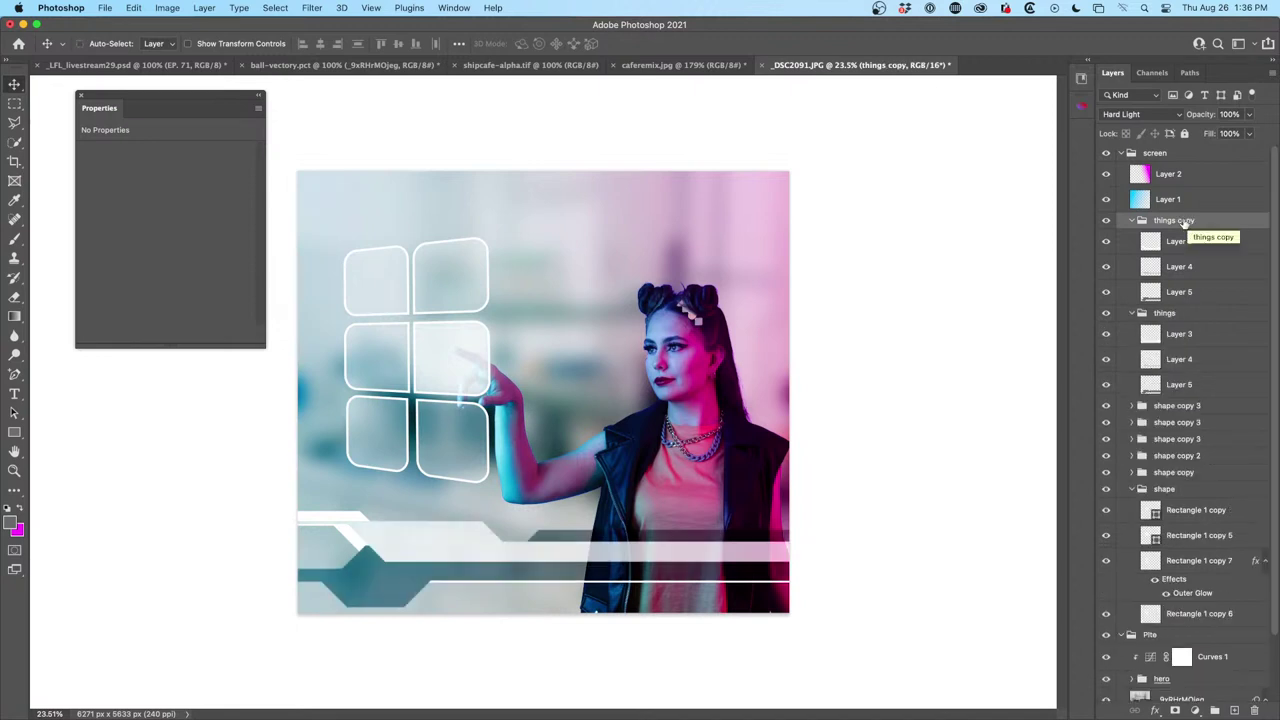
{"action": "right_click", "coordinate": [1181, 222]}
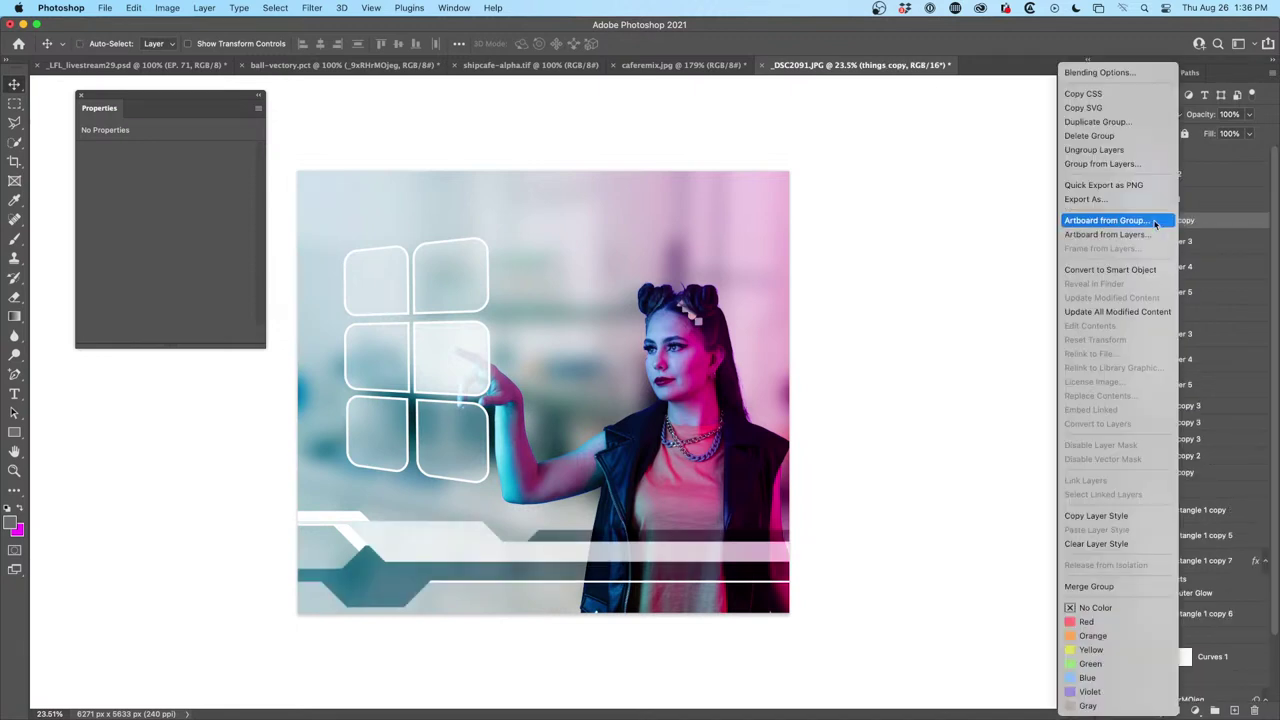
{"action": "left_click", "coordinate": [1208, 255]}
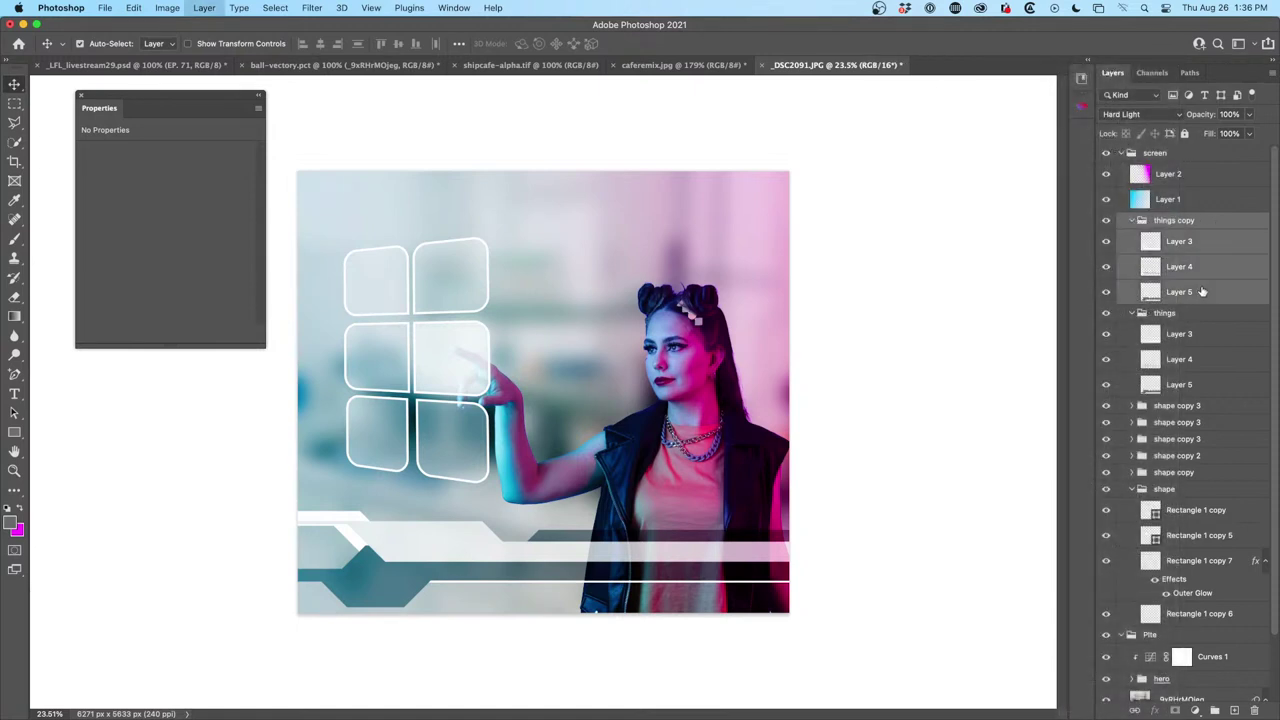
{"action": "left_click", "coordinate": [1106, 225]}
{"action": "left_click", "coordinate": [1106, 225]}
{"action": "left_click_drag", "start_coordinate": [1170, 226], "coordinate": [1177, 334]}
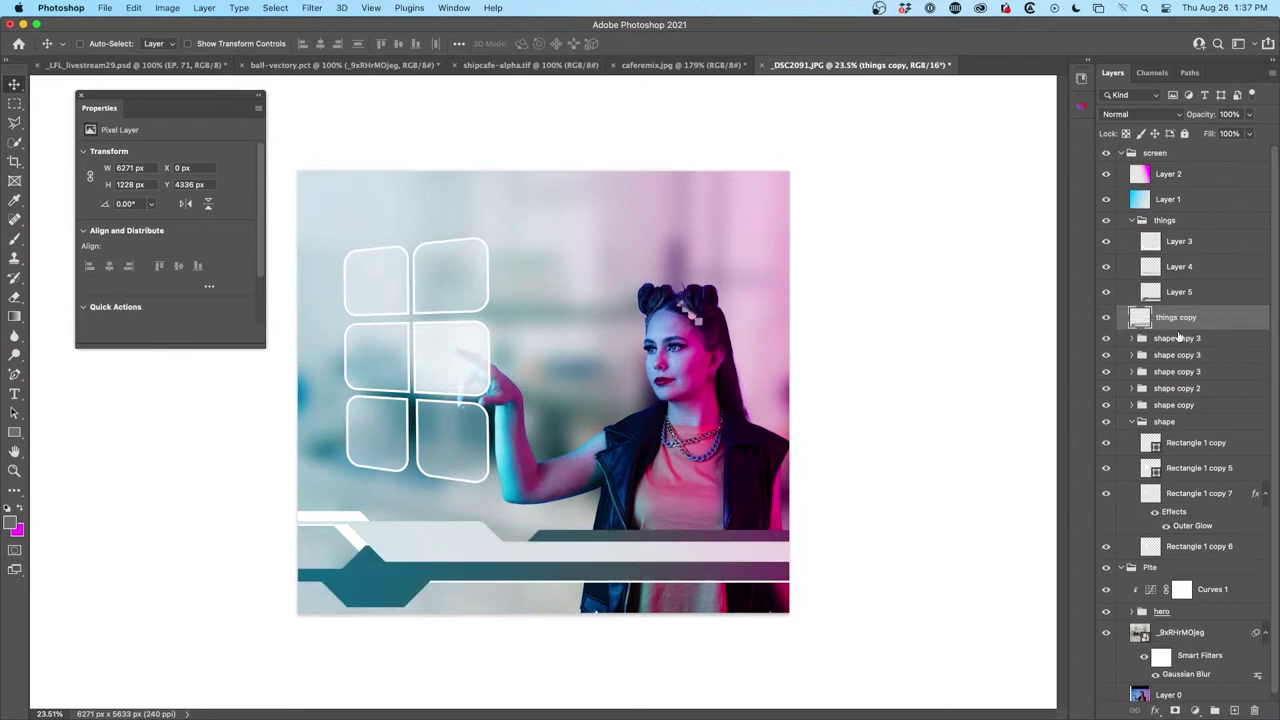
Brighten the things copy layer with Levels by pulling the white input point far down, keeping its Normal blend mode
{"action": "key", "text": "super+l"}
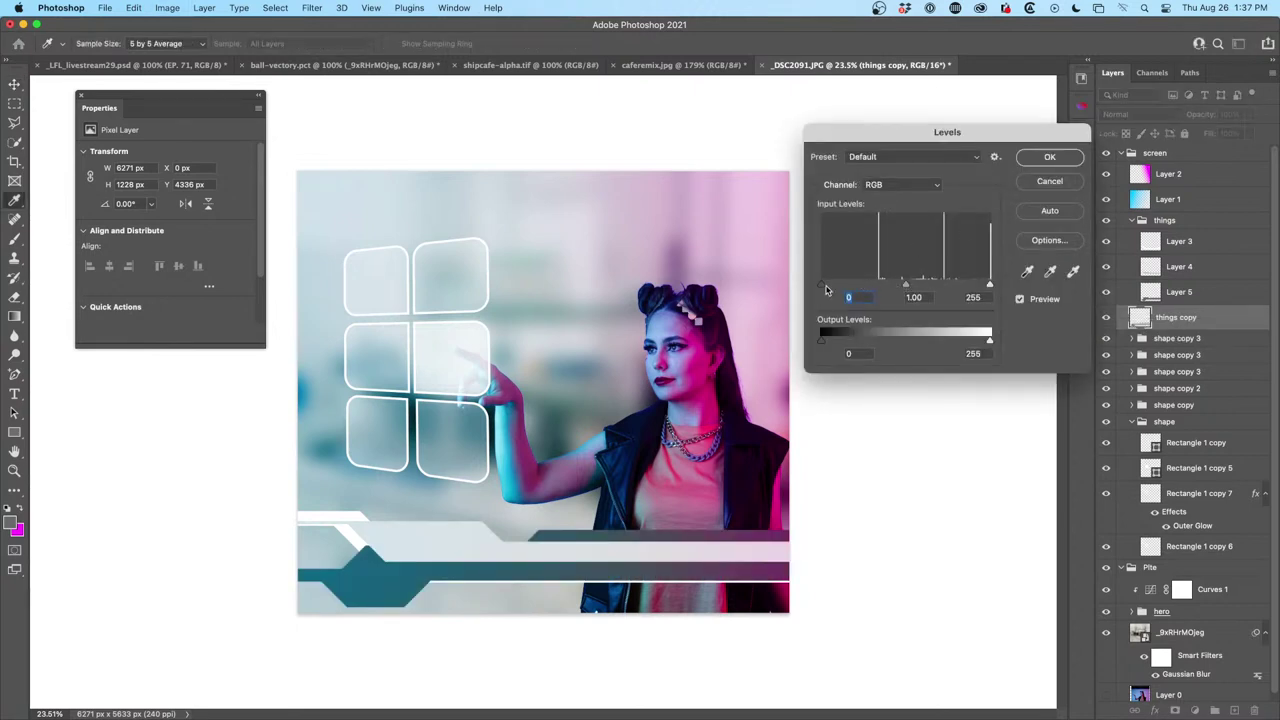
{"action": "mouse_move", "coordinate": [822, 286]}
{"action": "left_mouse_down"}
{"action": "mouse_move", "coordinate": [845, 287]}
{"action": "mouse_move", "coordinate": [822, 286]}
{"action": "left_mouse_up"}
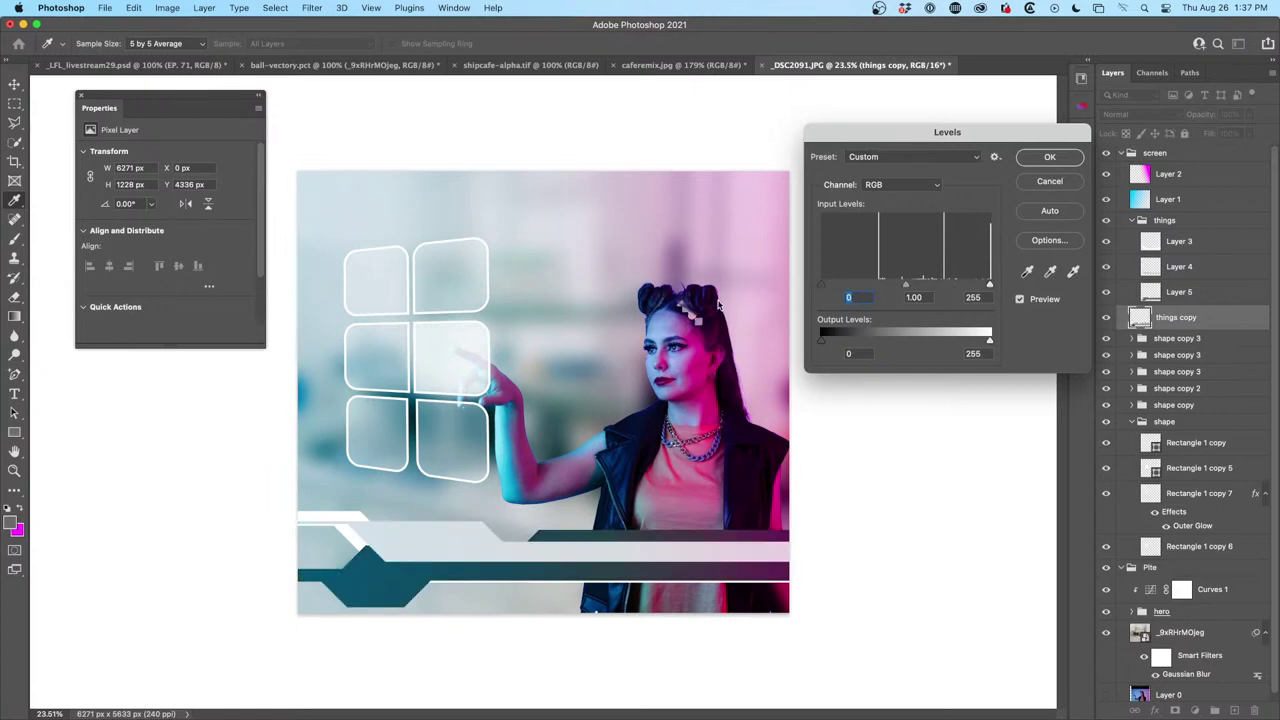
{"action": "left_click_drag", "start_coordinate": [990, 286], "coordinate": [809, 292]}
{"action": "left_click", "coordinate": [1050, 158]}
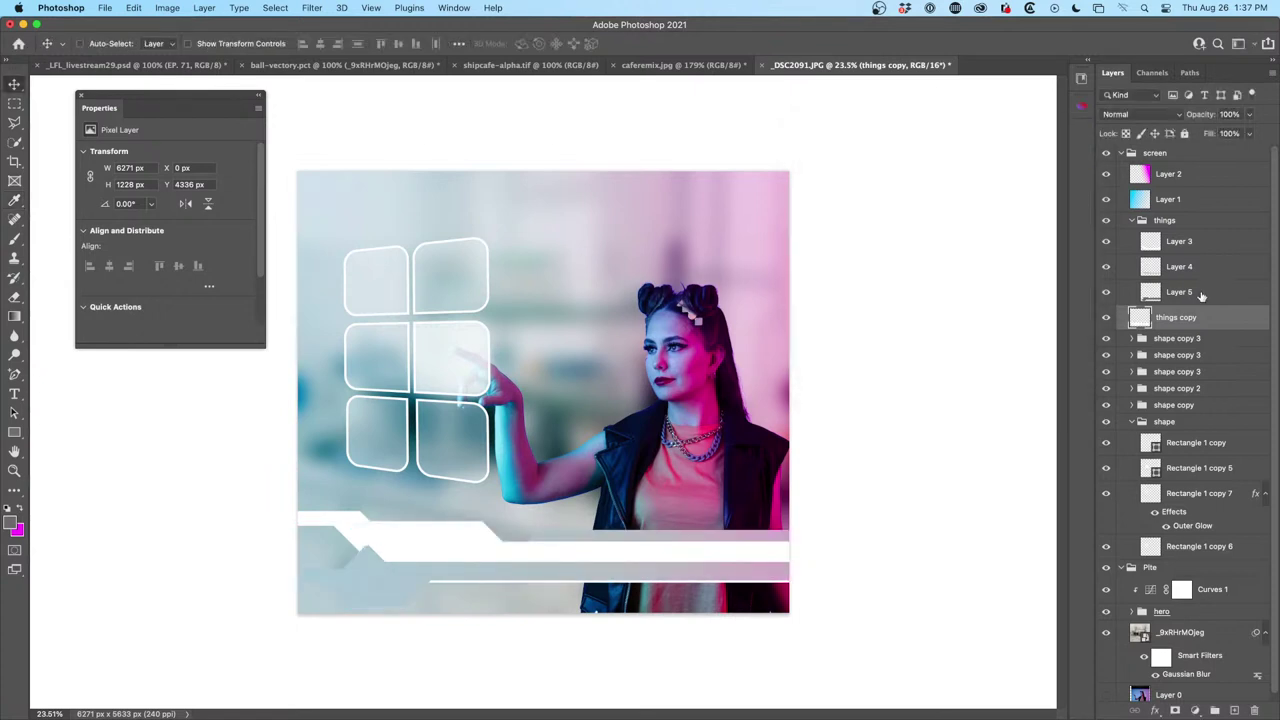
{"action": "left_click", "coordinate": [1149, 116]}
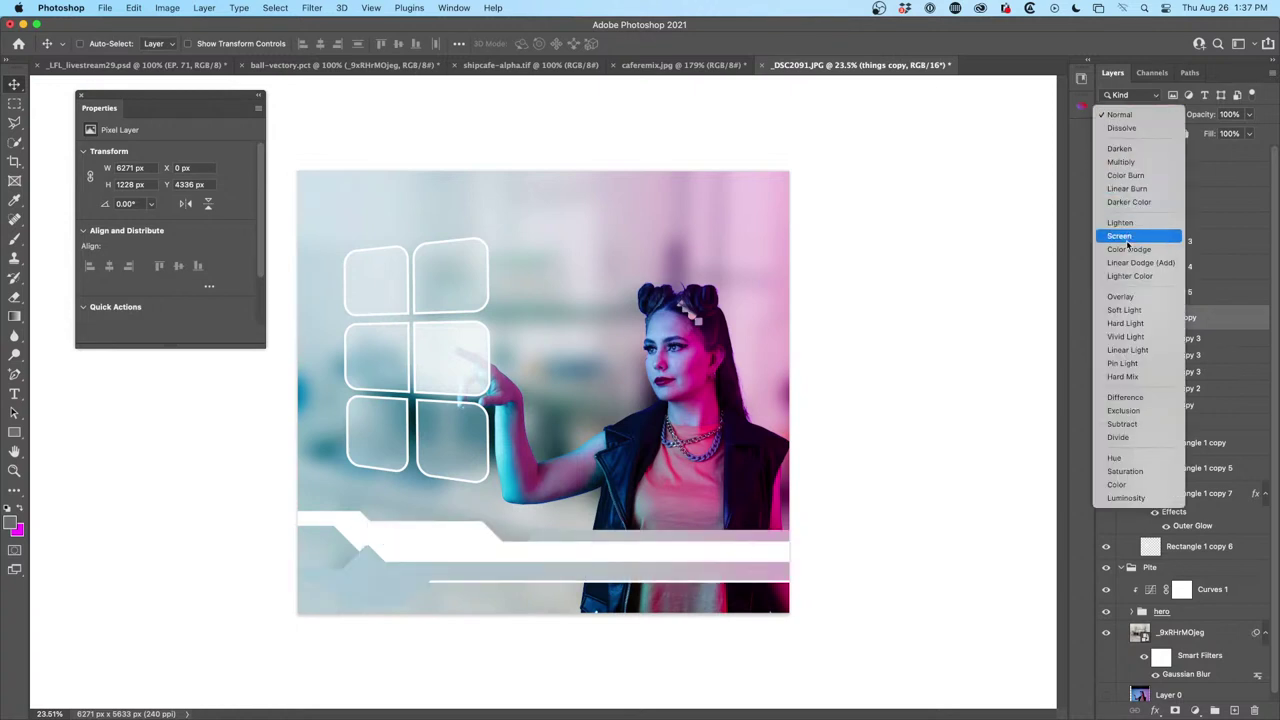
{"action": "left_click", "coordinate": [631, 114]}
Apply a Gaussian Blur with a 24.7 pixel radius to the things copy layer
{"action": "left_click", "coordinate": [310, 7]}
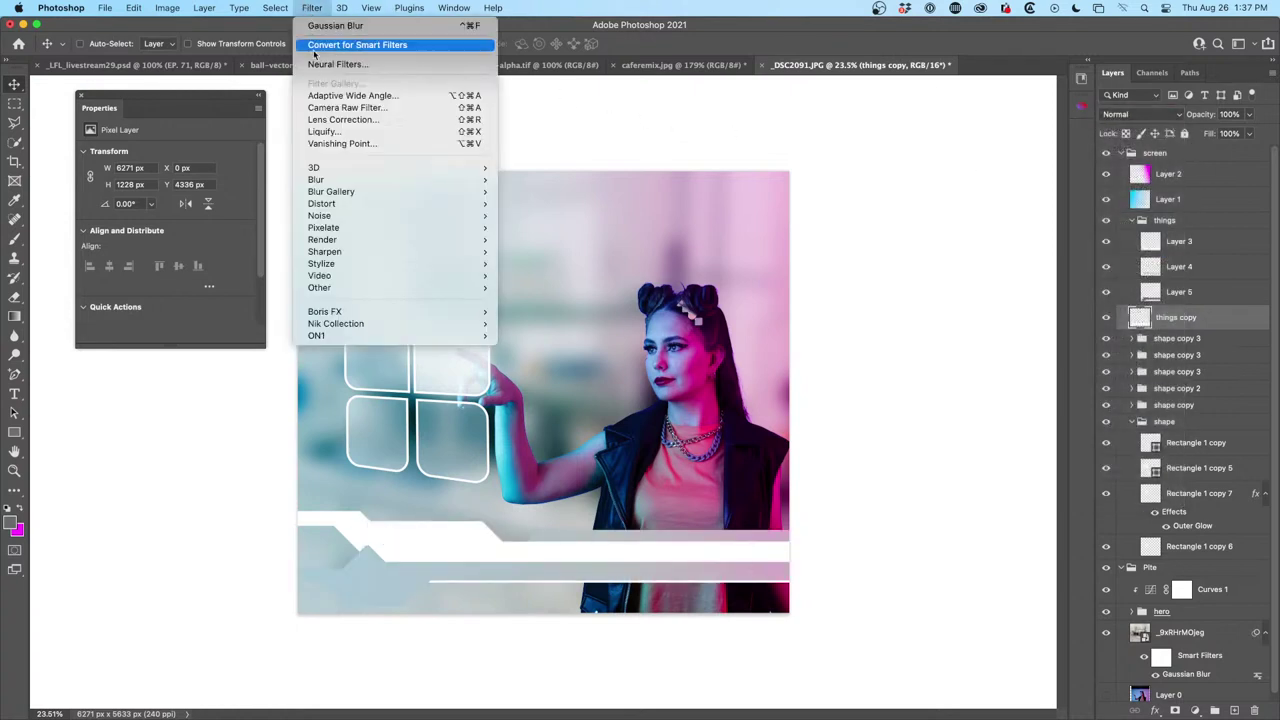
{"action": "mouse_move", "coordinate": [332, 180]}
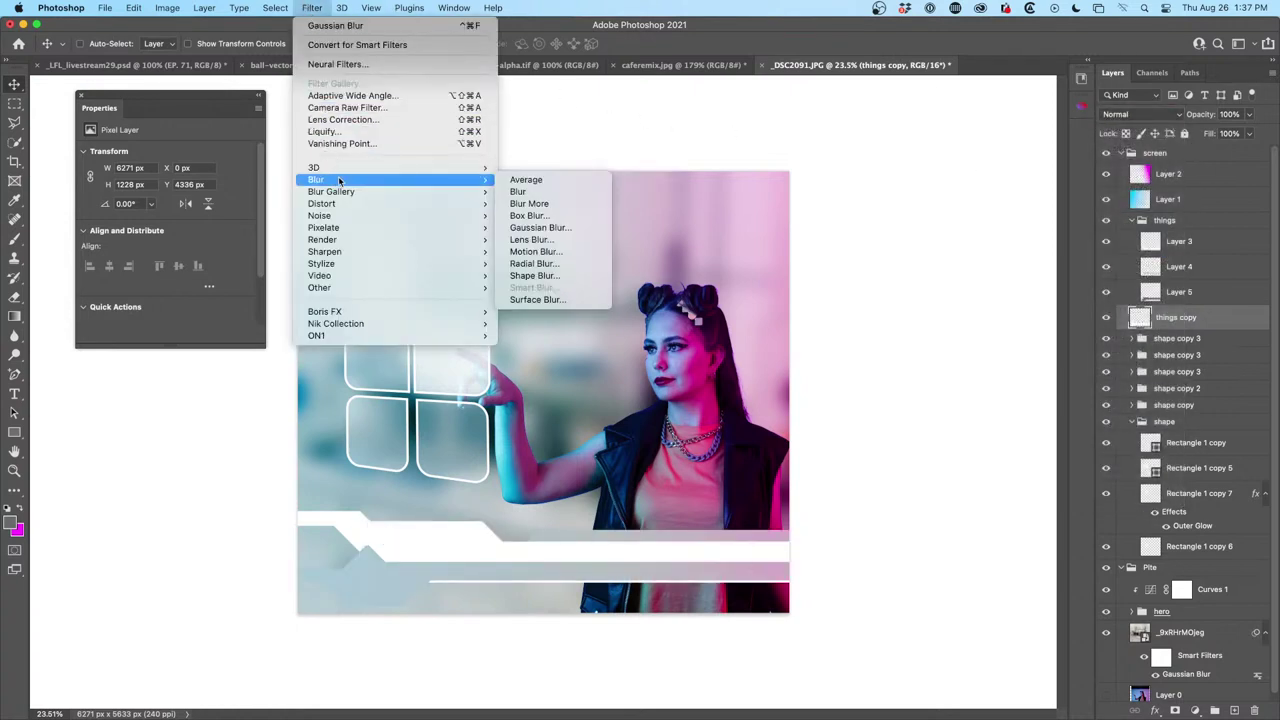
{"action": "left_click", "coordinate": [540, 227]}
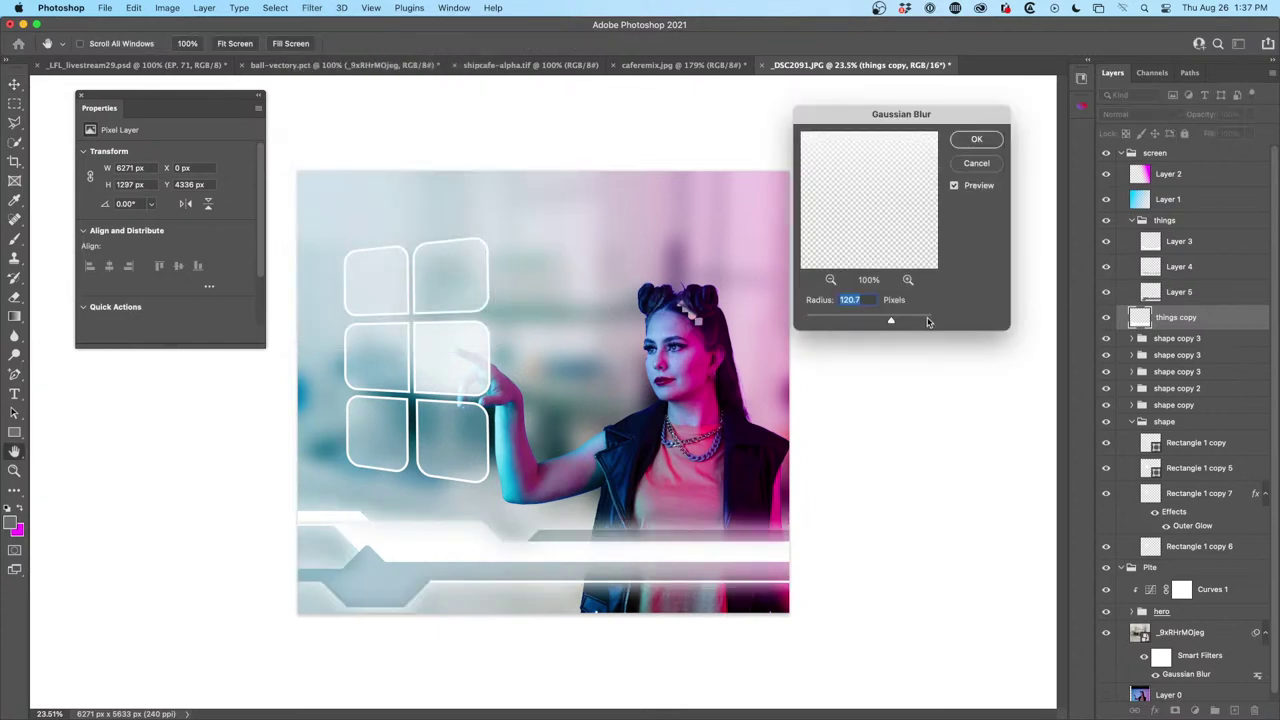
{"action": "left_click_drag", "start_coordinate": [901, 322], "coordinate": [843, 320]}
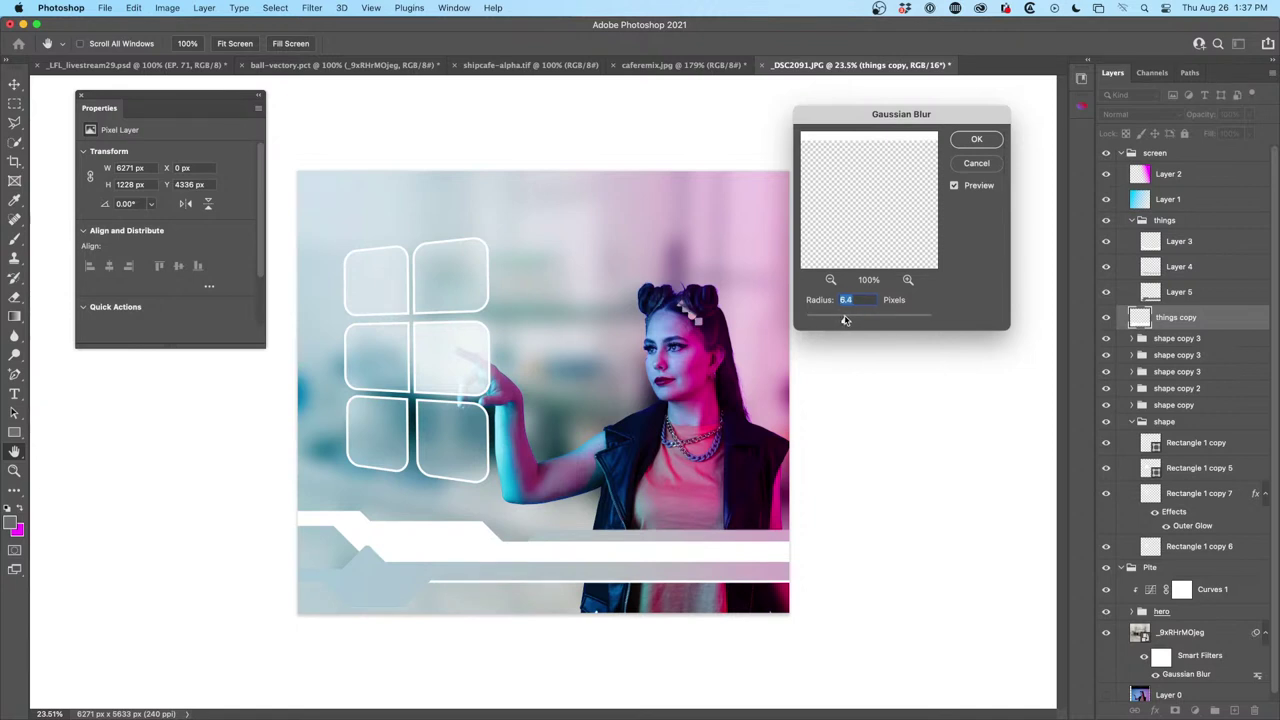
{"action": "left_click_drag", "start_coordinate": [844, 316], "coordinate": [862, 318]}
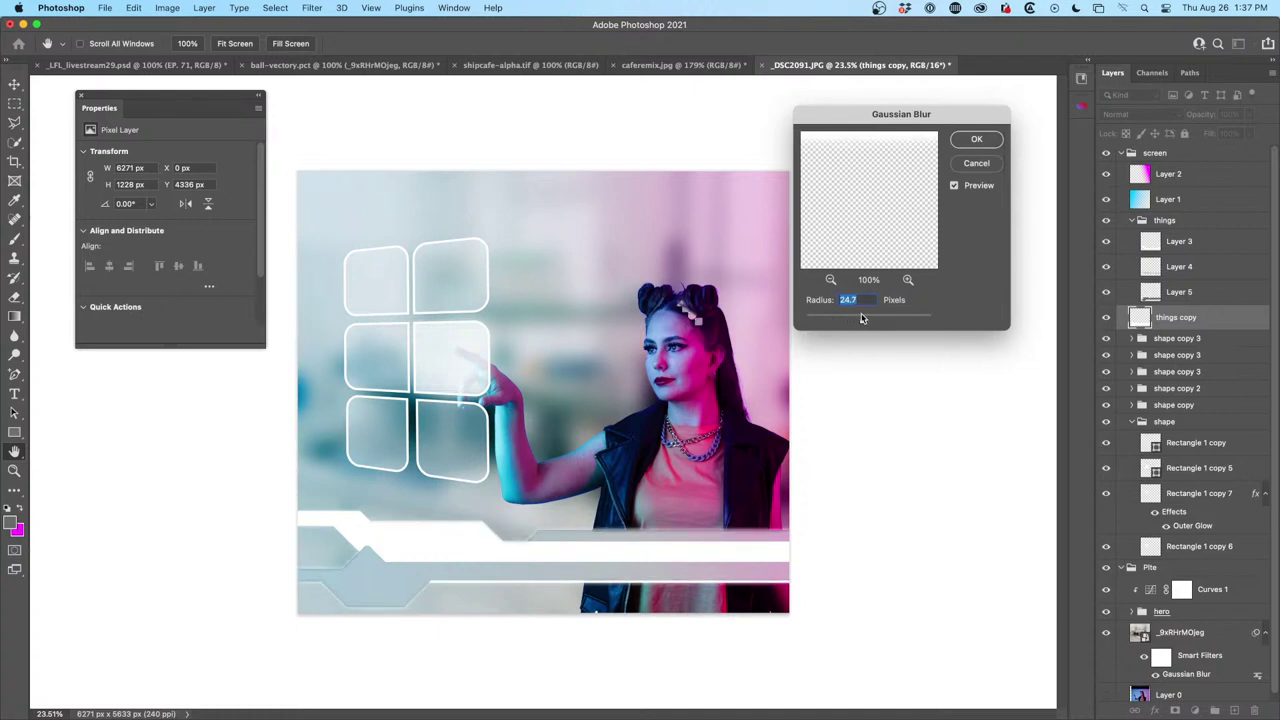
{"action": "left_click", "coordinate": [968, 141]}
{"action": "left_click_drag", "start_coordinate": [1212, 115], "coordinate": [1105, 136]}
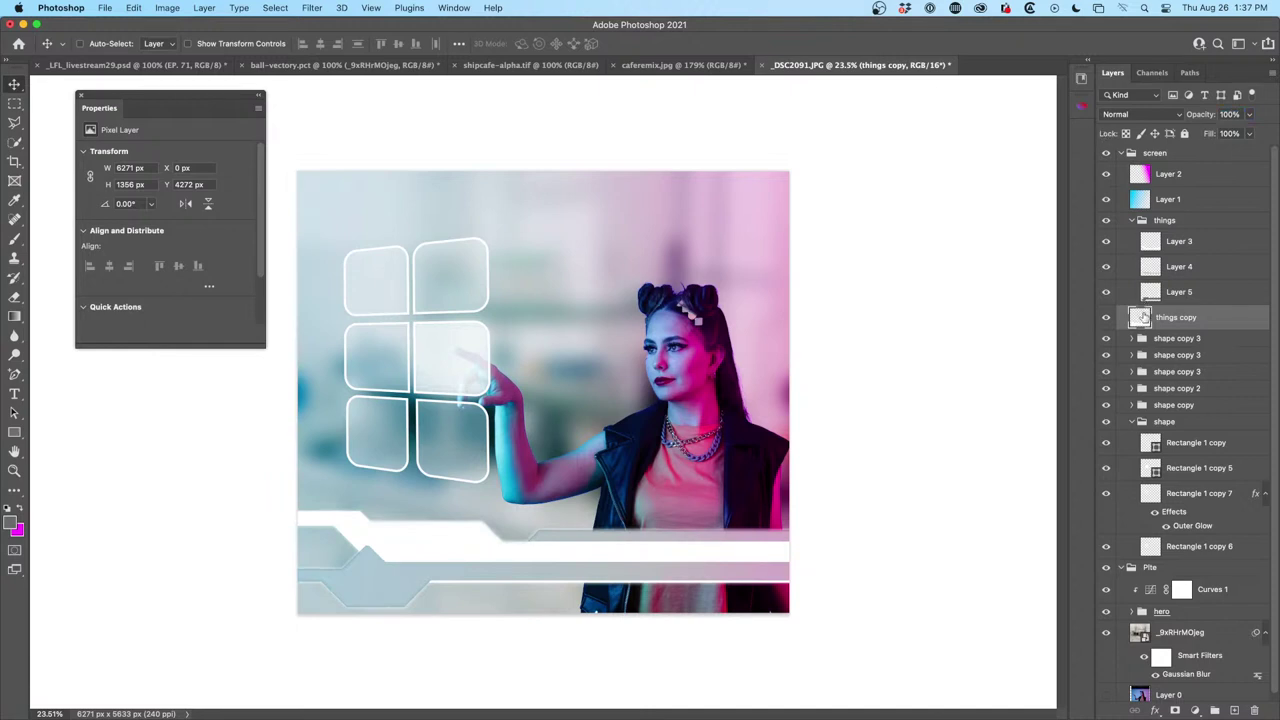
Collapse the things group and convert it to a smart object
{"action": "left_click", "coordinate": [1133, 220]}
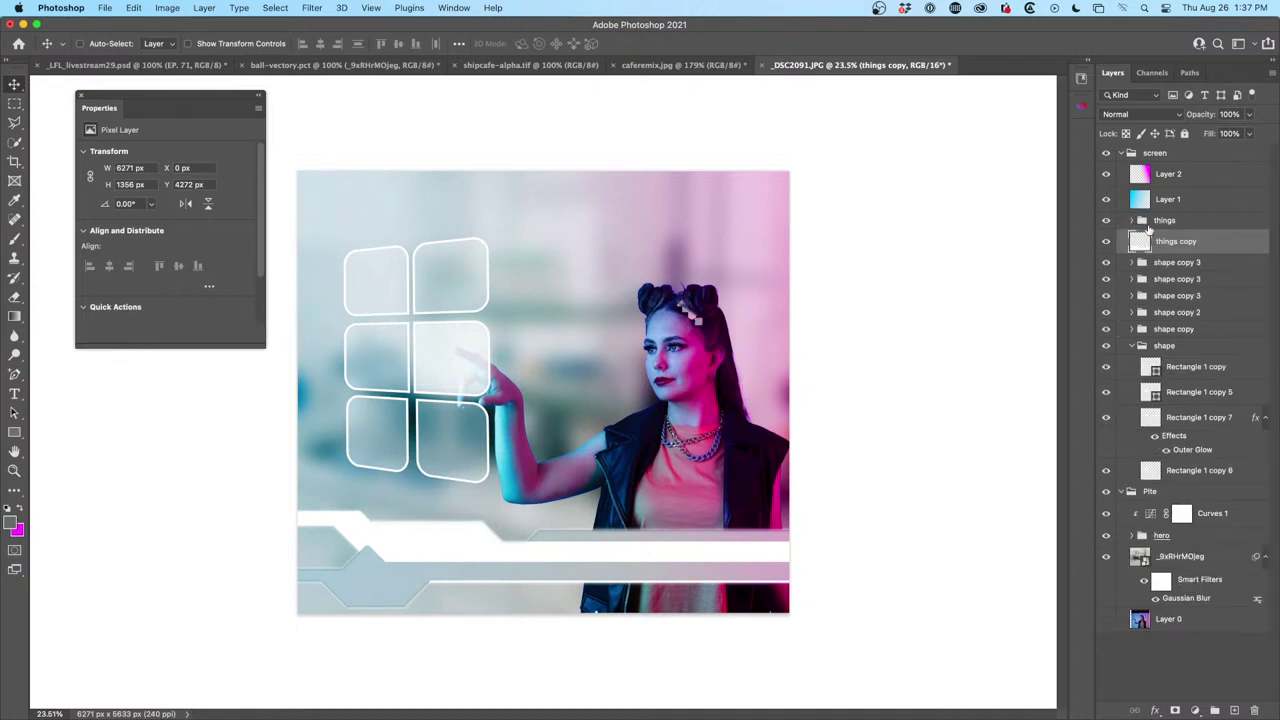
{"action": "left_click", "coordinate": [1173, 220]}
{"action": "right_click", "coordinate": [1173, 220]}
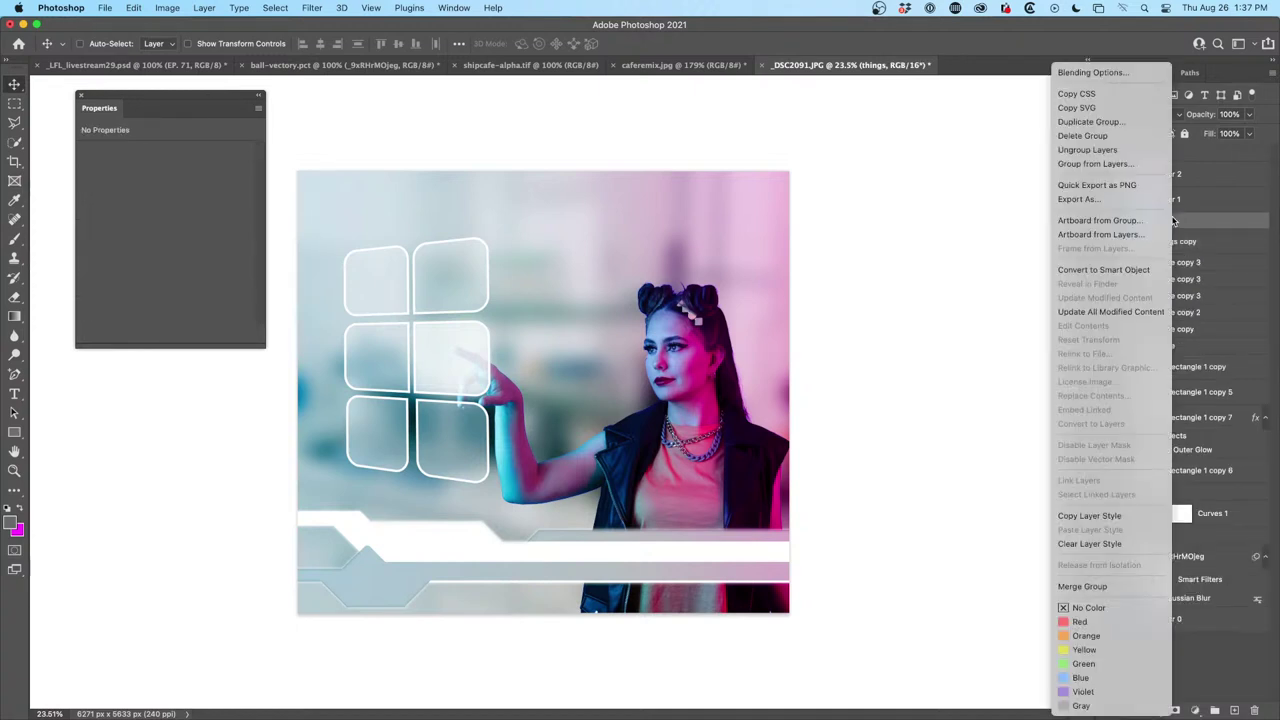
{"action": "left_click", "coordinate": [1141, 271]}
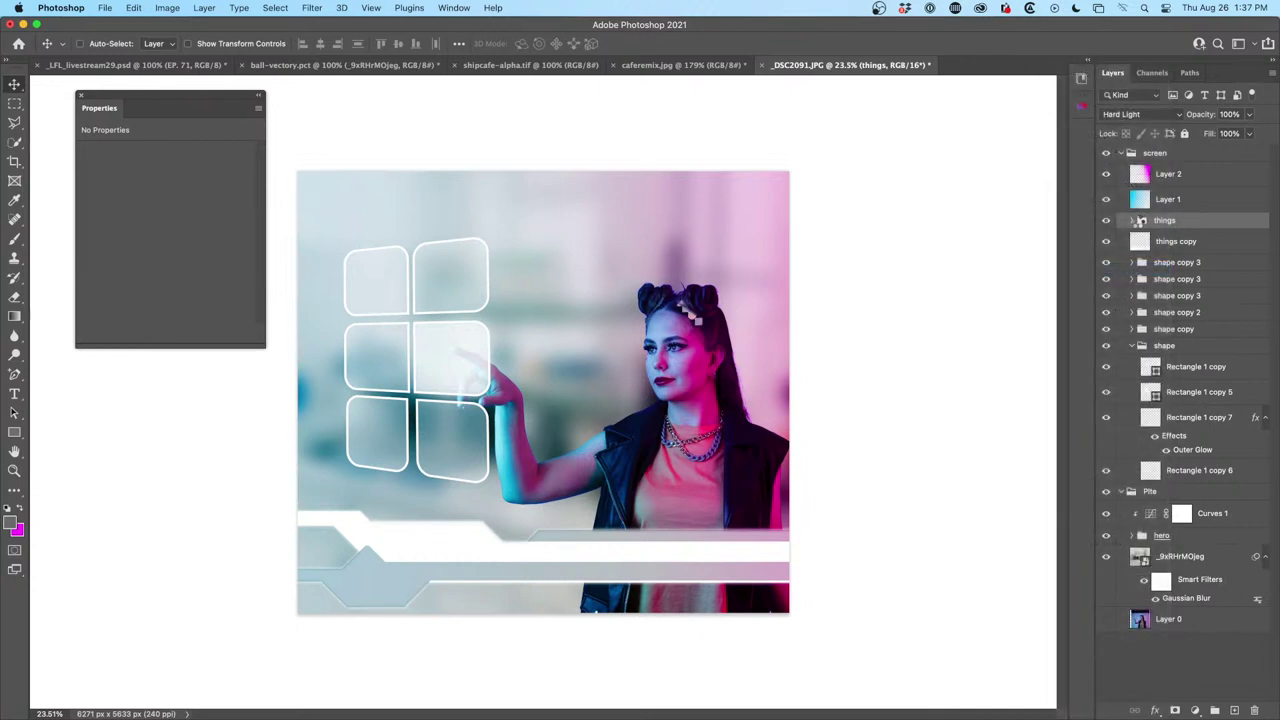
Mask the things copy layer with the outline of the bands and invert the mask to keep only the outer glow
{"action": "mouse_move", "coordinate": [1143, 247]}
{"action": "left_mouse_down"}
{"action": "mouse_move", "coordinate": [1143, 216]}
{"action": "mouse_move", "coordinate": [1142, 240]}
{"action": "left_mouse_up"}
{"action": "left_click", "coordinate": [1141, 249]}
{"action": "left_click", "coordinate": [1138, 250], "text": "super"}
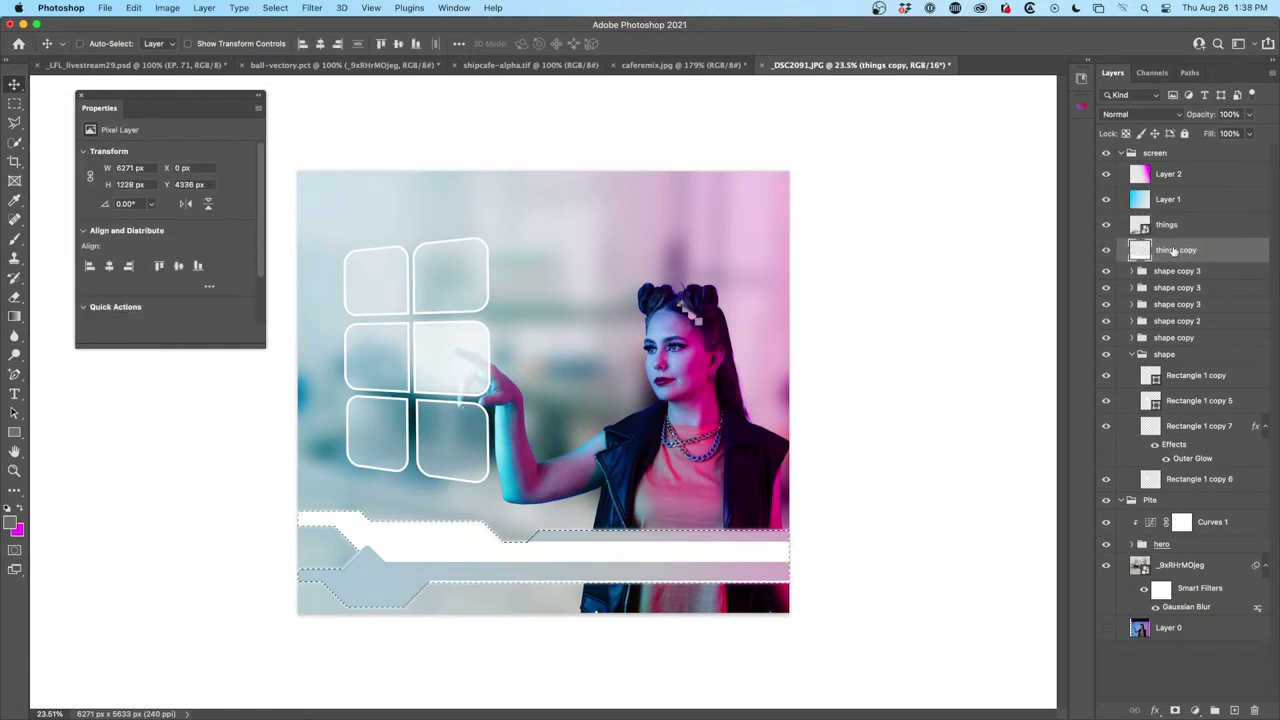
{"action": "left_click", "coordinate": [1177, 710]}
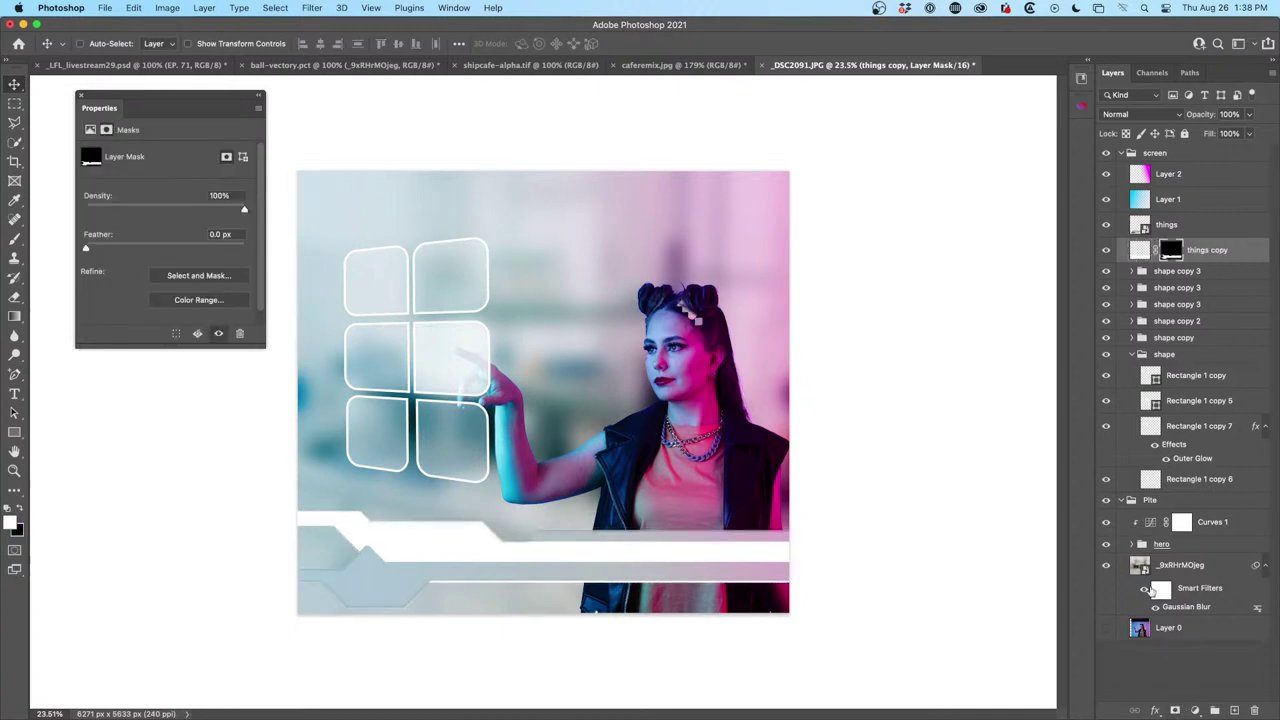
{"action": "left_click", "coordinate": [1106, 250]}
{"action": "left_click", "coordinate": [1106, 250]}
{"action": "key", "text": "super+i"}
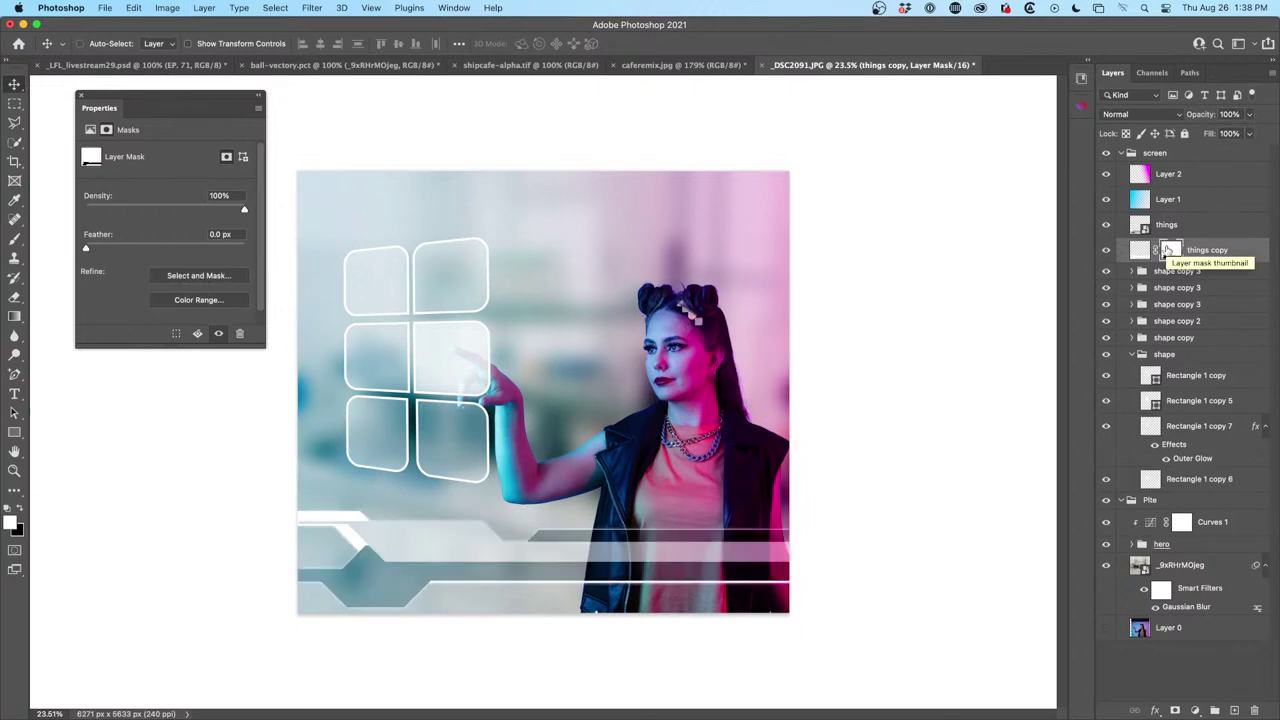
Compare the glow on and off, and set the things copy mask's density to 92%
{"action": "left_click", "coordinate": [1106, 251]}
{"action": "left_click", "coordinate": [1106, 251]}
{"action": "left_click", "coordinate": [1106, 252]}
{"action": "left_click", "coordinate": [1107, 253]}
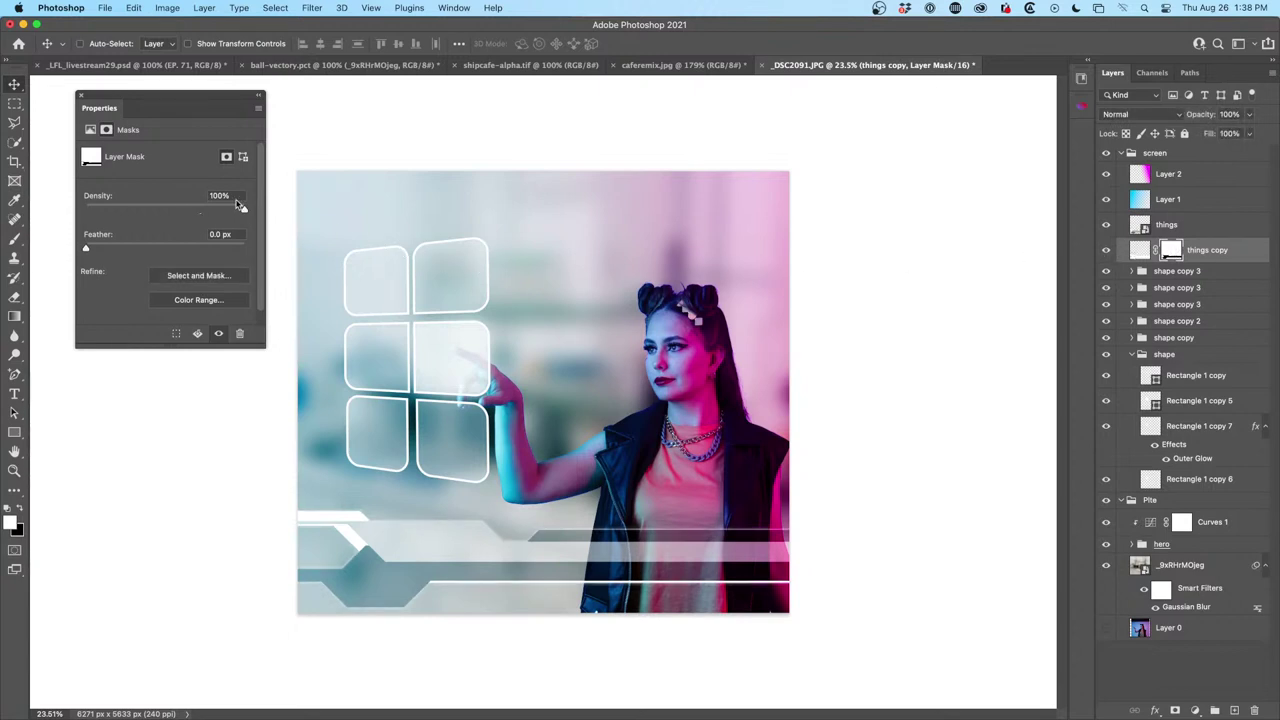
{"action": "mouse_move", "coordinate": [243, 213]}
{"action": "left_mouse_down"}
{"action": "mouse_move", "coordinate": [42, 220]}
{"action": "mouse_move", "coordinate": [250, 212]}
{"action": "mouse_move", "coordinate": [216, 213]}
{"action": "mouse_move", "coordinate": [232, 212]}
{"action": "left_mouse_up"}
{"action": "left_click_drag", "start_coordinate": [257, 99], "coordinate": [225, 101]}
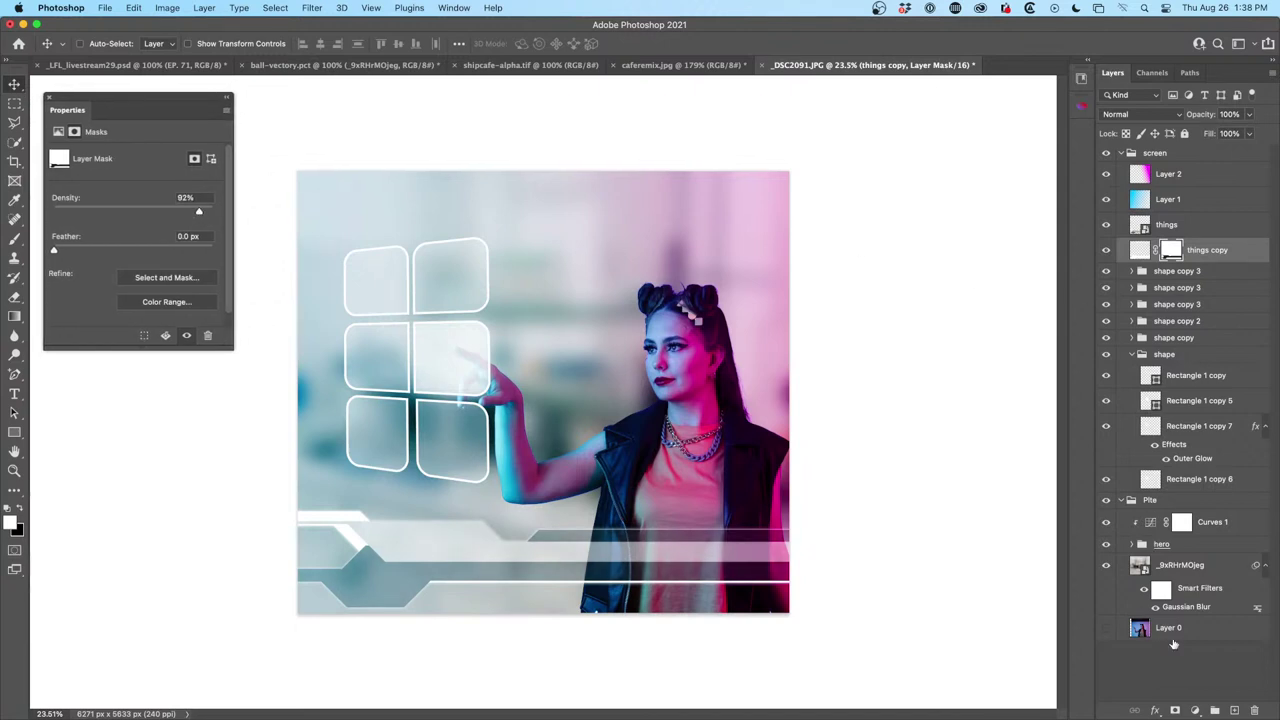
Add a new layer above the things smart object and name it text
{"action": "left_click", "coordinate": [1206, 629]}
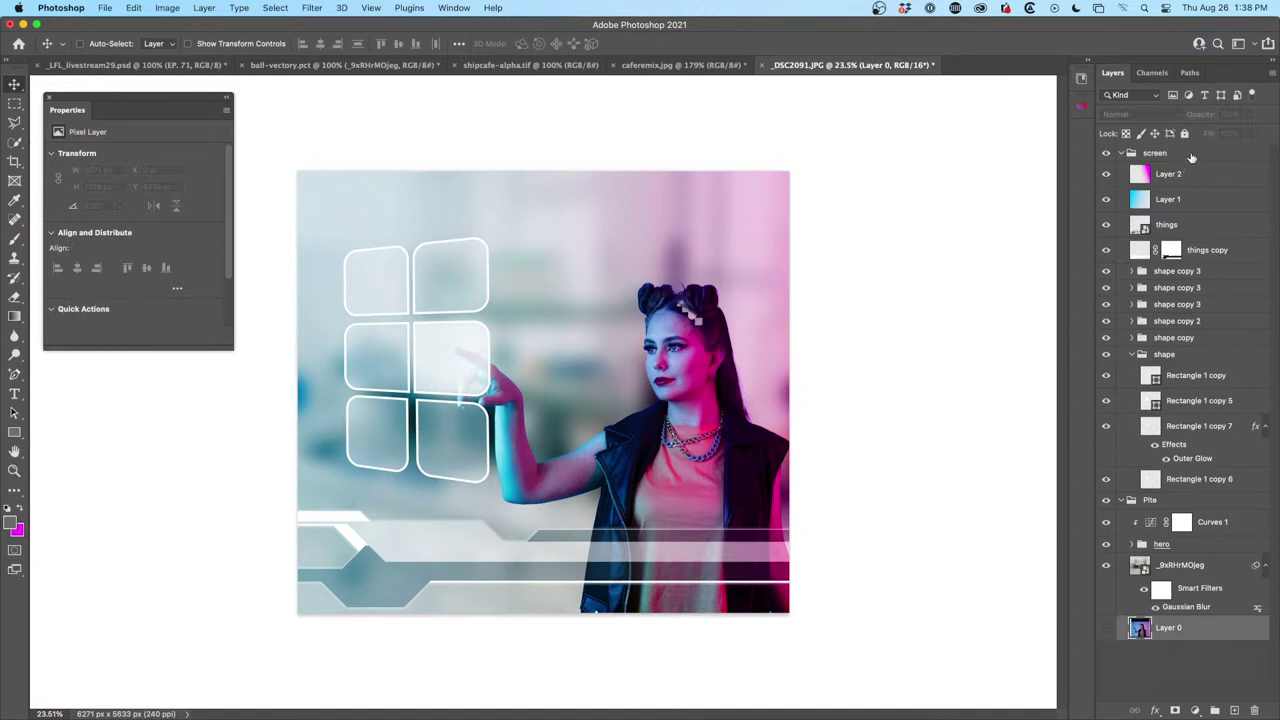
{"action": "left_click", "coordinate": [1198, 228]}
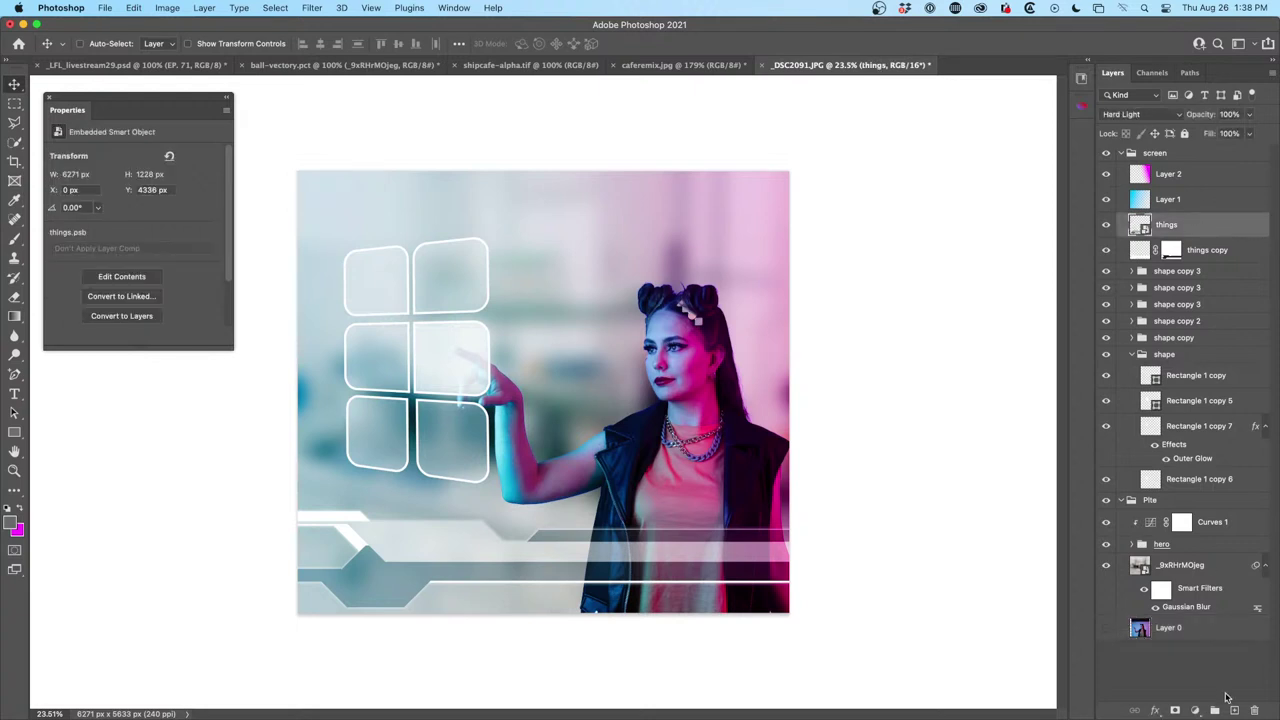
{"action": "left_click", "coordinate": [1234, 710]}
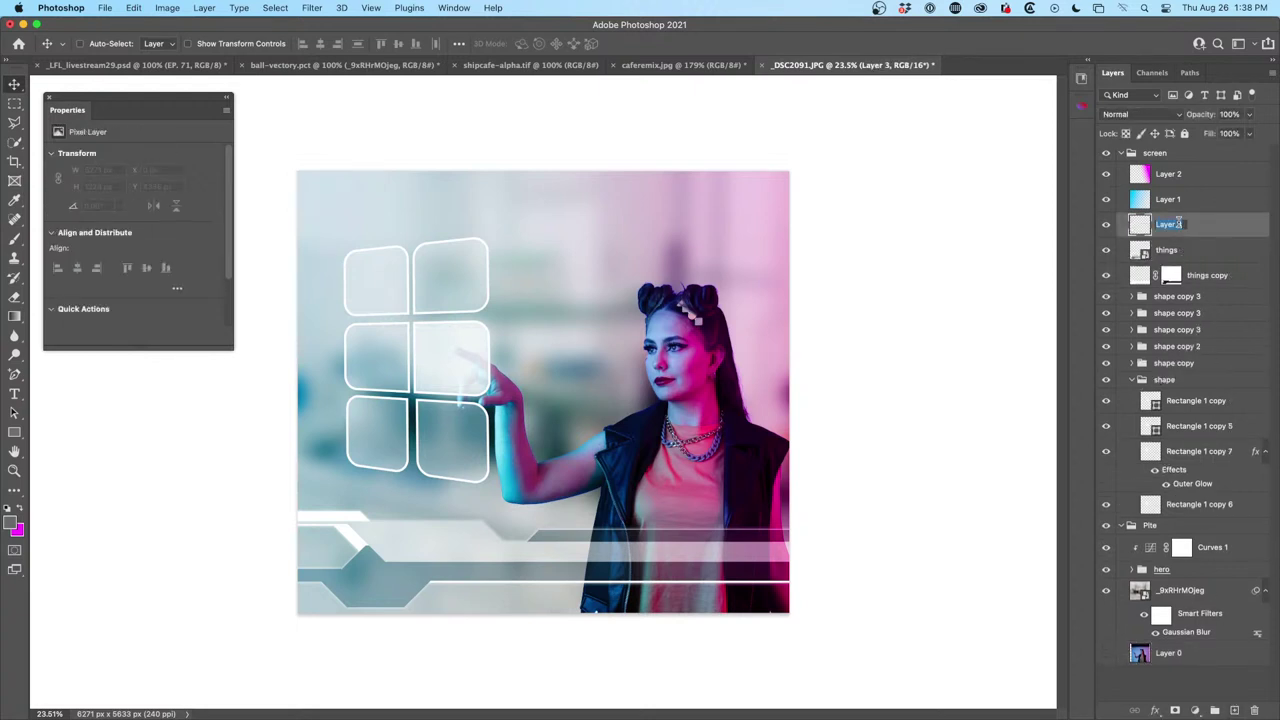
{"action": "type", "text": "tex"}
{"action": "key", "text": "Return"}
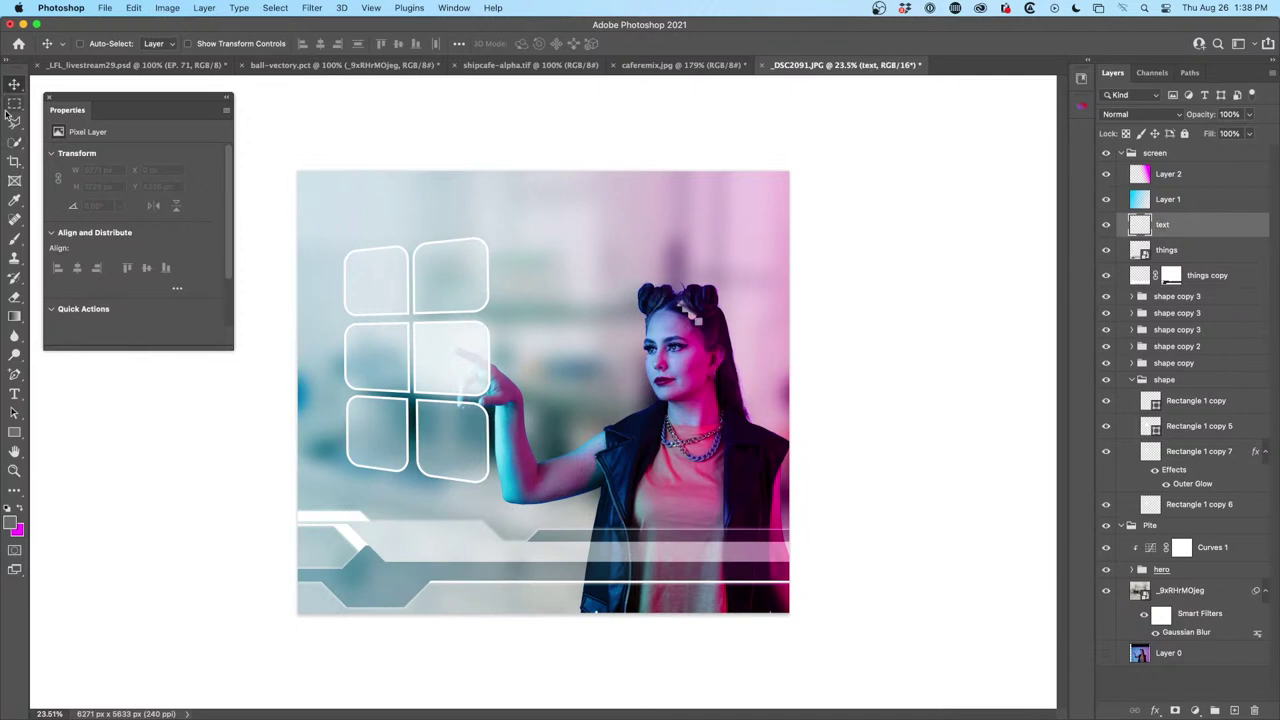
Create a paragraph text box about 2946 by 3121 px over the image's upper middle and fill it with Lorem Ipsum
{"action": "left_click", "coordinate": [14, 393]}
{"action": "left_click_drag", "start_coordinate": [14, 393], "coordinate": [78, 390]}
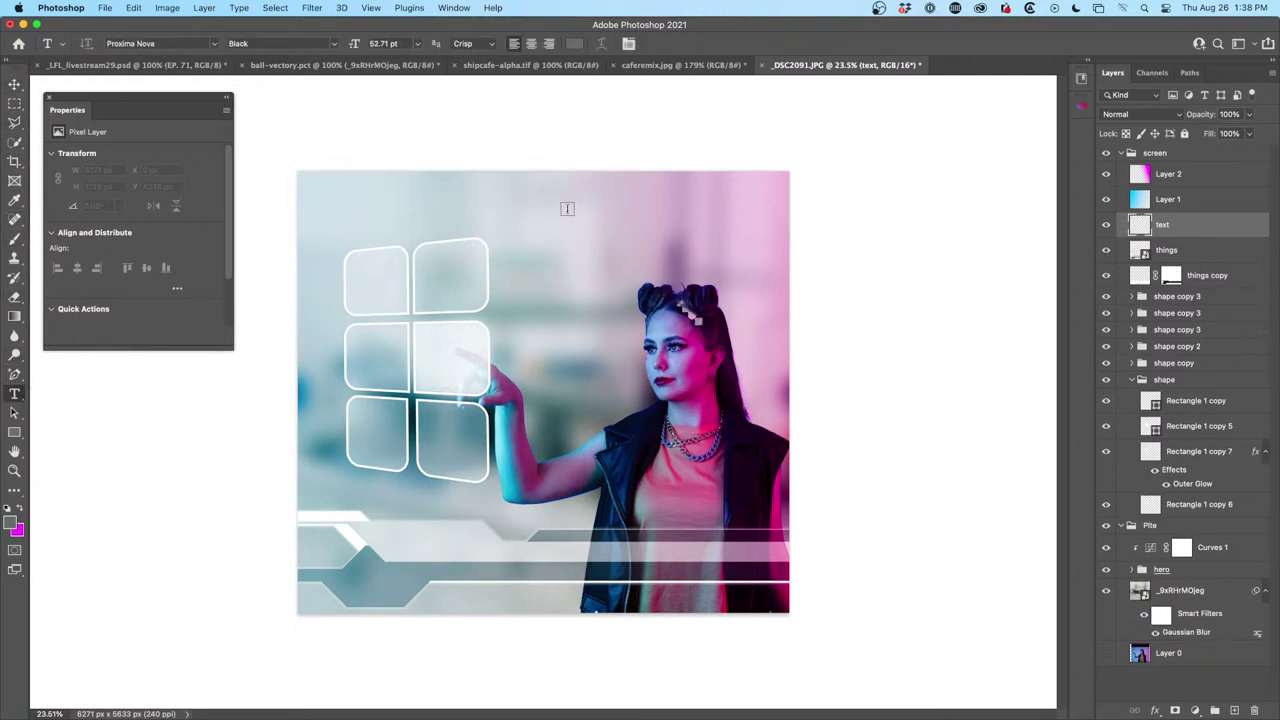
{"action": "left_click_drag", "start_coordinate": [507, 197], "coordinate": [738, 443]}
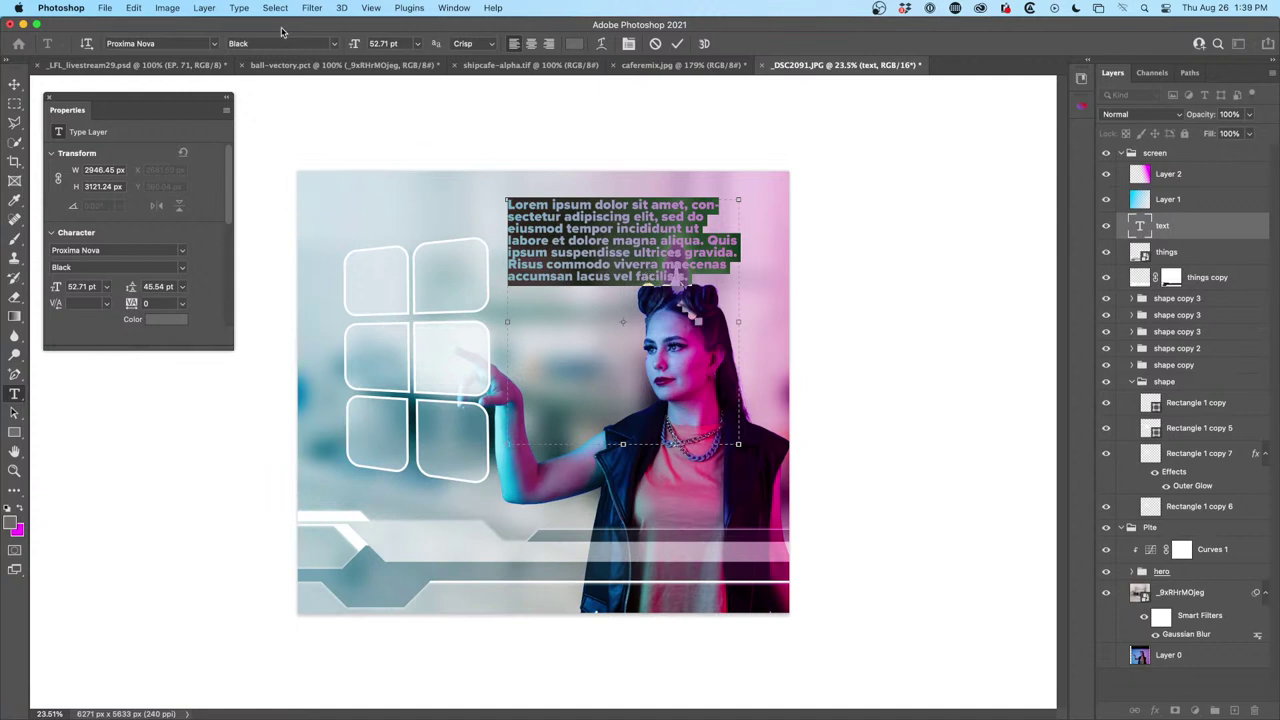
{"action": "left_click", "coordinate": [245, 8]}
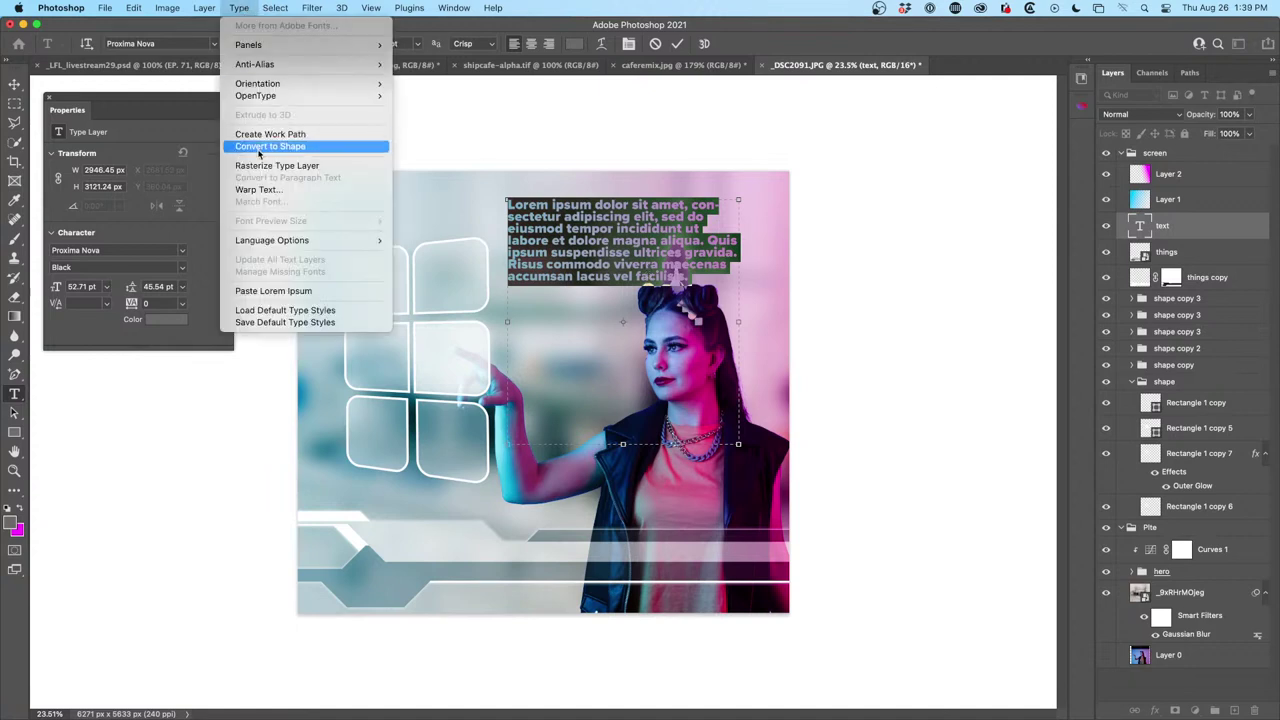
{"action": "left_click", "coordinate": [268, 291]}
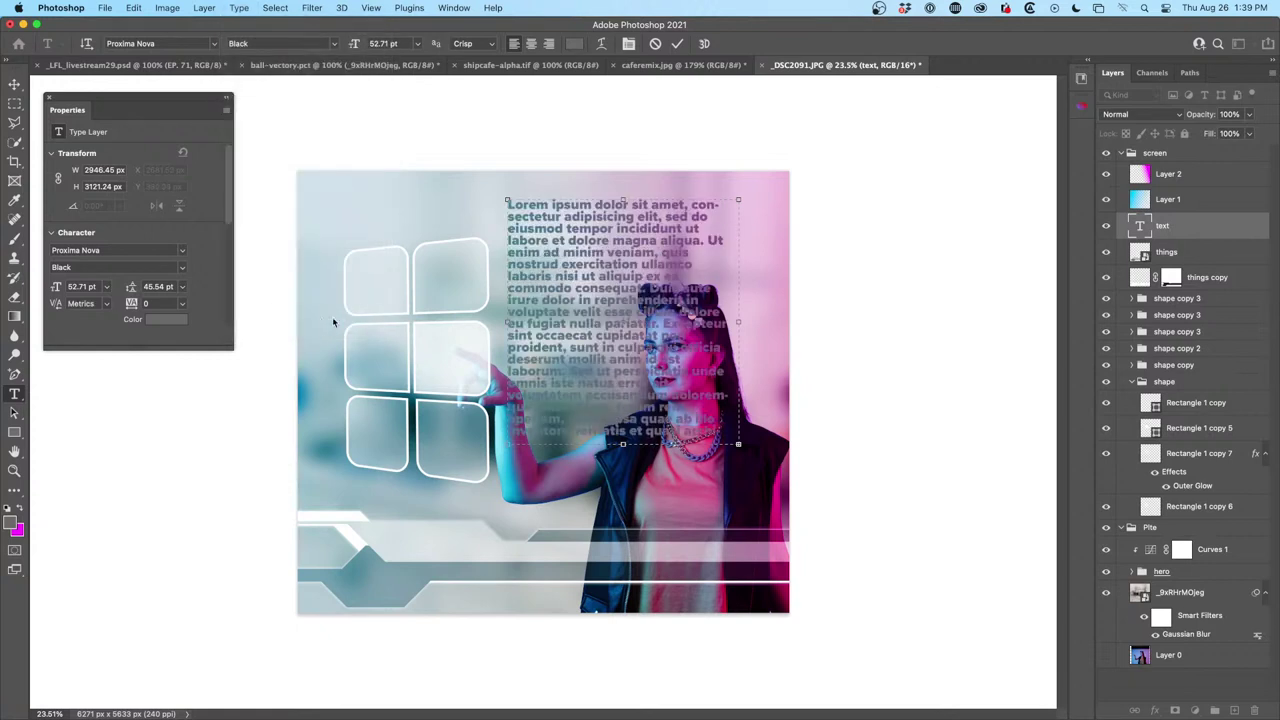
Change all the Lorem Ipsum text to the Light weight of Proxima Nova and color it white
{"action": "key", "text": "super+a"}
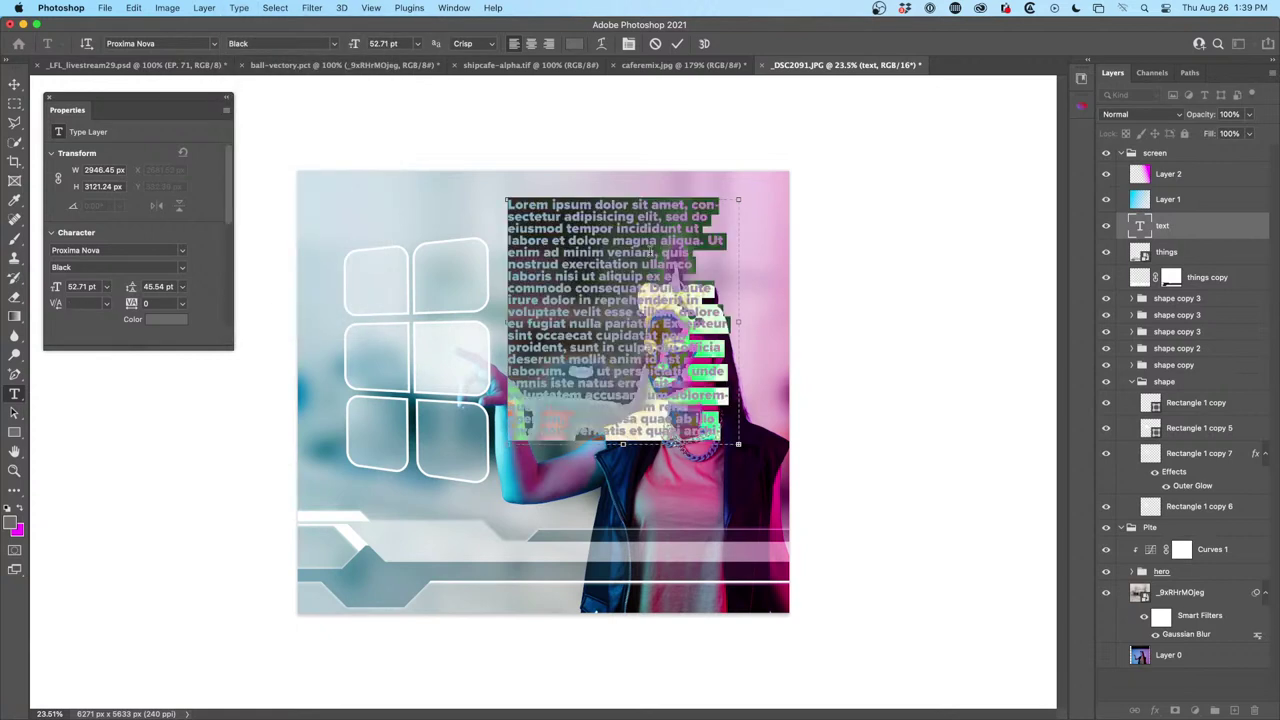
{"action": "left_click", "coordinate": [312, 43]}
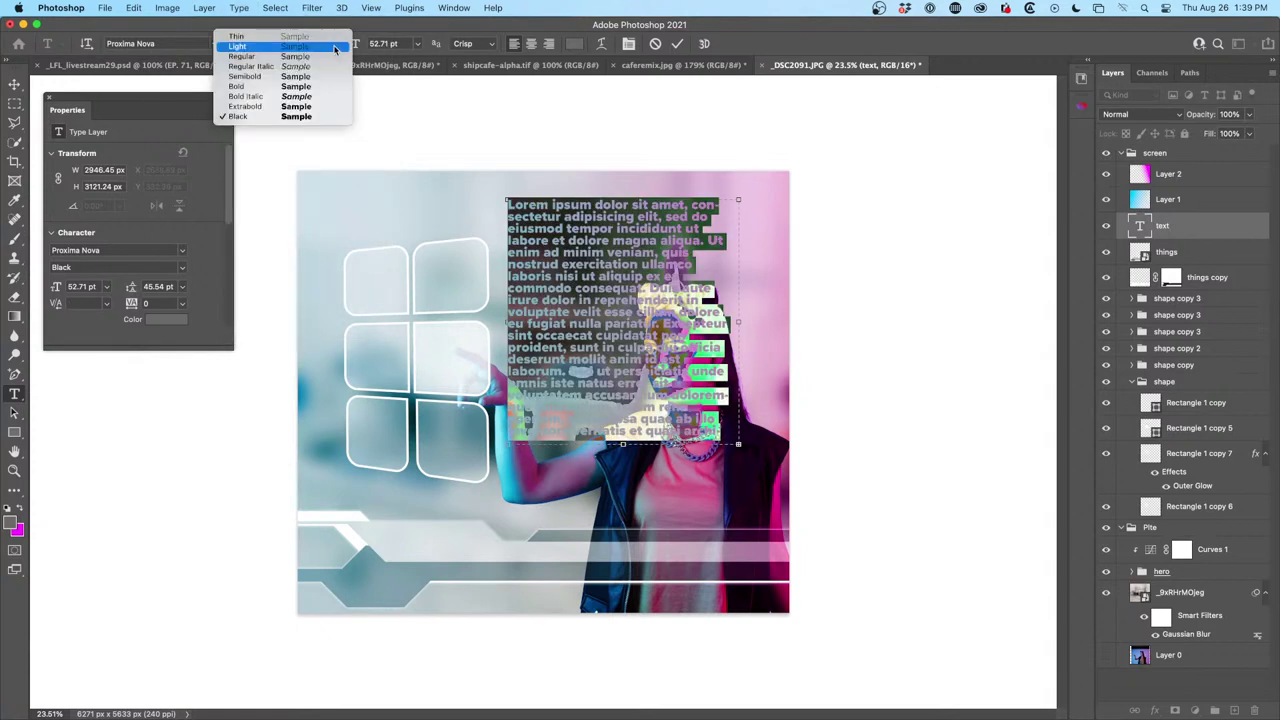
{"action": "left_click", "coordinate": [313, 46]}
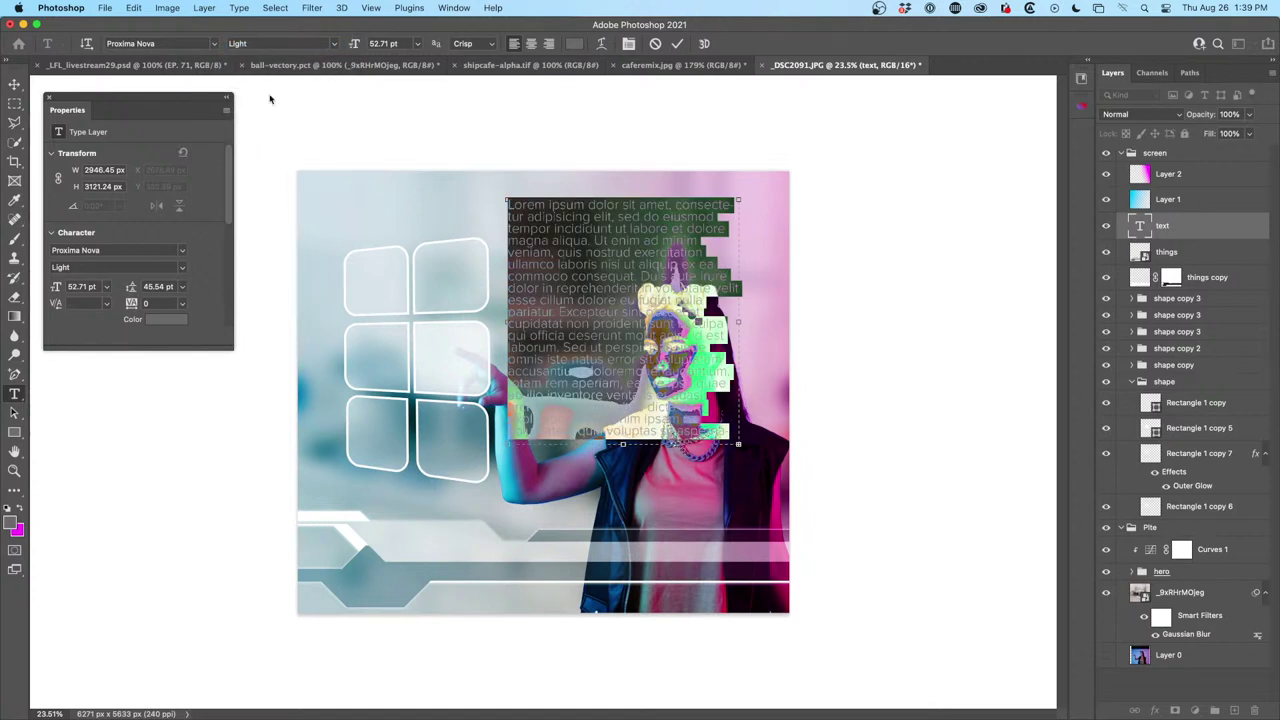
{"action": "left_click", "coordinate": [574, 44]}
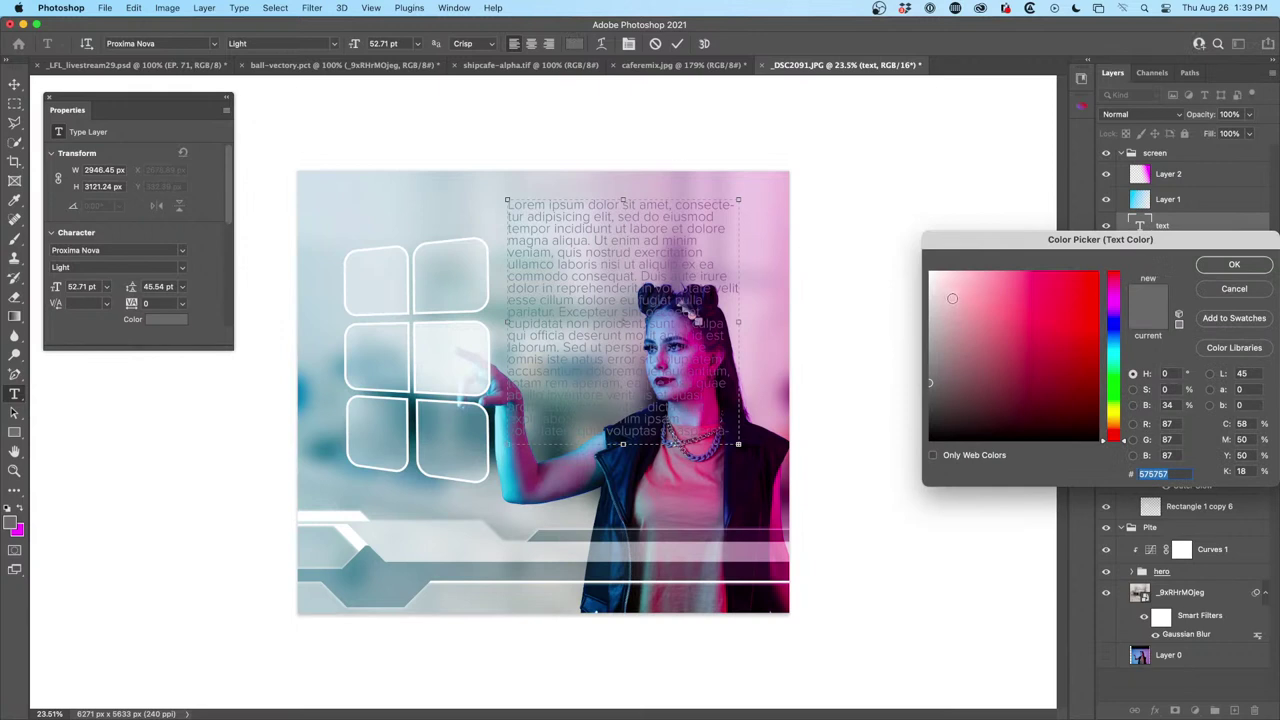
{"action": "left_click", "coordinate": [1234, 266]}
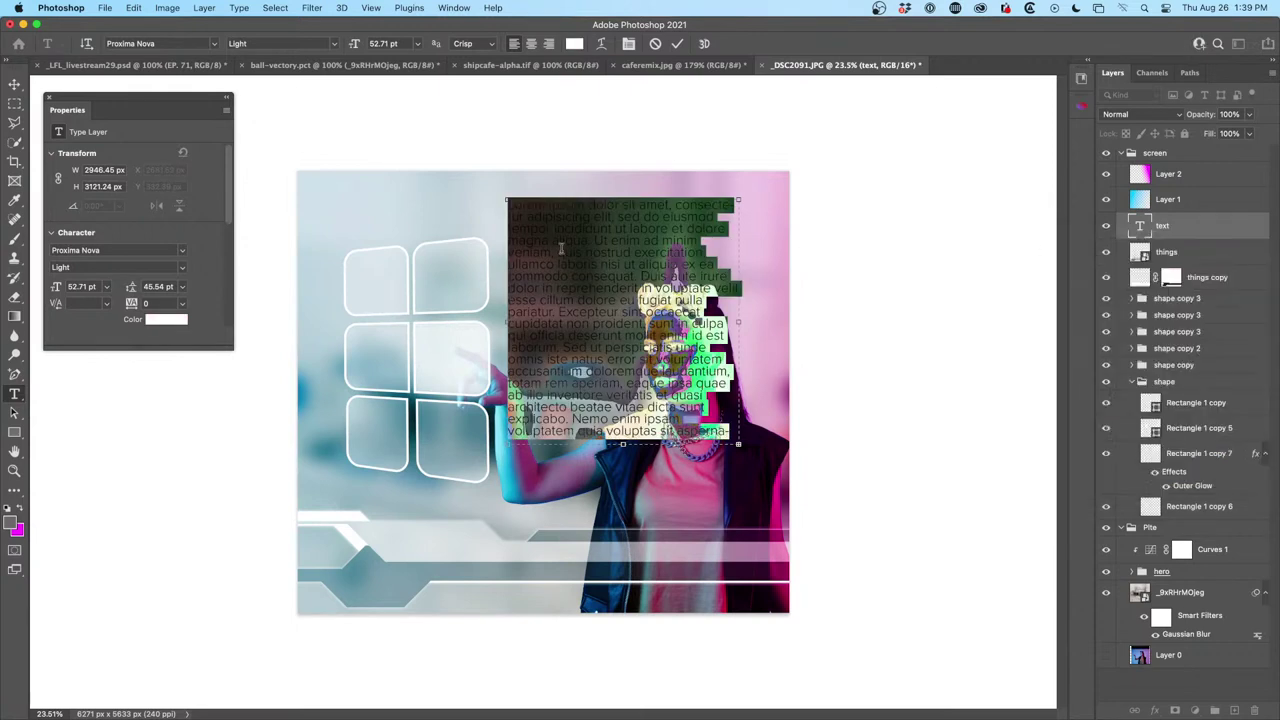
Reduce the Lorem Ipsum text size to 20 pt and set its leading to Auto
{"action": "left_click", "coordinate": [418, 44]}
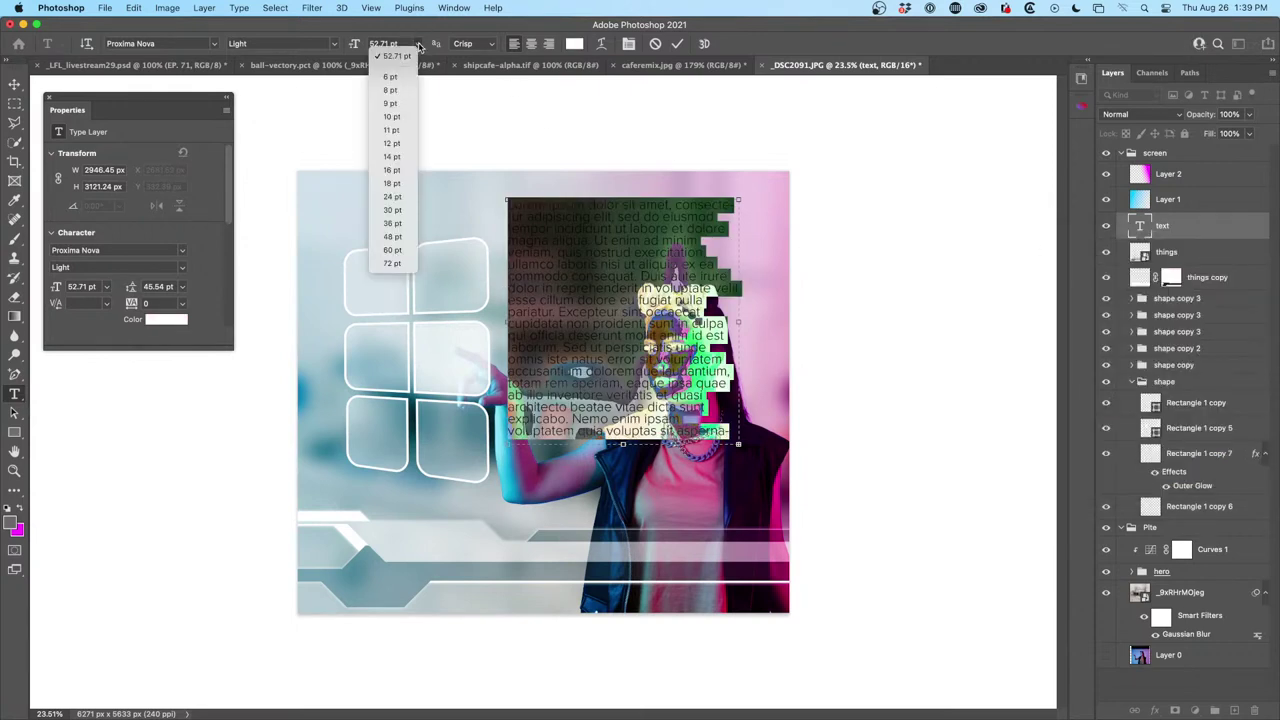
{"action": "left_click", "coordinate": [406, 75]}
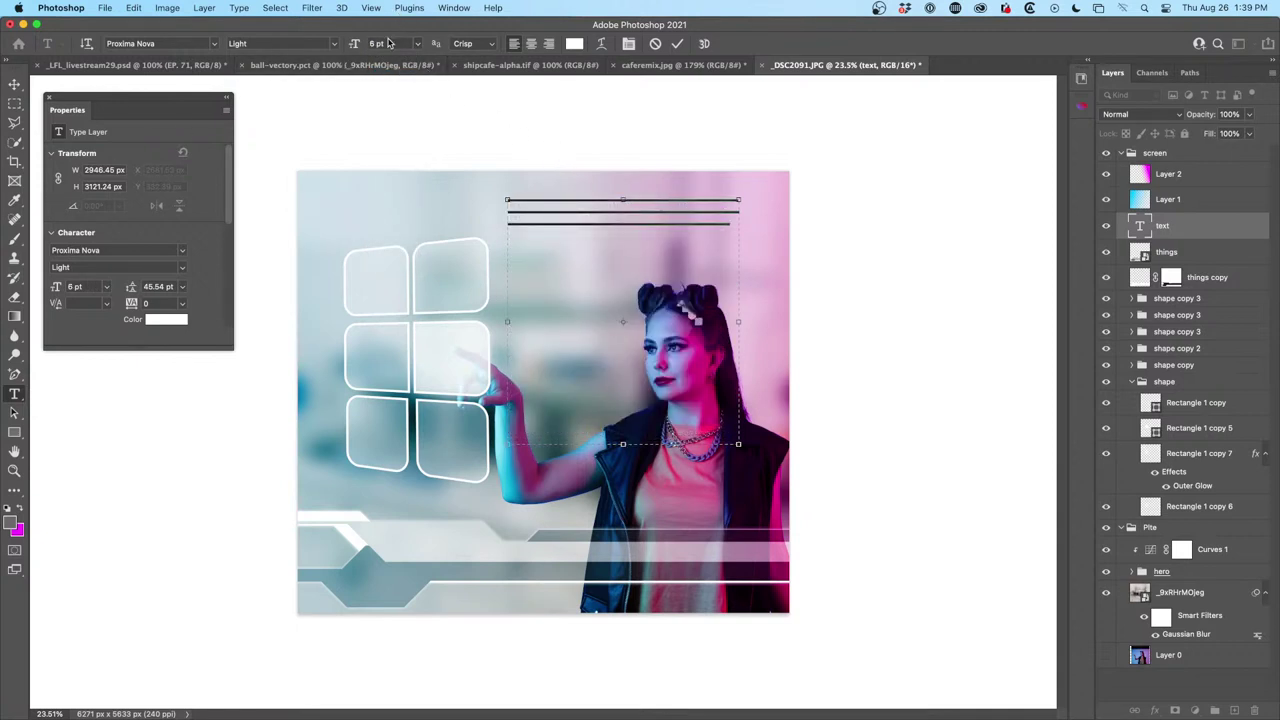
{"action": "left_click_drag", "start_coordinate": [355, 46], "coordinate": [372, 46]}
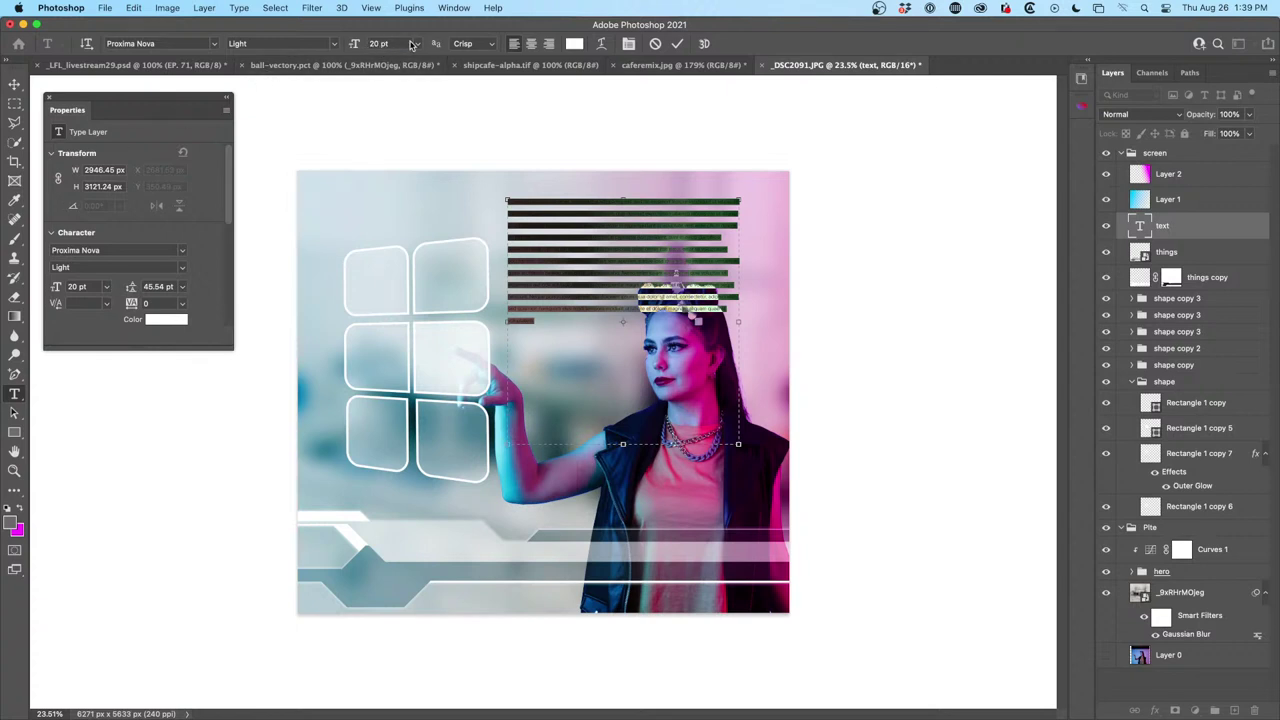
{"action": "left_click", "coordinate": [630, 44]}
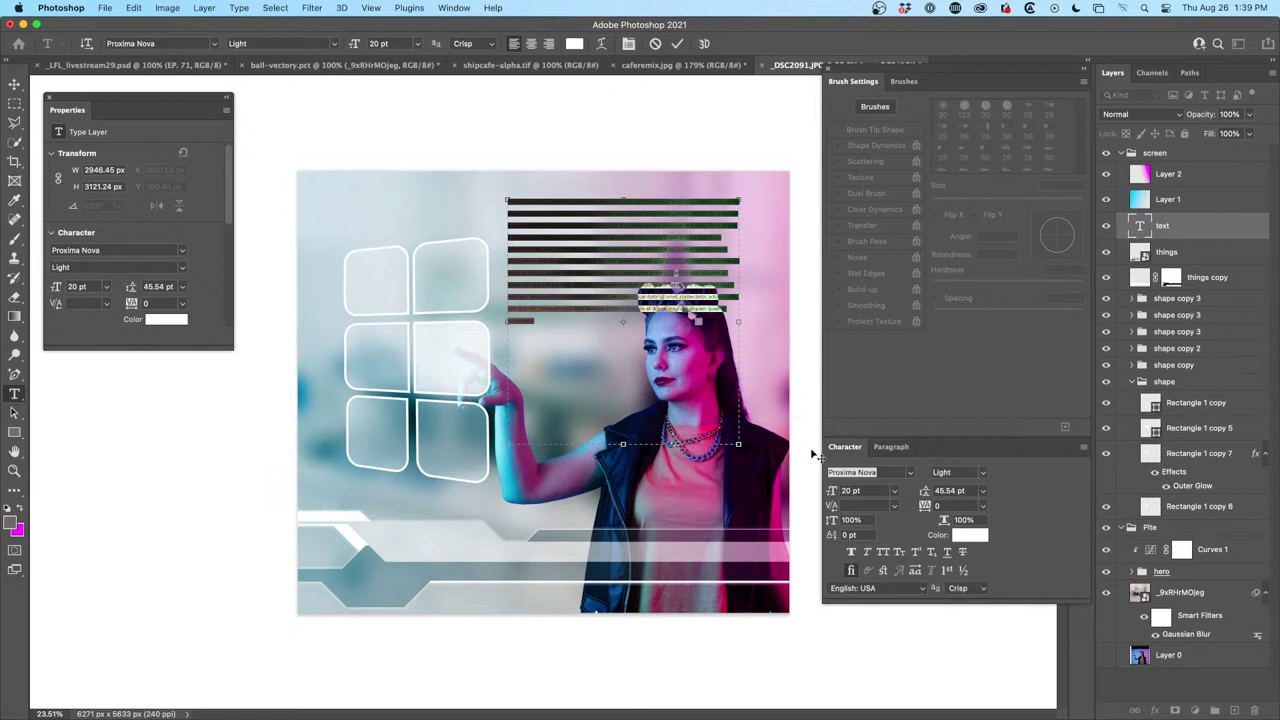
{"action": "left_click", "coordinate": [984, 490]}
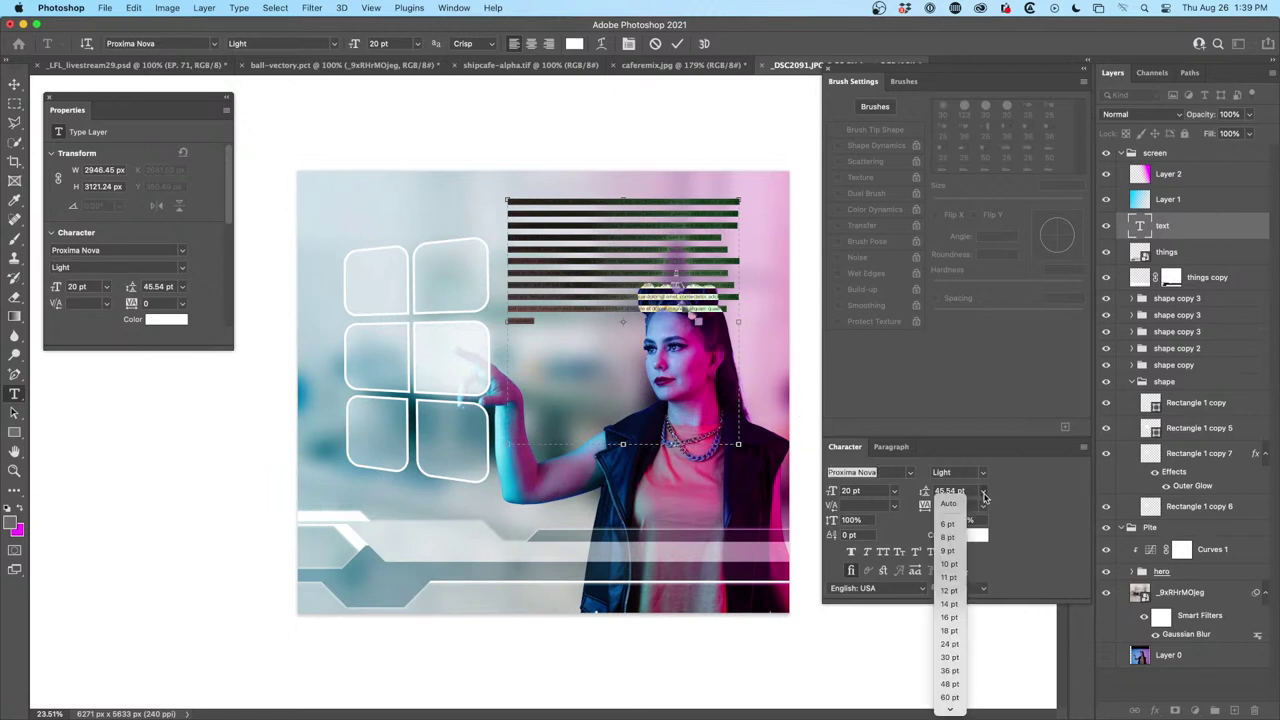
{"action": "left_click", "coordinate": [951, 505]}
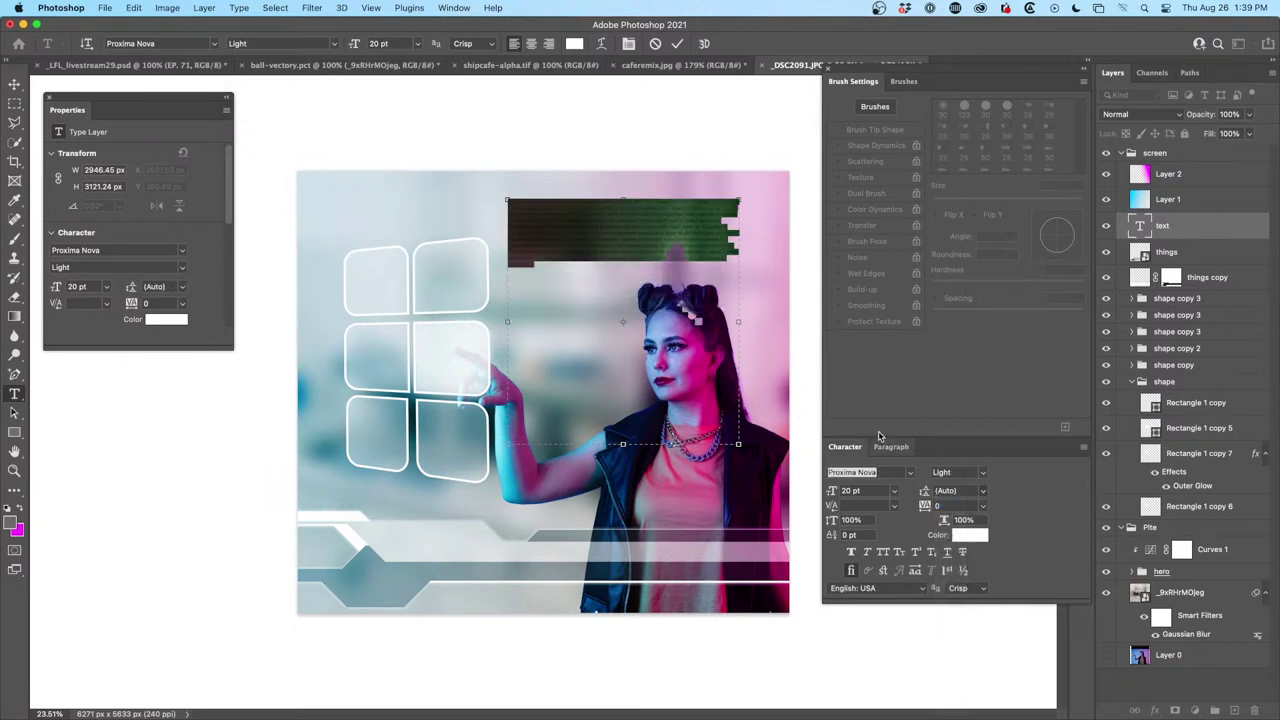
{"action": "left_click", "coordinate": [634, 228]}
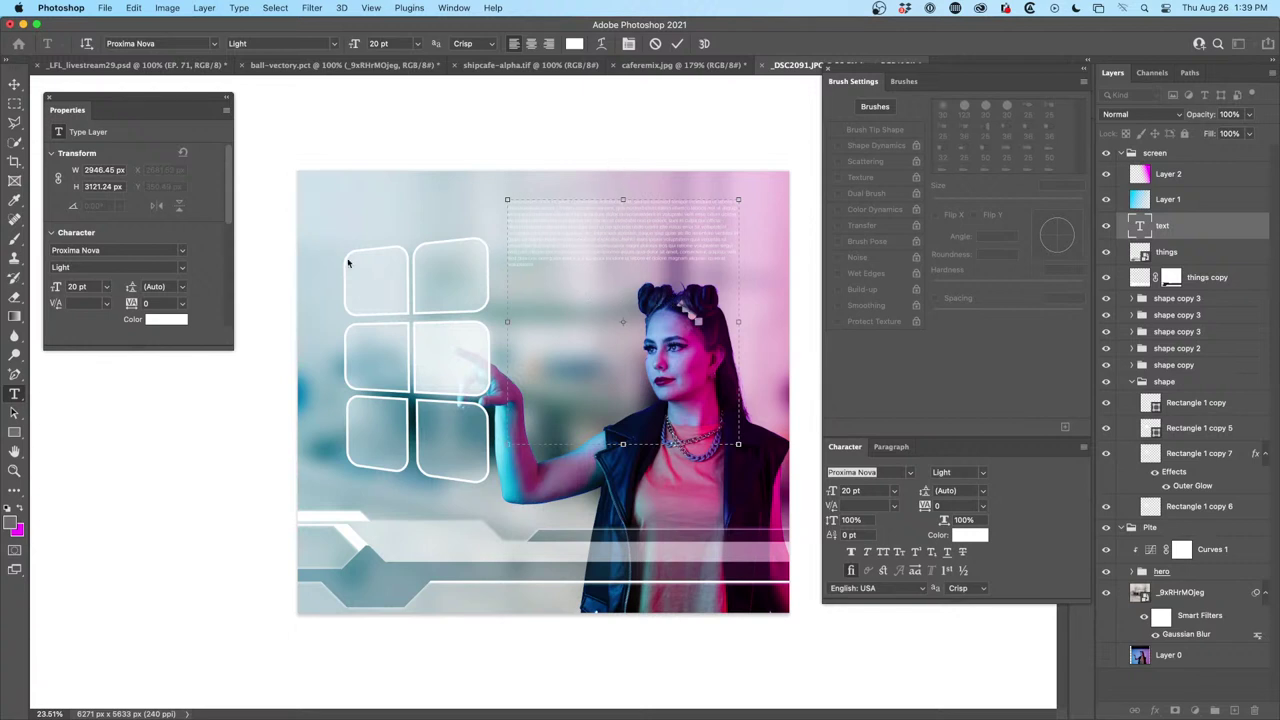
Set the Lorem Ipsum text to 10 pt with 18 pt leading
{"action": "left_click_drag", "start_coordinate": [833, 491], "coordinate": [830, 493]}
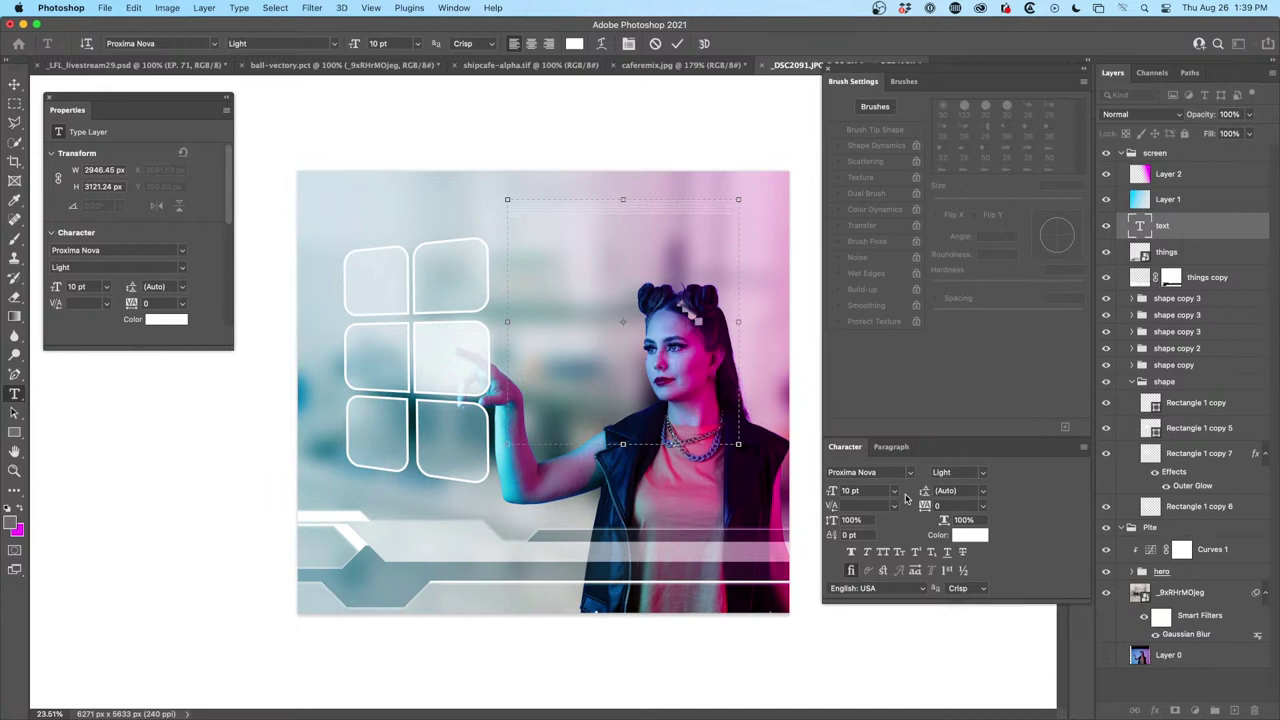
{"action": "left_click", "coordinate": [981, 493]}
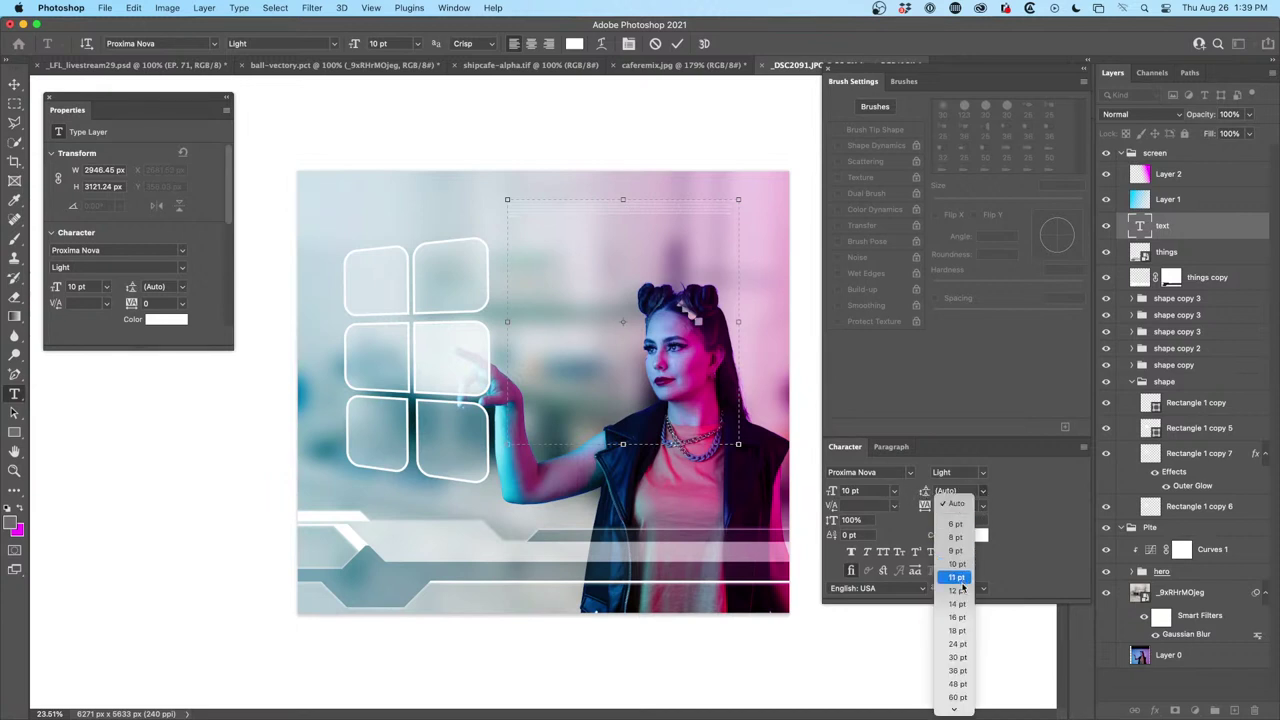
{"action": "left_click", "coordinate": [958, 631]}
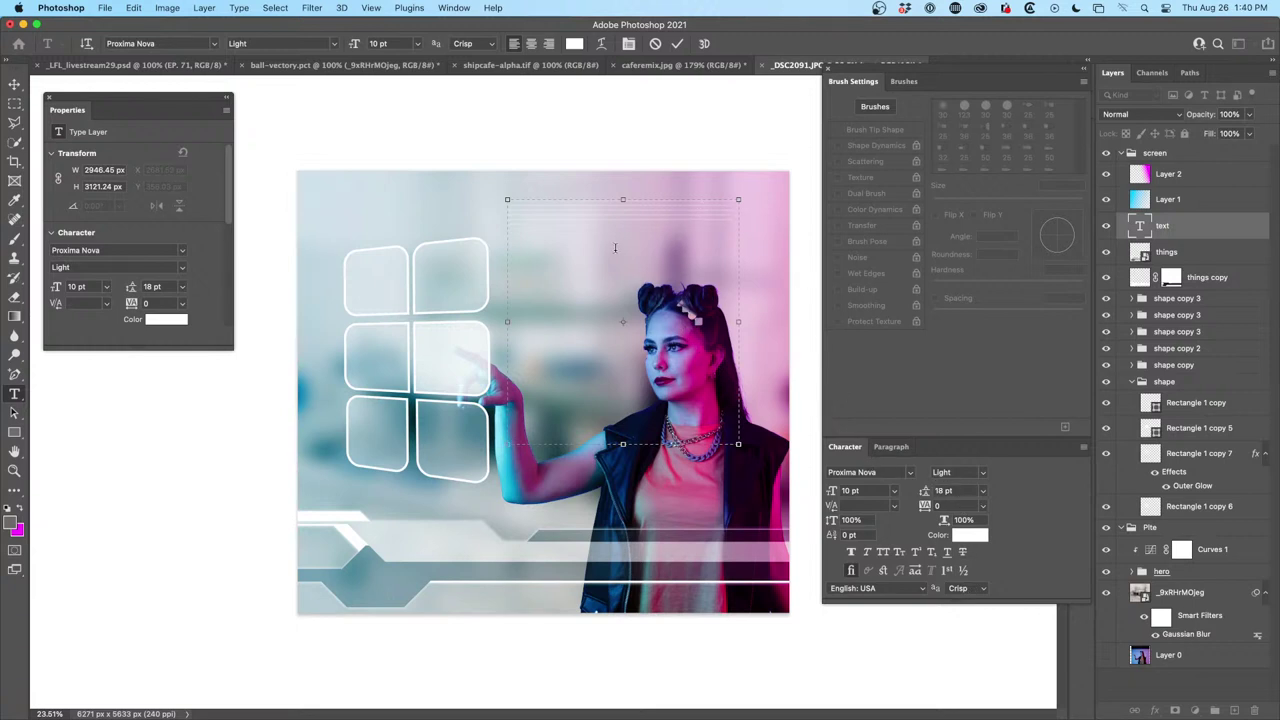
Copy and paste the Lorem Ipsum text repeatedly until it fills most of the text box, and commit the text
{"action": "key", "text": "super+a"}
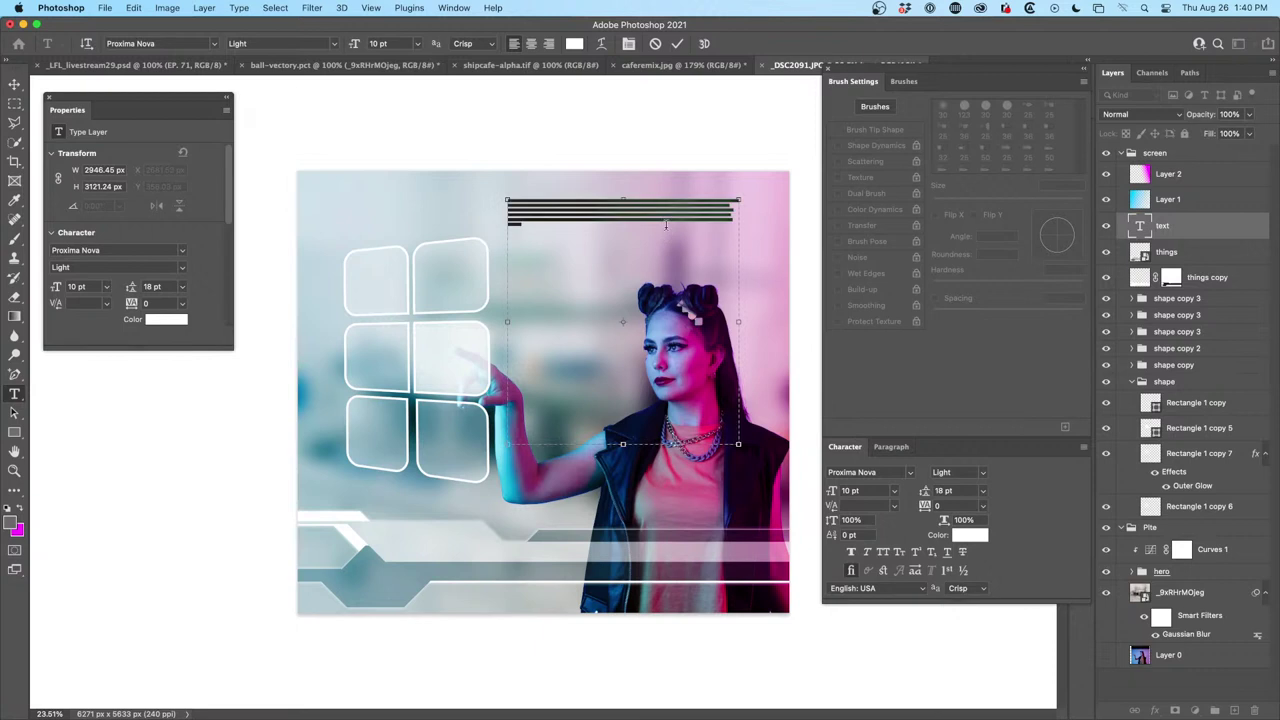
{"action": "left_click", "coordinate": [600, 219]}
{"action": "left_click_drag", "start_coordinate": [540, 229], "coordinate": [477, 184]}
{"action": "left_click", "coordinate": [525, 227]}
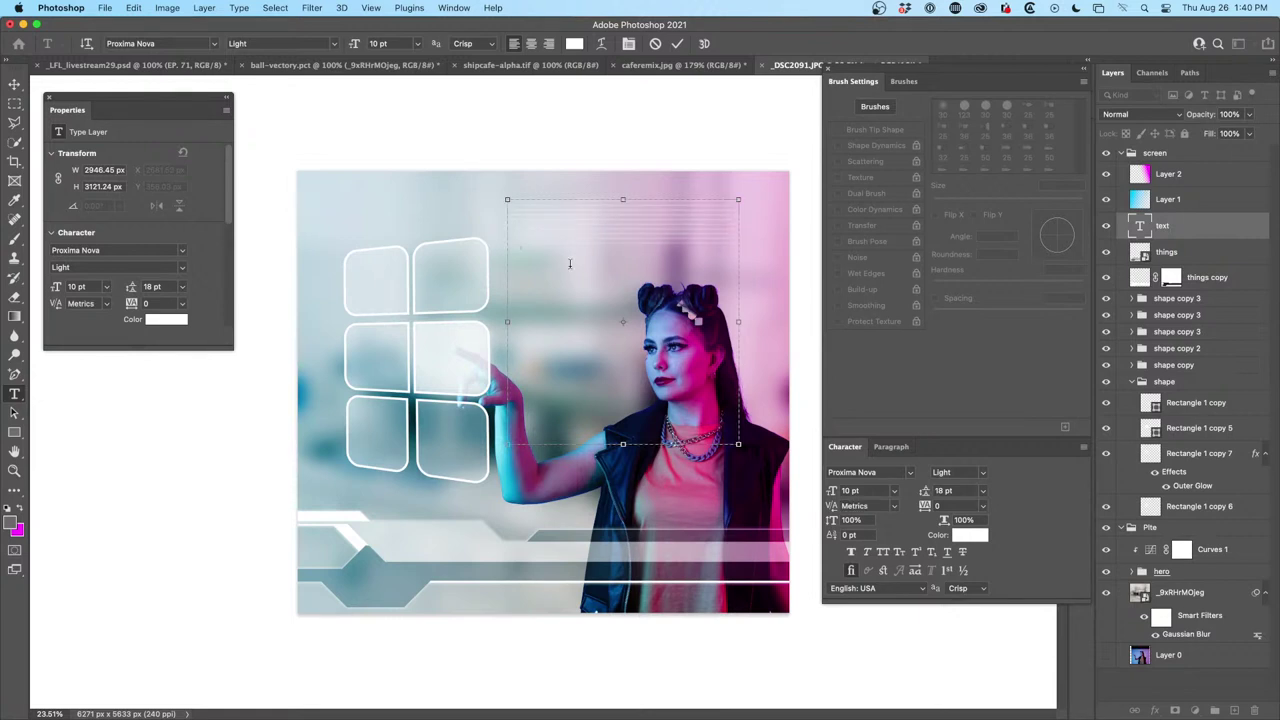
{"action": "left_click_drag", "start_coordinate": [545, 254], "coordinate": [455, 177]}
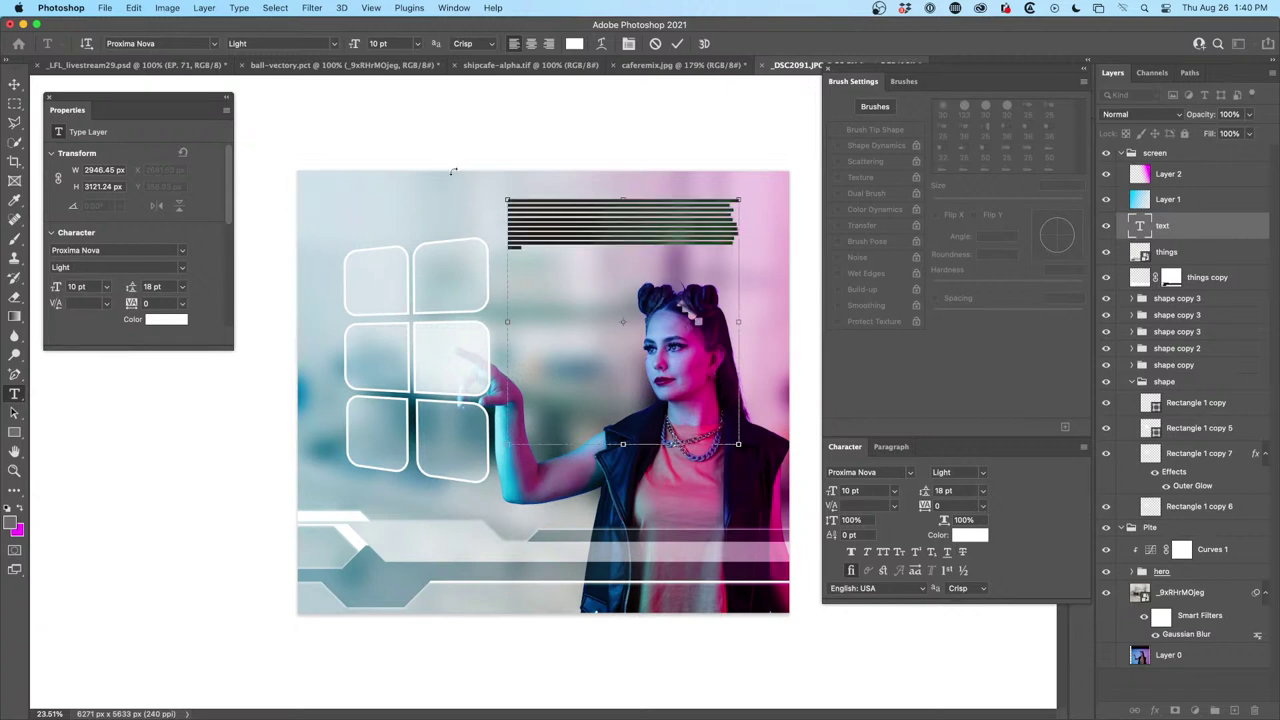
{"action": "left_click", "coordinate": [520, 242]}
{"action": "left_click_drag", "start_coordinate": [553, 296], "coordinate": [464, 154]}
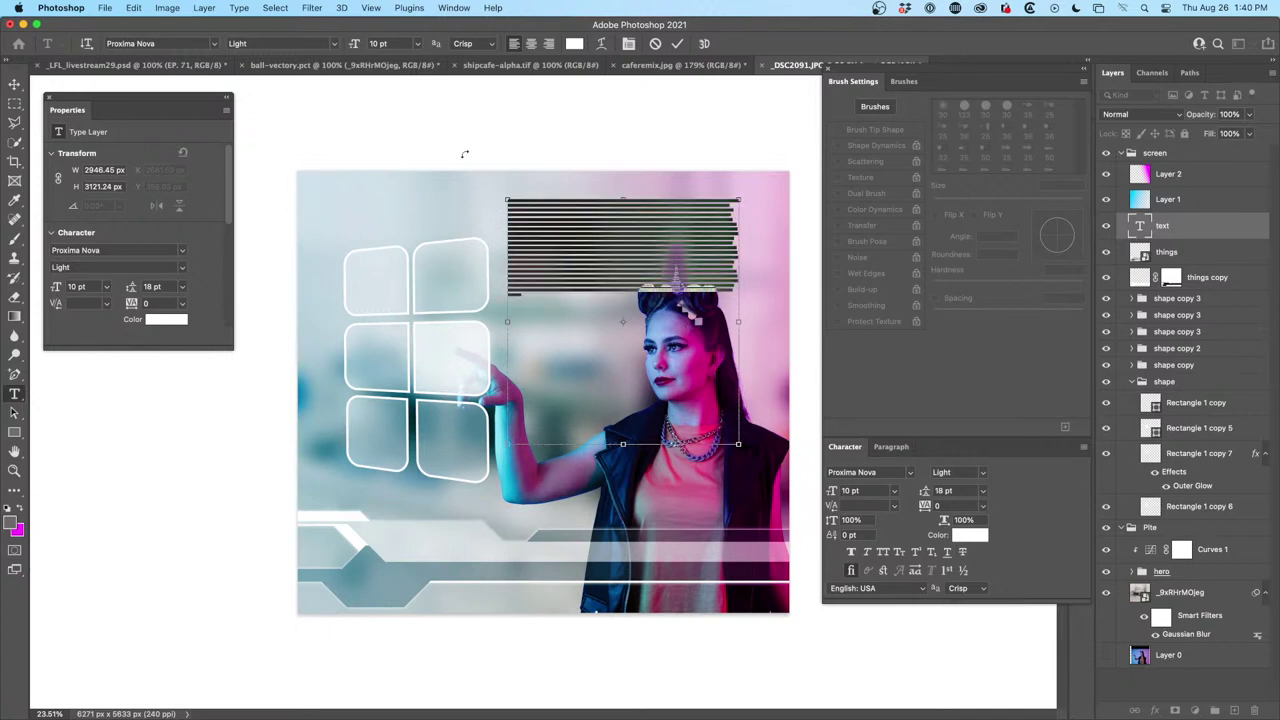
{"action": "left_click", "coordinate": [532, 297]}
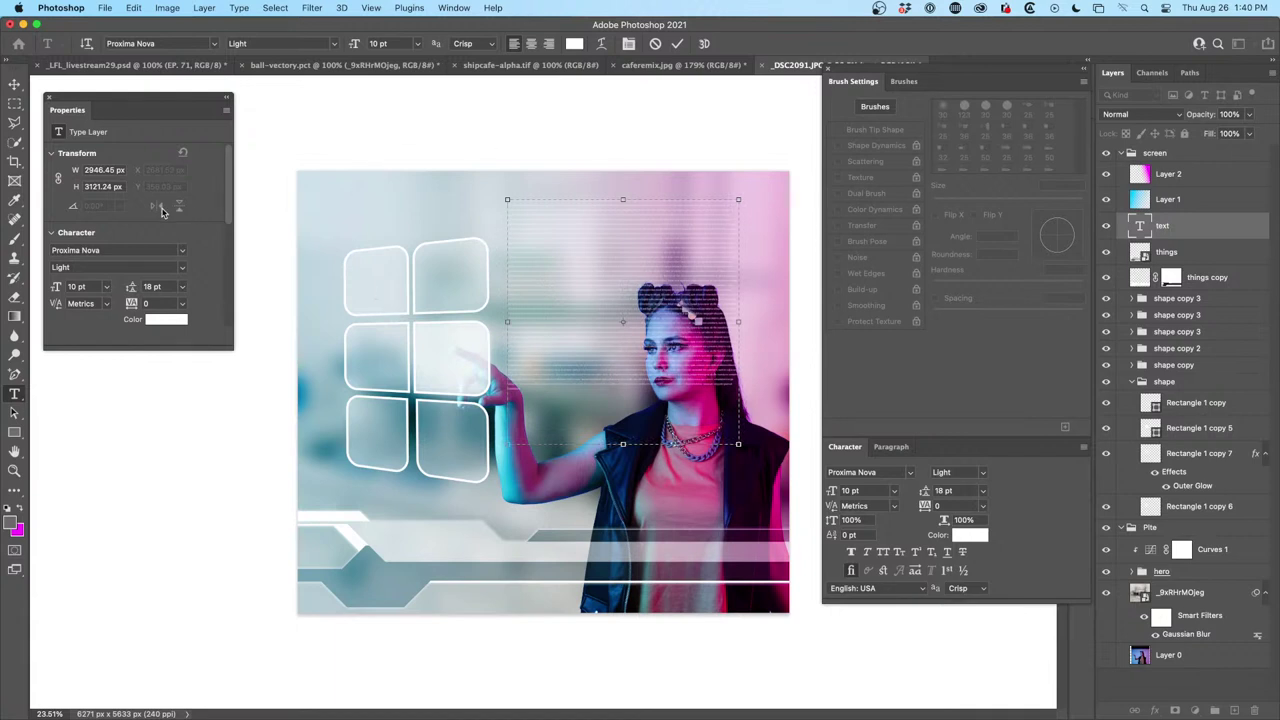
{"action": "left_click", "coordinate": [14, 84]}
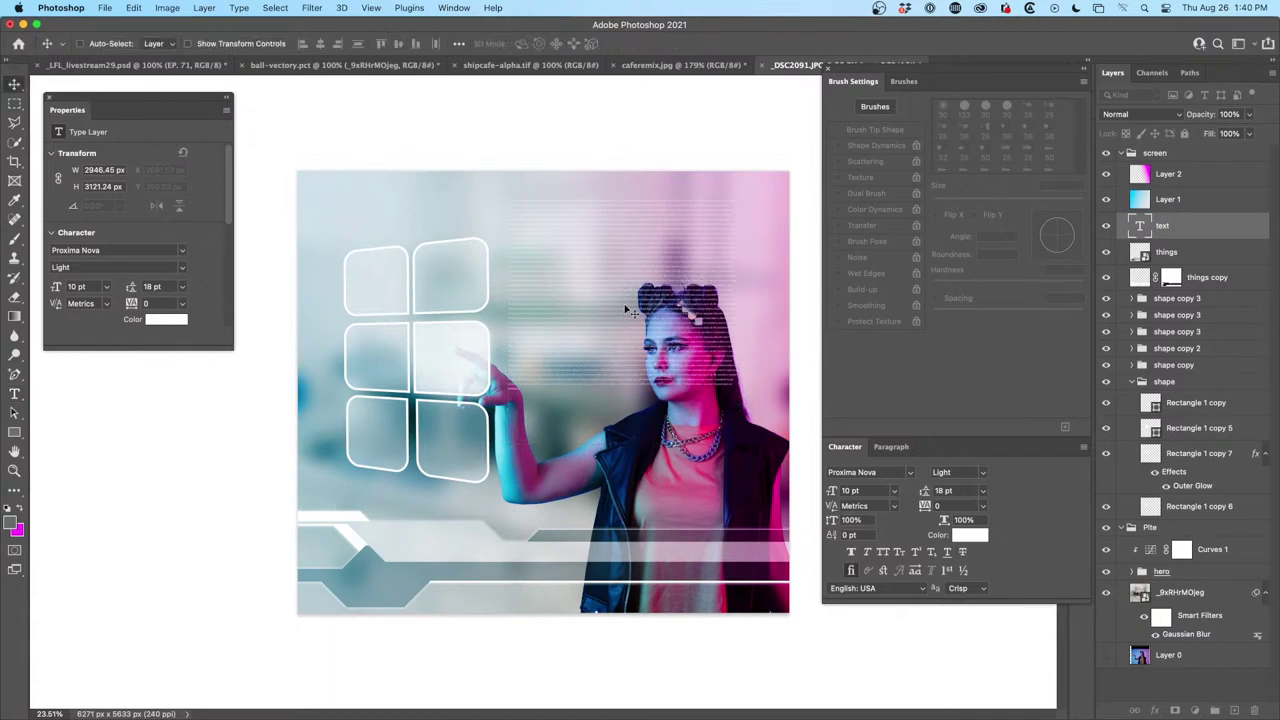
{"action": "key", "text": "super+t"}
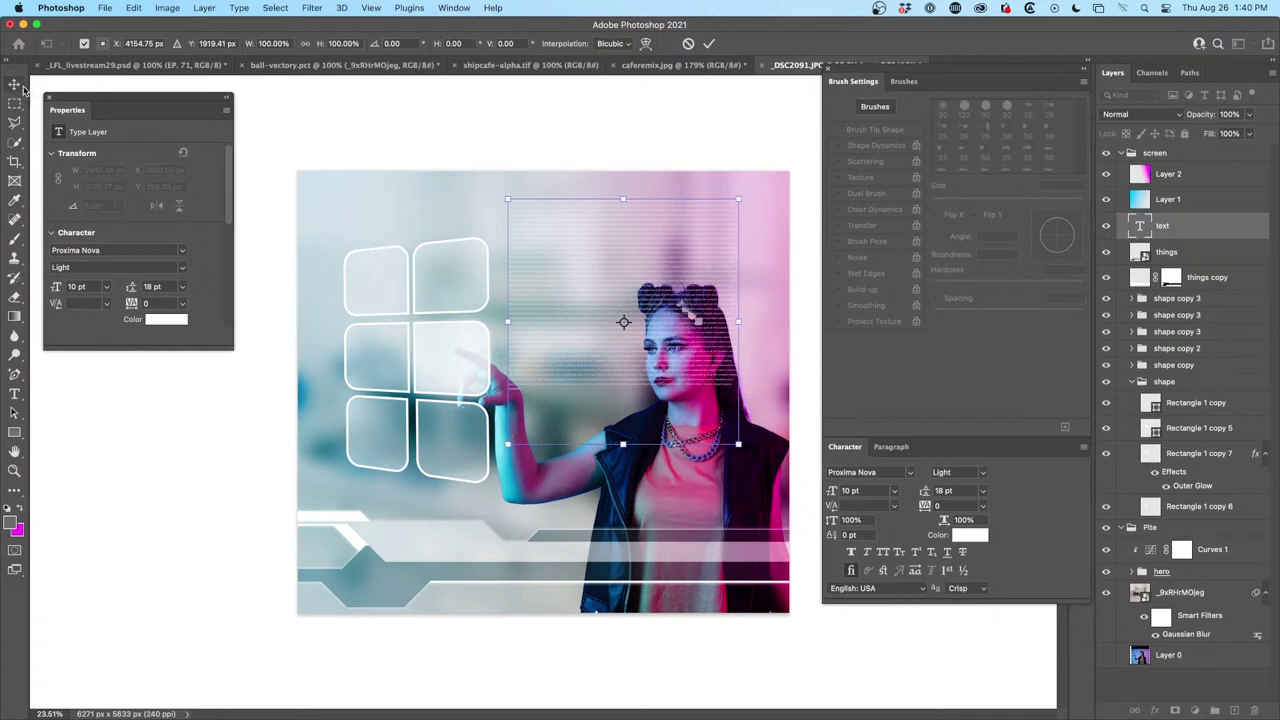
{"action": "key", "text": "Return"}
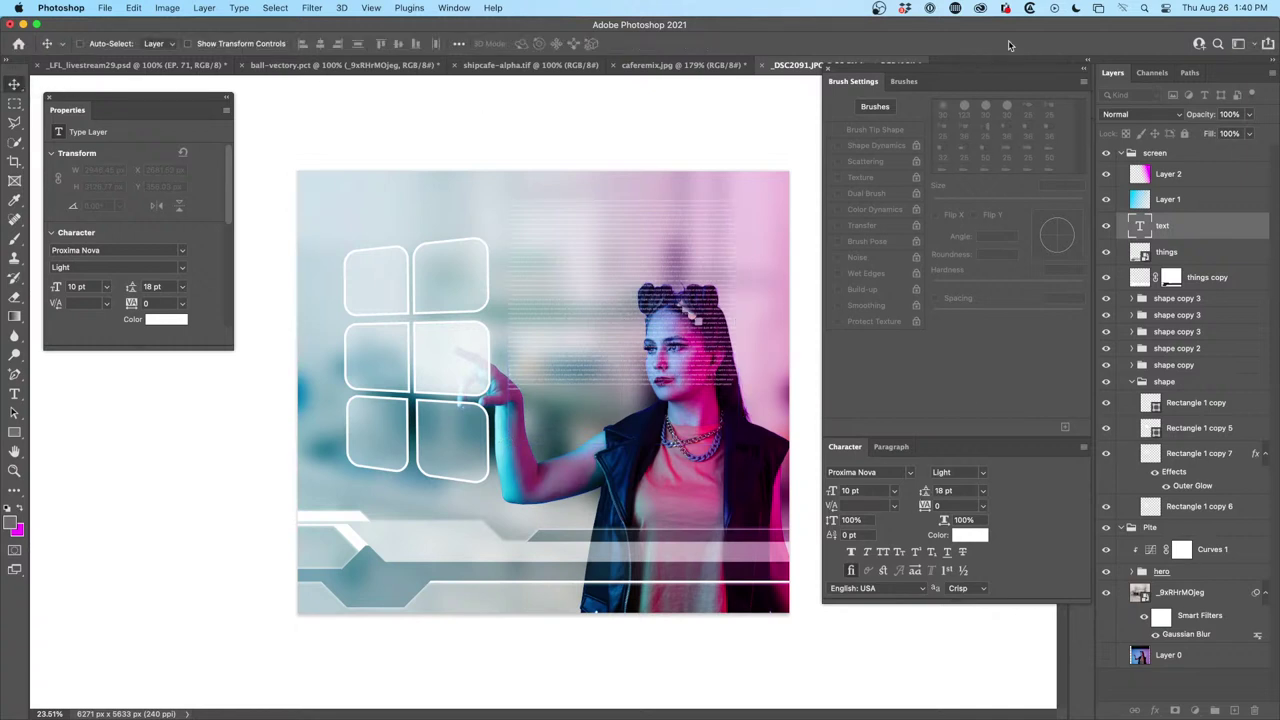
Create a new library named TECH and add the text layer with its colors and character style to it
{"action": "mouse_move", "coordinate": [965, 67]}
{"action": "left_mouse_down"}
{"action": "mouse_move", "coordinate": [955, 150]}
{"action": "mouse_move", "coordinate": [942, 72]}
{"action": "left_mouse_up"}
{"action": "left_click", "coordinate": [1081, 78]}
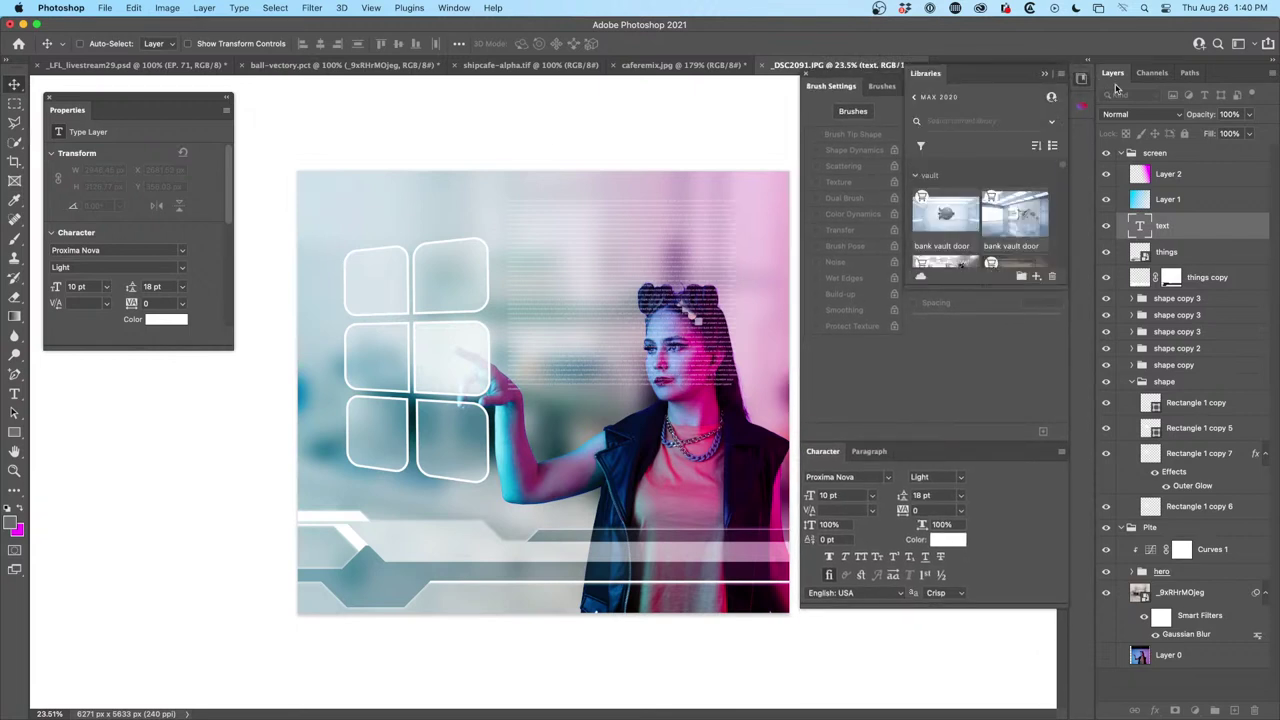
{"action": "left_click_drag", "start_coordinate": [1062, 288], "coordinate": [1062, 706]}
{"action": "left_click", "coordinate": [1062, 74]}
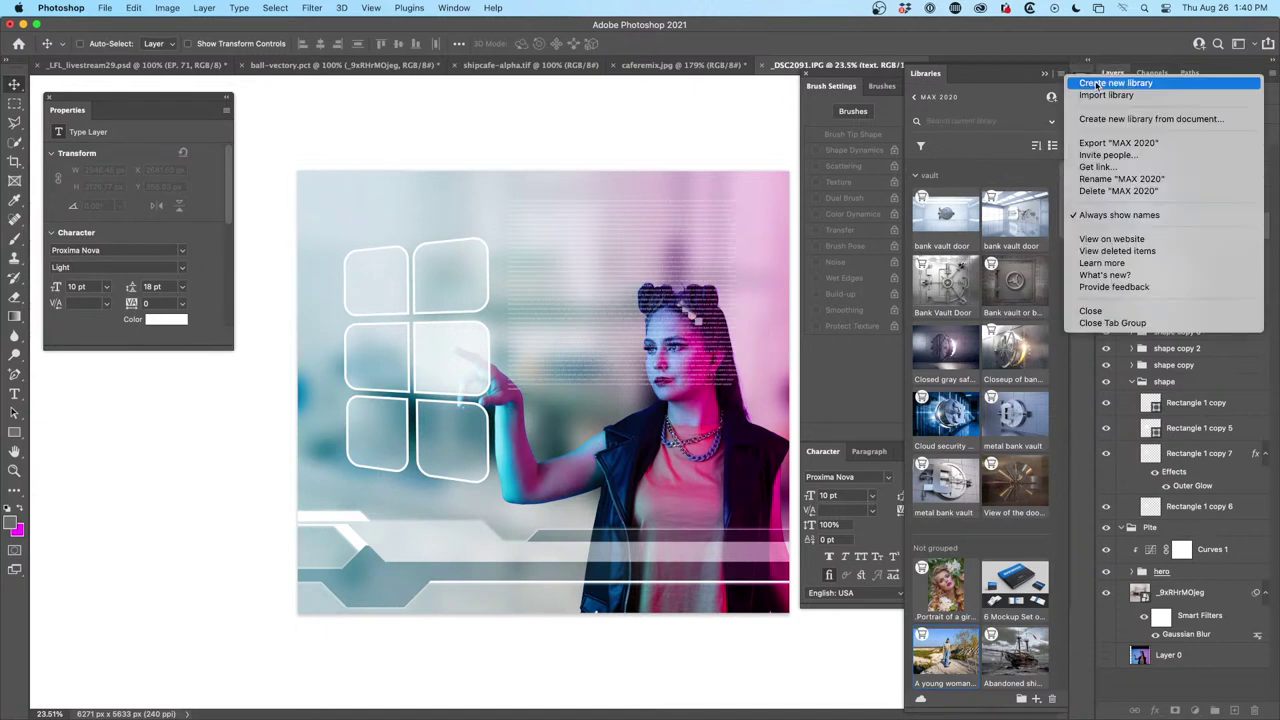
{"action": "left_click", "coordinate": [1147, 97]}
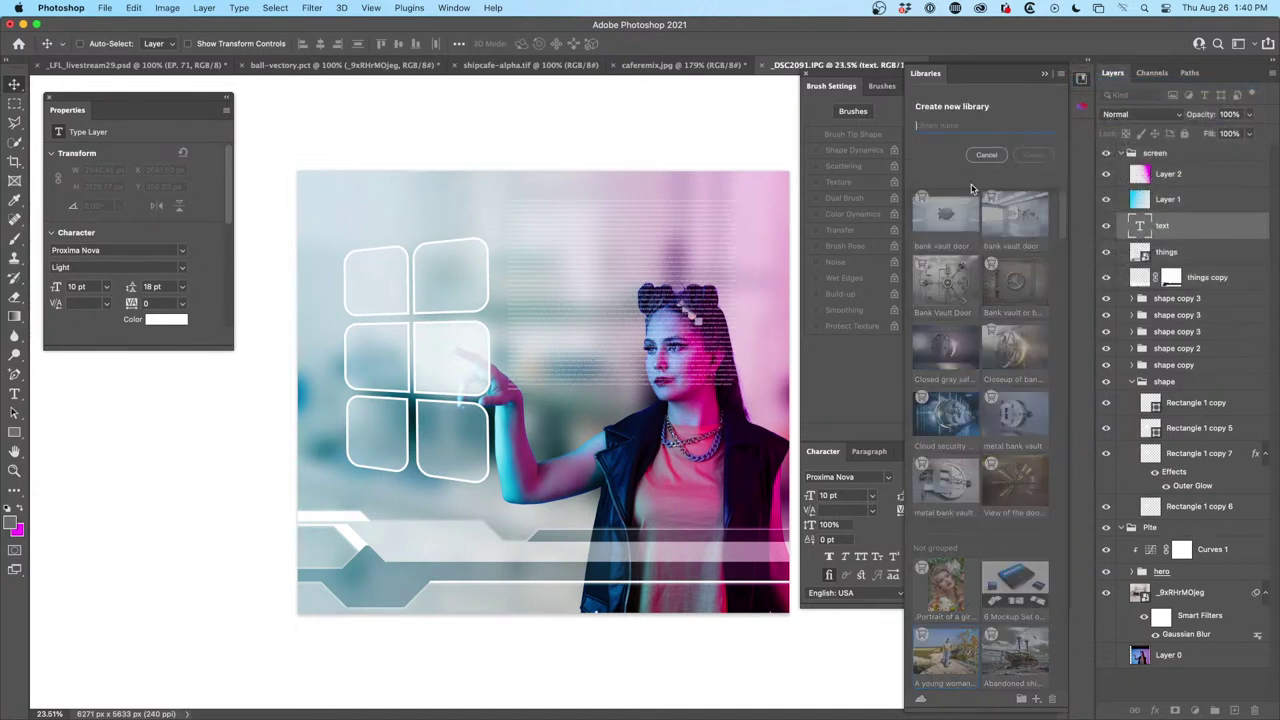
{"action": "type", "text": "le"}
{"action": "left_click", "coordinate": [1031, 157]}
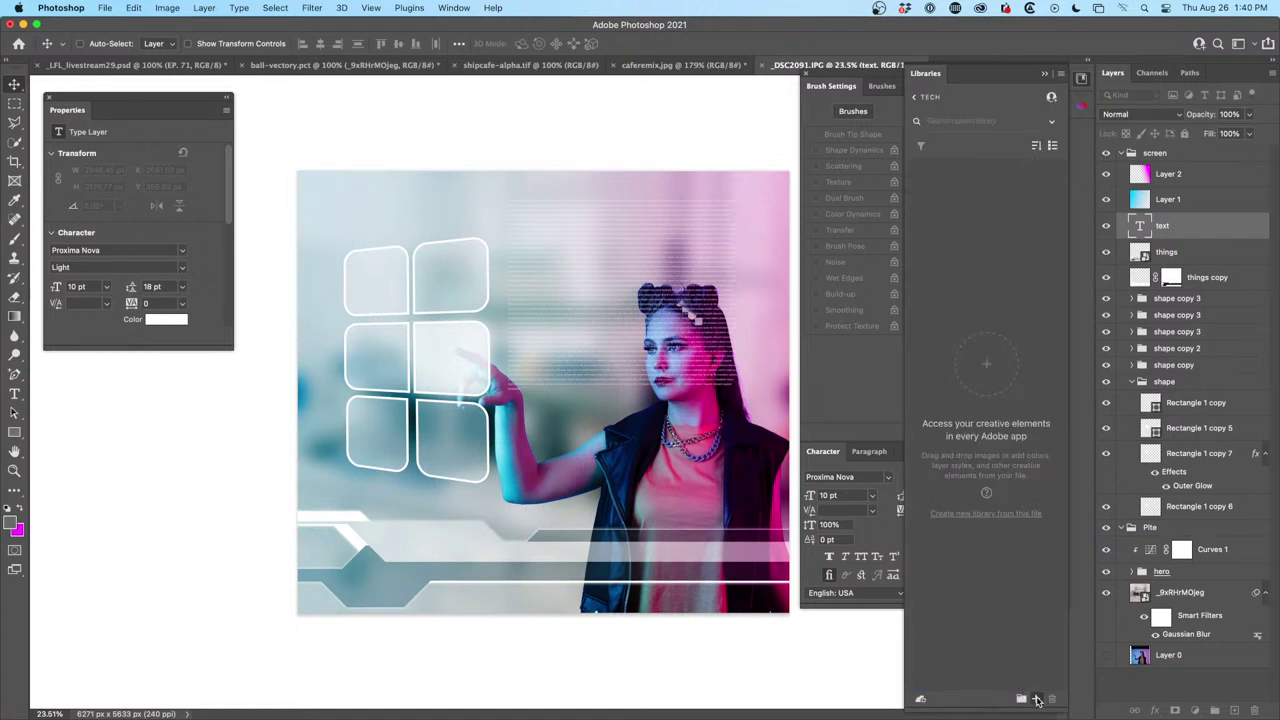
{"action": "left_click", "coordinate": [1036, 698]}
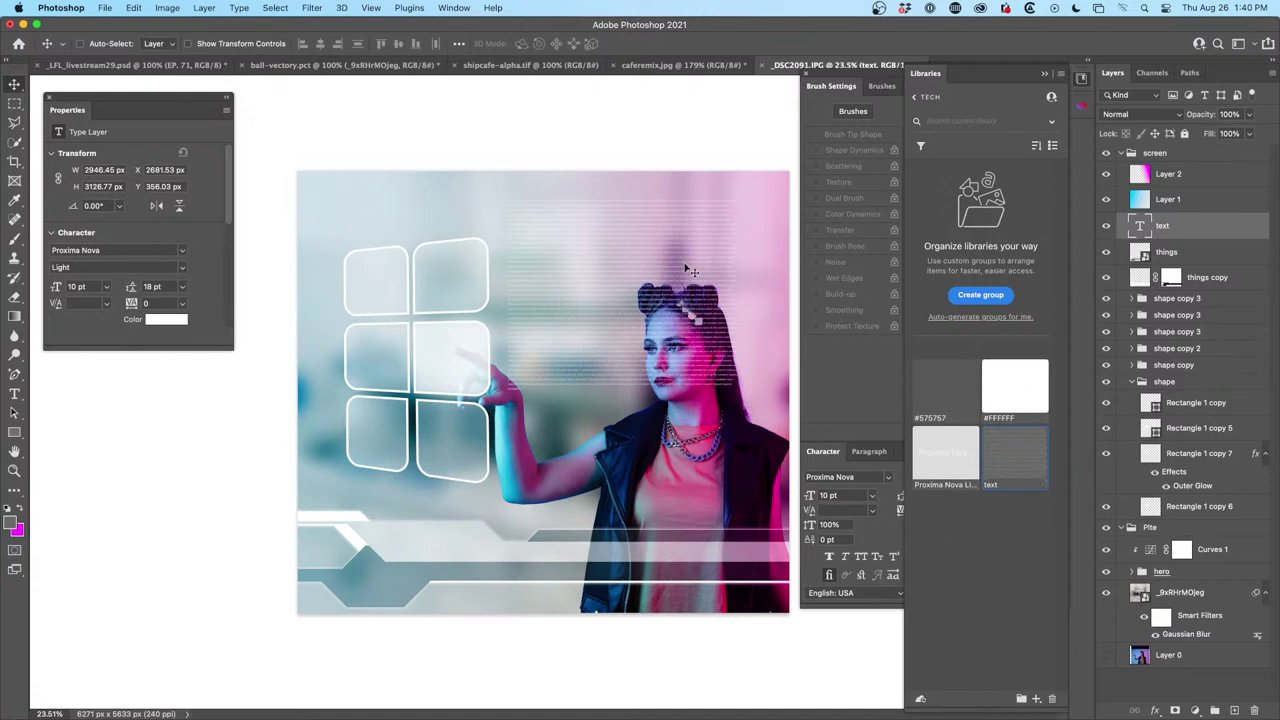
Scale the text to about 1058 by 1478 px in the image's upper-right corner and set its blend mode to Pin Light
{"action": "key", "text": "super+t"}
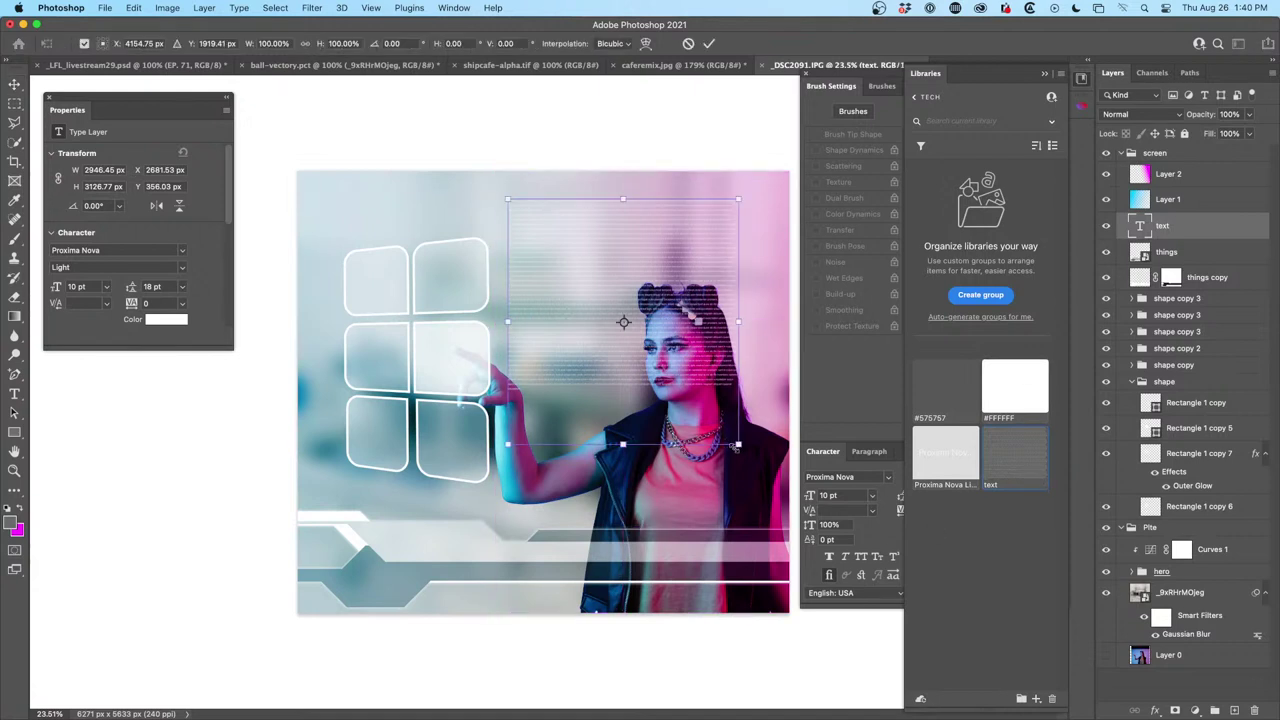
{"action": "left_click_drag", "start_coordinate": [738, 444], "coordinate": [754, 236]}
{"action": "key", "text": "Return"}
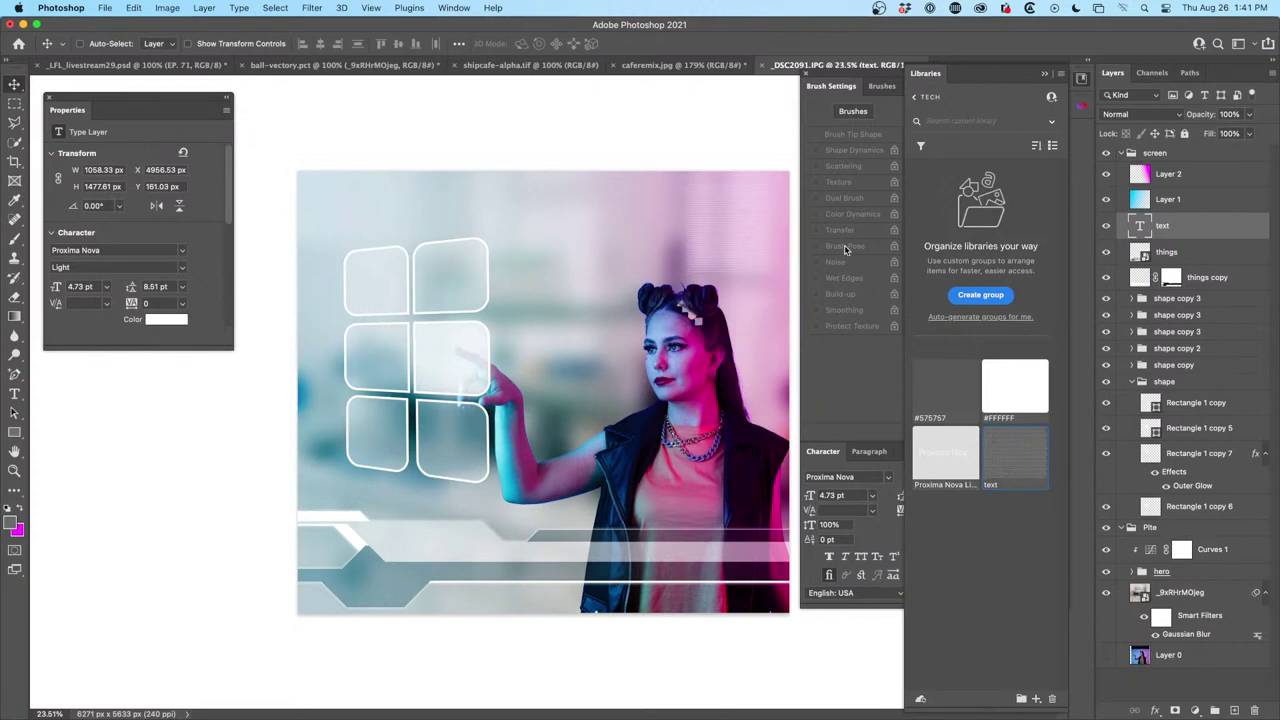
{"action": "left_click", "coordinate": [1147, 118]}
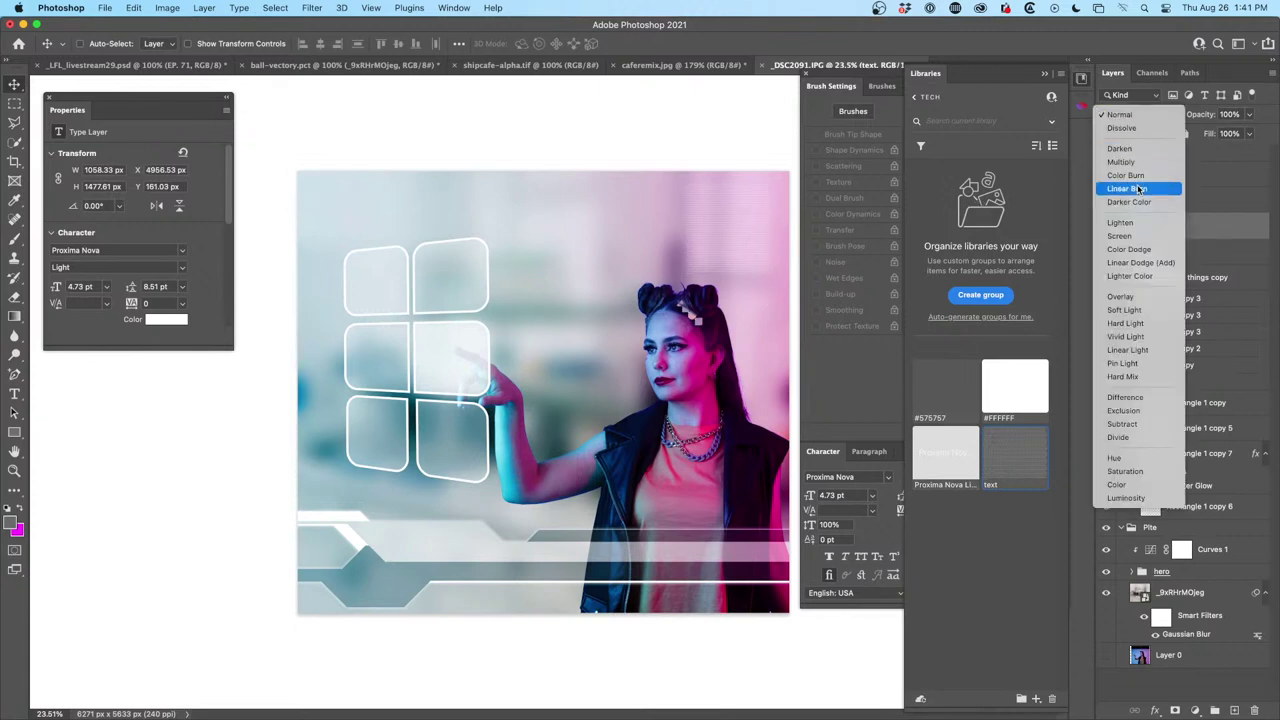
{"action": "left_click", "coordinate": [1161, 368]}
Duplicate the text layer and place the copy over the upper-right rounded tile of the virtual screen
{"action": "left_click_drag", "start_coordinate": [712, 220], "coordinate": [386, 260]}
{"action": "scroll", "coordinate": [407, 345], "scroll_direction": "up", "scroll_amount": 3}
{"action": "left_click_drag", "start_coordinate": [337, 189], "coordinate": [506, 203]}
{"action": "key", "text": "super+t"}
{"action": "right_click", "coordinate": [524, 165]}
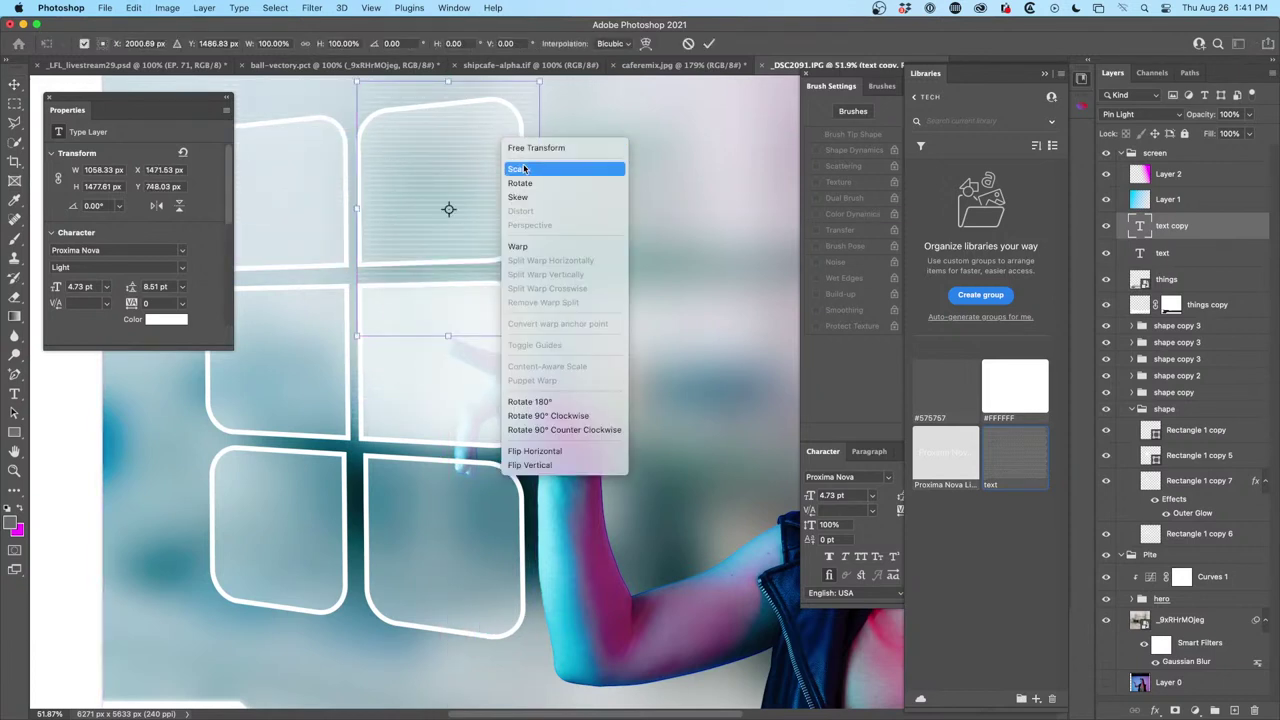
{"action": "left_click", "coordinate": [551, 249]}
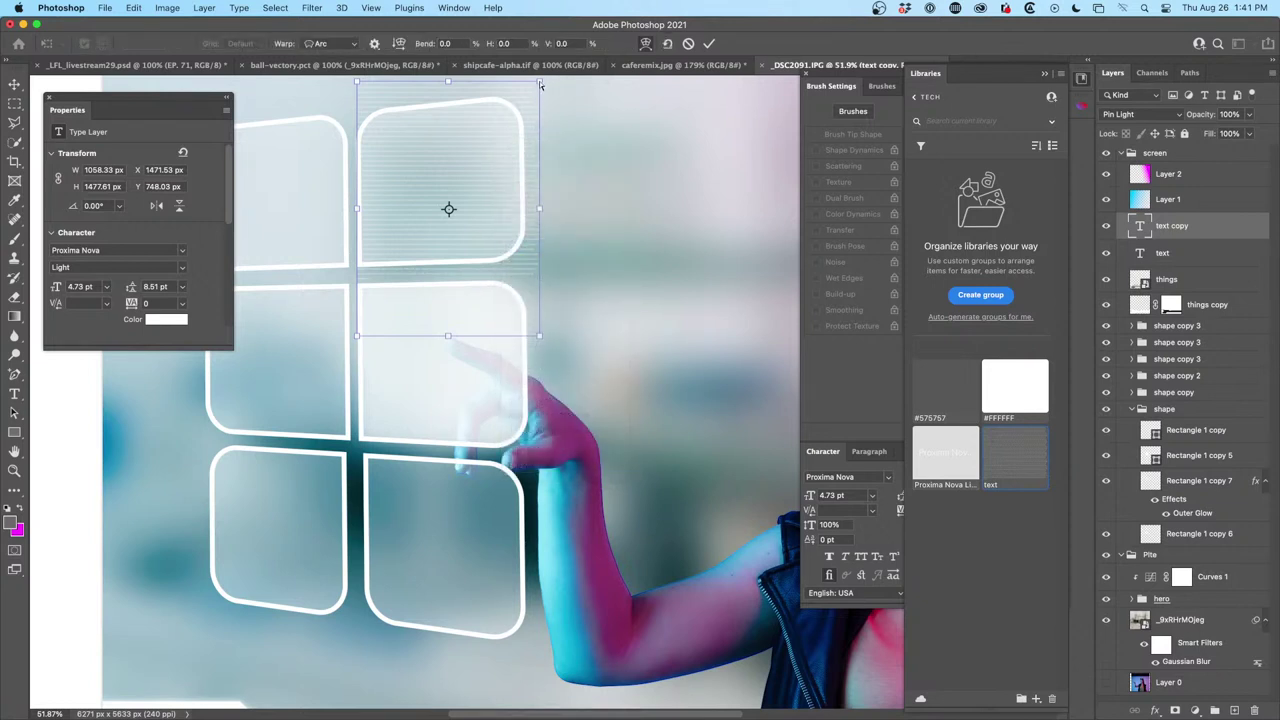
{"action": "right_click", "coordinate": [491, 154]}
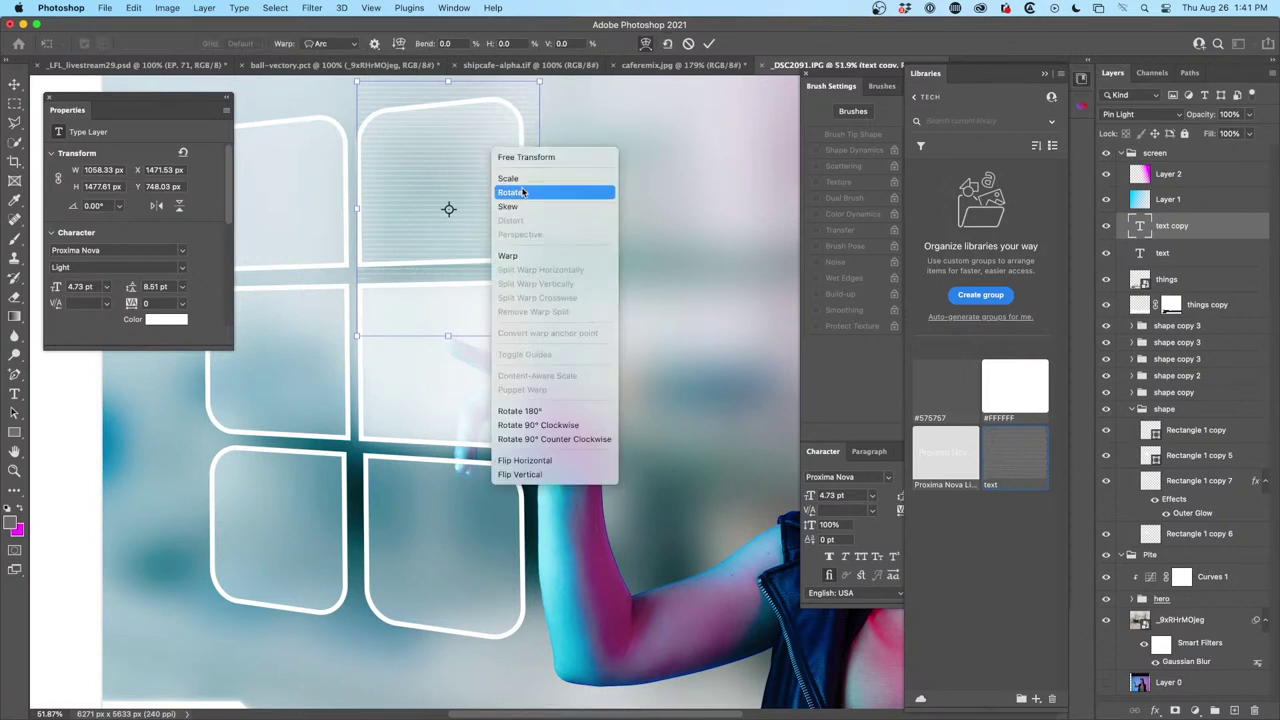
{"action": "left_click", "coordinate": [690, 217]}
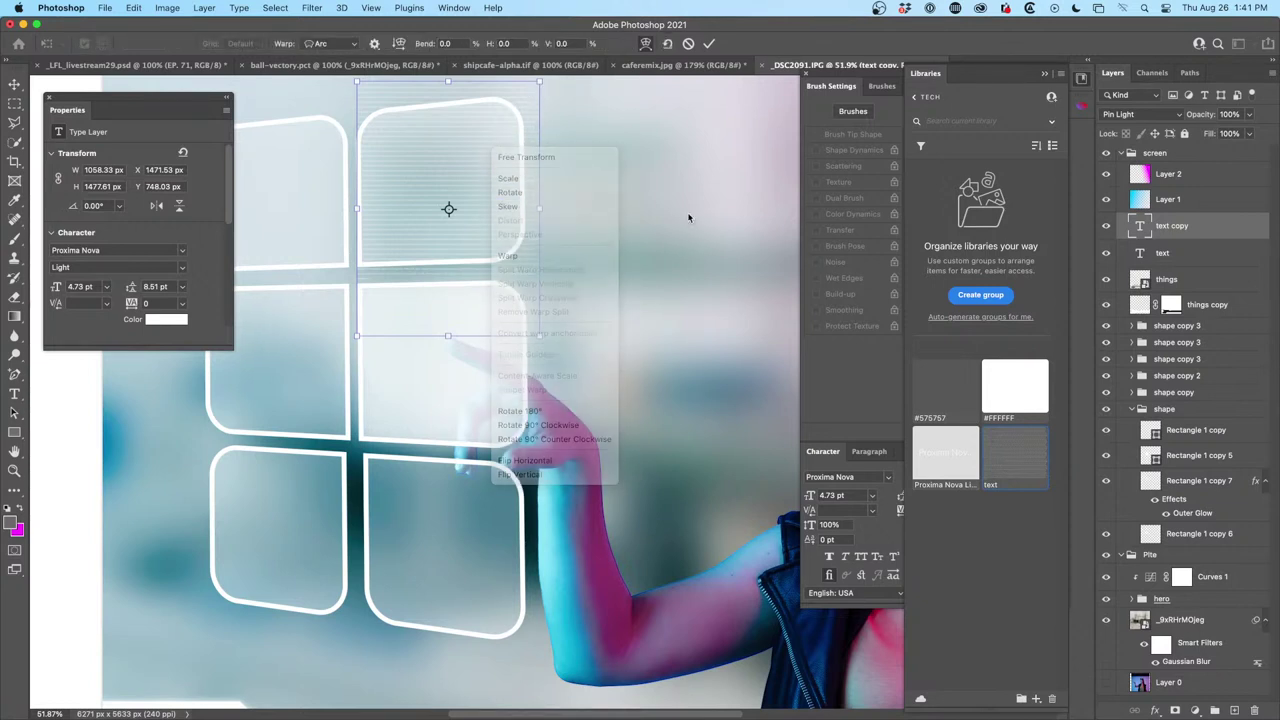
Rasterize the text copy layer and distort its corners to fit inside the upper-right tile, about 806 by 876 px
{"action": "right_click", "coordinate": [1184, 225]}
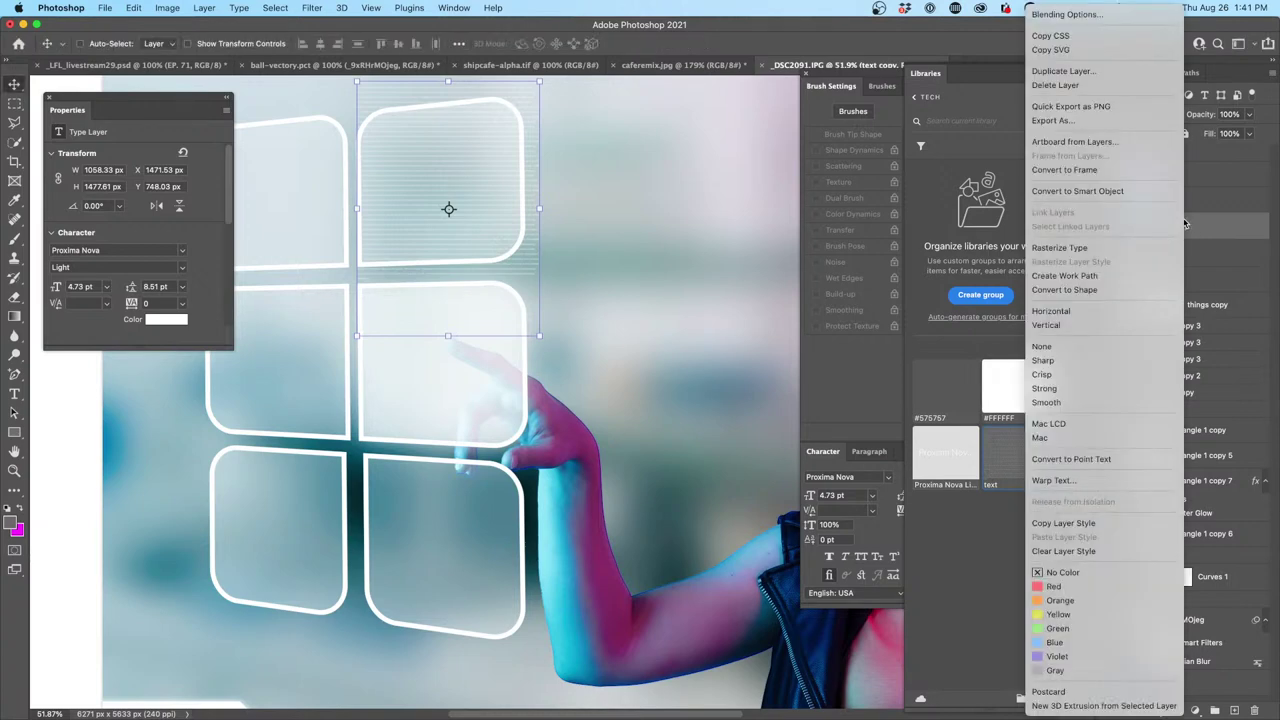
{"action": "left_click", "coordinate": [1080, 248]}
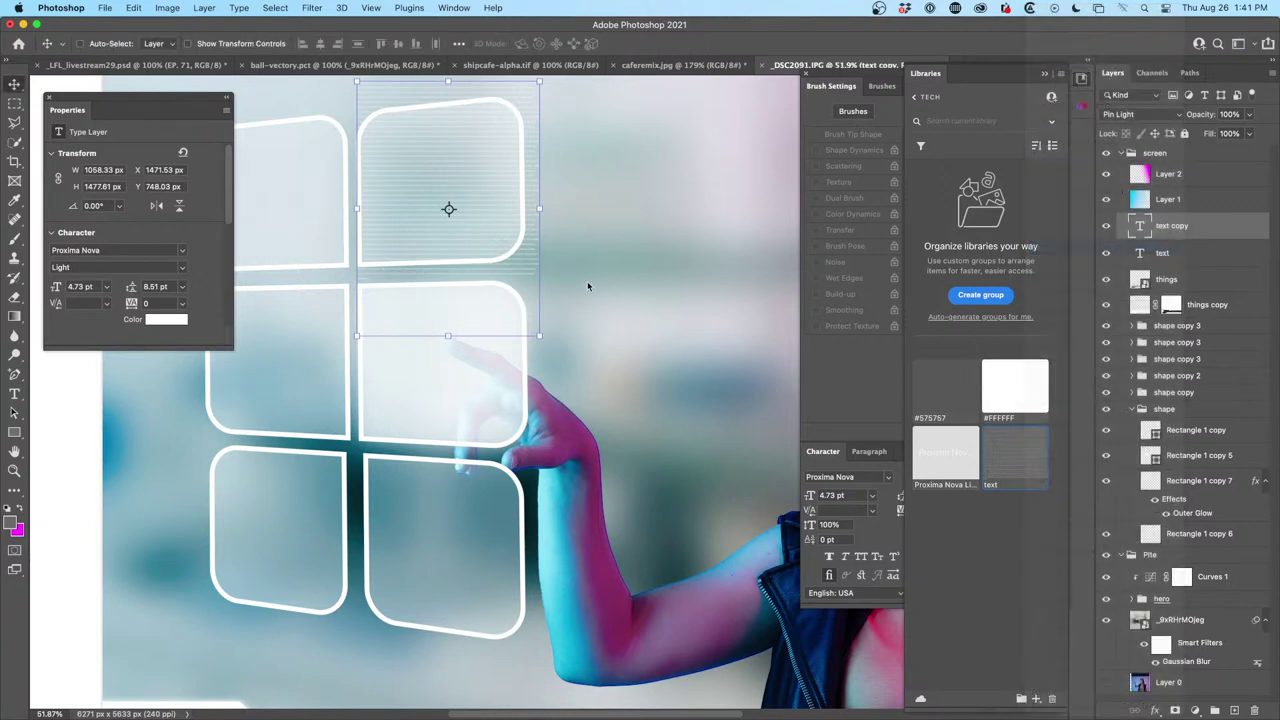
{"action": "key", "text": "super+t"}
{"action": "right_click", "coordinate": [496, 193]}
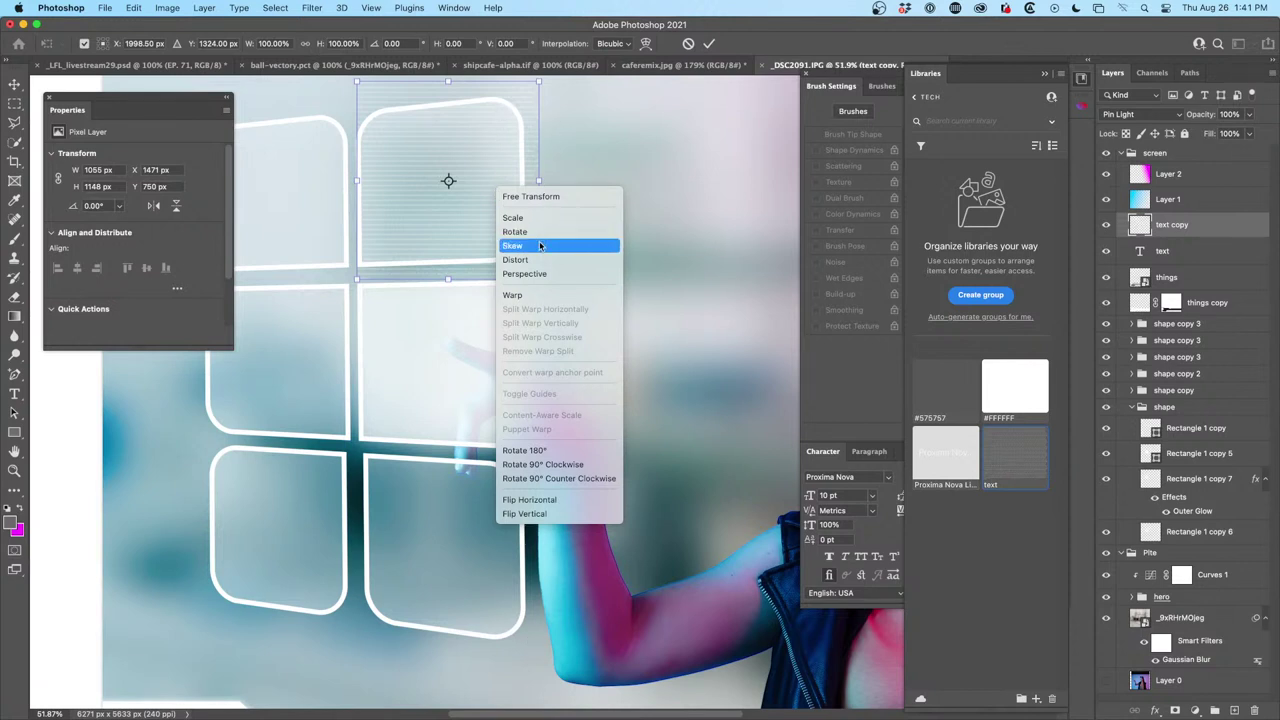
{"action": "left_click", "coordinate": [575, 249]}
{"action": "left_click_drag", "start_coordinate": [535, 281], "coordinate": [507, 251]}
{"action": "left_click_drag", "start_coordinate": [352, 83], "coordinate": [514, 107]}
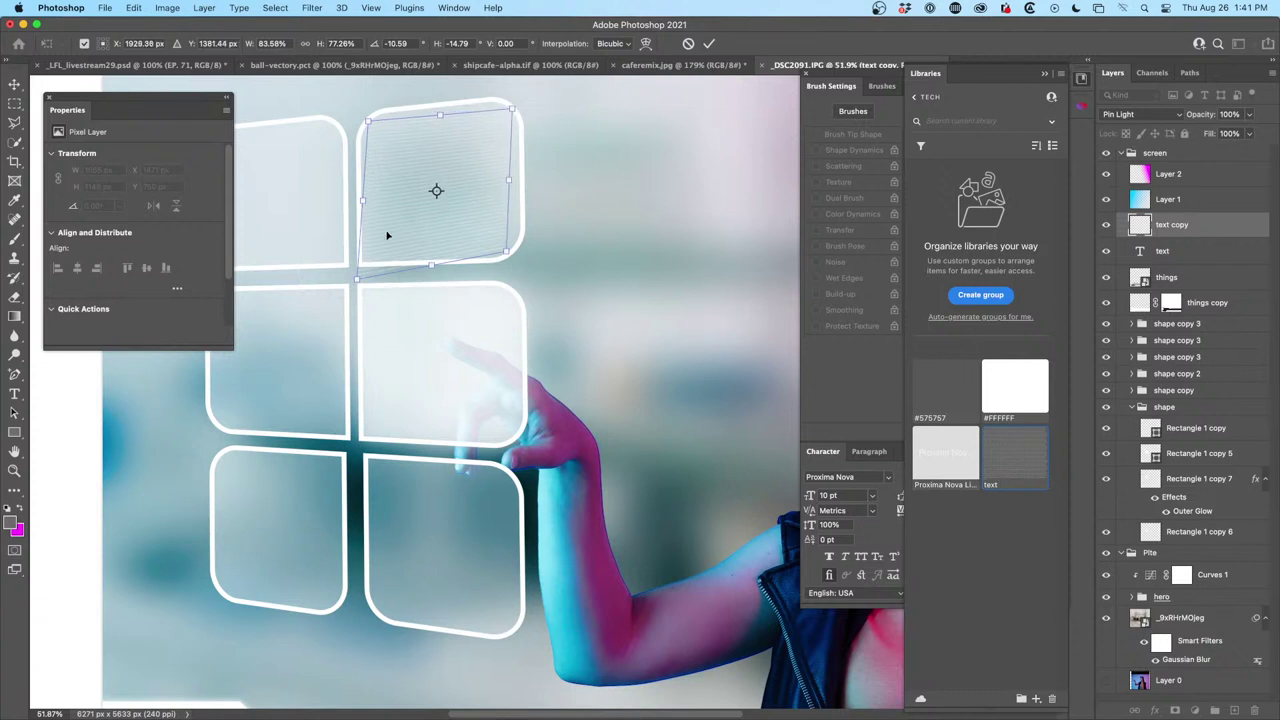
{"action": "left_click_drag", "start_coordinate": [356, 277], "coordinate": [366, 256]}
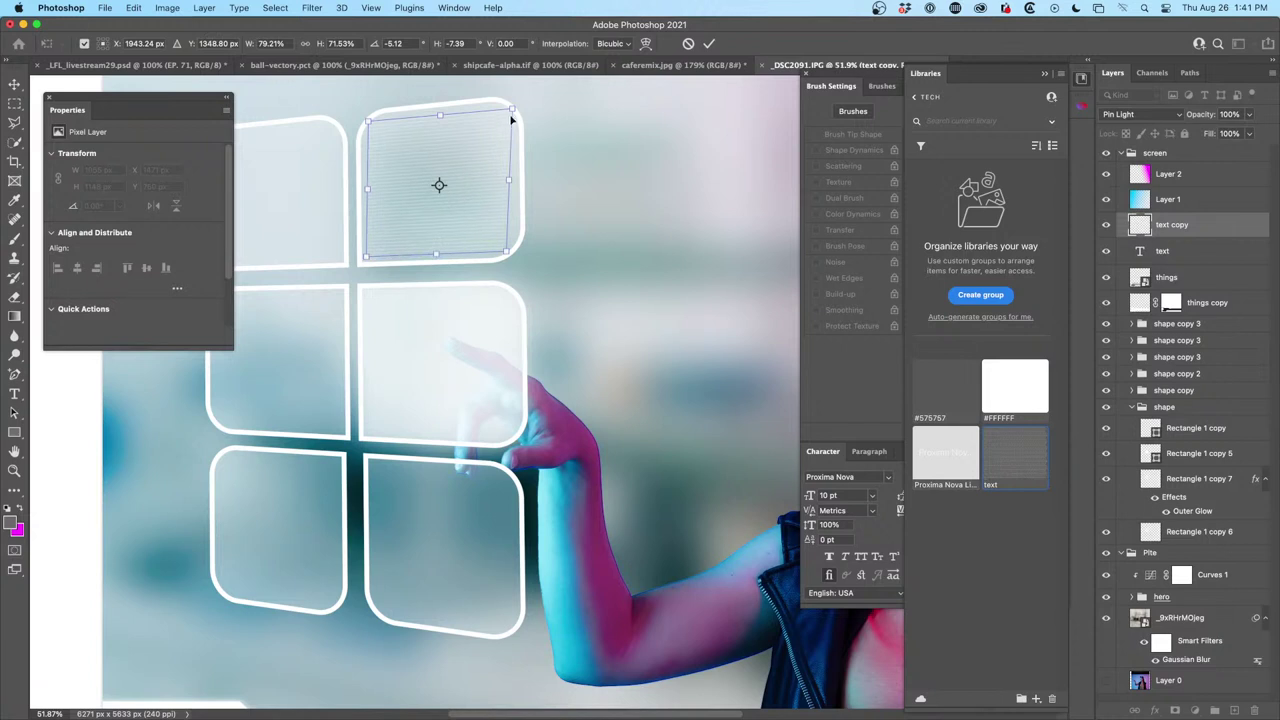
{"action": "left_click_drag", "start_coordinate": [514, 108], "coordinate": [503, 105]}
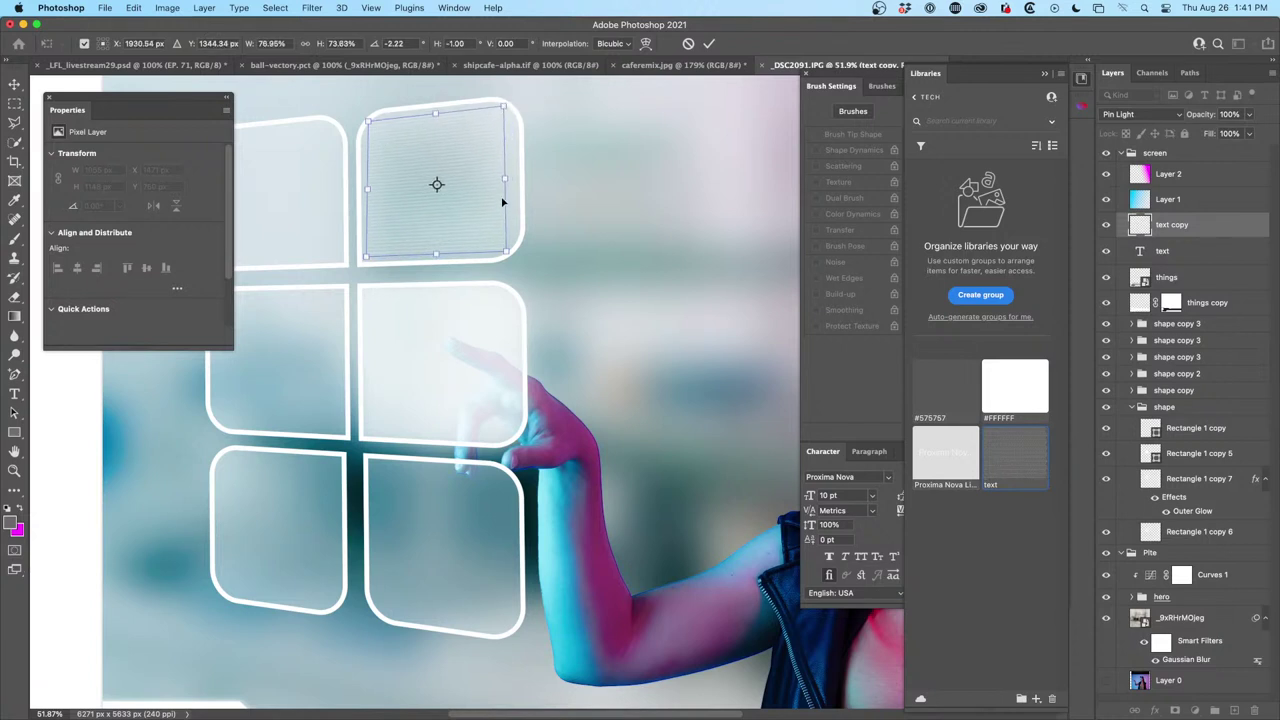
{"action": "left_click_drag", "start_coordinate": [506, 254], "coordinate": [506, 253]}
{"action": "key", "text": "Return"}
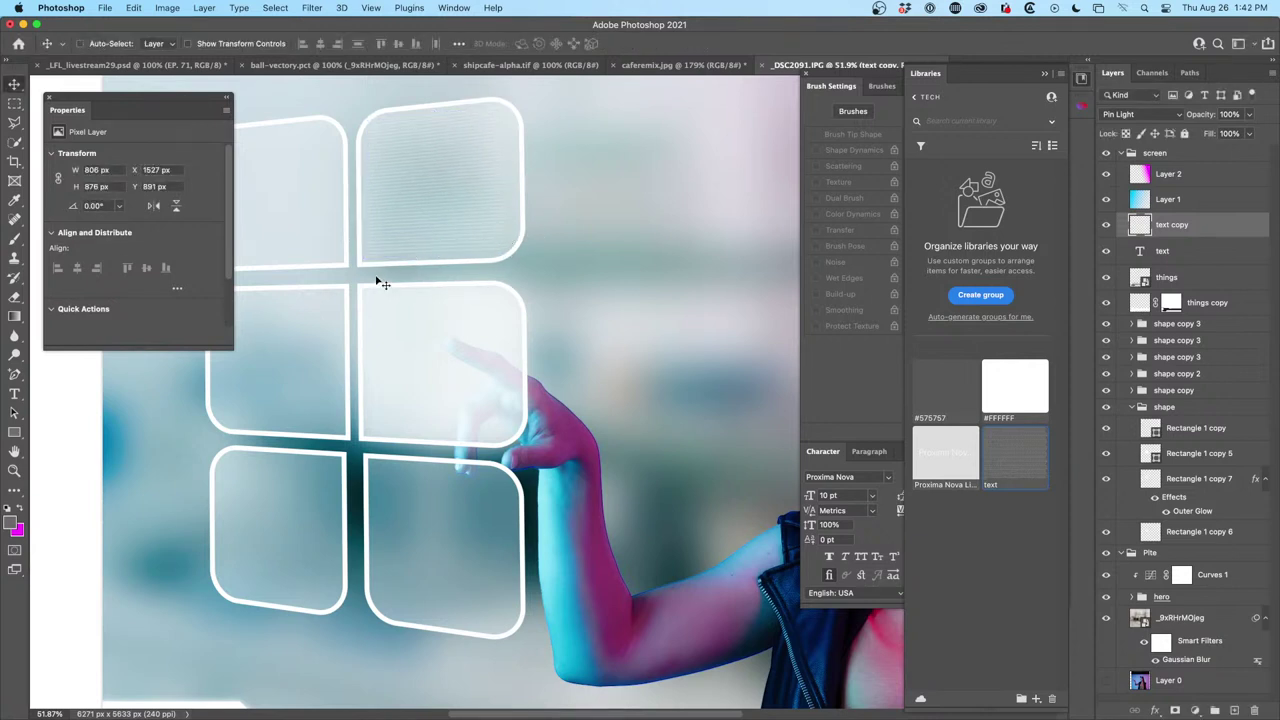
Place the text graphic from the TECH library over the tiles as a linked layer and commit the placement
{"action": "left_click_drag", "start_coordinate": [329, 200], "coordinate": [446, 251]}
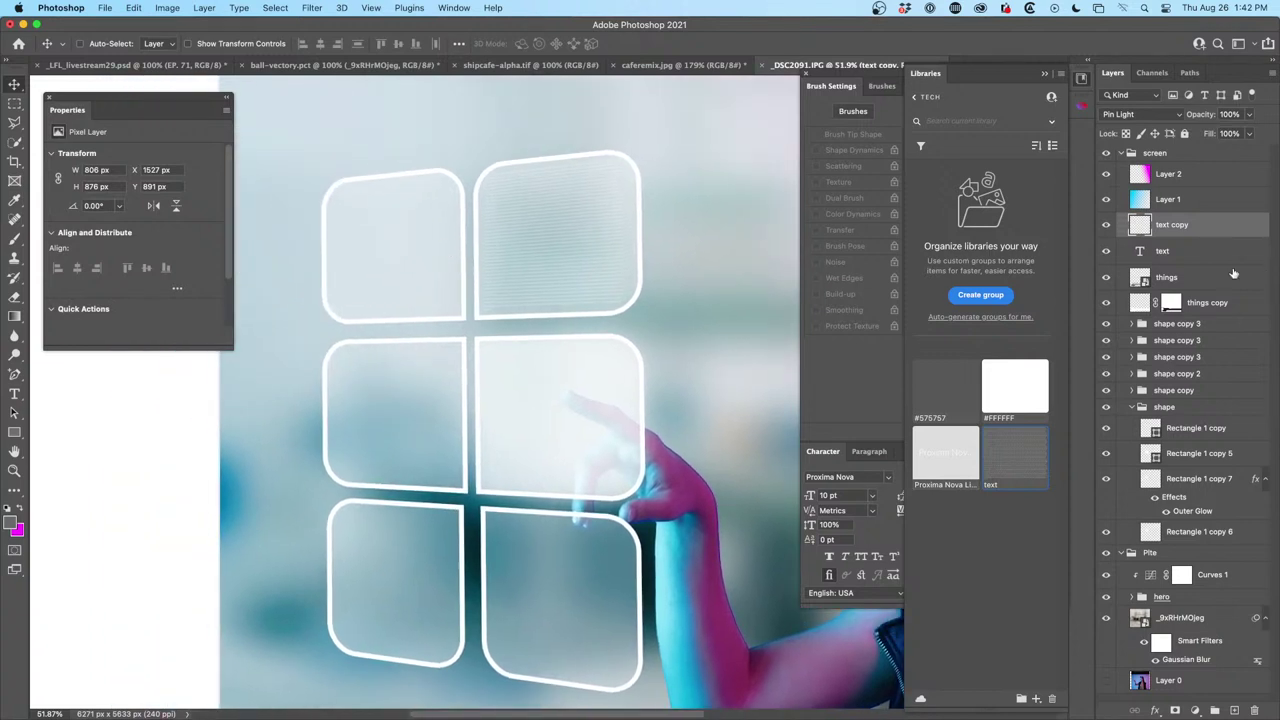
{"action": "left_click_drag", "start_coordinate": [1018, 442], "coordinate": [391, 278]}
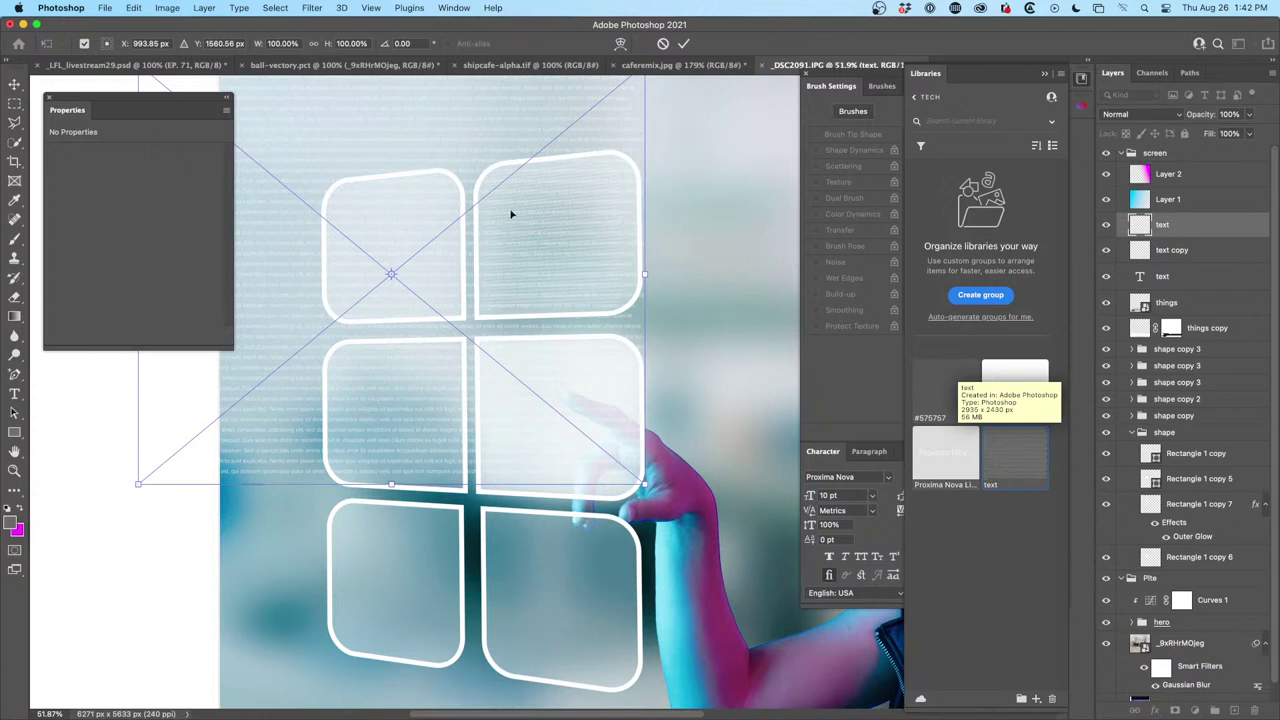
{"action": "left_click", "coordinate": [15, 393]}
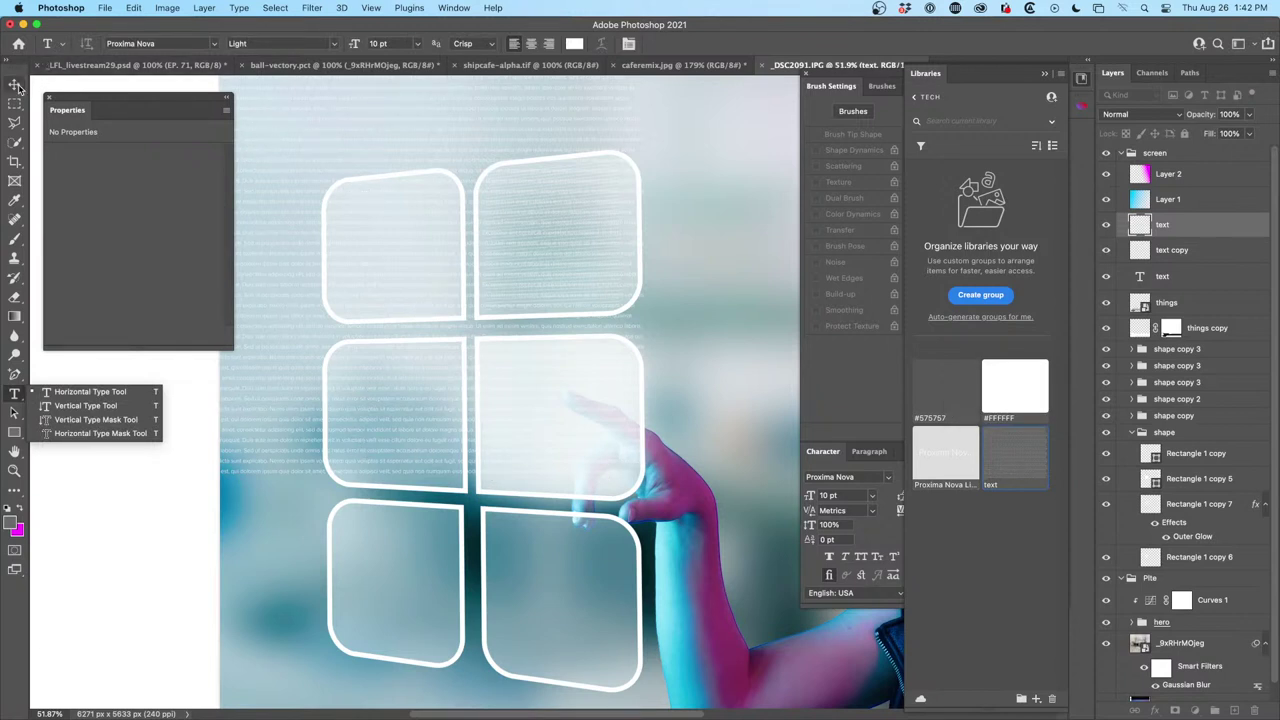
{"action": "key", "text": "v"}
{"action": "left_click", "coordinate": [516, 264]}
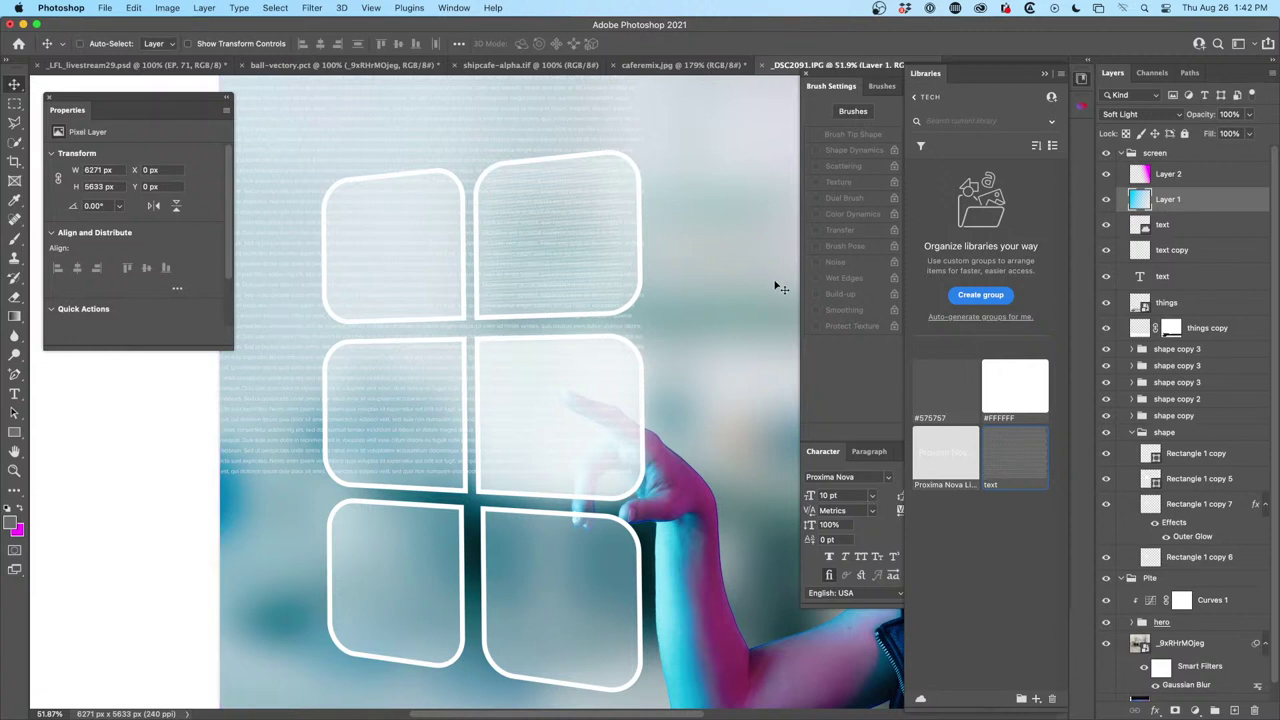
Select the placed text graphic's layer and move it across the six tiles to about X 74 px, Y 851 px
{"action": "left_click", "coordinate": [1106, 200]}
{"action": "left_click", "coordinate": [1106, 200]}
{"action": "left_click", "coordinate": [1152, 277]}
{"action": "left_click", "coordinate": [1160, 225]}
{"action": "left_click_drag", "start_coordinate": [587, 191], "coordinate": [676, 276]}
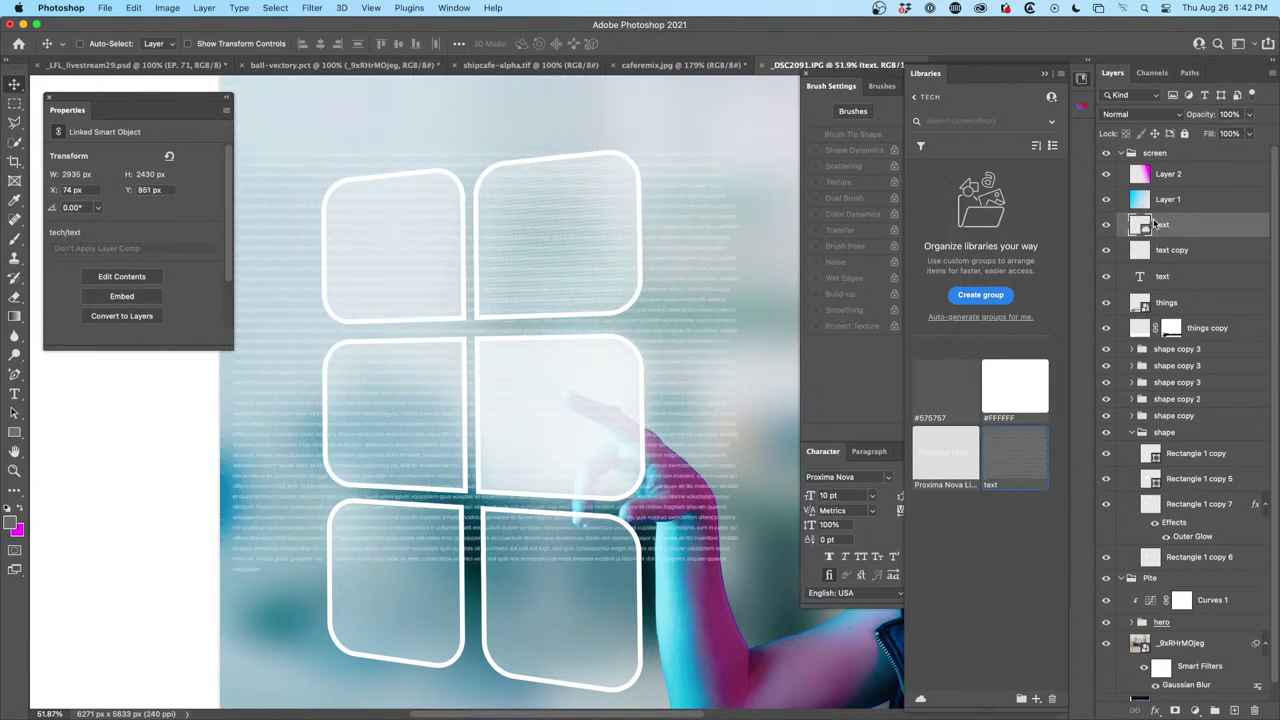
In the placed text graphic's contents, delete the lower half of the paragraph and copy the remaining Lorem Ipsum text
{"action": "right_click", "coordinate": [1153, 223]}
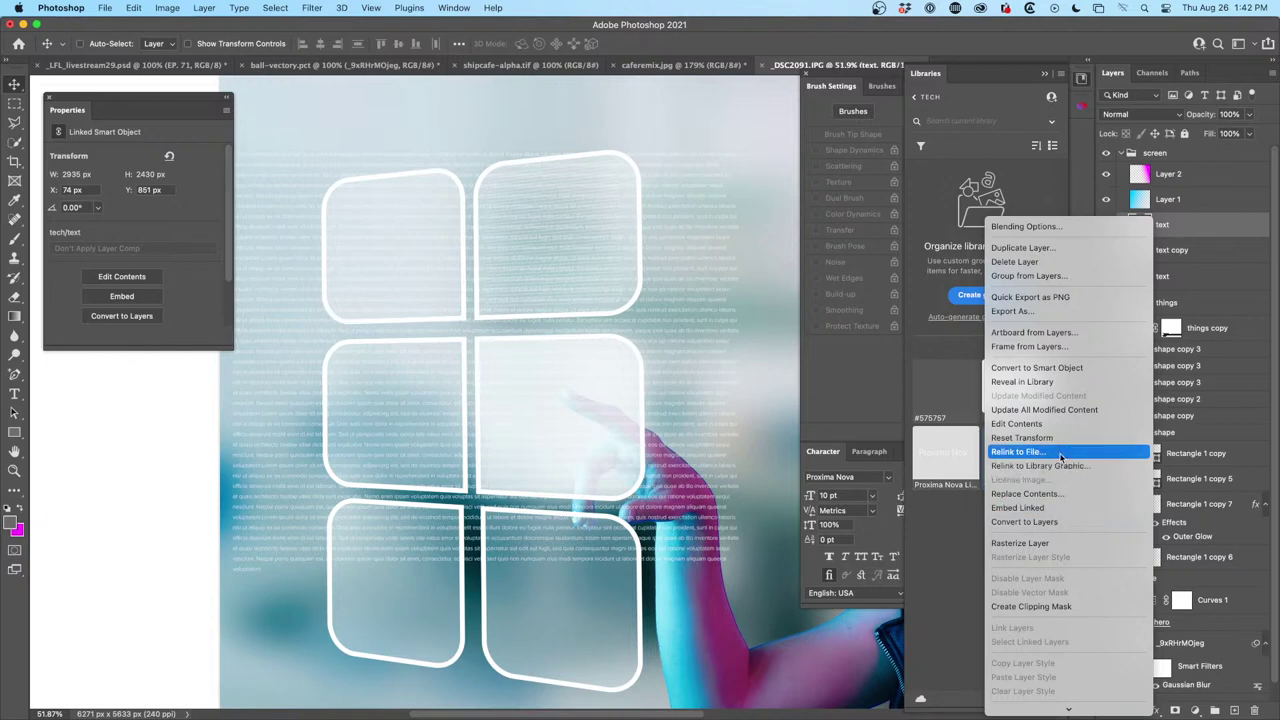
{"action": "left_click", "coordinate": [1066, 423]}
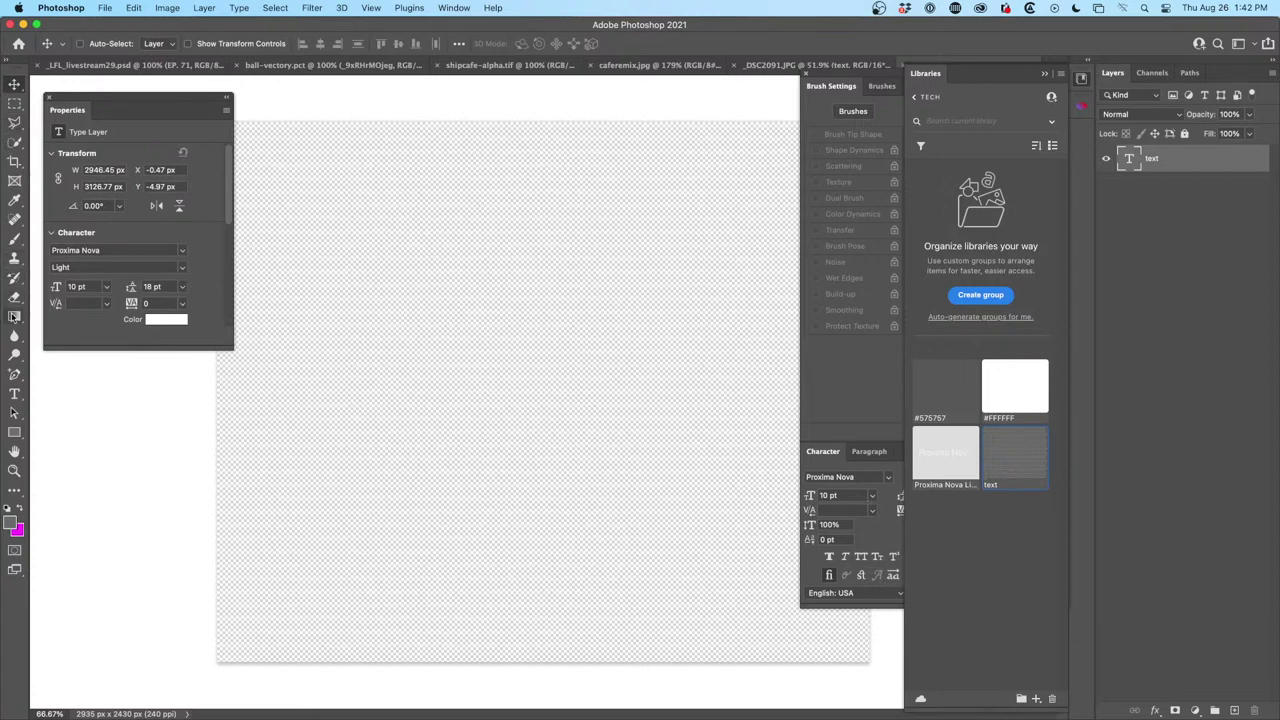
{"action": "left_click", "coordinate": [15, 391]}
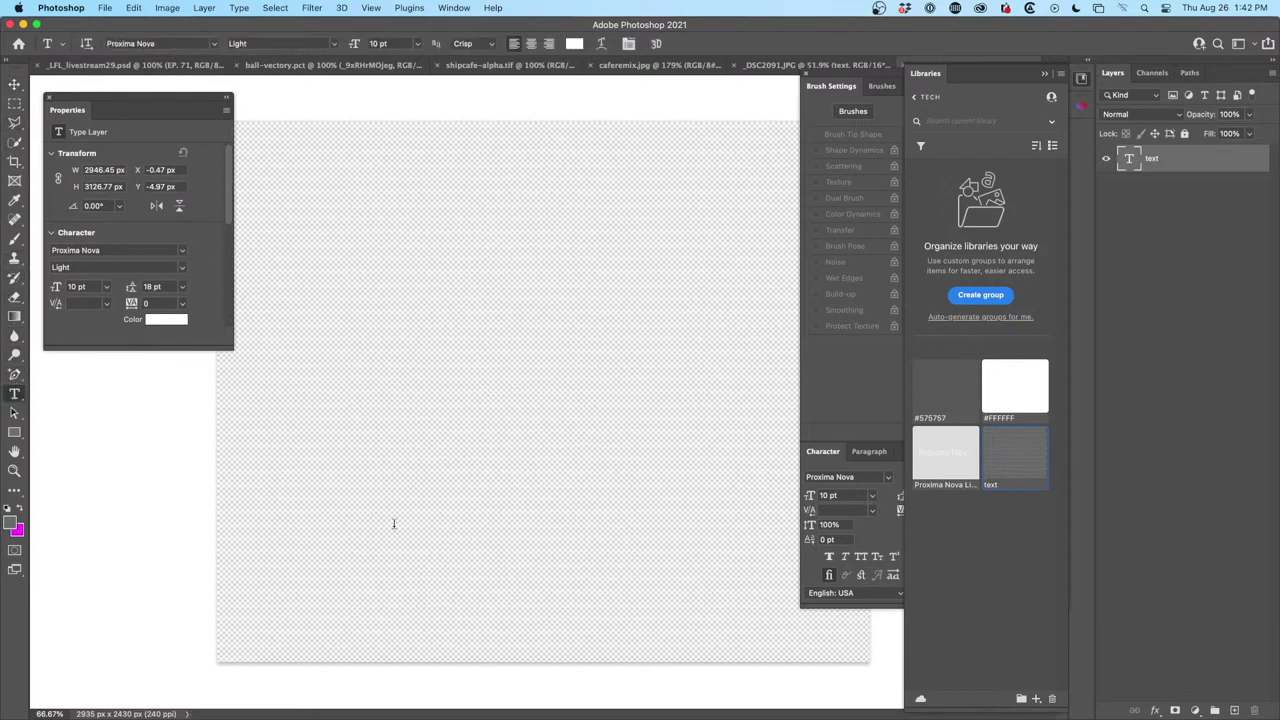
{"action": "left_click_drag", "start_coordinate": [242, 391], "coordinate": [781, 691]}
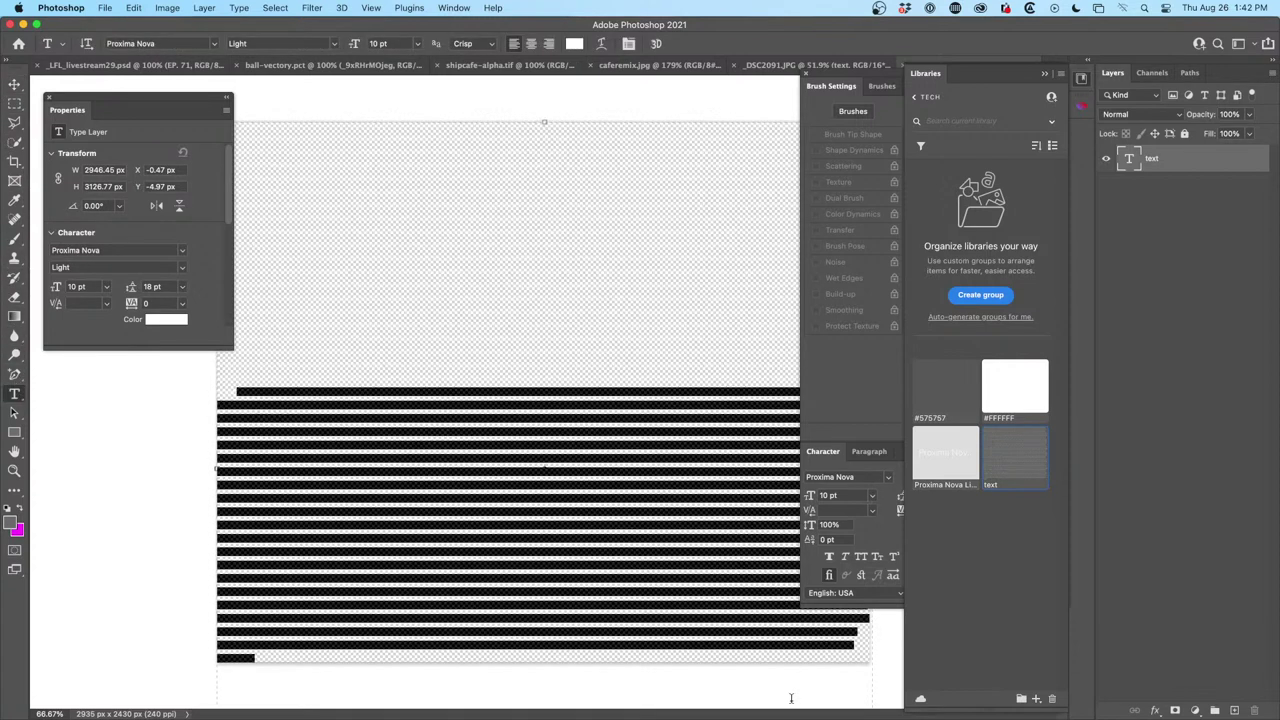
{"action": "key", "text": "BackSpace"}
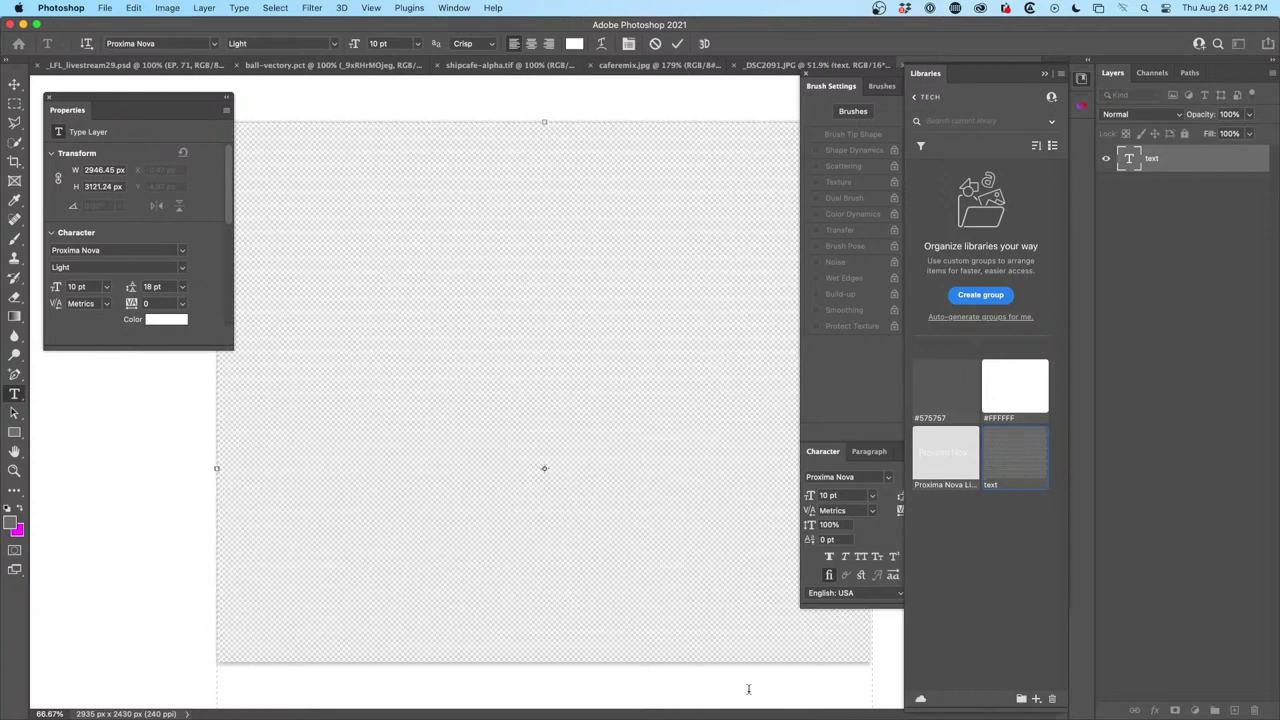
{"action": "key", "text": "super+z"}
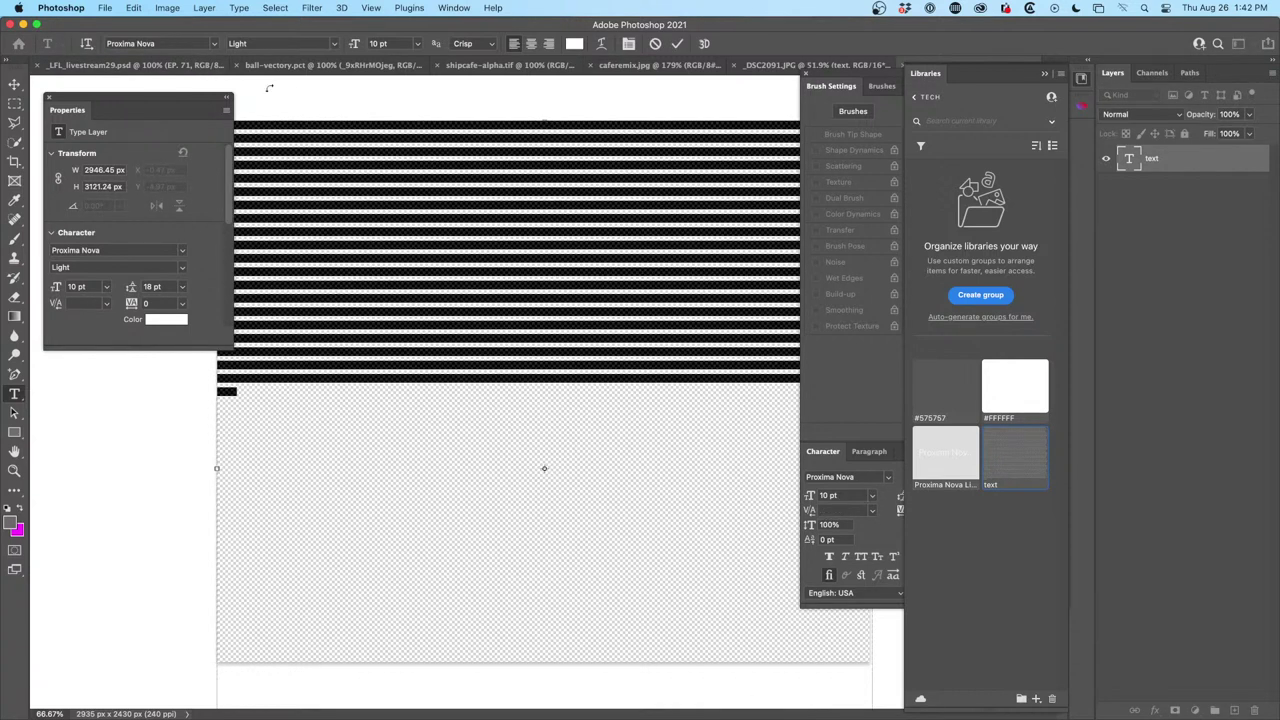
Close the text.psd document and return to the _DSC2091.JPG composite
{"action": "left_click", "coordinate": [650, 66]}
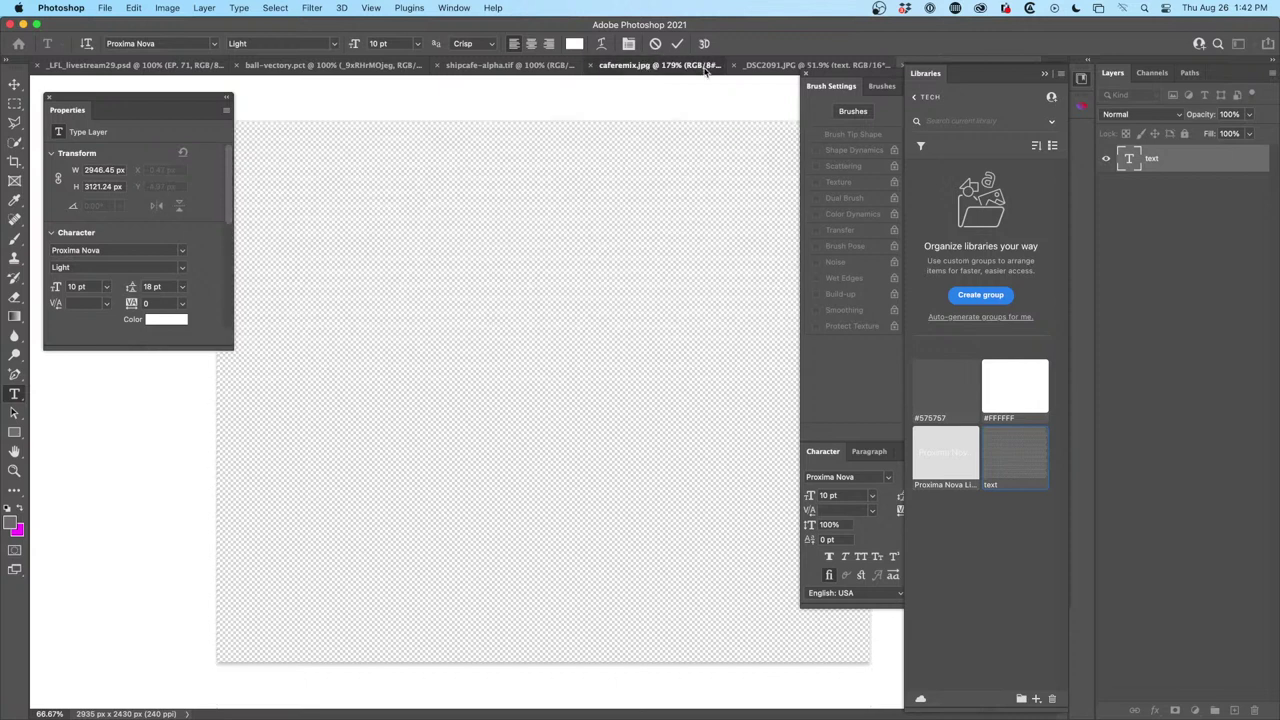
{"action": "left_click", "coordinate": [330, 65]}
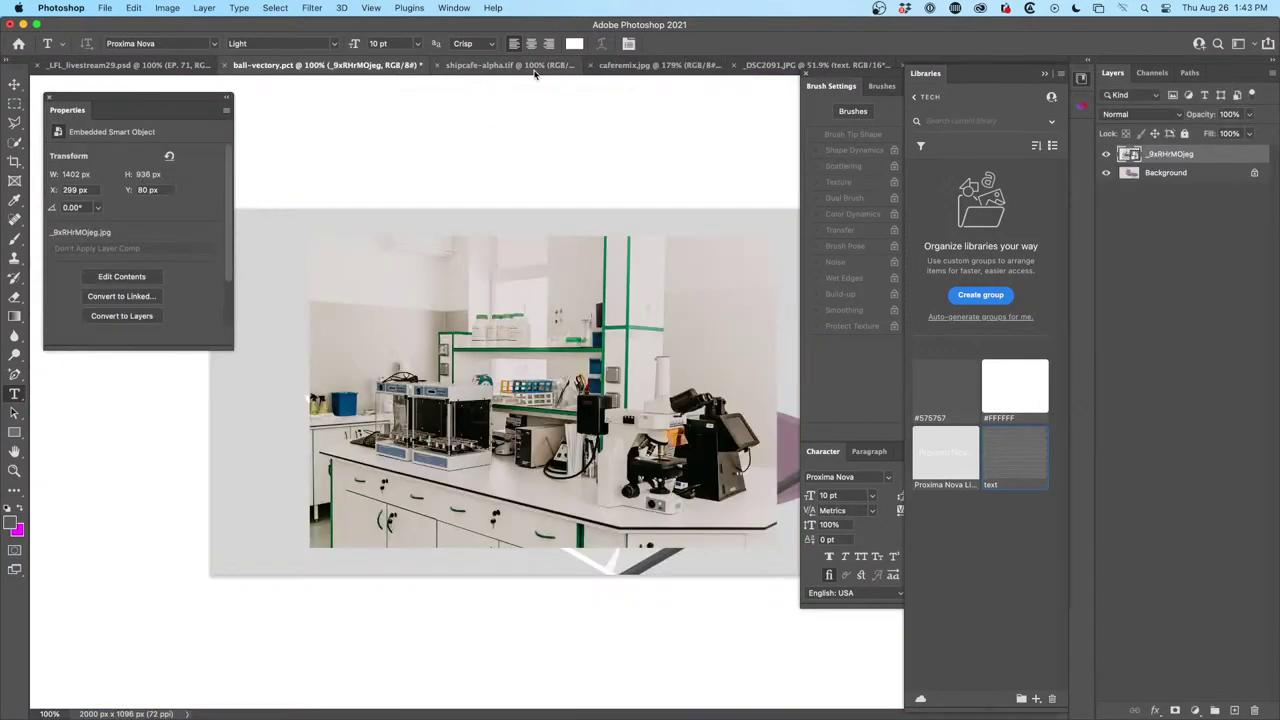
{"action": "left_click", "coordinate": [508, 65]}
{"action": "left_click", "coordinate": [158, 64]}
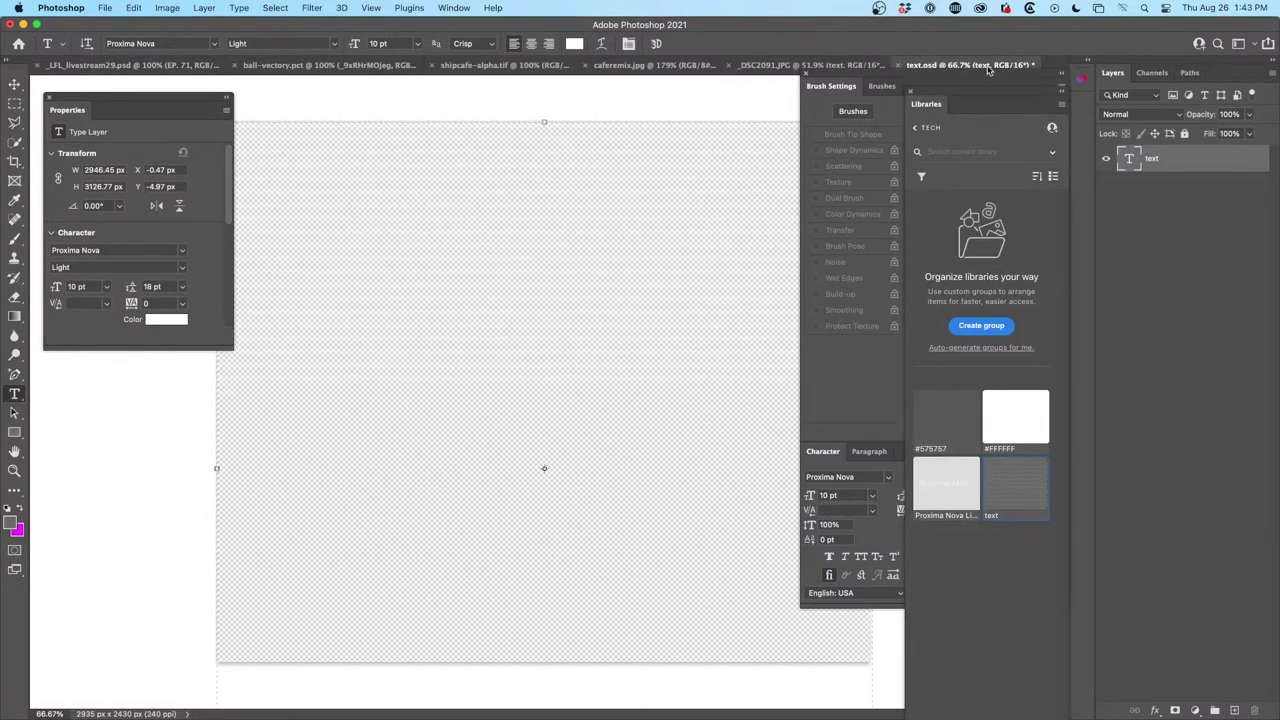
{"action": "left_click", "coordinate": [899, 65]}
{"action": "left_click", "coordinate": [667, 290]}
{"action": "left_click", "coordinate": [840, 65]}
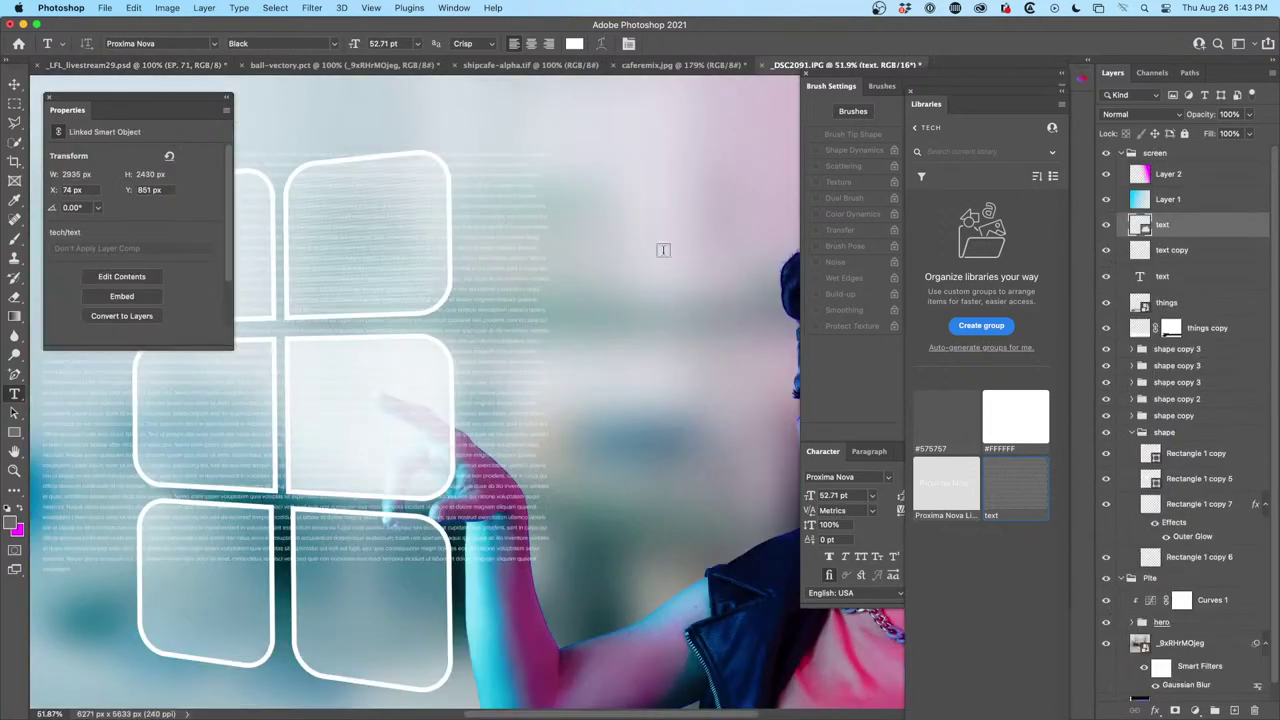
Hide the linked text layer and add a Lorem Ipsum text box of about 528 by 602 px inside the upper-left tile
{"action": "scroll", "coordinate": [543, 269], "scroll_direction": "down", "scroll_amount": 3}
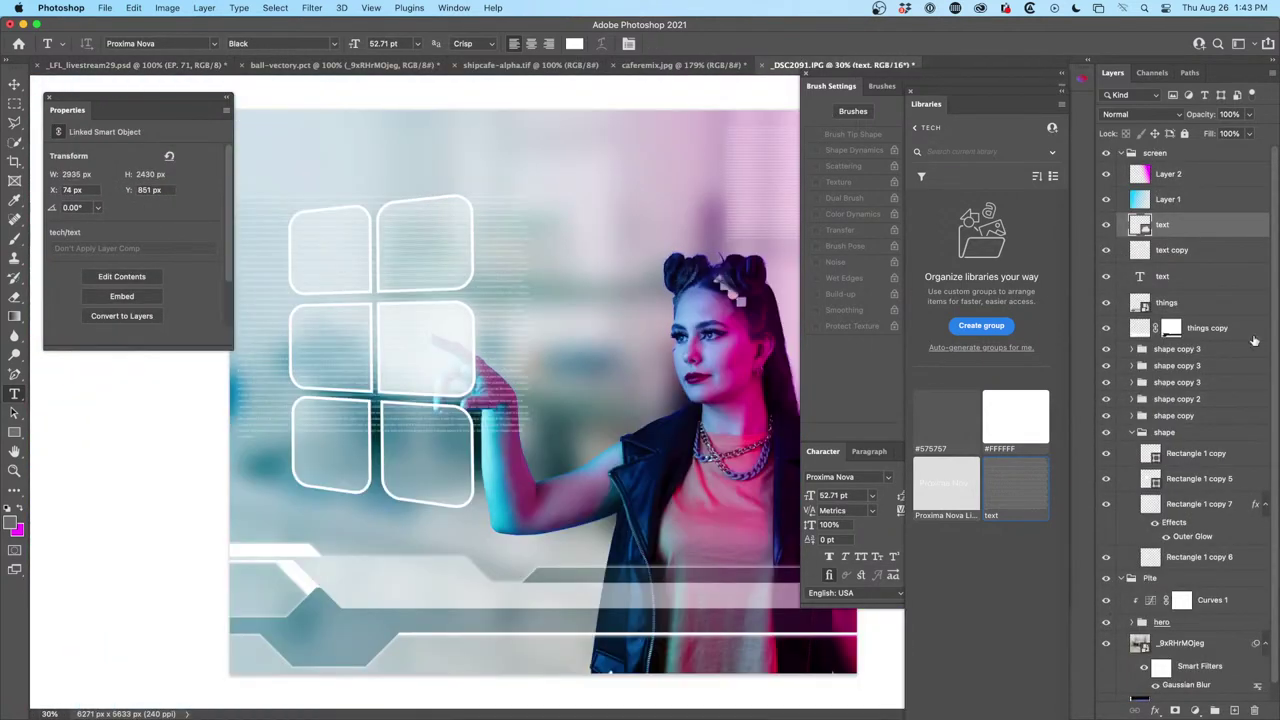
{"action": "left_click", "coordinate": [1106, 224]}
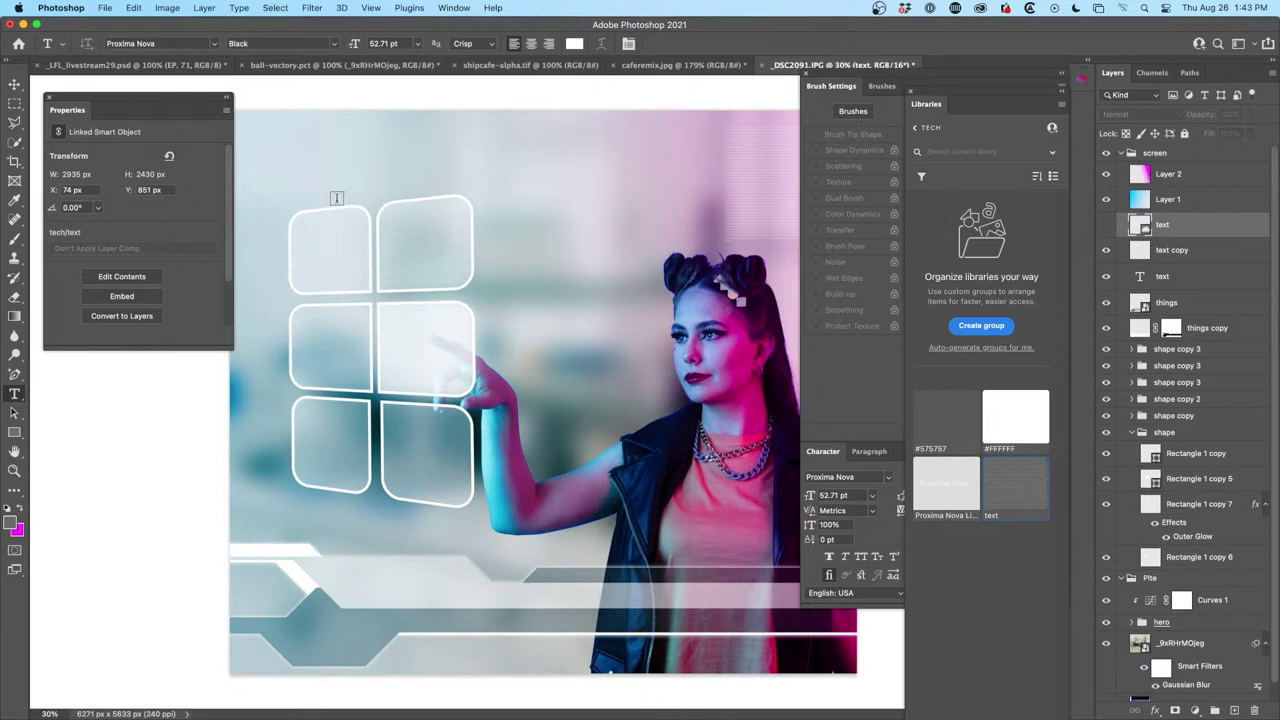
{"action": "left_click_drag", "start_coordinate": [294, 200], "coordinate": [348, 259]}
{"action": "key", "text": "BackSpace"}
{"action": "left_click", "coordinate": [15, 81]}
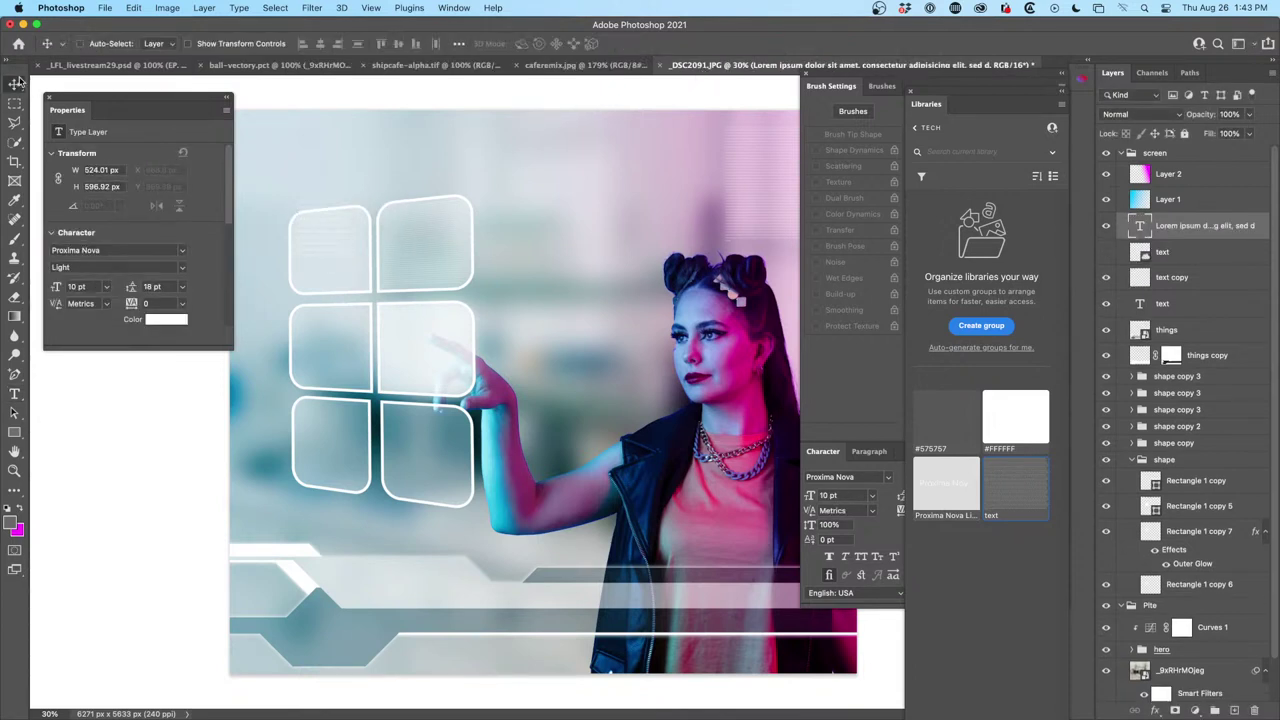
{"action": "left_click_drag", "start_coordinate": [338, 215], "coordinate": [336, 230]}
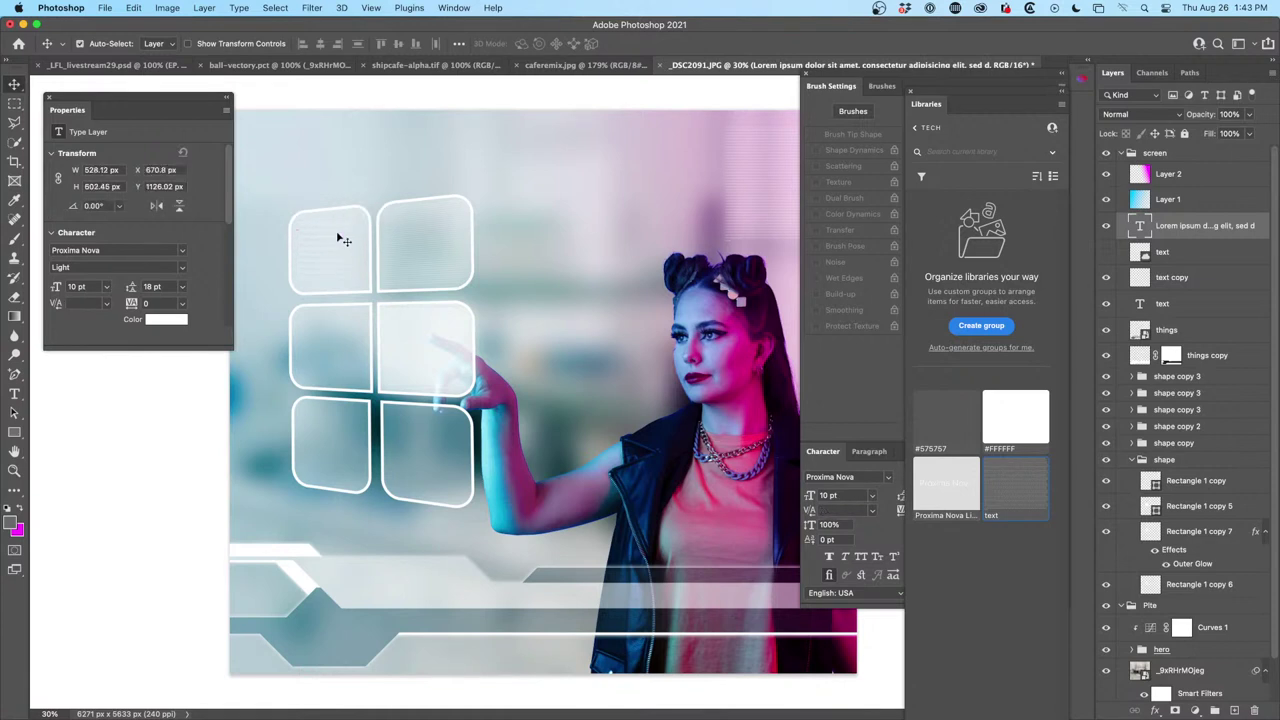
{"action": "key", "text": "super+t"}
{"action": "right_click", "coordinate": [337, 235]}
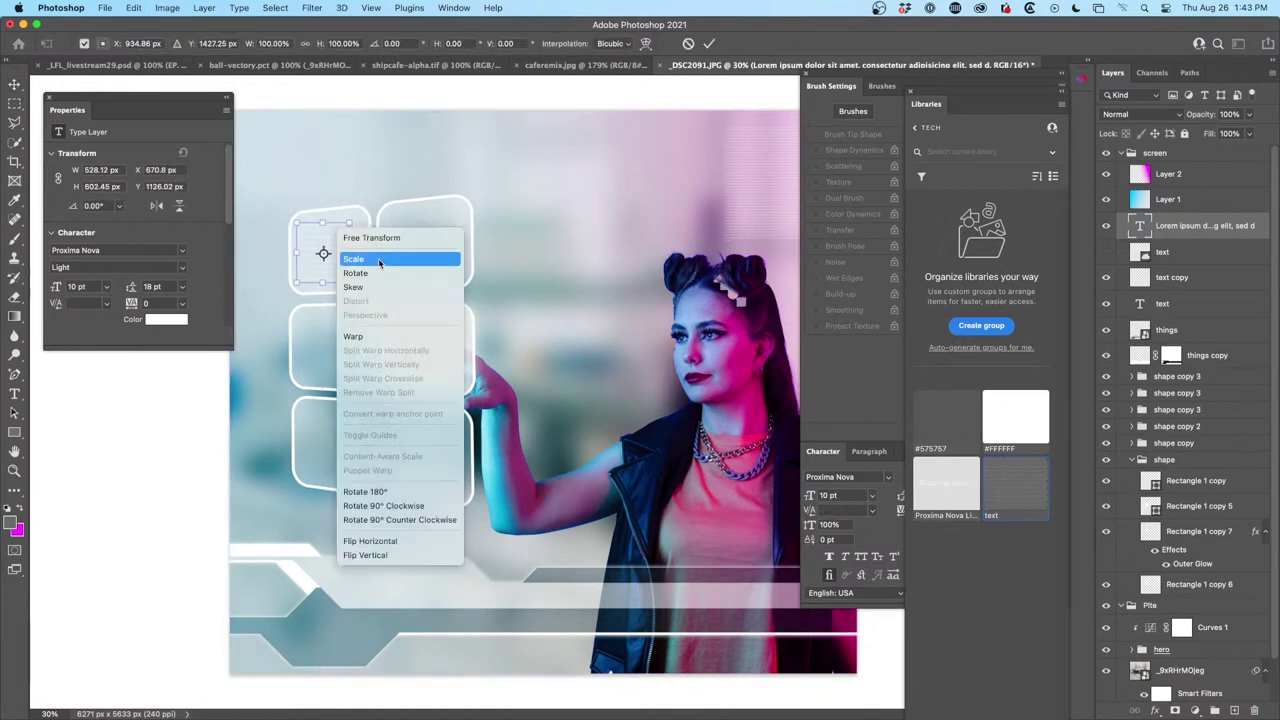
{"action": "left_click", "coordinate": [505, 160]}
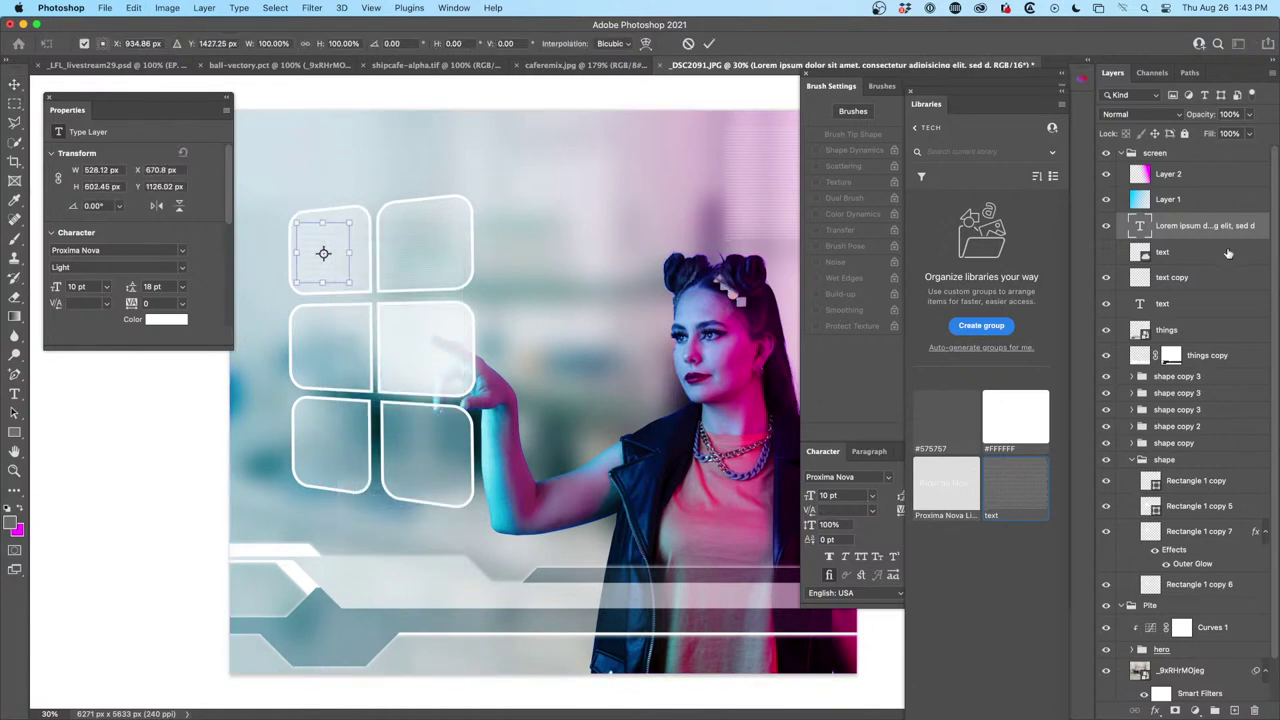
Rasterize the Lorem Ipsum text layer and distort it to match the upper-left tile's perspective, about 497 by 636 px
{"action": "right_click", "coordinate": [1214, 234]}
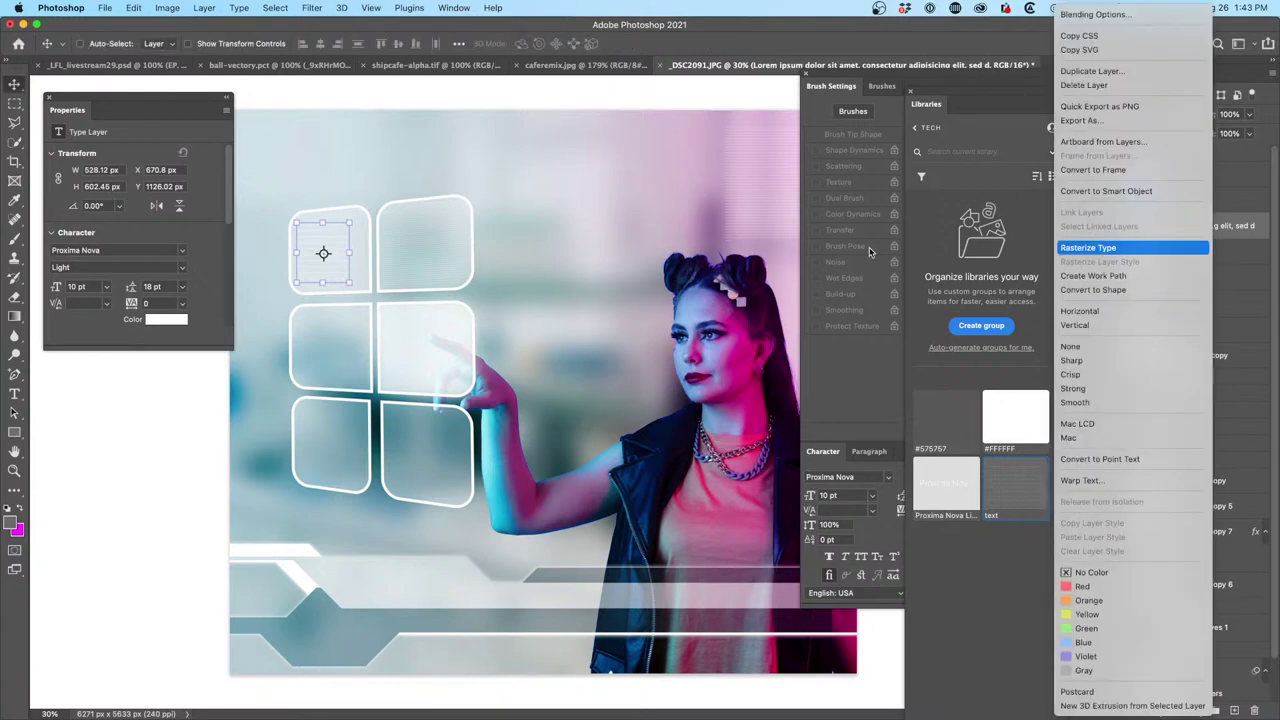
{"action": "left_click", "coordinate": [1120, 246]}
{"action": "key", "text": "super+t"}
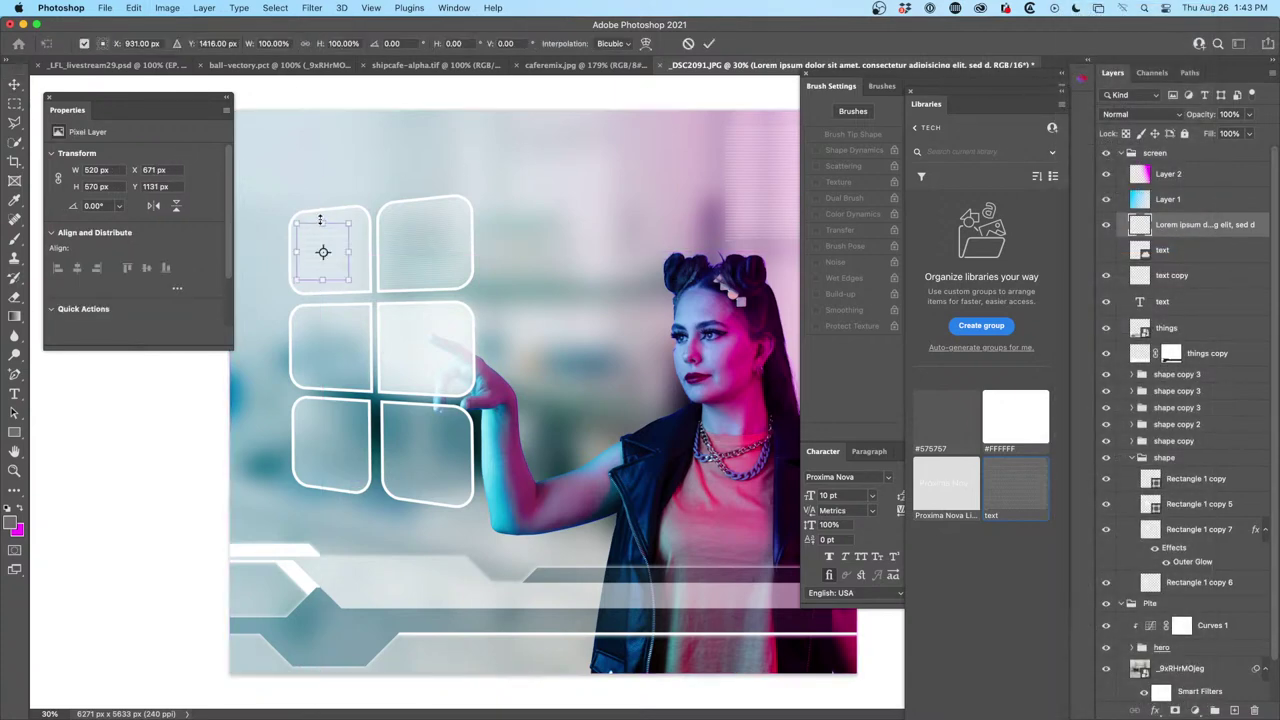
{"action": "right_click", "coordinate": [339, 238]}
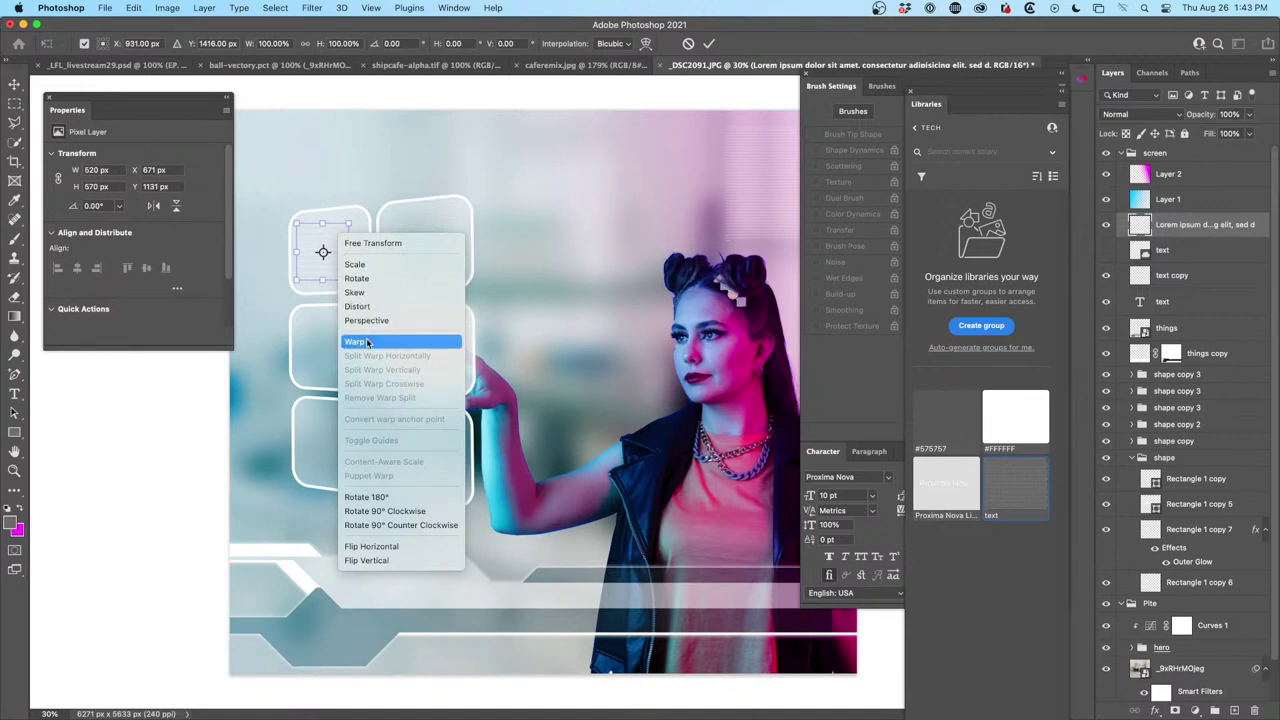
{"action": "left_click", "coordinate": [366, 307]}
{"action": "left_click_drag", "start_coordinate": [348, 229], "coordinate": [345, 218]}
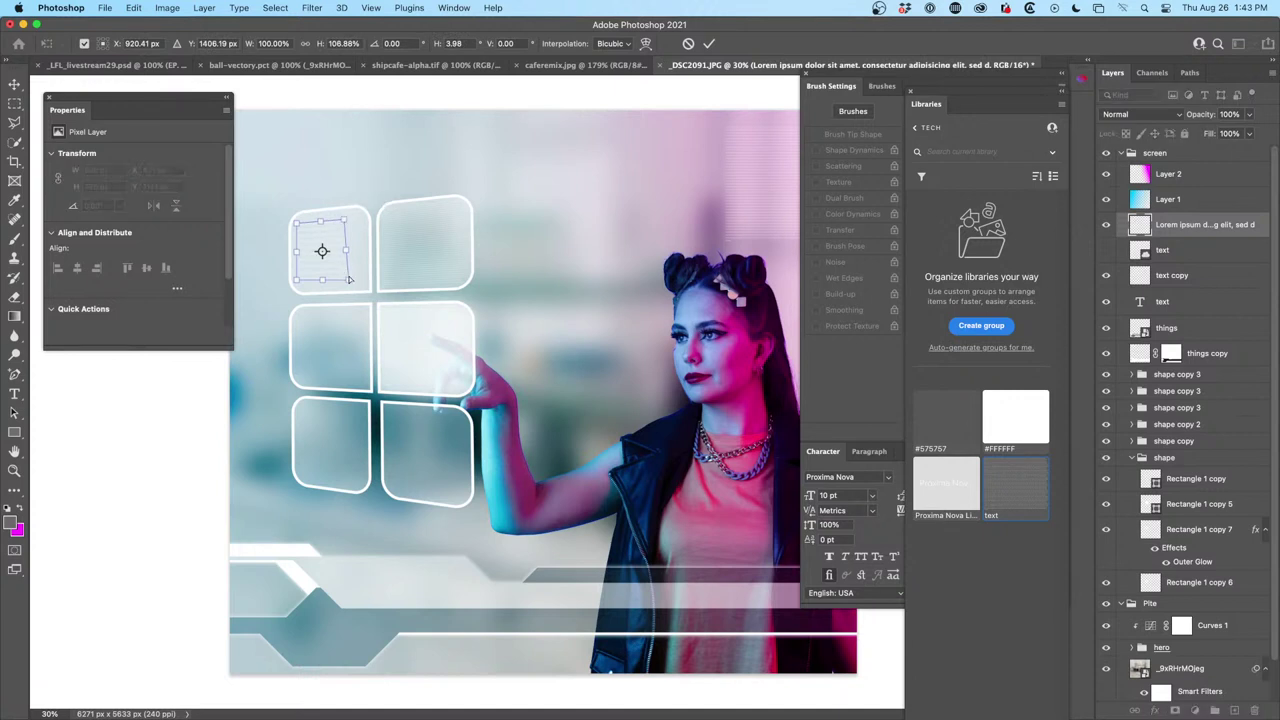
{"action": "mouse_move", "coordinate": [296, 282]}
{"action": "left_mouse_down"}
{"action": "mouse_move", "coordinate": [349, 281]}
{"action": "mouse_move", "coordinate": [298, 284]}
{"action": "left_mouse_up"}
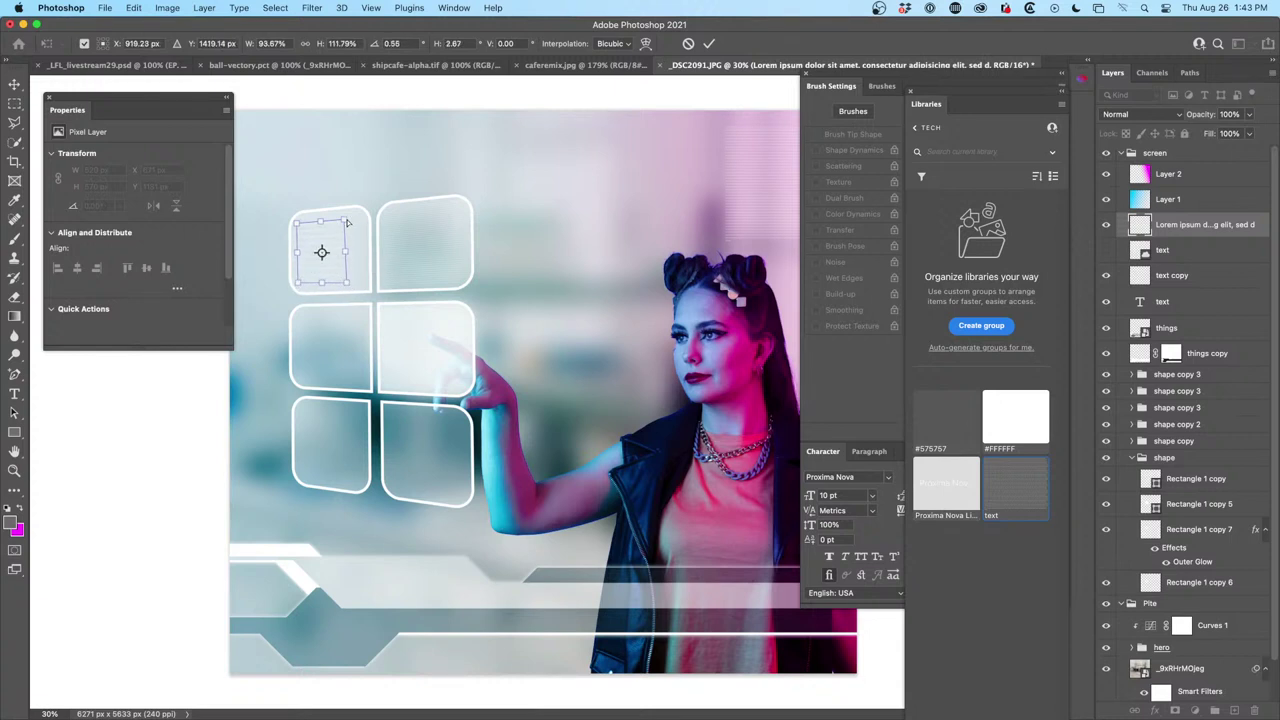
{"action": "left_click_drag", "start_coordinate": [345, 219], "coordinate": [346, 219]}
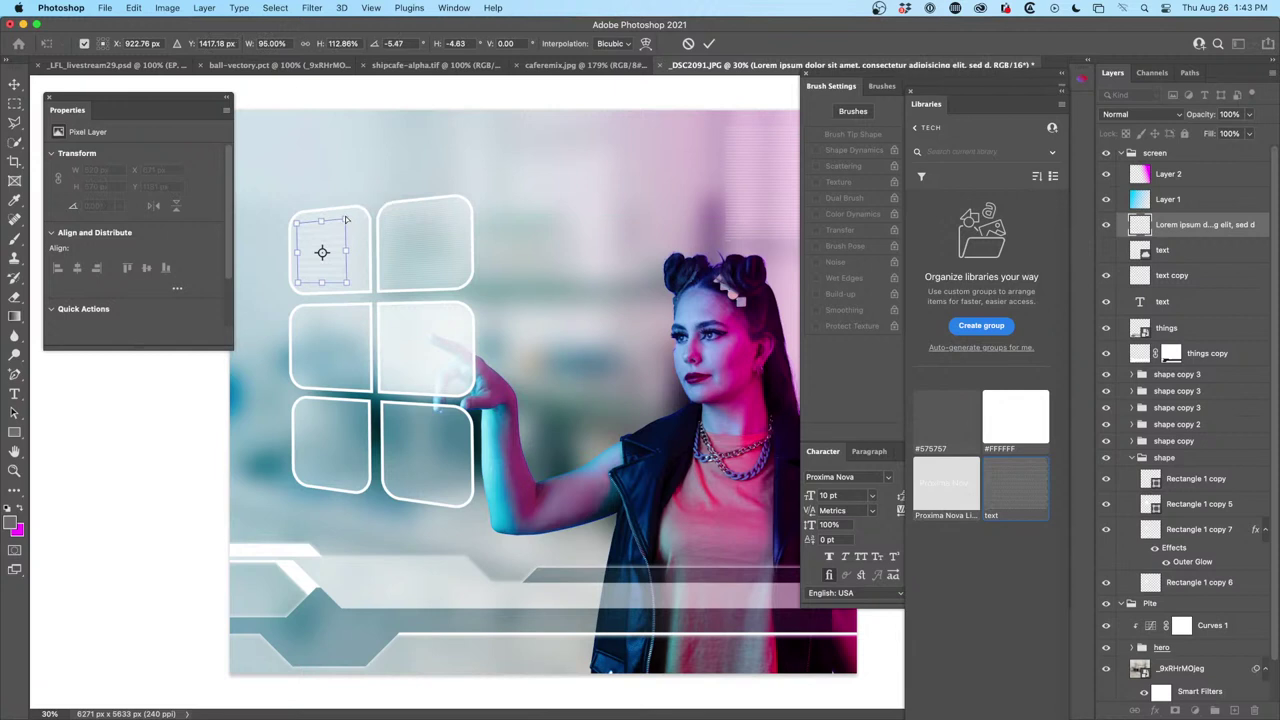
{"action": "key", "text": "Return"}
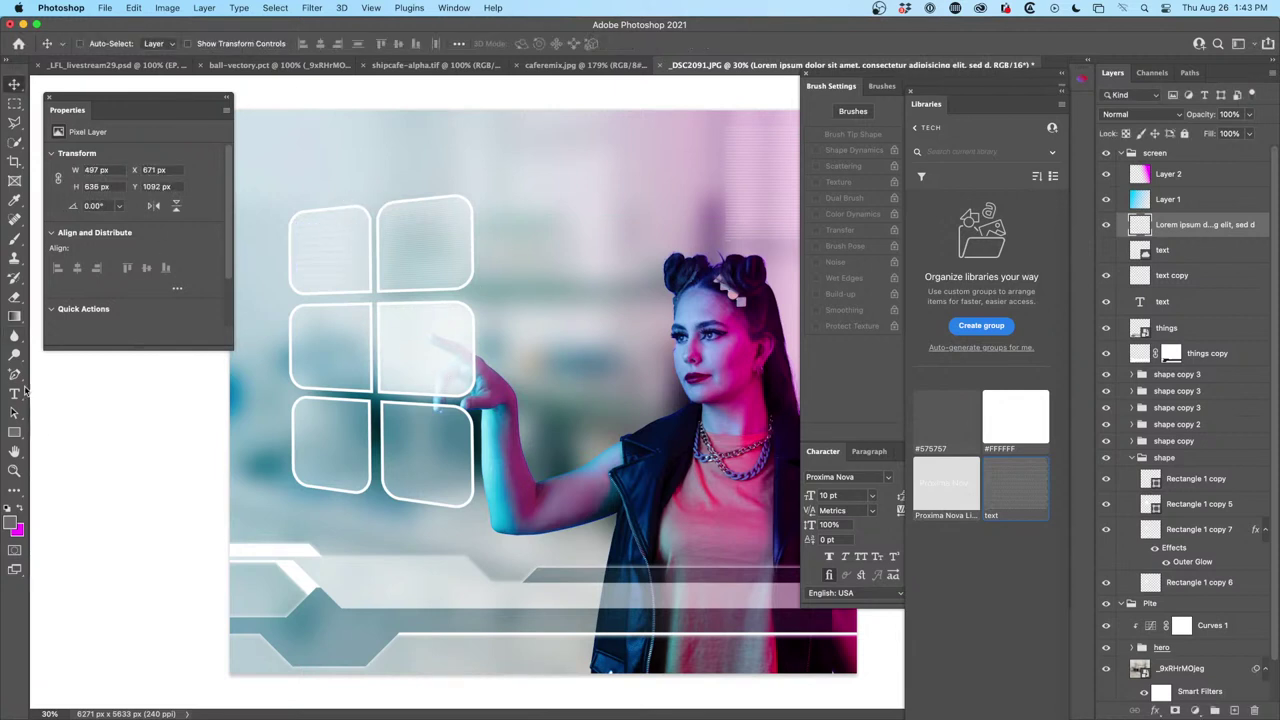
Browse the legacy custom shapes in the Objects, Shapes and Symbols sets for suitable interface symbols
{"action": "left_click_drag", "start_coordinate": [14, 412], "coordinate": [60, 500]}
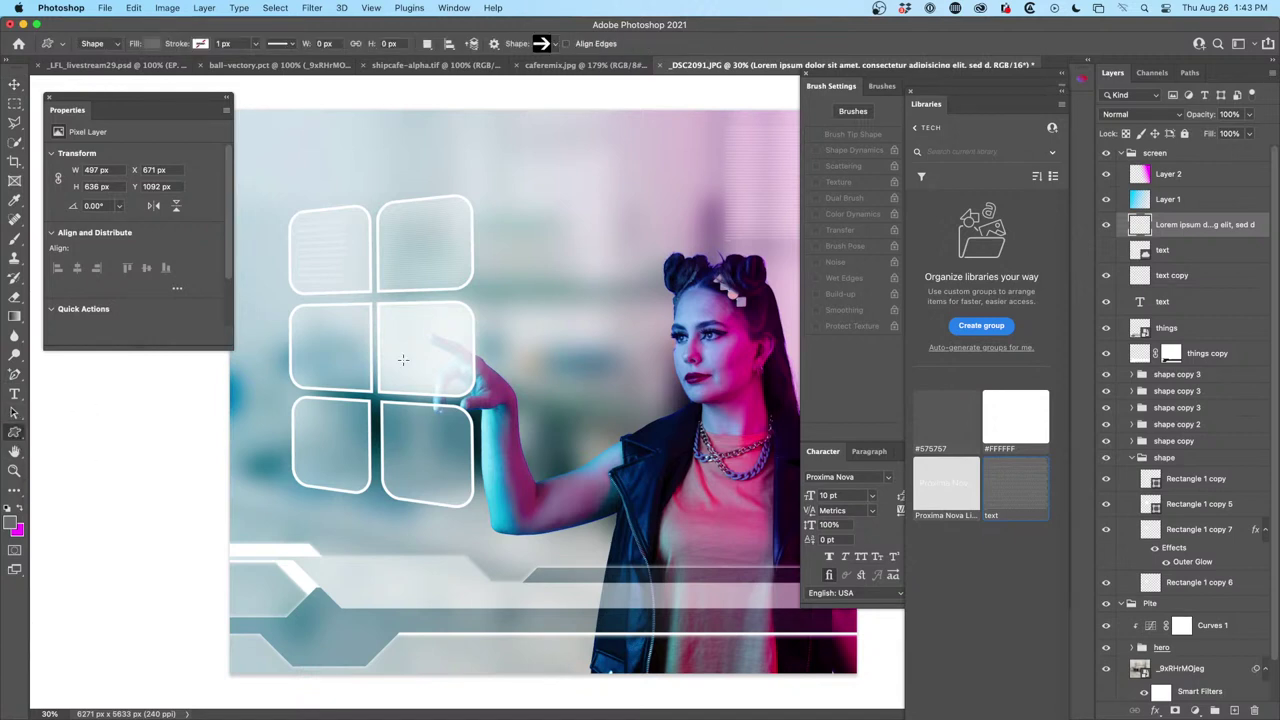
{"action": "left_click", "coordinate": [553, 44]}
{"action": "left_click", "coordinate": [266, 305]}
{"action": "left_click", "coordinate": [281, 324]}
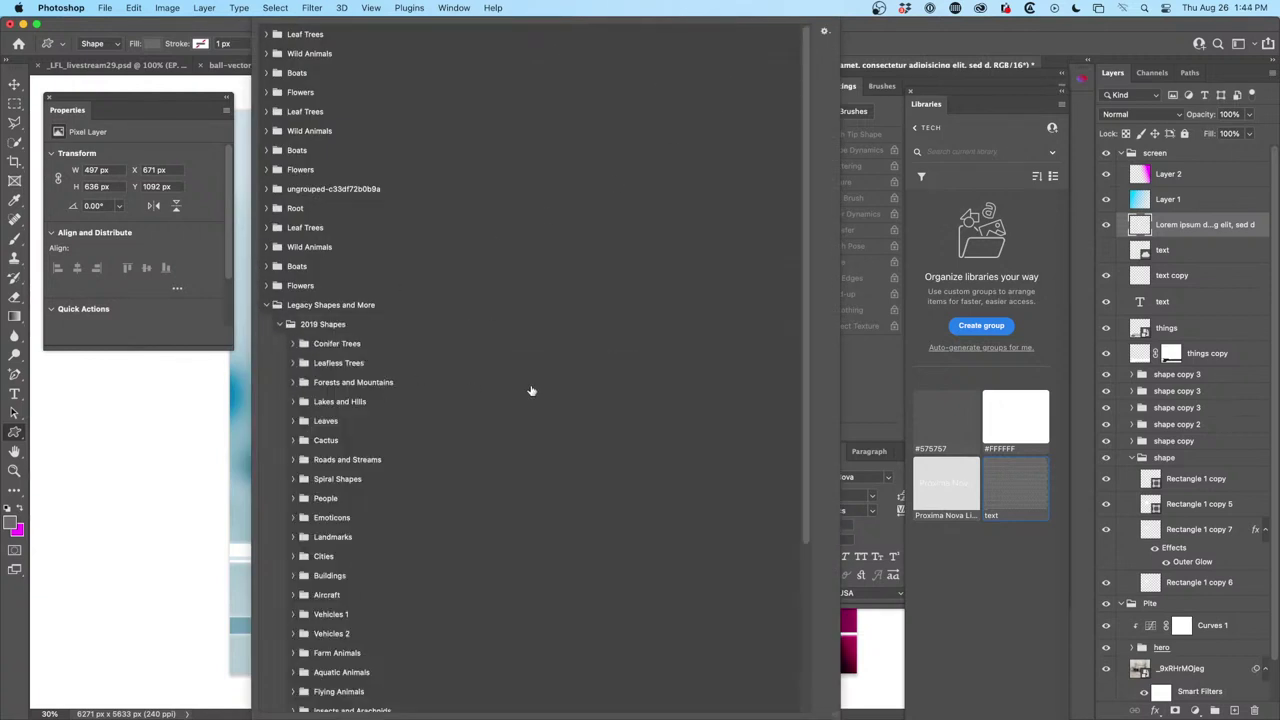
{"action": "scroll", "coordinate": [378, 380], "scroll_direction": "down", "scroll_amount": 5}
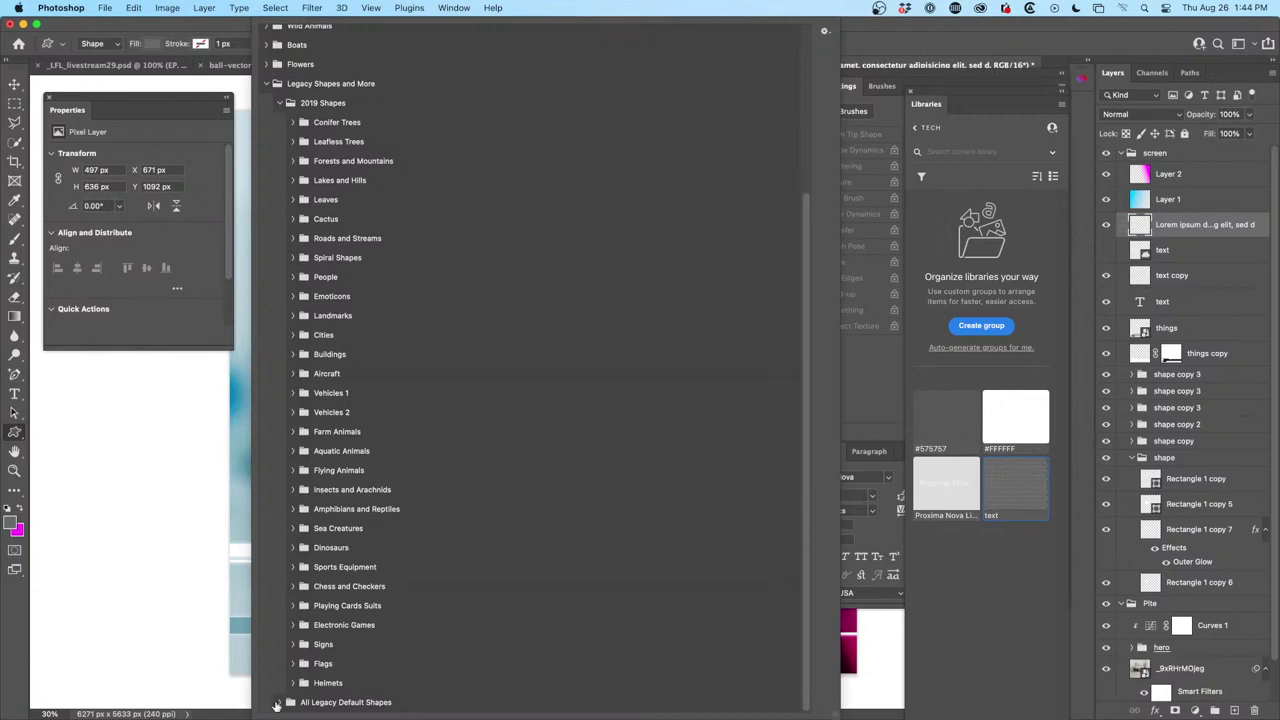
{"action": "scroll", "coordinate": [539, 497], "scroll_direction": "down", "scroll_amount": 8}
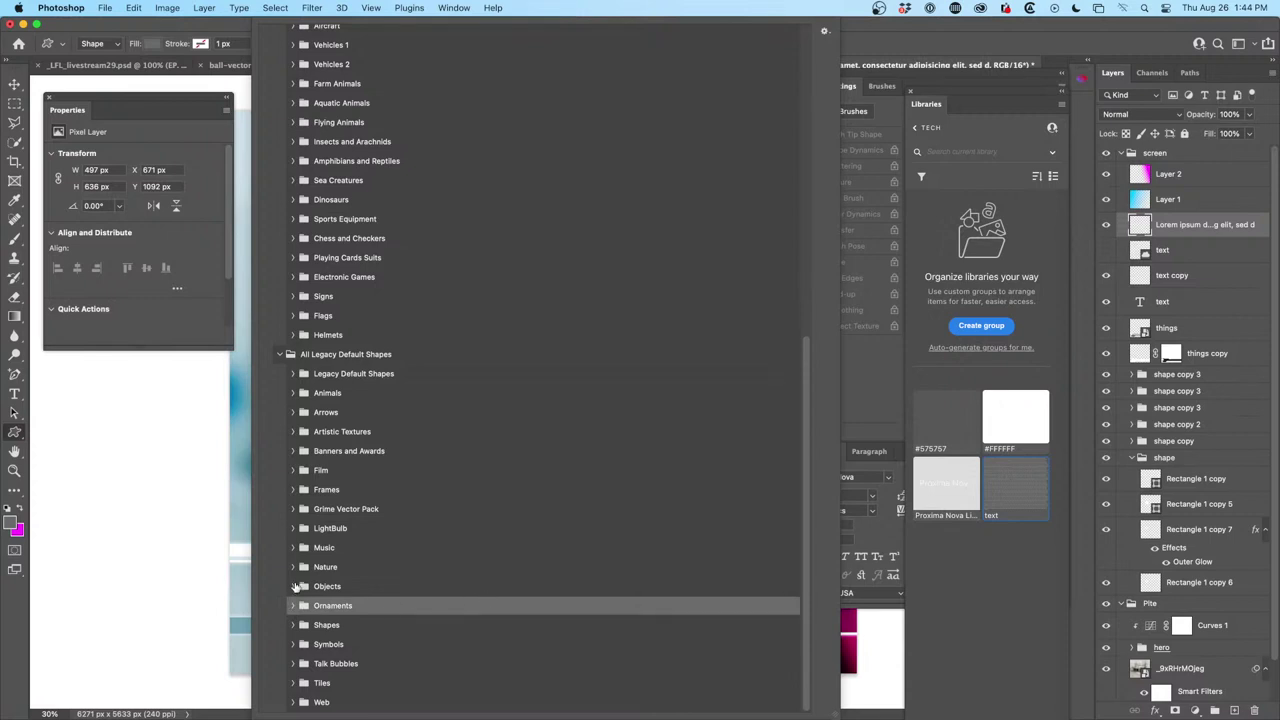
{"action": "left_click", "coordinate": [294, 586]}
{"action": "scroll", "coordinate": [650, 498], "scroll_direction": "down", "scroll_amount": 1}
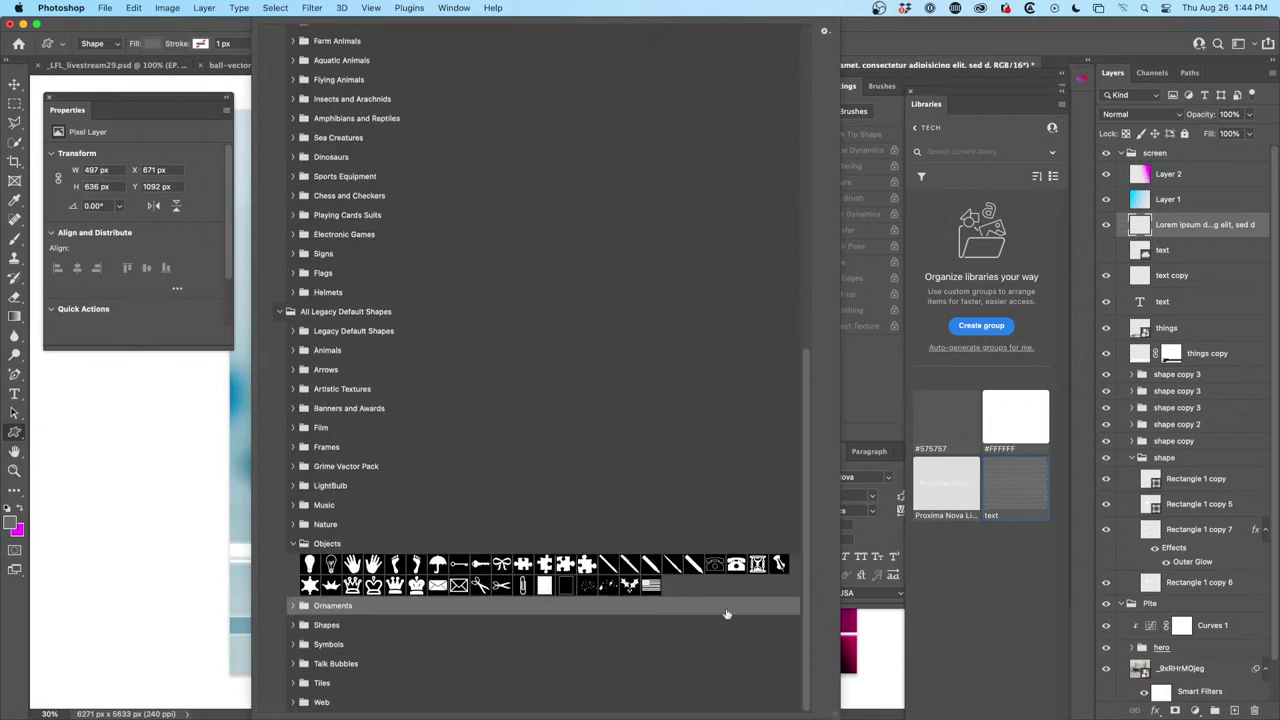
{"action": "left_click", "coordinate": [292, 624]}
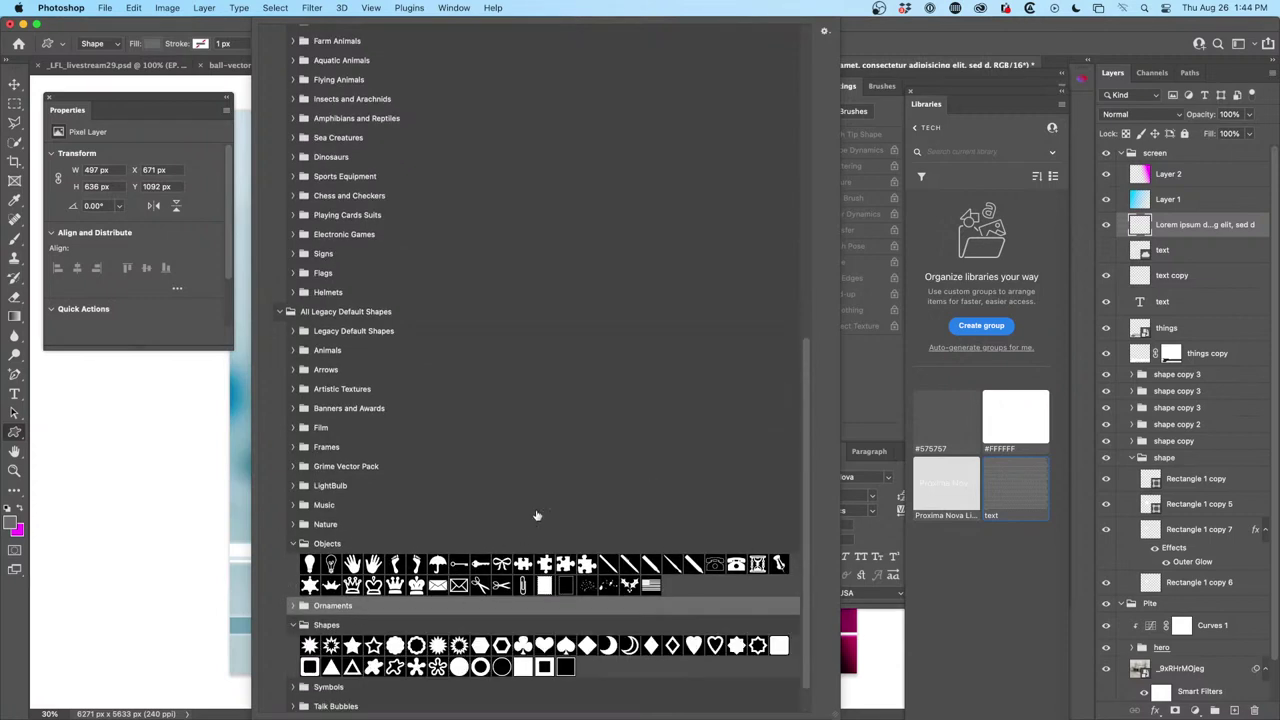
{"action": "scroll", "coordinate": [535, 519], "scroll_direction": "down", "scroll_amount": 1}
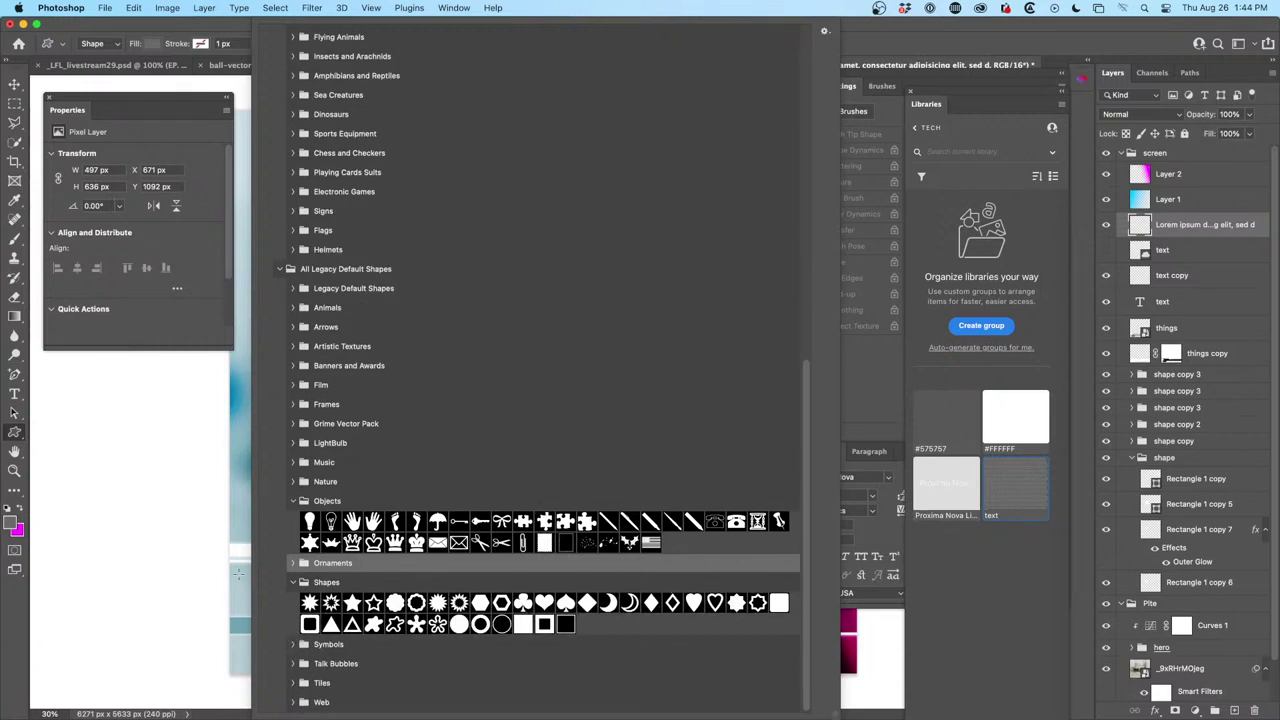
{"action": "left_click", "coordinate": [292, 645]}
{"action": "scroll", "coordinate": [551, 563], "scroll_direction": "down", "scroll_amount": 1}
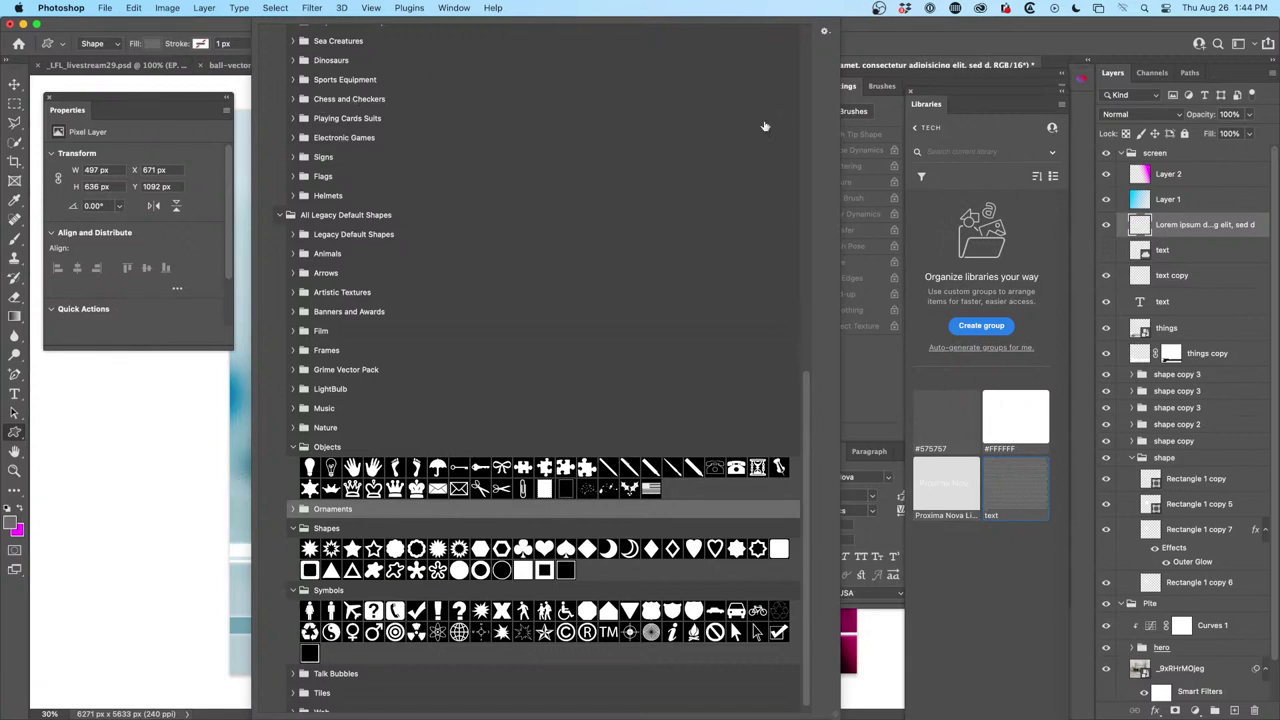
{"action": "left_click", "coordinate": [1132, 26]}
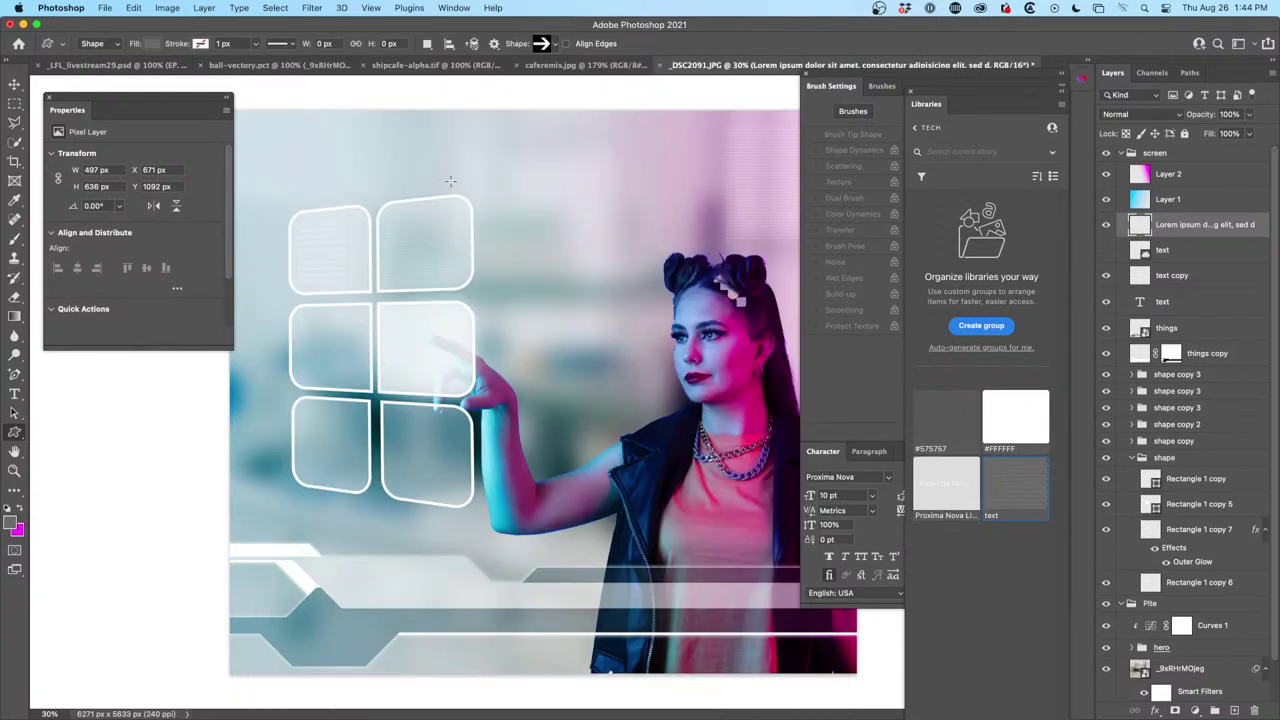
Add a new layer, draw a Radioactive custom shape about 1066 by 1016 px over the lower-left tile, and fill it with white
{"action": "left_click", "coordinate": [1232, 706]}
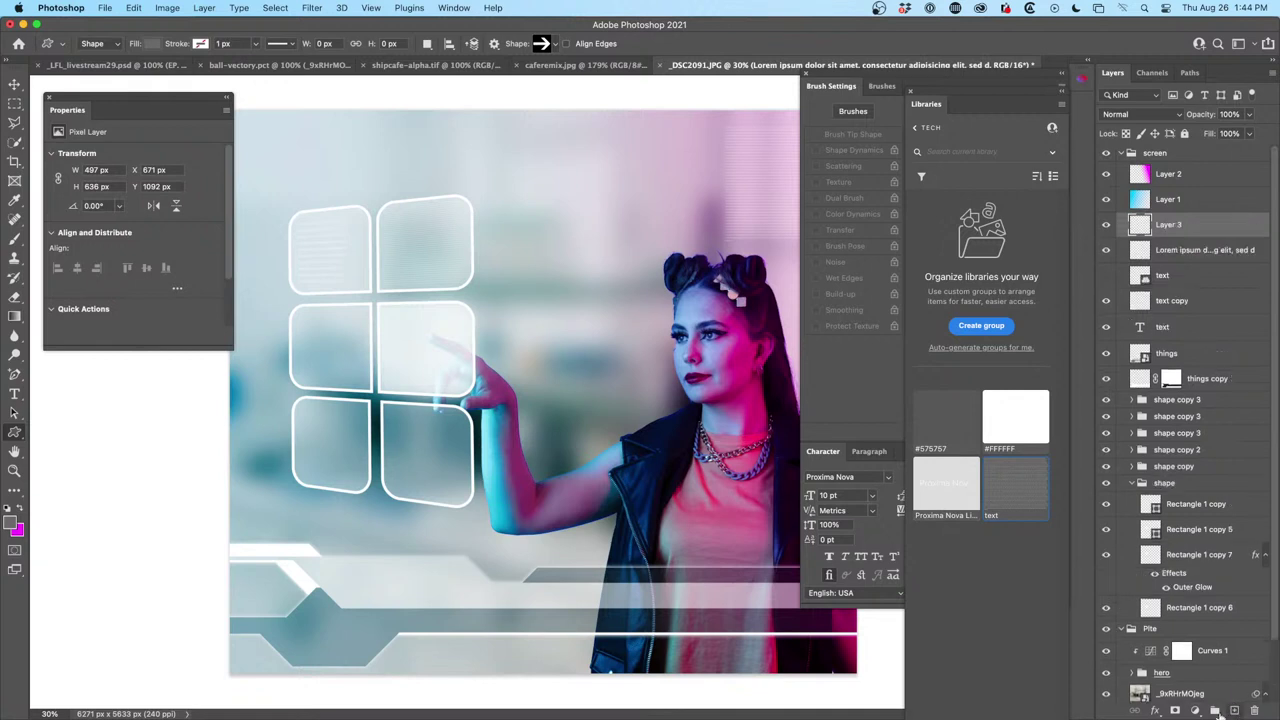
{"action": "left_click_drag", "start_coordinate": [414, 183], "coordinate": [538, 268]}
{"action": "key", "text": "super+z"}
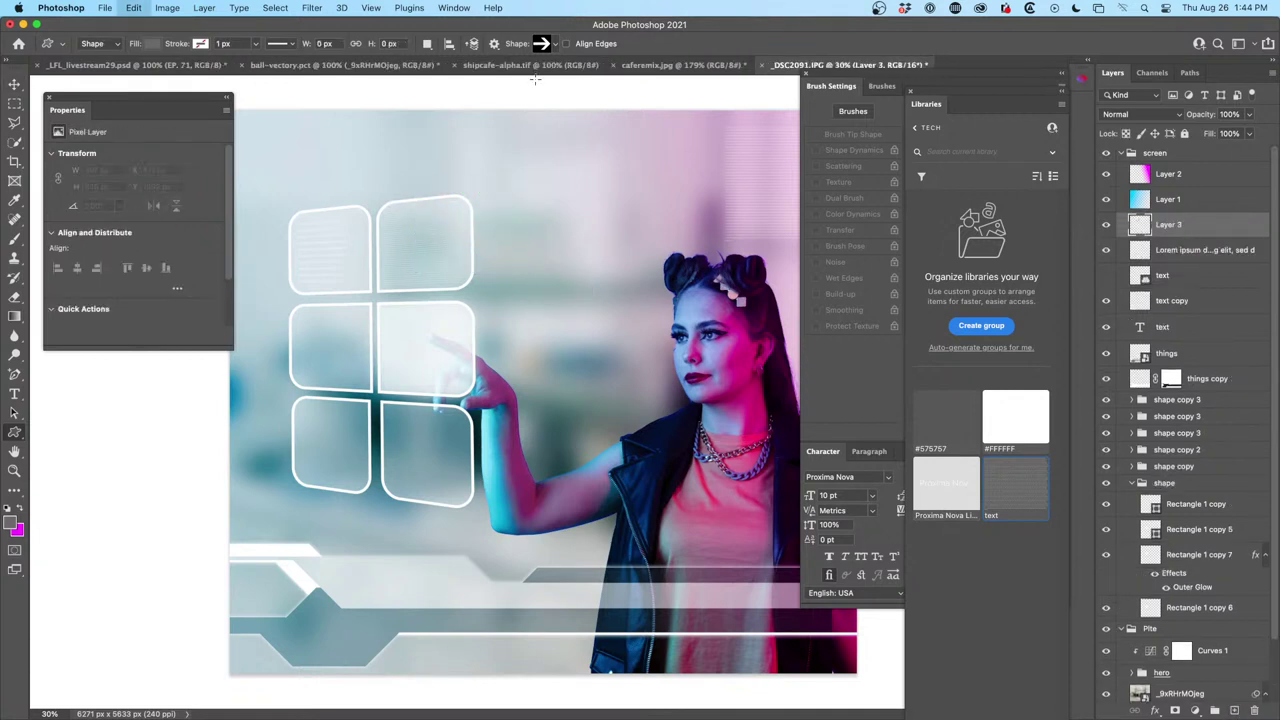
{"action": "left_click", "coordinate": [557, 45]}
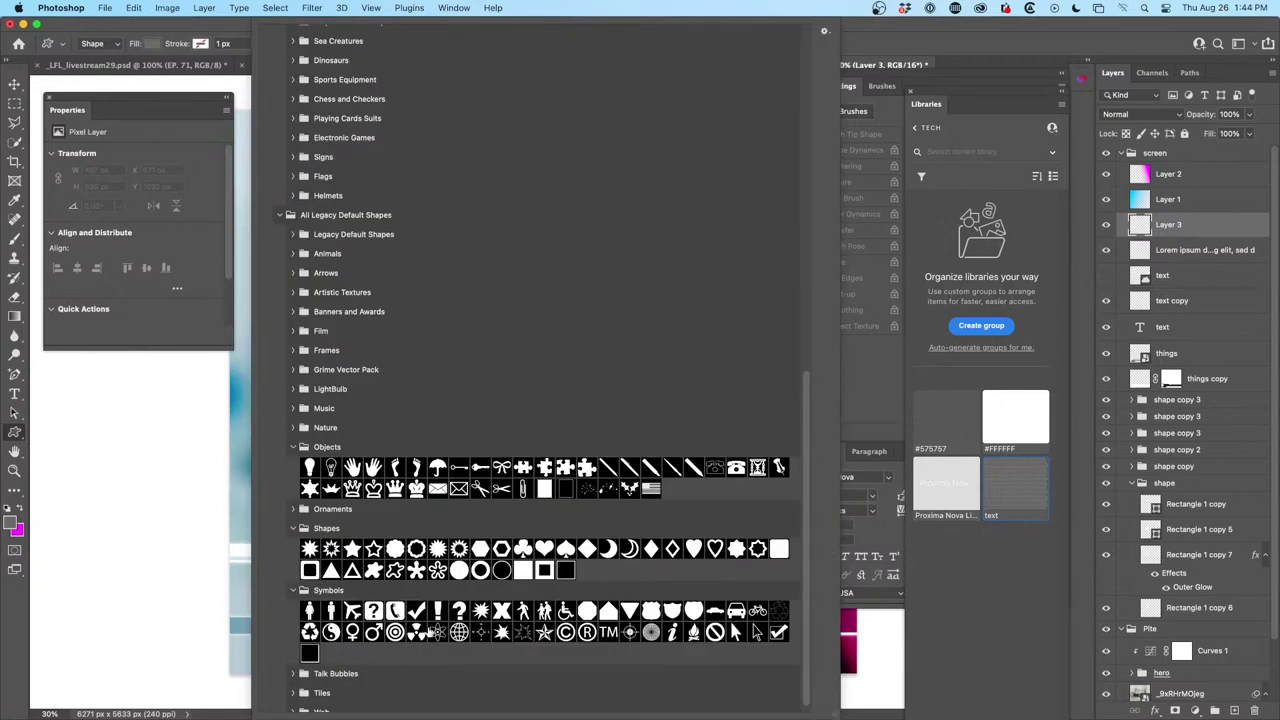
{"action": "left_click", "coordinate": [416, 632]}
{"action": "mouse_move", "coordinate": [237, 393]}
{"action": "left_mouse_down"}
{"action": "mouse_move", "coordinate": [340, 422]}
{"action": "mouse_move", "coordinate": [378, 450]}
{"action": "mouse_move", "coordinate": [398, 490]}
{"action": "left_mouse_up"}
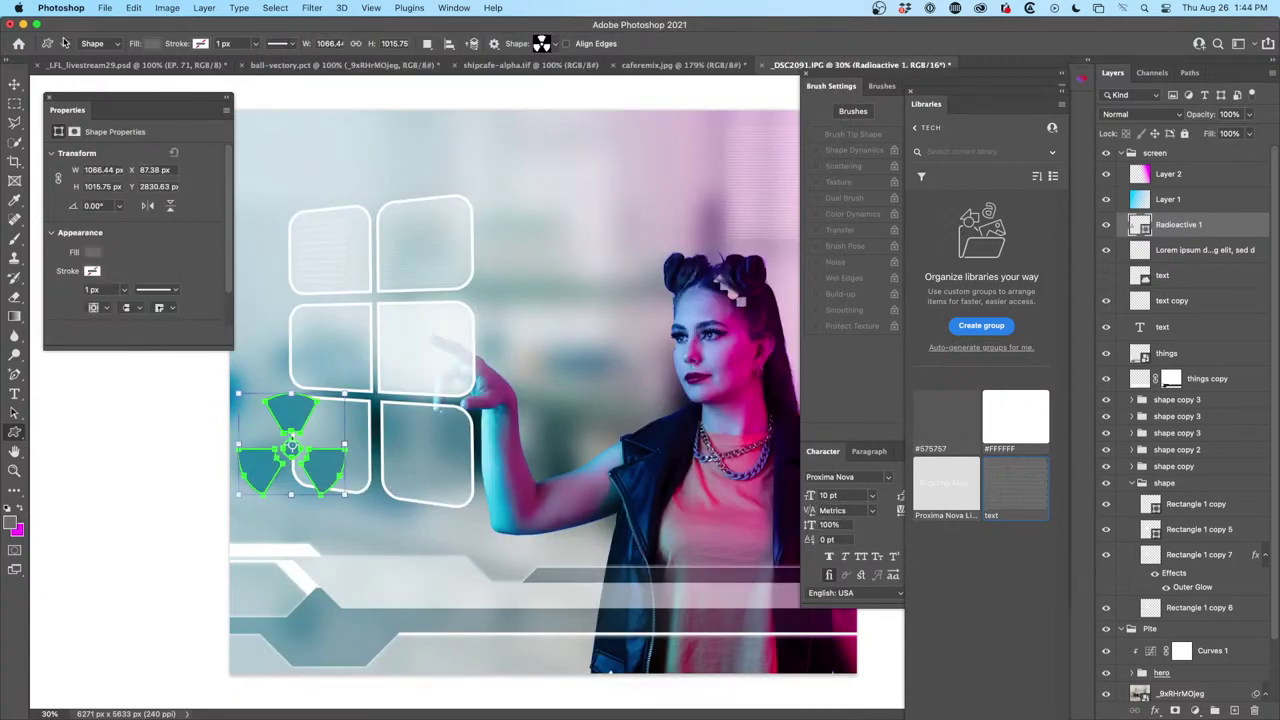
{"action": "left_click", "coordinate": [153, 44]}
{"action": "left_click", "coordinate": [67, 118]}
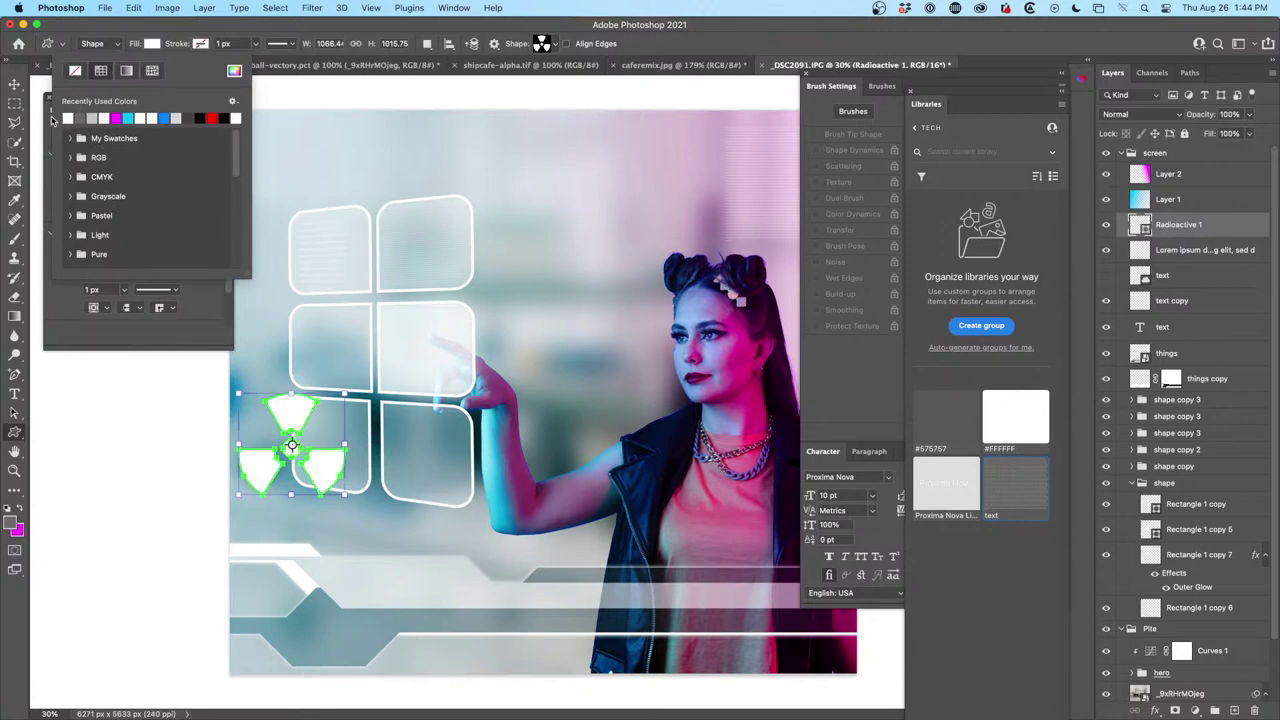
Fit the radioactive symbol into the hexagonal part of the lower bar at about 559 by 532 px, with 30% layer opacity
{"action": "left_click", "coordinate": [14, 84]}
{"action": "left_click_drag", "start_coordinate": [300, 430], "coordinate": [321, 624]}
{"action": "key", "text": "ctrl+t"}
{"action": "key", "text": "Return"}
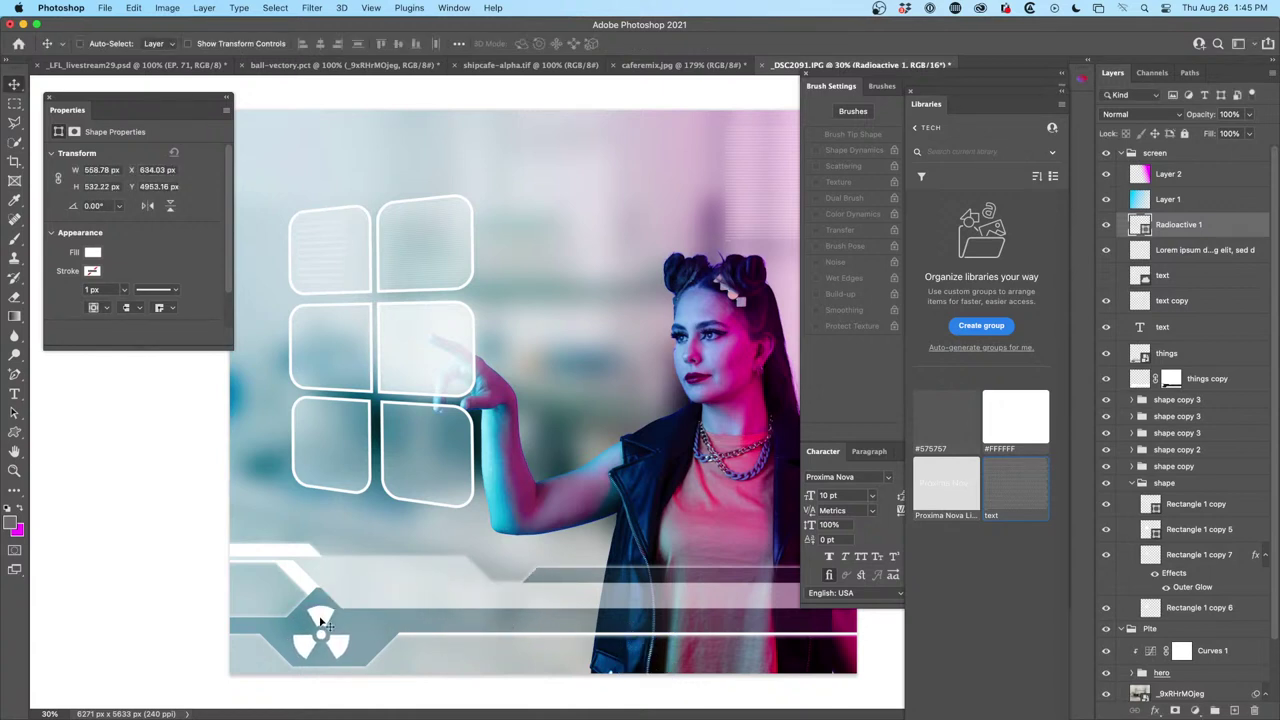
{"action": "key", "text": "3"}
Examine the whole composite with the faded radioactive symbol at different magnifications
{"action": "scroll", "coordinate": [615, 480], "scroll_direction": "down", "scroll_amount": 2}
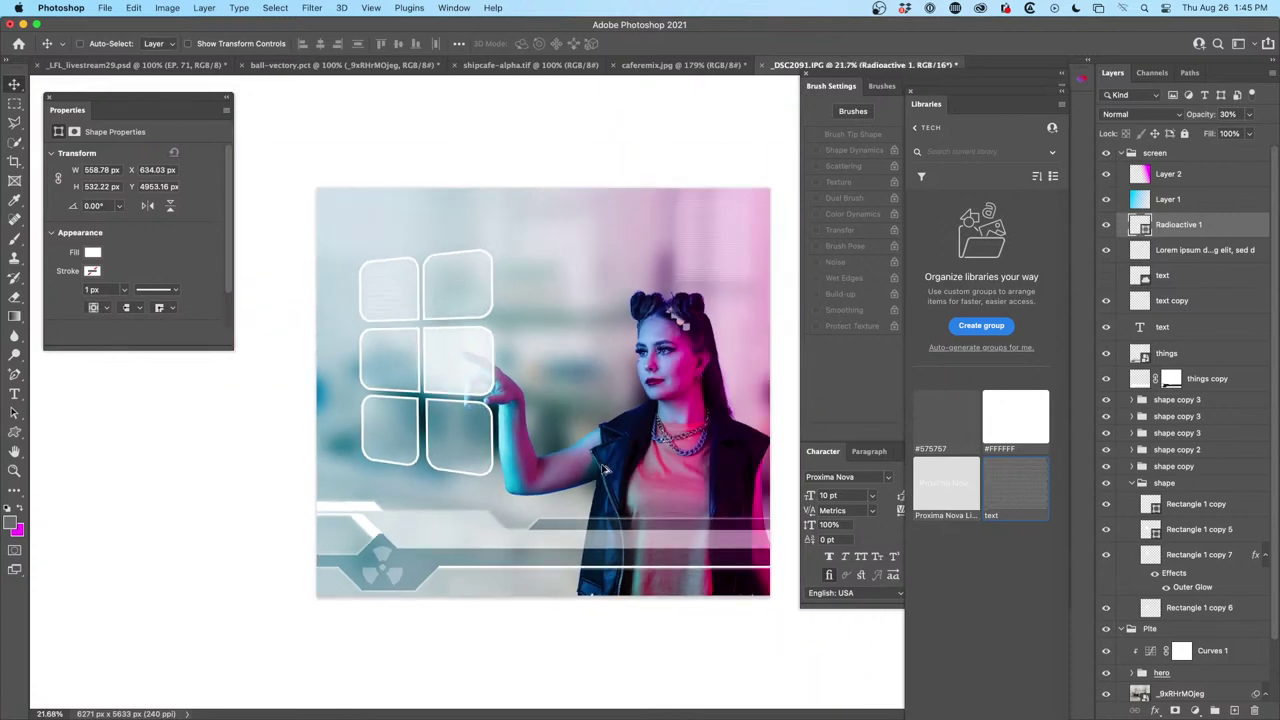
{"action": "scroll", "coordinate": [460, 534], "scroll_direction": "up", "scroll_amount": 3}
{"action": "scroll", "coordinate": [460, 534], "scroll_direction": "down", "scroll_amount": 3}
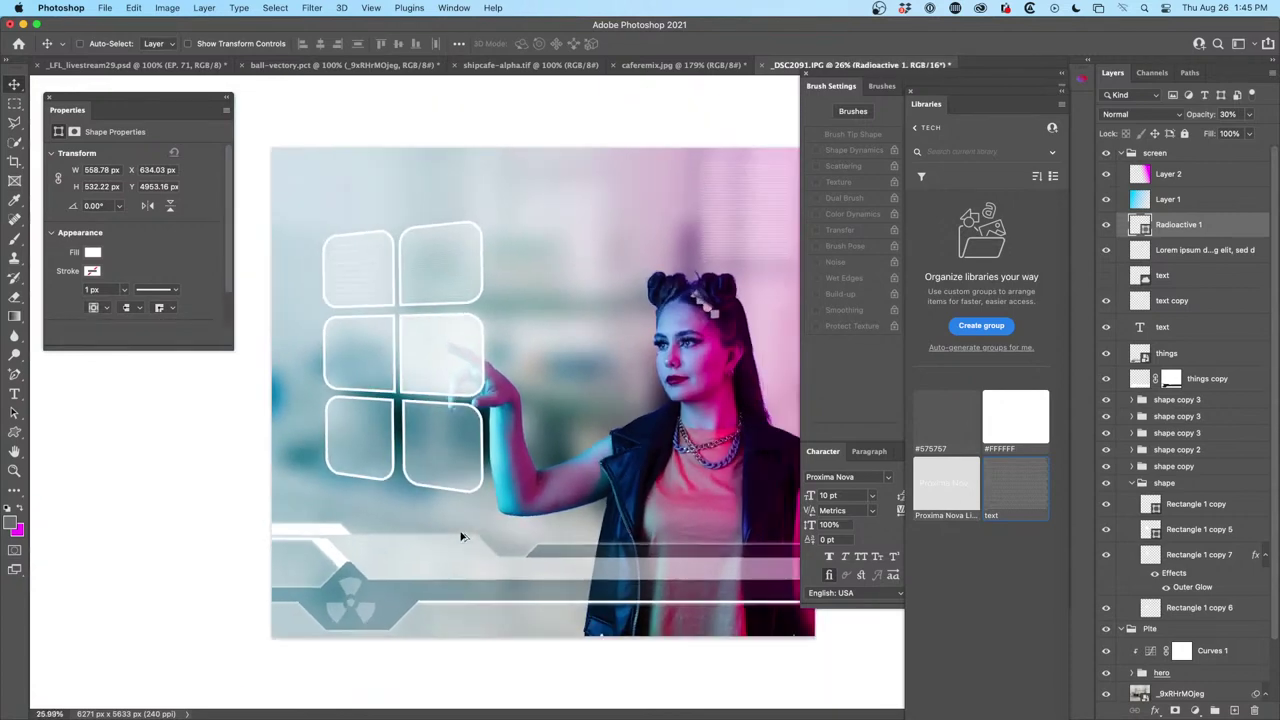
{"action": "scroll", "coordinate": [574, 545], "scroll_direction": "up", "scroll_amount": 1}
{"action": "scroll", "coordinate": [574, 545], "scroll_direction": "down", "scroll_amount": 2}
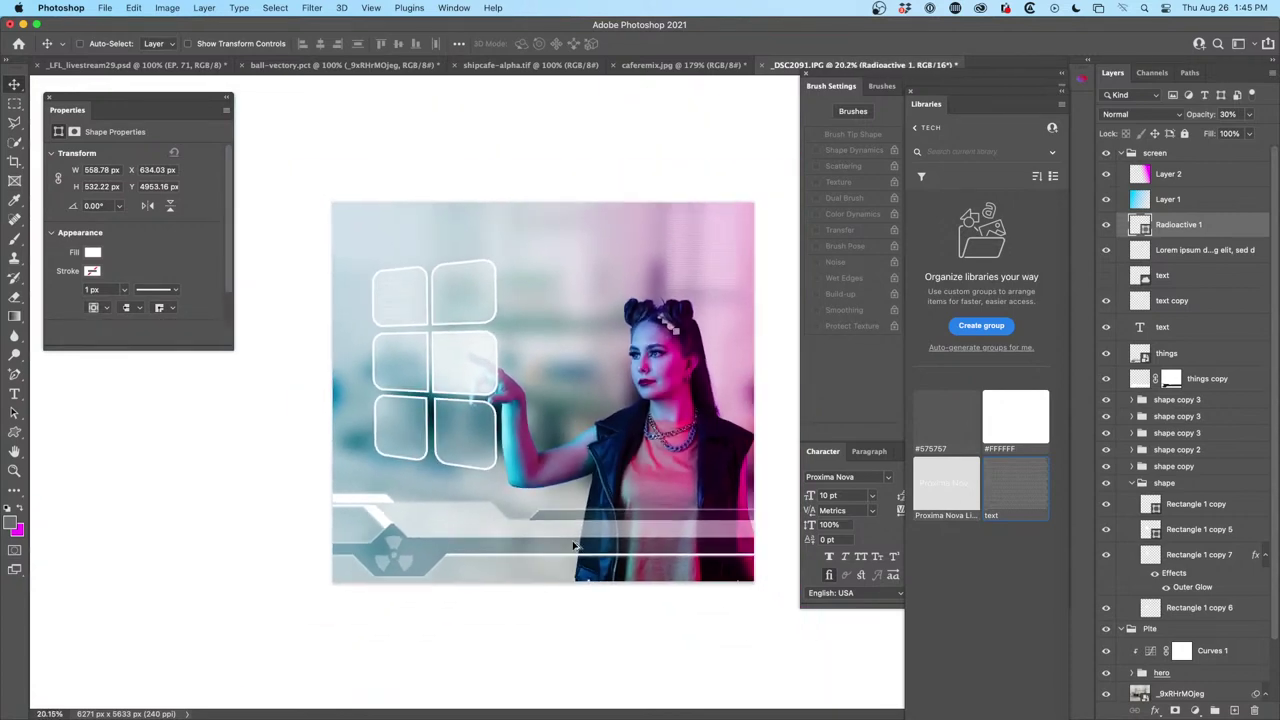
{"action": "scroll", "coordinate": [574, 545], "scroll_direction": "up", "scroll_amount": 3}
{"action": "scroll", "coordinate": [574, 545], "scroll_direction": "down", "scroll_amount": 3}
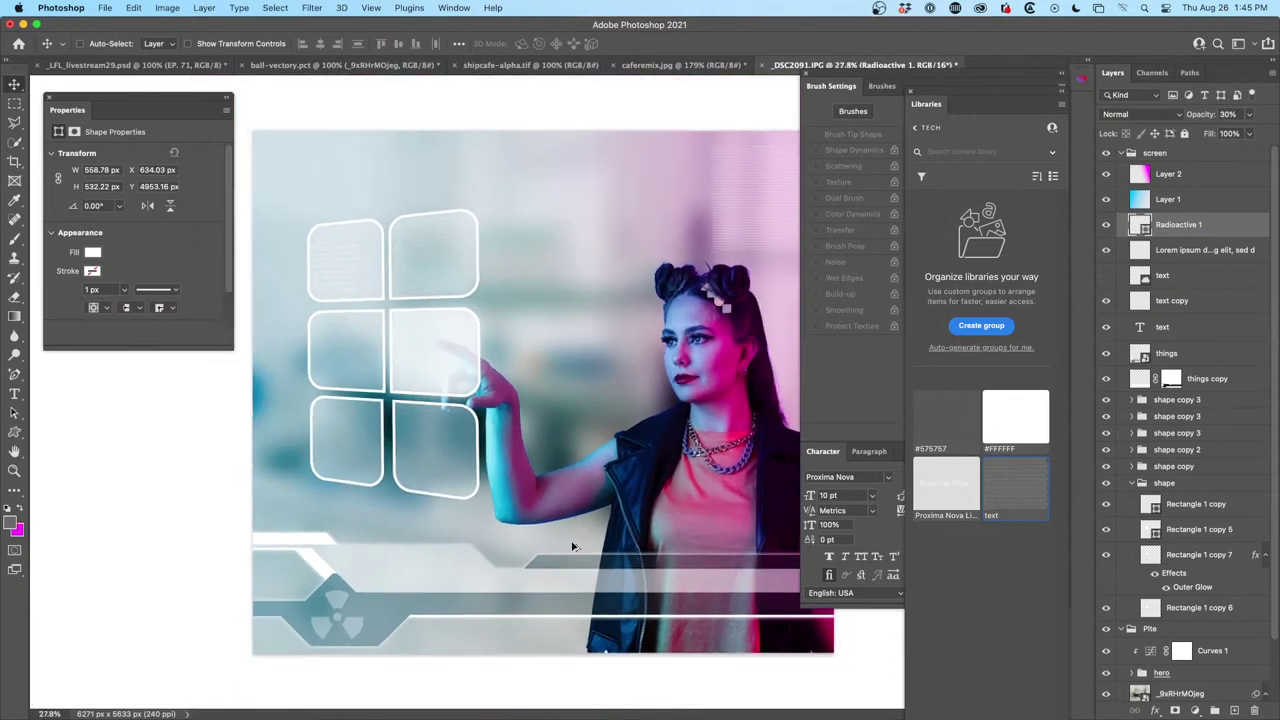
{"action": "scroll", "coordinate": [574, 545], "scroll_direction": "up", "scroll_amount": 1}
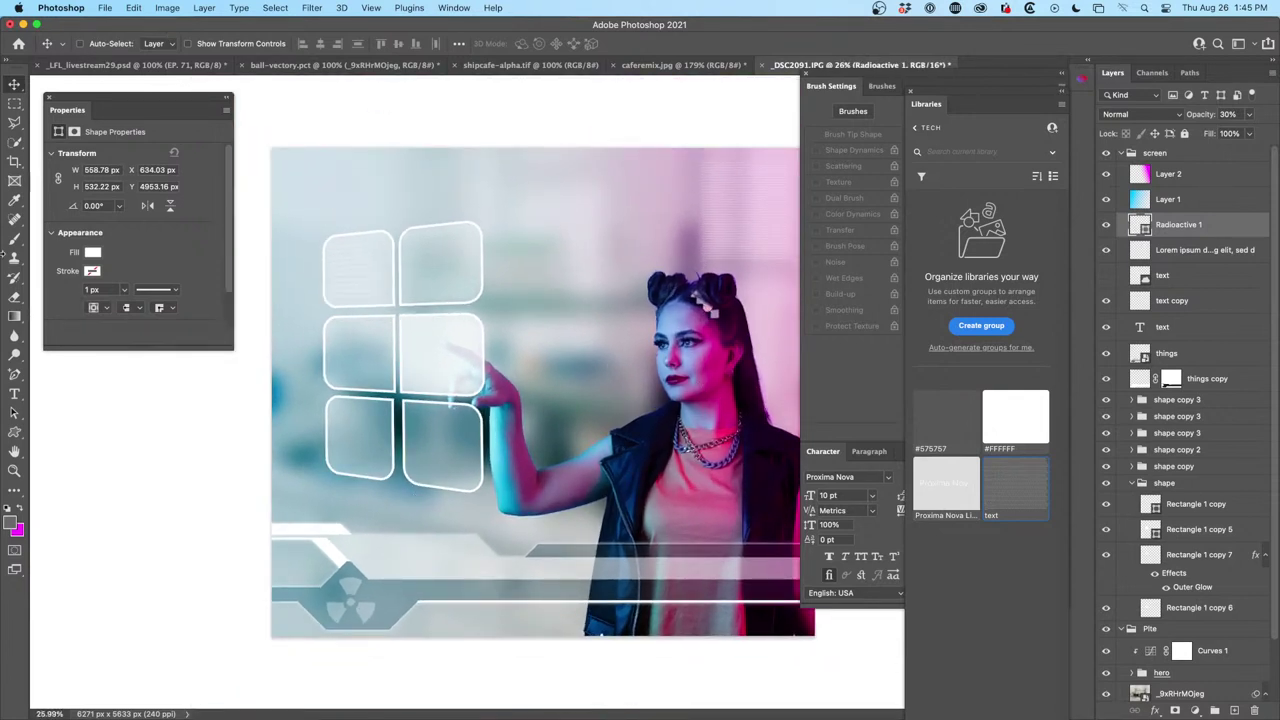
Add a new layer and draw a Nuclear custom shape about 1145 by 1301 px above and beside the woman's head
{"action": "left_click", "coordinate": [14, 432]}
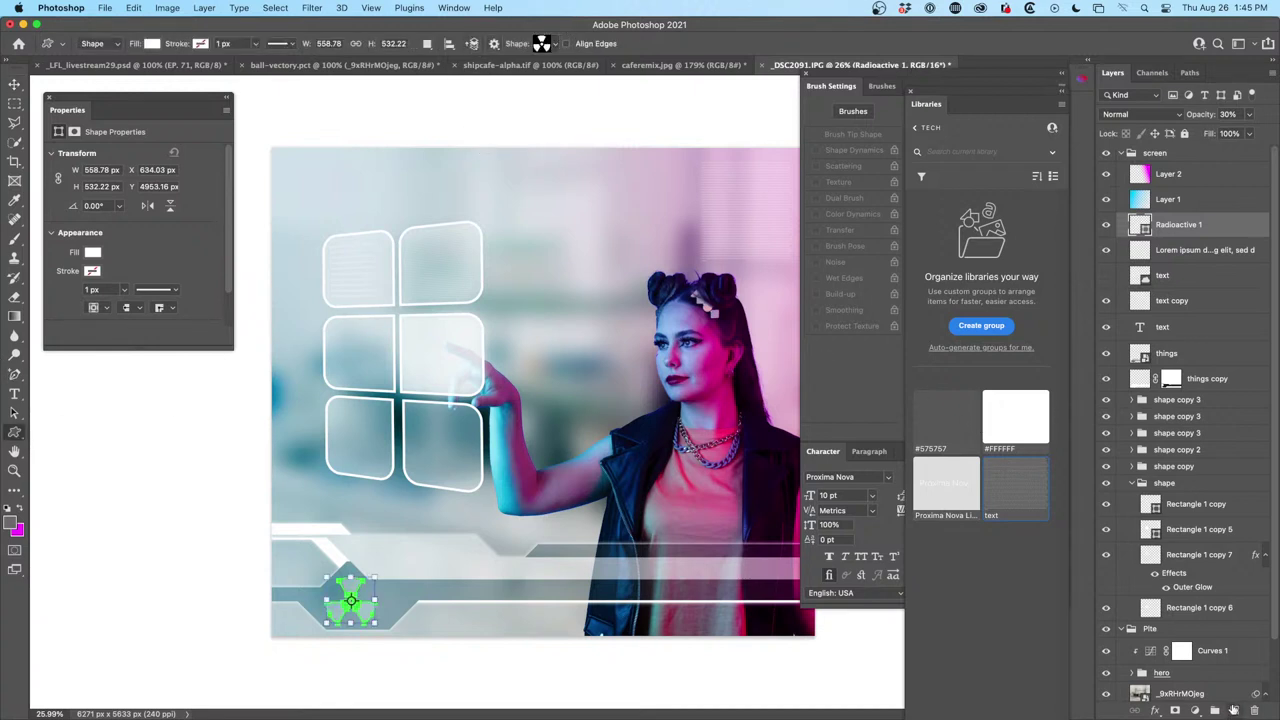
{"action": "left_click", "coordinate": [1237, 710]}
{"action": "left_click", "coordinate": [563, 45]}
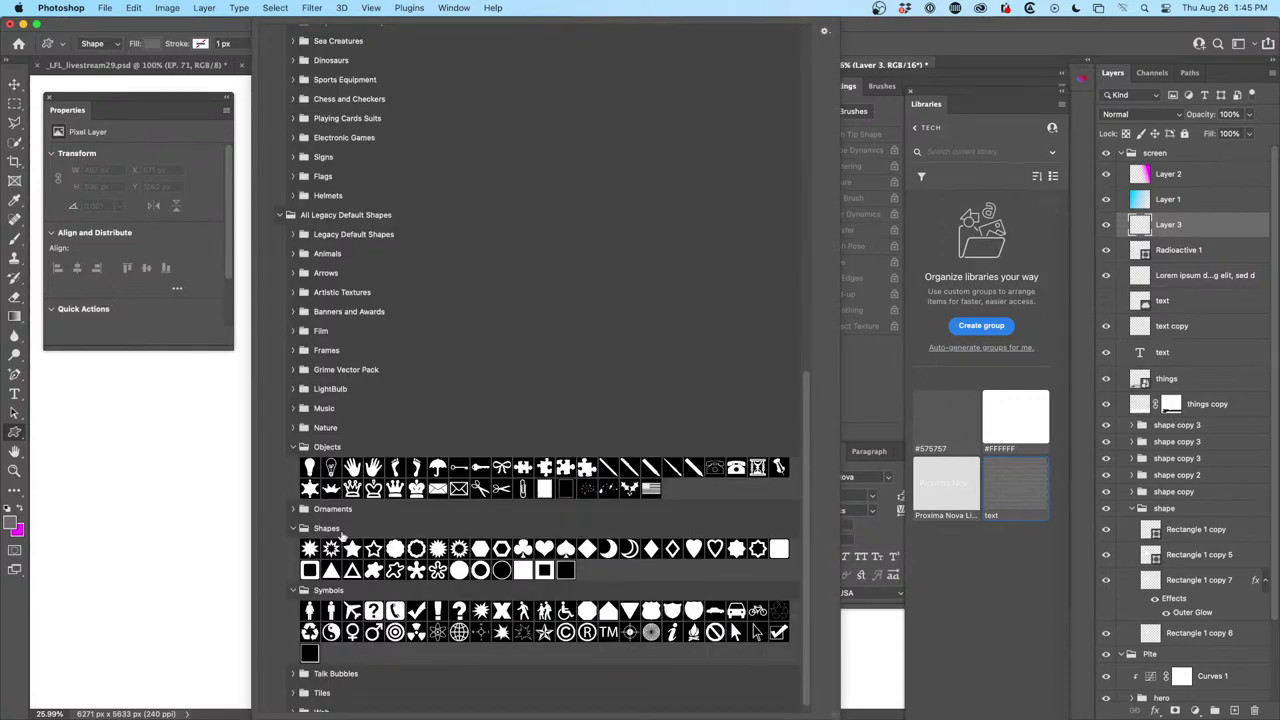
{"action": "left_click", "coordinate": [437, 632]}
{"action": "left_click_drag", "start_coordinate": [836, 716], "coordinate": [428, 347]}
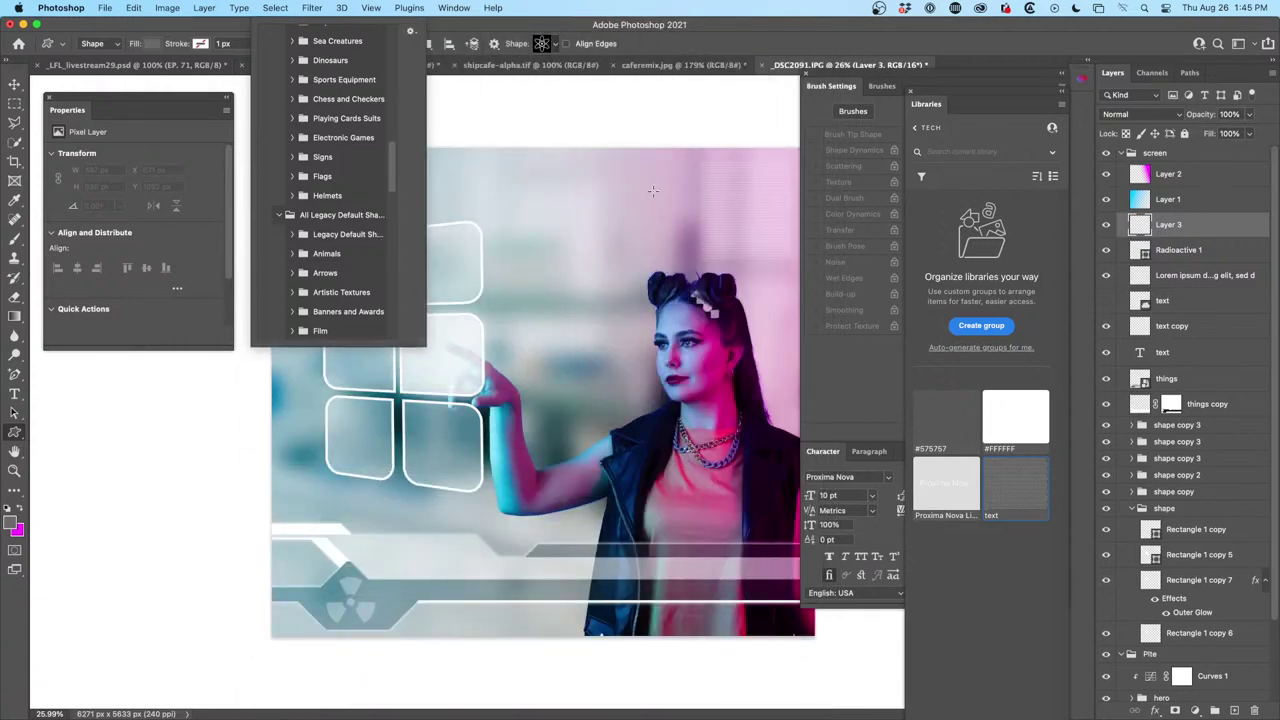
{"action": "left_click_drag", "start_coordinate": [565, 178], "coordinate": [665, 290]}
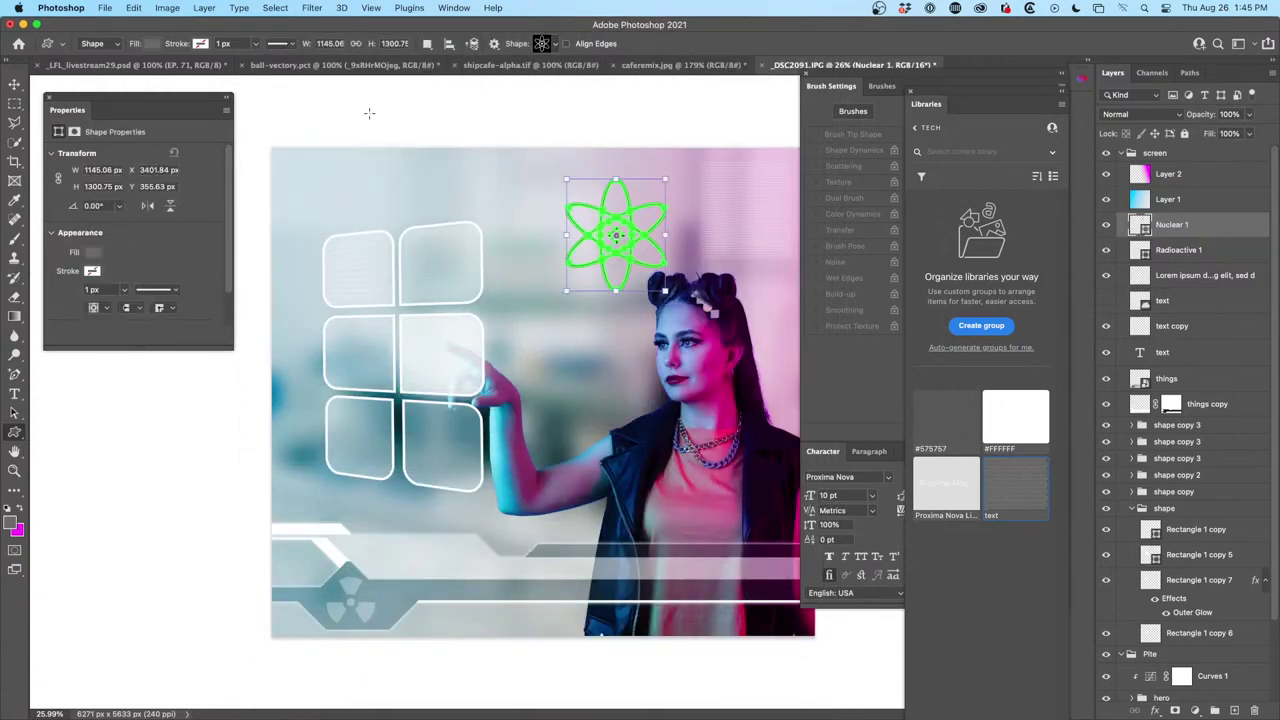
Select the magenta gradient layer, Layer 2, and check its blending mode, keeping Soft Light
{"action": "left_click", "coordinate": [16, 82]}
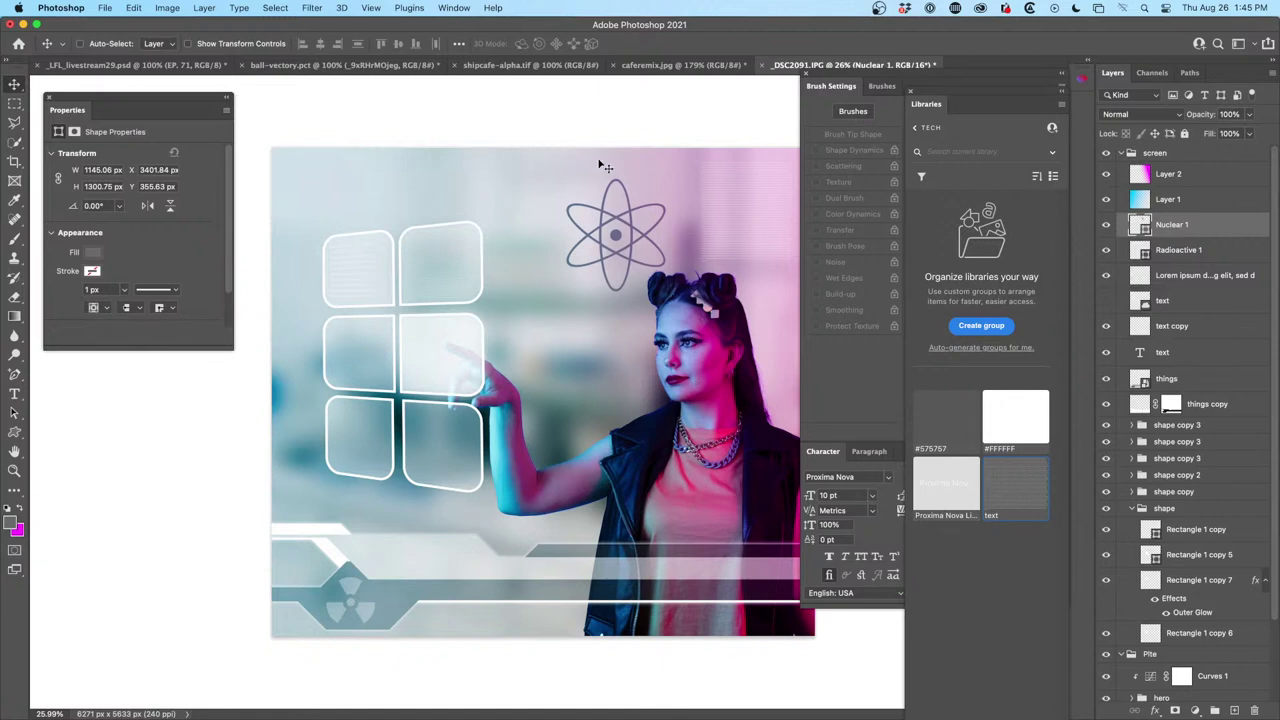
{"action": "left_click", "coordinate": [645, 222]}
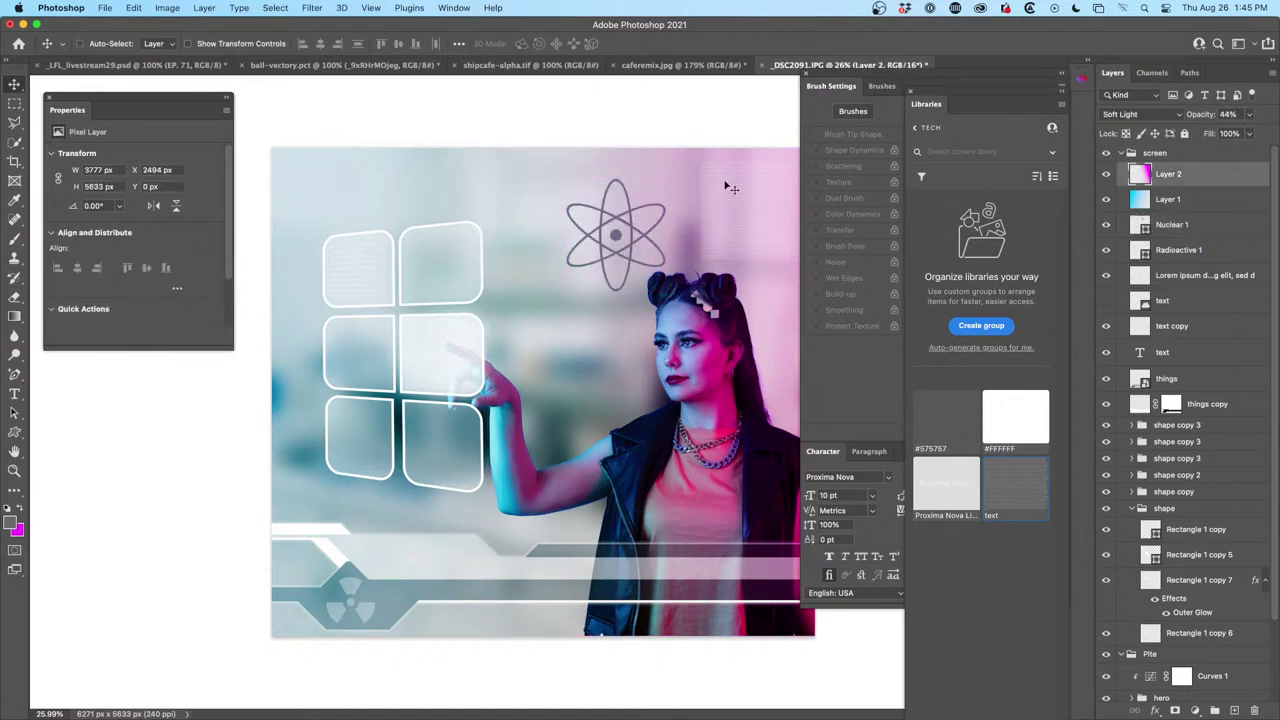
{"action": "left_click", "coordinate": [1130, 114]}
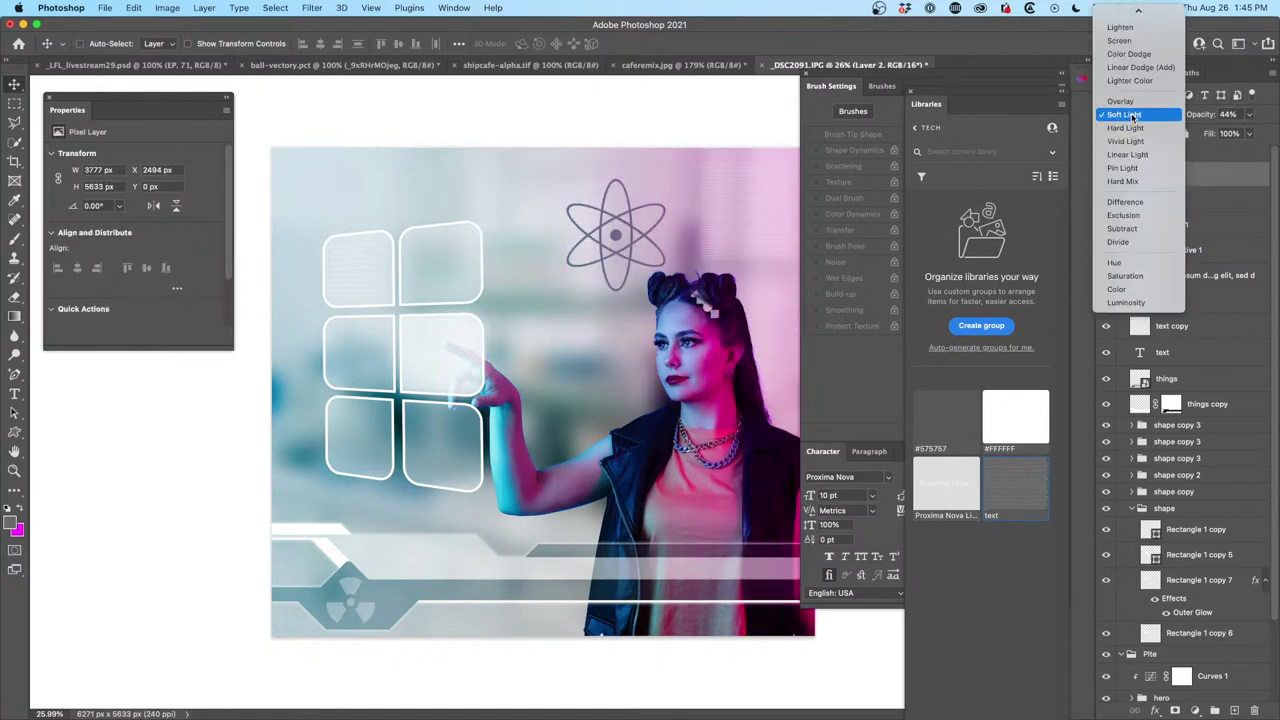
{"action": "left_click", "coordinate": [1126, 116]}
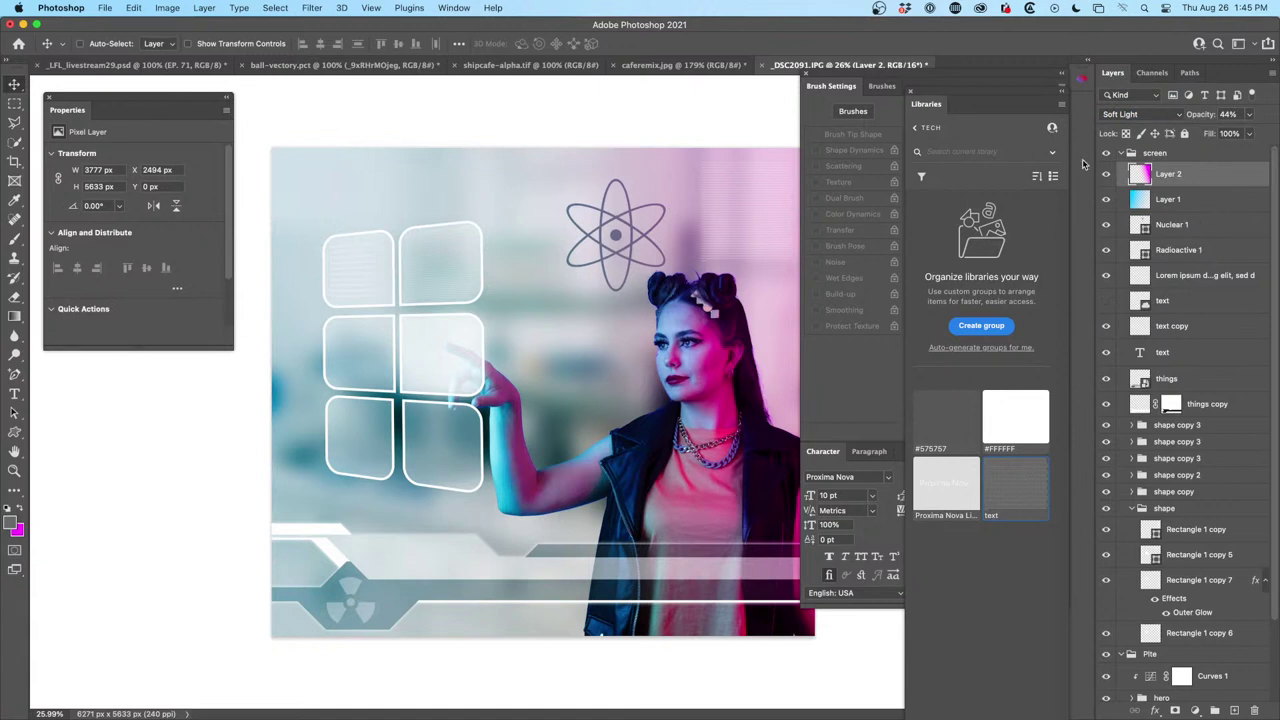
Set the blending mode of the Nuclear 1 shape layer to Overlay
{"action": "left_click", "coordinate": [1175, 250]}
{"action": "left_click", "coordinate": [1190, 224]}
{"action": "left_click", "coordinate": [1140, 115]}
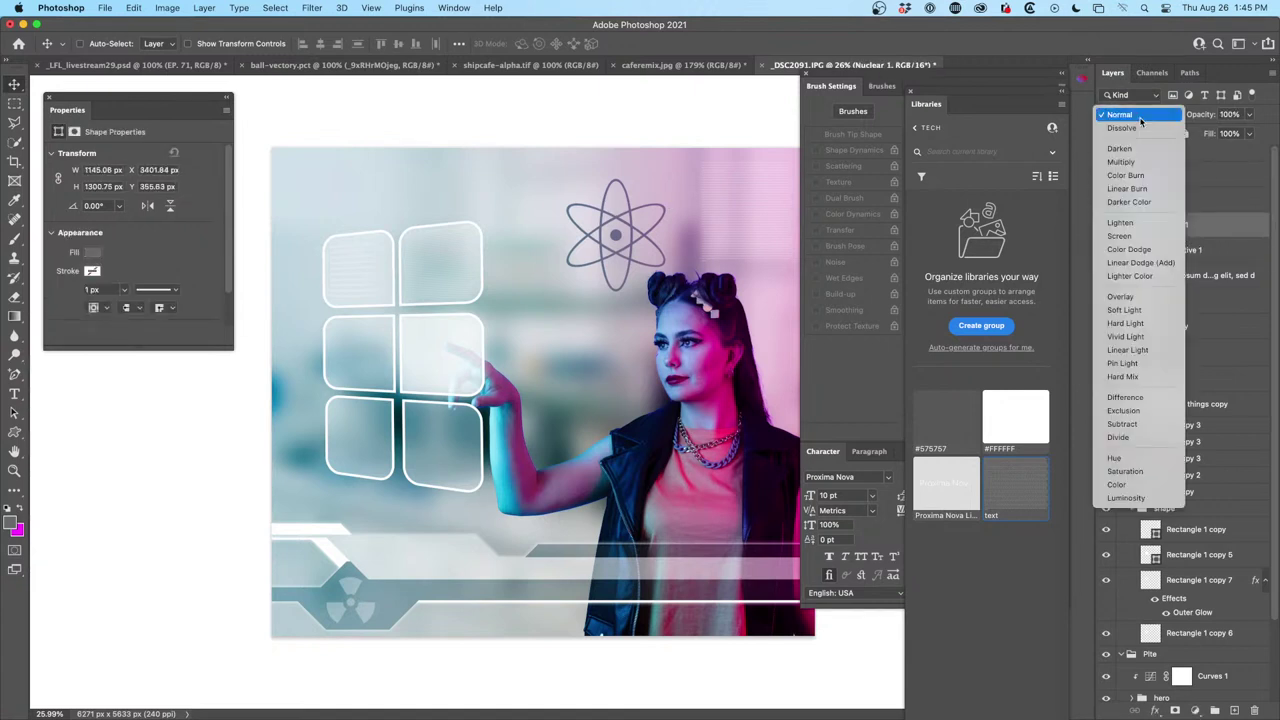
{"action": "left_click", "coordinate": [1123, 298]}
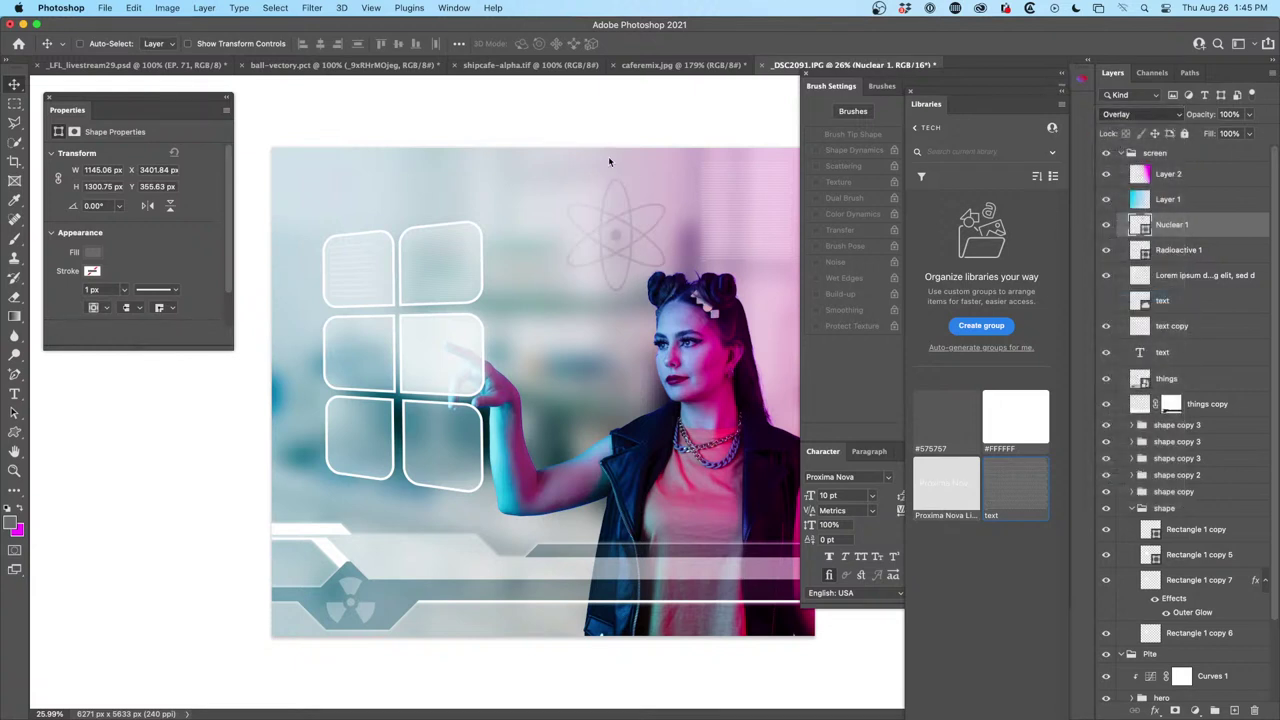
Move the nuclear symbol over the middle-left tile of the virtual screen and rasterize its layer
{"action": "left_click_drag", "start_coordinate": [626, 218], "coordinate": [385, 360]}
{"action": "left_click", "coordinate": [422, 325]}
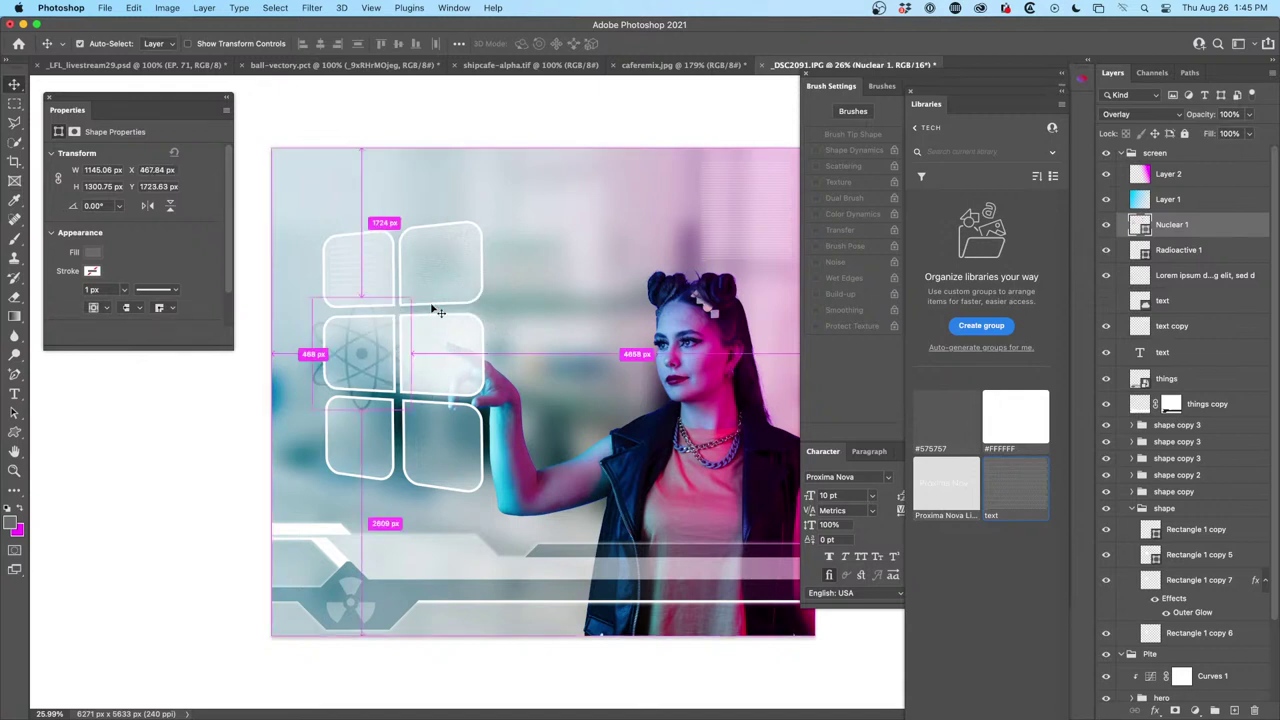
{"action": "right_click", "coordinate": [1196, 232]}
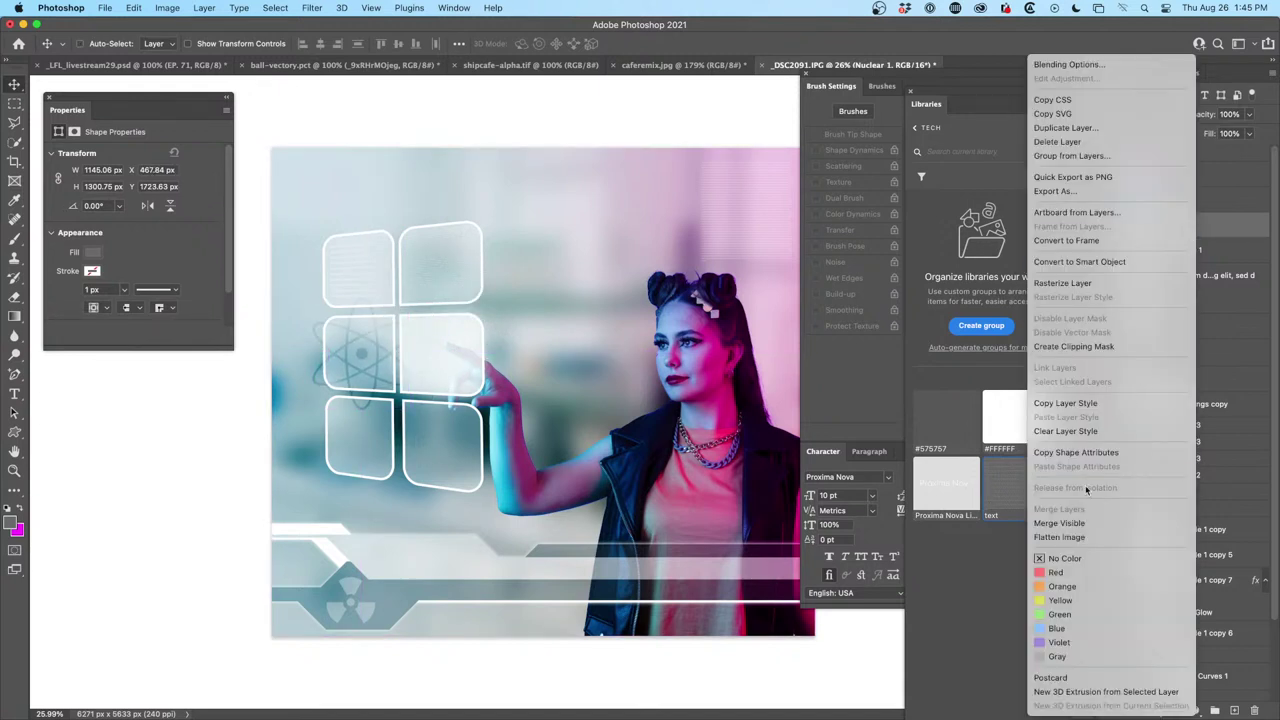
{"action": "left_click", "coordinate": [1076, 283]}
{"action": "key", "text": "super+t"}
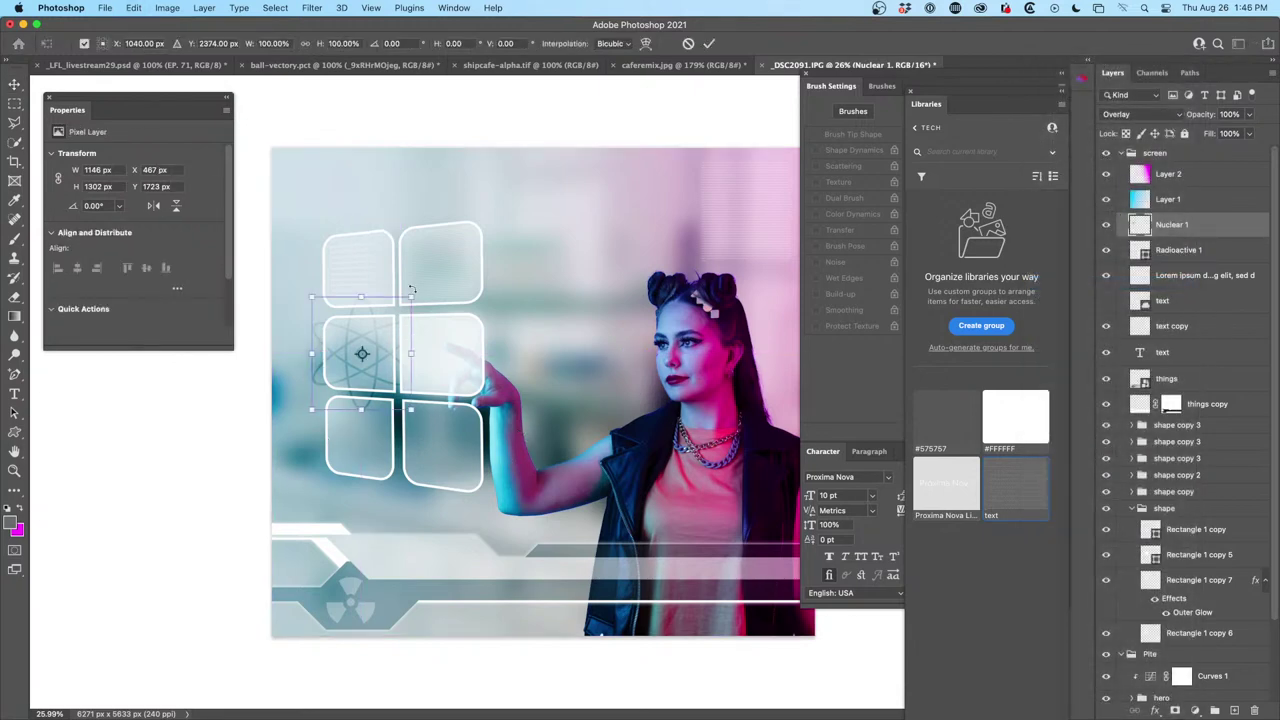
{"action": "right_click", "coordinate": [388, 329]}
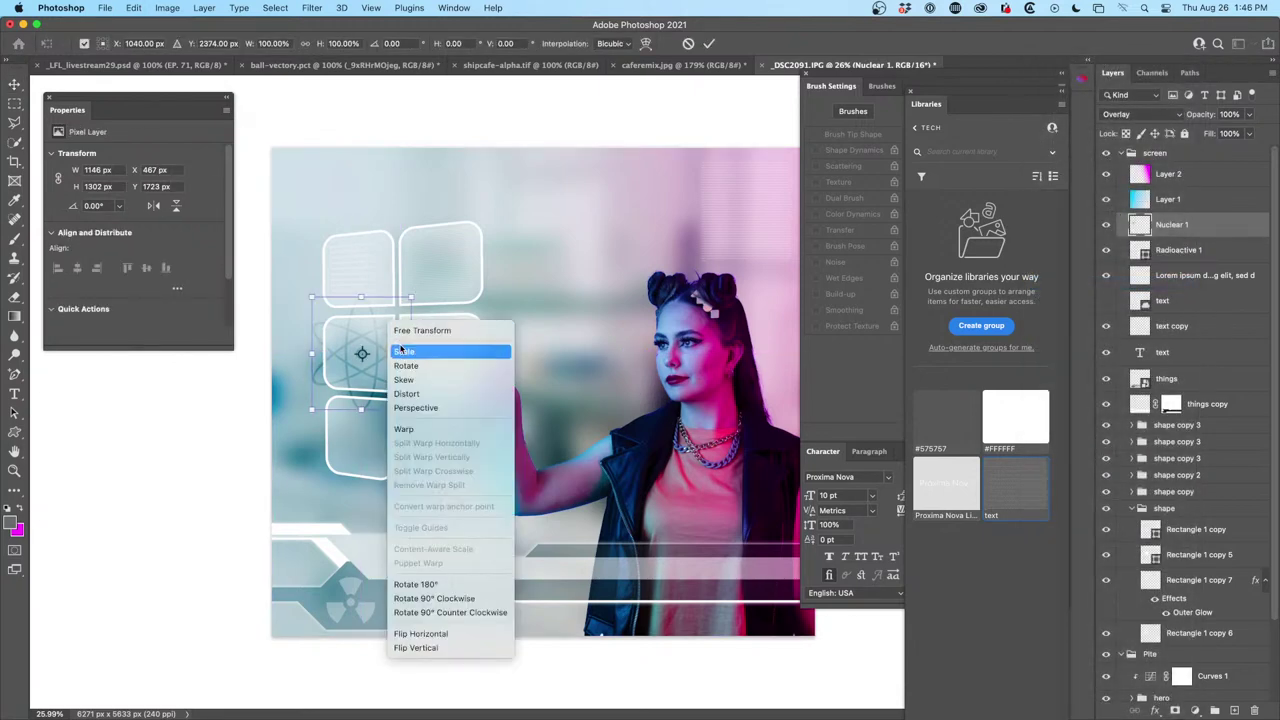
{"action": "left_click", "coordinate": [401, 430]}
{"action": "left_click_drag", "start_coordinate": [410, 299], "coordinate": [396, 318]}
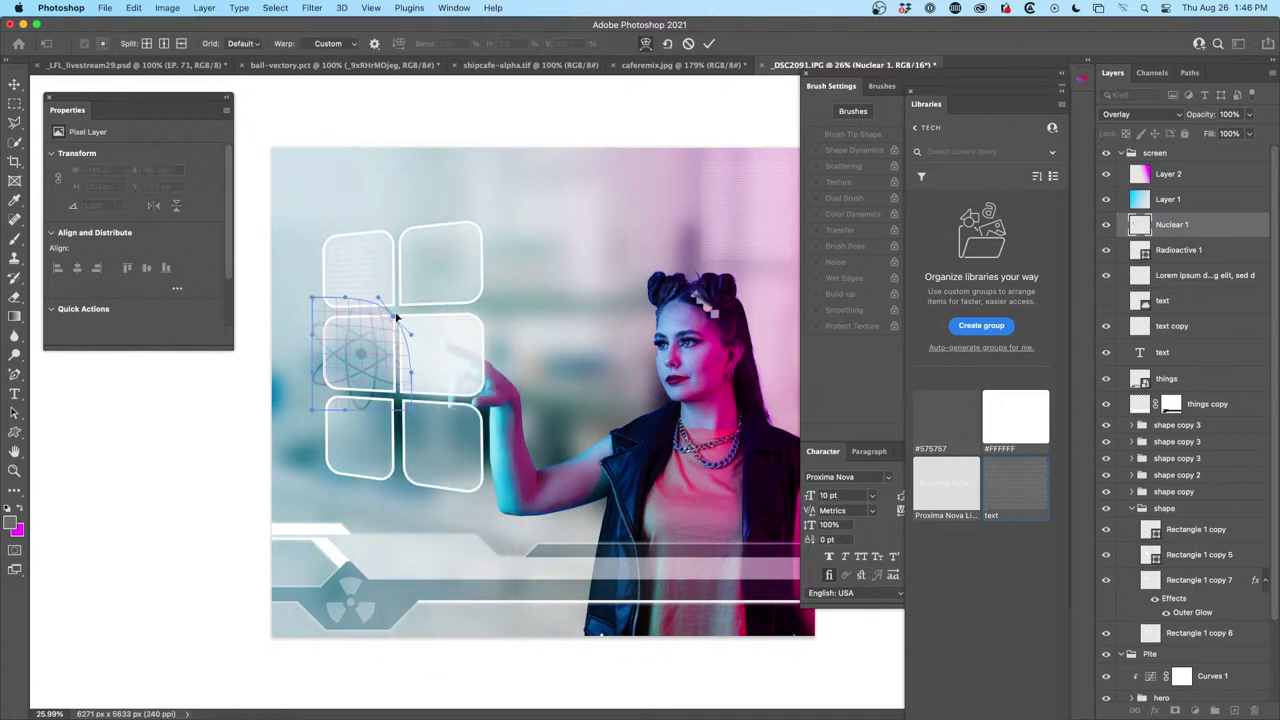
{"action": "key", "text": "Escape"}
{"action": "right_click", "coordinate": [374, 342]}
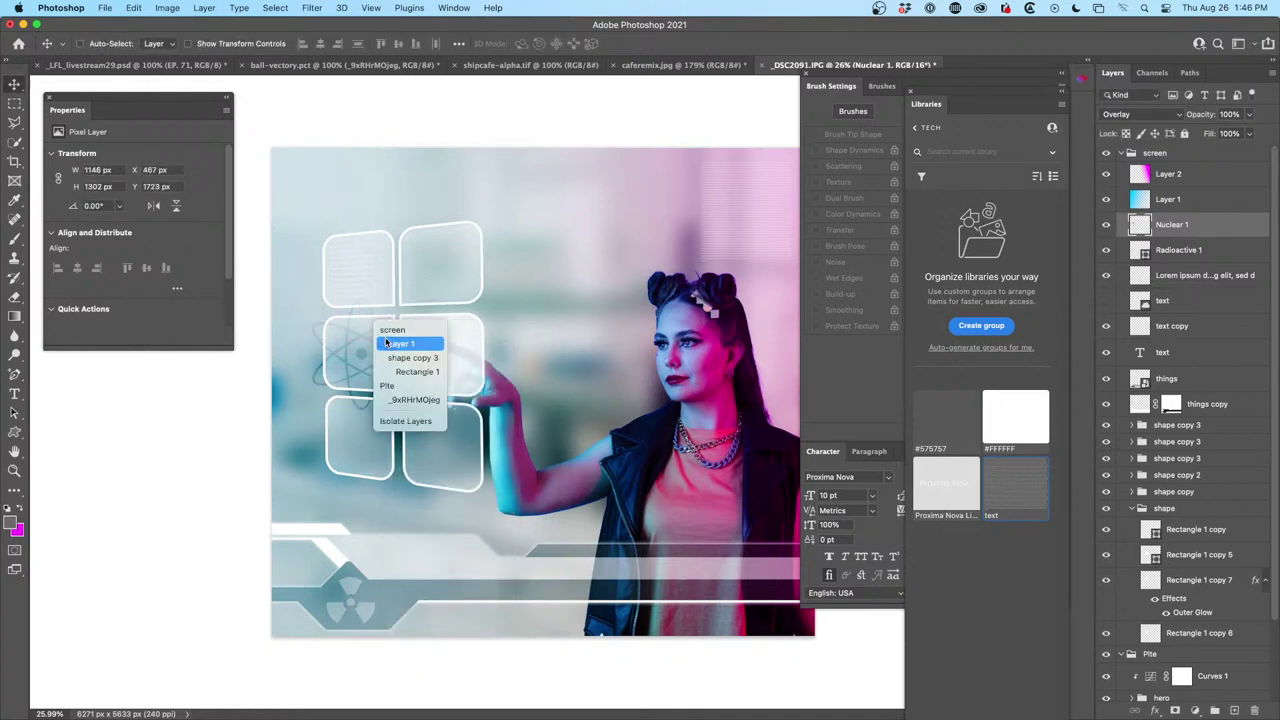
{"action": "left_click", "coordinate": [294, 357]}
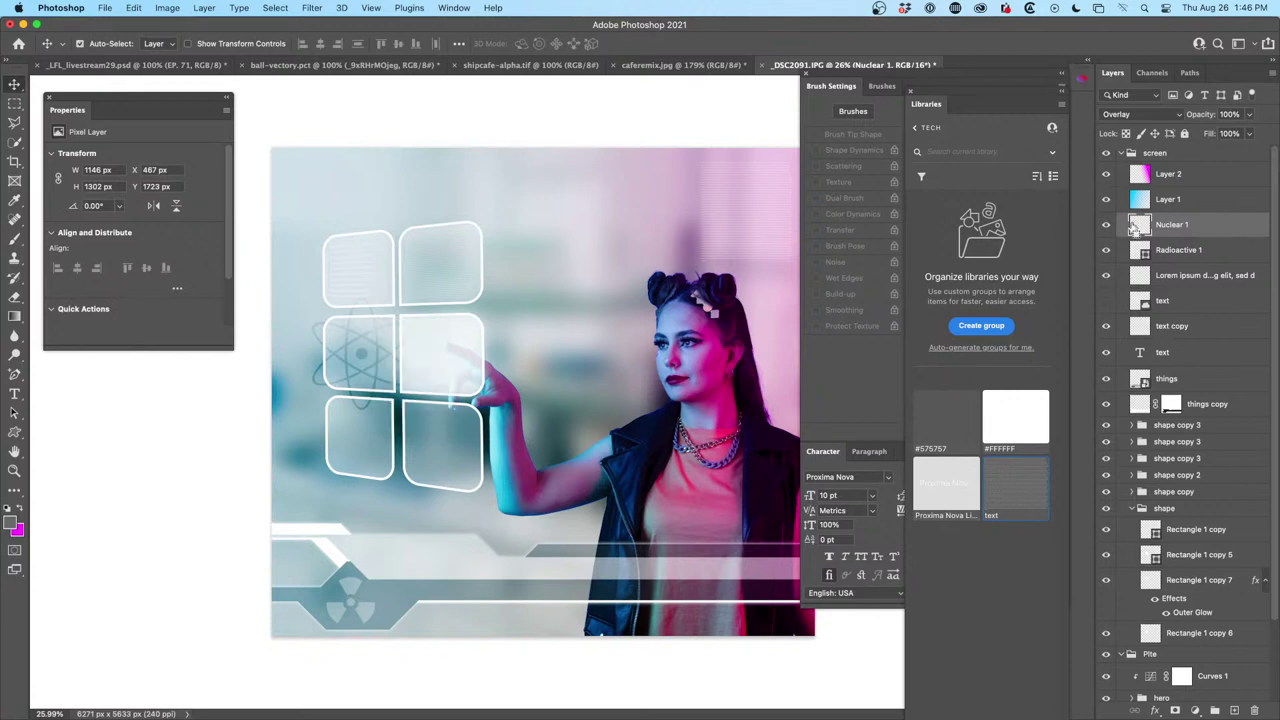
Distort the nuclear symbol to fit the middle-left tile's perspective, at about 699 by 774 px
{"action": "key", "text": "super+t"}
{"action": "right_click", "coordinate": [373, 327]}
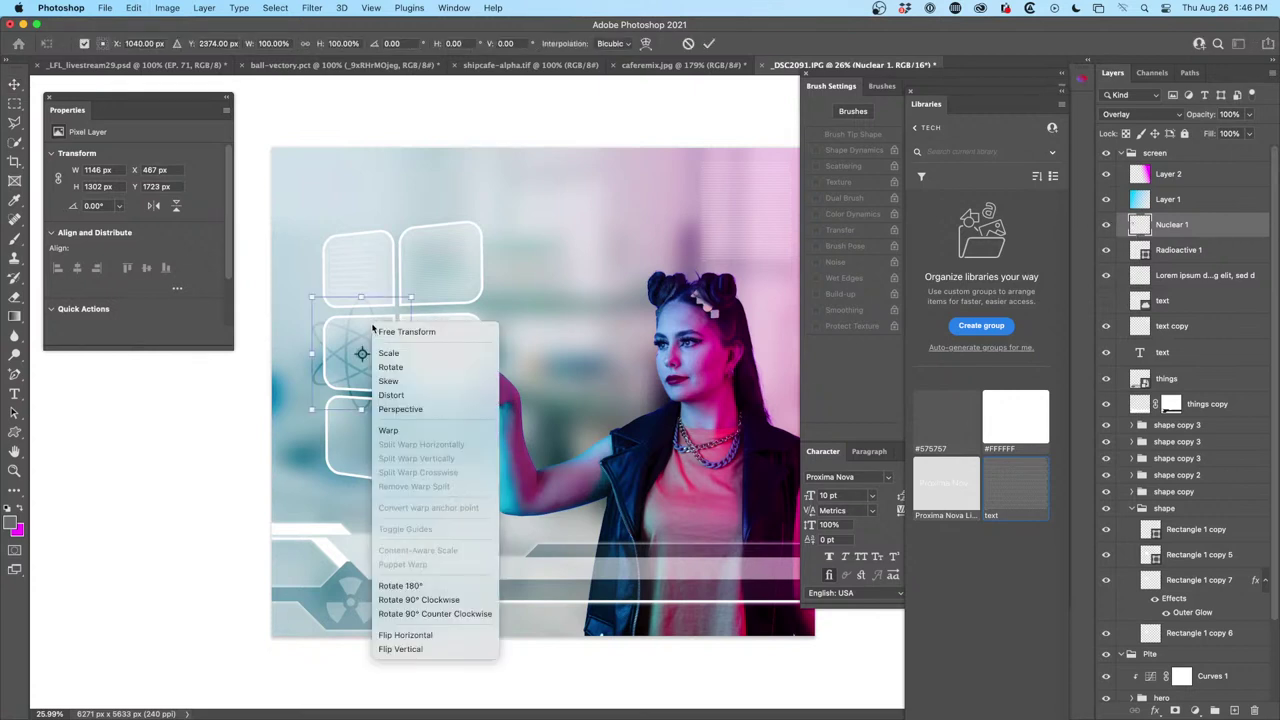
{"action": "left_click", "coordinate": [422, 395]}
{"action": "left_click_drag", "start_coordinate": [410, 297], "coordinate": [388, 320]}
{"action": "left_click_drag", "start_coordinate": [318, 302], "coordinate": [335, 324]}
{"action": "left_click_drag", "start_coordinate": [312, 410], "coordinate": [328, 388]}
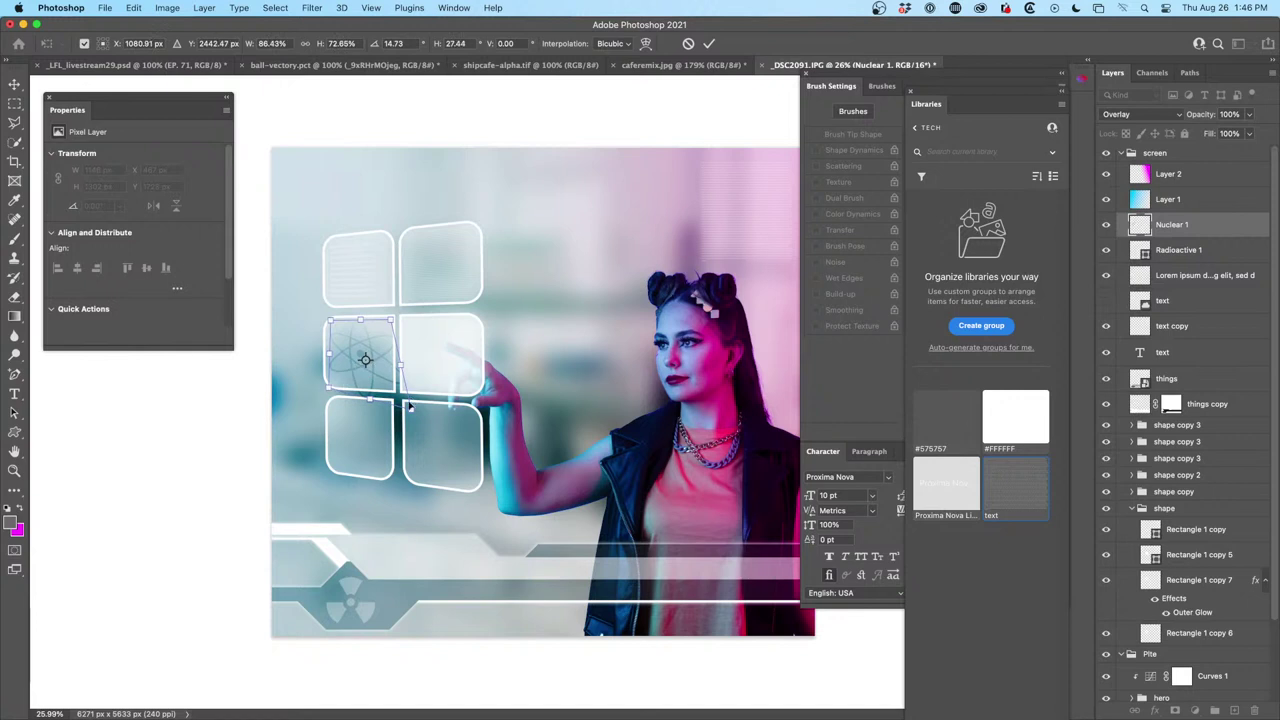
{"action": "left_click_drag", "start_coordinate": [409, 410], "coordinate": [333, 376]}
{"action": "key", "text": "Return"}
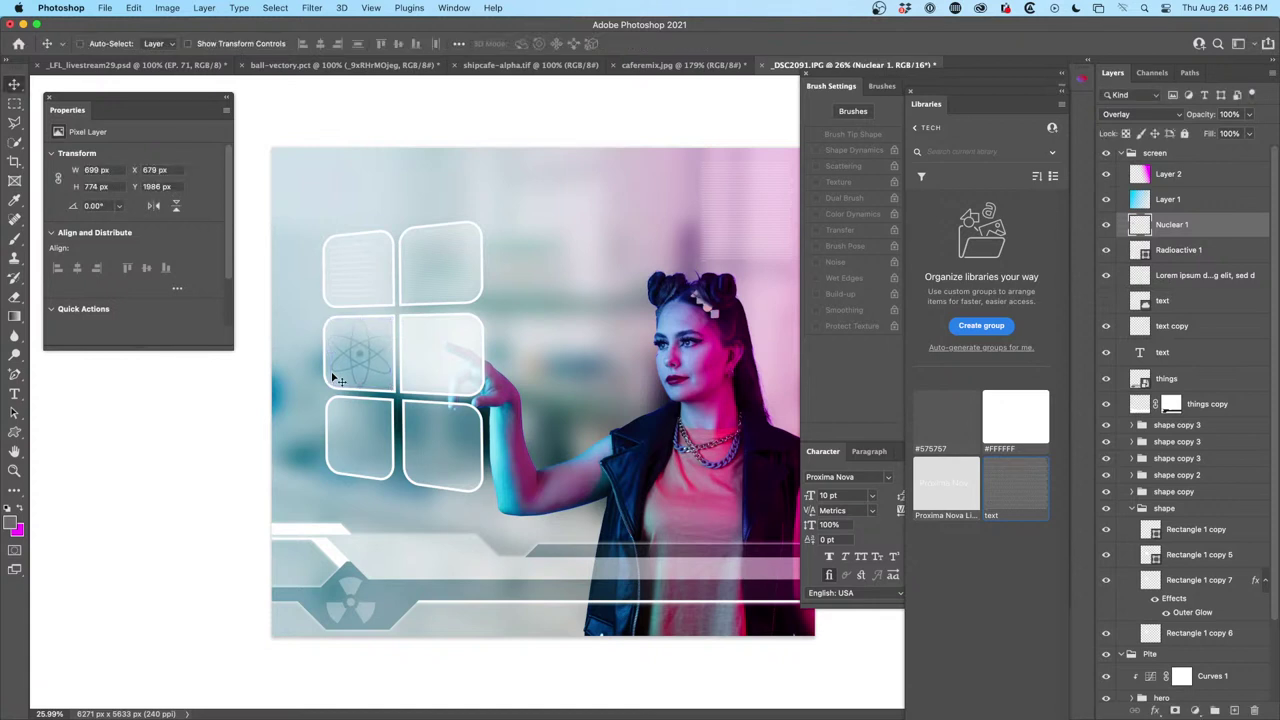
Duplicate the nuclear symbol onto the middle-right tile and set the copy's blending mode to Hard Light
{"action": "left_click_drag", "start_coordinate": [372, 360], "coordinate": [451, 363]}
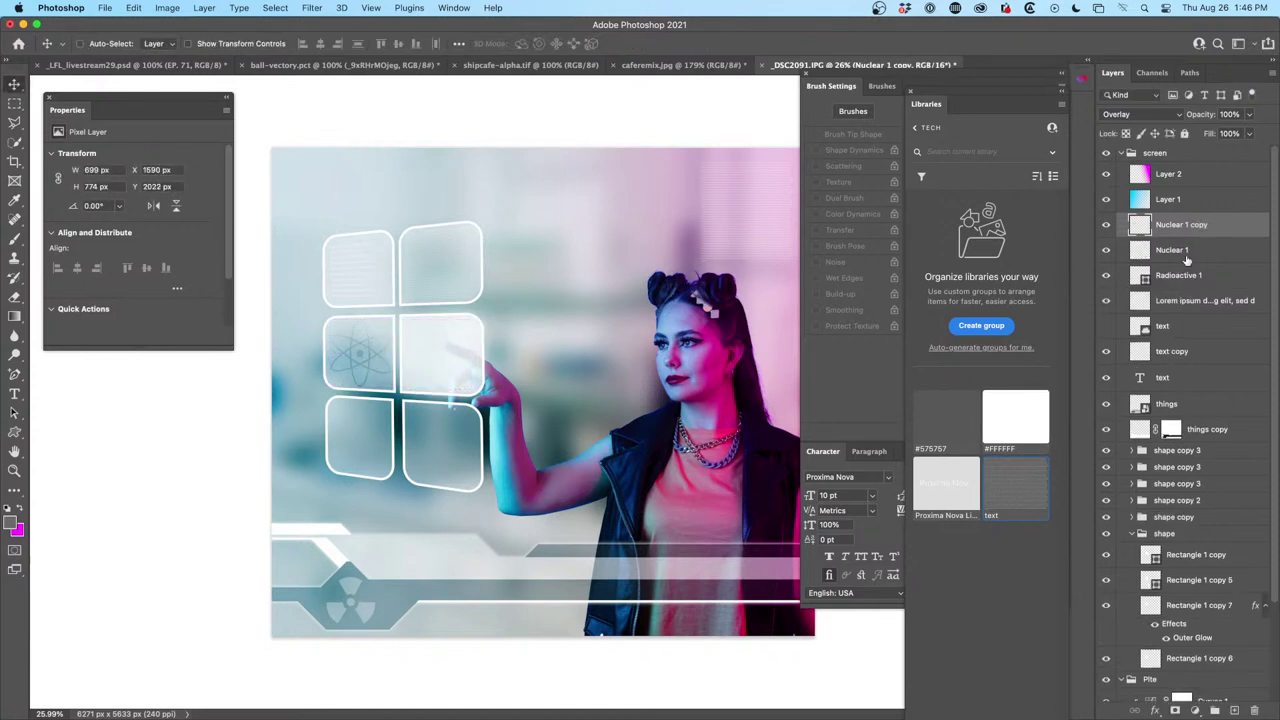
{"action": "left_click", "coordinate": [1145, 118]}
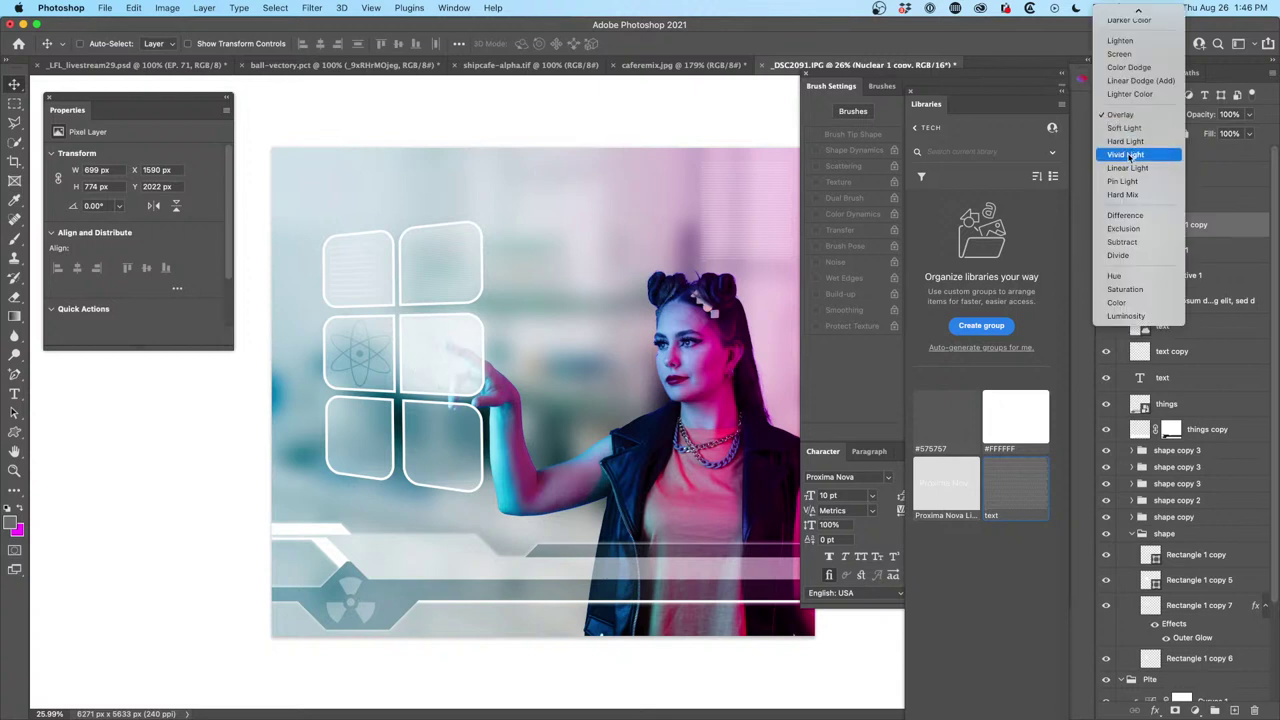
{"action": "left_click", "coordinate": [1128, 137]}
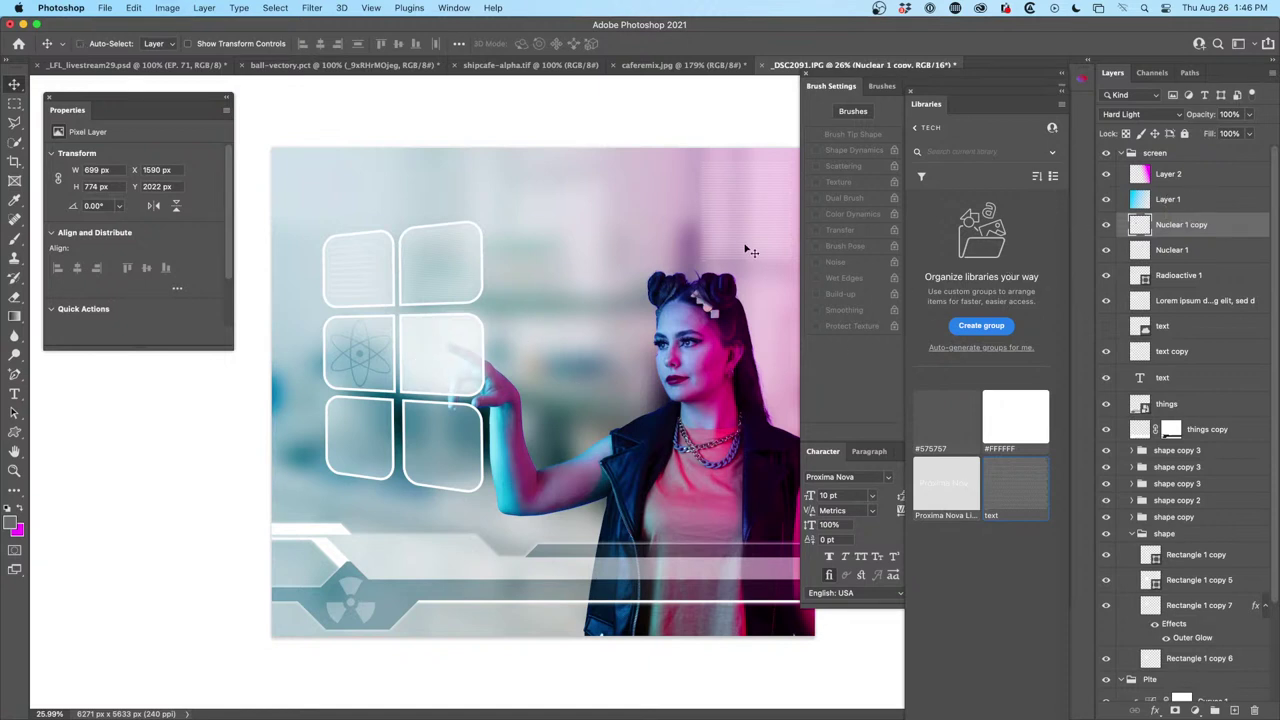
Examine the whole composite and the cutout edges of the woman's raised arm at close range
{"action": "scroll", "coordinate": [660, 366], "scroll_direction": "up", "scroll_amount": 5}
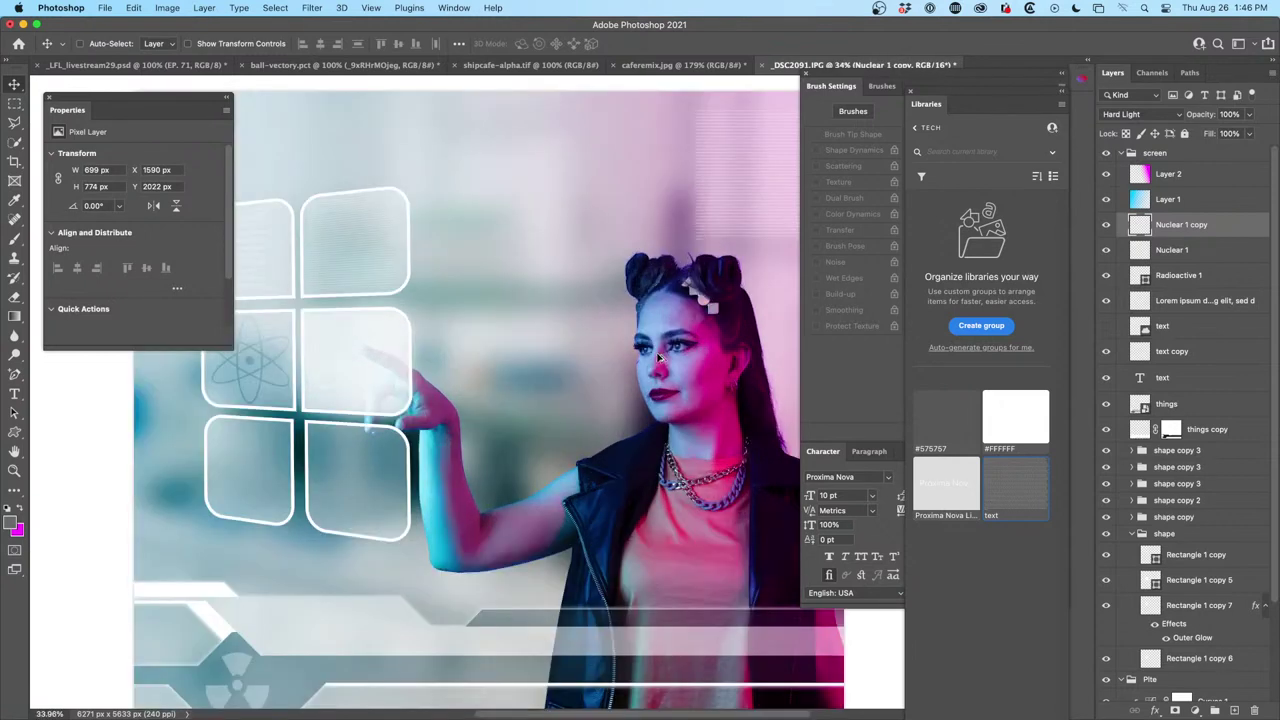
{"action": "scroll", "coordinate": [660, 360], "scroll_direction": "down", "scroll_amount": 5}
{"action": "left_click", "coordinate": [660, 383]}
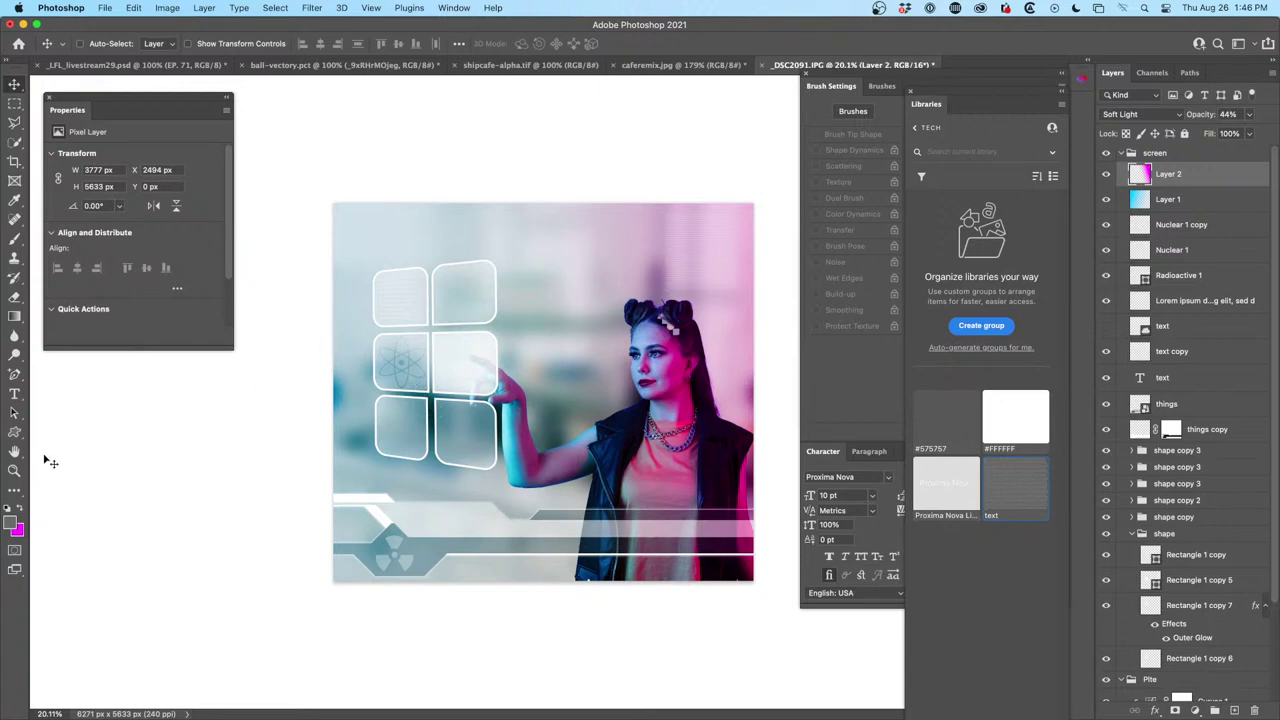
{"action": "left_click", "coordinate": [14, 470]}
{"action": "key", "text": "super+equal"}
{"action": "key", "text": "super+equal"}
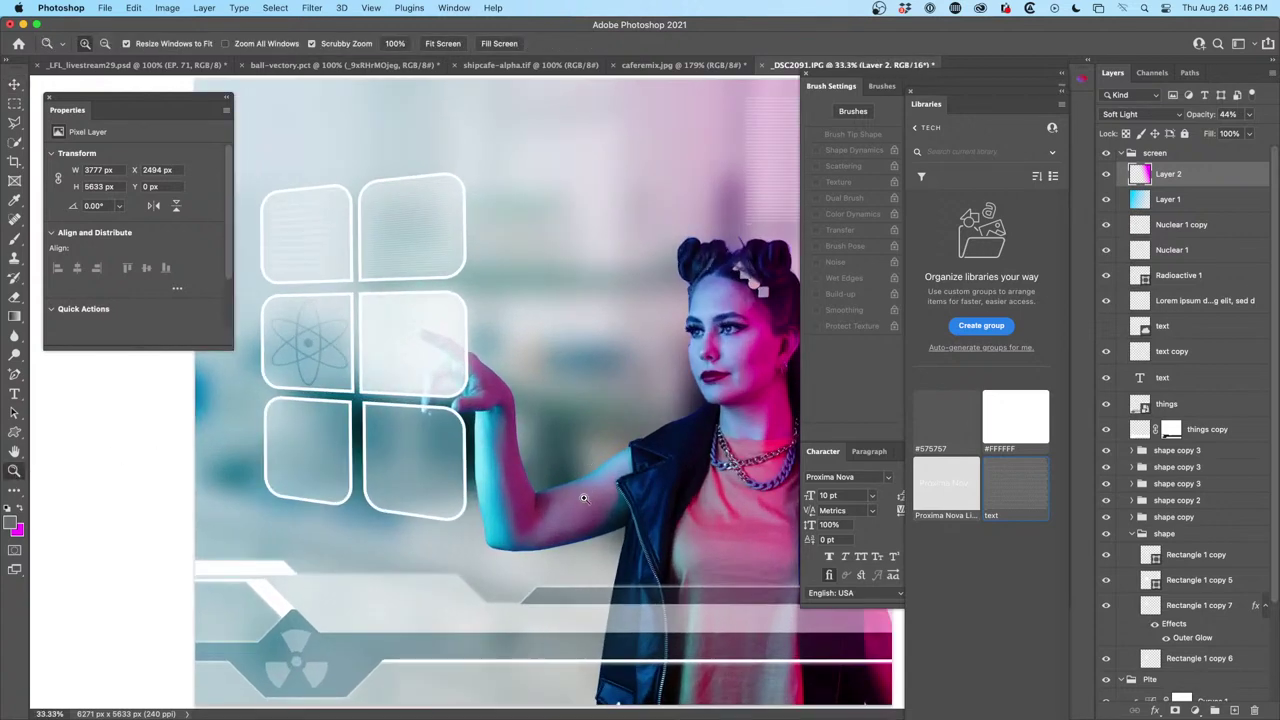
{"action": "left_click", "coordinate": [584, 498]}
{"action": "left_click", "coordinate": [575, 515]}
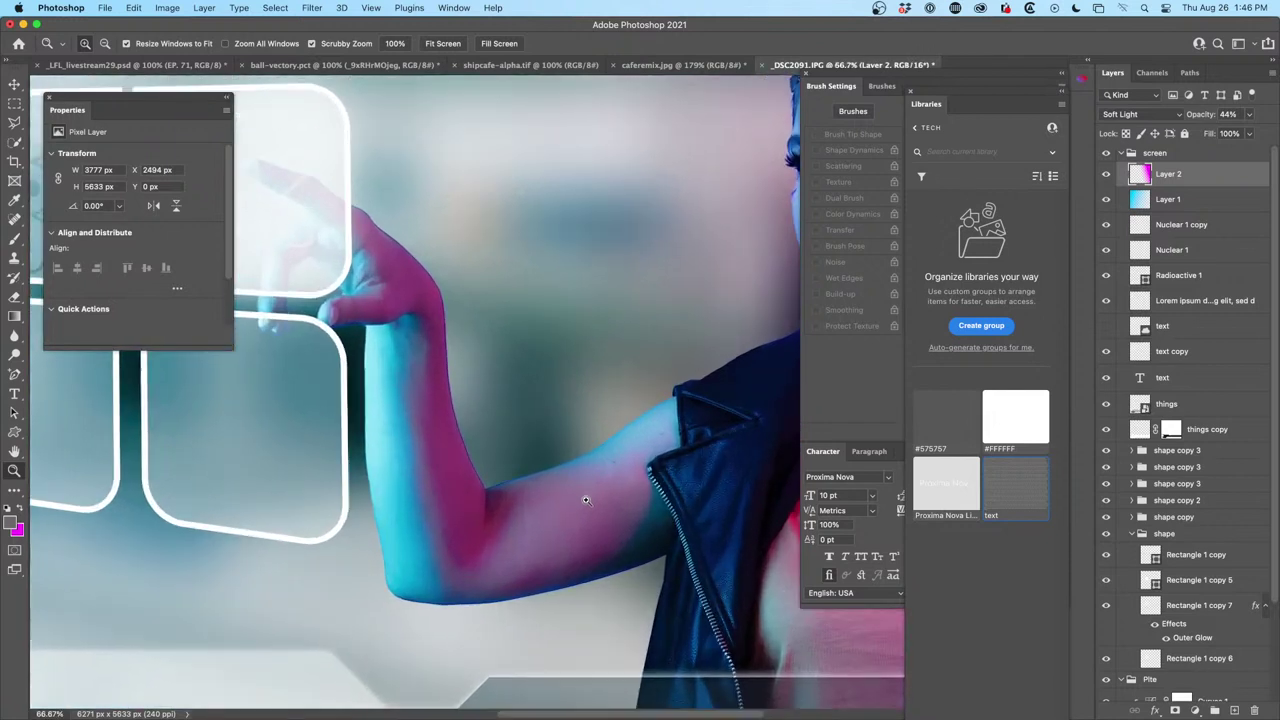
{"action": "left_click_drag", "start_coordinate": [566, 531], "coordinate": [558, 447]}
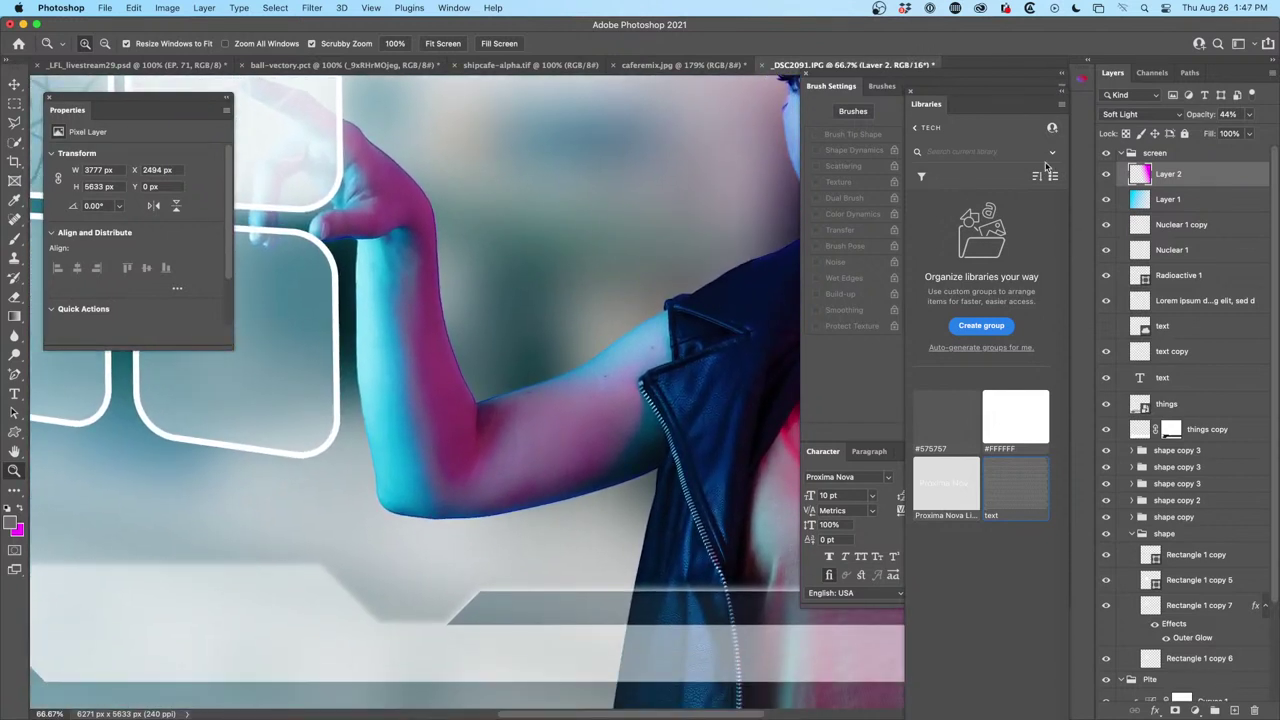
Expand the hero group and its FS subgroup and compare what the spot layers contribute by toggling their visibility
{"action": "scroll", "coordinate": [1188, 500], "scroll_direction": "down", "scroll_amount": 3}
{"action": "scroll", "coordinate": [1188, 500], "scroll_direction": "down", "scroll_amount": 1}
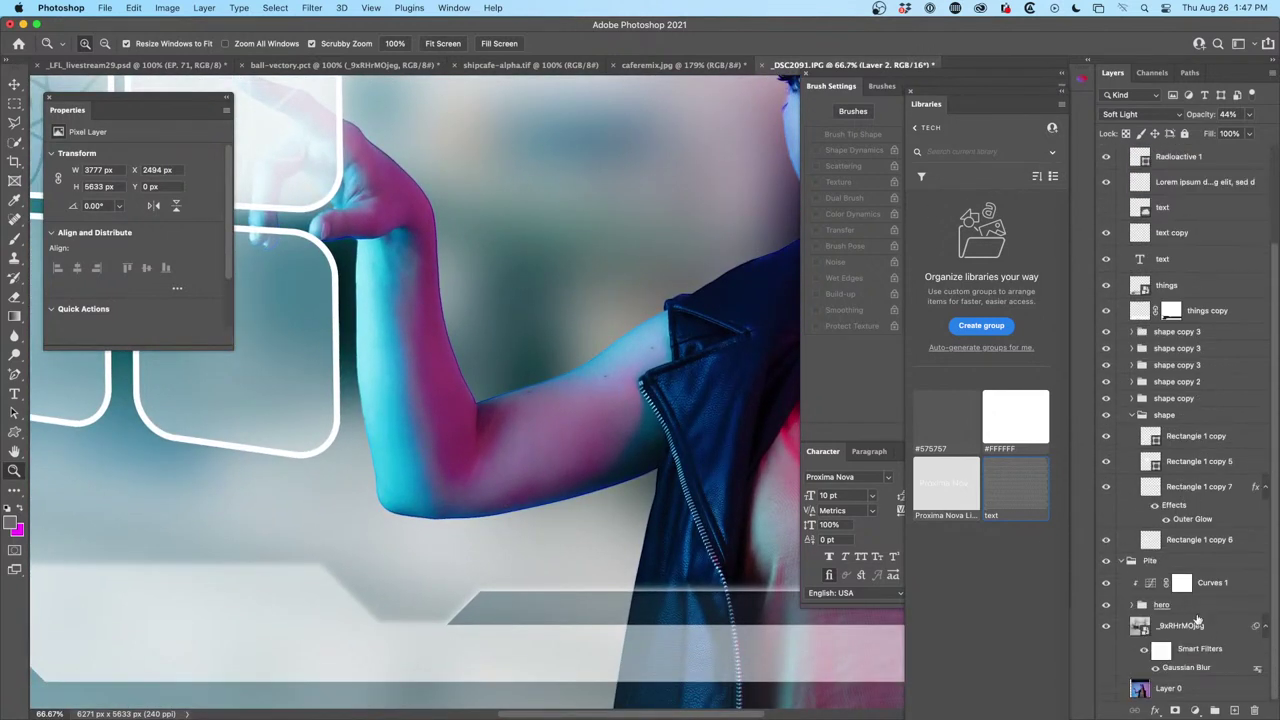
{"action": "left_click", "coordinate": [1104, 562]}
{"action": "left_click", "coordinate": [1106, 562]}
{"action": "left_click", "coordinate": [1130, 607]}
{"action": "left_click", "coordinate": [1132, 606]}
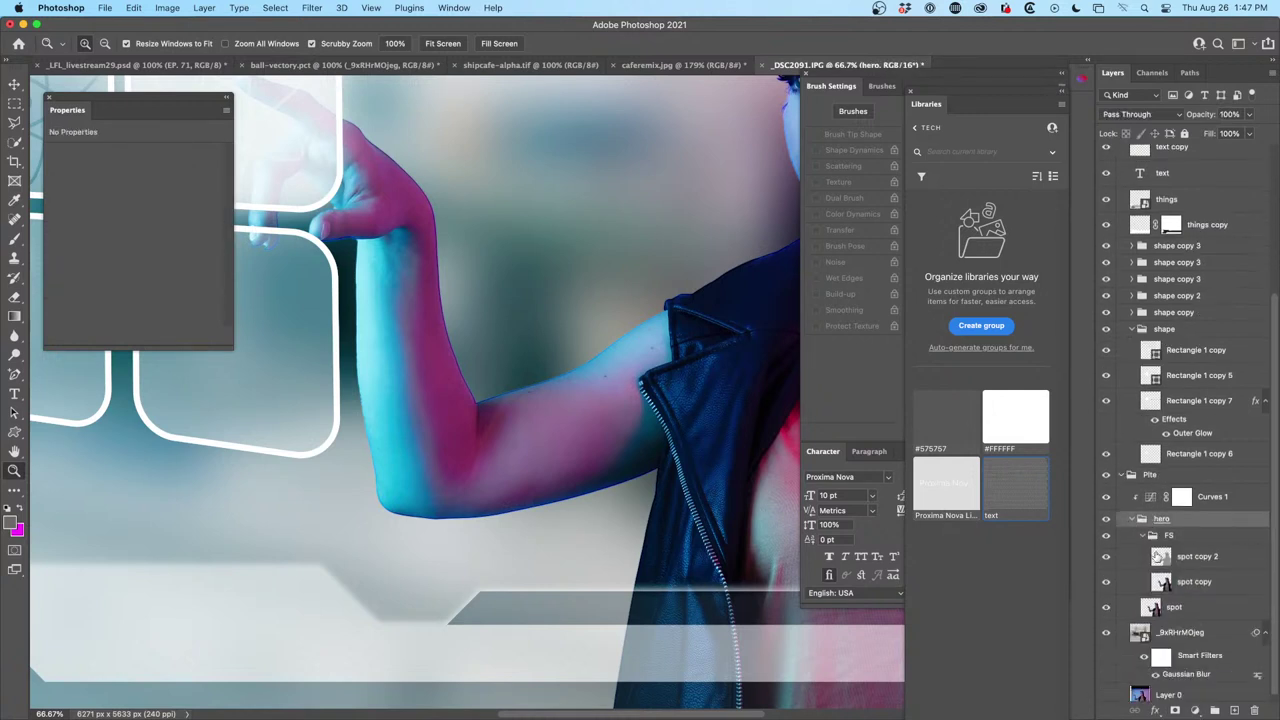
{"action": "left_click", "coordinate": [1106, 576]}
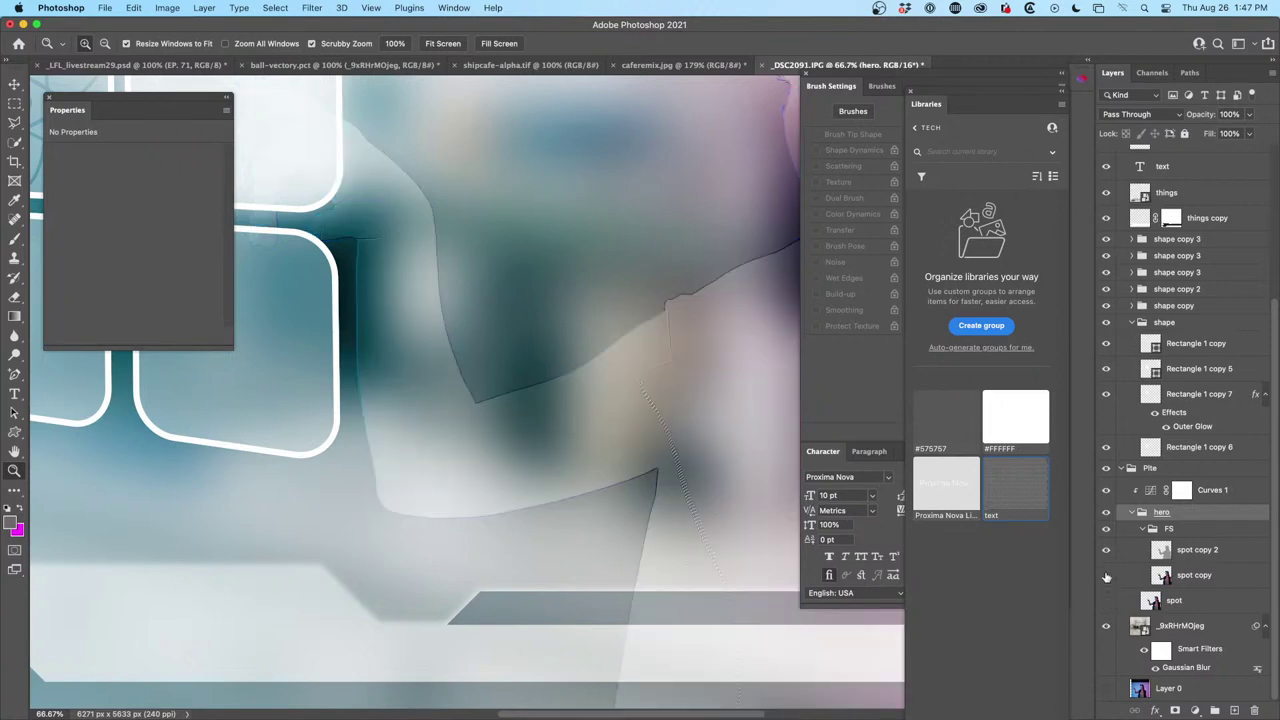
{"action": "left_click", "coordinate": [1106, 551]}
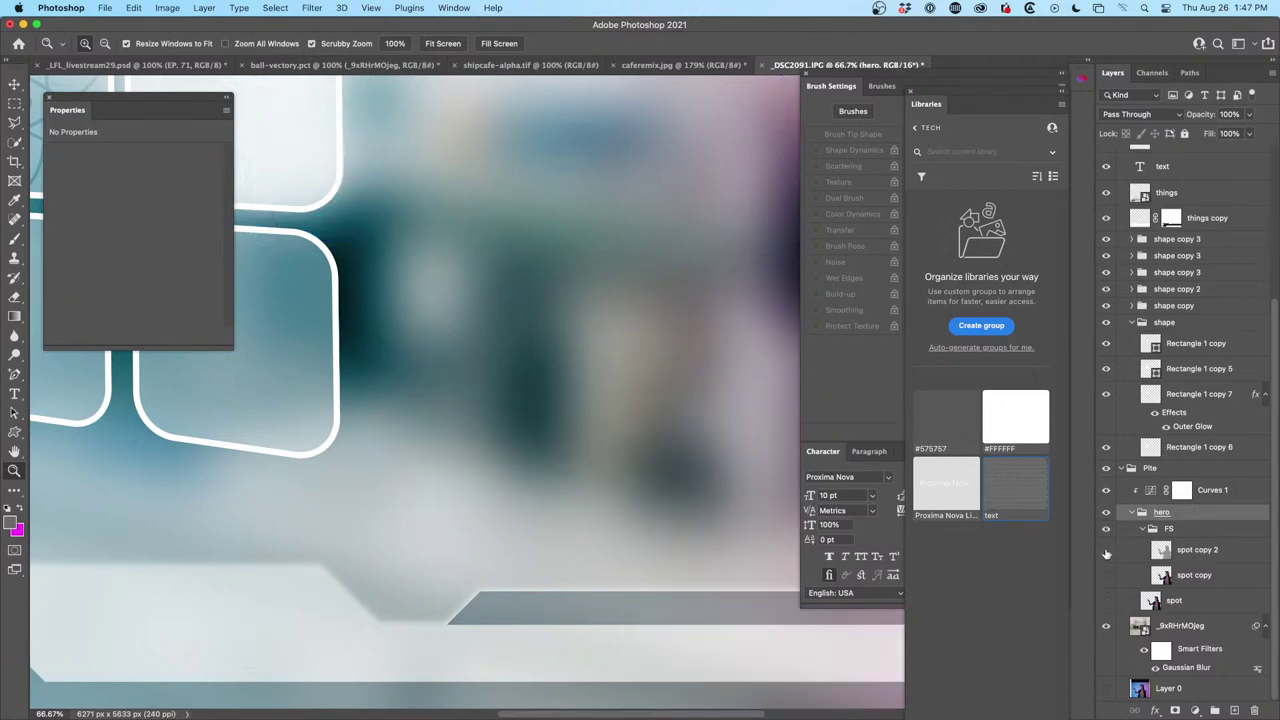
{"action": "left_click", "coordinate": [1106, 576]}
{"action": "left_click", "coordinate": [1106, 601]}
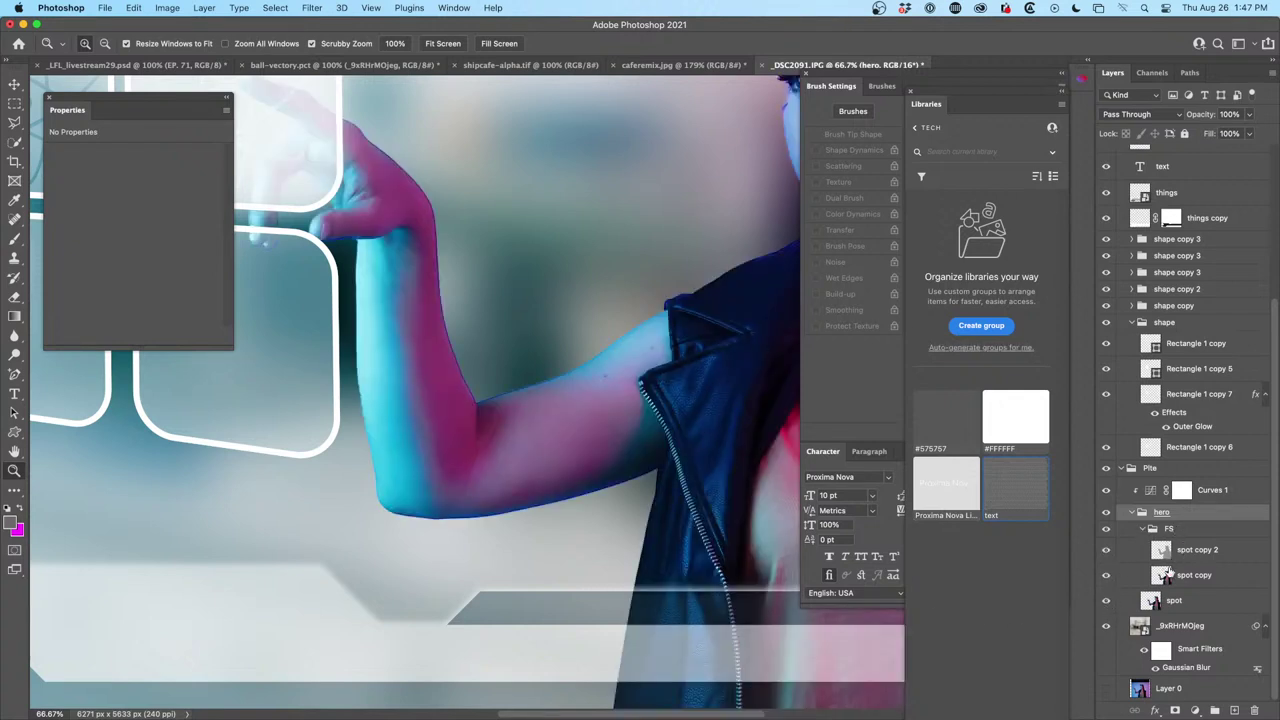
Load the outline of the spot copy 2 layer as a selection and try contracting it by 5 pixels
{"action": "left_click", "coordinate": [1160, 550], "text": "super"}
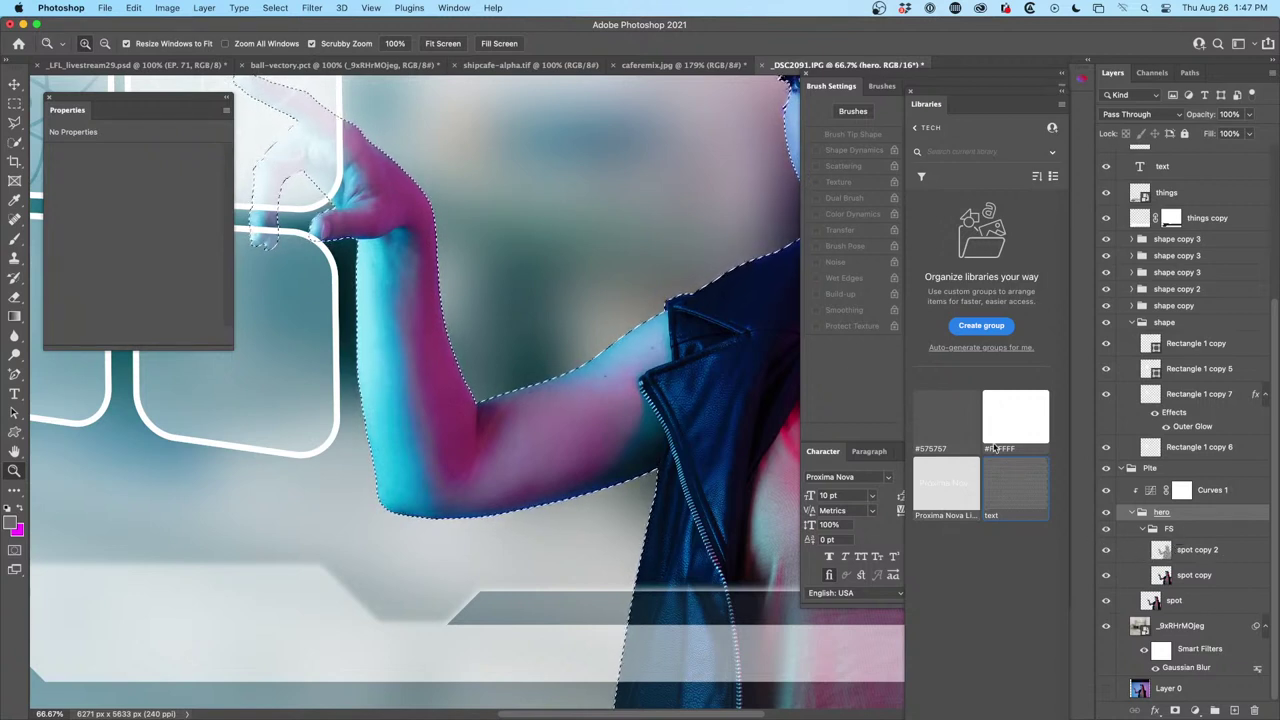
{"action": "left_click", "coordinate": [274, 8]}
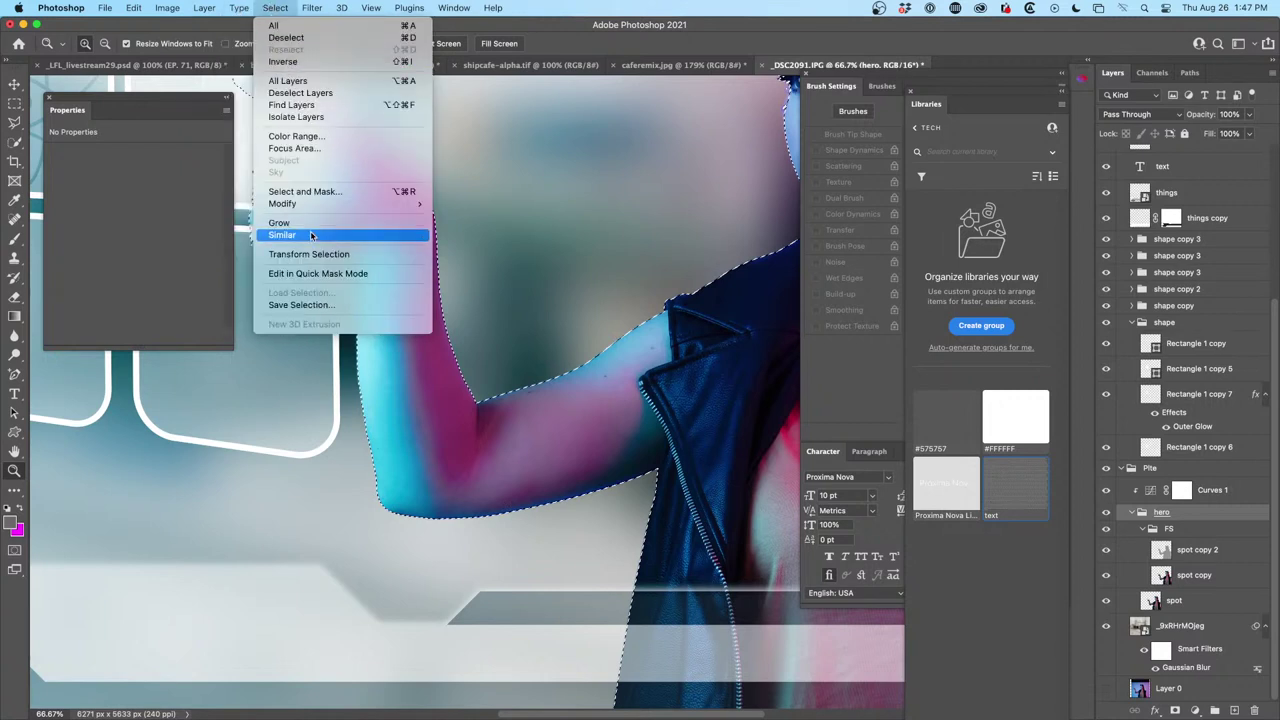
{"action": "mouse_move", "coordinate": [320, 204]}
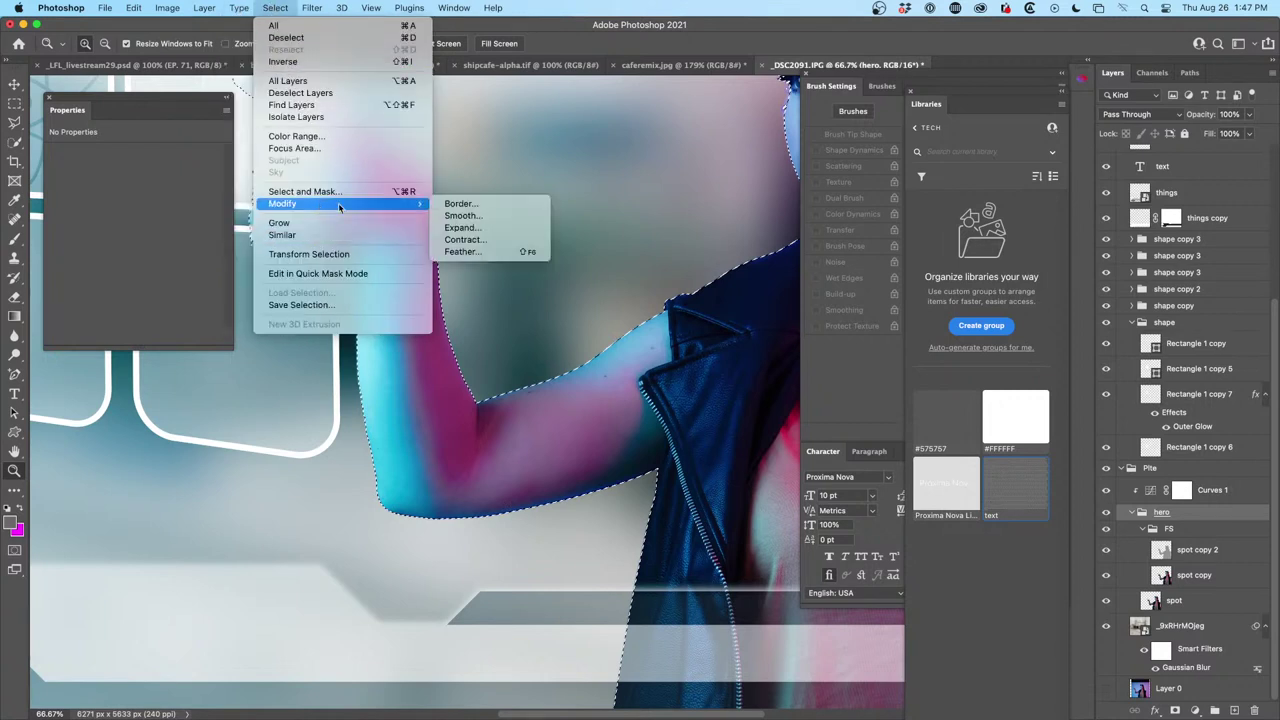
{"action": "left_click", "coordinate": [524, 239]}
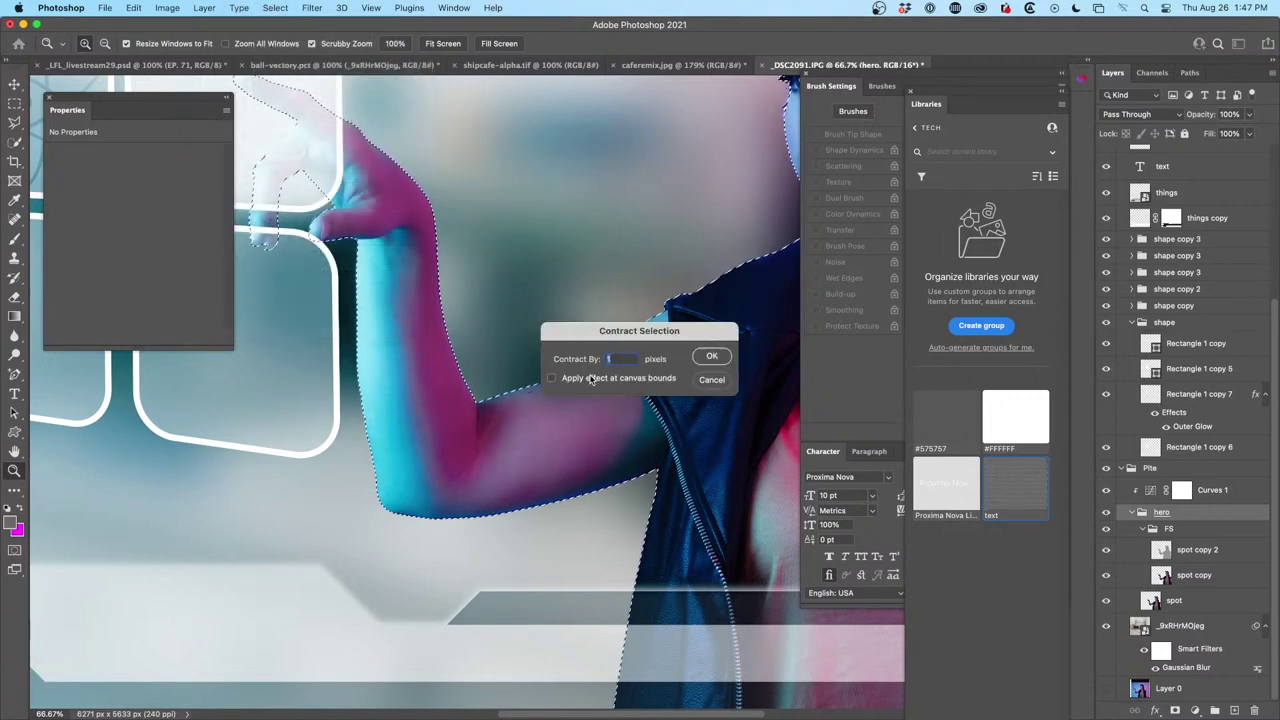
{"action": "type", "text": "5"}
{"action": "left_click", "coordinate": [712, 356]}
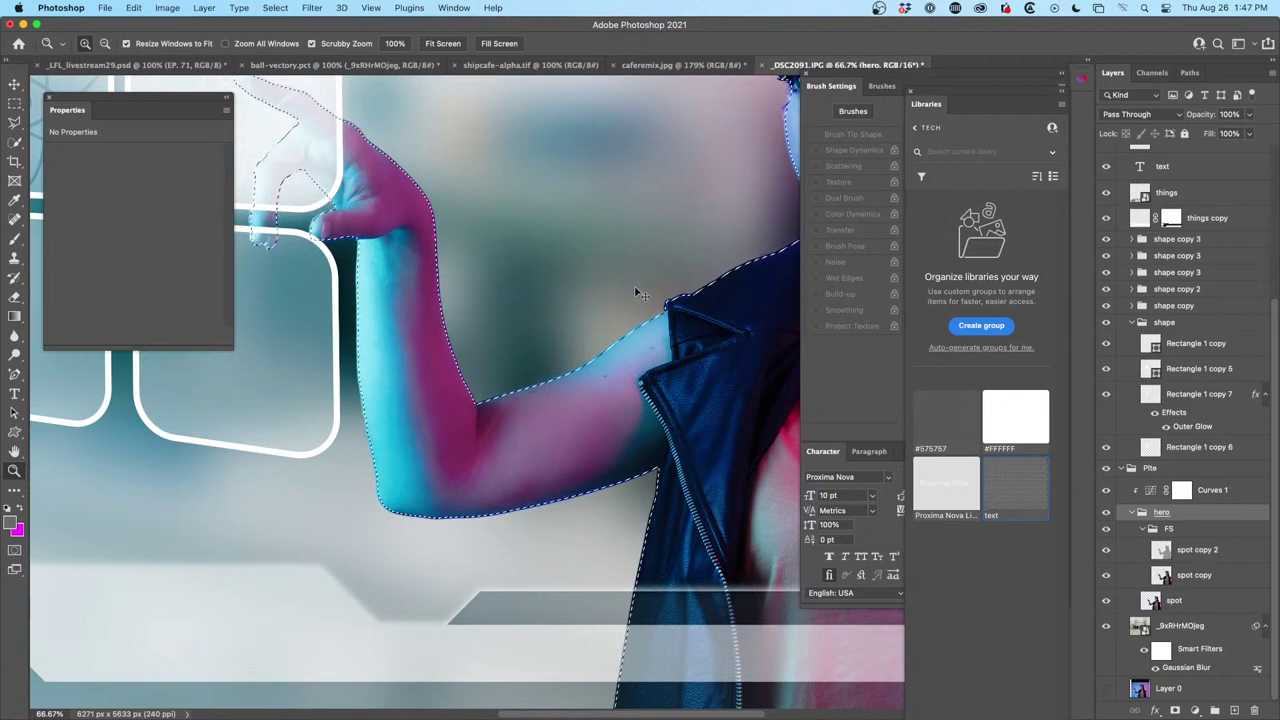
Contract the selection around the woman by 1 pixel
{"action": "left_click", "coordinate": [312, 7]}
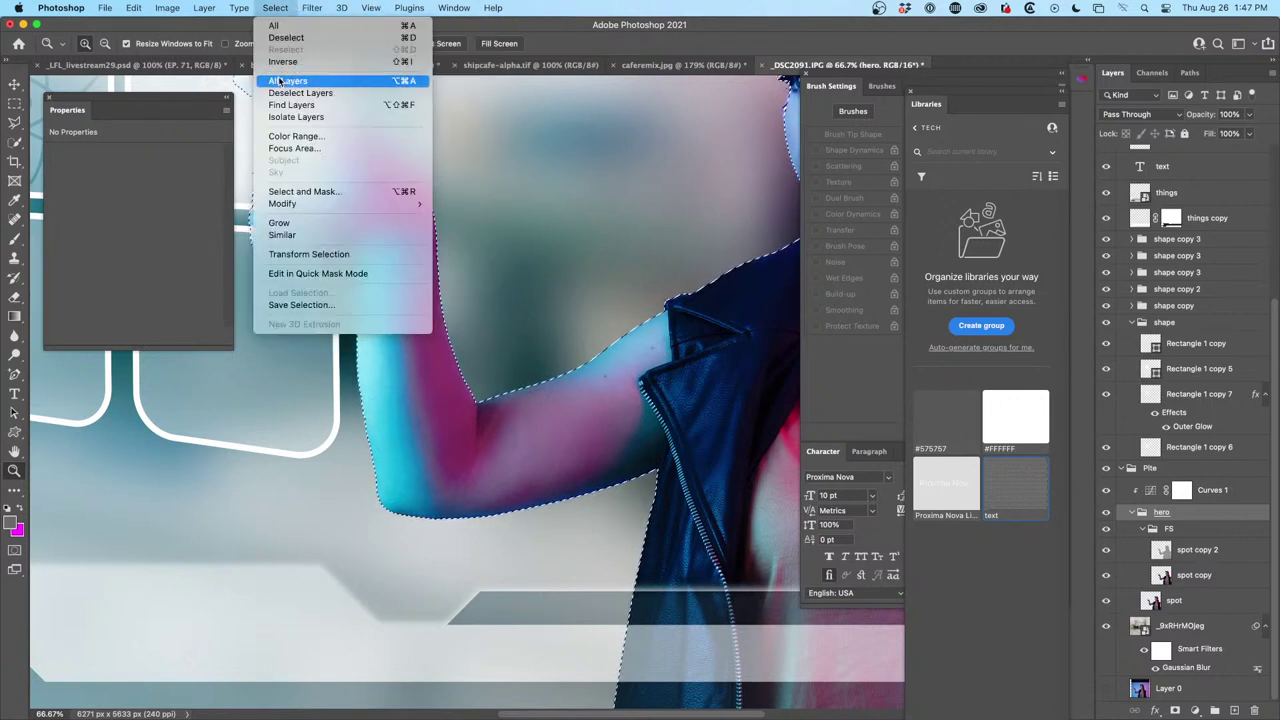
{"action": "mouse_move", "coordinate": [320, 203]}
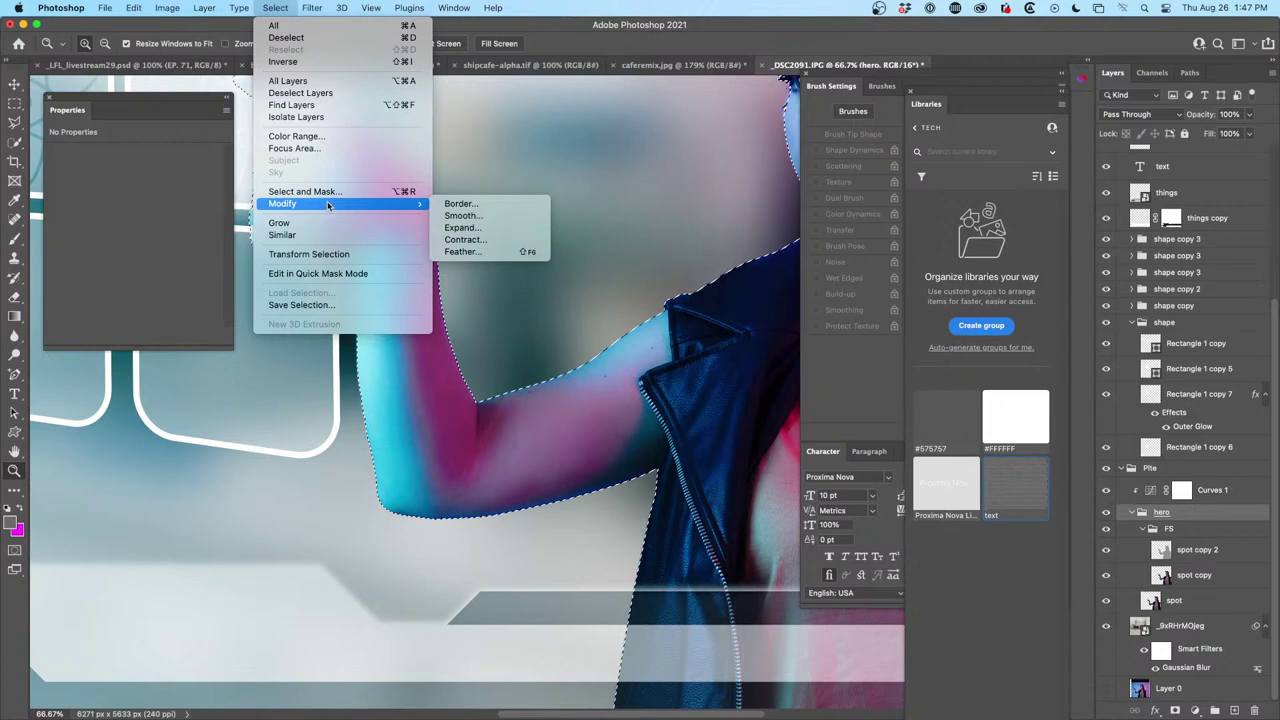
{"action": "left_click", "coordinate": [464, 240]}
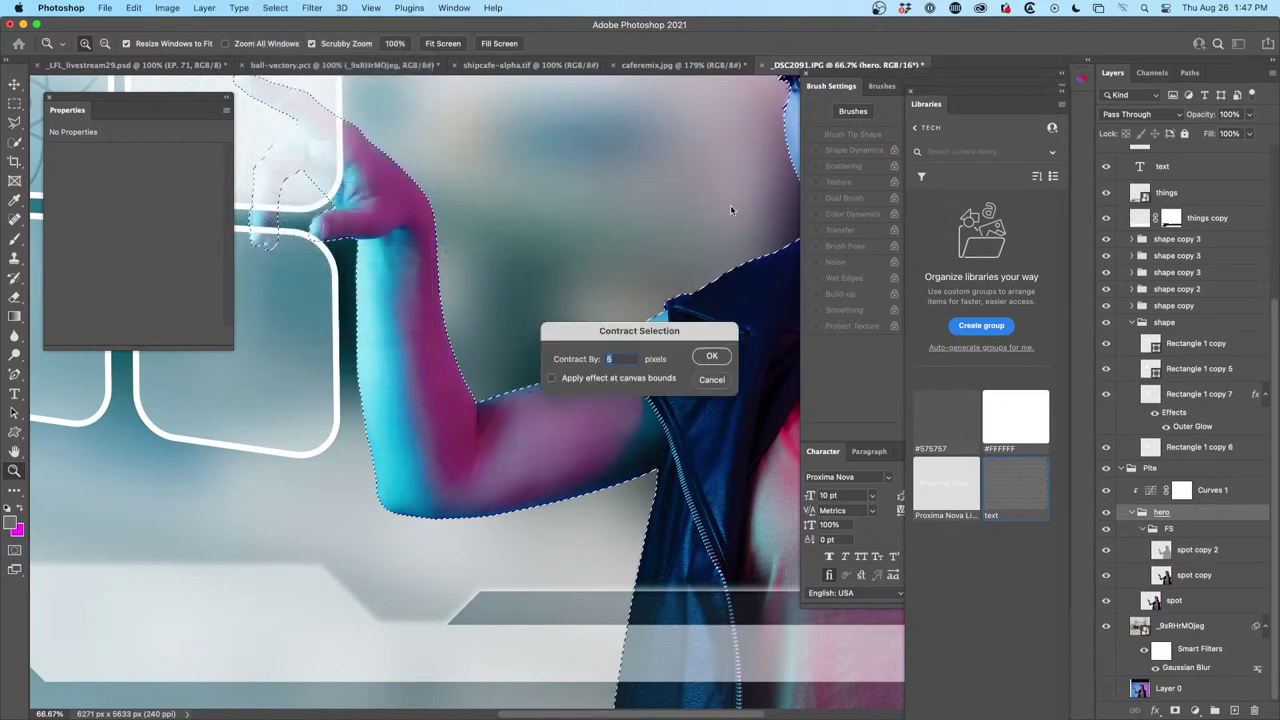
{"action": "type", "text": "1"}
{"action": "key", "text": "Return"}
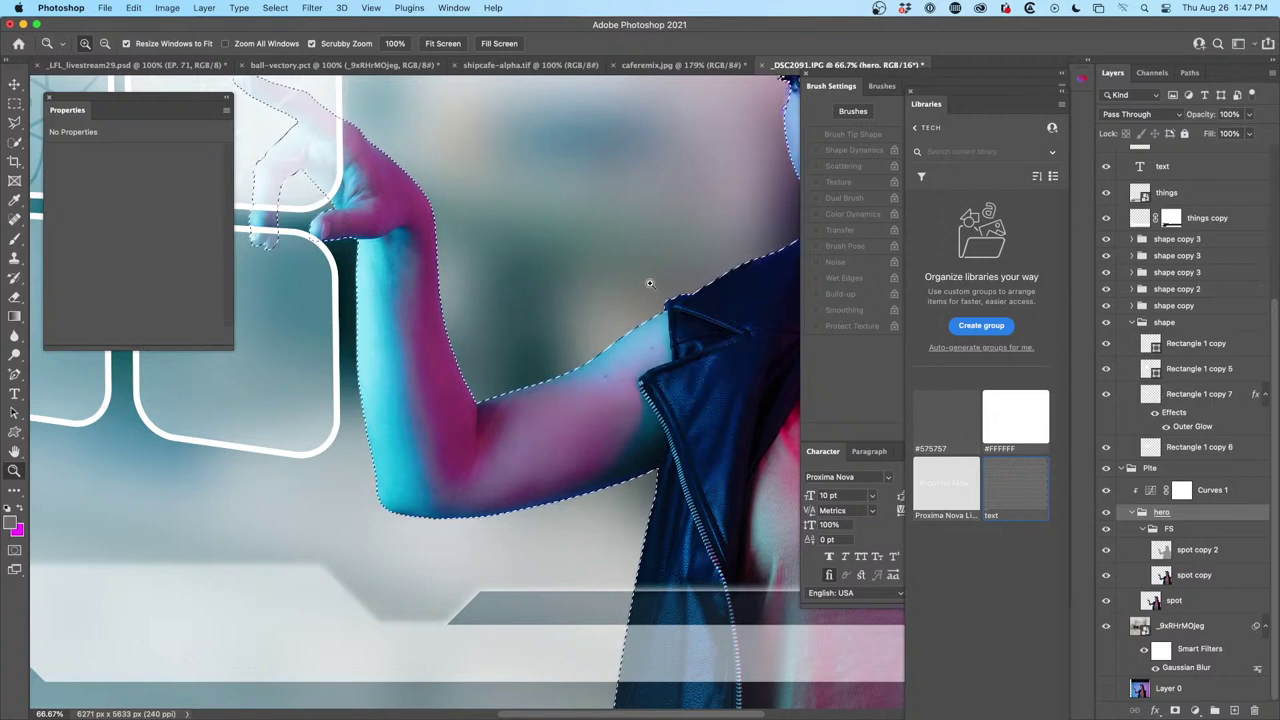
{"action": "scroll", "coordinate": [649, 284], "scroll_direction": "down", "scroll_amount": 1}
{"action": "scroll", "coordinate": [649, 284], "scroll_direction": "down", "scroll_amount": 2}
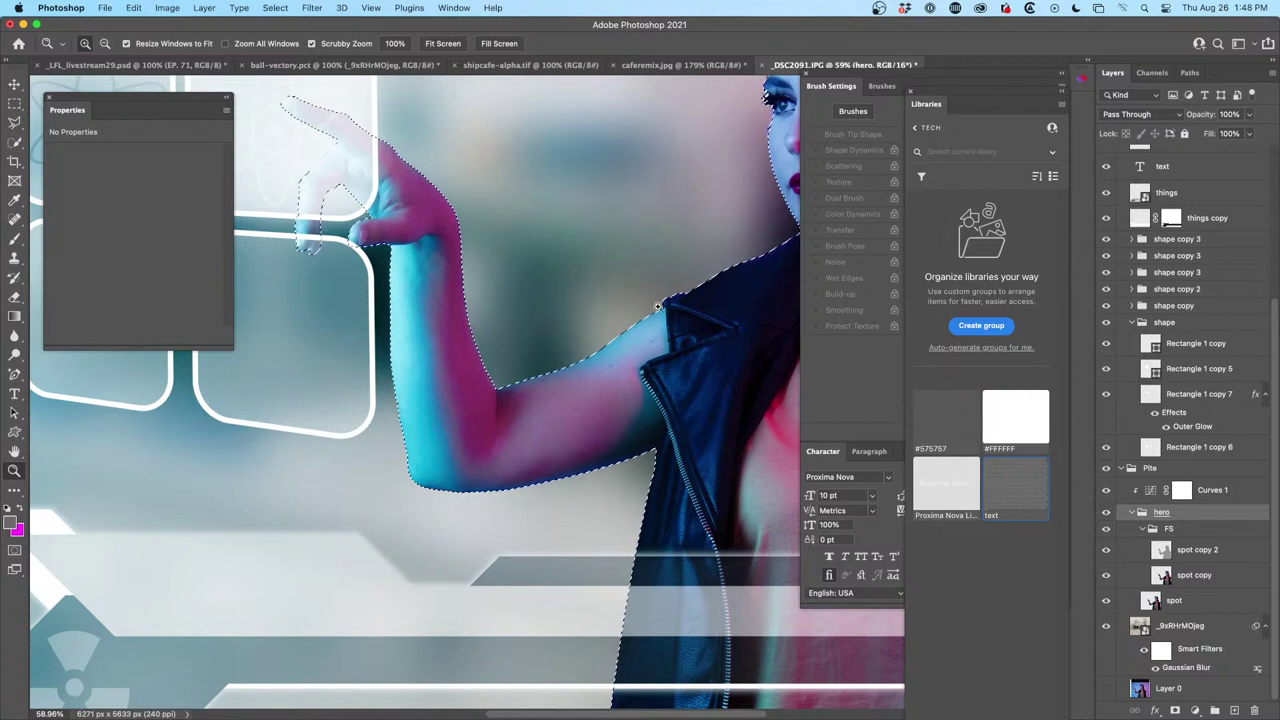
Trim the spot copy 2 layer's edge pixels outside the contracted selection, deselect, and try adjusting the layer's black and white input levels
{"action": "left_click", "coordinate": [1205, 553]}
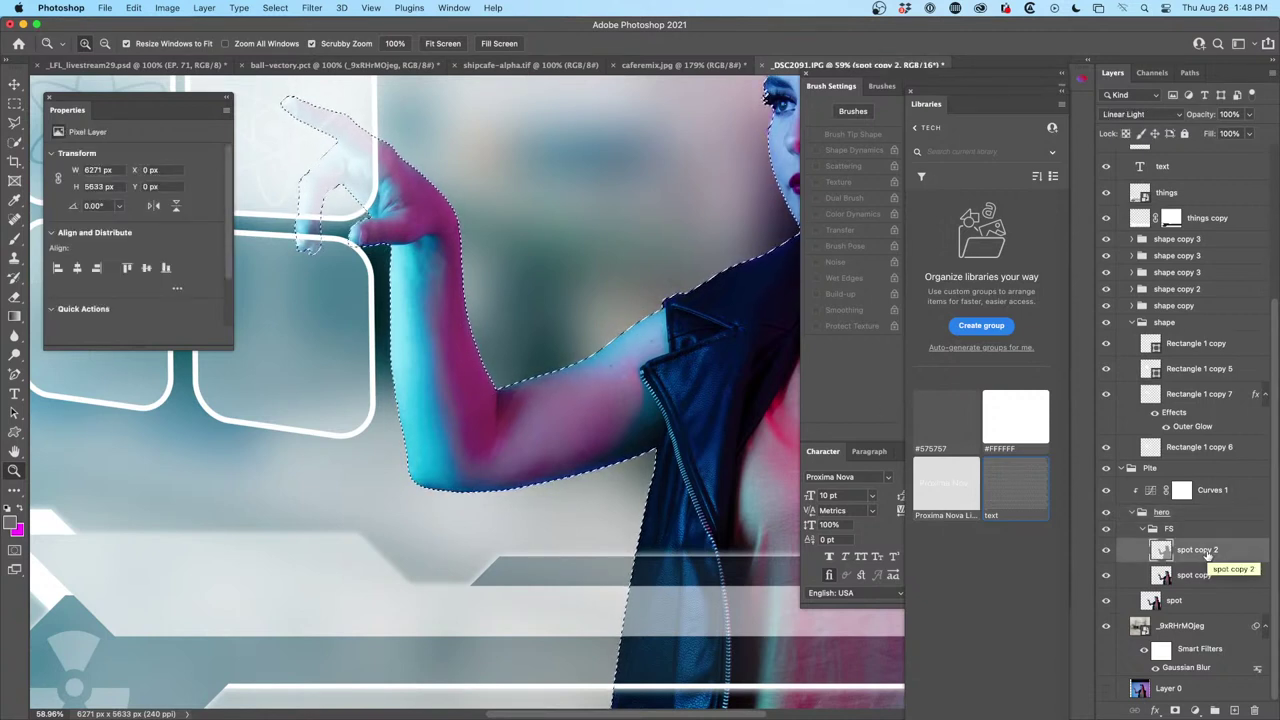
{"action": "key", "text": "ctrl+d"}
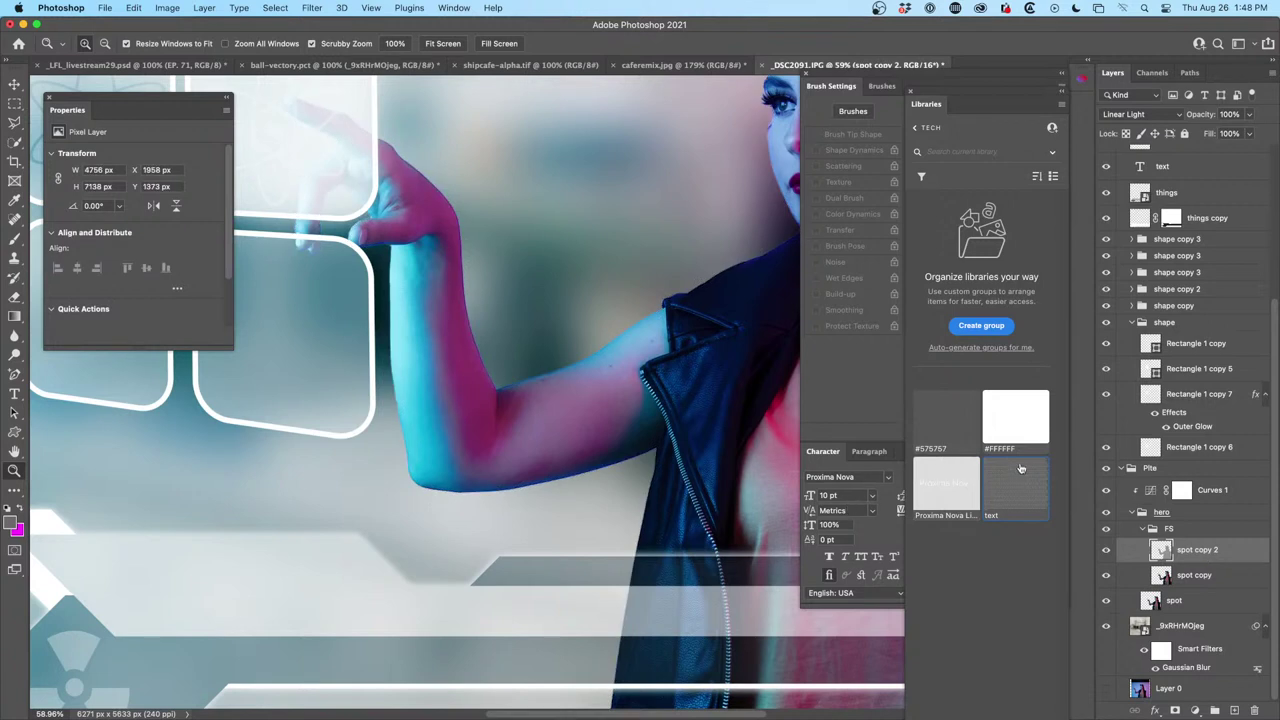
{"action": "key", "text": "ctrl+l"}
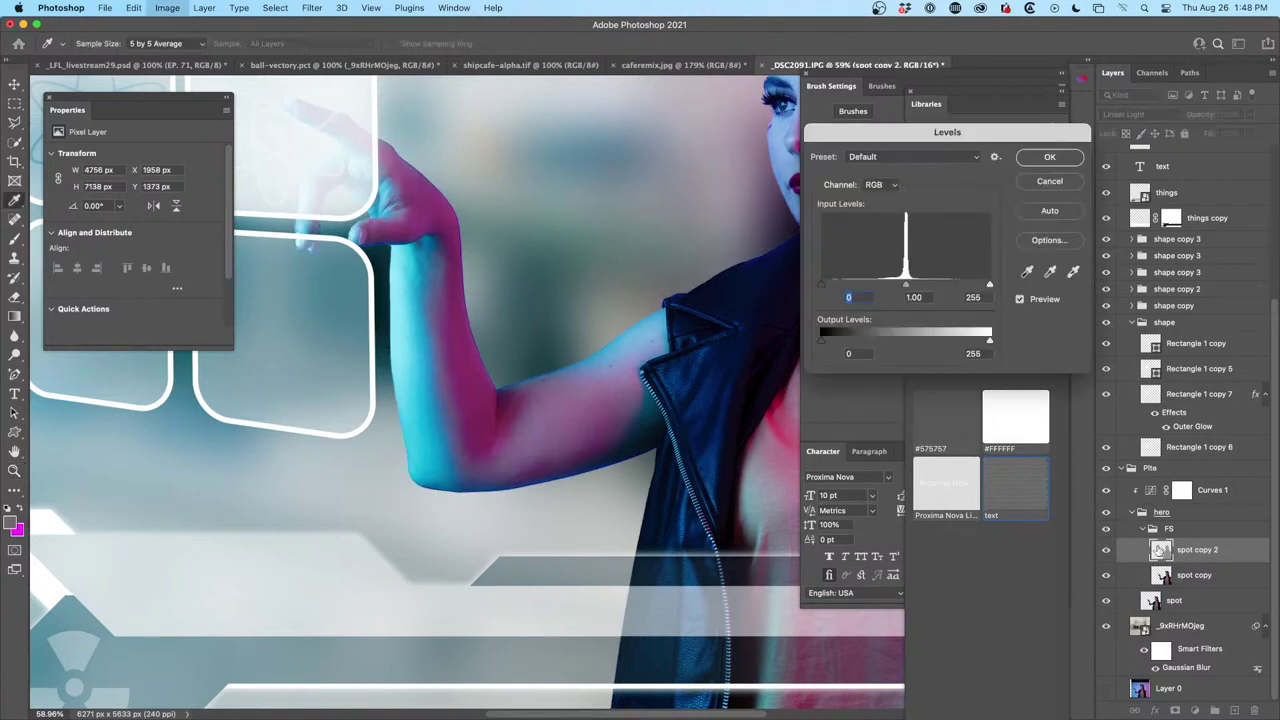
{"action": "mouse_move", "coordinate": [820, 286]}
{"action": "left_mouse_down"}
{"action": "mouse_move", "coordinate": [840, 286]}
{"action": "mouse_move", "coordinate": [805, 284]}
{"action": "left_mouse_up"}
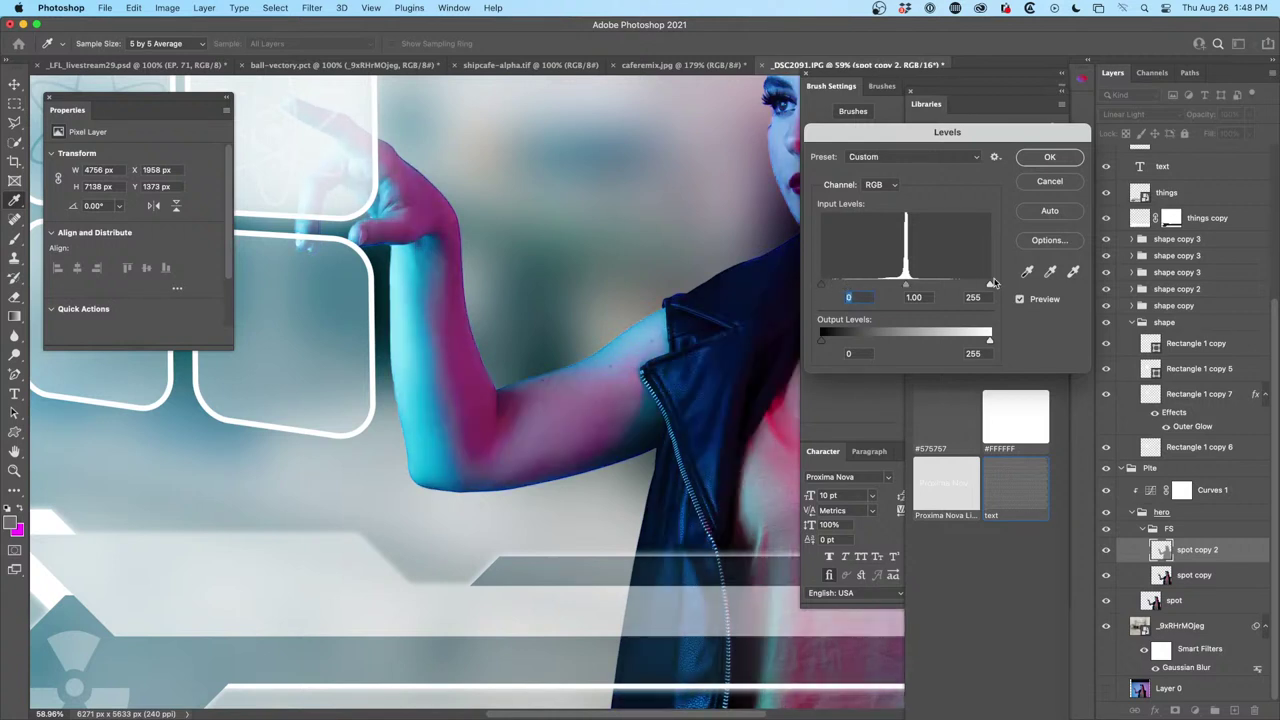
{"action": "mouse_move", "coordinate": [988, 287]}
{"action": "left_mouse_down"}
{"action": "mouse_move", "coordinate": [972, 286]}
{"action": "mouse_move", "coordinate": [1008, 283]}
{"action": "left_mouse_up"}
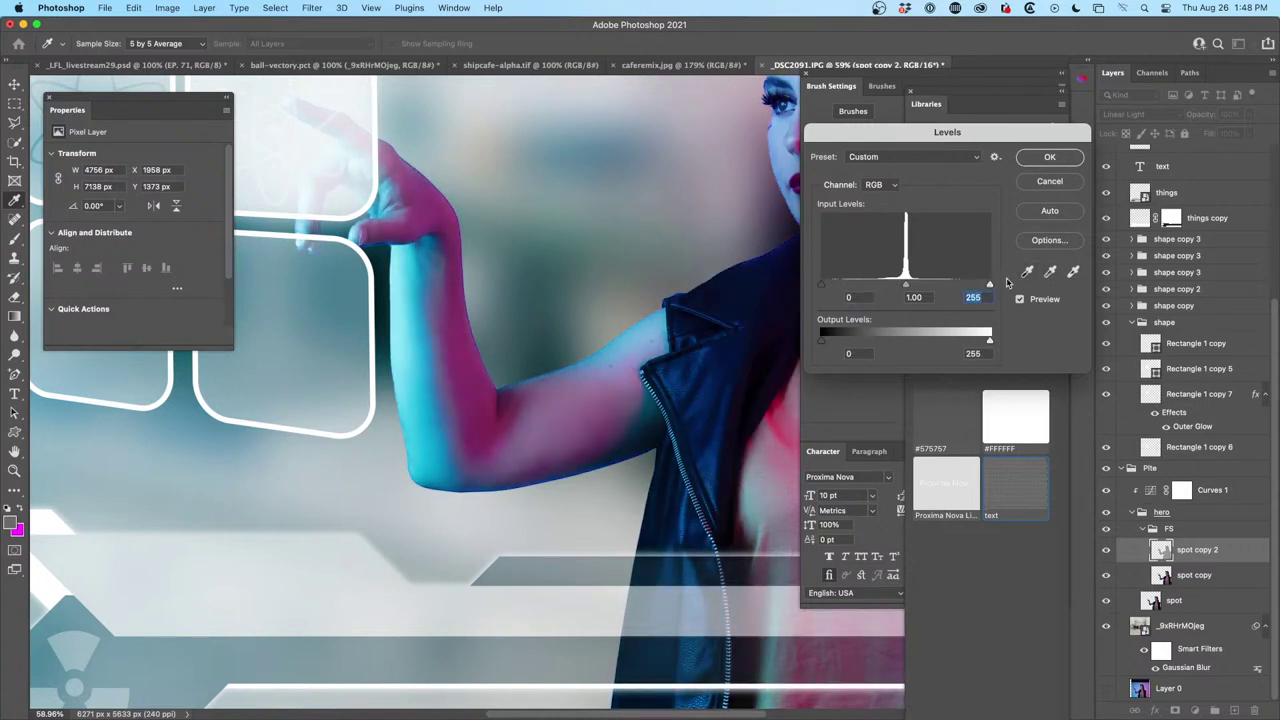
{"action": "left_click", "coordinate": [1050, 157]}
Load the spot copy 2 outline as a selection, contract it by 1 pixel, and trim the layer's edge outside it
{"action": "key", "text": "z"}
{"action": "left_click", "coordinate": [1161, 551], "text": "super"}
{"action": "left_click", "coordinate": [283, 7]}
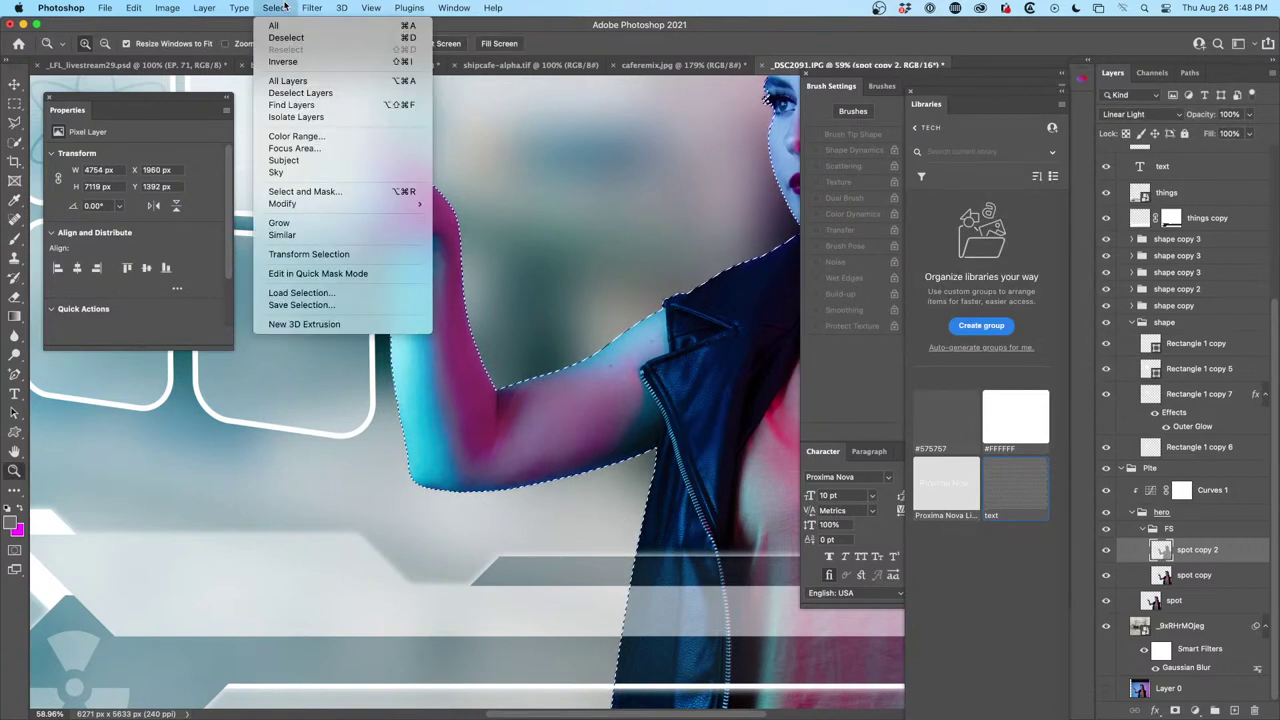
{"action": "mouse_move", "coordinate": [281, 204]}
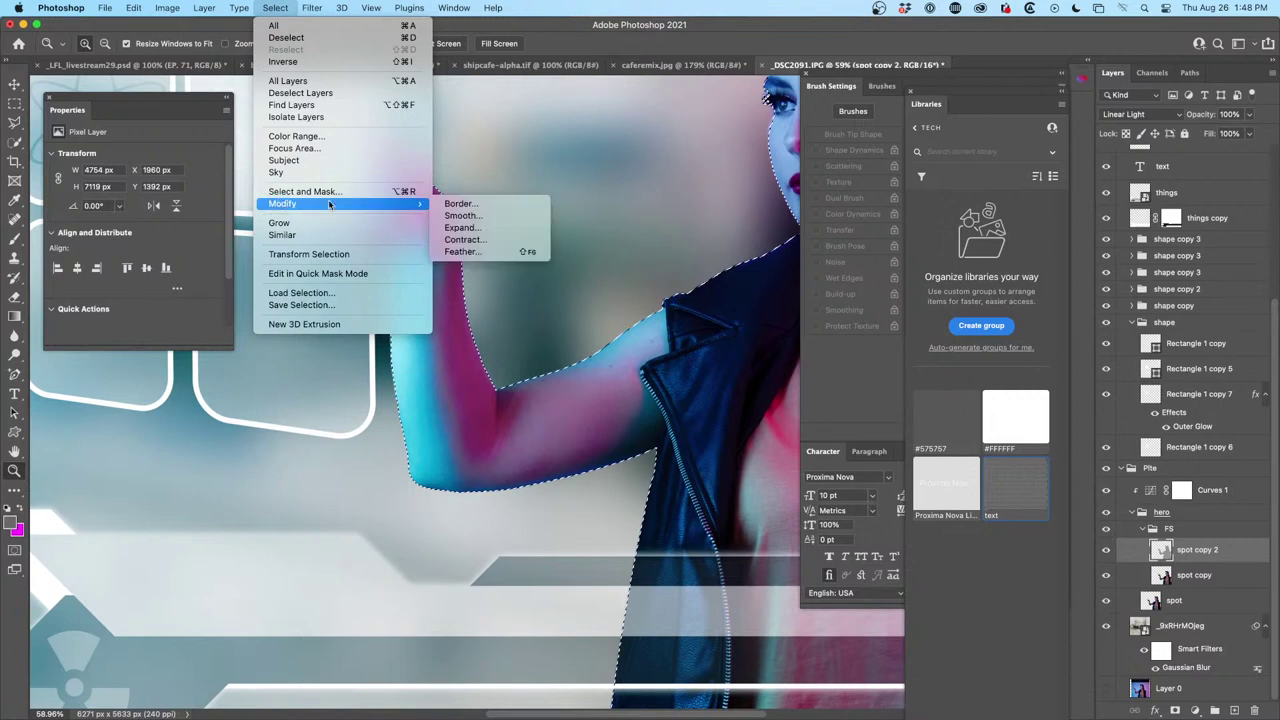
{"action": "left_click", "coordinate": [467, 242]}
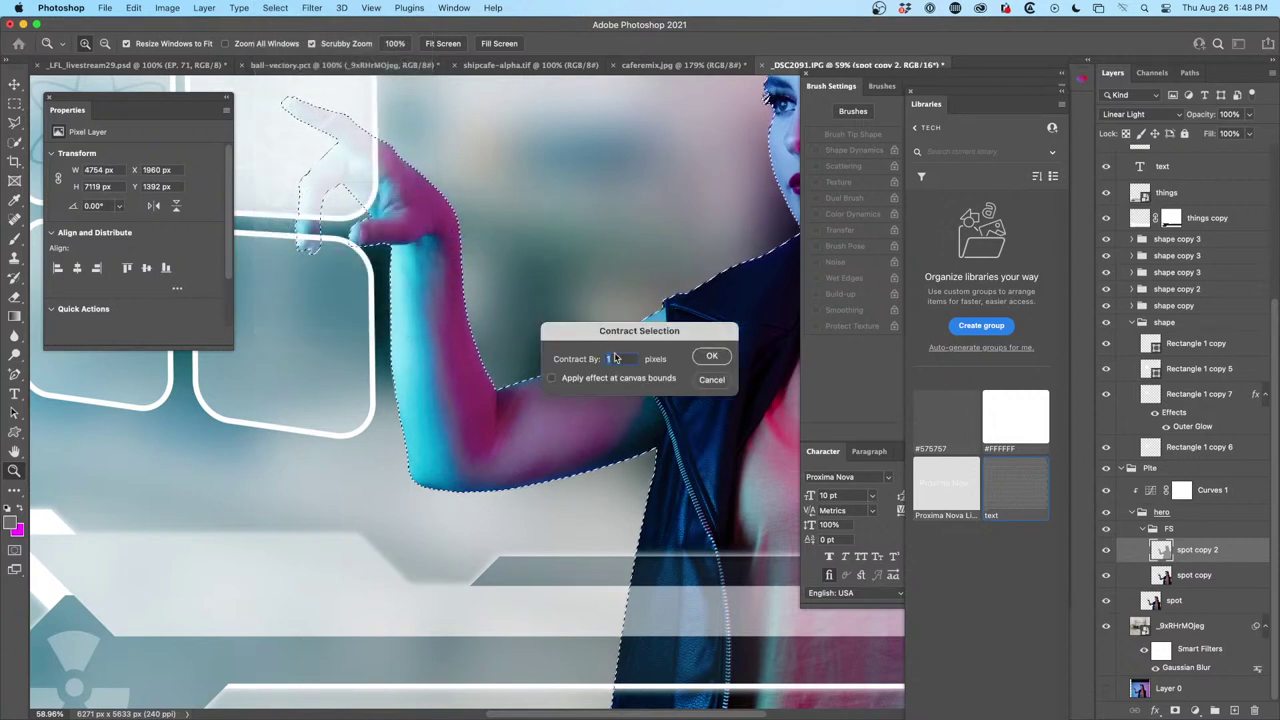
{"action": "left_click", "coordinate": [713, 357]}
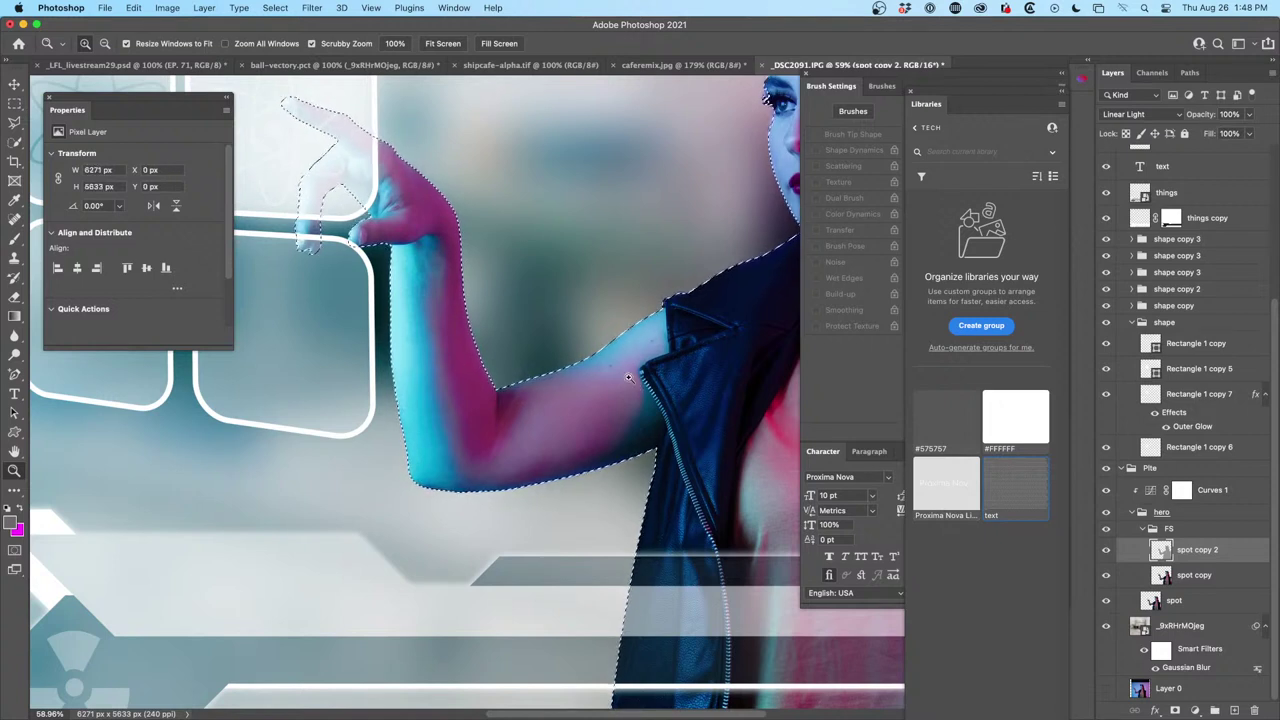
{"action": "key", "text": "super+d"}
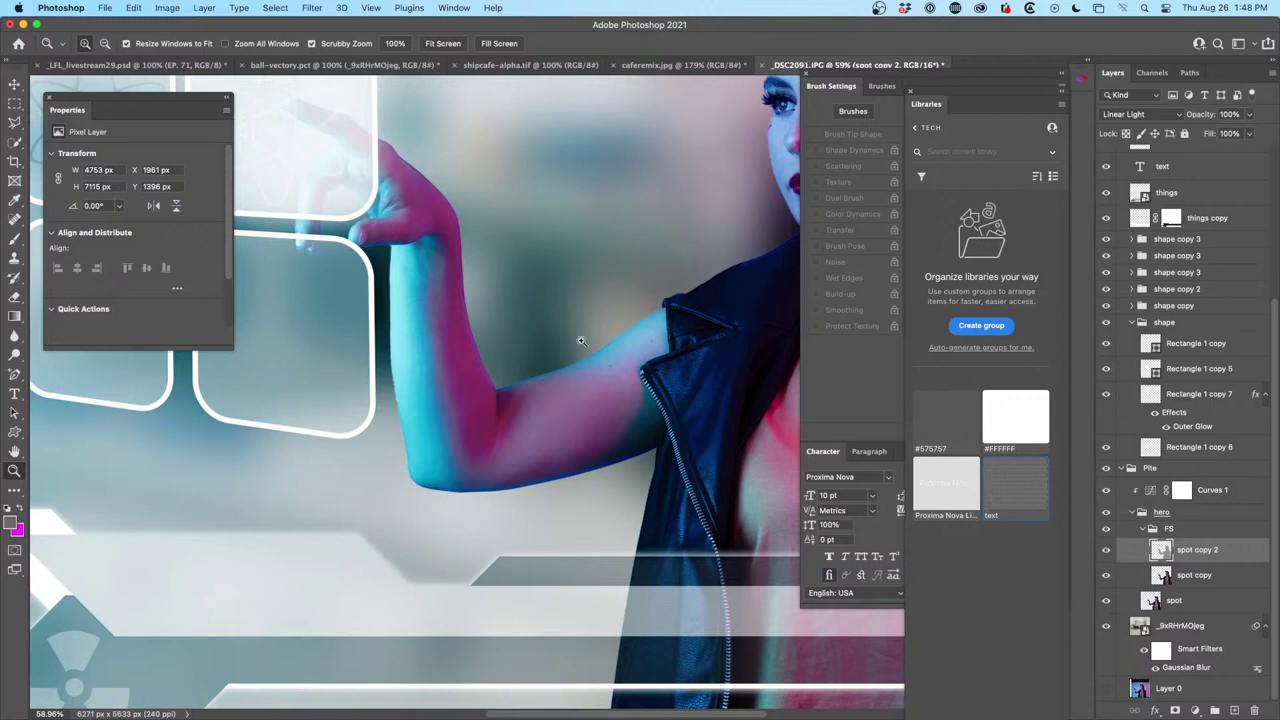
Trim the edge of spot copy 2 once more, using its reloaded outline contracted by 1 pixel, and clear the selection
{"action": "left_click", "coordinate": [1163, 550], "text": "super"}
{"action": "left_click", "coordinate": [274, 8]}
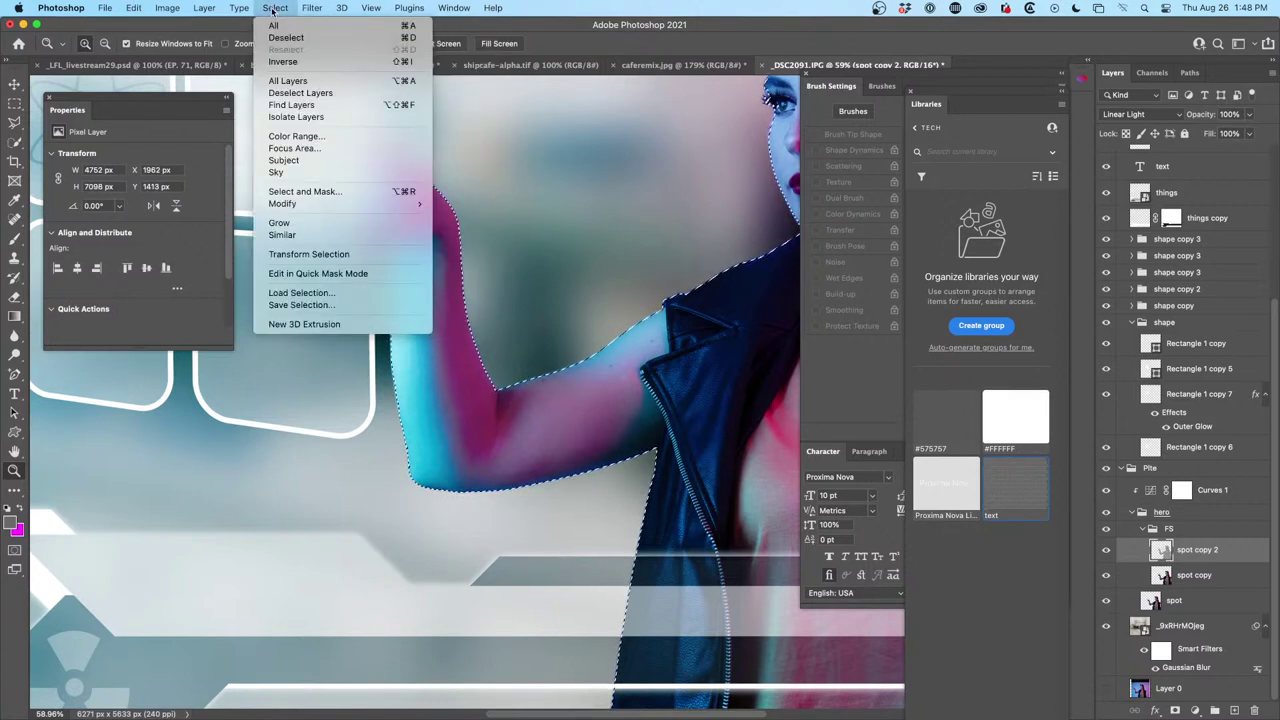
{"action": "mouse_move", "coordinate": [410, 204]}
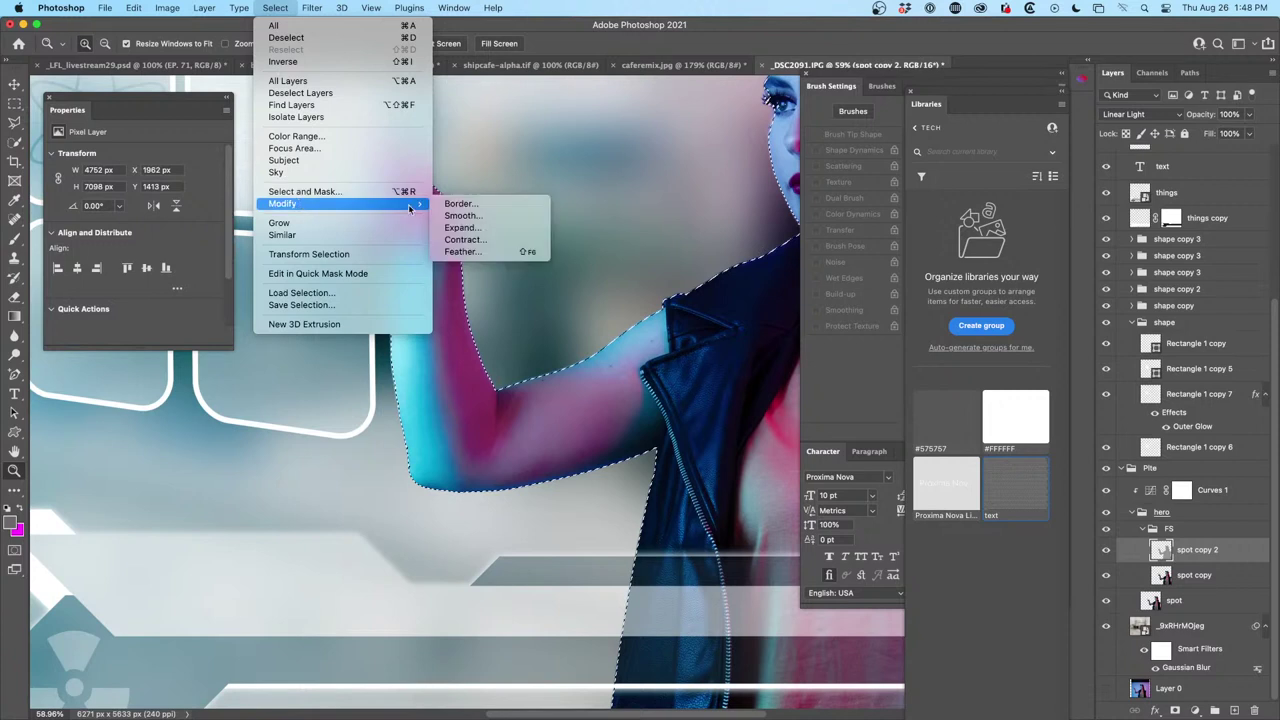
{"action": "left_click", "coordinate": [526, 240]}
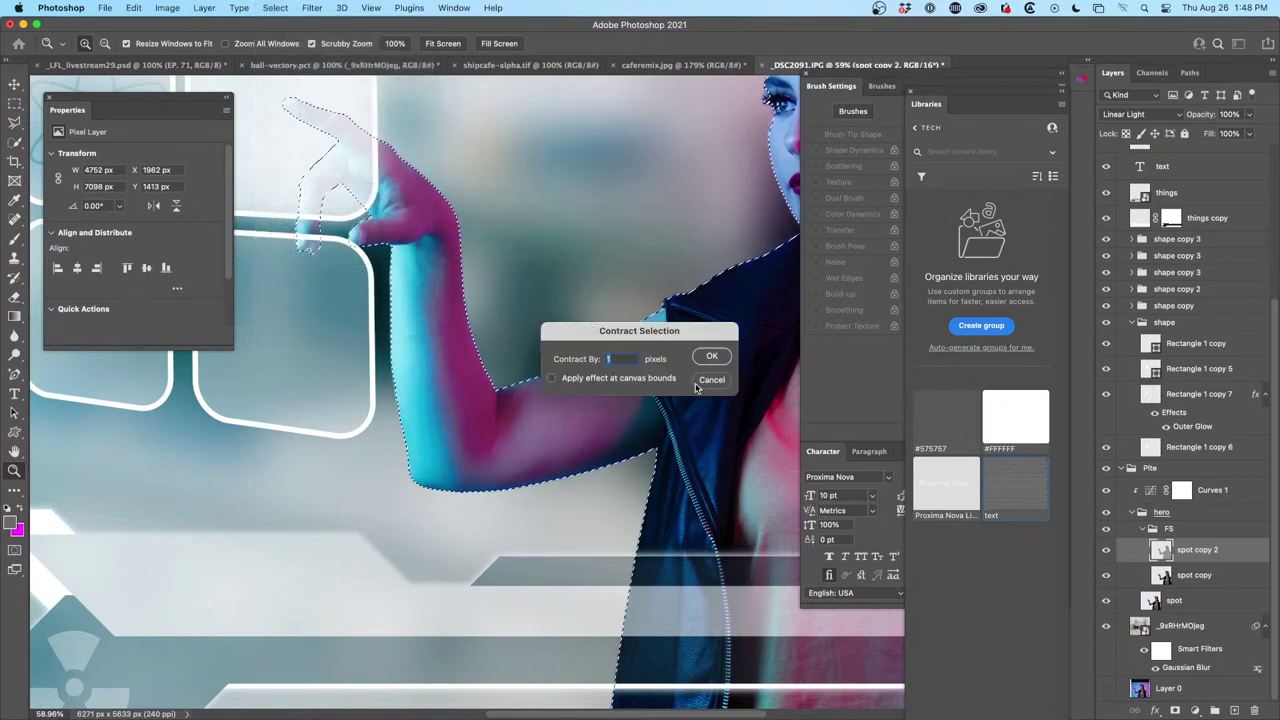
{"action": "left_click", "coordinate": [711, 356]}
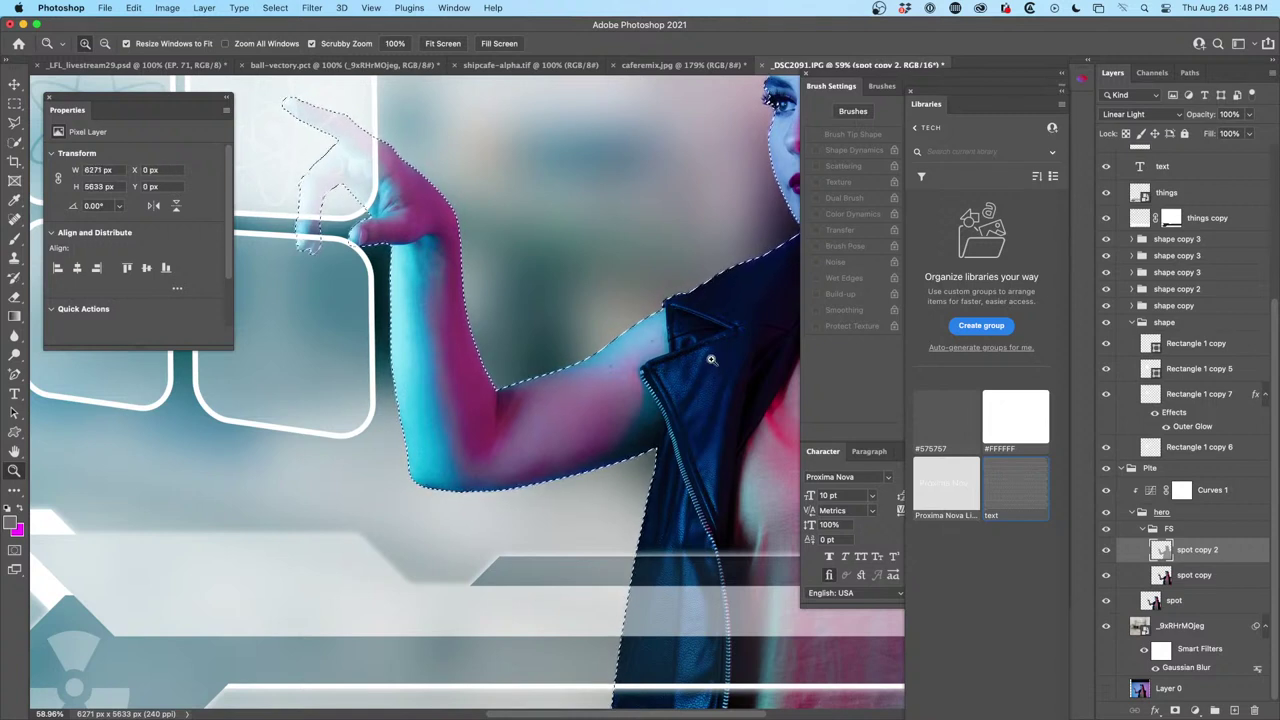
{"action": "key", "text": "super+d"}
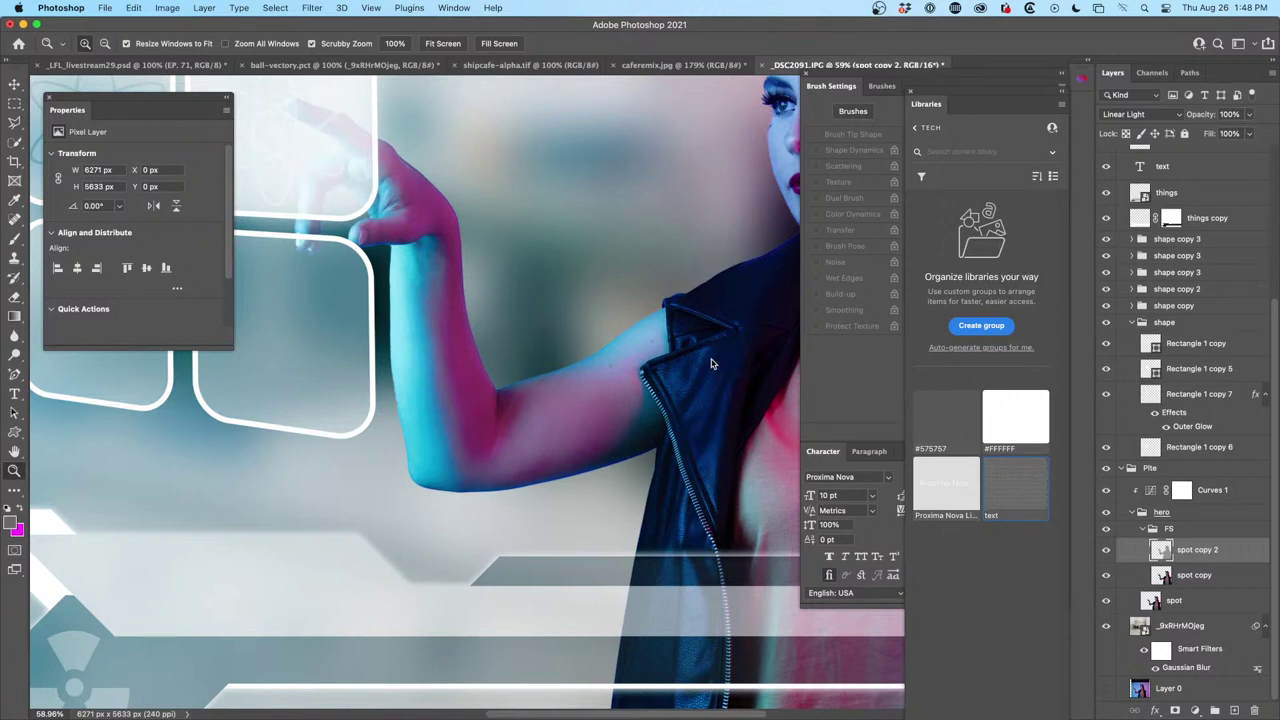
{"action": "key", "text": "super+shift+d"}
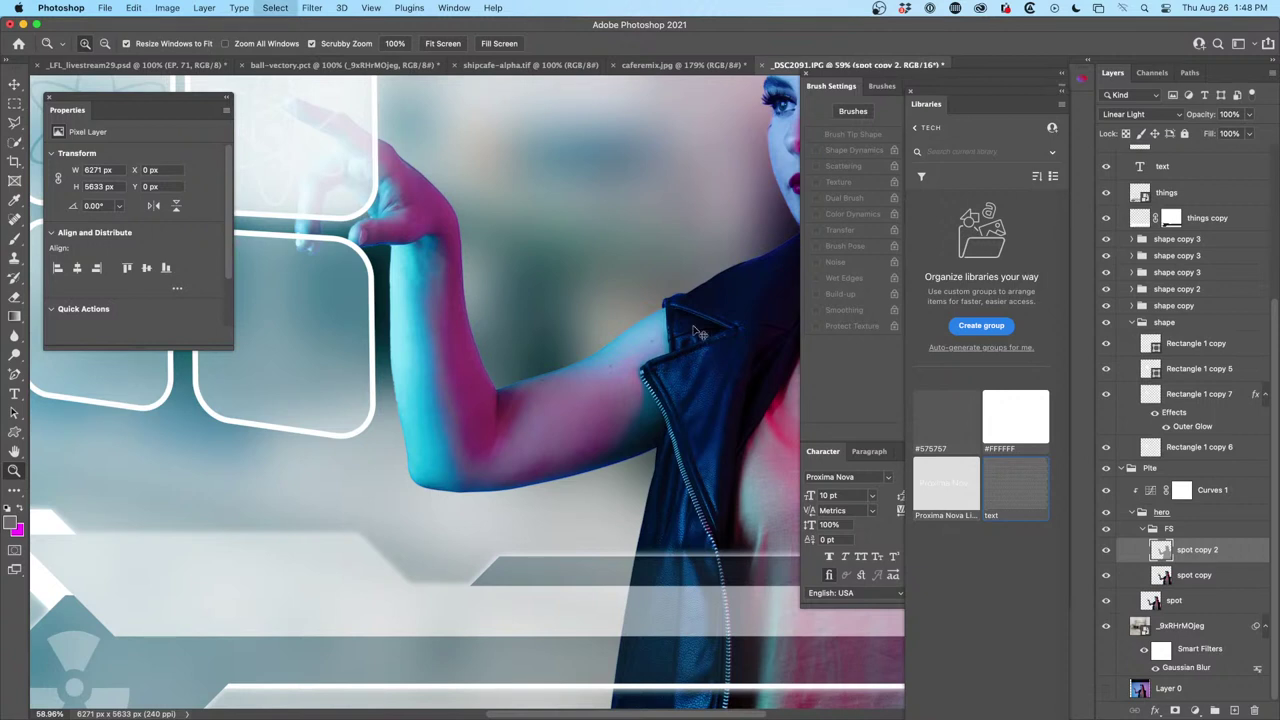
{"action": "left_click", "coordinate": [611, 233], "text": "alt"}
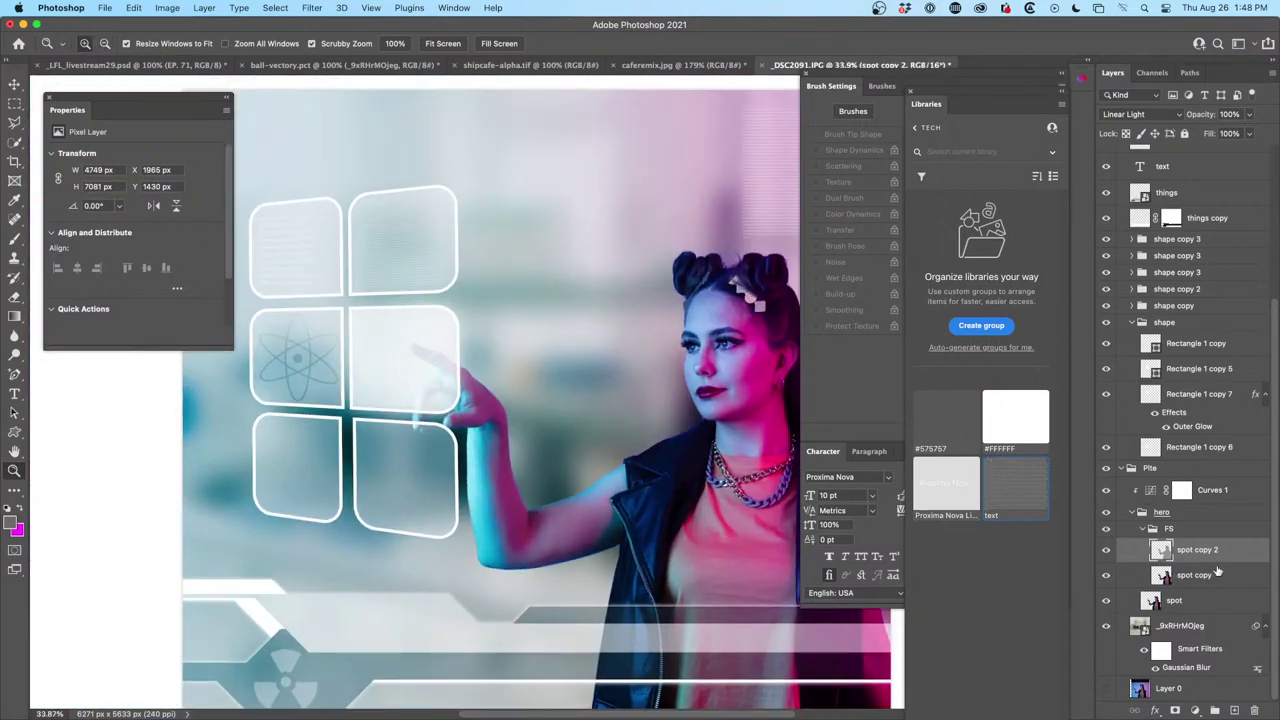
Collapse and duplicate the hero group, and set the copy's blend mode to Overlay
{"action": "left_click", "coordinate": [1133, 512]}
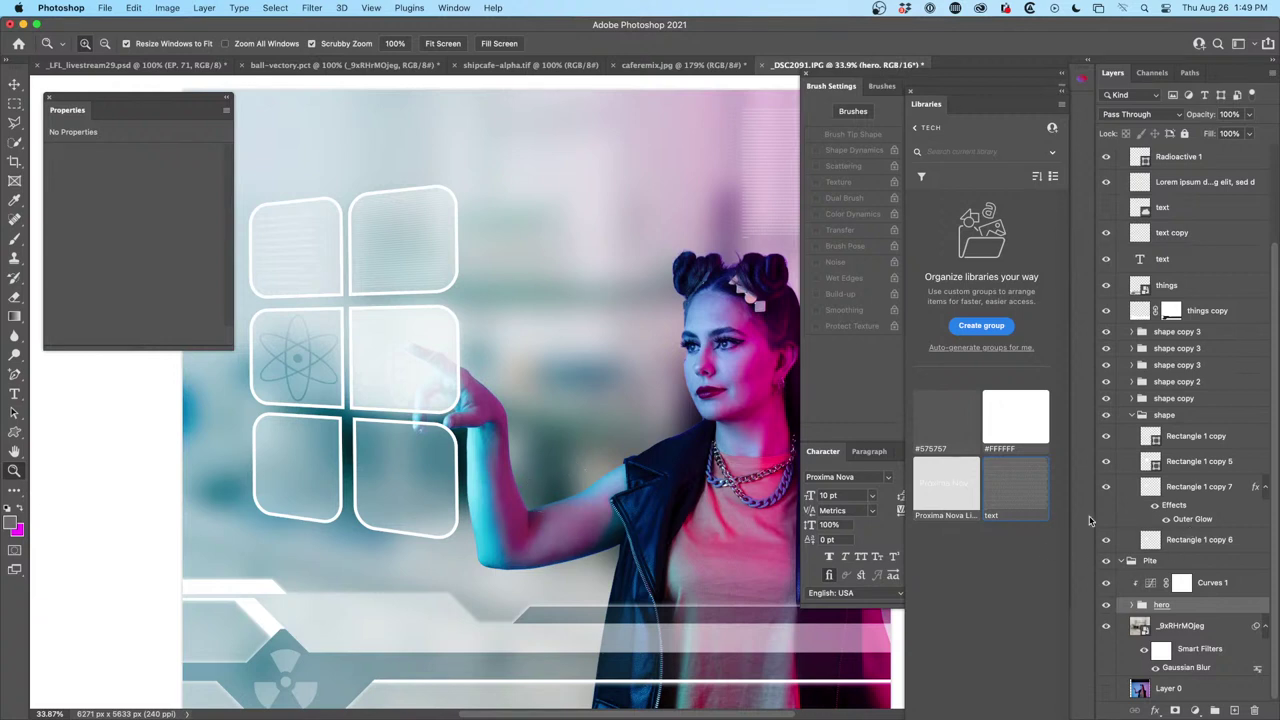
{"action": "left_click", "coordinate": [1170, 566]}
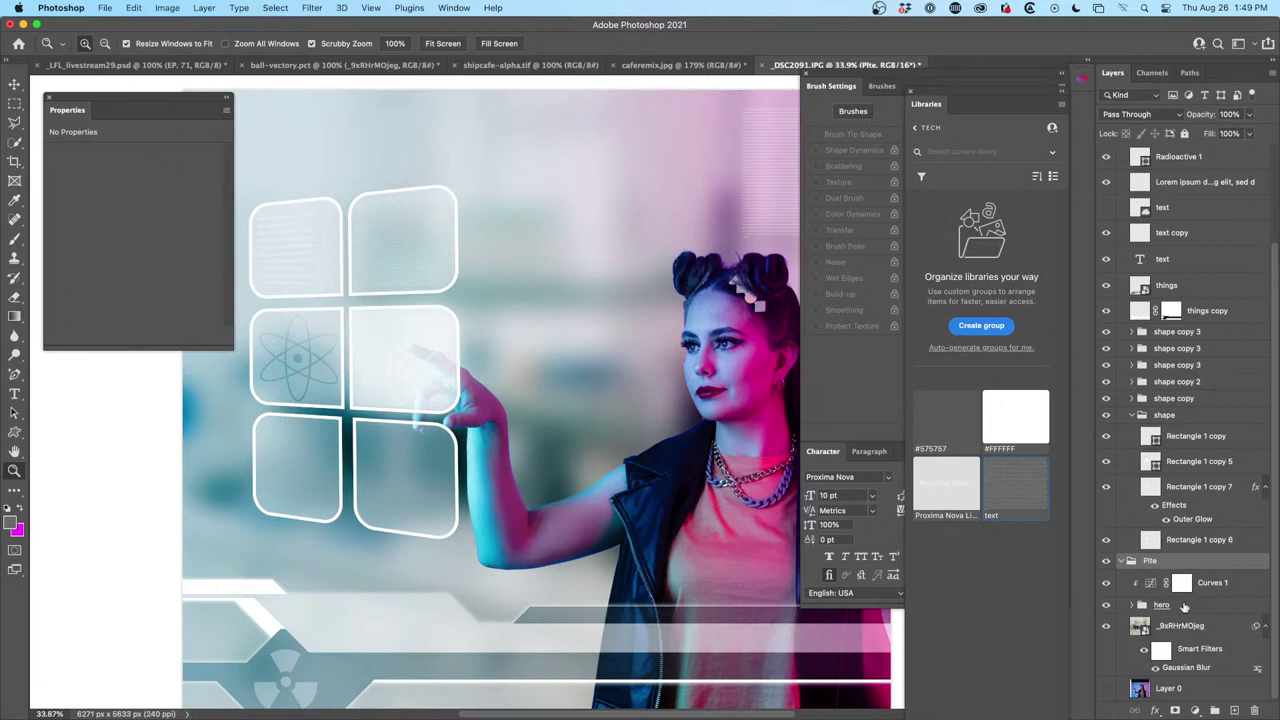
{"action": "left_click", "coordinate": [1184, 606]}
{"action": "key", "text": "super+j"}
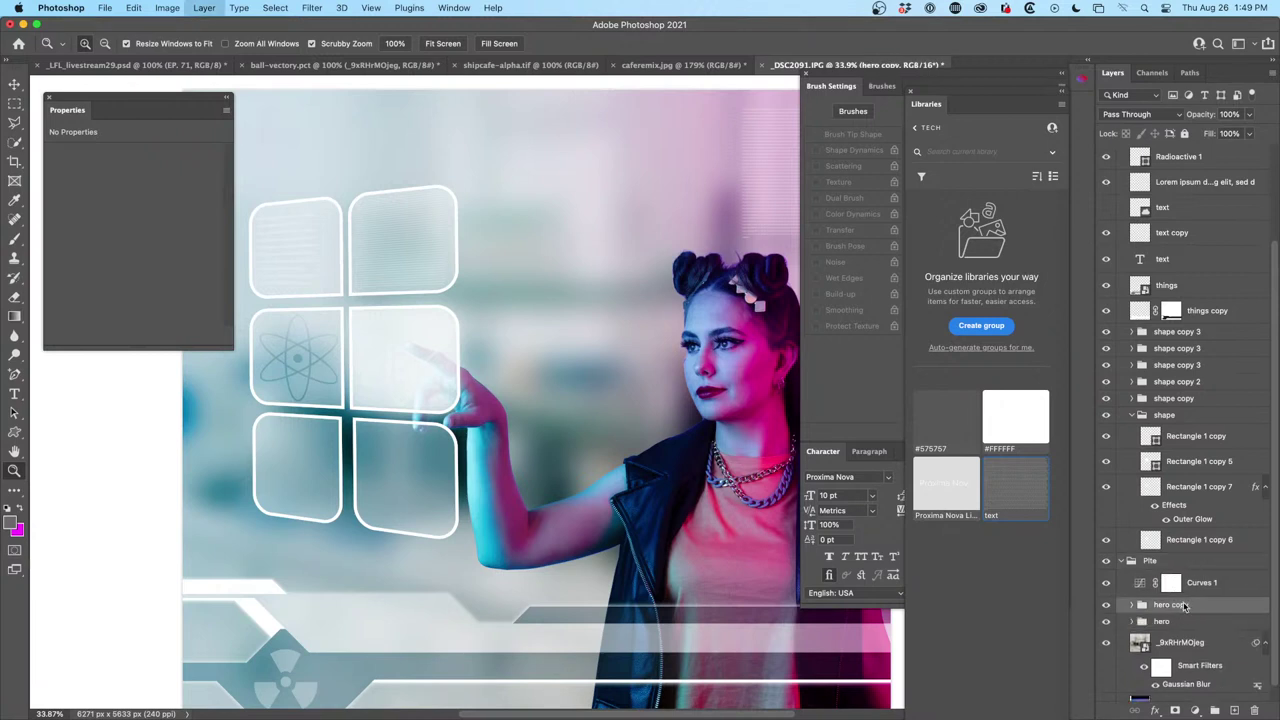
{"action": "right_click", "coordinate": [1184, 606]}
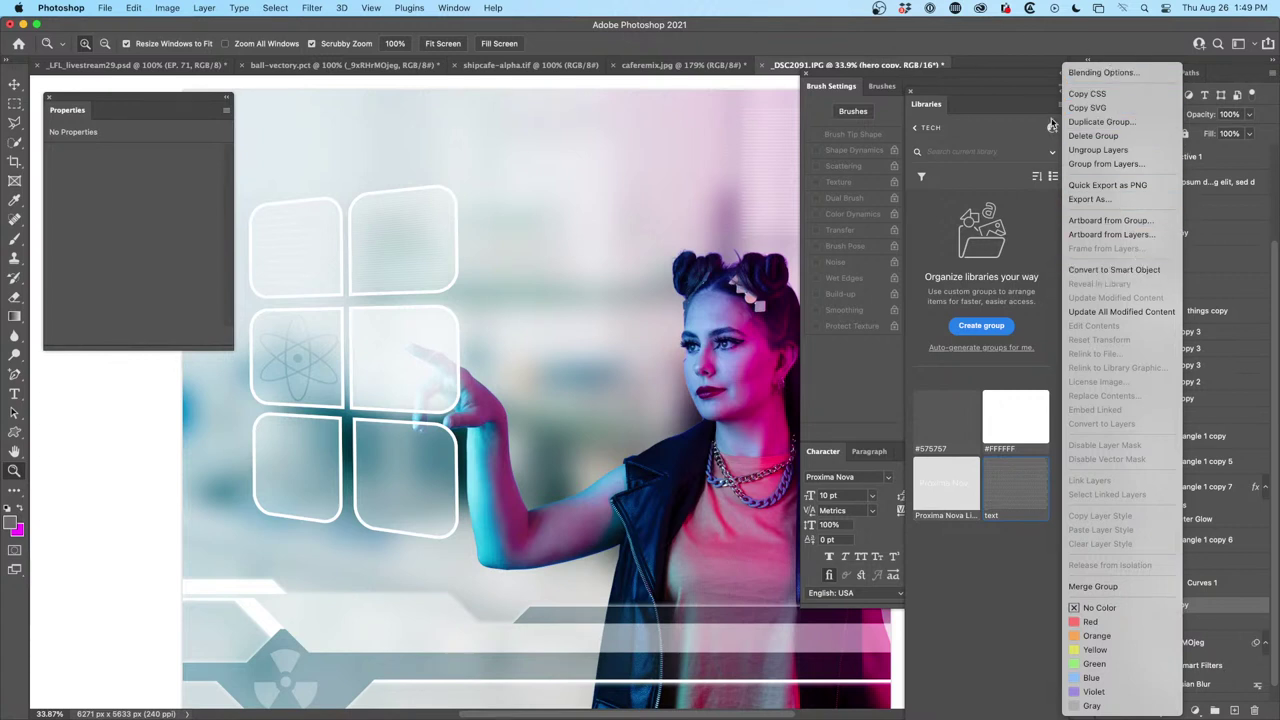
{"action": "left_click", "coordinate": [1226, 608]}
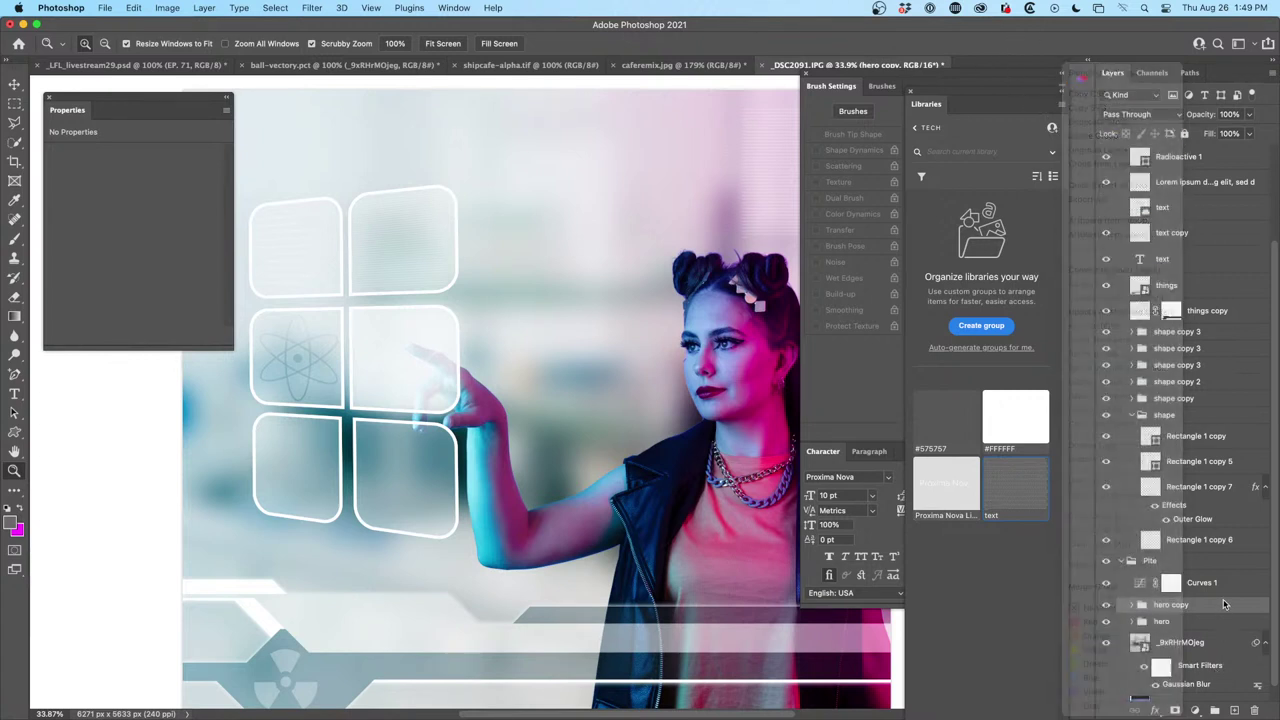
{"action": "left_click", "coordinate": [1134, 120]}
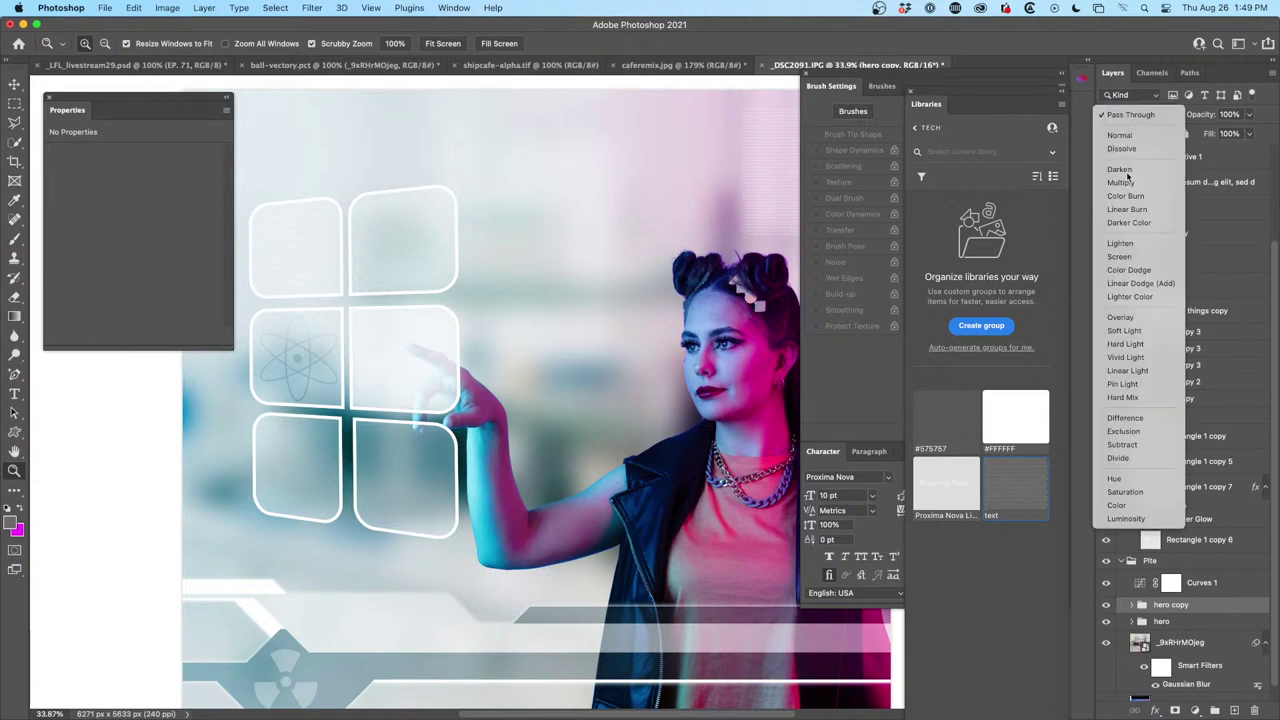
{"action": "left_click", "coordinate": [1118, 318]}
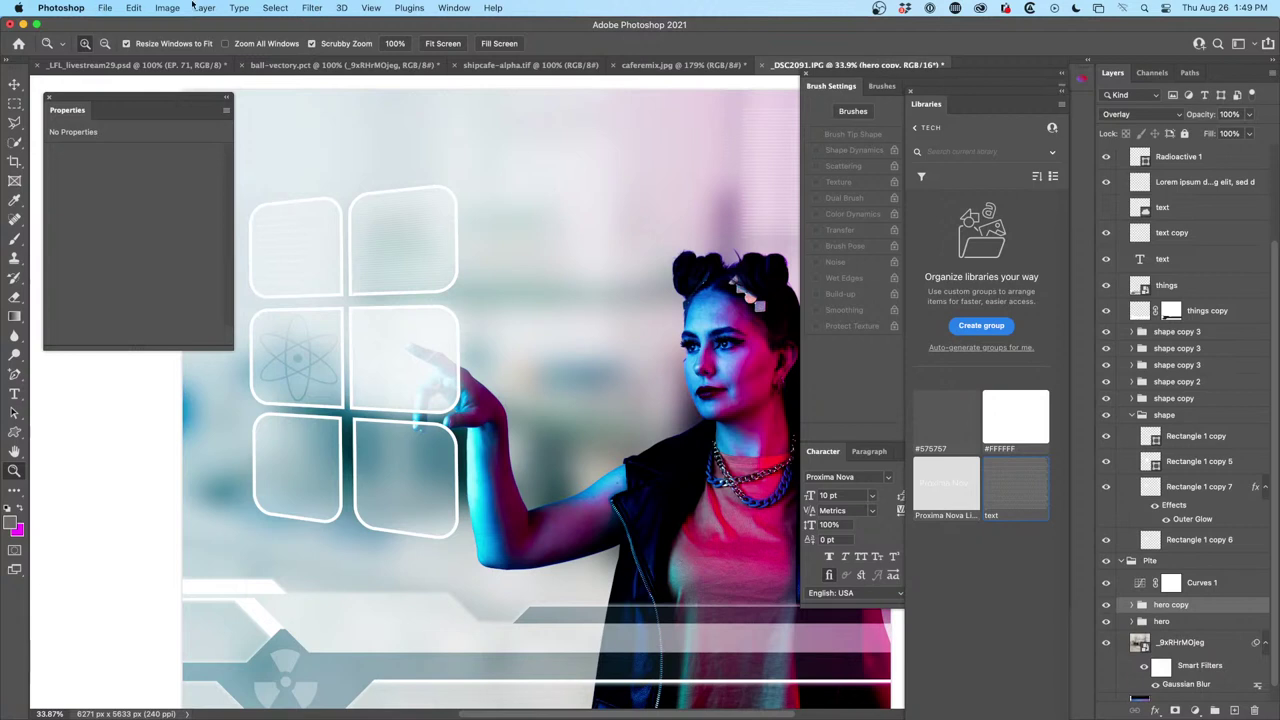
Add an empty layer above the hero copy group and merge the two into a single pixel layer
{"action": "left_click", "coordinate": [311, 7]}
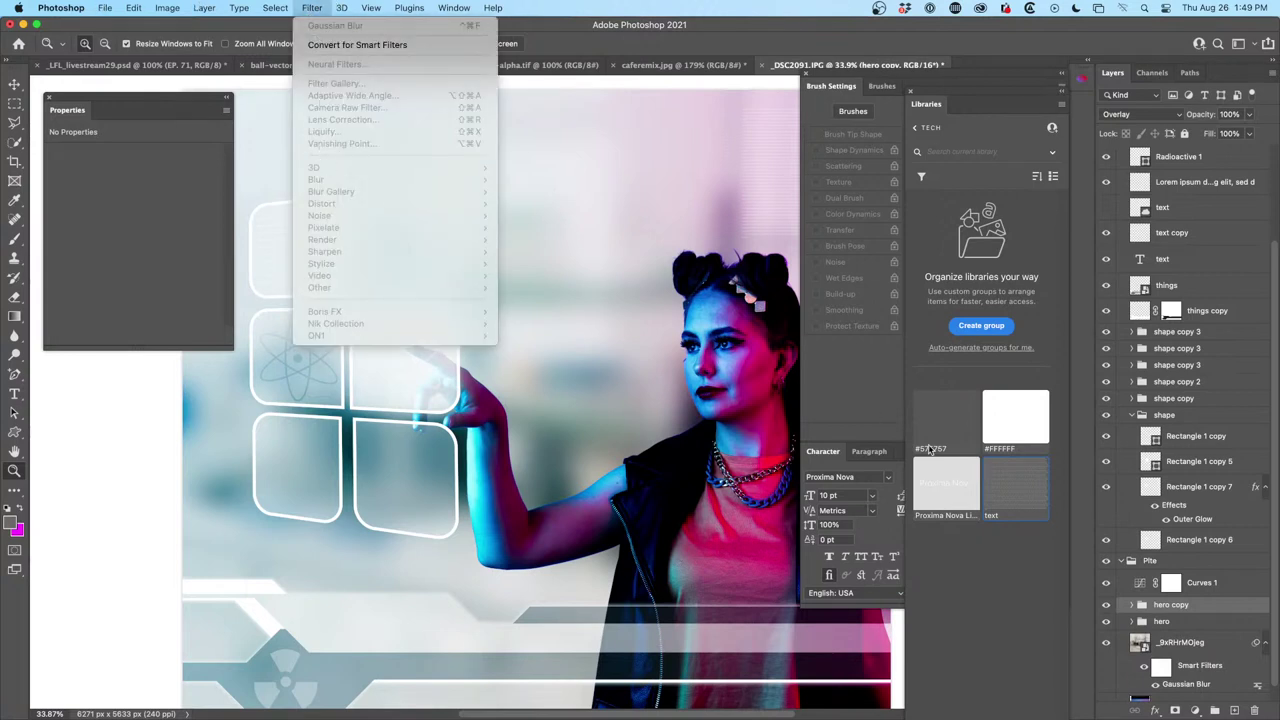
{"action": "left_click", "coordinate": [1172, 572]}
{"action": "right_click", "coordinate": [1170, 605]}
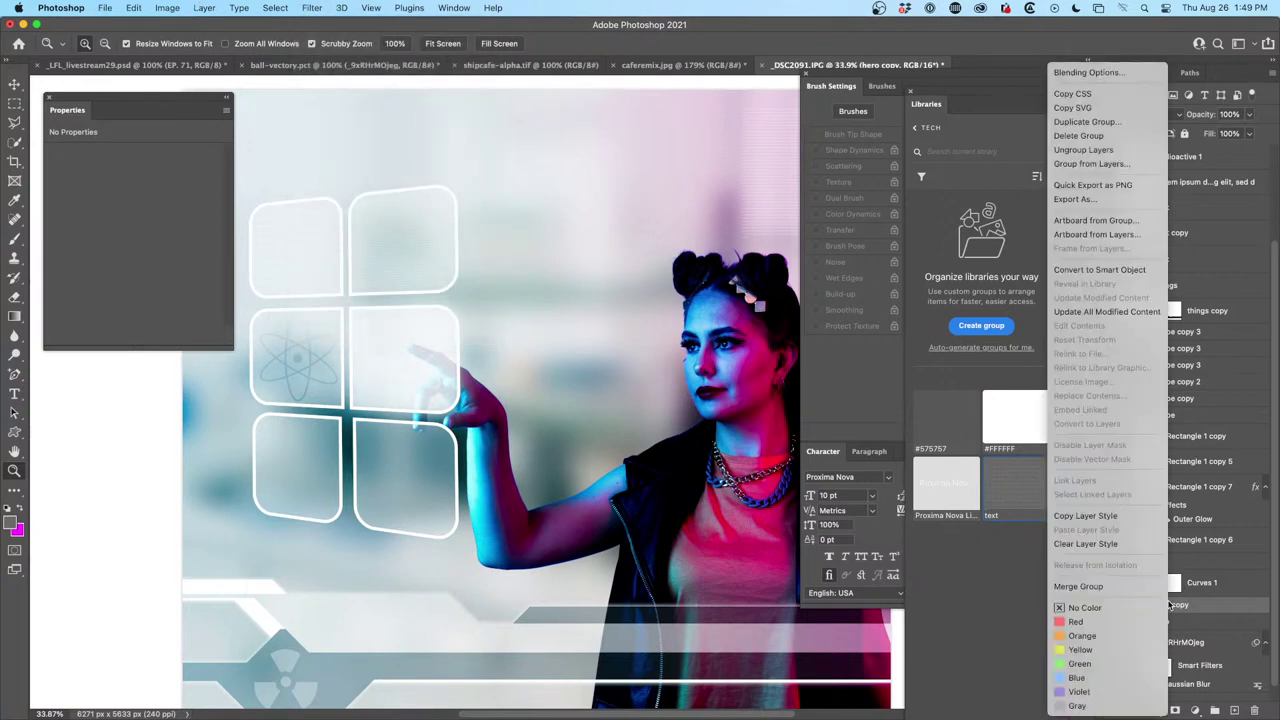
{"action": "left_click", "coordinate": [1221, 606]}
{"action": "left_click", "coordinate": [1232, 709]}
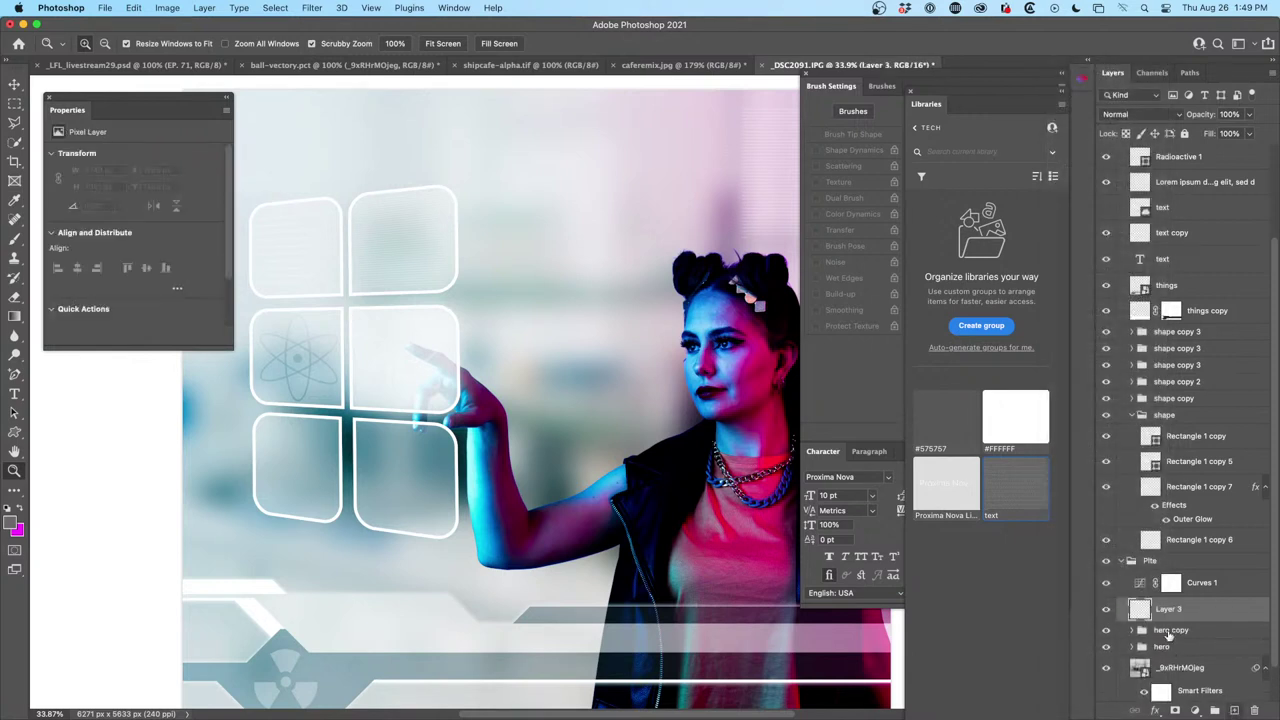
{"action": "left_click", "coordinate": [1170, 630], "text": "shift"}
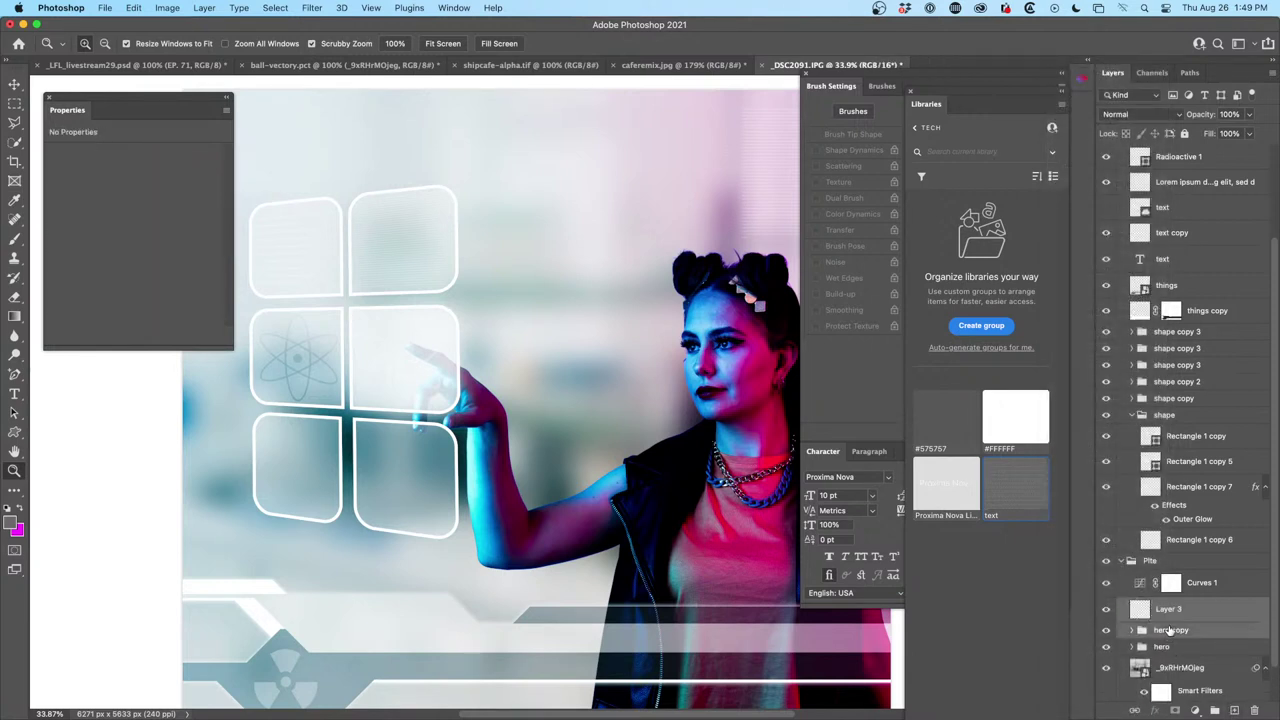
{"action": "key", "text": "ctrl+e"}
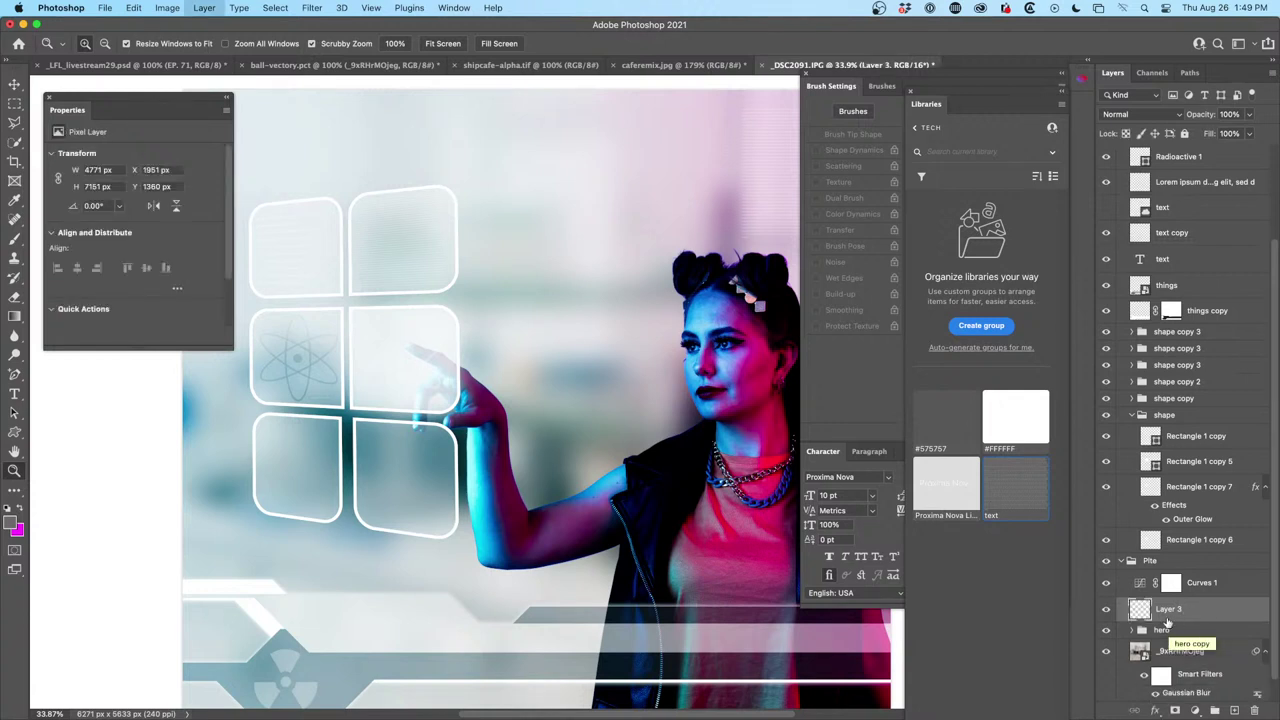
Compare the image with and without the merged woman layer and set that layer's blend mode to Overlay
{"action": "left_click", "coordinate": [1105, 609]}
{"action": "left_click", "coordinate": [1105, 609]}
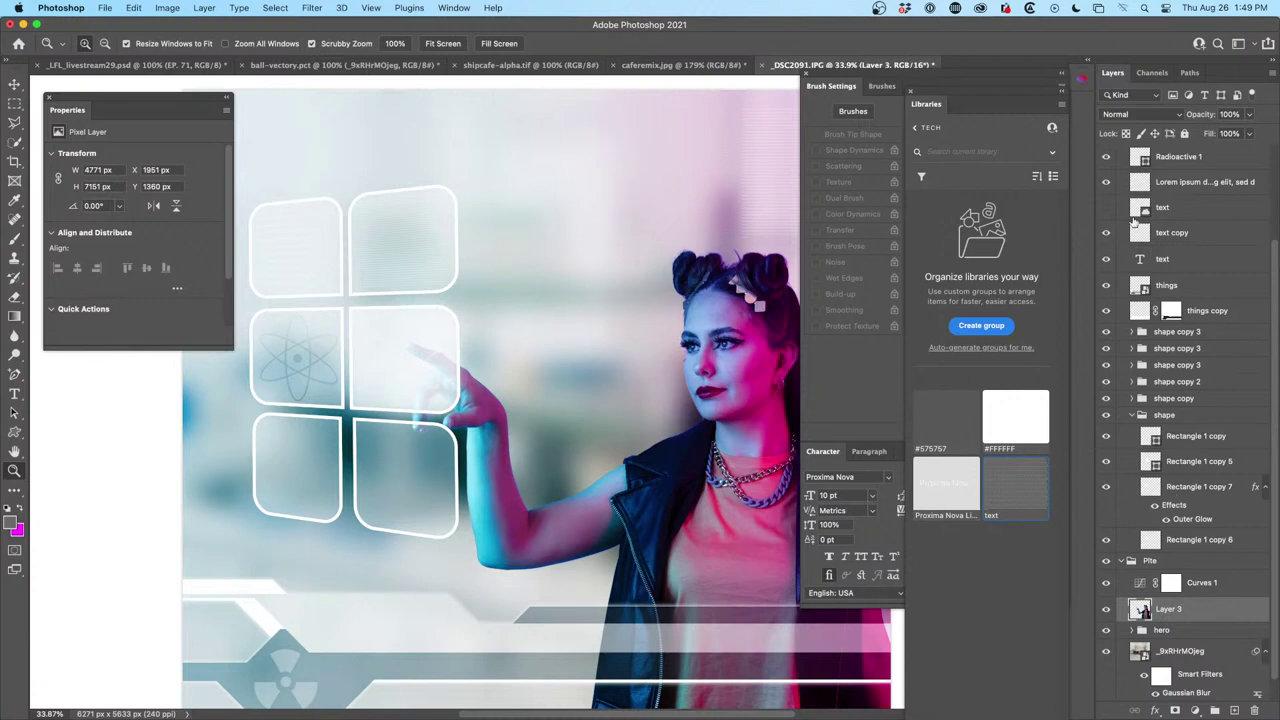
{"action": "left_click", "coordinate": [1139, 117]}
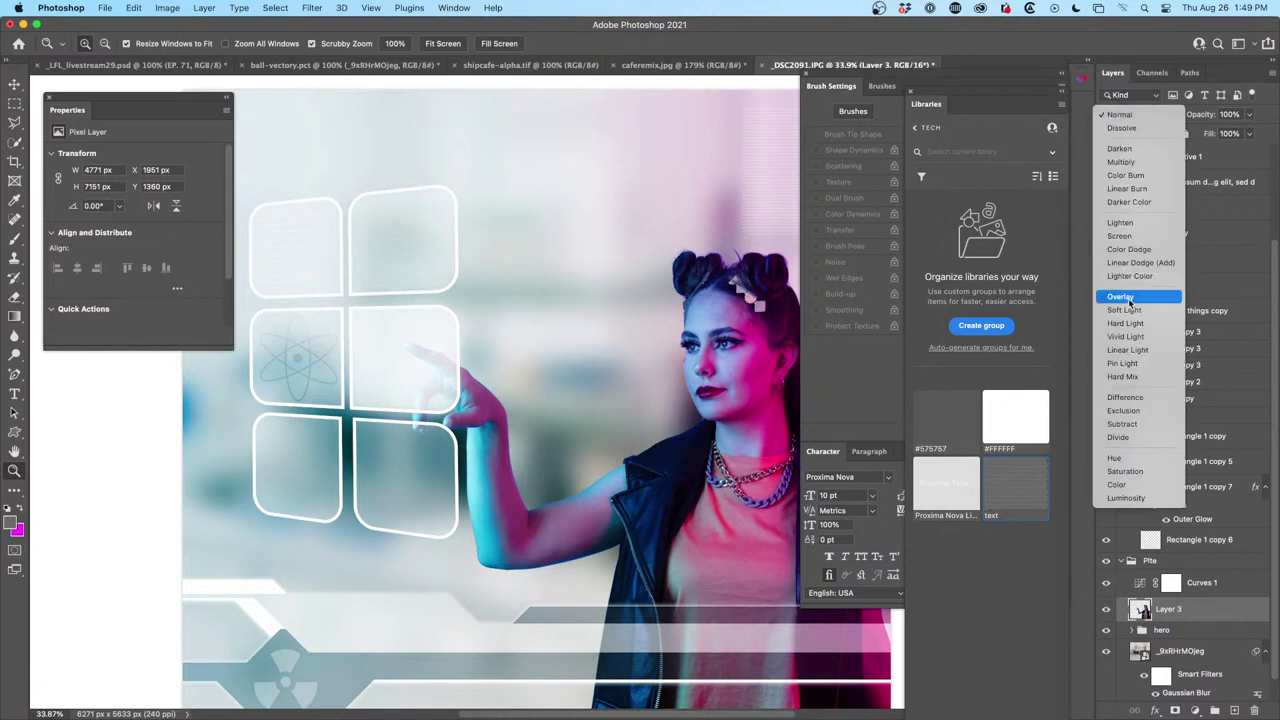
{"action": "left_click", "coordinate": [1128, 298]}
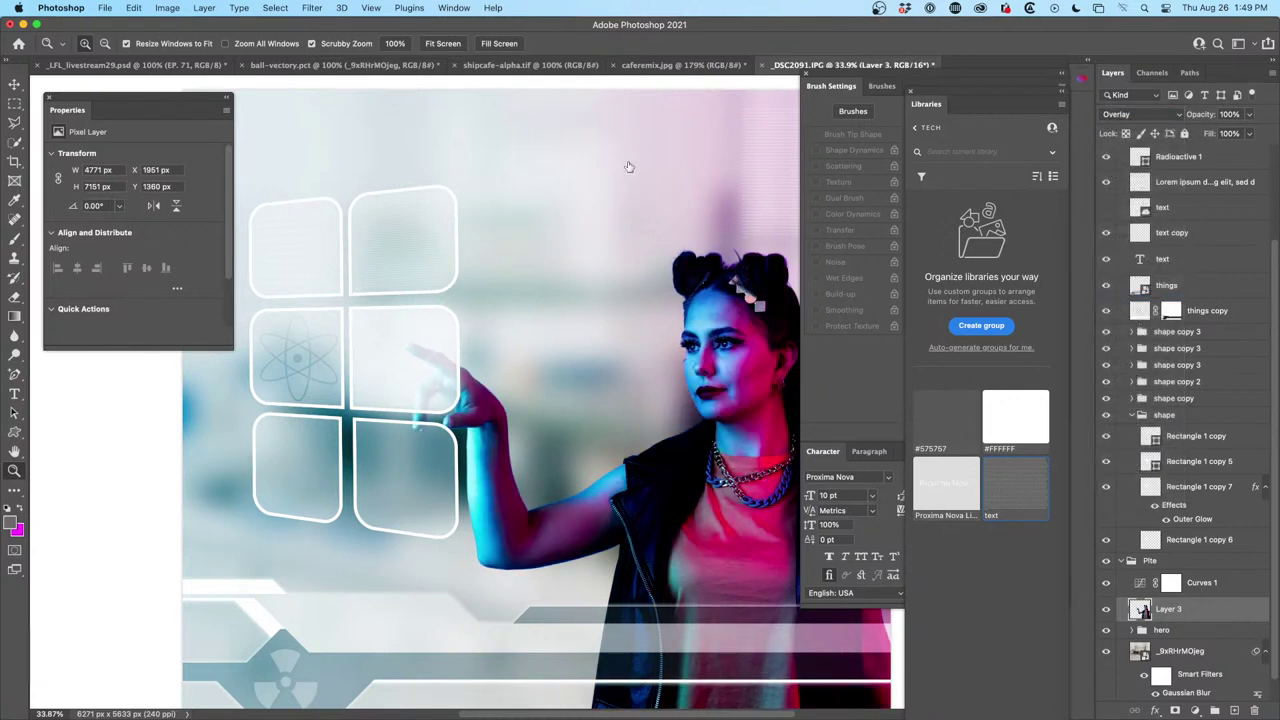
Apply a Gaussian Blur with a radius of about 19 pixels to the merged Overlay layer of the woman
{"action": "left_click", "coordinate": [312, 7]}
{"action": "mouse_move", "coordinate": [360, 179]}
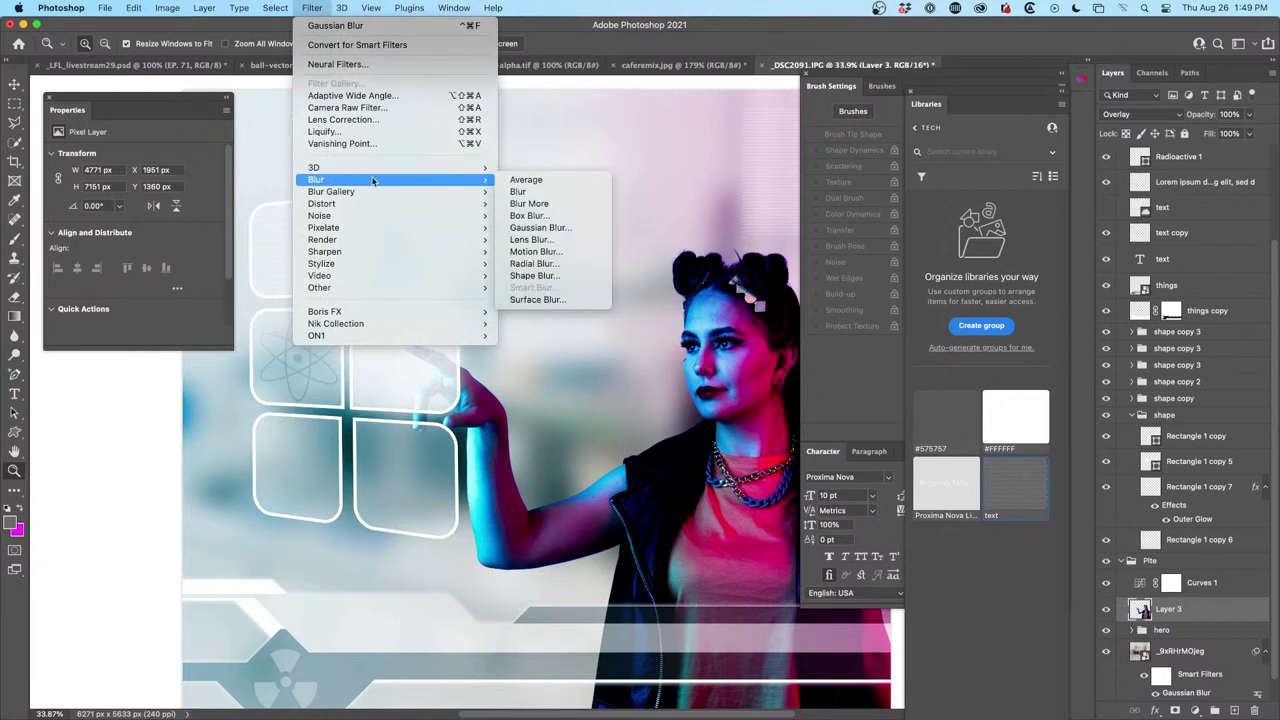
{"action": "left_click", "coordinate": [558, 229]}
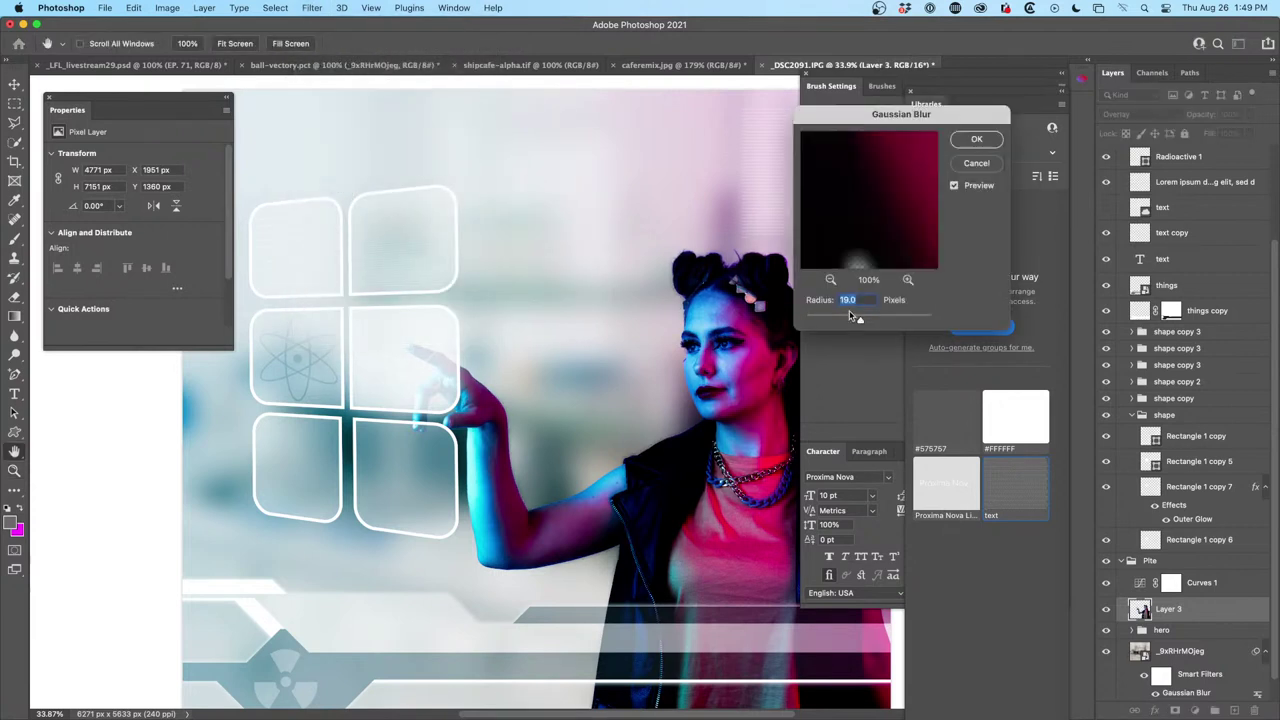
{"action": "mouse_move", "coordinate": [856, 321]}
{"action": "left_mouse_down"}
{"action": "mouse_move", "coordinate": [808, 322]}
{"action": "mouse_move", "coordinate": [859, 320]}
{"action": "left_mouse_up"}
{"action": "left_click", "coordinate": [975, 141]}
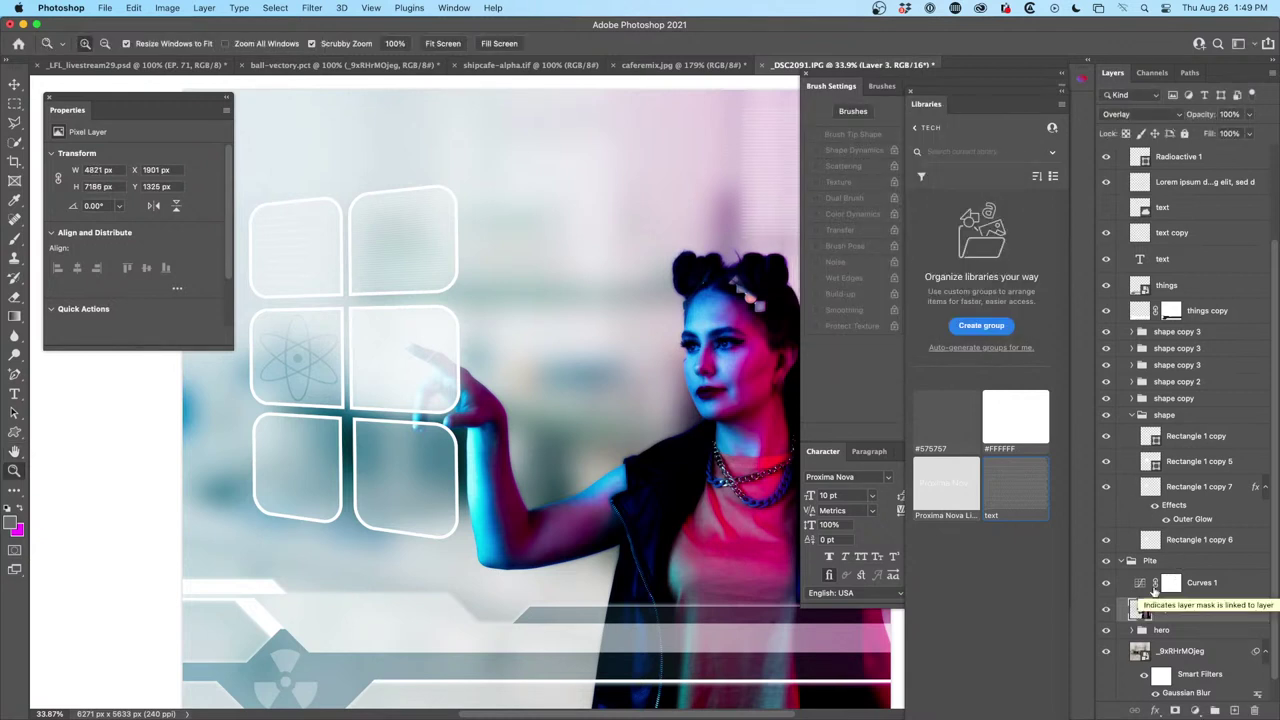
Brighten the blurred Overlay layer of the woman with Levels by lowering the white input point, and set the layer's opacity to 45%
{"action": "key", "text": "ctrl+l"}
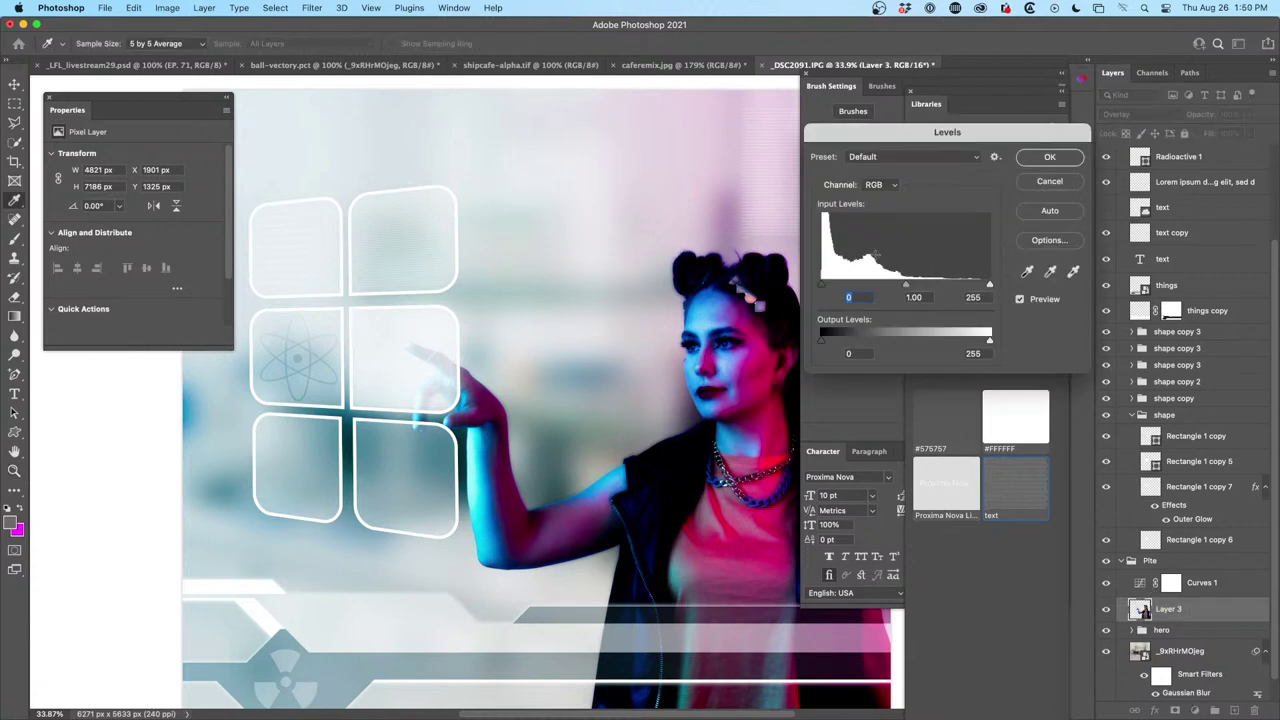
{"action": "left_click_drag", "start_coordinate": [989, 285], "coordinate": [866, 287]}
{"action": "left_click", "coordinate": [1049, 157]}
{"action": "left_click_drag", "start_coordinate": [1196, 113], "coordinate": [901, 130]}
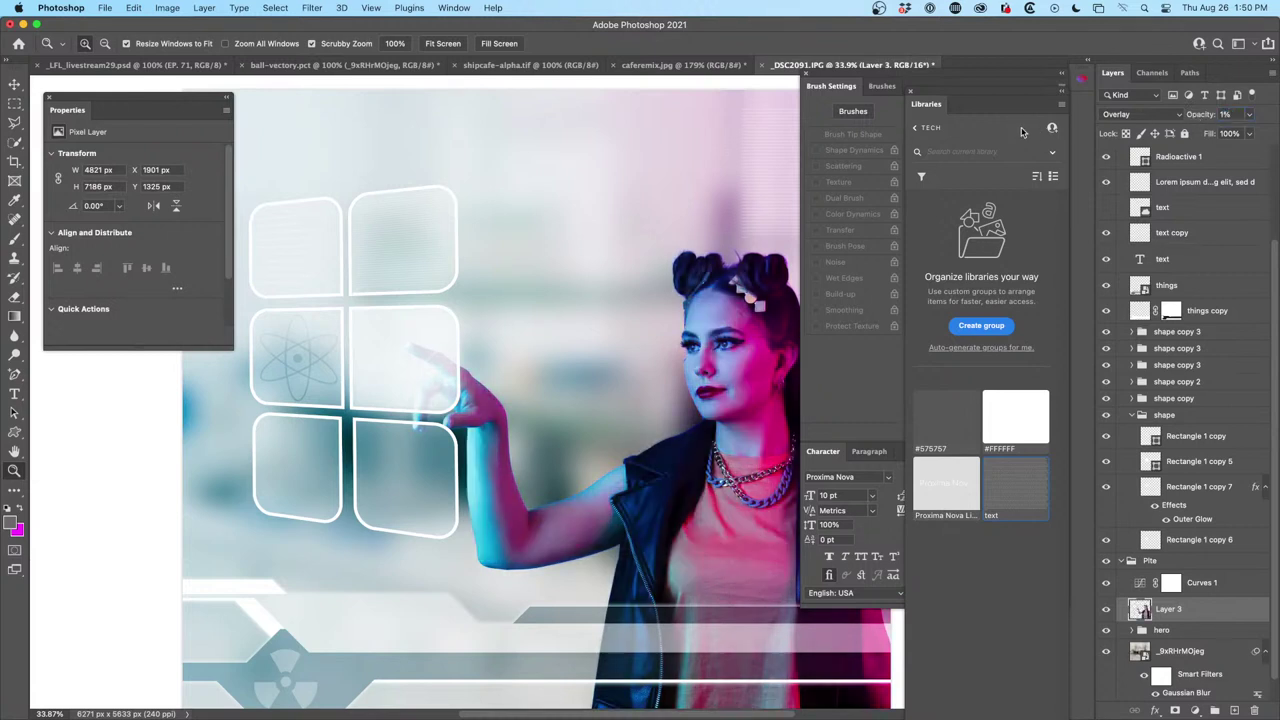
{"action": "left_click_drag", "start_coordinate": [1198, 115], "coordinate": [1228, 115]}
{"action": "key", "text": "Return"}
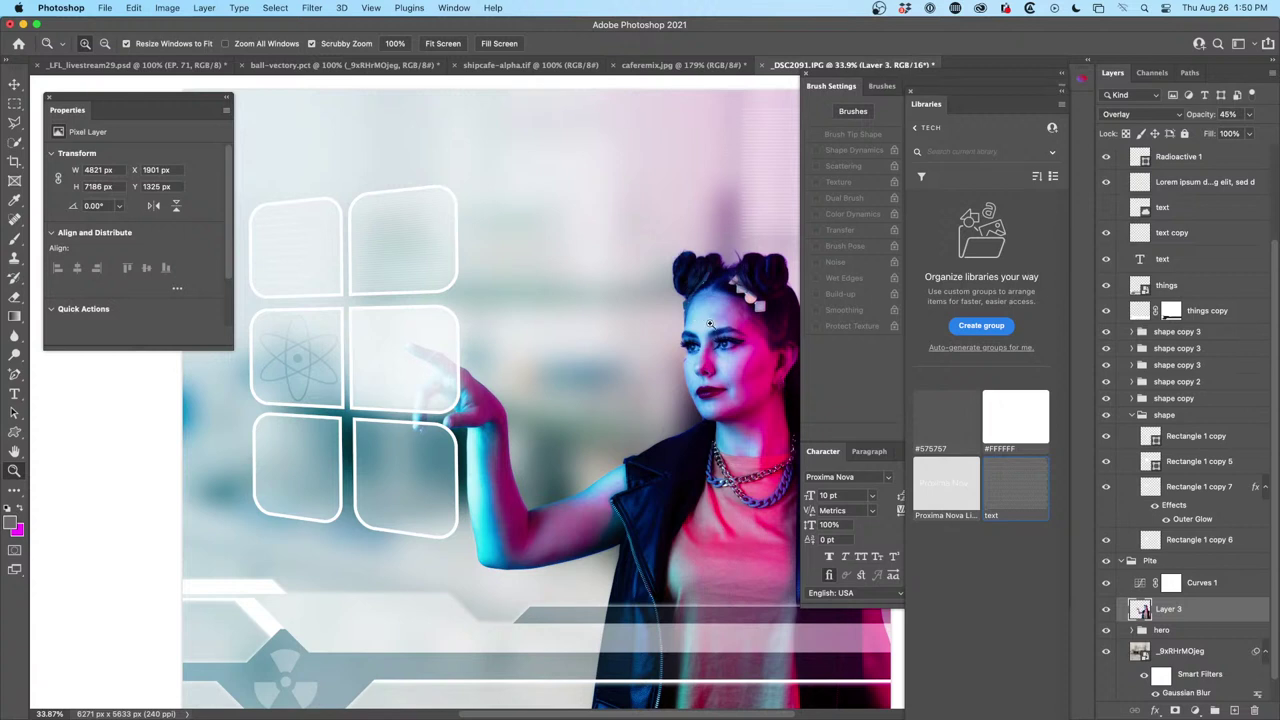
Reshape the Curves 1 adjustment to lift the shadows strongly and smooth the upper midtones
{"action": "left_click", "coordinate": [1141, 583]}
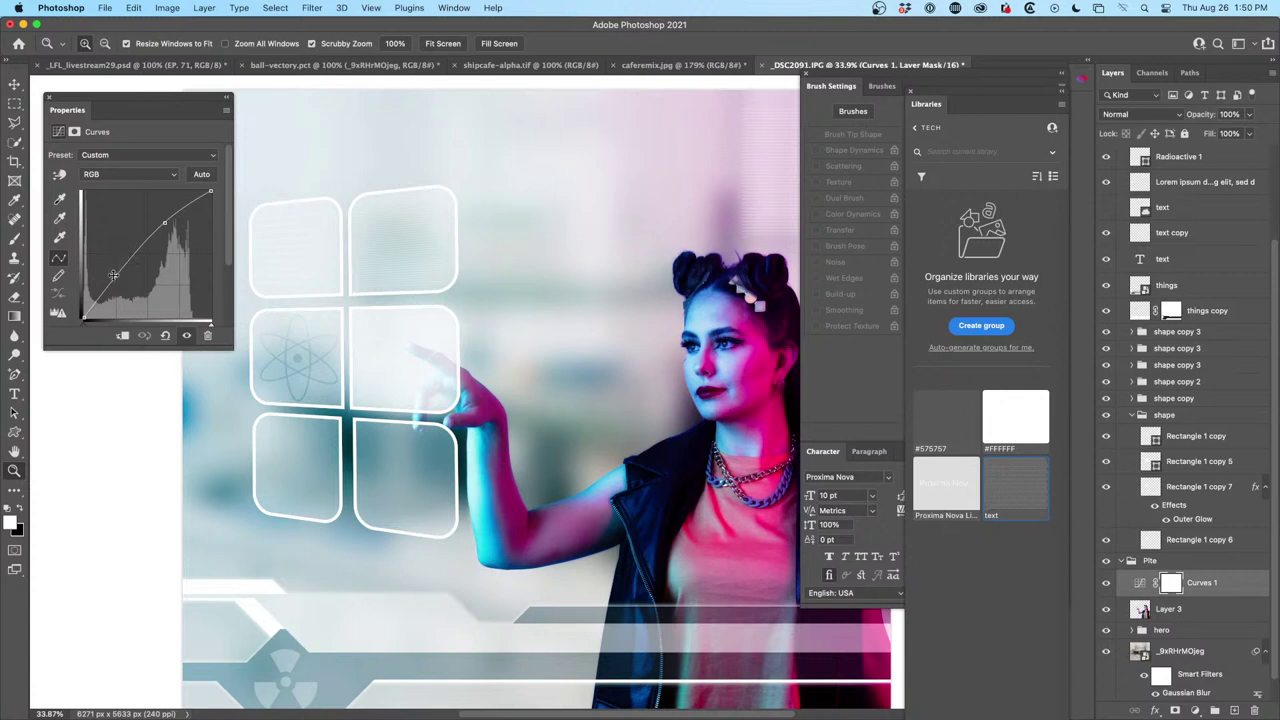
{"action": "left_click_drag", "start_coordinate": [111, 267], "coordinate": [110, 249]}
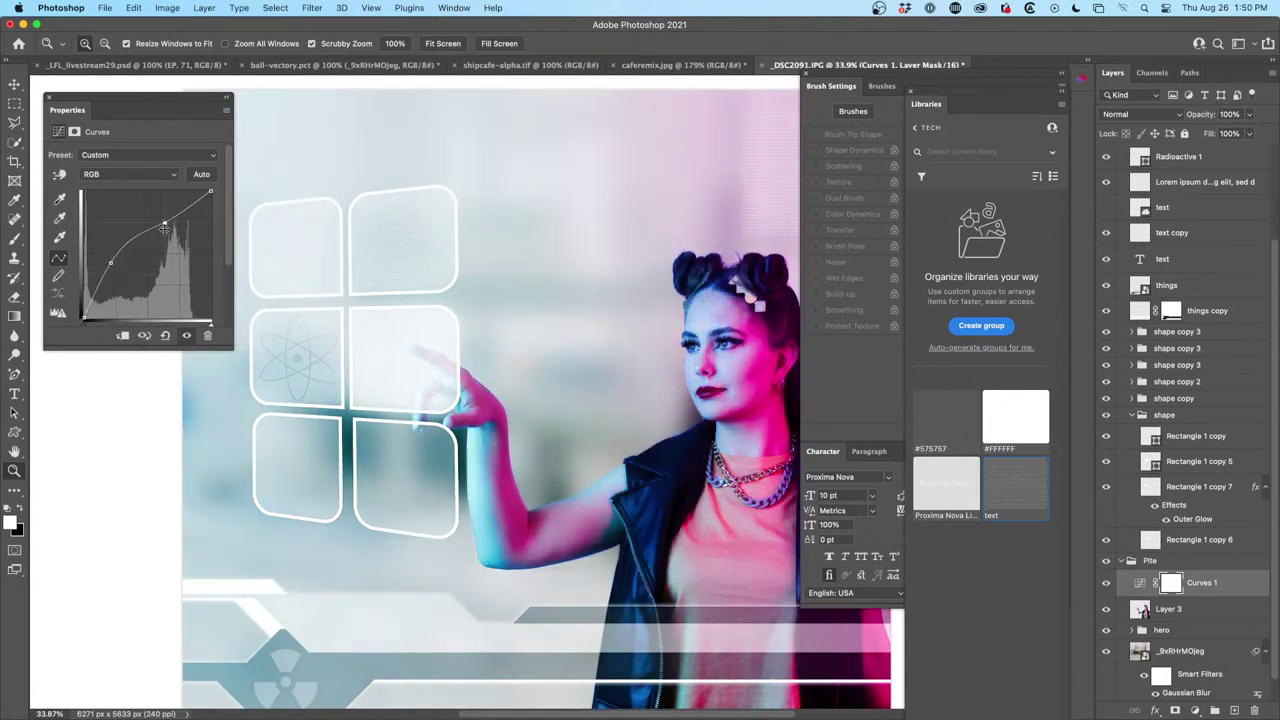
{"action": "left_click_drag", "start_coordinate": [155, 219], "coordinate": [157, 220]}
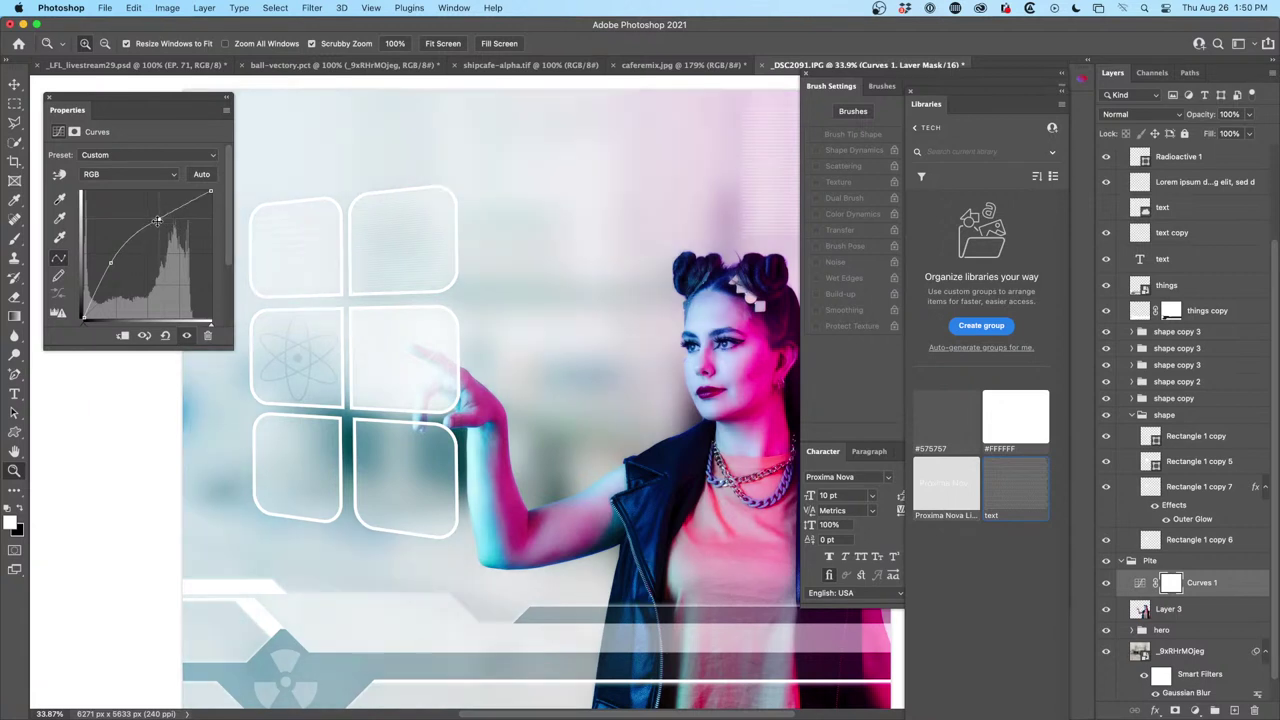
Clip the Curves 1 adjustment to the woman's Overlay layer and set the adjustment's opacity to 100%
{"action": "left_click", "coordinate": [1208, 584]}
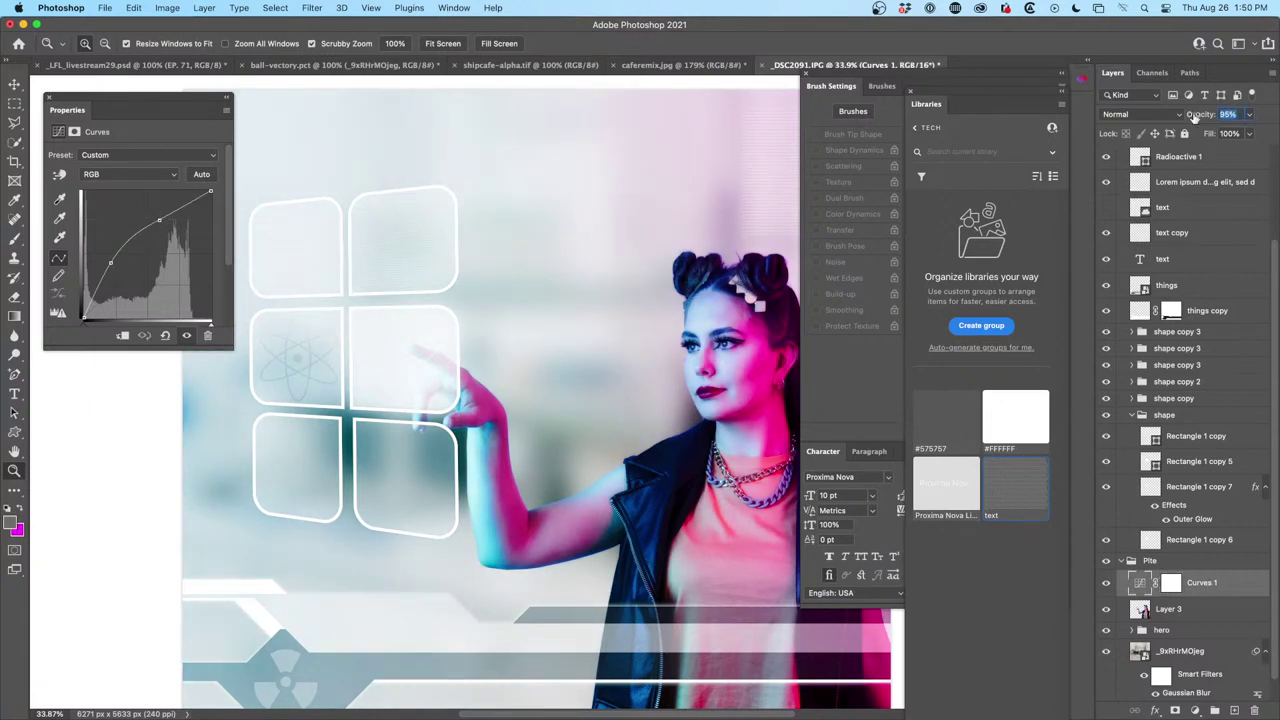
{"action": "left_click_drag", "start_coordinate": [1184, 118], "coordinate": [1072, 119]}
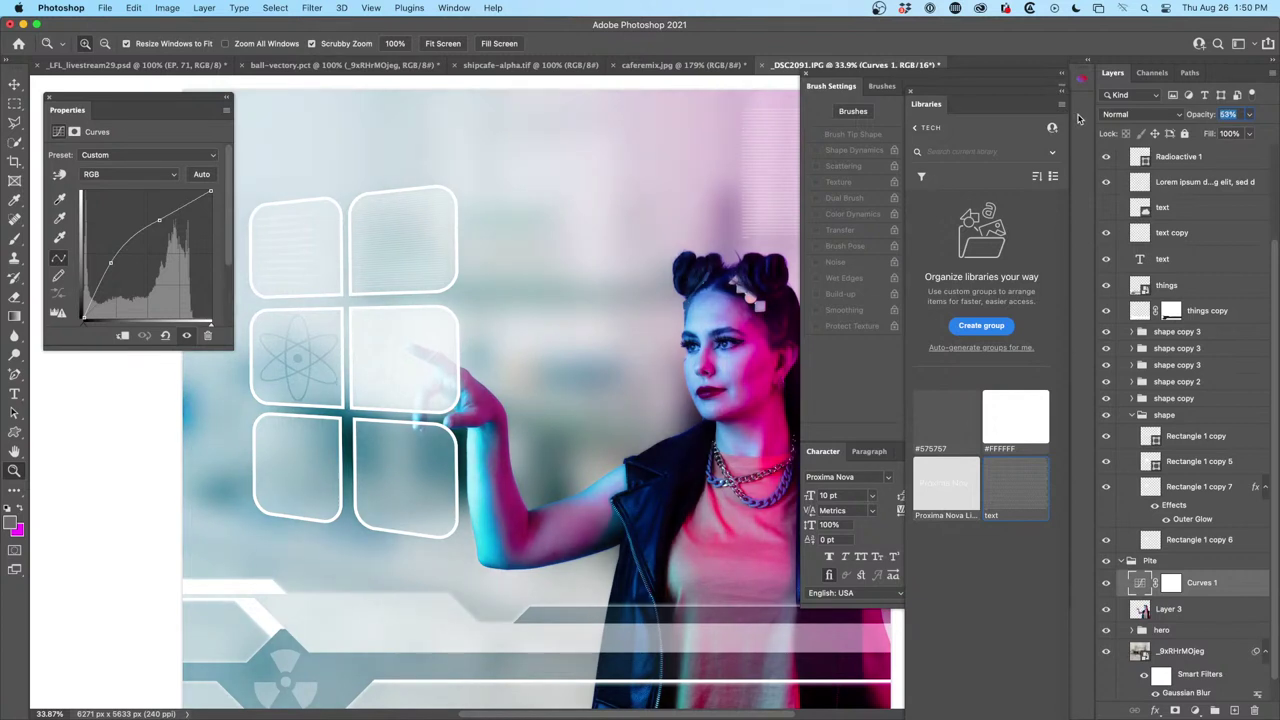
{"action": "key", "text": "alt"}
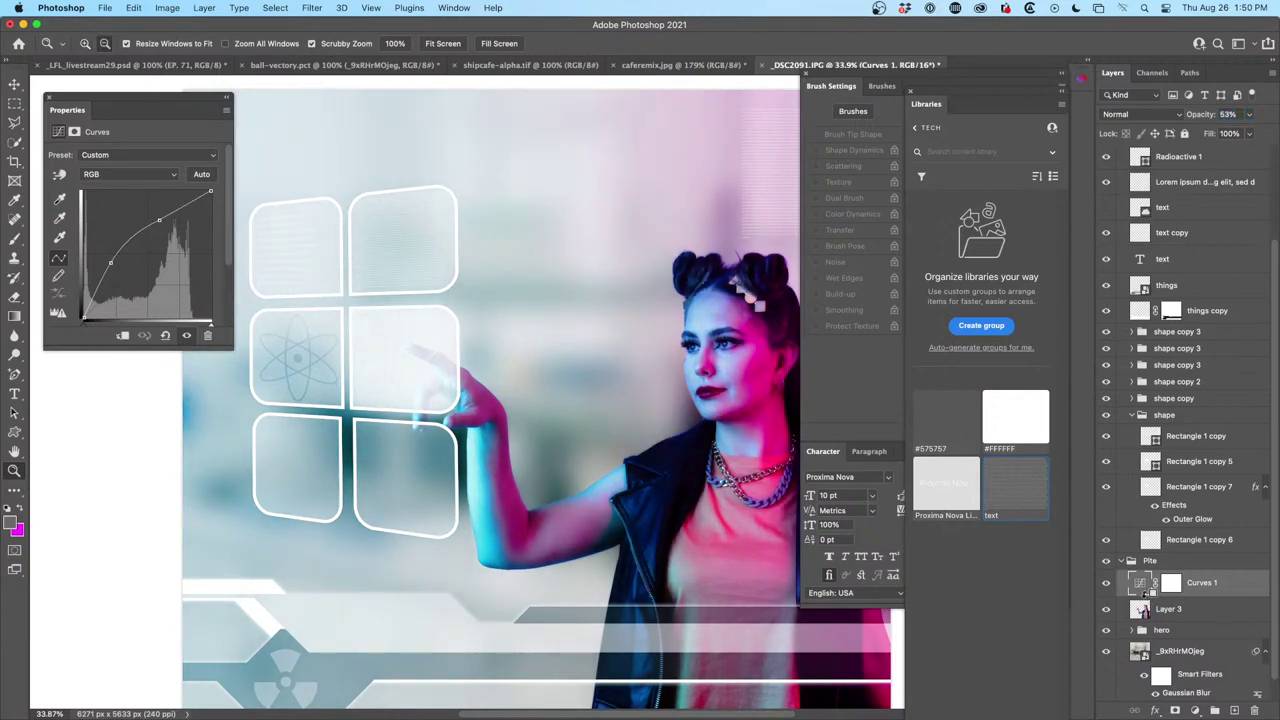
{"action": "left_click", "coordinate": [1144, 594], "text": "alt"}
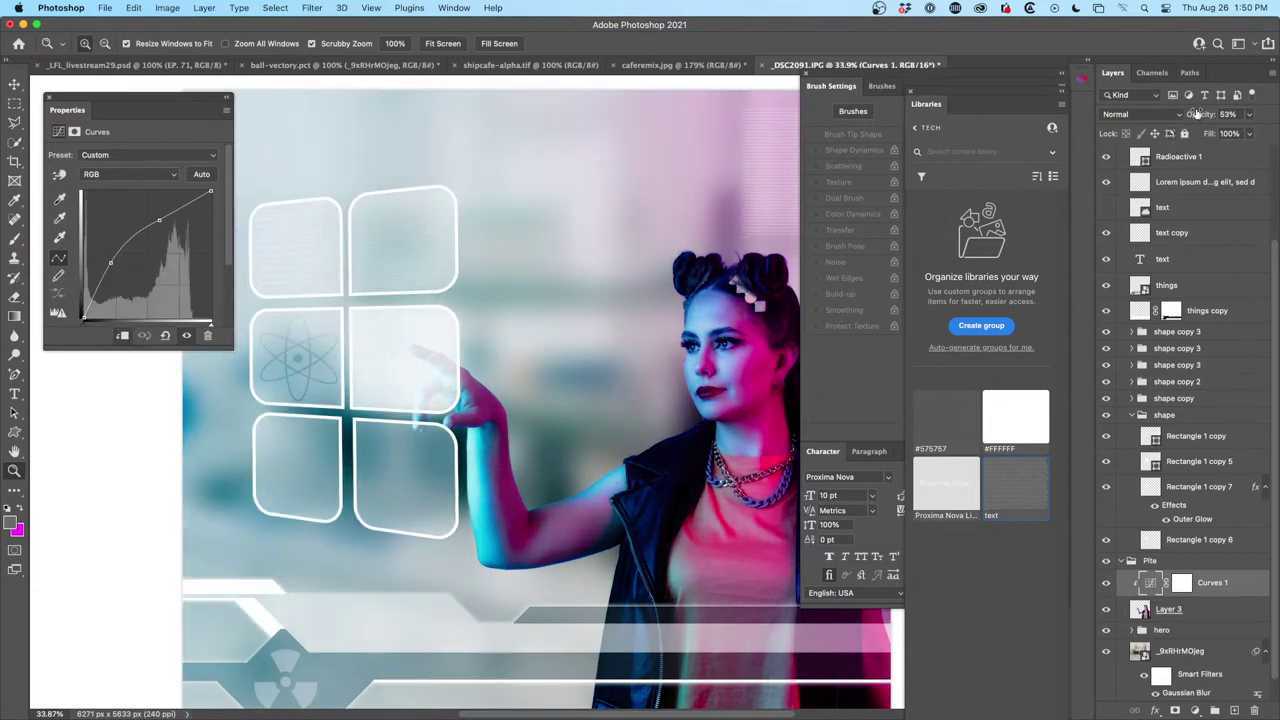
{"action": "left_click_drag", "start_coordinate": [1198, 115], "coordinate": [1205, 116]}
Set the opacity of the woman's Overlay layer to 65% and check the whole composite
{"action": "left_click", "coordinate": [1166, 612]}
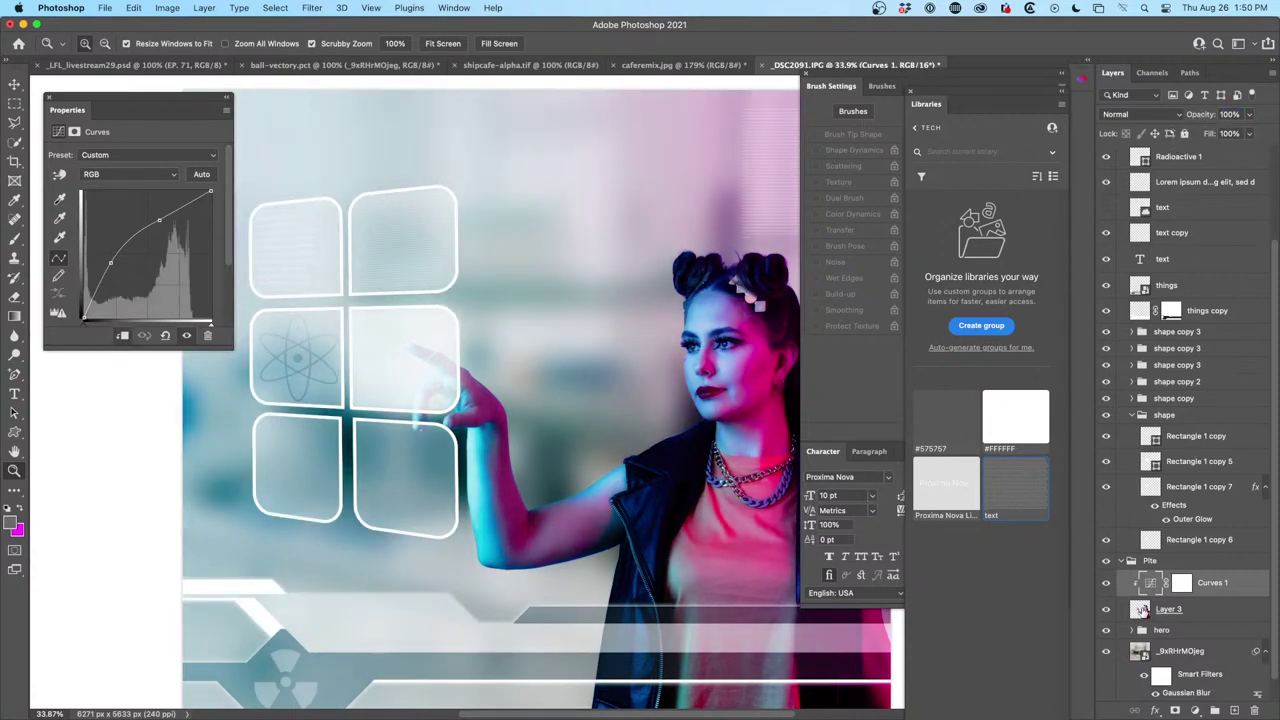
{"action": "mouse_move", "coordinate": [1198, 118]}
{"action": "left_mouse_down"}
{"action": "mouse_move", "coordinate": [1218, 118]}
{"action": "mouse_move", "coordinate": [1207, 118]}
{"action": "left_mouse_up"}
{"action": "left_click", "coordinate": [578, 315], "text": "alt"}
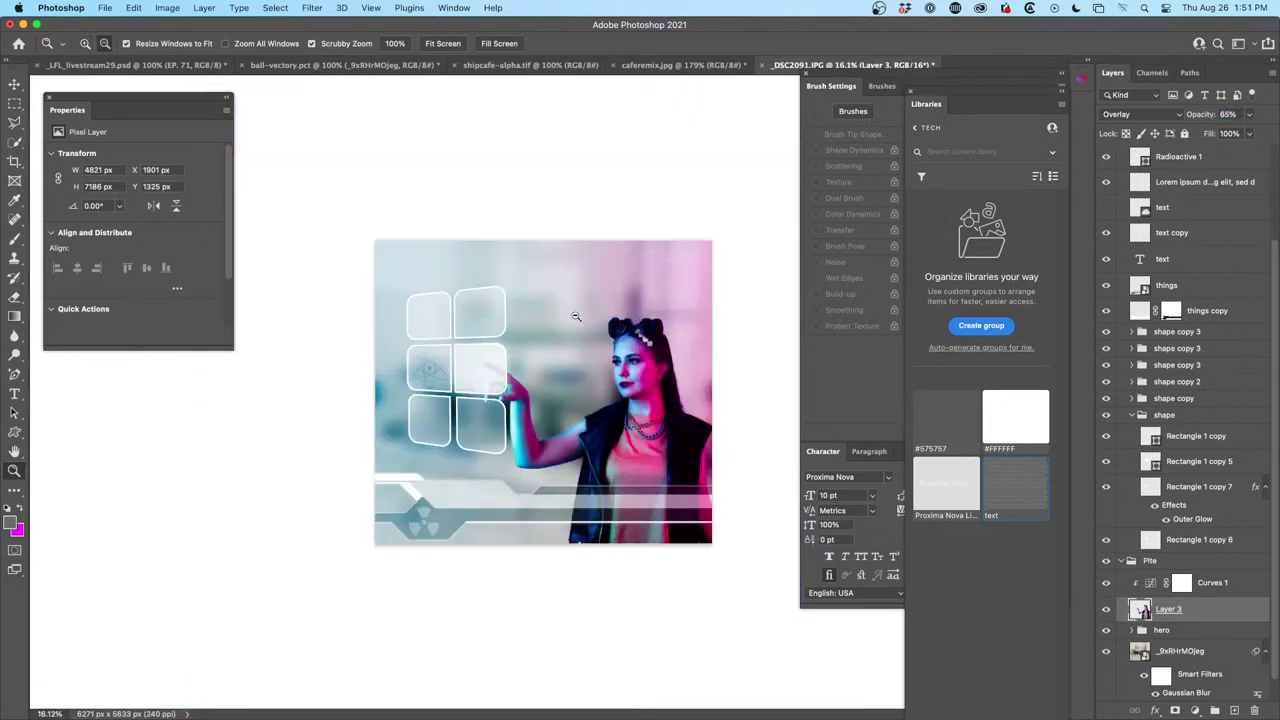
{"action": "left_click_drag", "start_coordinate": [595, 312], "coordinate": [630, 334]}
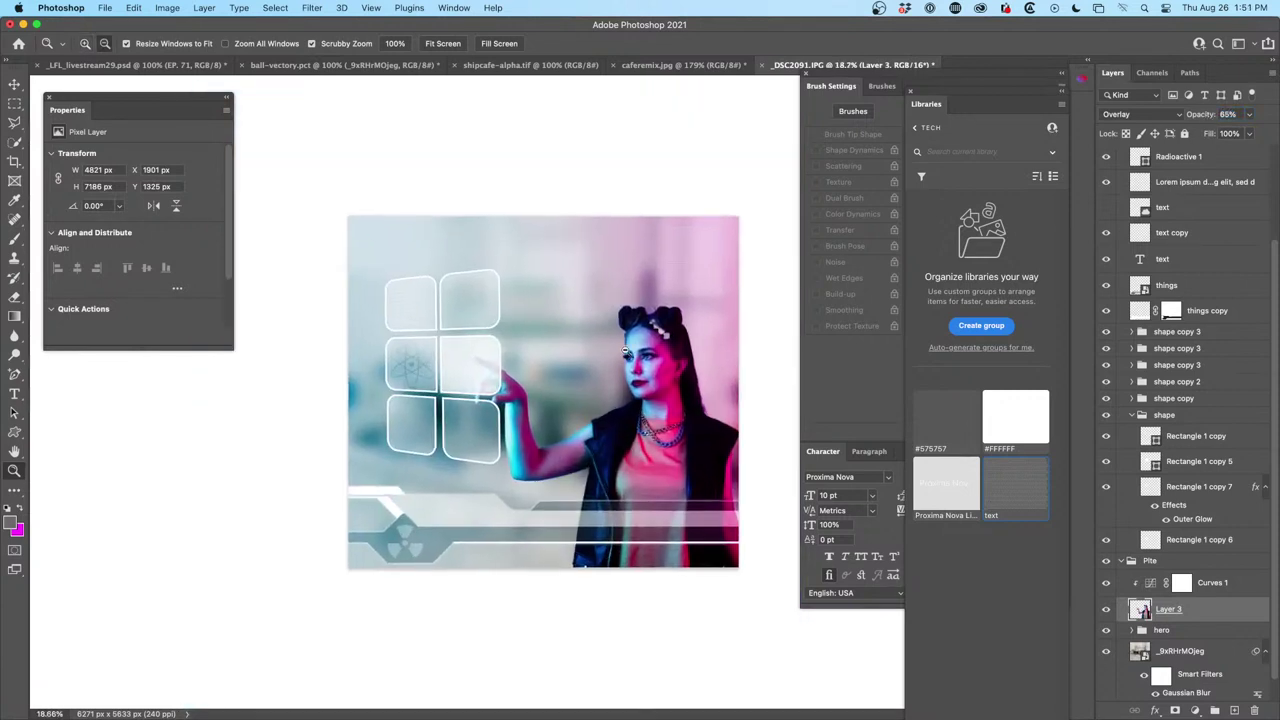
{"action": "left_click_drag", "start_coordinate": [671, 388], "coordinate": [653, 365]}
{"action": "left_click", "coordinate": [660, 370], "text": "alt"}
{"action": "left_click", "coordinate": [654, 366]}
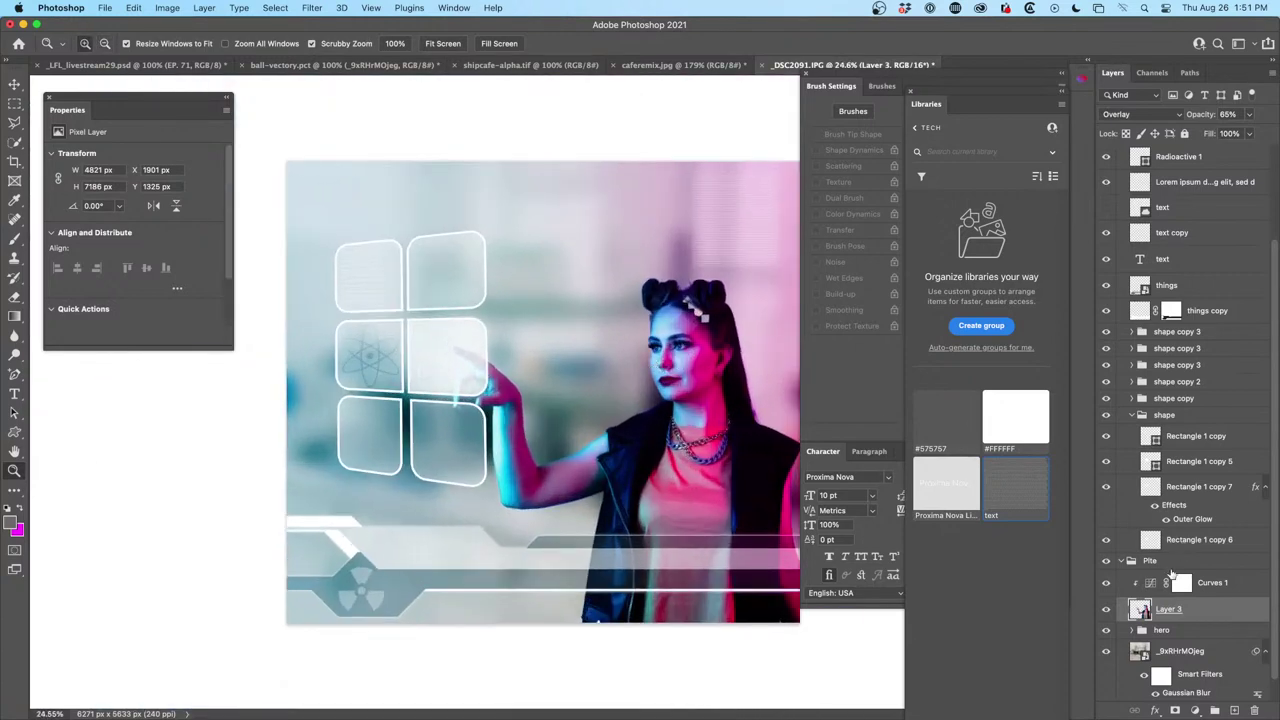
Add a Hue/Saturation adjustment layer above Curves 1 and set its saturation to -24
{"action": "left_click", "coordinate": [1152, 584]}
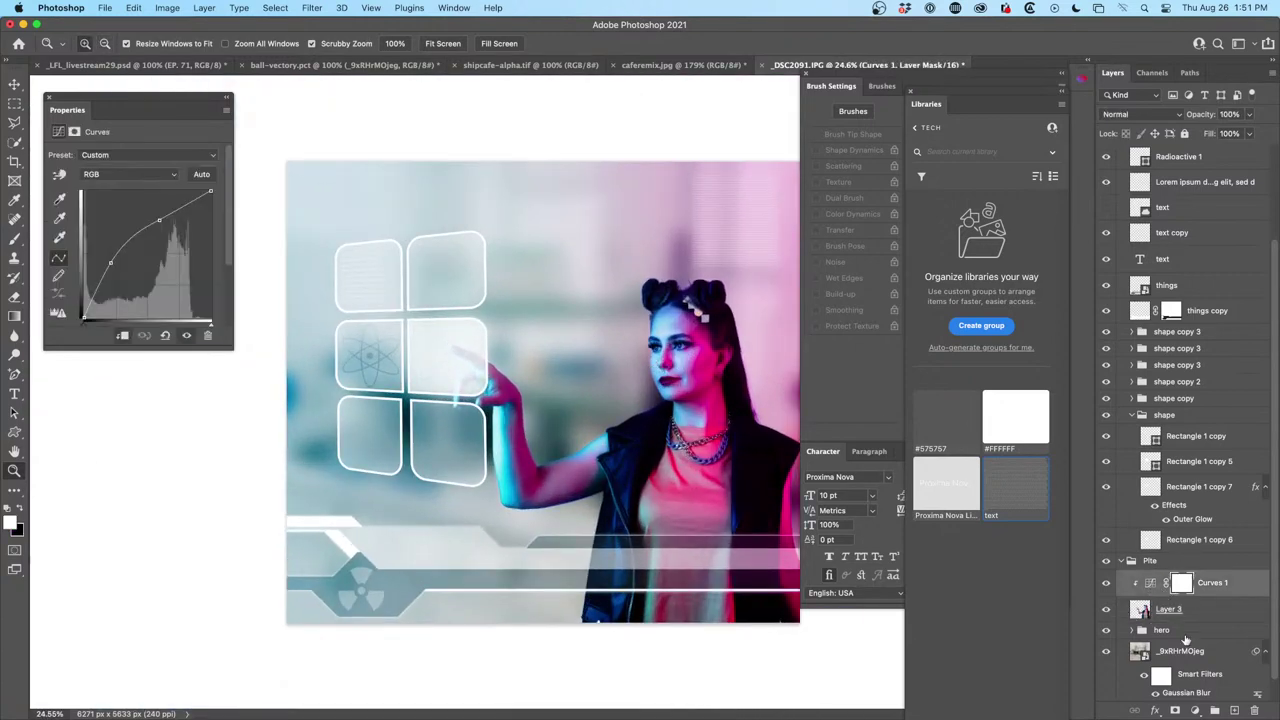
{"action": "left_click", "coordinate": [1195, 709]}
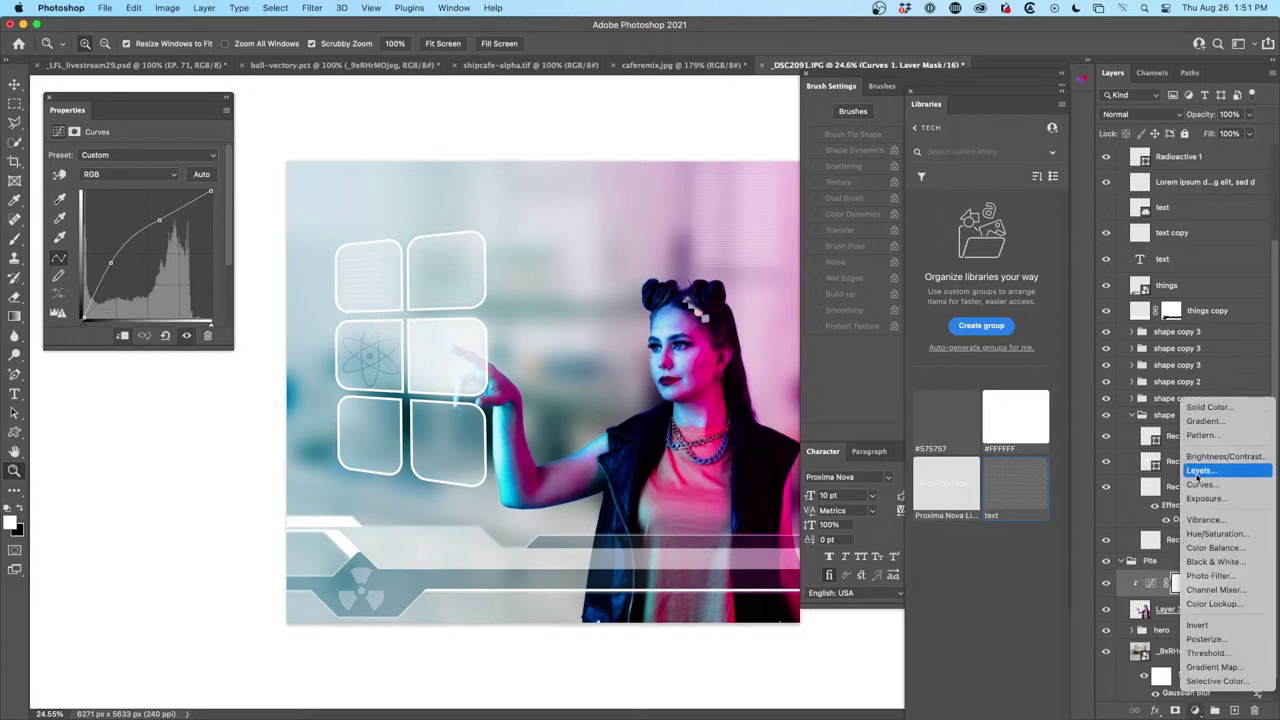
{"action": "left_click", "coordinate": [1196, 535]}
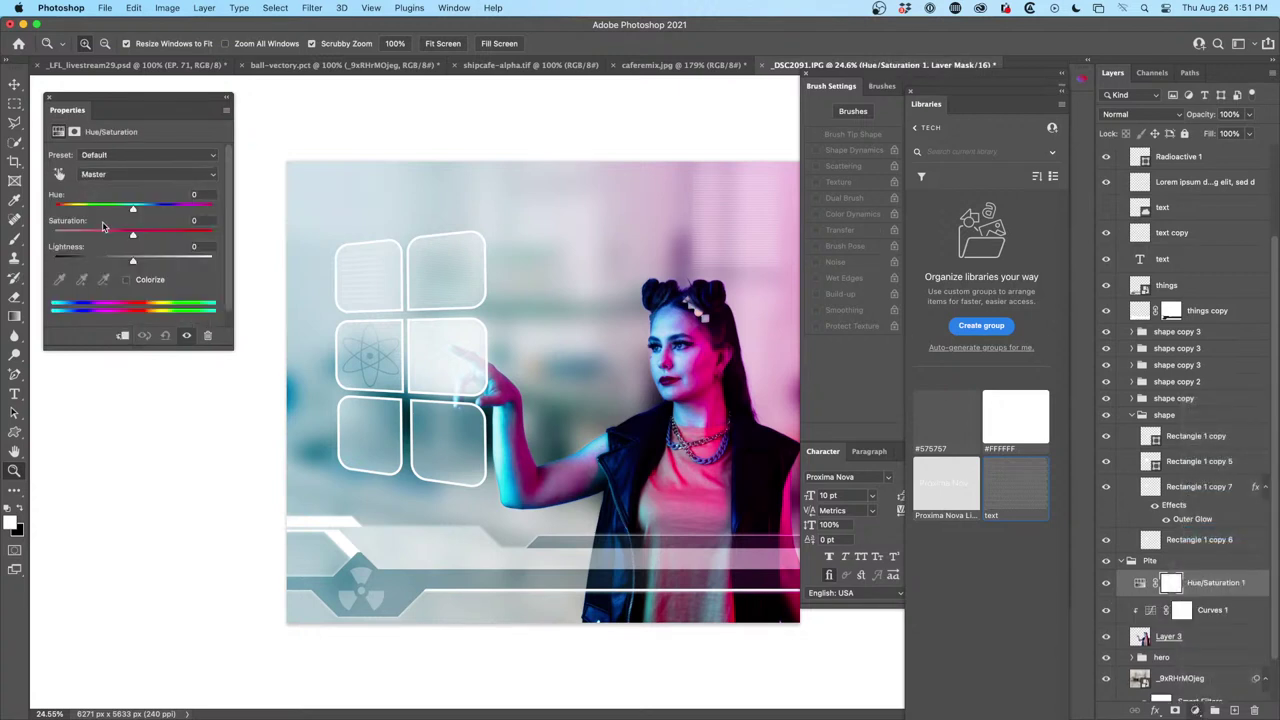
{"action": "left_click_drag", "start_coordinate": [131, 236], "coordinate": [104, 237]}
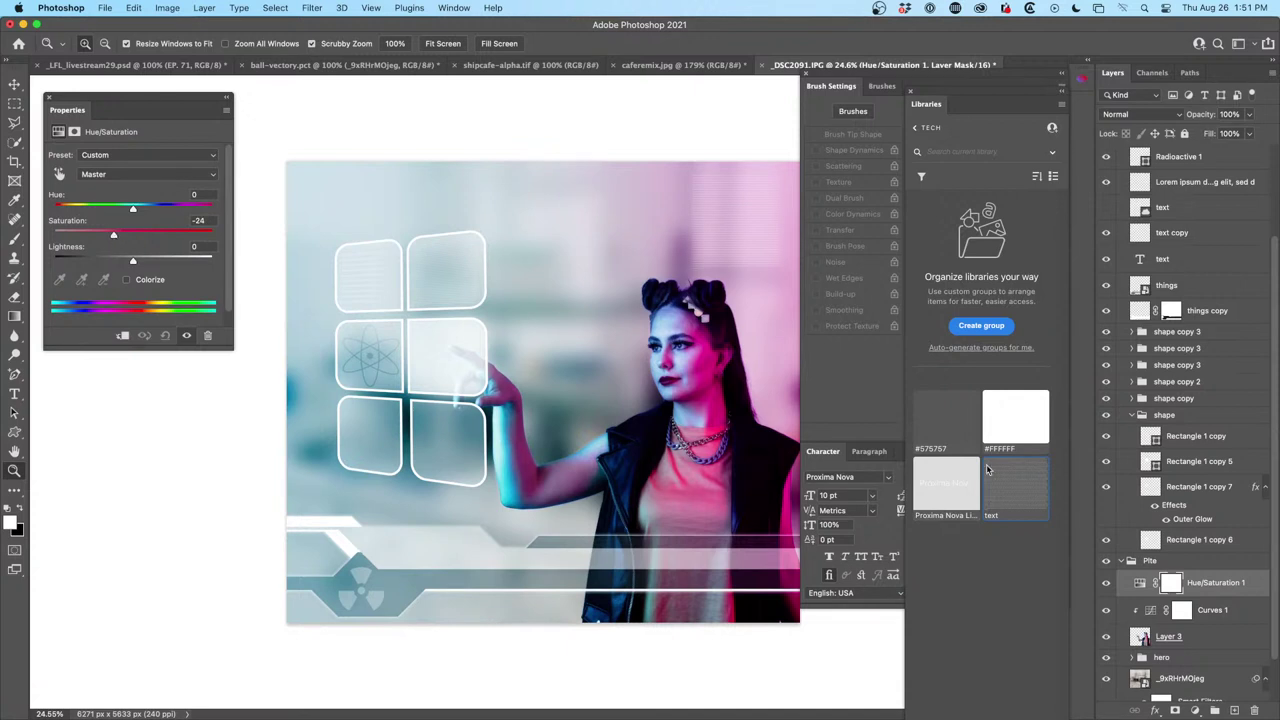
{"action": "left_click", "coordinate": [1140, 582]}
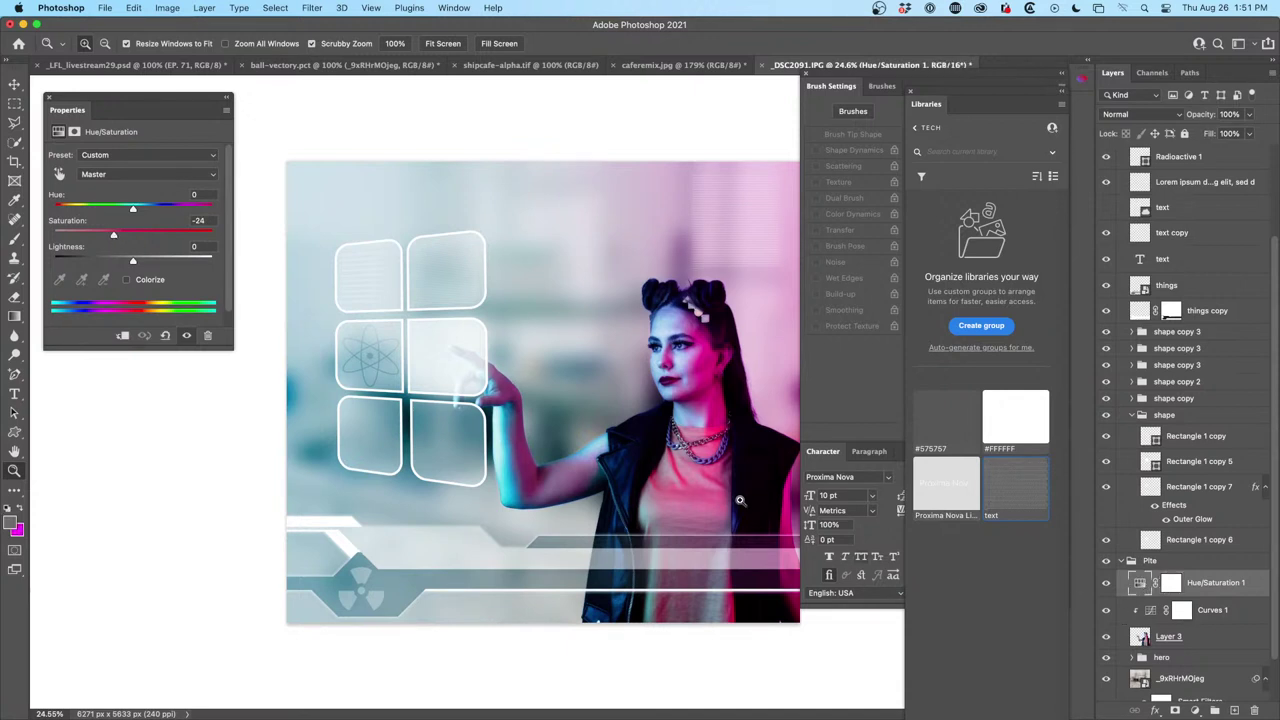
Add an empty layer above Curves 1 for a graphic on the woman's upper arm
{"action": "scroll", "coordinate": [536, 345], "scroll_direction": "down", "scroll_amount": 1}
{"action": "scroll", "coordinate": [536, 345], "scroll_direction": "up", "scroll_amount": 2}
{"action": "scroll", "coordinate": [540, 343], "scroll_direction": "down", "scroll_amount": 1}
{"action": "scroll", "coordinate": [543, 342], "scroll_direction": "up", "scroll_amount": 1}
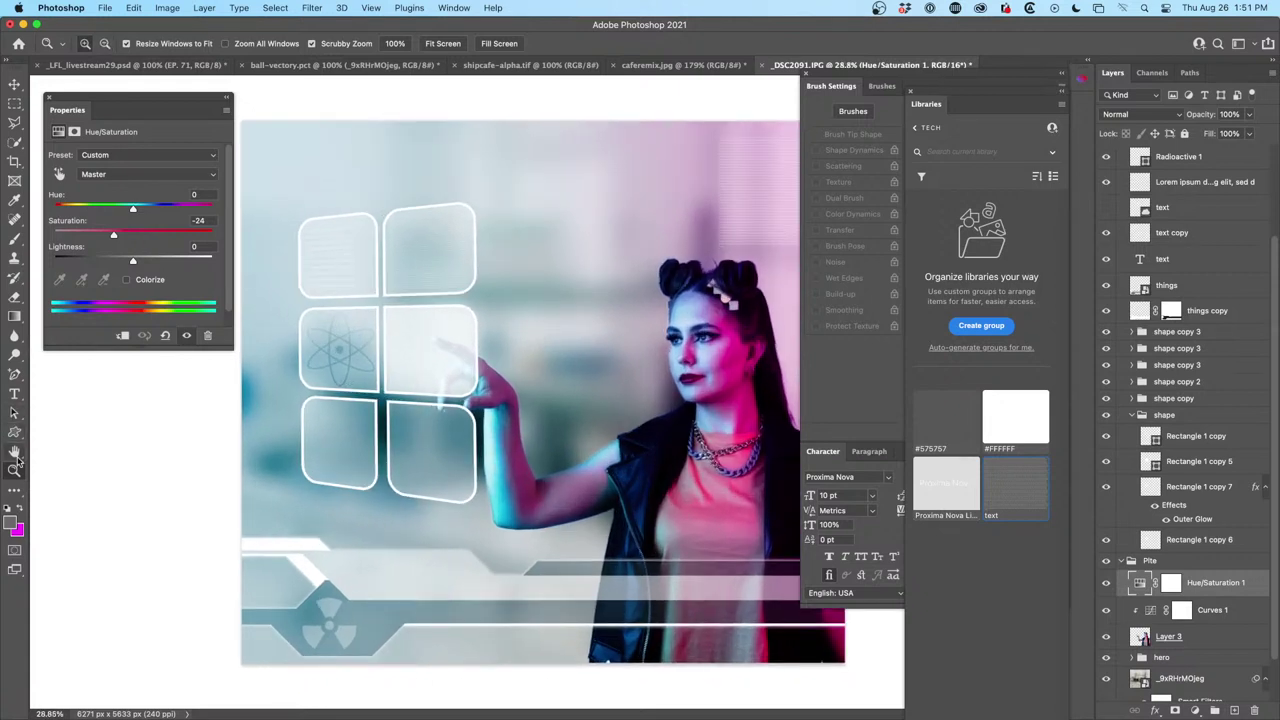
{"action": "scroll", "coordinate": [673, 453], "scroll_direction": "up", "scroll_amount": 3}
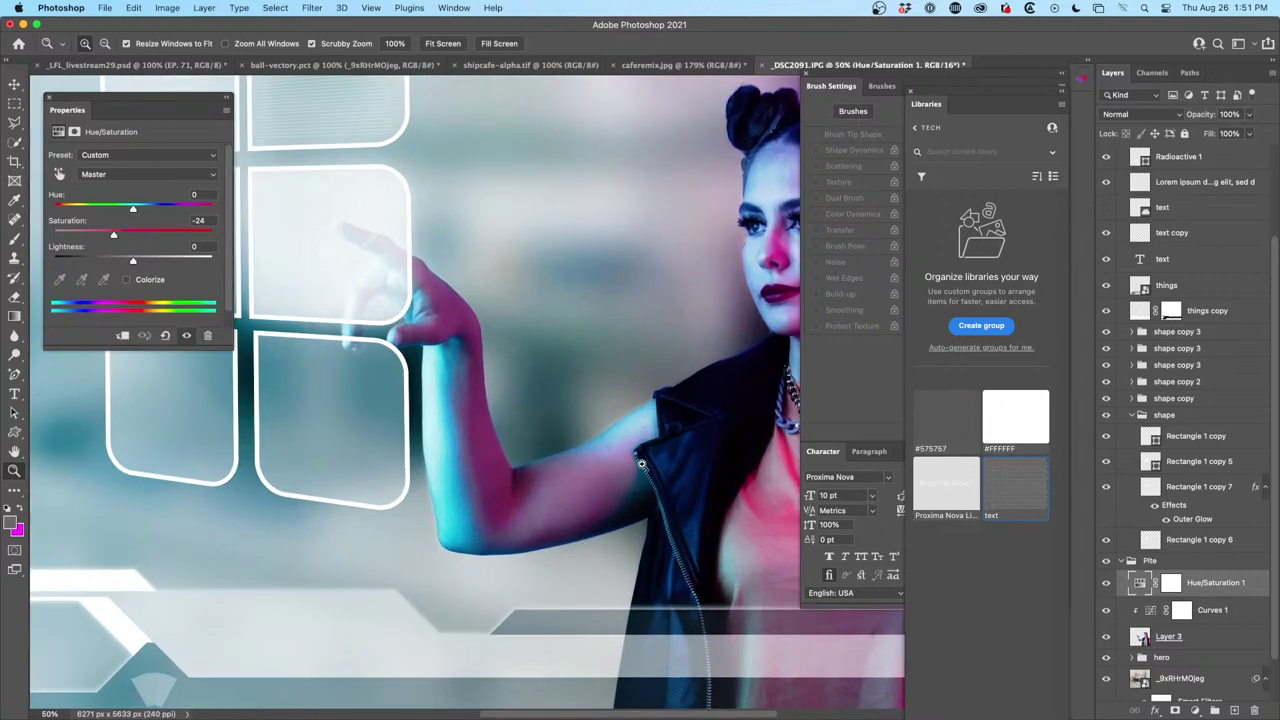
{"action": "scroll", "coordinate": [588, 485], "scroll_direction": "up", "scroll_amount": 1}
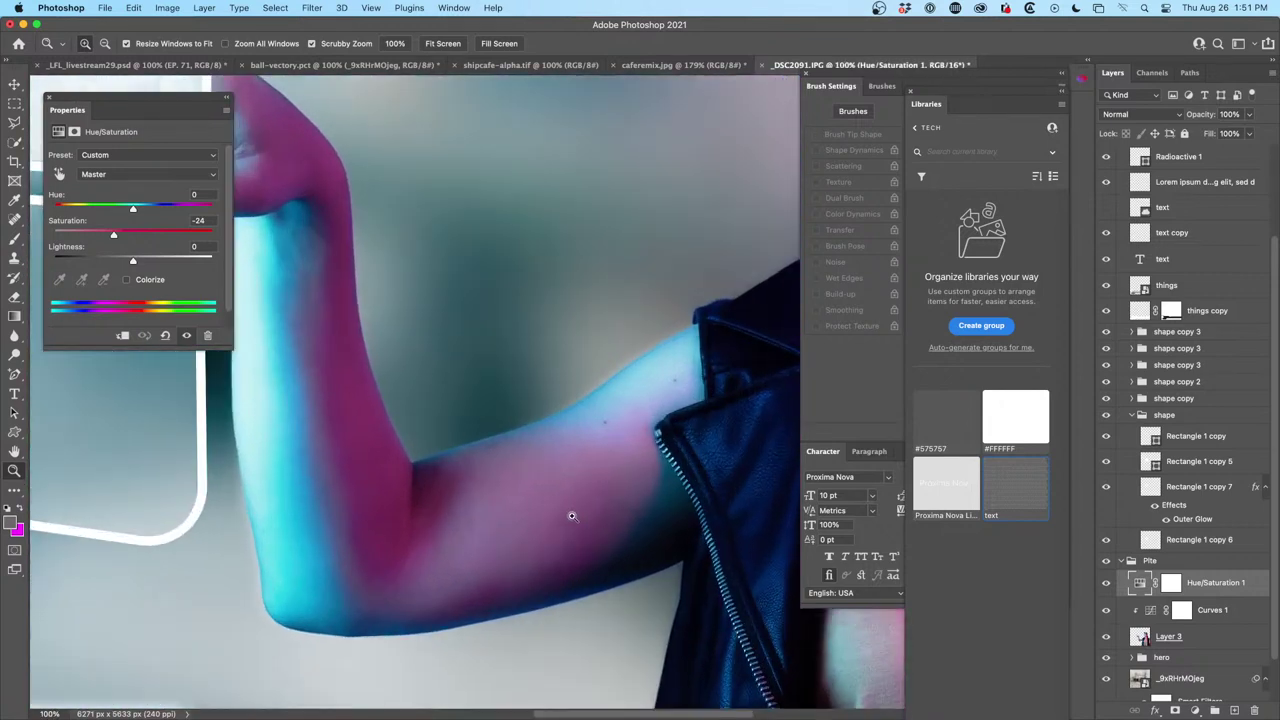
{"action": "left_click_drag", "start_coordinate": [561, 510], "coordinate": [551, 366]}
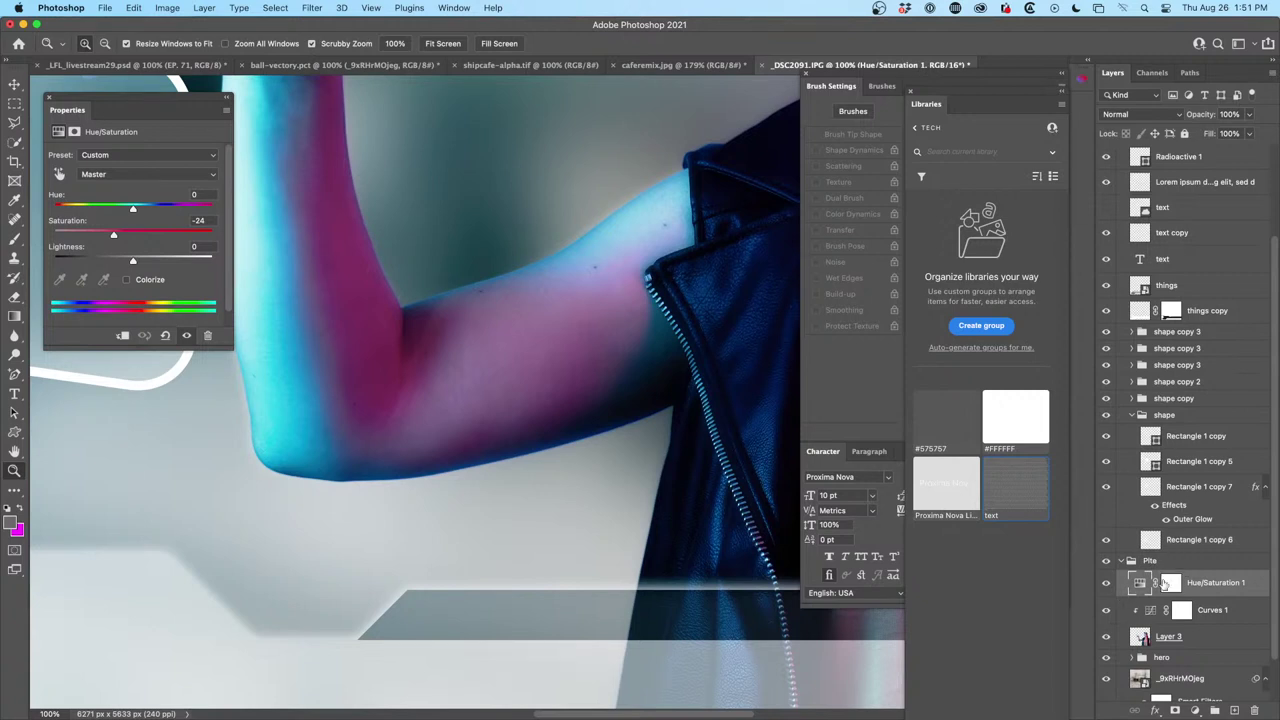
{"action": "left_click", "coordinate": [1184, 612]}
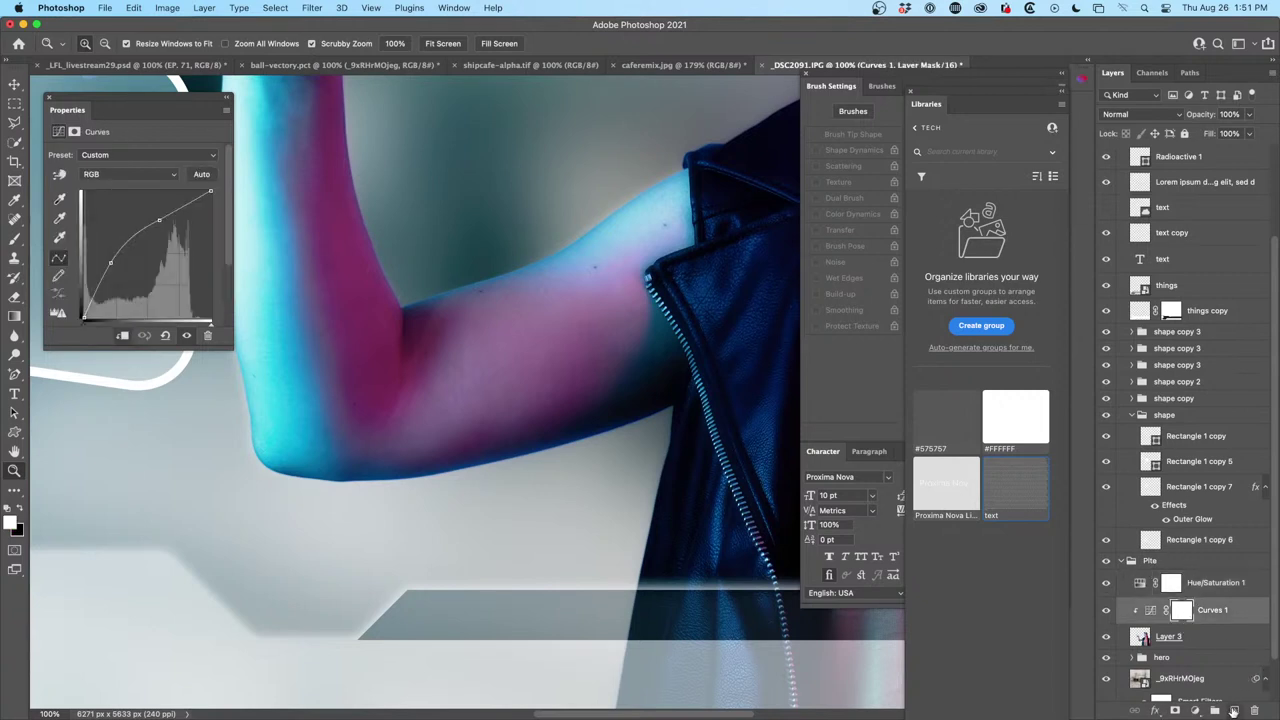
{"action": "left_click", "coordinate": [1235, 710]}
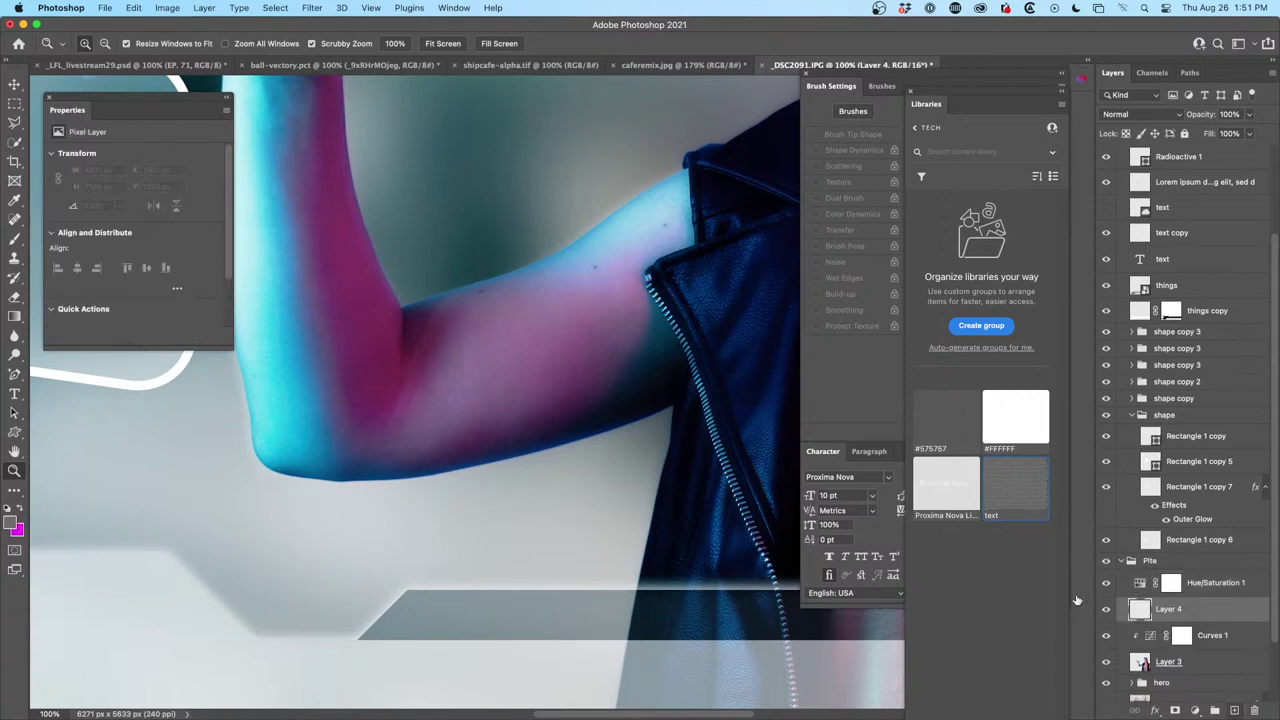
Draw a polygonal lasso selection about 365 × 466 px with cut corners on the woman's upper arm
{"action": "left_click", "coordinate": [14, 121]}
{"action": "left_click", "coordinate": [86, 136]}
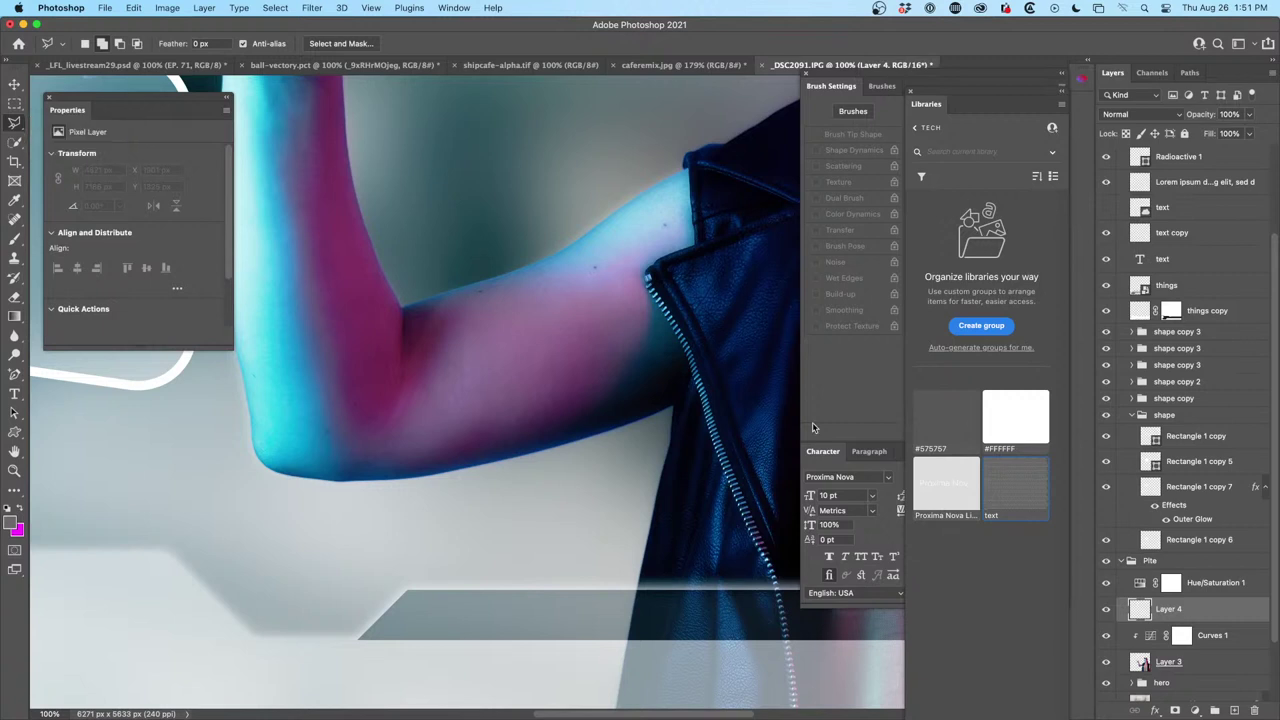
{"action": "left_click", "coordinate": [473, 305]}
{"action": "left_click", "coordinate": [590, 369]}
{"action": "left_click", "coordinate": [571, 411]}
{"action": "left_click", "coordinate": [500, 433]}
{"action": "left_click", "coordinate": [477, 311]}
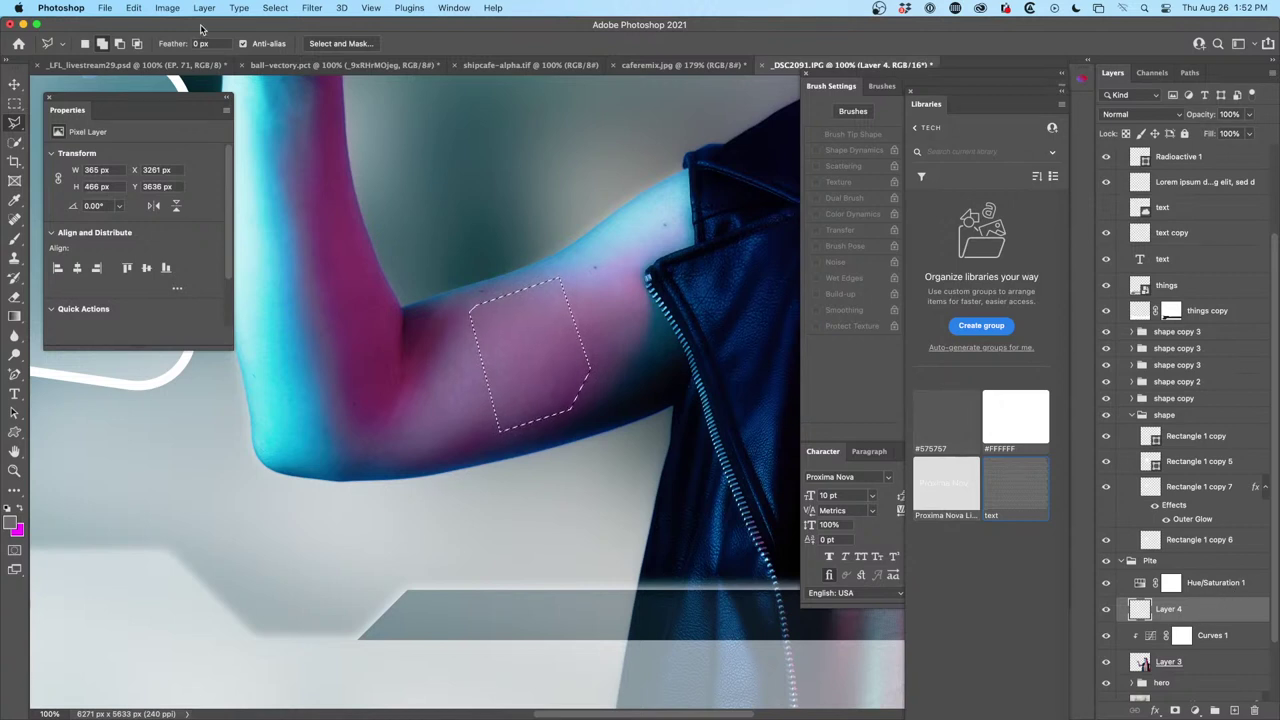
Stroke the arm selection with a 3 px white line centred on its edge, and deselect
{"action": "left_click", "coordinate": [134, 7]}
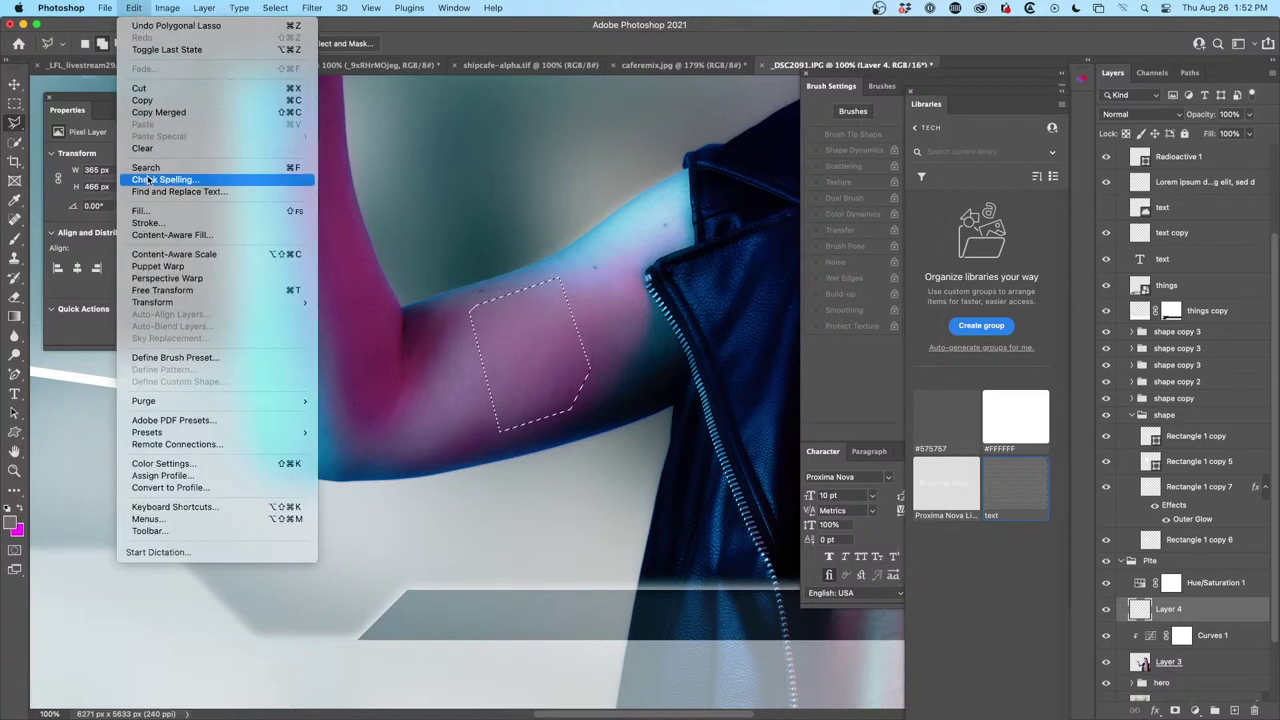
{"action": "left_click", "coordinate": [148, 222]}
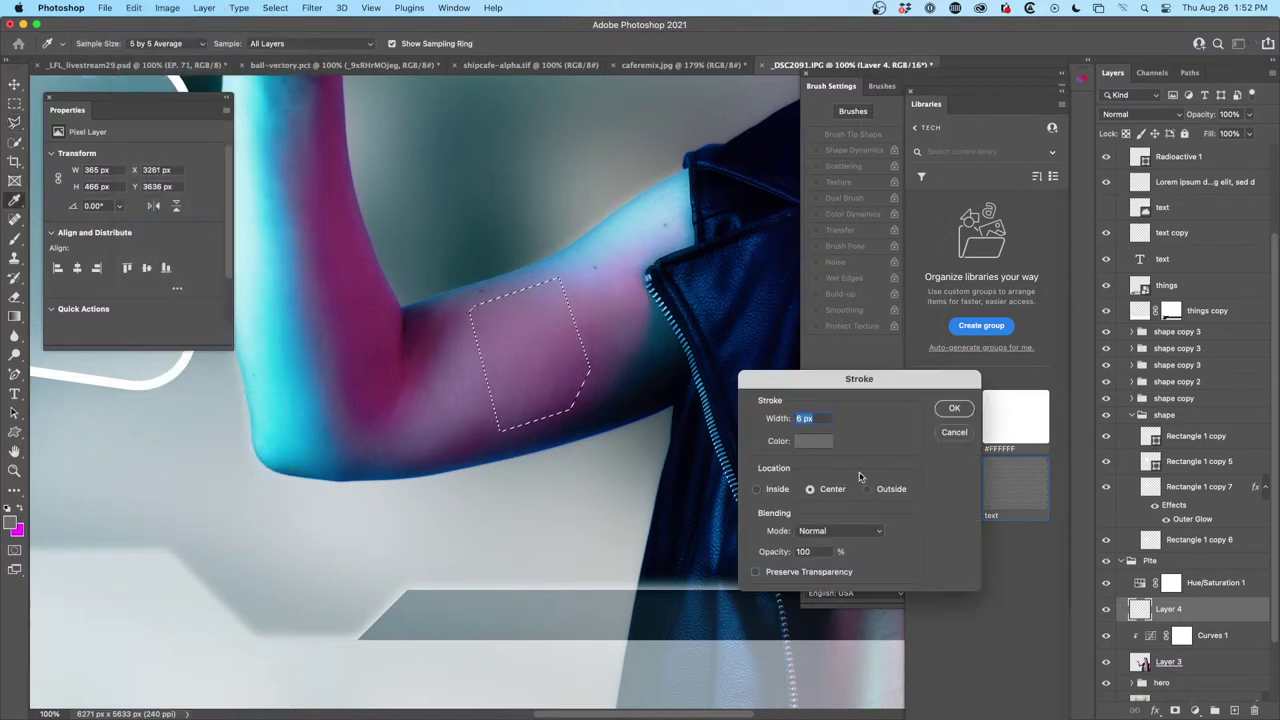
{"action": "type", "text": "3"}
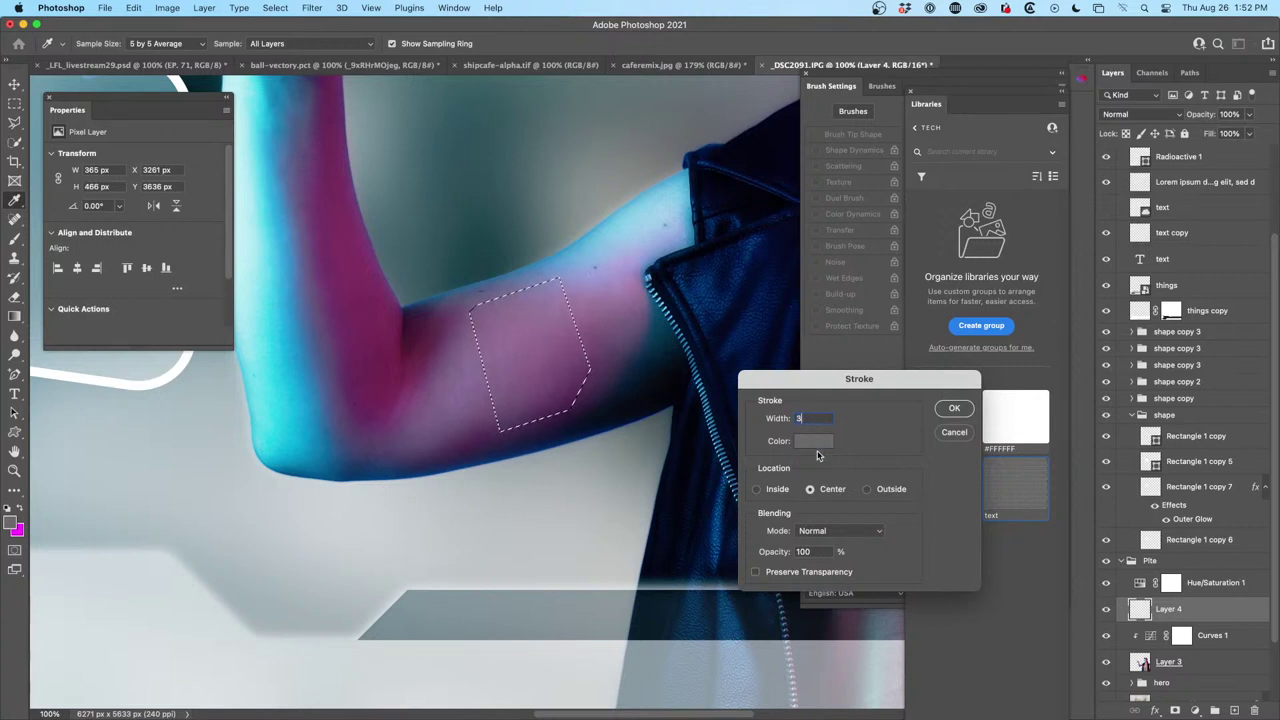
{"action": "left_click", "coordinate": [813, 441]}
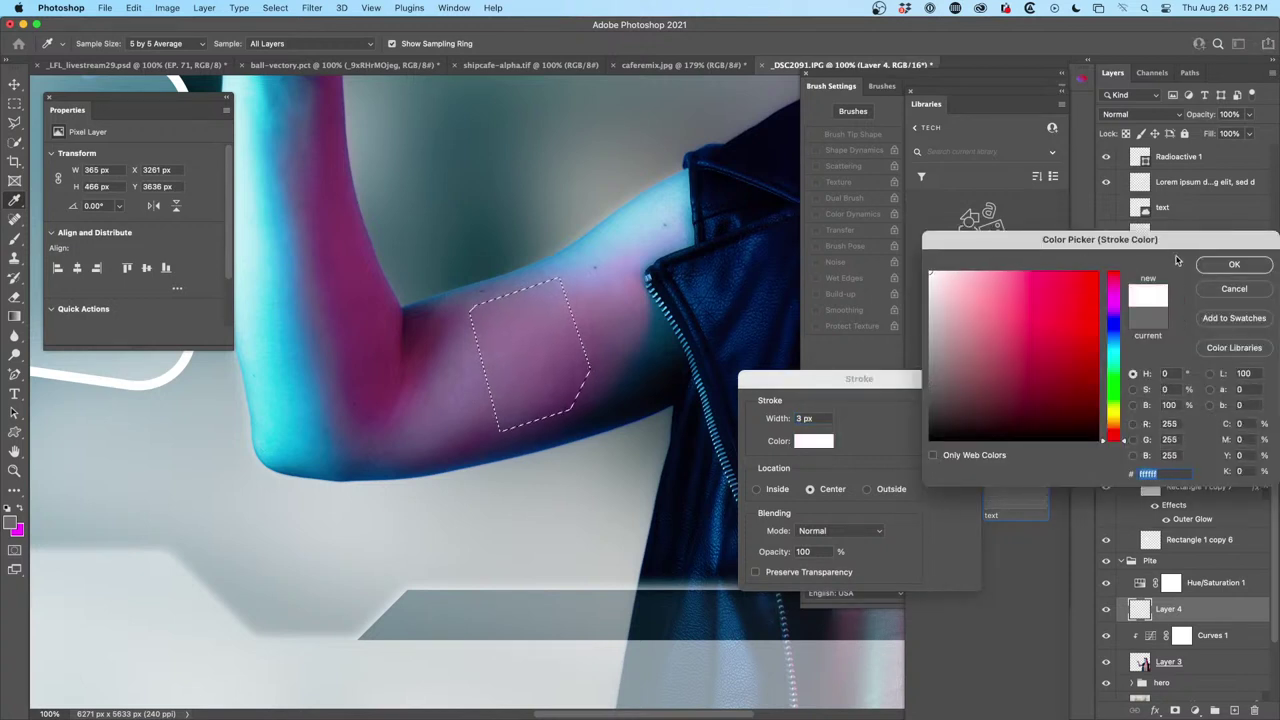
{"action": "key", "text": "Return"}
{"action": "left_click", "coordinate": [950, 408]}
{"action": "key", "text": "ctrl+d"}
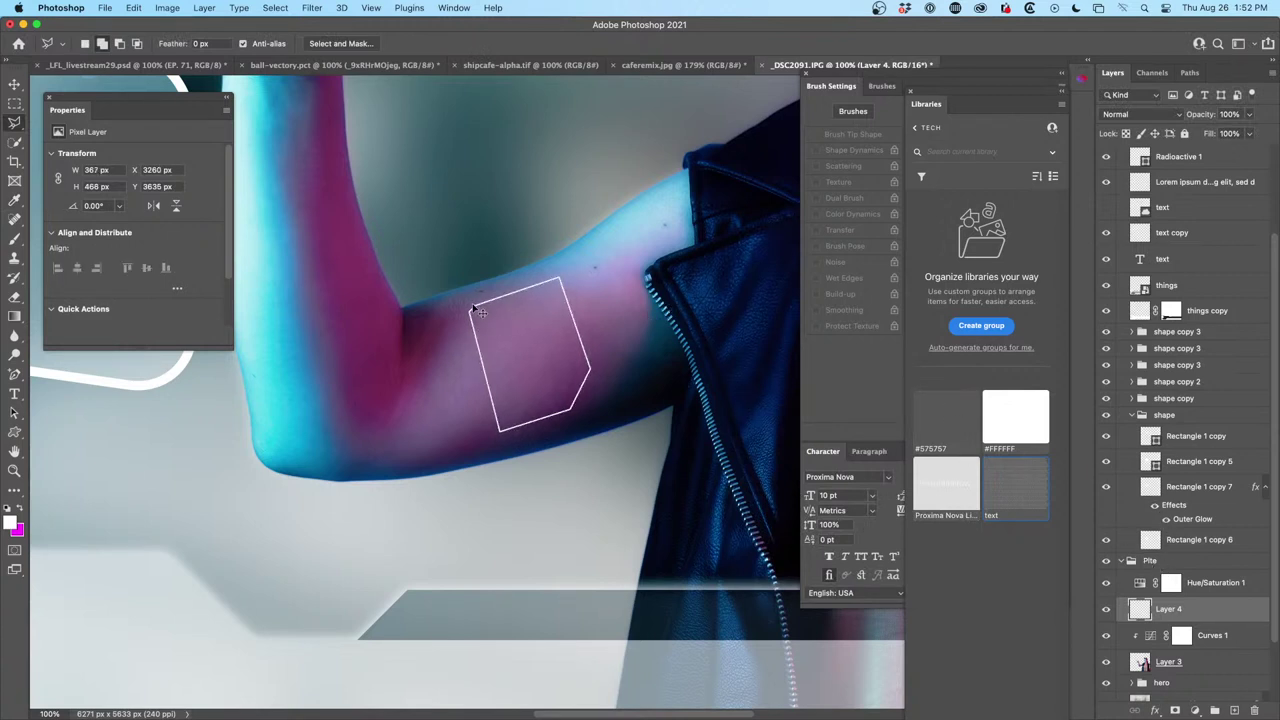
Start a custom Warp transformation of the white outline on the woman's upper arm
{"action": "key", "text": "ctrl+t"}
{"action": "right_click", "coordinate": [534, 319]}
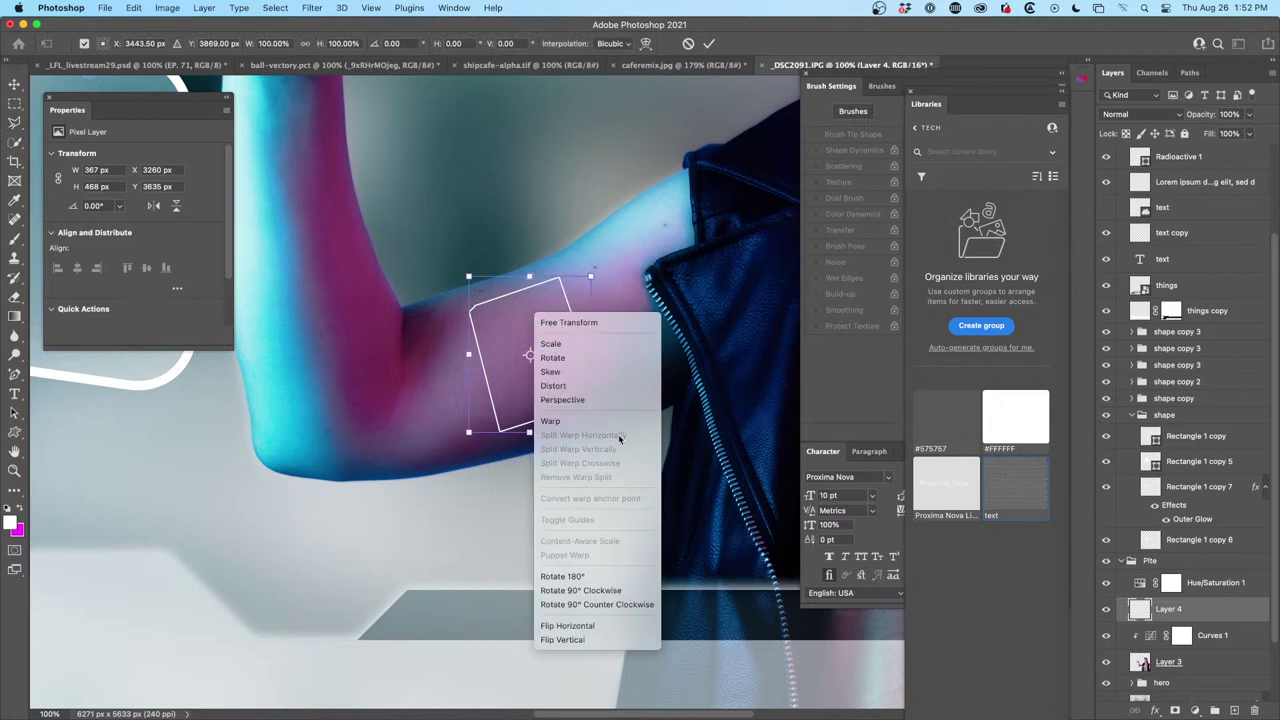
{"action": "left_click", "coordinate": [565, 421]}
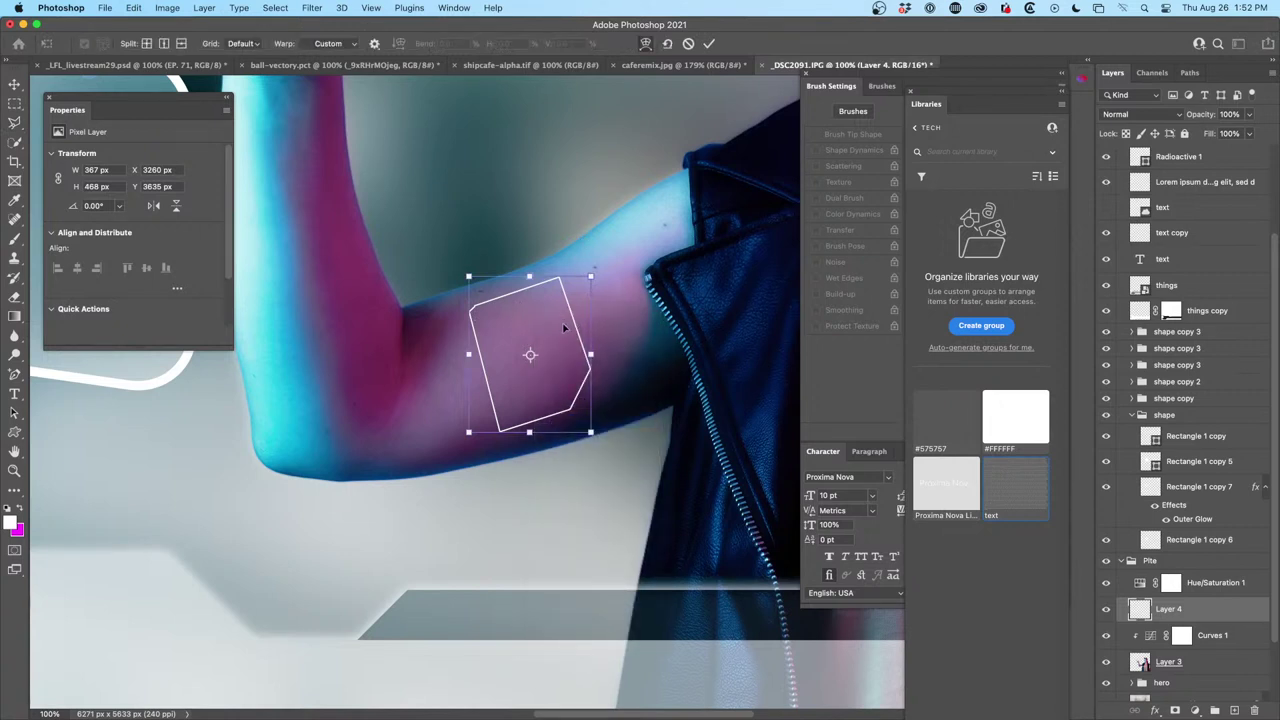
Try warping the arm outline with a 3 x 3 grid, undo that distortion and restore the Default grid
{"action": "left_click", "coordinate": [247, 45]}
{"action": "left_click", "coordinate": [243, 52]}
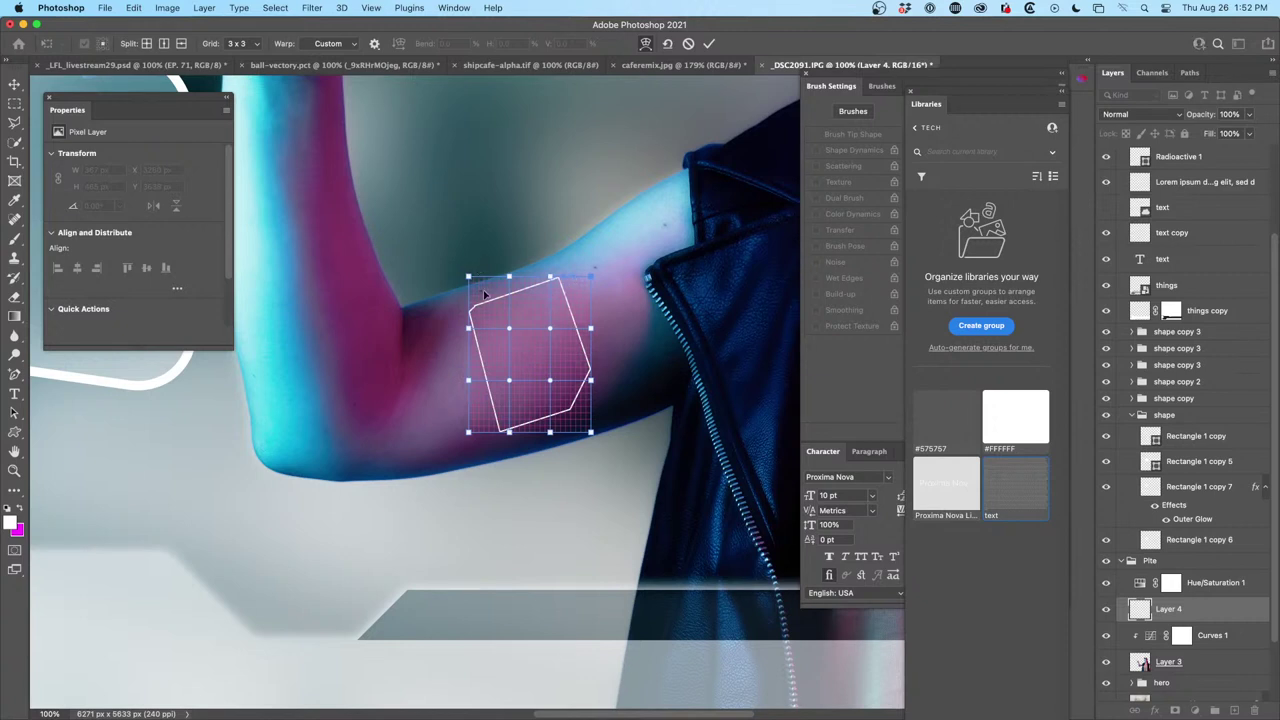
{"action": "left_click_drag", "start_coordinate": [484, 301], "coordinate": [483, 303]}
{"action": "key", "text": "super+z"}
{"action": "key", "text": "super+z"}
{"action": "key", "text": "super+z"}
{"action": "key", "text": "super+z"}
{"action": "left_click", "coordinate": [240, 43]}
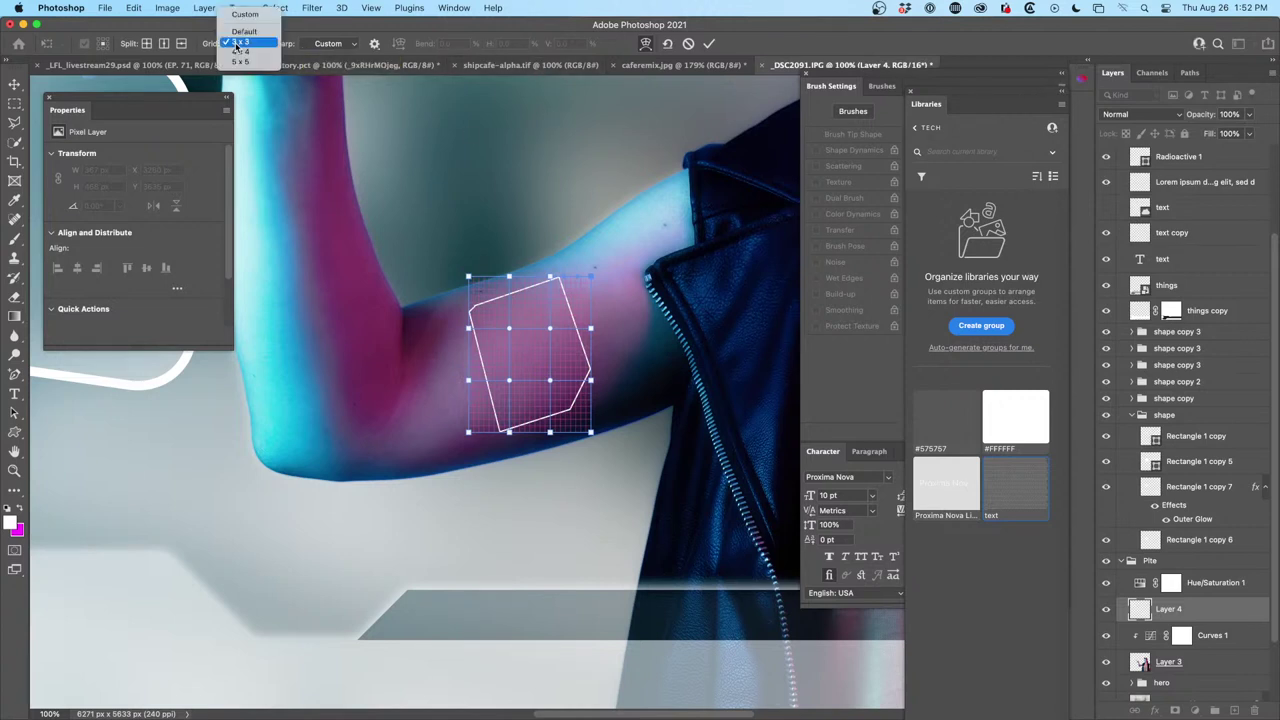
{"action": "left_click", "coordinate": [244, 31]}
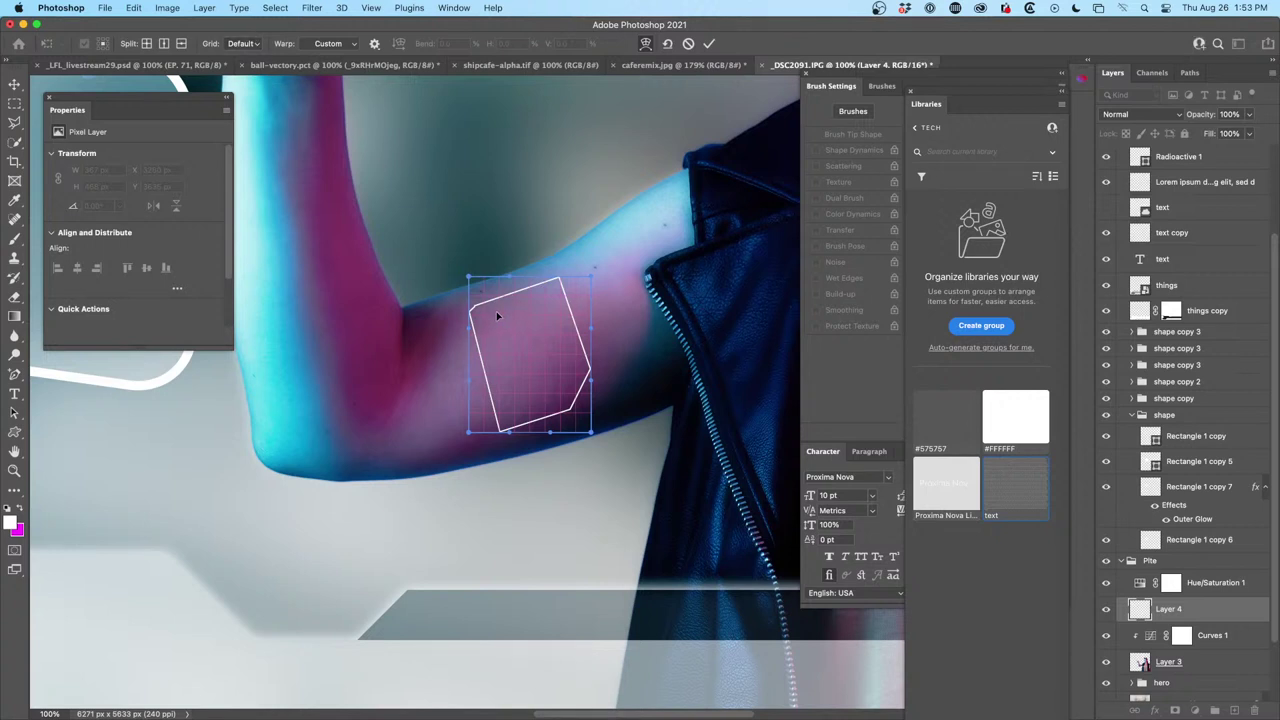
Warp the outline to about 377 × 476 px, bowing its long sides around the curve of the upper arm, and apply it
{"action": "left_click_drag", "start_coordinate": [497, 309], "coordinate": [497, 312]}
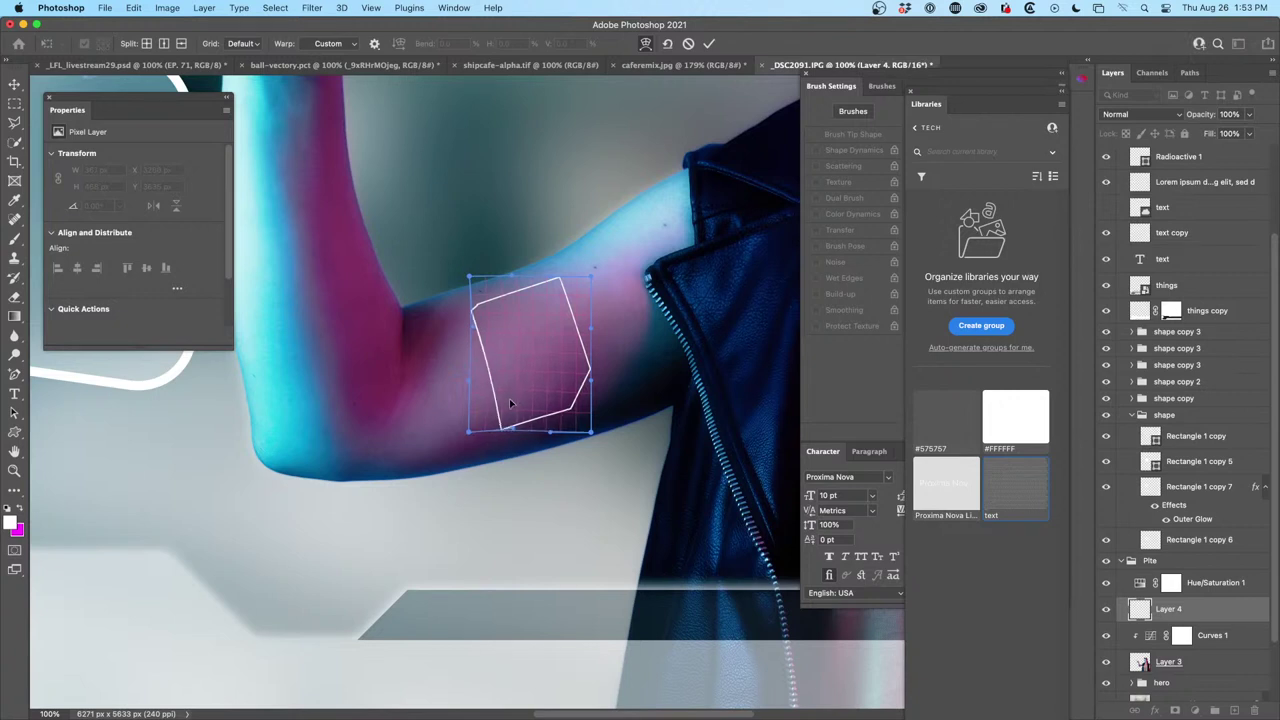
{"action": "left_click_drag", "start_coordinate": [504, 429], "coordinate": [504, 430]}
{"action": "left_click_drag", "start_coordinate": [498, 433], "coordinate": [492, 432]}
{"action": "left_click_drag", "start_coordinate": [596, 279], "coordinate": [575, 271]}
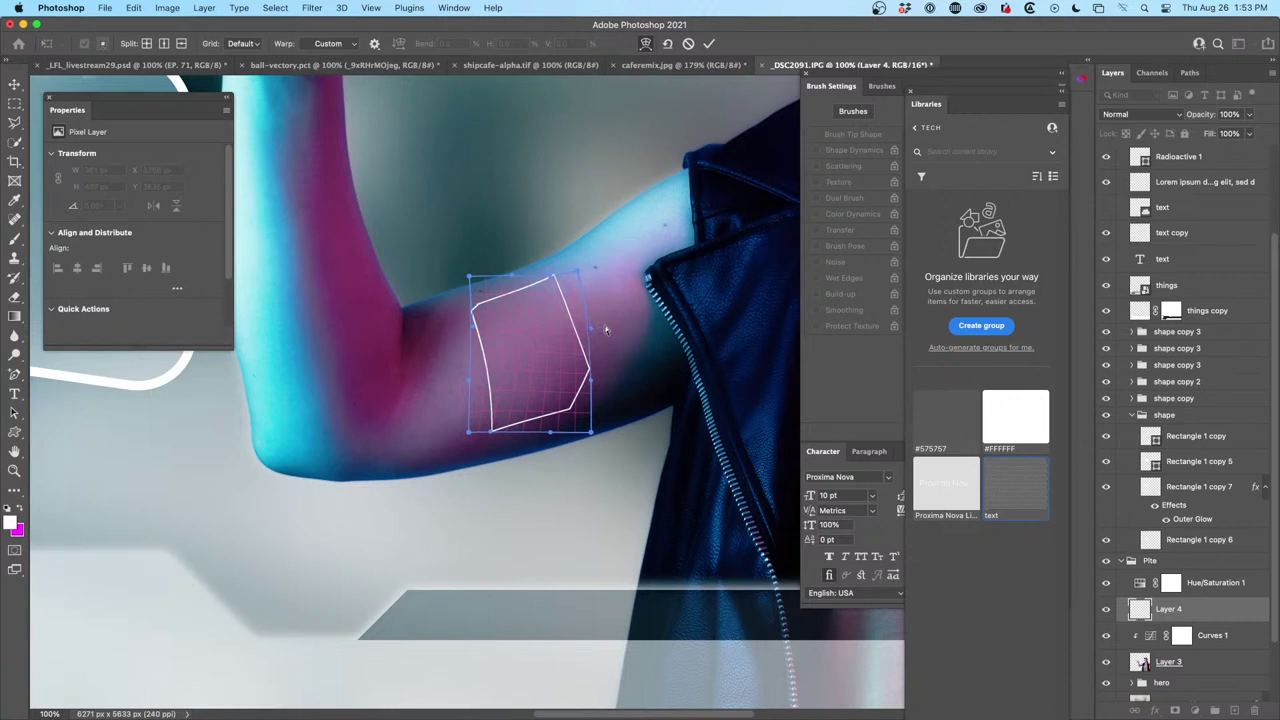
{"action": "left_click_drag", "start_coordinate": [605, 330], "coordinate": [610, 294]}
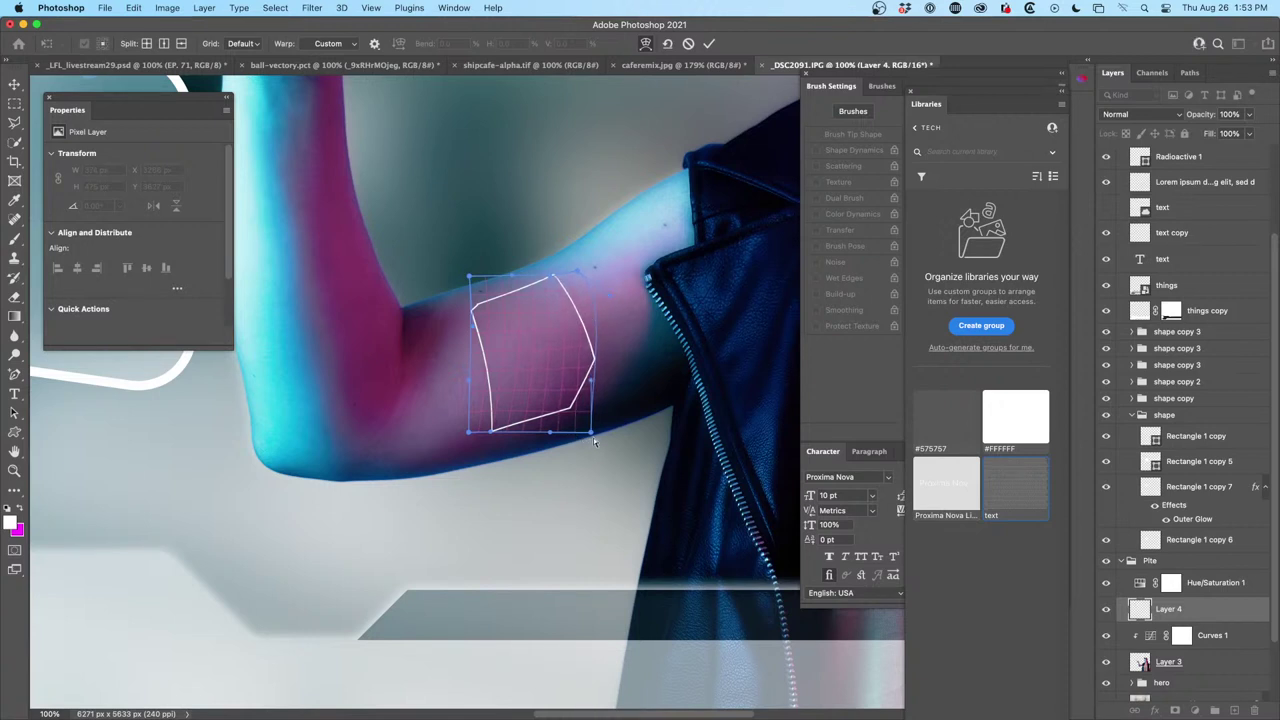
{"action": "left_click_drag", "start_coordinate": [592, 439], "coordinate": [592, 437]}
{"action": "key", "text": "Return"}
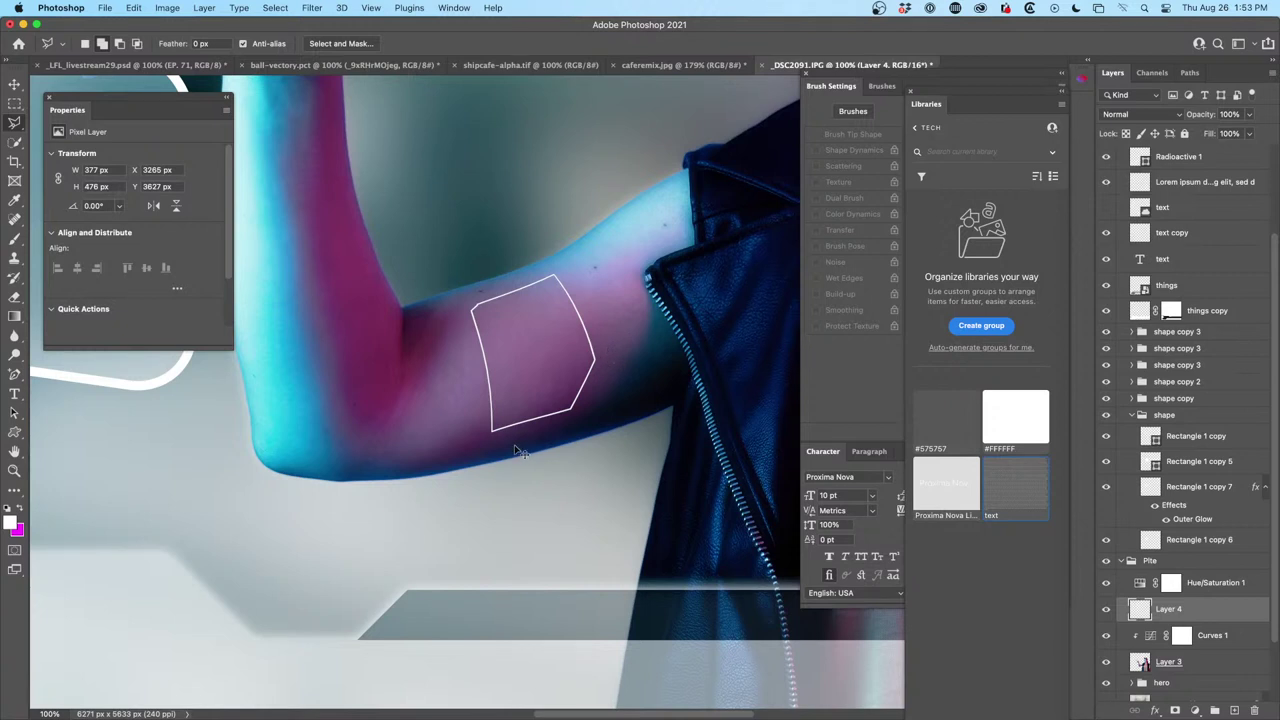
Duplicate the arm outline layer and invert the copy's colour to black
{"action": "key", "text": "super+j"}
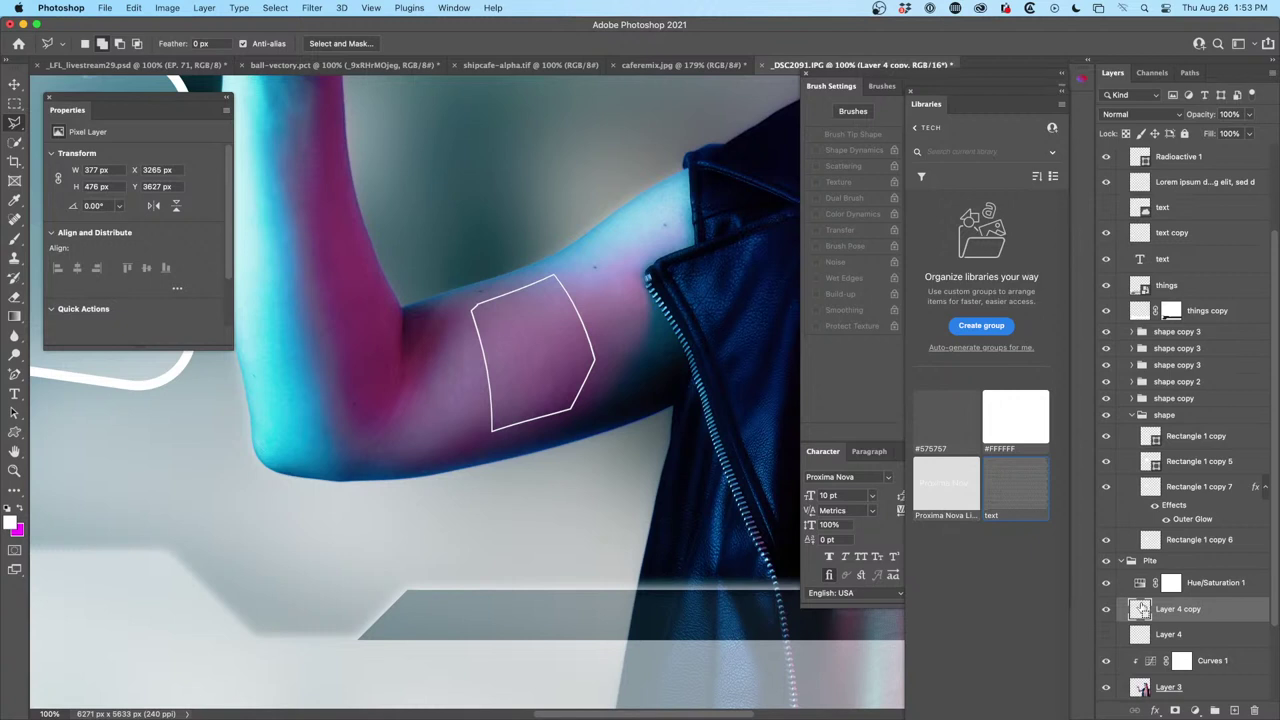
{"action": "key", "text": "super+i"}
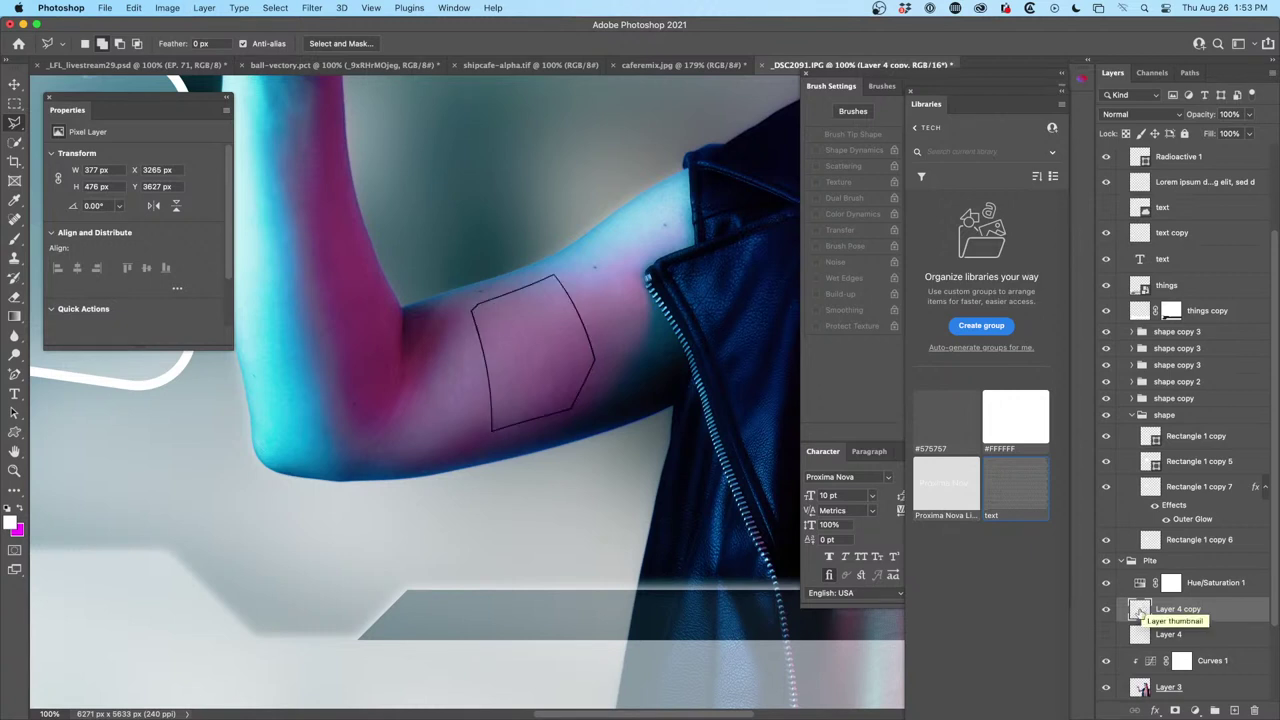
{"action": "left_click", "coordinate": [1136, 607], "text": "super"}
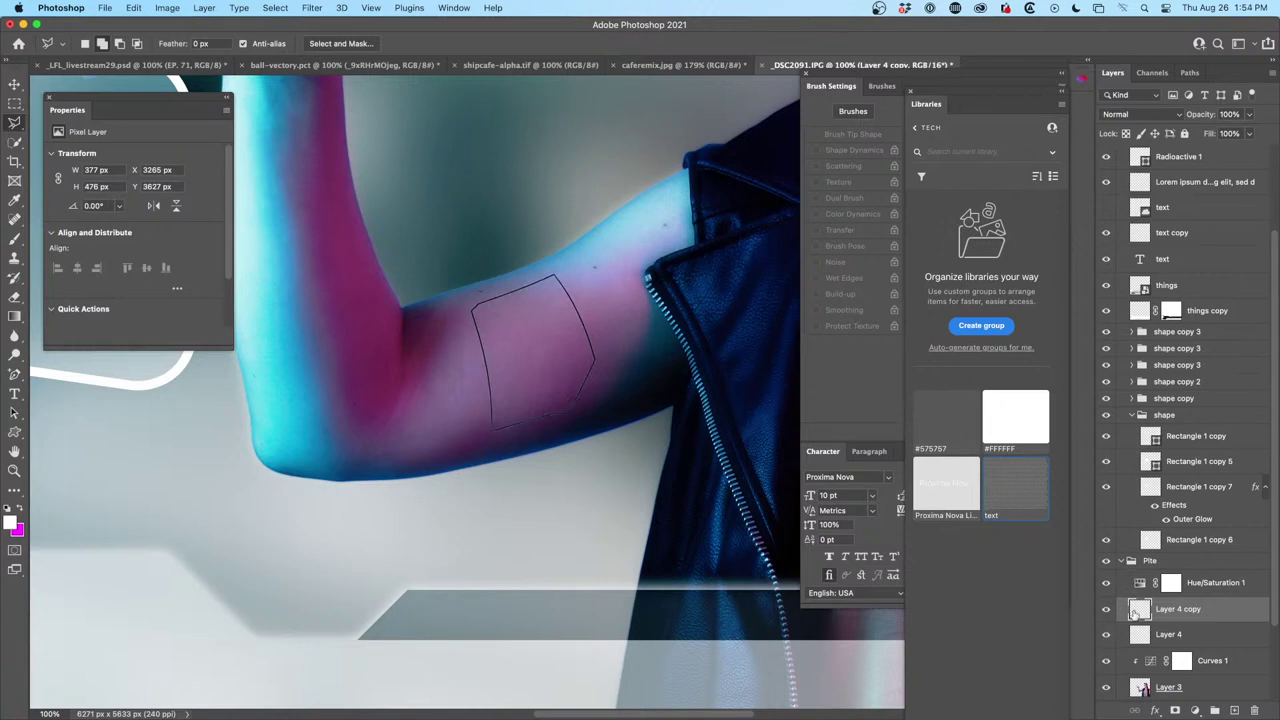
Nudge the white outline on Layer 4 by 1 px right and 2 px down from the black copy
{"action": "left_click", "coordinate": [16, 86]}
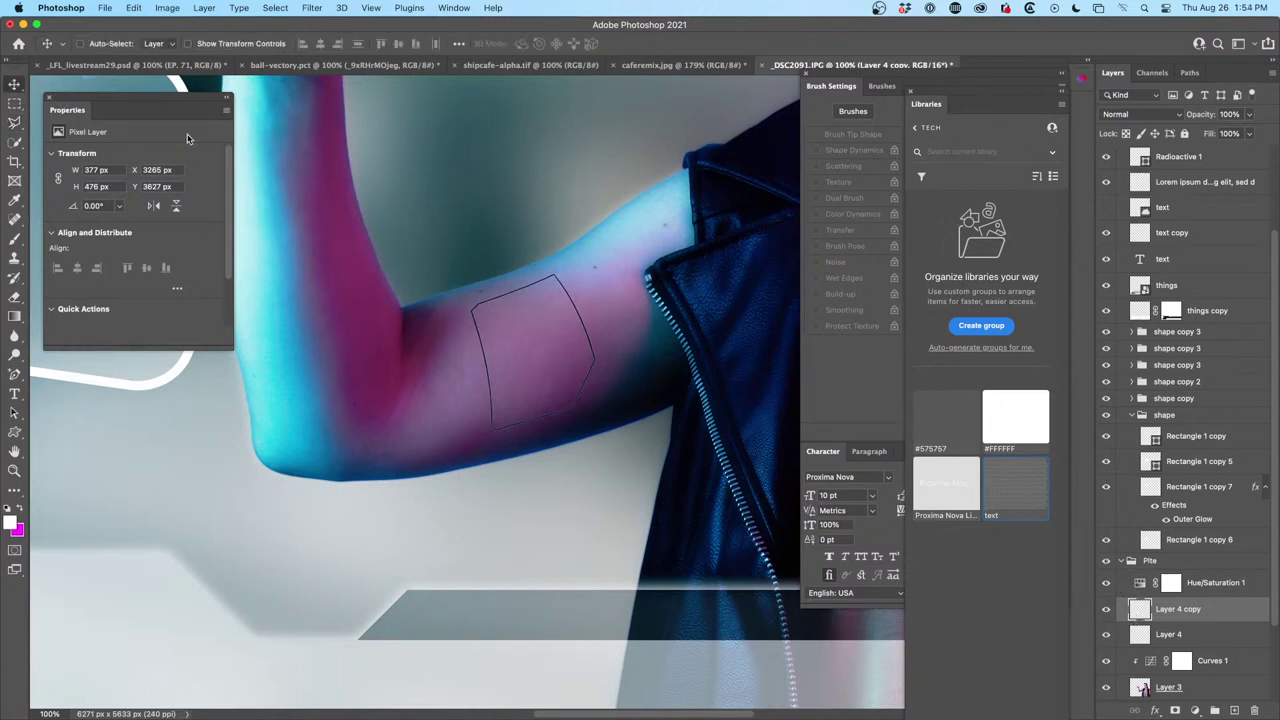
{"action": "left_click", "coordinate": [1106, 609]}
{"action": "left_click", "coordinate": [1106, 609]}
{"action": "left_click", "coordinate": [1177, 631]}
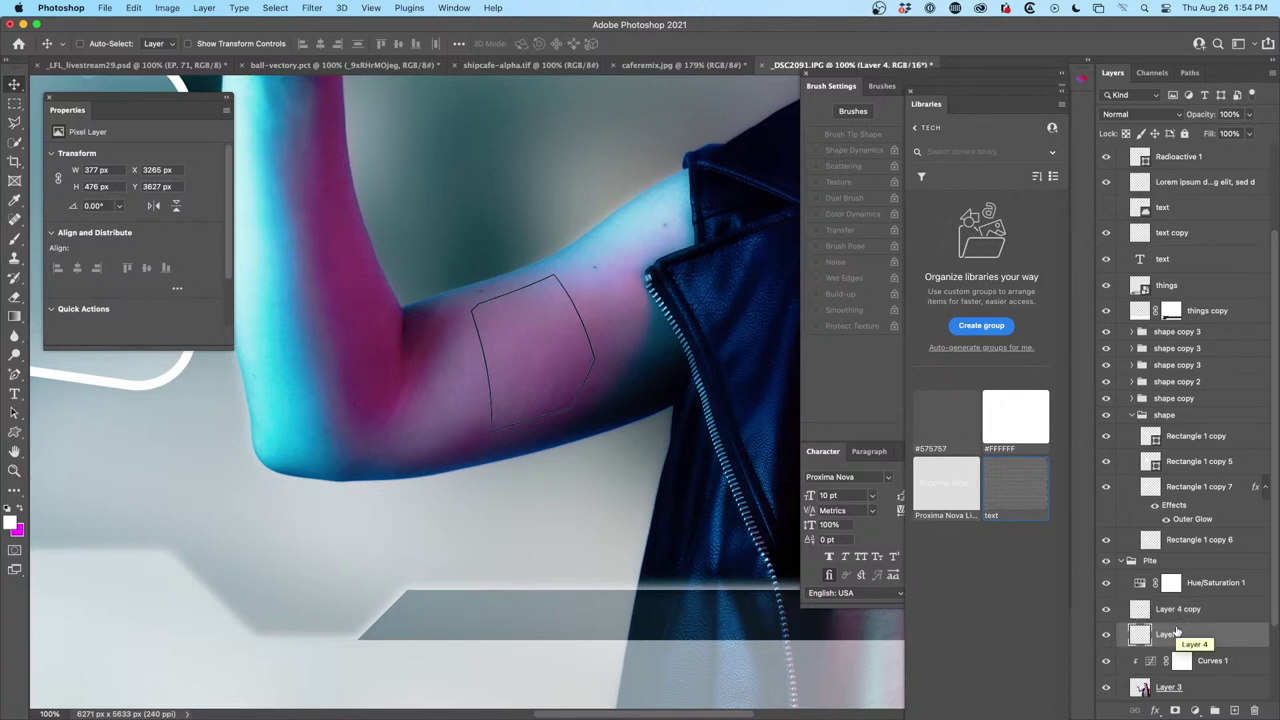
{"action": "key", "text": "Down"}
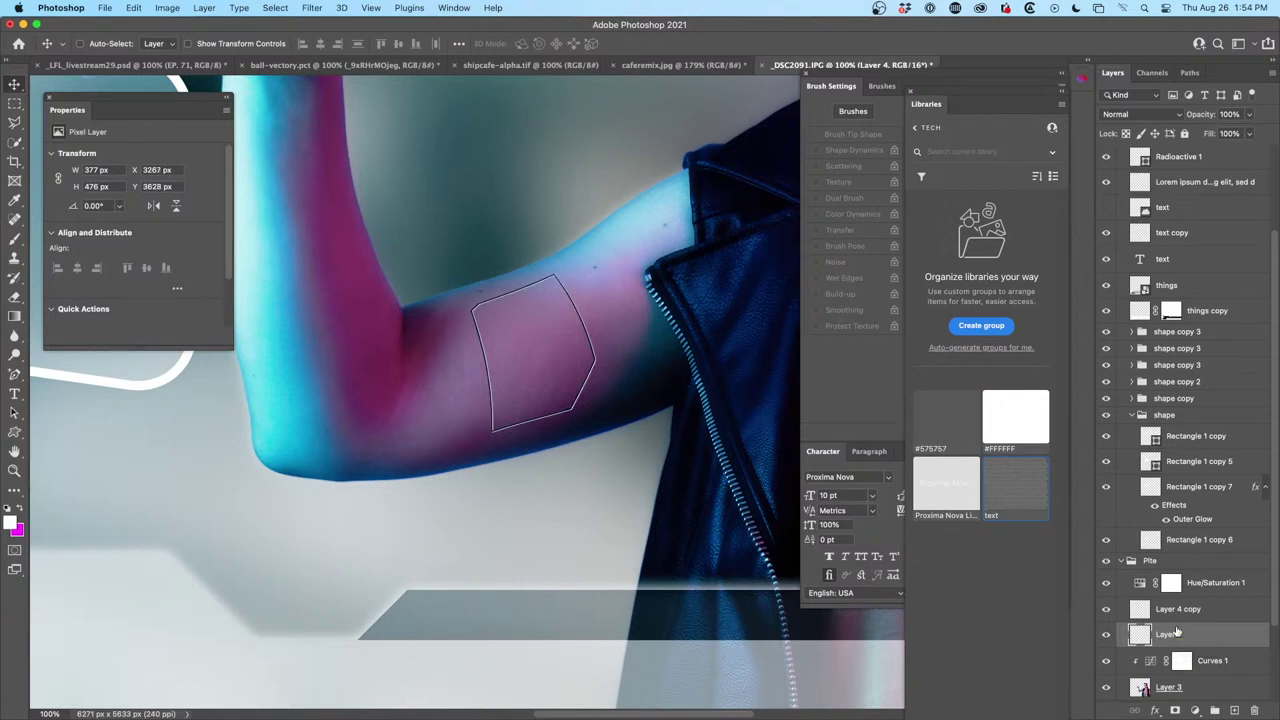
{"action": "key", "text": "Right"}
Examine the offset black and white arm outline close up and within the whole composite
{"action": "scroll", "coordinate": [569, 350], "scroll_direction": "down", "scroll_amount": 5}
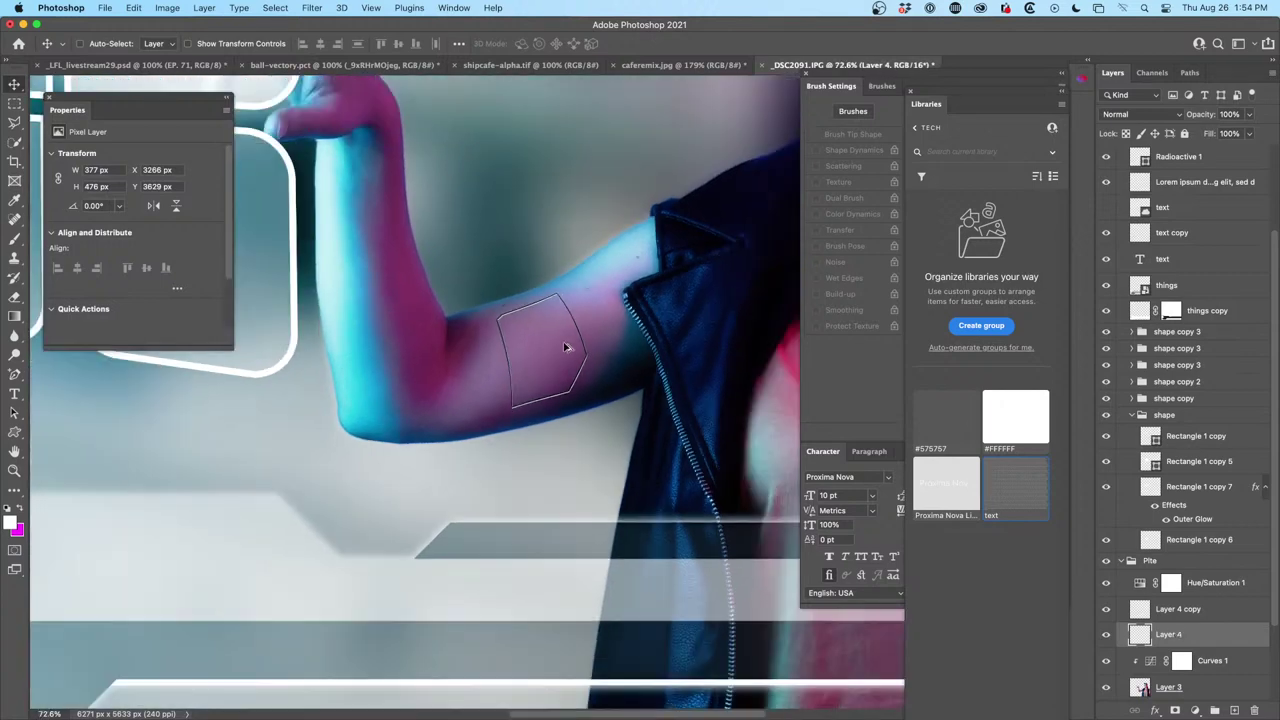
{"action": "scroll", "coordinate": [568, 349], "scroll_direction": "down", "scroll_amount": 2}
{"action": "scroll", "coordinate": [570, 355], "scroll_direction": "up", "scroll_amount": 4}
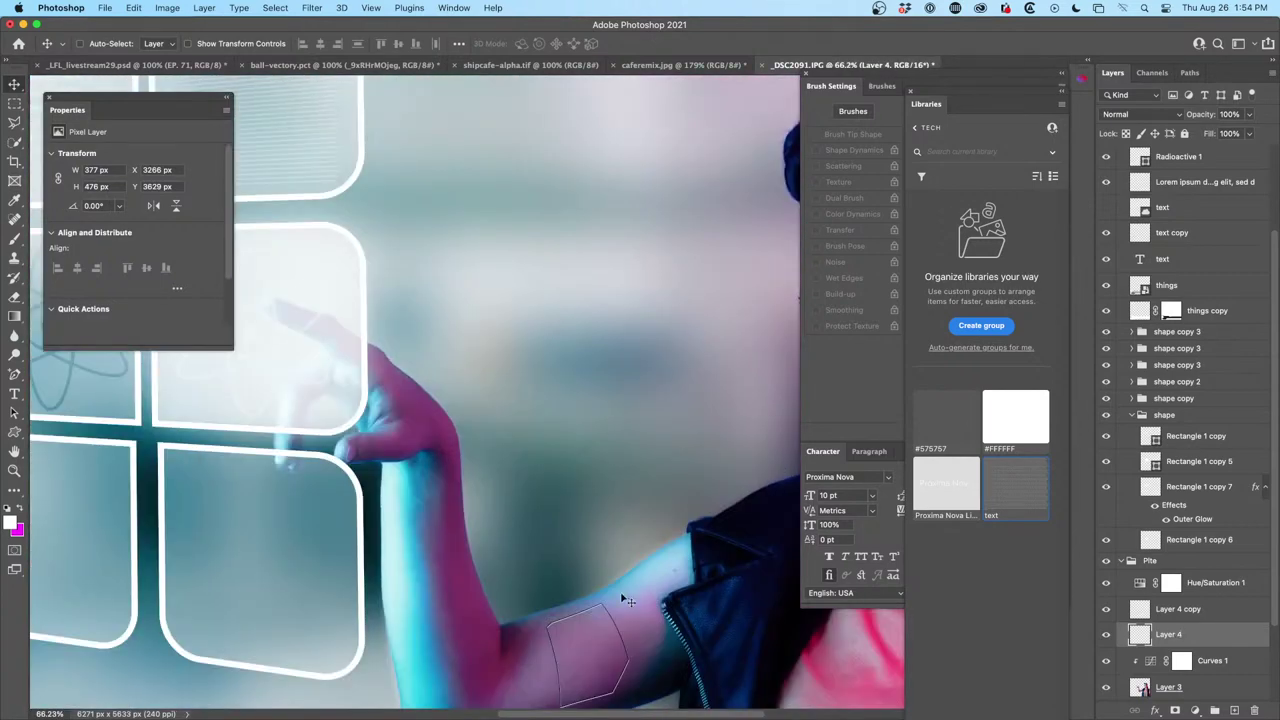
{"action": "left_click_drag", "start_coordinate": [616, 624], "coordinate": [614, 306]}
{"action": "scroll", "coordinate": [632, 338], "scroll_direction": "up", "scroll_amount": 3}
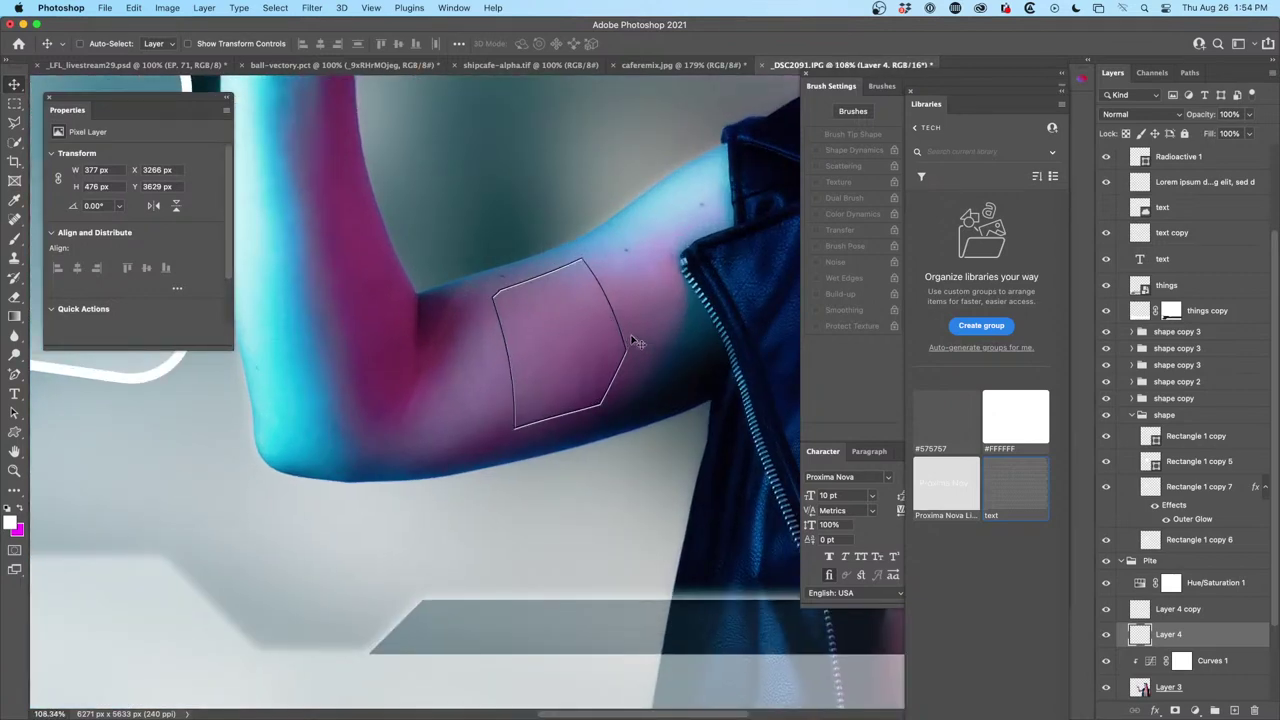
{"action": "scroll", "coordinate": [631, 358], "scroll_direction": "up", "scroll_amount": 1}
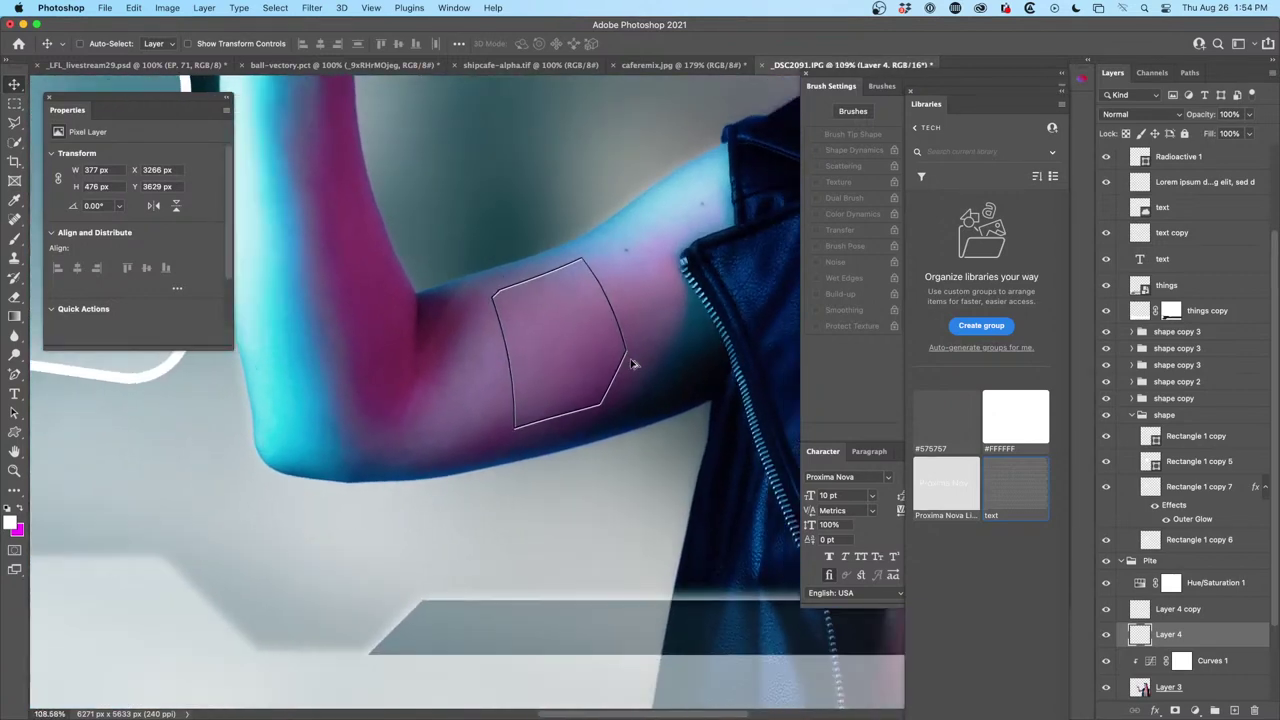
{"action": "scroll", "coordinate": [631, 363], "scroll_direction": "down", "scroll_amount": 5}
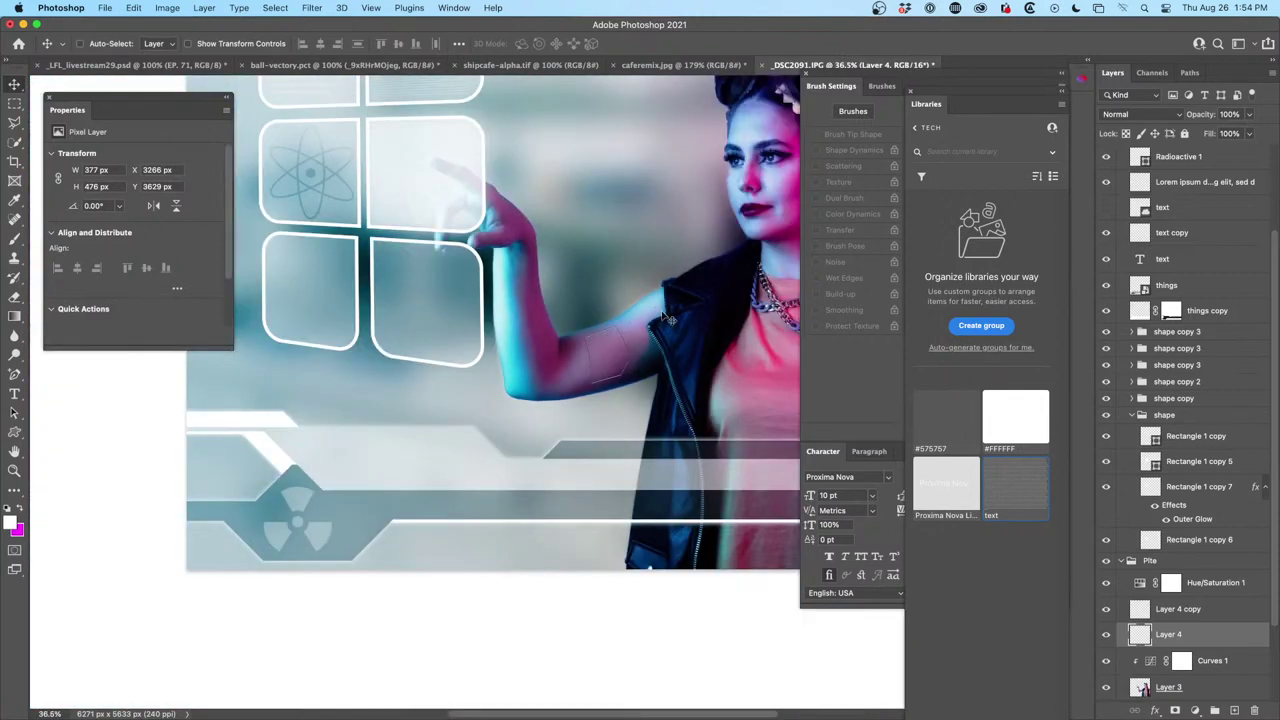
{"action": "left_click_drag", "start_coordinate": [668, 318], "coordinate": [537, 318]}
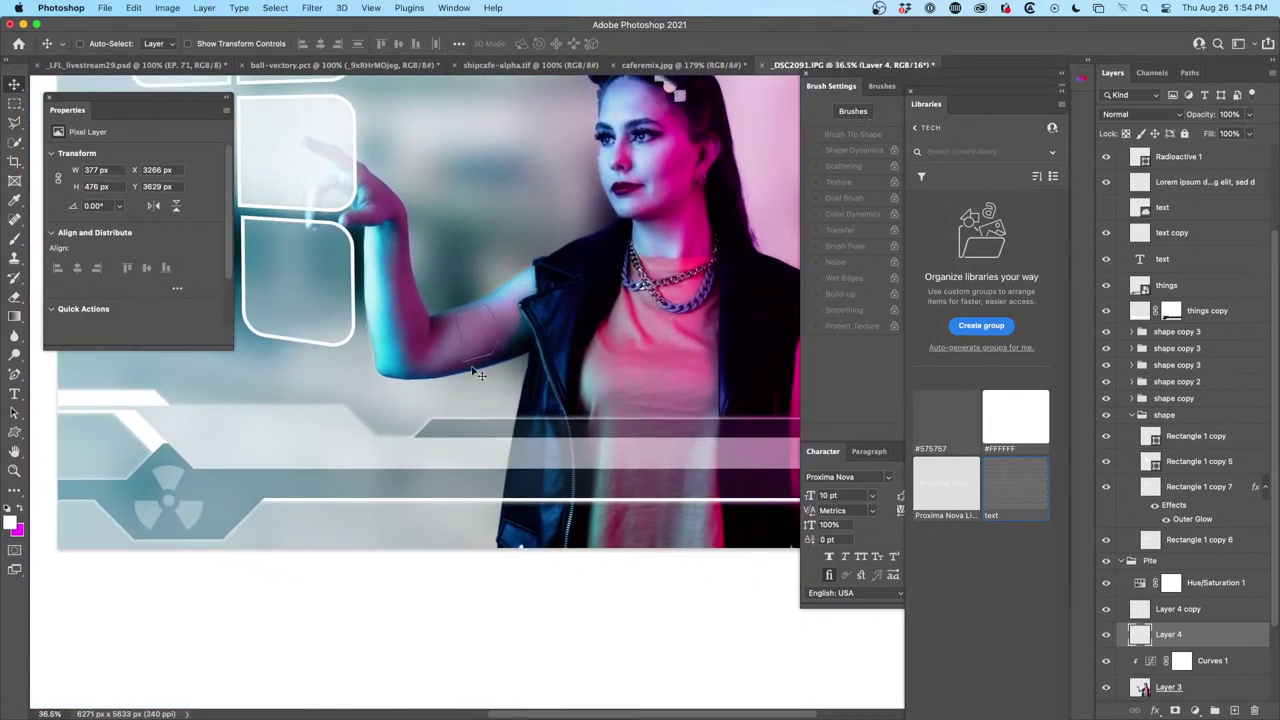
{"action": "scroll", "coordinate": [503, 358], "scroll_direction": "up", "scroll_amount": 2}
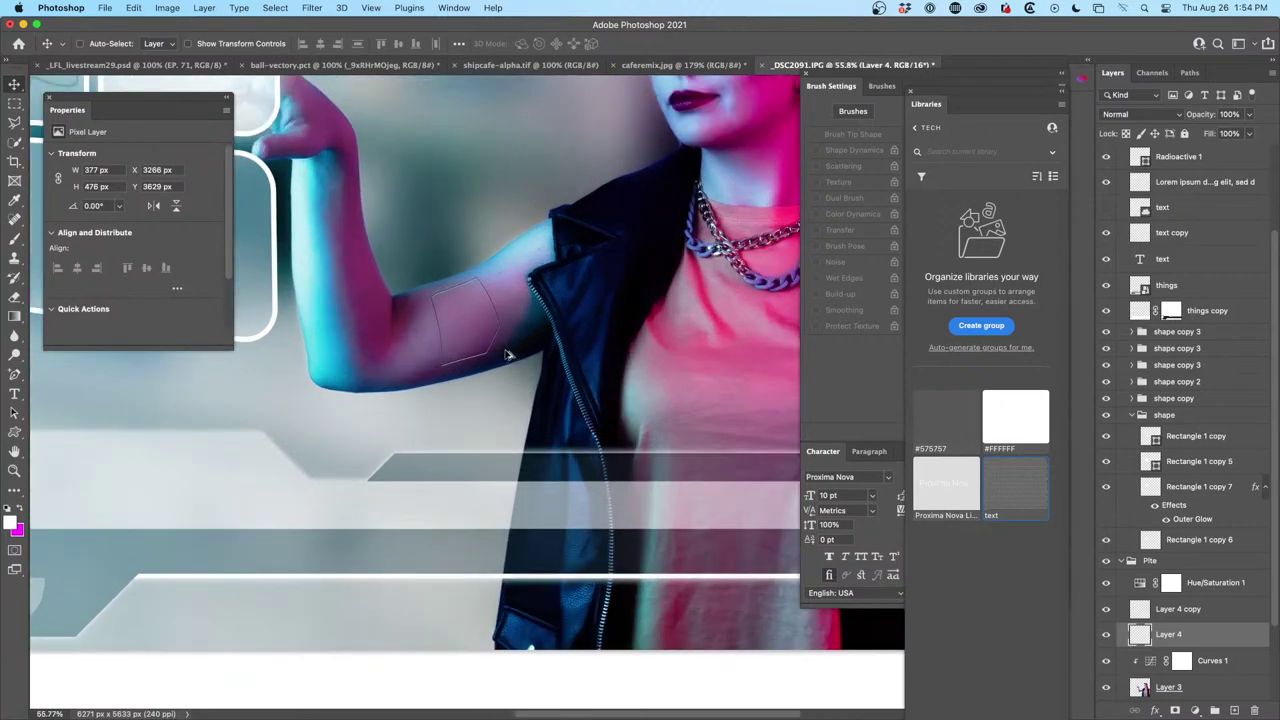
{"action": "scroll", "coordinate": [505, 356], "scroll_direction": "up", "scroll_amount": 4}
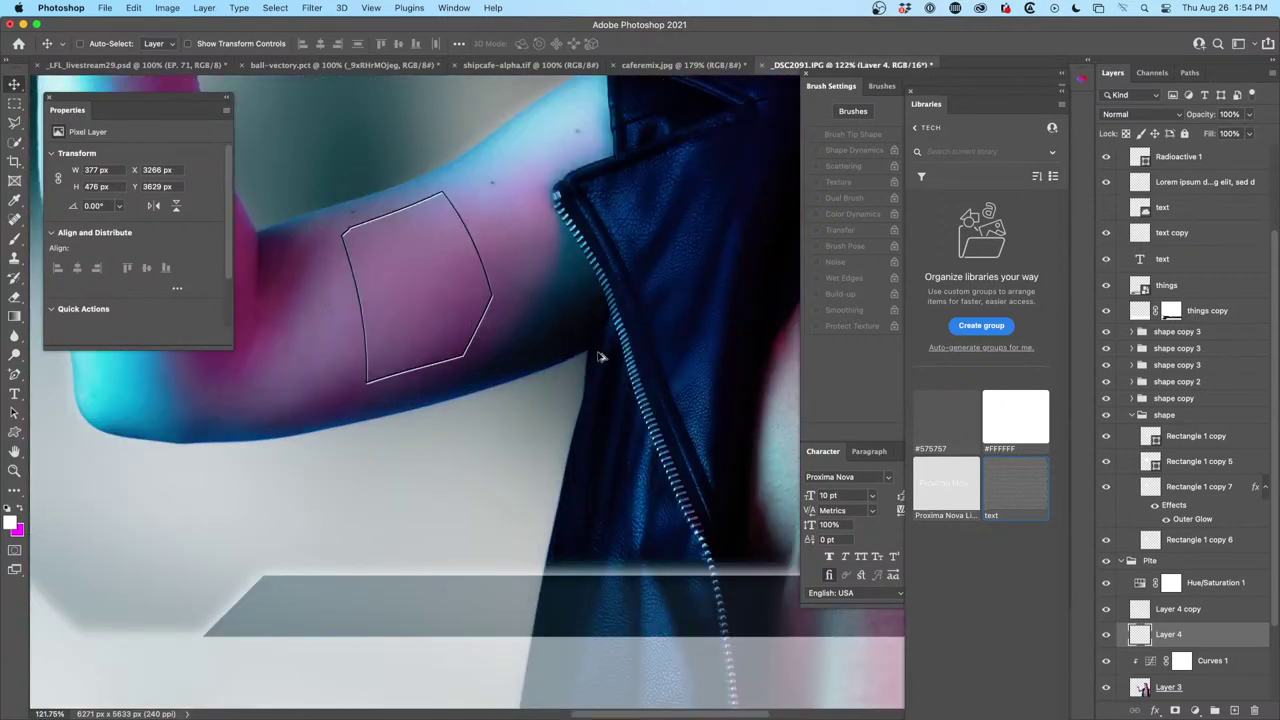
{"action": "scroll", "coordinate": [603, 354], "scroll_direction": "down", "scroll_amount": 1}
{"action": "scroll", "coordinate": [603, 354], "scroll_direction": "down", "scroll_amount": 1}
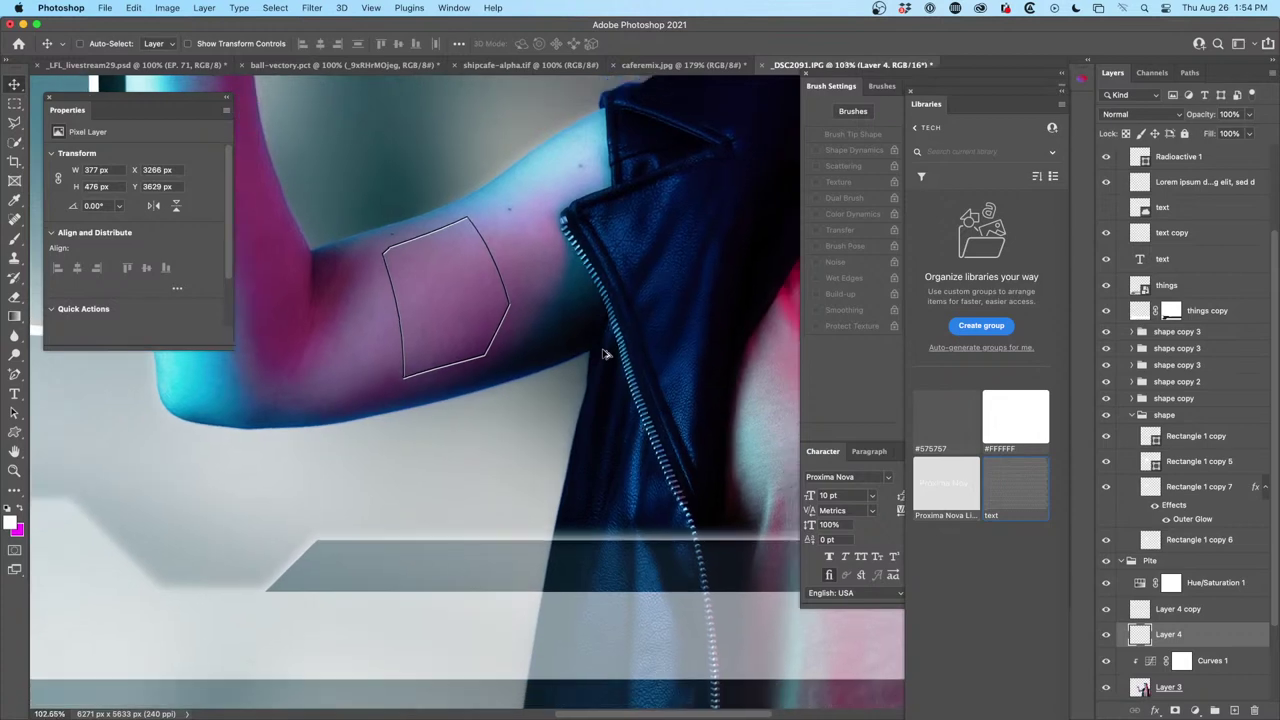
{"action": "scroll", "coordinate": [603, 355], "scroll_direction": "up", "scroll_amount": 2}
{"action": "scroll", "coordinate": [601, 360], "scroll_direction": "down", "scroll_amount": 2}
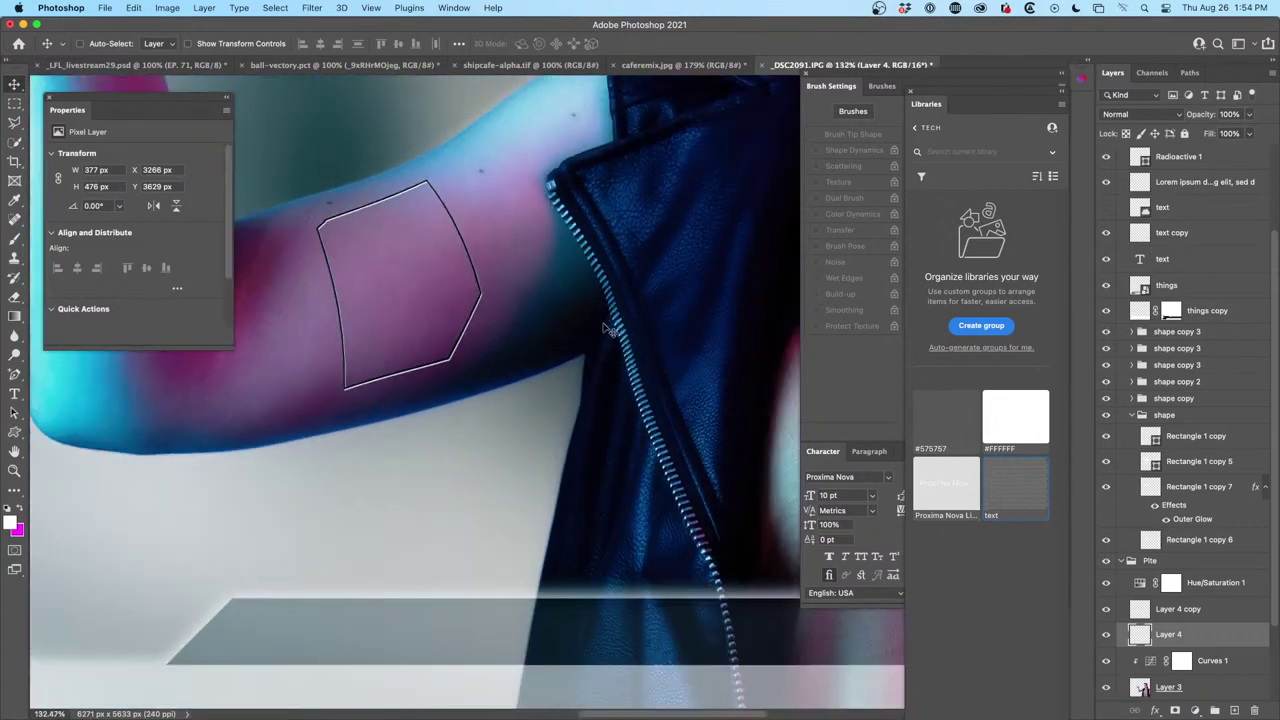
Add an empty layer above Hue/Saturation 1 for a graphic on the woman's cheek
{"action": "left_click_drag", "start_coordinate": [634, 283], "coordinate": [443, 509]}
{"action": "left_click_drag", "start_coordinate": [658, 228], "coordinate": [330, 605]}
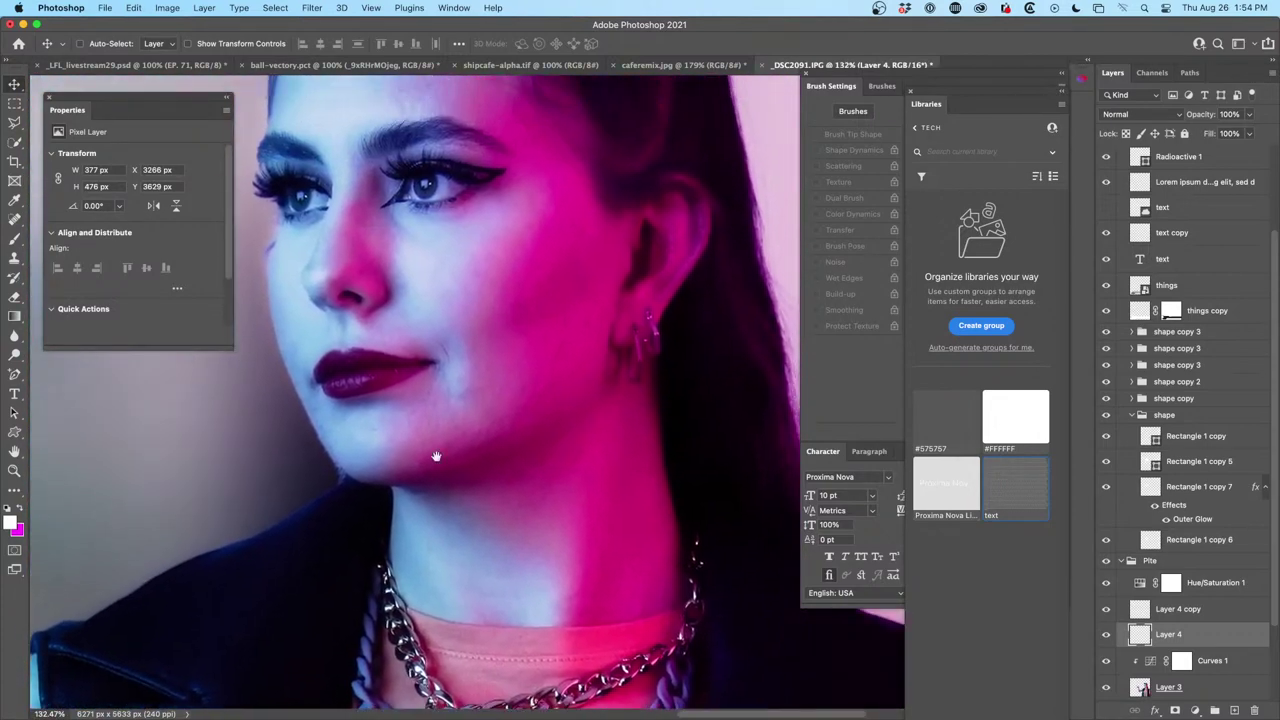
{"action": "left_click_drag", "start_coordinate": [545, 290], "coordinate": [552, 393]}
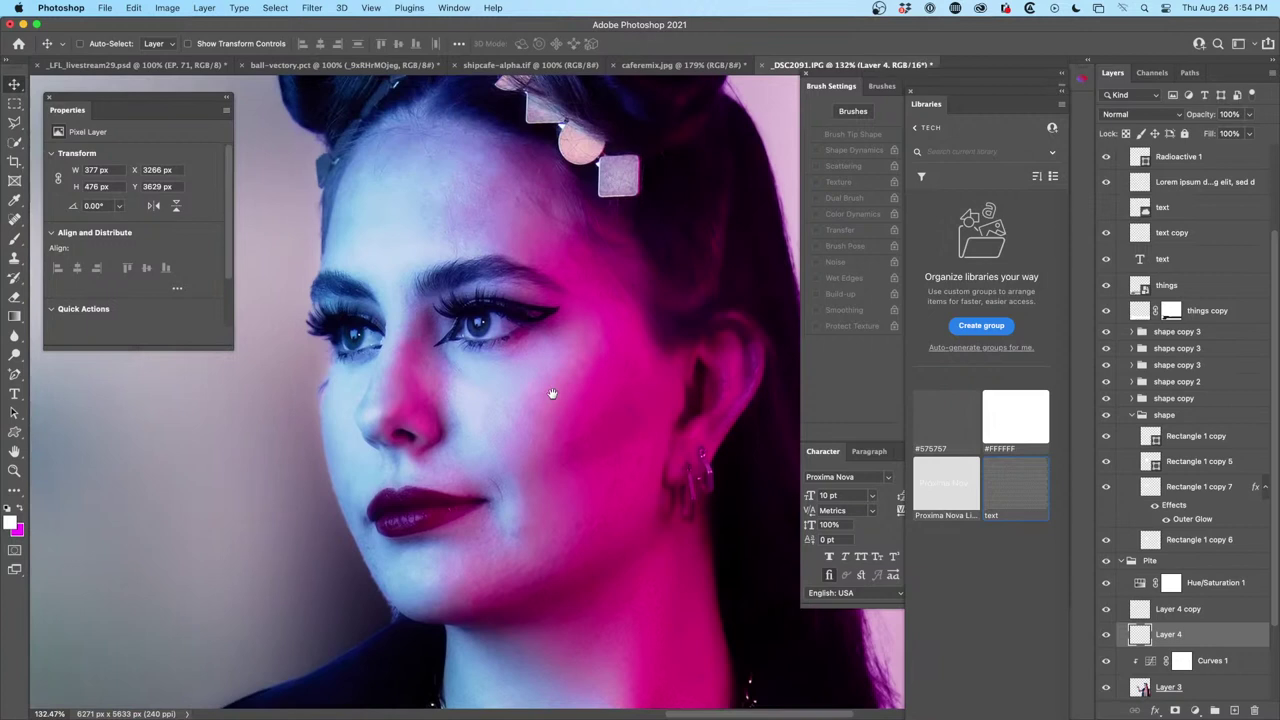
{"action": "left_click", "coordinate": [1234, 709]}
{"action": "left_click_drag", "start_coordinate": [1188, 638], "coordinate": [1188, 578]}
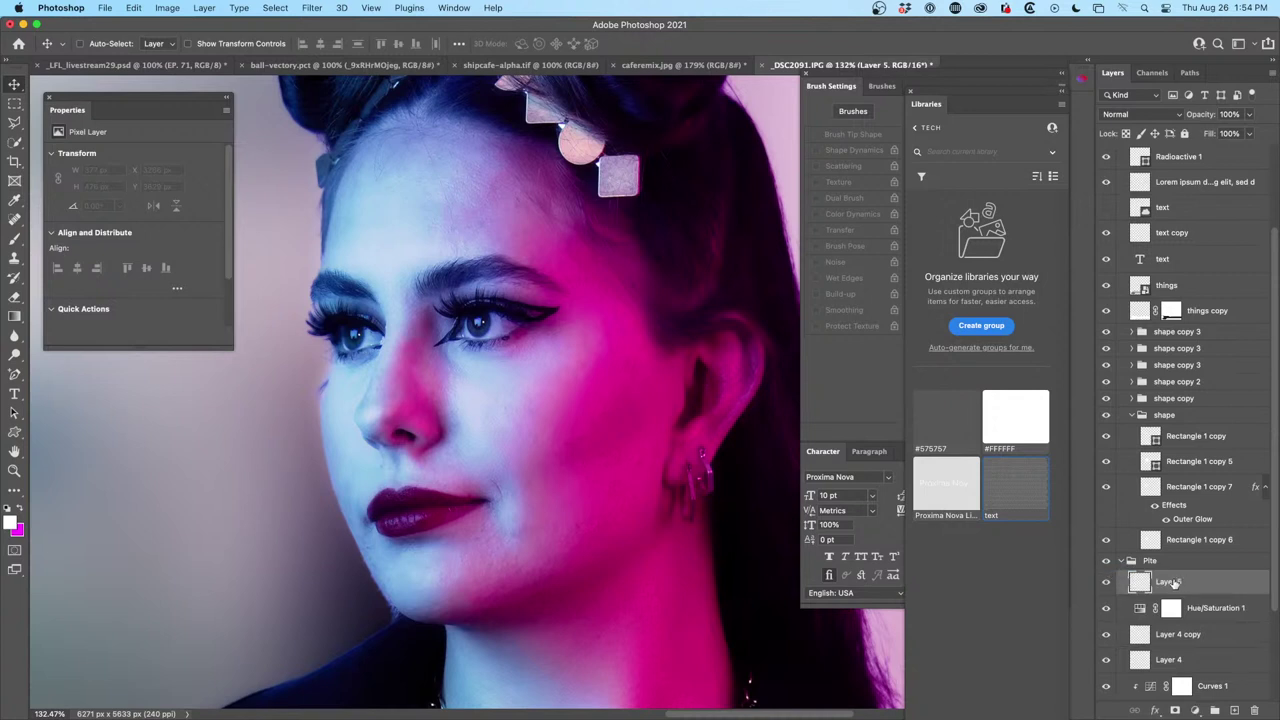
Draw a 200 × 200 px square selection on the woman's cheek, stroke it in white, and deselect
{"action": "left_click", "coordinate": [14, 104]}
{"action": "left_click_drag", "start_coordinate": [557, 362], "coordinate": [646, 450]}
{"action": "left_click", "coordinate": [133, 8]}
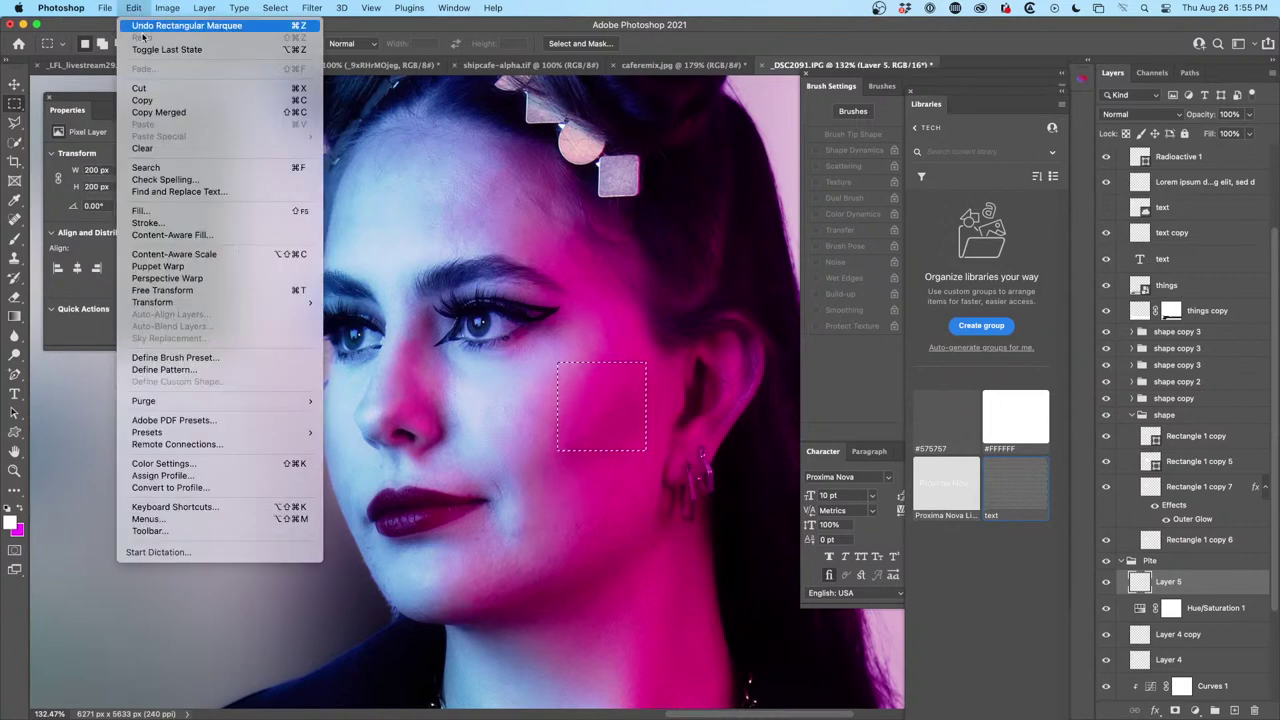
{"action": "left_click", "coordinate": [150, 222]}
{"action": "left_click", "coordinate": [954, 408]}
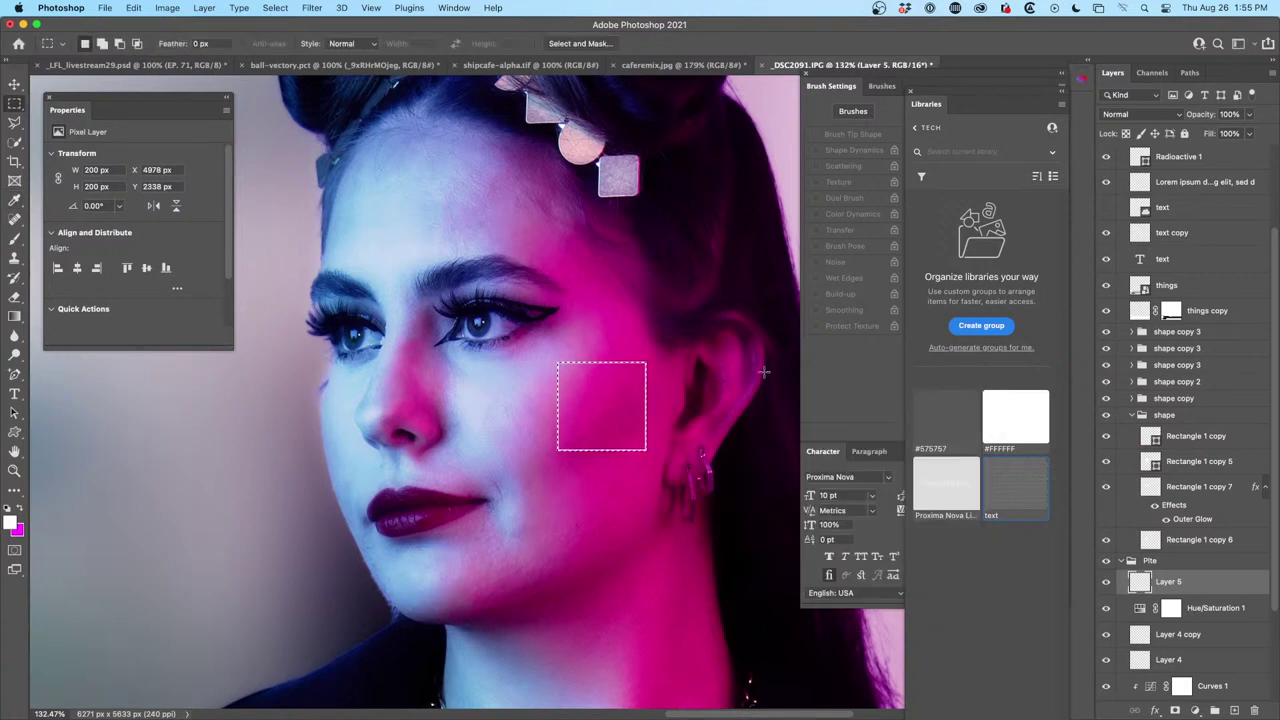
{"action": "left_click", "coordinate": [770, 380]}
Distort the white cheek square, pulling its upper corner nearest the ear up and inward to follow the face
{"action": "key", "text": "super+t"}
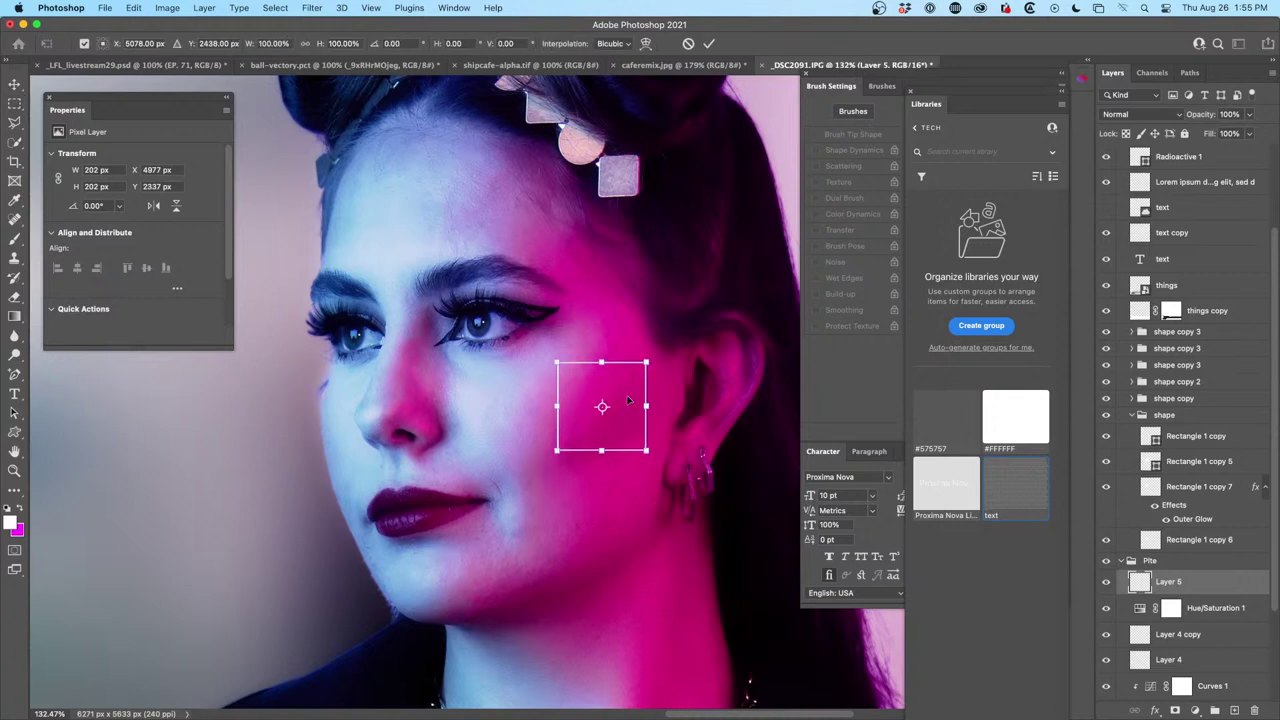
{"action": "right_click", "coordinate": [629, 380]}
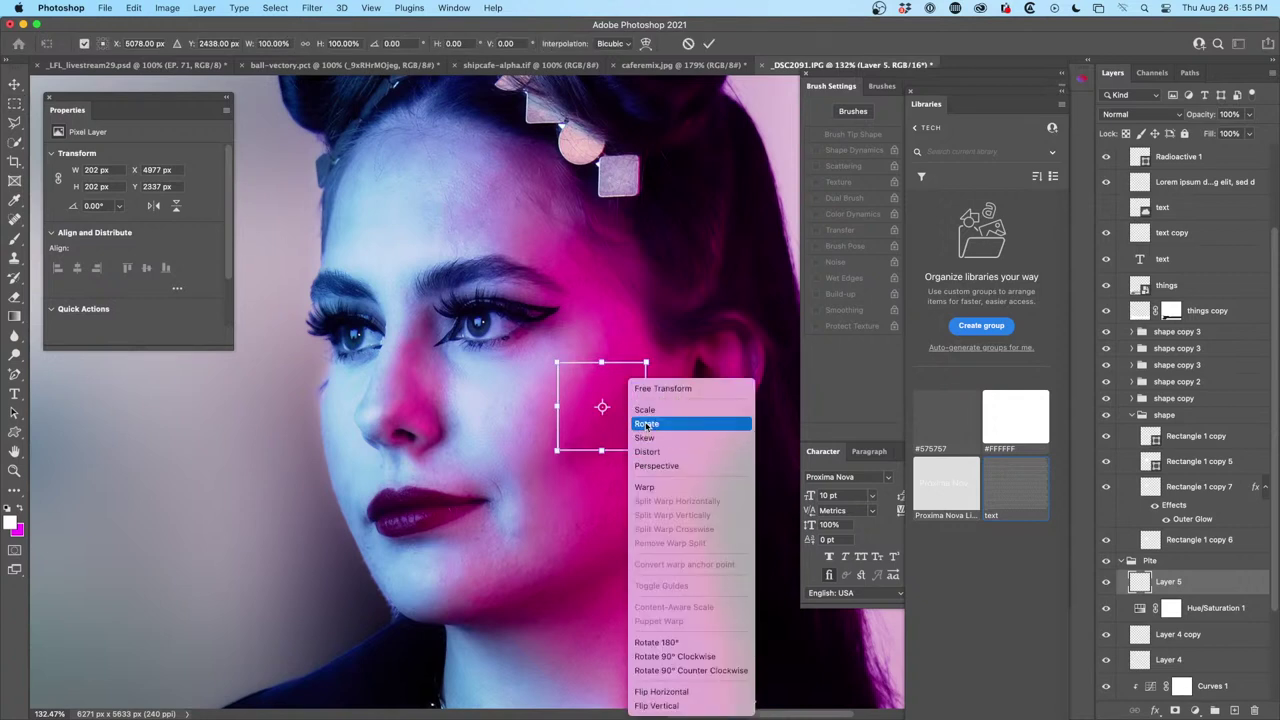
{"action": "left_click", "coordinate": [647, 453]}
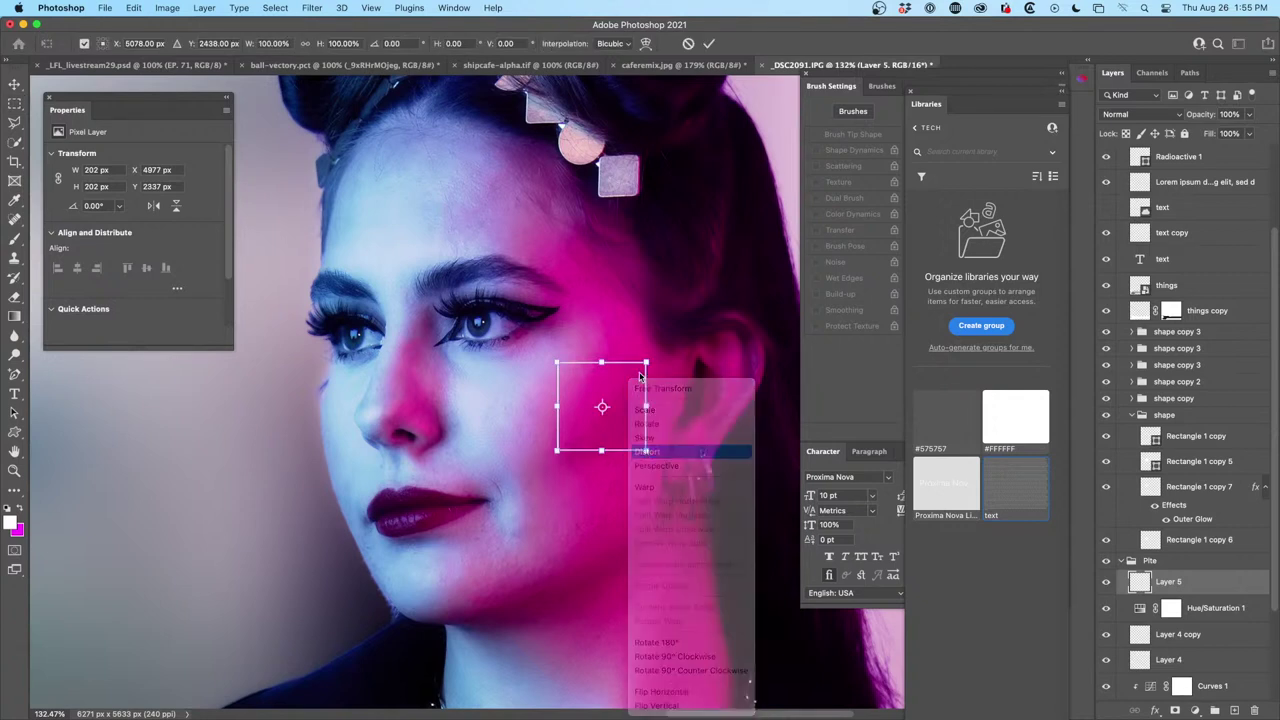
{"action": "left_click_drag", "start_coordinate": [645, 362], "coordinate": [625, 338]}
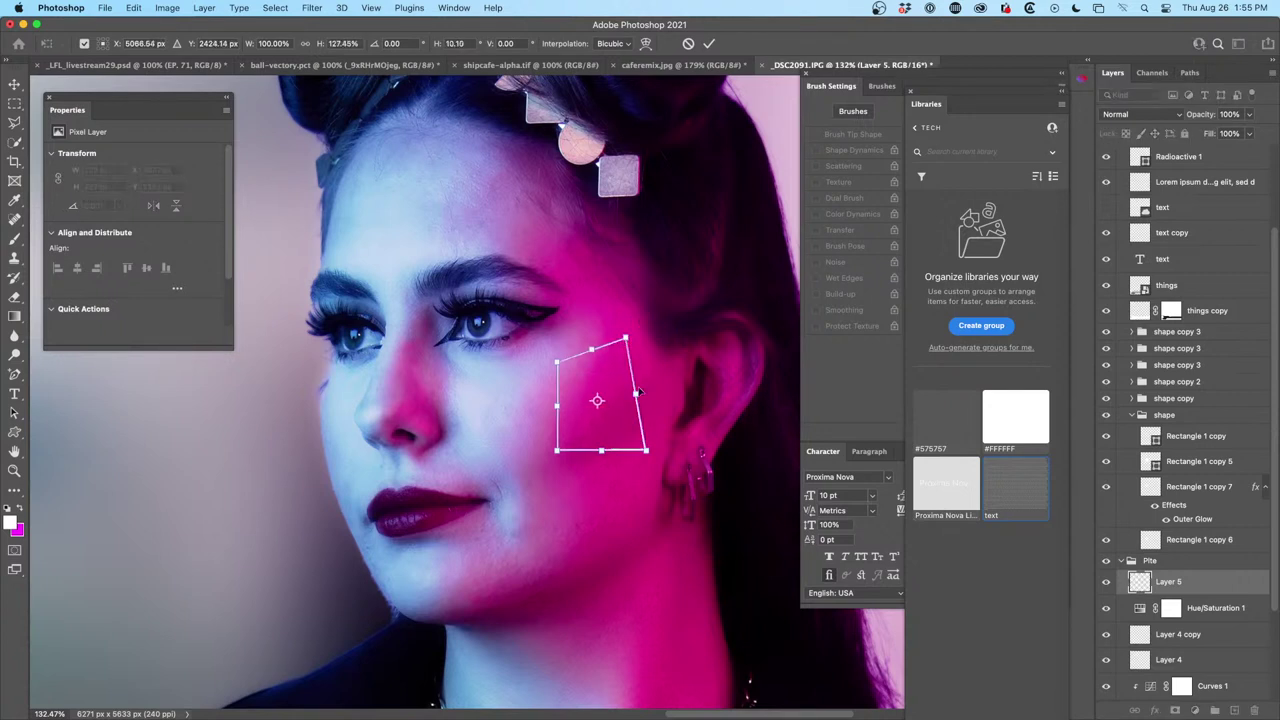
Distort the rectangle outline on the cheek into a smaller skewed quadrilateral, about 73% wide and 74% high, matching the face's perspective
{"action": "left_click_drag", "start_coordinate": [645, 452], "coordinate": [624, 414]}
{"action": "left_click_drag", "start_coordinate": [557, 452], "coordinate": [557, 433]}
{"action": "left_click_drag", "start_coordinate": [625, 340], "coordinate": [615, 356]}
{"action": "left_click_drag", "start_coordinate": [625, 415], "coordinate": [618, 411]}
{"action": "left_click_drag", "start_coordinate": [617, 354], "coordinate": [615, 346]}
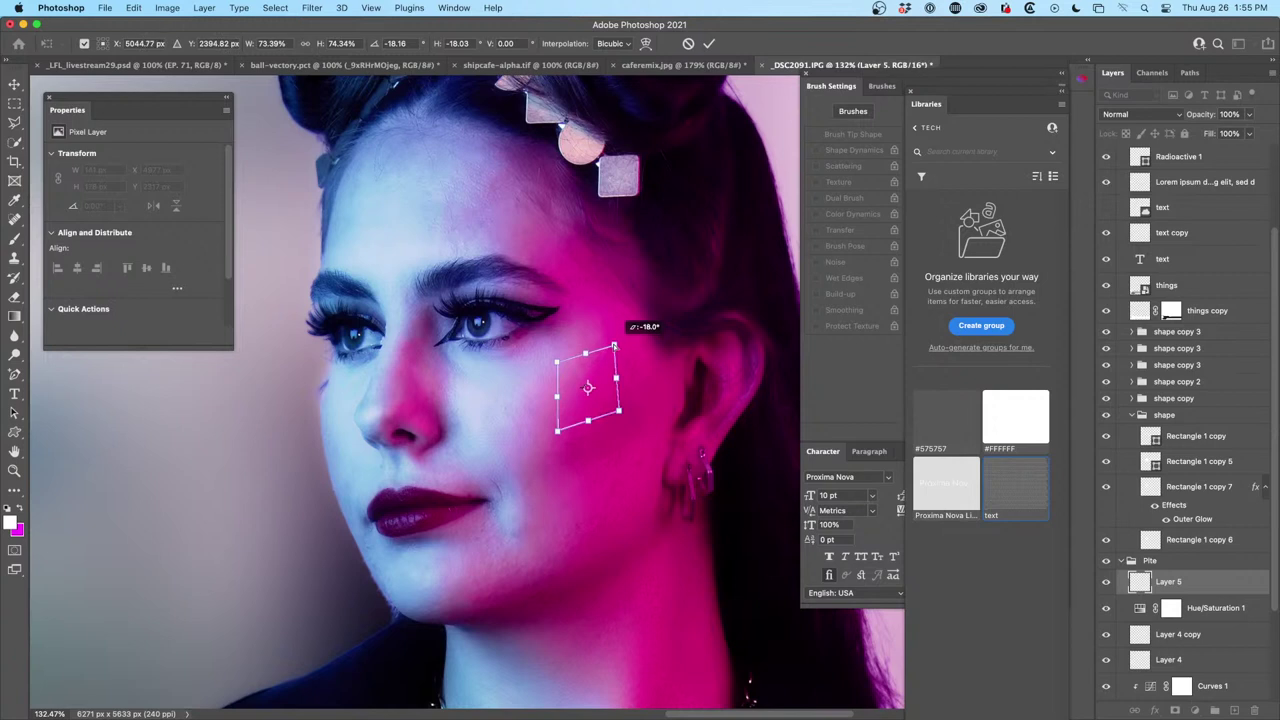
Warp the cheek outline with slightly curved edges that follow the cheek, and apply the transform at about 142 × 186 px
{"action": "right_click", "coordinate": [593, 365]}
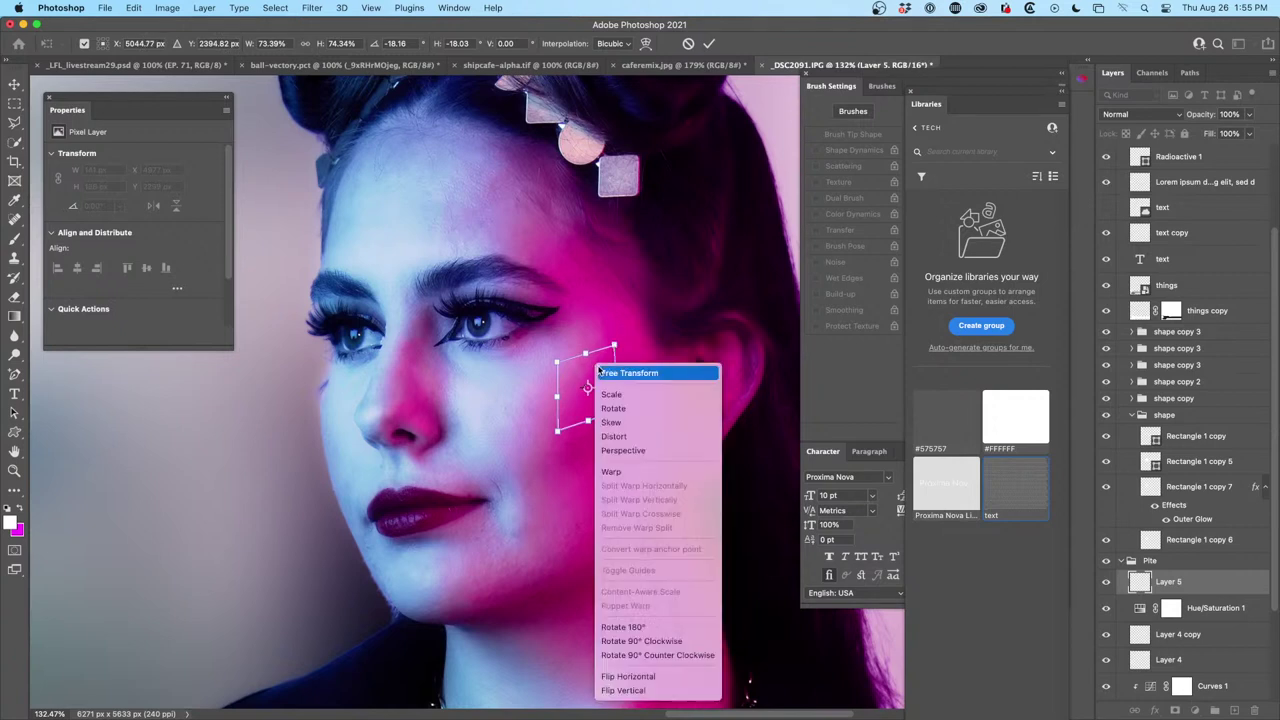
{"action": "left_click", "coordinate": [607, 450]}
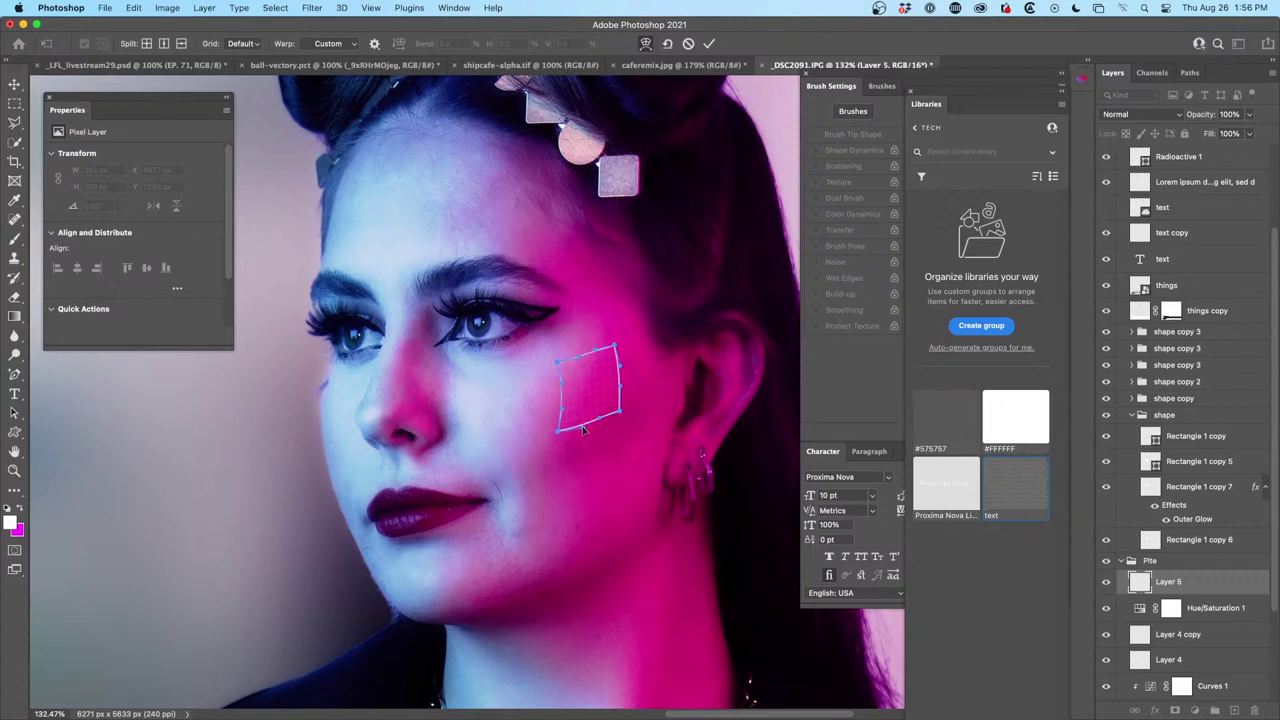
{"action": "left_click_drag", "start_coordinate": [559, 430], "coordinate": [565, 428]}
{"action": "key", "text": "Return"}
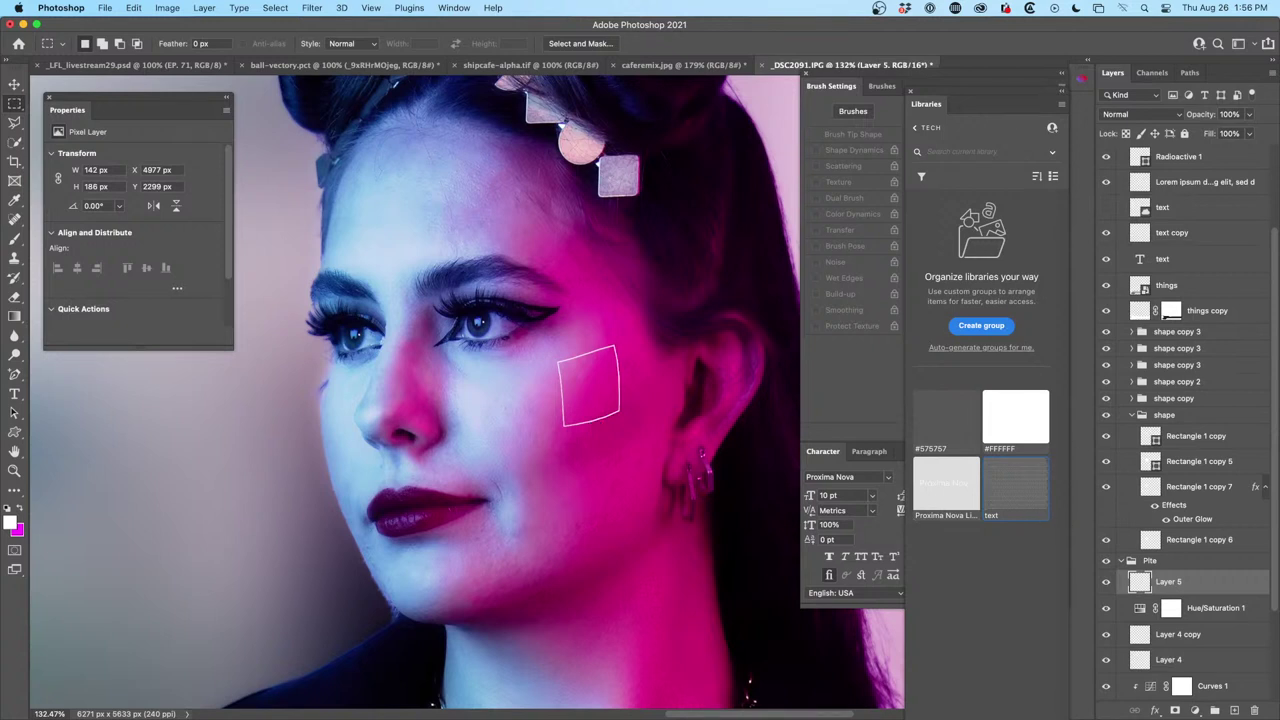
Duplicate the cheek outline as a black copy and nudge the original Layer 5 about 1 px right and down
{"action": "key", "text": "super+j"}
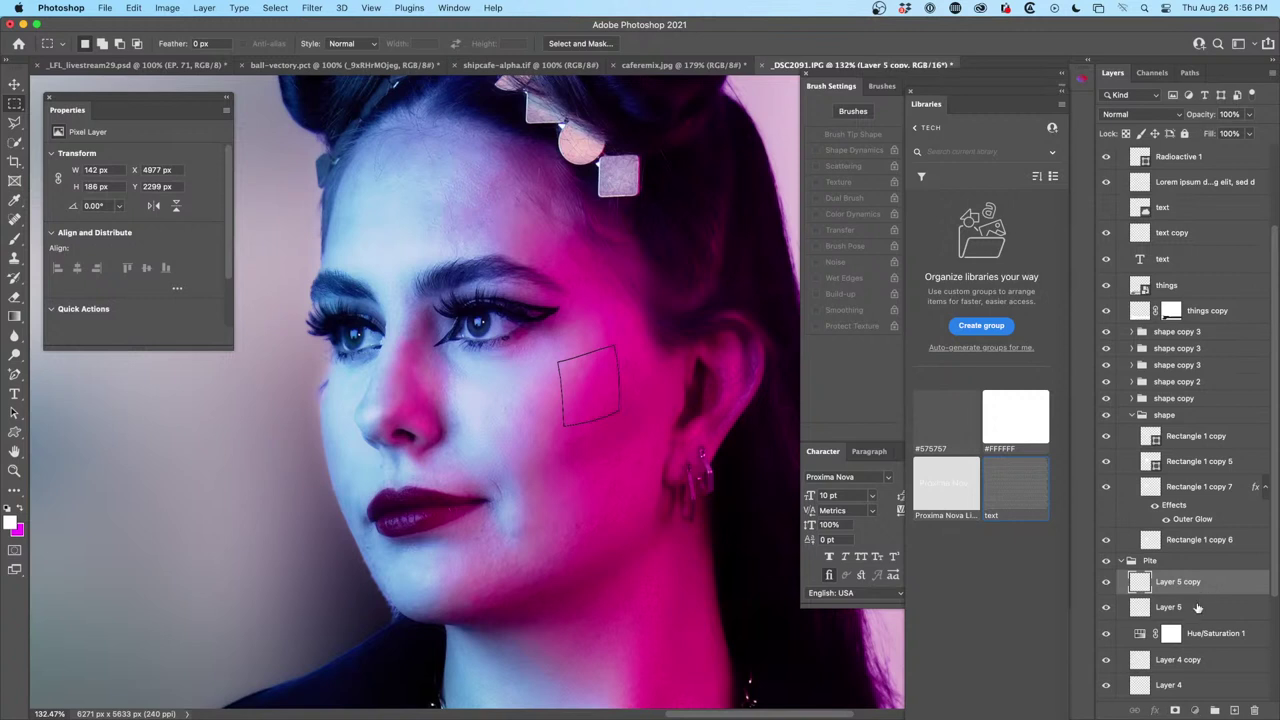
{"action": "left_click", "coordinate": [1199, 606]}
{"action": "key", "text": "v"}
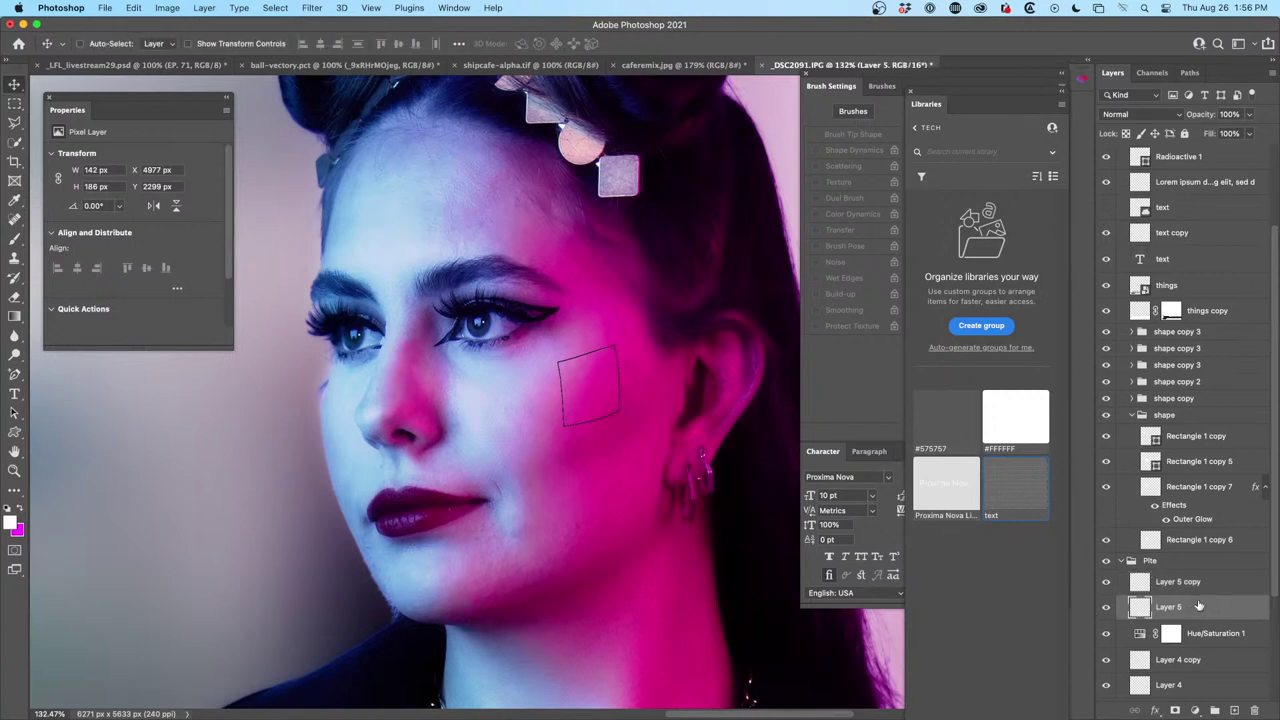
{"action": "key", "text": "Right"}
{"action": "key", "text": "Down"}
{"action": "key", "text": "Right"}
{"action": "key", "text": "Down"}
{"action": "key", "text": "Left"}
Lower the opacity of Layer 5 copy and set the opacity of Layer 5 to 63%
{"action": "left_click", "coordinate": [1172, 583]}
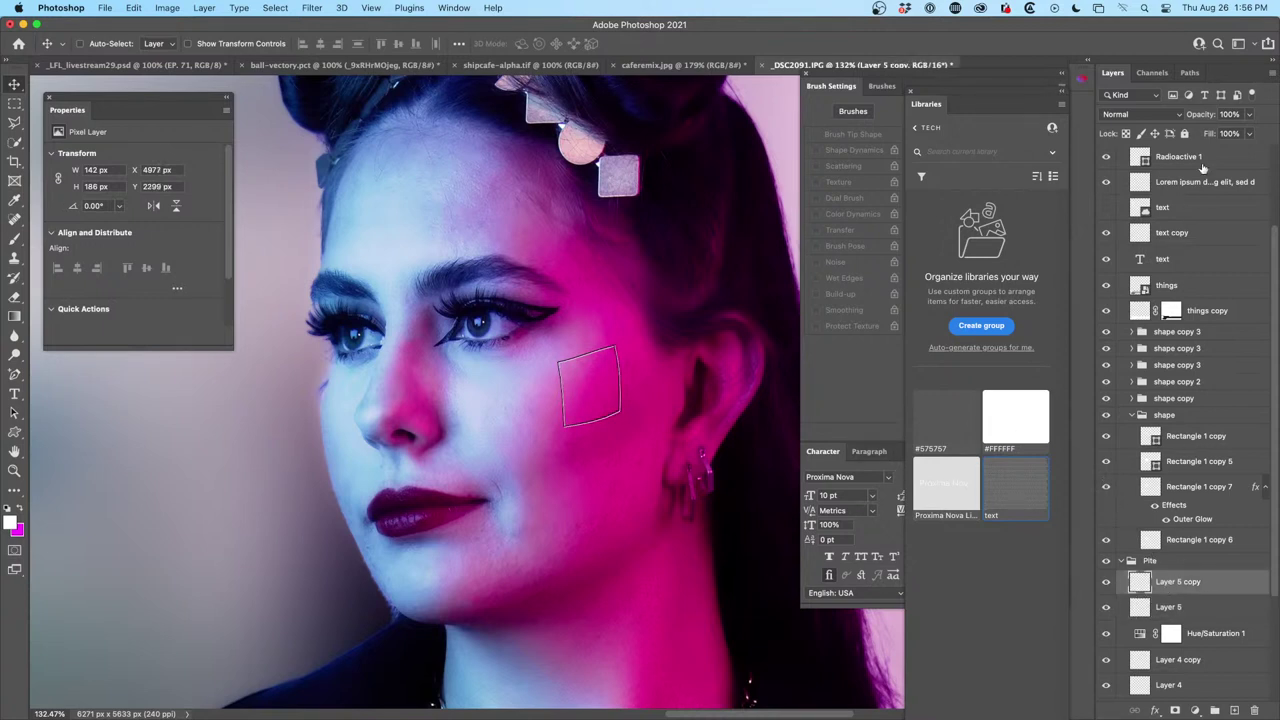
{"action": "left_click_drag", "start_coordinate": [1201, 116], "coordinate": [1098, 127]}
{"action": "left_click", "coordinate": [1169, 606]}
{"action": "left_click_drag", "start_coordinate": [1197, 113], "coordinate": [1175, 121]}
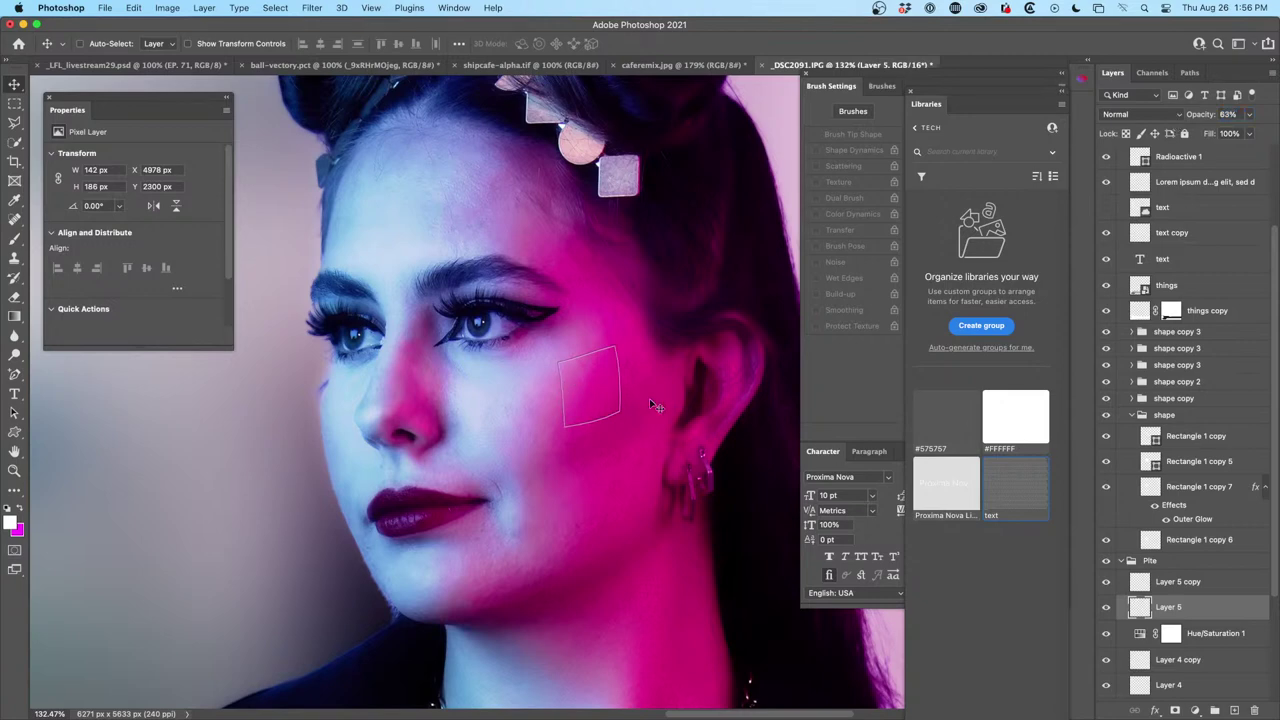
Add a new empty layer above Layer 1 at the top of the layer stack
{"action": "scroll", "coordinate": [594, 358], "scroll_direction": "down", "scroll_amount": 4}
{"action": "scroll", "coordinate": [594, 358], "scroll_direction": "down", "scroll_amount": 2}
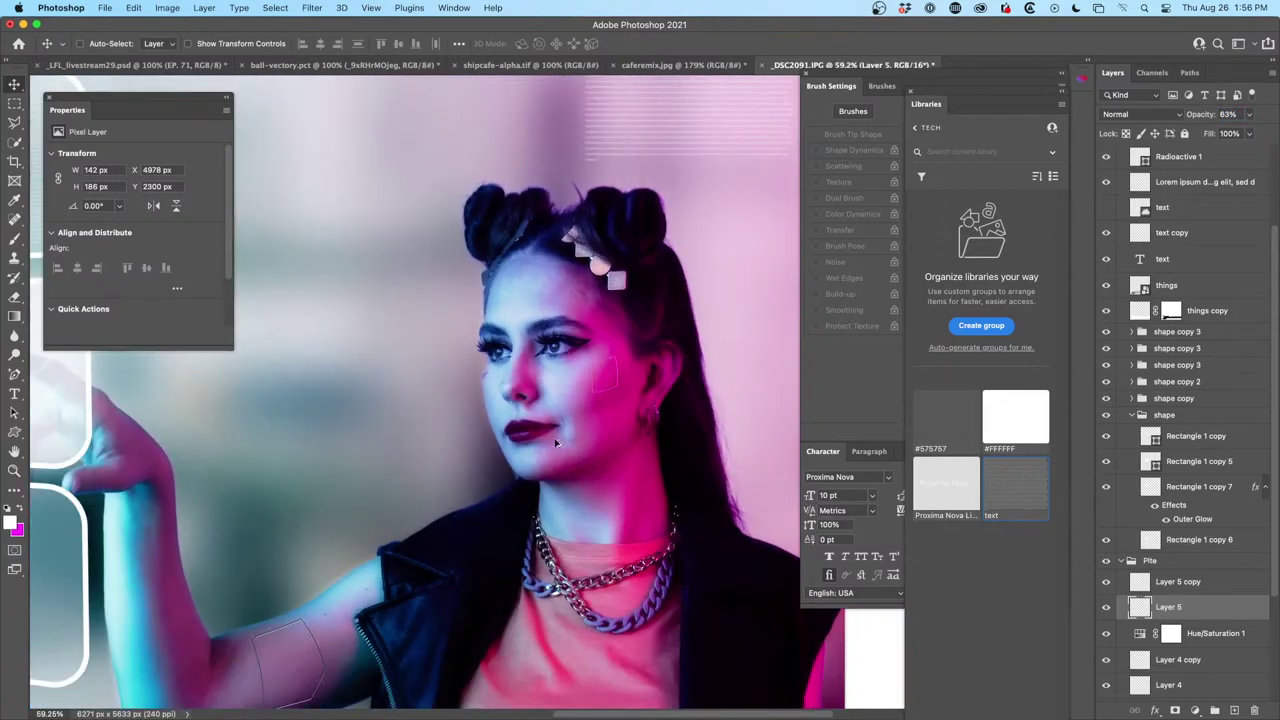
{"action": "scroll", "coordinate": [300, 515], "scroll_direction": "down", "scroll_amount": 1}
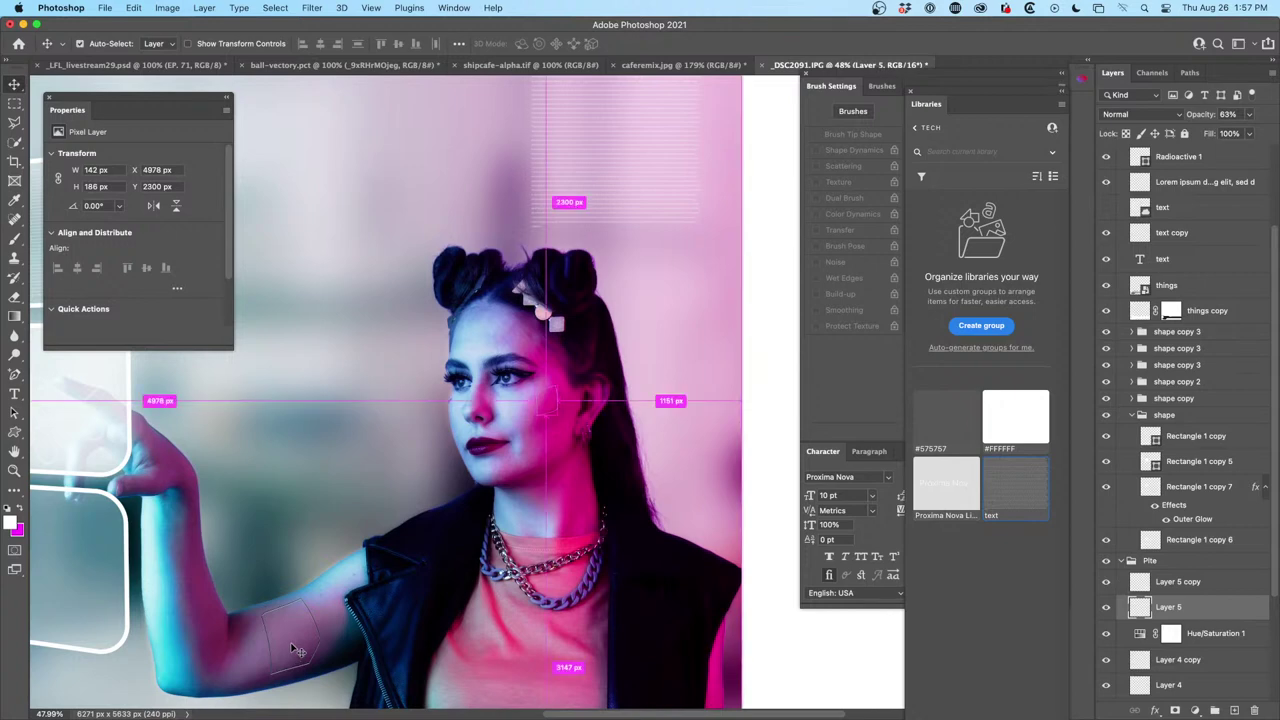
{"action": "key", "text": "super+alt+shift+e"}
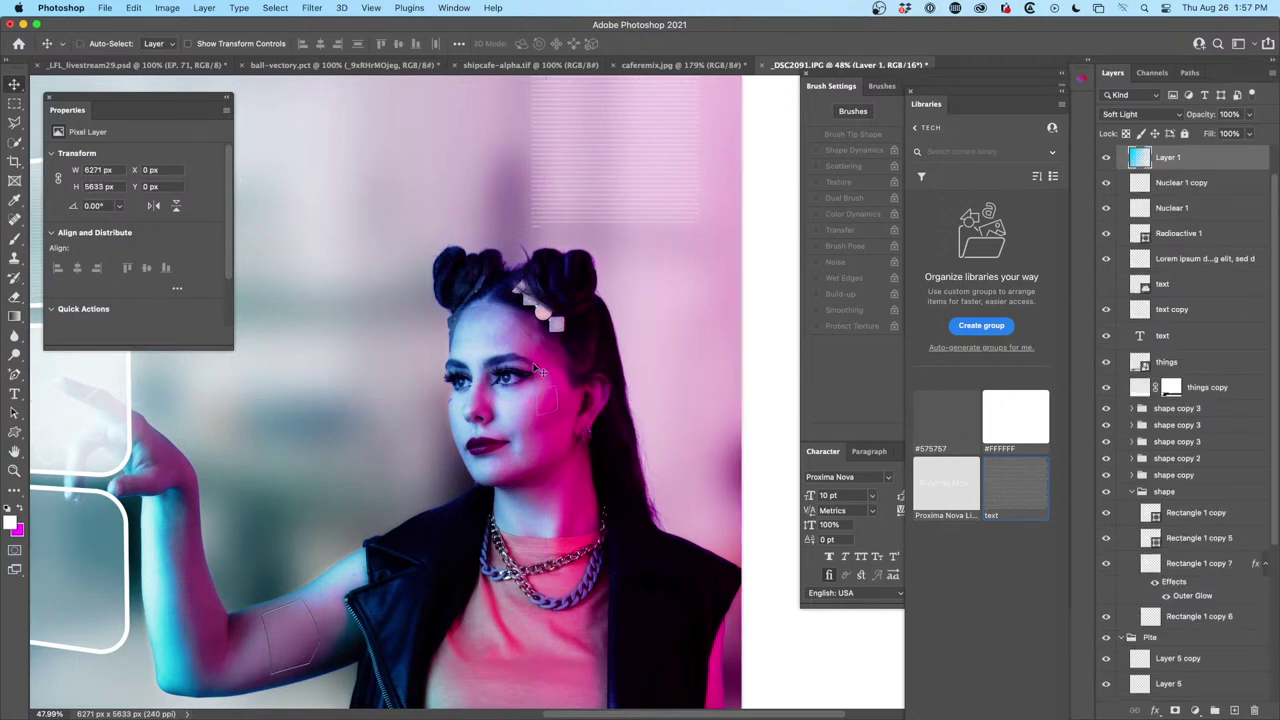
{"action": "key", "text": "shift+alt+f"}
{"action": "scroll", "coordinate": [505, 404], "scroll_direction": "down", "scroll_amount": 2}
{"action": "scroll", "coordinate": [577, 423], "scroll_direction": "up", "scroll_amount": 1}
{"action": "scroll", "coordinate": [748, 338], "scroll_direction": "down", "scroll_amount": 3}
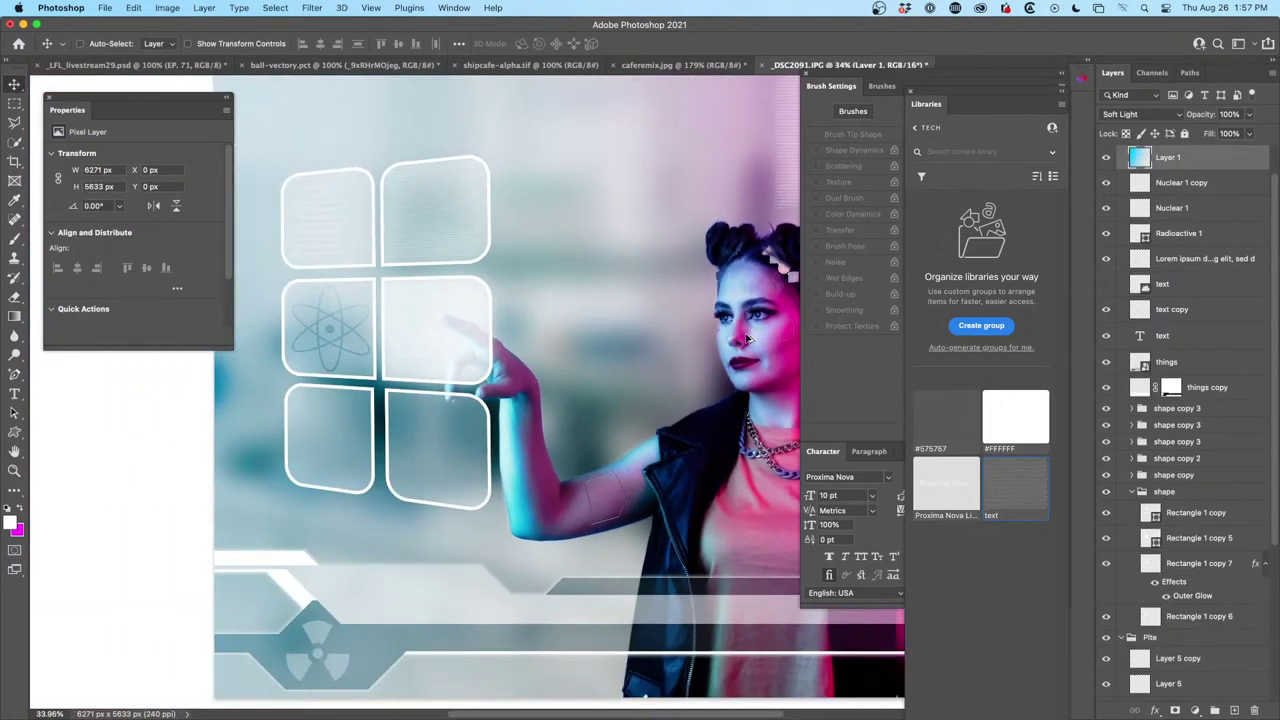
{"action": "scroll", "coordinate": [740, 345], "scroll_direction": "down", "scroll_amount": 1}
{"action": "scroll", "coordinate": [729, 351], "scroll_direction": "up", "scroll_amount": 2}
{"action": "scroll", "coordinate": [729, 351], "scroll_direction": "down", "scroll_amount": 3}
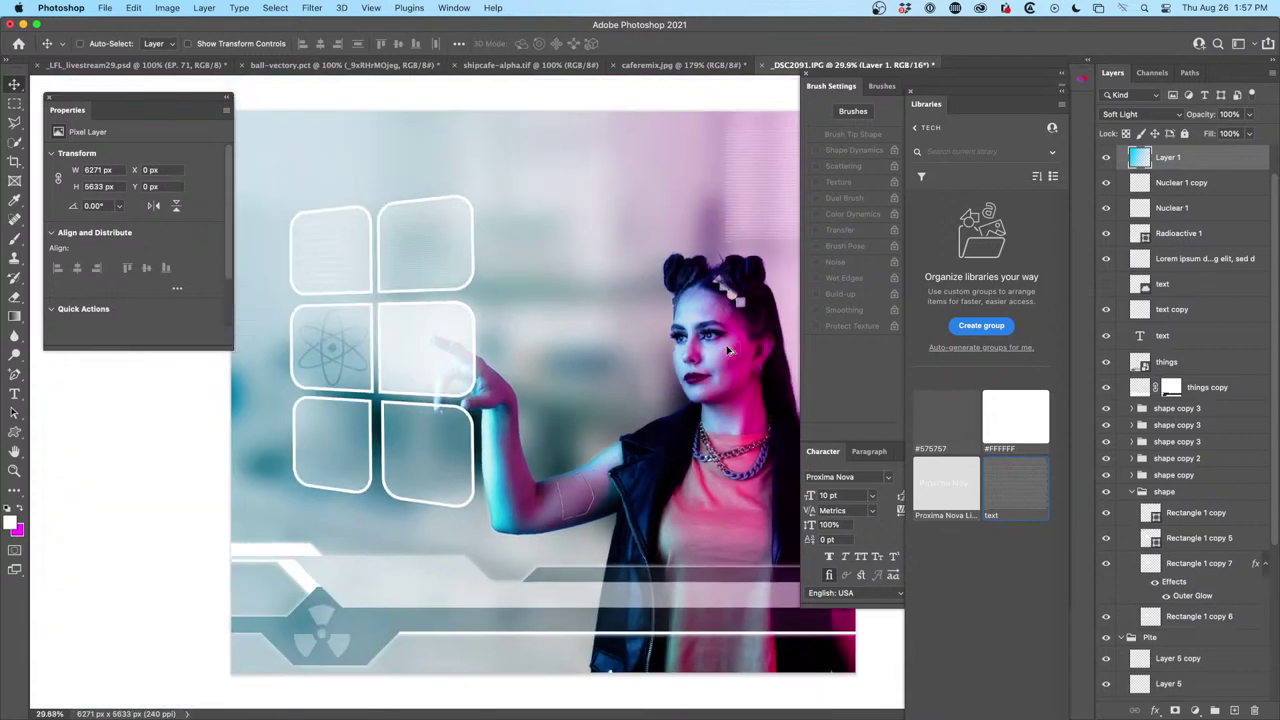
{"action": "scroll", "coordinate": [587, 276], "scroll_direction": "up", "scroll_amount": 1}
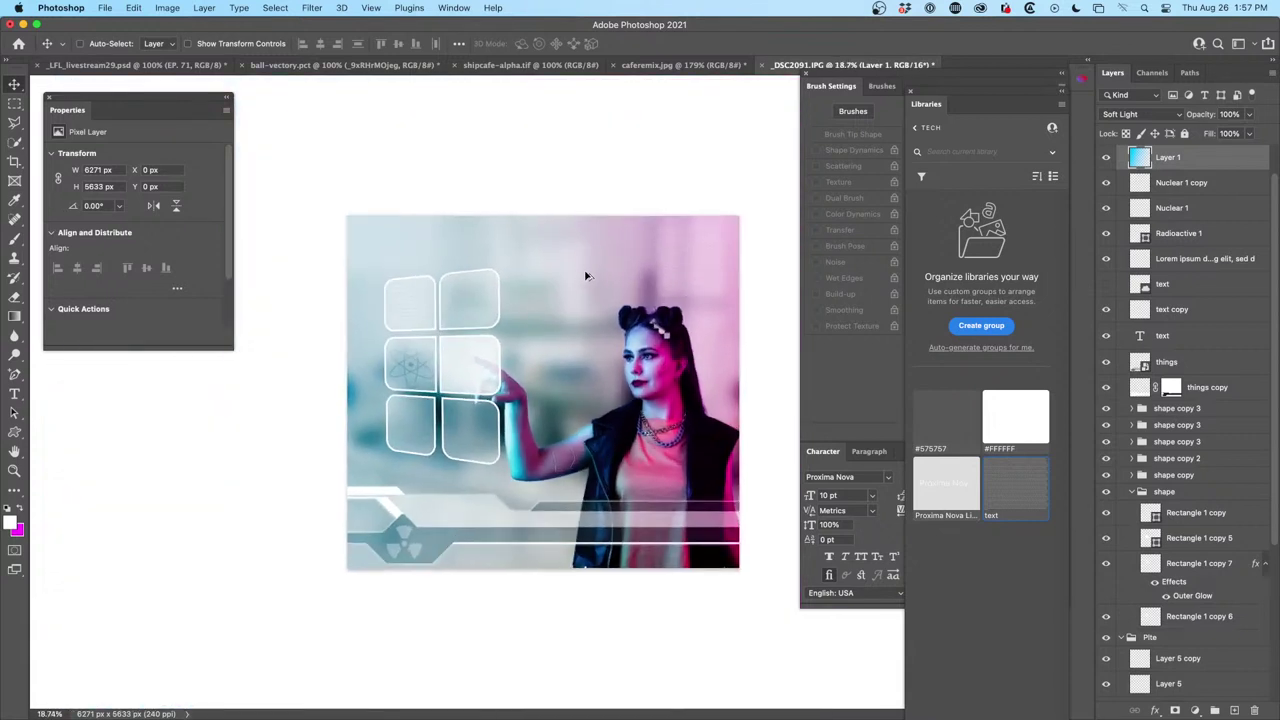
{"action": "left_click", "coordinate": [1235, 710]}
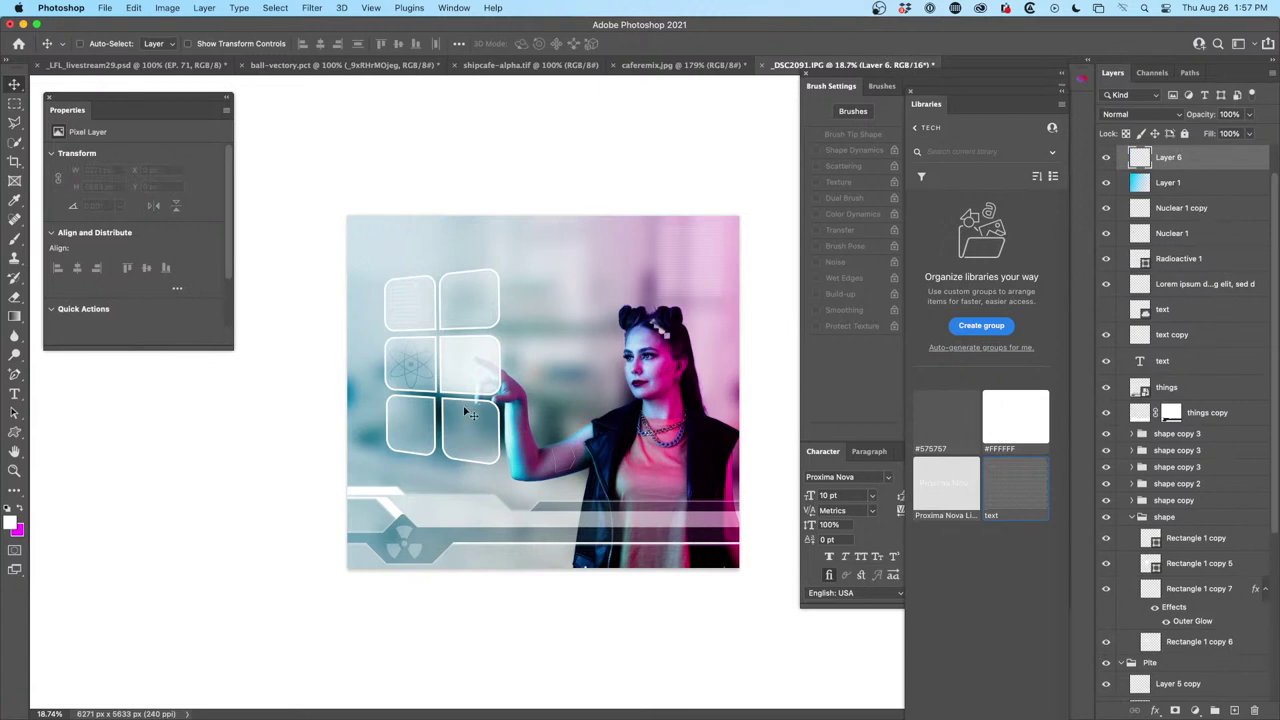
Activate the Gradient tool and choose the Diamond gradient style
{"action": "left_click_drag", "start_coordinate": [14, 316], "coordinate": [70, 318]}
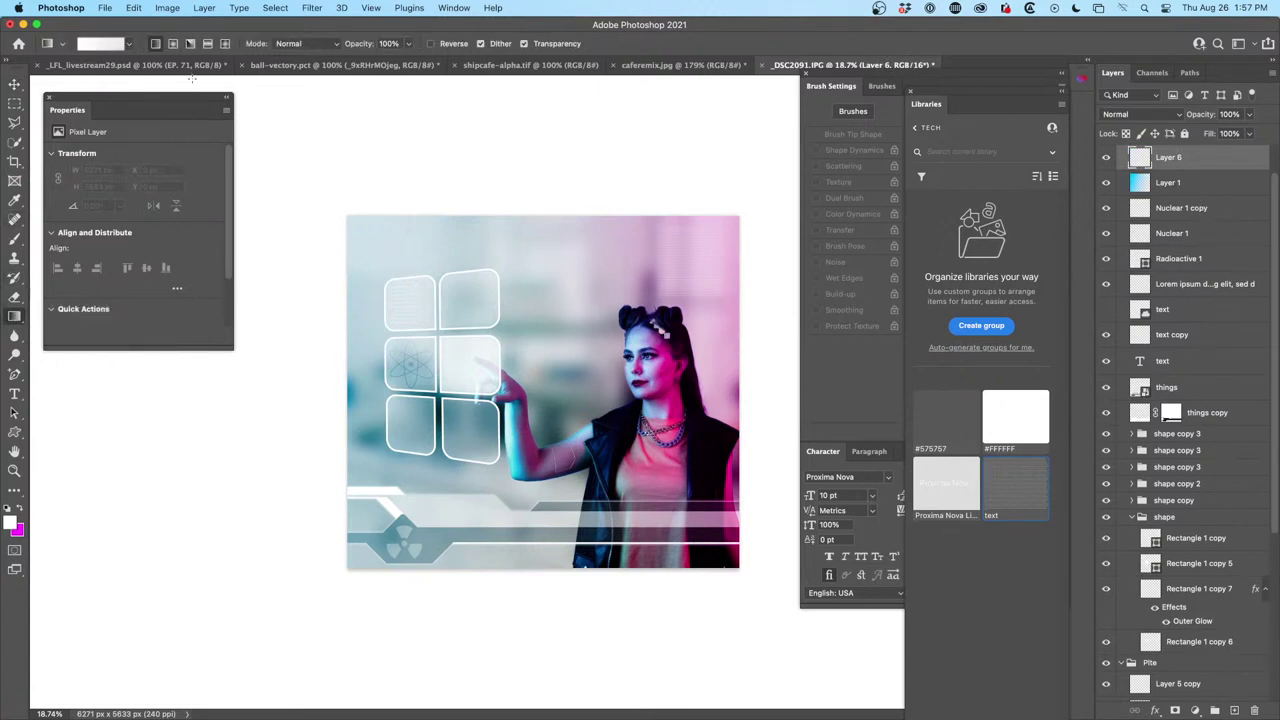
{"action": "left_click", "coordinate": [131, 44]}
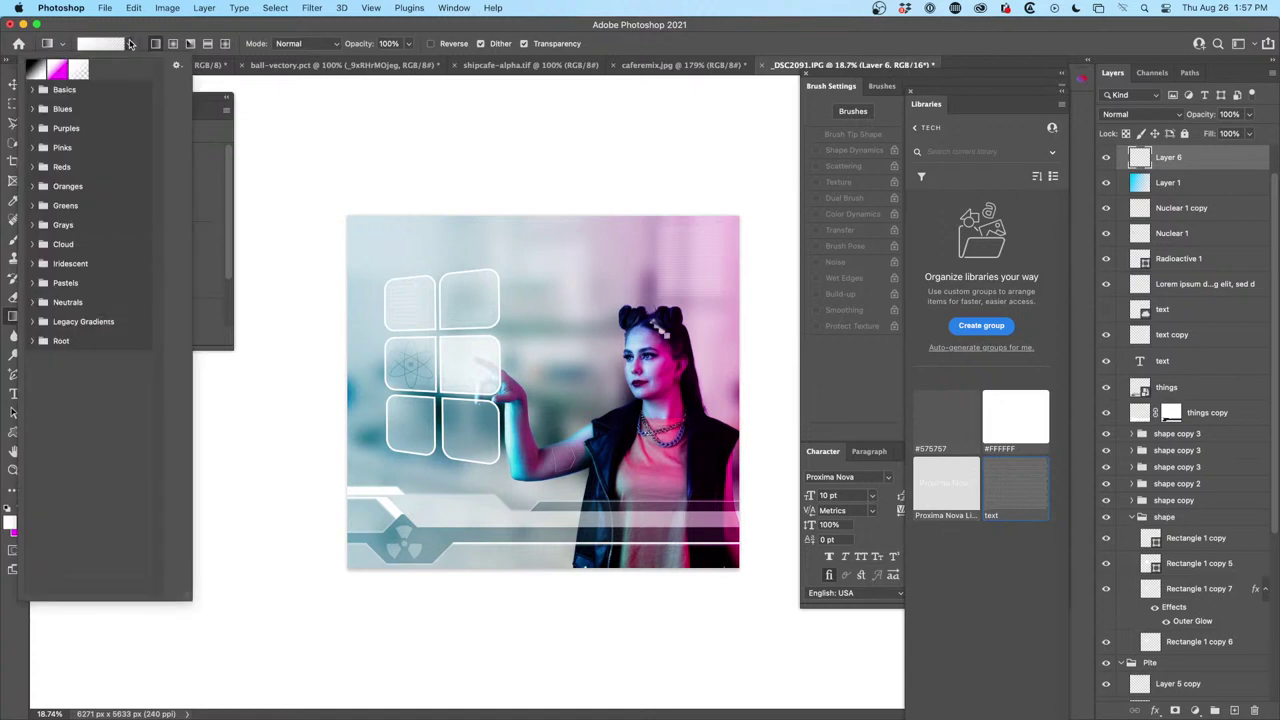
{"action": "left_click", "coordinate": [226, 46]}
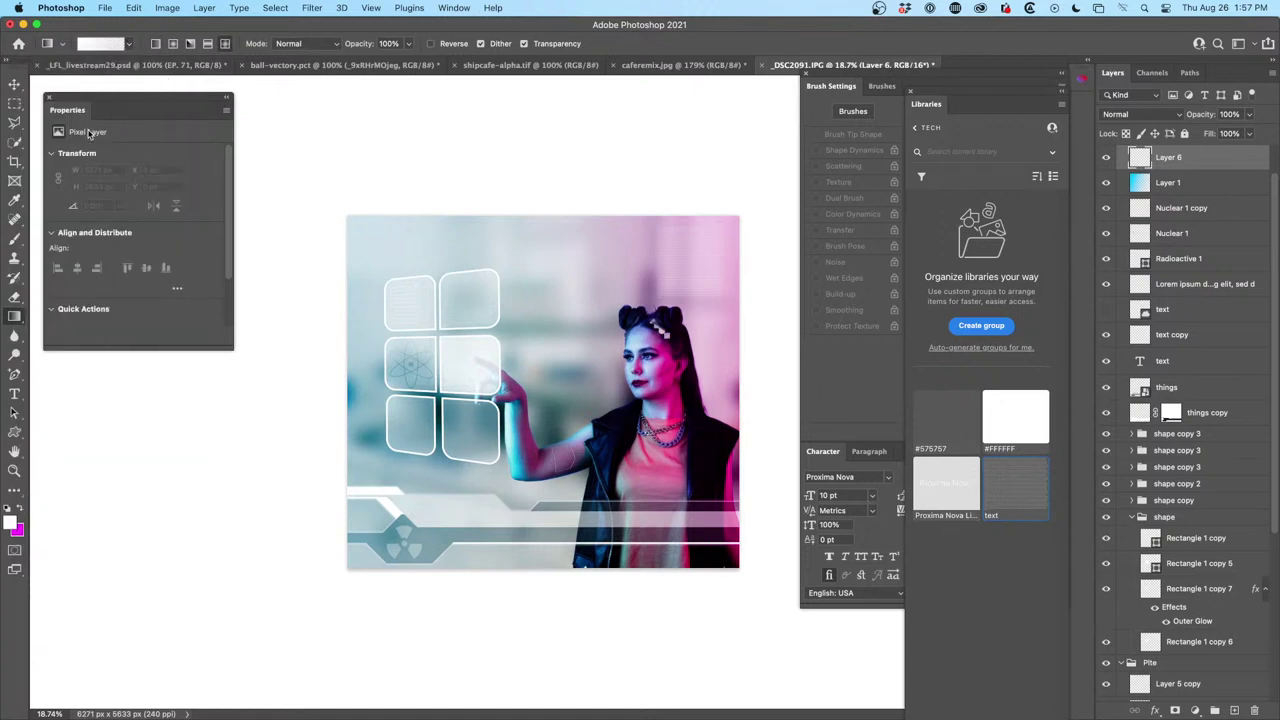
Fill Layer 6 with the silver gradient from Legacy Gradients > Metals, running diagonally from the image's upper left to its lower right
{"action": "left_click", "coordinate": [129, 44]}
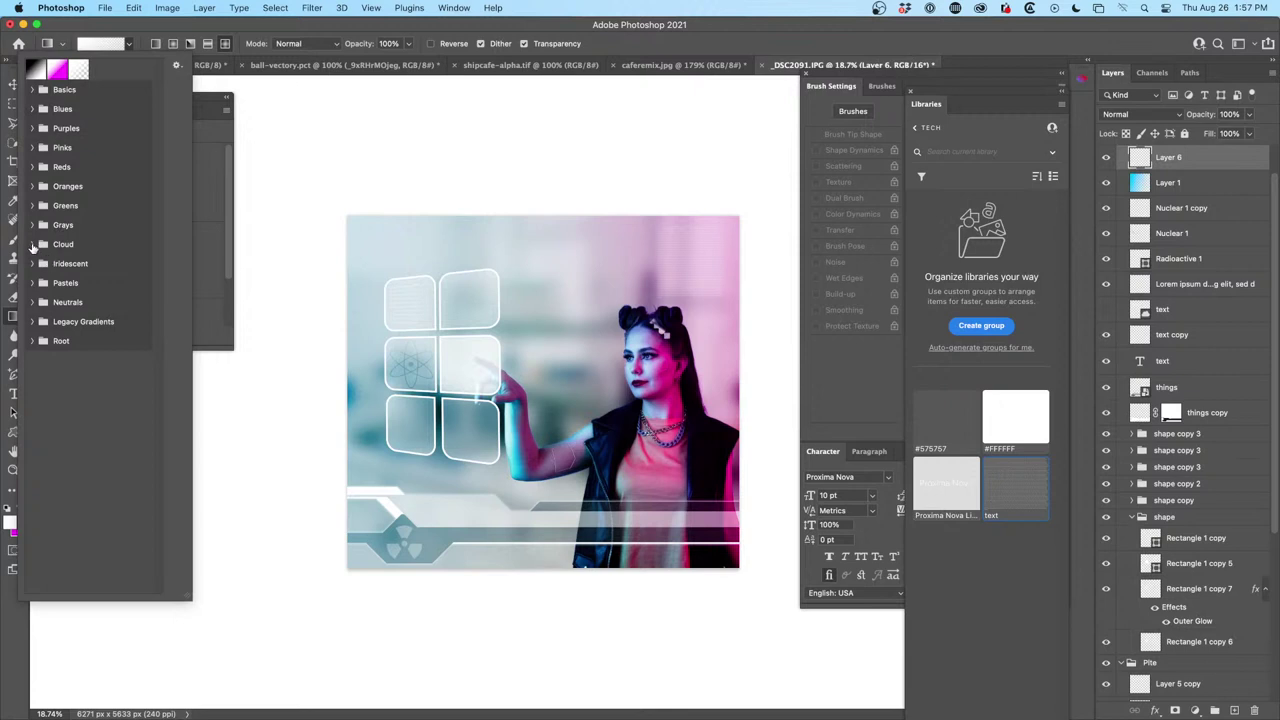
{"action": "left_click", "coordinate": [31, 249]}
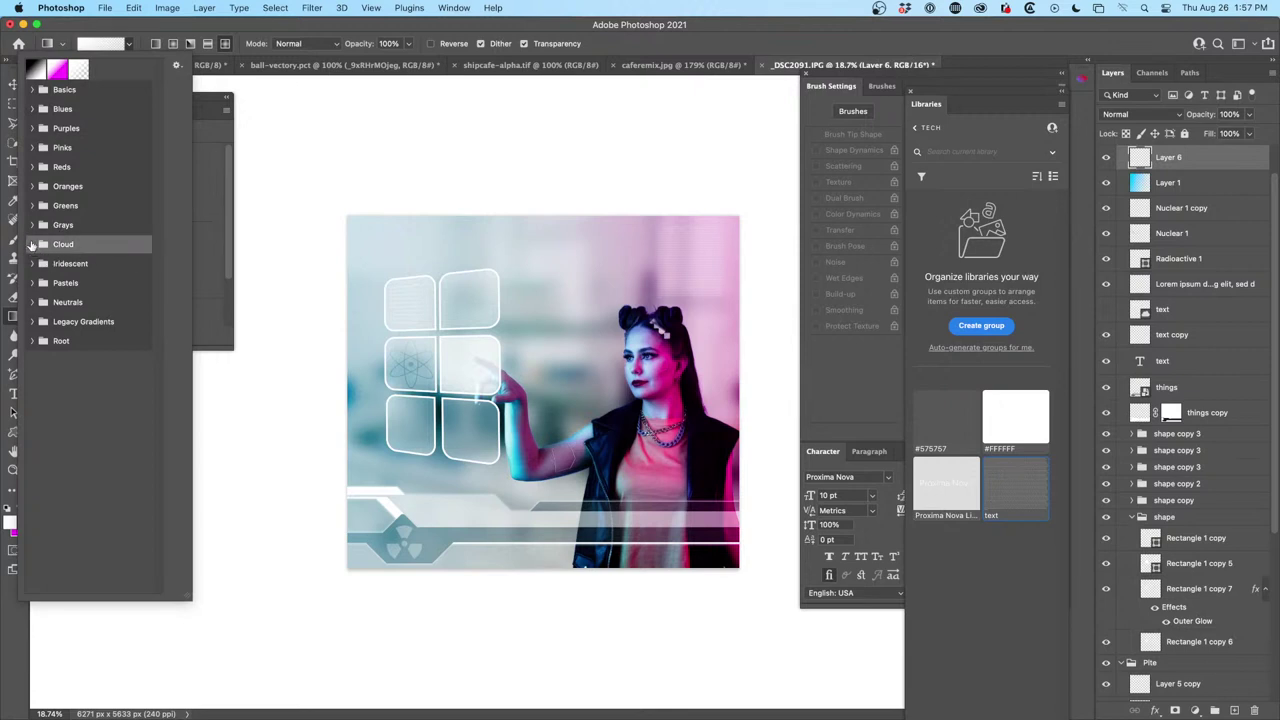
{"action": "left_click", "coordinate": [33, 246]}
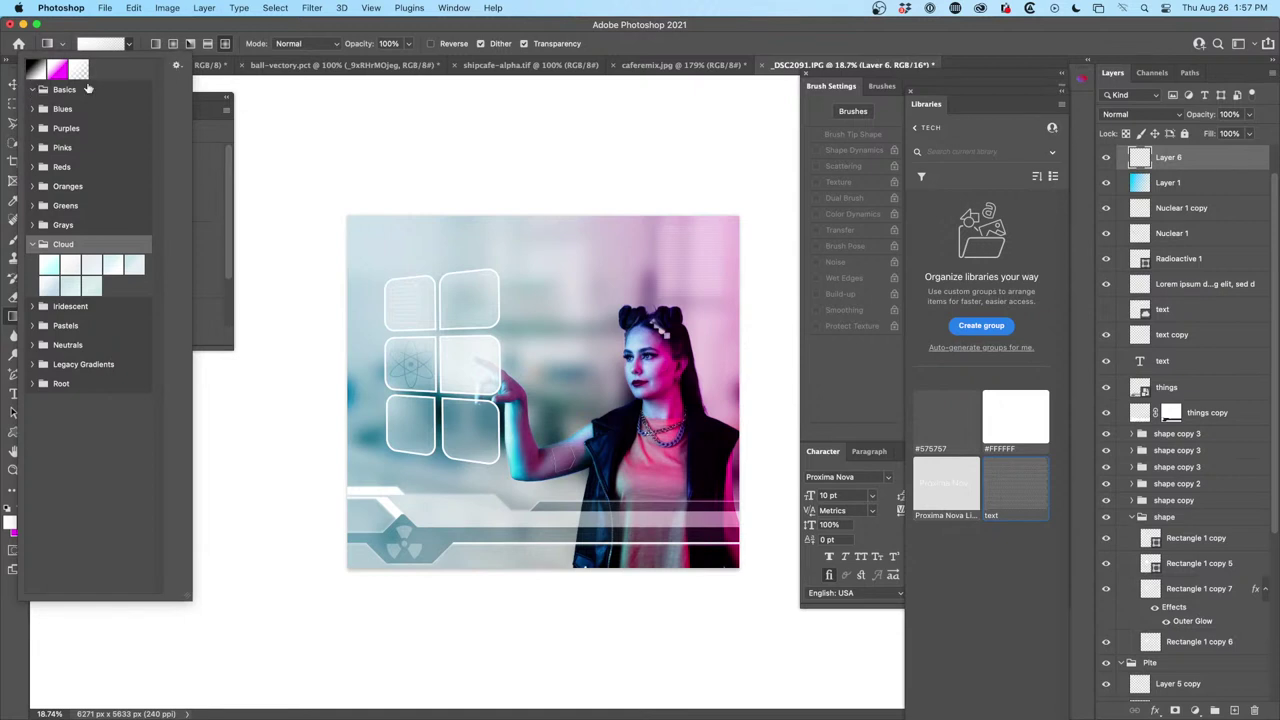
{"action": "left_click", "coordinate": [31, 109]}
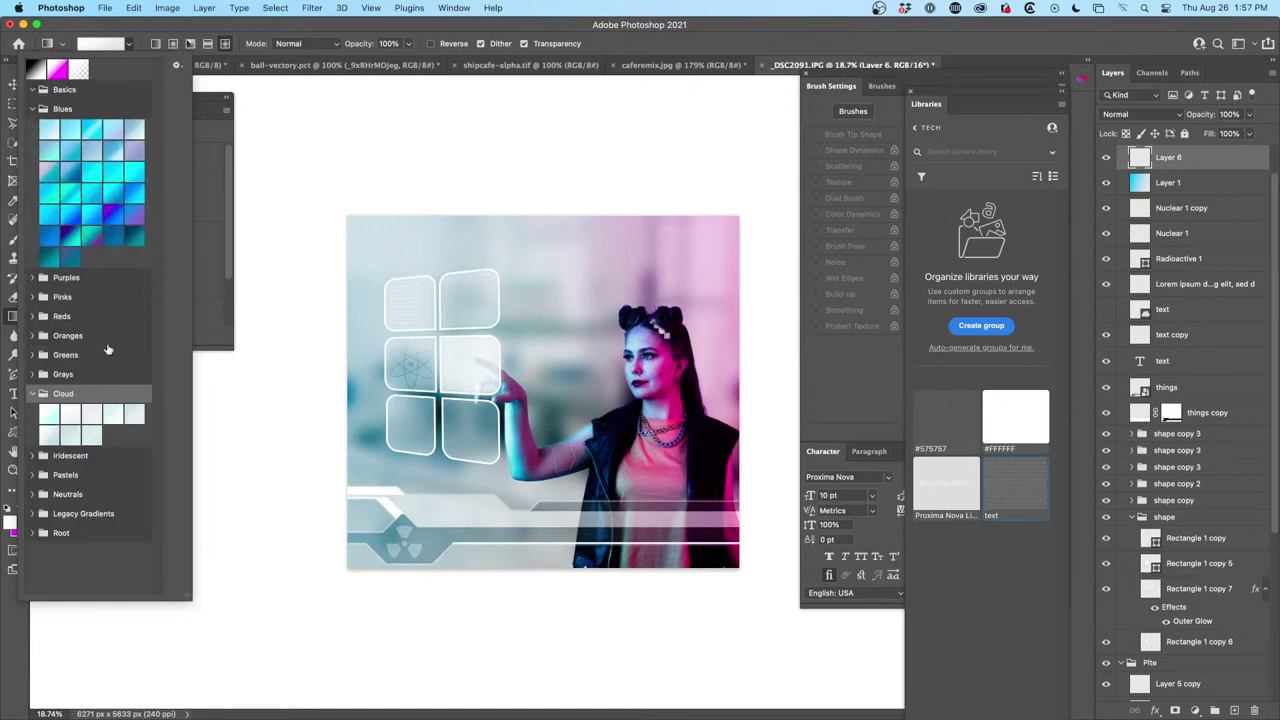
{"action": "left_click", "coordinate": [31, 513]}
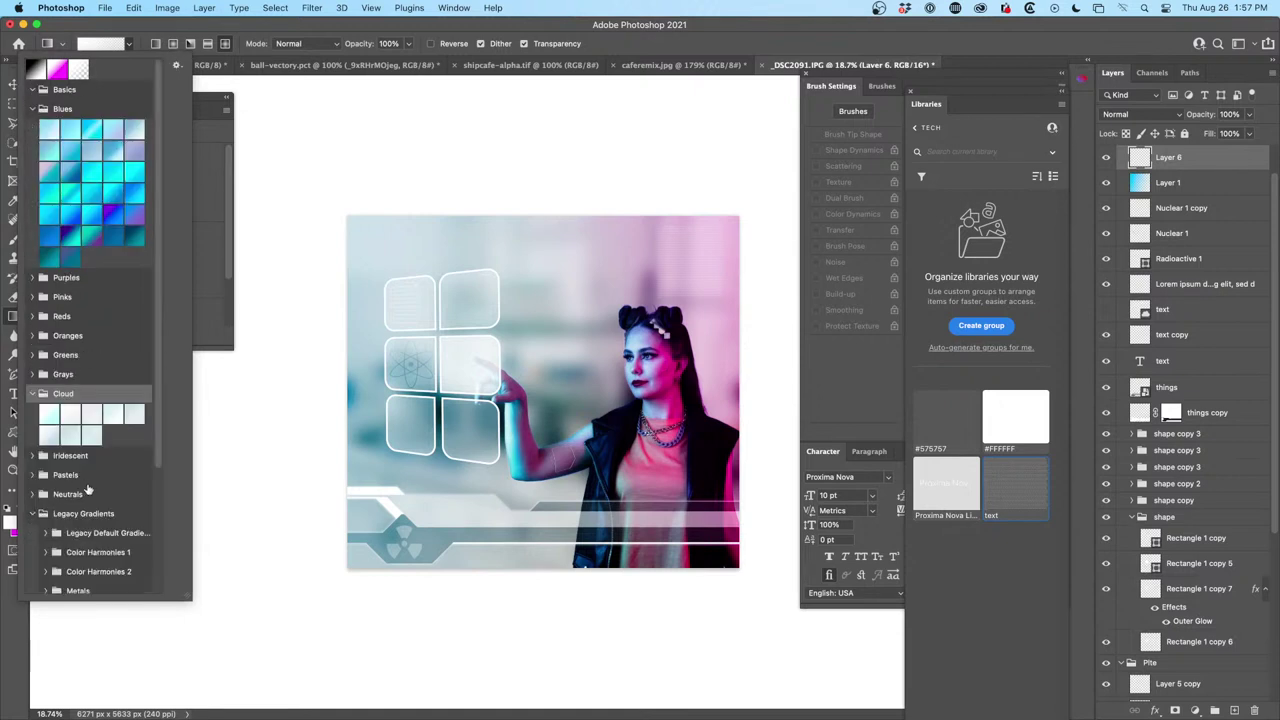
{"action": "scroll", "coordinate": [50, 500], "scroll_direction": "down", "scroll_amount": 2}
{"action": "left_click", "coordinate": [45, 505]}
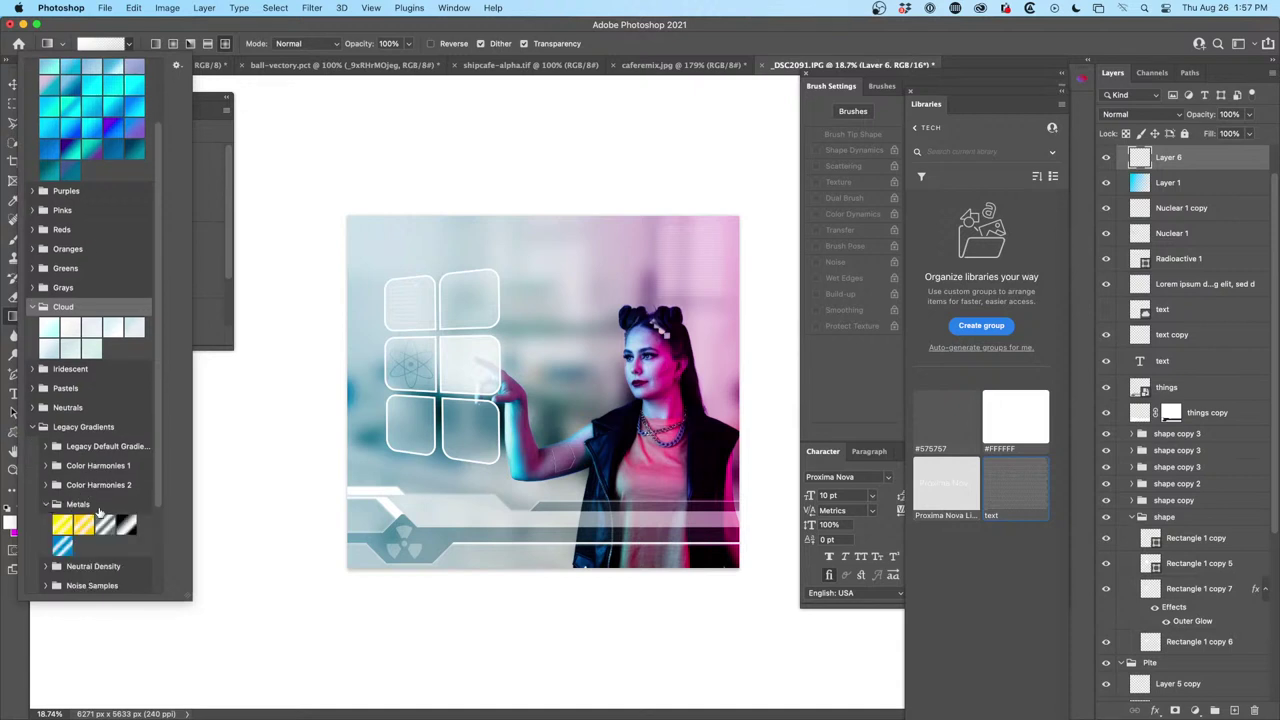
{"action": "left_click", "coordinate": [104, 525]}
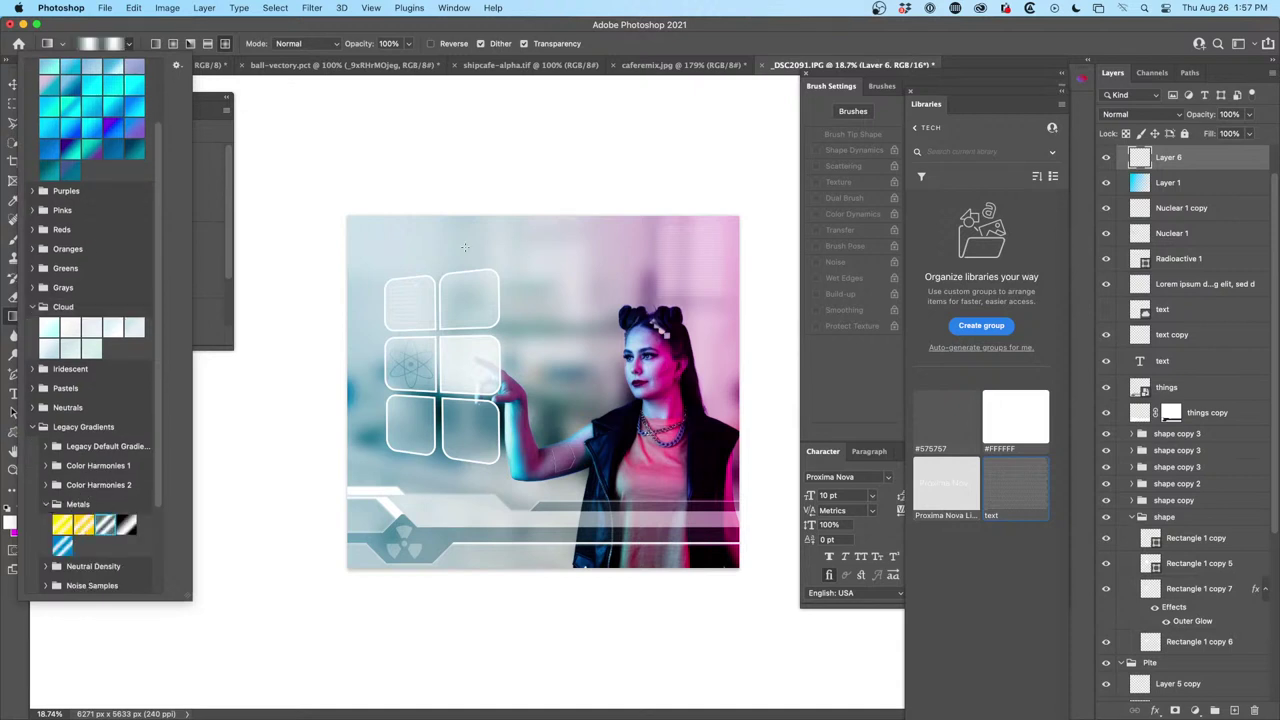
{"action": "left_click", "coordinate": [468, 240]}
{"action": "left_click_drag", "start_coordinate": [410, 265], "coordinate": [705, 580]}
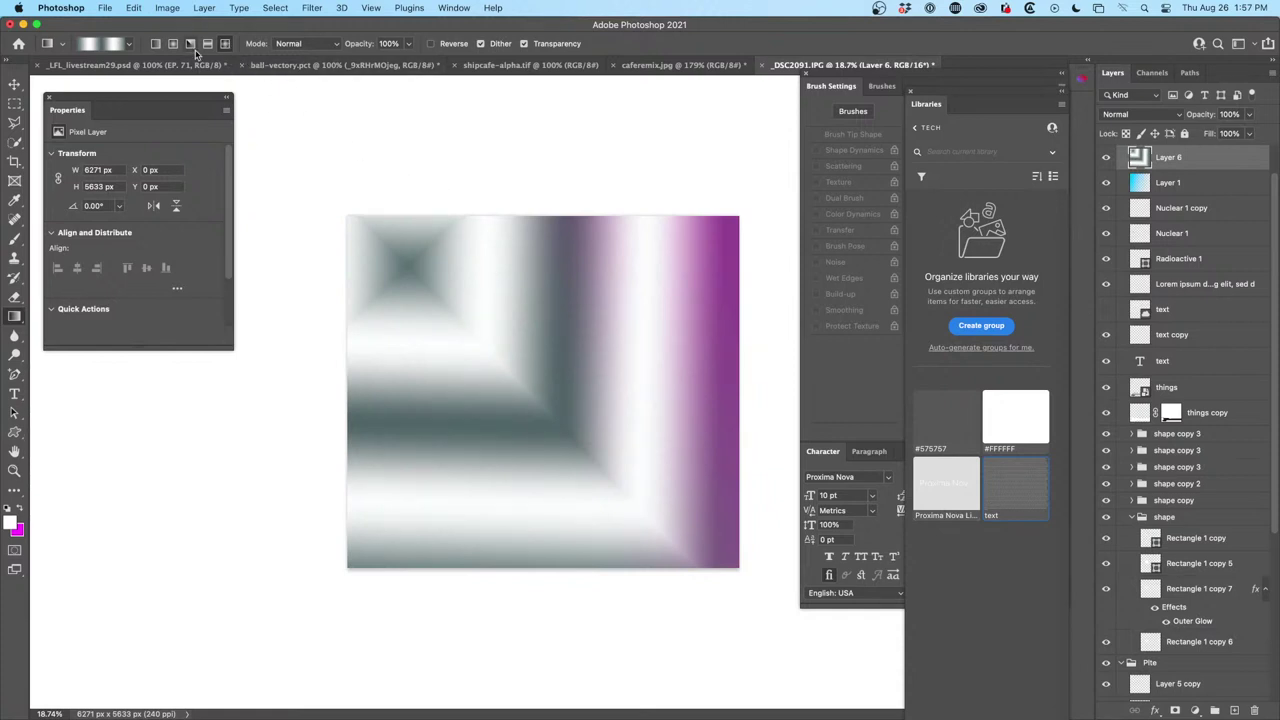
Set the gradient mode to Overlay and layer three more diamond gradients in different diagonal directions on Layer 6
{"action": "left_click", "coordinate": [310, 43]}
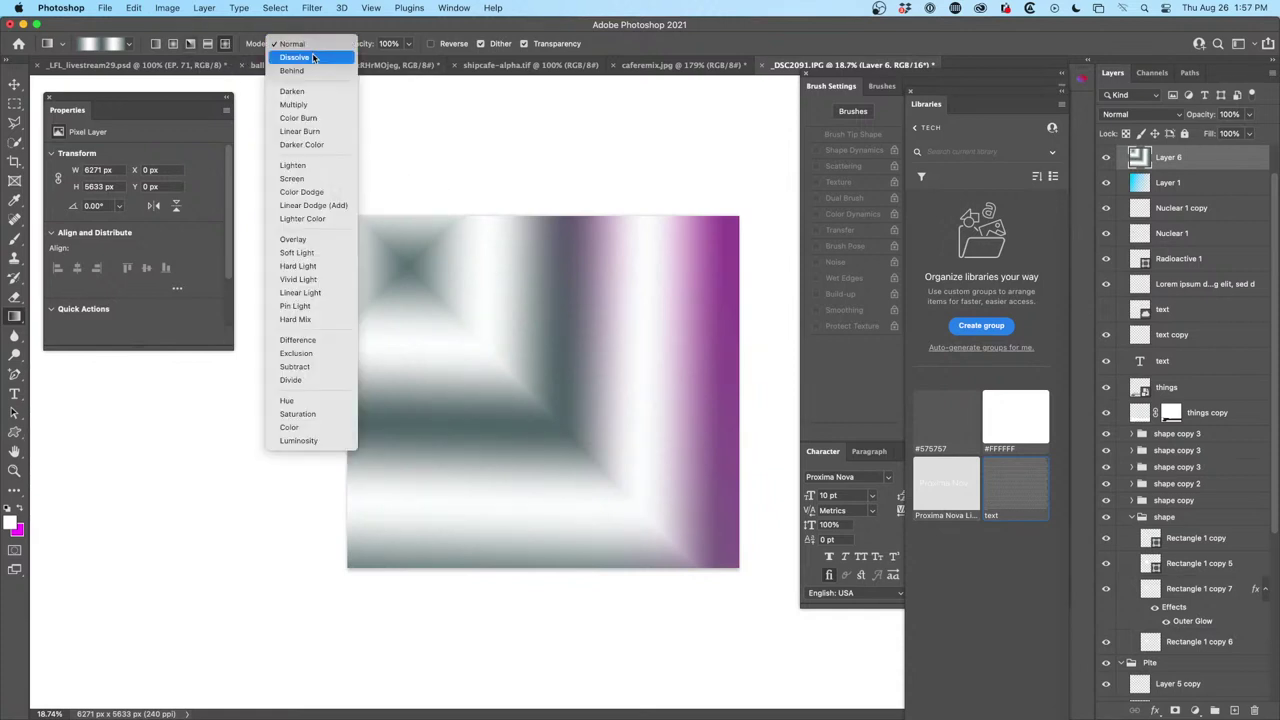
{"action": "left_click", "coordinate": [296, 245]}
{"action": "left_click_drag", "start_coordinate": [666, 277], "coordinate": [570, 420]}
{"action": "left_click_drag", "start_coordinate": [412, 463], "coordinate": [674, 286]}
{"action": "left_click_drag", "start_coordinate": [309, 217], "coordinate": [682, 400]}
Set Layer 6 to the Darker Color blending mode at 42% opacity
{"action": "left_click", "coordinate": [14, 84]}
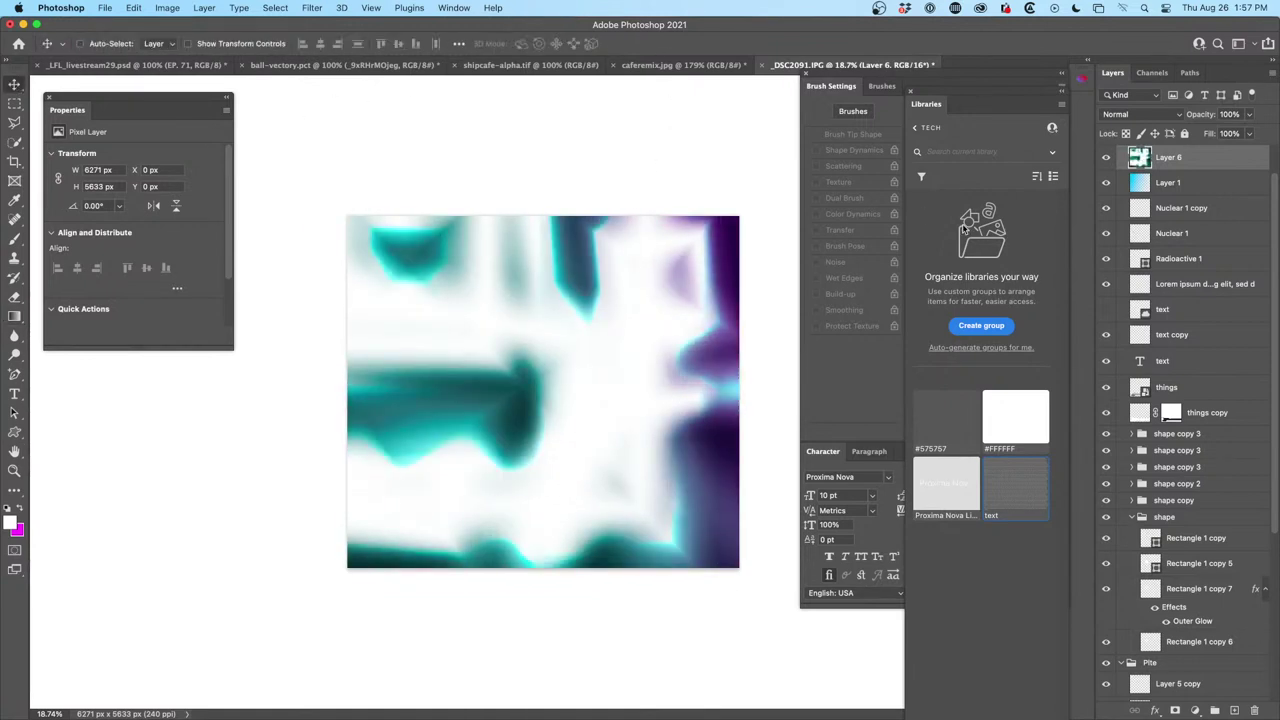
{"action": "left_click", "coordinate": [1165, 115]}
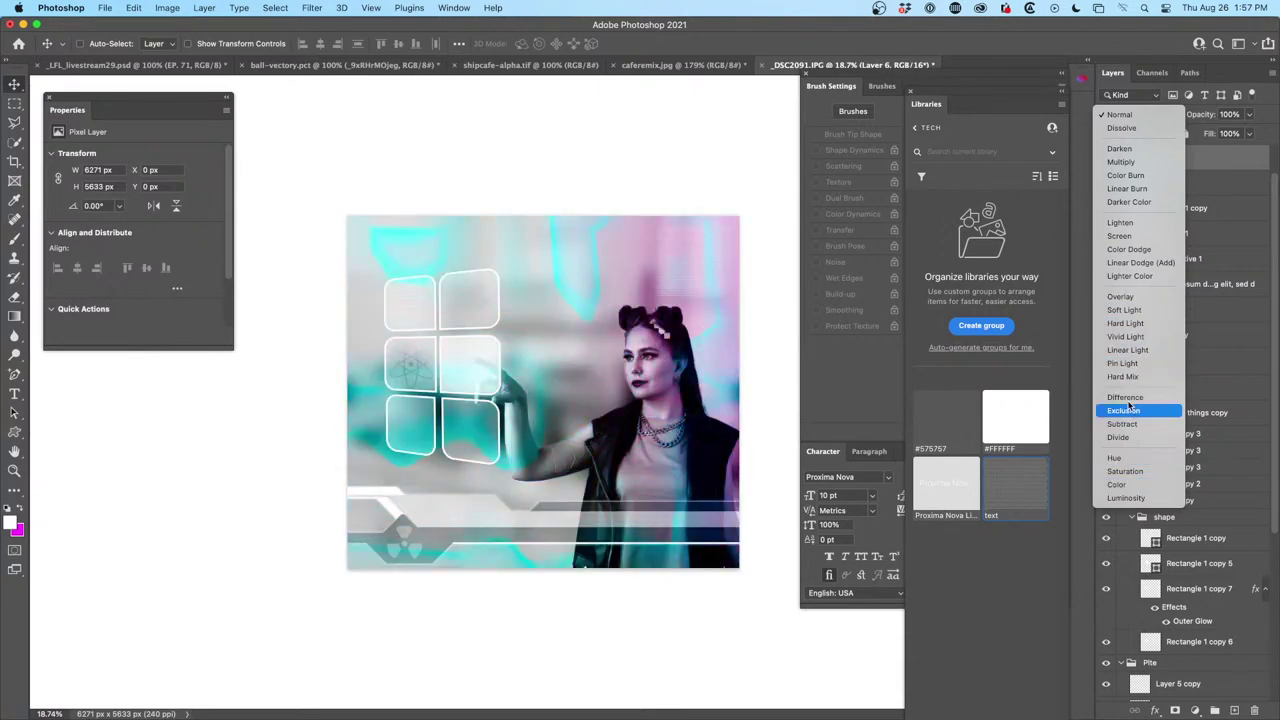
{"action": "left_click", "coordinate": [1158, 203]}
{"action": "left_click_drag", "start_coordinate": [1200, 116], "coordinate": [1107, 148]}
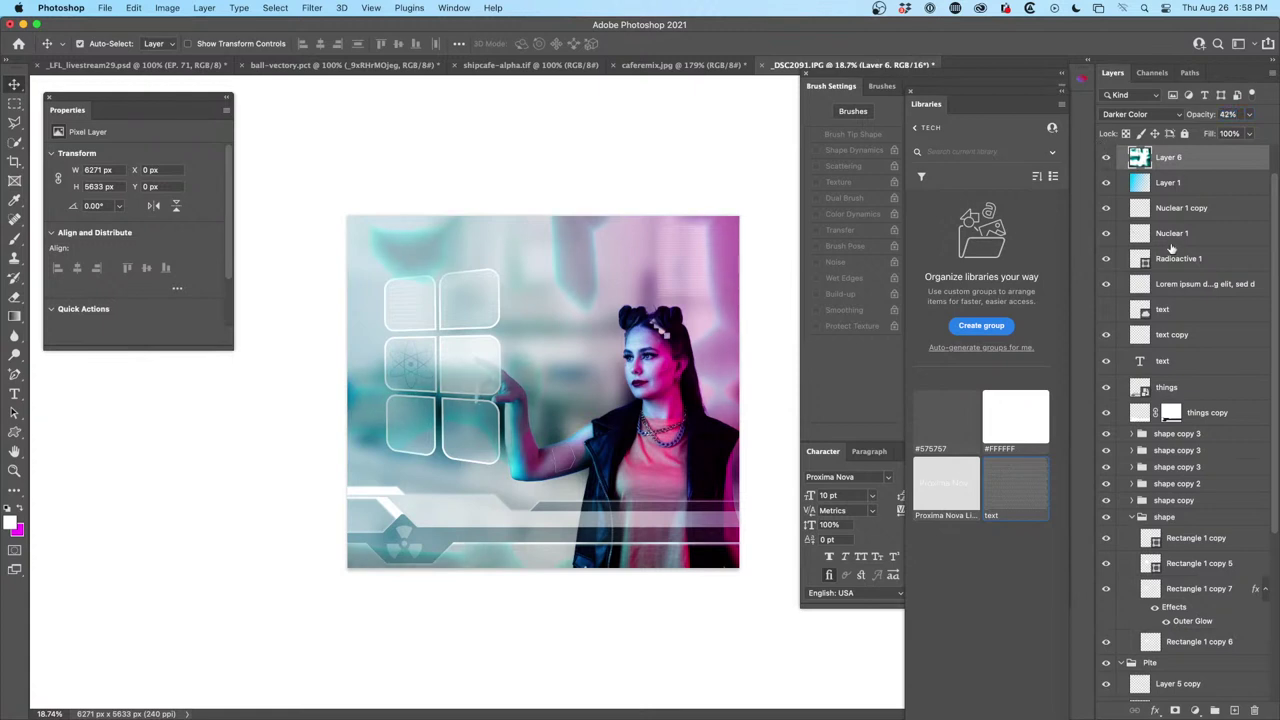
Duplicate Layer 6 and flip the copy horizontally
{"action": "key", "text": "super+j"}
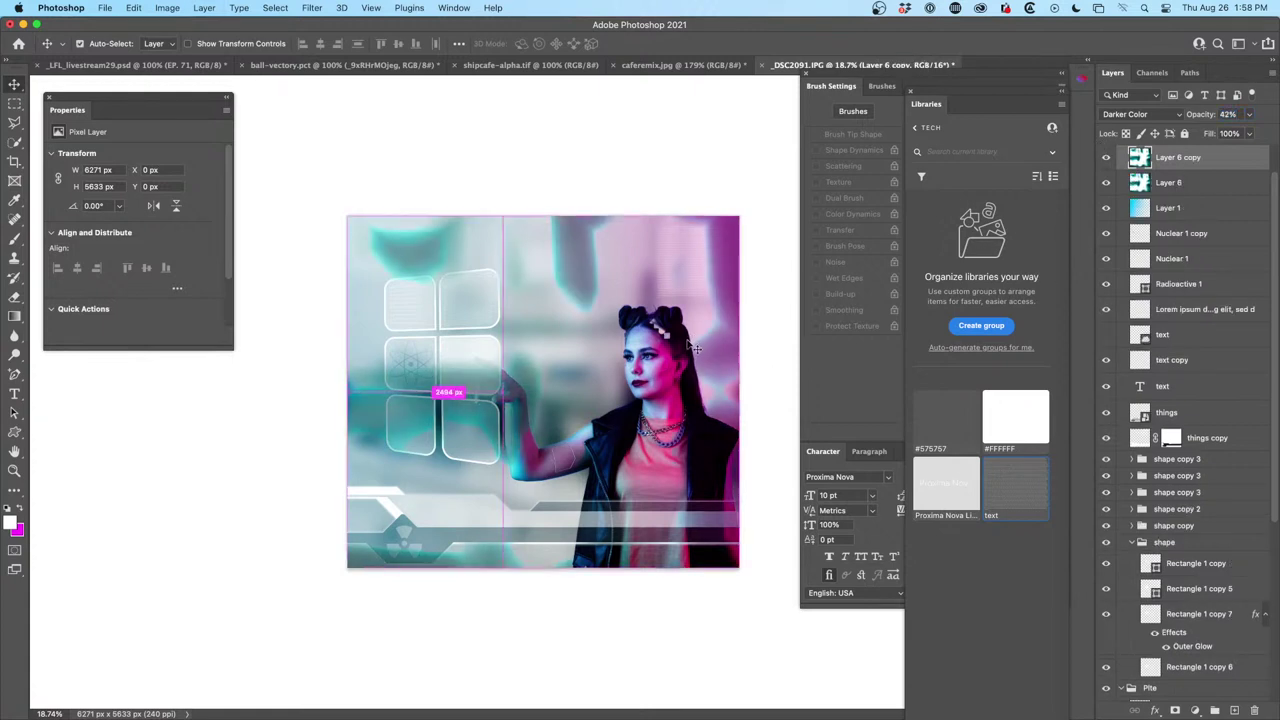
{"action": "key", "text": "super+t"}
{"action": "right_click", "coordinate": [548, 337]}
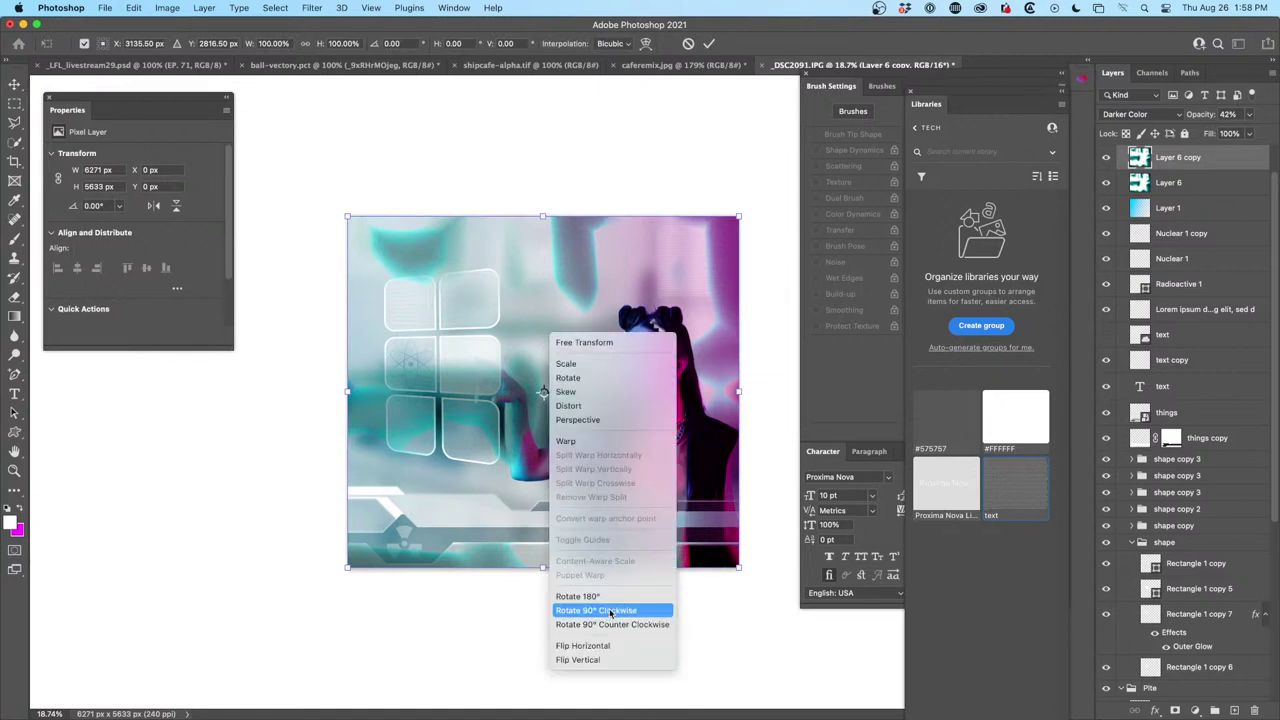
{"action": "left_click", "coordinate": [614, 646]}
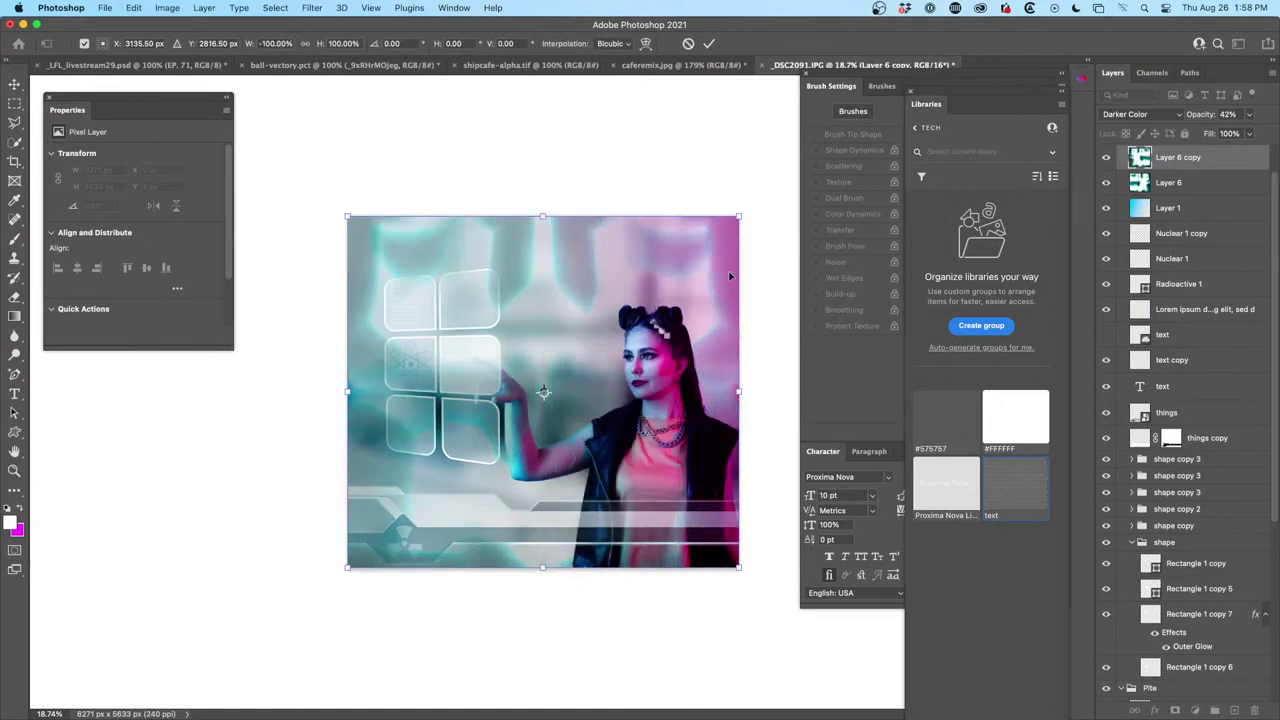
{"action": "key", "text": "Return"}
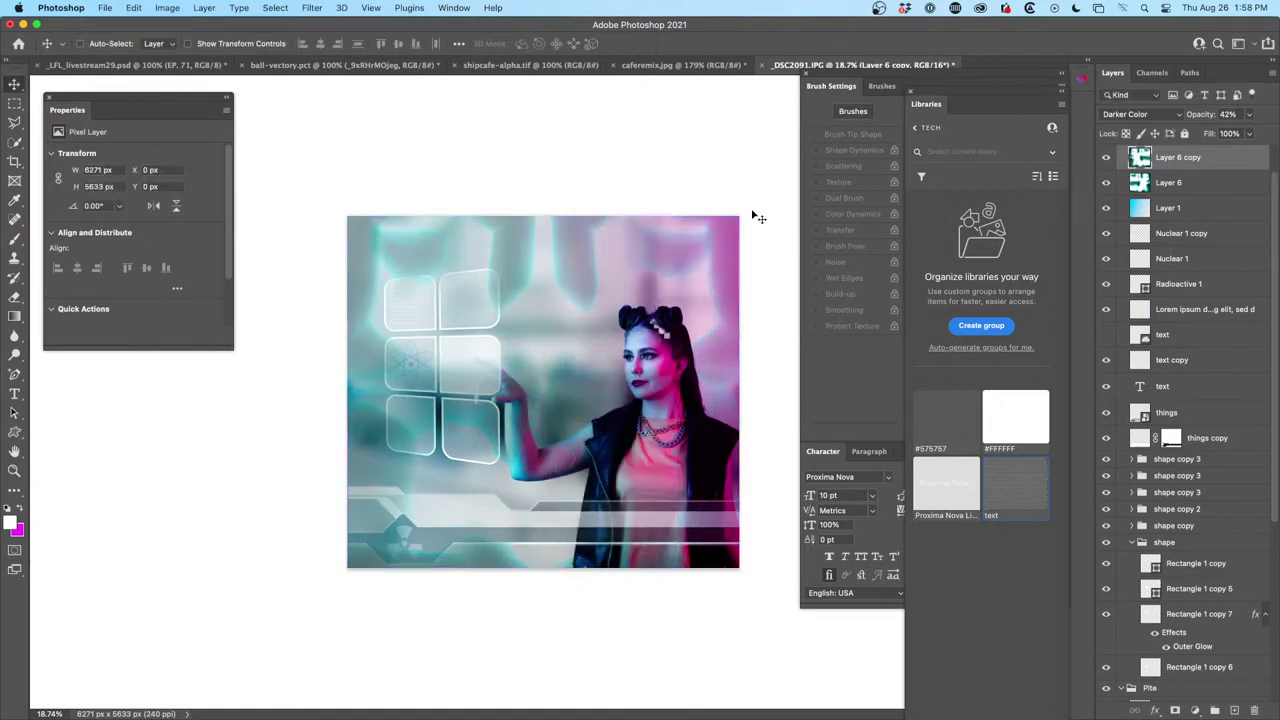
Set Layer 6 copy to the Lighter Color blending mode at 14% opacity
{"action": "left_click", "coordinate": [1145, 116]}
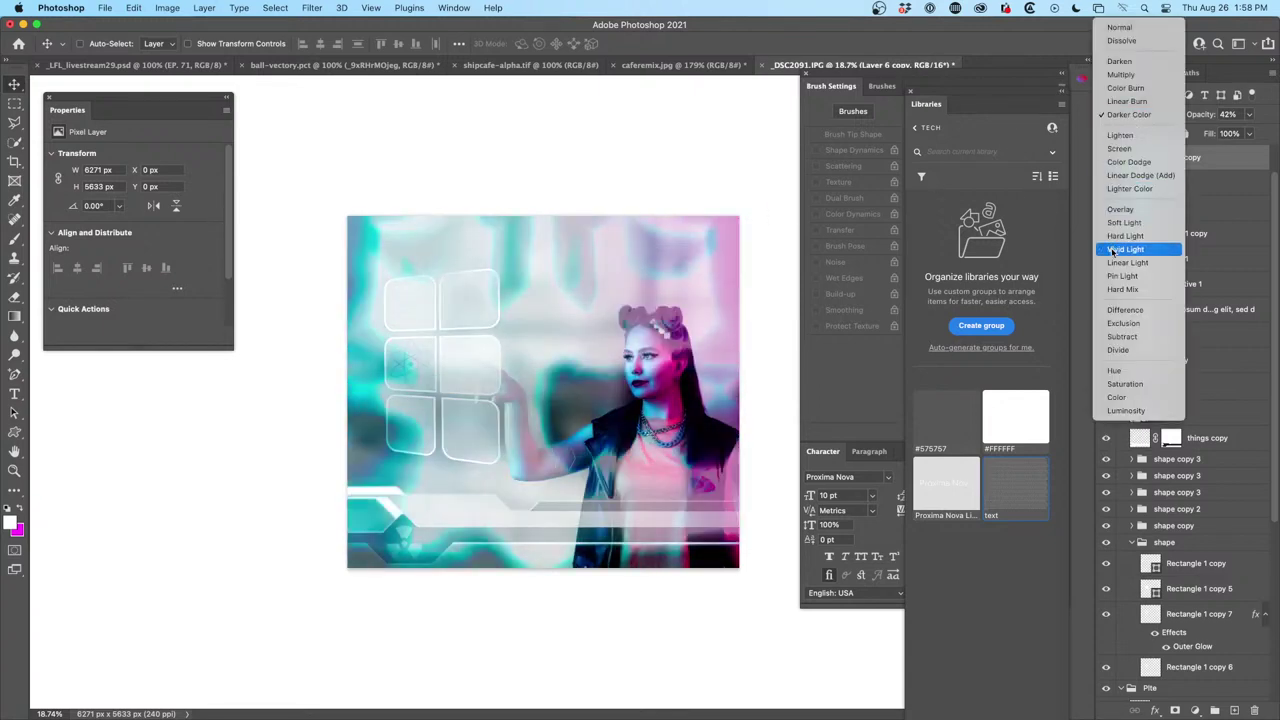
{"action": "left_click", "coordinate": [1135, 190]}
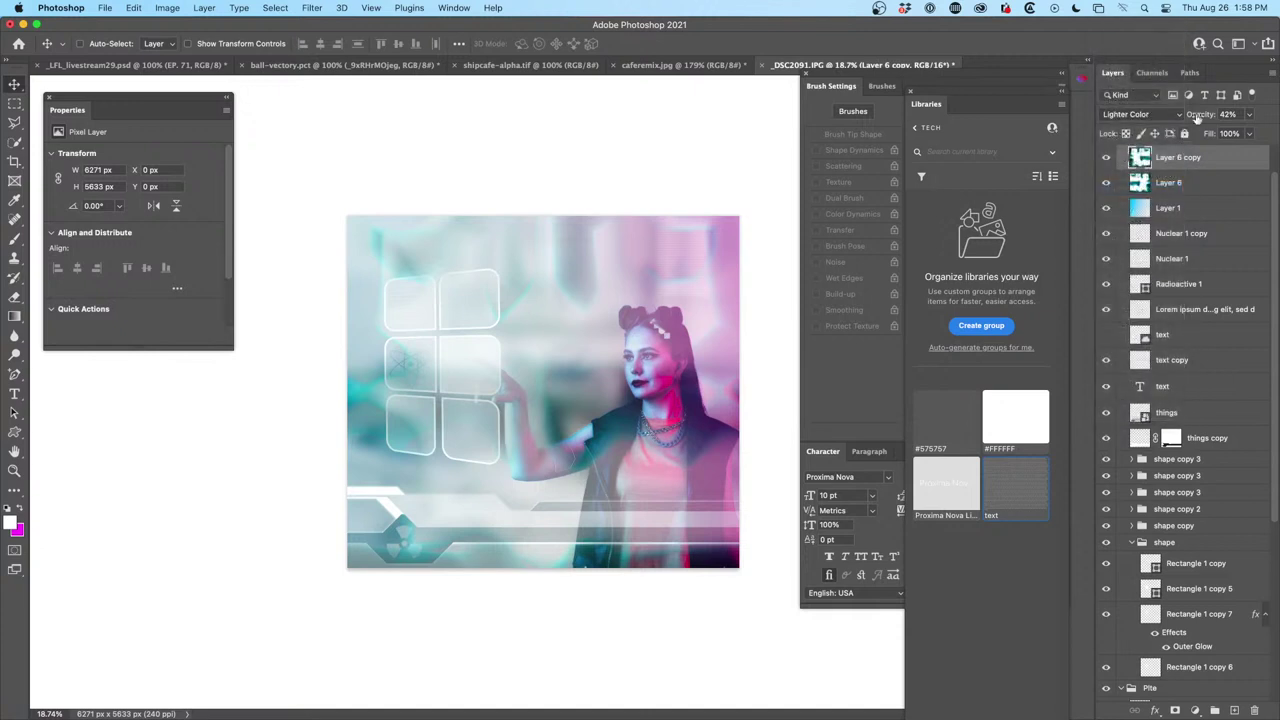
{"action": "left_click_drag", "start_coordinate": [1200, 114], "coordinate": [1062, 128]}
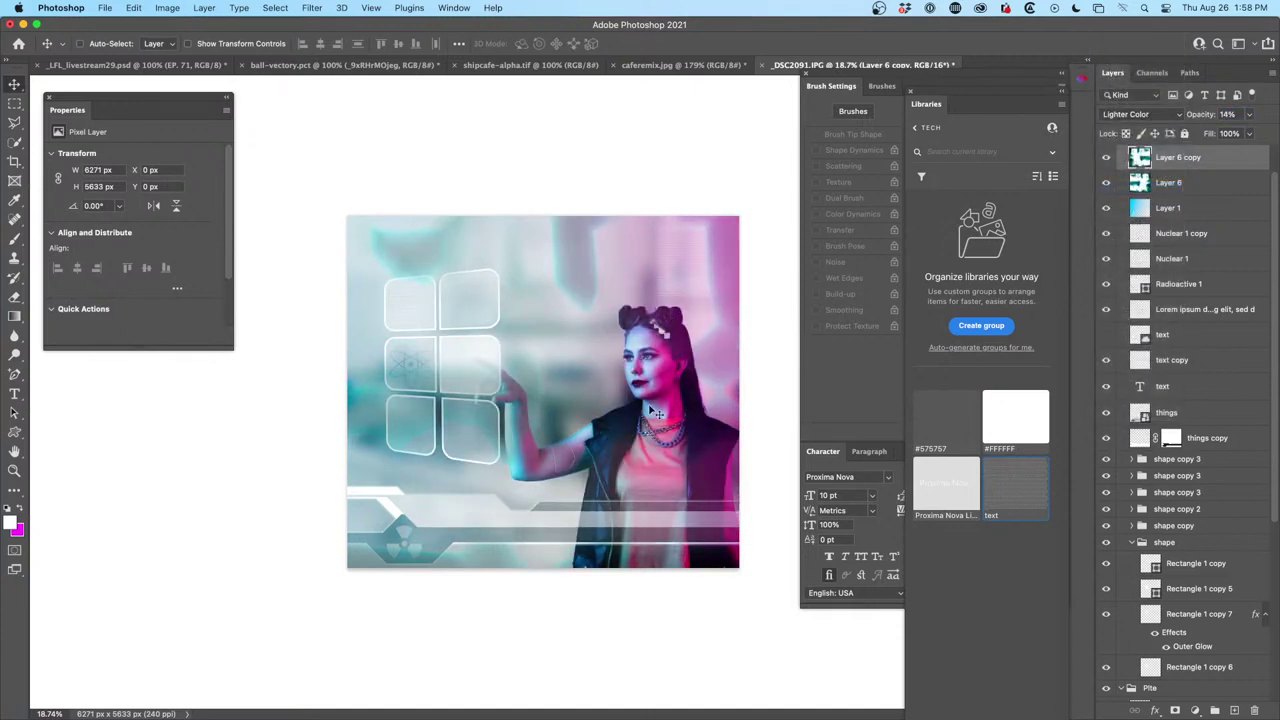
{"action": "scroll", "coordinate": [640, 383], "scroll_direction": "up", "scroll_amount": 3}
{"action": "scroll", "coordinate": [634, 381], "scroll_direction": "down", "scroll_amount": 2}
{"action": "scroll", "coordinate": [634, 381], "scroll_direction": "down", "scroll_amount": 1}
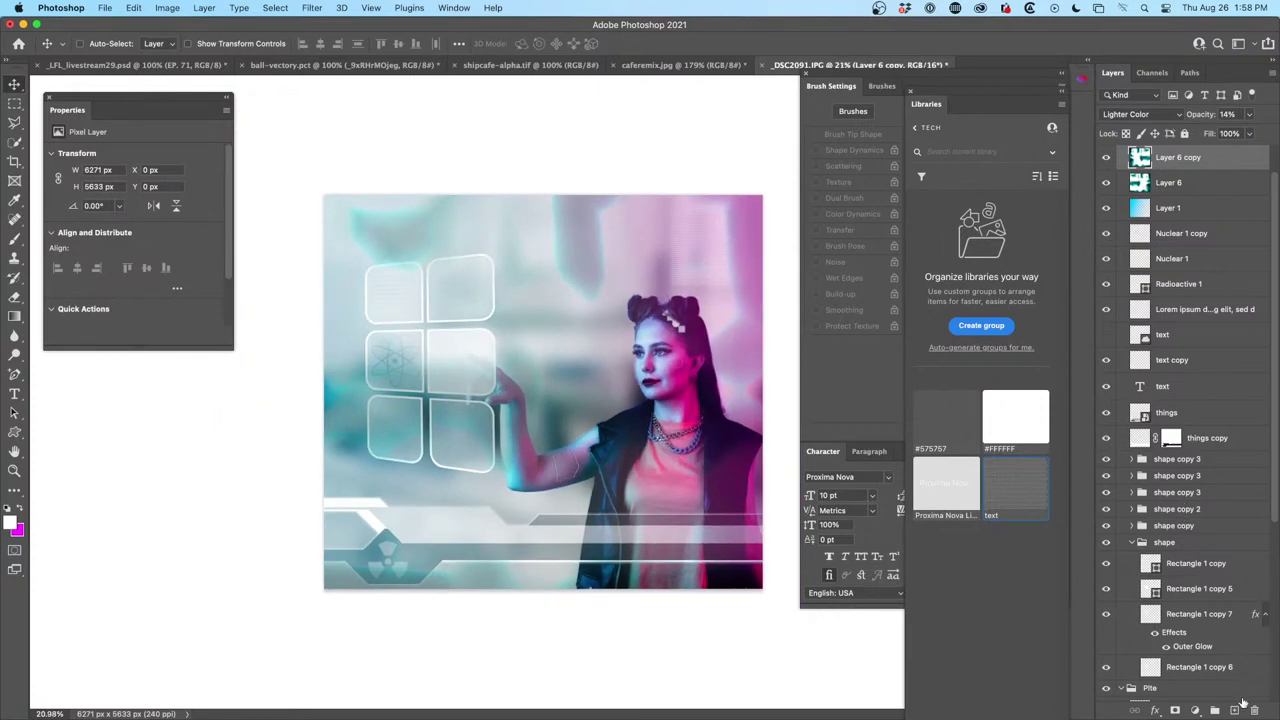
Add a new layer above Layer 6 copy and set the foreground color to black (000000)
{"action": "left_click", "coordinate": [1234, 710]}
{"action": "left_click", "coordinate": [12, 521]}
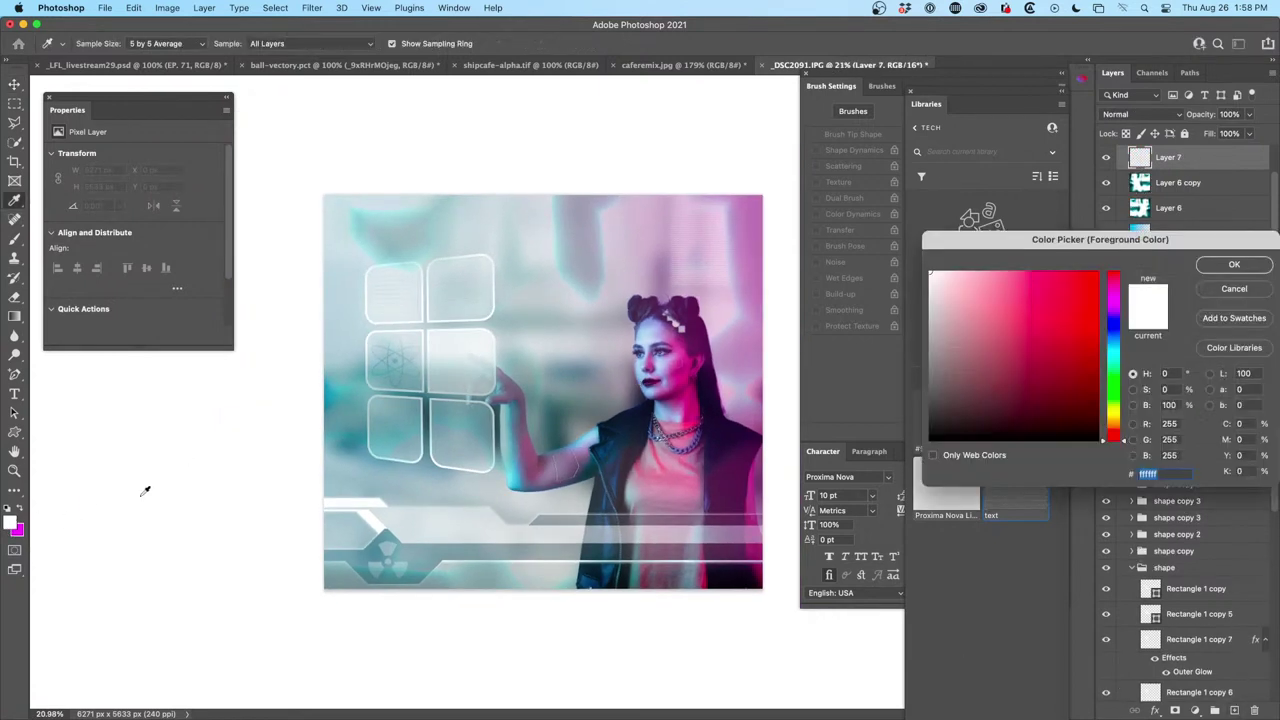
{"action": "left_click", "coordinate": [930, 440]}
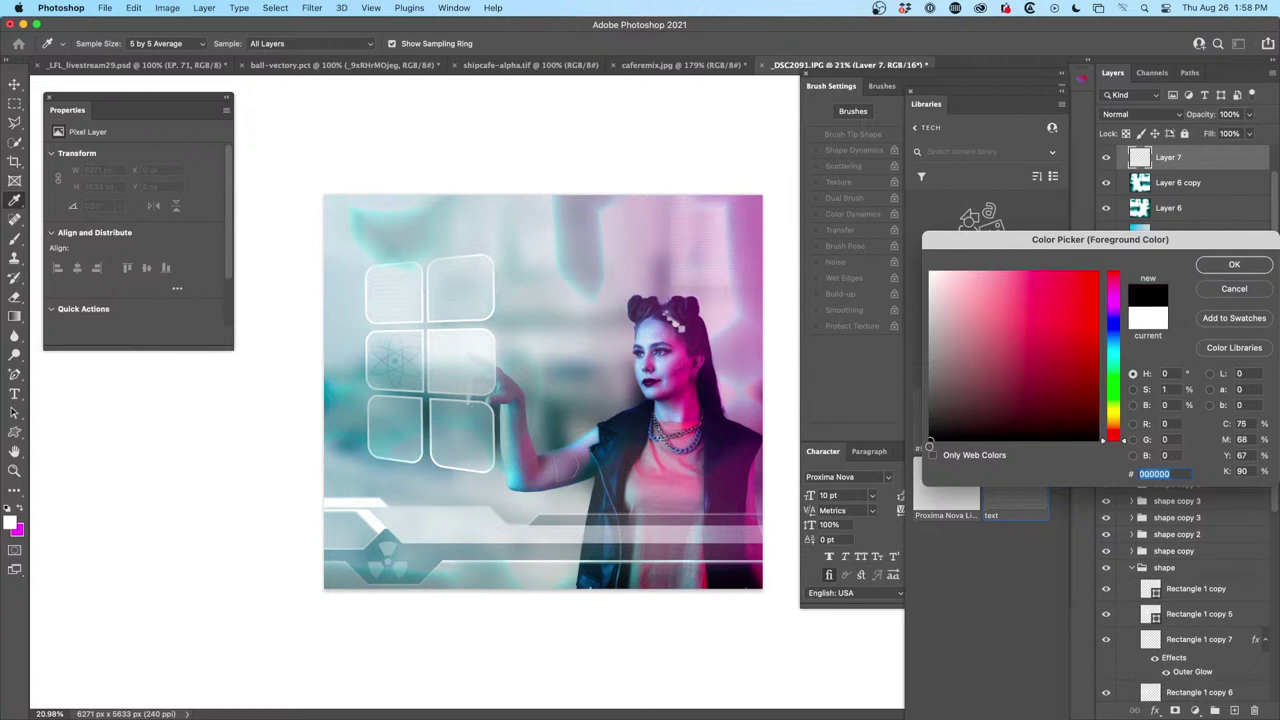
{"action": "left_click", "coordinate": [1230, 266]}
Draw a linear black-to-transparent gradient on Layer 7, running from above the image down to its lower edge
{"action": "left_click", "coordinate": [14, 317]}
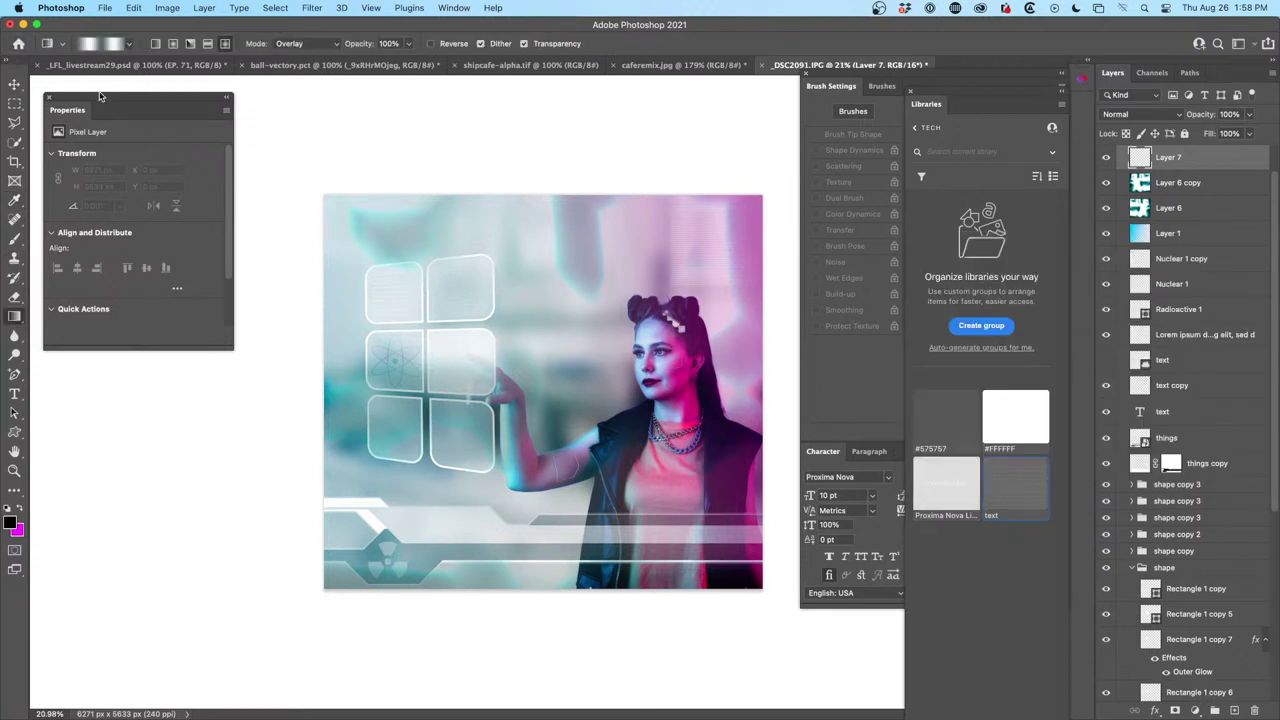
{"action": "left_click", "coordinate": [128, 43]}
{"action": "scroll", "coordinate": [86, 152], "scroll_direction": "up", "scroll_amount": 3}
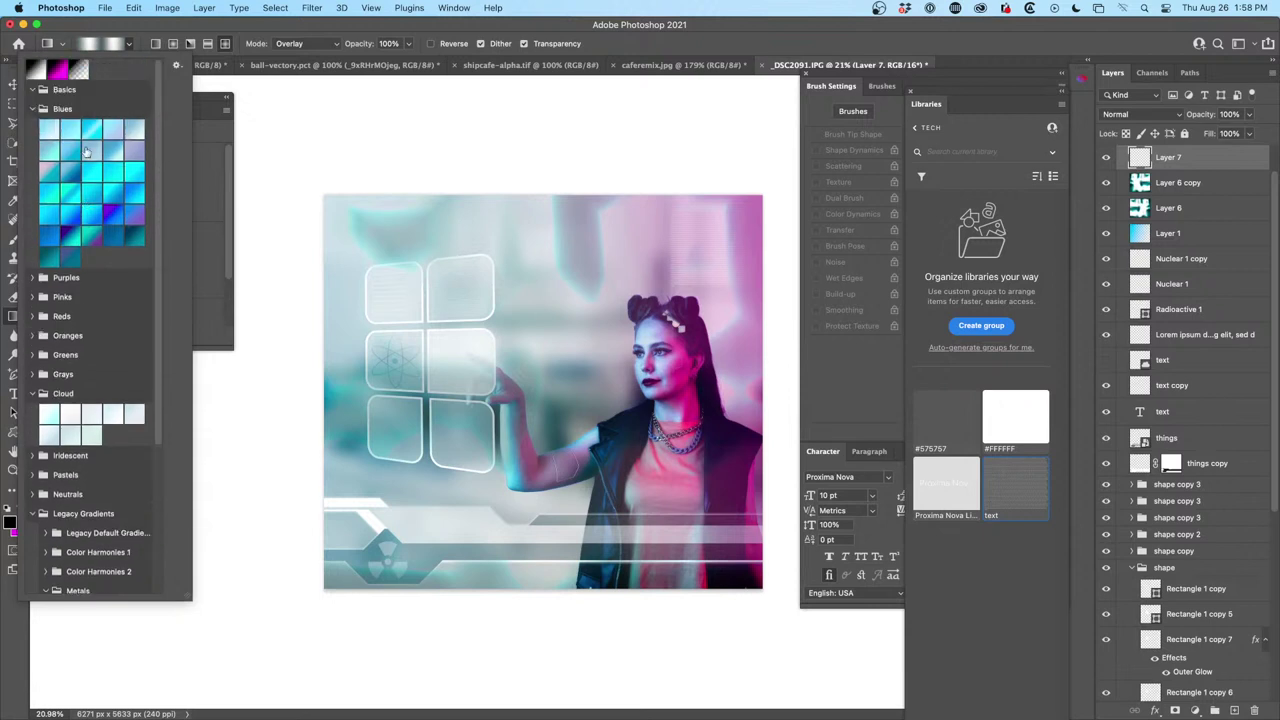
{"action": "left_click", "coordinate": [78, 68]}
{"action": "left_click_drag", "start_coordinate": [578, 141], "coordinate": [575, 380]}
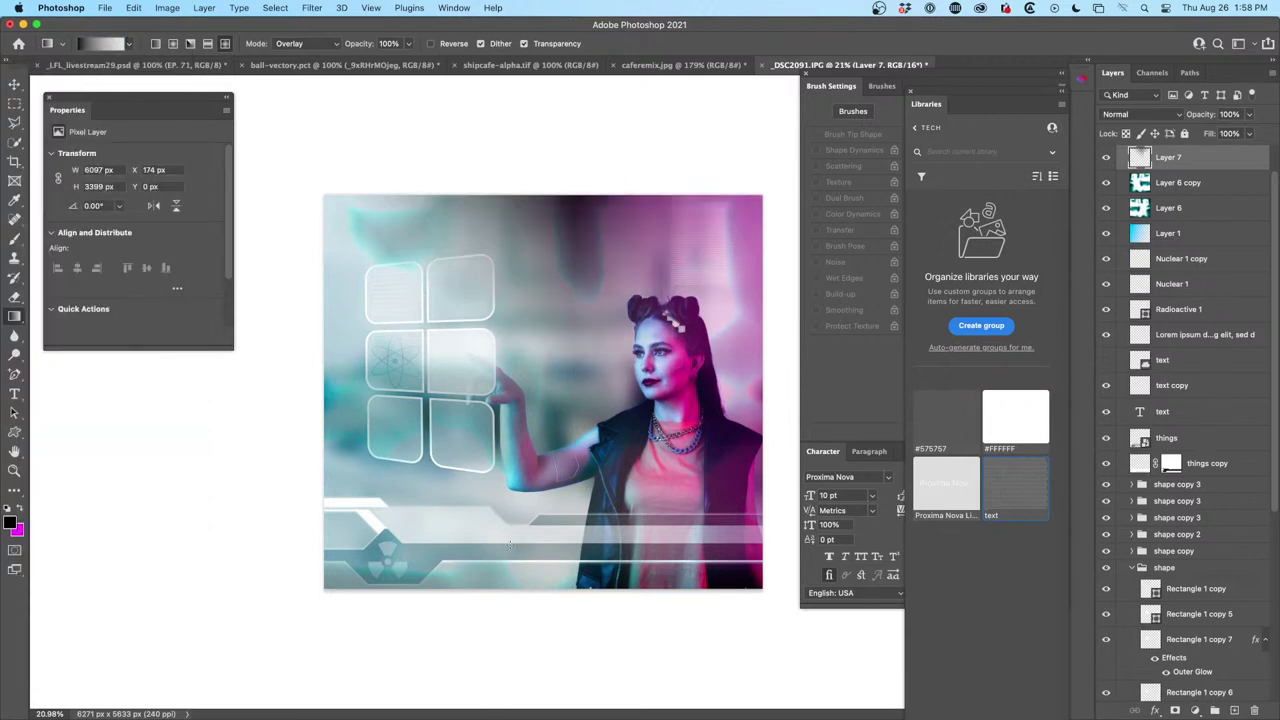
{"action": "key", "text": "super+z"}
{"action": "left_click", "coordinate": [158, 44]}
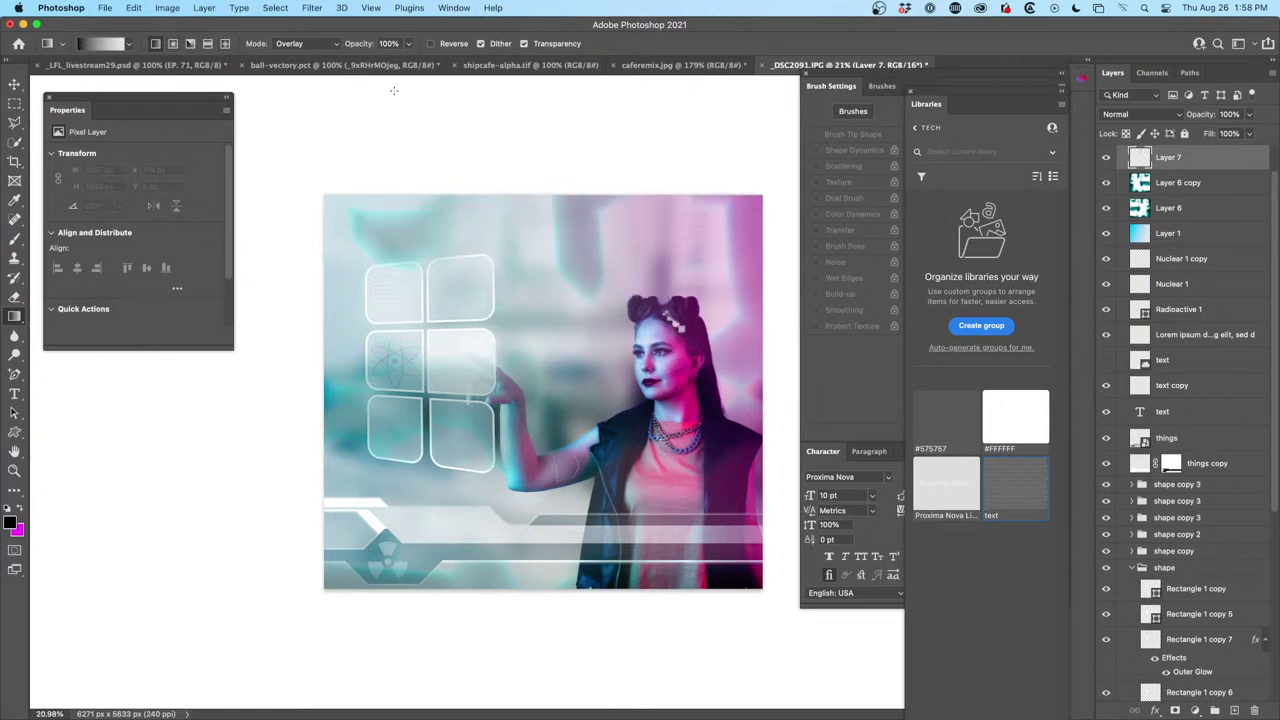
{"action": "mouse_move", "coordinate": [523, 166]}
{"action": "left_mouse_down"}
{"action": "mouse_move", "coordinate": [524, 364]}
{"action": "mouse_move", "coordinate": [451, 590]}
{"action": "left_mouse_up"}
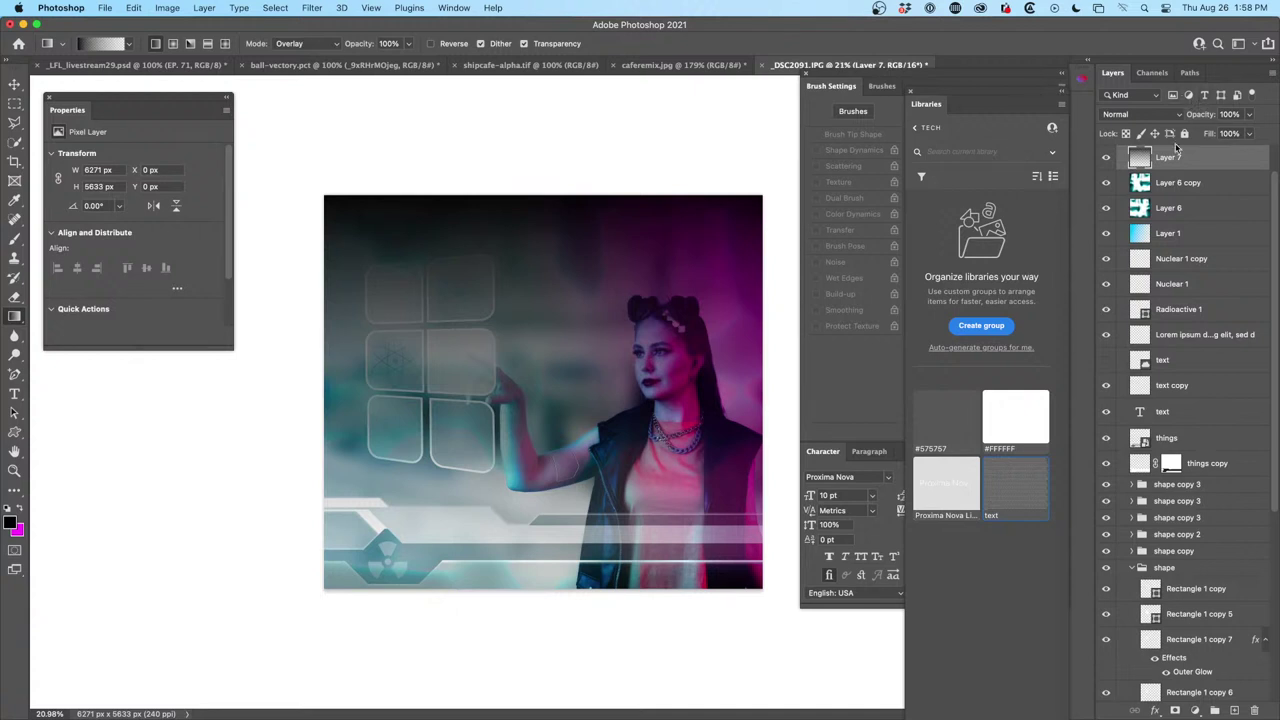
Colorize Layer 7 with Hue/Saturation at hue 198, saturation 100 and lightness +22
{"action": "key", "text": "super+u"}
{"action": "left_click", "coordinate": [1004, 260]}
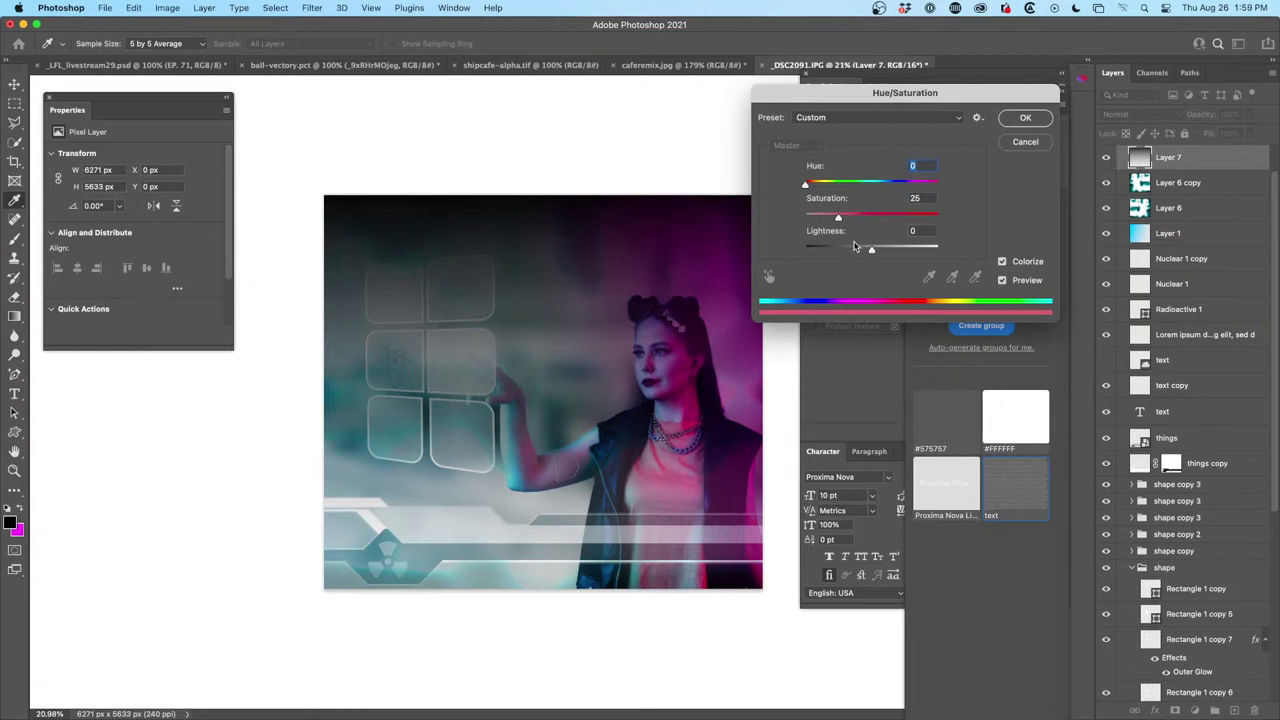
{"action": "left_click_drag", "start_coordinate": [871, 253], "coordinate": [886, 251]}
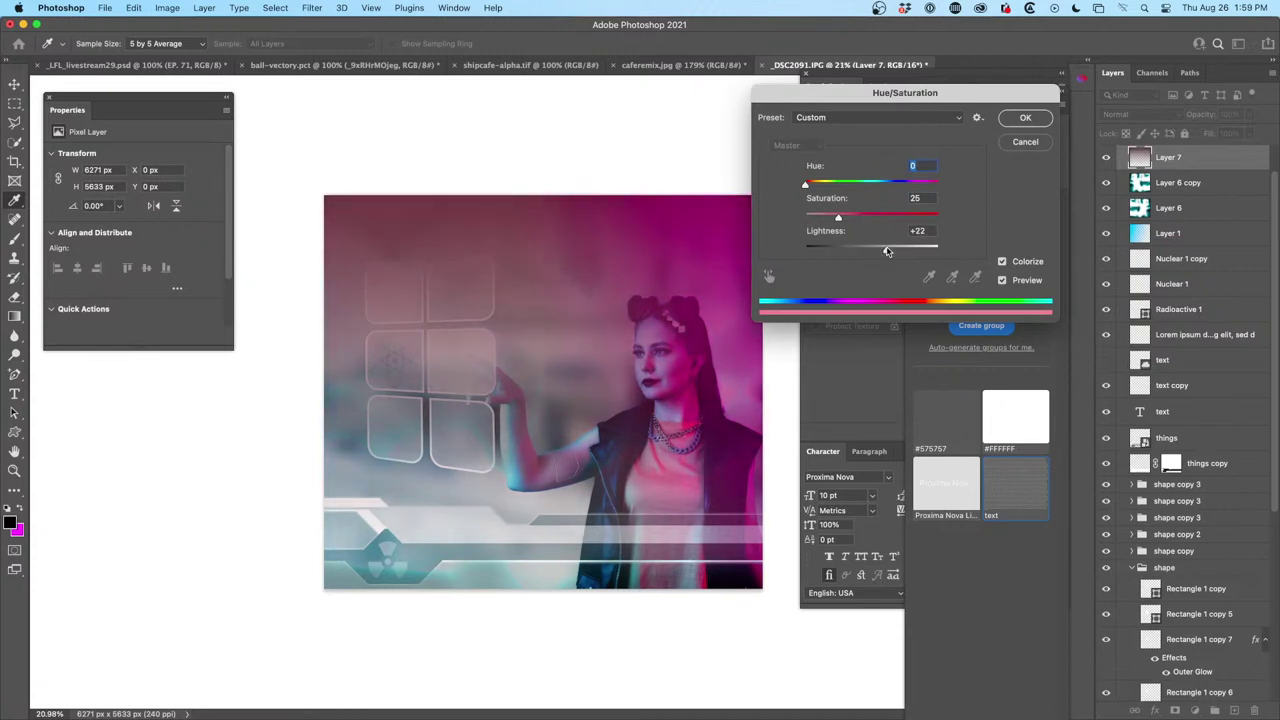
{"action": "left_click_drag", "start_coordinate": [802, 186], "coordinate": [880, 198]}
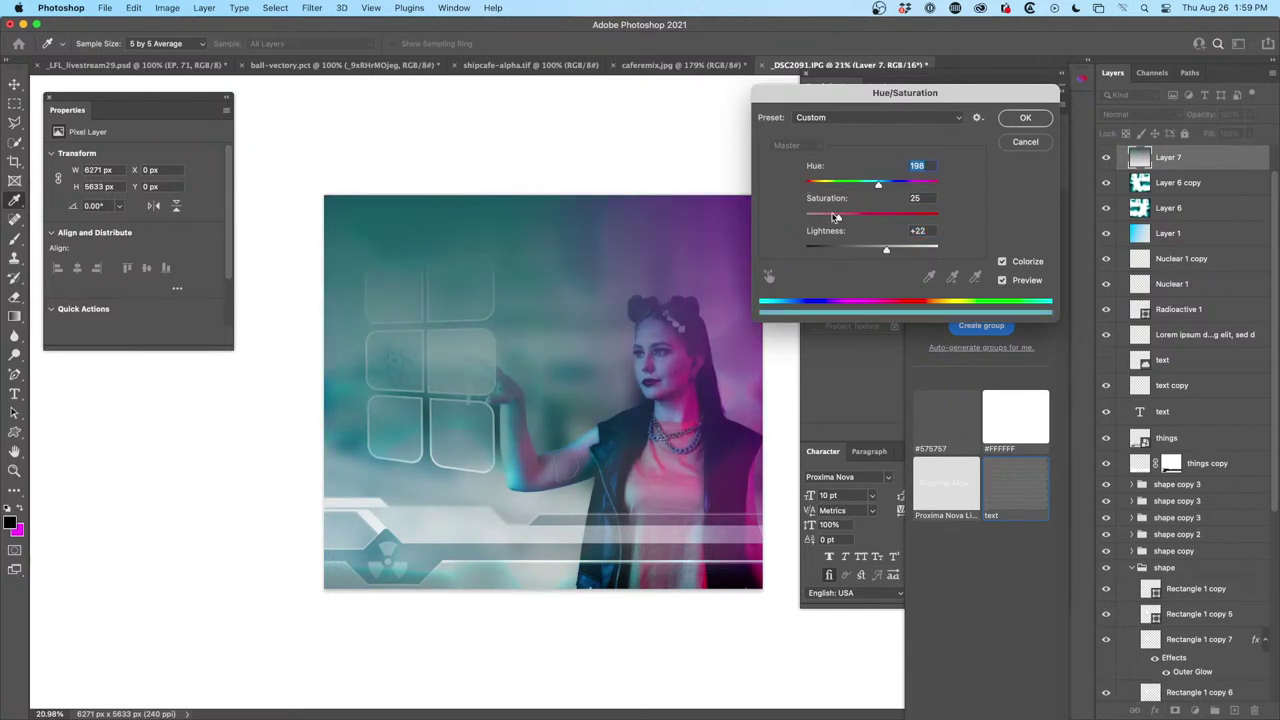
{"action": "left_click_drag", "start_coordinate": [835, 217], "coordinate": [1003, 222]}
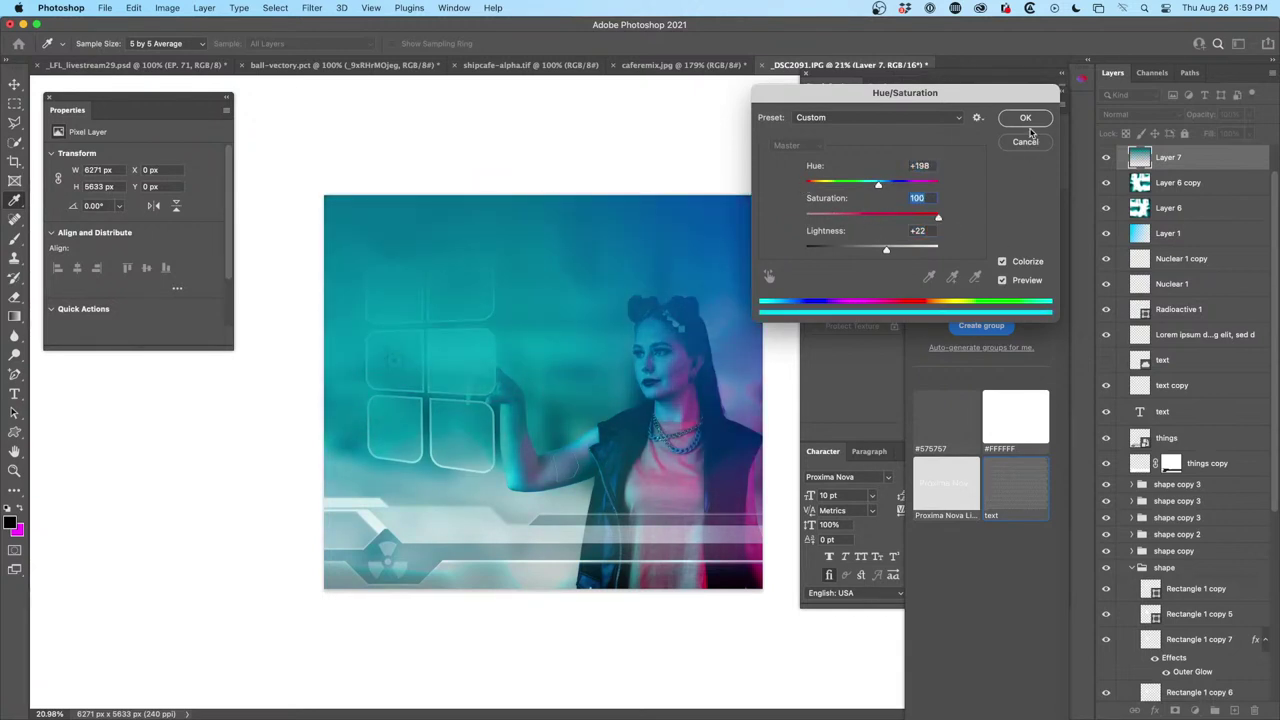
{"action": "left_click", "coordinate": [1024, 119]}
Set Layer 7 to the Subtract blending mode at 62% opacity
{"action": "left_click", "coordinate": [1140, 116]}
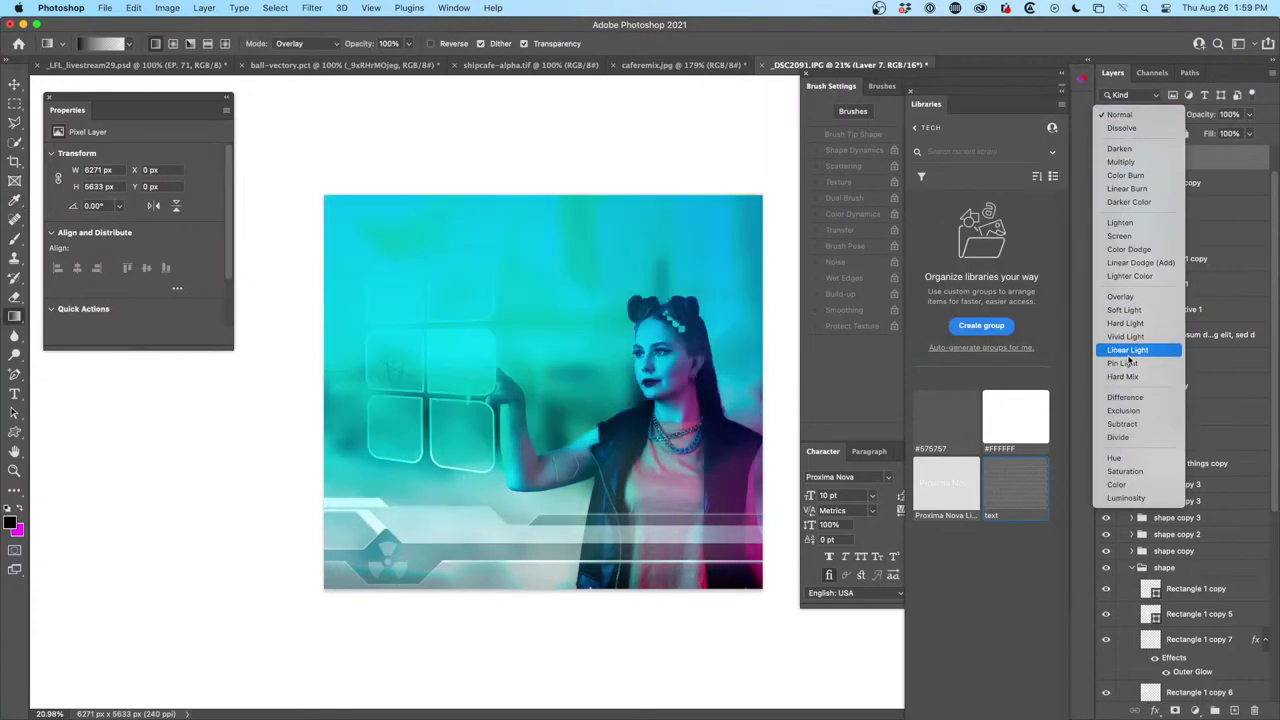
{"action": "left_click", "coordinate": [1133, 426]}
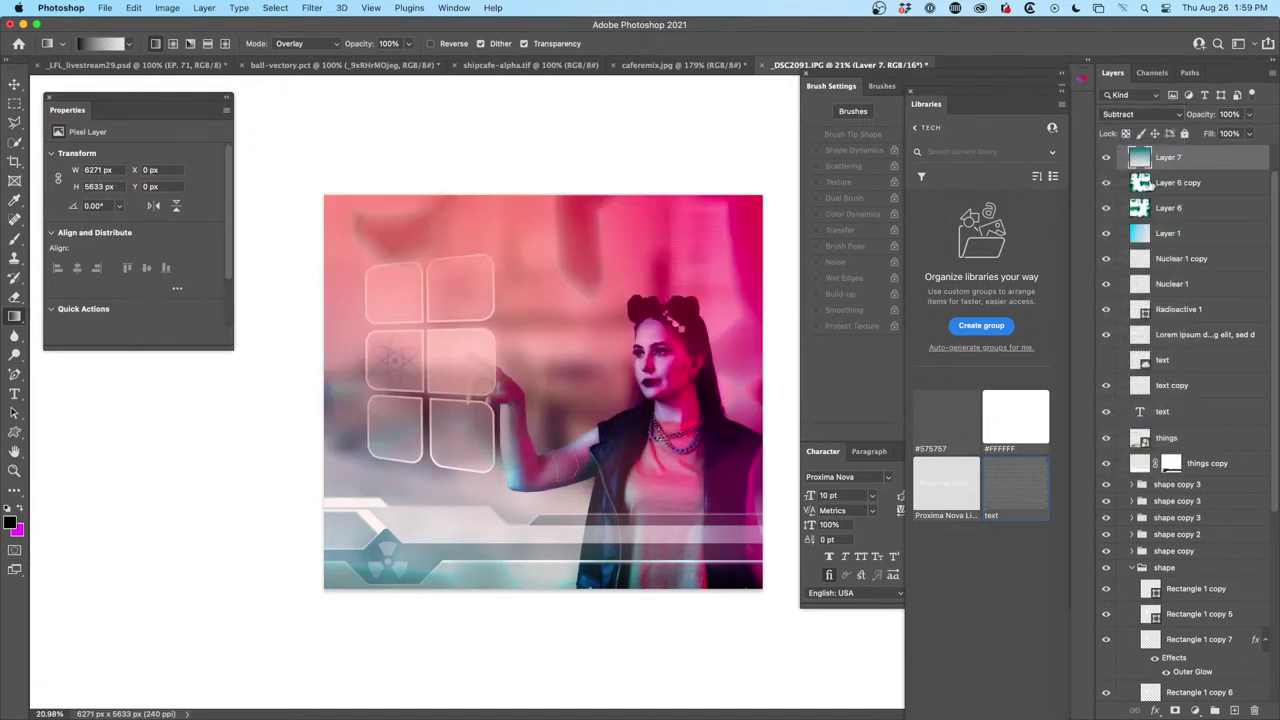
{"action": "left_click_drag", "start_coordinate": [1199, 117], "coordinate": [1146, 120]}
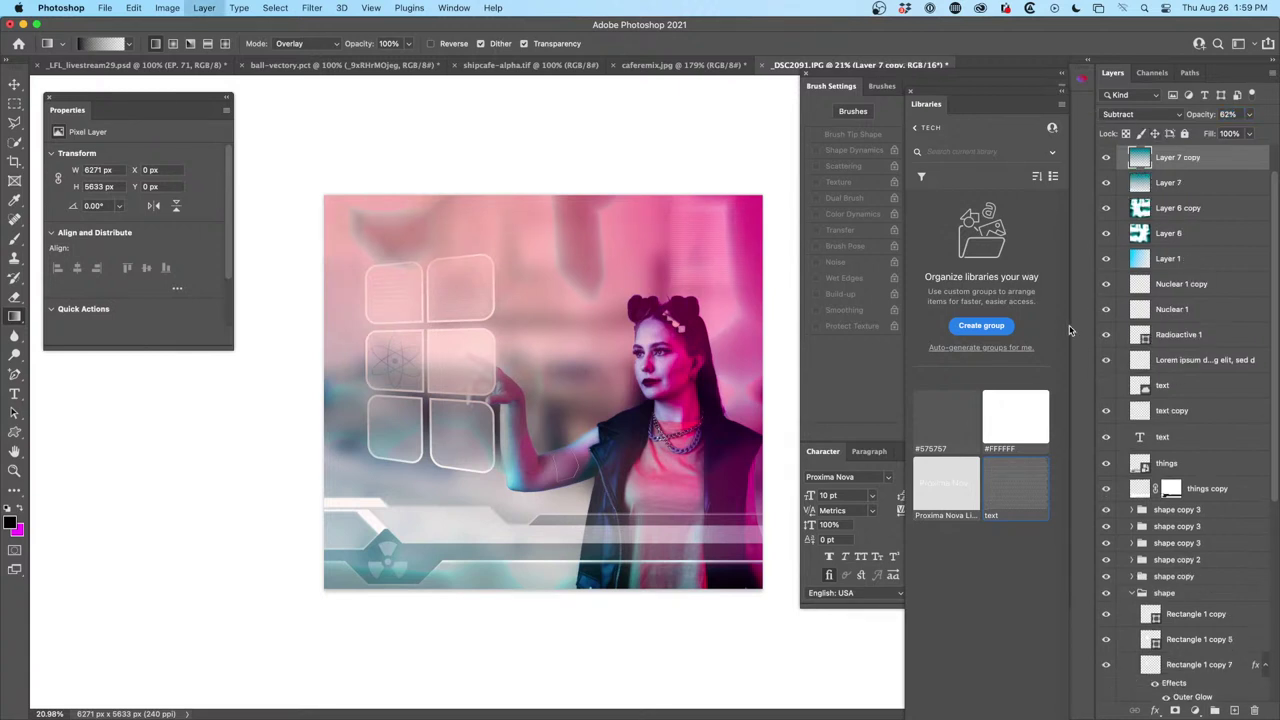
Duplicate Layer 7 and rotate the copy 180°
{"action": "key", "text": "super+j"}
{"action": "key", "text": "super+t"}
{"action": "right_click", "coordinate": [615, 280]}
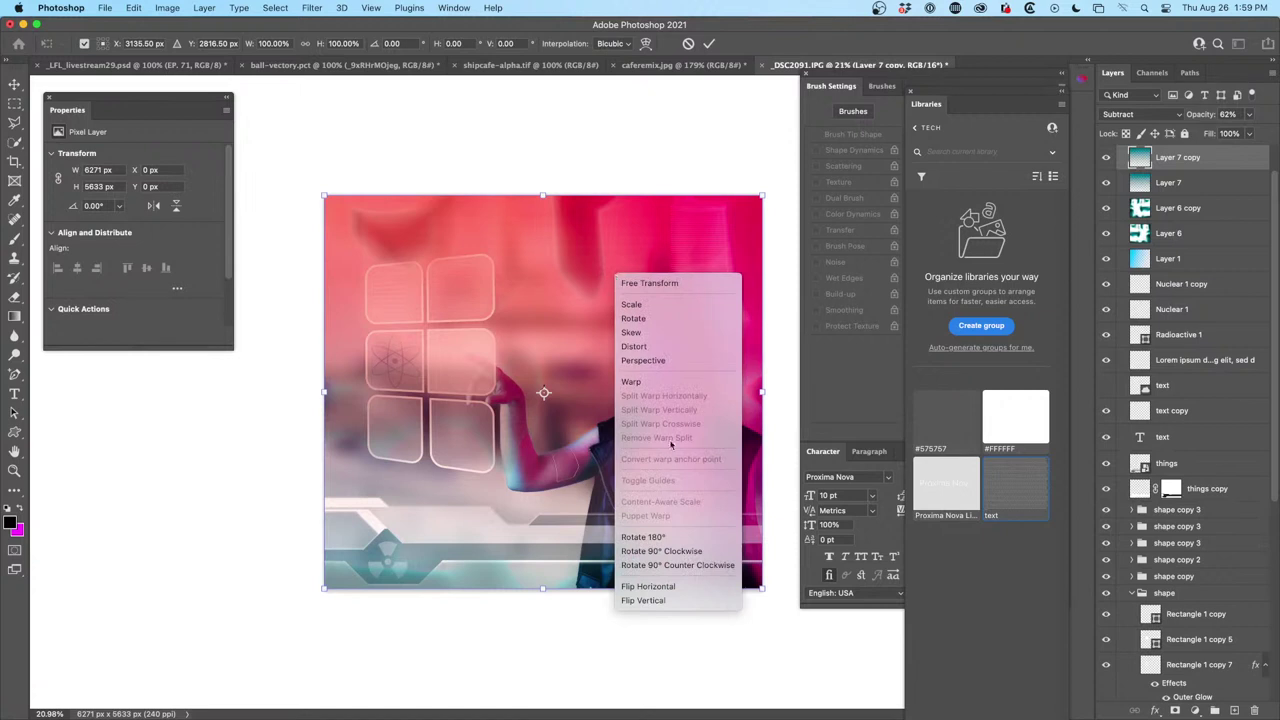
{"action": "left_click", "coordinate": [681, 536]}
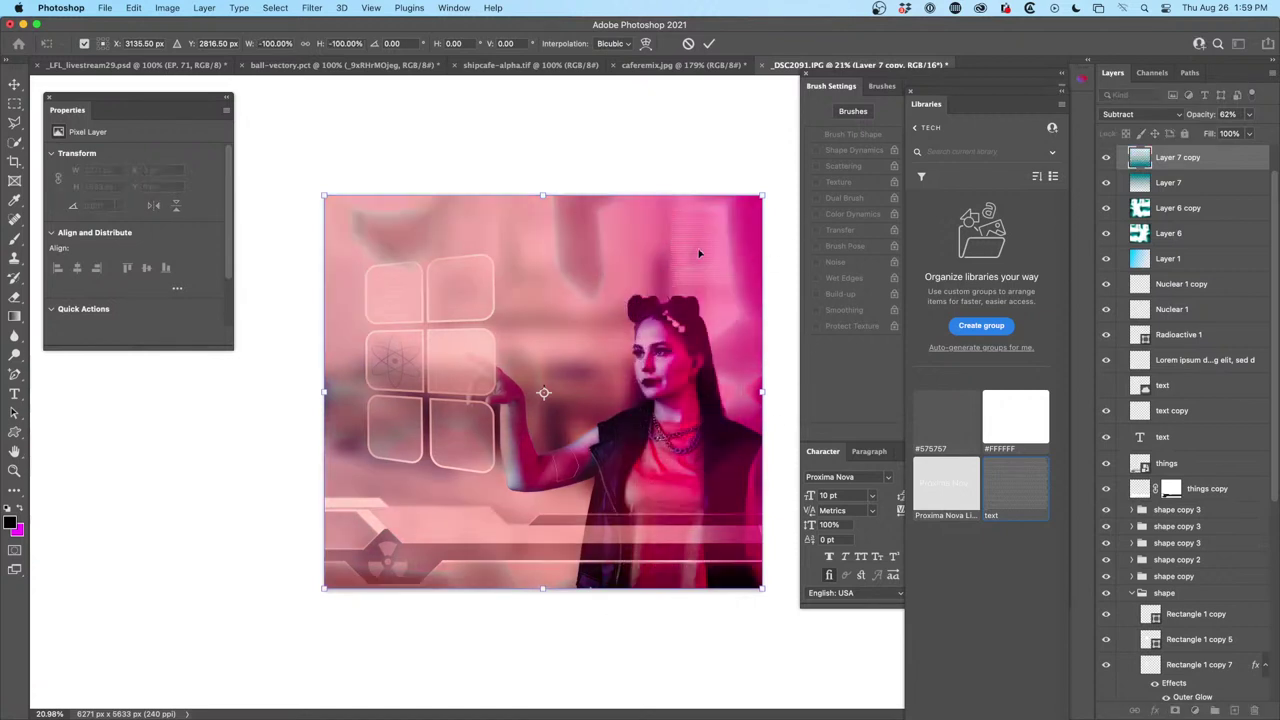
{"action": "left_click", "coordinate": [1163, 118]}
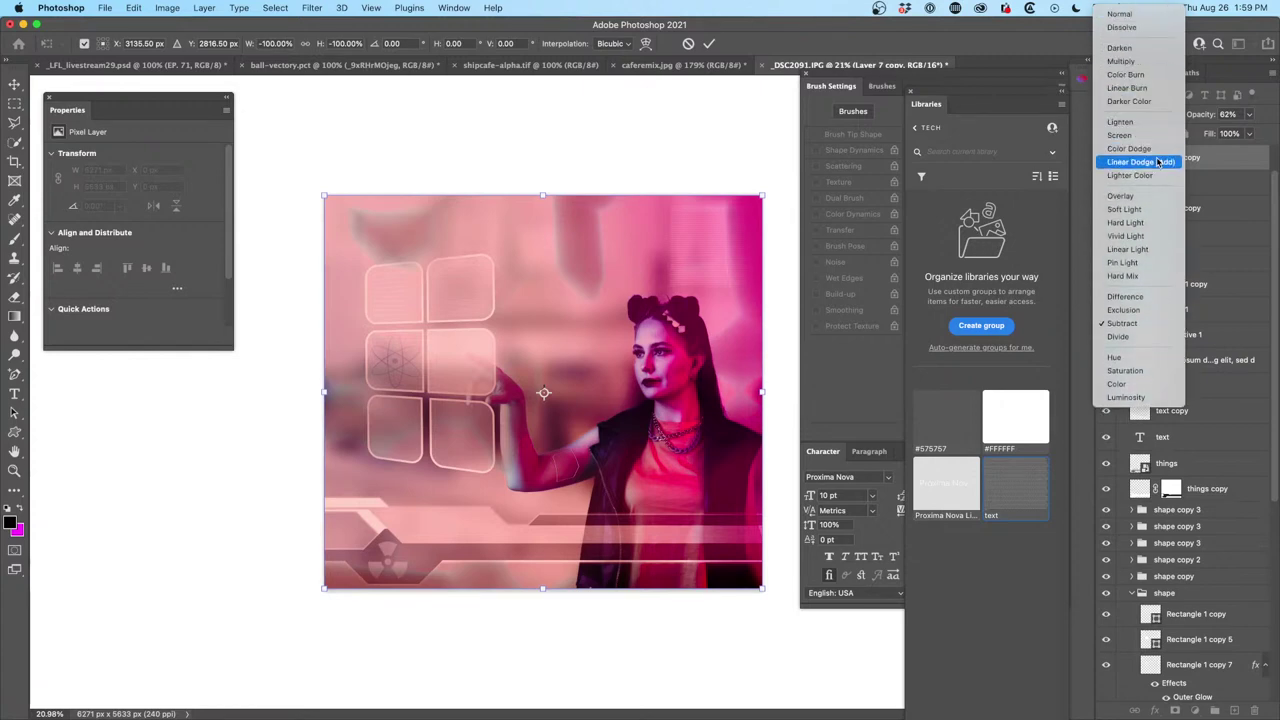
{"action": "left_click", "coordinate": [1214, 166]}
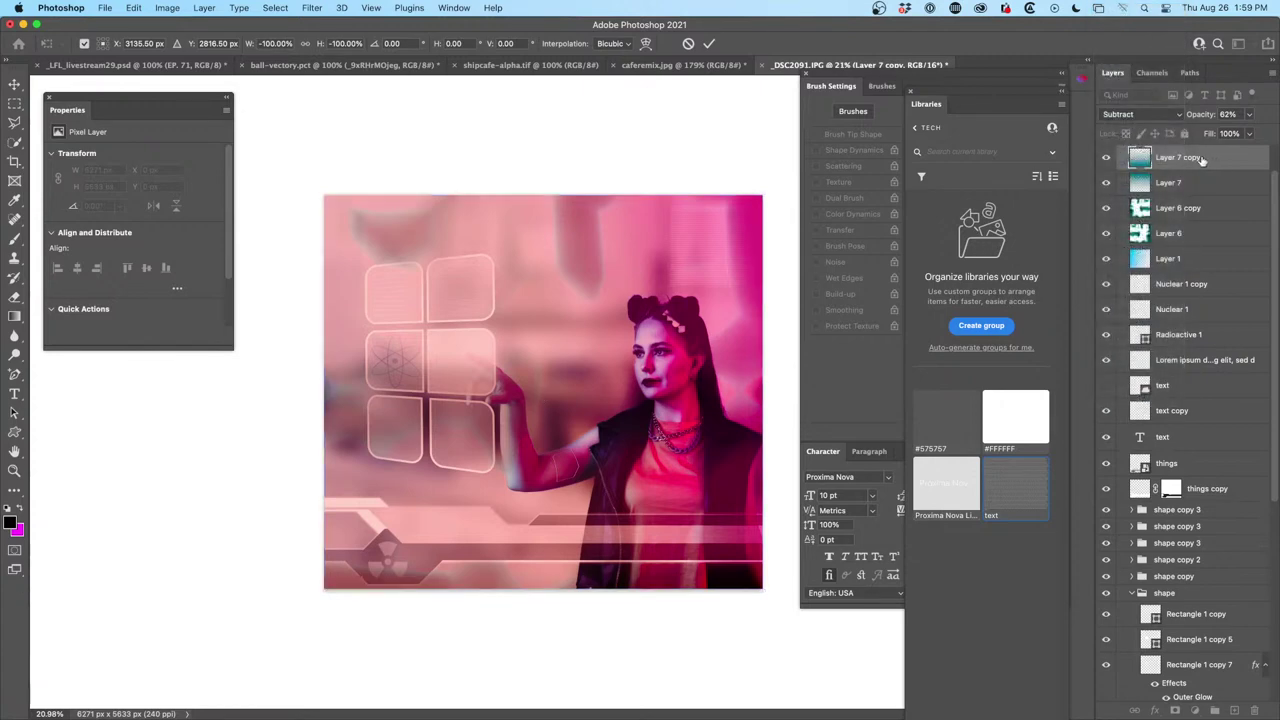
{"action": "key", "text": "Return"}
Set Layer 7 copy to the Multiply blending mode at 22% opacity
{"action": "key", "text": "g"}
{"action": "left_click", "coordinate": [1140, 114]}
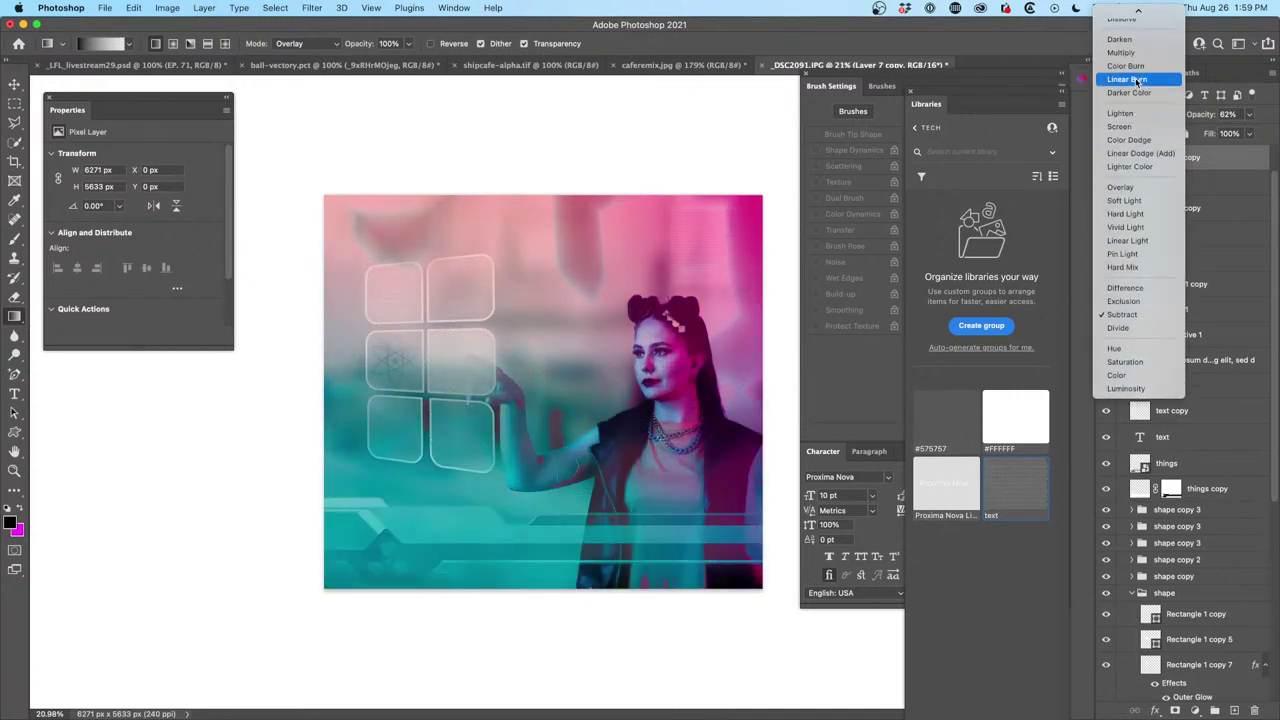
{"action": "left_click", "coordinate": [1121, 52]}
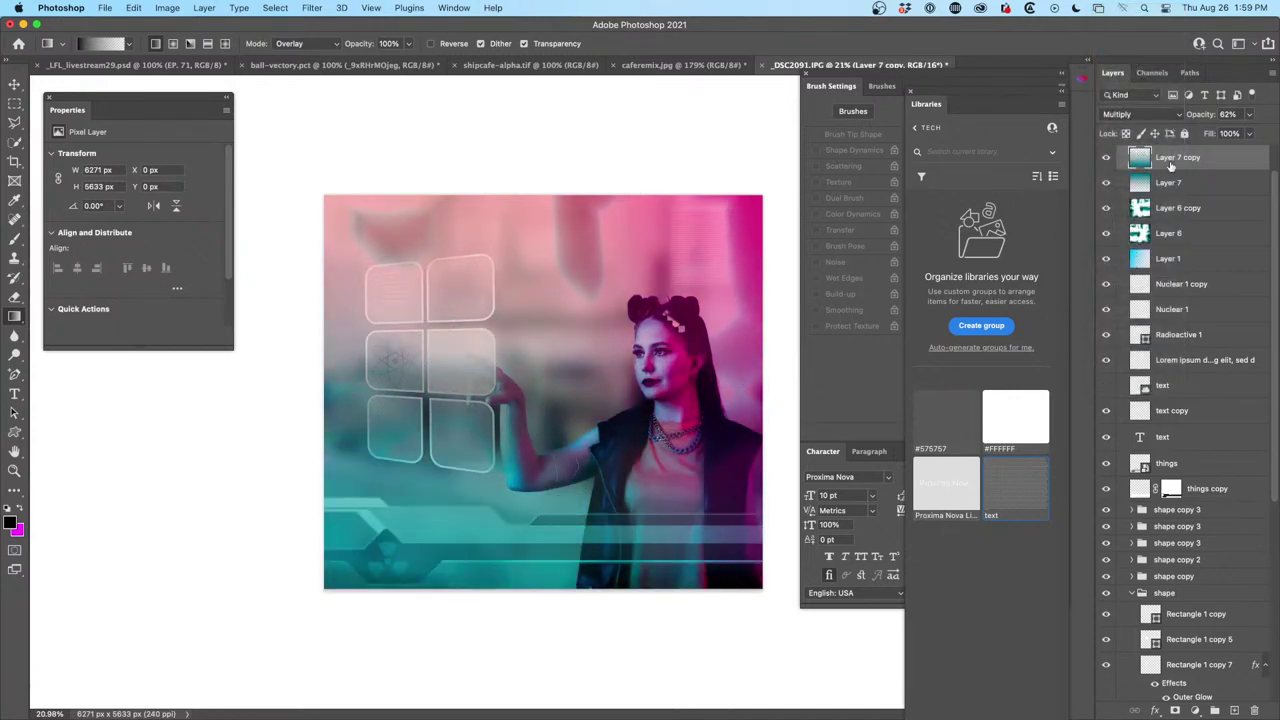
{"action": "left_click_drag", "start_coordinate": [1205, 118], "coordinate": [1136, 126]}
Select everything from the screen group down to Layer 0 and stamp the visible composite onto a new layer above the screen group
{"action": "scroll", "coordinate": [1207, 178], "scroll_direction": "down", "scroll_amount": 10}
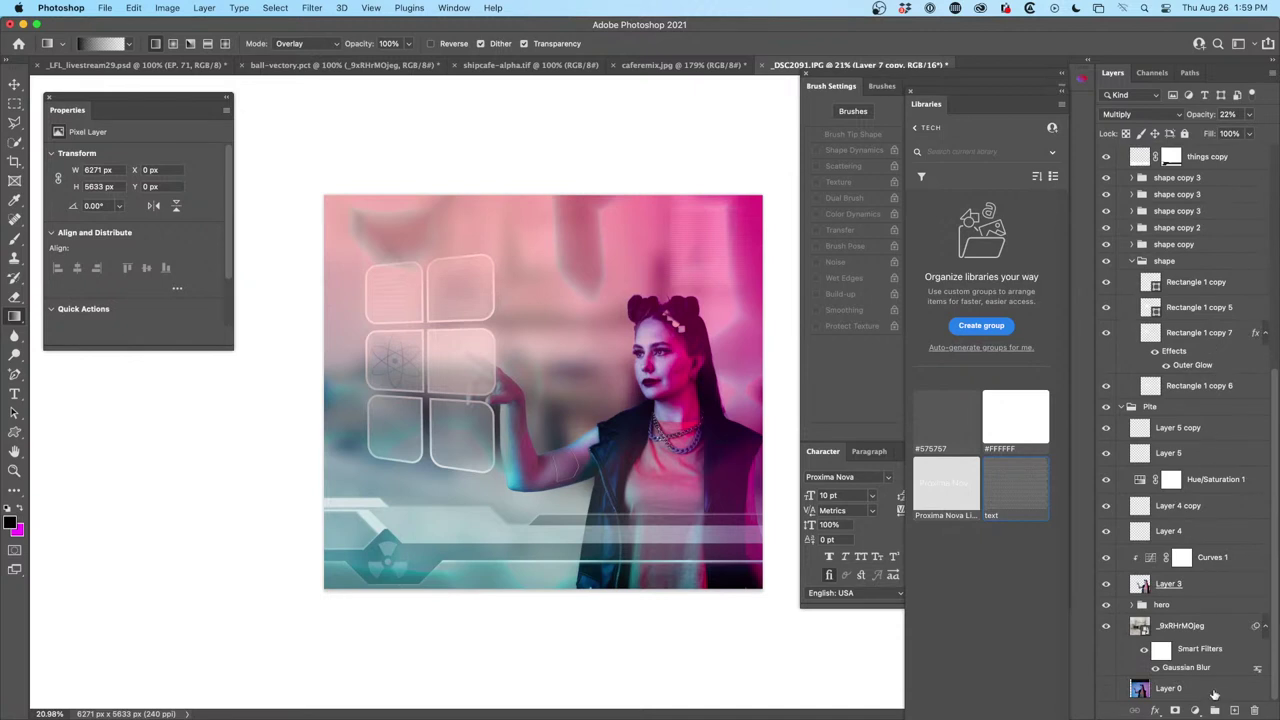
{"action": "scroll", "coordinate": [1217, 297], "scroll_direction": "up", "scroll_amount": 10}
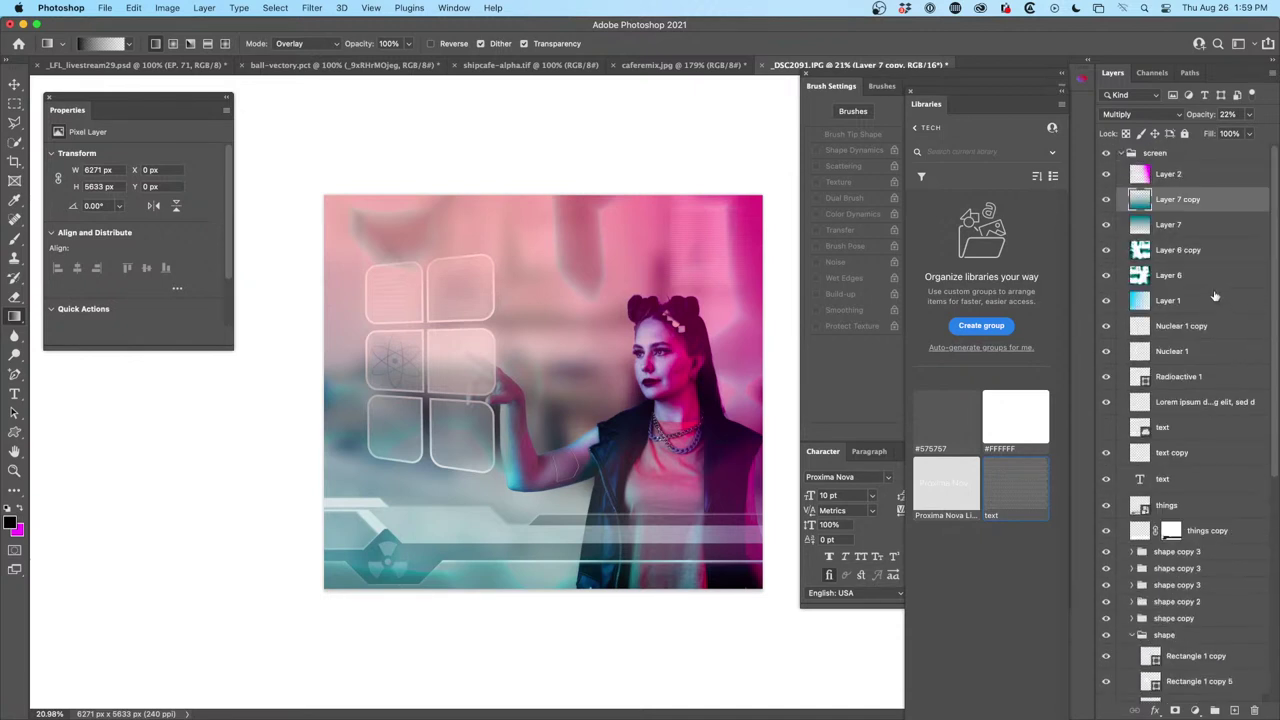
{"action": "left_click", "coordinate": [1192, 158]}
{"action": "scroll", "coordinate": [1205, 270], "scroll_direction": "down", "scroll_amount": 11}
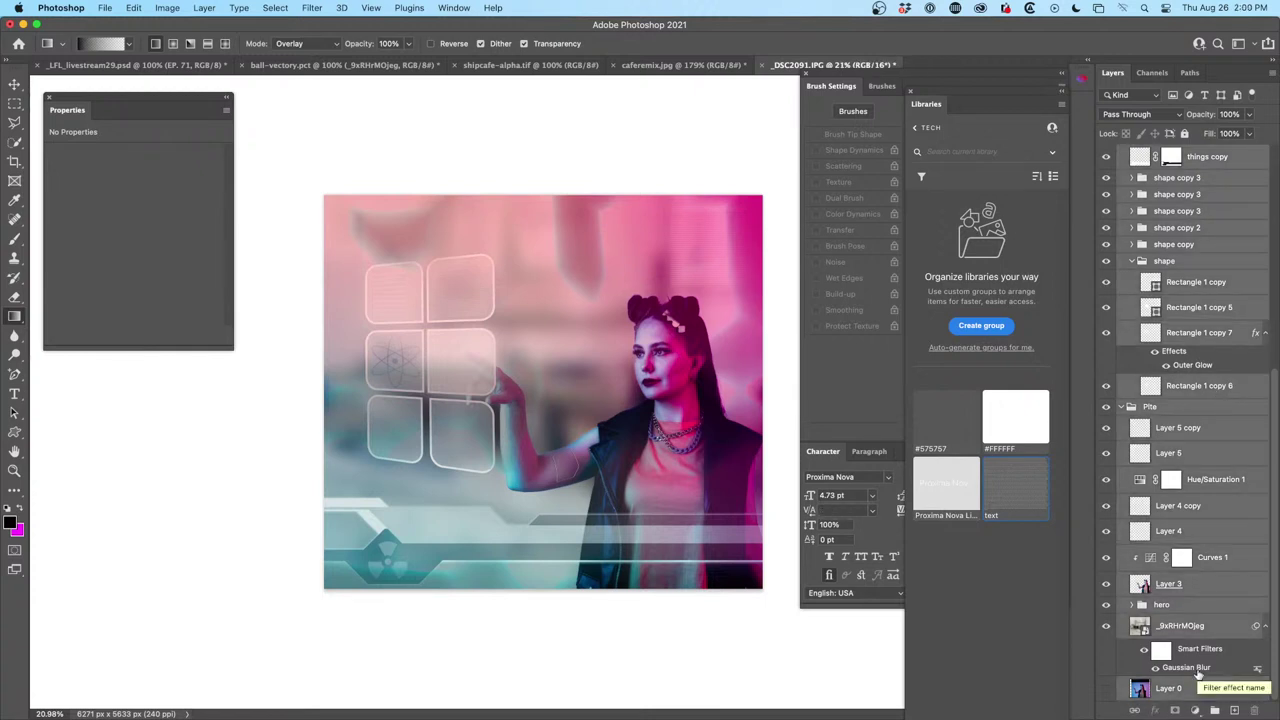
{"action": "key", "text": "alt+shift+super+e"}
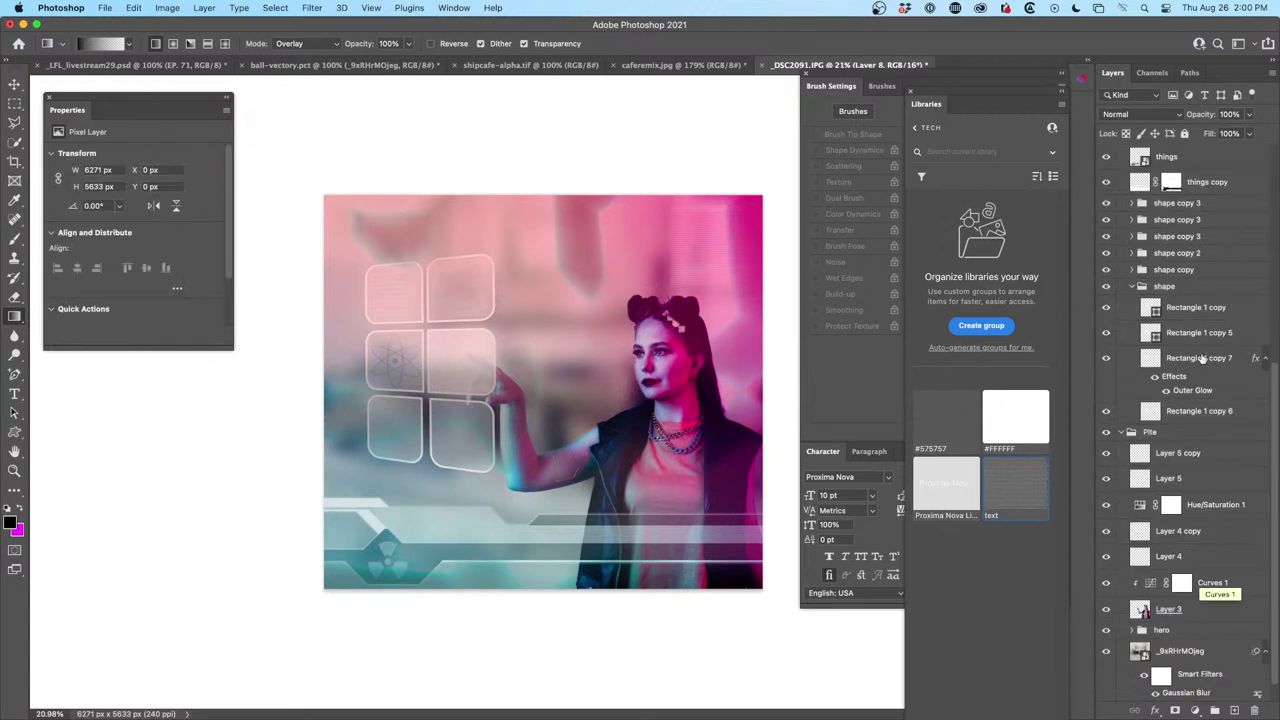
{"action": "scroll", "coordinate": [1170, 203], "scroll_direction": "up", "scroll_amount": 11}
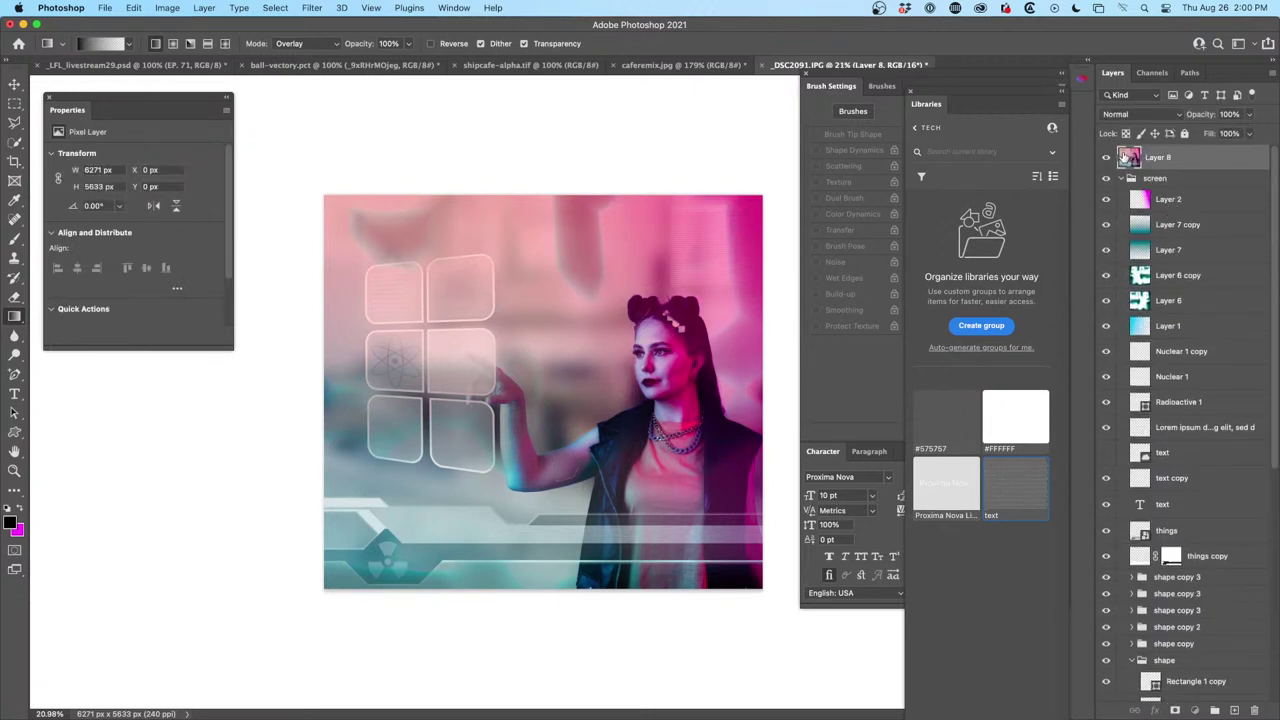
Open Layer 8 in the Camera Raw Filter and set exposure +0.30, contrast +43, highlights -68, shadows +62, whites +16 and blacks +58
{"action": "left_click", "coordinate": [311, 7]}
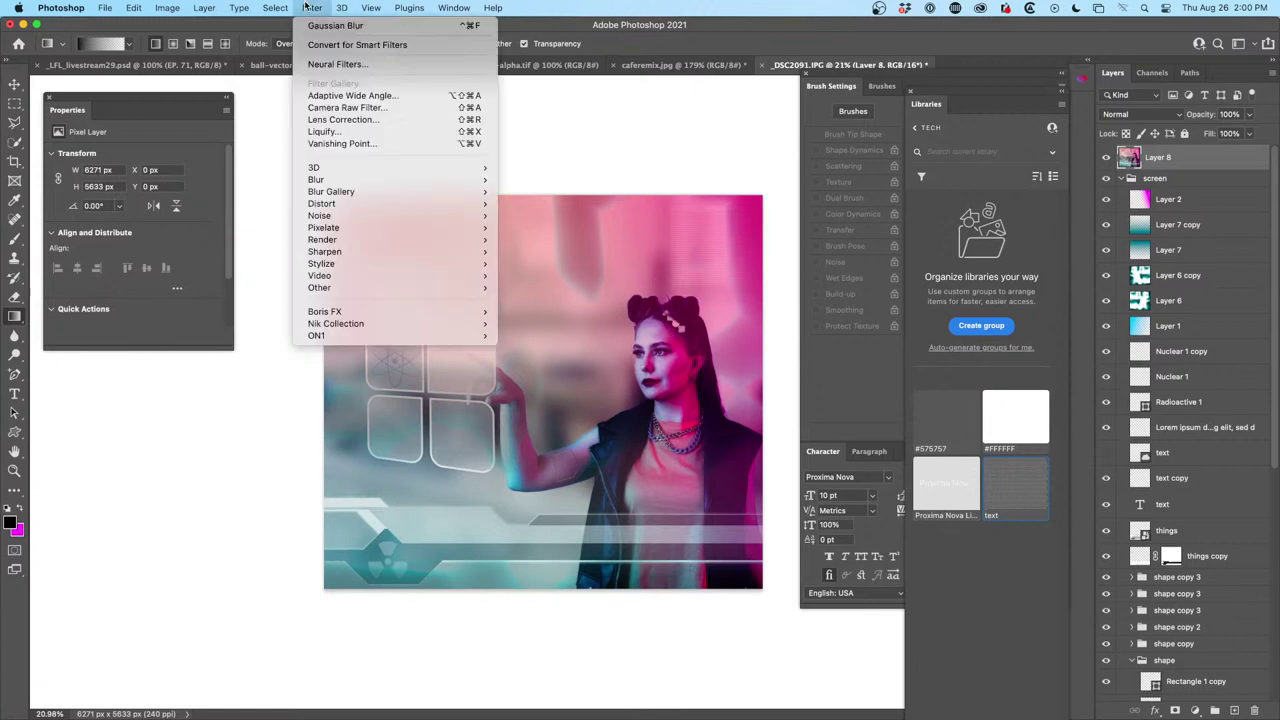
{"action": "left_click", "coordinate": [340, 107]}
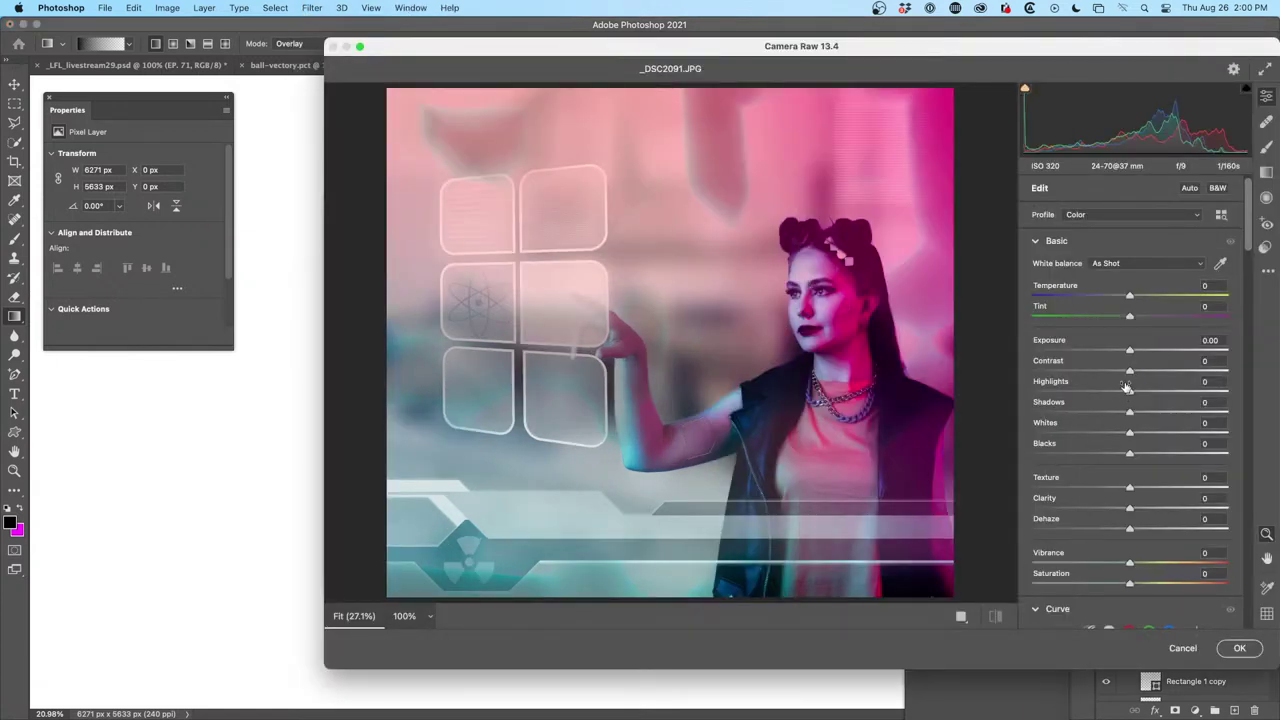
{"action": "mouse_move", "coordinate": [1130, 371]}
{"action": "left_mouse_down"}
{"action": "mouse_move", "coordinate": [1201, 373]}
{"action": "mouse_move", "coordinate": [1058, 377]}
{"action": "mouse_move", "coordinate": [1193, 370]}
{"action": "mouse_move", "coordinate": [1136, 353]}
{"action": "left_mouse_up"}
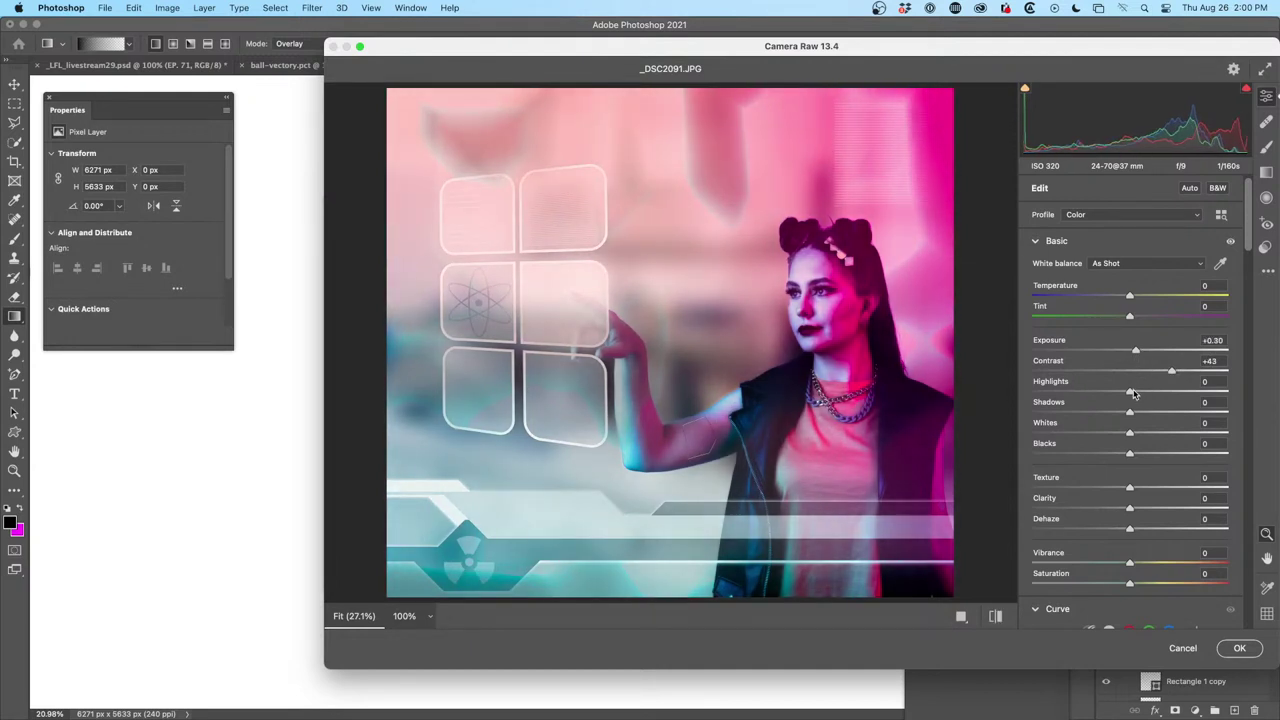
{"action": "left_click_drag", "start_coordinate": [1131, 390], "coordinate": [1192, 415]}
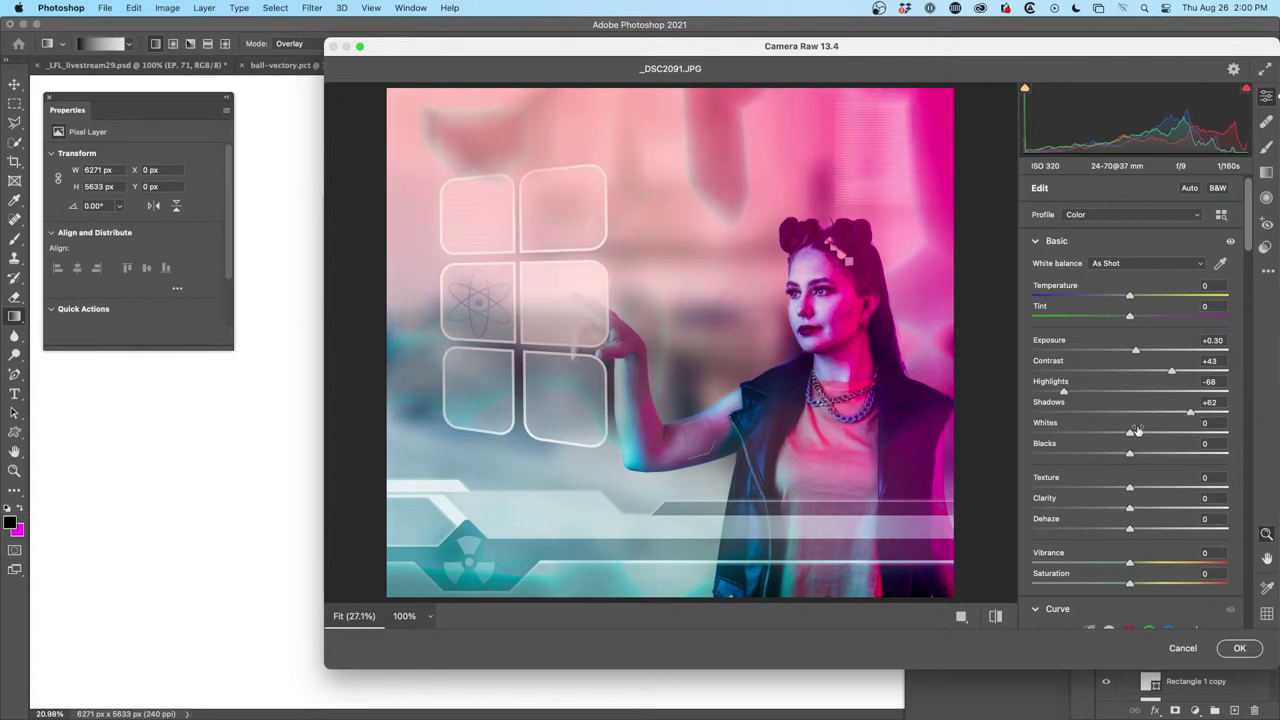
{"action": "left_click_drag", "start_coordinate": [1130, 433], "coordinate": [1187, 456]}
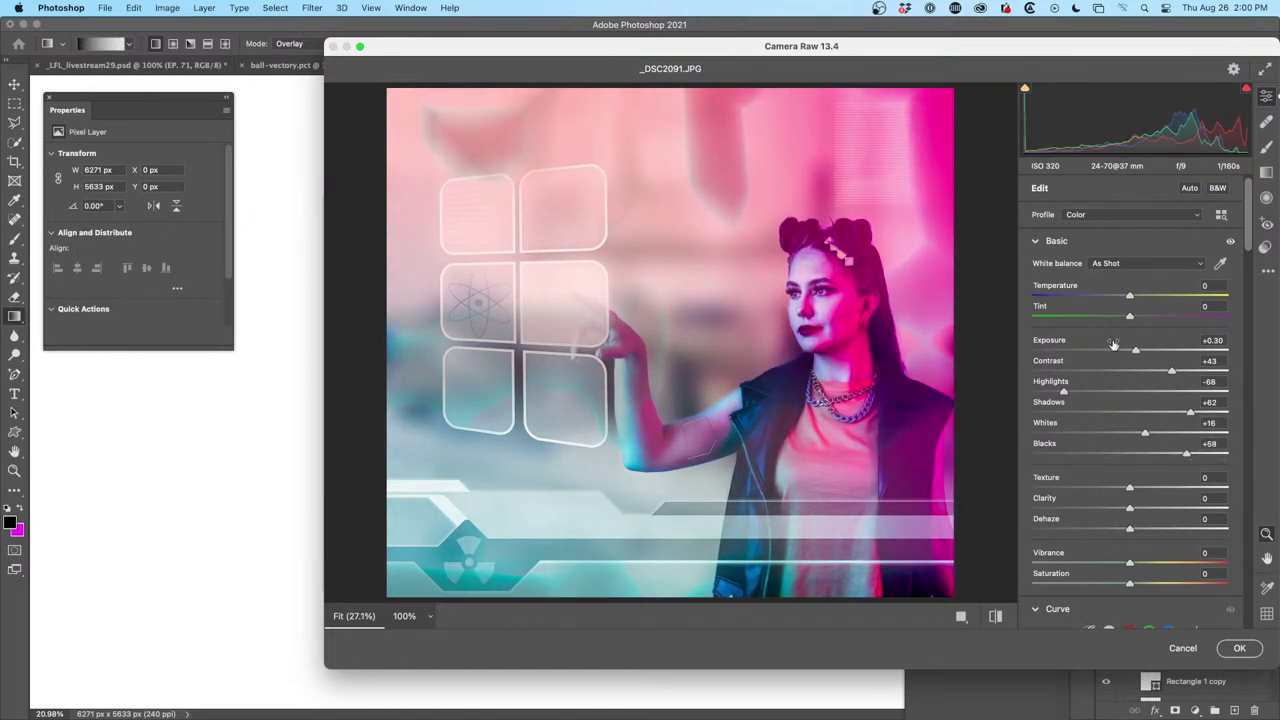
Set the Camera Raw exposure to +0.25, dehaze to -16, vibrance to +30 and saturation to -32
{"action": "left_click_drag", "start_coordinate": [1134, 351], "coordinate": [1134, 352]}
{"action": "left_click_drag", "start_coordinate": [1130, 530], "coordinate": [1113, 532]}
{"action": "left_click_drag", "start_coordinate": [1131, 587], "coordinate": [1155, 566]}
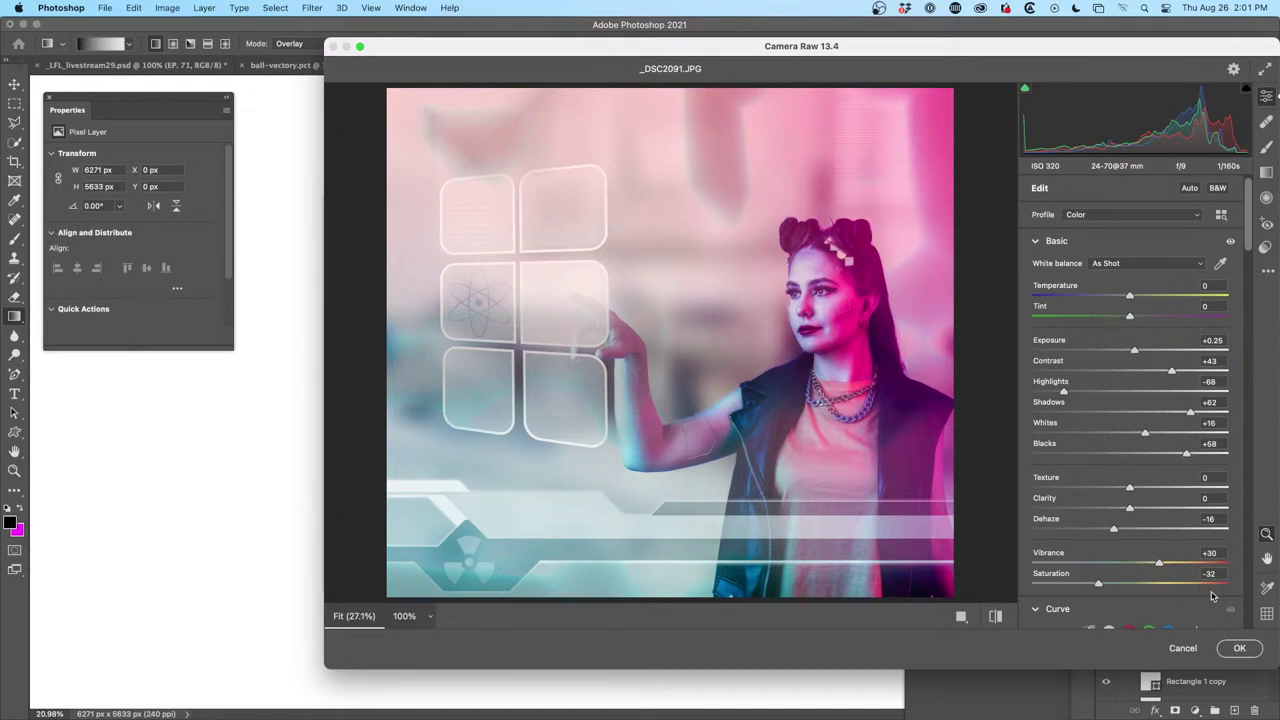
Apply the Camera Raw adjustments to Layer 8, then duplicate the graded layer
{"action": "left_click", "coordinate": [1239, 652]}
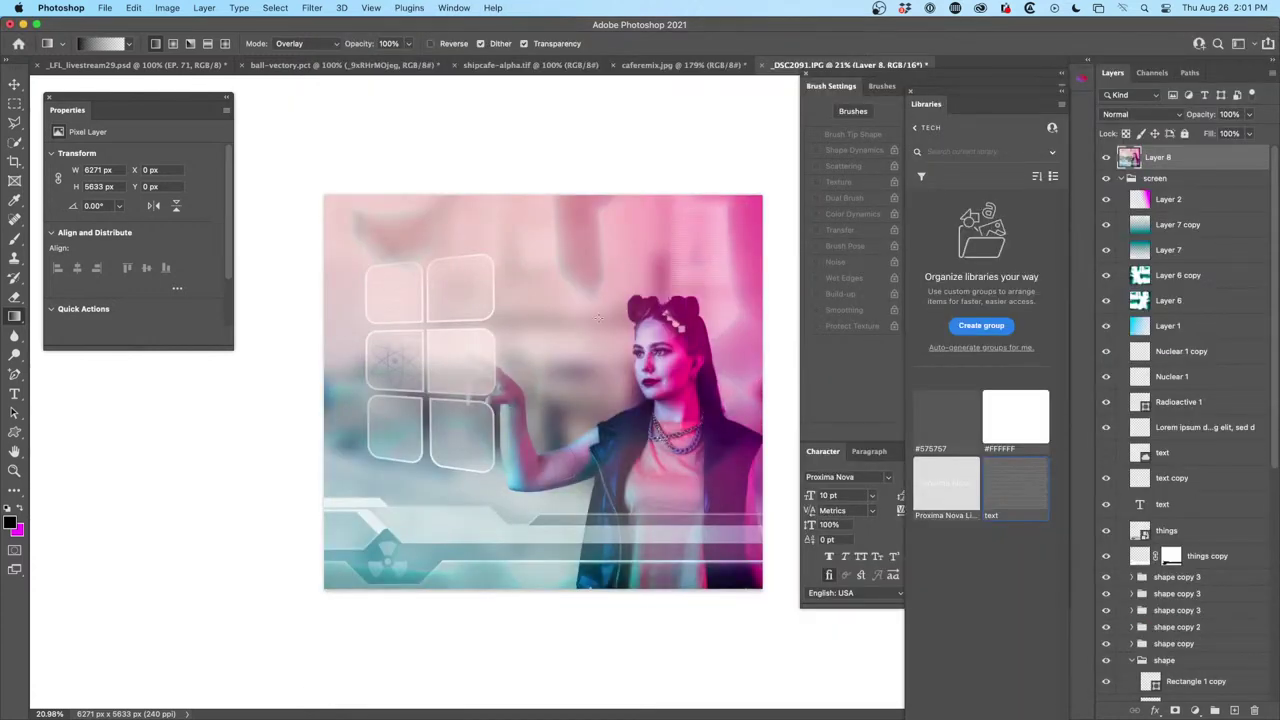
{"action": "scroll", "coordinate": [598, 318], "scroll_direction": "up", "scroll_amount": 5}
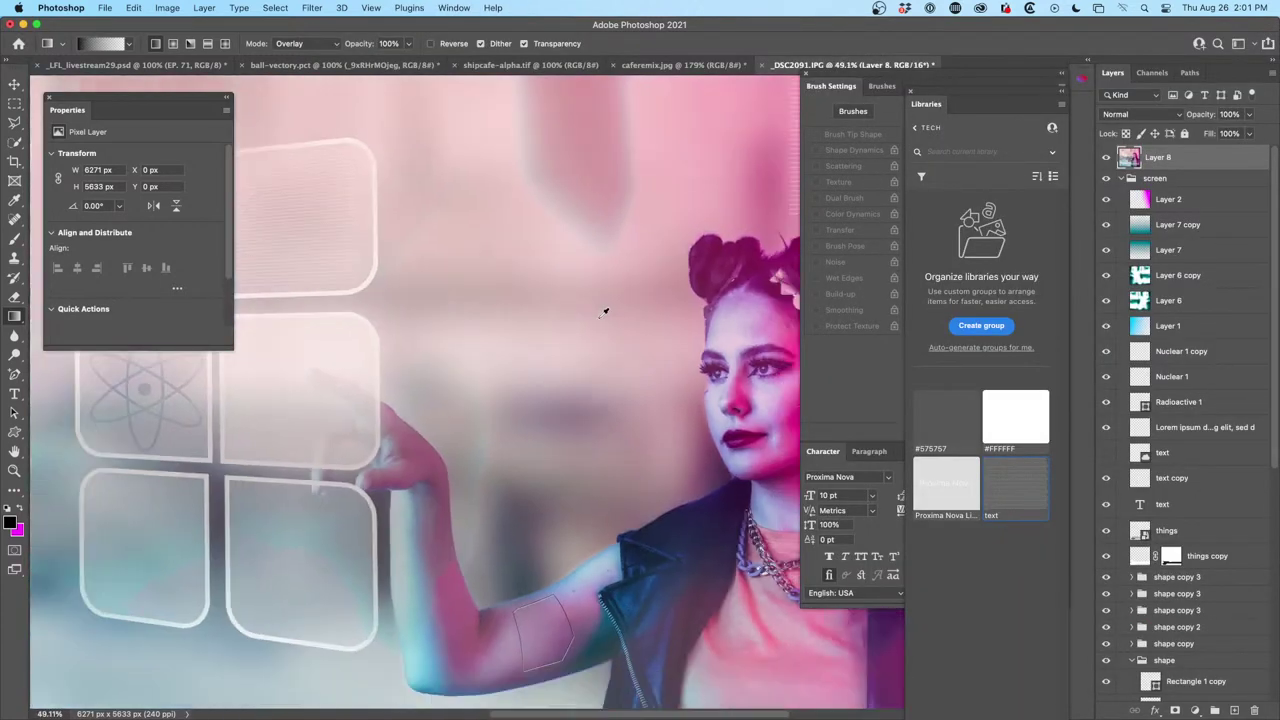
{"action": "scroll", "coordinate": [604, 311], "scroll_direction": "down", "scroll_amount": 5}
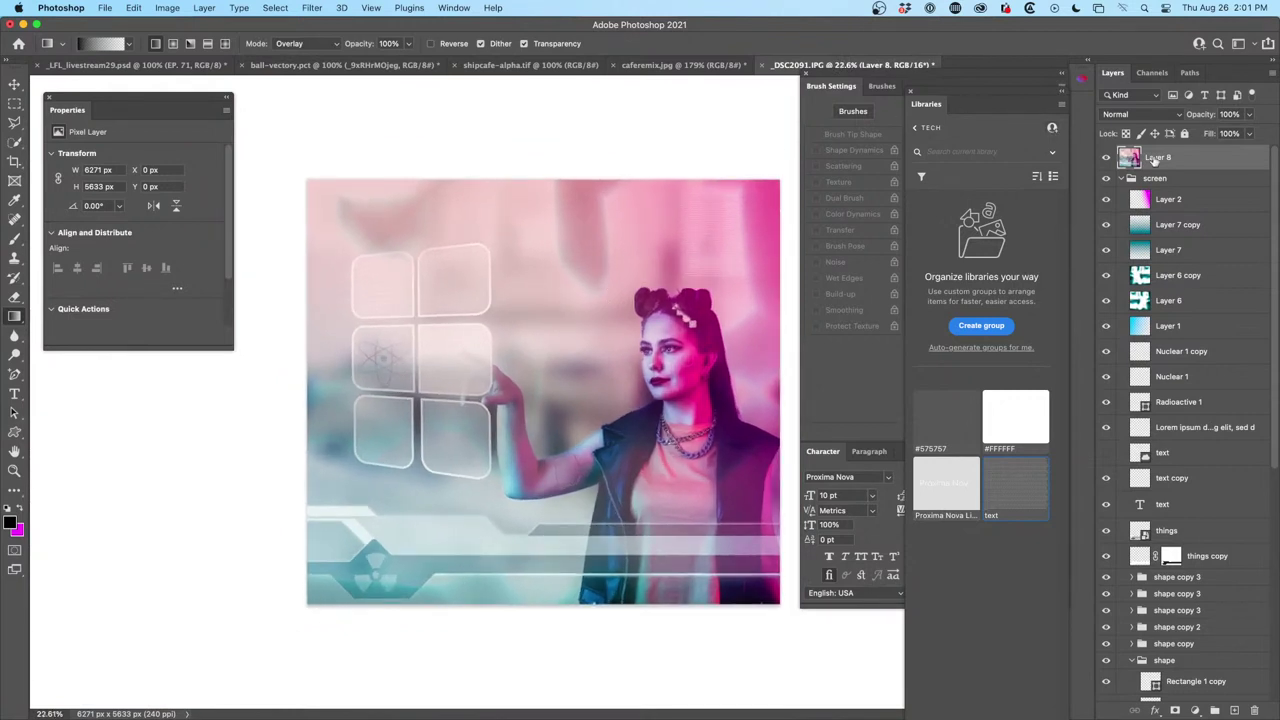
{"action": "key", "text": "super+j"}
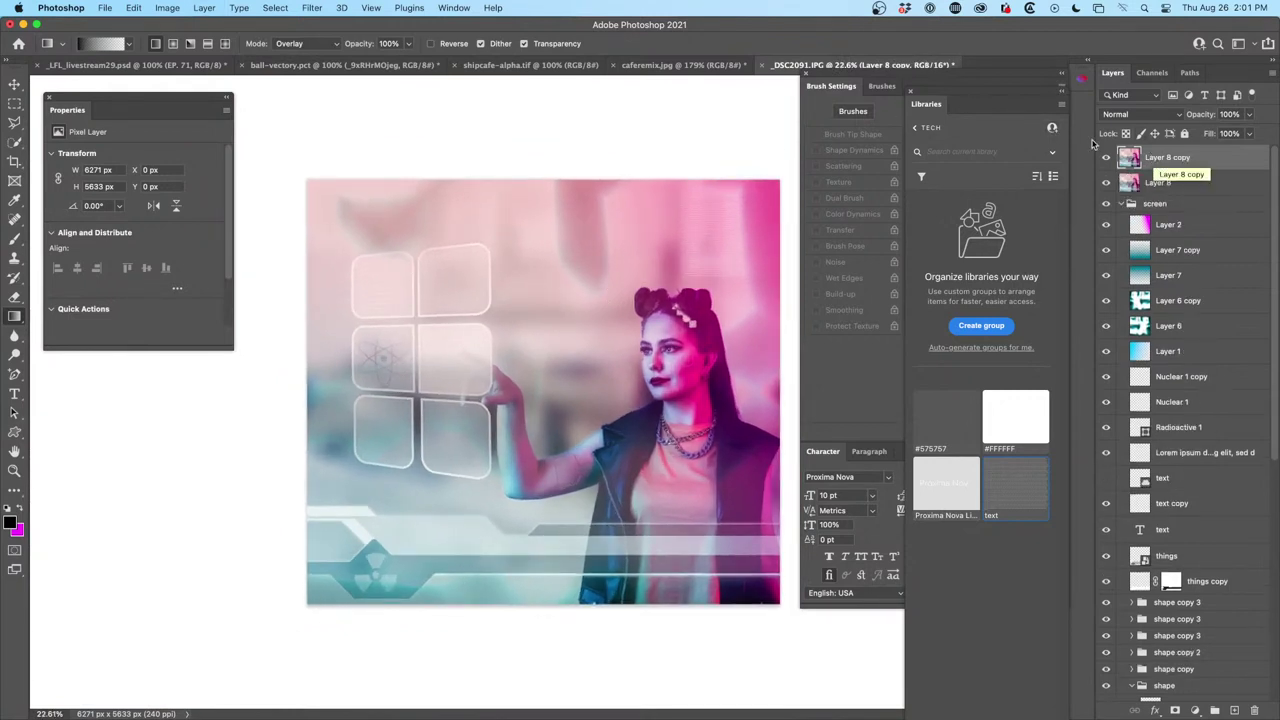
Try to open Layer 8 copy in the Boris FX Optics filter and check its license activation options
{"action": "left_click", "coordinate": [310, 7]}
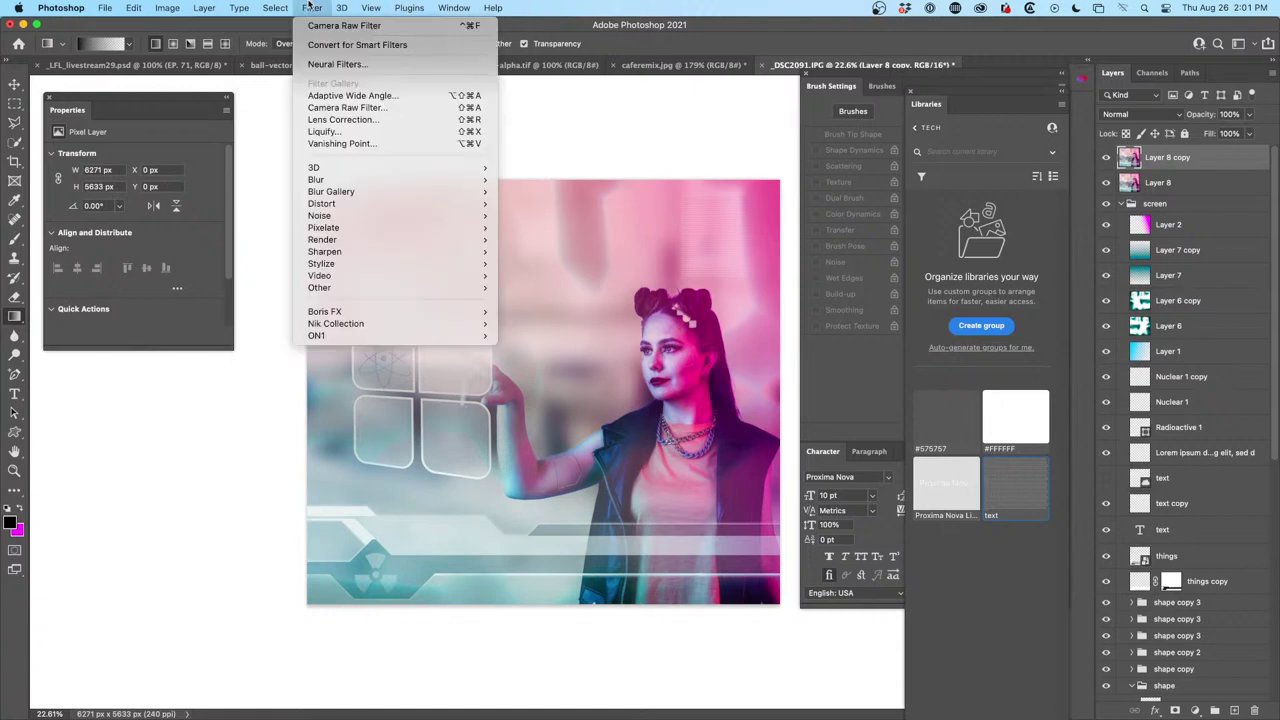
{"action": "mouse_move", "coordinate": [351, 313]}
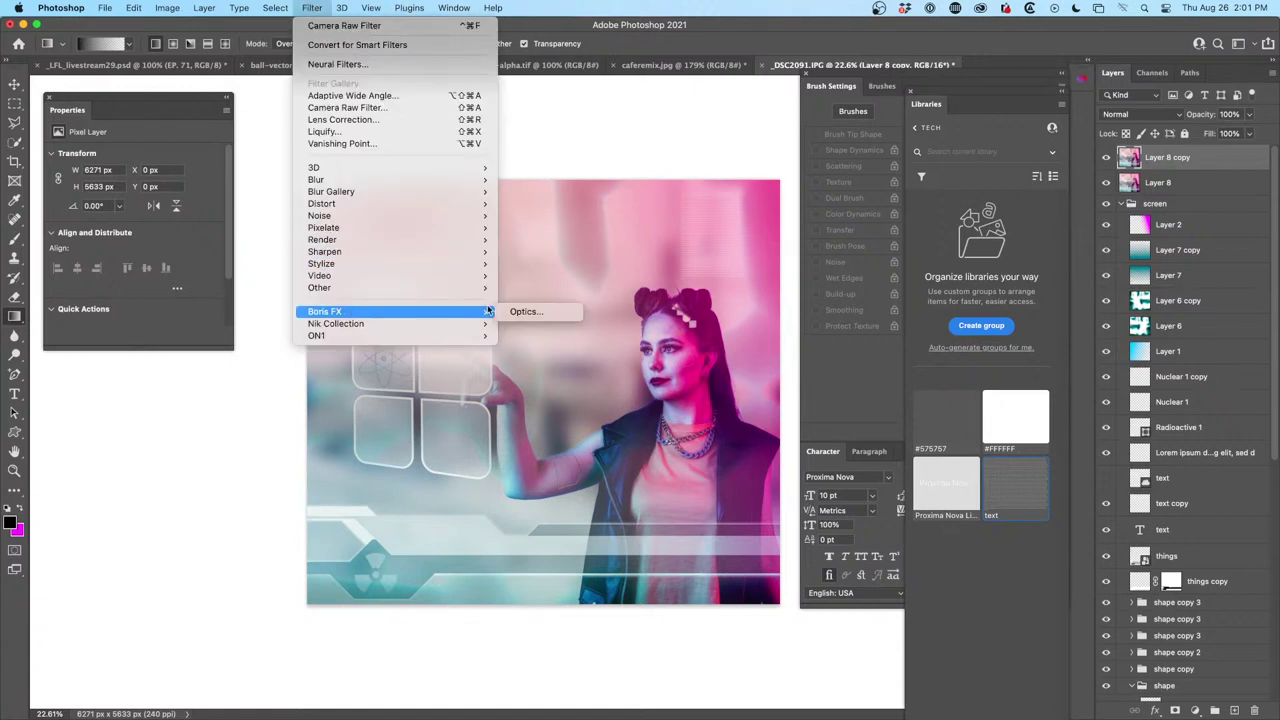
{"action": "left_click", "coordinate": [528, 311]}
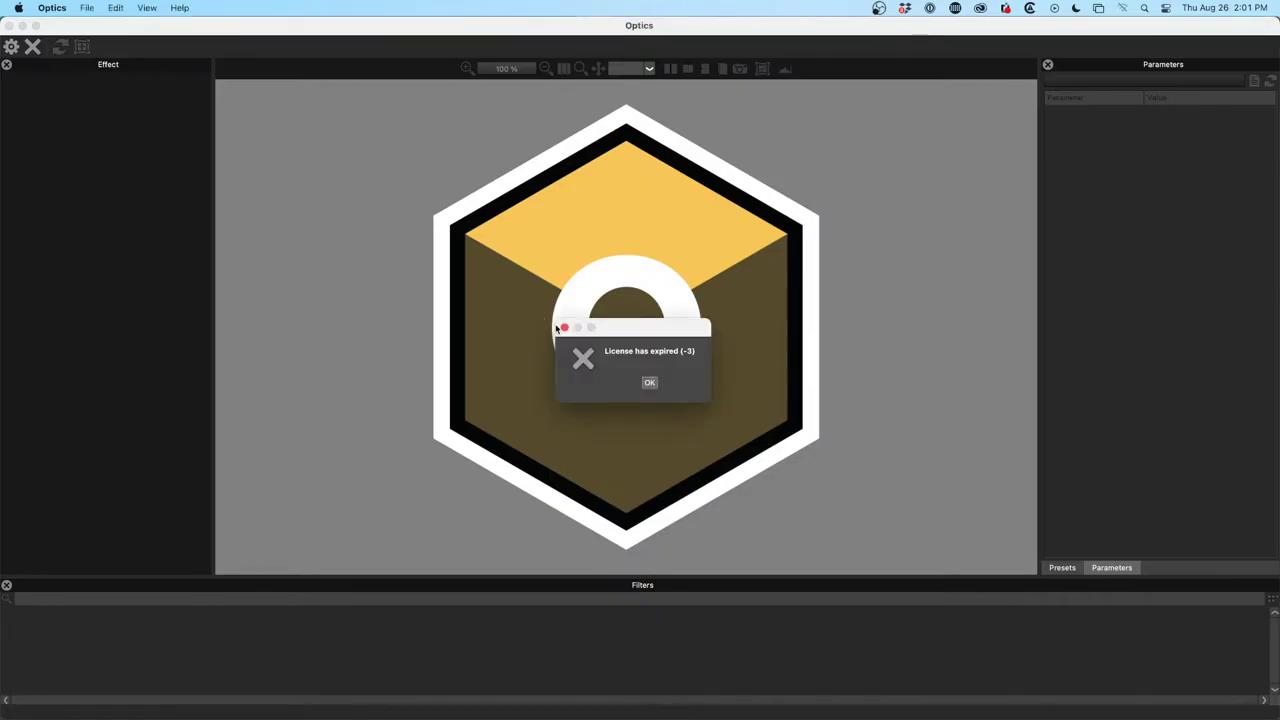
{"action": "left_click", "coordinate": [648, 383]}
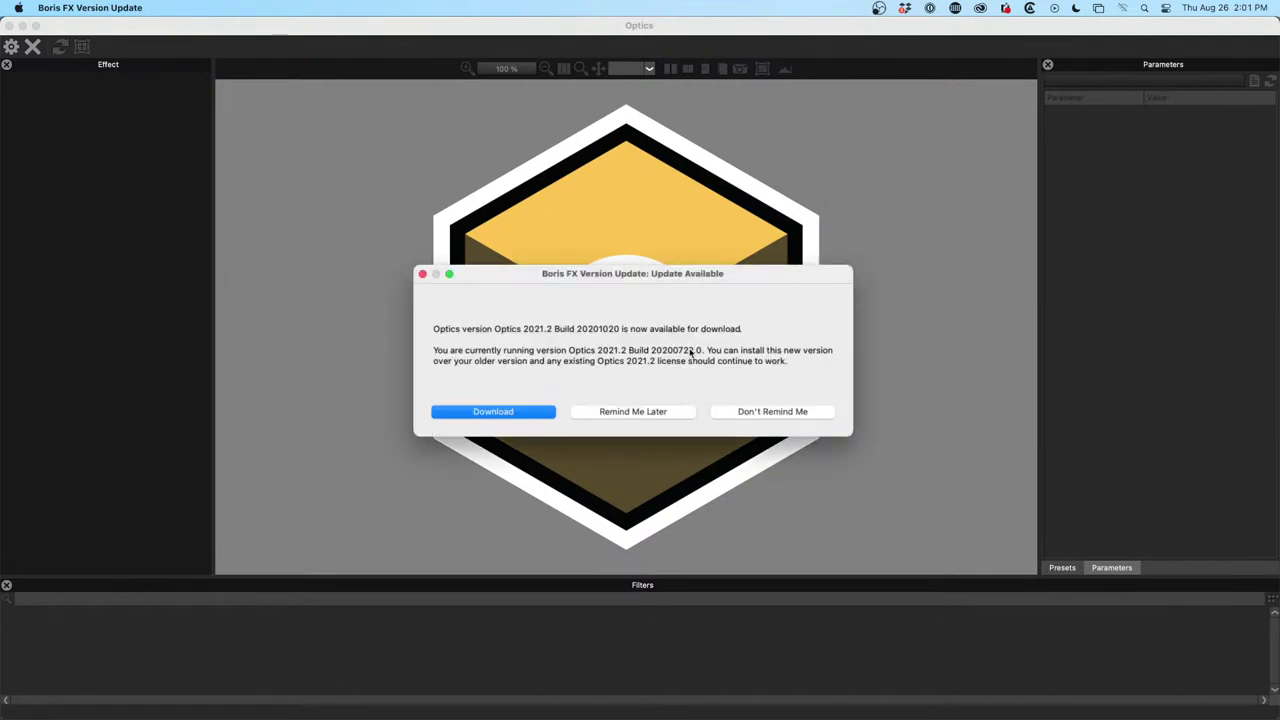
{"action": "left_click", "coordinate": [620, 412]}
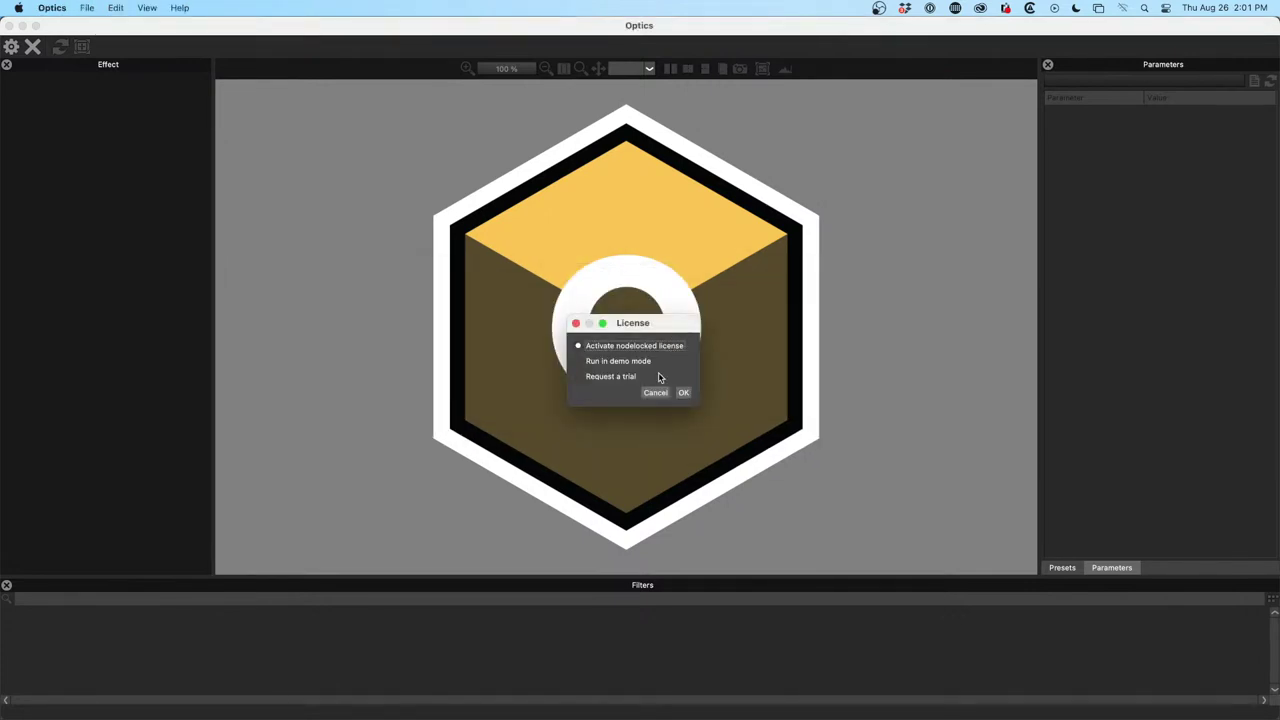
{"action": "left_click", "coordinate": [683, 392]}
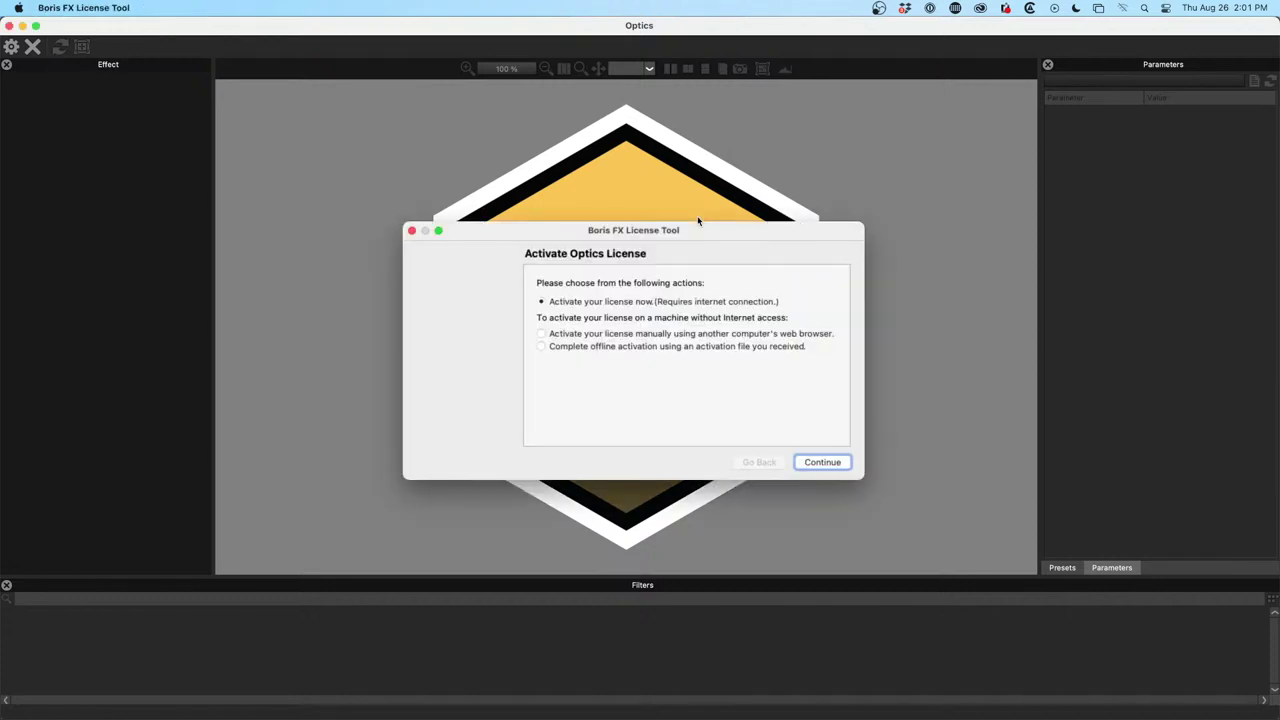
{"action": "left_click", "coordinate": [824, 466]}
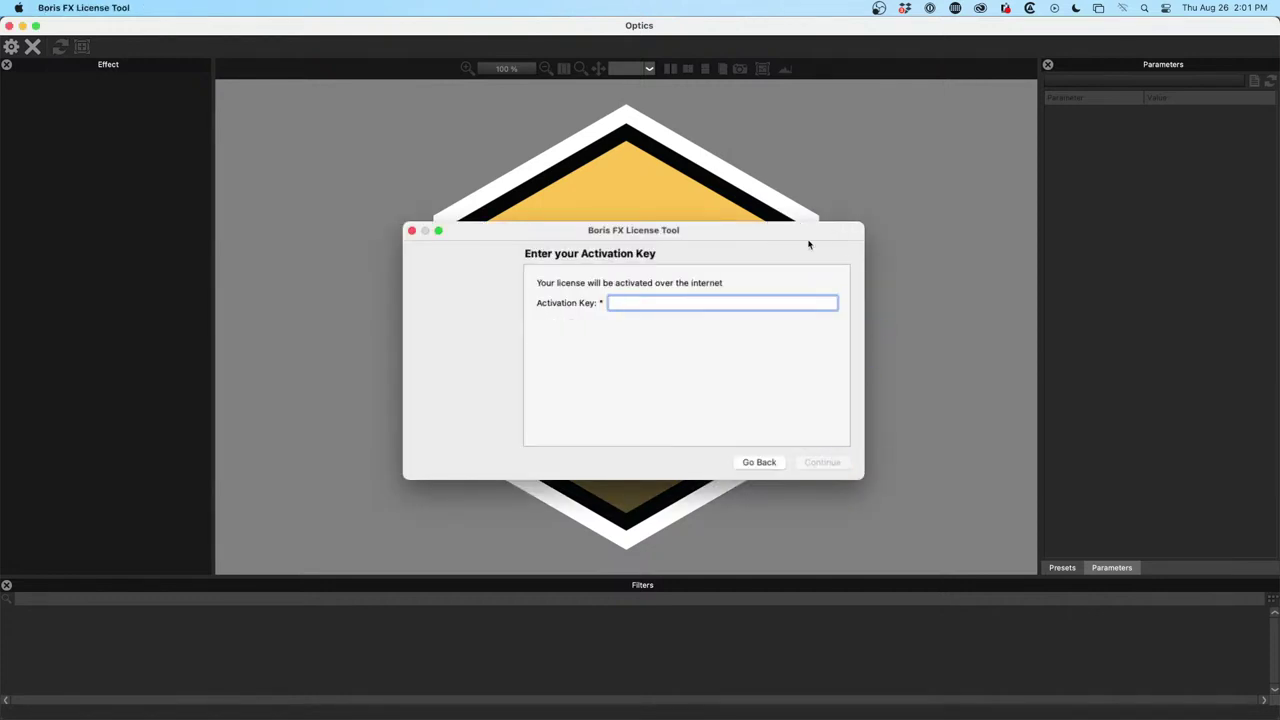
{"action": "left_click", "coordinate": [758, 462]}
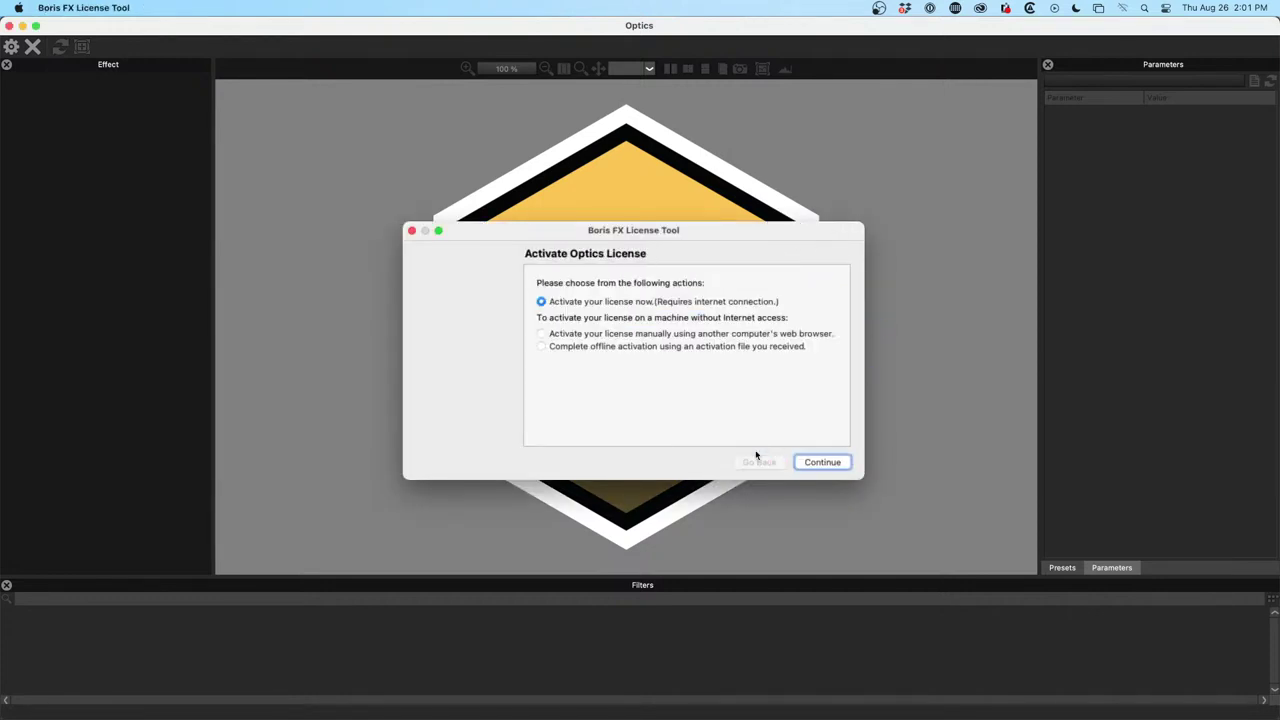
{"action": "left_click", "coordinate": [812, 462]}
{"action": "left_click", "coordinate": [411, 231]}
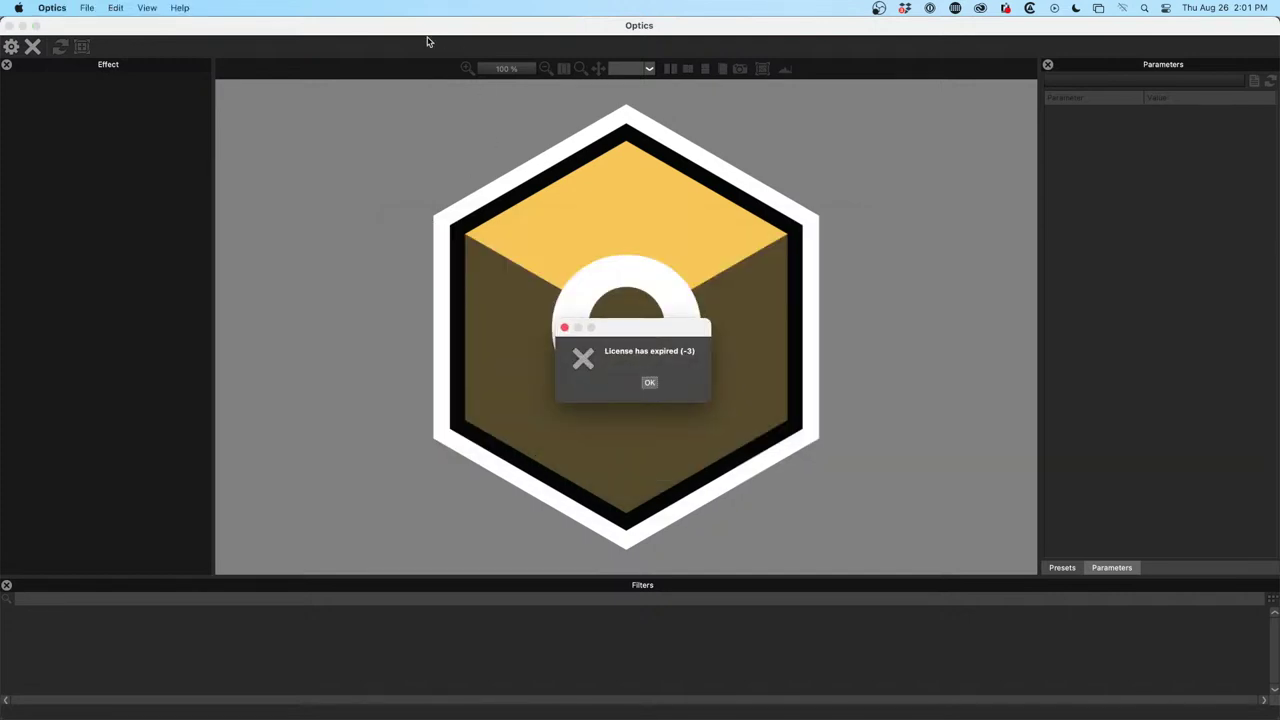
{"action": "left_click", "coordinate": [649, 382]}
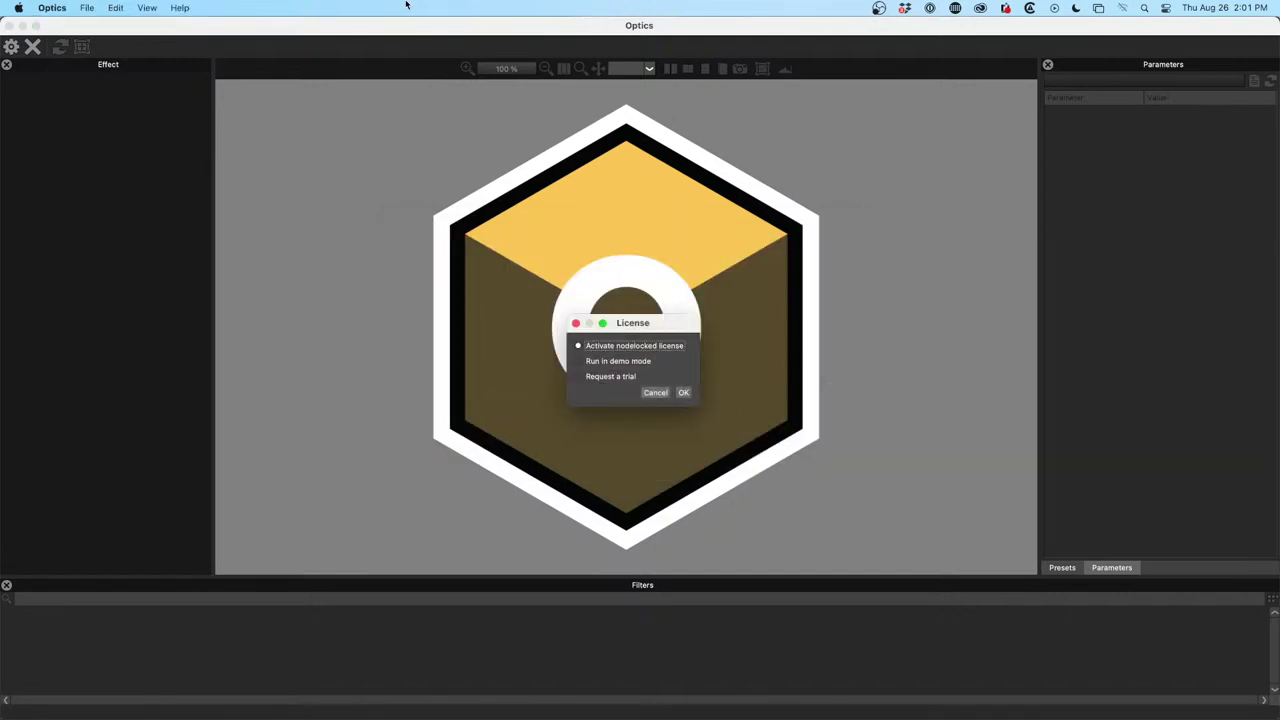
{"action": "left_click", "coordinate": [652, 391]}
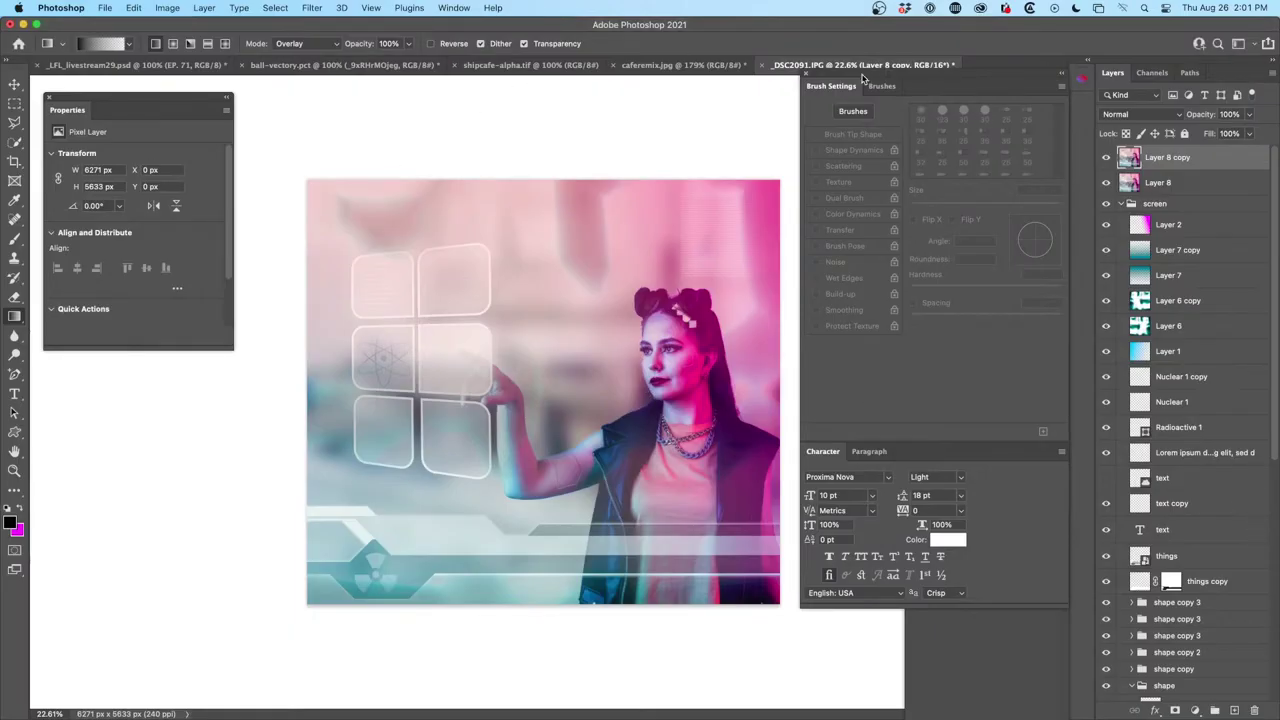
{"action": "left_click", "coordinate": [1081, 79]}
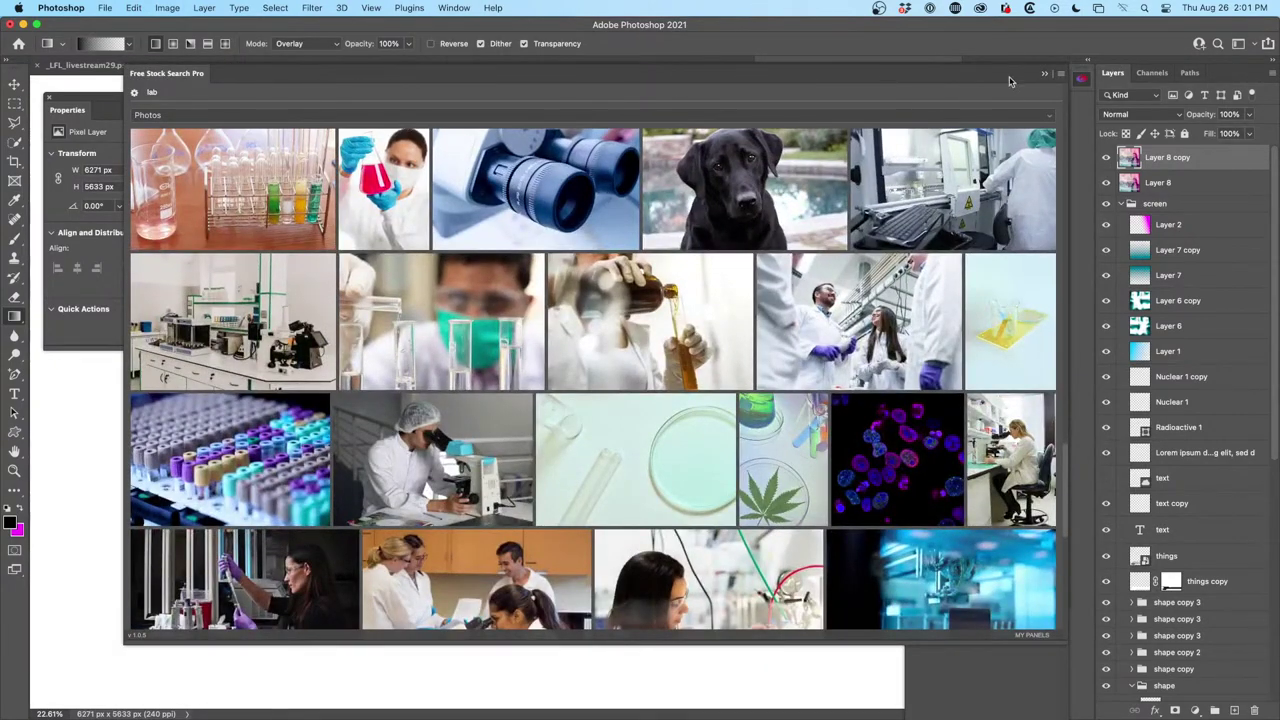
{"action": "left_click", "coordinate": [1047, 77]}
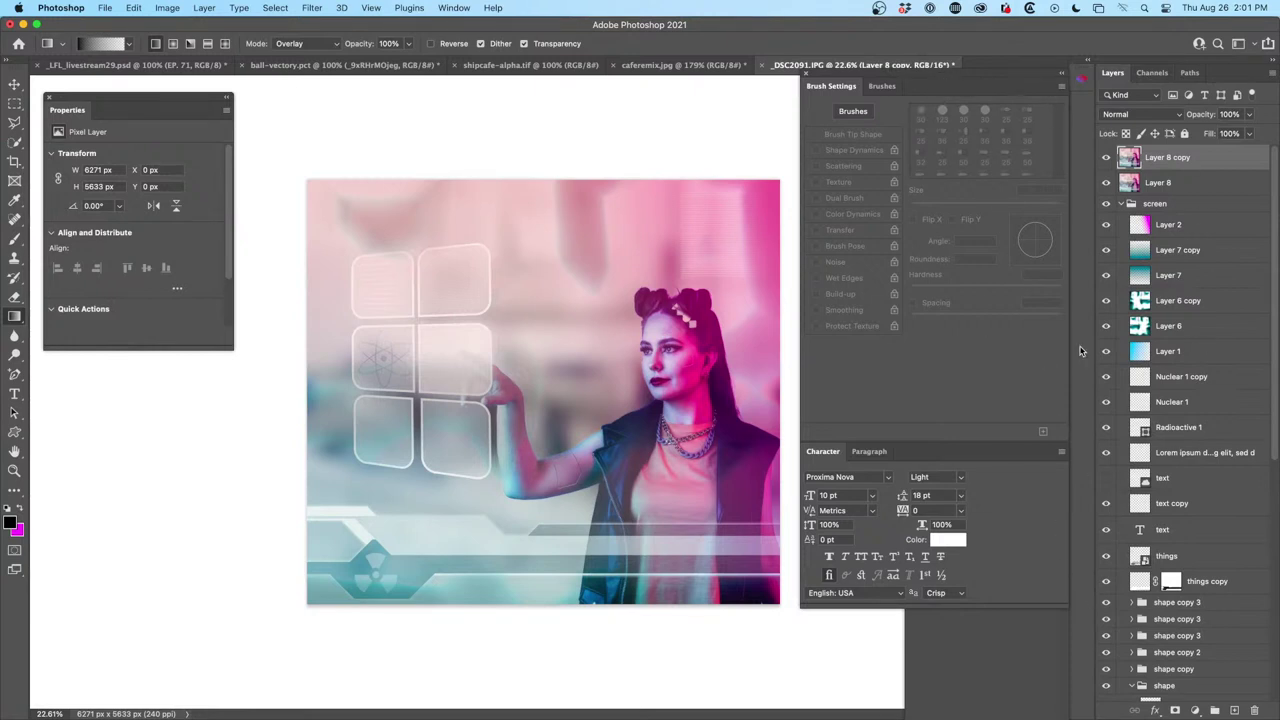
Render a 105mm Prime lens flare at about 114% brightness on Layer 8 copy, centered on the screen tile at the woman's fingertip
{"action": "left_click", "coordinate": [312, 7]}
{"action": "mouse_move", "coordinate": [335, 240]}
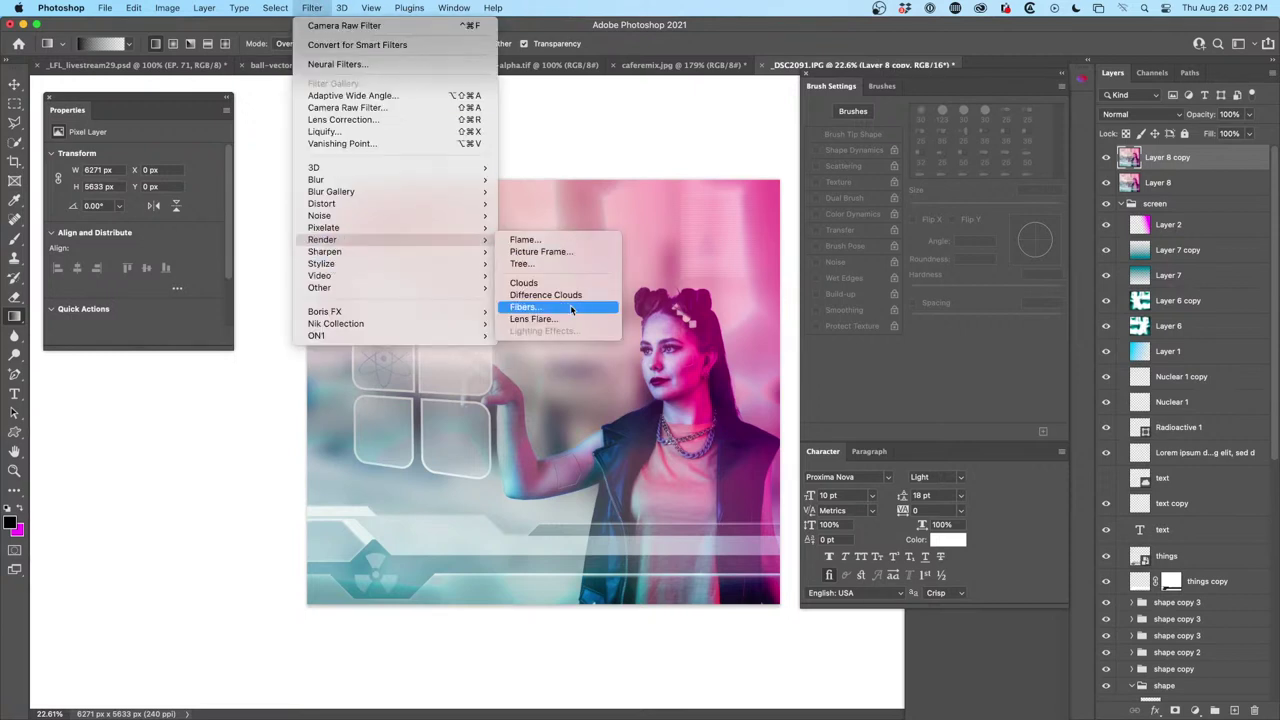
{"action": "left_click", "coordinate": [571, 318]}
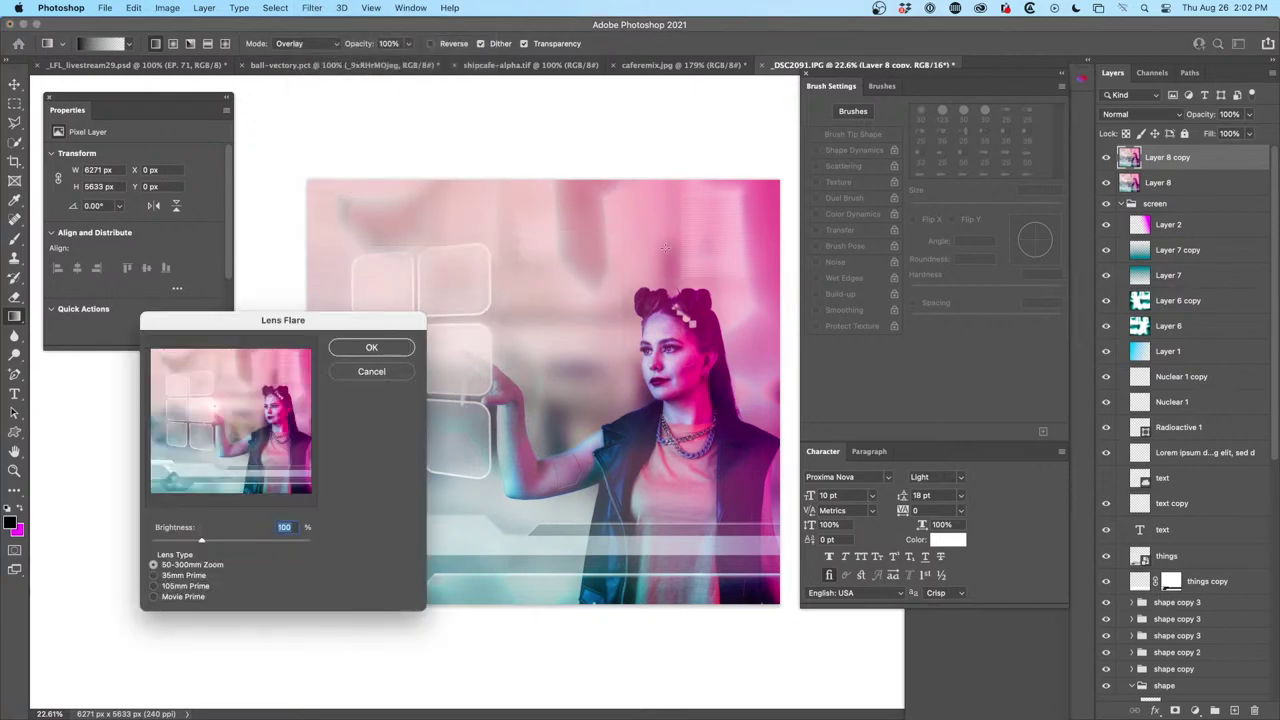
{"action": "left_click", "coordinate": [202, 414]}
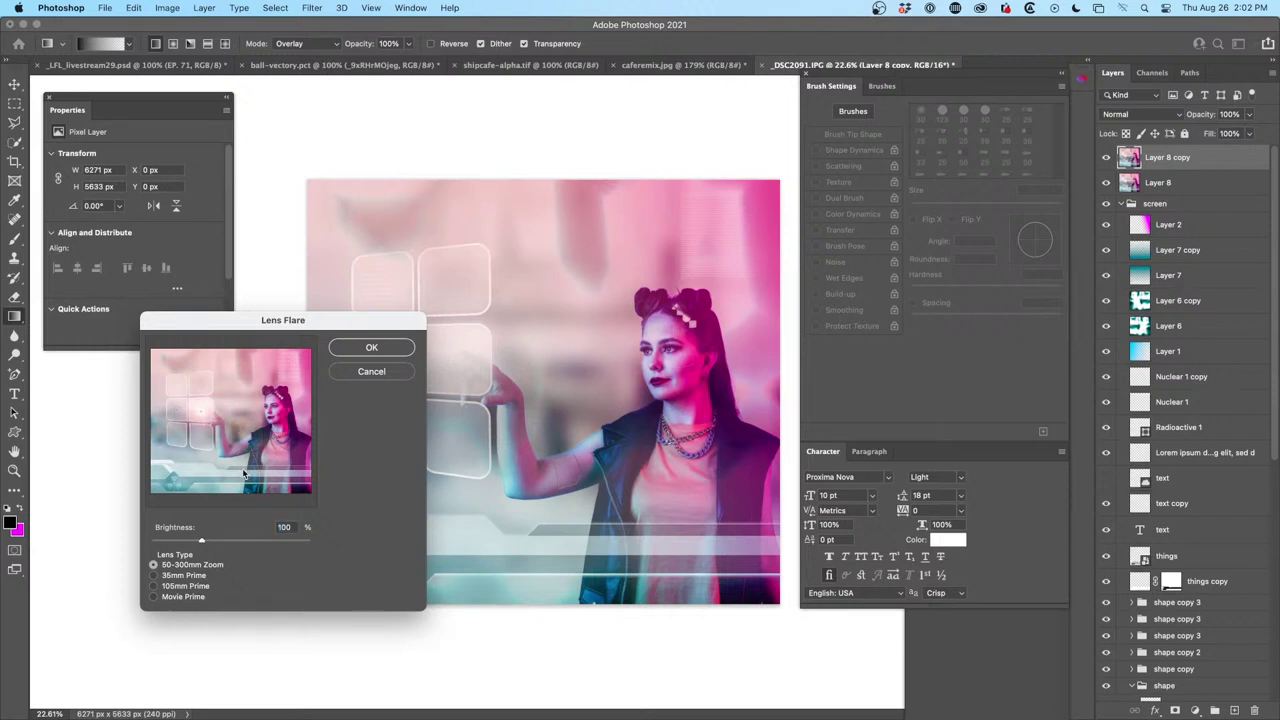
{"action": "left_click_drag", "start_coordinate": [202, 545], "coordinate": [226, 543]}
{"action": "left_click", "coordinate": [189, 576]}
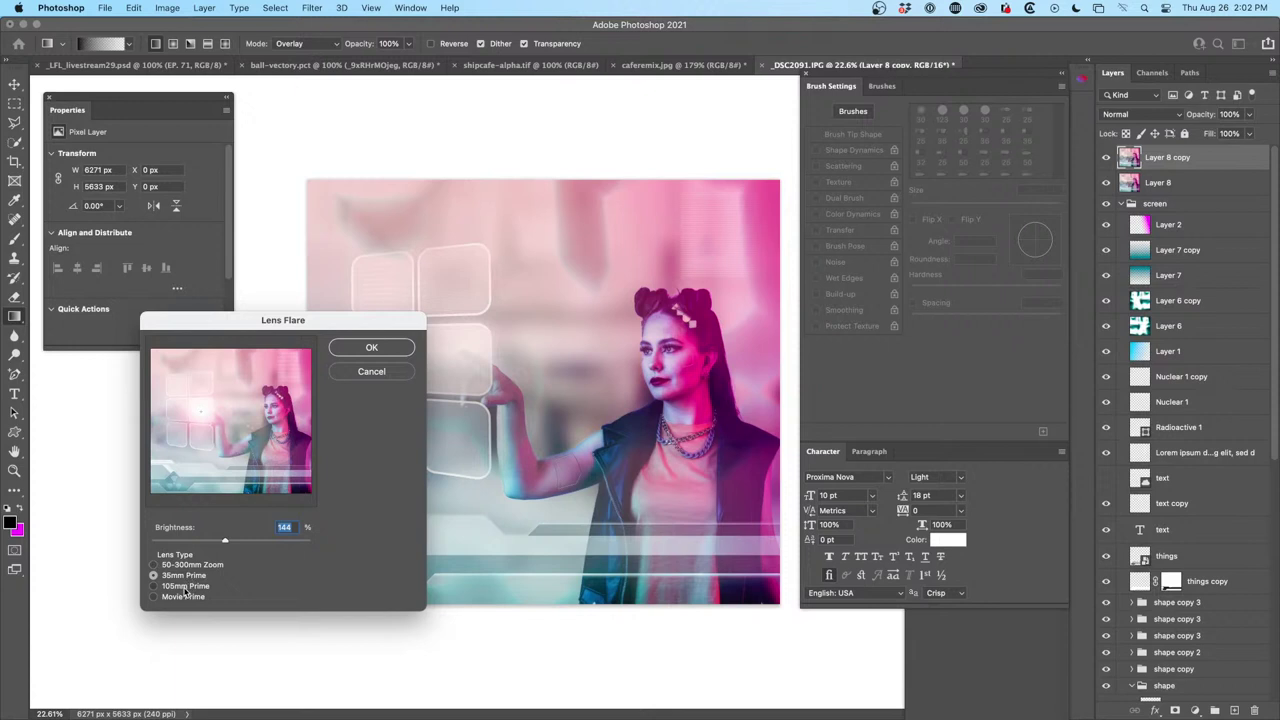
{"action": "left_click", "coordinate": [185, 588]}
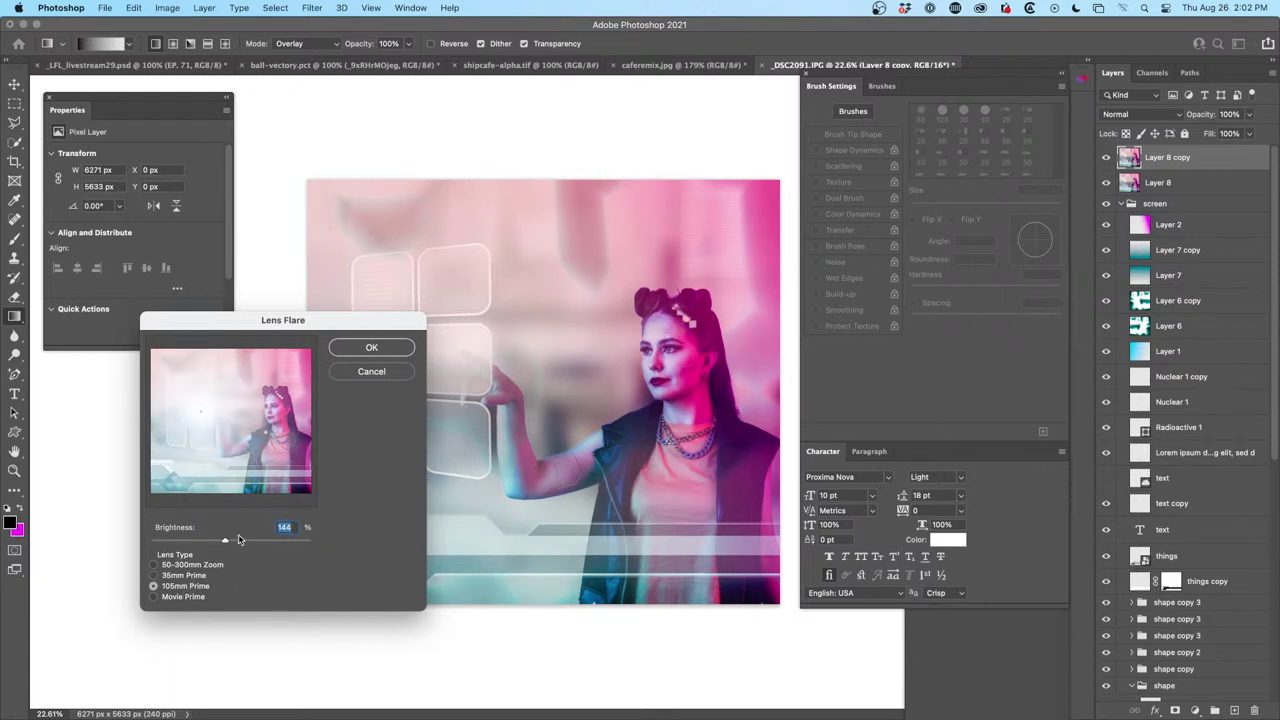
{"action": "mouse_move", "coordinate": [224, 542]}
{"action": "left_mouse_down"}
{"action": "mouse_move", "coordinate": [183, 545]}
{"action": "mouse_move", "coordinate": [209, 543]}
{"action": "left_mouse_up"}
{"action": "mouse_move", "coordinate": [213, 404]}
{"action": "left_mouse_down"}
{"action": "mouse_move", "coordinate": [191, 403]}
{"action": "mouse_move", "coordinate": [202, 410]}
{"action": "left_mouse_up"}
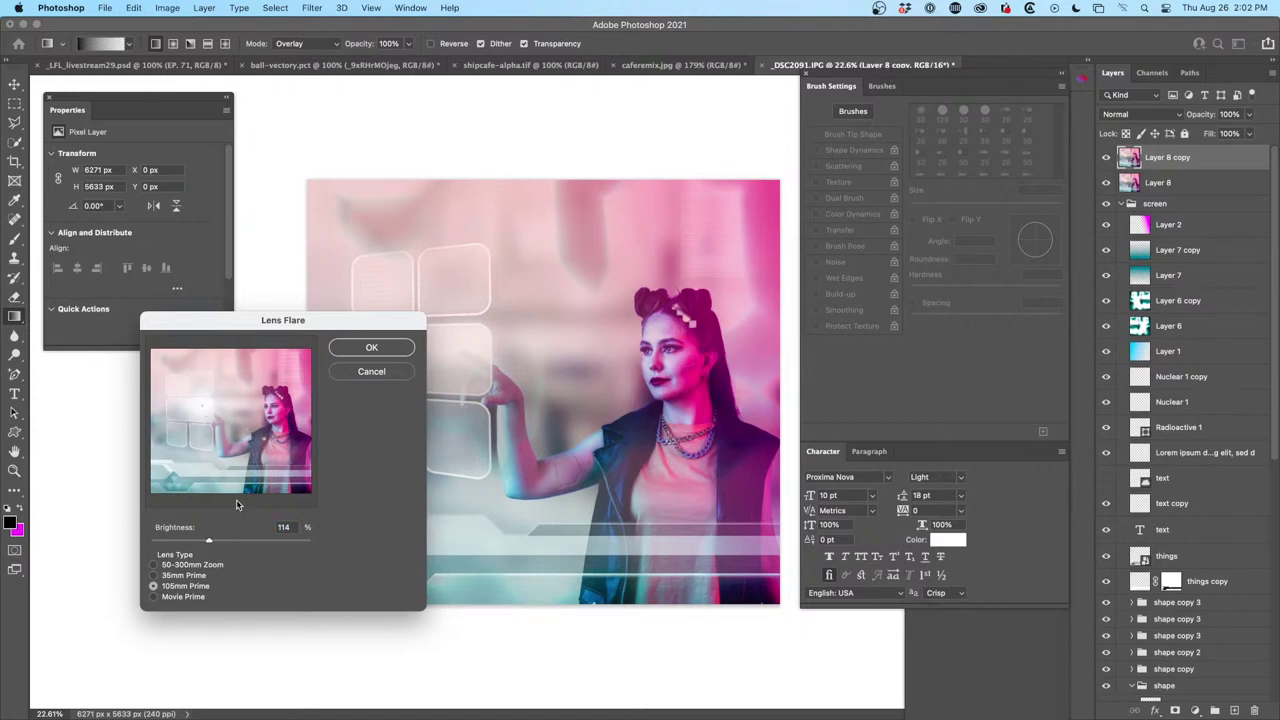
{"action": "left_click_drag", "start_coordinate": [208, 541], "coordinate": [210, 541]}
{"action": "left_click", "coordinate": [386, 347]}
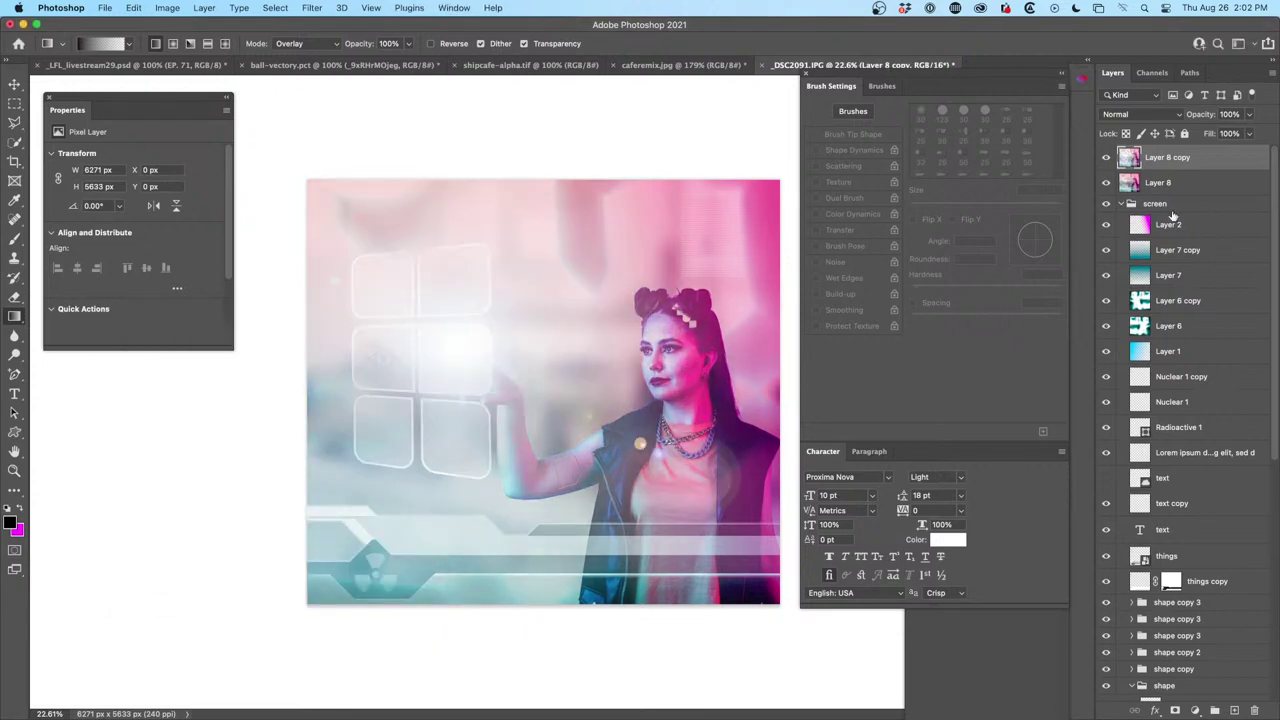
Lower the opacity of the lens flare layer, Layer 8 copy, to 56%
{"action": "left_click_drag", "start_coordinate": [920, 120], "coordinate": [955, 132]}
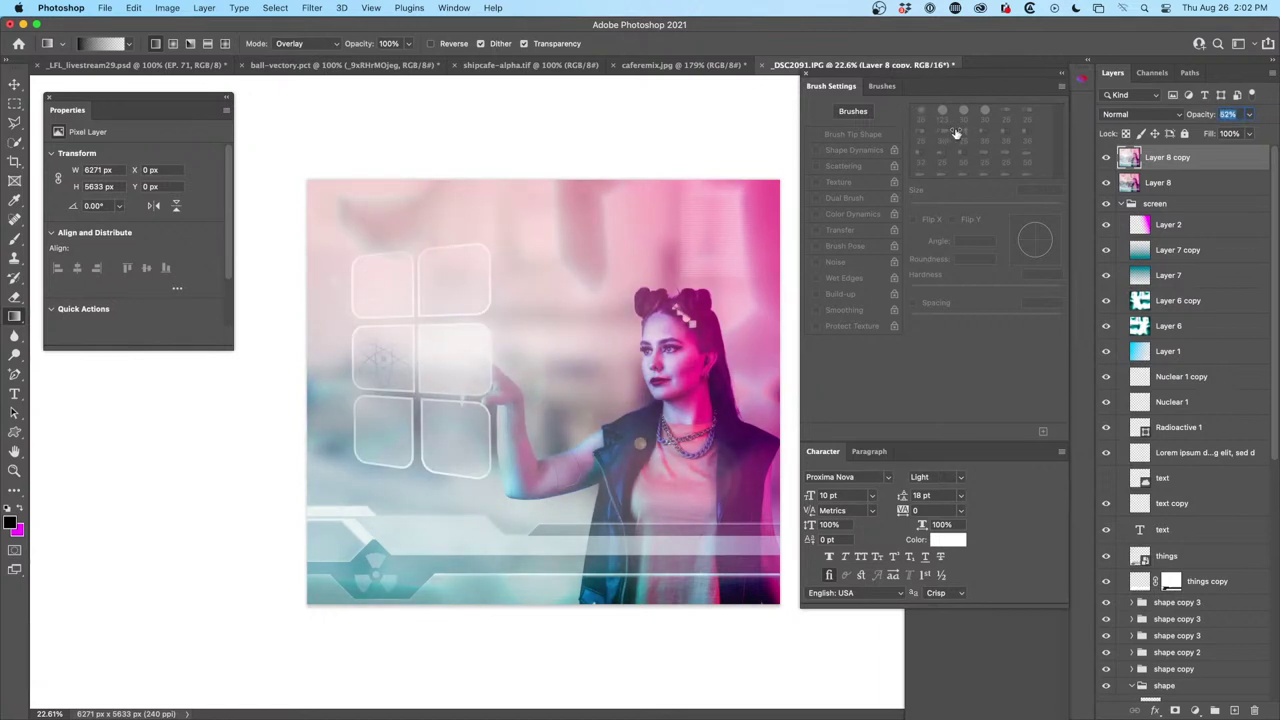
{"action": "key", "text": "Up"}
{"action": "key", "text": "Return"}
Show the brush presets, bring the Libraries back into view and move them clear of the brush list
{"action": "left_click", "coordinate": [882, 86]}
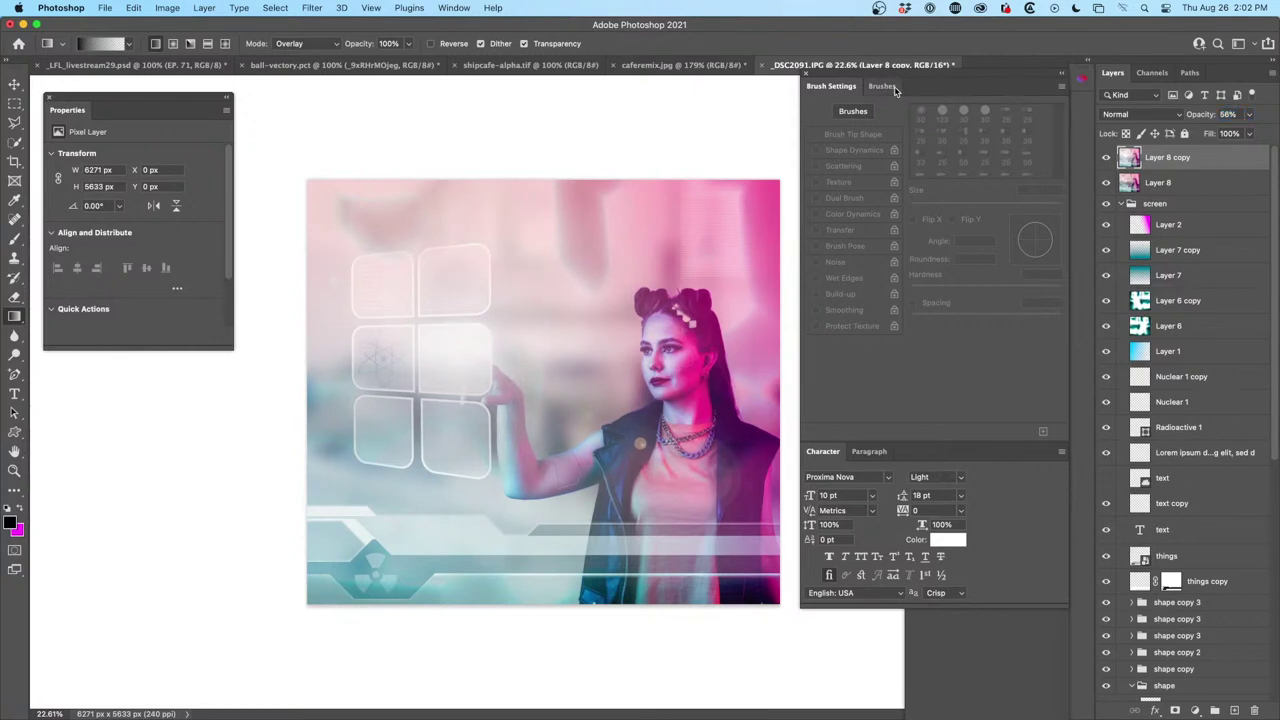
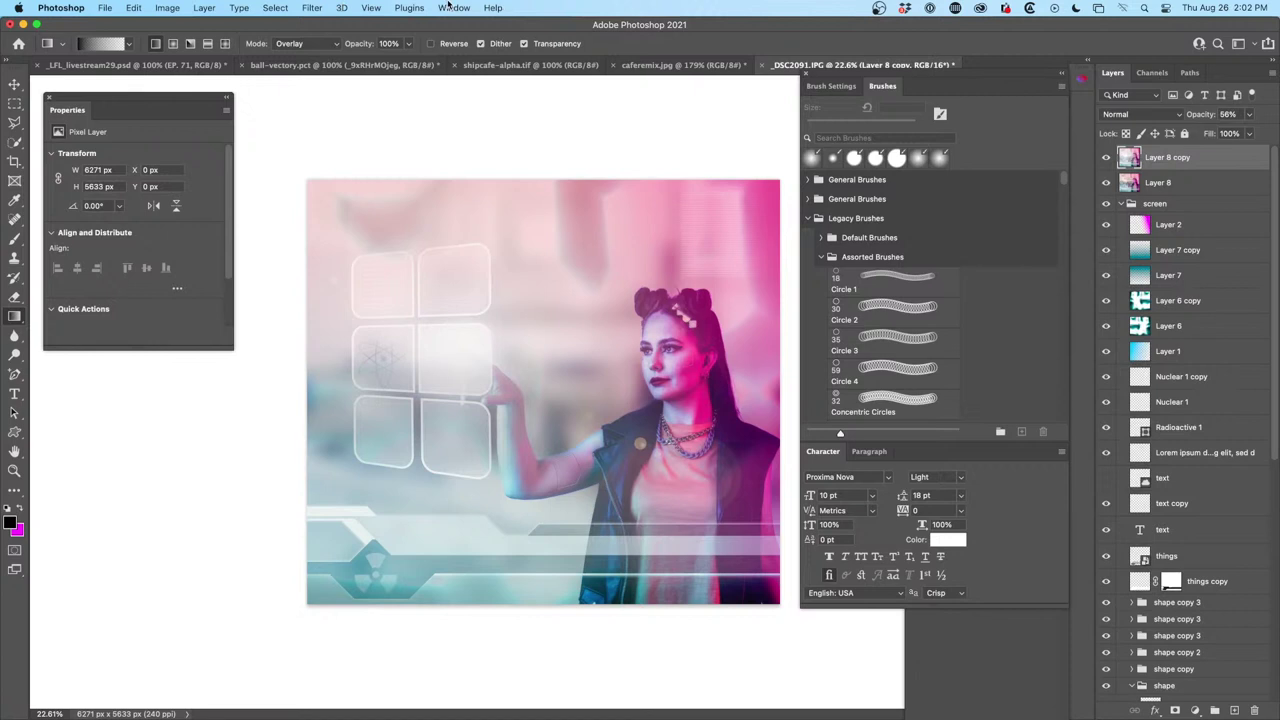
{"action": "left_click", "coordinate": [452, 7]}
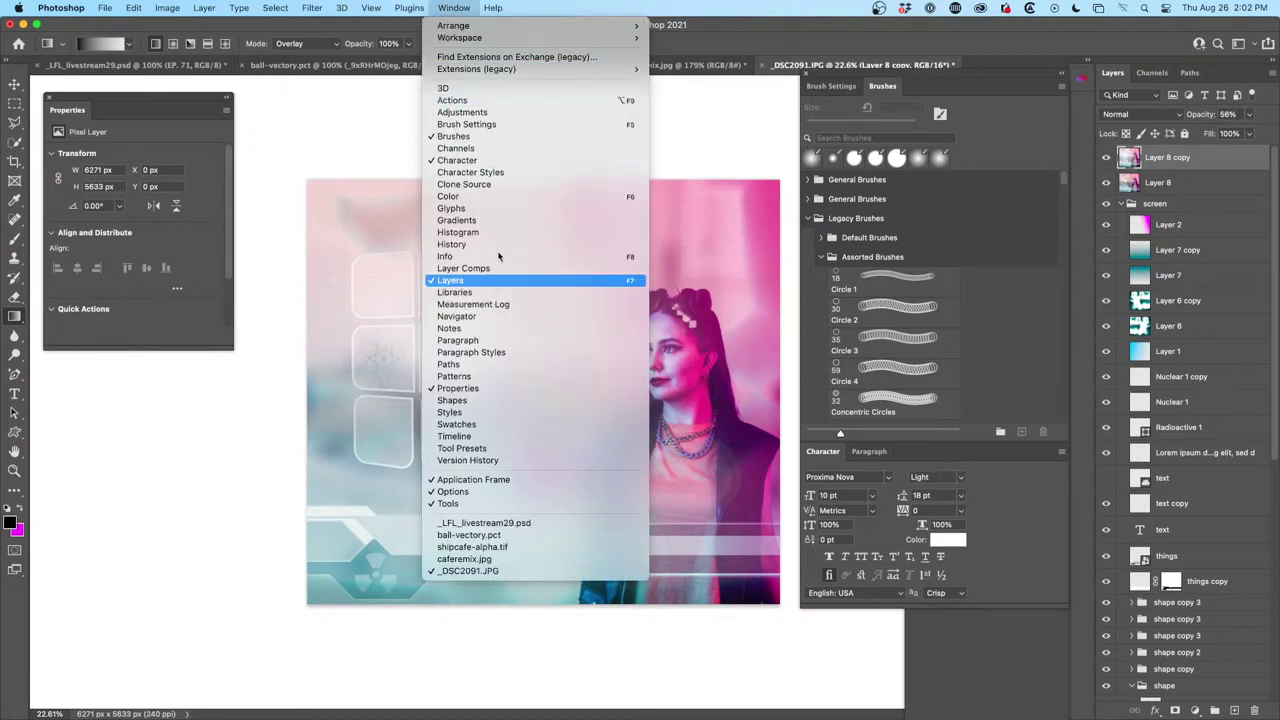
{"action": "left_click", "coordinate": [493, 293]}
{"action": "left_click", "coordinate": [453, 7]}
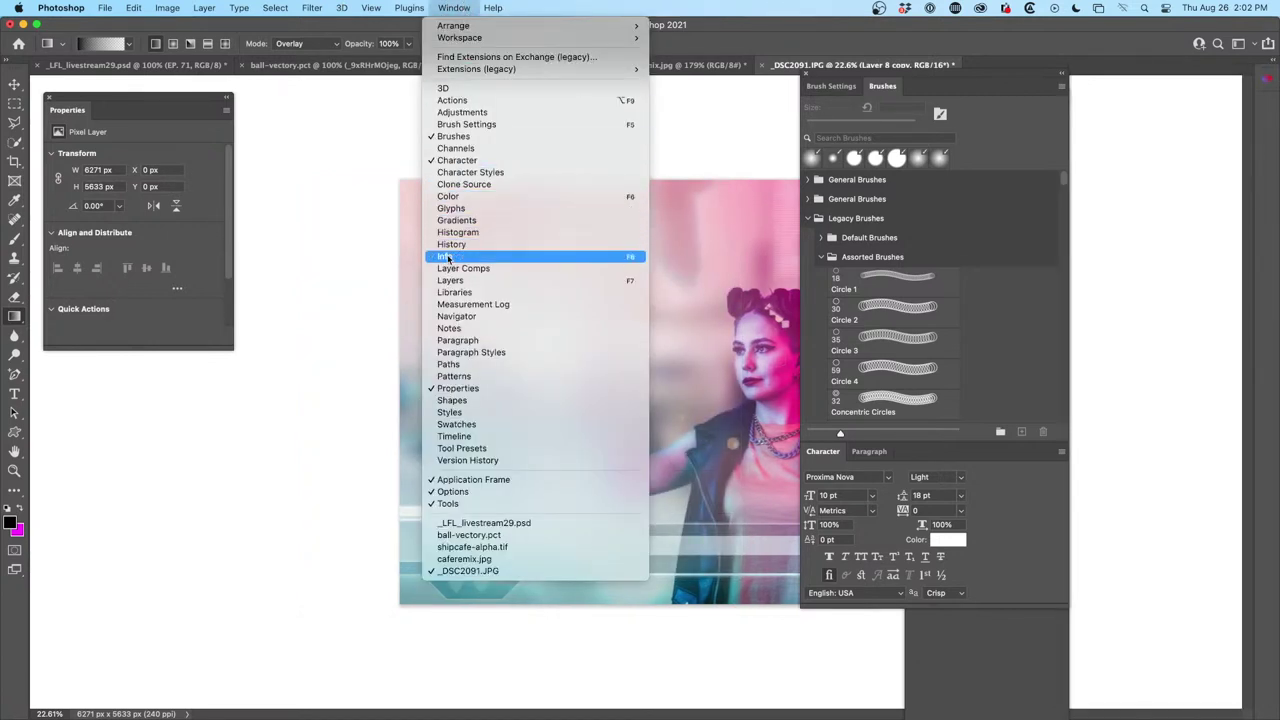
{"action": "left_click", "coordinate": [461, 293]}
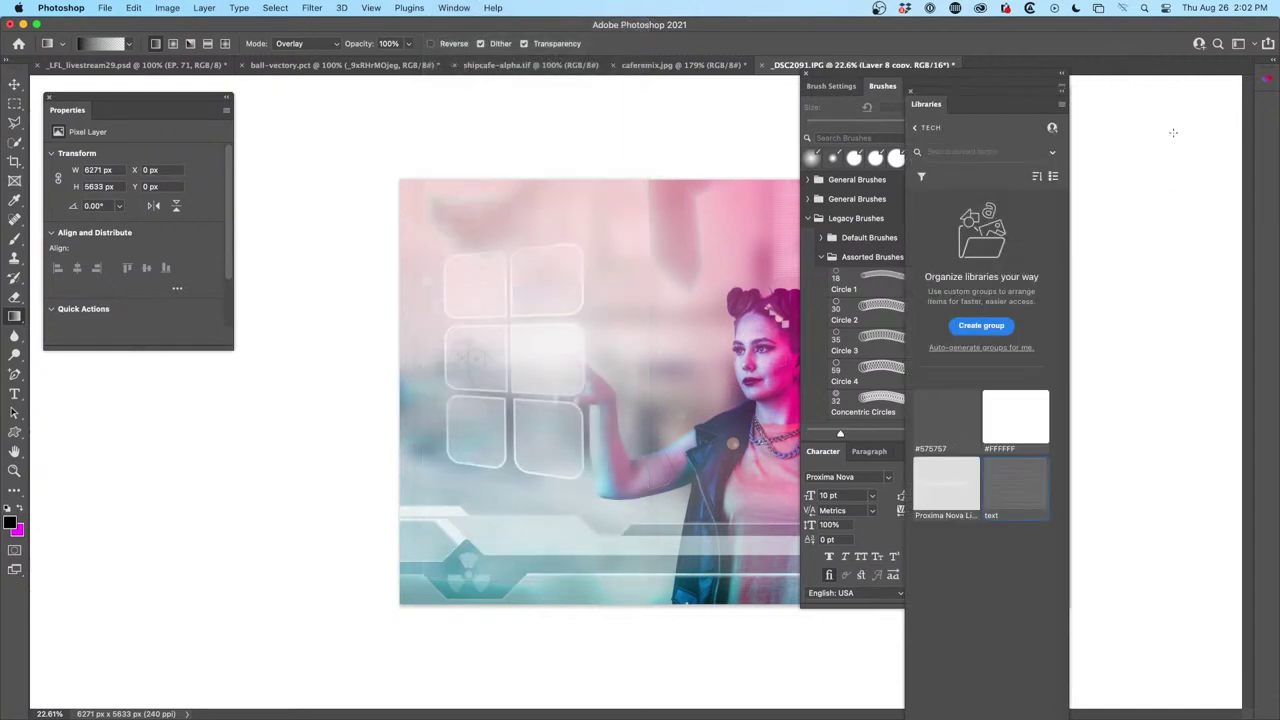
{"action": "mouse_move", "coordinate": [950, 93]}
{"action": "left_mouse_down"}
{"action": "mouse_move", "coordinate": [1105, 80]}
{"action": "mouse_move", "coordinate": [1098, 41]}
{"action": "left_mouse_up"}
Place the Dark blue and glow particle abstract background from the overlays library onto the sci-fi composite
{"action": "left_click", "coordinate": [1072, 74]}
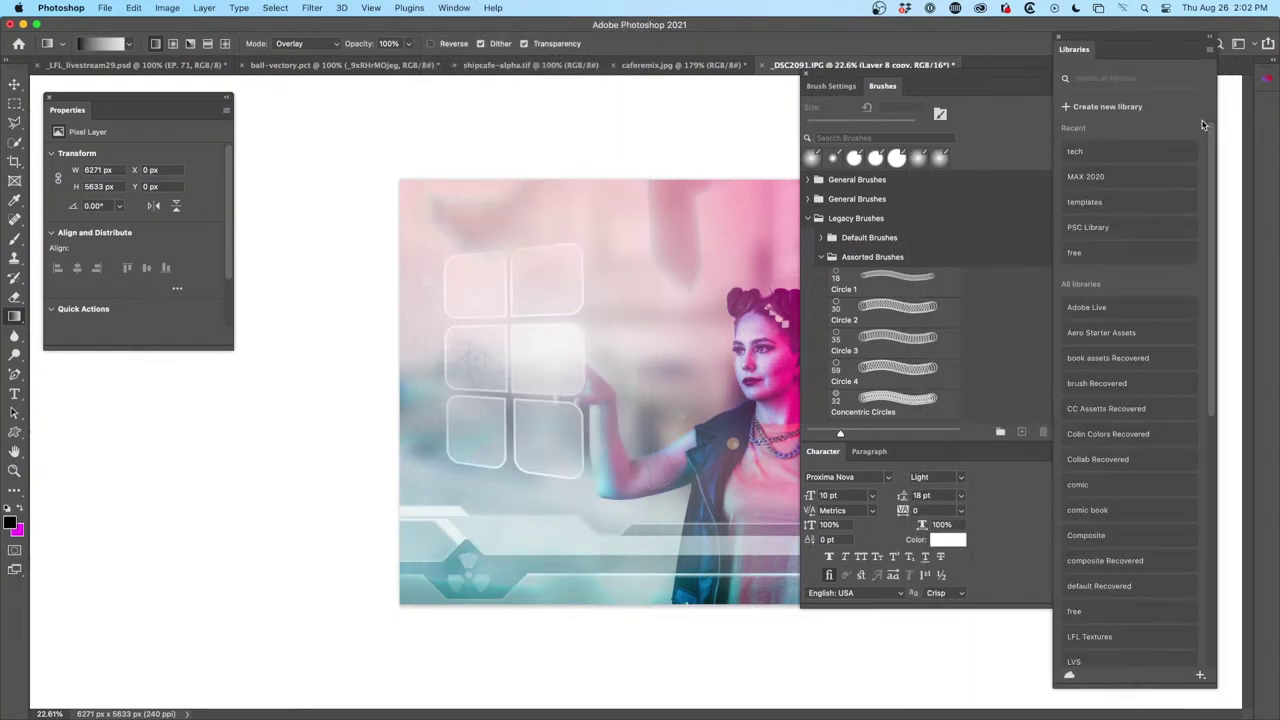
{"action": "scroll", "coordinate": [1155, 497], "scroll_direction": "down", "scroll_amount": 5}
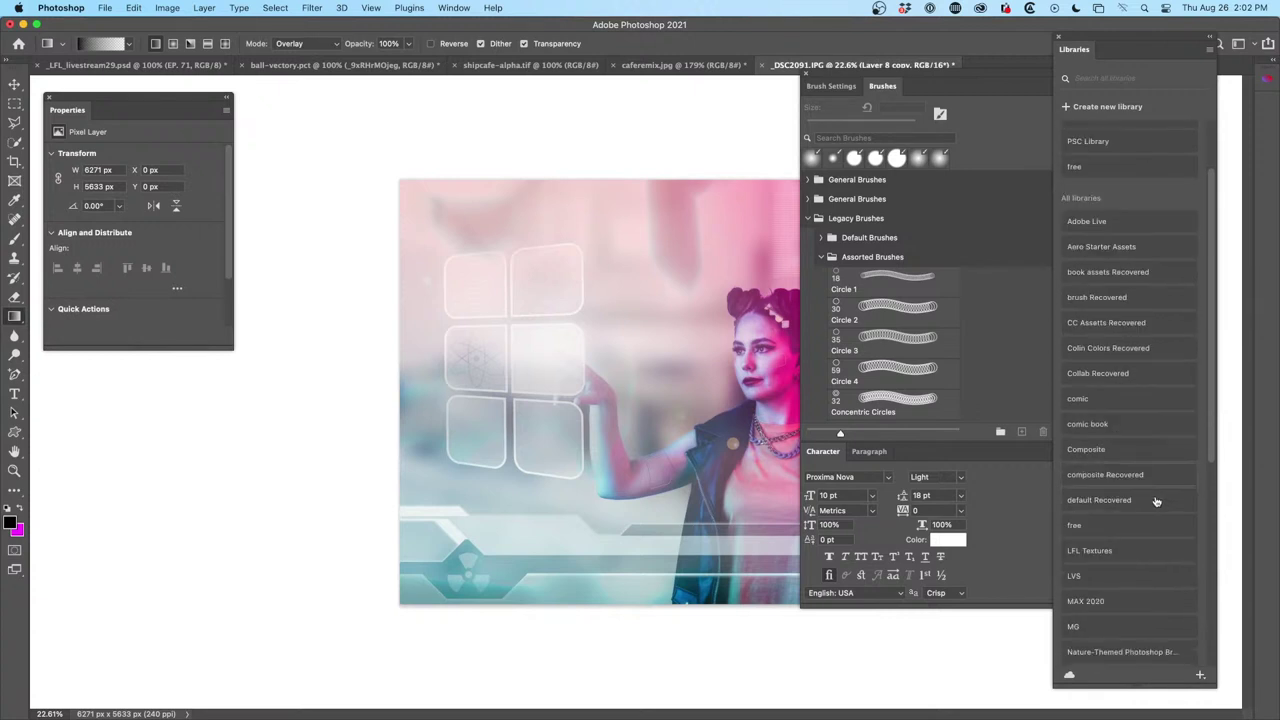
{"action": "scroll", "coordinate": [1118, 483], "scroll_direction": "down", "scroll_amount": 4}
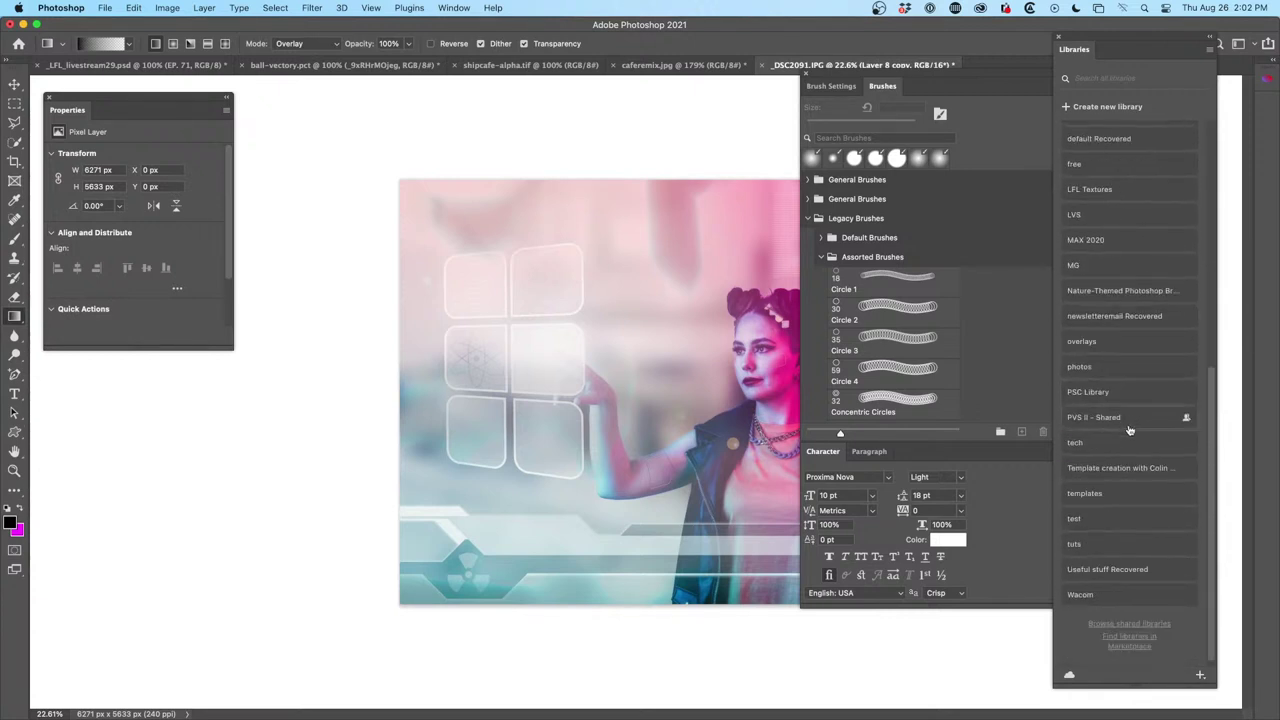
{"action": "scroll", "coordinate": [1131, 455], "scroll_direction": "up", "scroll_amount": 1}
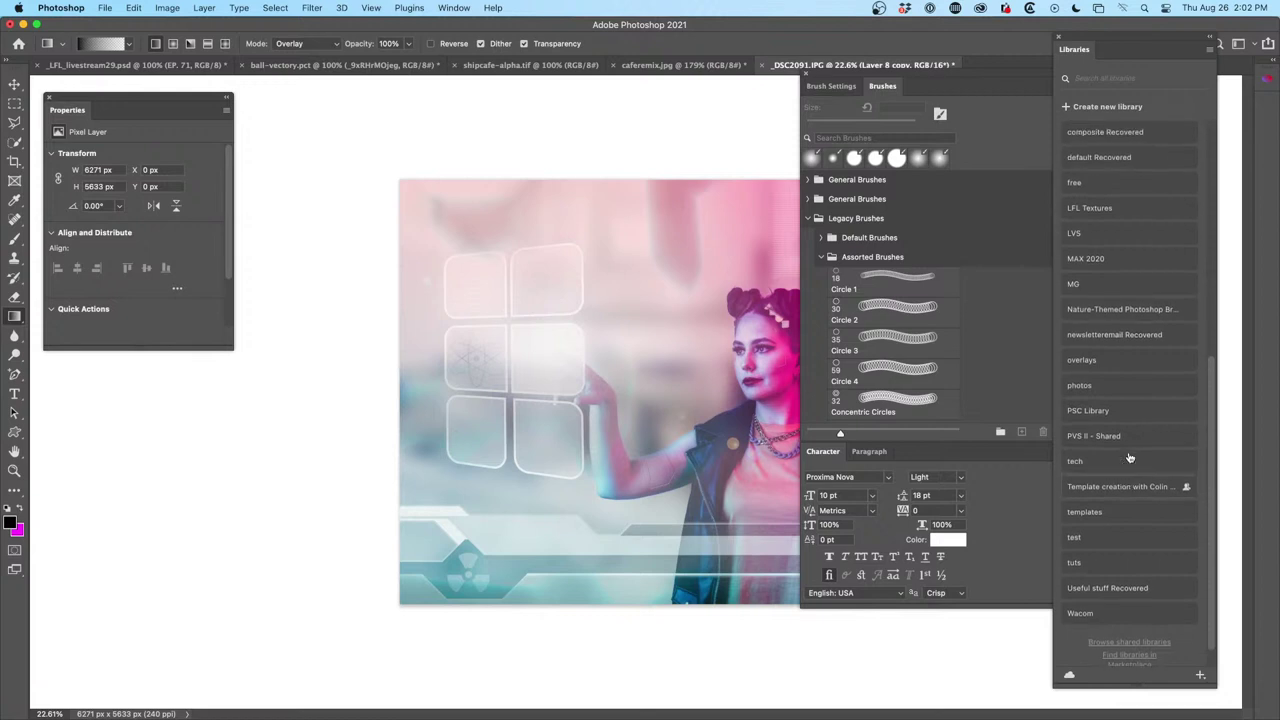
{"action": "scroll", "coordinate": [1130, 300], "scroll_direction": "up", "scroll_amount": 1}
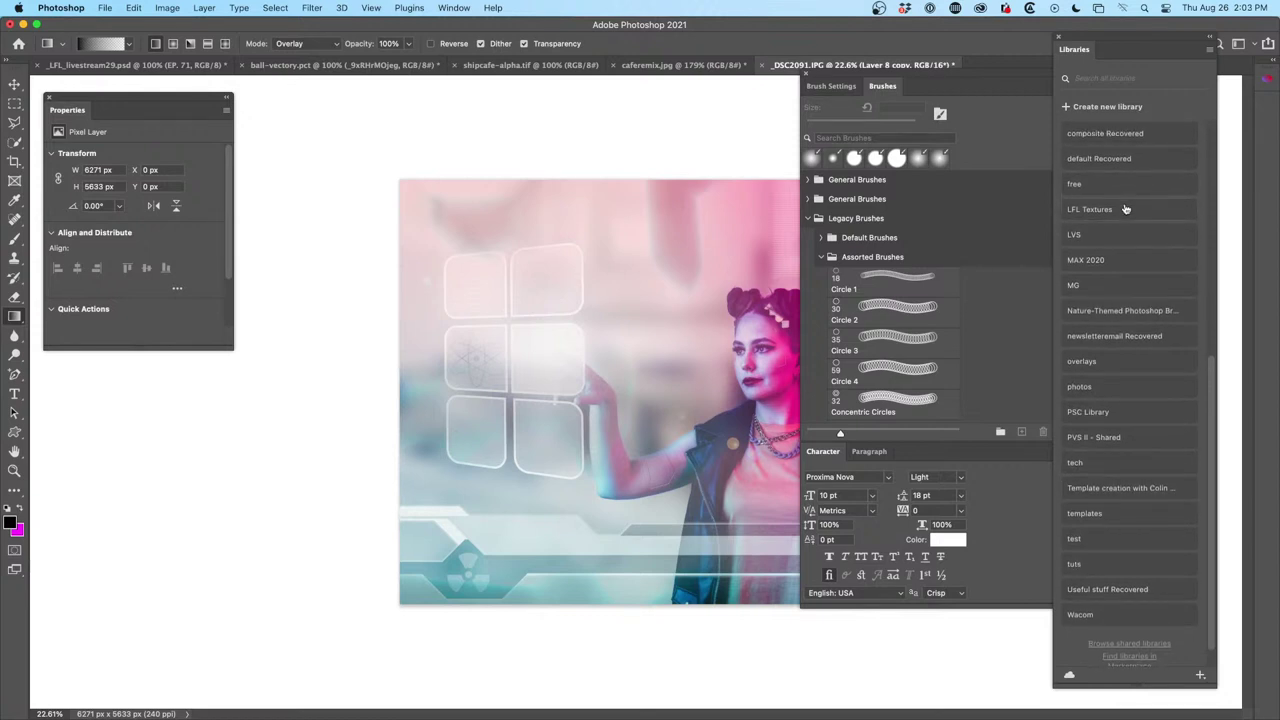
{"action": "left_click", "coordinate": [1133, 364]}
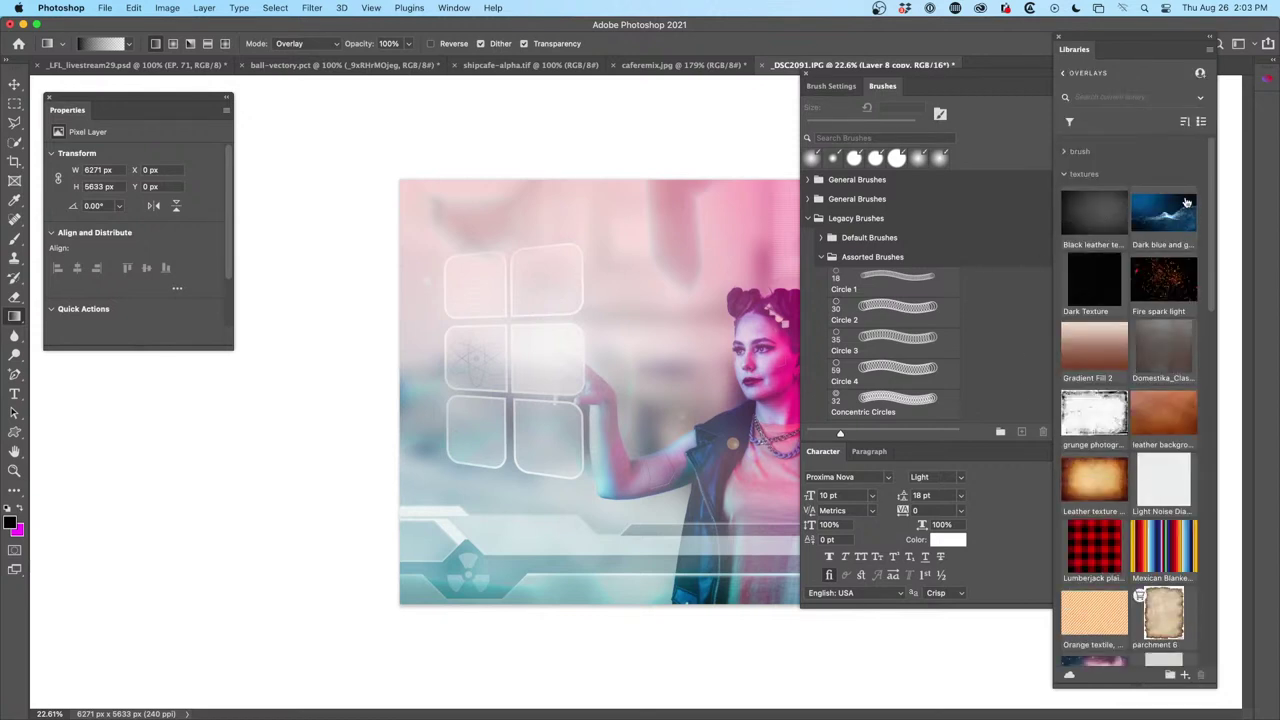
{"action": "left_click_drag", "start_coordinate": [1165, 214], "coordinate": [597, 428]}
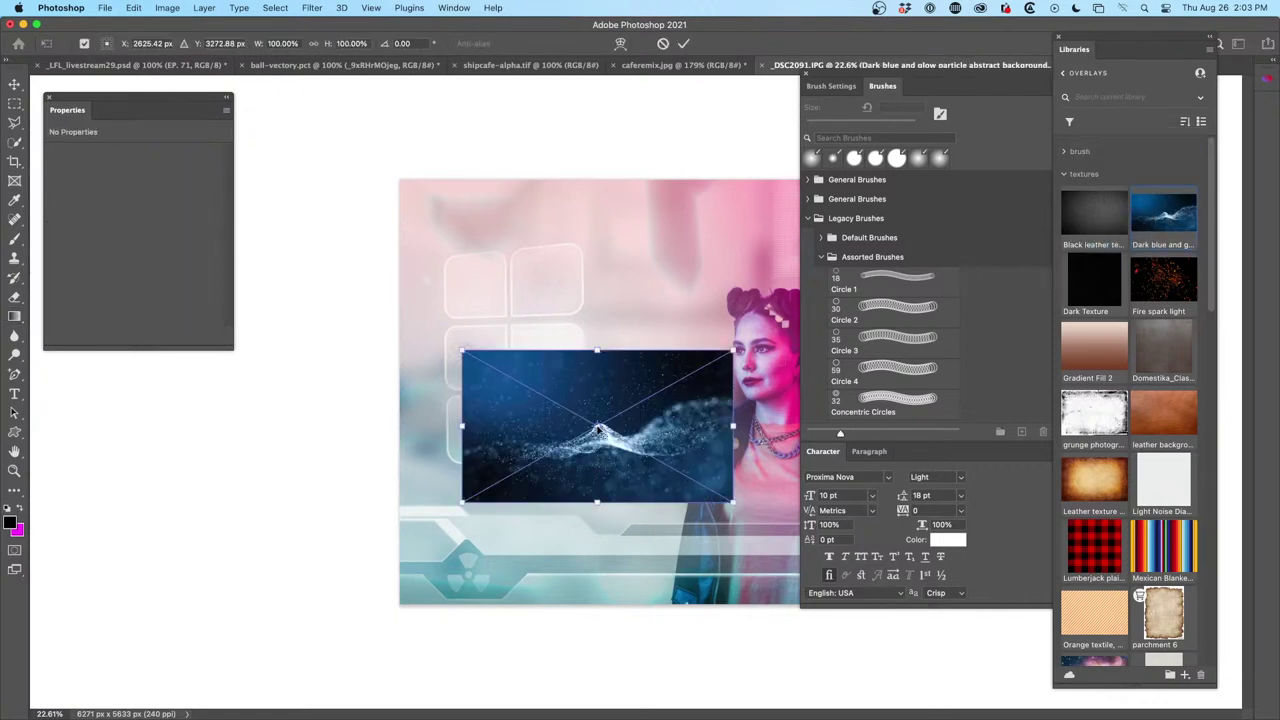
{"action": "key", "text": "Return"}
Scale the placed particle image to 7080 x 3982 px so it spans the composite's full width
{"action": "left_click_drag", "start_coordinate": [900, 89], "coordinate": [1061, 52]}
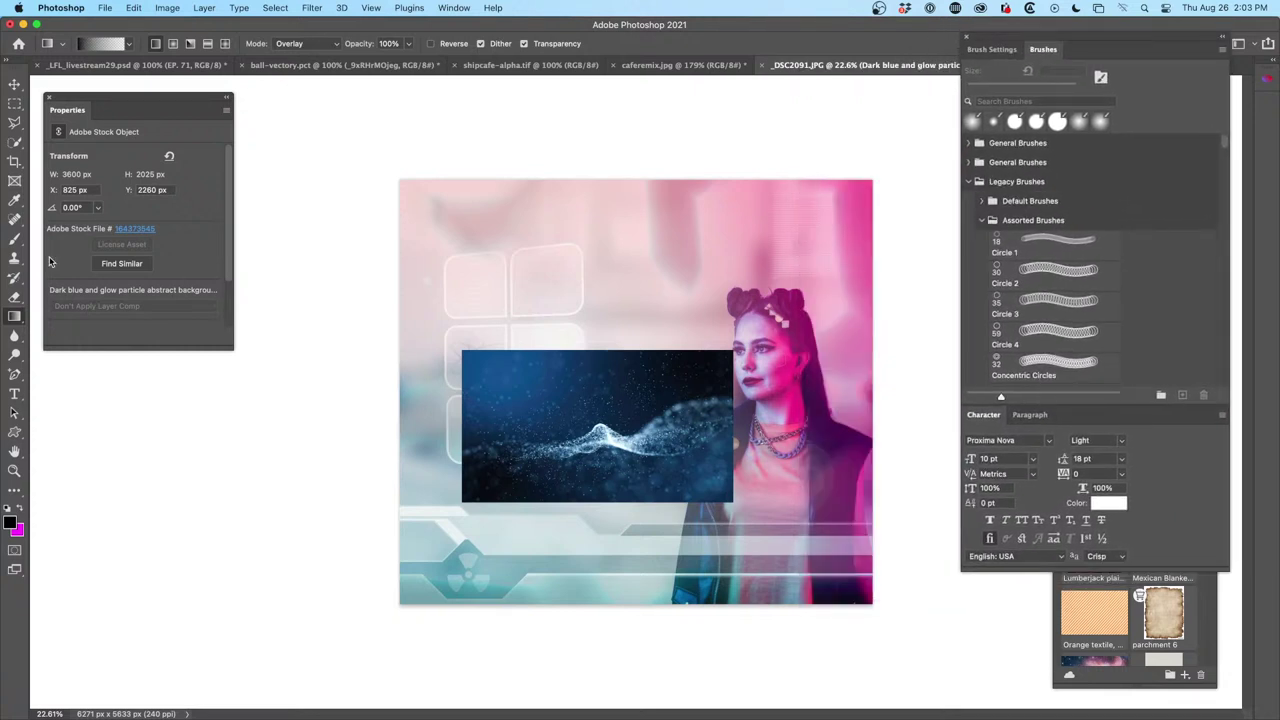
{"action": "left_click", "coordinate": [15, 84]}
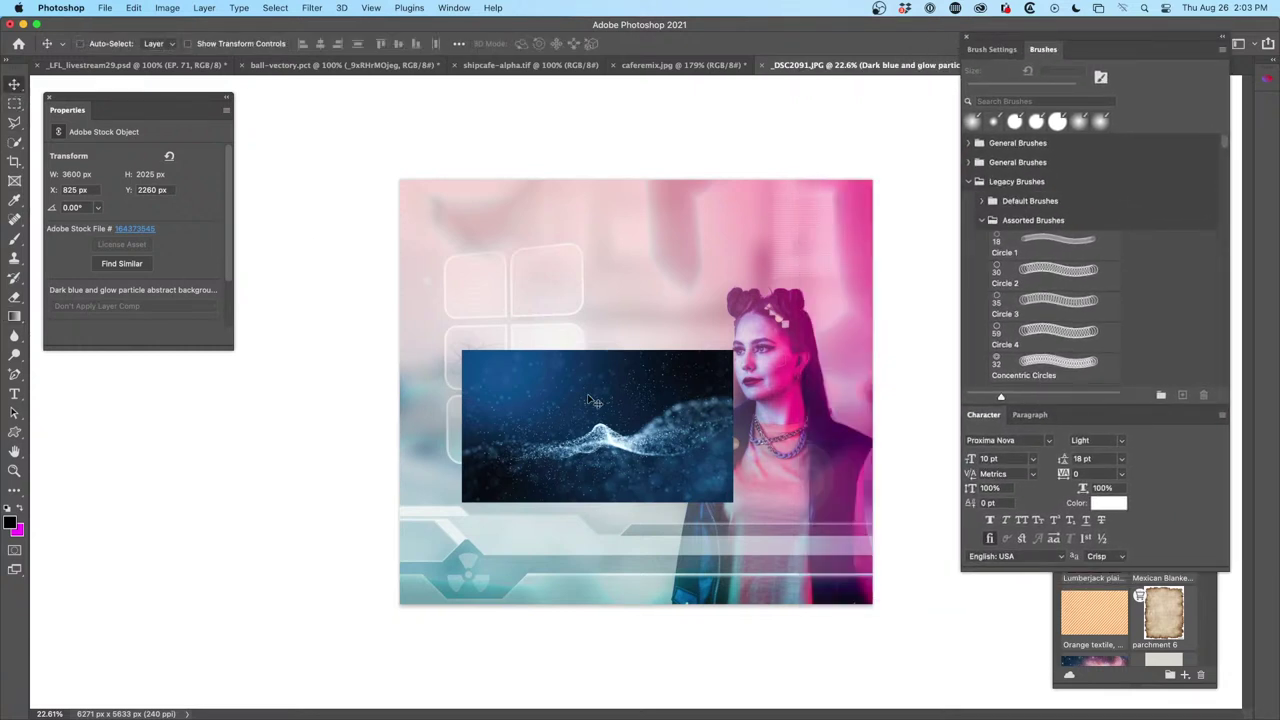
{"action": "key", "text": "super+t"}
{"action": "left_click_drag", "start_coordinate": [727, 506], "coordinate": [907, 601]}
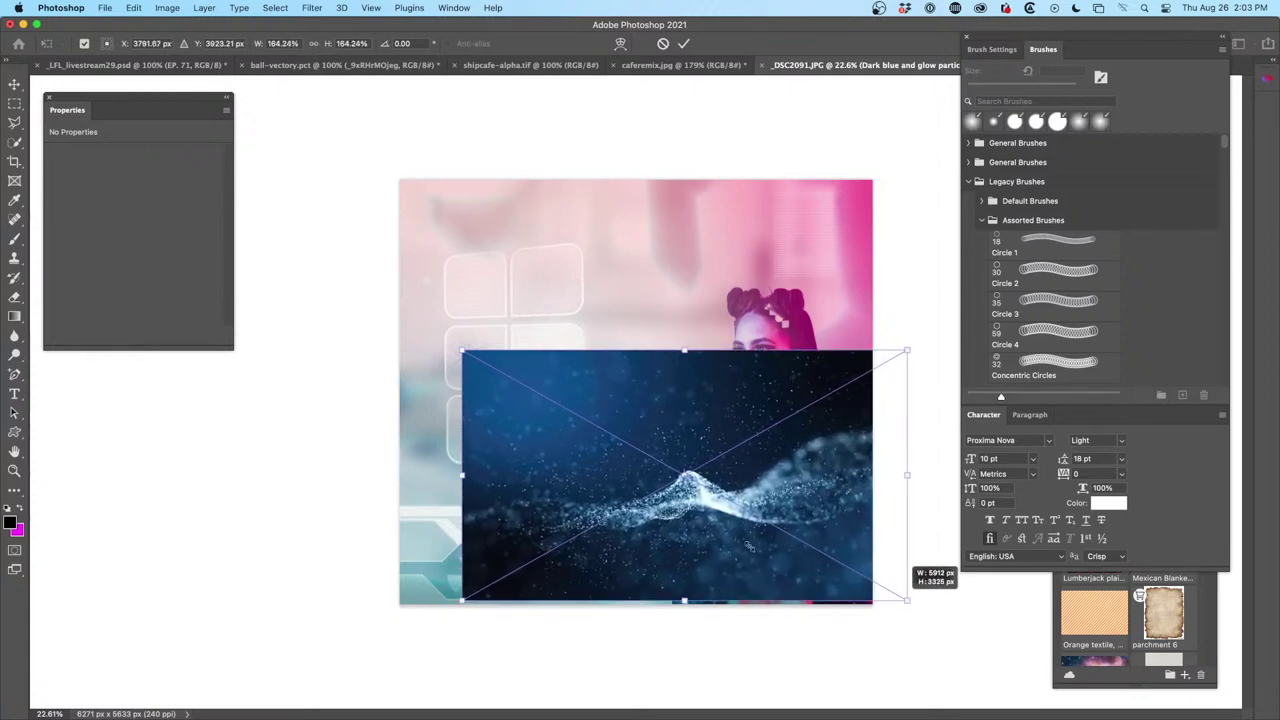
{"action": "left_click_drag", "start_coordinate": [463, 350], "coordinate": [374, 299]}
{"action": "key", "text": "Return"}
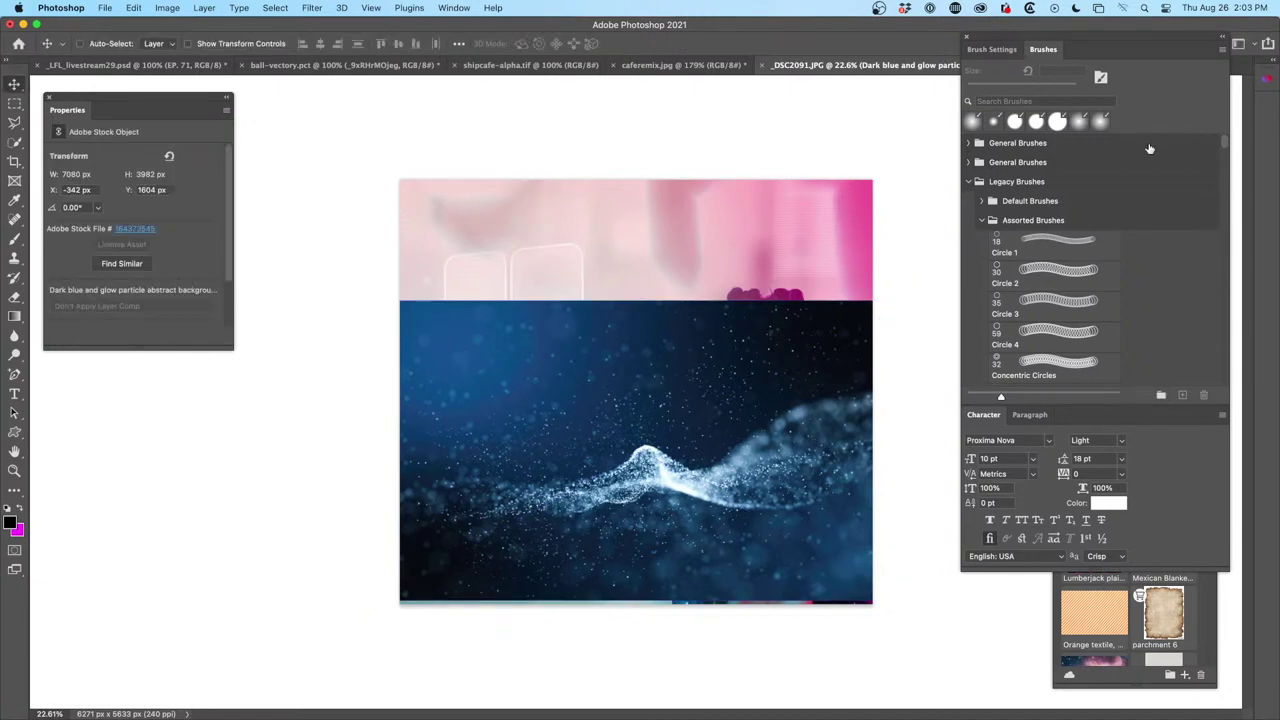
Collapse the brush panels and reset the current workspace to its saved layout
{"action": "left_click", "coordinate": [1222, 40]}
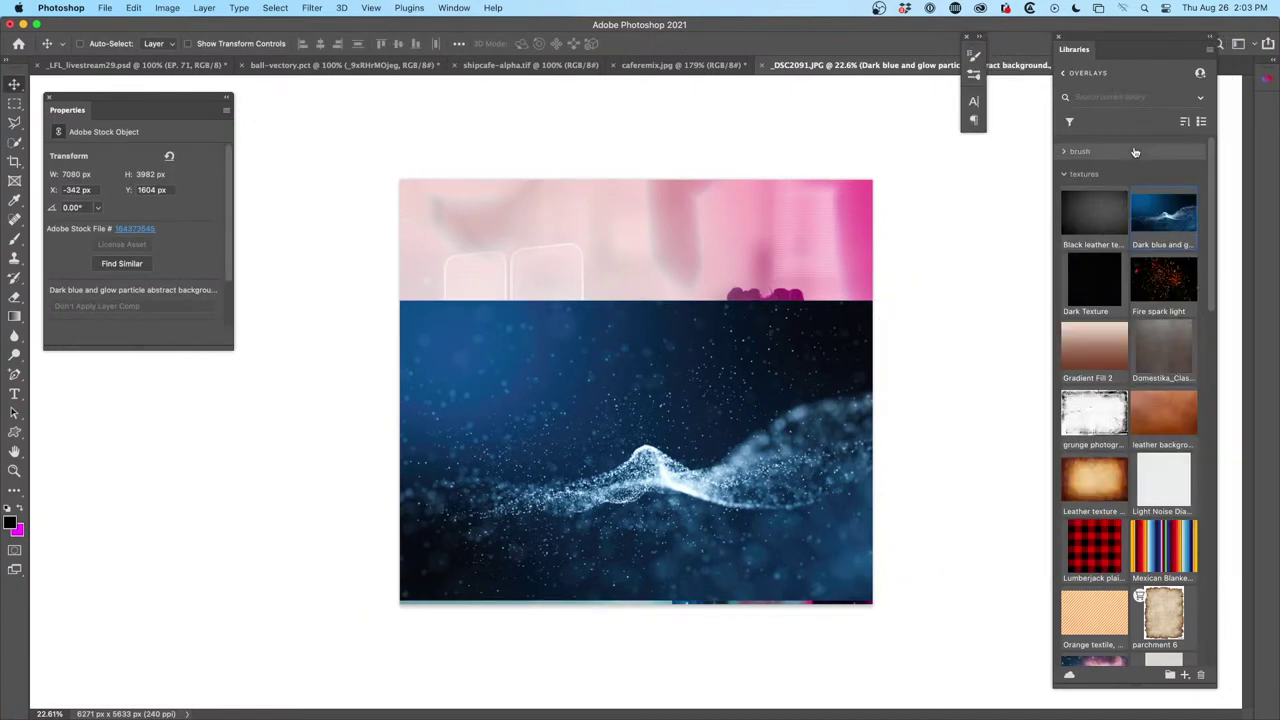
{"action": "left_click_drag", "start_coordinate": [1145, 49], "coordinate": [1111, 108]}
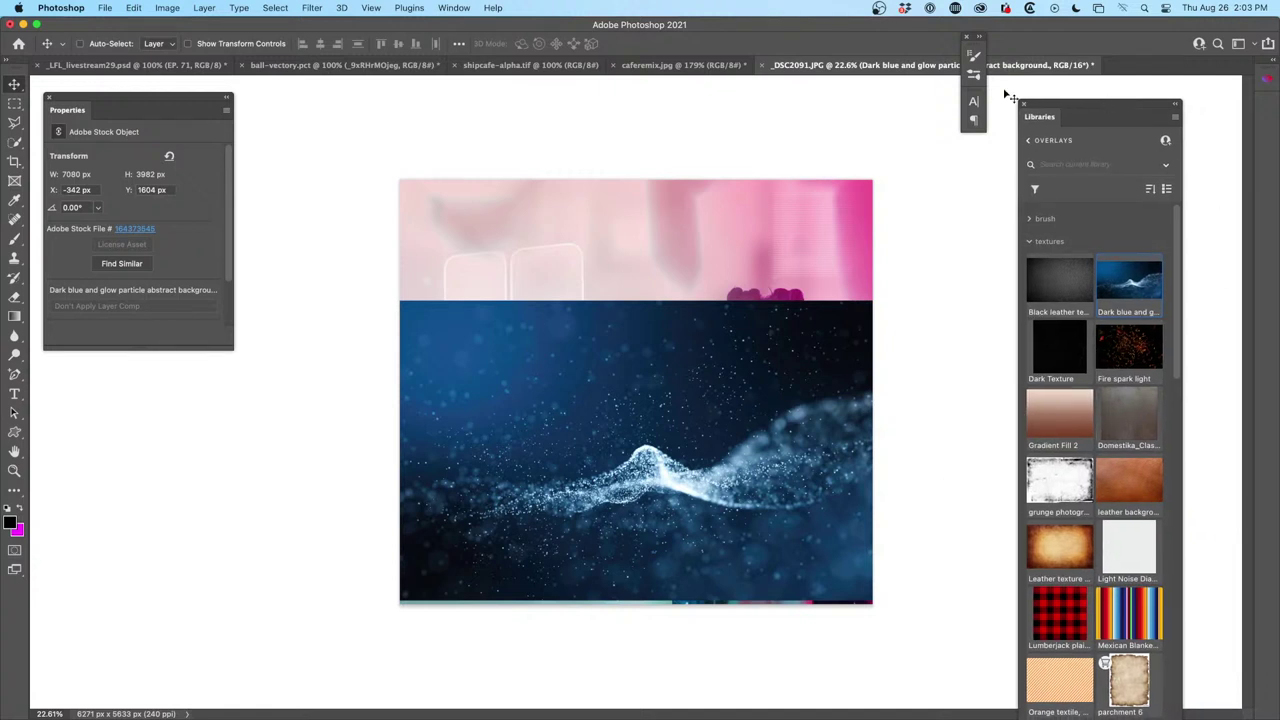
{"action": "left_click", "coordinate": [442, 7]}
{"action": "mouse_move", "coordinate": [630, 38]}
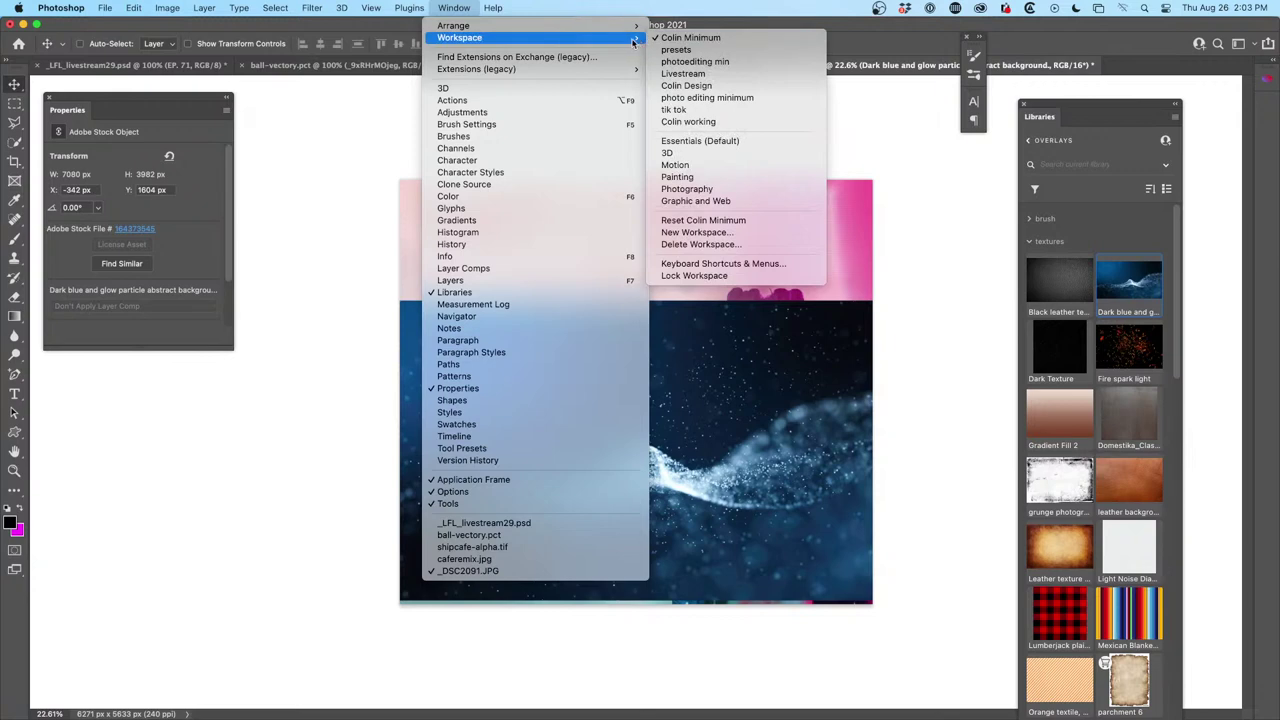
{"action": "left_click", "coordinate": [724, 221]}
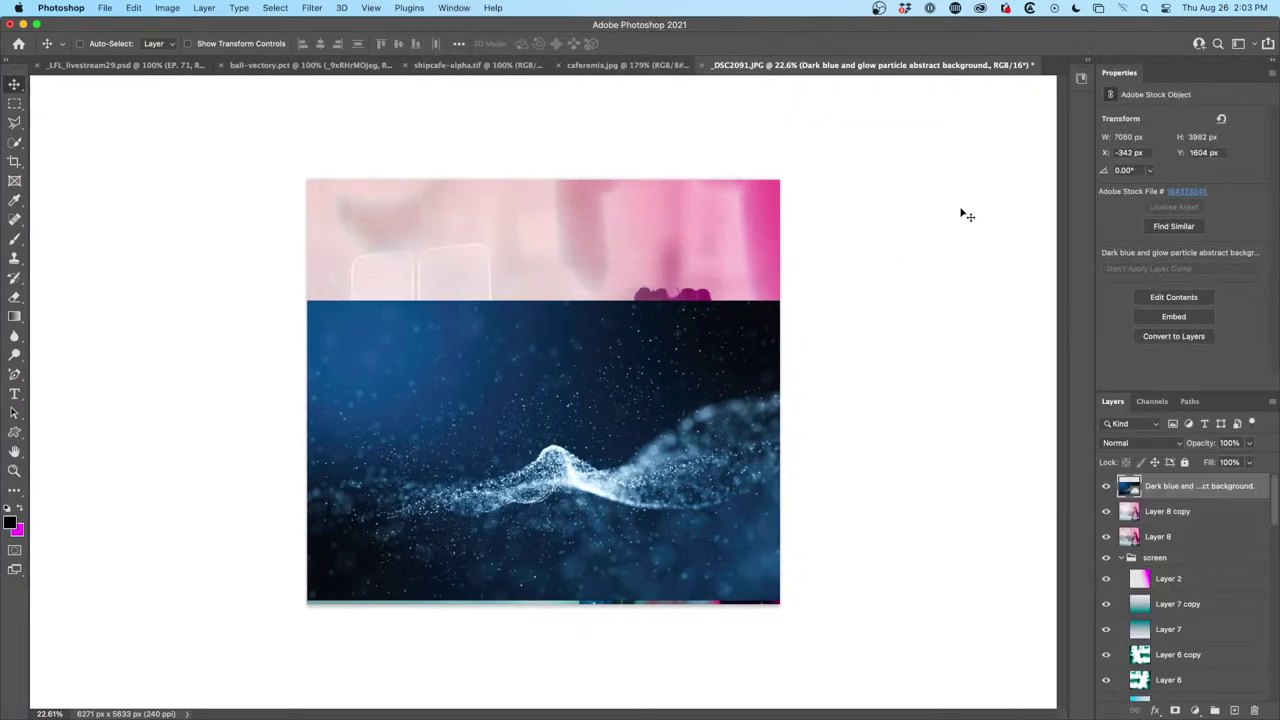
Move the particle layer up so its wave crosses above the woman's head, and set its blend mode to Overlay
{"action": "left_click", "coordinate": [1155, 450]}
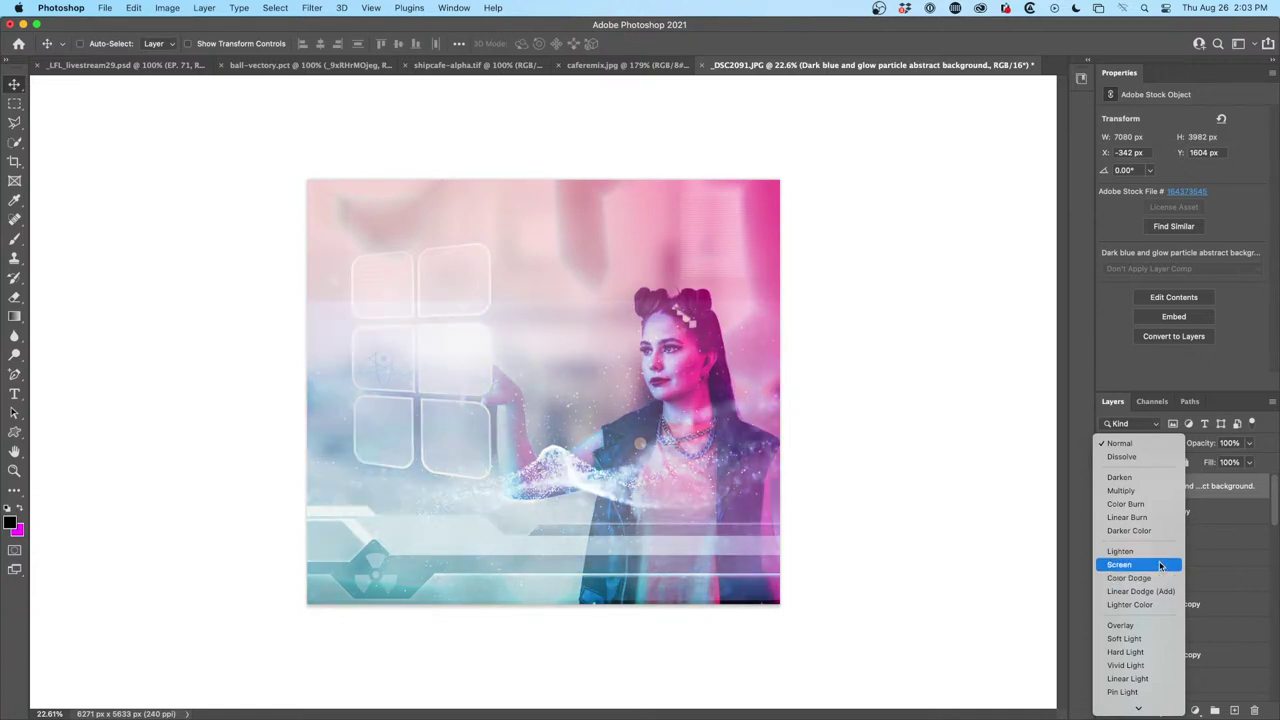
{"action": "left_click", "coordinate": [1150, 565]}
{"action": "left_click_drag", "start_coordinate": [622, 388], "coordinate": [620, 173]}
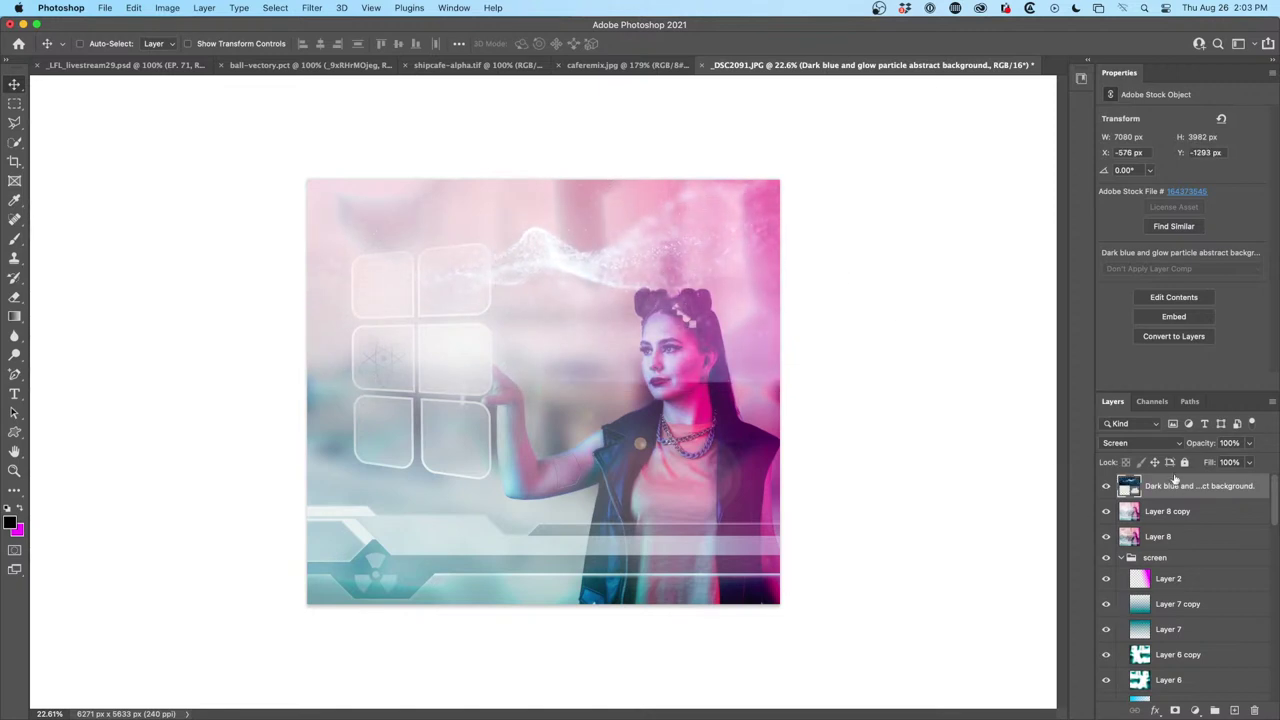
{"action": "left_click", "coordinate": [1138, 444]}
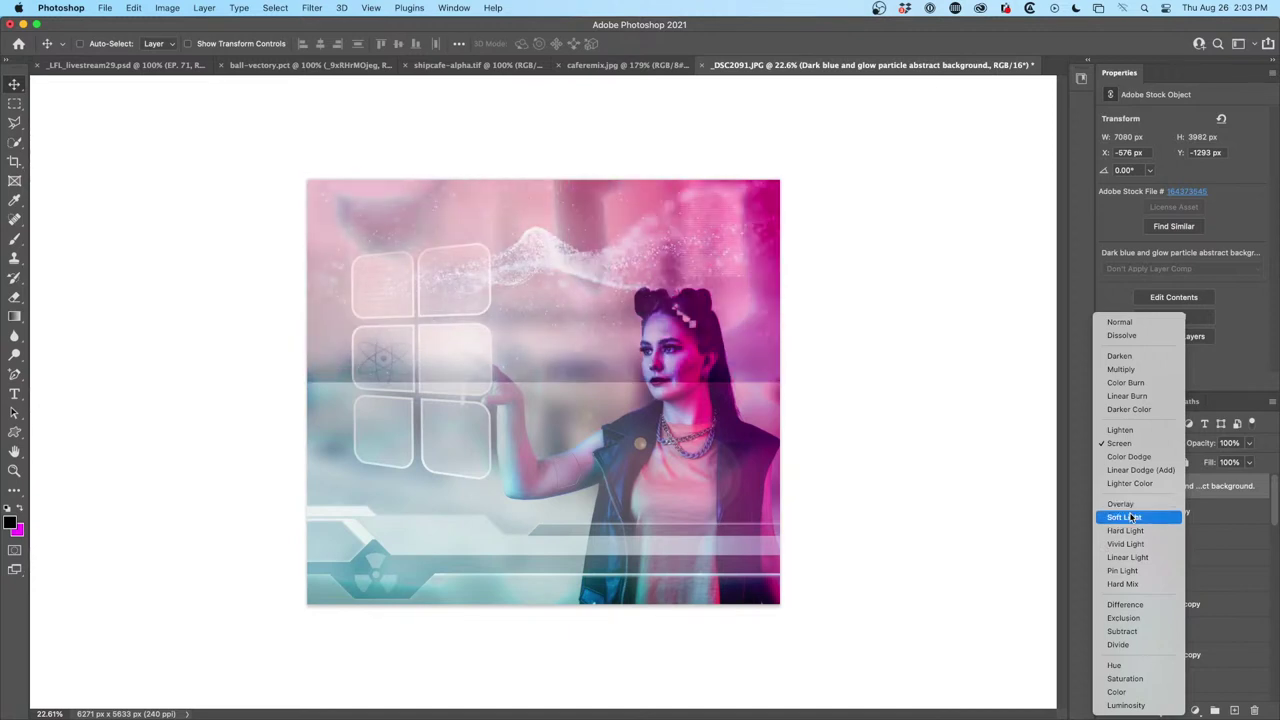
{"action": "left_click", "coordinate": [1129, 505]}
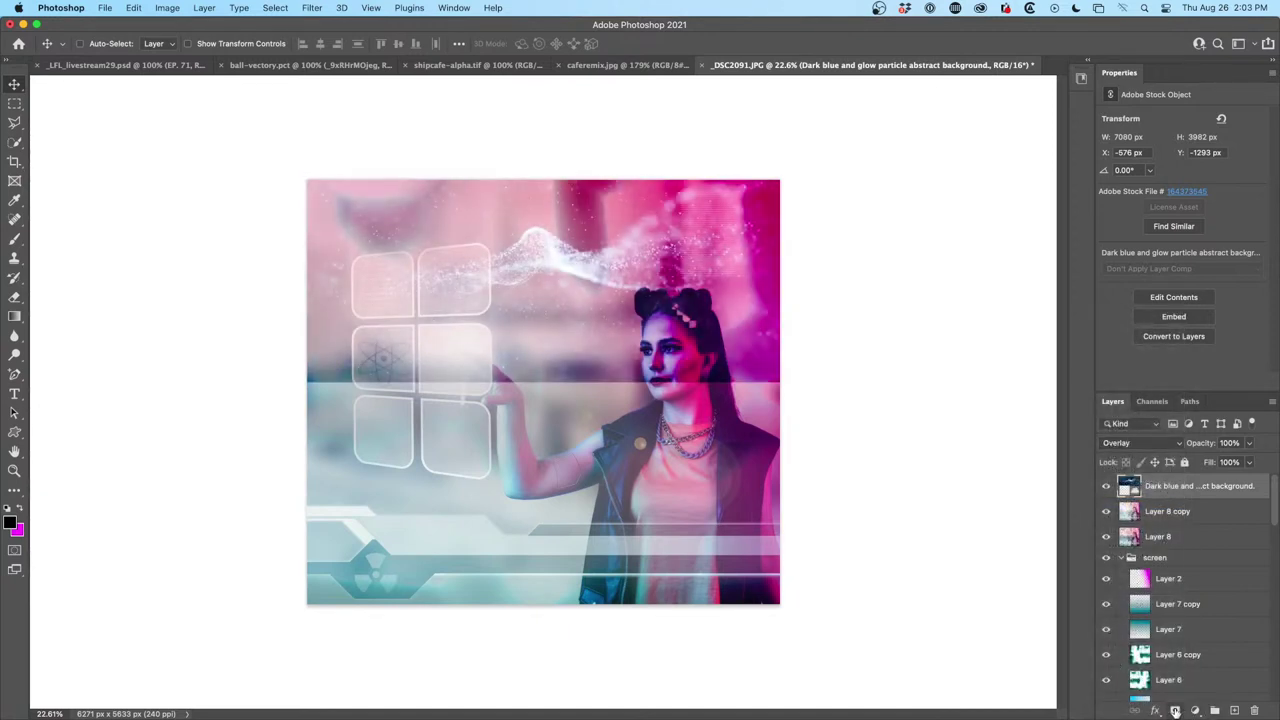
Mask the particle layer with a Normal-mode black-to-white linear gradient that fades out its hard lower edge
{"action": "left_click", "coordinate": [1175, 710]}
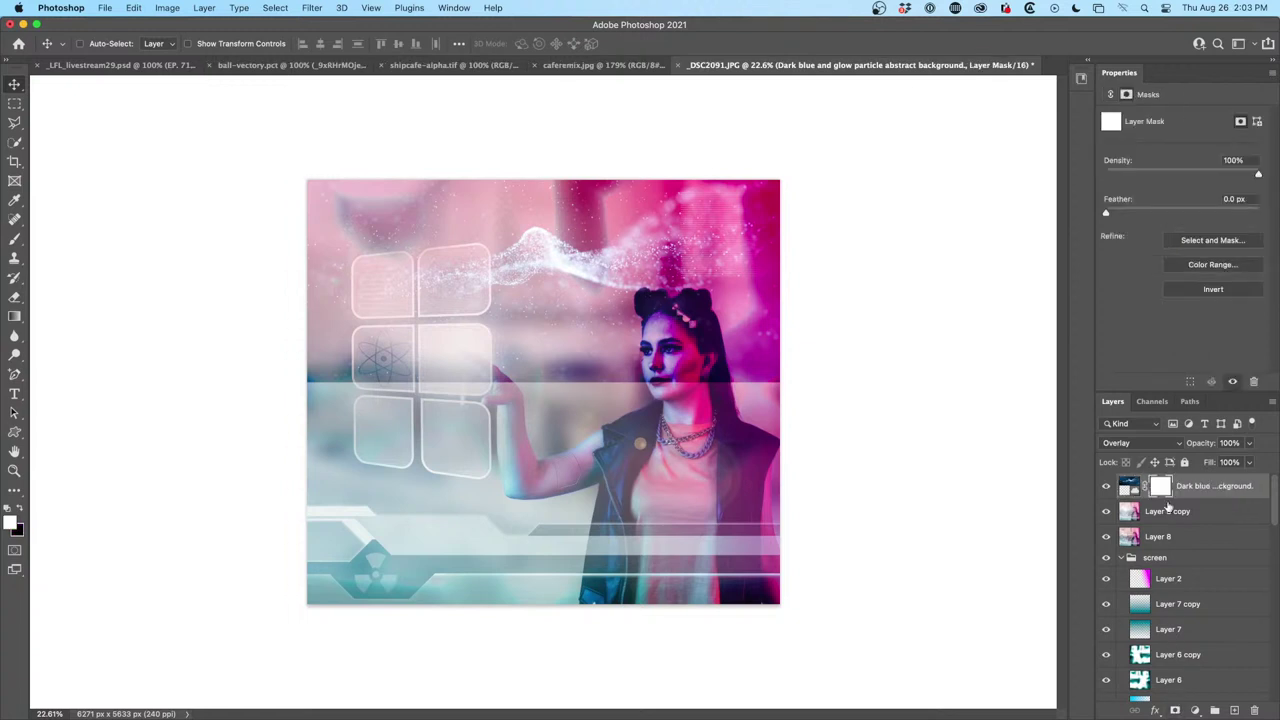
{"action": "left_click", "coordinate": [15, 317]}
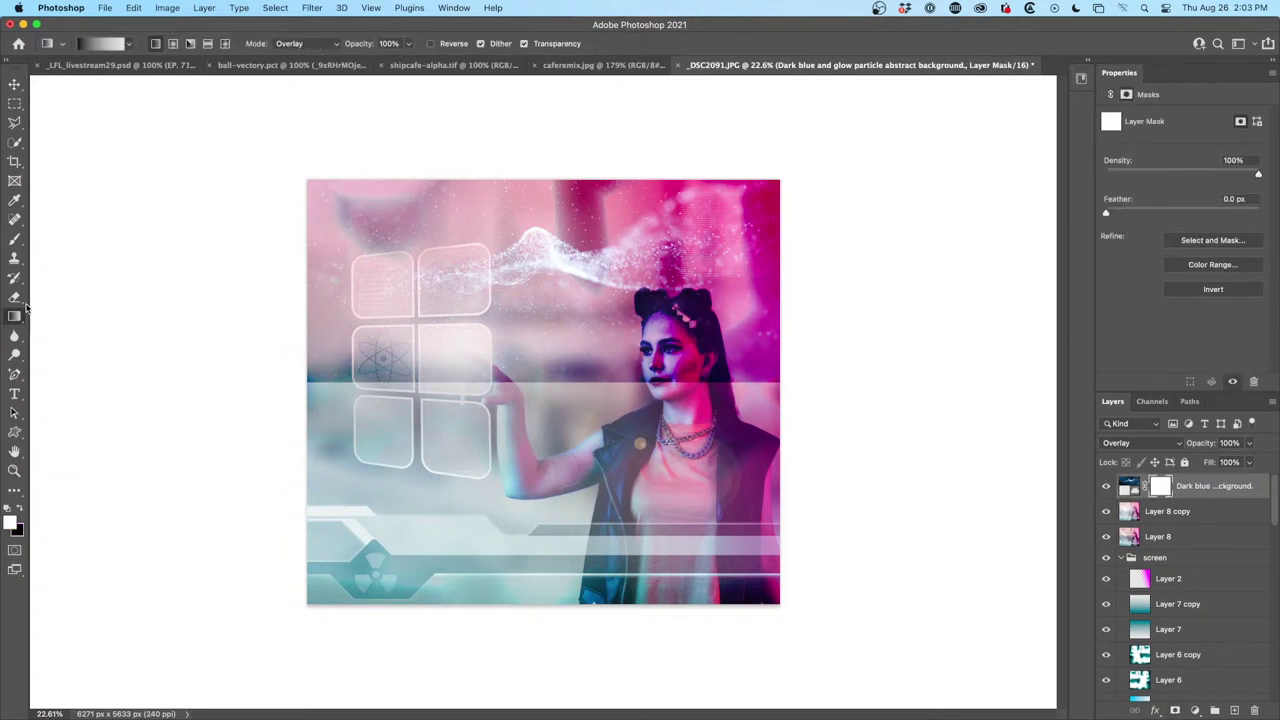
{"action": "left_click", "coordinate": [129, 44]}
{"action": "left_click", "coordinate": [43, 75]}
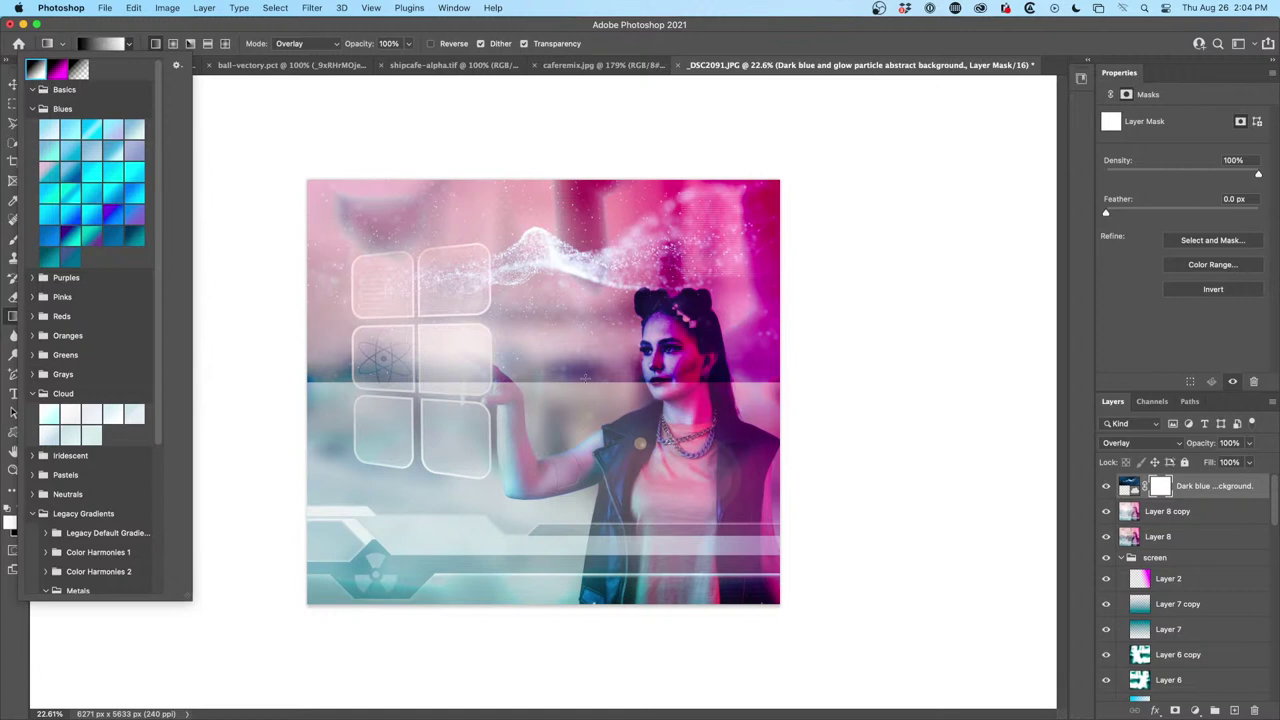
{"action": "left_click", "coordinate": [576, 322]}
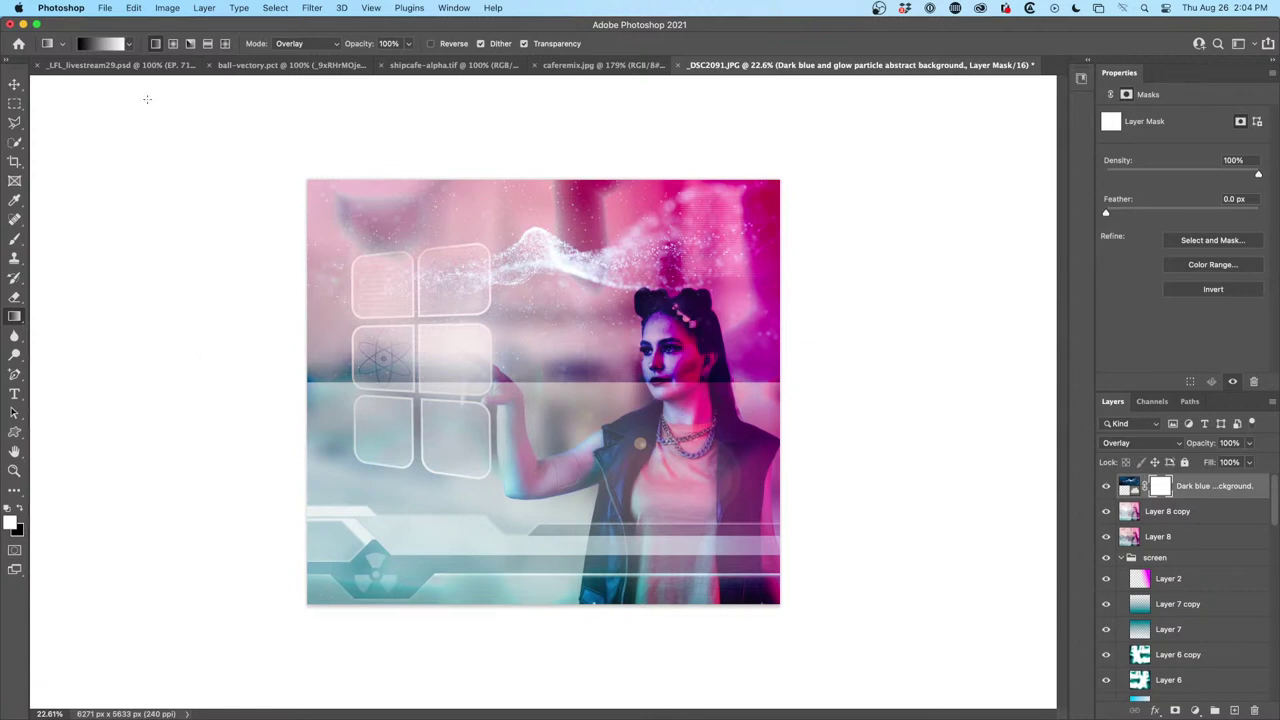
{"action": "left_click", "coordinate": [297, 45]}
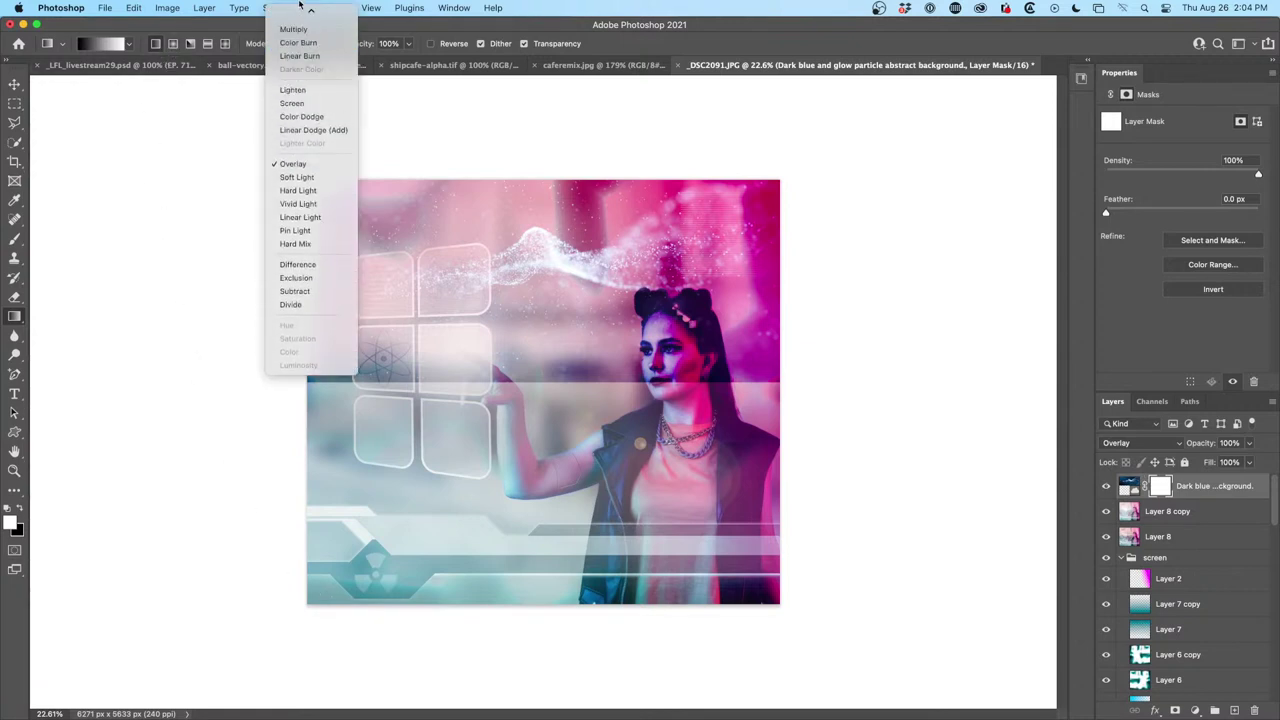
{"action": "left_click", "coordinate": [293, 14]}
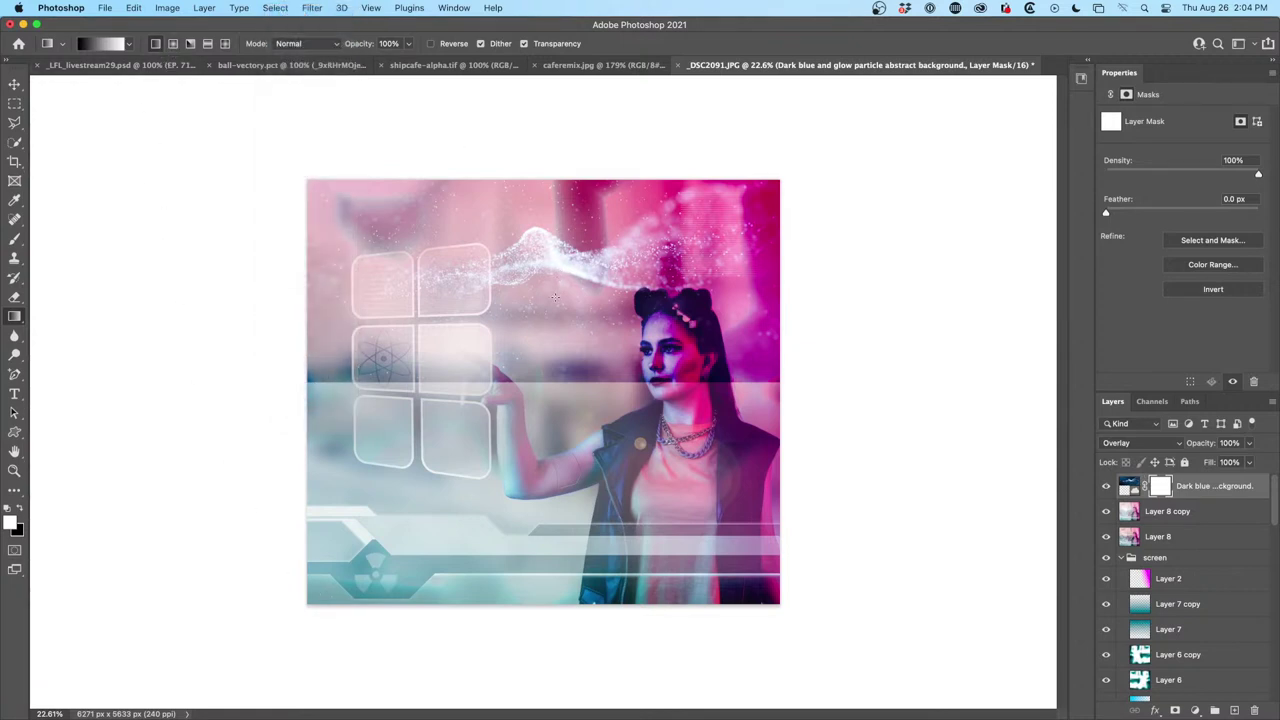
{"action": "left_click_drag", "start_coordinate": [553, 350], "coordinate": [553, 362]}
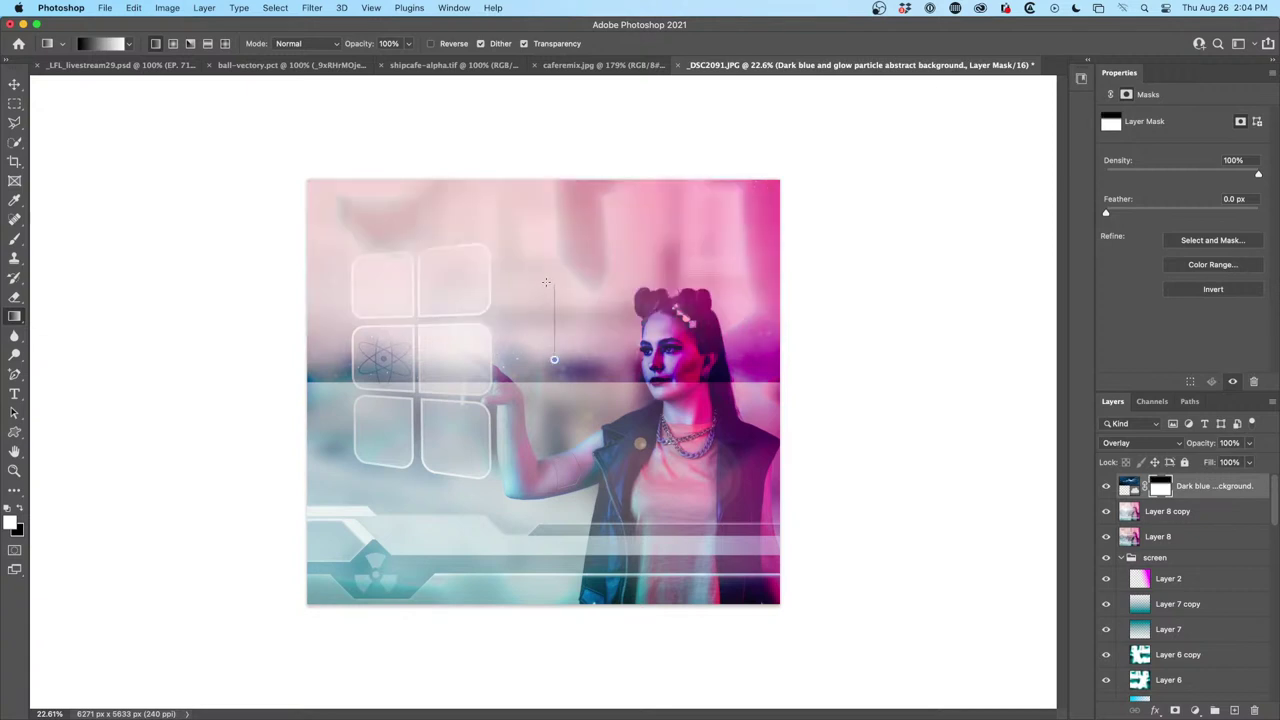
{"action": "left_click_drag", "start_coordinate": [545, 285], "coordinate": [546, 282]}
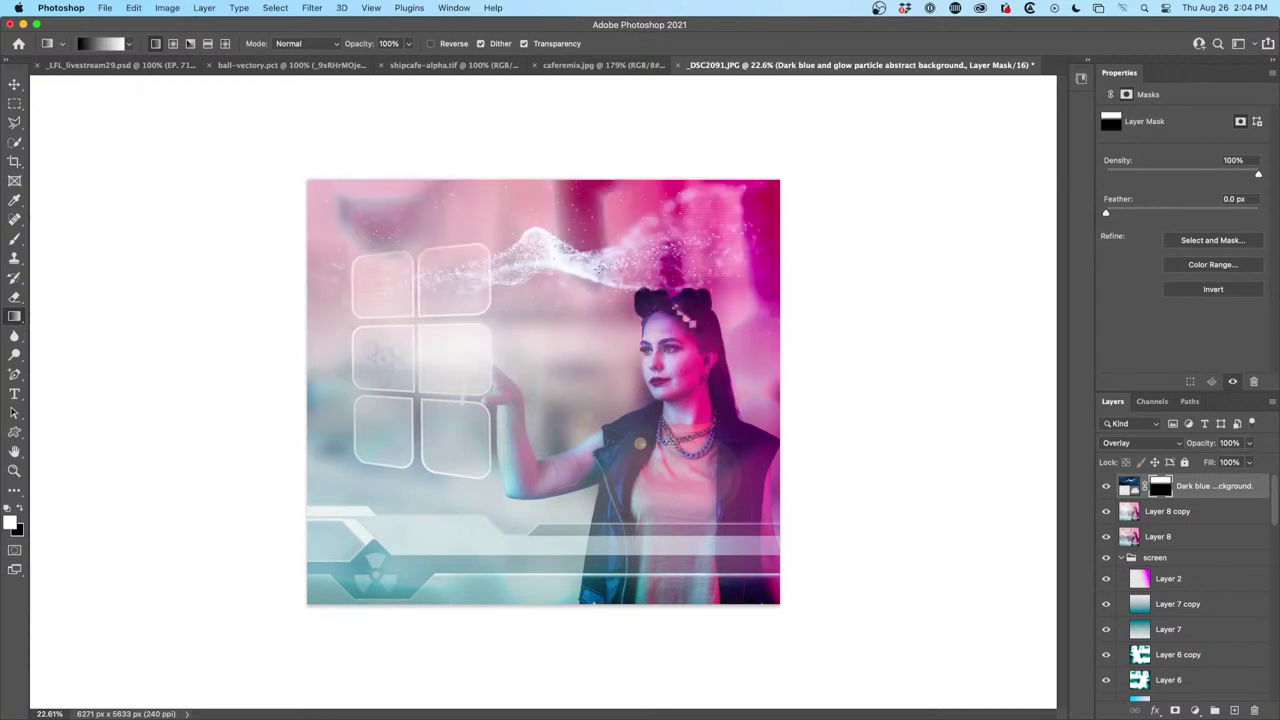
Duplicate the particle layer down over the lower interface bars and set the copy's blend mode to Normal
{"action": "left_click", "coordinate": [15, 84]}
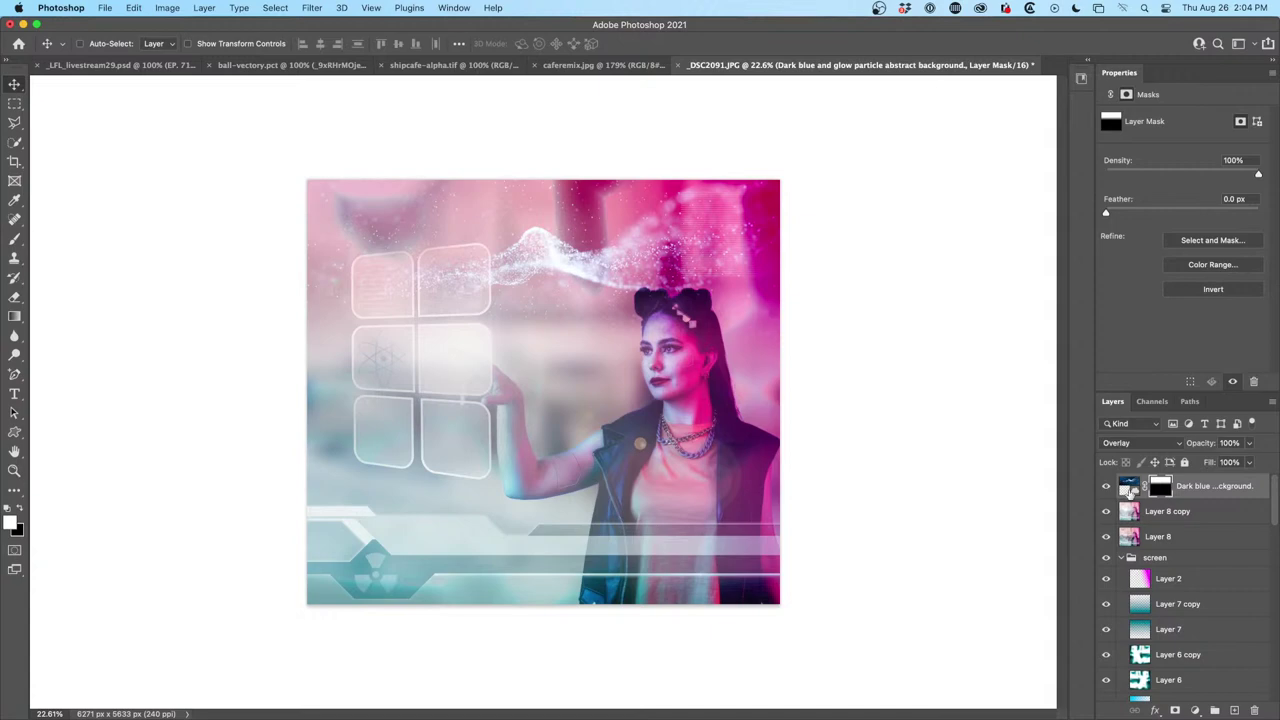
{"action": "left_click_drag", "start_coordinate": [641, 267], "coordinate": [620, 550]}
{"action": "left_click", "coordinate": [1140, 444]}
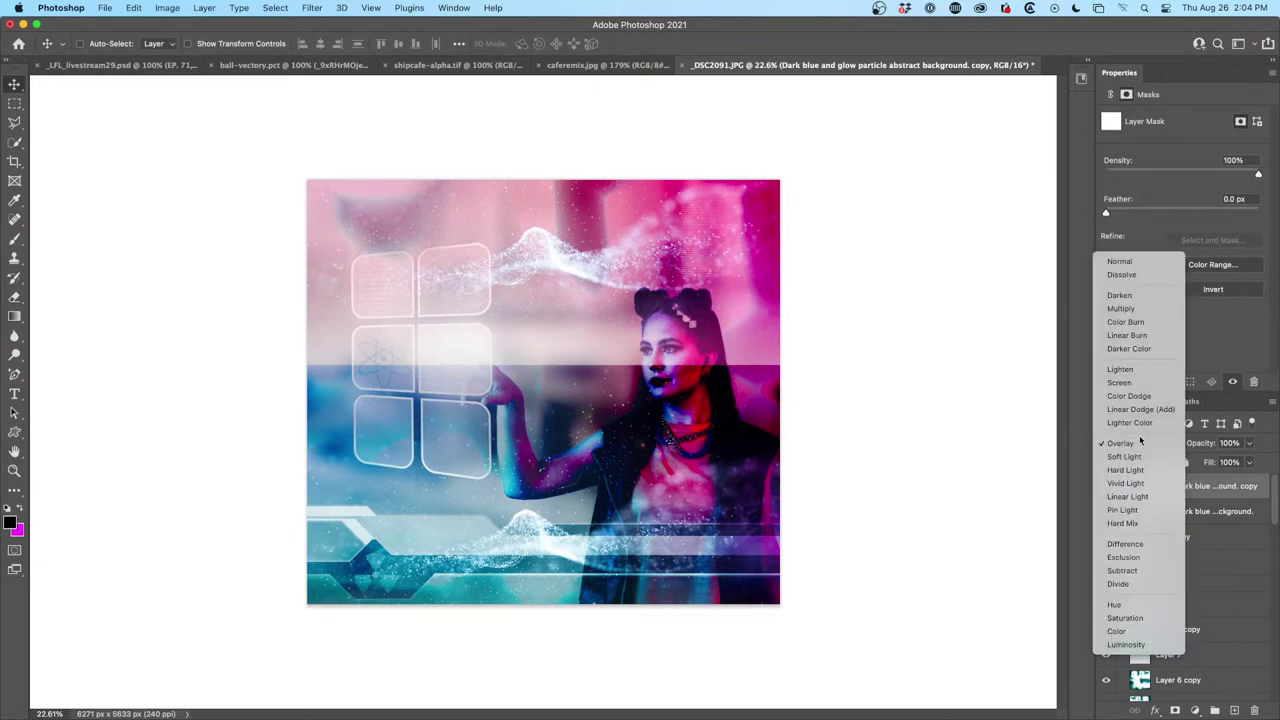
{"action": "left_click", "coordinate": [1125, 256]}
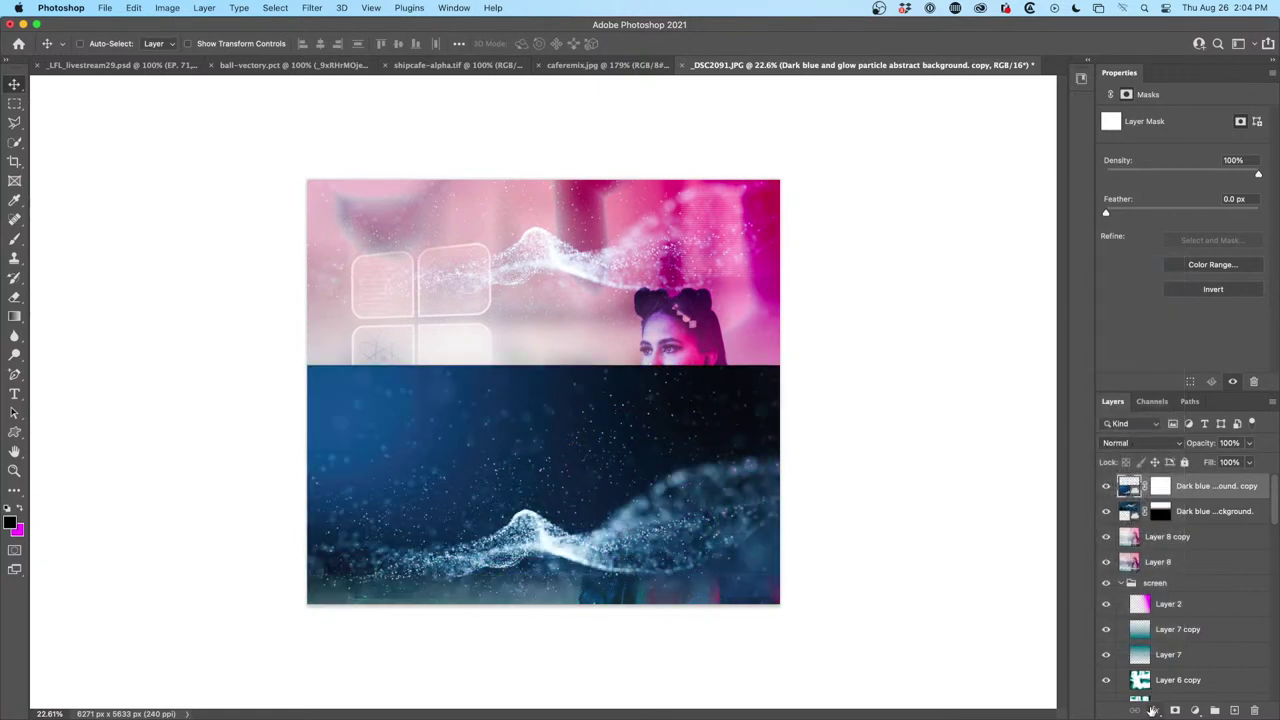
Hide the particle copy's dark tones with Blend If, splitting the This Layer black point to 41 / 162
{"action": "left_click", "coordinate": [1155, 710]}
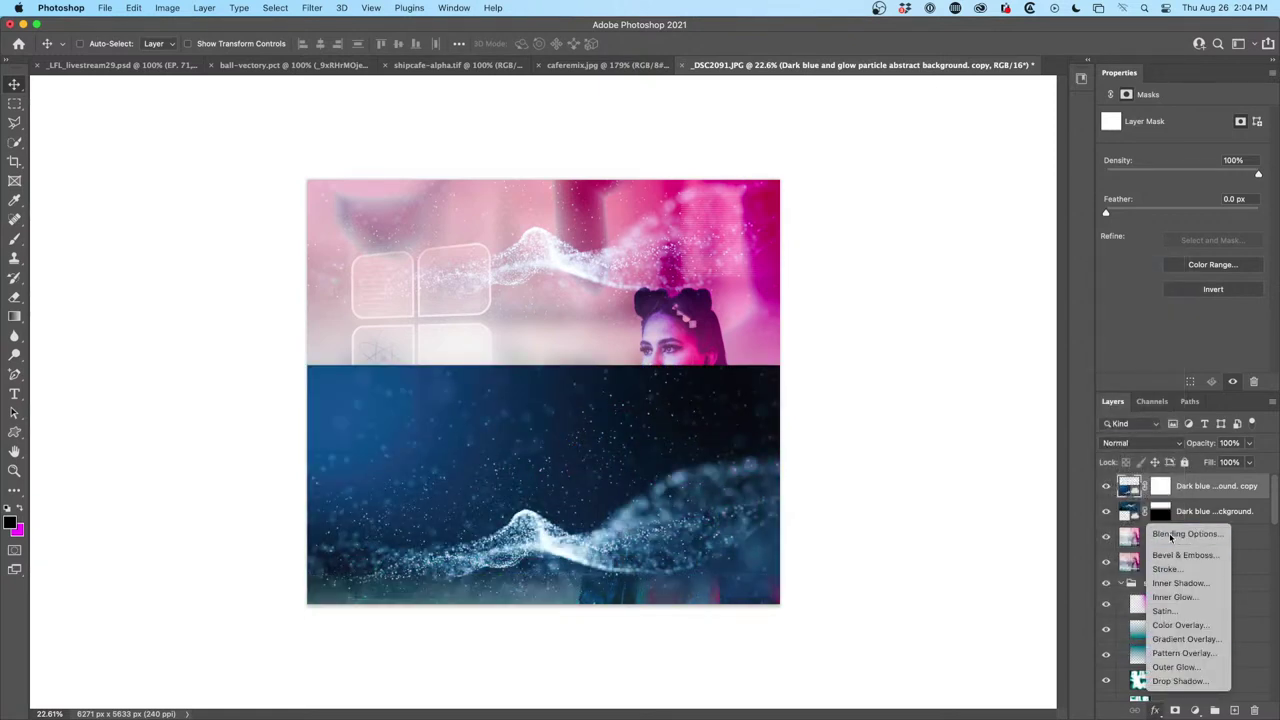
{"action": "key", "text": "Escape"}
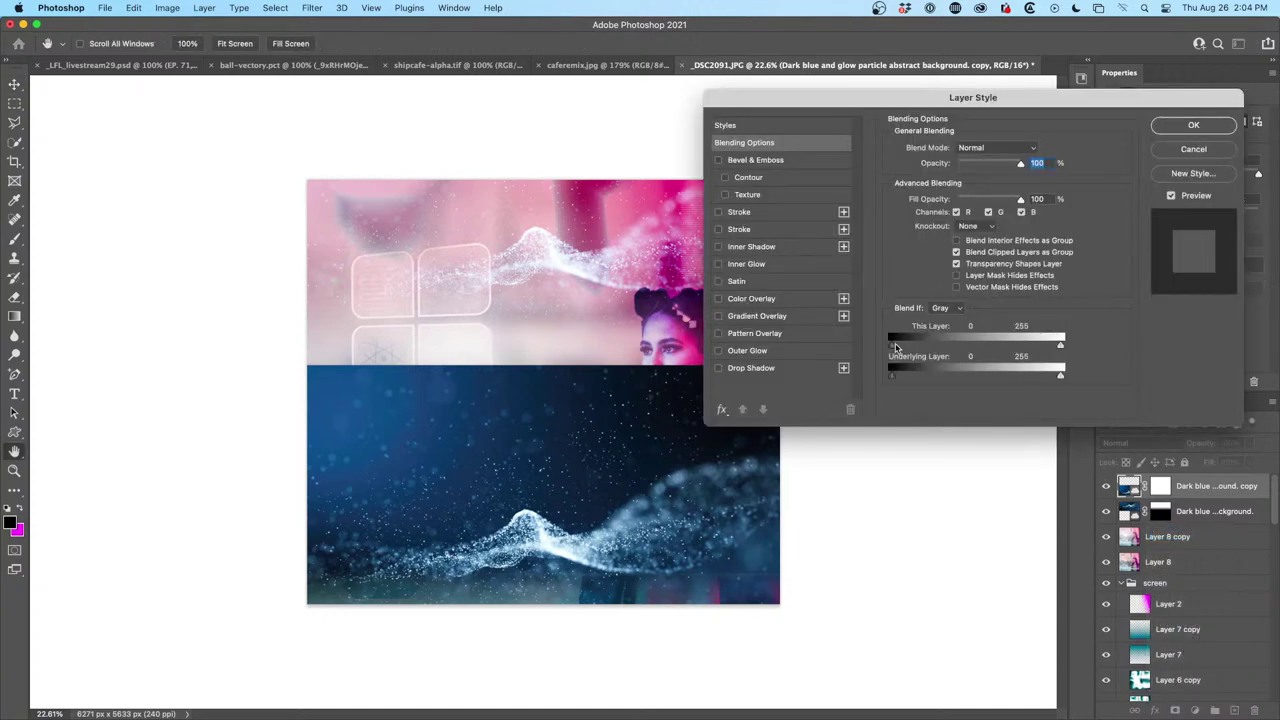
{"action": "left_click_drag", "start_coordinate": [895, 348], "coordinate": [1009, 348]}
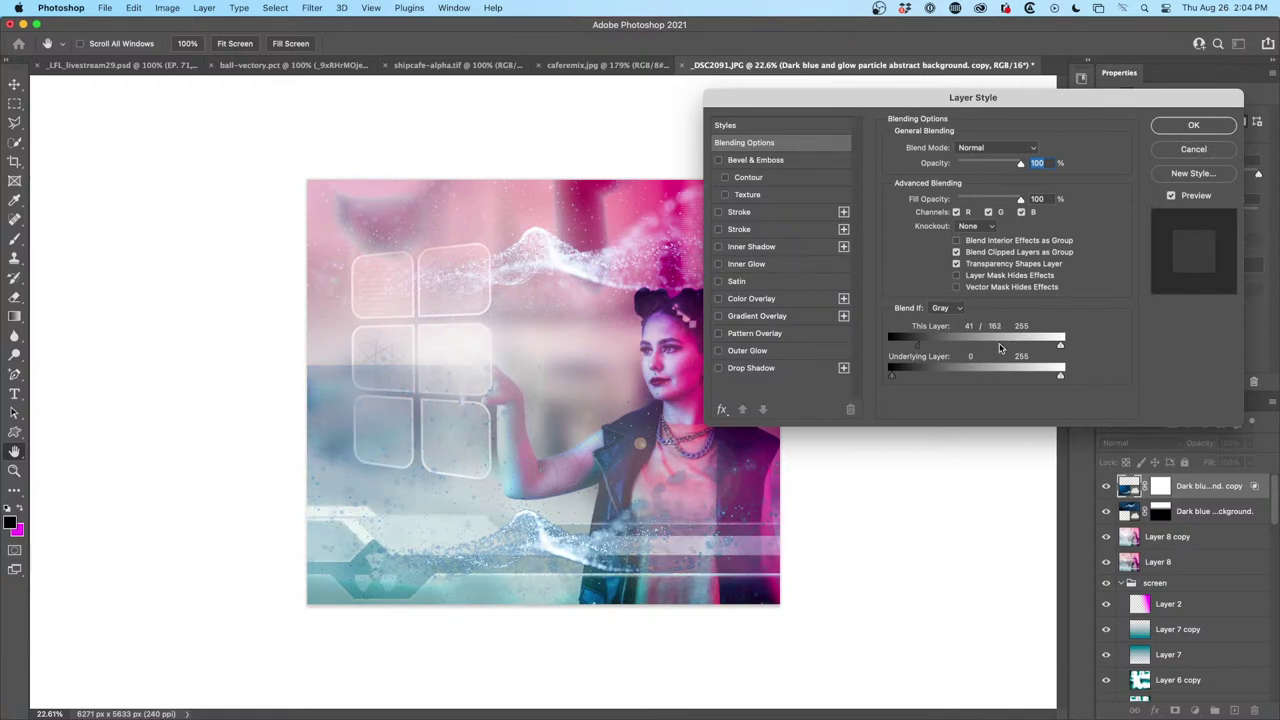
{"action": "left_click", "coordinate": [1193, 125]}
Set the lower particle copy's blend mode to Screen and shift it down and left to the image's bottom edge
{"action": "mouse_move", "coordinate": [563, 569]}
{"action": "left_mouse_down"}
{"action": "mouse_move", "coordinate": [565, 556]}
{"action": "mouse_move", "coordinate": [588, 573]}
{"action": "mouse_move", "coordinate": [558, 550]}
{"action": "left_mouse_up"}
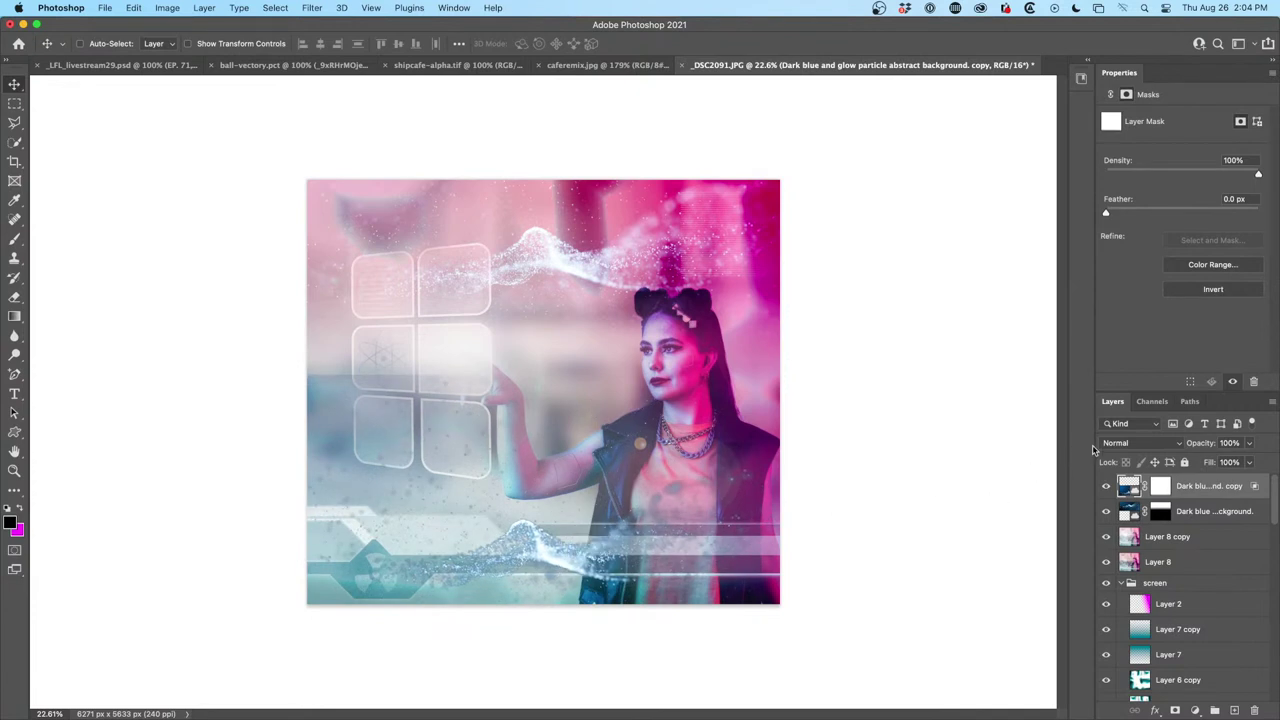
{"action": "left_click", "coordinate": [1130, 443]}
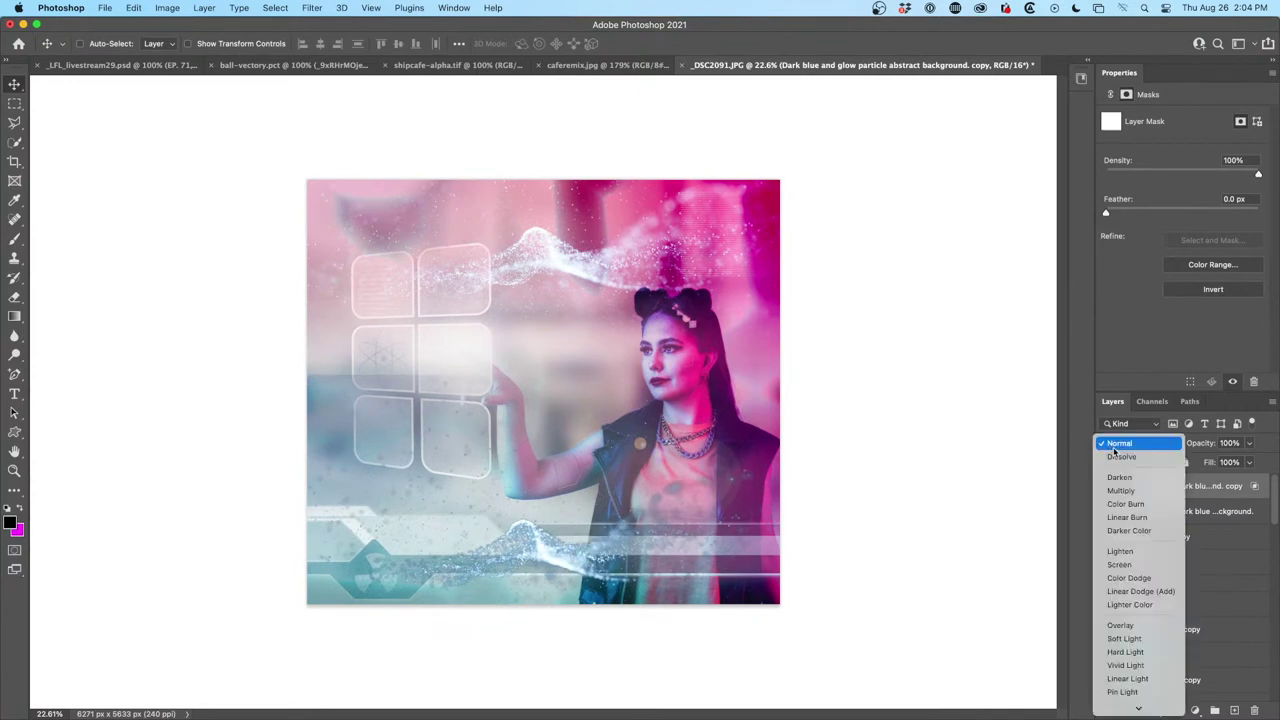
{"action": "left_click", "coordinate": [1119, 565]}
{"action": "left_click_drag", "start_coordinate": [712, 558], "coordinate": [625, 596]}
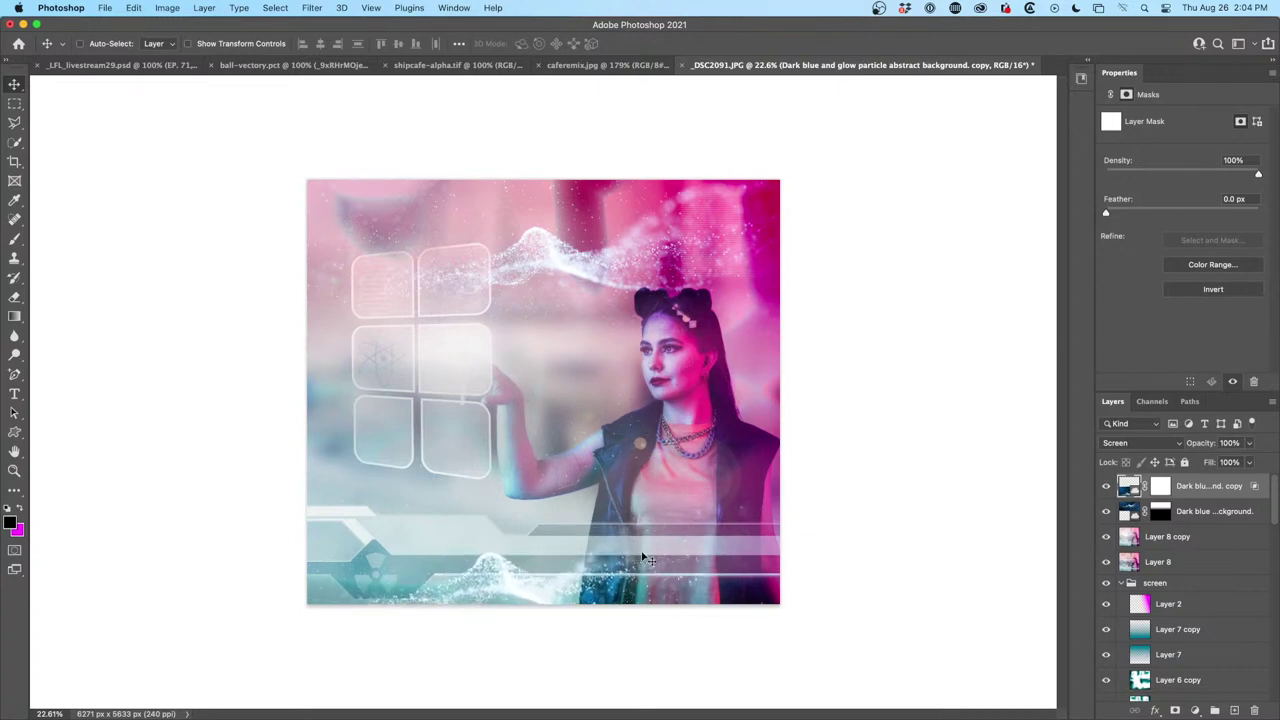
Hide the upper particle layer and place the Smoke background asset from the OVERLAYS library over the interface squares
{"action": "left_click", "coordinate": [647, 260], "text": "super"}
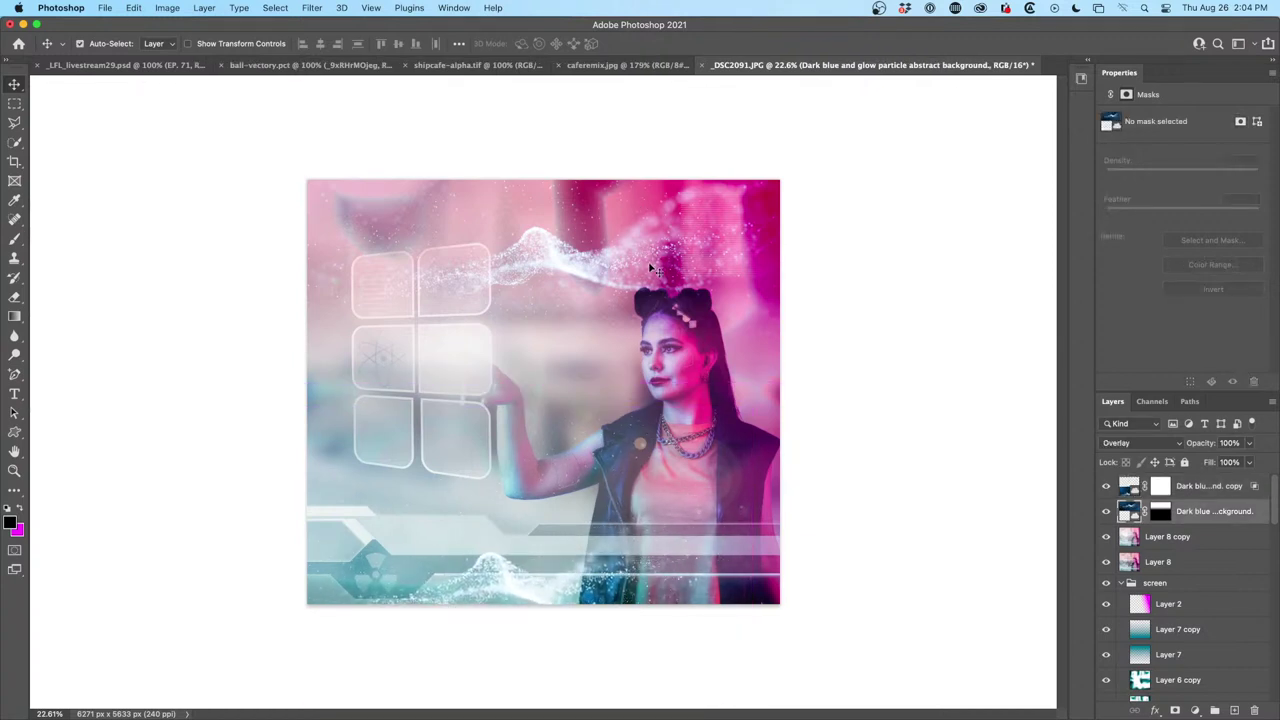
{"action": "left_click", "coordinate": [1106, 511]}
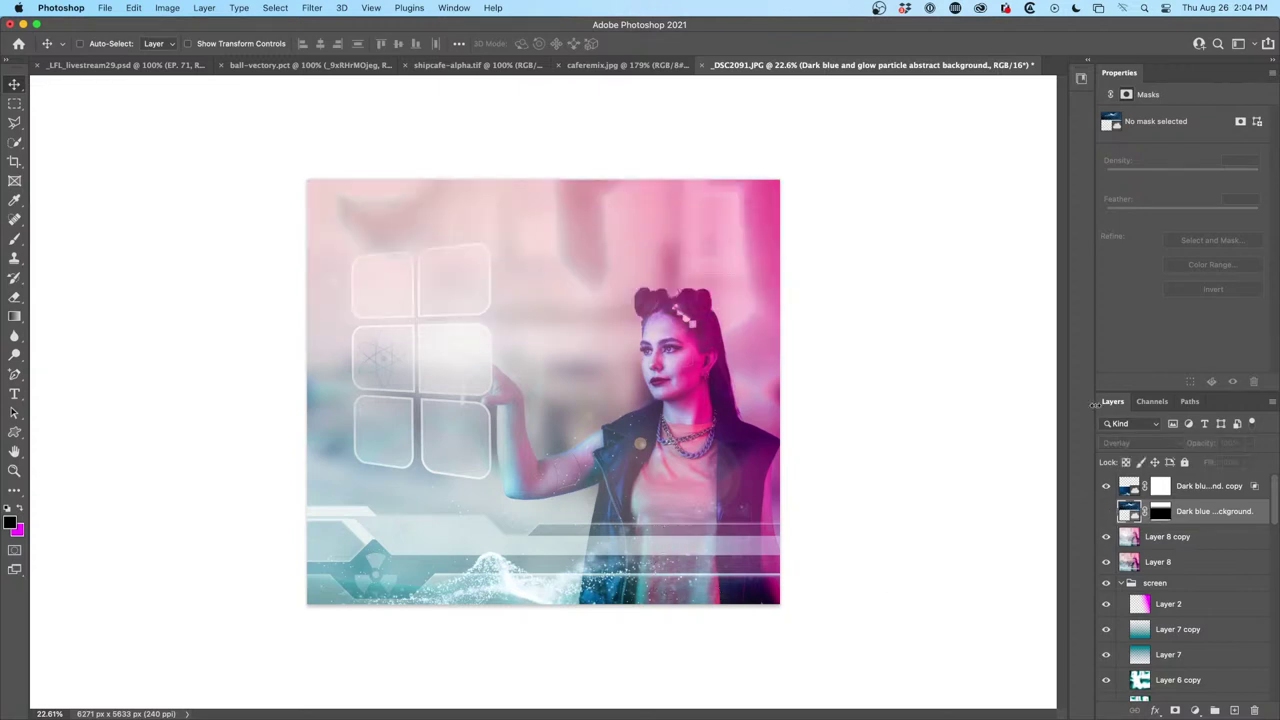
{"action": "left_click", "coordinate": [1081, 78]}
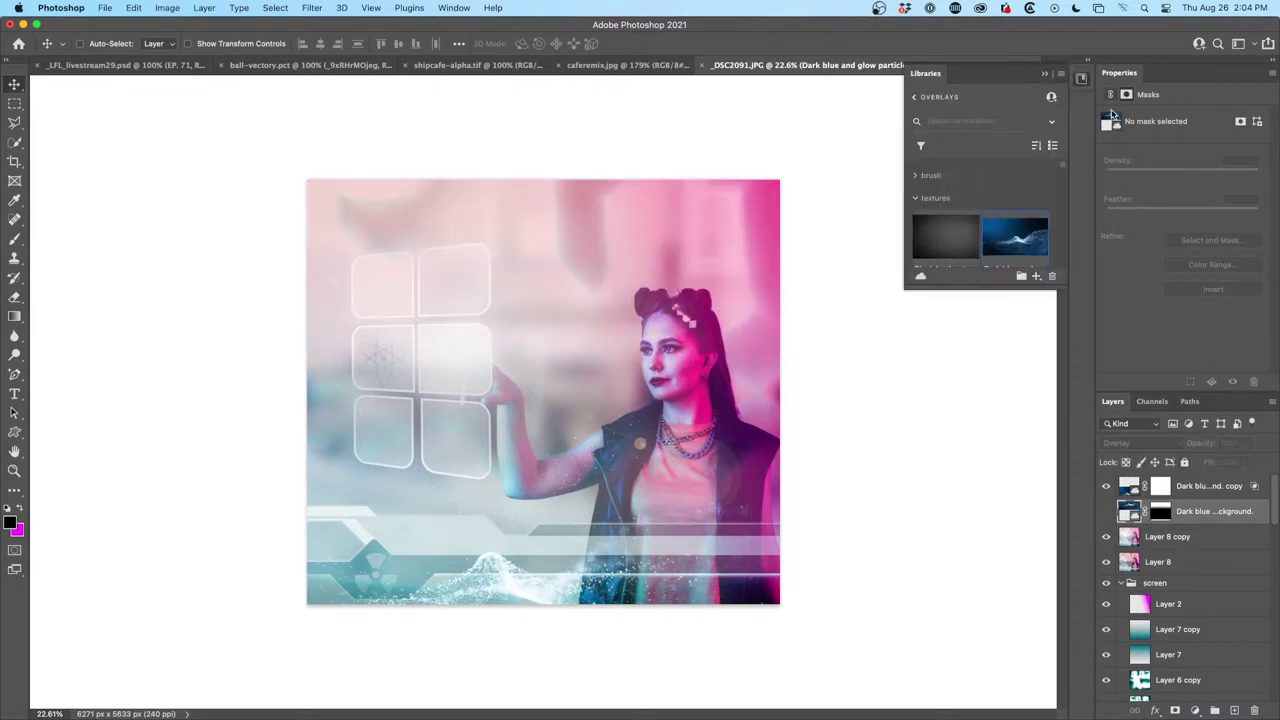
{"action": "left_click_drag", "start_coordinate": [984, 289], "coordinate": [971, 672]}
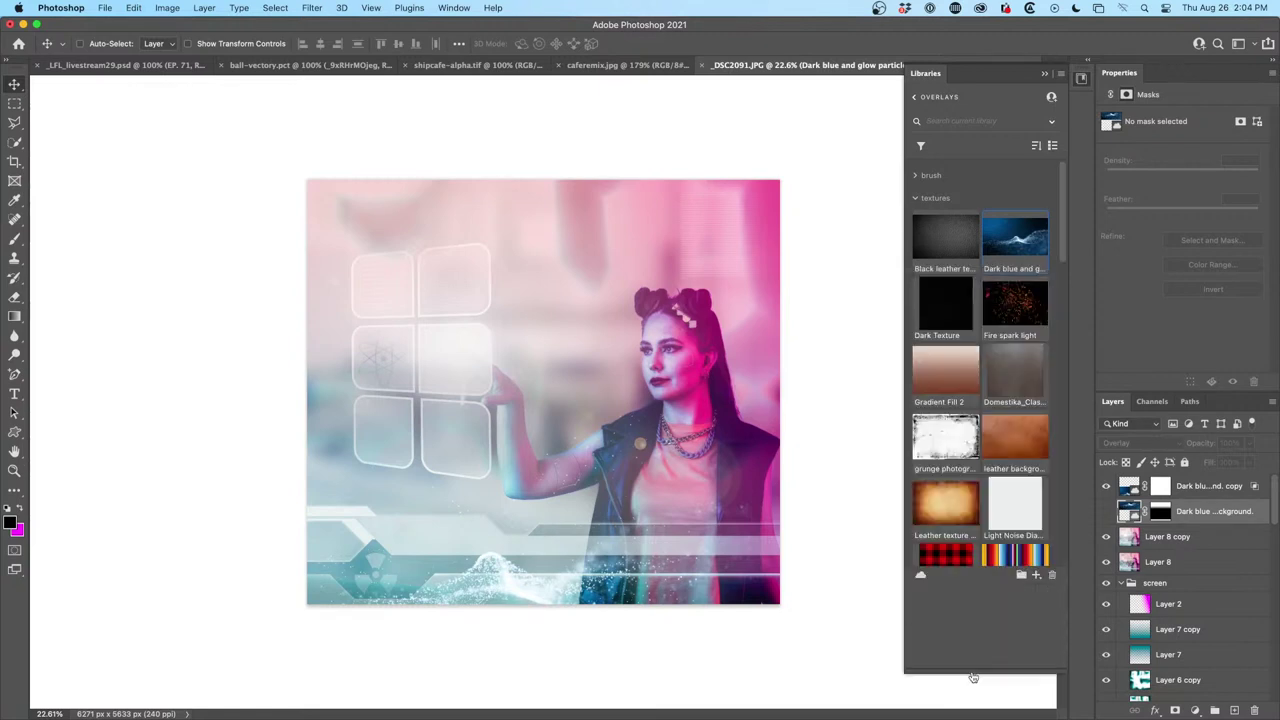
{"action": "scroll", "coordinate": [993, 368], "scroll_direction": "down", "scroll_amount": 3}
{"action": "scroll", "coordinate": [993, 368], "scroll_direction": "down", "scroll_amount": 3}
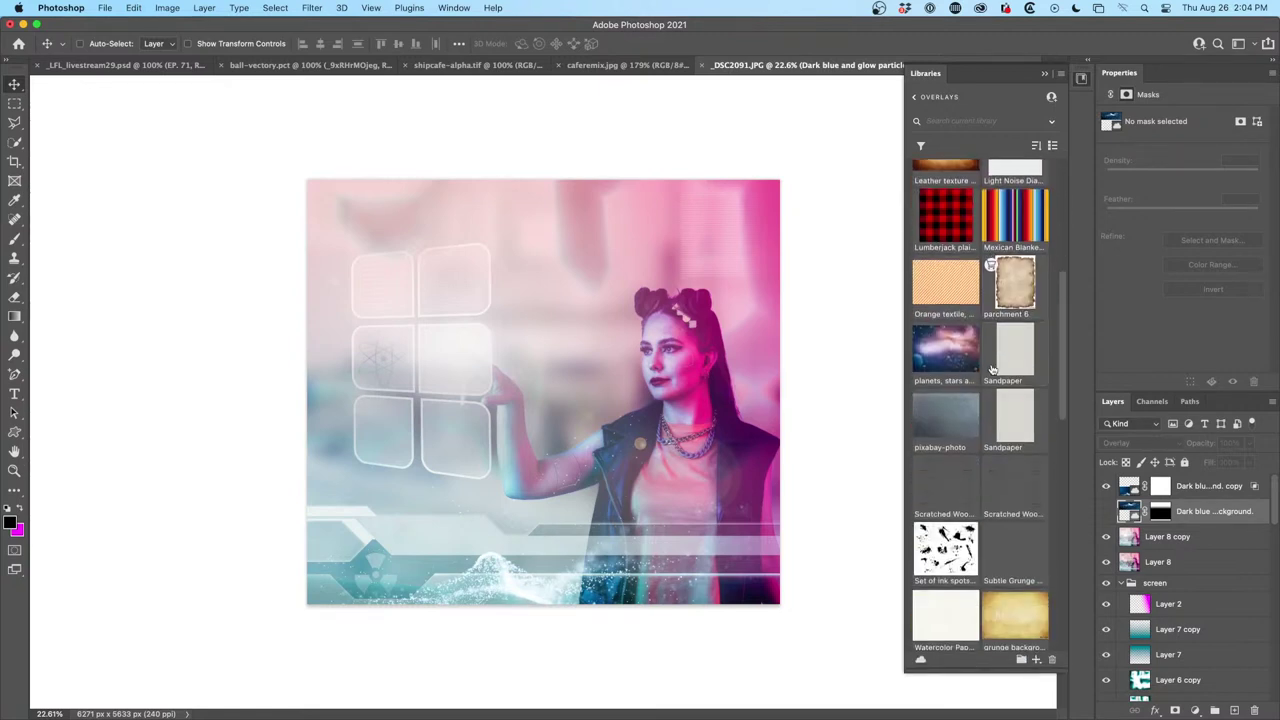
{"action": "scroll", "coordinate": [992, 370], "scroll_direction": "down", "scroll_amount": 10}
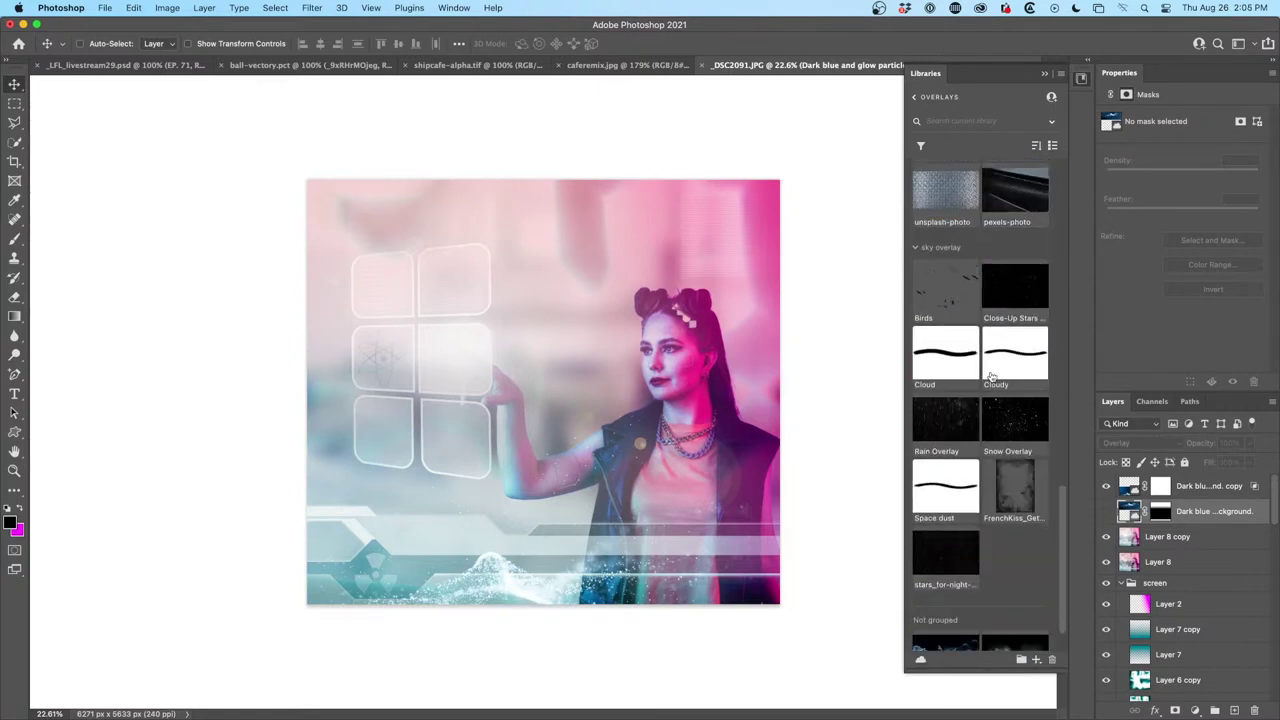
{"action": "scroll", "coordinate": [992, 378], "scroll_direction": "down", "scroll_amount": 1}
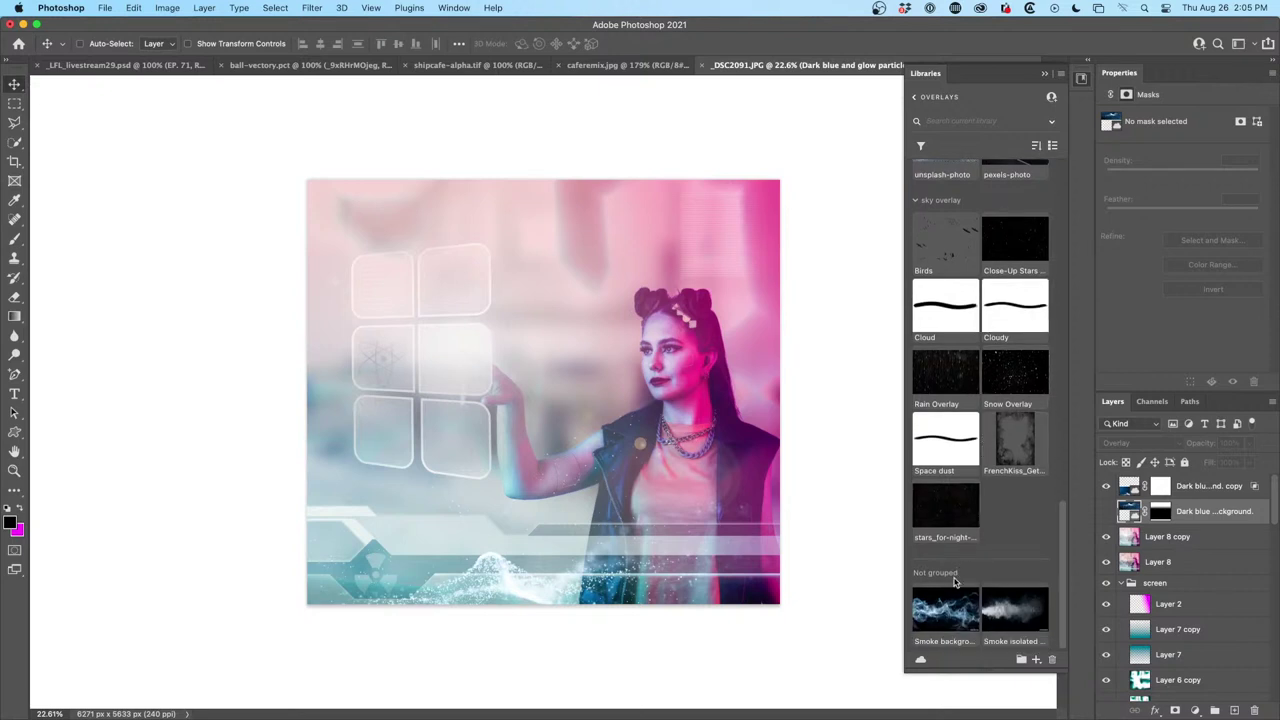
{"action": "left_click_drag", "start_coordinate": [946, 608], "coordinate": [449, 251]}
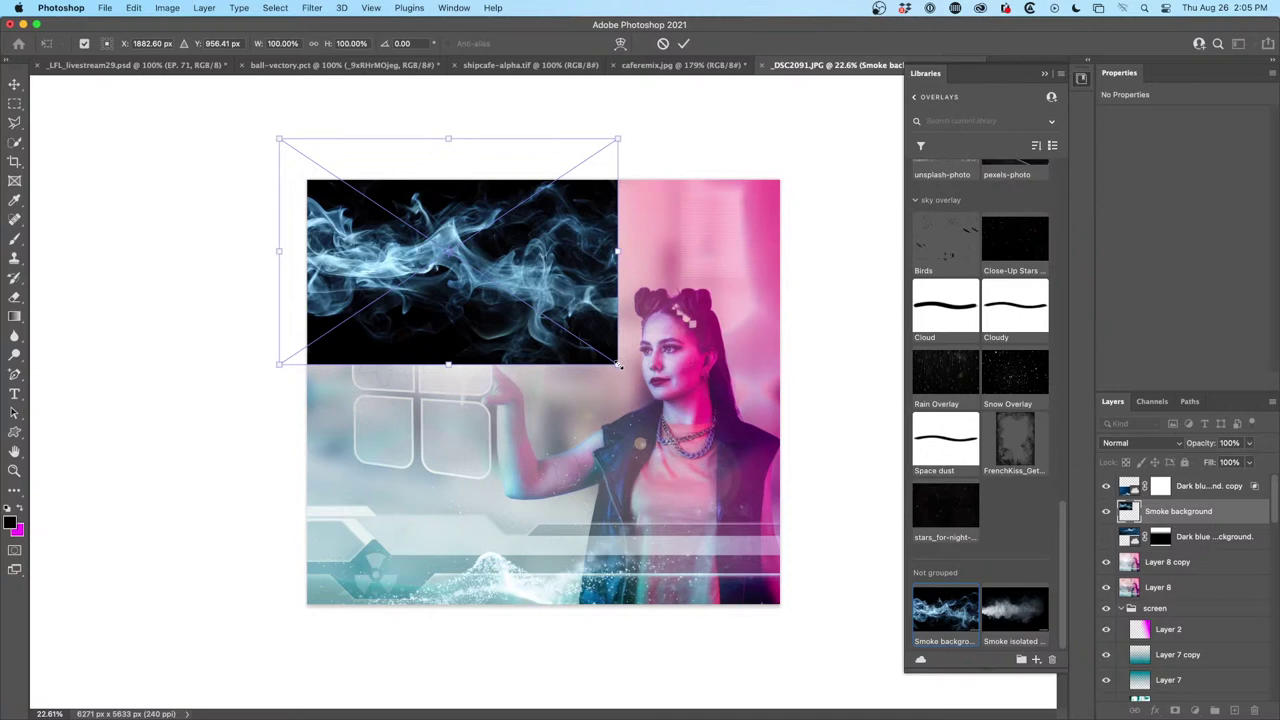
Rotate the placed smoke 90° and scale it to 130.69% so it fills the image's left side from top to bottom
{"action": "left_click_drag", "start_coordinate": [656, 131], "coordinate": [591, 337]}
{"action": "left_click_drag", "start_coordinate": [413, 290], "coordinate": [378, 332]}
{"action": "left_click_drag", "start_coordinate": [530, 514], "coordinate": [571, 634]}
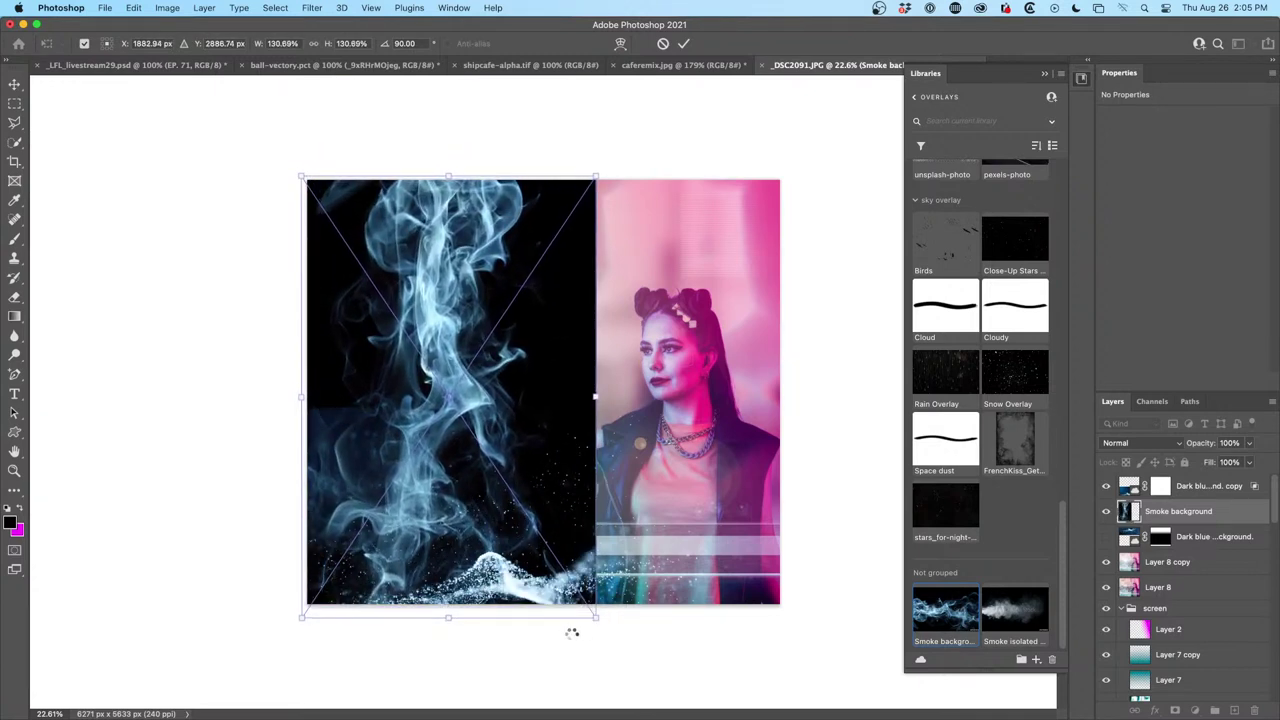
{"action": "key", "text": "Return"}
Set the smoke layer's blend mode to Screen and move it to the top of the layer stack
{"action": "left_click", "coordinate": [1143, 443]}
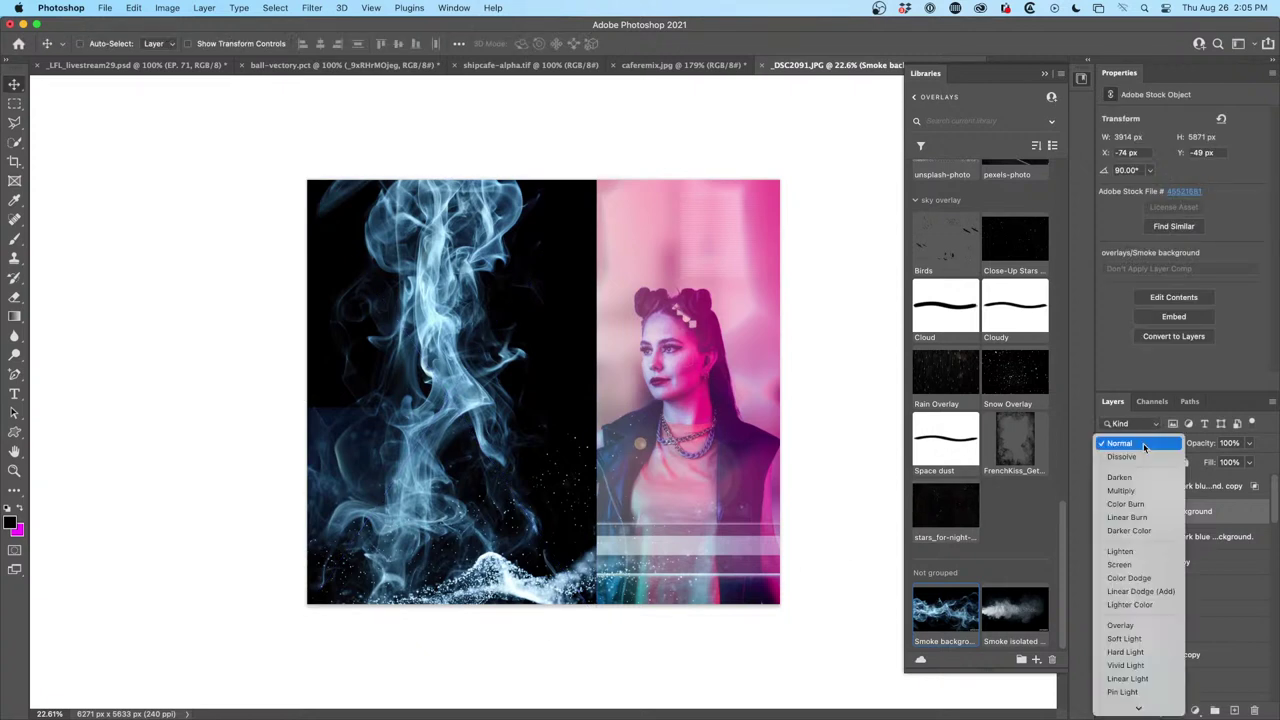
{"action": "left_click", "coordinate": [1124, 568]}
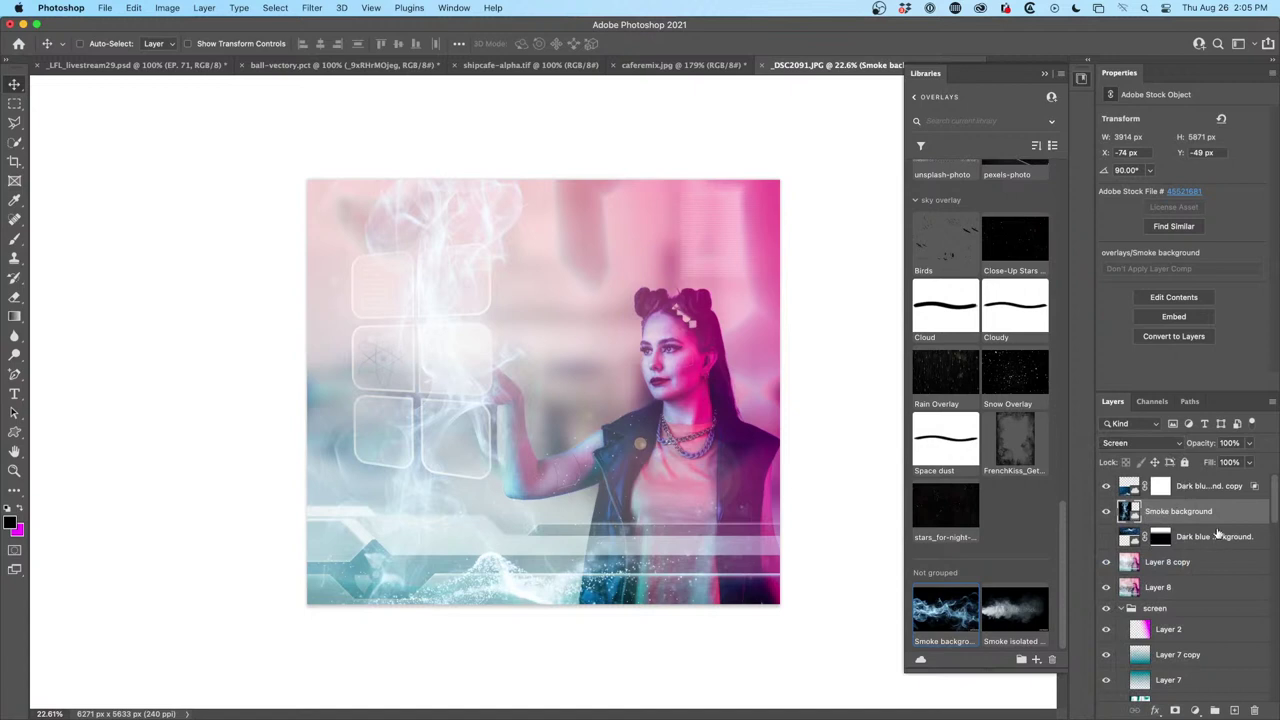
{"action": "left_click_drag", "start_coordinate": [1216, 516], "coordinate": [1216, 483]}
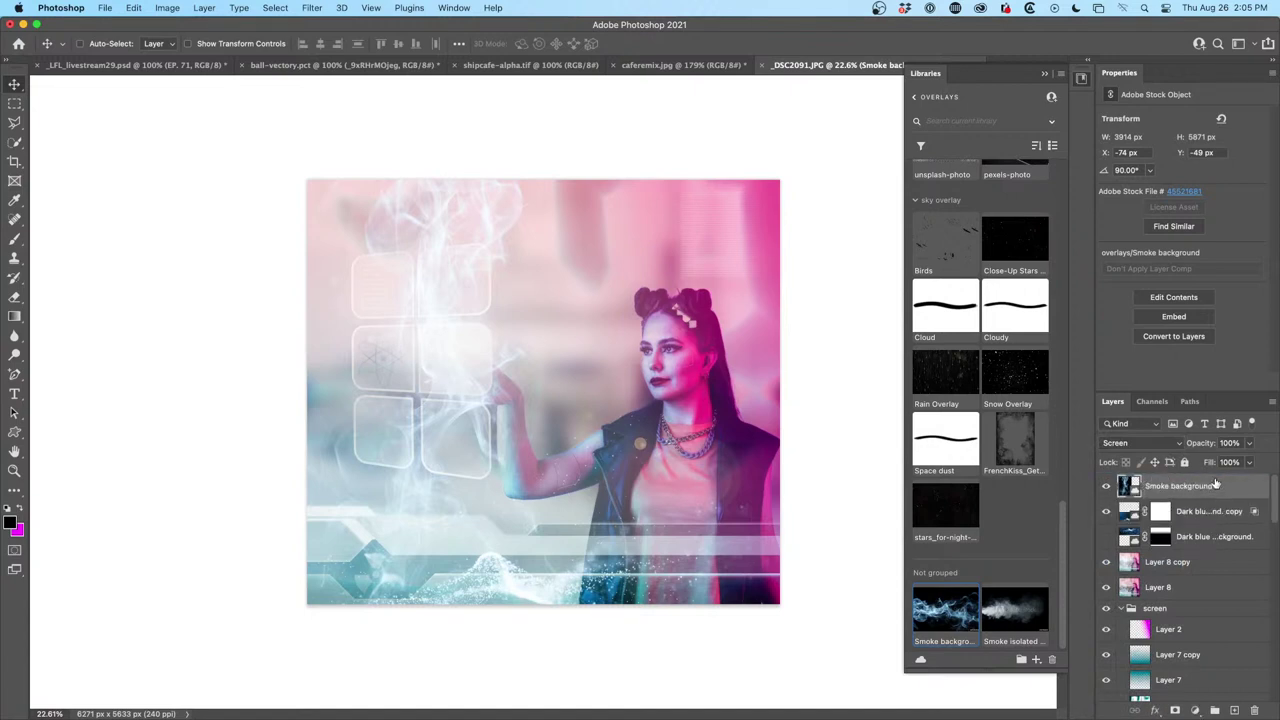
Transform the smoke to a 62.23° angle at 168.90% scale so it sweeps diagonally from the upper left toward the woman's hand
{"action": "left_click_drag", "start_coordinate": [455, 408], "coordinate": [403, 429]}
{"action": "key", "text": "ctrl+t"}
{"action": "left_click_drag", "start_coordinate": [527, 218], "coordinate": [409, 348]}
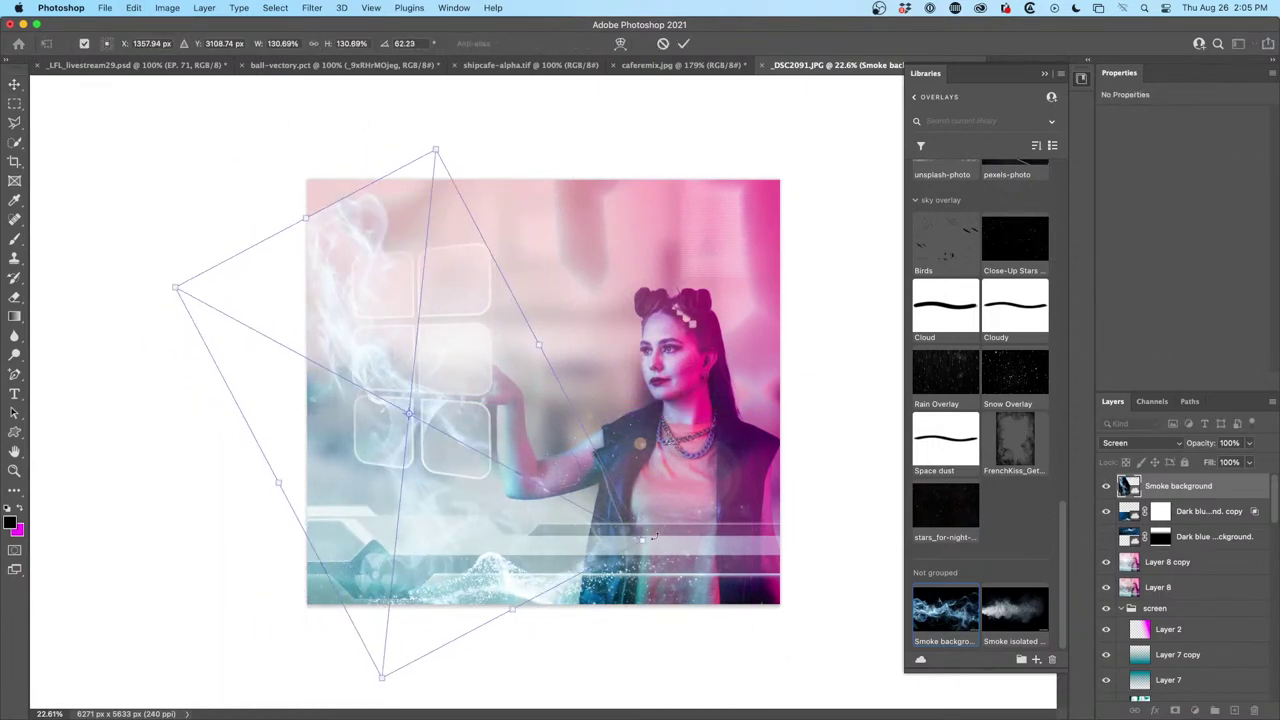
{"action": "left_click_drag", "start_coordinate": [640, 538], "coordinate": [751, 614]}
{"action": "left_click_drag", "start_coordinate": [489, 506], "coordinate": [555, 537]}
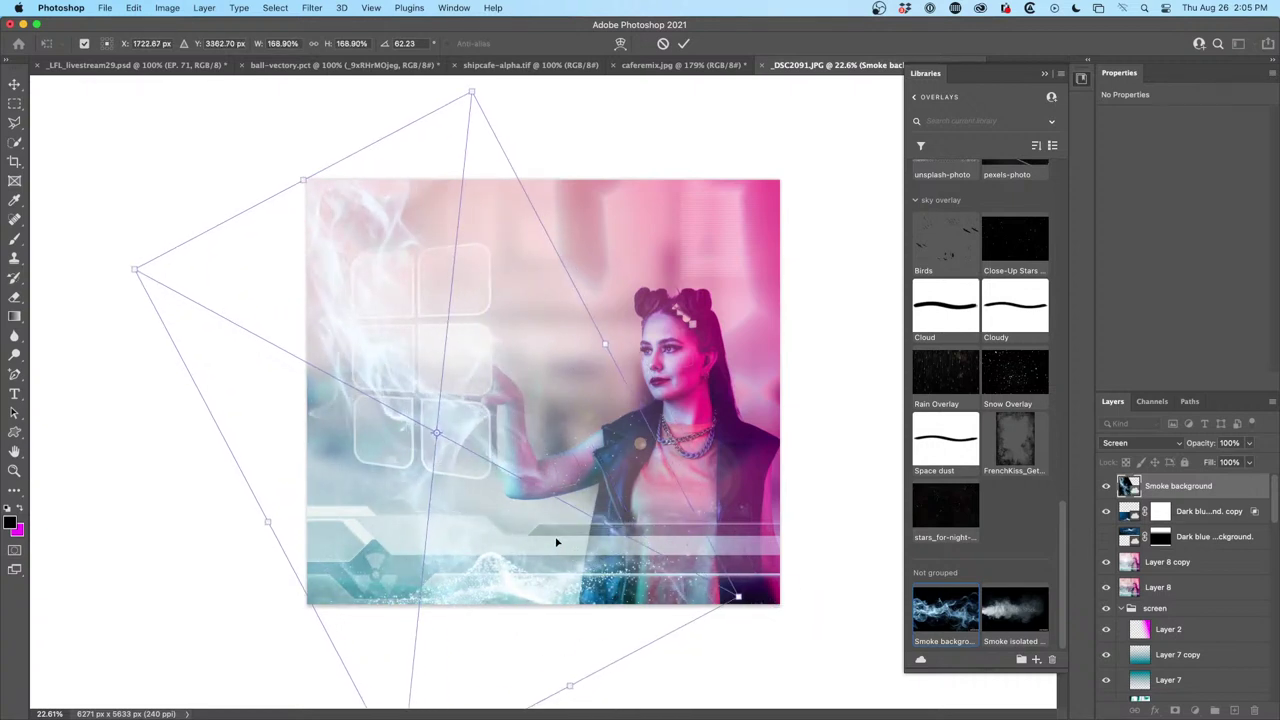
{"action": "key", "text": "Return"}
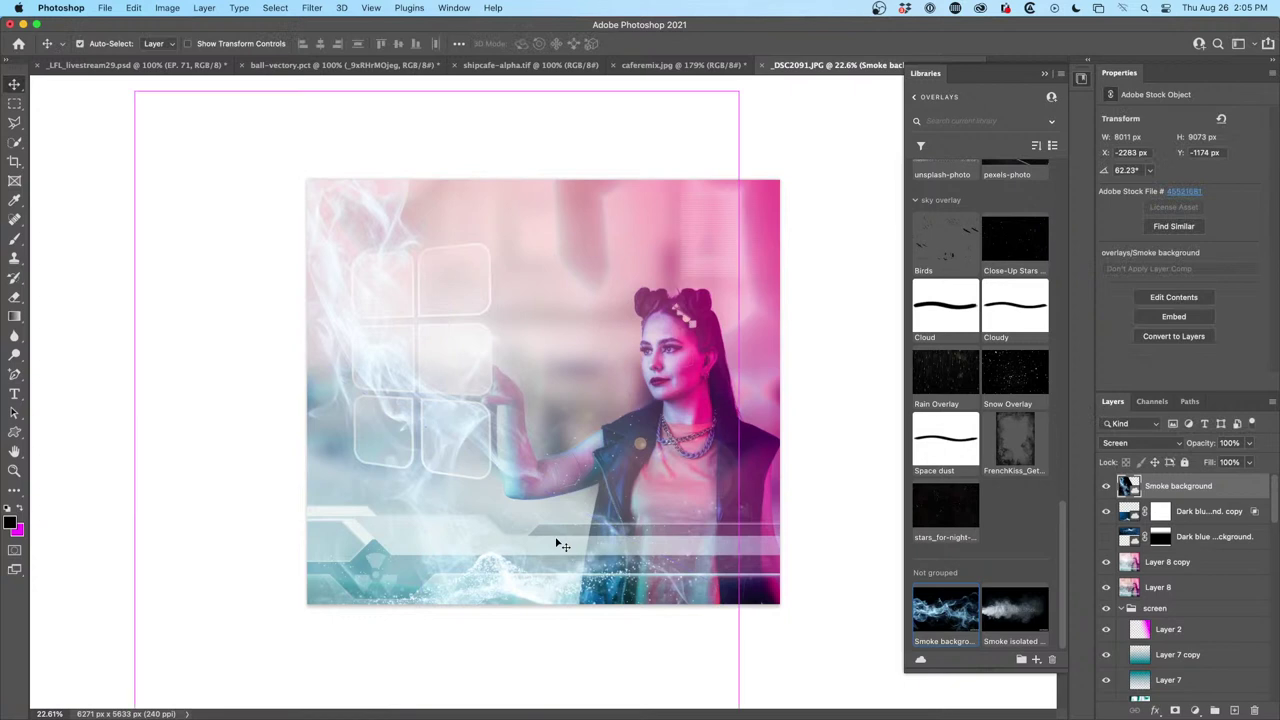
Colorize the smoke blue with Hue/Saturation, using hue 229, saturation 63 and lightness +1
{"action": "key", "text": "super+u"}
{"action": "left_click_drag", "start_coordinate": [634, 172], "coordinate": [844, 108]}
{"action": "left_click", "coordinate": [945, 272]}
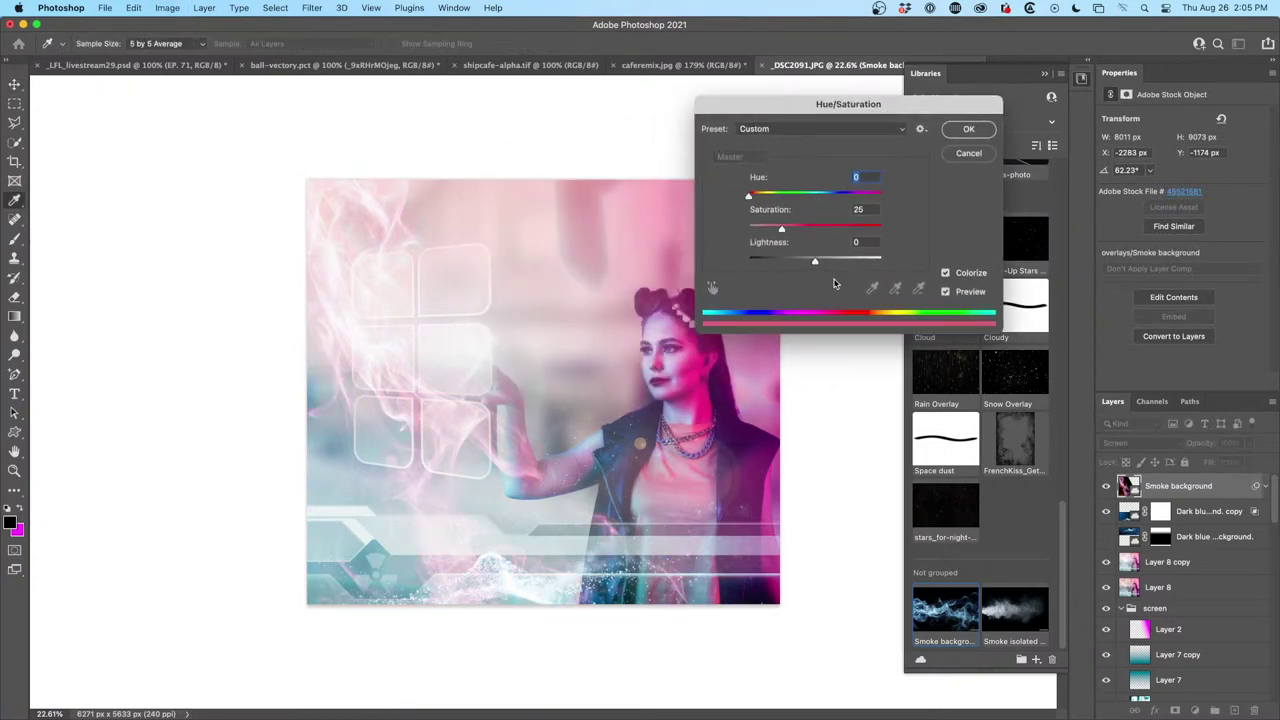
{"action": "left_click_drag", "start_coordinate": [750, 197], "coordinate": [883, 197]}
{"action": "left_click_drag", "start_coordinate": [782, 230], "coordinate": [885, 241]}
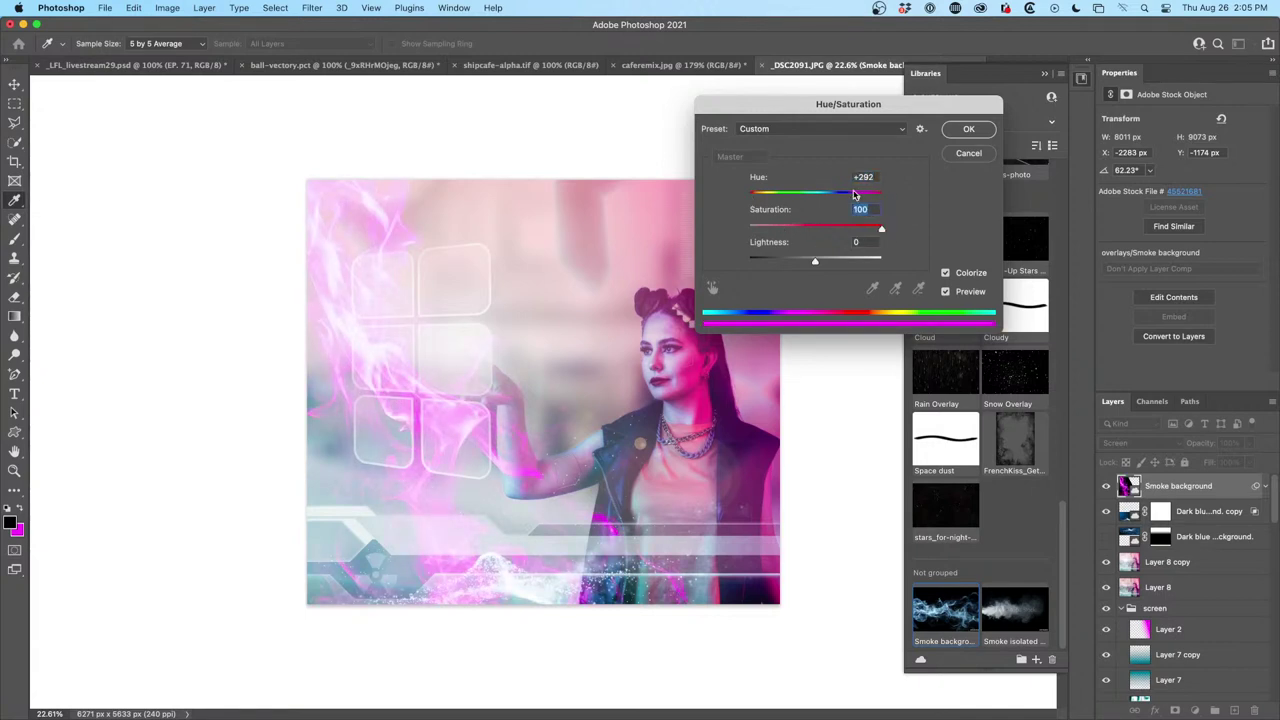
{"action": "left_click_drag", "start_coordinate": [856, 199], "coordinate": [832, 232]}
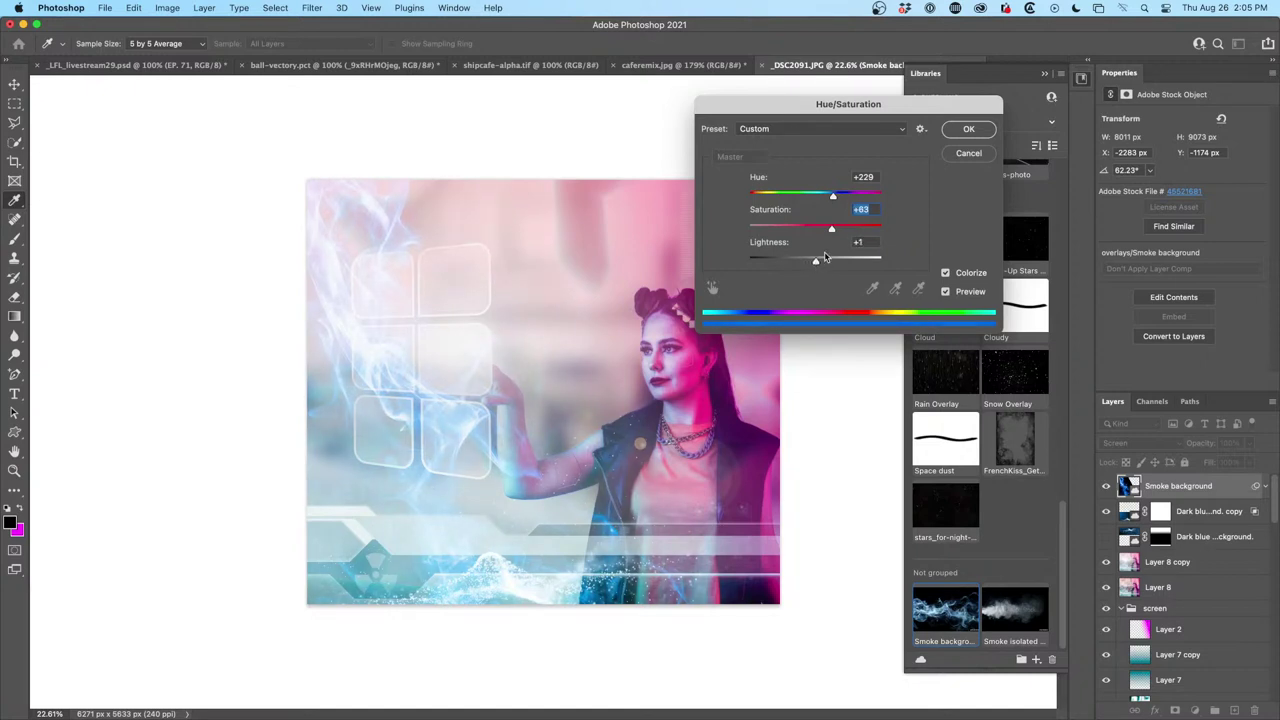
{"action": "left_click", "coordinate": [968, 129]}
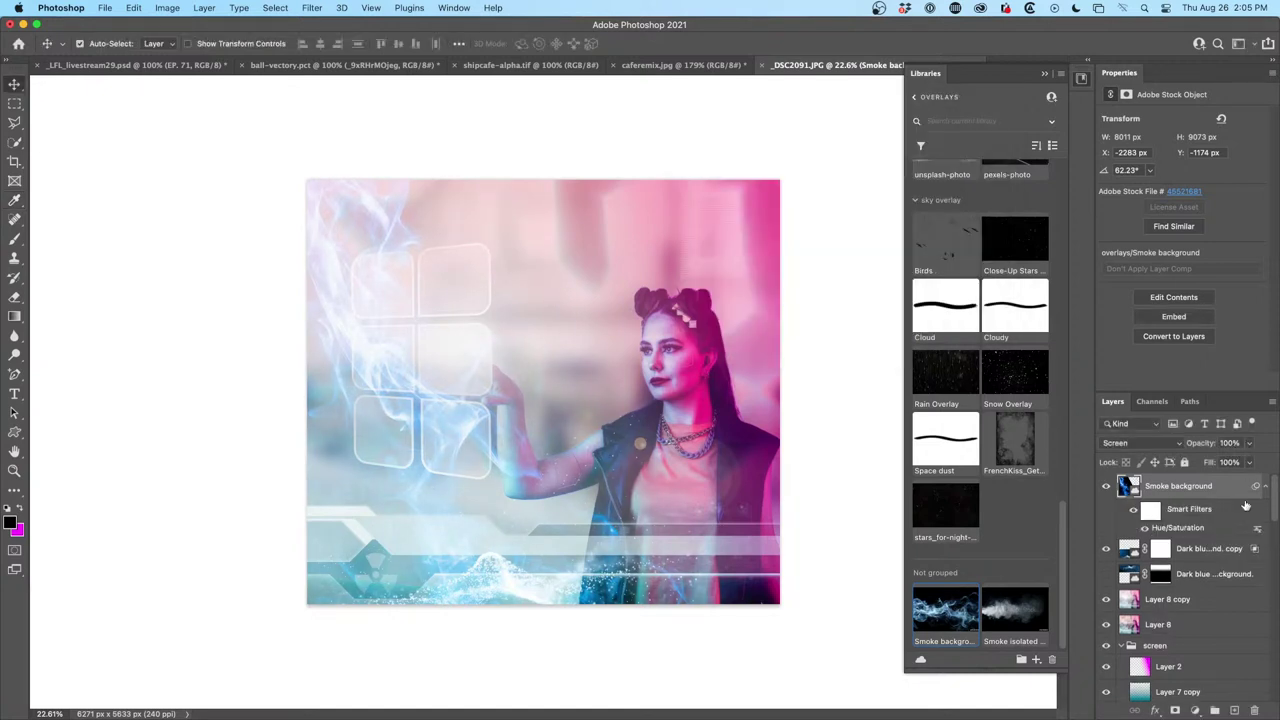
Duplicate the smoke layer in place to intensify its glow, and check the composite at different magnifications
{"action": "key", "text": "super+j"}
{"action": "scroll", "coordinate": [605, 335], "scroll_direction": "down", "scroll_amount": 1}
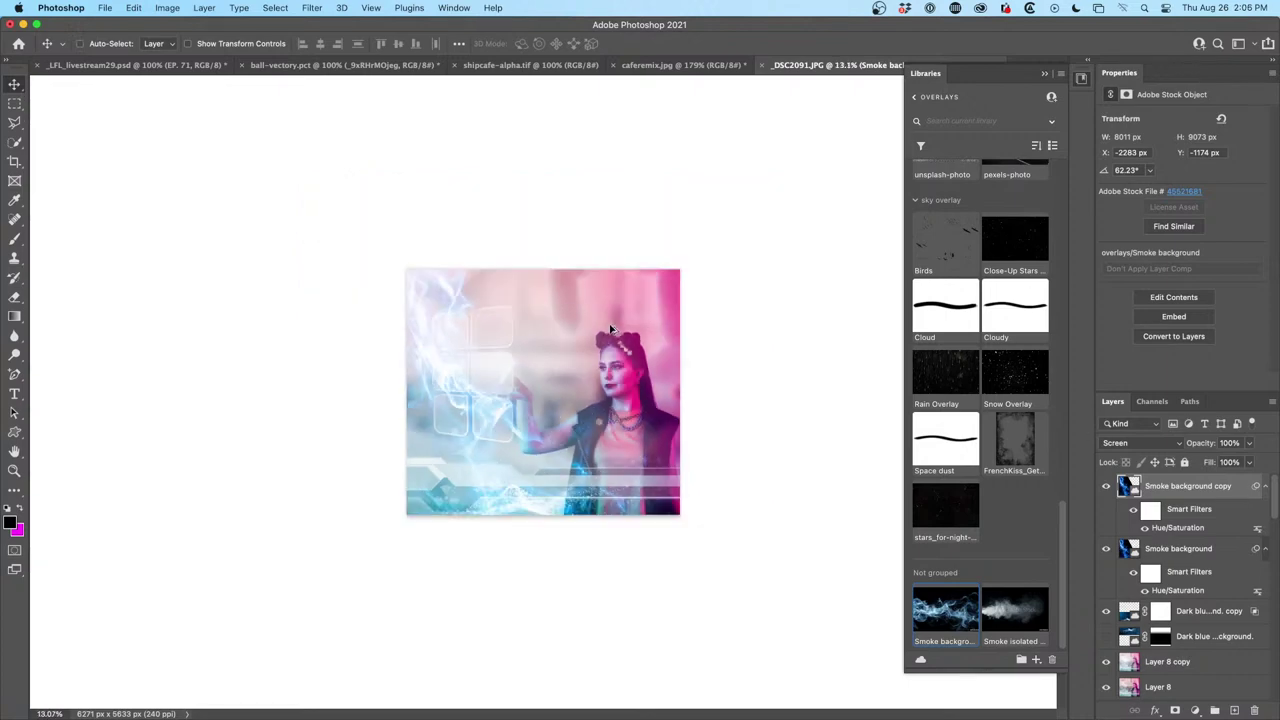
{"action": "scroll", "coordinate": [608, 330], "scroll_direction": "up", "scroll_amount": 4}
{"action": "scroll", "coordinate": [610, 329], "scroll_direction": "down", "scroll_amount": 4}
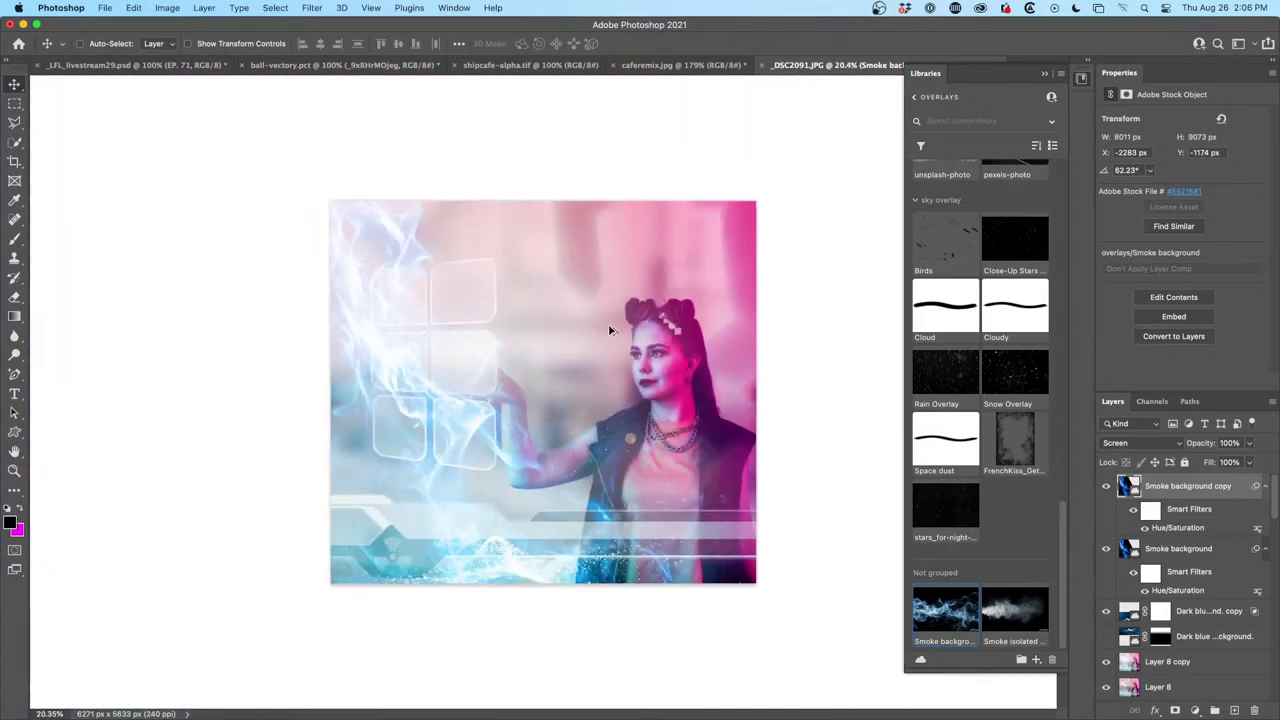
{"action": "scroll", "coordinate": [610, 330], "scroll_direction": "up", "scroll_amount": 3}
{"action": "scroll", "coordinate": [610, 330], "scroll_direction": "down", "scroll_amount": 2}
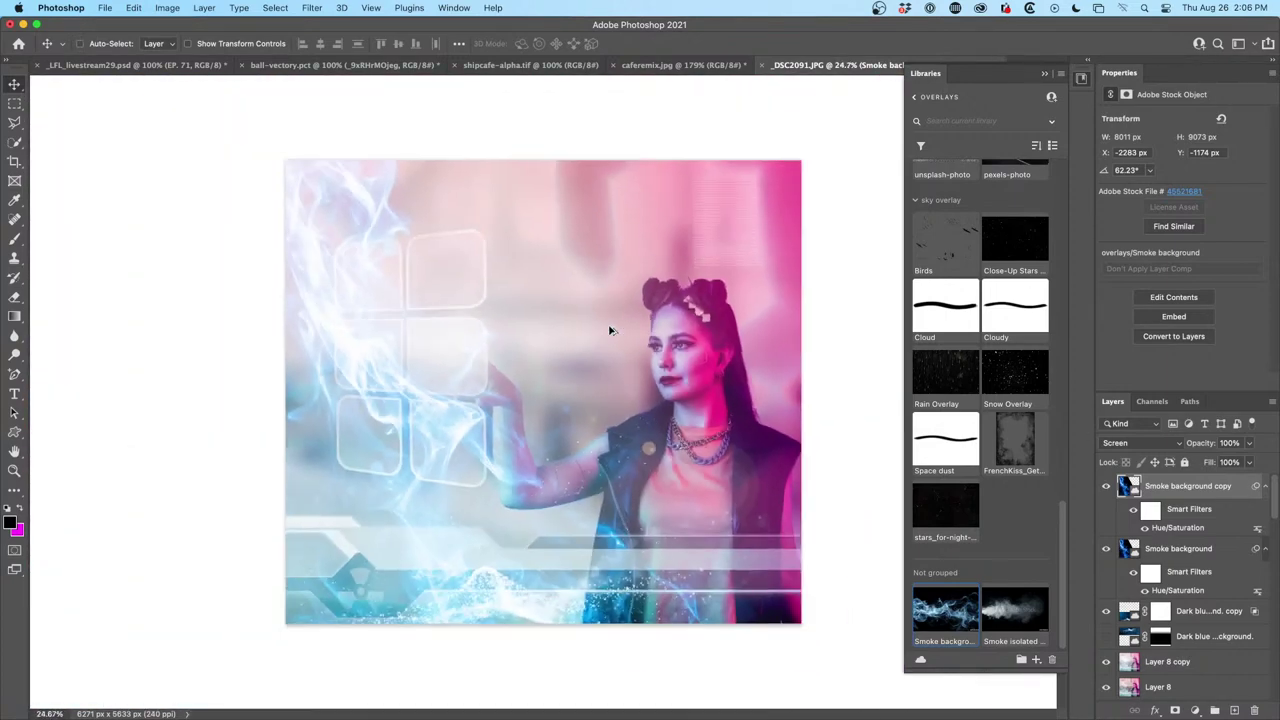
Add the white title THE CAFE LIVE on two lines near the upper interface squares, in Proxima Nova Black
{"action": "left_click", "coordinate": [15, 395]}
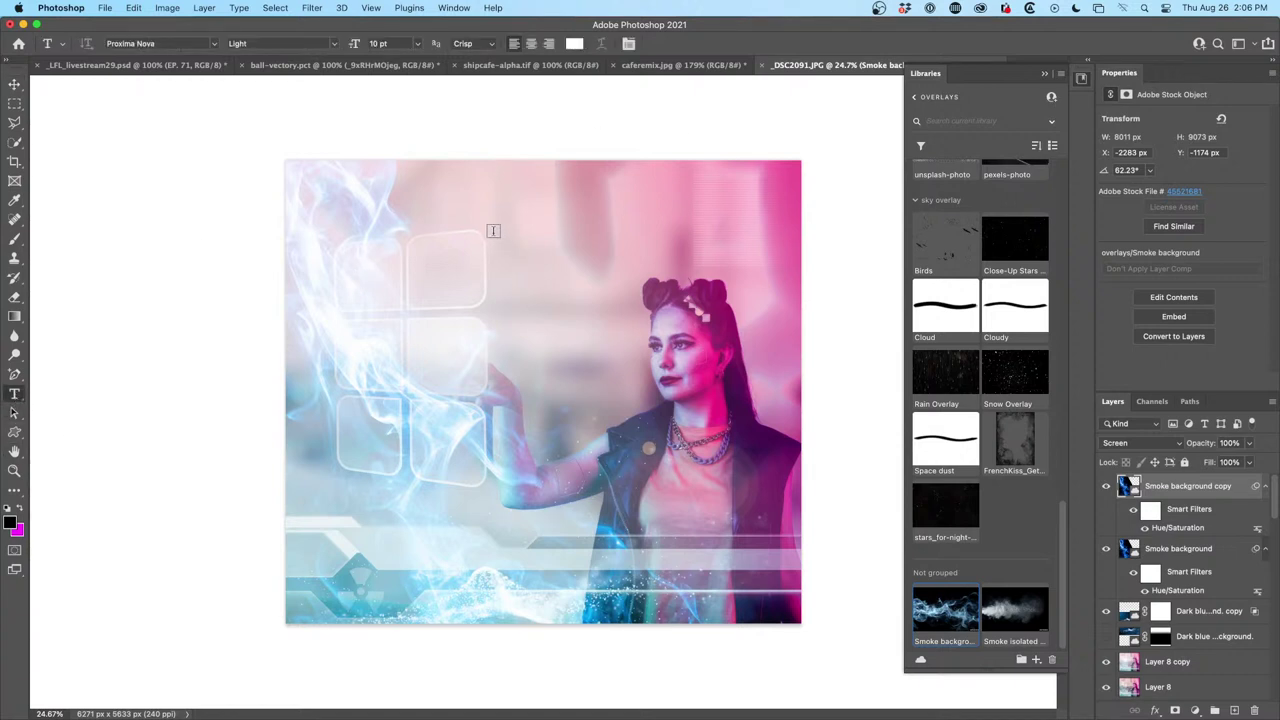
{"action": "left_click", "coordinate": [436, 231]}
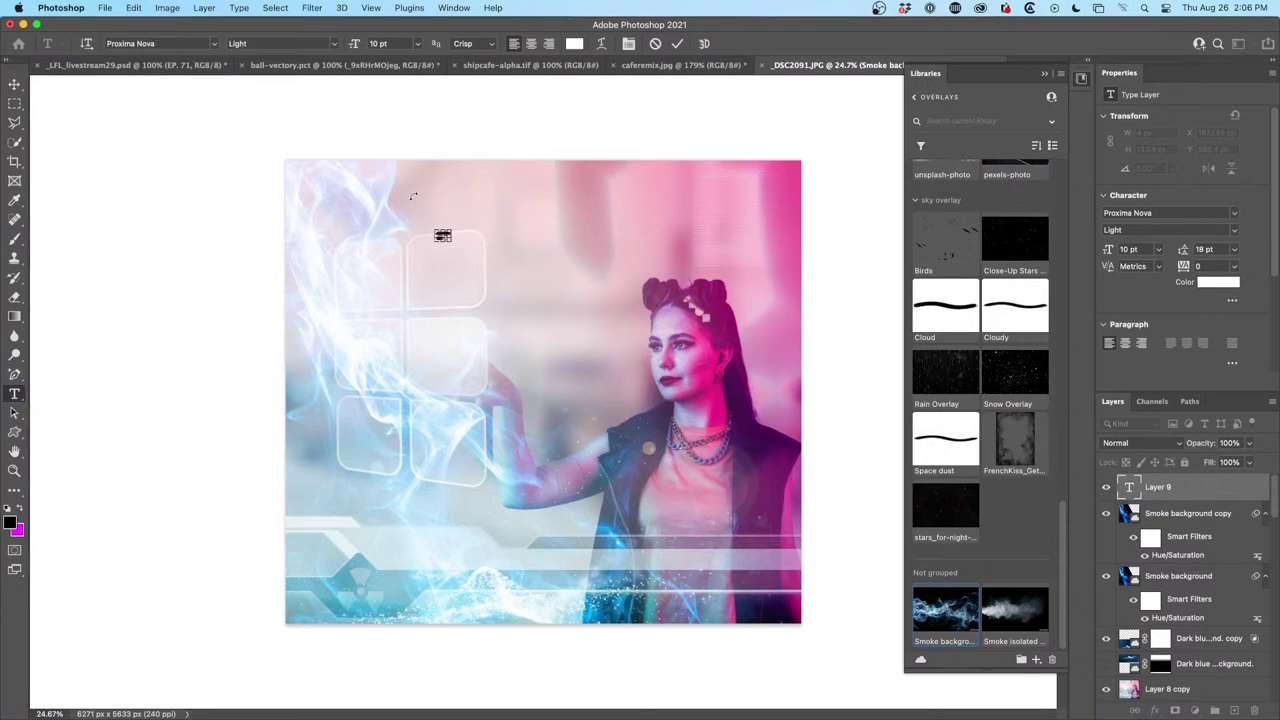
{"action": "left_click", "coordinate": [332, 46]}
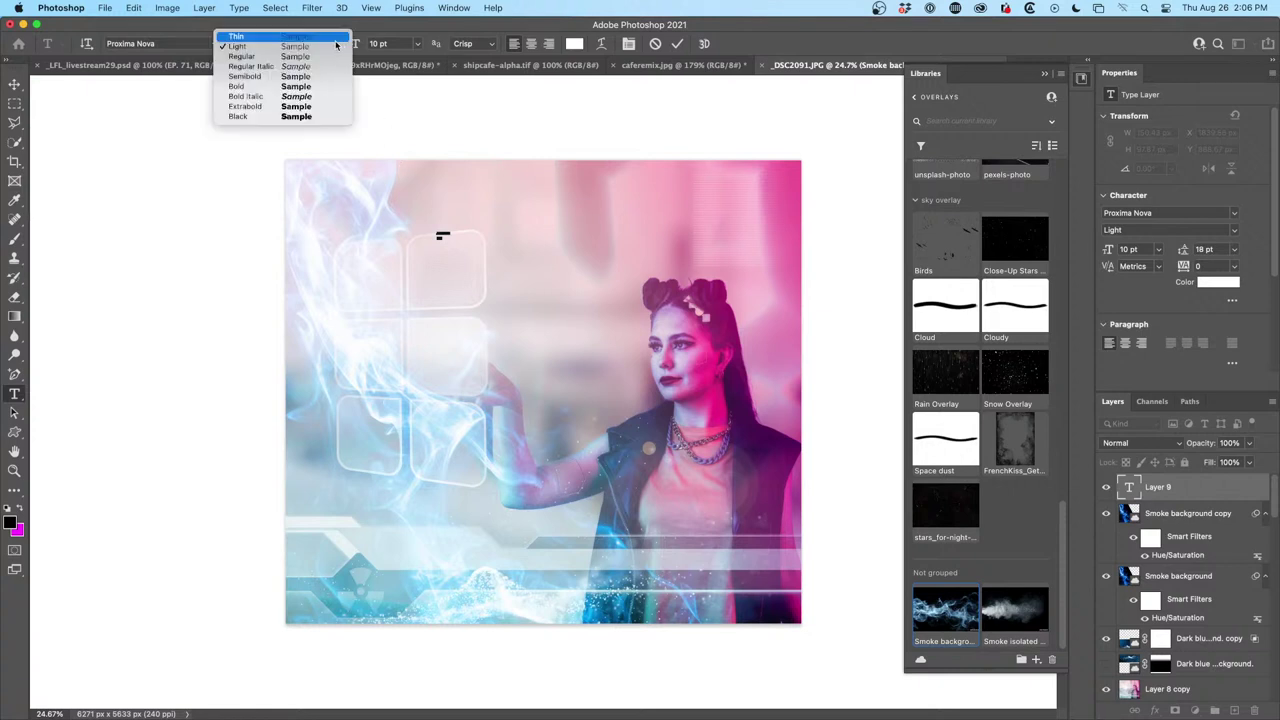
{"action": "left_click", "coordinate": [289, 118]}
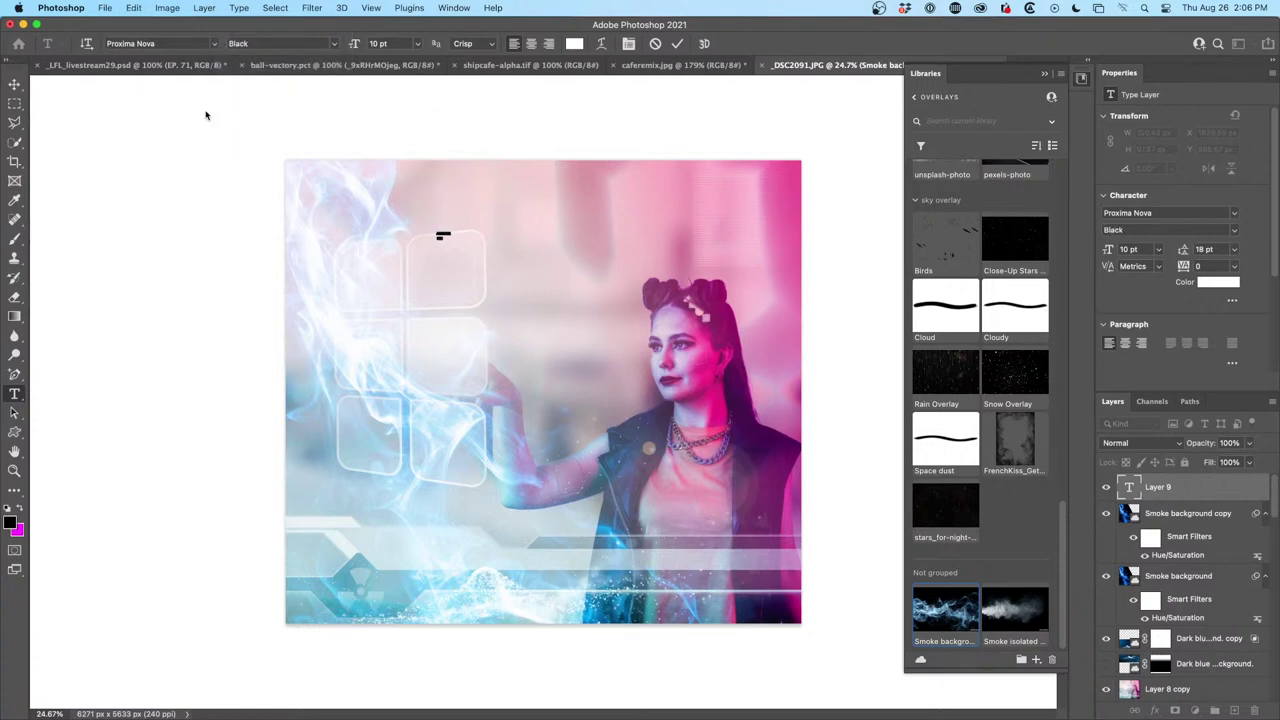
{"action": "left_click", "coordinate": [14, 86]}
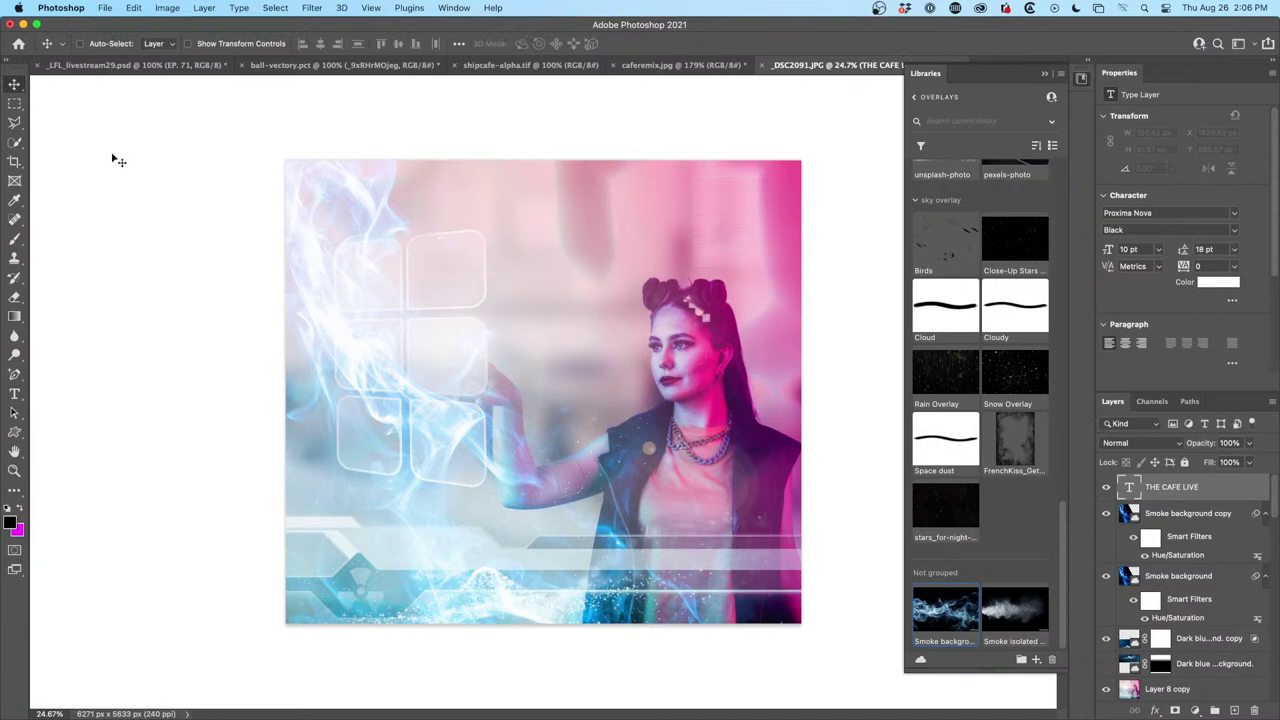
Scale the title up to about 178 pt so THE CAFE spans from the interface squares to above the woman's head
{"action": "key", "text": "super+t"}
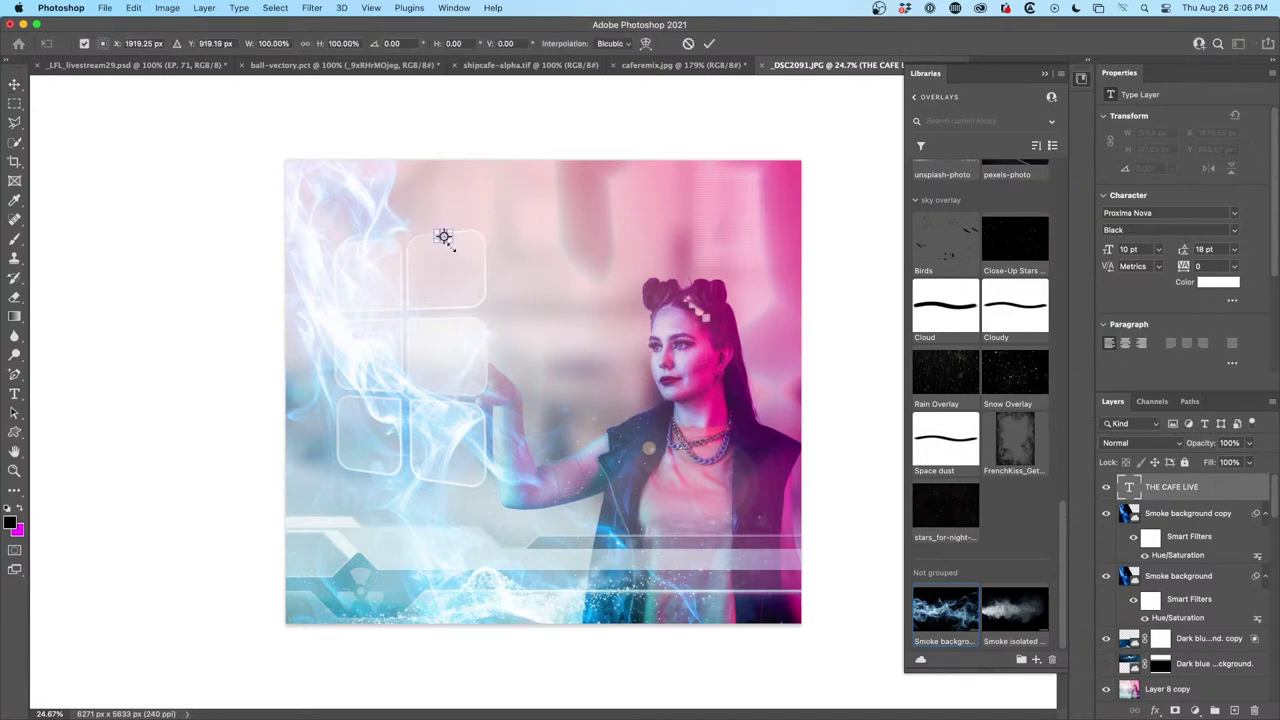
{"action": "left_click_drag", "start_coordinate": [455, 244], "coordinate": [662, 412]}
{"action": "key", "text": "Return"}
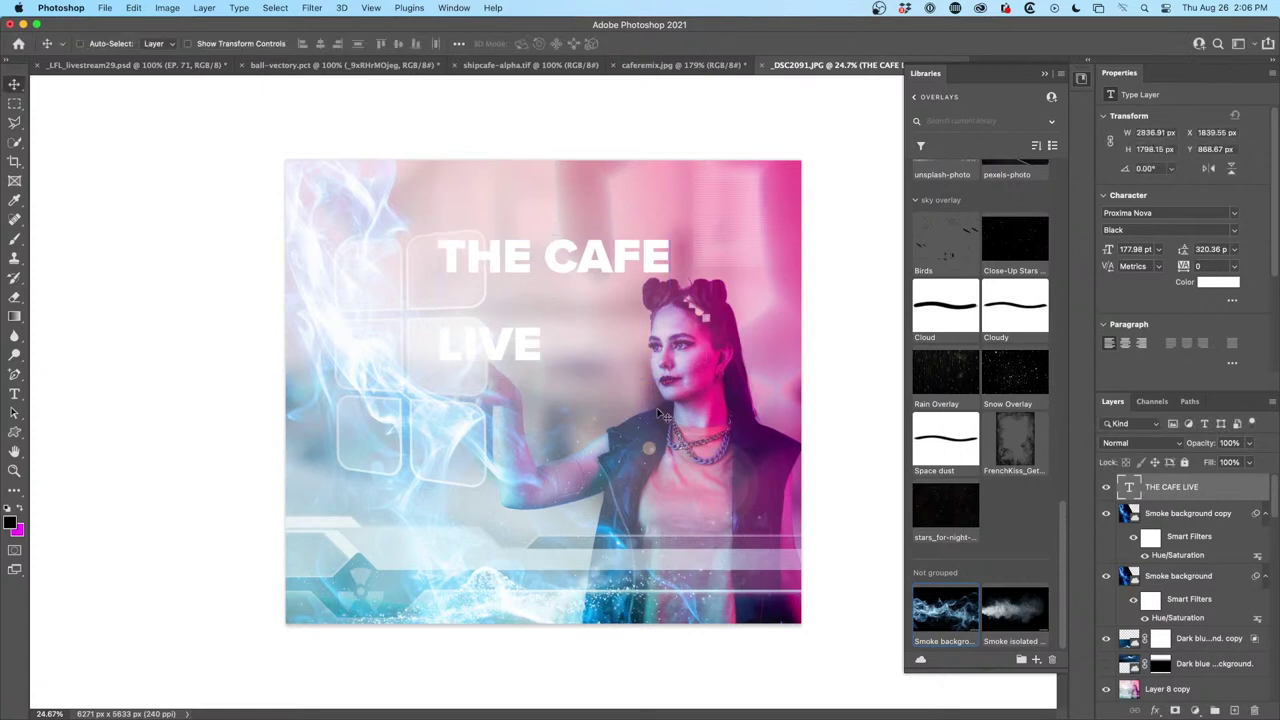
Enlarge only the word LIVE in the title to 398 pt so it matches the width of THE CAFE
{"action": "left_click", "coordinate": [15, 394]}
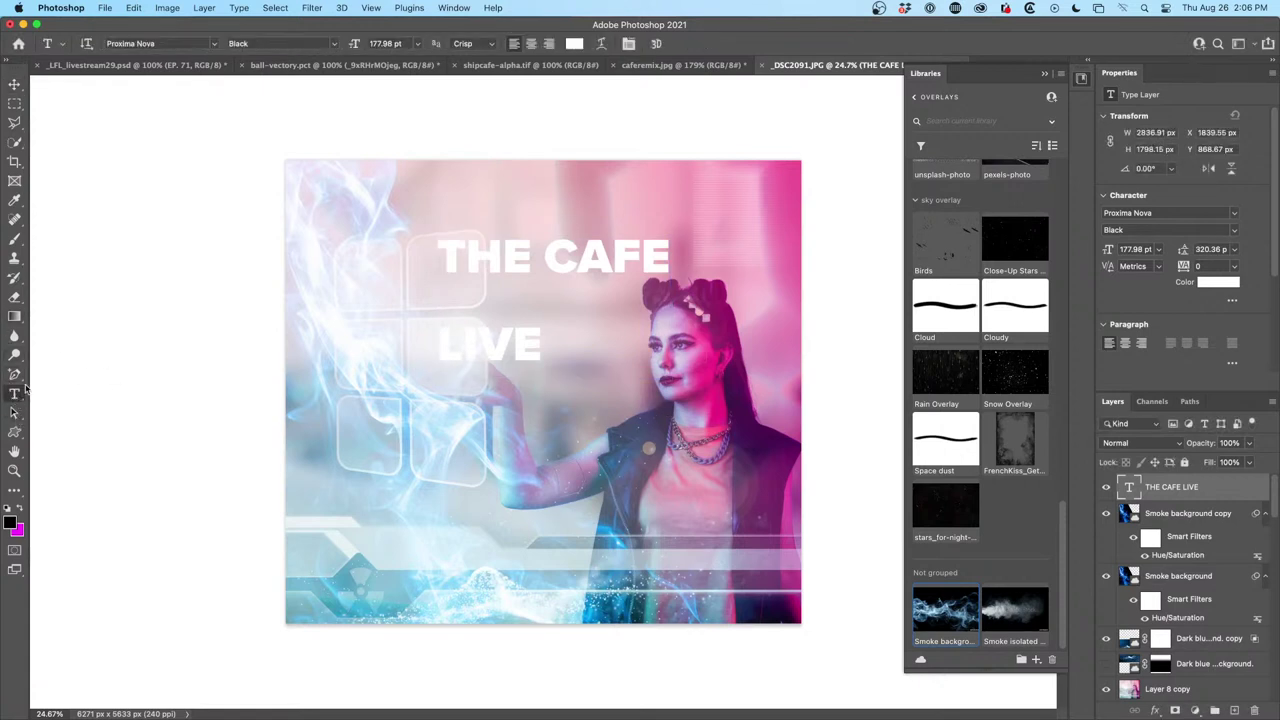
{"action": "double_click", "coordinate": [543, 348]}
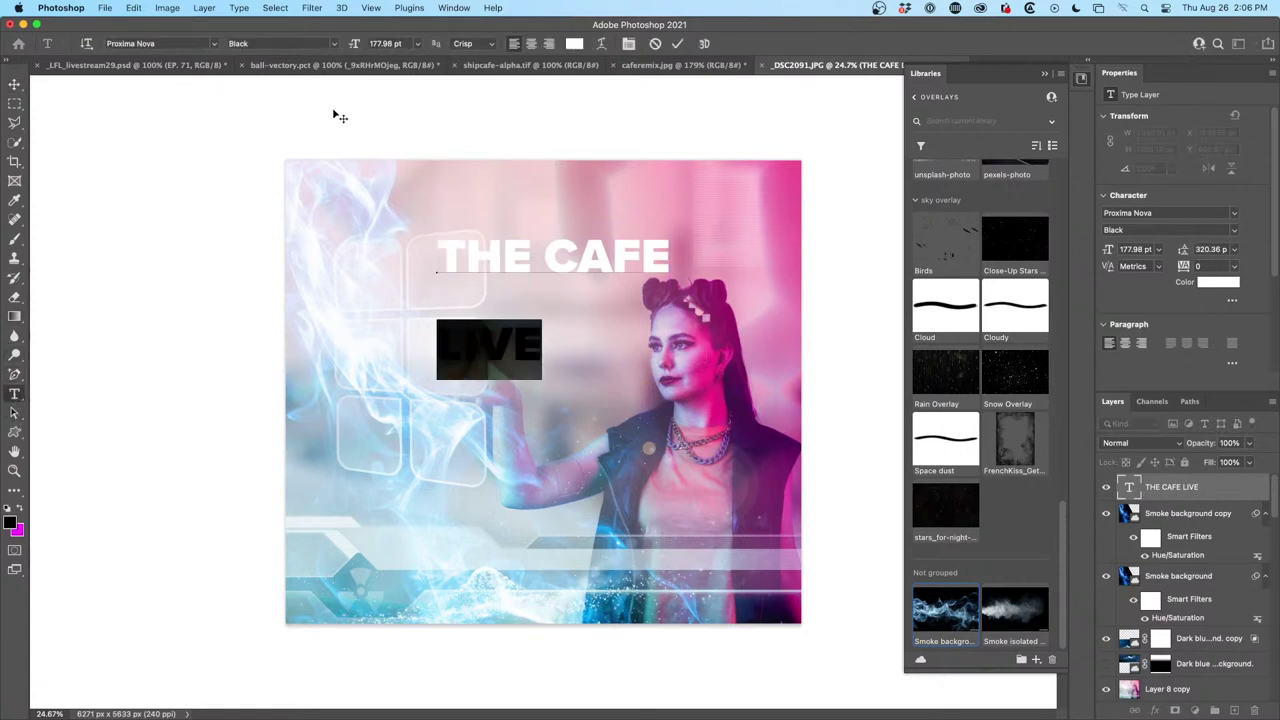
{"action": "left_click_drag", "start_coordinate": [358, 43], "coordinate": [502, 47]}
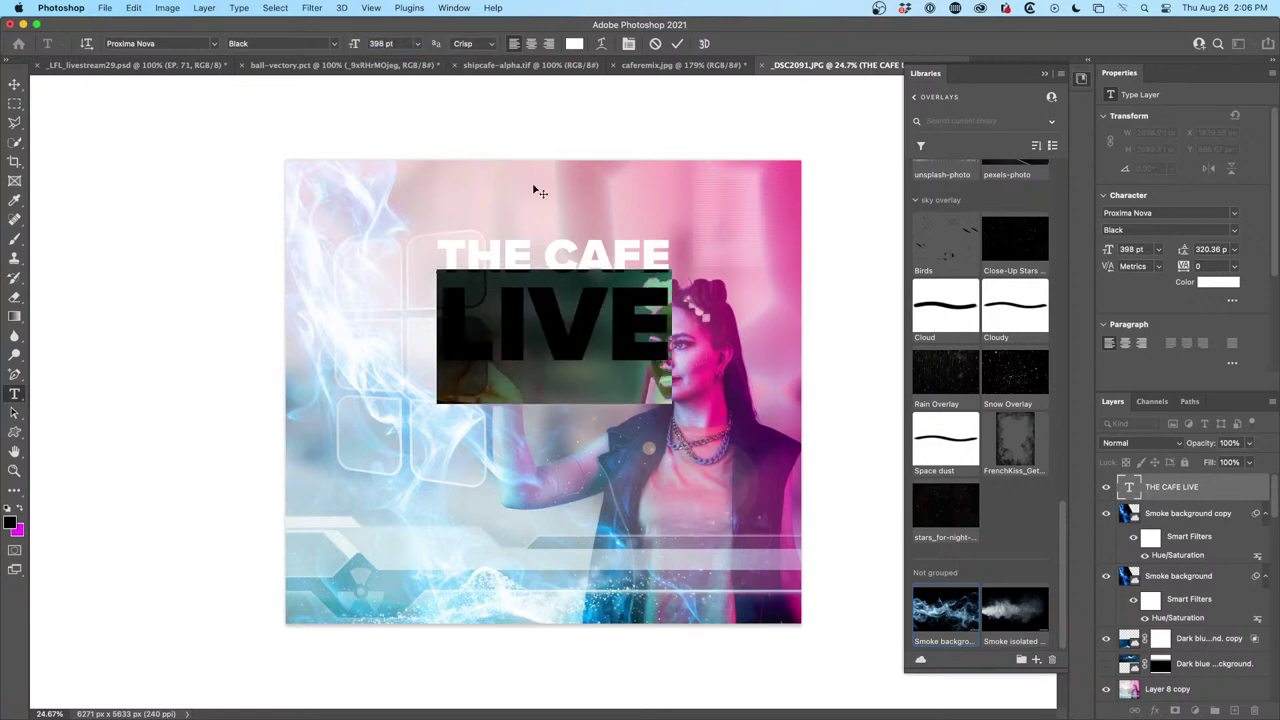
Tighten the leading of the word LIVE to 284.76 pt so it sits closer beneath THE CAFE
{"action": "key", "text": "alt+Up"}
{"action": "key", "text": "alt+Up"}
{"action": "key", "text": "alt+Up"}
{"action": "key", "text": "alt+Up"}
{"action": "key", "text": "alt+Up"}
{"action": "key", "text": "alt+Up"}
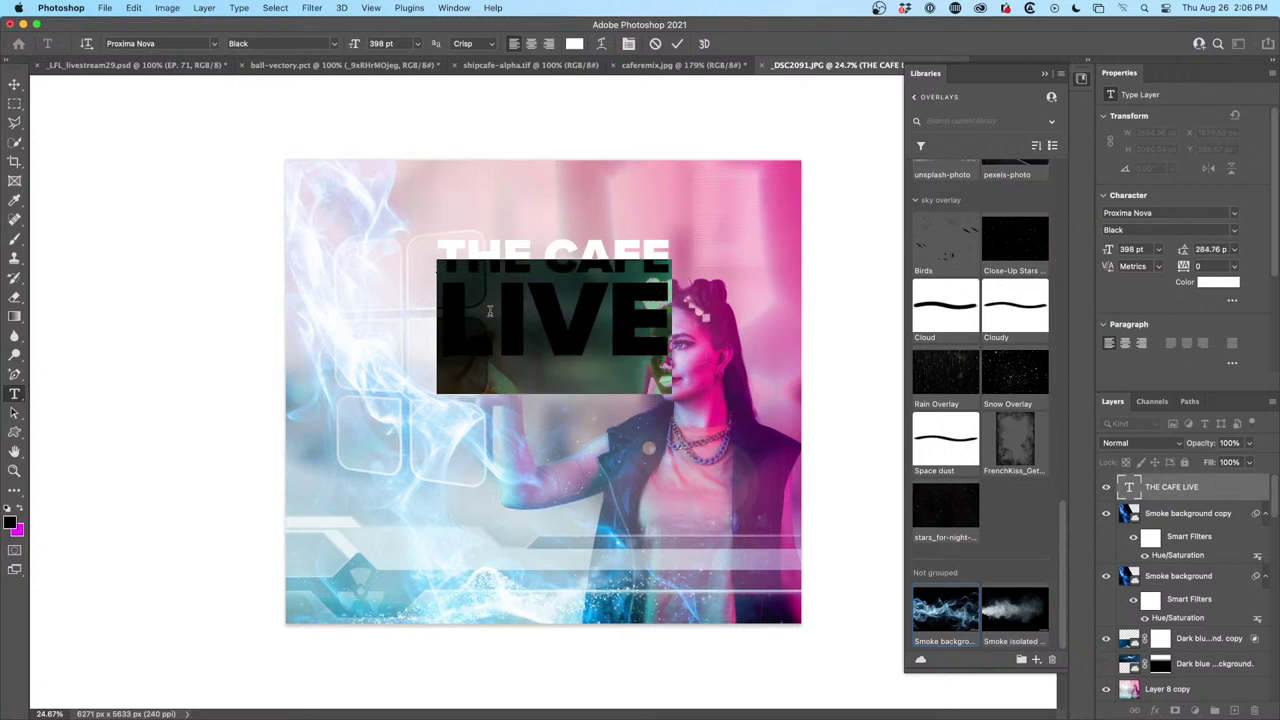
{"action": "key", "text": "alt+Down"}
{"action": "key", "text": "alt+Down"}
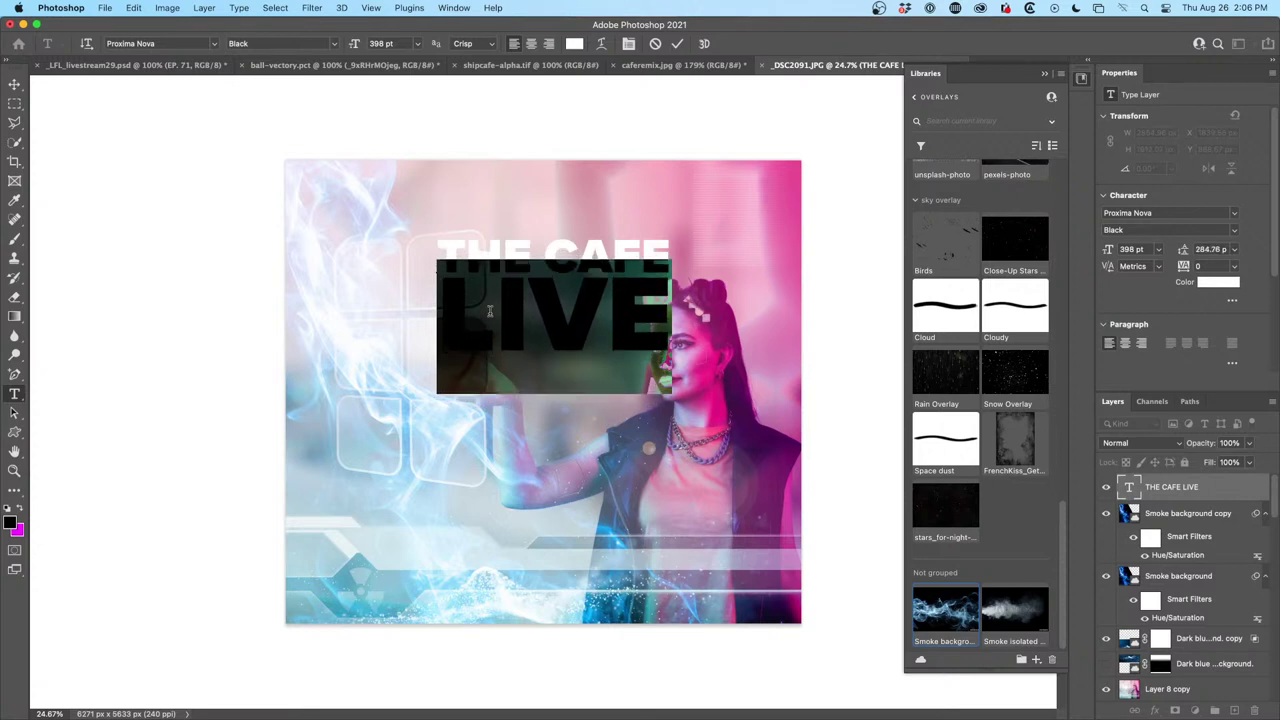
Move the whole title into the image's upper-right corner, directly above the woman's head
{"action": "left_click", "coordinate": [14, 84]}
{"action": "left_click_drag", "start_coordinate": [613, 236], "coordinate": [496, 181]}
{"action": "left_click_drag", "start_coordinate": [445, 255], "coordinate": [700, 220]}
{"action": "key", "text": "super"}
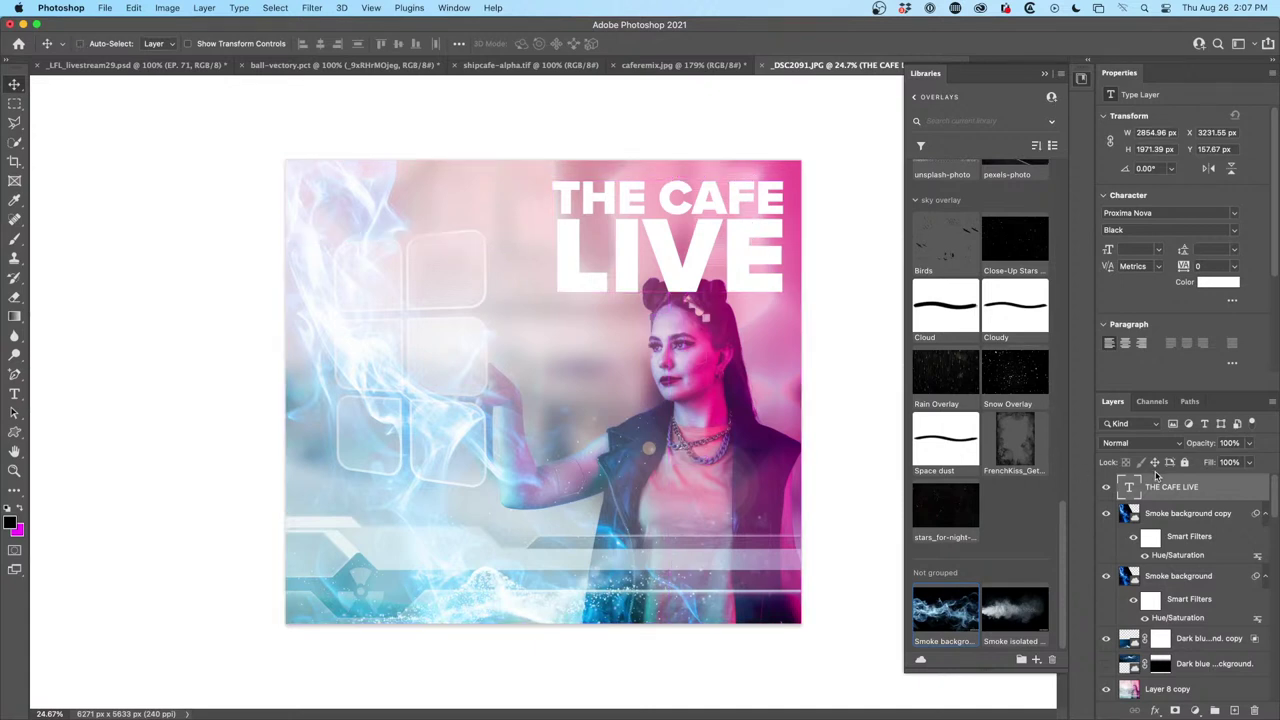
Add a white Outer Glow at 100% opacity to the THE CAFE LIVE title layer
{"action": "left_click", "coordinate": [1154, 709]}
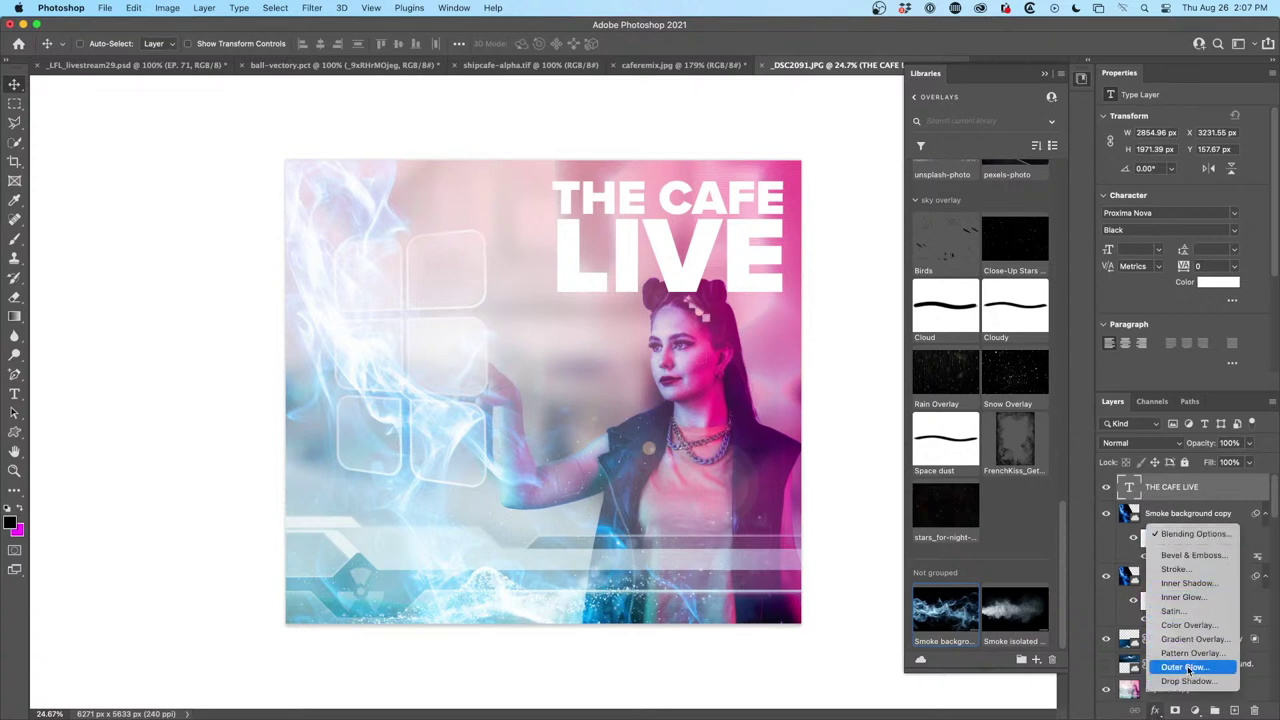
{"action": "left_click", "coordinate": [1177, 667]}
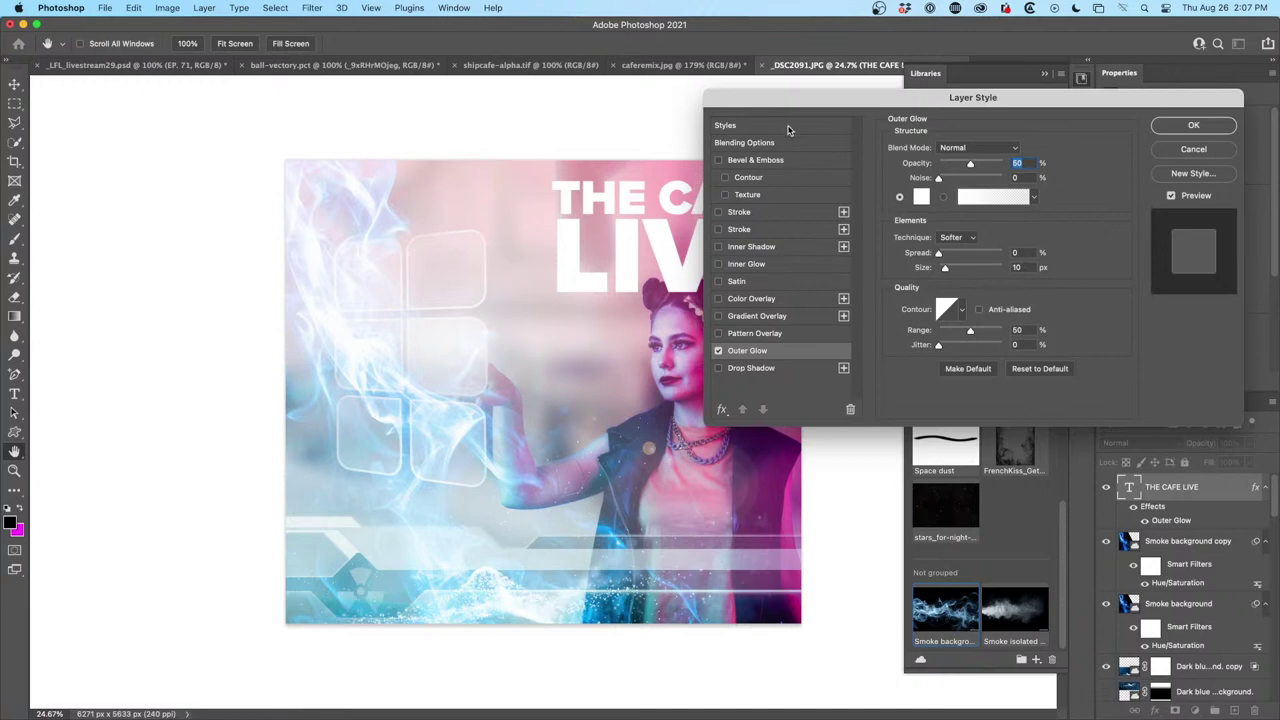
{"action": "left_click_drag", "start_coordinate": [797, 101], "coordinate": [220, 230]}
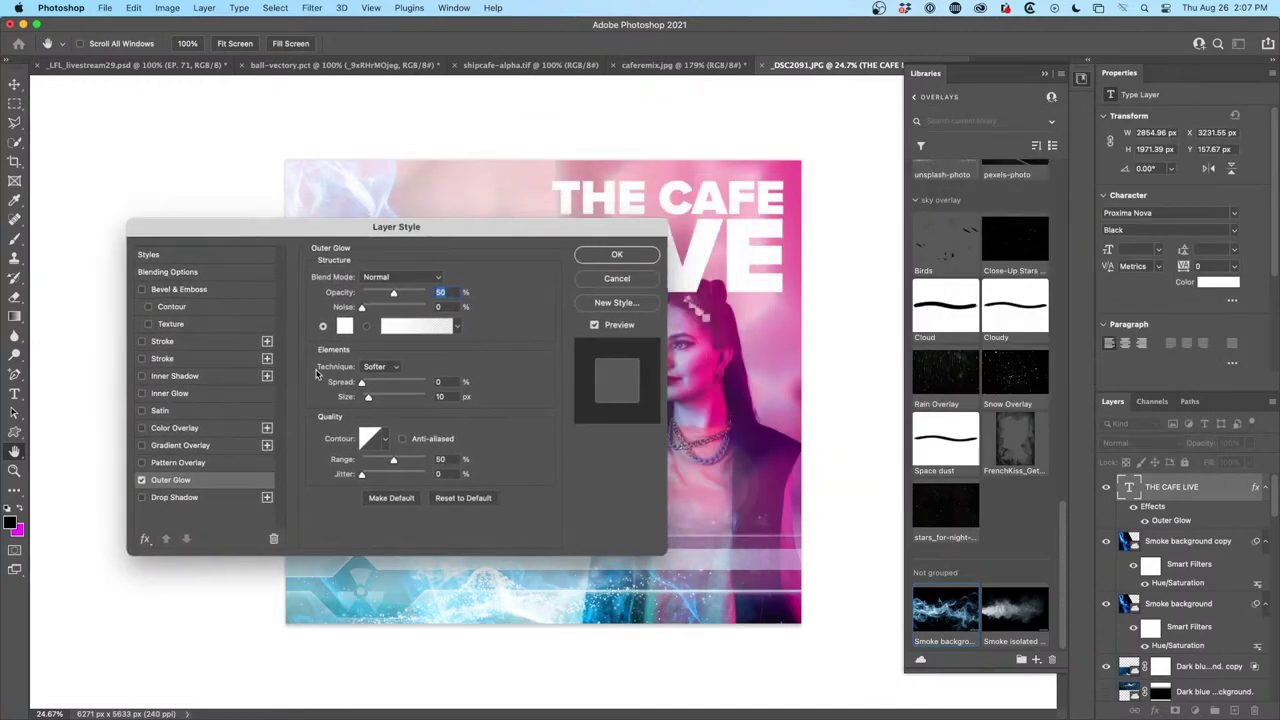
{"action": "left_click_drag", "start_coordinate": [395, 296], "coordinate": [459, 296]}
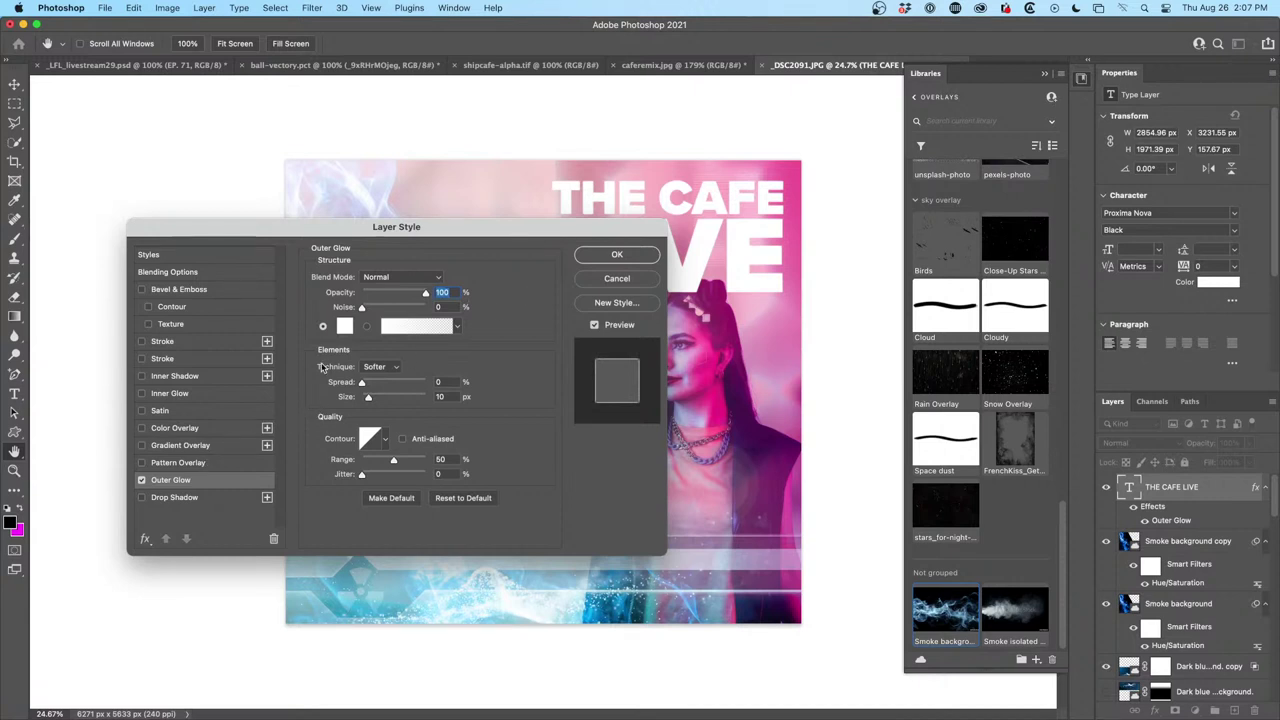
Reduce the title's fill opacity to 14% and shift the title slightly up and left
{"action": "left_click", "coordinate": [203, 273]}
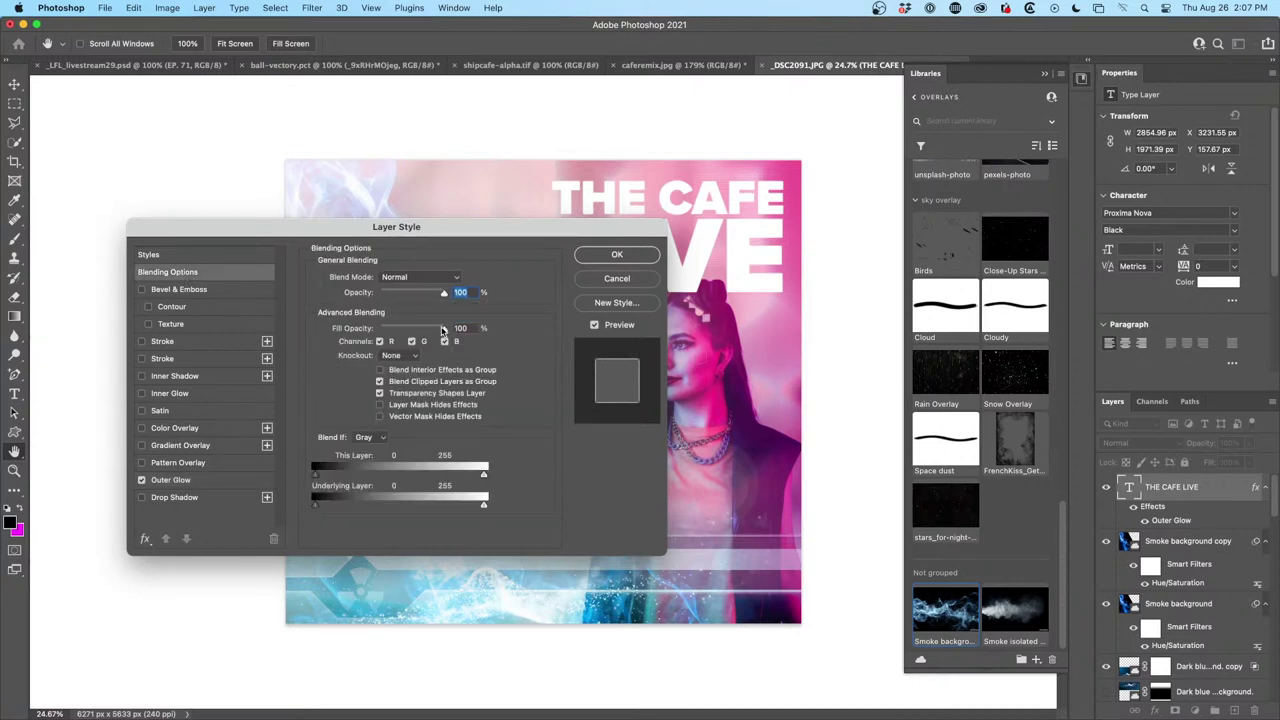
{"action": "left_click_drag", "start_coordinate": [444, 329], "coordinate": [389, 342]}
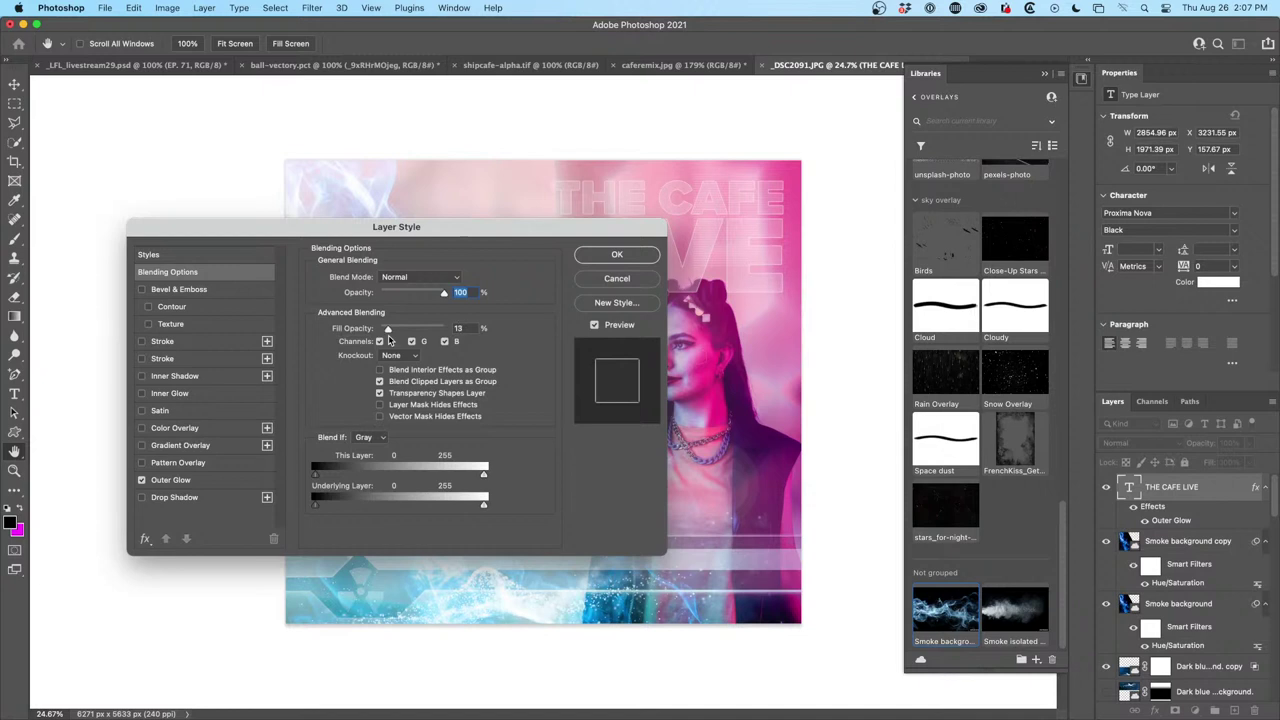
{"action": "left_click", "coordinate": [617, 254]}
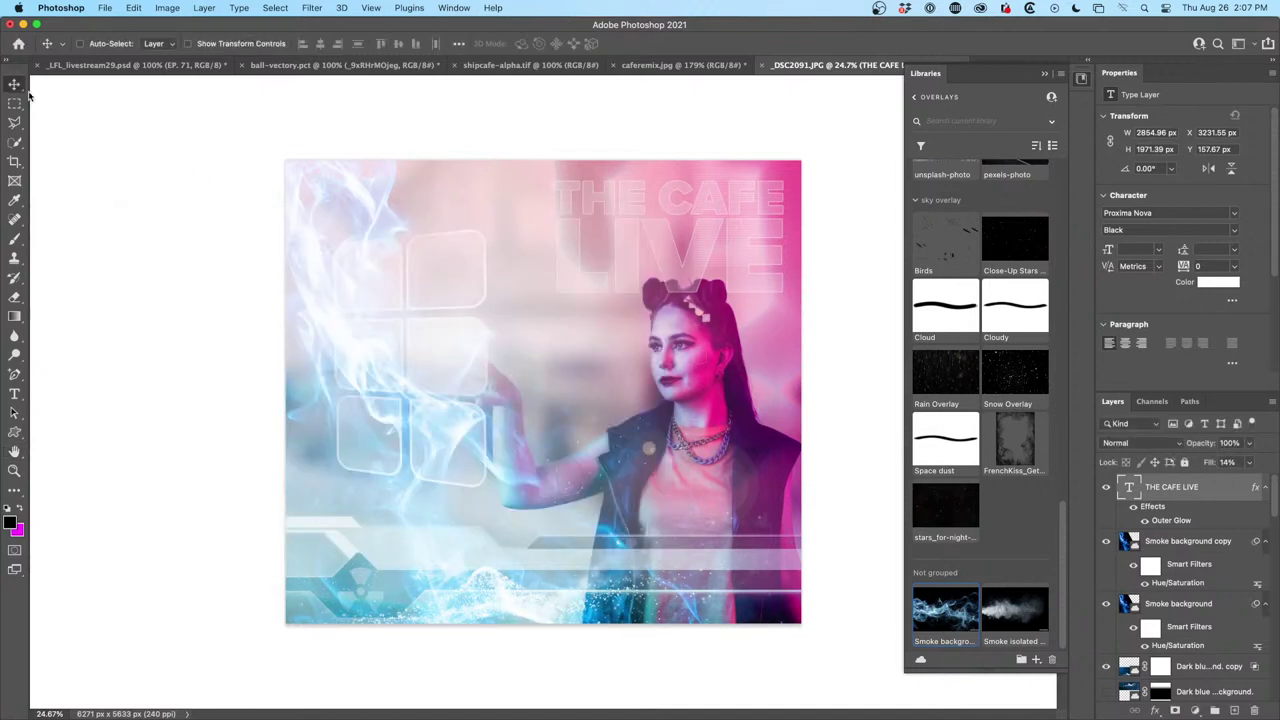
{"action": "mouse_move", "coordinate": [748, 238]}
{"action": "left_mouse_down"}
{"action": "mouse_move", "coordinate": [546, 242]}
{"action": "mouse_move", "coordinate": [503, 353]}
{"action": "mouse_move", "coordinate": [519, 558]}
{"action": "mouse_move", "coordinate": [605, 348]}
{"action": "mouse_move", "coordinate": [714, 322]}
{"action": "mouse_move", "coordinate": [731, 257]}
{"action": "mouse_move", "coordinate": [715, 534]}
{"action": "mouse_move", "coordinate": [754, 510]}
{"action": "mouse_move", "coordinate": [764, 558]}
{"action": "mouse_move", "coordinate": [753, 244]}
{"action": "left_mouse_up"}
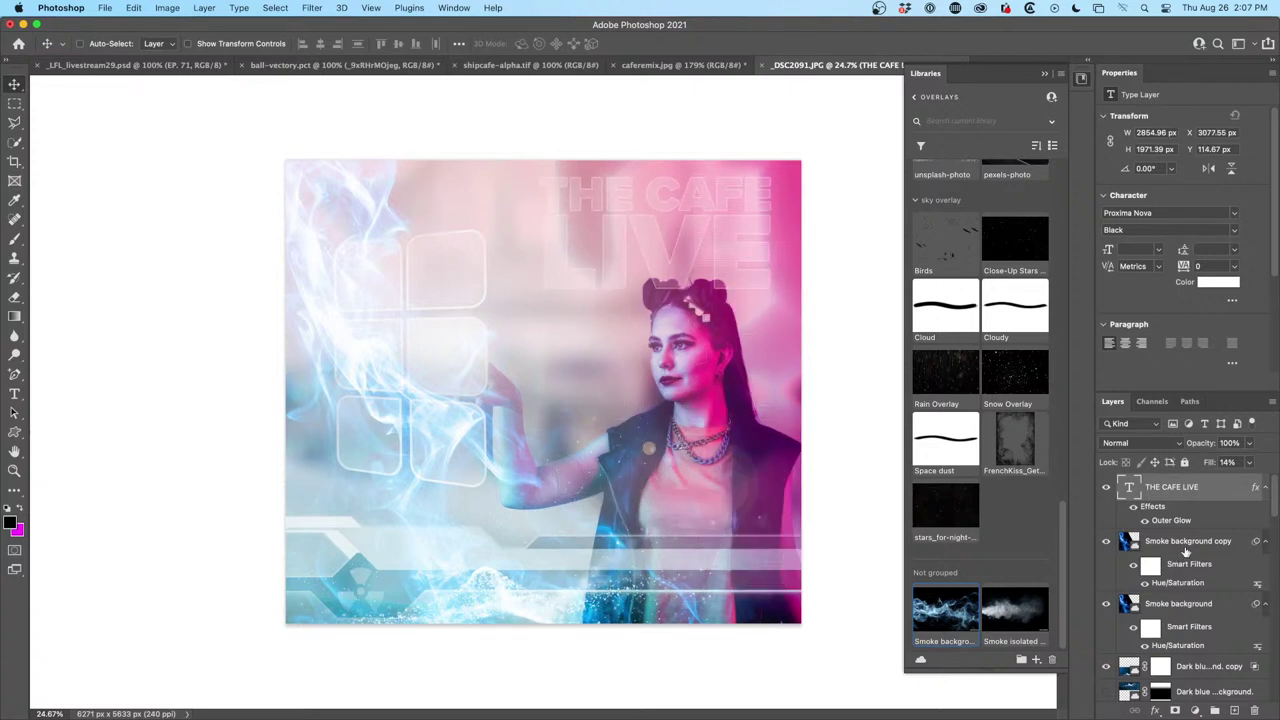
Move the title layer directly above Layer 8 copy in the stack and duplicate it
{"action": "left_click_drag", "start_coordinate": [1191, 490], "coordinate": [1200, 595]}
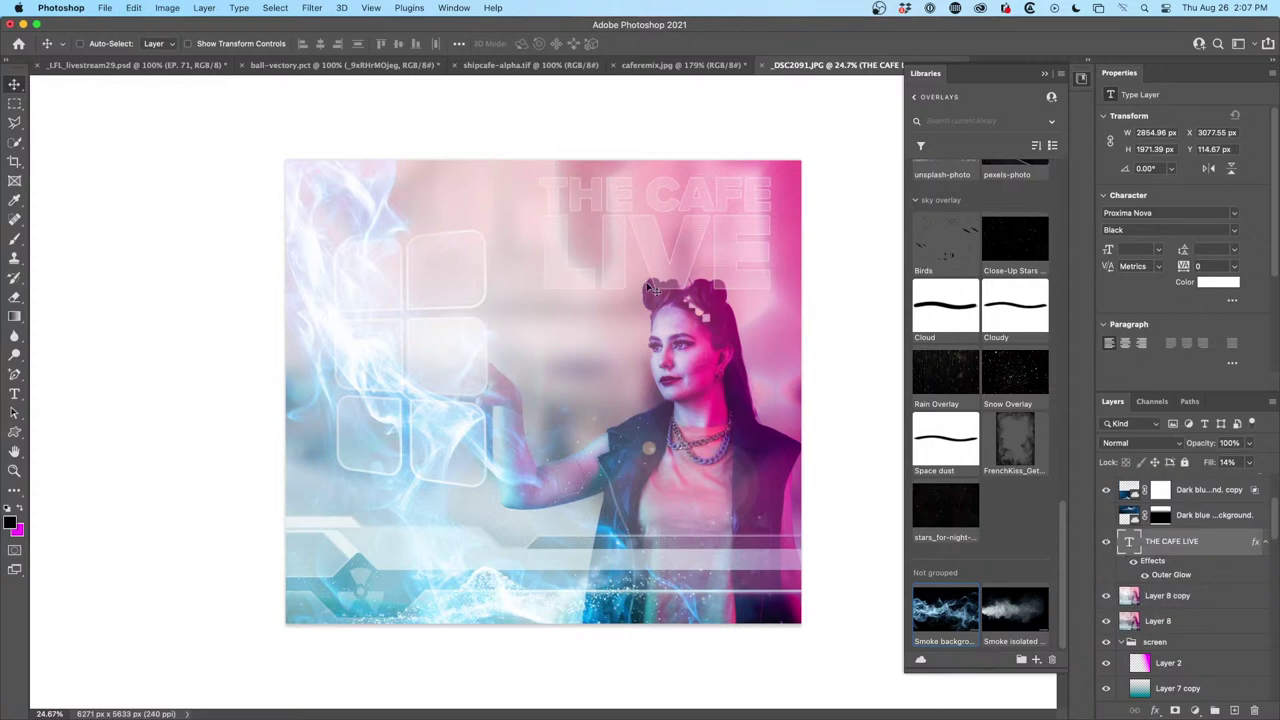
{"action": "key", "text": "super+j"}
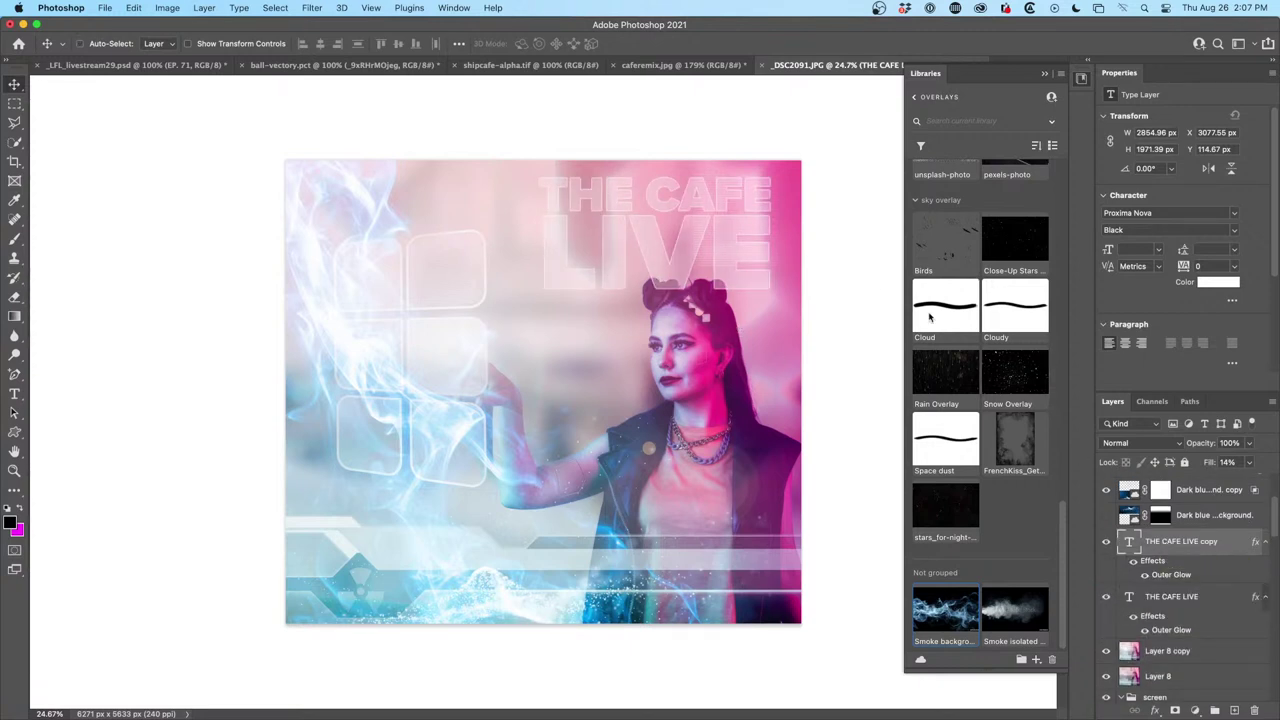
Load the woman's cutout on Layer 3 as a selection and apply it as a mask to the original title layer
{"action": "scroll", "coordinate": [1176, 511], "scroll_direction": "down", "scroll_amount": 10}
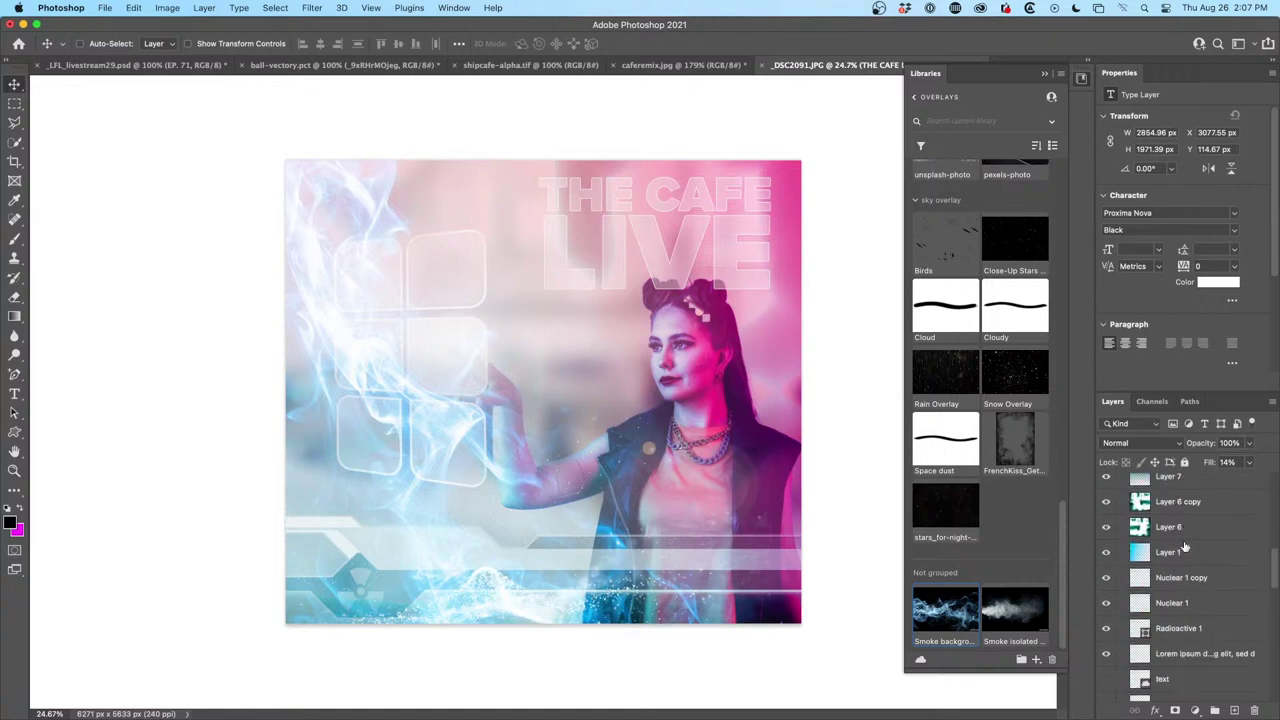
{"action": "scroll", "coordinate": [1184, 546], "scroll_direction": "down", "scroll_amount": 8}
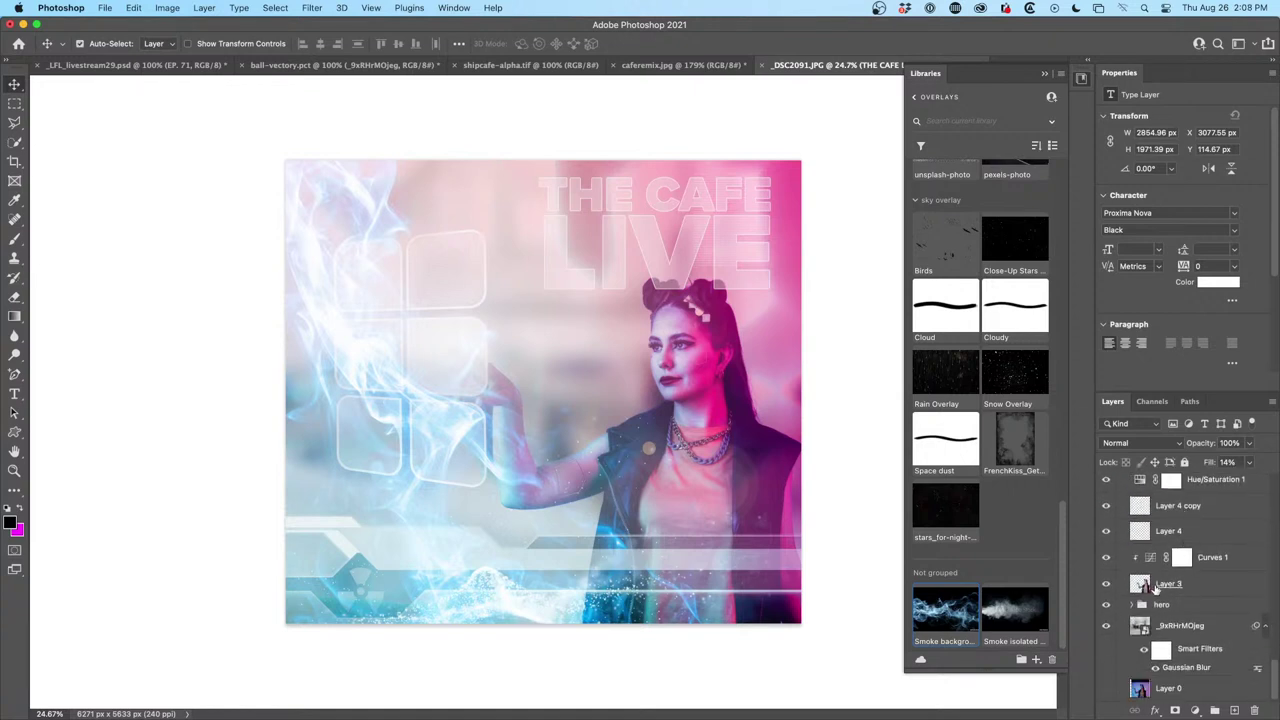
{"action": "left_click", "coordinate": [1140, 584], "text": "super"}
{"action": "scroll", "coordinate": [1145, 575], "scroll_direction": "up", "scroll_amount": 5}
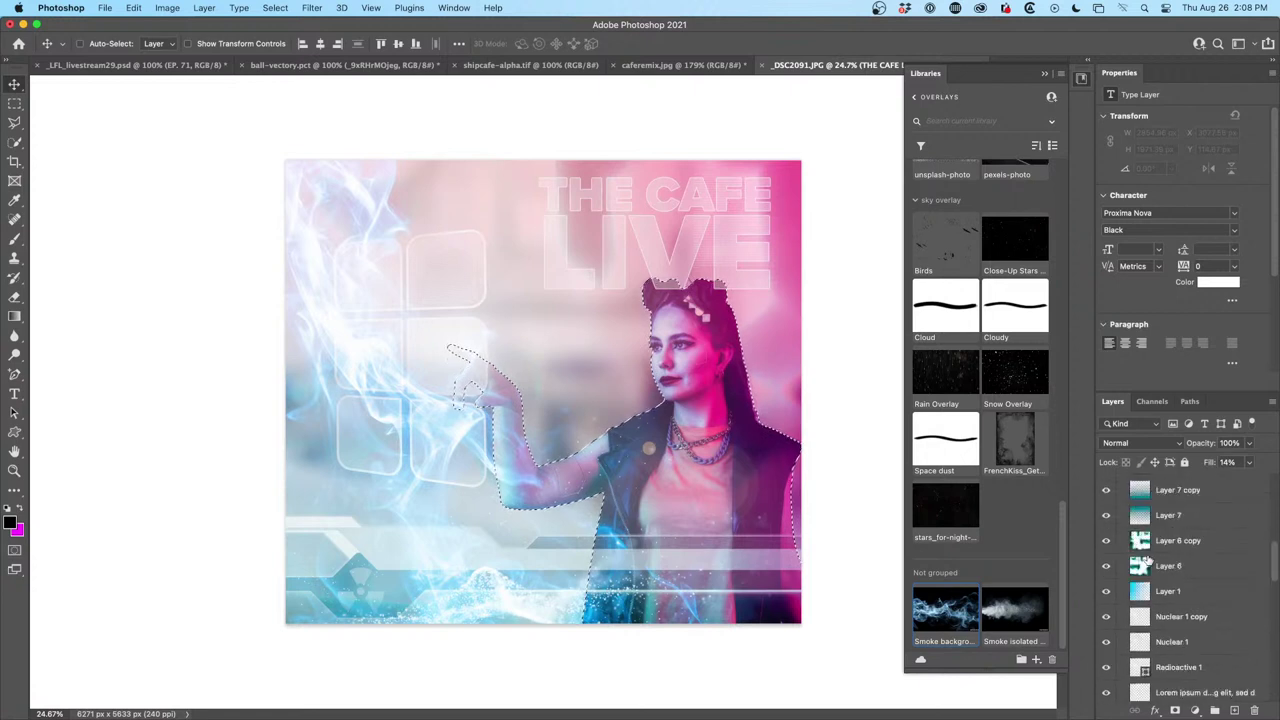
{"action": "scroll", "coordinate": [1150, 560], "scroll_direction": "up", "scroll_amount": 5}
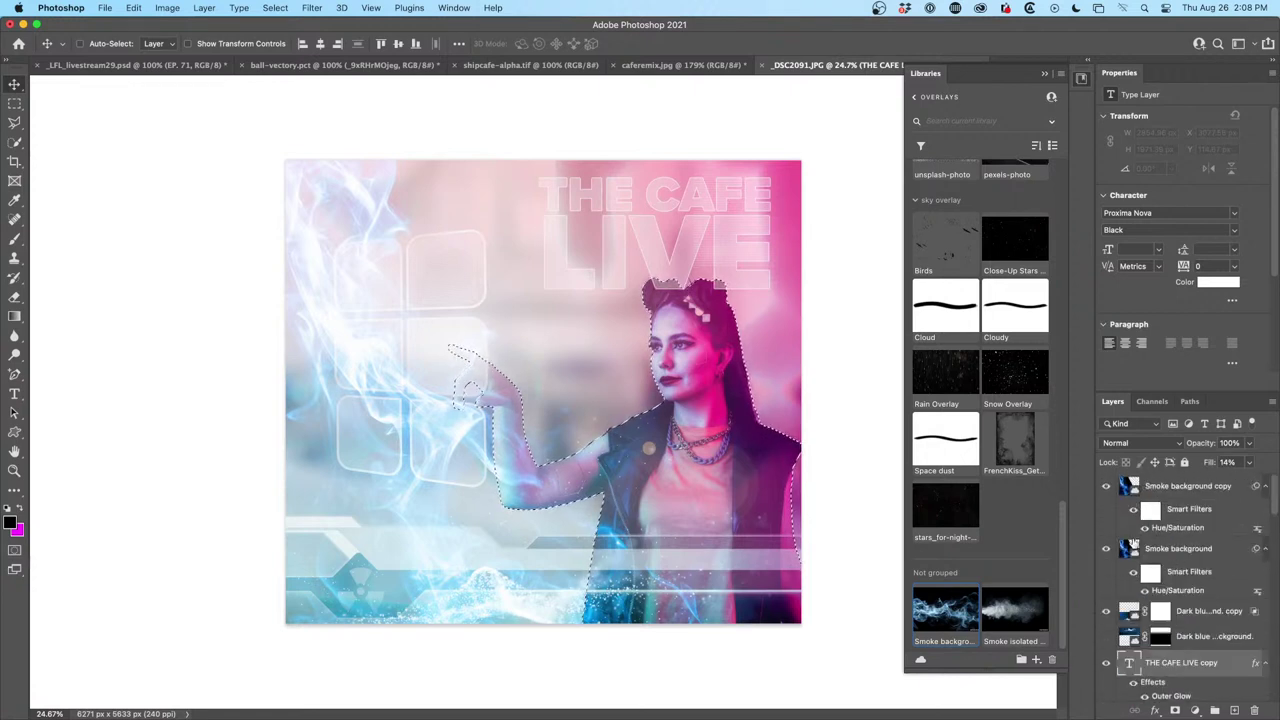
{"action": "scroll", "coordinate": [1187, 563], "scroll_direction": "down", "scroll_amount": 4}
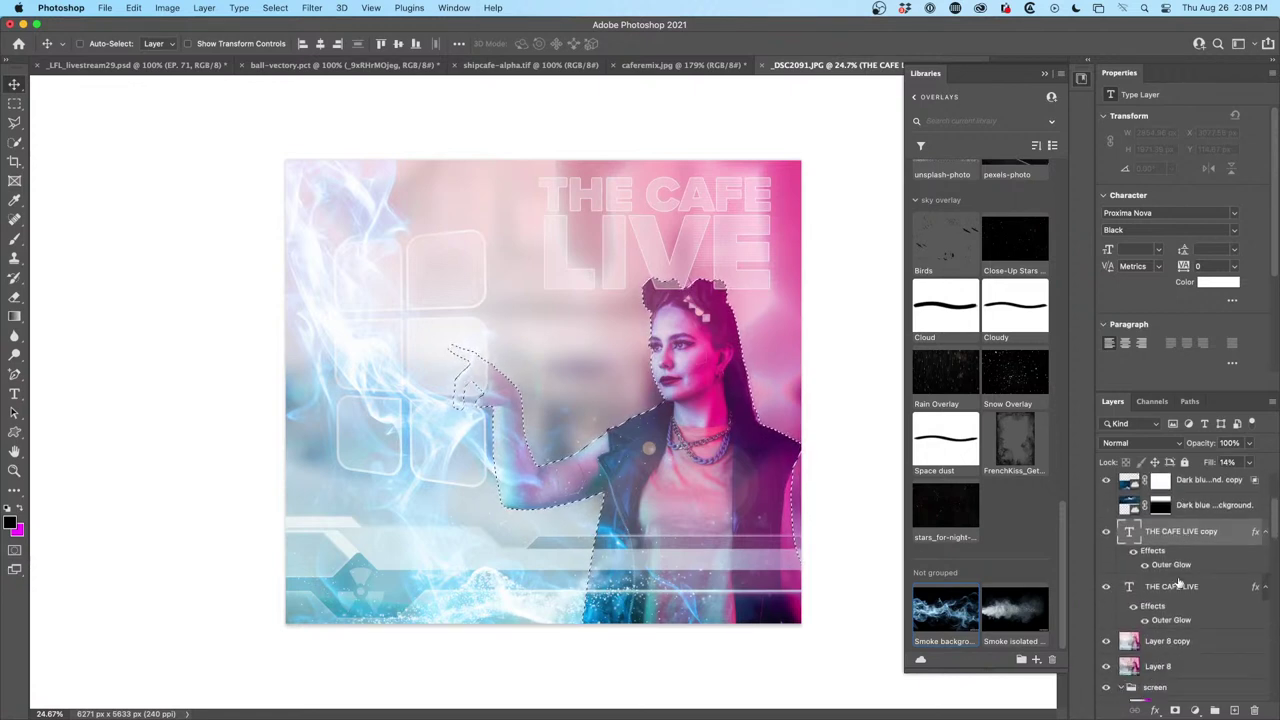
{"action": "left_click", "coordinate": [1192, 588]}
{"action": "left_click", "coordinate": [1175, 710]}
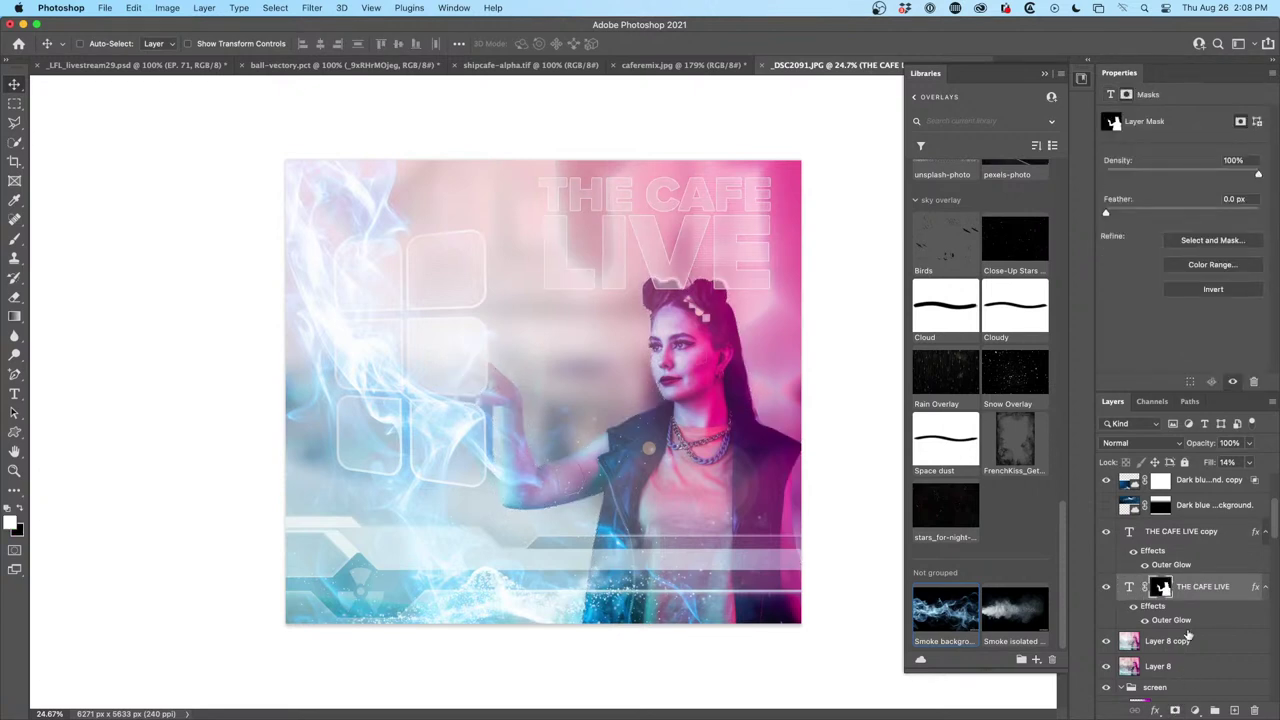
Hide the title copy and invert the original title's mask so the letters disappear behind the woman's hair
{"action": "left_click", "coordinate": [1180, 534]}
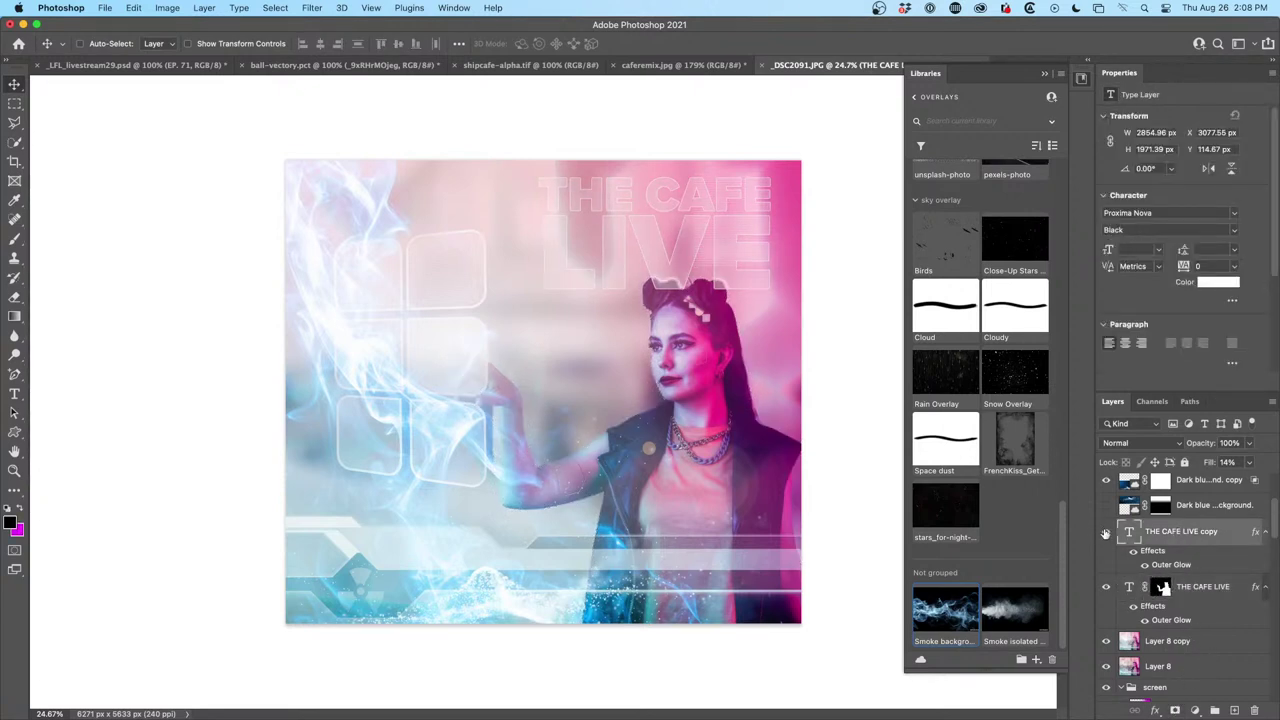
{"action": "left_click", "coordinate": [1105, 531]}
{"action": "left_click", "coordinate": [1160, 588]}
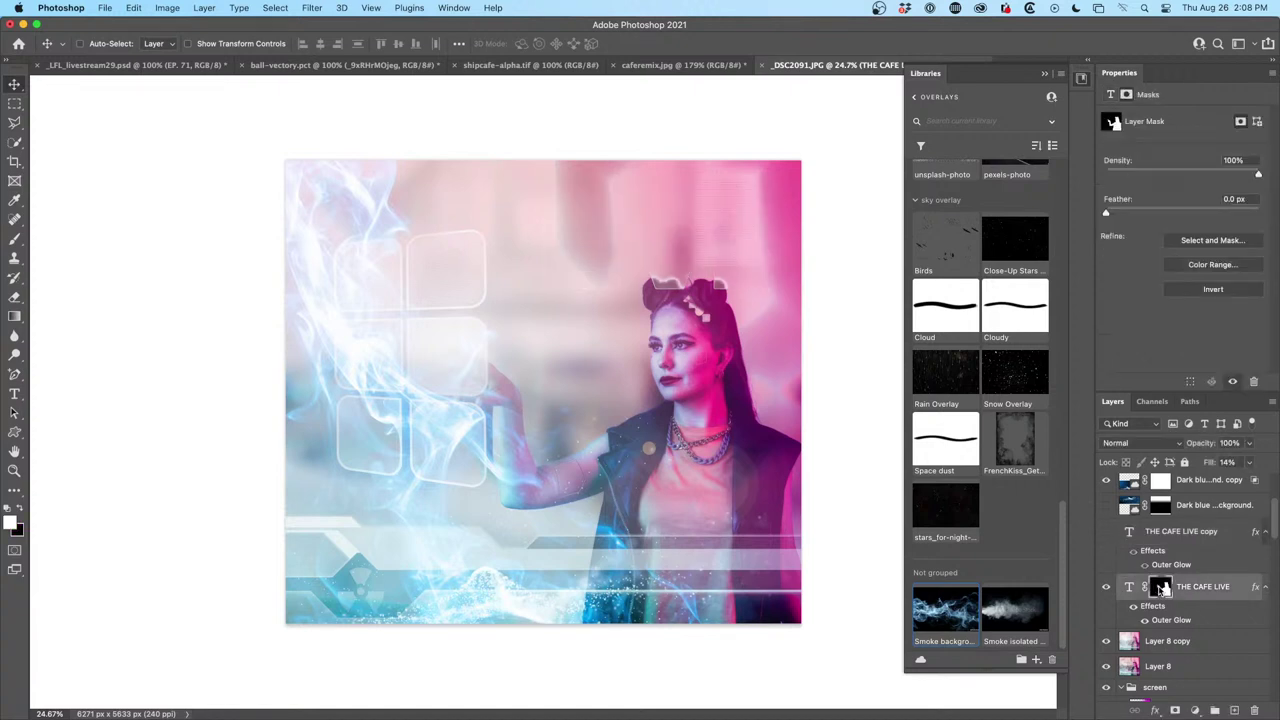
{"action": "key", "text": "super+i"}
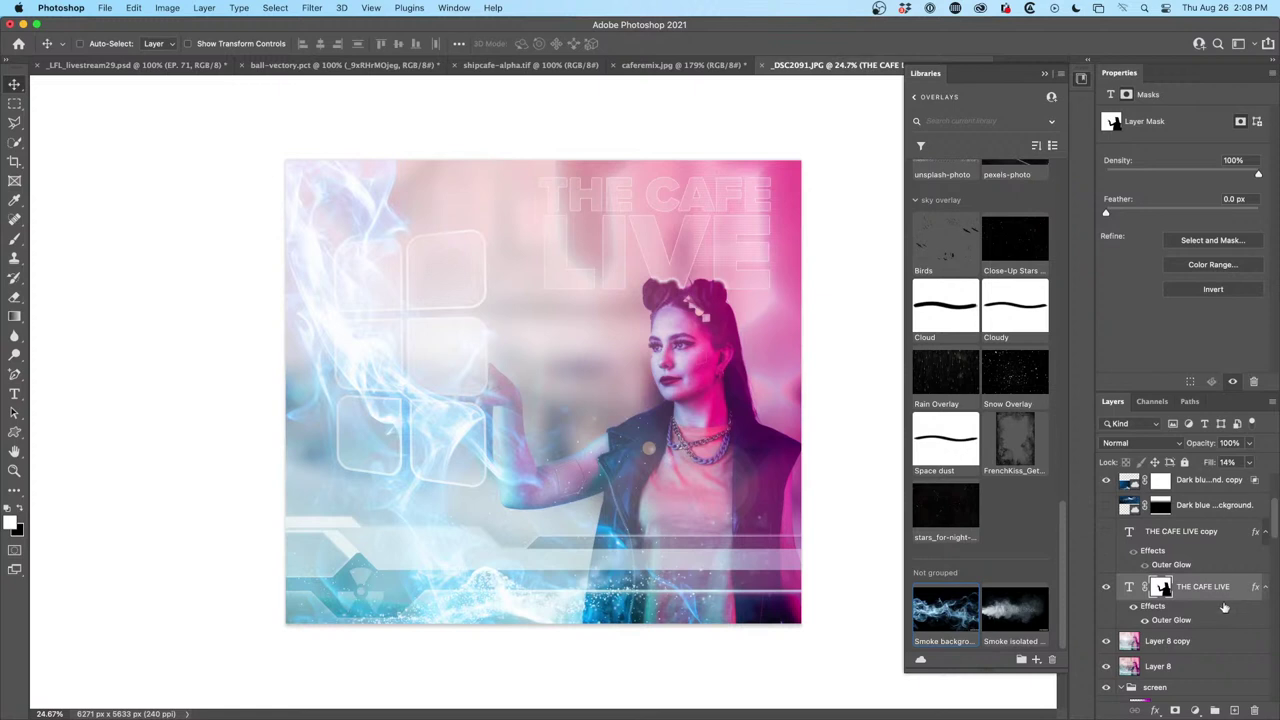
Try to separate the masked title's Outer Glow into its own layer
{"action": "left_click", "coordinate": [1145, 621]}
{"action": "right_click", "coordinate": [1163, 607]}
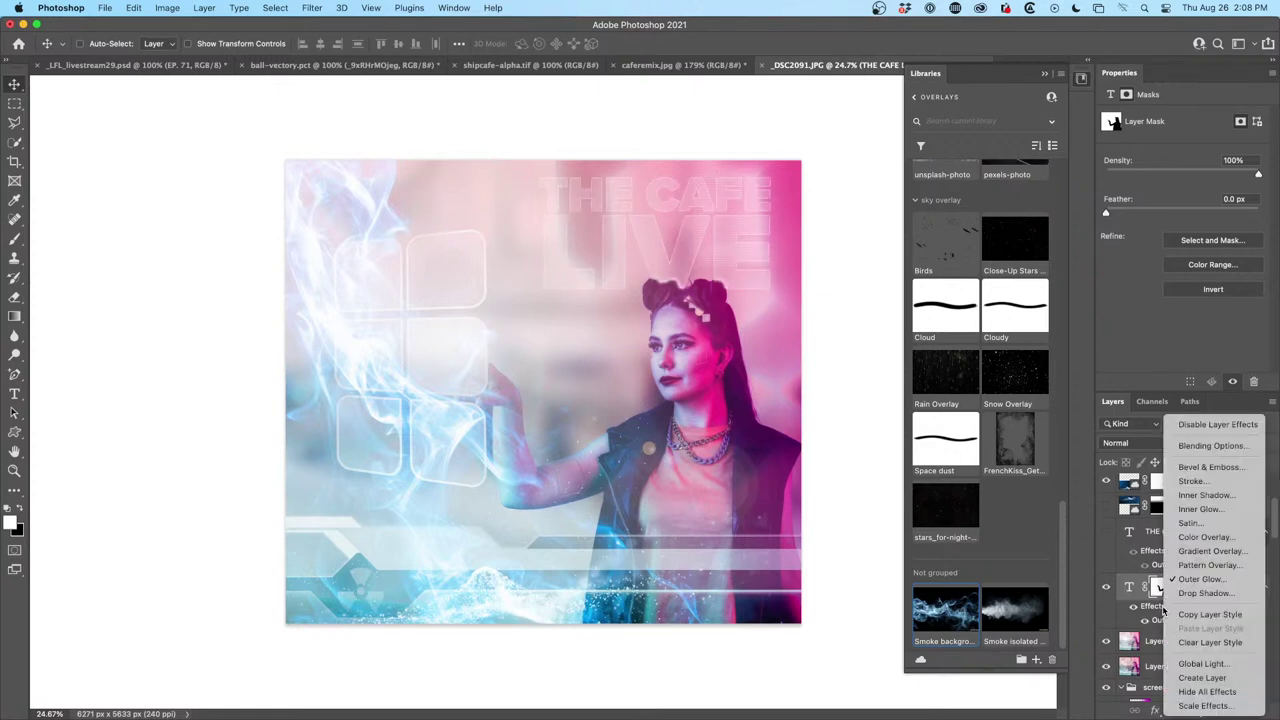
{"action": "left_click", "coordinate": [1202, 677]}
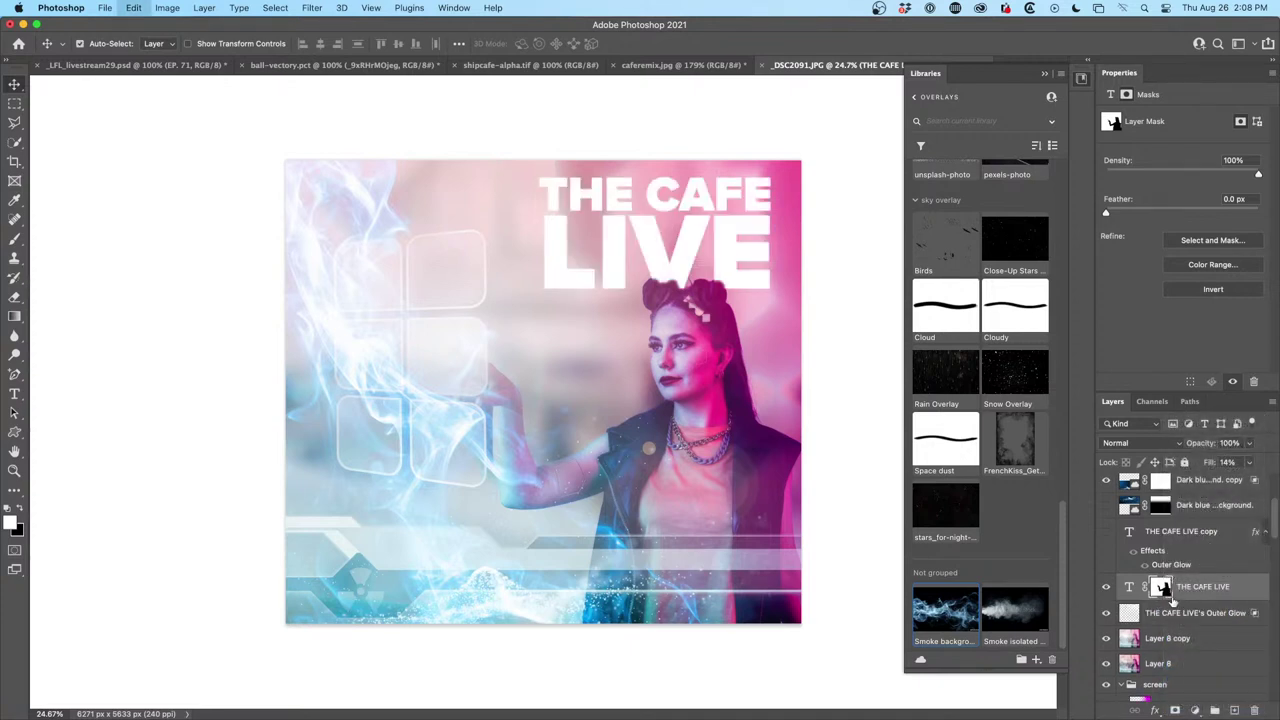
{"action": "key", "text": "super+z"}
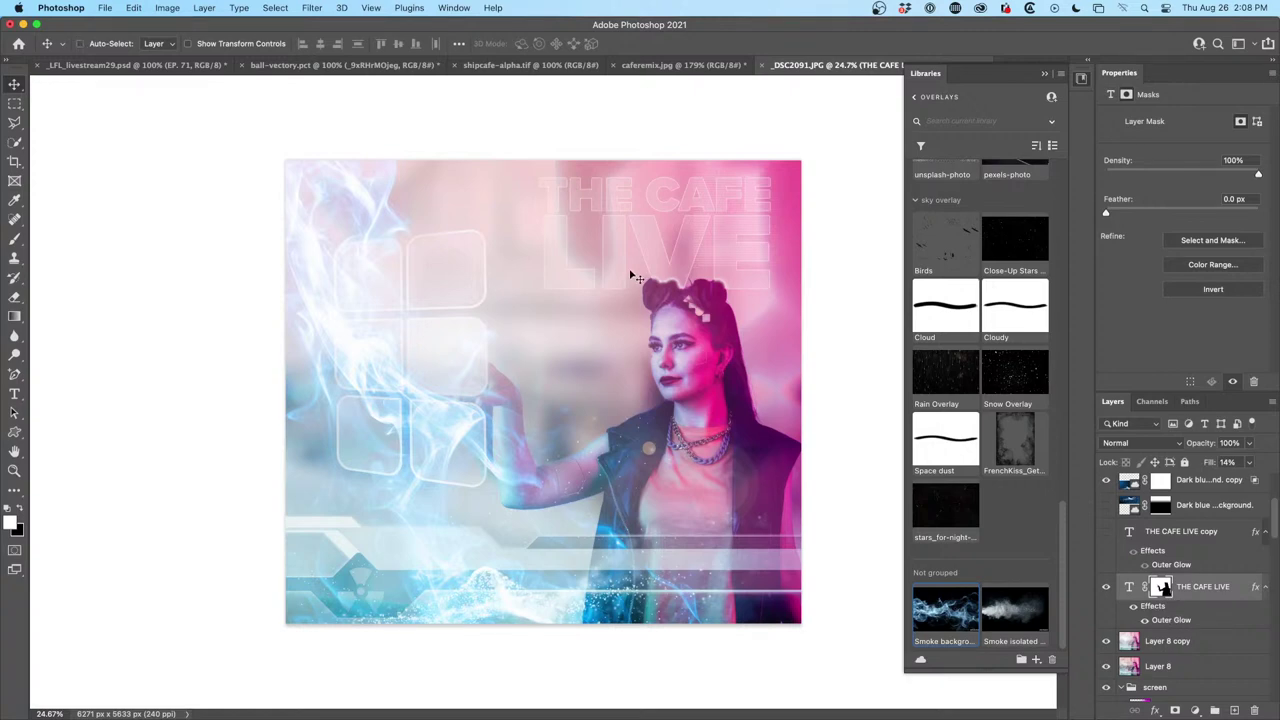
Examine the masked title around the woman's hair at different magnifications
{"action": "scroll", "coordinate": [706, 308], "scroll_direction": "up", "scroll_amount": 3}
{"action": "scroll", "coordinate": [700, 309], "scroll_direction": "down", "scroll_amount": 3}
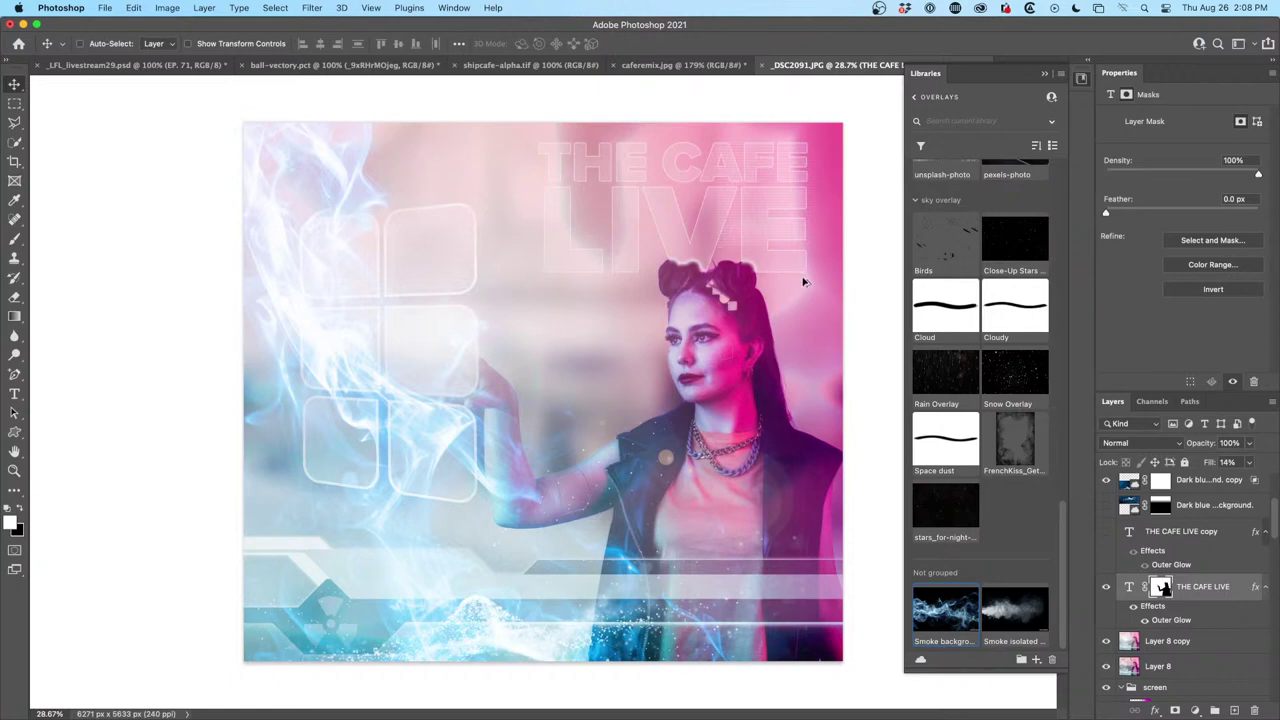
{"action": "scroll", "coordinate": [781, 352], "scroll_direction": "down", "scroll_amount": 2}
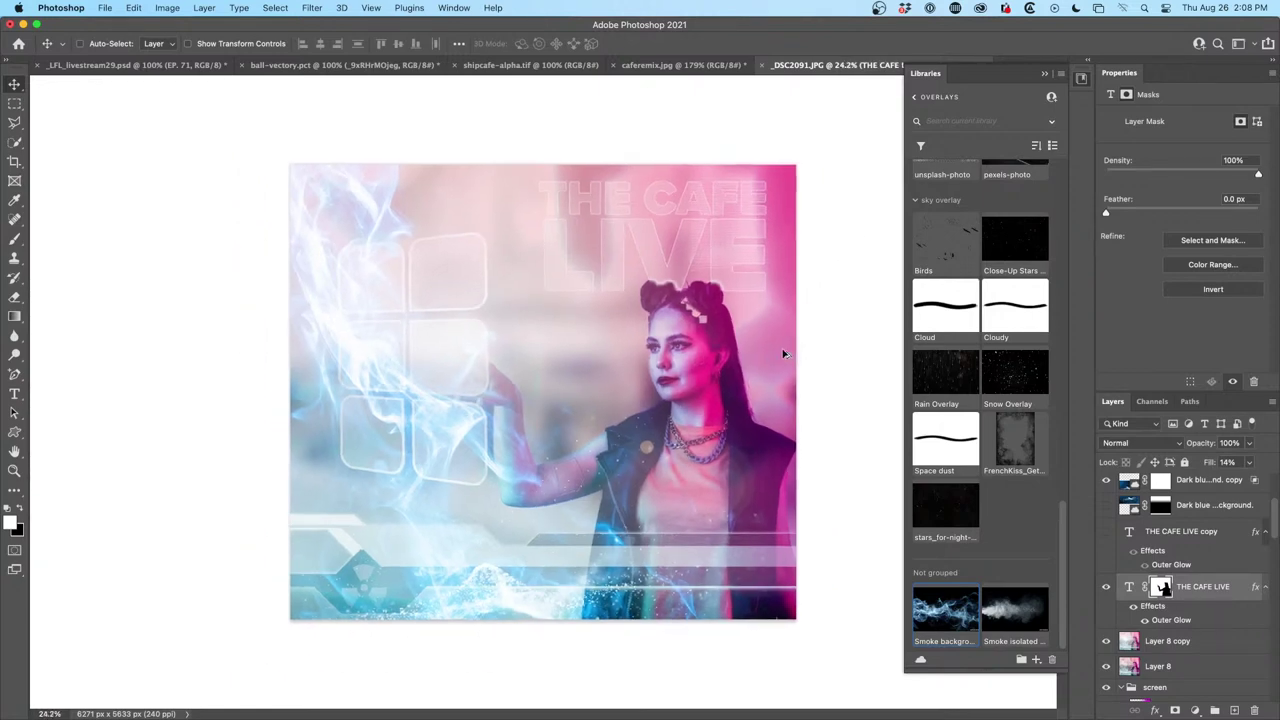
{"action": "scroll", "coordinate": [781, 353], "scroll_direction": "up", "scroll_amount": 3}
{"action": "scroll", "coordinate": [781, 353], "scroll_direction": "down", "scroll_amount": 3}
{"action": "scroll", "coordinate": [781, 353], "scroll_direction": "up", "scroll_amount": 3}
{"action": "scroll", "coordinate": [781, 353], "scroll_direction": "down", "scroll_amount": 2}
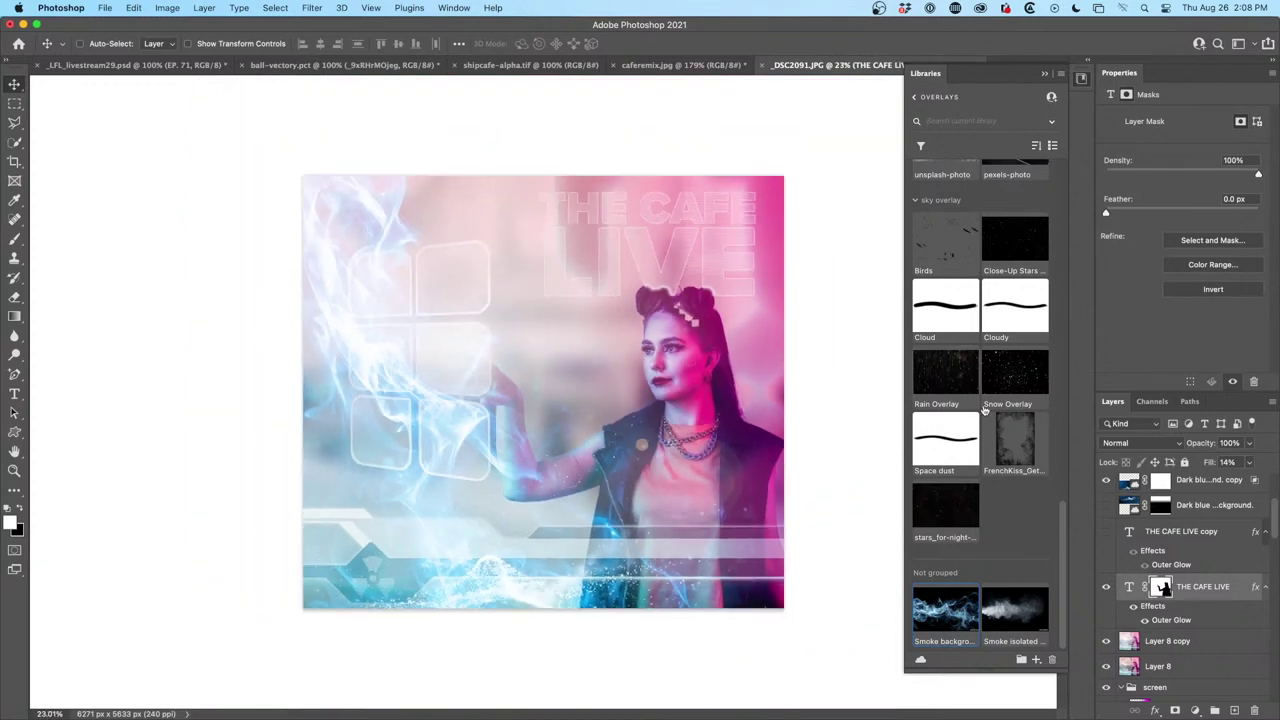
Make the THE CAFE LIVE copy layer visible and rasterize its type
{"action": "left_click", "coordinate": [1105, 531]}
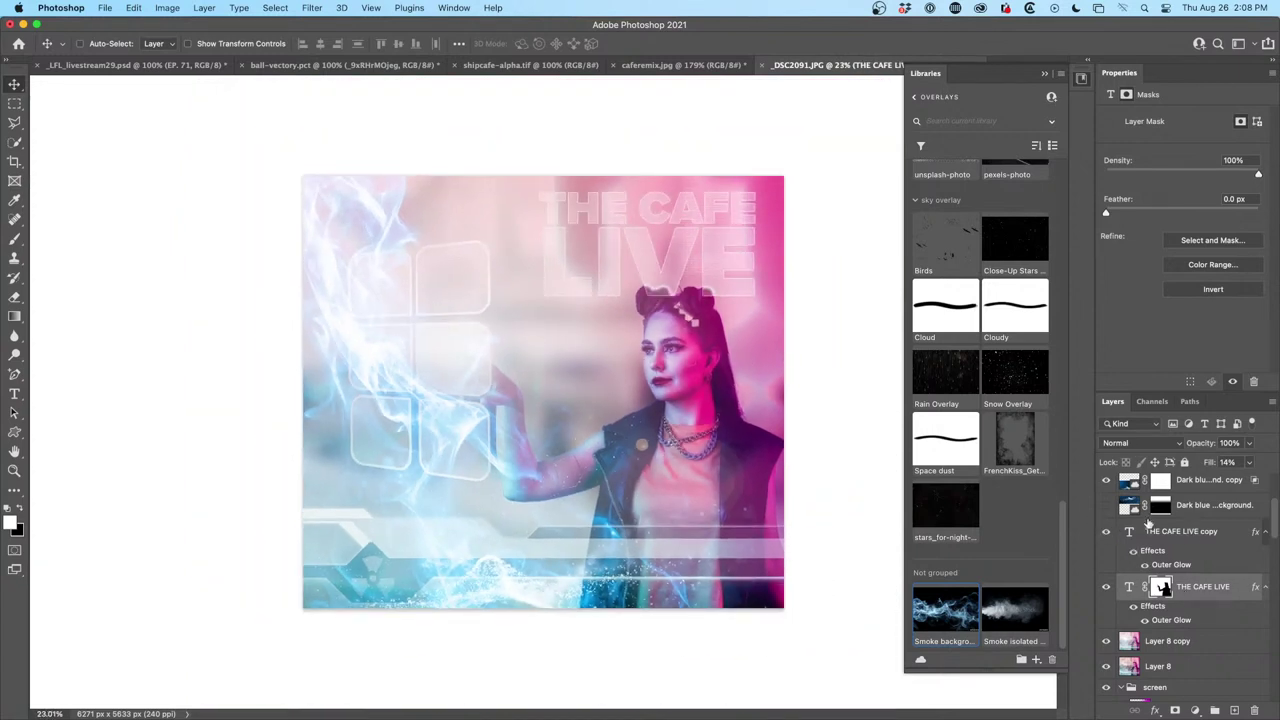
{"action": "left_click", "coordinate": [1149, 538]}
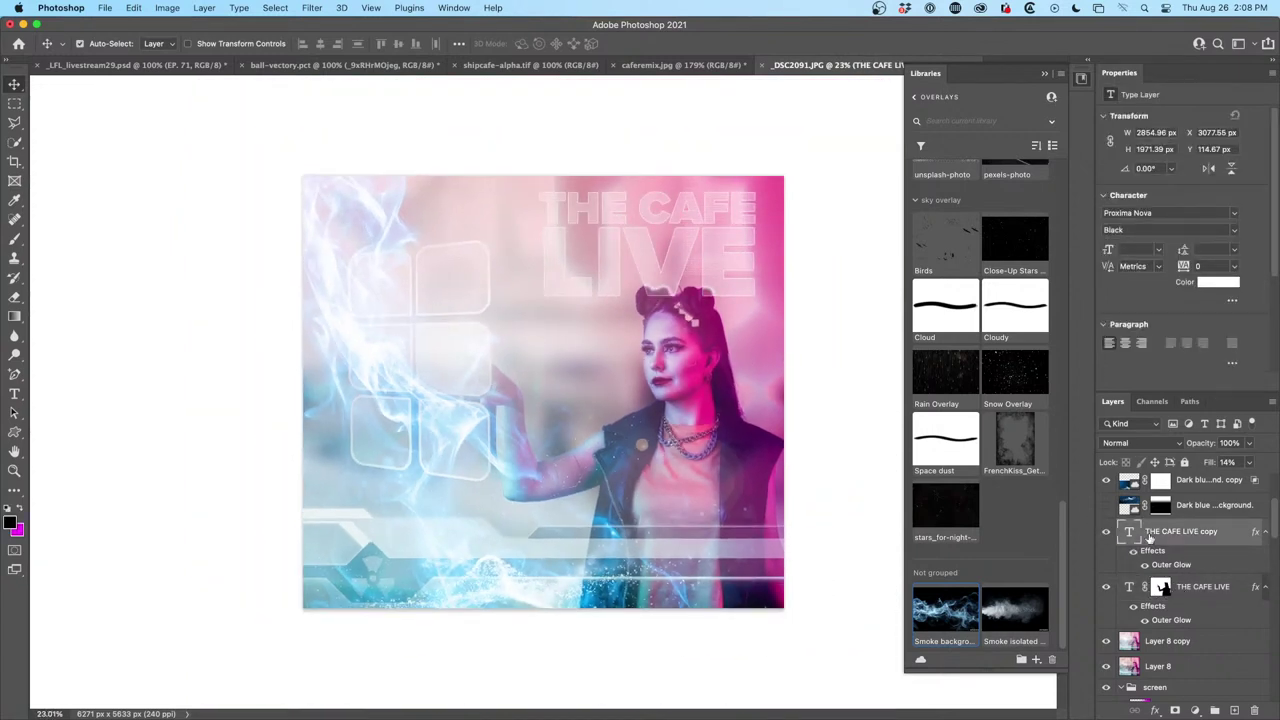
{"action": "right_click", "coordinate": [1159, 537]}
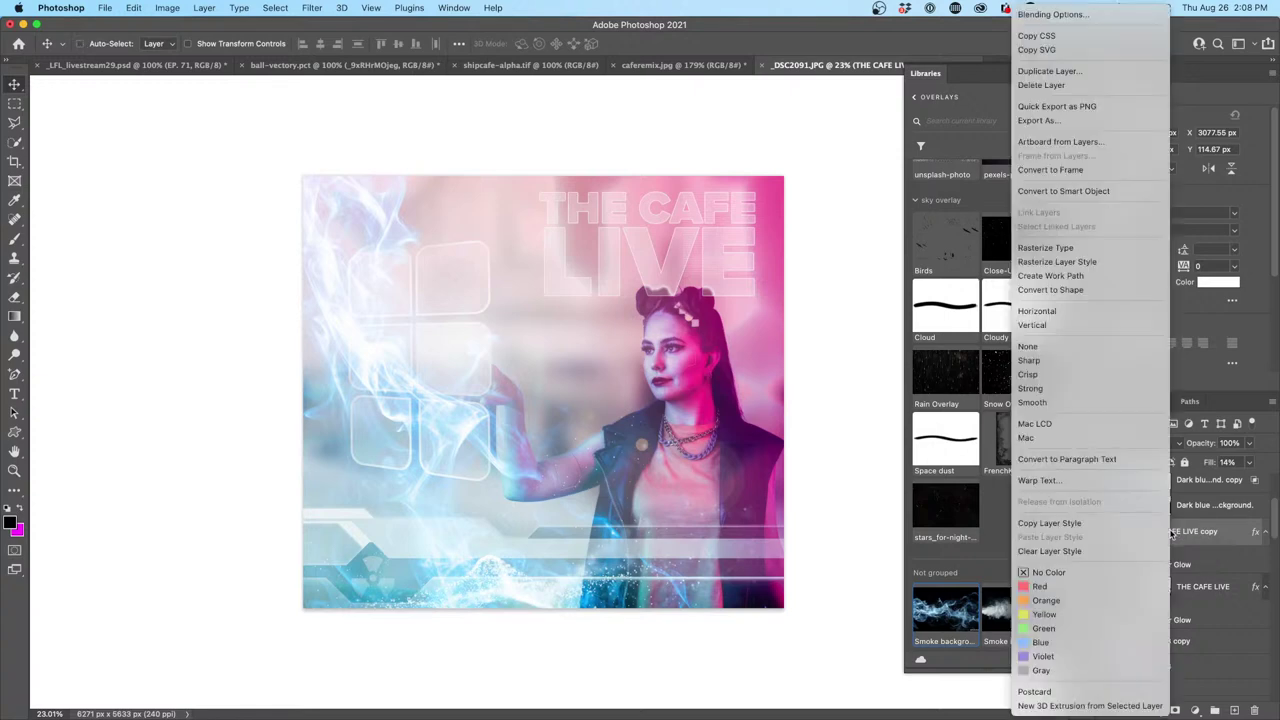
{"action": "left_click", "coordinate": [1060, 248]}
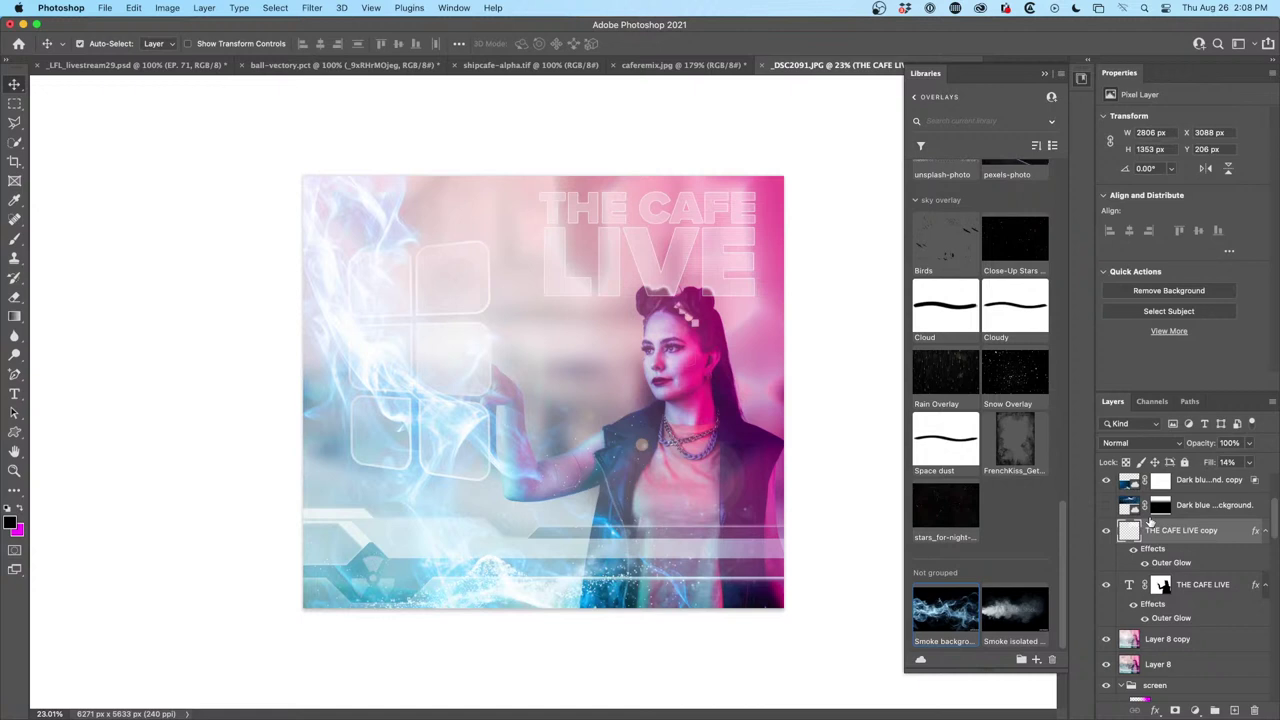
Invert the rasterized title copy's colour and set its blend mode to Vivid Light
{"action": "key", "text": "super+i"}
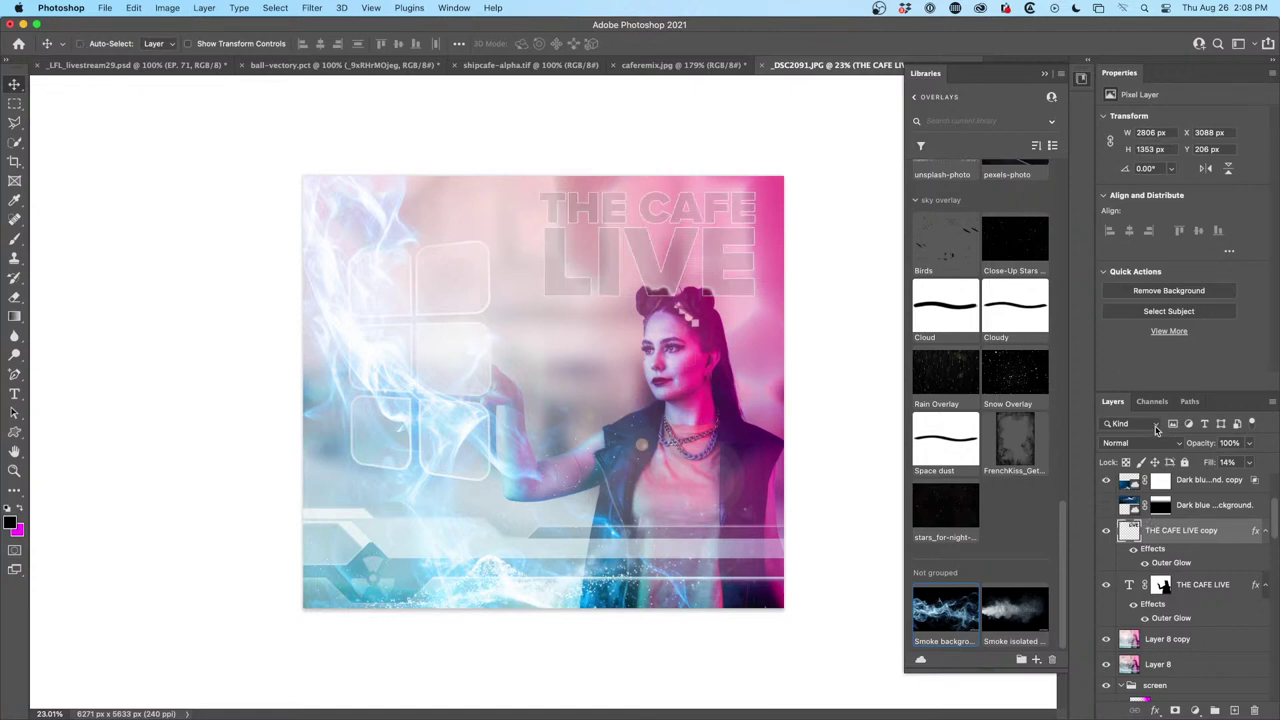
{"action": "left_click", "coordinate": [1138, 446]}
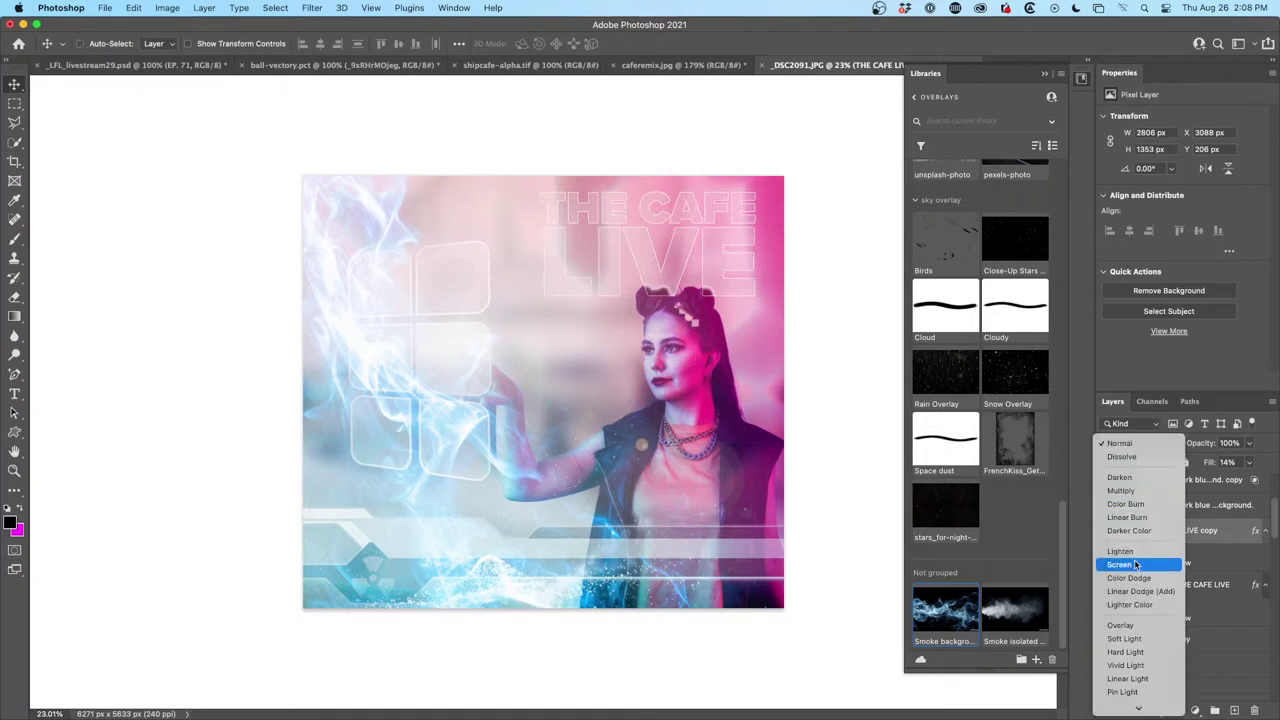
{"action": "left_click", "coordinate": [1126, 665]}
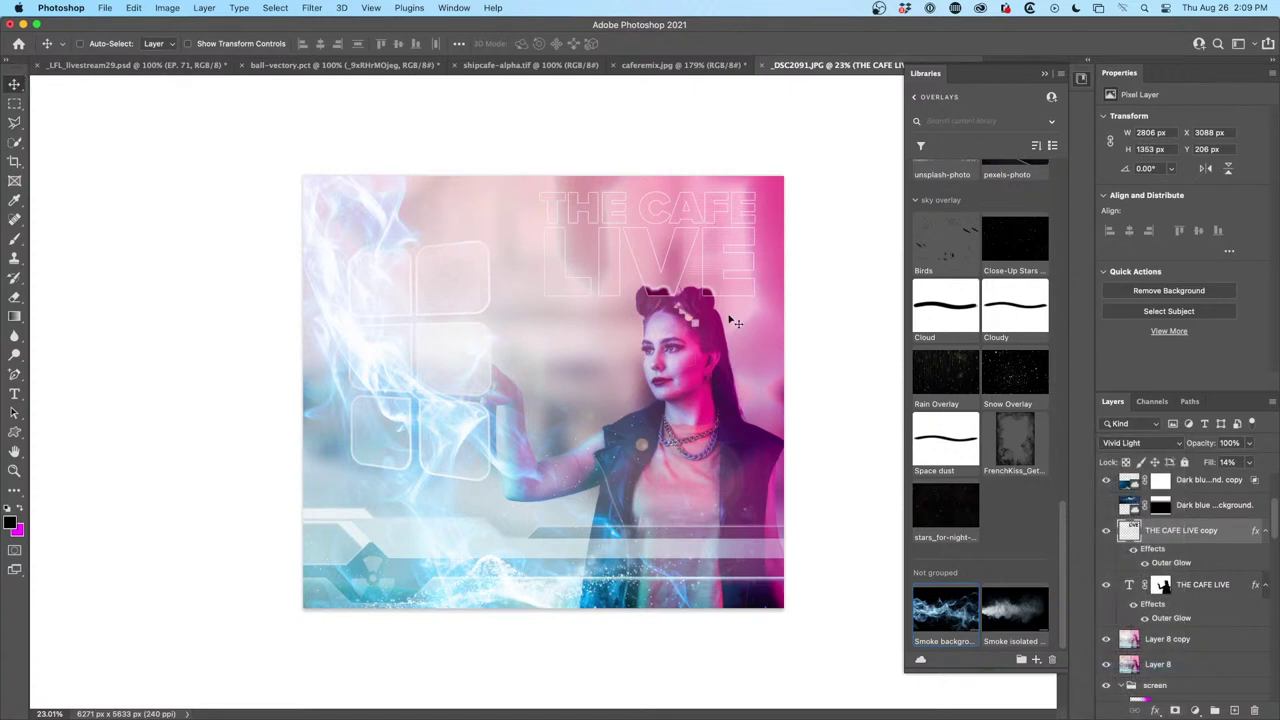
Scale the unlinked THE CAFE LIVE type down to about 2344 px wide, keeping its upper-right corner and its mask in place
{"action": "scroll", "coordinate": [720, 266], "scroll_direction": "down", "scroll_amount": 3}
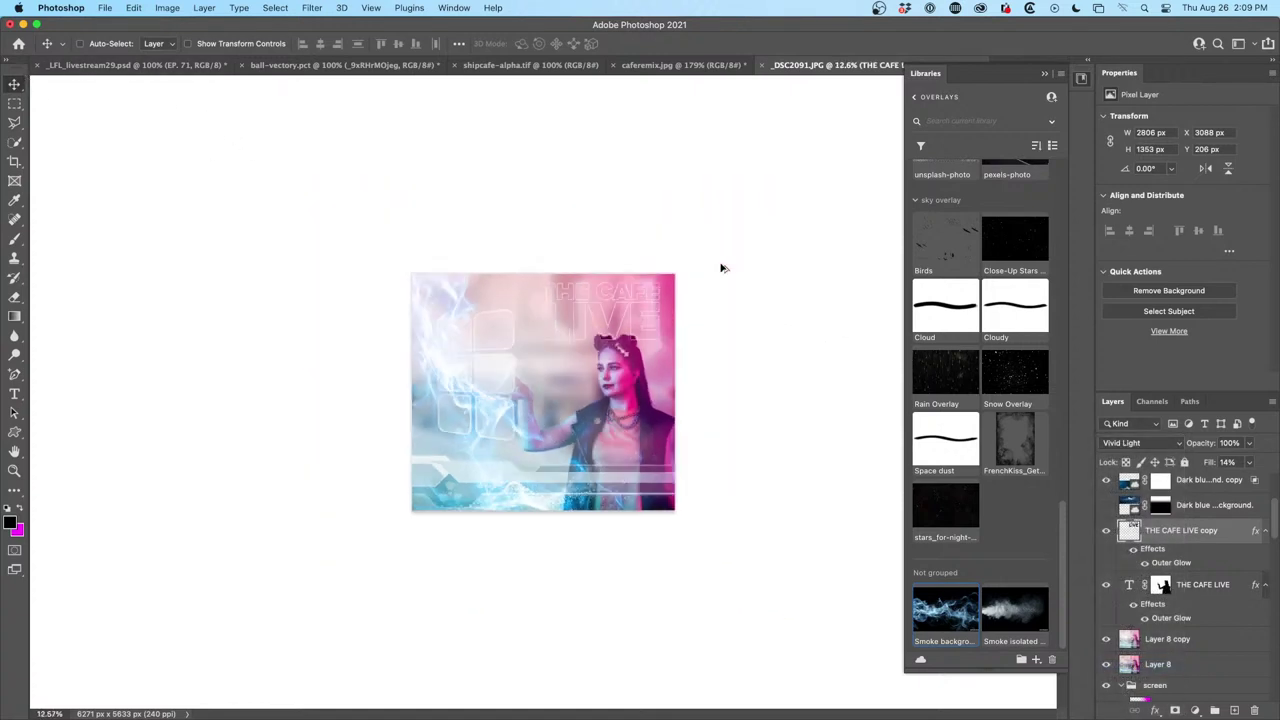
{"action": "scroll", "coordinate": [723, 268], "scroll_direction": "up", "scroll_amount": 3}
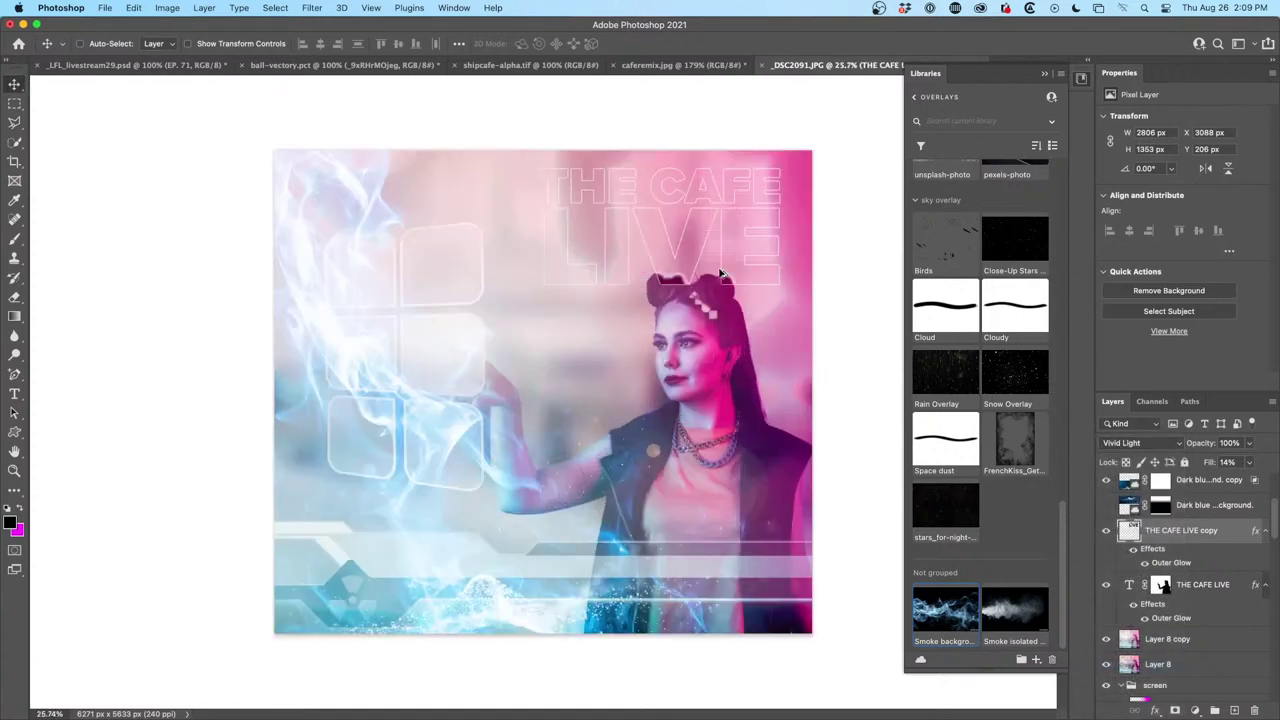
{"action": "left_click", "coordinate": [1107, 532]}
{"action": "left_click", "coordinate": [1107, 532]}
{"action": "left_click", "coordinate": [1214, 587]}
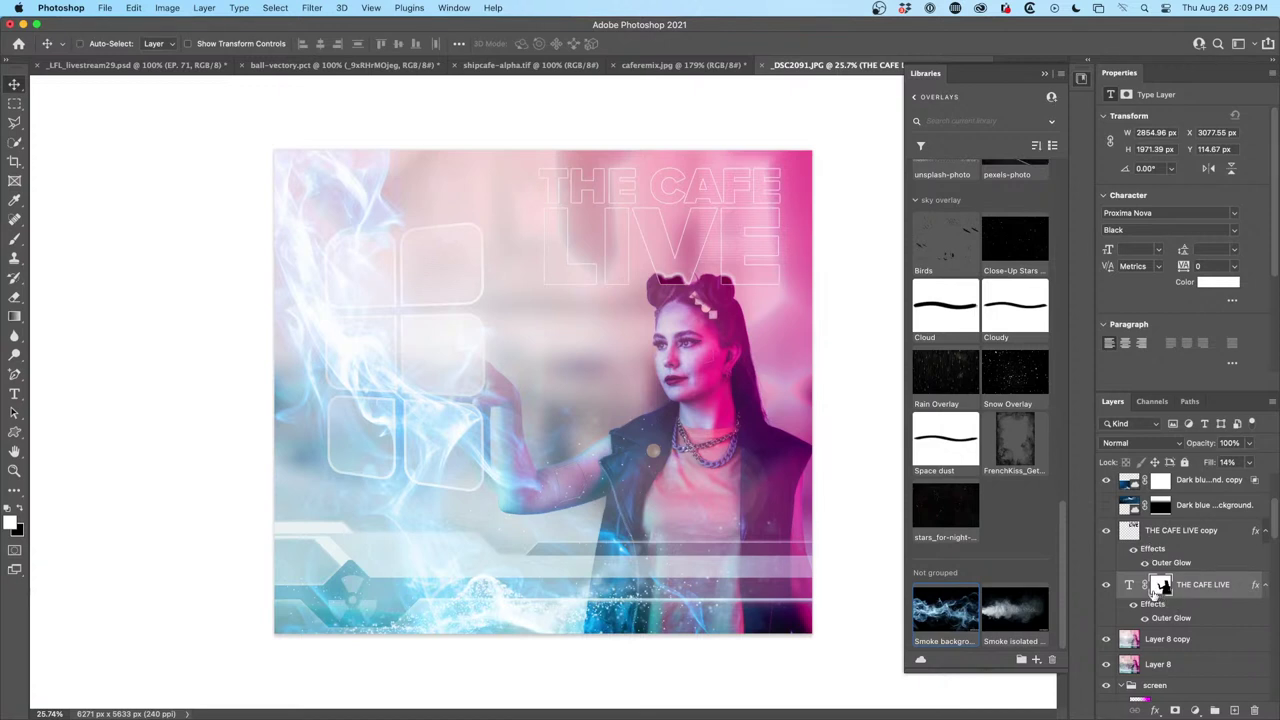
{"action": "key", "text": "super+t"}
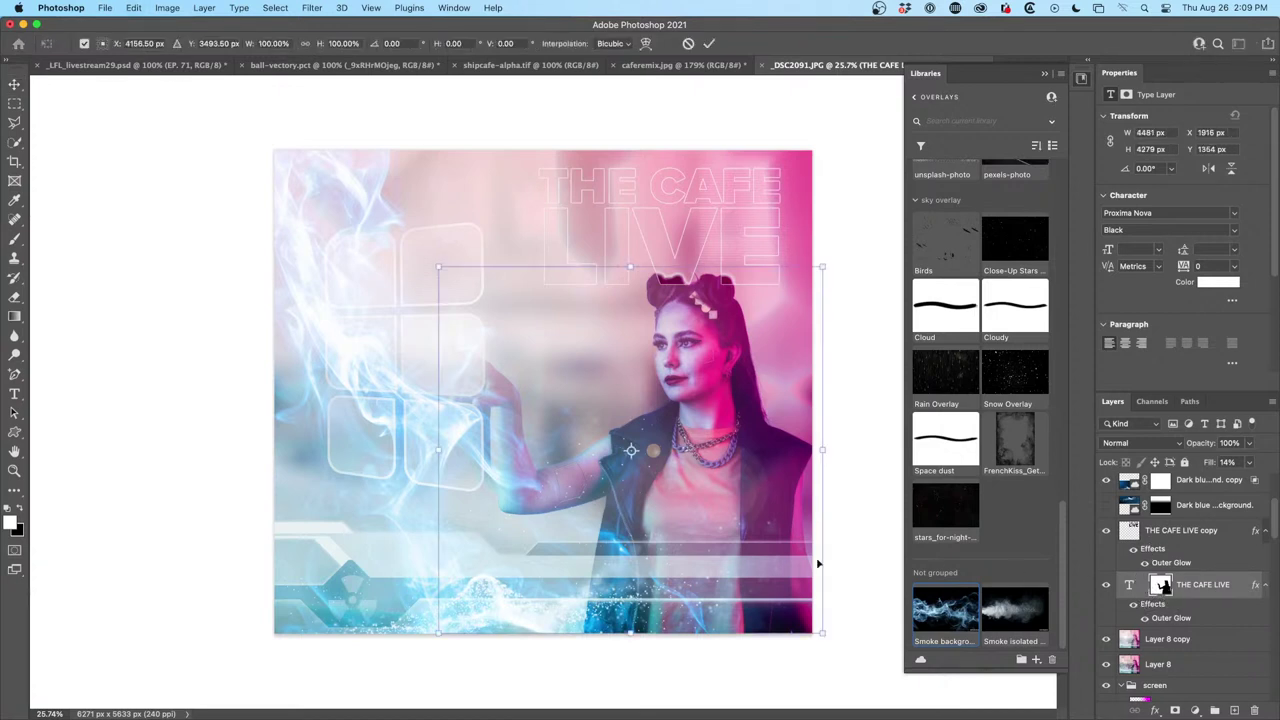
{"action": "key", "text": "Return"}
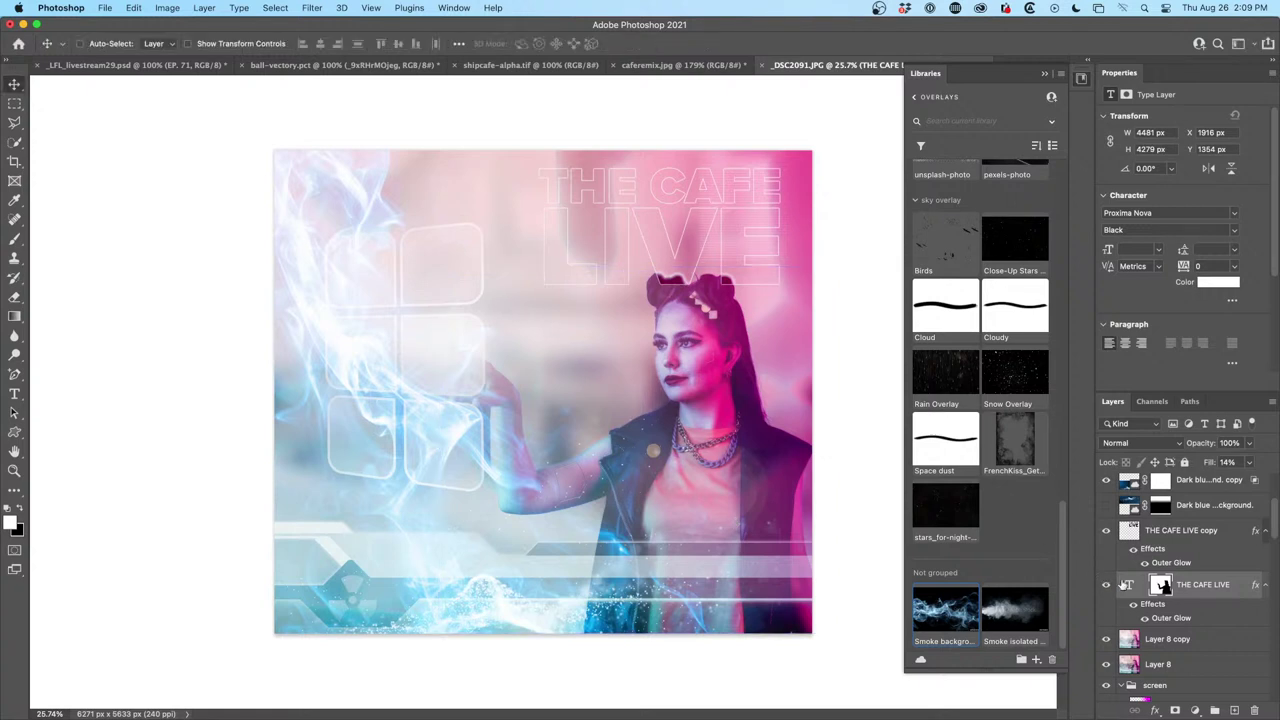
{"action": "key", "text": "super+t"}
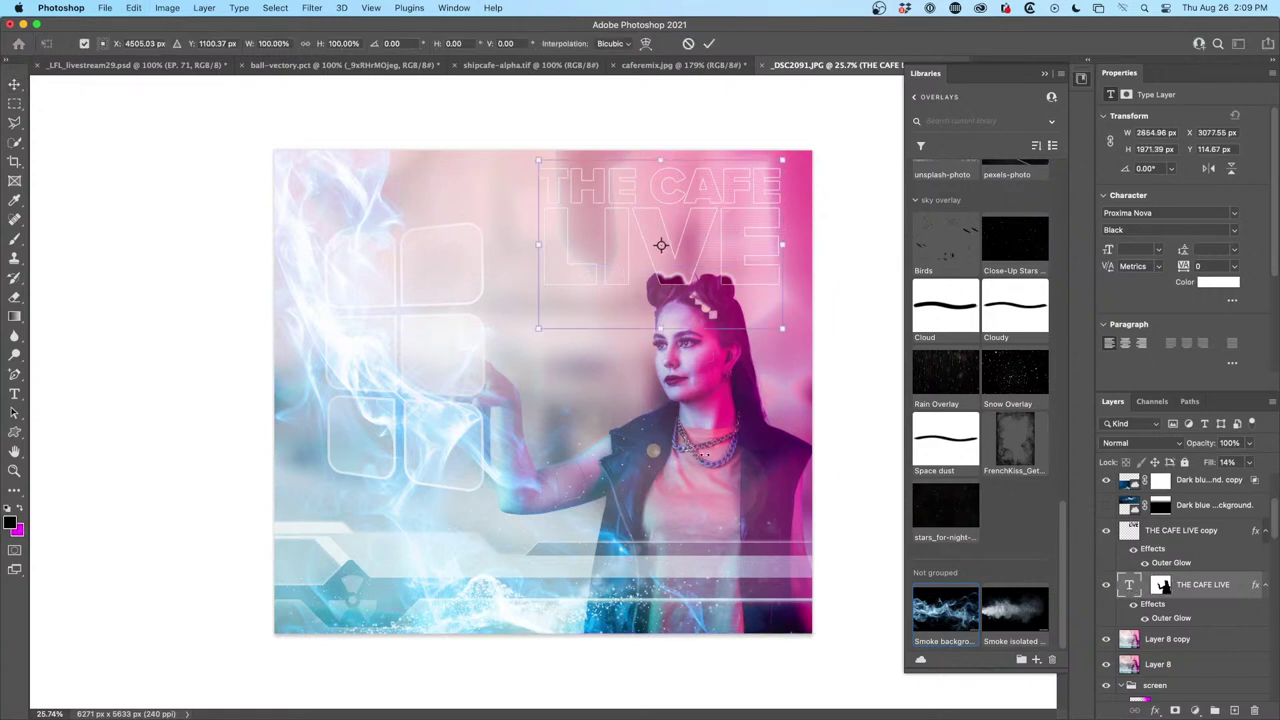
{"action": "left_click_drag", "start_coordinate": [539, 326], "coordinate": [596, 315]}
{"action": "key", "text": "Return"}
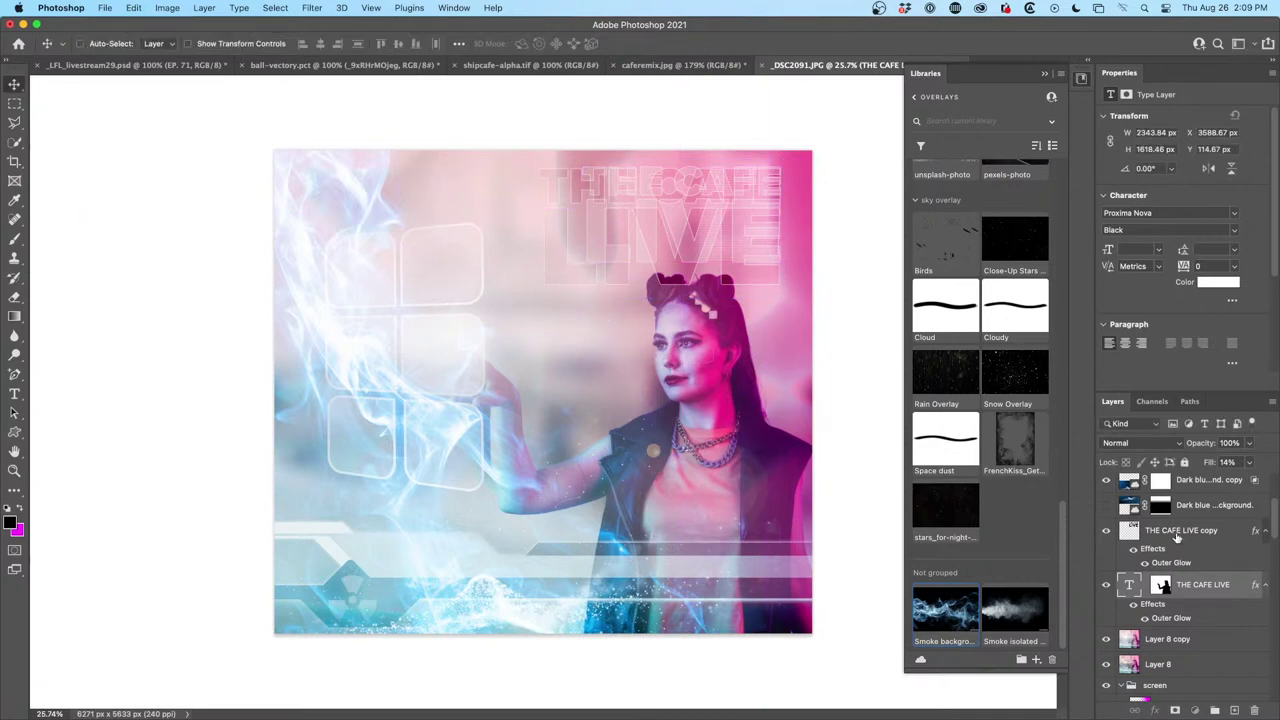
Scale the rasterized THE CAFE LIVE copy to about 82% from its upper-right corner, matching the smaller type
{"action": "left_click", "coordinate": [1178, 537]}
{"action": "key", "text": "super+t"}
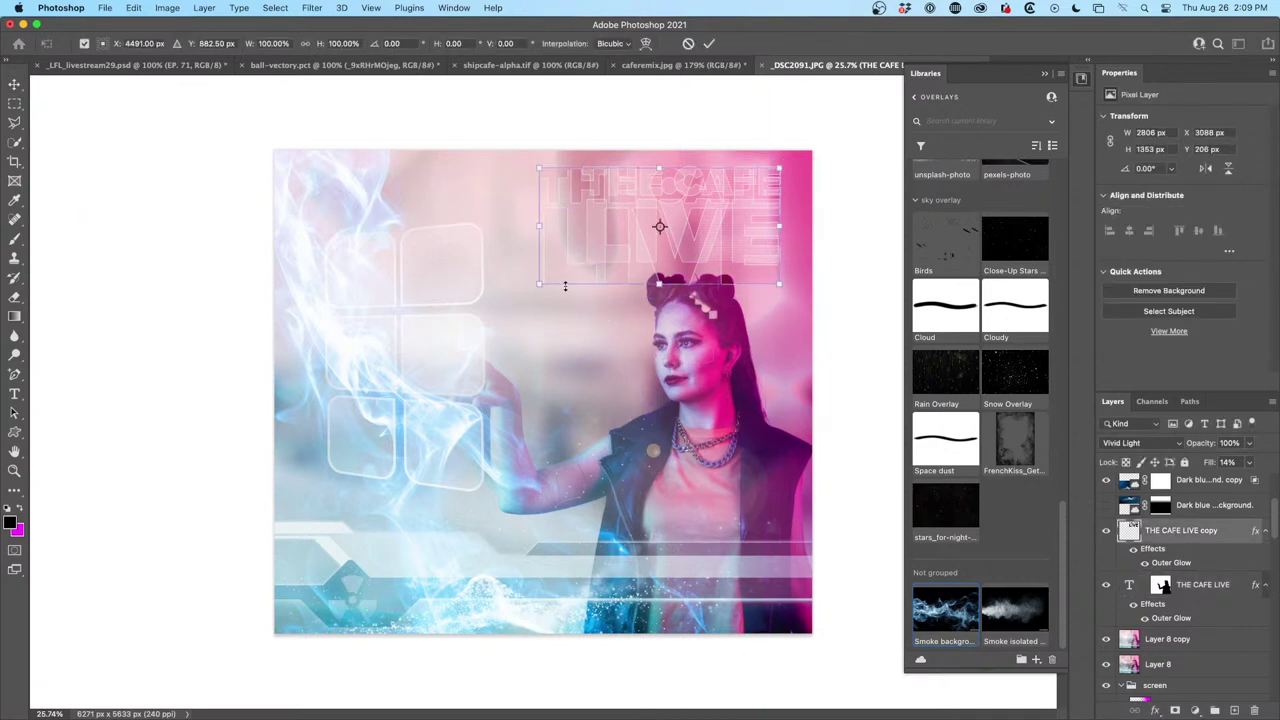
{"action": "left_click_drag", "start_coordinate": [538, 284], "coordinate": [580, 265]}
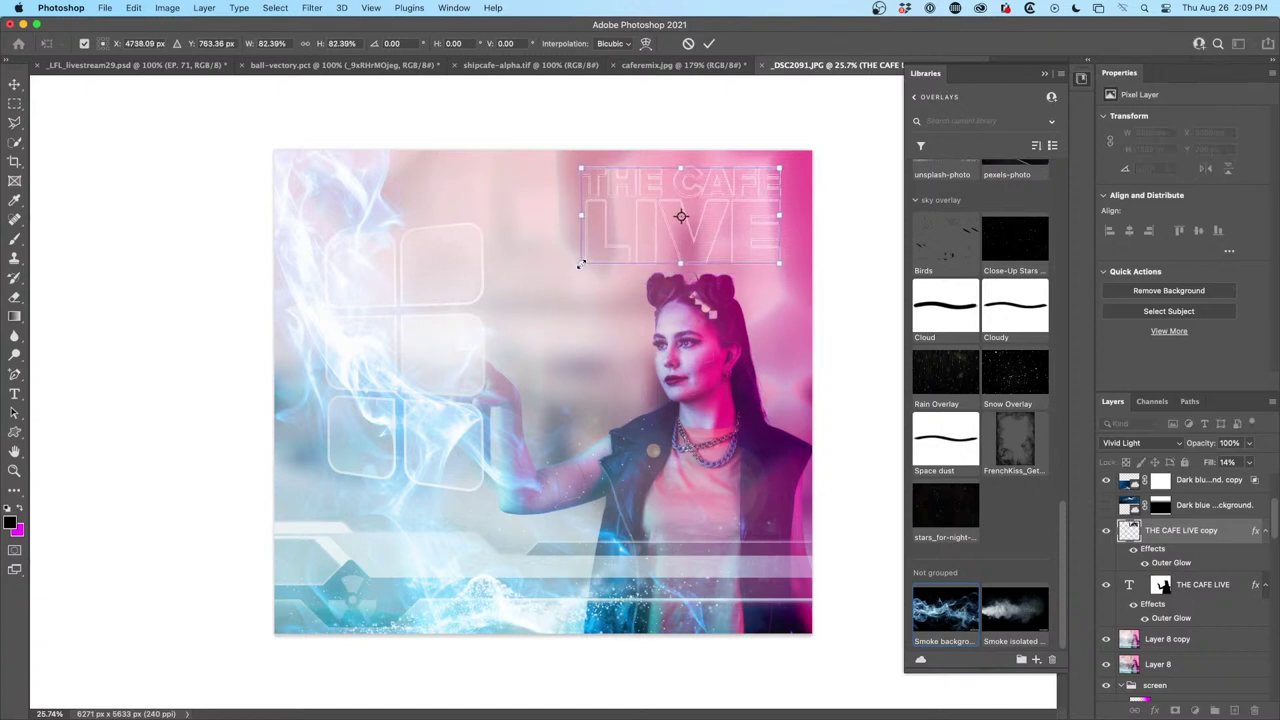
{"action": "key", "text": "Return"}
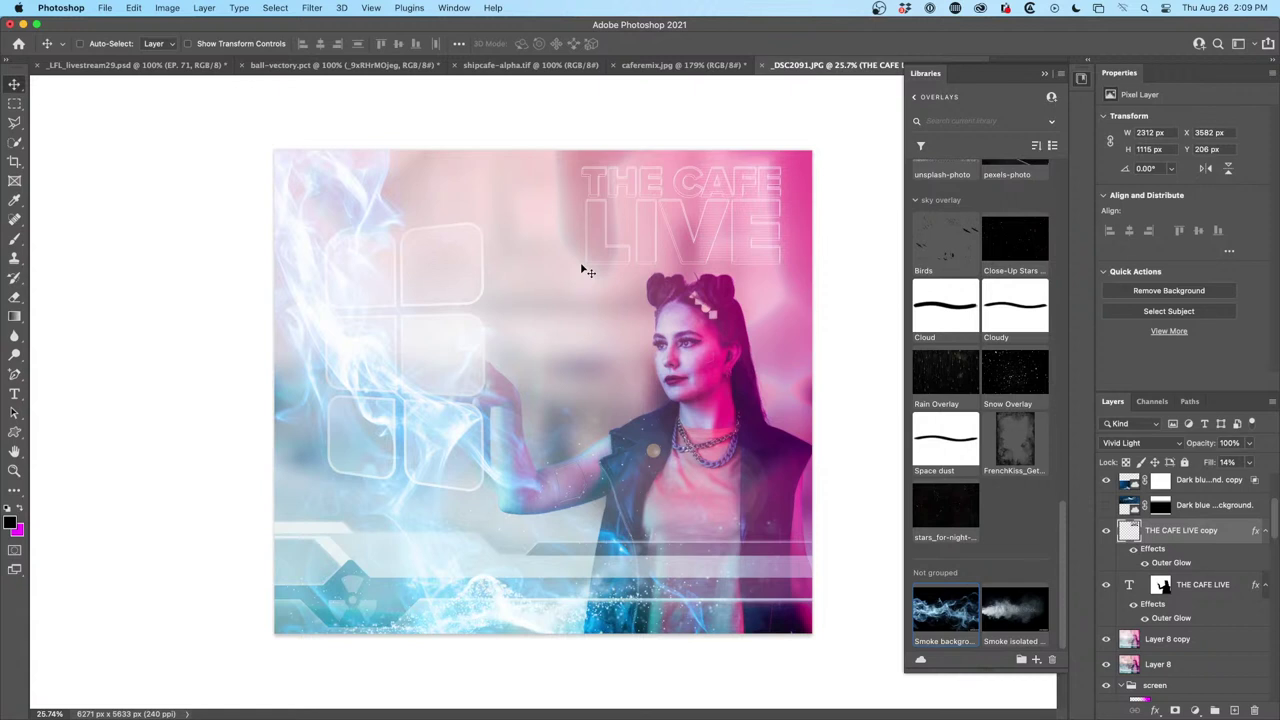
Nudge the rasterized title copy to X 3592 px, Y 126 px so that its outline is slightly offset from the type
{"action": "key", "text": "shift+Down"}
{"action": "key", "text": "shift+Down"}
{"action": "key", "text": "shift+Down"}
{"action": "key", "text": "shift+Down"}
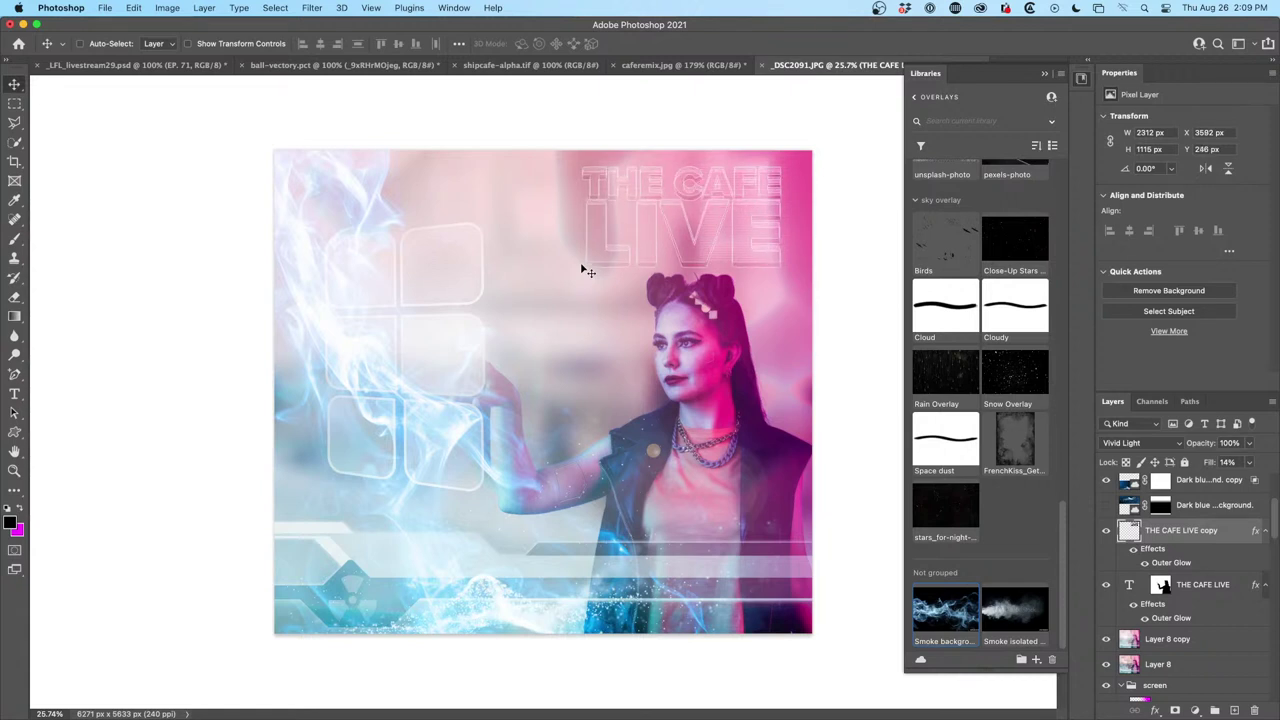
{"action": "key", "text": "shift+Up"}
{"action": "key", "text": "shift+Up"}
{"action": "key", "text": "shift+Up"}
{"action": "key", "text": "shift+Up"}
{"action": "key", "text": "shift+Up"}
{"action": "key", "text": "shift+Up"}
{"action": "key", "text": "shift+Up"}
{"action": "key", "text": "shift+Up"}
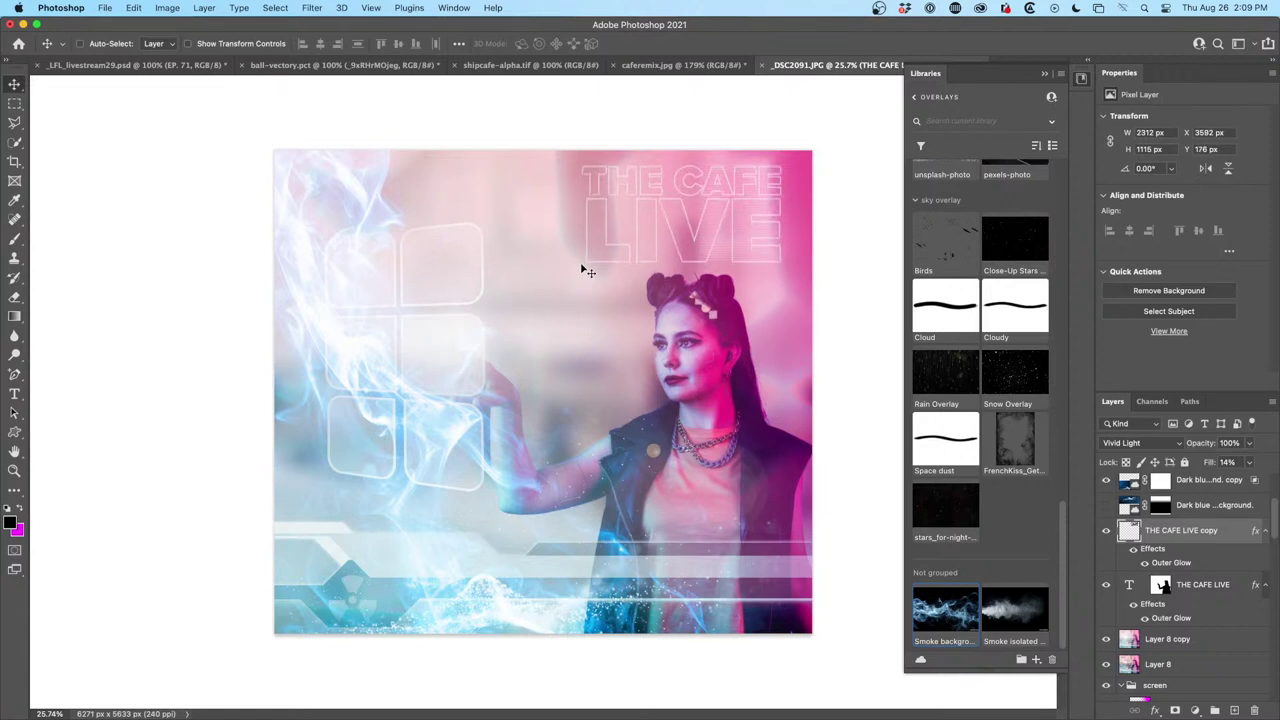
{"action": "key", "text": "shift+Up"}
{"action": "key", "text": "shift+Up"}
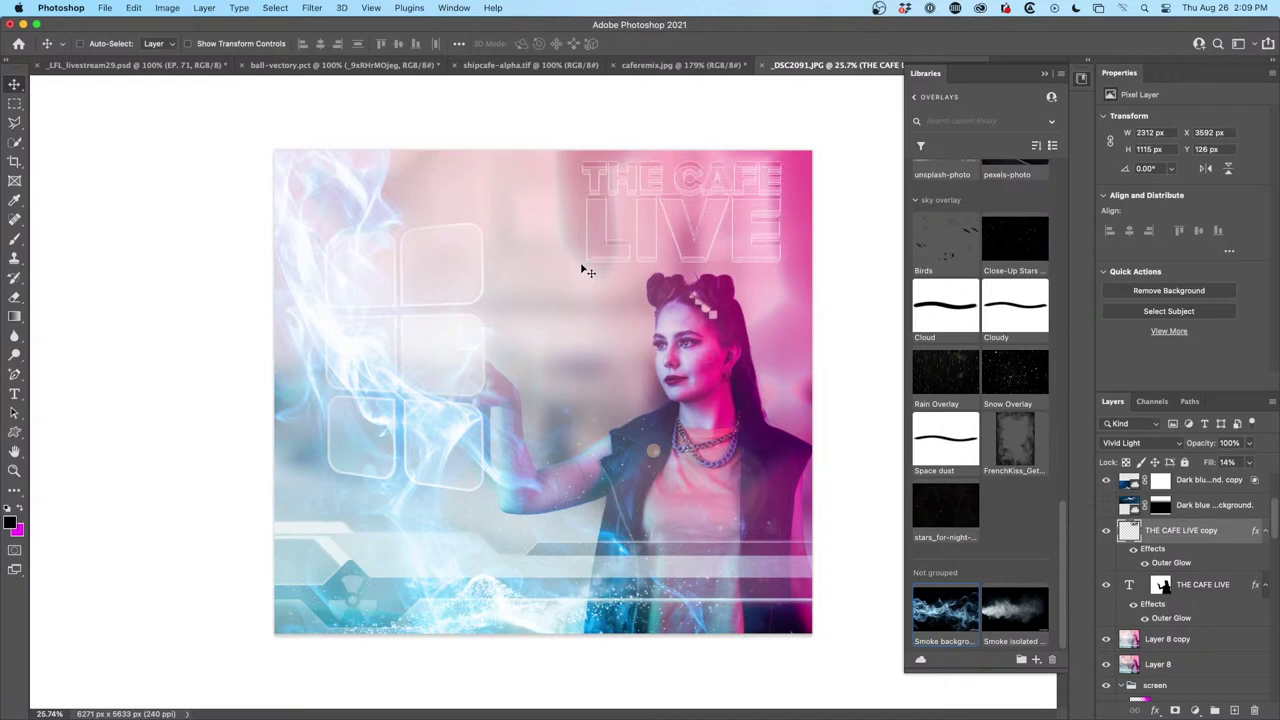
Set the rasterized title copy's opacity to 30% and duplicate it as a fainter, 10% opacity layer offset upward to Y 91 px
{"action": "key", "text": "2"}
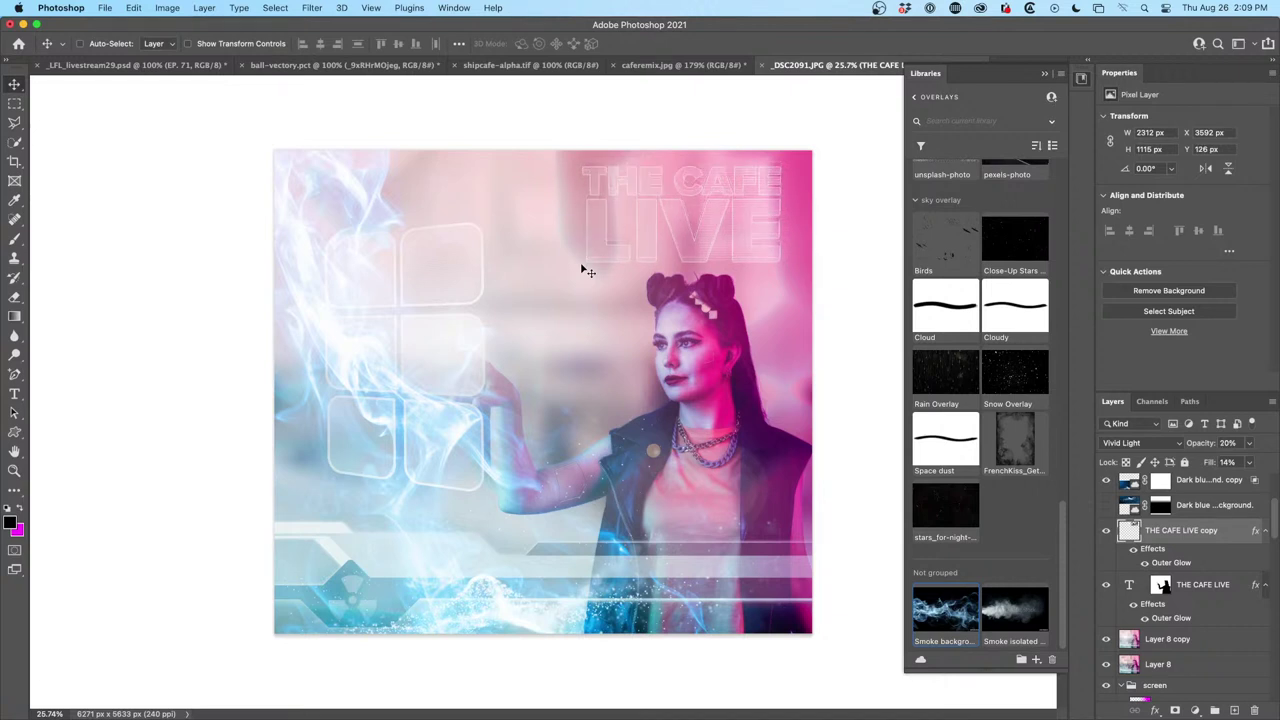
{"action": "key", "text": "3"}
{"action": "key", "text": "super"}
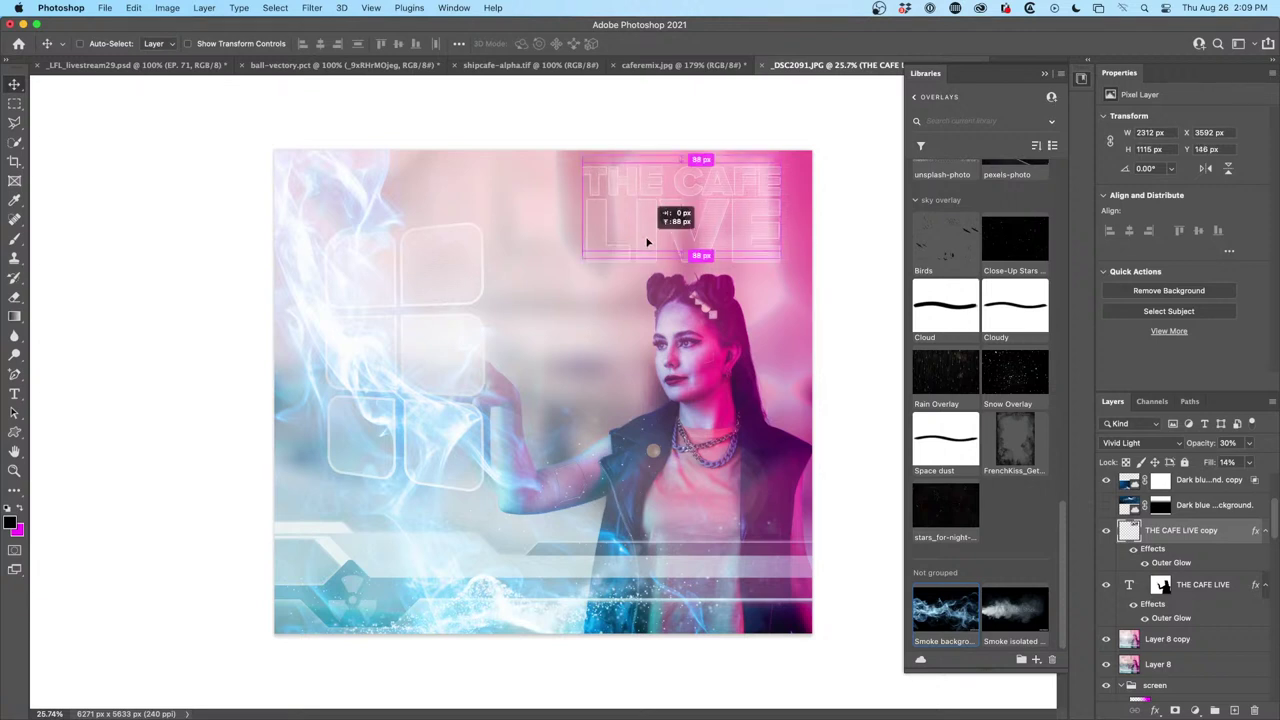
{"action": "key", "text": "super+j"}
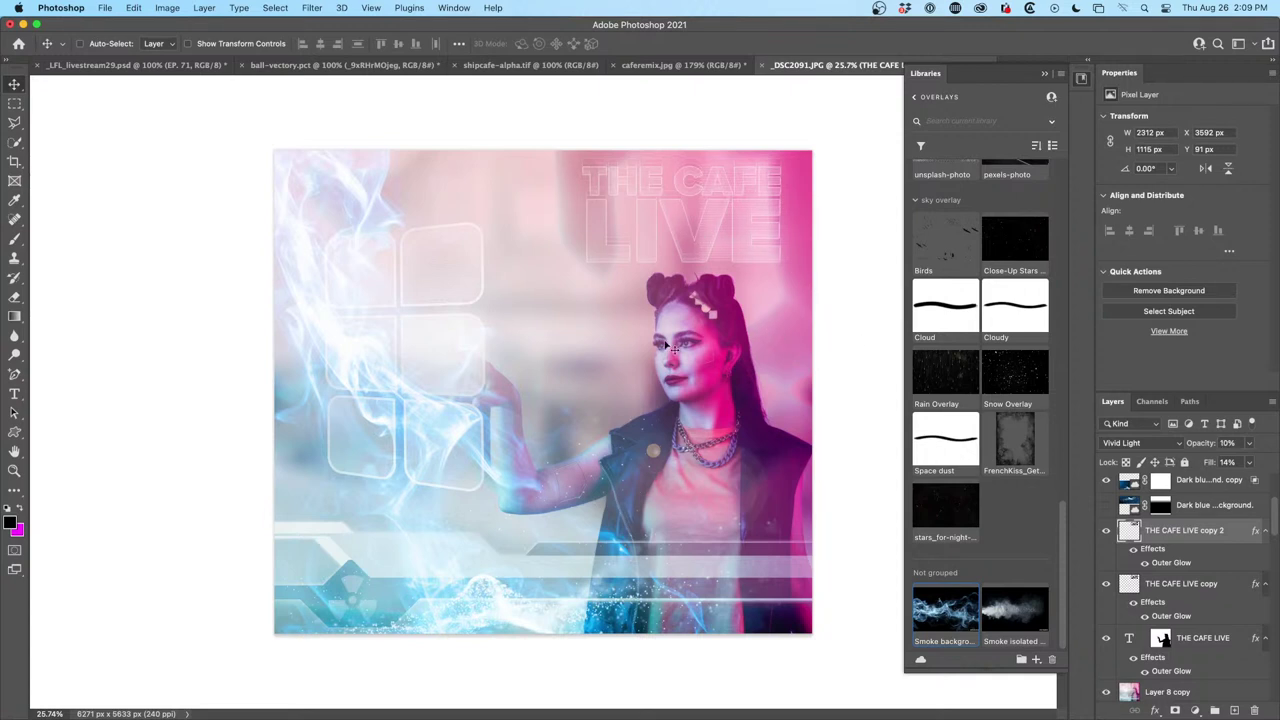
Add a Curves adjustment above the Smoke background copy layer, lifting the shadows from 56 to 85 and holding the highlights at 203 to 204
{"action": "scroll", "coordinate": [651, 343], "scroll_direction": "up", "scroll_amount": 3}
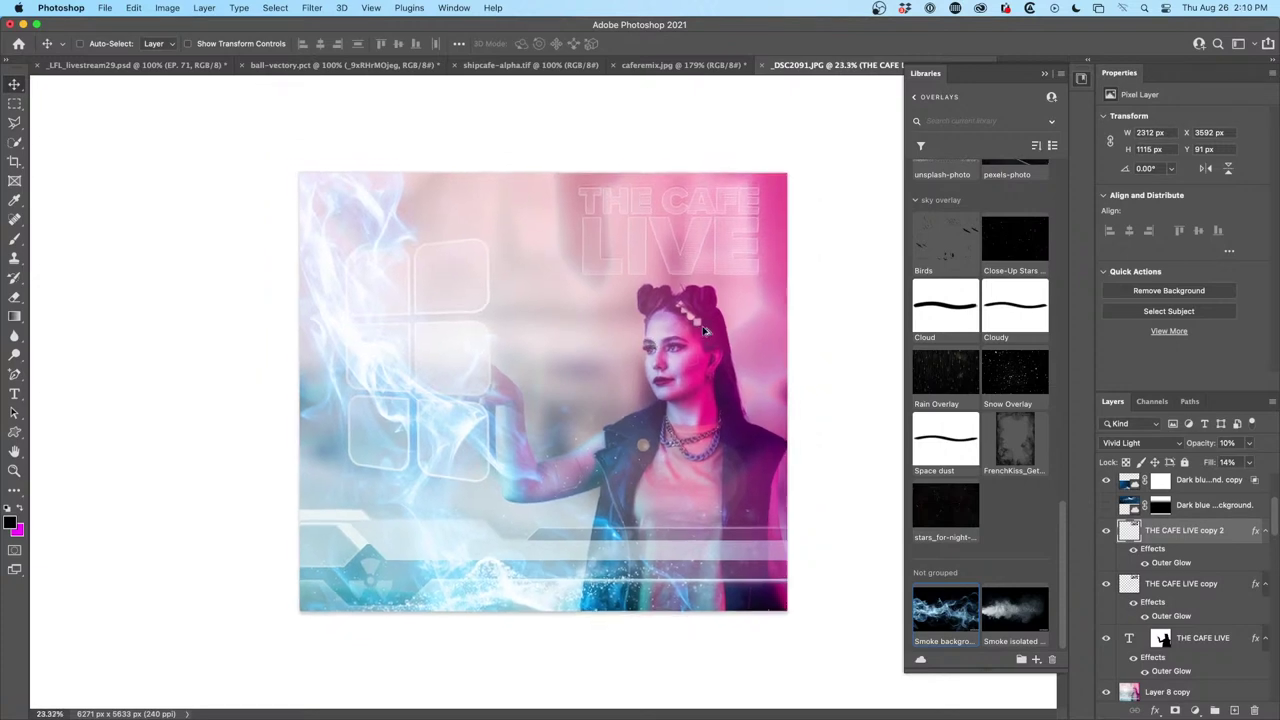
{"action": "scroll", "coordinate": [720, 335], "scroll_direction": "down", "scroll_amount": 4}
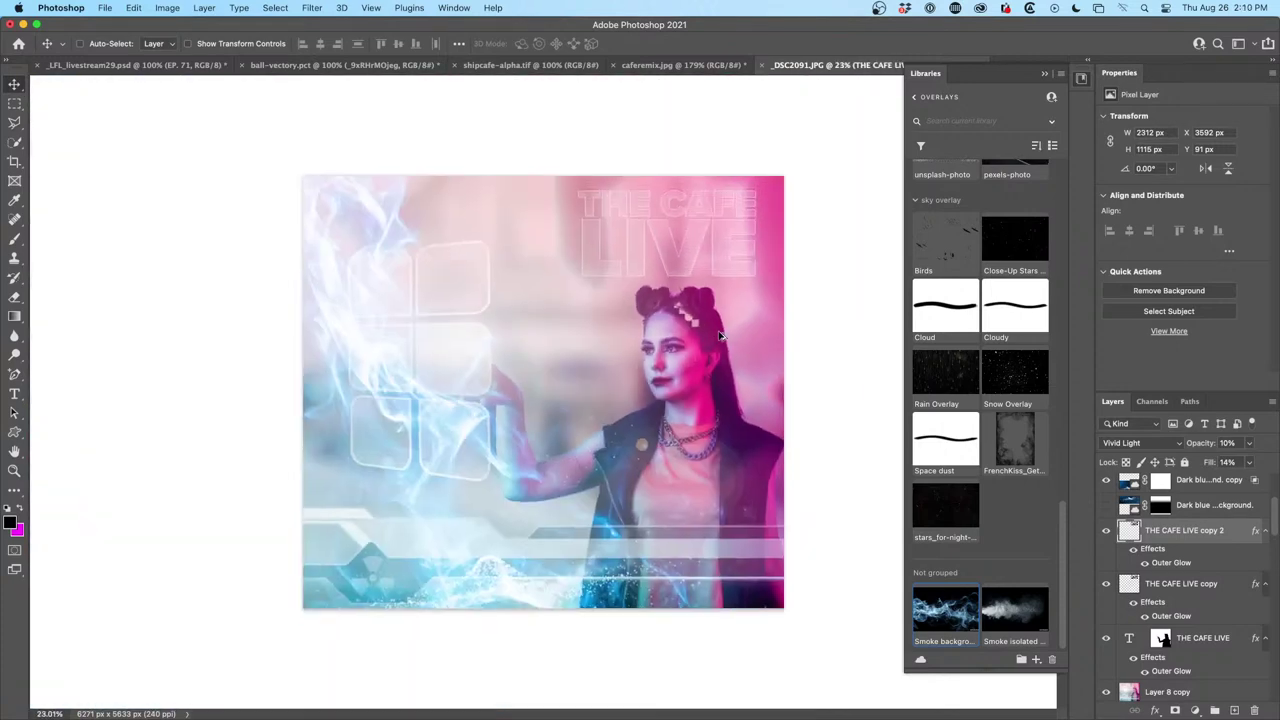
{"action": "scroll", "coordinate": [1198, 482], "scroll_direction": "up", "scroll_amount": 3}
{"action": "left_click", "coordinate": [1203, 486]}
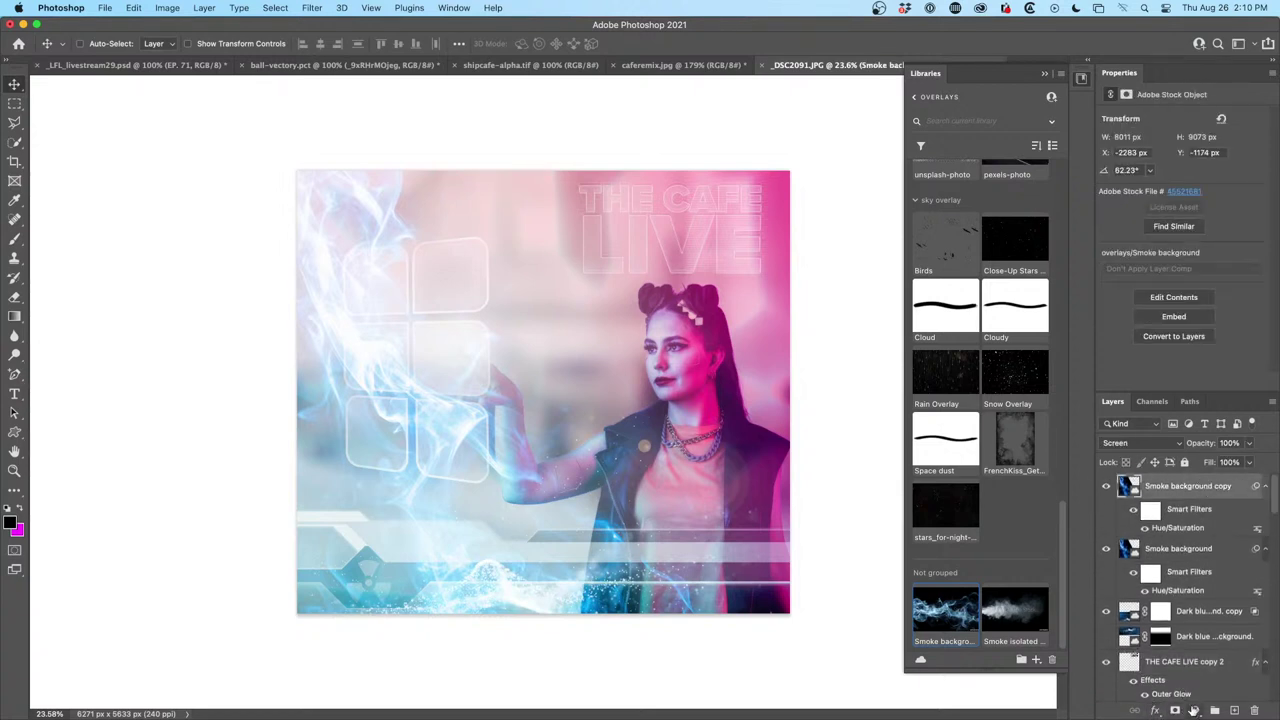
{"action": "left_click", "coordinate": [1194, 710]}
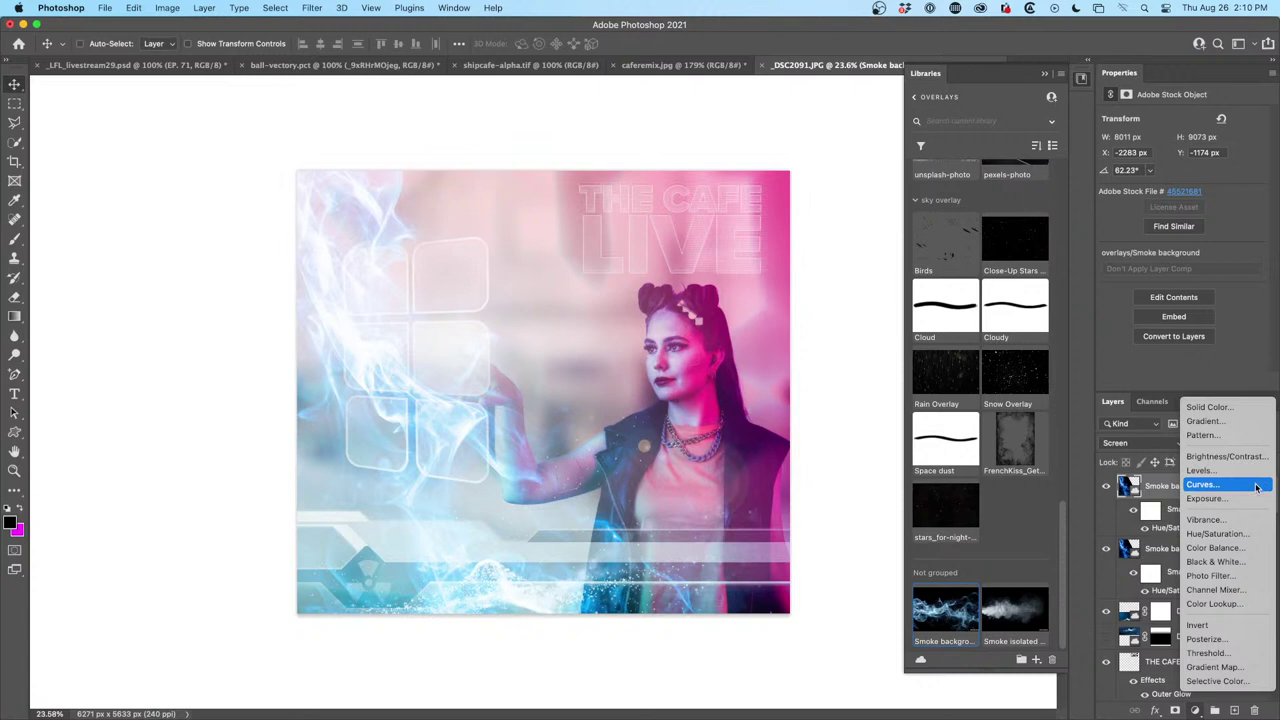
{"action": "left_click", "coordinate": [1202, 484]}
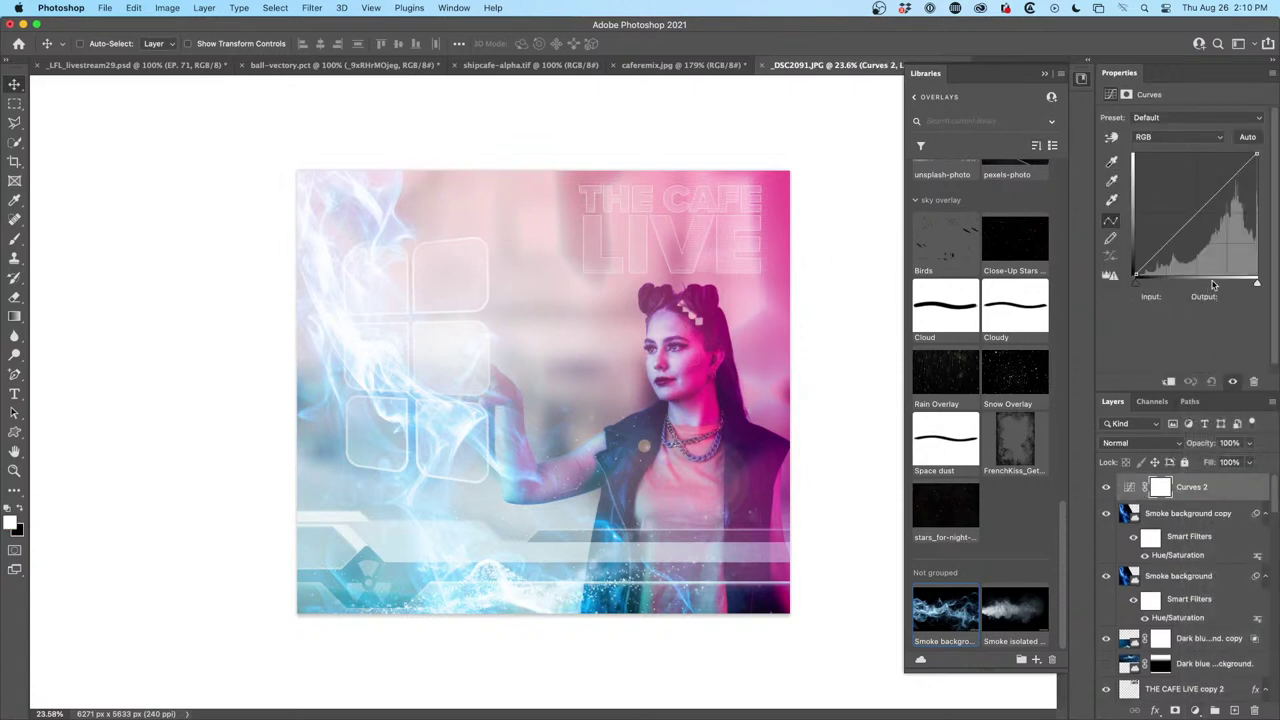
{"action": "left_click", "coordinate": [1165, 245]}
{"action": "mouse_move", "coordinate": [1165, 245]}
{"action": "left_mouse_down"}
{"action": "mouse_move", "coordinate": [1175, 258]}
{"action": "mouse_move", "coordinate": [1157, 235]}
{"action": "left_mouse_up"}
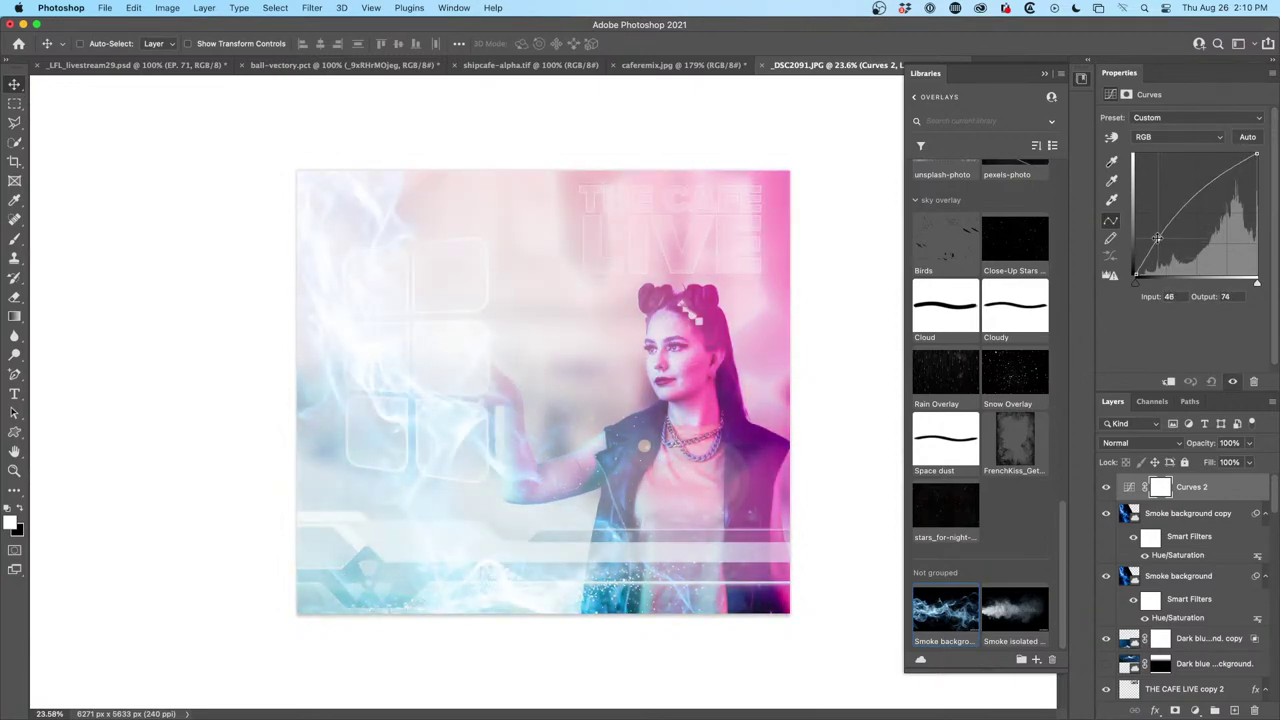
{"action": "mouse_move", "coordinate": [1210, 181]}
{"action": "left_mouse_down"}
{"action": "mouse_move", "coordinate": [1228, 194]}
{"action": "mouse_move", "coordinate": [1232, 178]}
{"action": "left_mouse_up"}
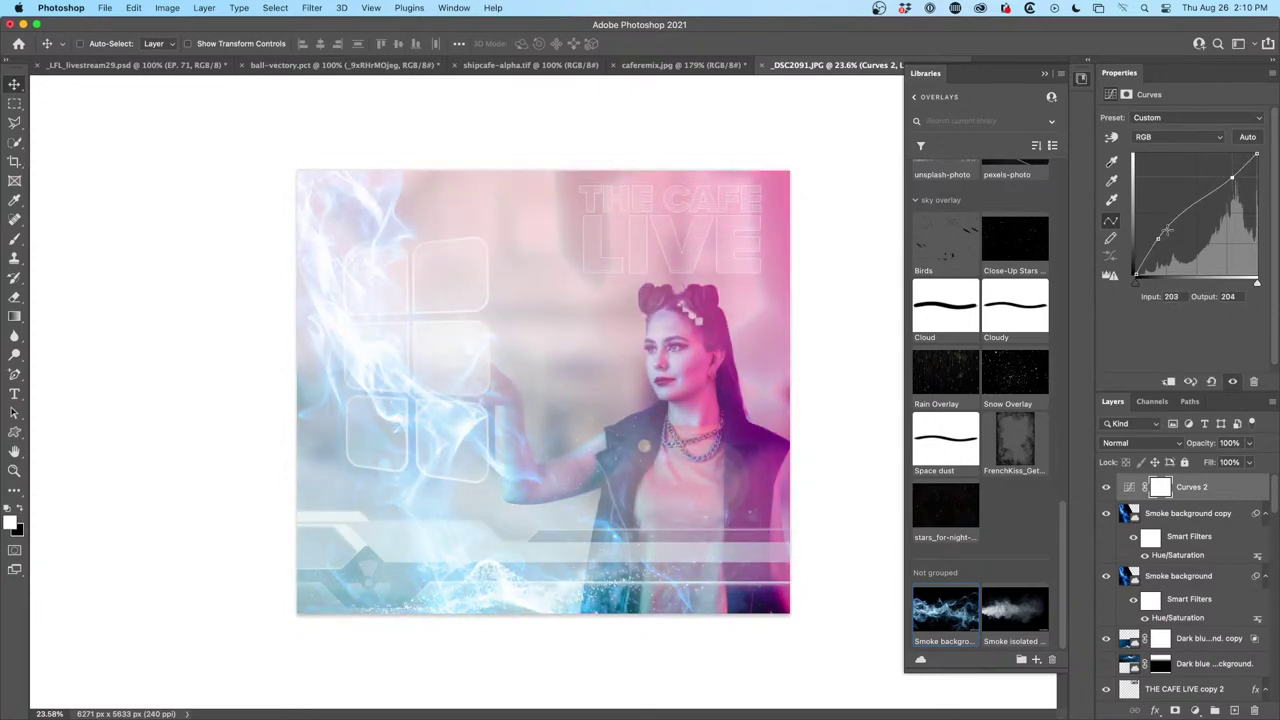
{"action": "mouse_move", "coordinate": [1160, 237]}
{"action": "left_mouse_down"}
{"action": "mouse_move", "coordinate": [1159, 250]}
{"action": "mouse_move", "coordinate": [1158, 222]}
{"action": "mouse_move", "coordinate": [1163, 234]}
{"action": "left_mouse_up"}
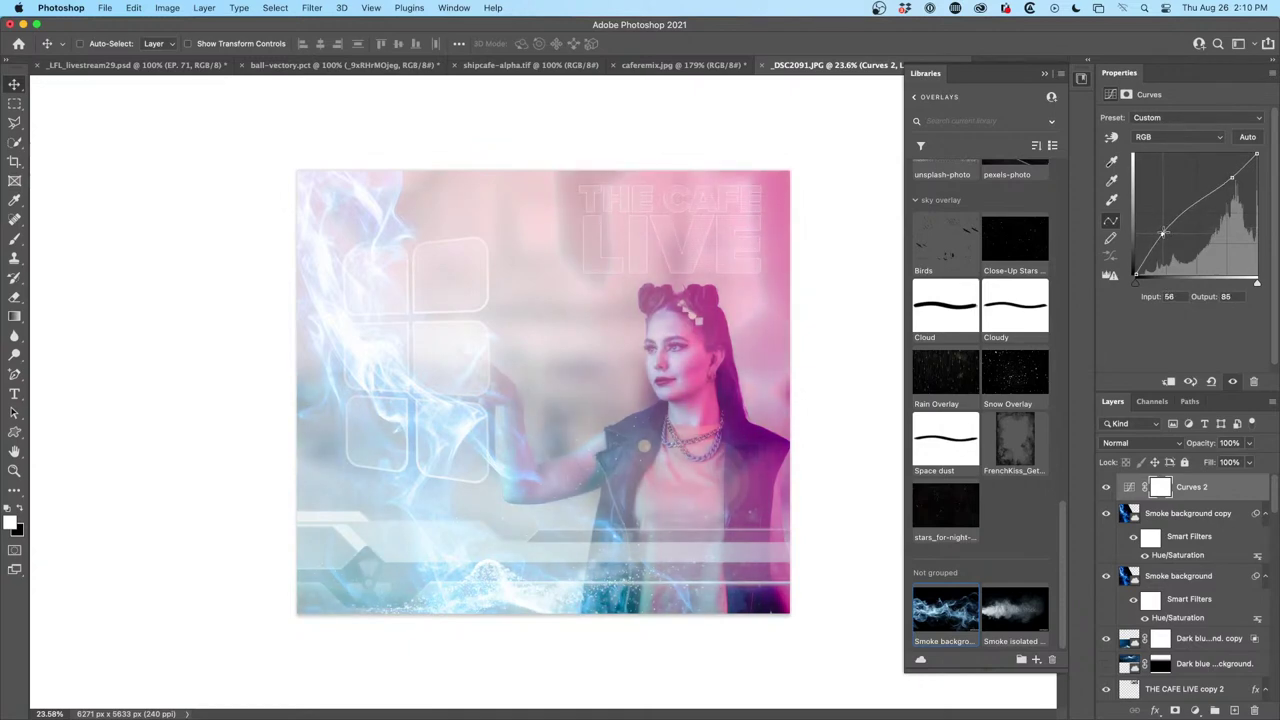
Set the Curves adjustment to Screen at 37% opacity and compare the image with and without it
{"action": "left_click", "coordinate": [1145, 446]}
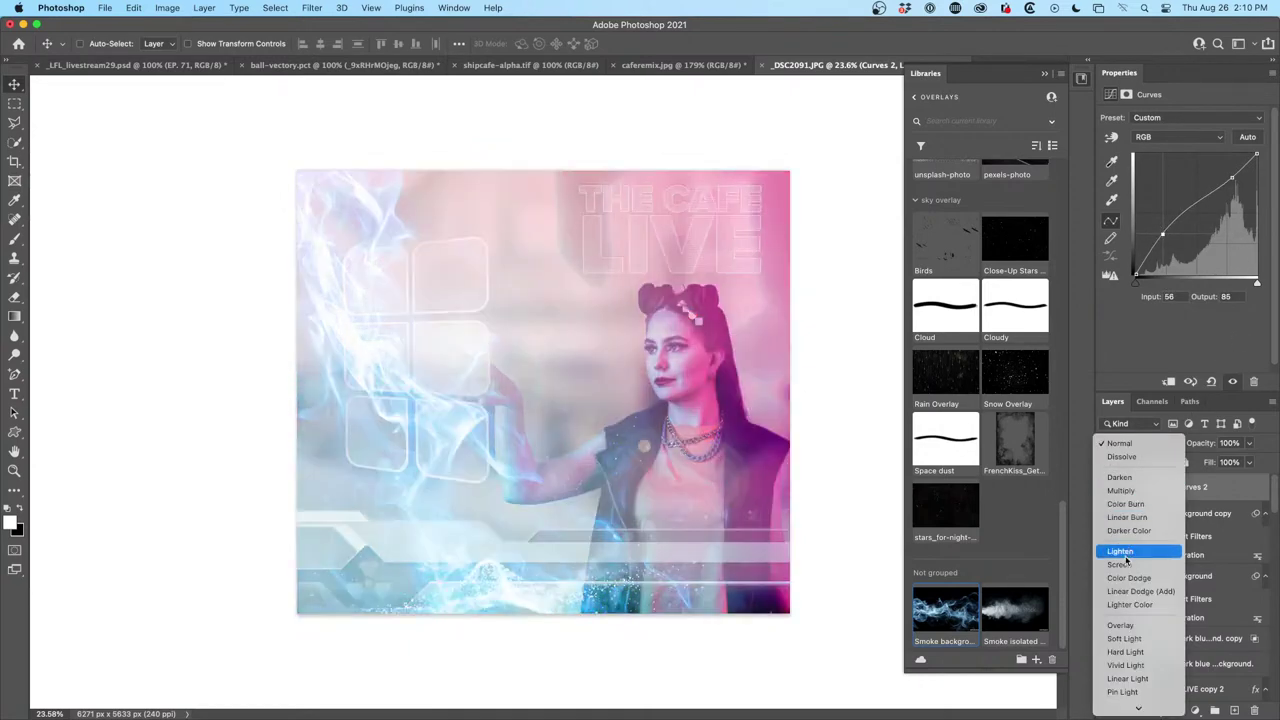
{"action": "left_click", "coordinate": [1124, 565]}
{"action": "left_click_drag", "start_coordinate": [1207, 446], "coordinate": [884, 458]}
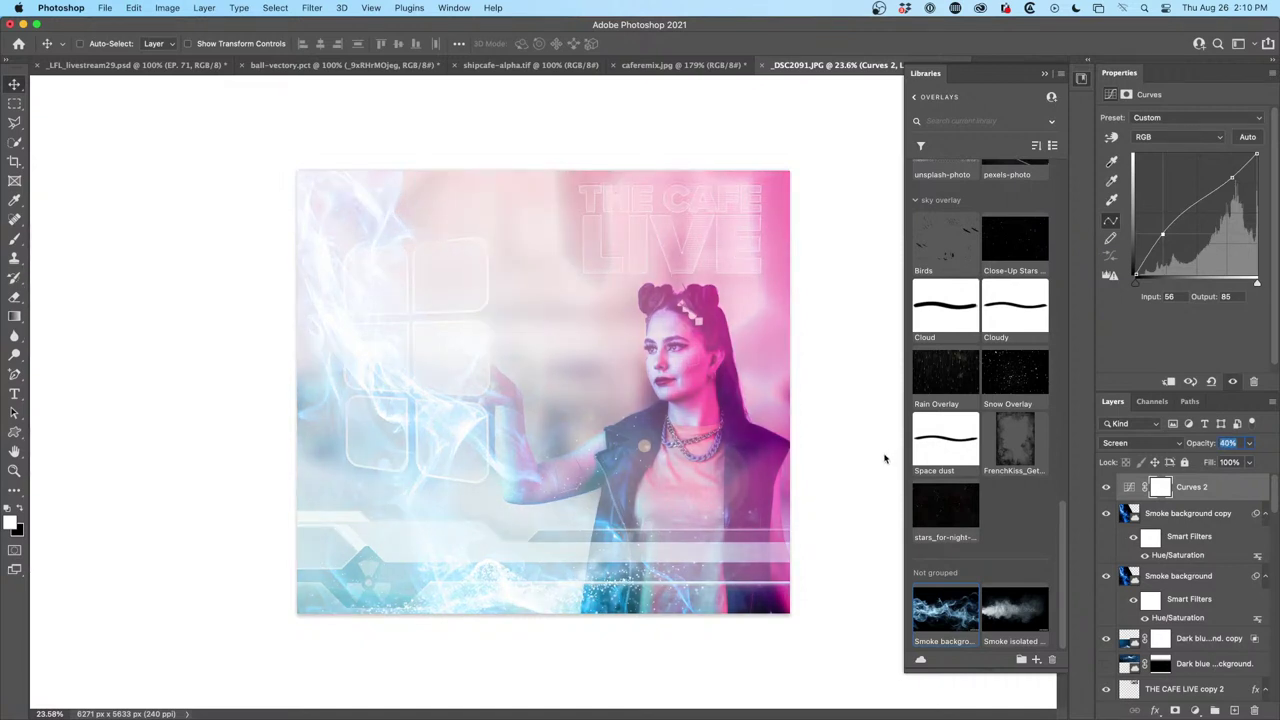
{"action": "key", "text": "super+minus"}
{"action": "key", "text": "super+0"}
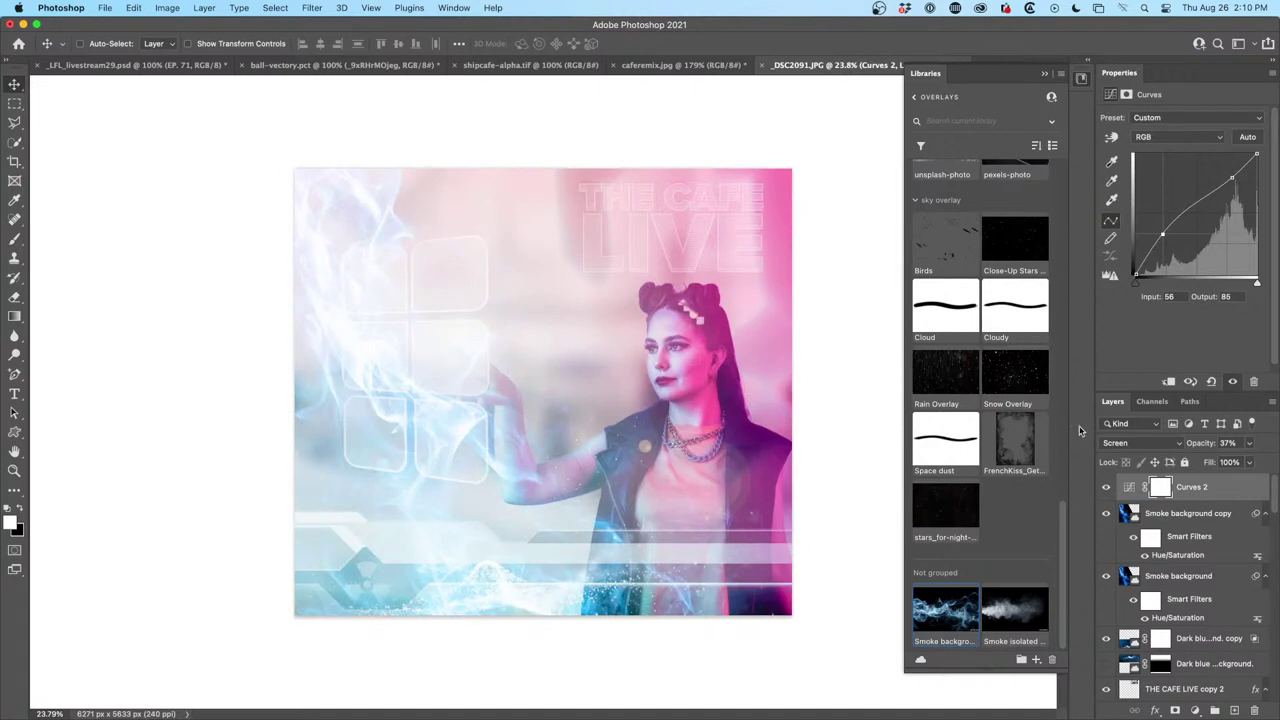
{"action": "left_click", "coordinate": [1106, 487]}
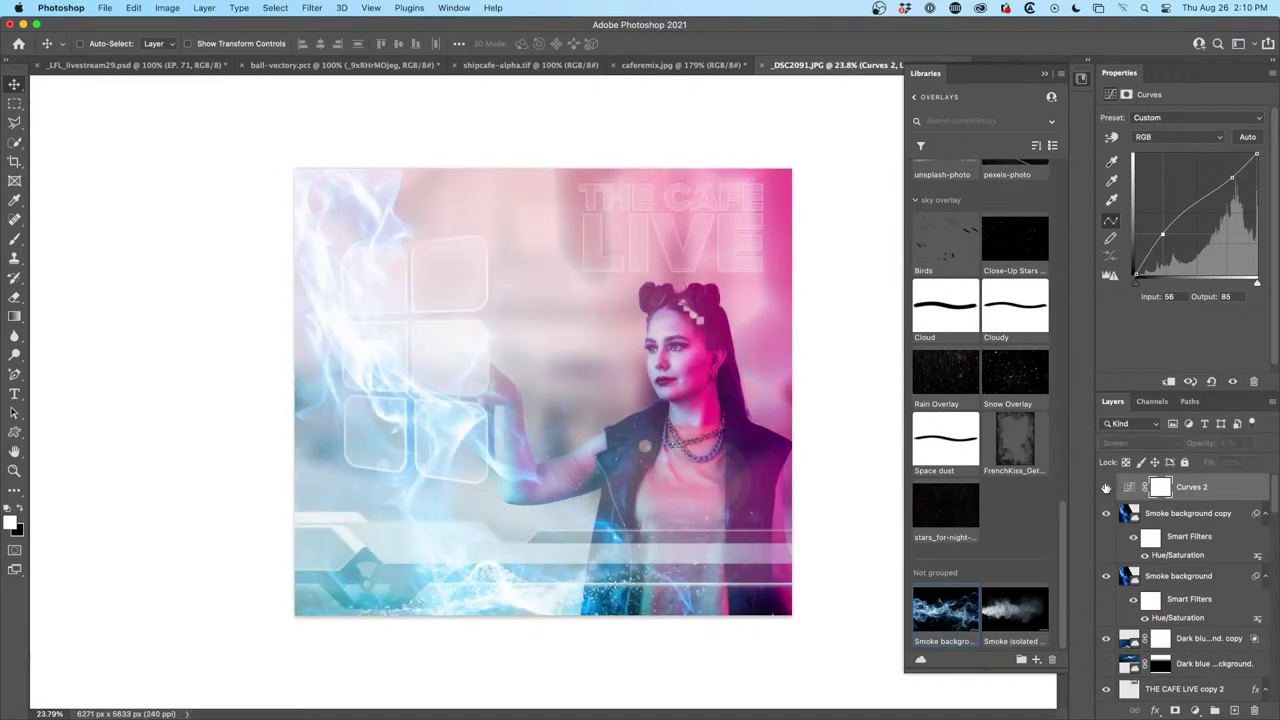
{"action": "left_click", "coordinate": [1106, 487]}
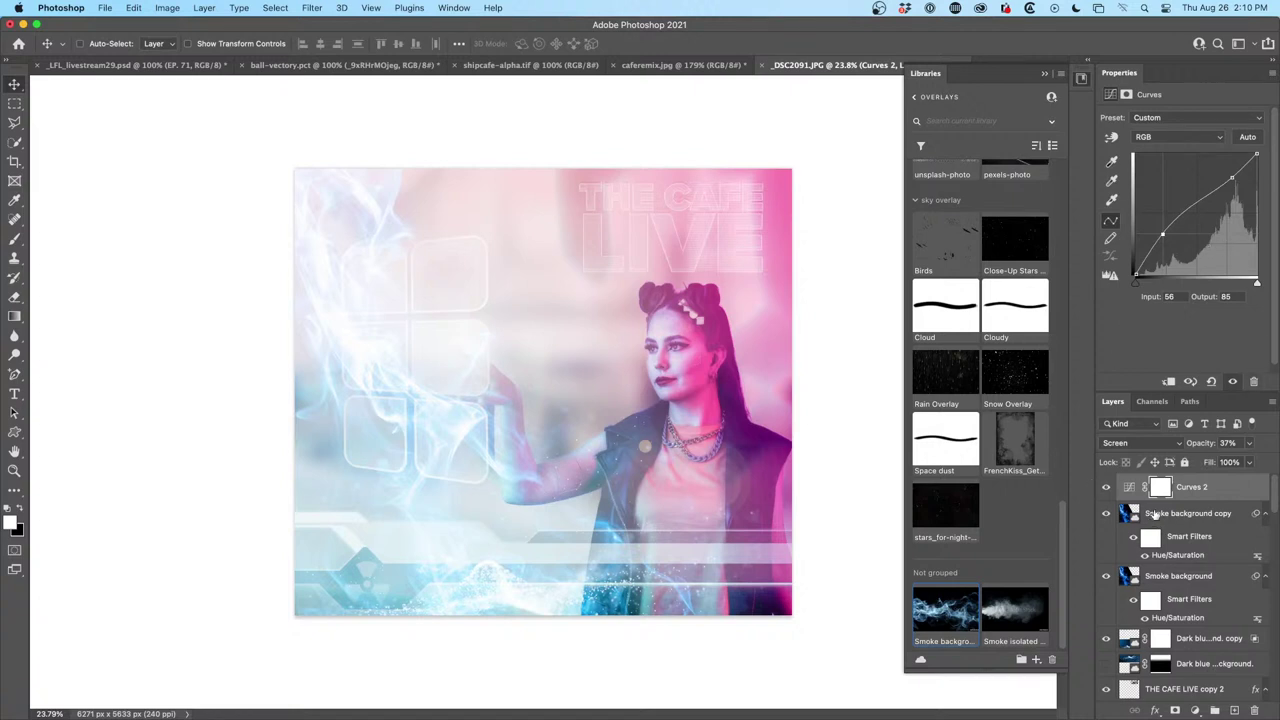
Outline the smoke and screen side of the image with an angular polygonal selection and fill that area of the Curves mask with black
{"action": "left_click", "coordinate": [15, 123]}
{"action": "left_click_drag", "start_coordinate": [15, 123], "coordinate": [64, 134]}
{"action": "left_click", "coordinate": [387, 152]}
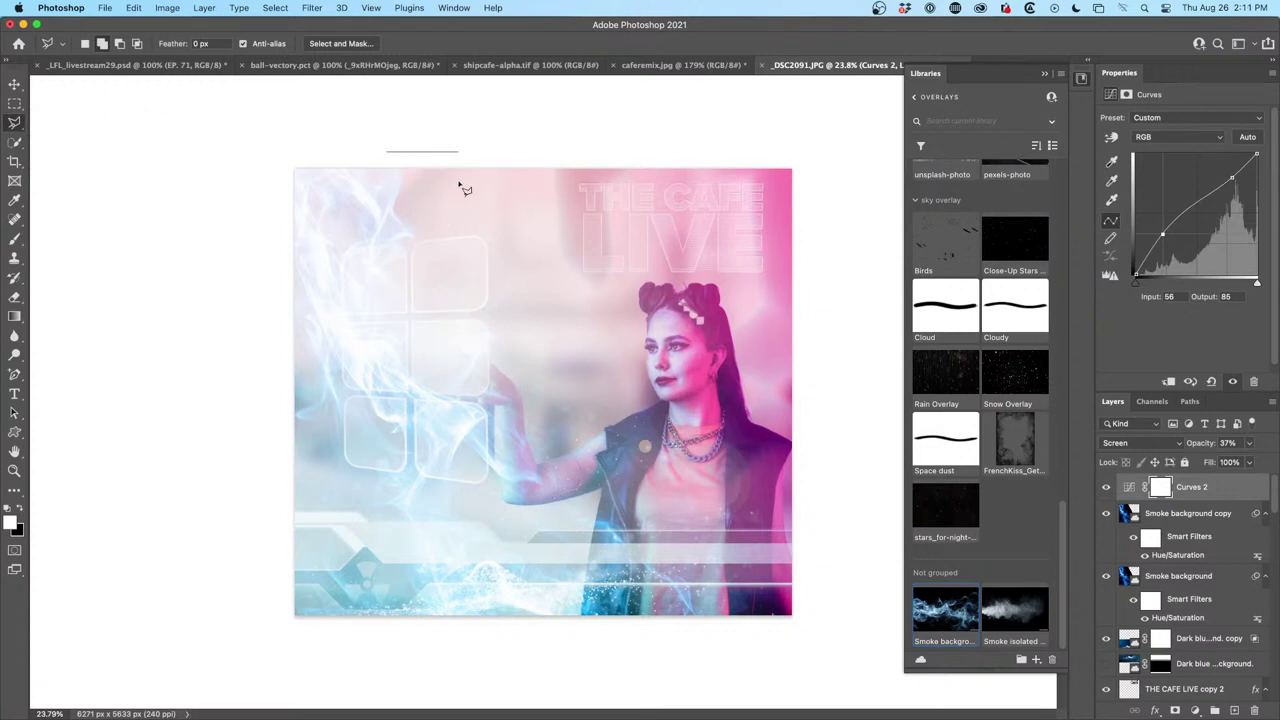
{"action": "left_click", "coordinate": [448, 213]}
{"action": "left_click", "coordinate": [490, 214]}
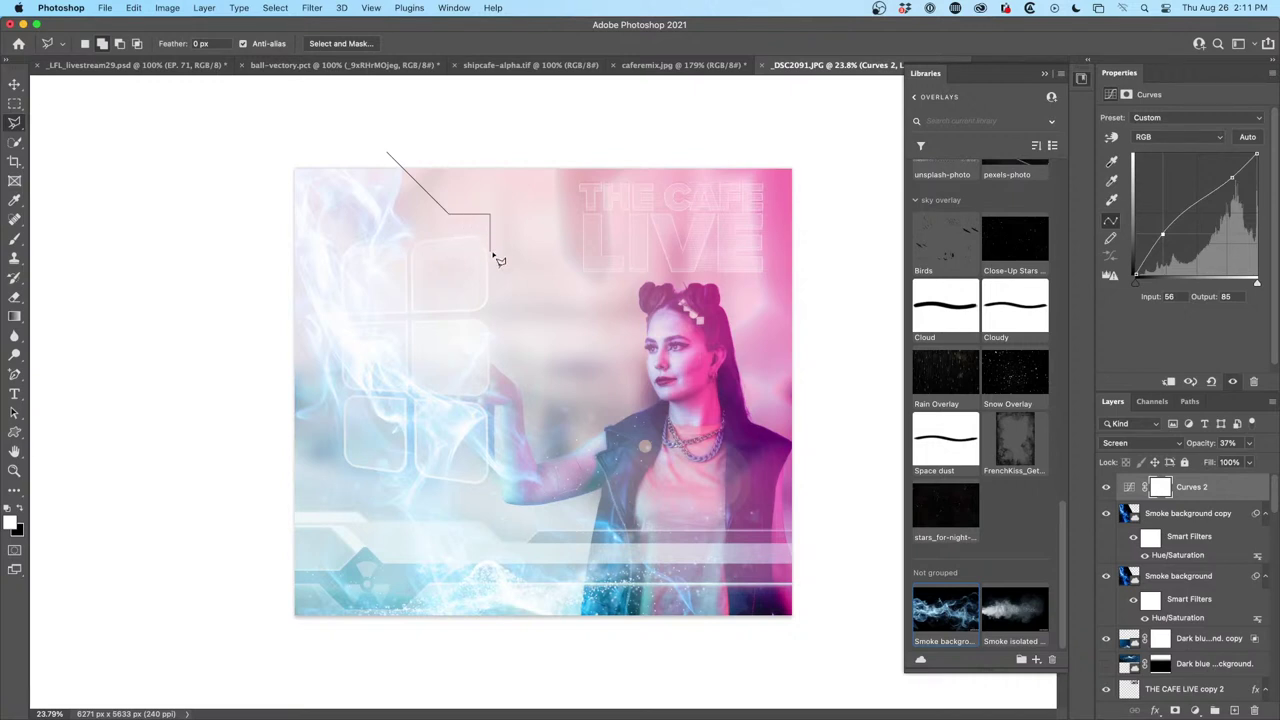
{"action": "left_click", "coordinate": [490, 323]}
{"action": "left_click", "coordinate": [643, 470]}
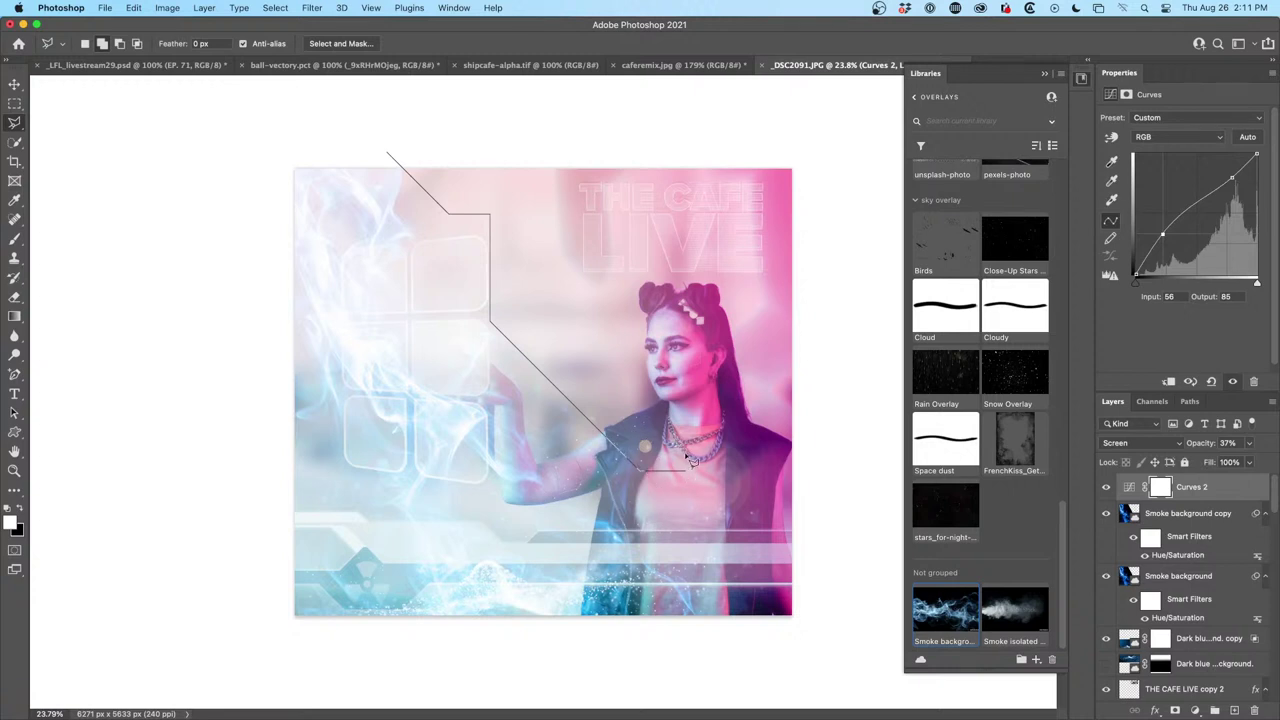
{"action": "left_click", "coordinate": [685, 470]}
{"action": "left_click", "coordinate": [690, 641]}
{"action": "left_click", "coordinate": [246, 655]}
{"action": "left_click", "coordinate": [198, 128], "text": "shift"}
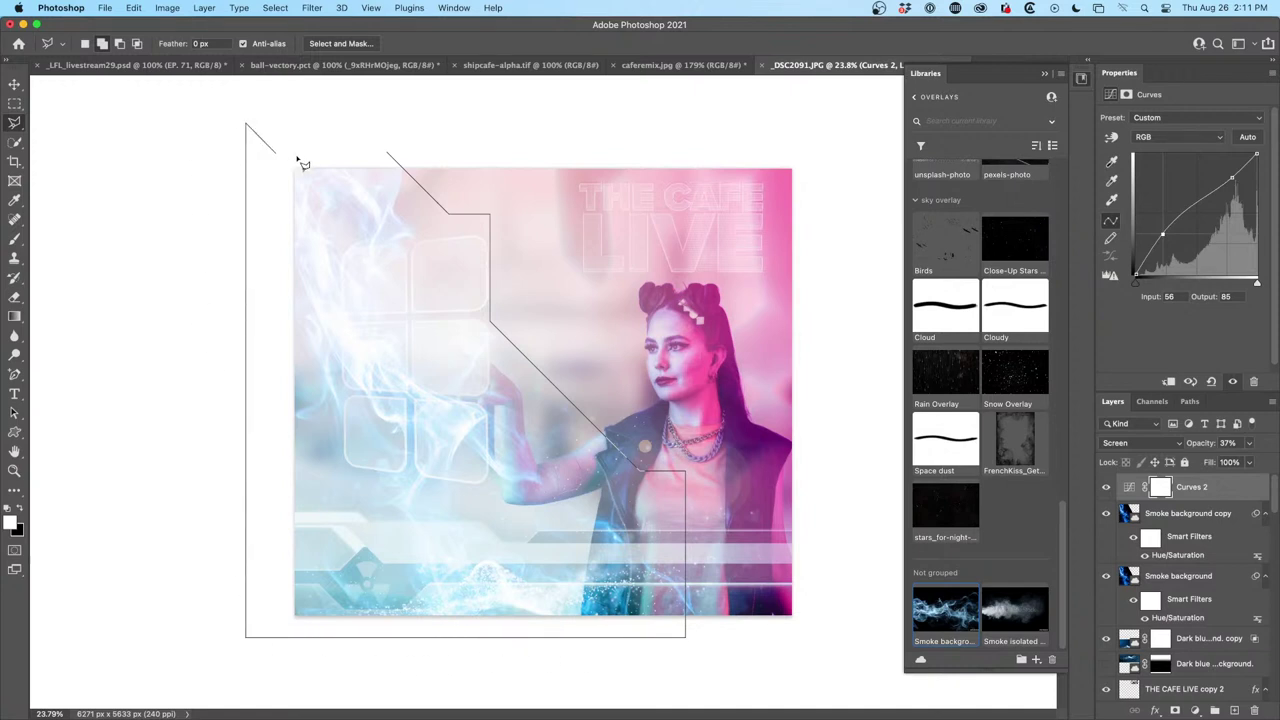
{"action": "left_click", "coordinate": [396, 158]}
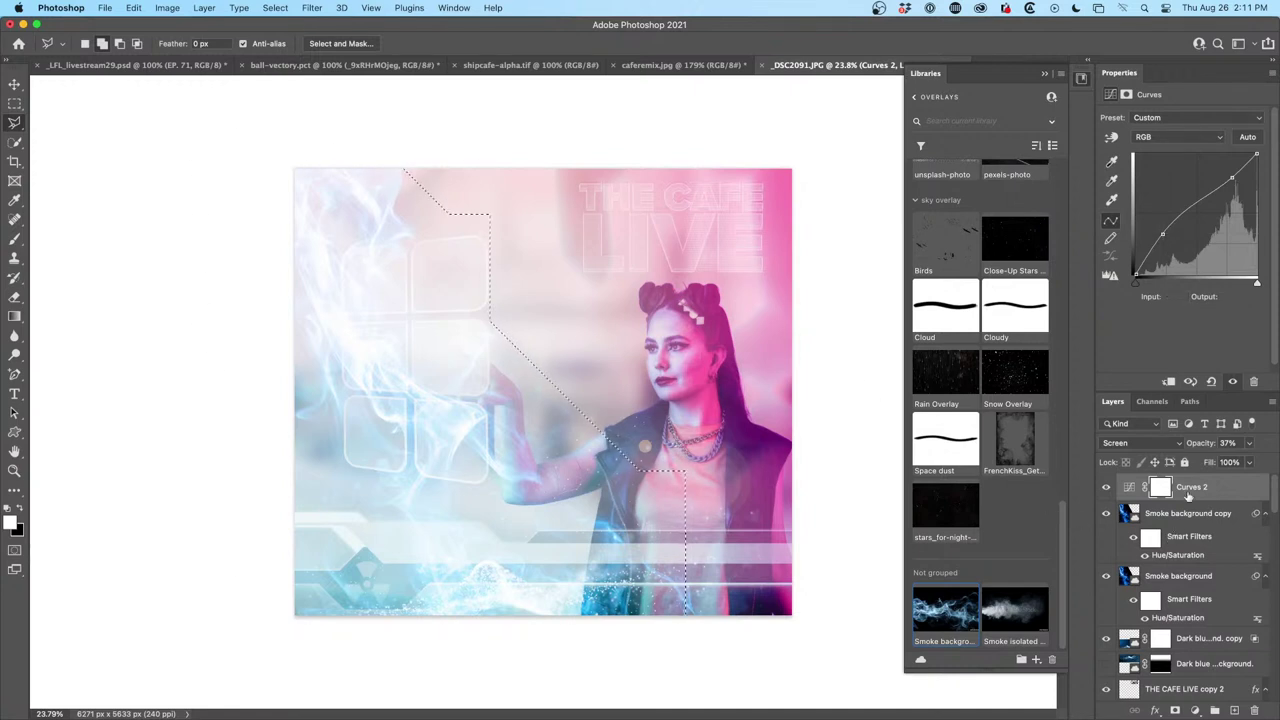
{"action": "key", "text": "BackSpace"}
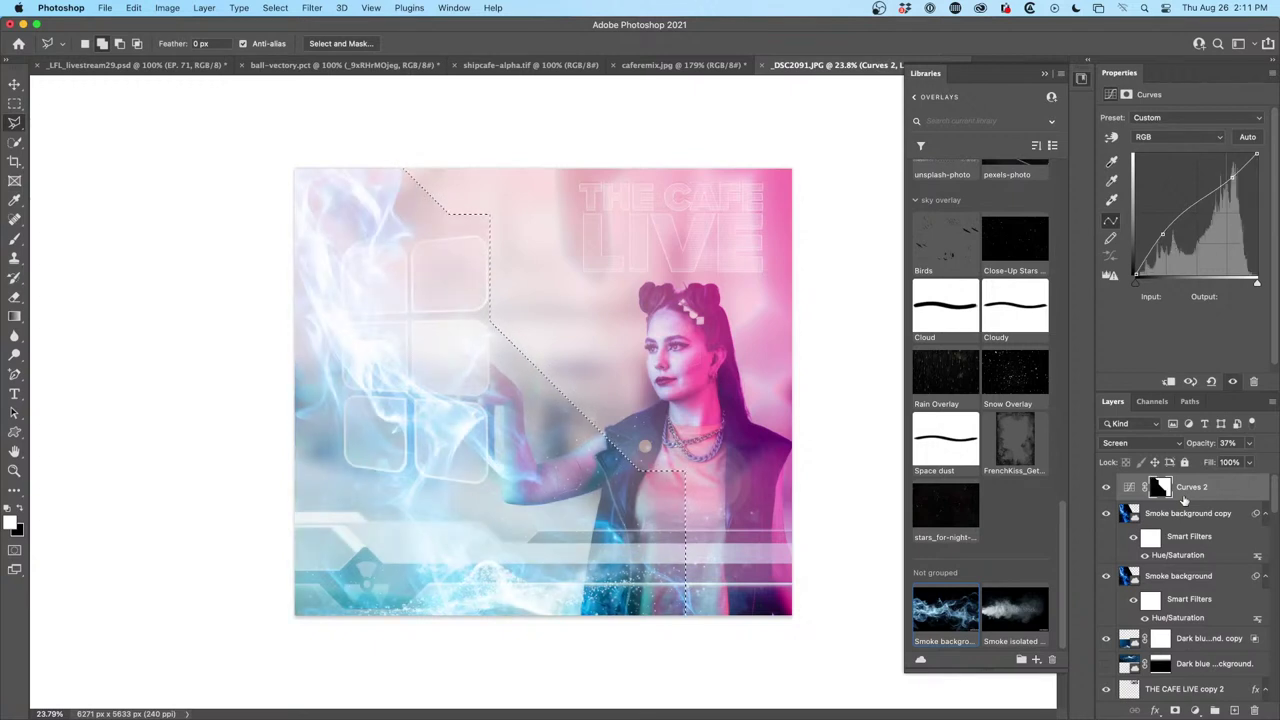
Deselect, invert the Curves mask so the brightening falls on the smoke side, and set the adjustment's opacity to 47%
{"action": "key", "text": "super+d"}
{"action": "left_click", "coordinate": [1160, 487]}
{"action": "left_click", "coordinate": [1160, 487], "text": "shift"}
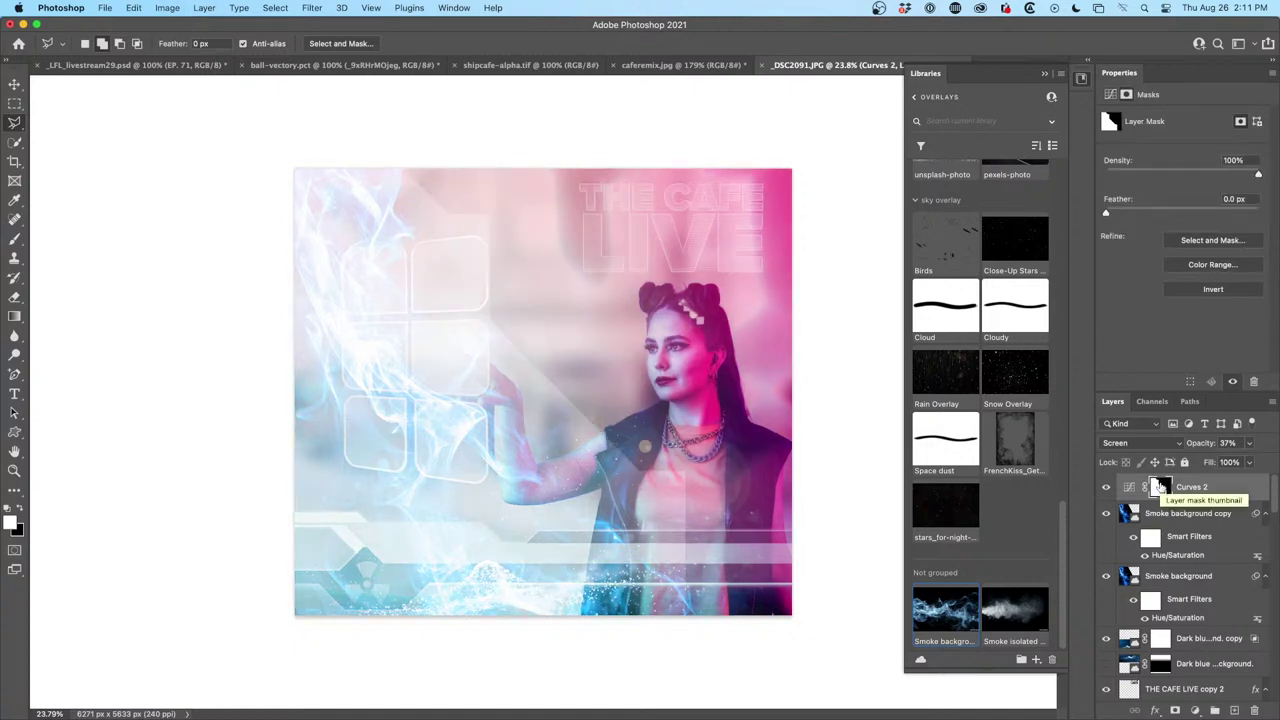
{"action": "mouse_move", "coordinate": [1197, 447]}
{"action": "left_mouse_down"}
{"action": "mouse_move", "coordinate": [1249, 442]}
{"action": "mouse_move", "coordinate": [1212, 450]}
{"action": "left_mouse_up"}
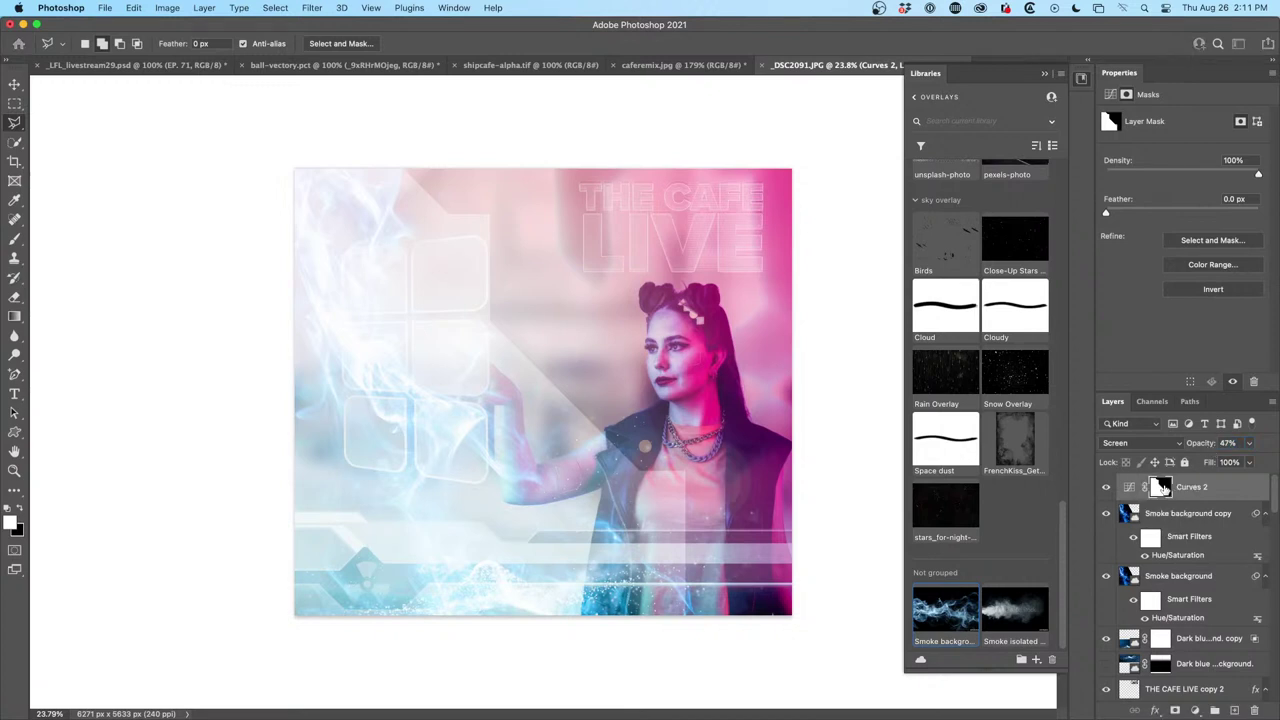
In the Curves adjustment, lift the blue channel from input 35 to output 174 and lower the red channel from 172 to 105
{"action": "left_click", "coordinate": [1130, 487]}
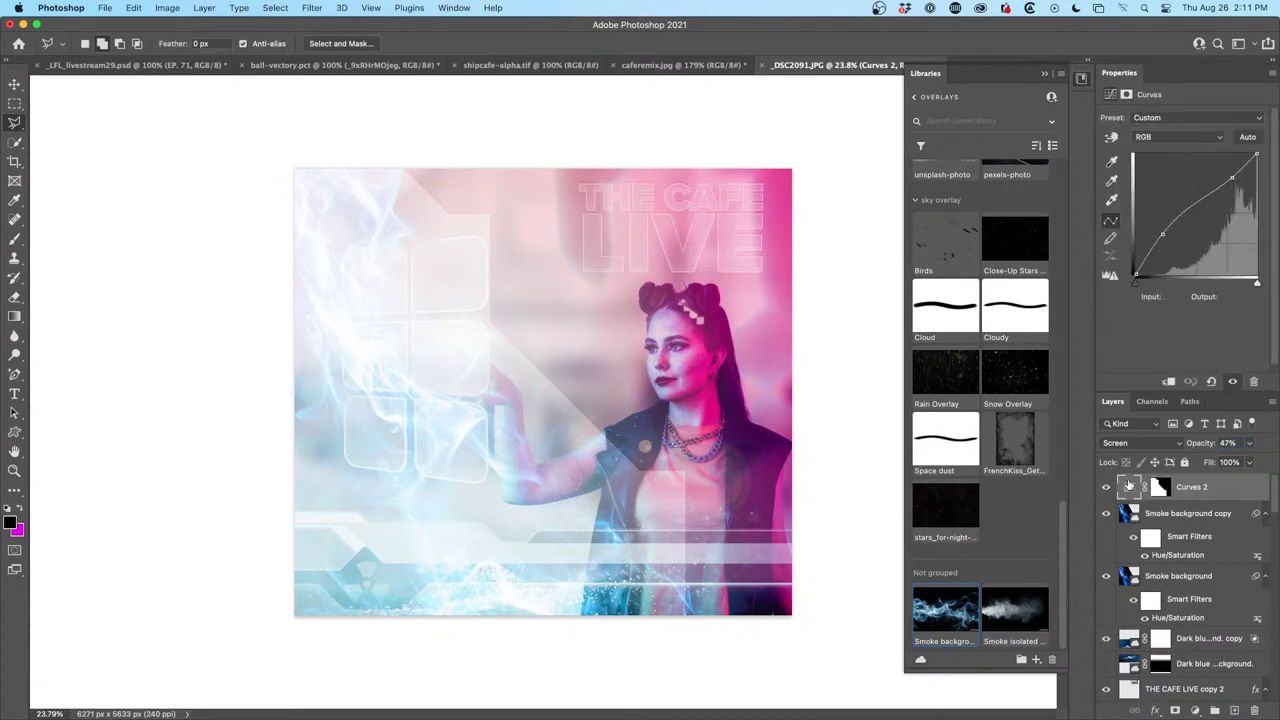
{"action": "left_click", "coordinate": [1182, 140]}
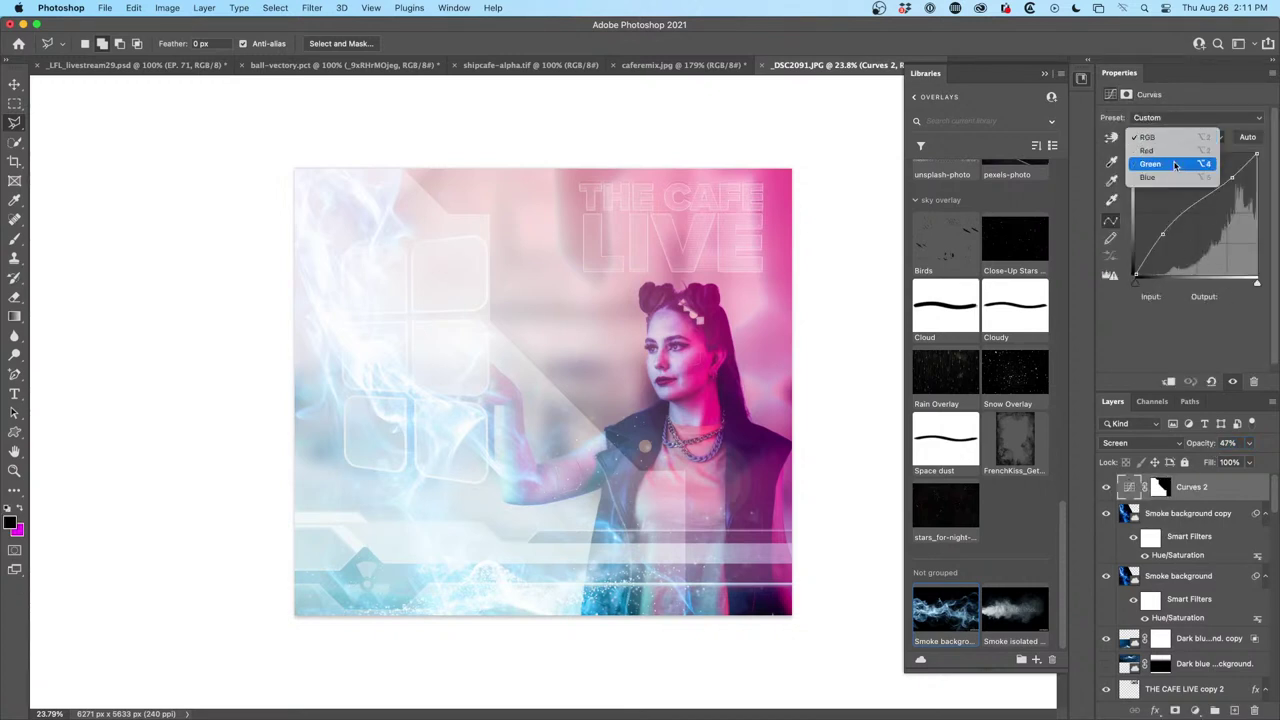
{"action": "left_click", "coordinate": [1176, 177]}
{"action": "left_click_drag", "start_coordinate": [1190, 217], "coordinate": [1152, 191]}
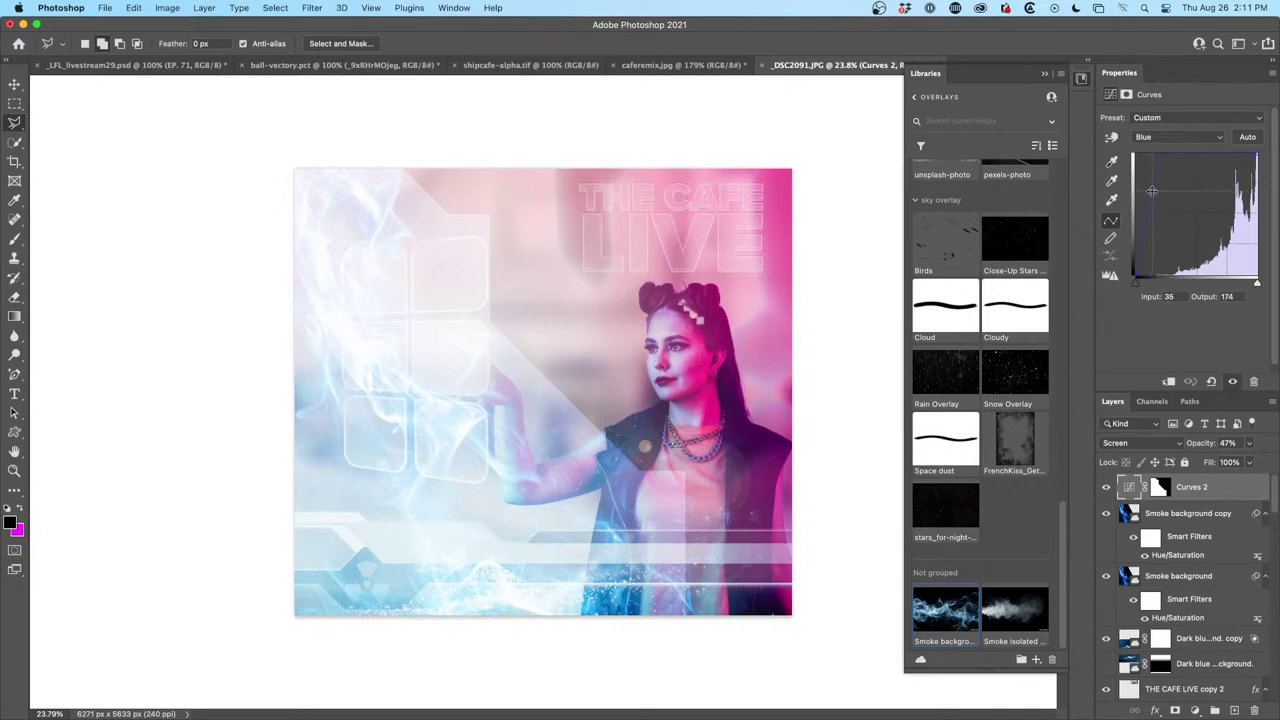
{"action": "left_click", "coordinate": [1170, 137]}
{"action": "left_click", "coordinate": [1165, 110]}
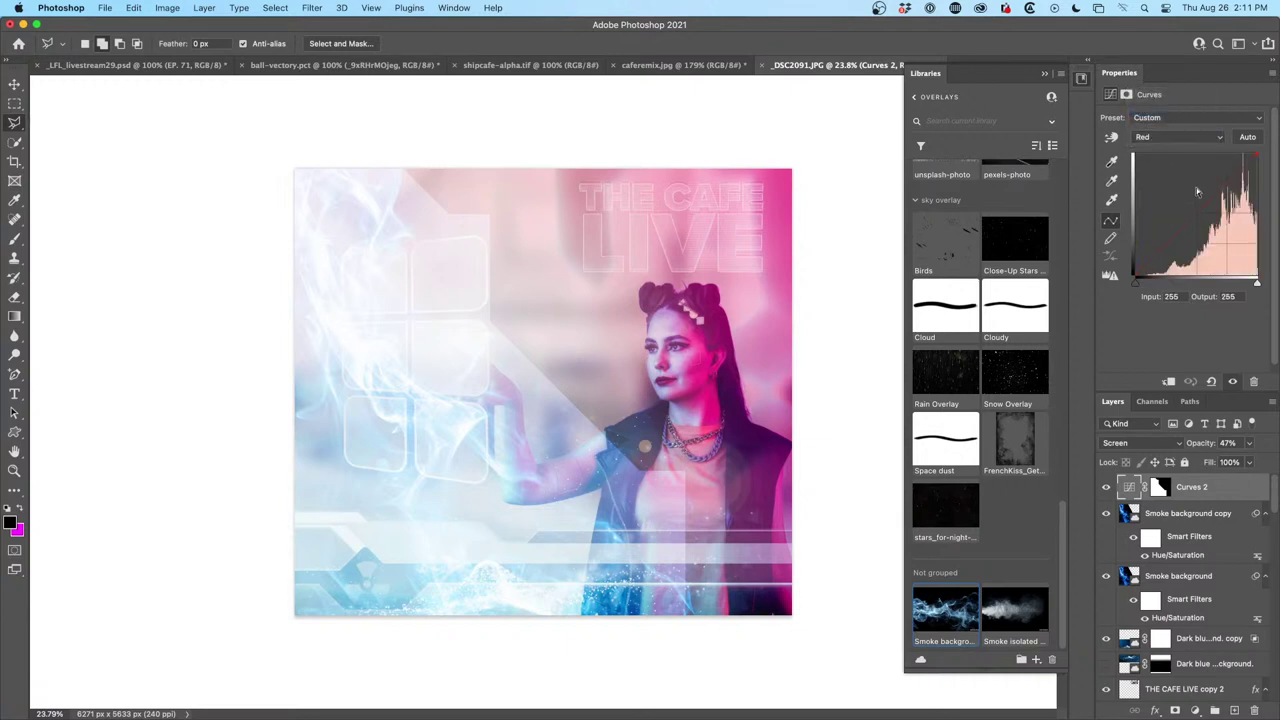
{"action": "left_click_drag", "start_coordinate": [1206, 207], "coordinate": [1216, 224]}
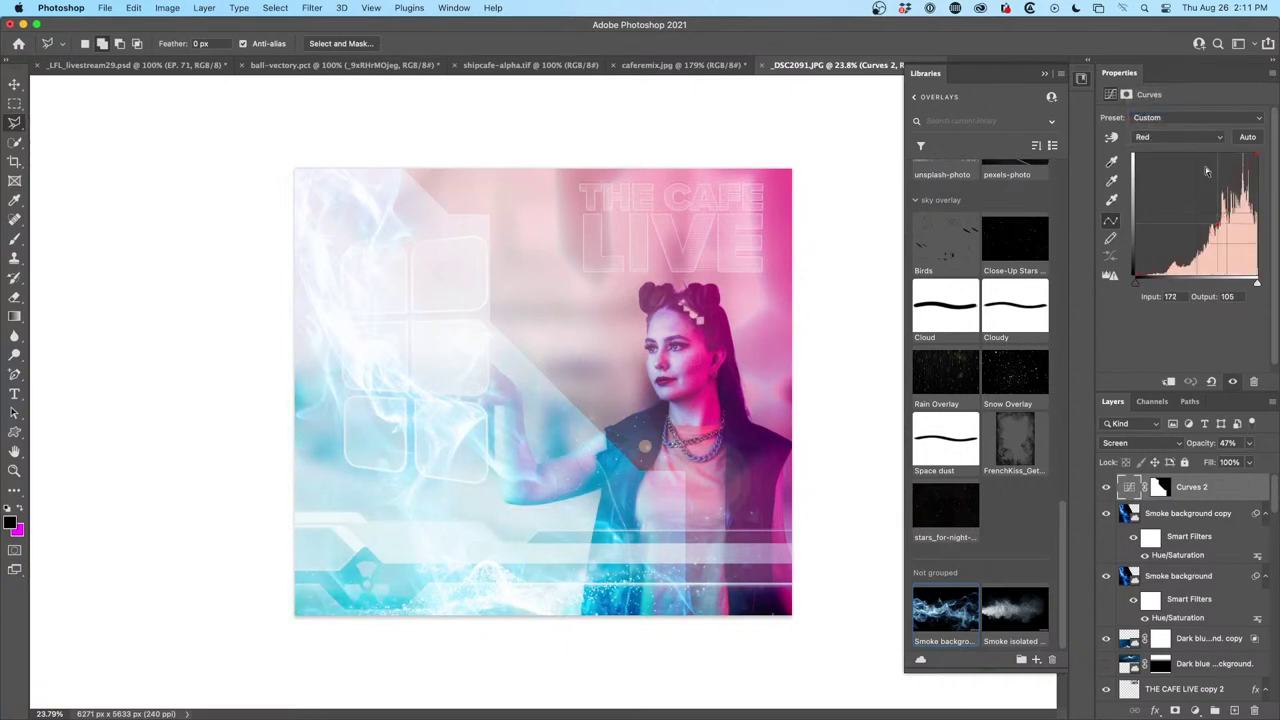
Lift the Curves adjustment's green channel from 76 to 144 and reduce the adjustment's opacity to 34%
{"action": "left_click", "coordinate": [1180, 139]}
{"action": "left_click", "coordinate": [1160, 151]}
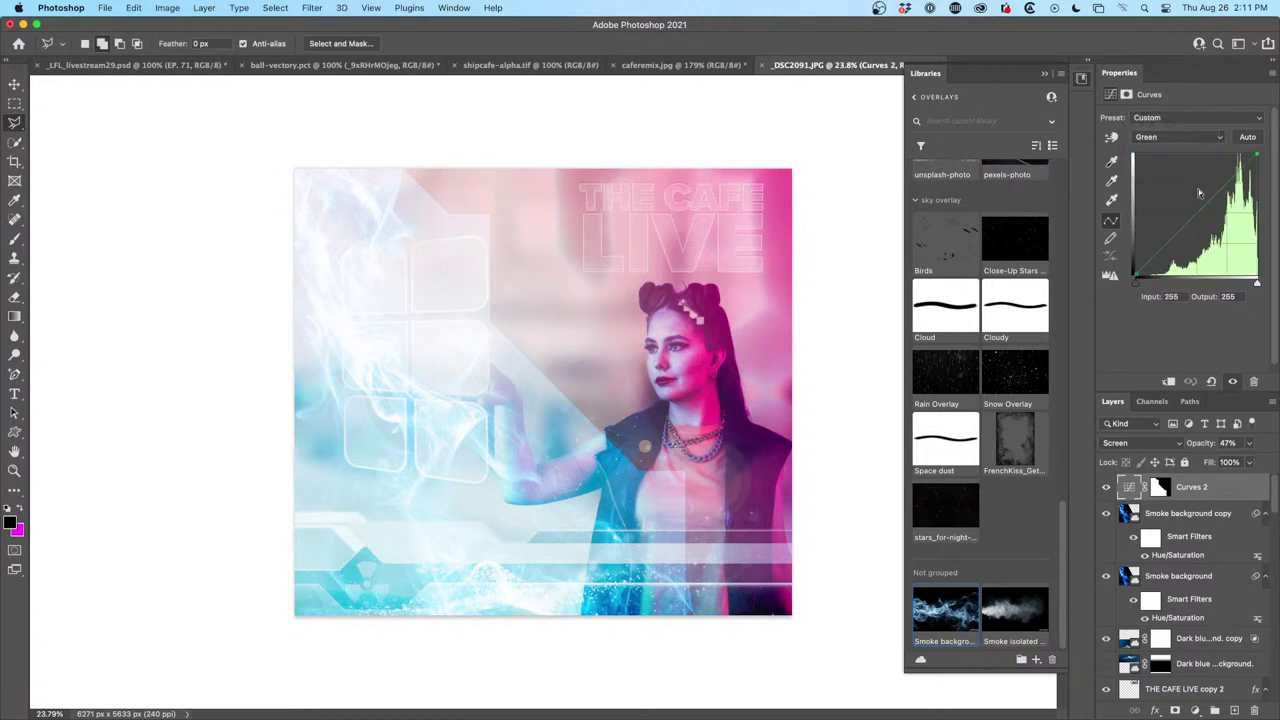
{"action": "left_click_drag", "start_coordinate": [1201, 208], "coordinate": [1172, 206]}
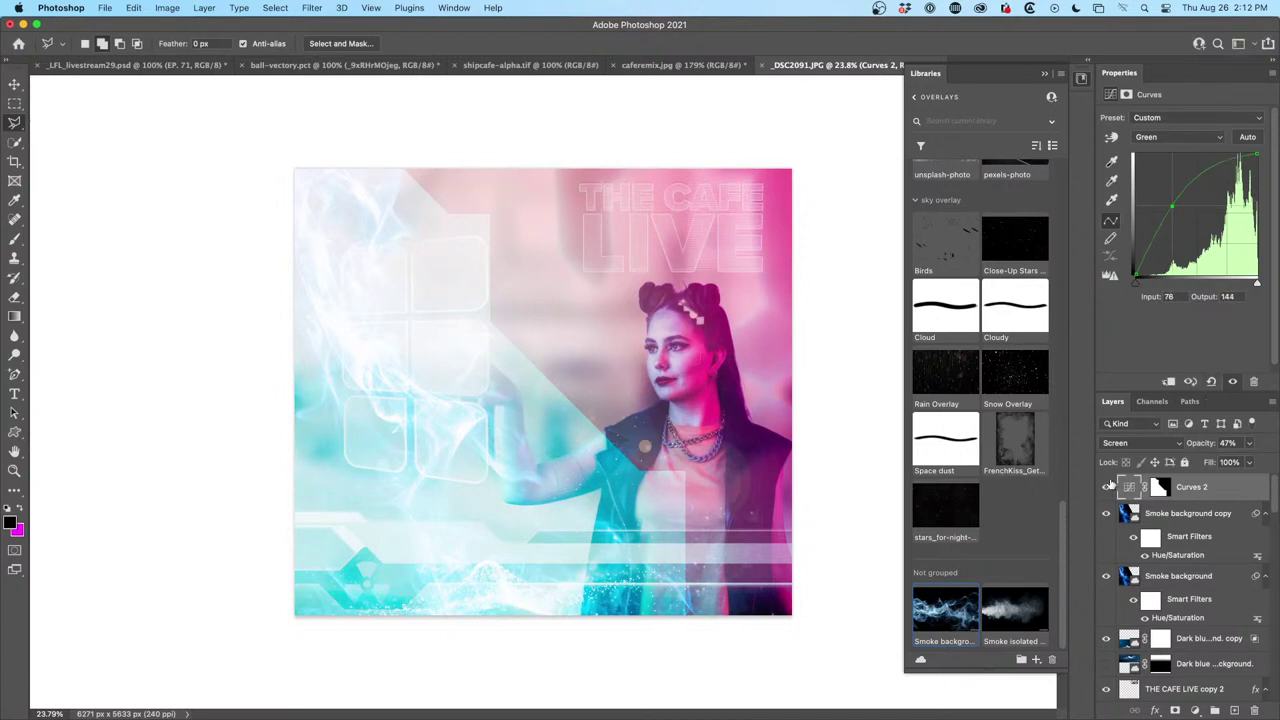
{"action": "left_click_drag", "start_coordinate": [1205, 448], "coordinate": [1178, 443]}
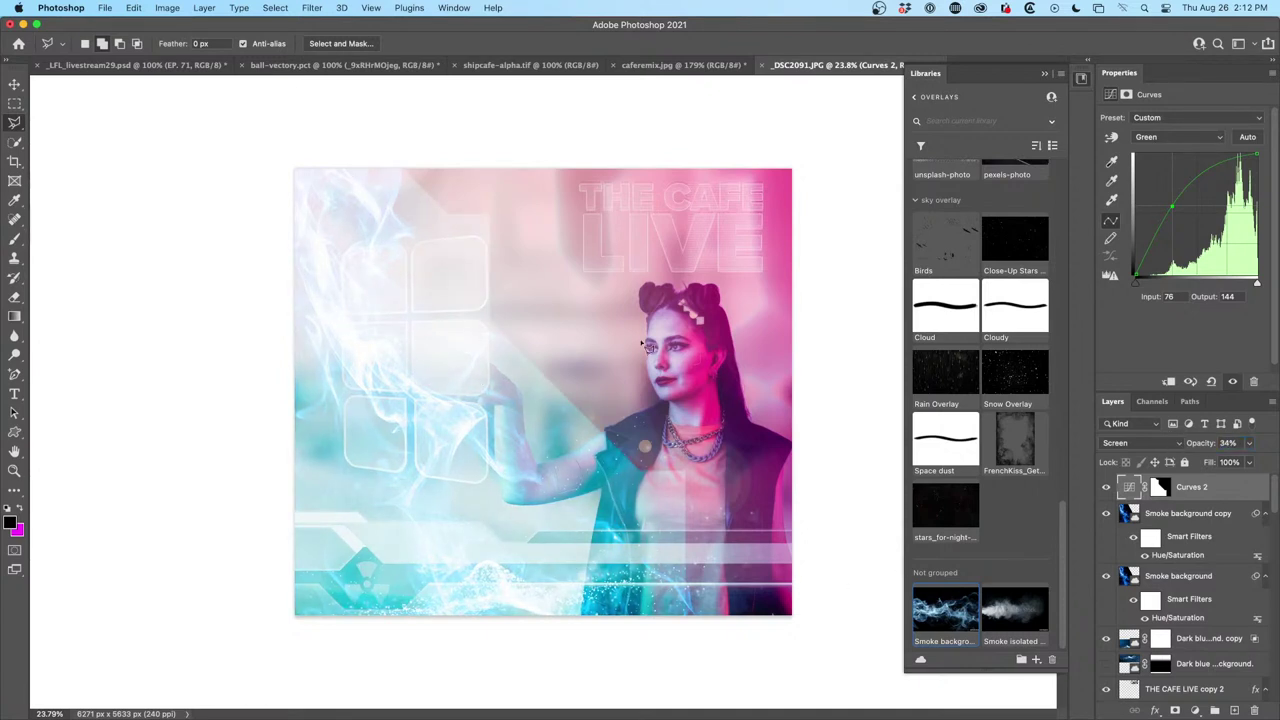
Add an empty layer above the Curves adjustment, then place the Snow Overlay over the smoke side and blend it with Screen
{"action": "left_click", "coordinate": [1192, 490]}
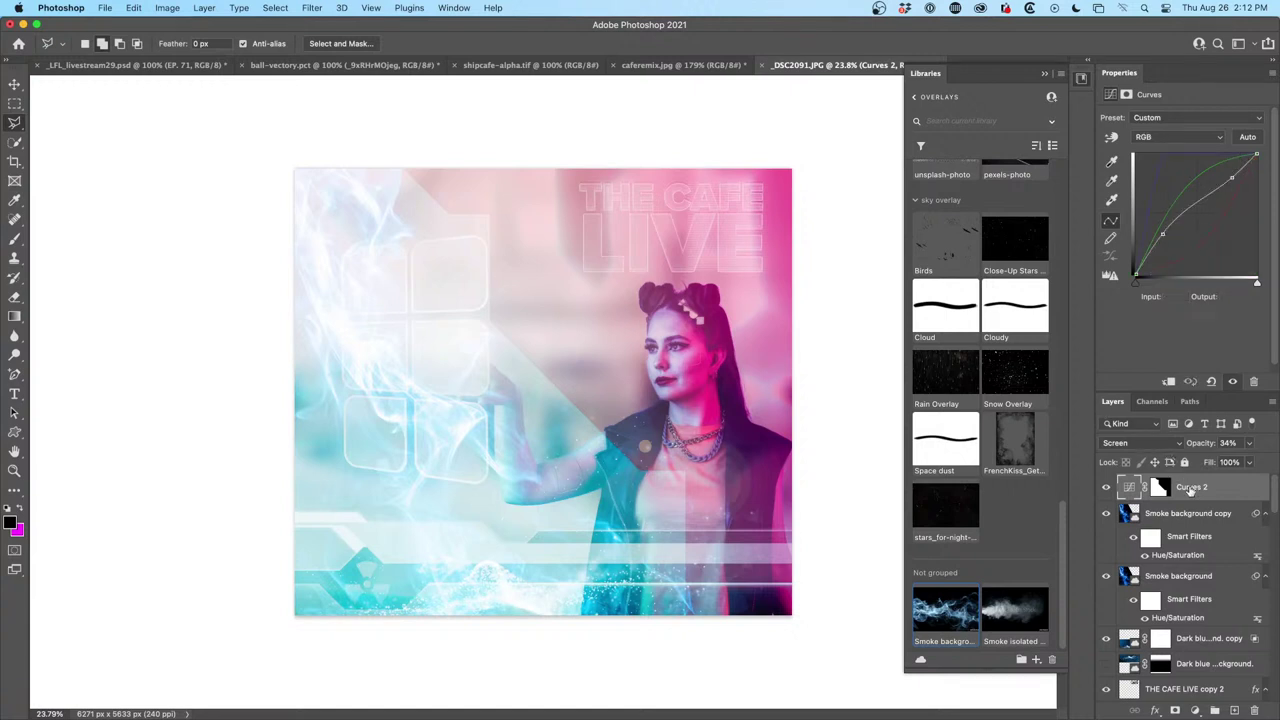
{"action": "left_click", "coordinate": [1234, 710]}
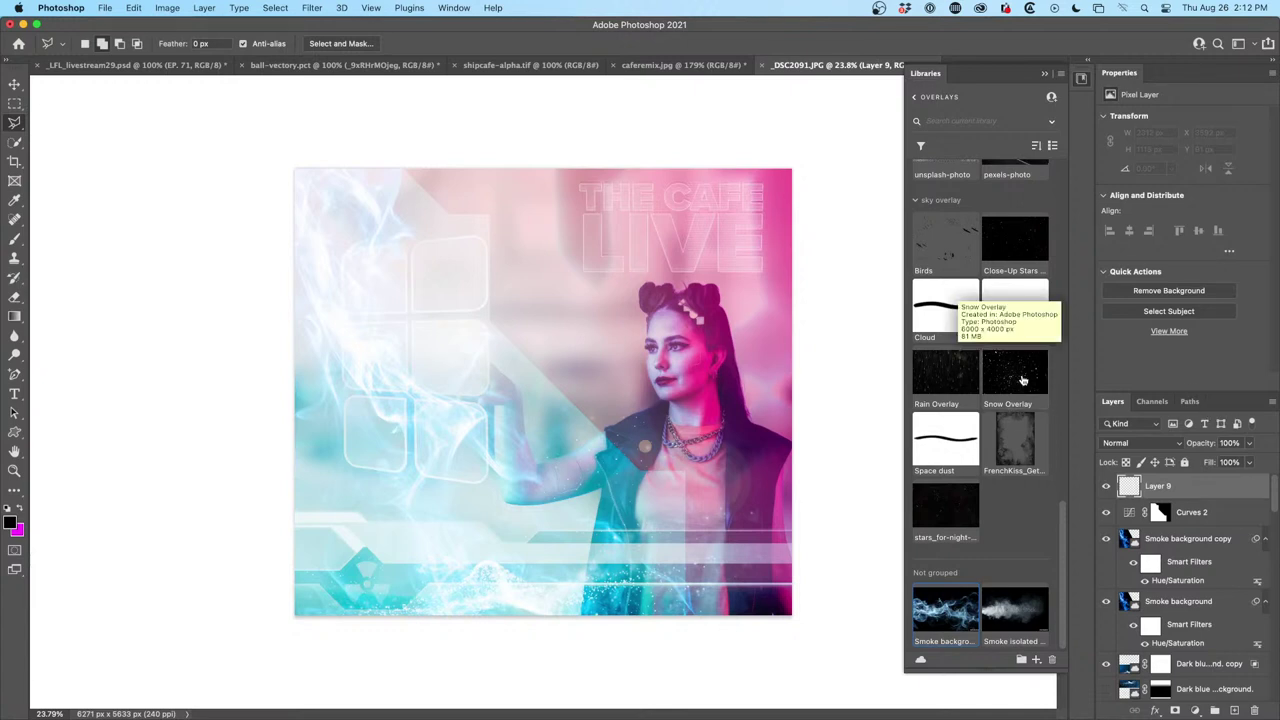
{"action": "left_click_drag", "start_coordinate": [1026, 377], "coordinate": [456, 434]}
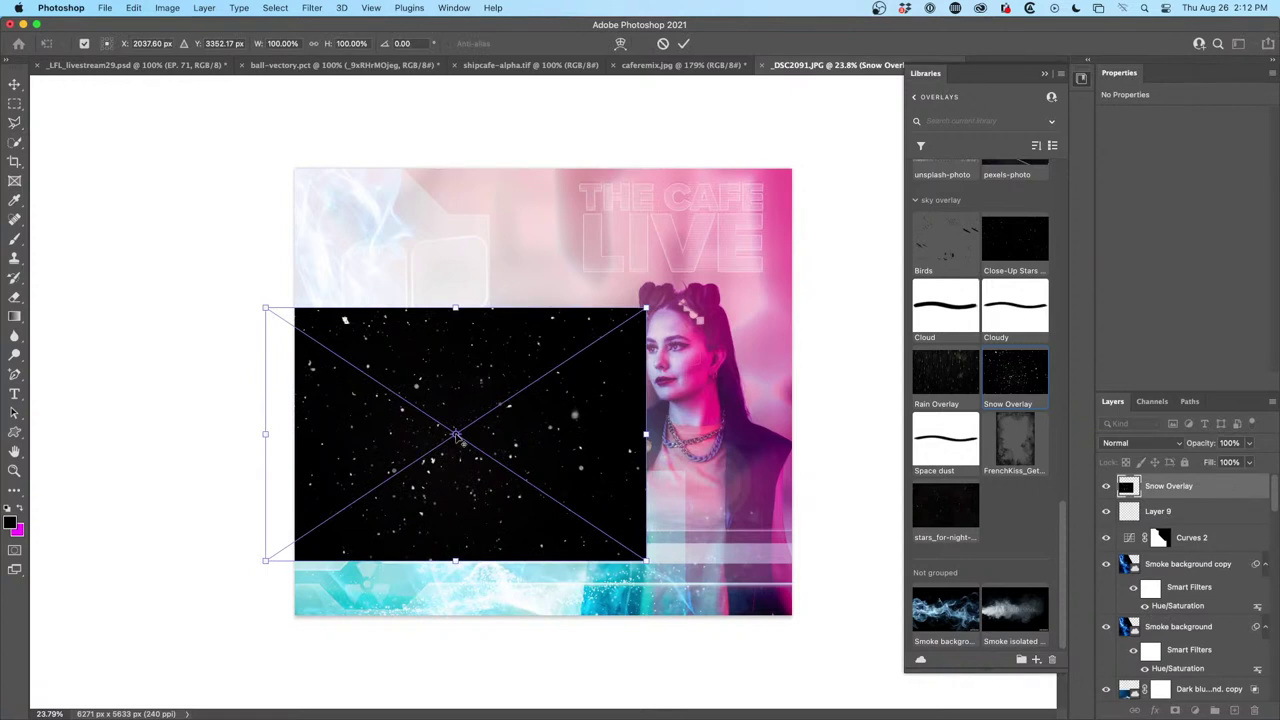
{"action": "key", "text": "Return"}
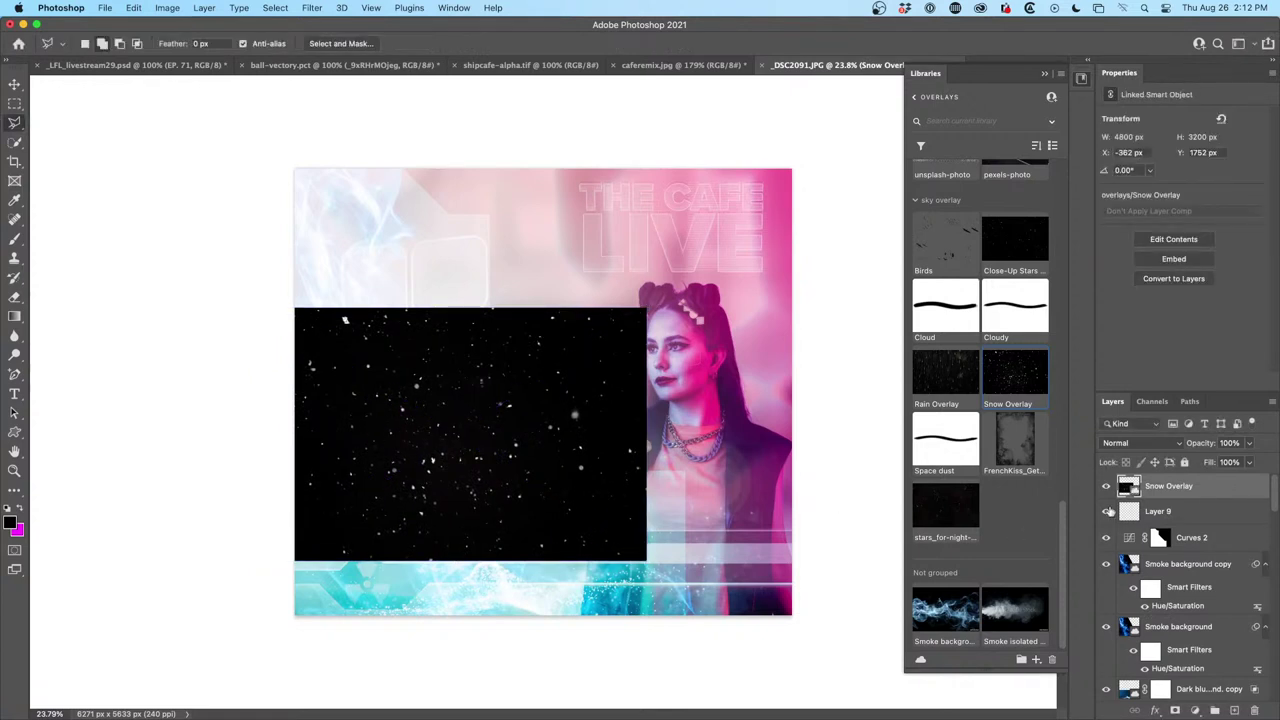
{"action": "left_click", "coordinate": [1130, 443]}
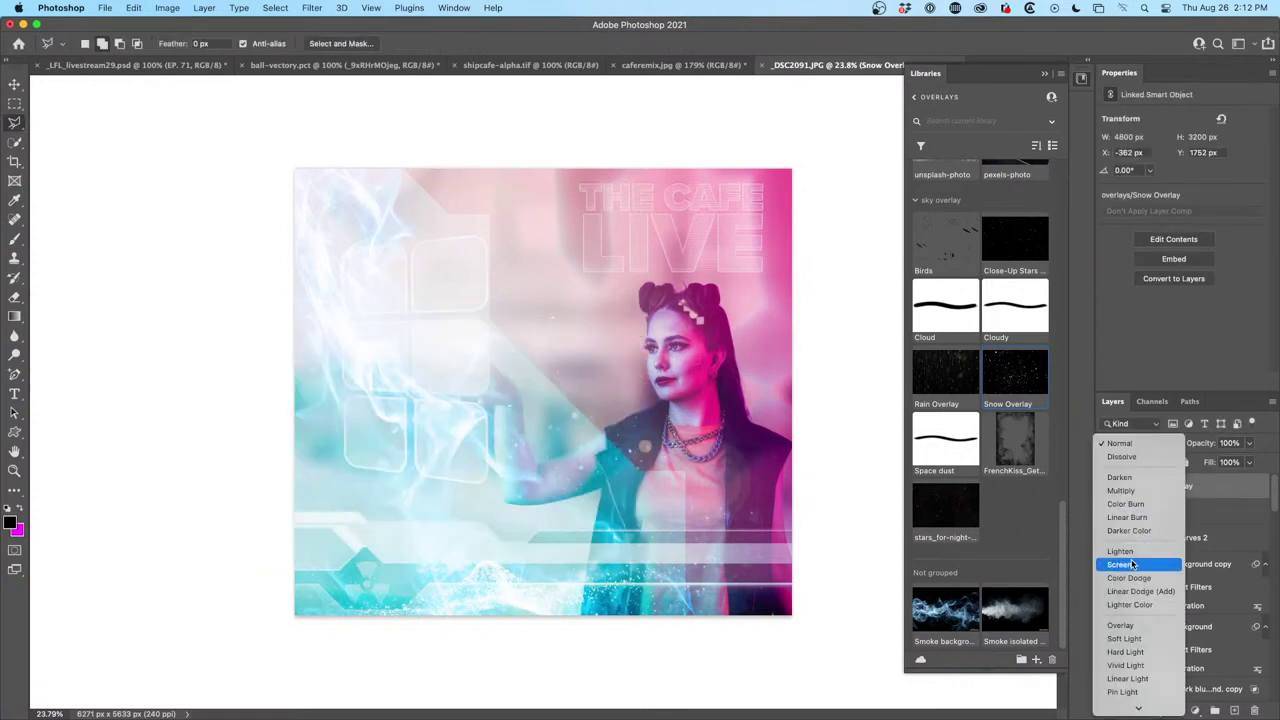
{"action": "left_click", "coordinate": [1133, 565]}
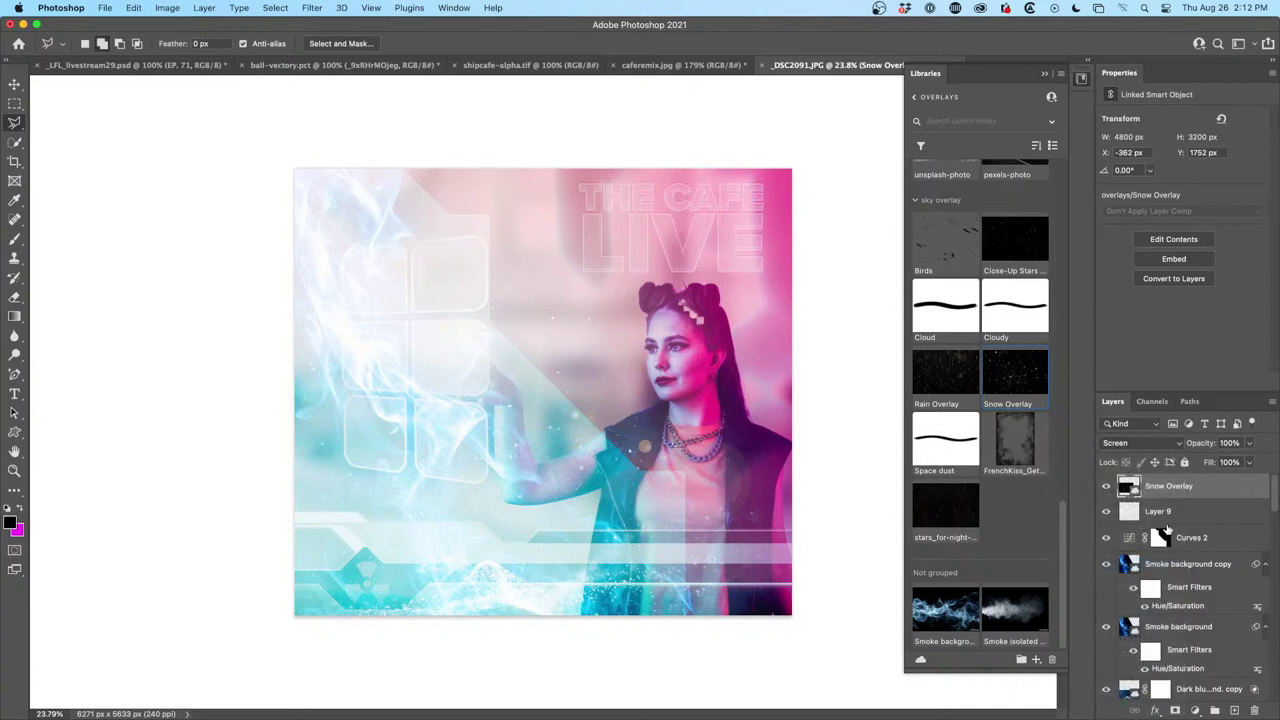
Move the Snow Overlay layer beneath the empty layer and scatter eleven duplicates of it across the image
{"action": "left_click_drag", "start_coordinate": [1163, 486], "coordinate": [1149, 515]}
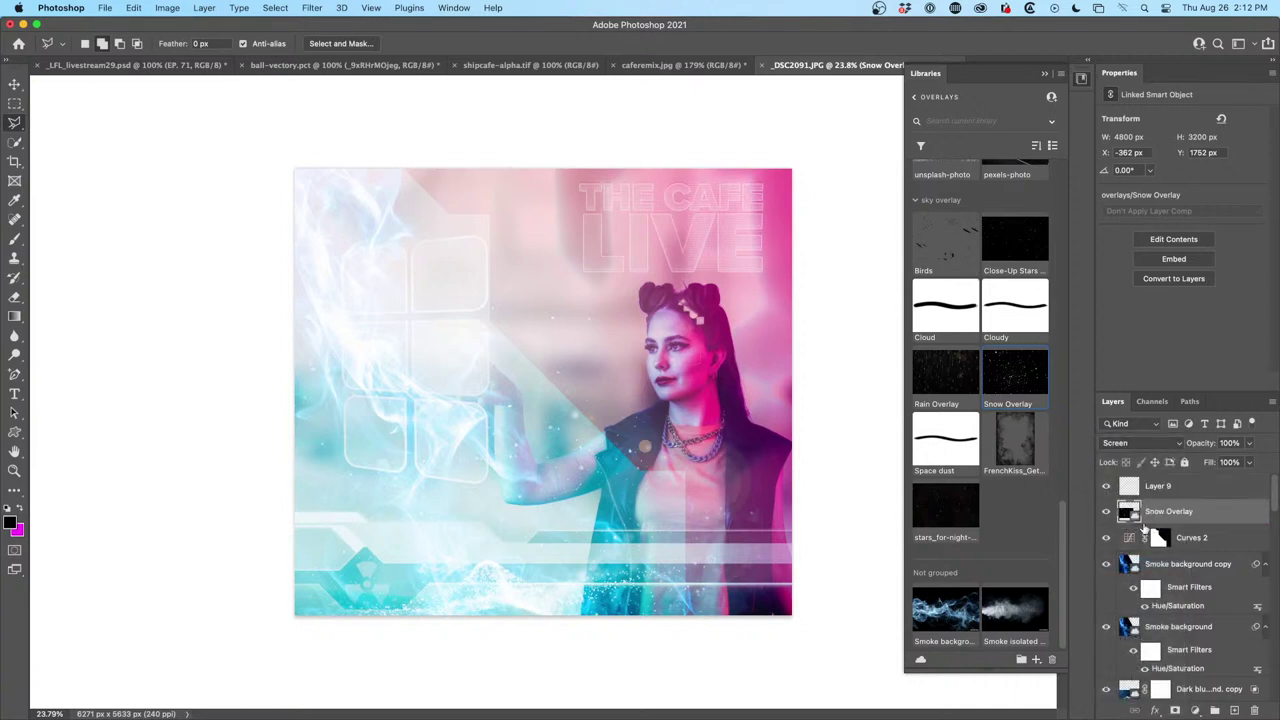
{"action": "left_click", "coordinate": [1149, 522], "text": "alt"}
{"action": "key", "text": "Escape"}
{"action": "left_click", "coordinate": [1106, 511]}
{"action": "left_click", "coordinate": [1106, 512]}
{"action": "left_click", "coordinate": [14, 84]}
{"action": "left_click_drag", "start_coordinate": [565, 493], "coordinate": [495, 475]}
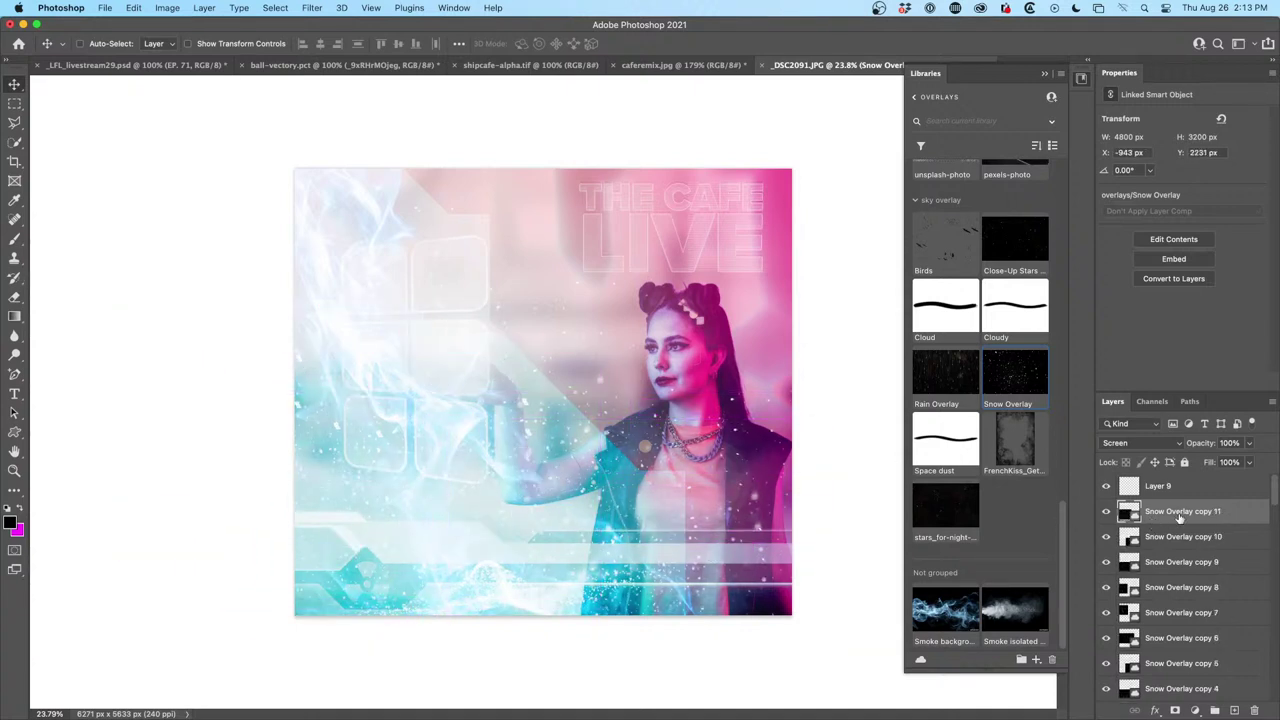
Group all the Snow Overlay layers together with the empty layer above them
{"action": "scroll", "coordinate": [1172, 516], "scroll_direction": "down", "scroll_amount": 5}
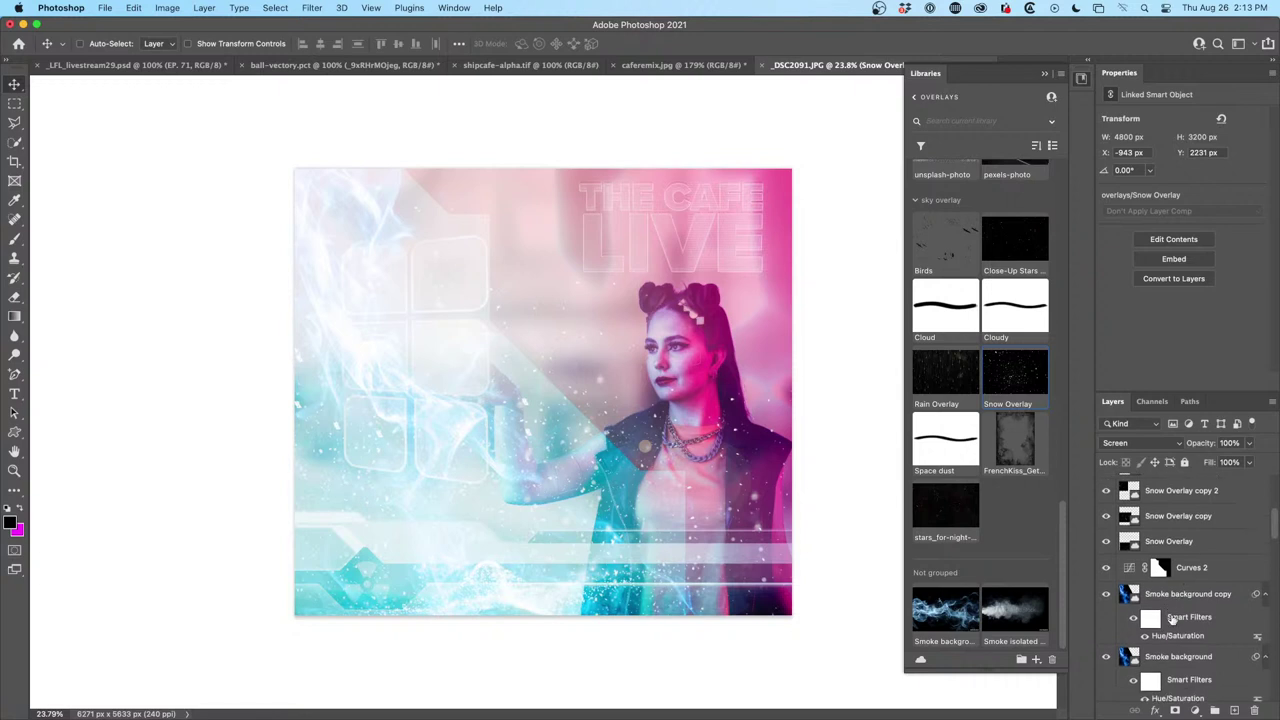
{"action": "left_click", "coordinate": [1159, 567]}
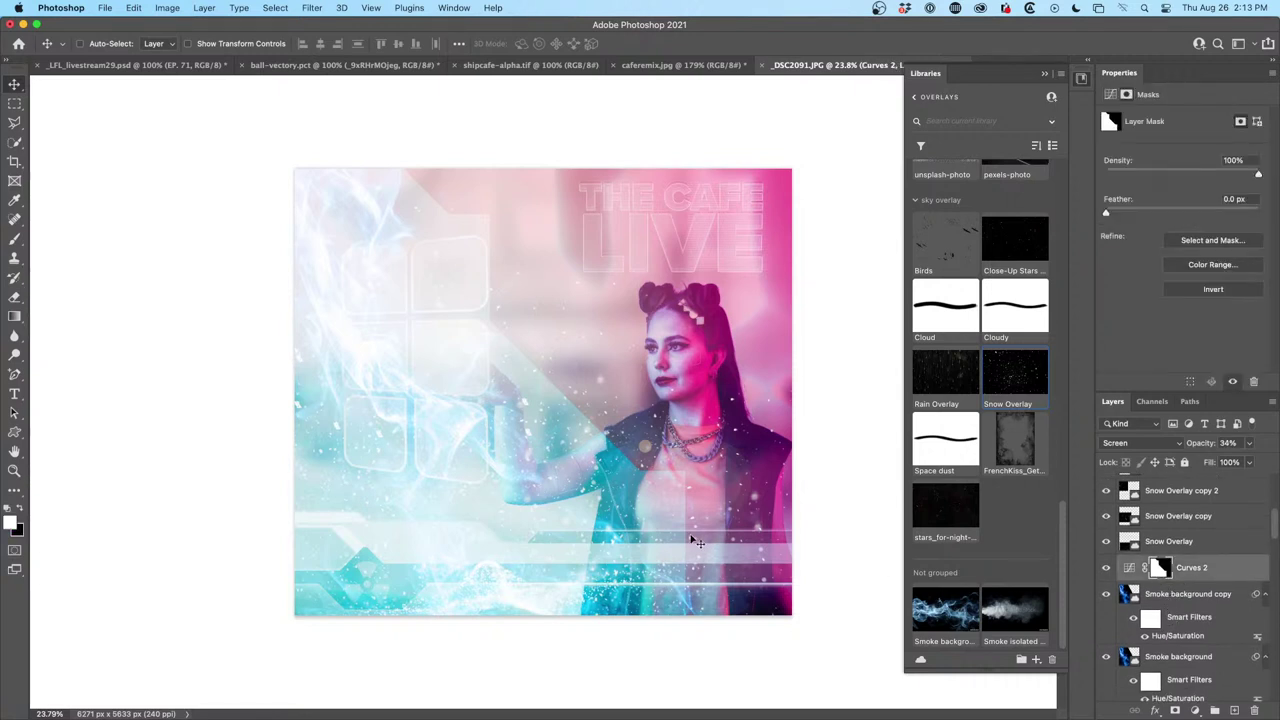
{"action": "key", "text": "super"}
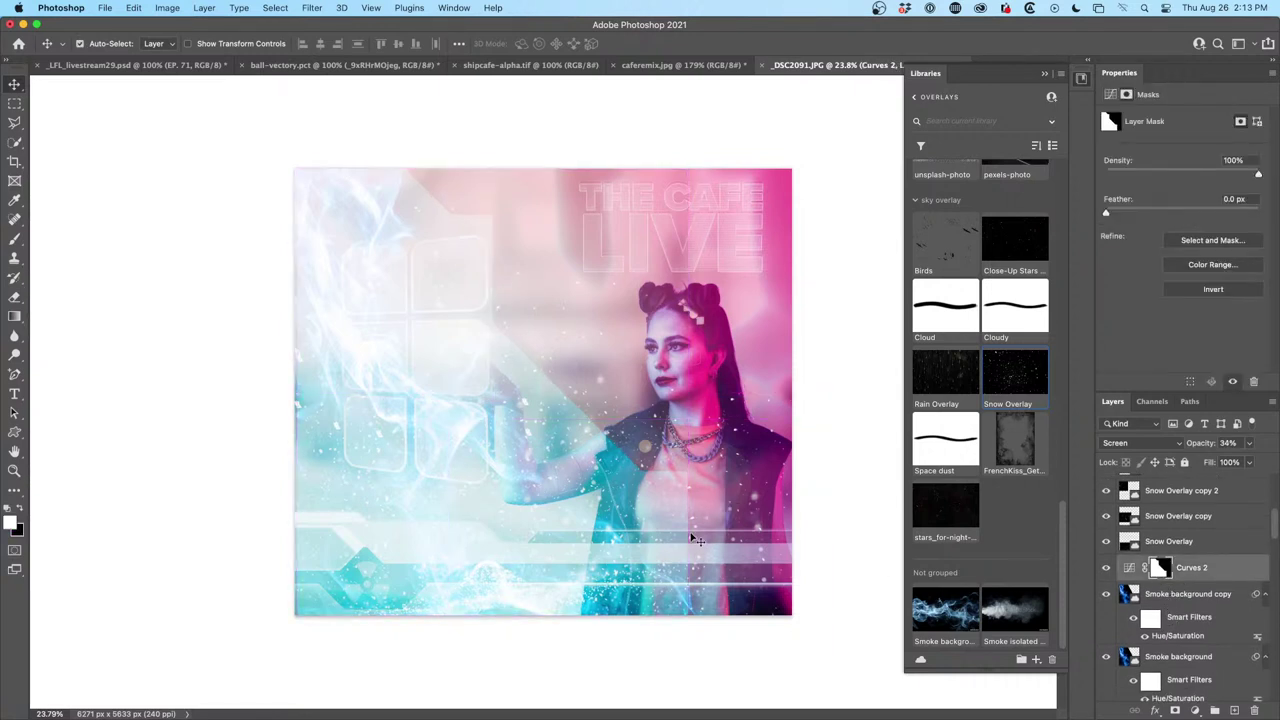
{"action": "left_click", "coordinate": [1172, 543]}
{"action": "scroll", "coordinate": [1175, 540], "scroll_direction": "up", "scroll_amount": 6}
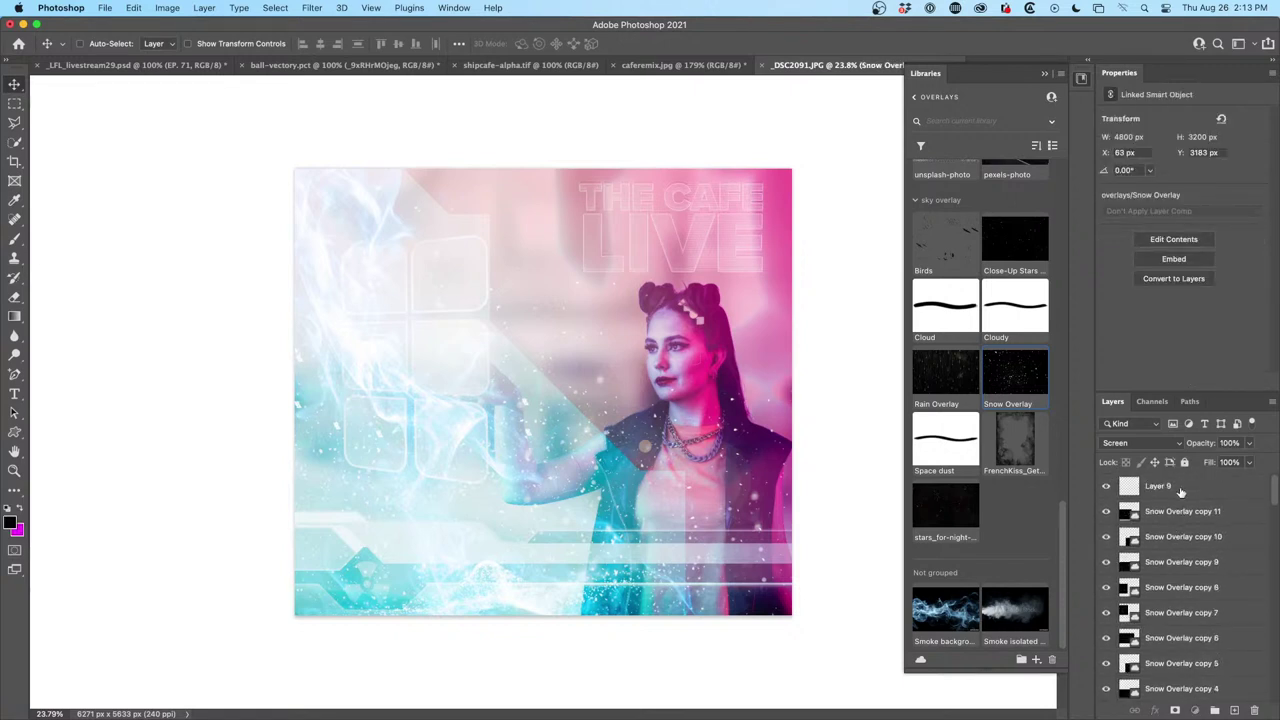
{"action": "left_click", "coordinate": [1180, 490], "text": "shift"}
{"action": "key", "text": "super+g"}
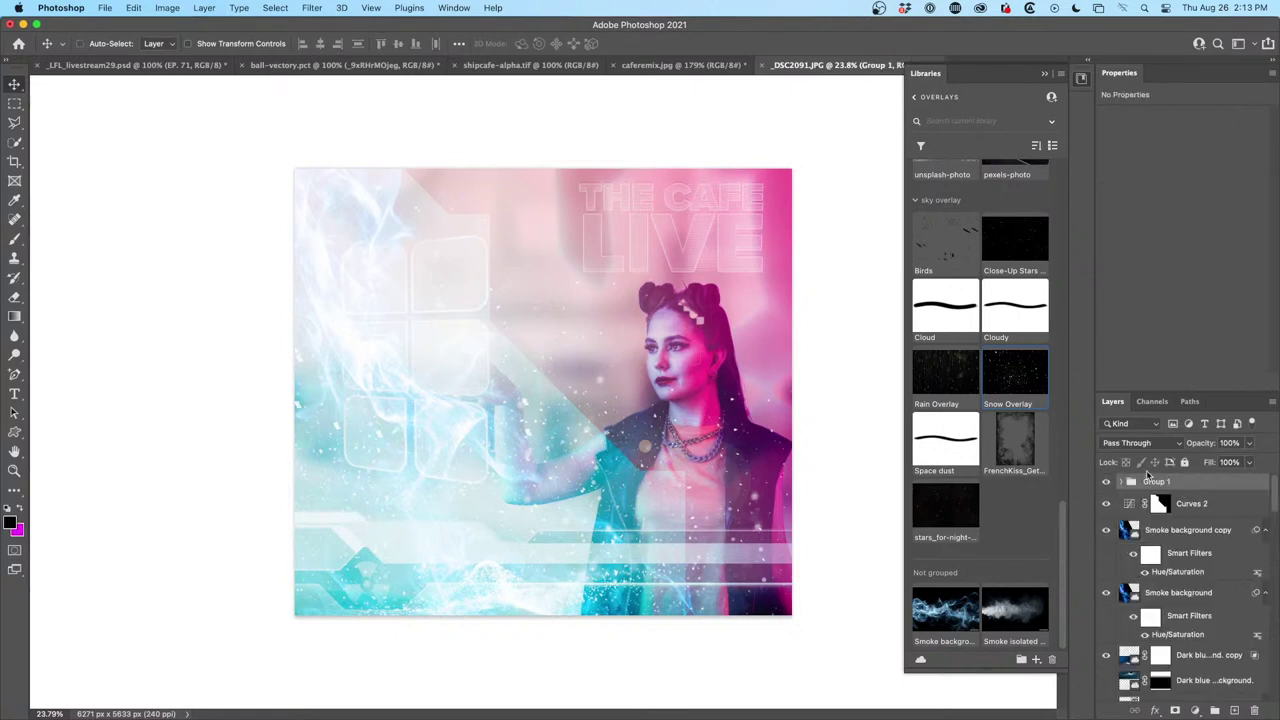
Load the Curves mask as a selection and use it to mask the snow group to the angular smoke side
{"action": "left_click", "coordinate": [1105, 483]}
{"action": "left_click", "coordinate": [1105, 483]}
{"action": "left_click", "coordinate": [1128, 533], "text": "super"}
{"action": "left_click", "coordinate": [1165, 533], "text": "super"}
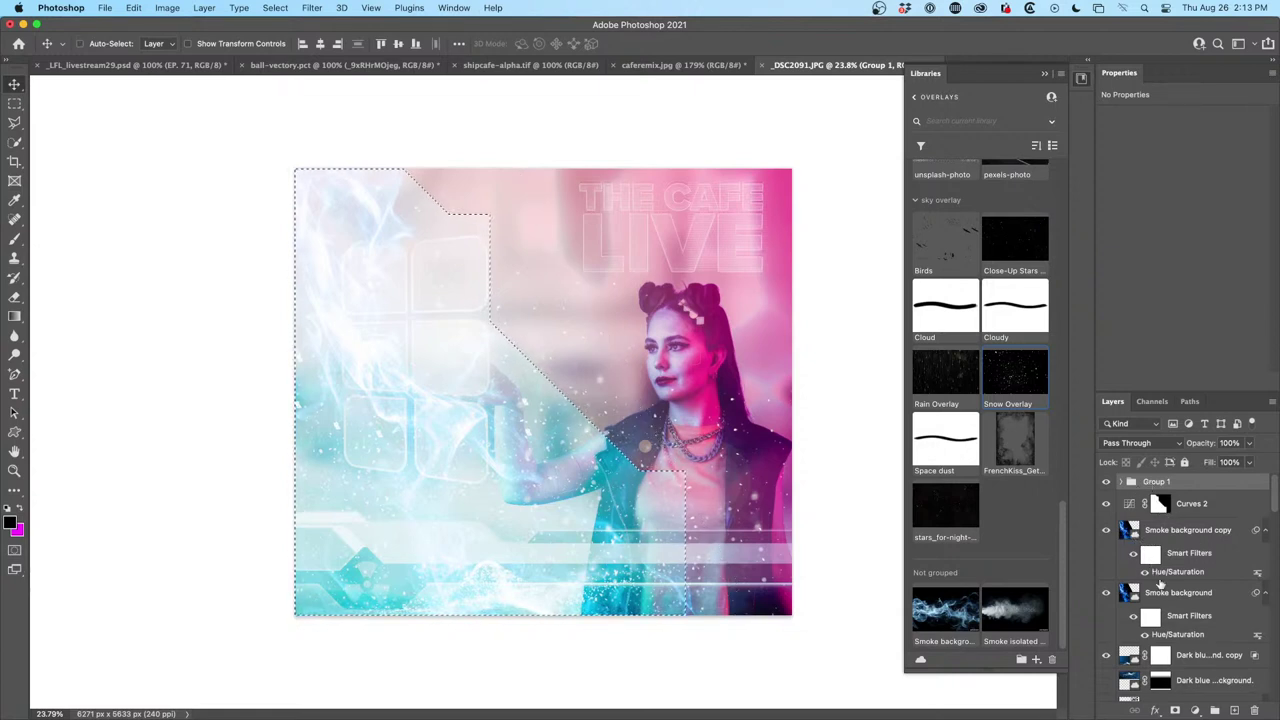
{"action": "left_click", "coordinate": [1175, 710]}
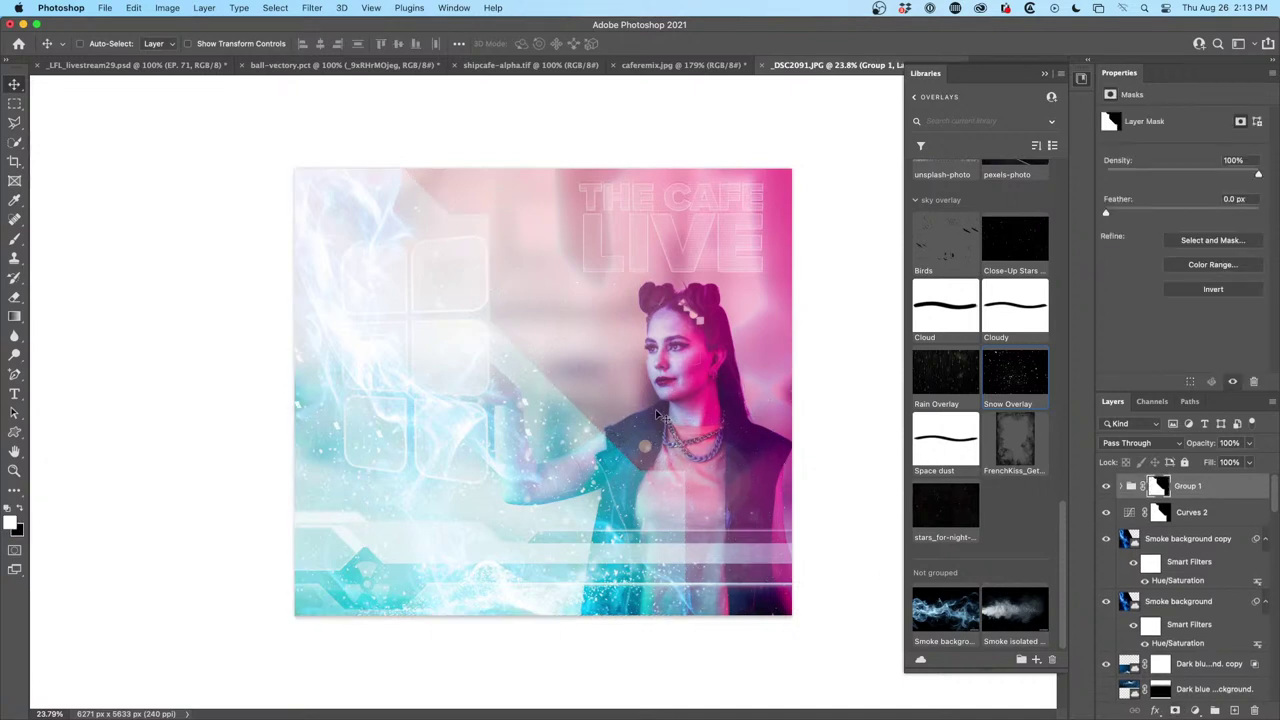
Hide the Smoke background copy layer and compare the image with and without the Curves adjustment
{"action": "key", "text": "super"}
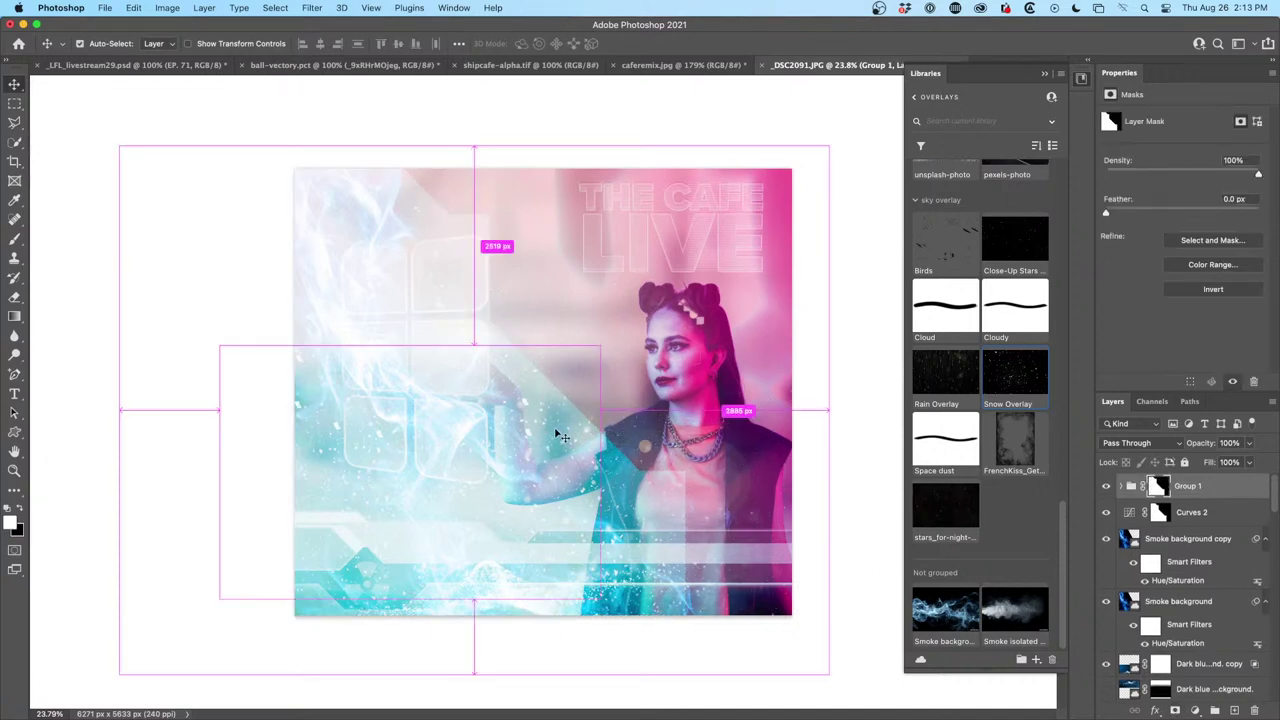
{"action": "key", "text": "super"}
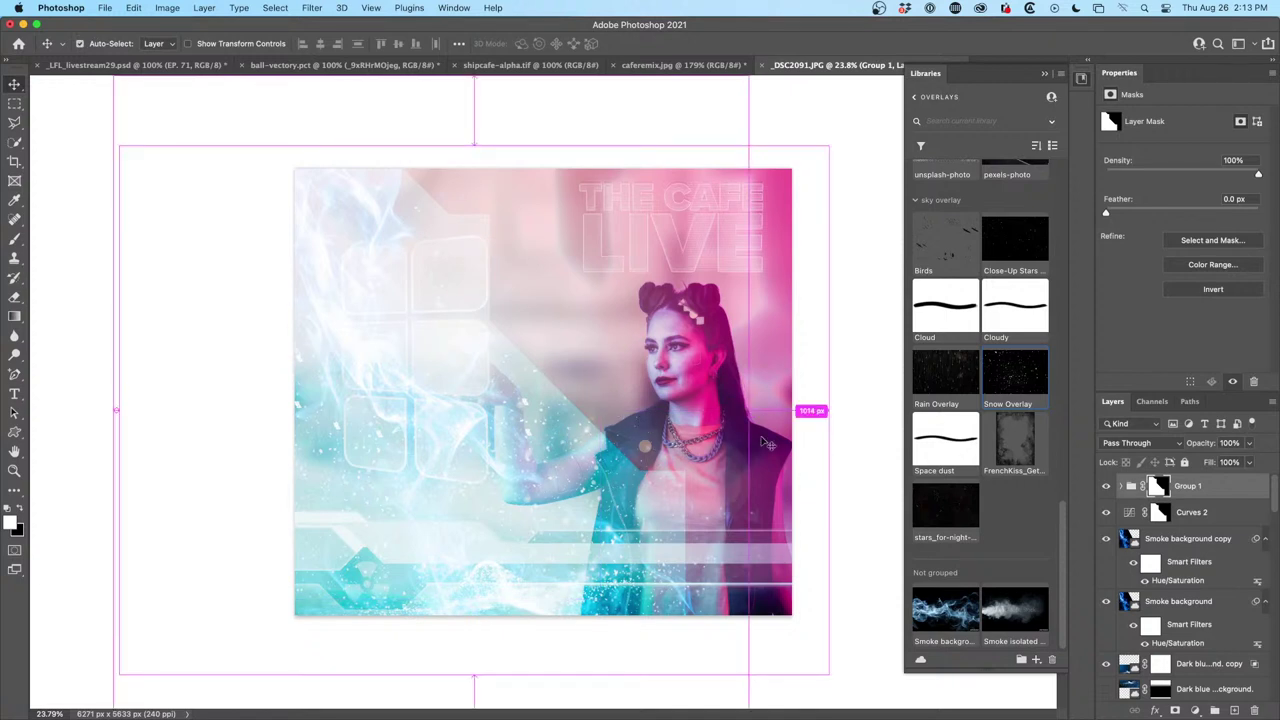
{"action": "left_click", "coordinate": [1105, 540]}
{"action": "left_click", "coordinate": [1105, 540]}
{"action": "left_click", "coordinate": [1105, 540]}
{"action": "left_click", "coordinate": [1105, 514]}
{"action": "left_click", "coordinate": [1105, 514]}
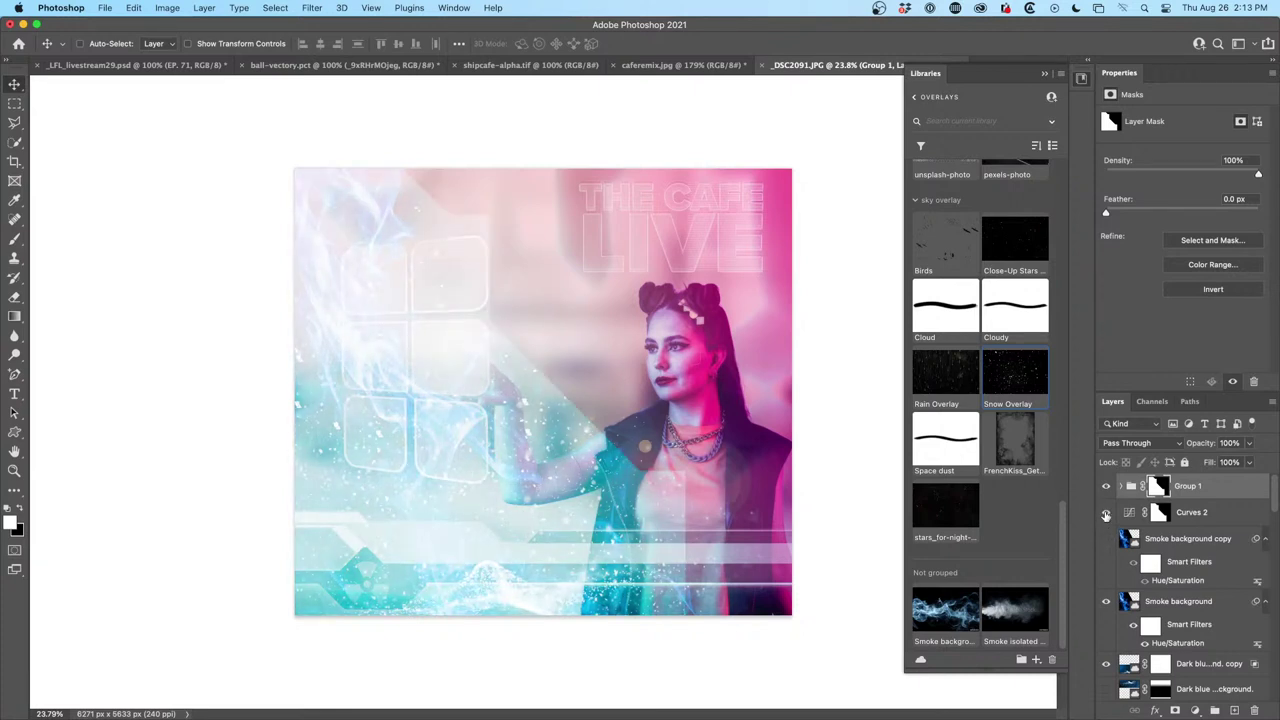
Compare the image with and without the snow group and examine the composite at smaller and larger sizes
{"action": "left_click", "coordinate": [1106, 486]}
{"action": "left_click", "coordinate": [1106, 486]}
{"action": "left_click", "coordinate": [1106, 486]}
{"action": "left_click", "coordinate": [1106, 486]}
{"action": "scroll", "coordinate": [613, 421], "scroll_direction": "down", "scroll_amount": 5}
{"action": "scroll", "coordinate": [740, 416], "scroll_direction": "up", "scroll_amount": 4}
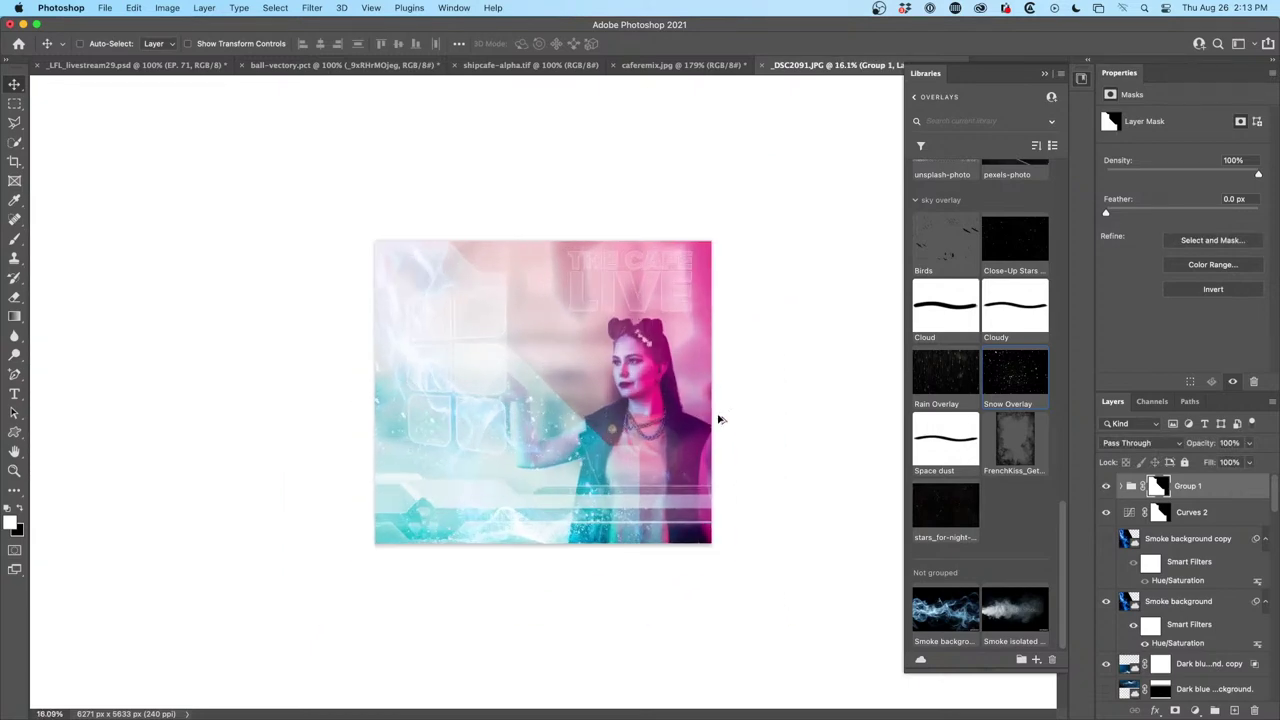
{"action": "scroll", "coordinate": [770, 410], "scroll_direction": "up", "scroll_amount": 4}
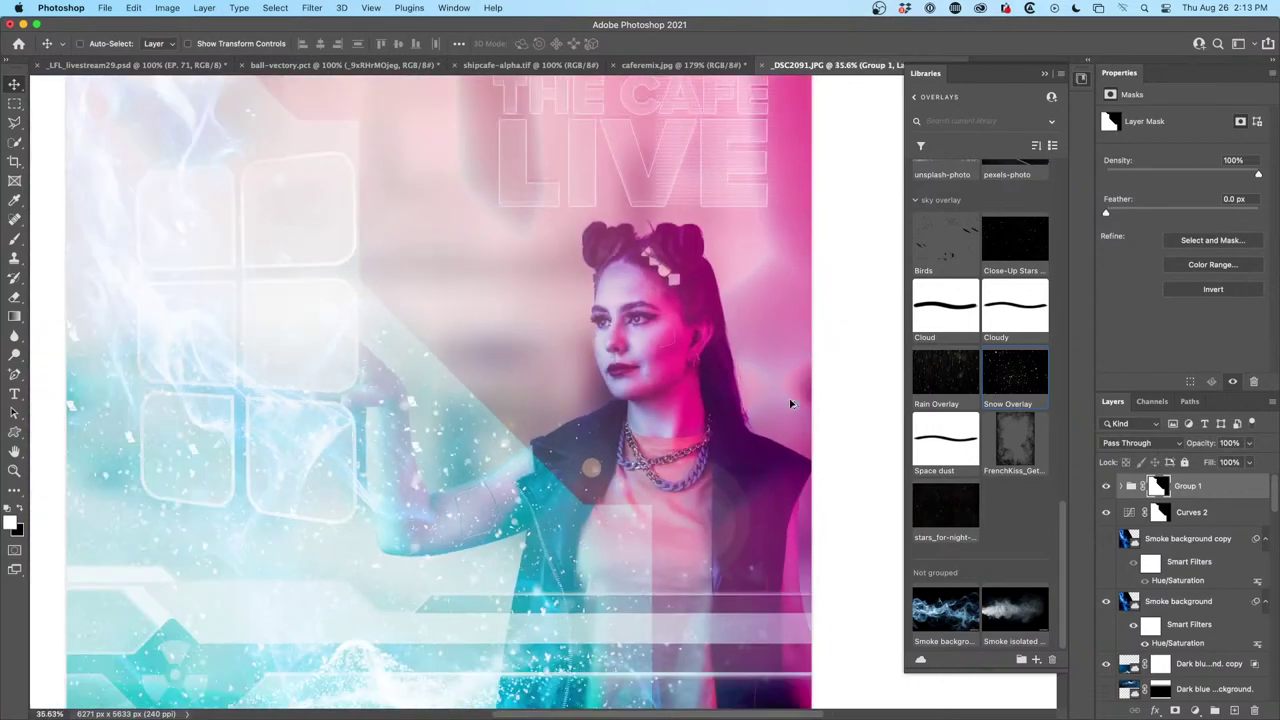
{"action": "scroll", "coordinate": [790, 404], "scroll_direction": "down", "scroll_amount": 1}
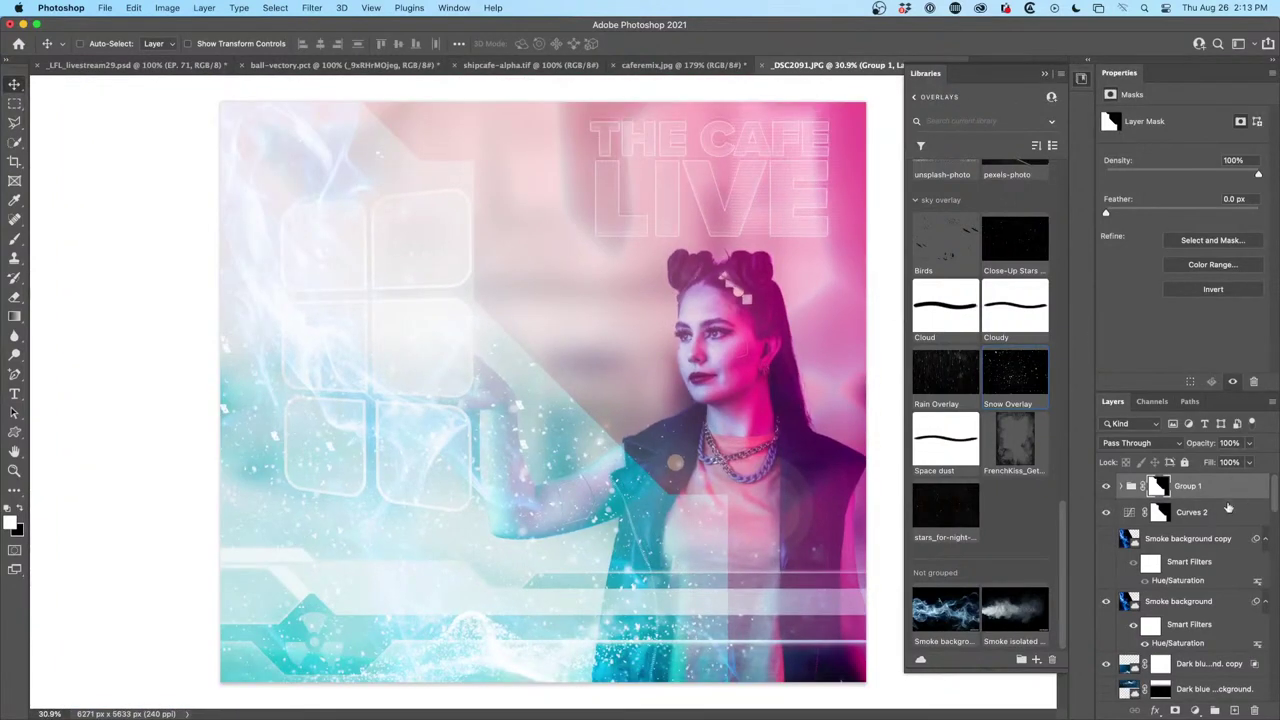
Reshape the Curves adjustment's RGB curve with points at input 47, output 56 and input 190, output 208, then select the snow group
{"action": "left_click", "coordinate": [1105, 513]}
{"action": "left_click", "coordinate": [1105, 513]}
{"action": "left_click", "coordinate": [1129, 511]}
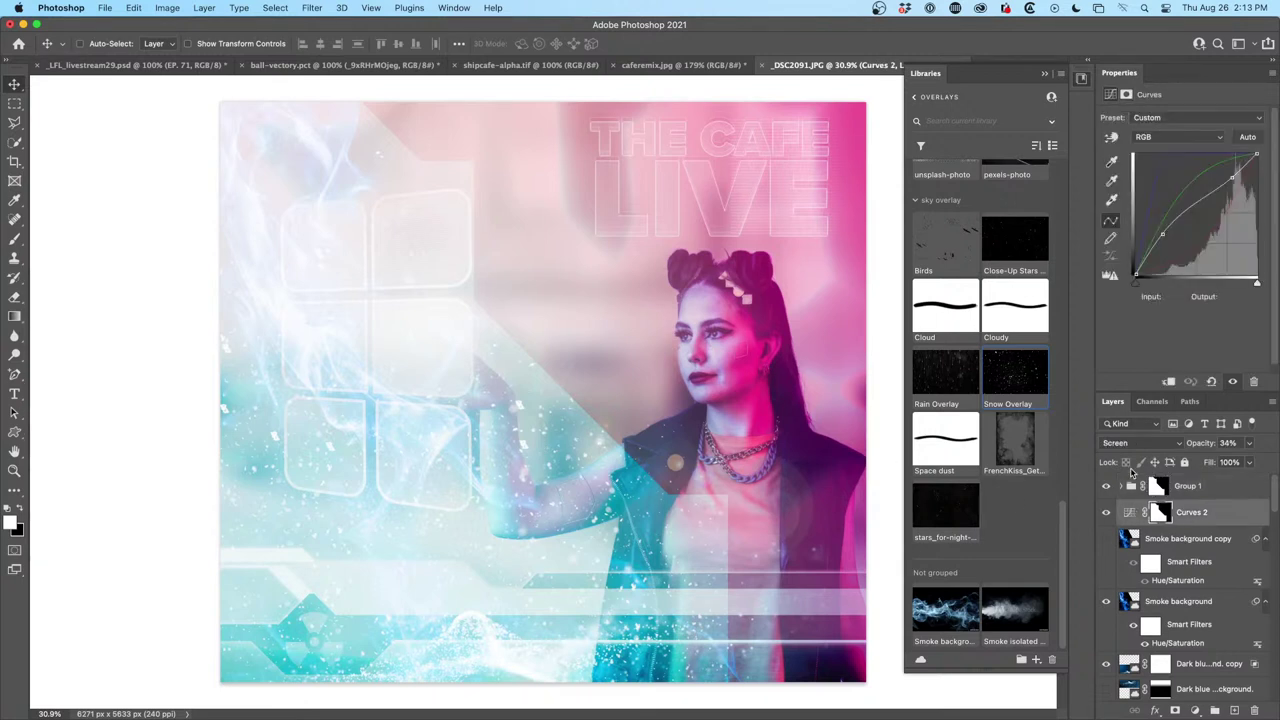
{"action": "mouse_move", "coordinate": [1164, 232]}
{"action": "left_mouse_down"}
{"action": "mouse_move", "coordinate": [1183, 263]}
{"action": "mouse_move", "coordinate": [1165, 248]}
{"action": "left_mouse_up"}
{"action": "left_click_drag", "start_coordinate": [1234, 176], "coordinate": [1226, 176]}
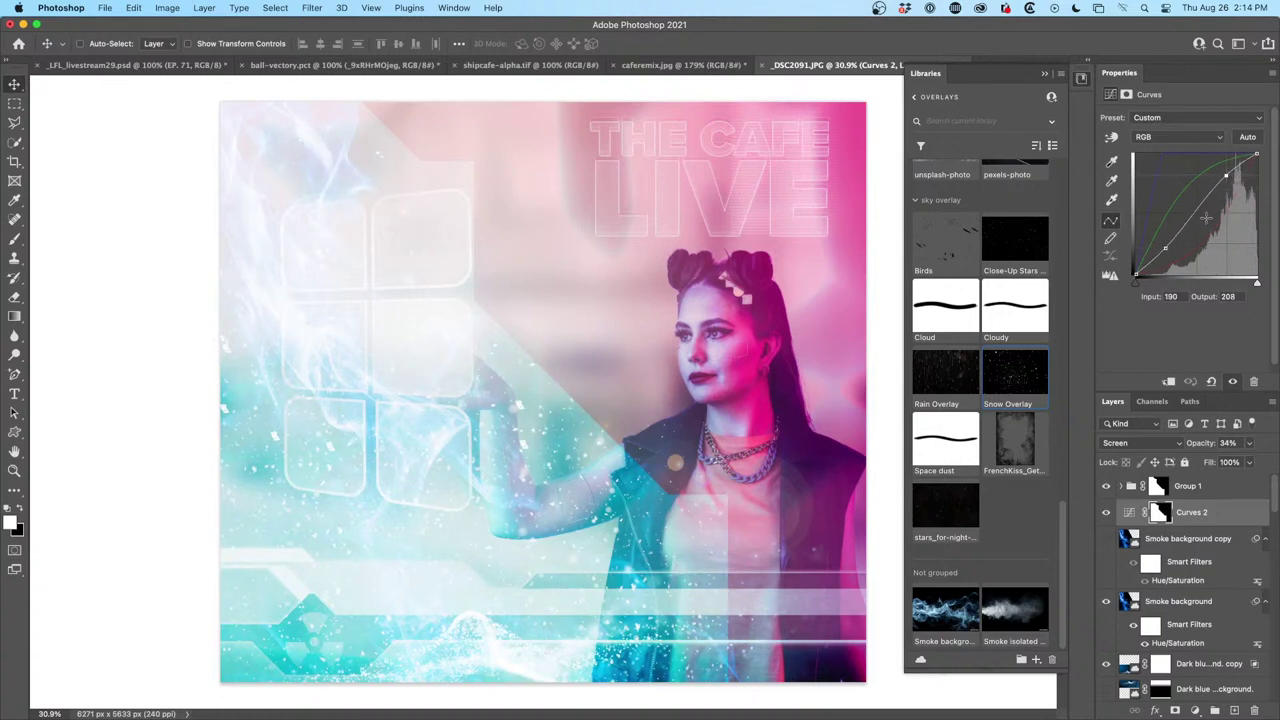
{"action": "left_click_drag", "start_coordinate": [1162, 247], "coordinate": [1156, 248]}
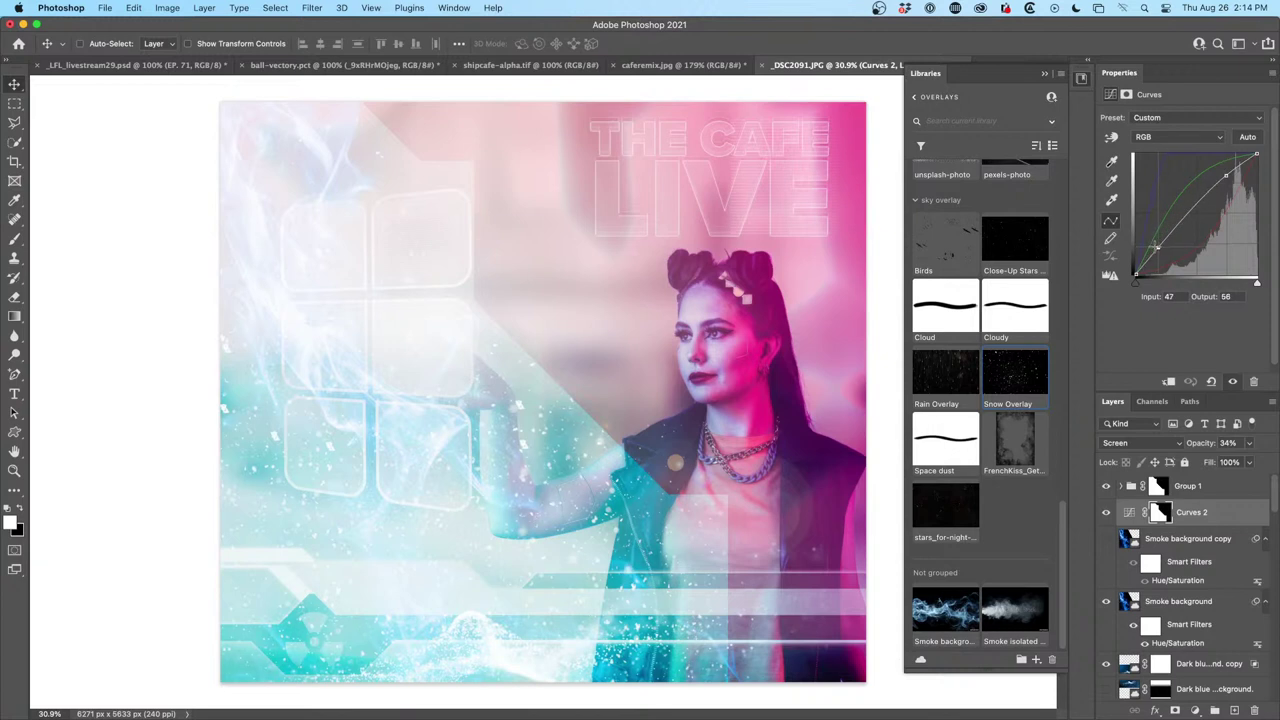
{"action": "left_click", "coordinate": [1220, 488]}
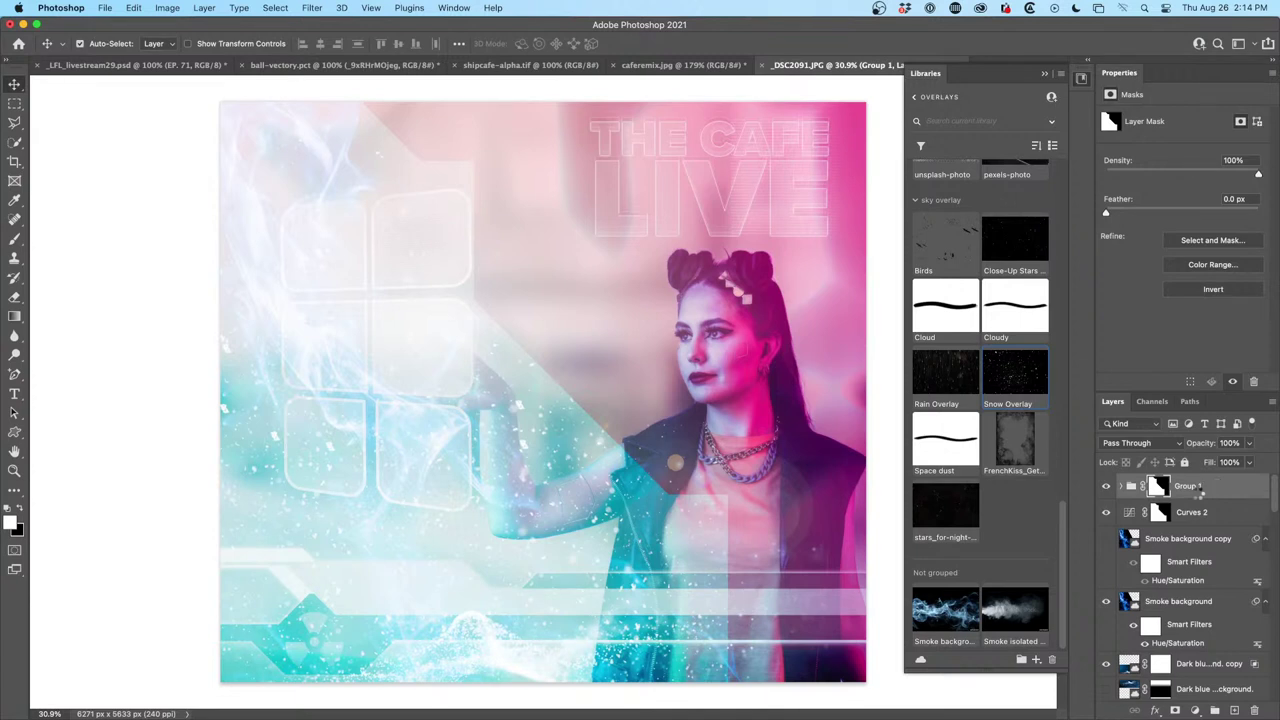
Stamp all visible layers into a new layer above the snow group and set its blend mode to Darken
{"action": "key", "text": "super+alt+shift+e"}
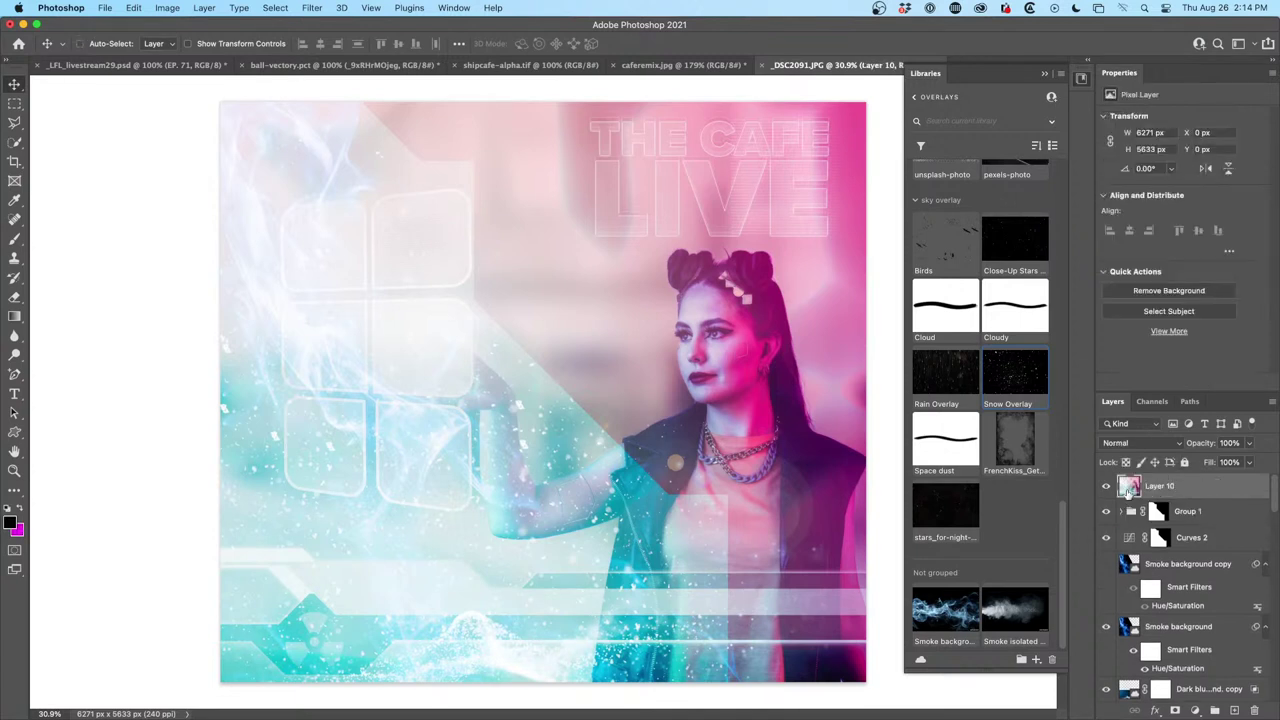
{"action": "left_click", "coordinate": [1135, 443]}
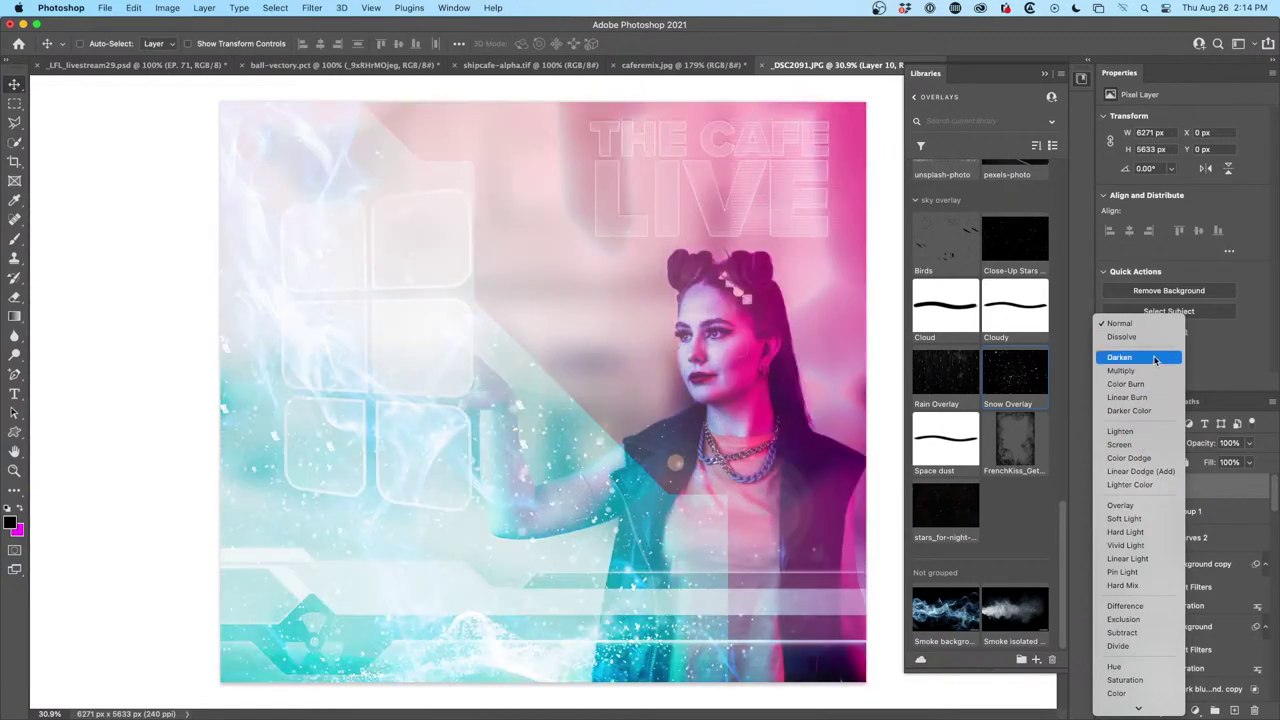
{"action": "left_click", "coordinate": [1155, 358]}
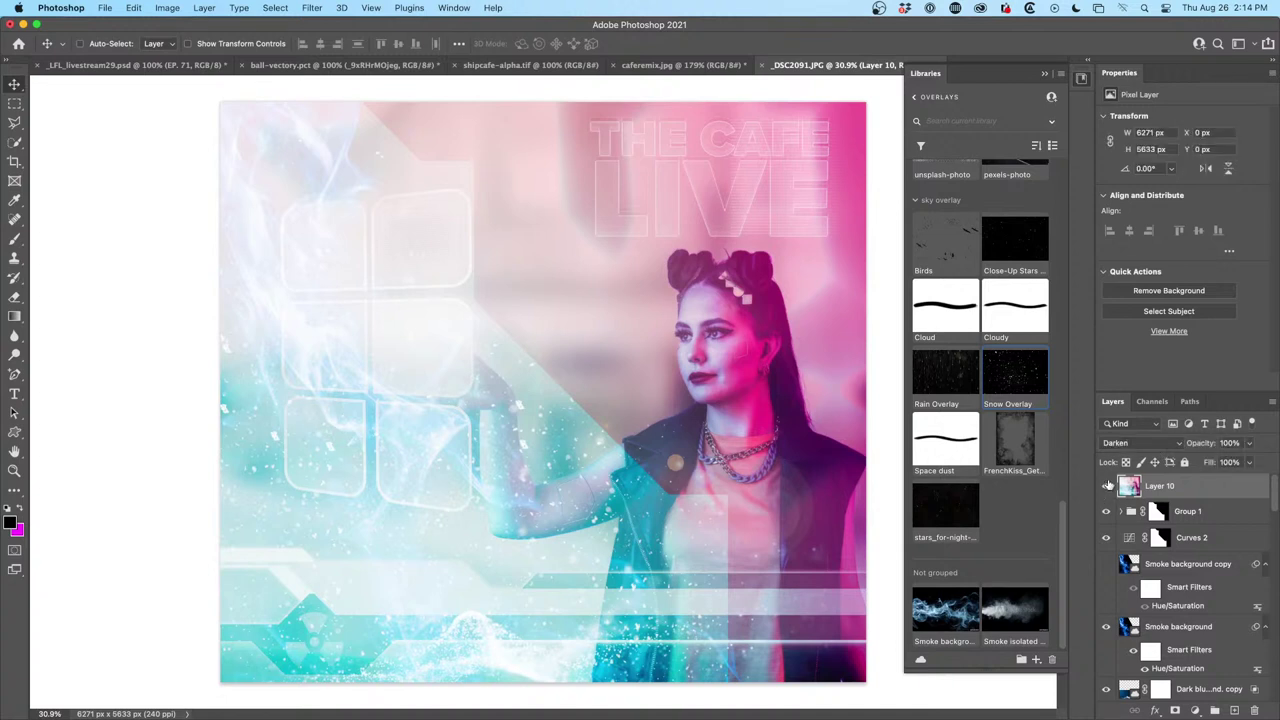
Invert the stamped layer's colors and set its blend mode to Hue
{"action": "key", "text": "super+i"}
{"action": "left_click", "coordinate": [1138, 443]}
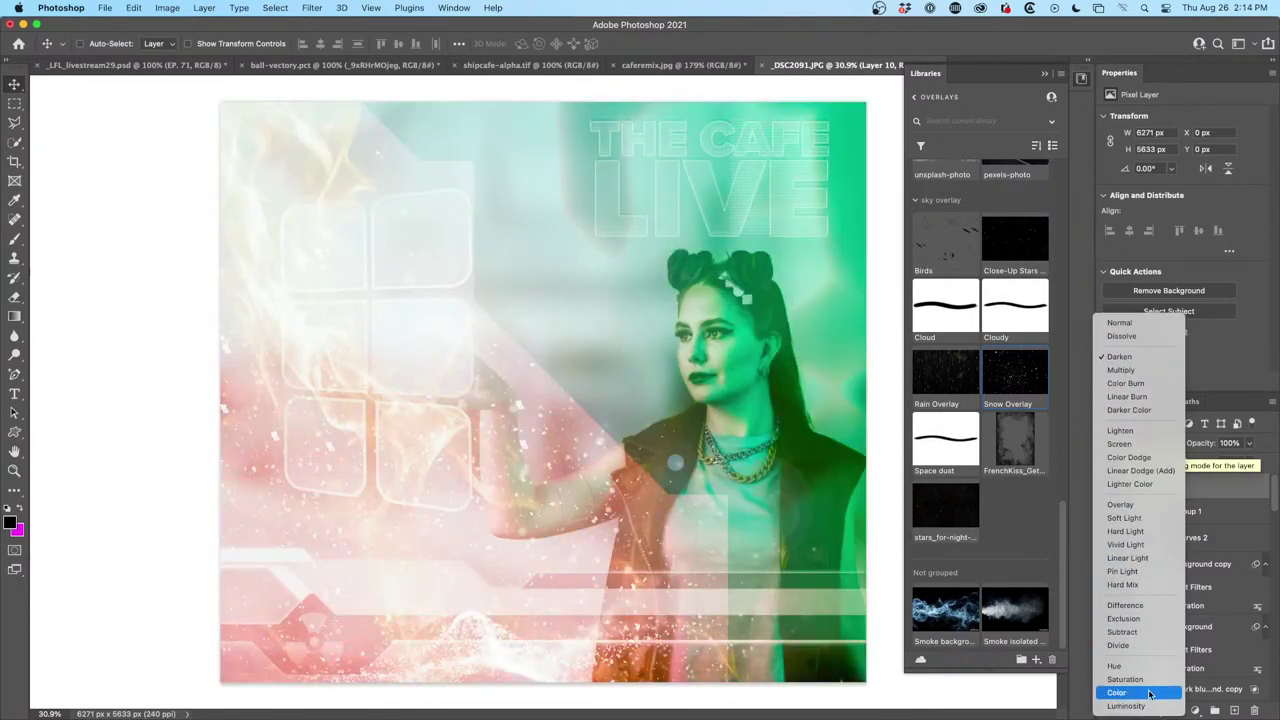
{"action": "left_click", "coordinate": [1148, 665]}
Add a mask to the inverted layer that reveals it only inside a large circle over the middle of the image
{"action": "left_click", "coordinate": [1175, 710]}
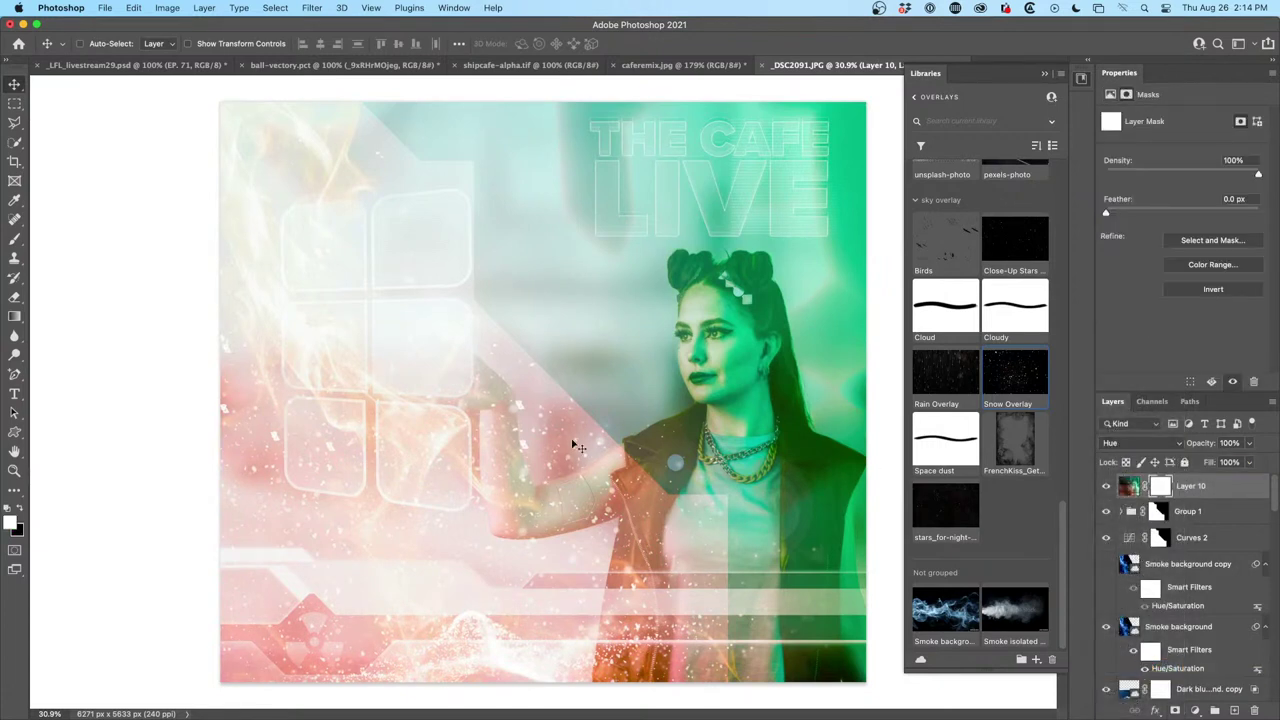
{"action": "left_click", "coordinate": [14, 104]}
{"action": "left_click_drag", "start_coordinate": [14, 104], "coordinate": [90, 117]}
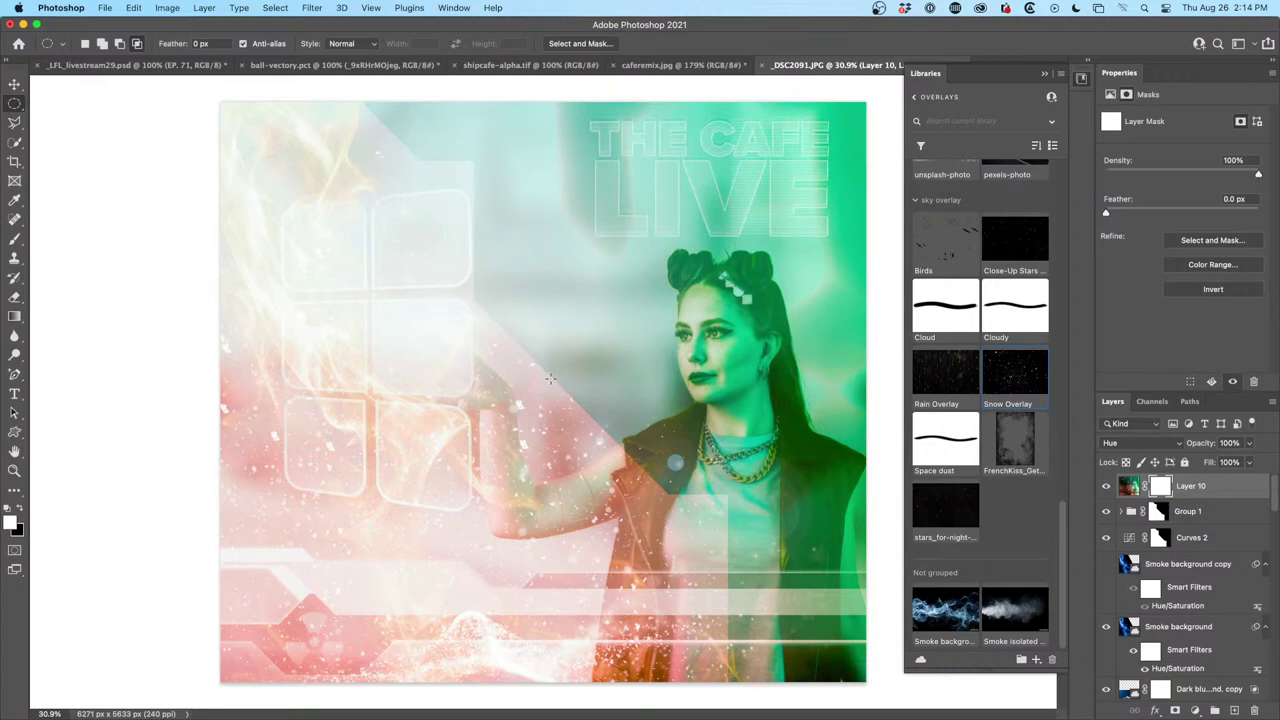
{"action": "left_click_drag", "start_coordinate": [549, 378], "coordinate": [821, 553]}
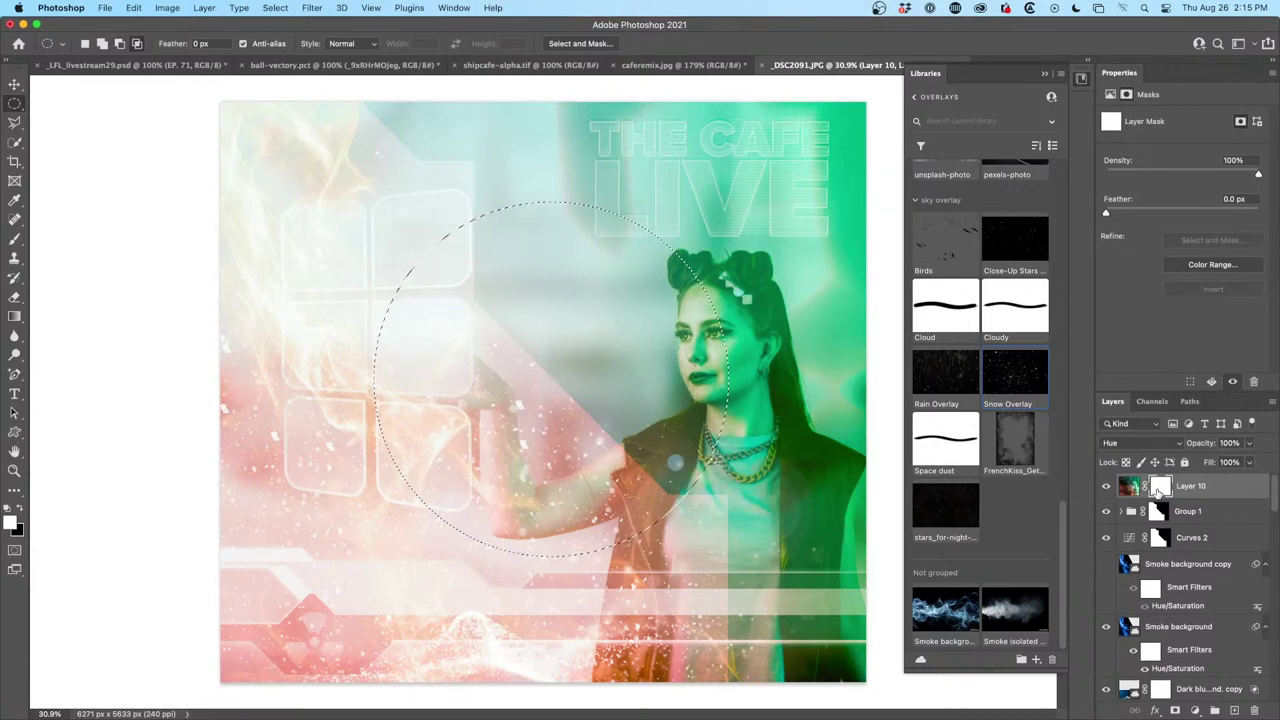
{"action": "key", "text": "super+shift+i"}
{"action": "key", "text": "BackSpace"}
{"action": "key", "text": "super+d"}
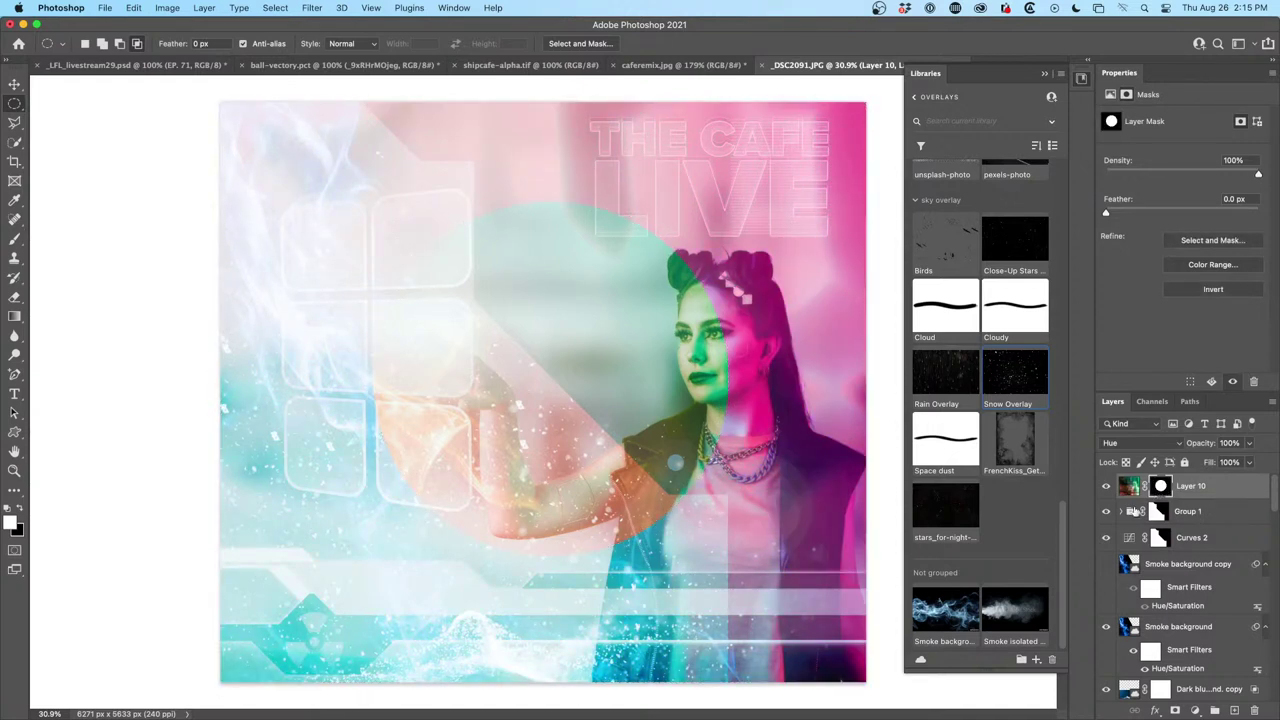
Set the inverted layer's blend mode to Color, unlink its mask from the image and make the mask active
{"action": "left_click", "coordinate": [1140, 443]}
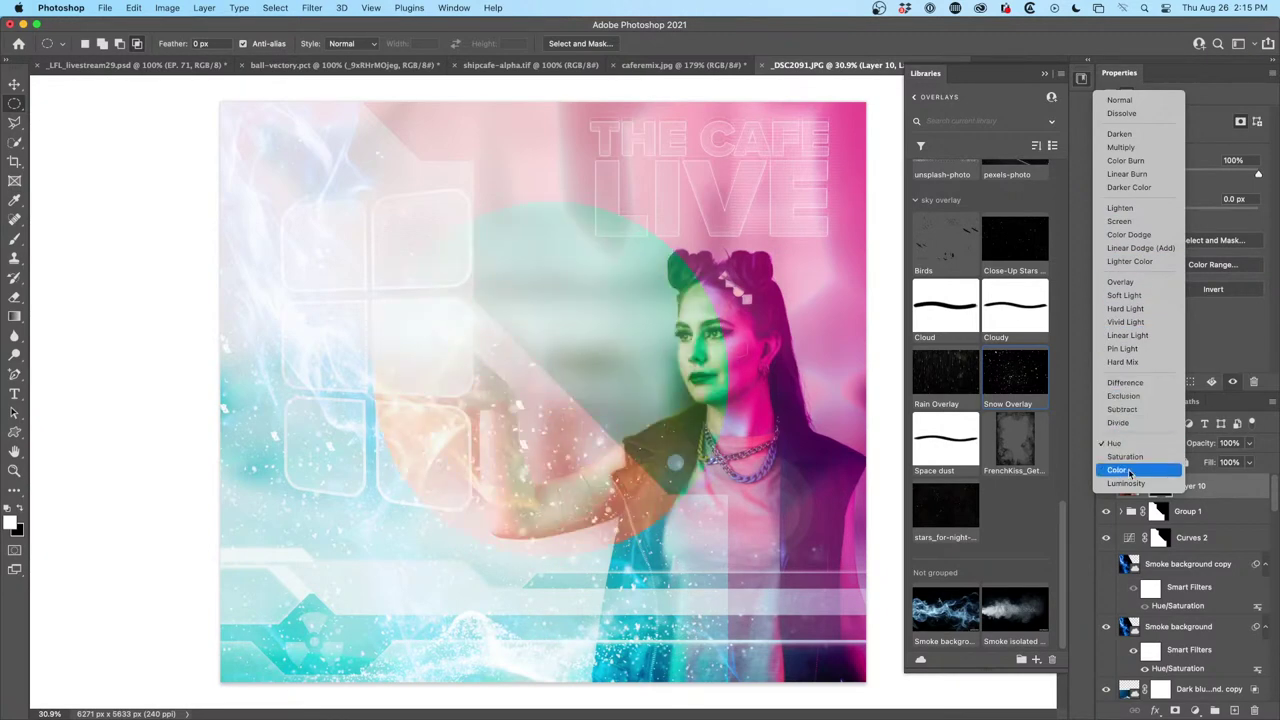
{"action": "left_click", "coordinate": [1129, 471]}
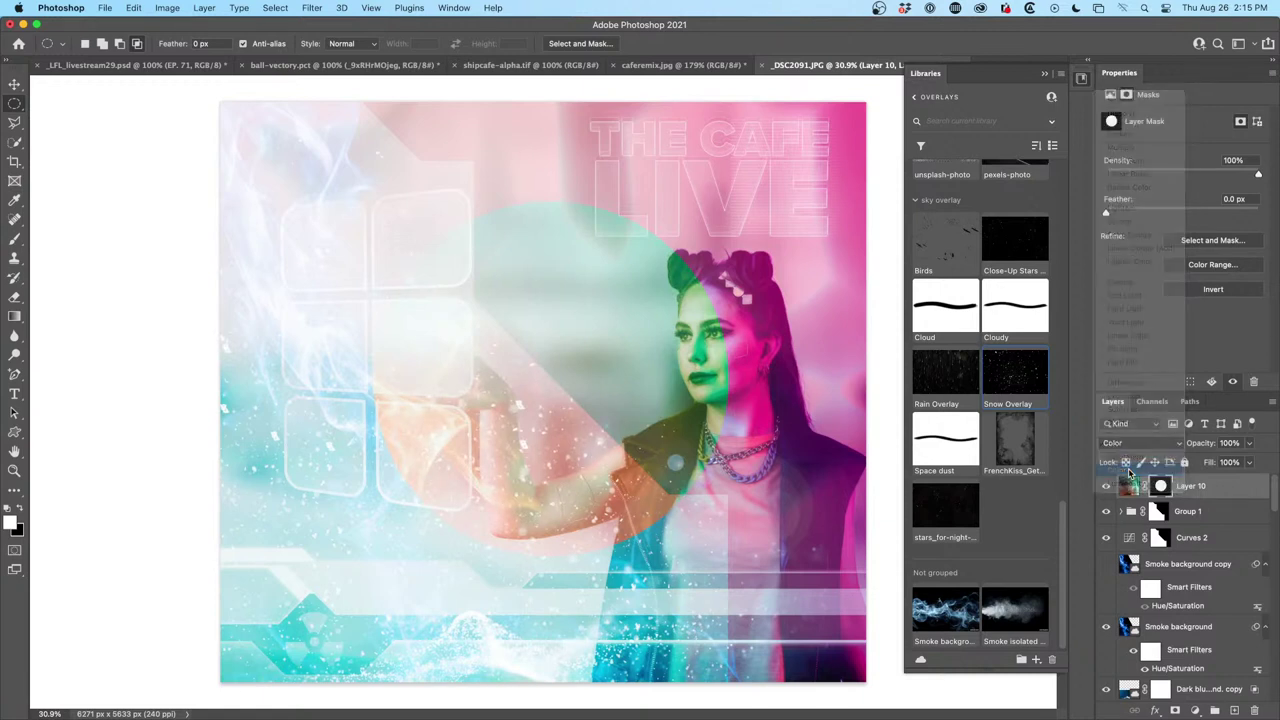
{"action": "left_click", "coordinate": [1131, 486]}
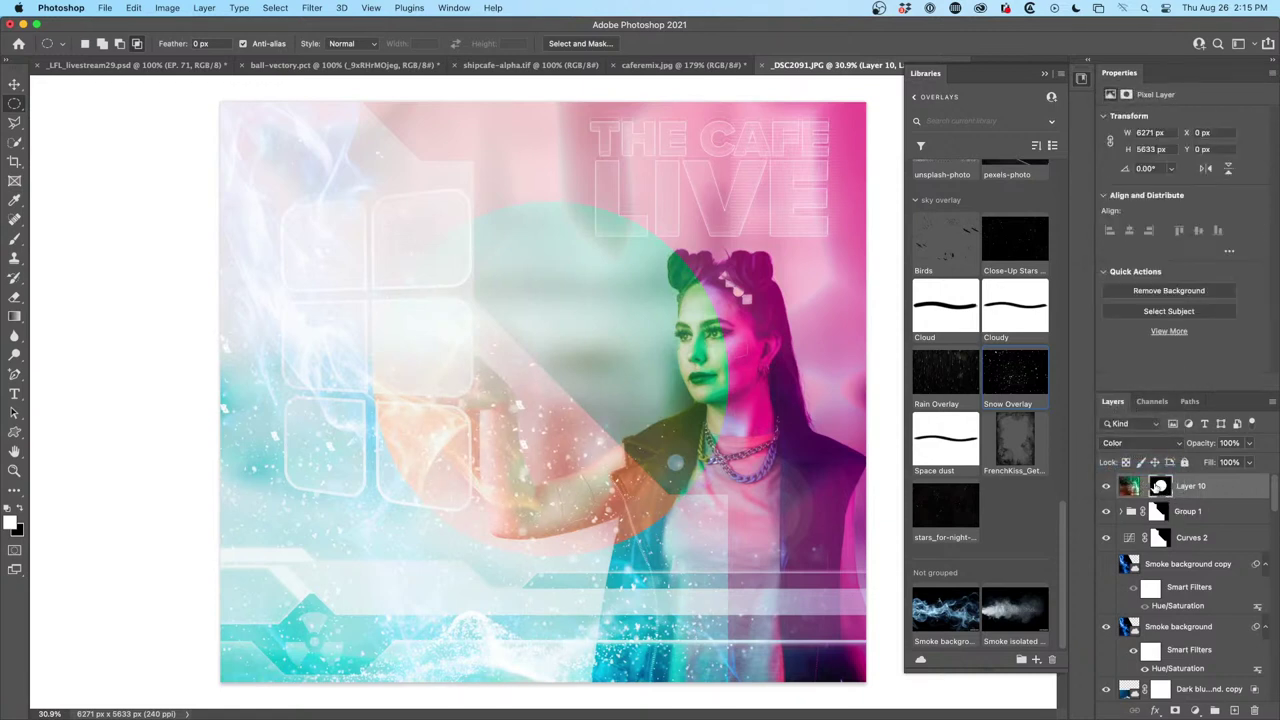
{"action": "left_click", "coordinate": [1160, 486]}
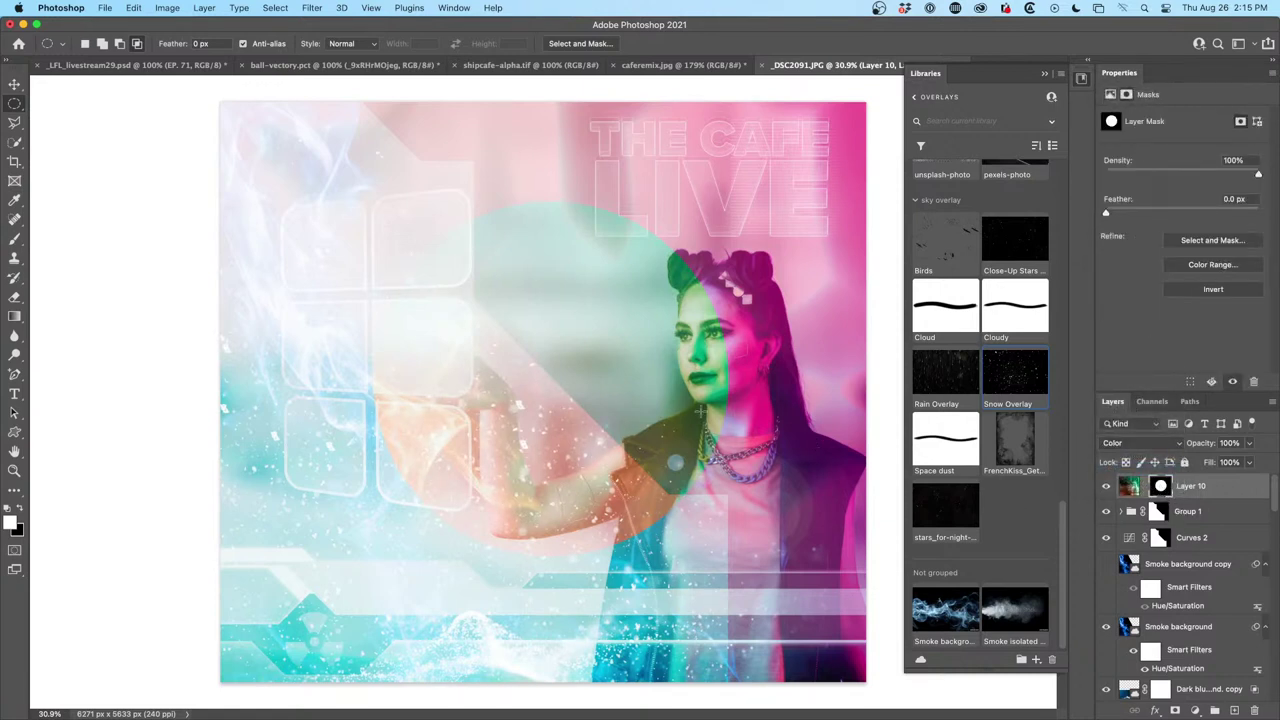
Move the circular mask independently of the layer to the lower middle of the image, below the raised arm
{"action": "key", "text": "v"}
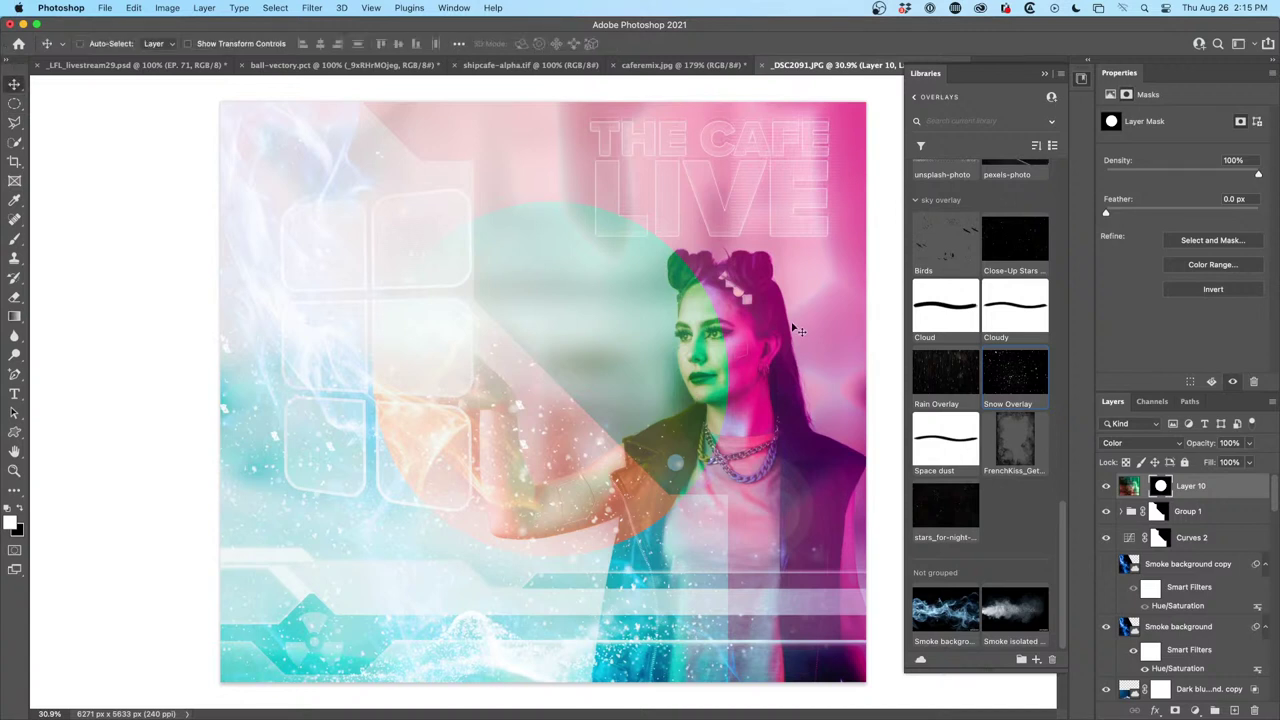
{"action": "mouse_move", "coordinate": [606, 334]}
{"action": "left_mouse_down"}
{"action": "mouse_move", "coordinate": [590, 345]}
{"action": "mouse_move", "coordinate": [609, 322]}
{"action": "left_mouse_up"}
{"action": "left_click_drag", "start_coordinate": [617, 317], "coordinate": [290, 404]}
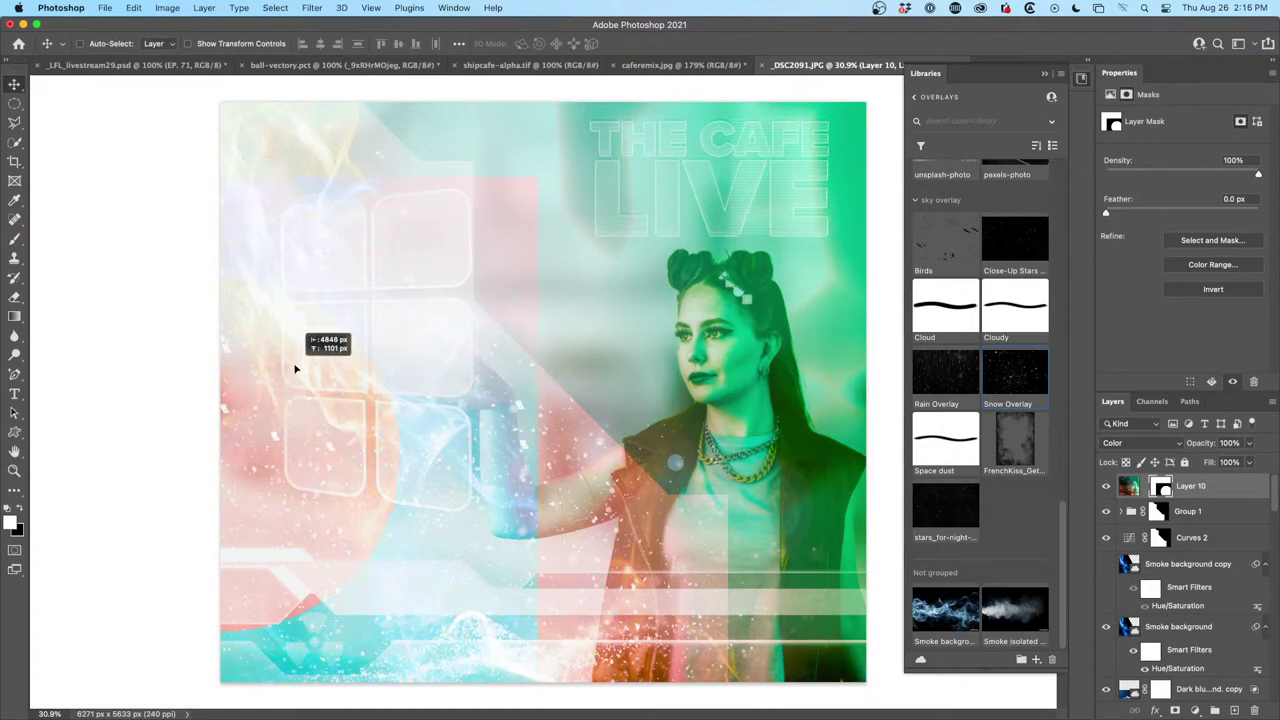
{"action": "left_click_drag", "start_coordinate": [301, 311], "coordinate": [597, 541]}
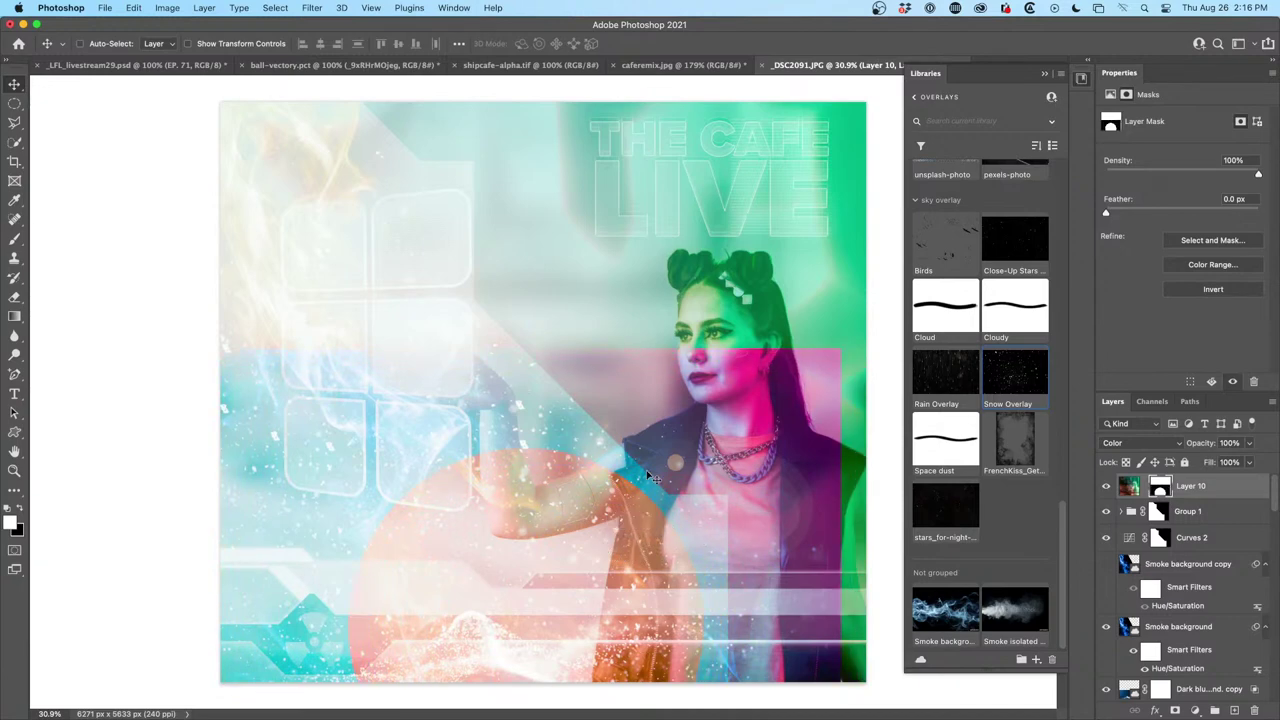
Paint black on the mask with a 1400 px soft brush to hide the inverted colors over the woman, the title and the right edge
{"action": "scroll", "coordinate": [686, 452], "scroll_direction": "down", "scroll_amount": 4}
{"action": "scroll", "coordinate": [686, 452], "scroll_direction": "up", "scroll_amount": 4}
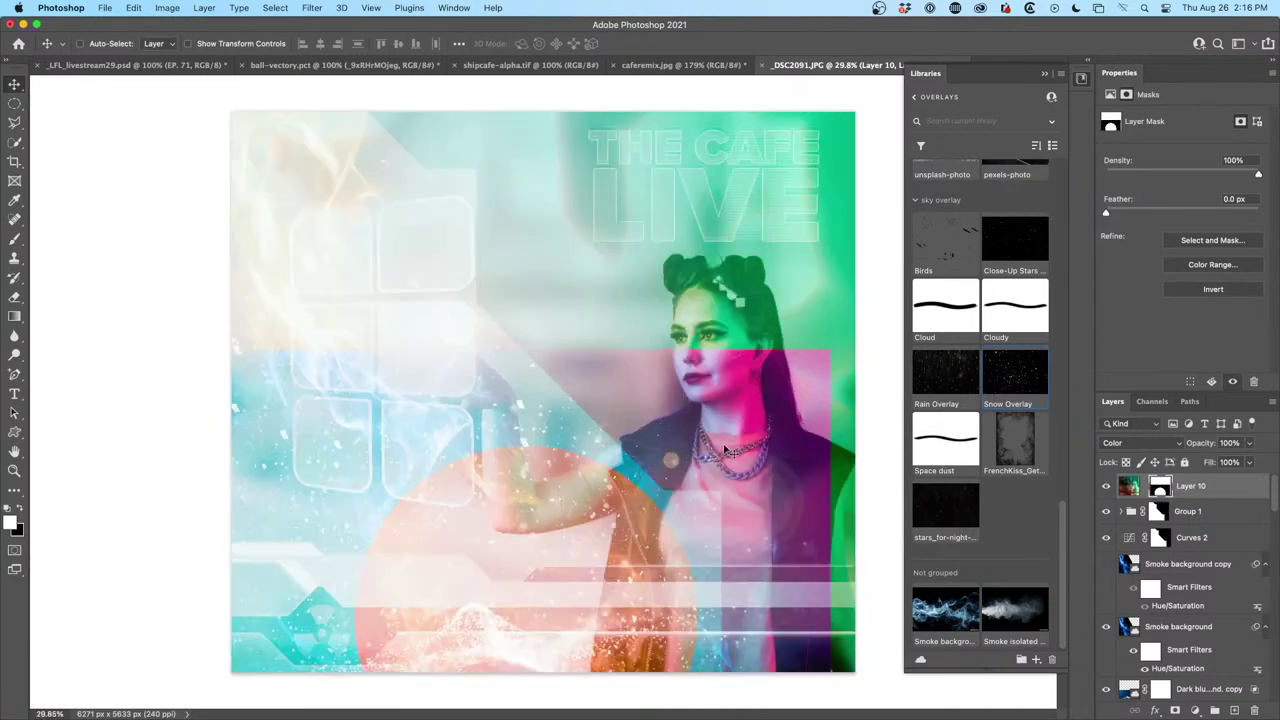
{"action": "scroll", "coordinate": [686, 452], "scroll_direction": "down", "scroll_amount": 1}
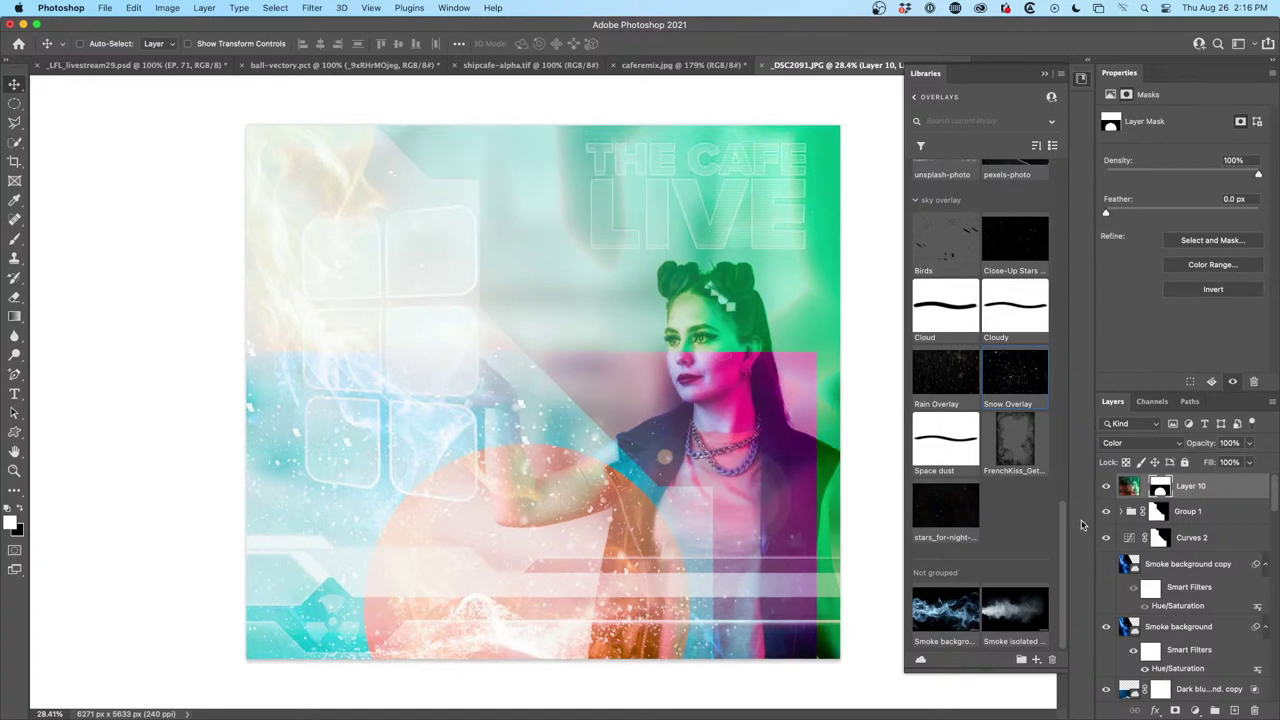
{"action": "key", "text": "b"}
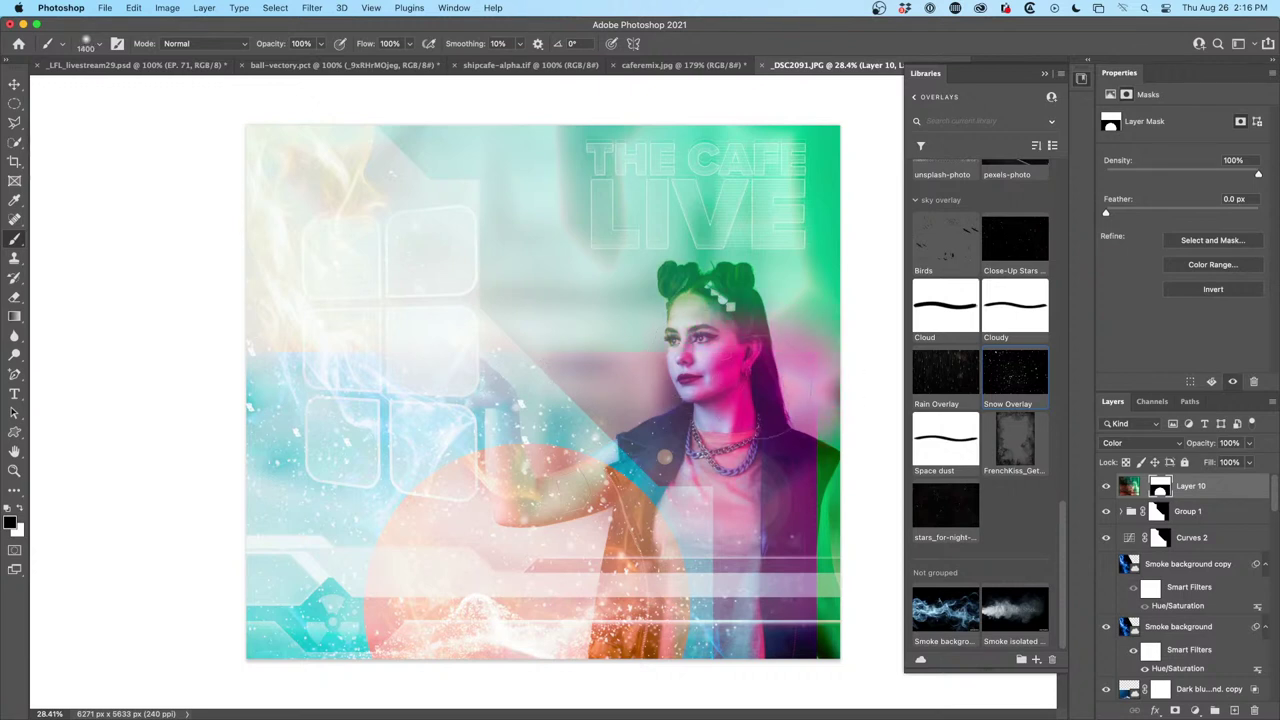
{"action": "left_click_drag", "start_coordinate": [749, 388], "coordinate": [737, 372]}
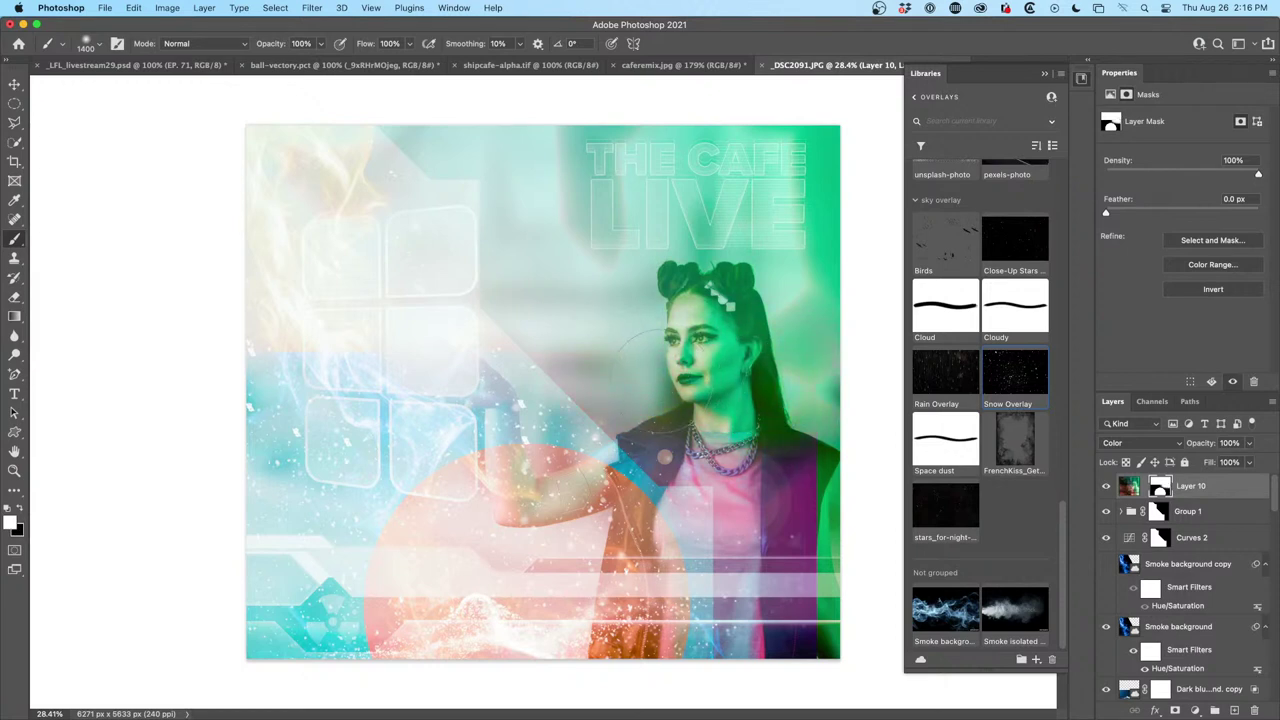
{"action": "mouse_move", "coordinate": [651, 372]}
{"action": "left_mouse_down"}
{"action": "mouse_move", "coordinate": [726, 310]}
{"action": "mouse_move", "coordinate": [781, 157]}
{"action": "left_mouse_up"}
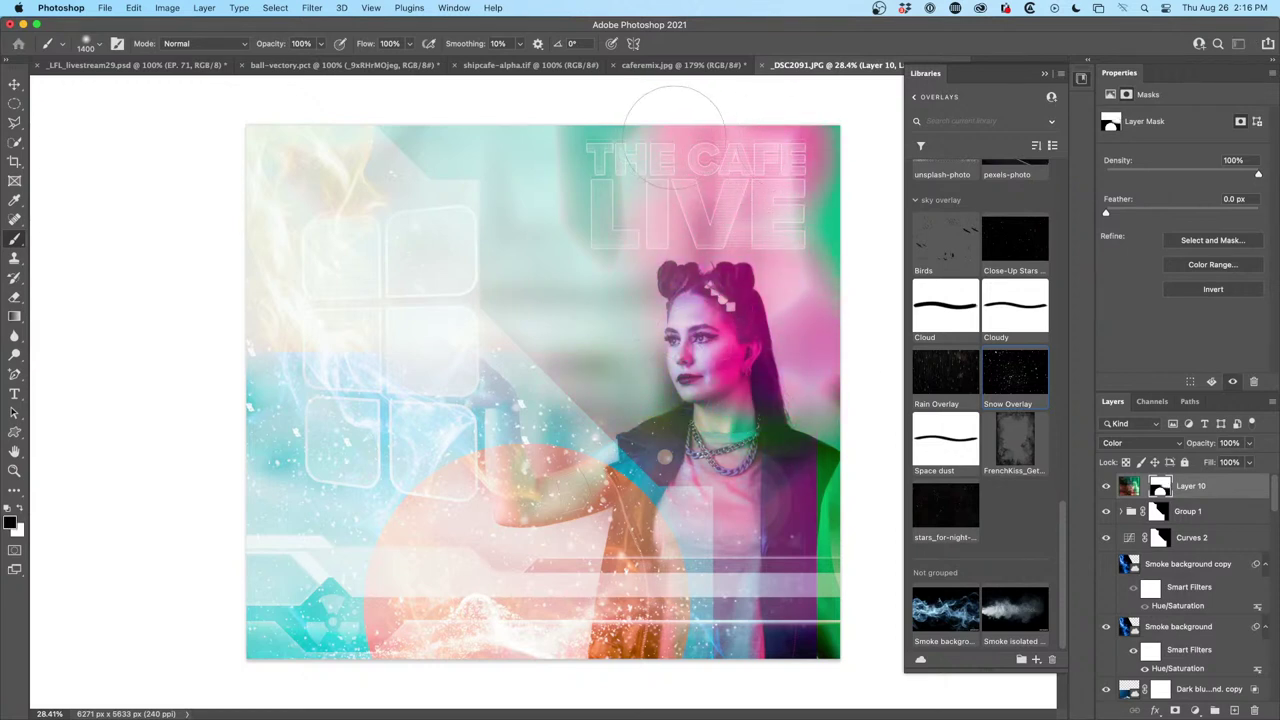
{"action": "mouse_move", "coordinate": [790, 250]}
{"action": "left_mouse_down"}
{"action": "mouse_move", "coordinate": [850, 155]}
{"action": "mouse_move", "coordinate": [855, 560]}
{"action": "mouse_move", "coordinate": [835, 665]}
{"action": "left_mouse_up"}
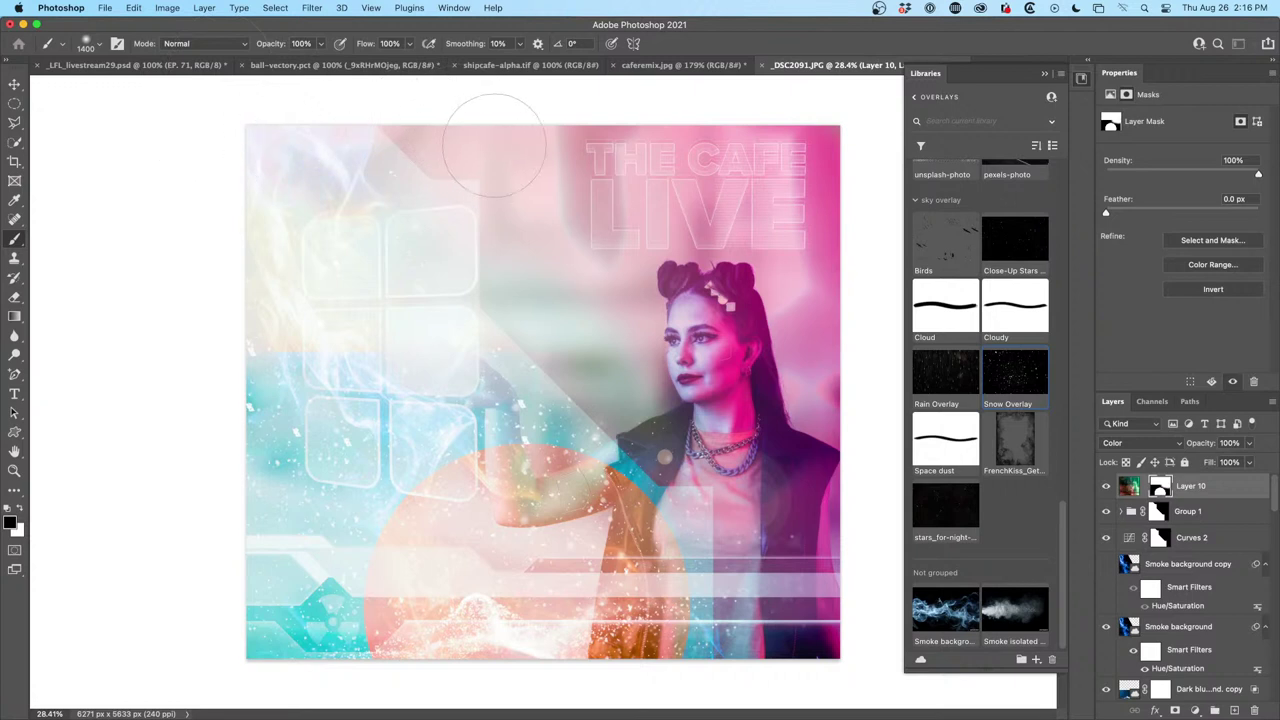
Compare the composite with and without the inverted circle layer and leave that layer hidden
{"action": "left_click", "coordinate": [14, 83]}
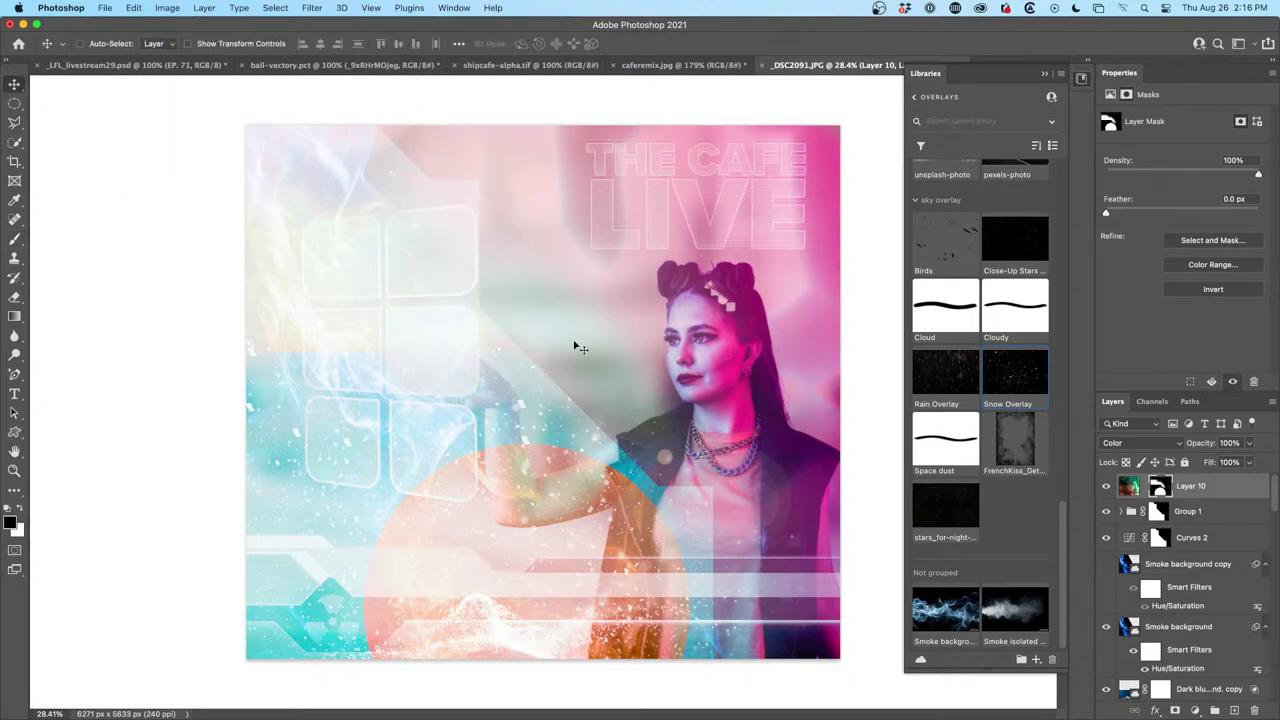
{"action": "scroll", "coordinate": [543, 334], "scroll_direction": "down", "scroll_amount": 2}
{"action": "scroll", "coordinate": [706, 406], "scroll_direction": "up", "scroll_amount": 1}
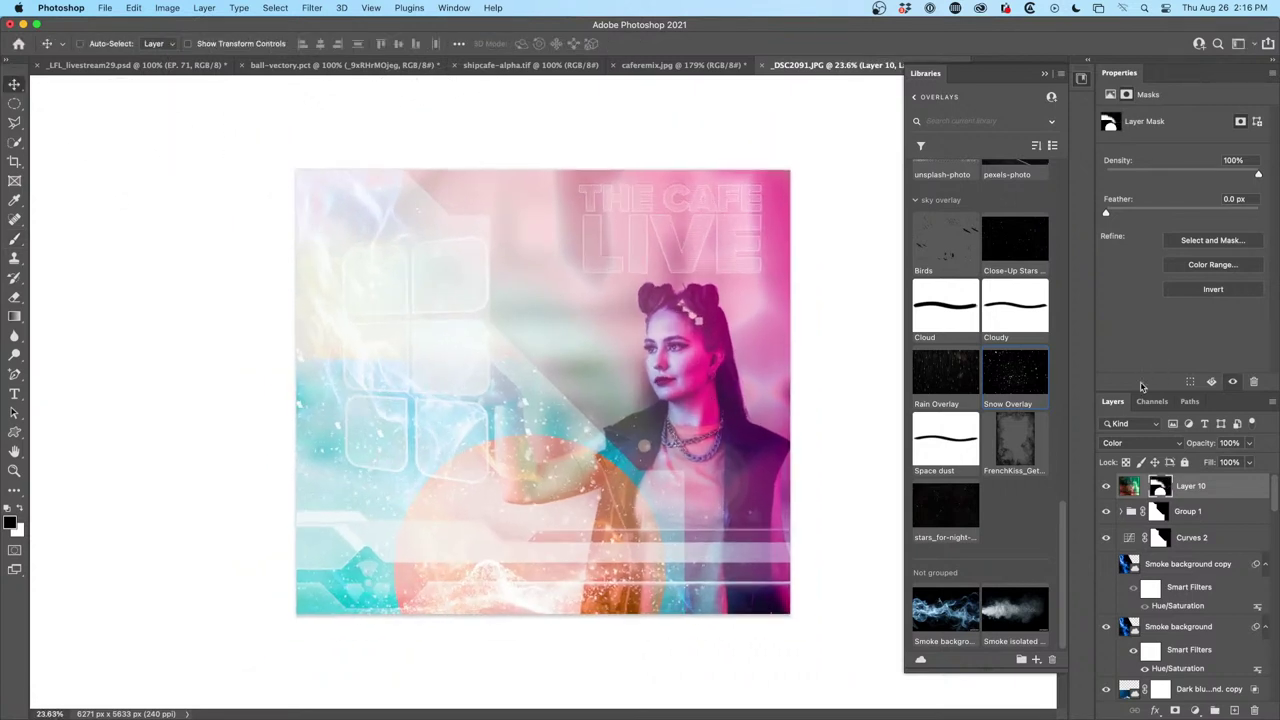
{"action": "left_click", "coordinate": [1106, 486]}
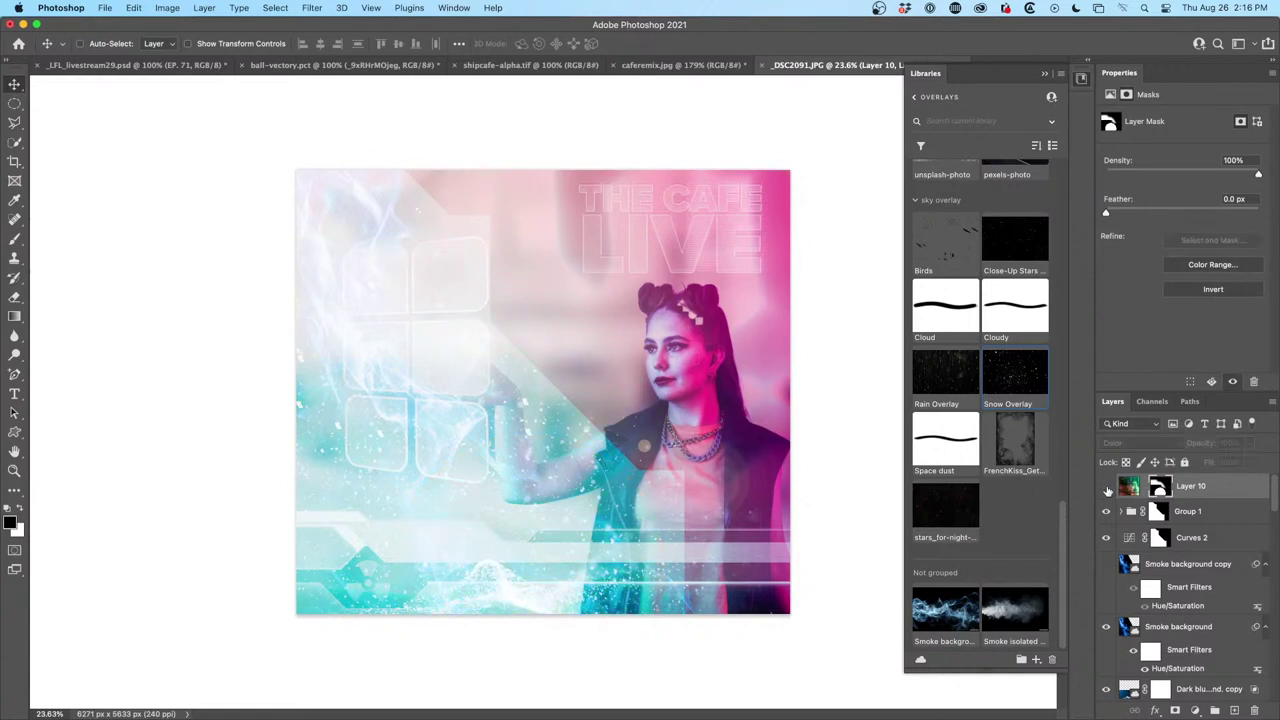
{"action": "left_click", "coordinate": [1106, 486]}
{"action": "left_click", "coordinate": [1106, 486]}
{"action": "left_click", "coordinate": [1106, 486]}
{"action": "left_click", "coordinate": [1106, 486]}
{"action": "key", "text": "super+plus"}
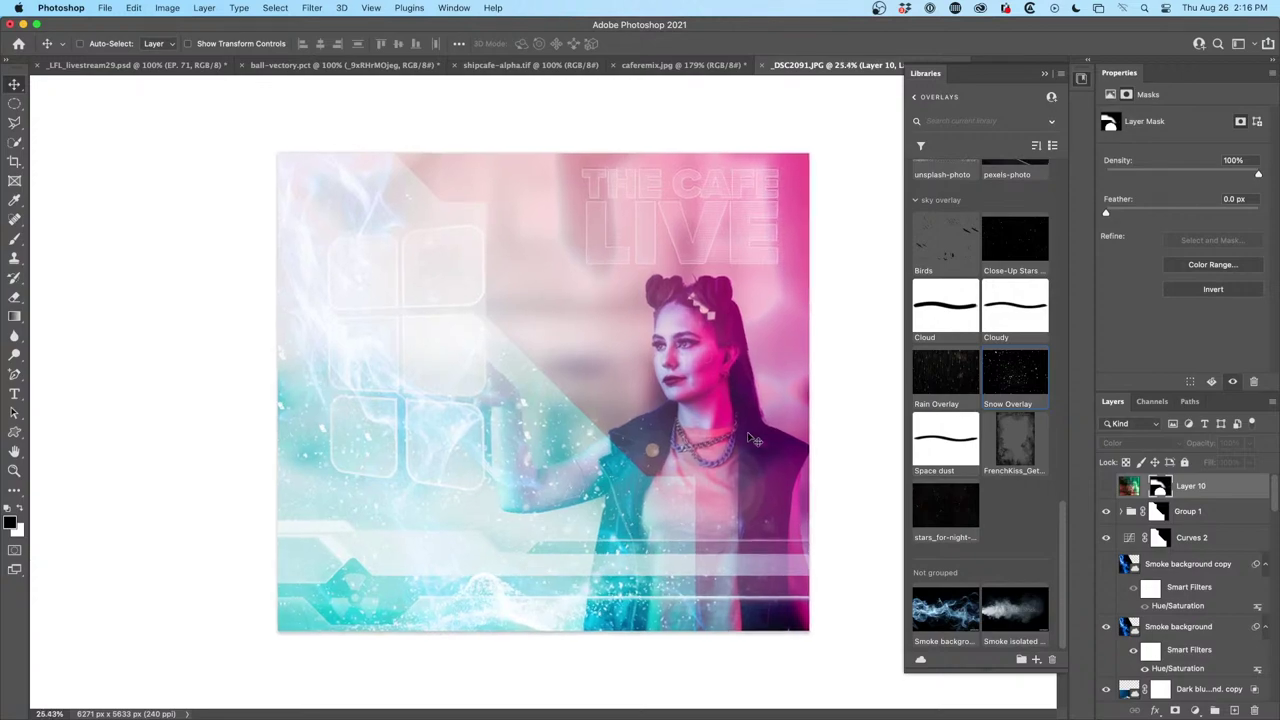